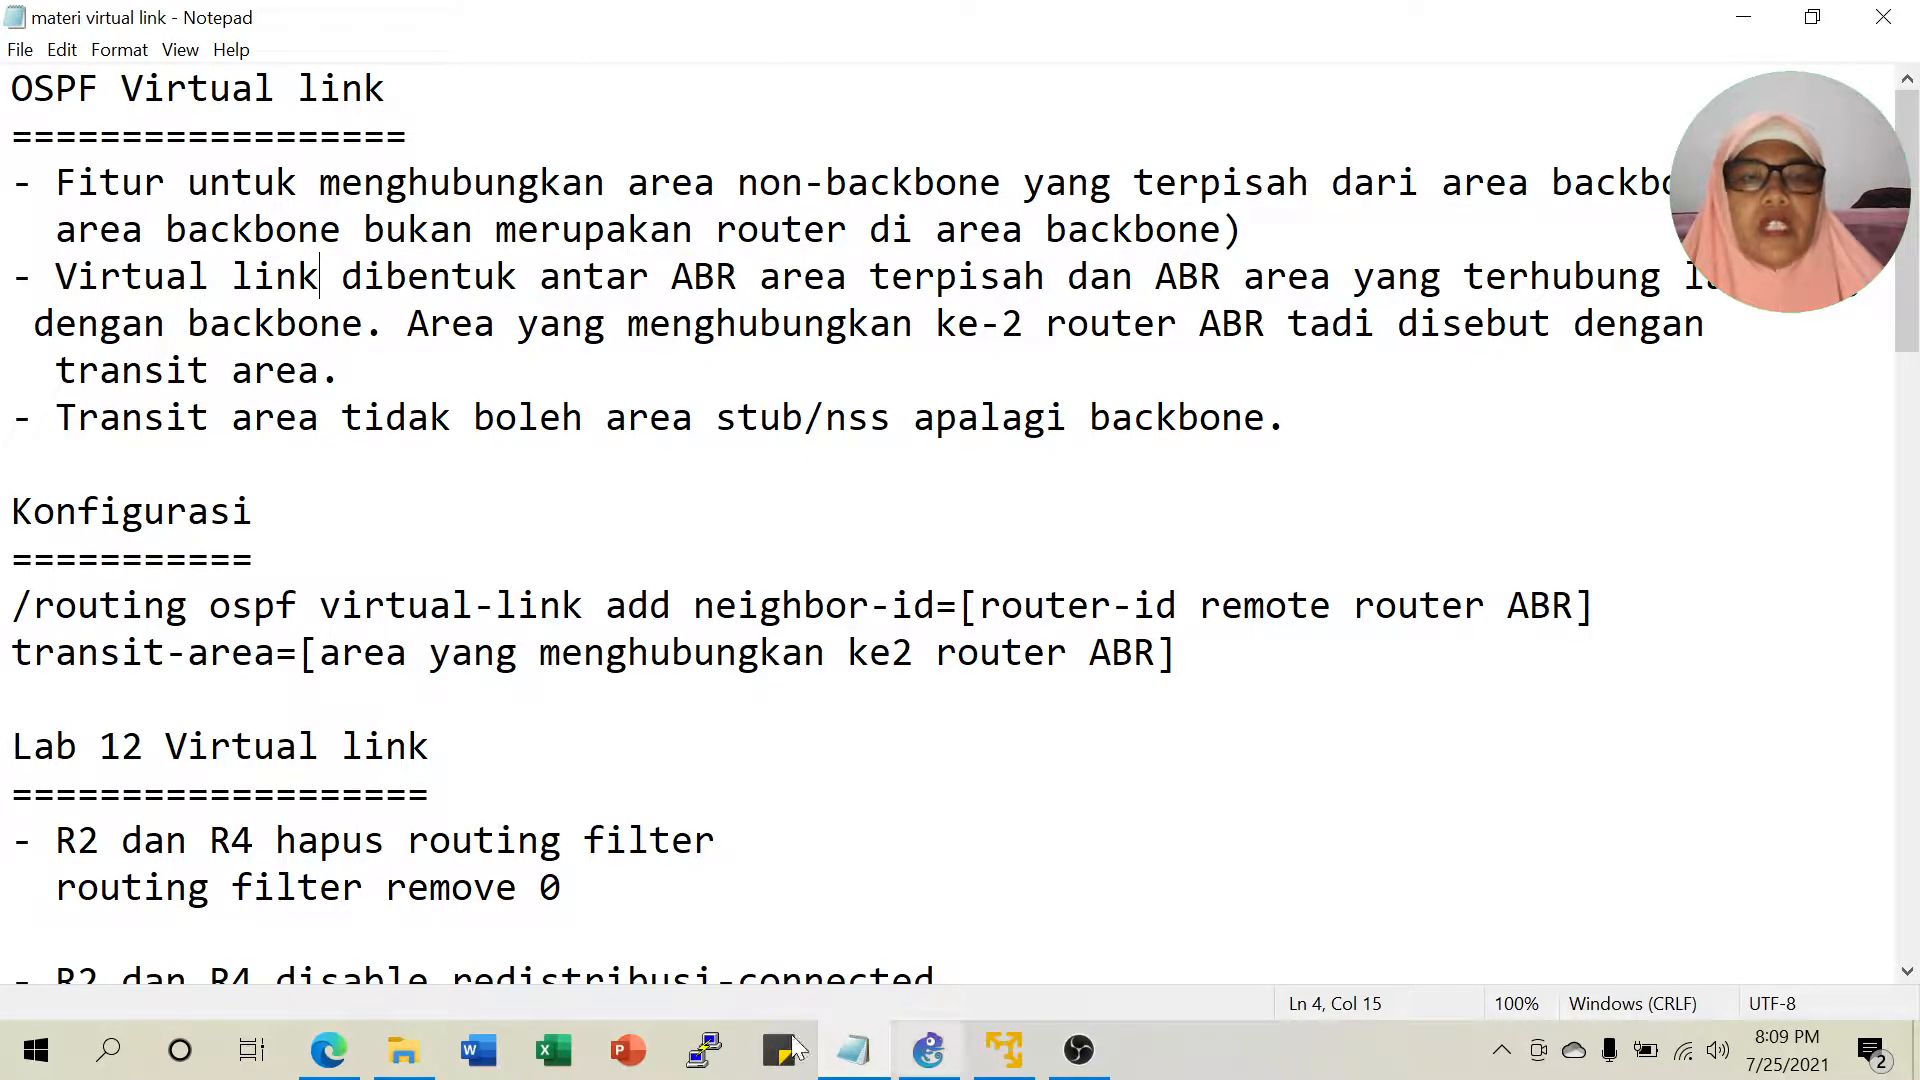
Compare the lab PDF with the notes and highlight the rule that transit areas cannot be stub or NSS.
click(328, 1050)
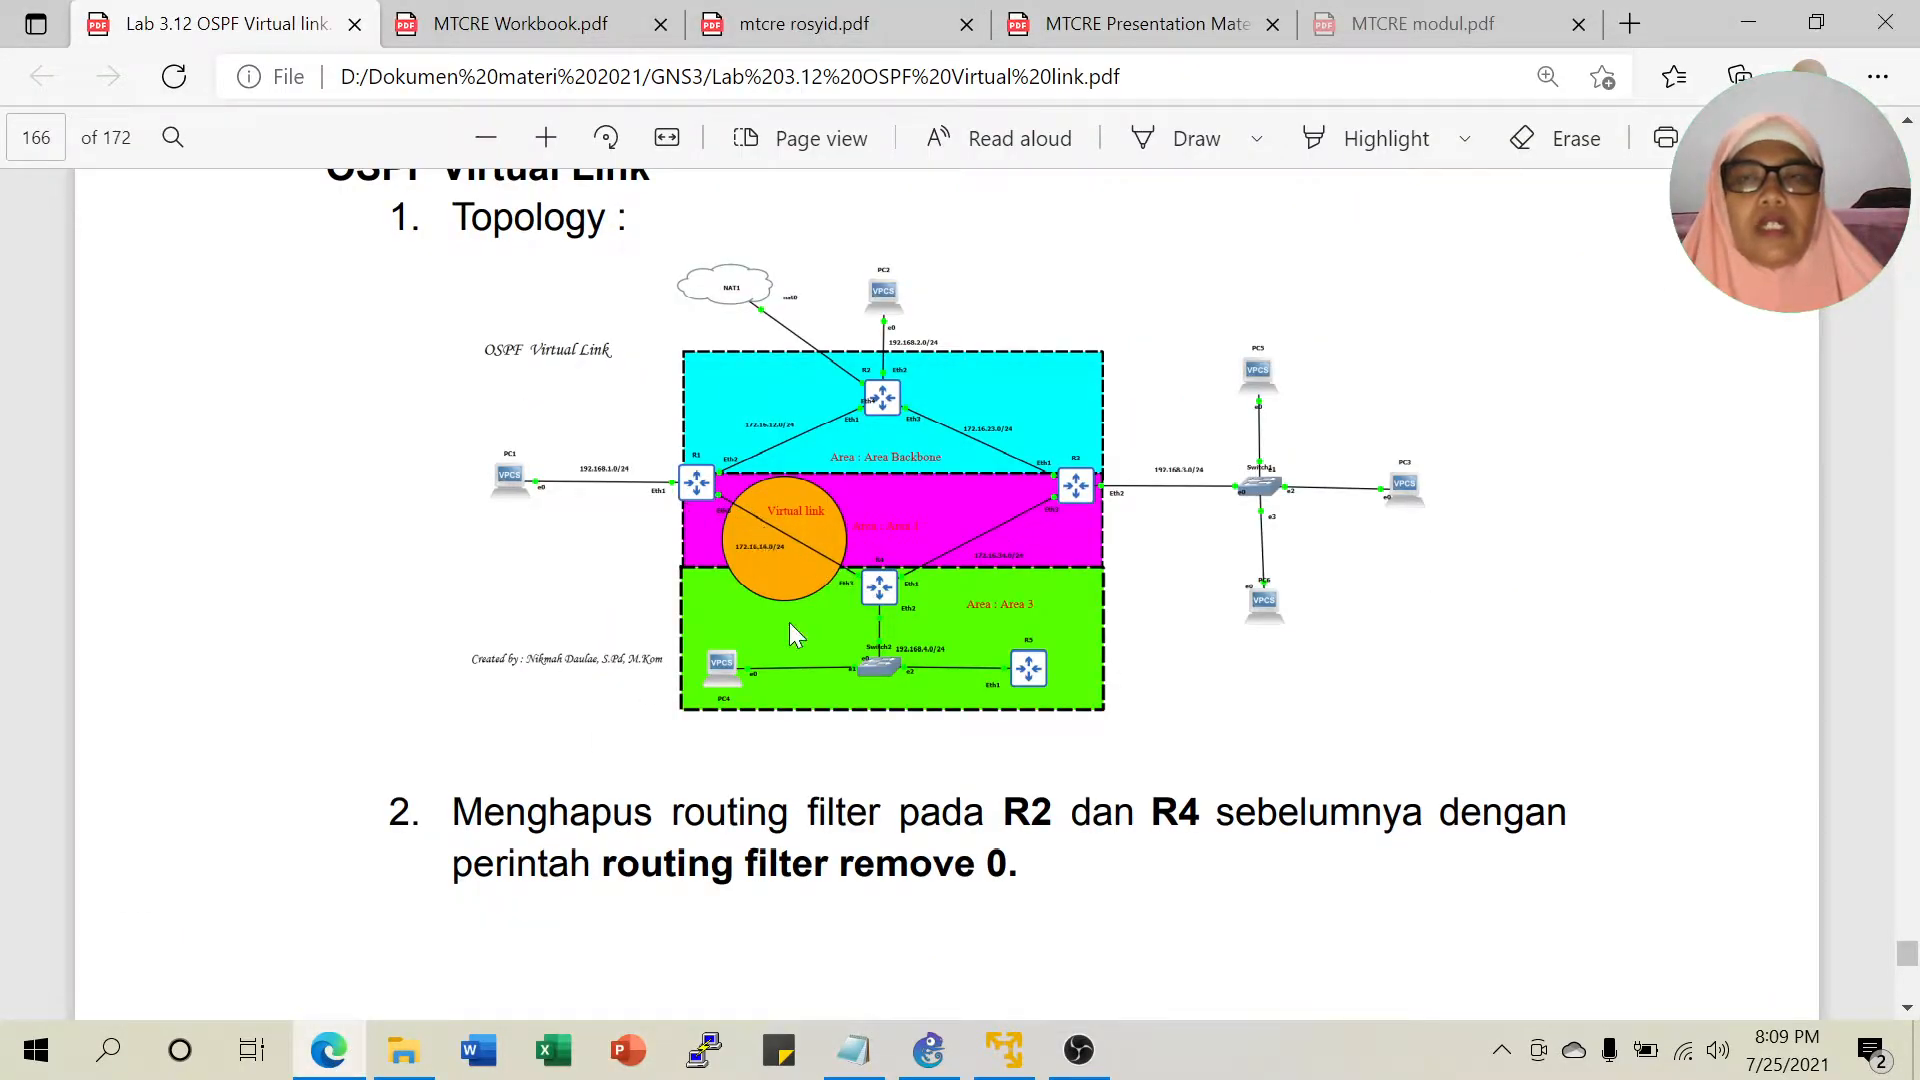
click(854, 1062)
drag(275, 417, 804, 417)
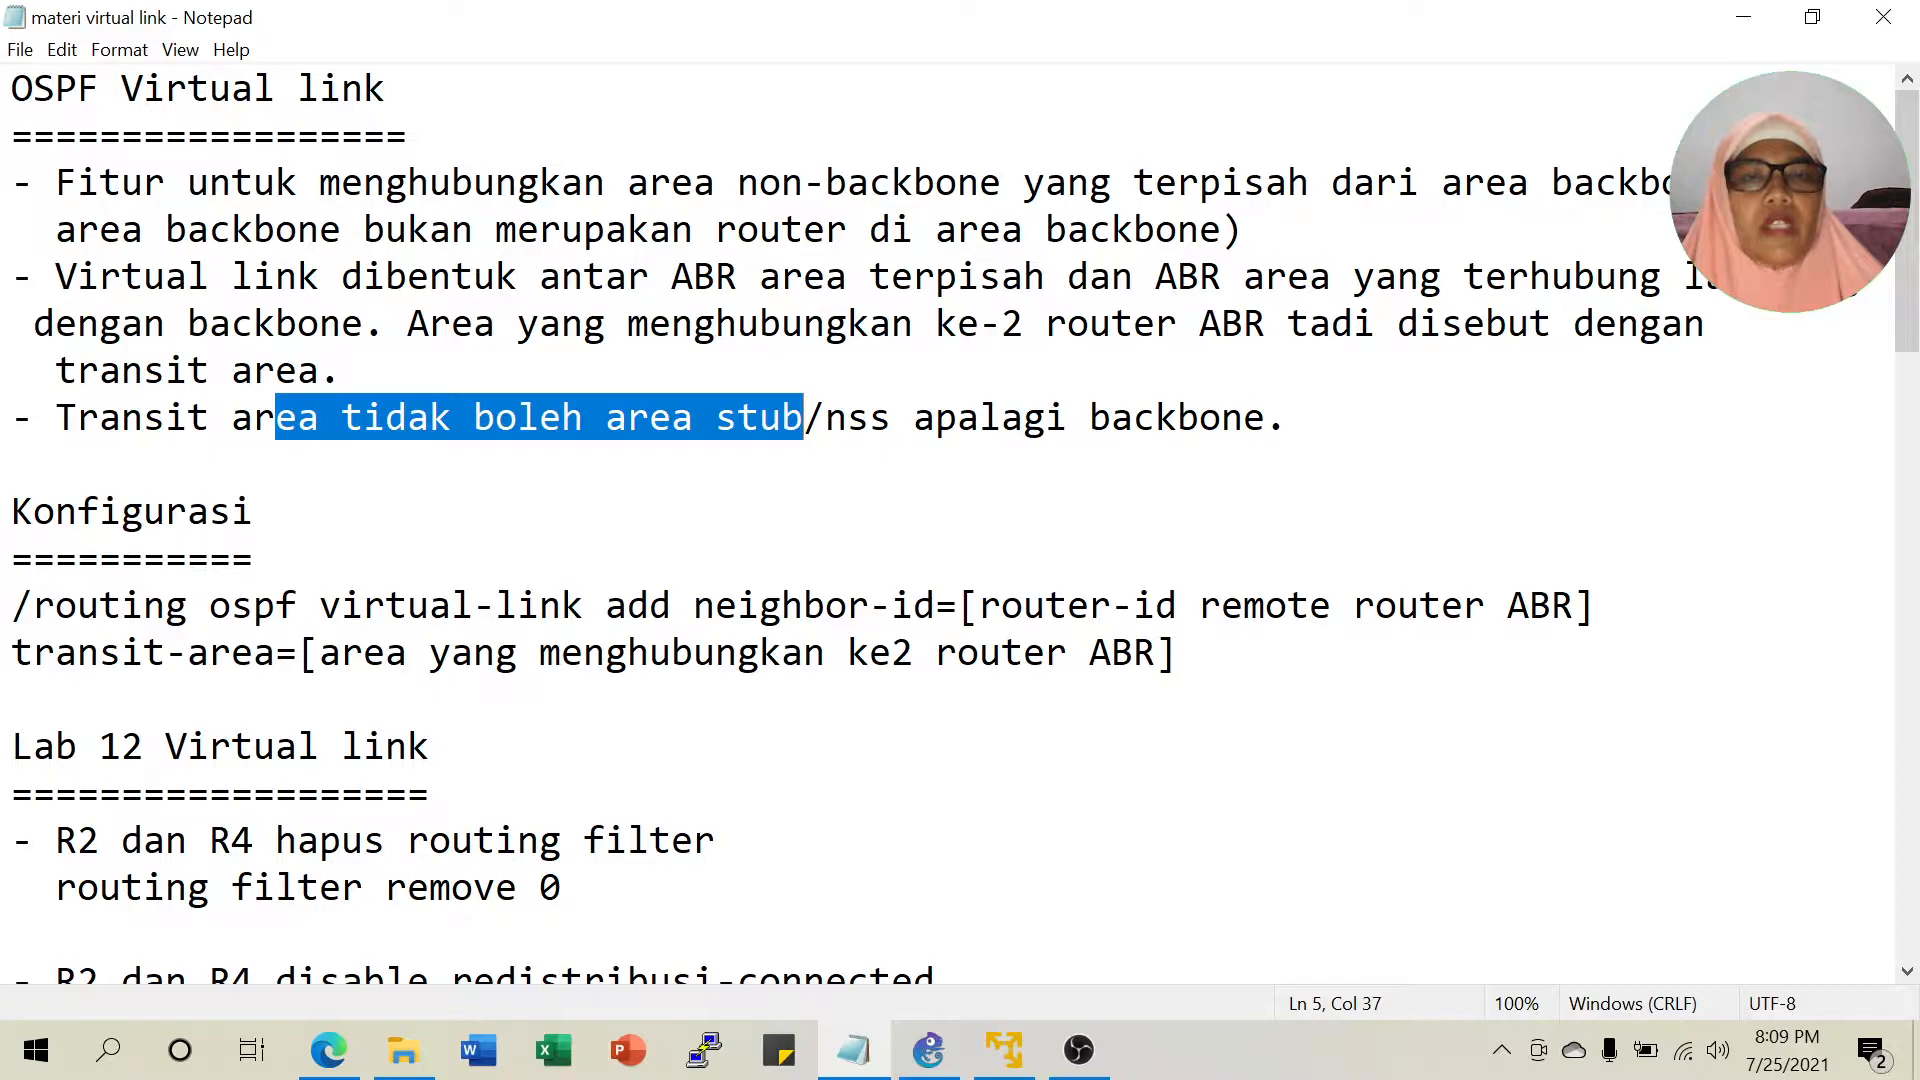
click(848, 417)
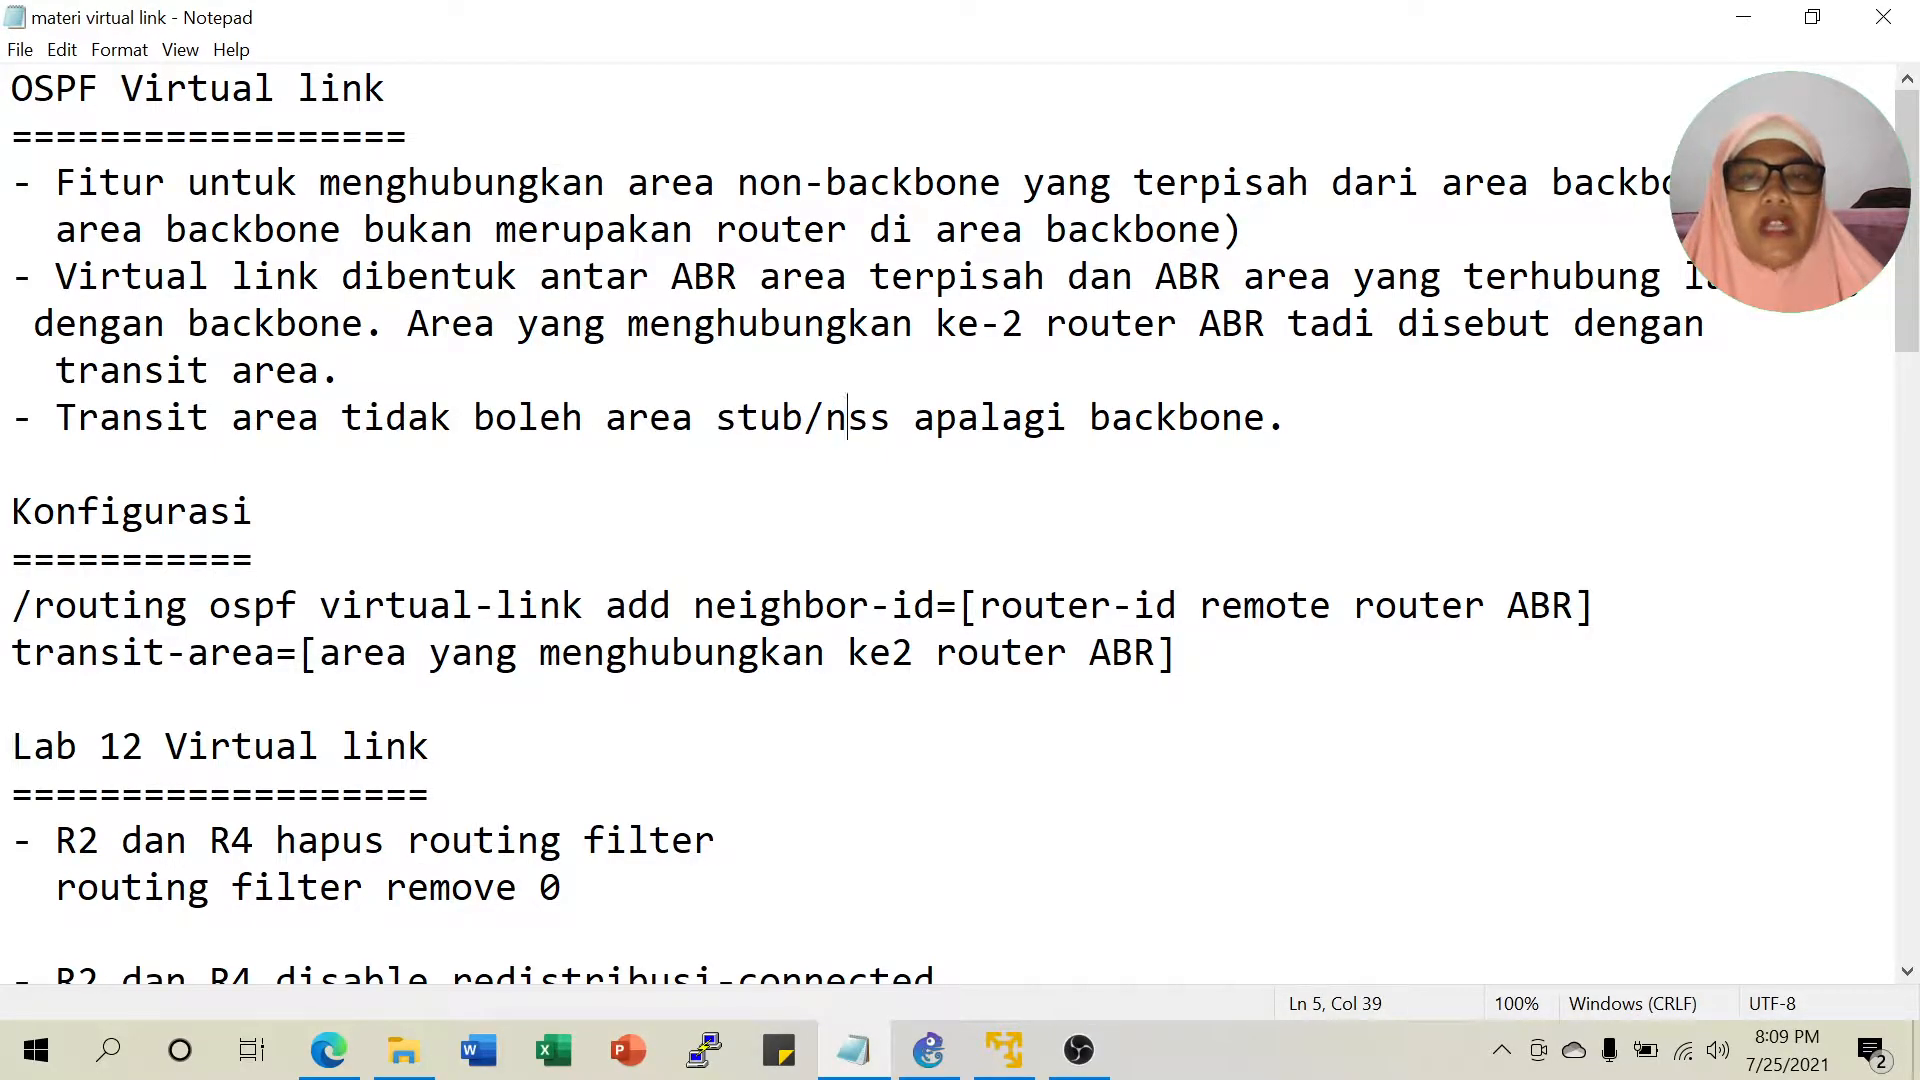
drag(1133, 417, 1198, 417)
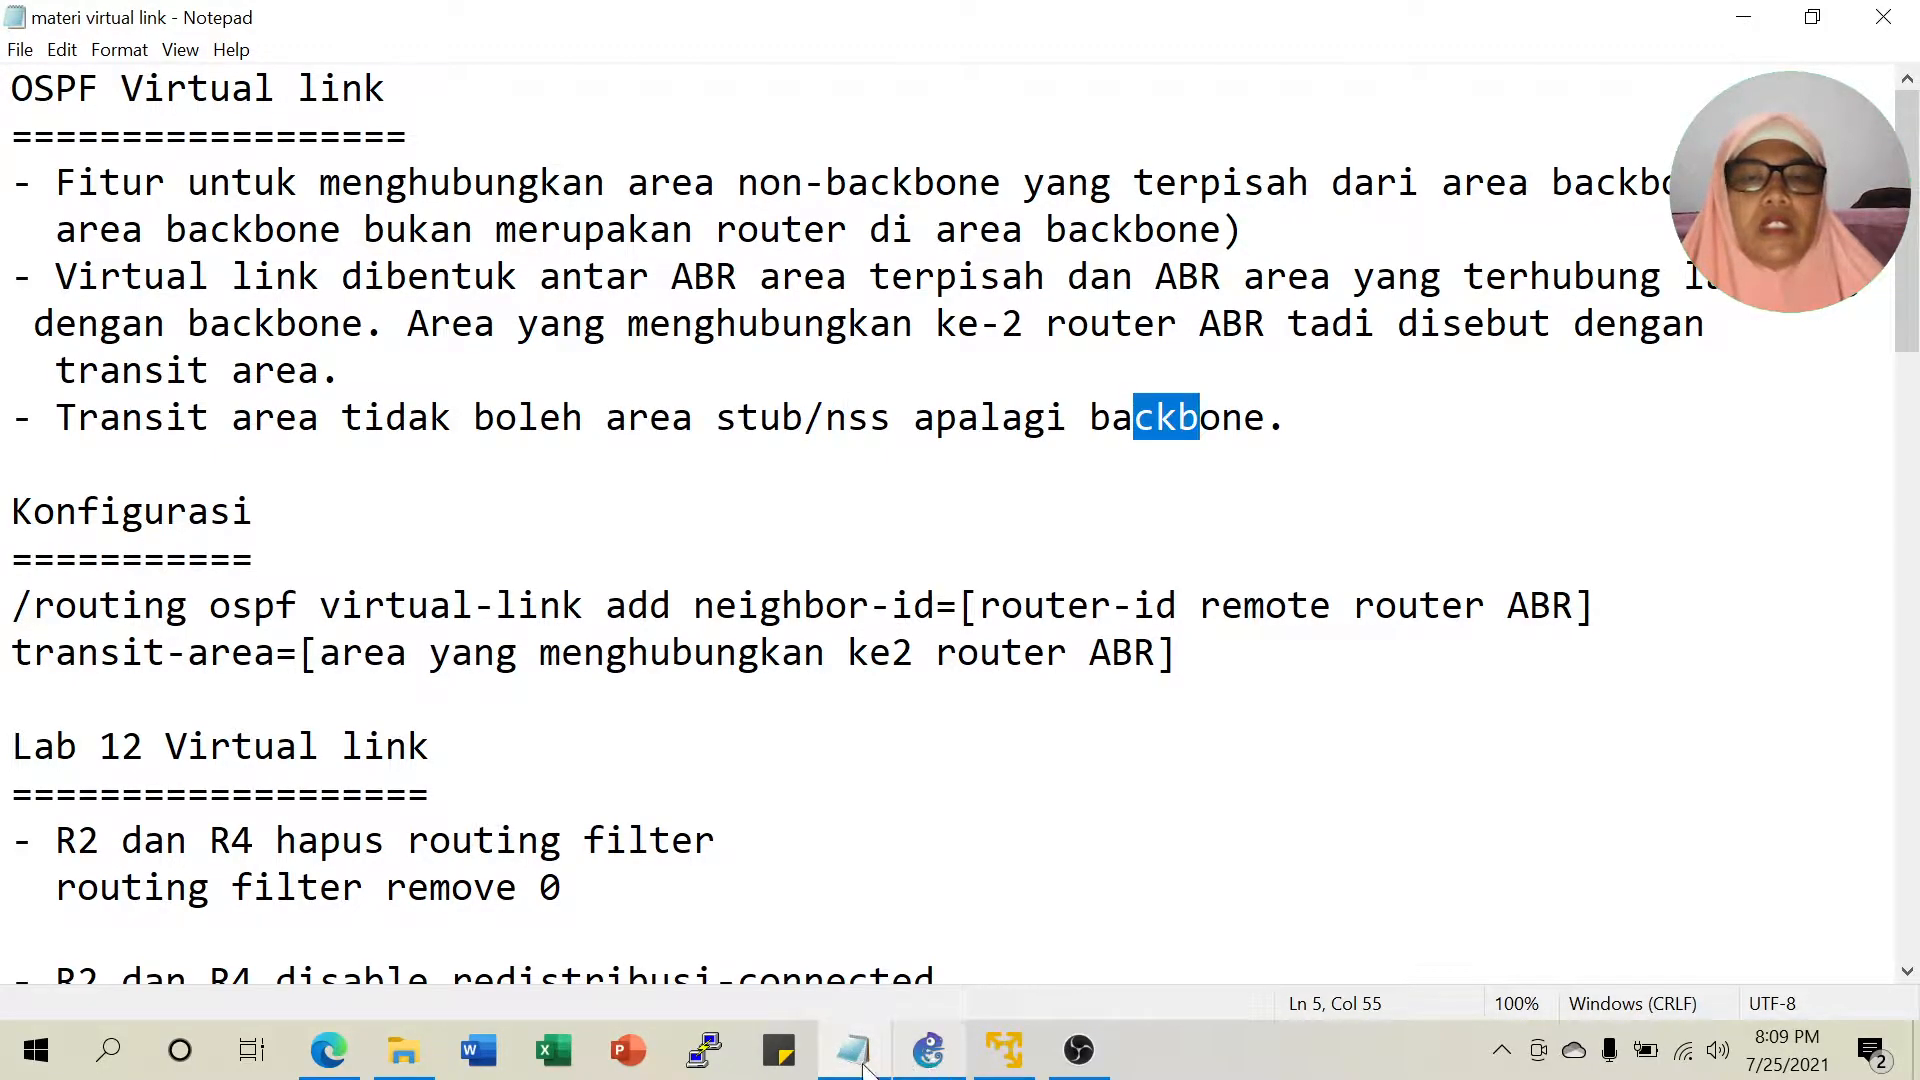
click(329, 1050)
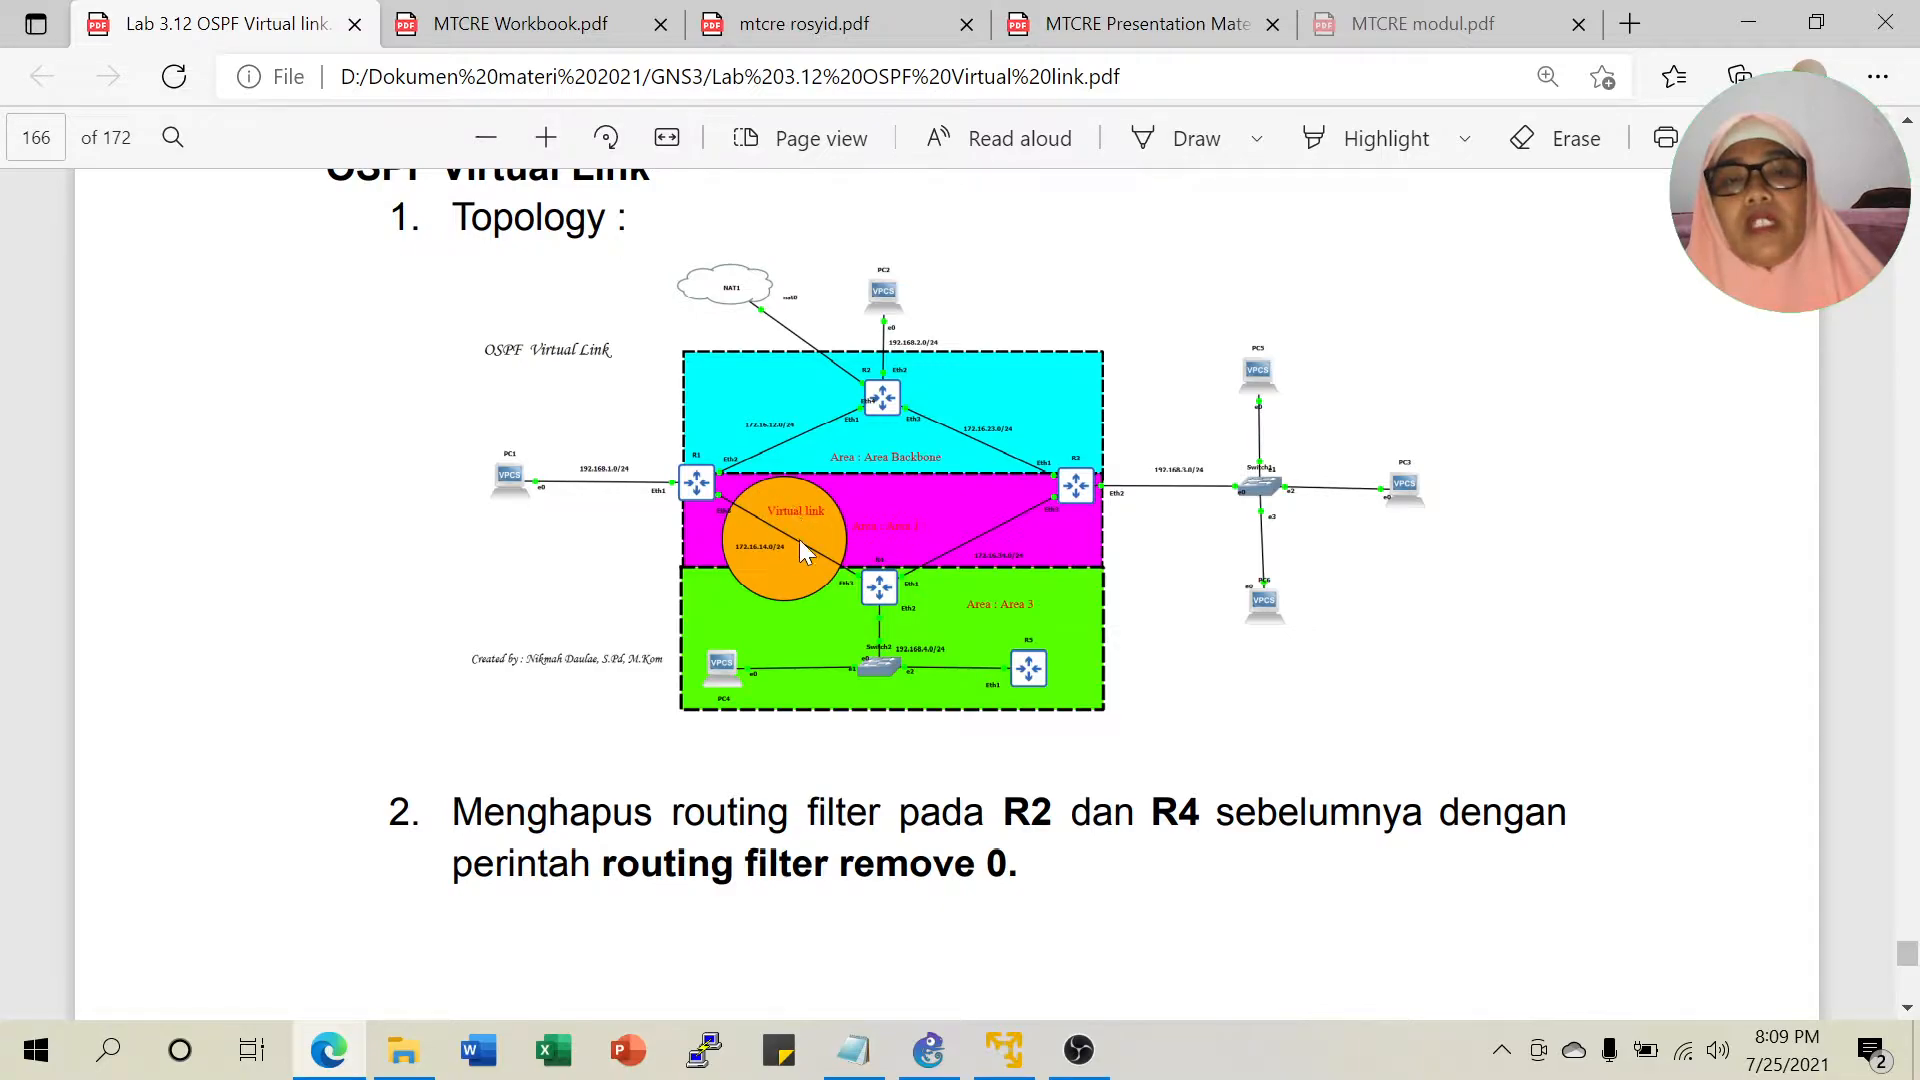
click(853, 1049)
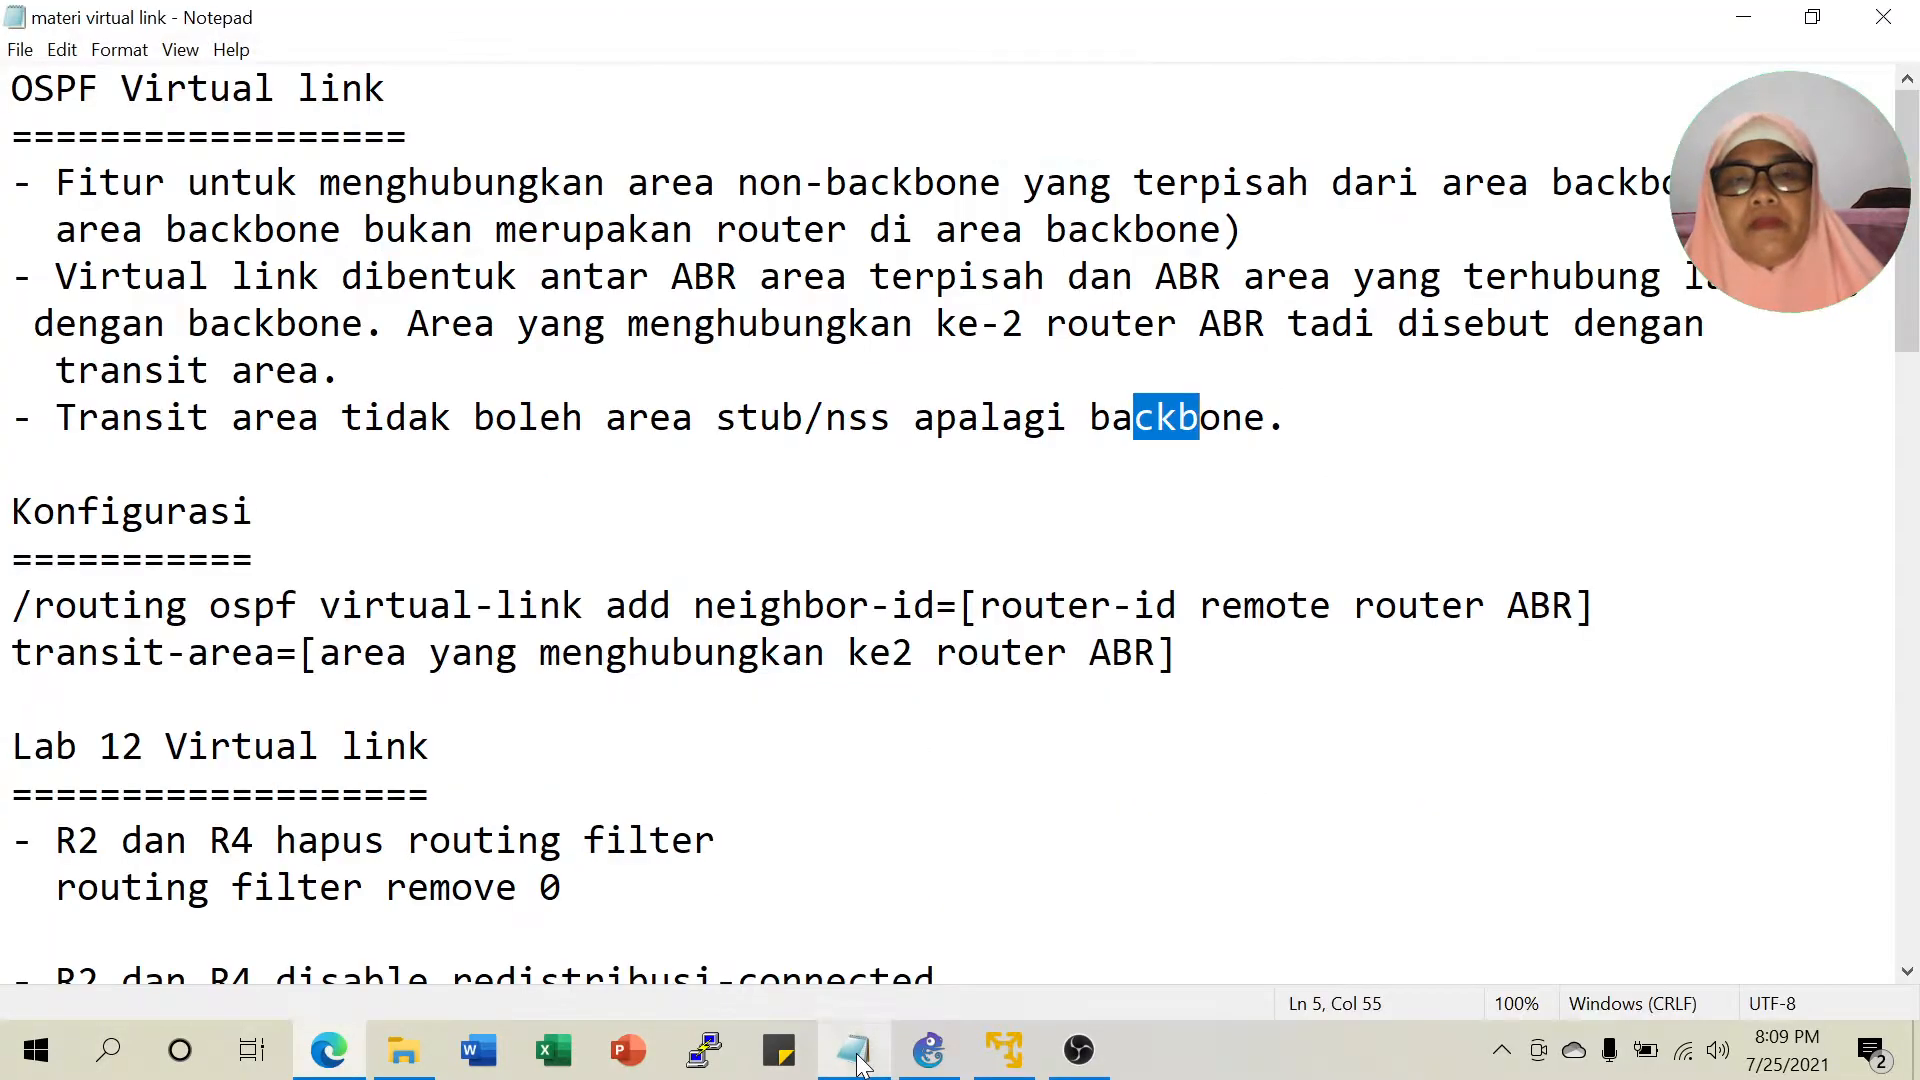
click(474, 417)
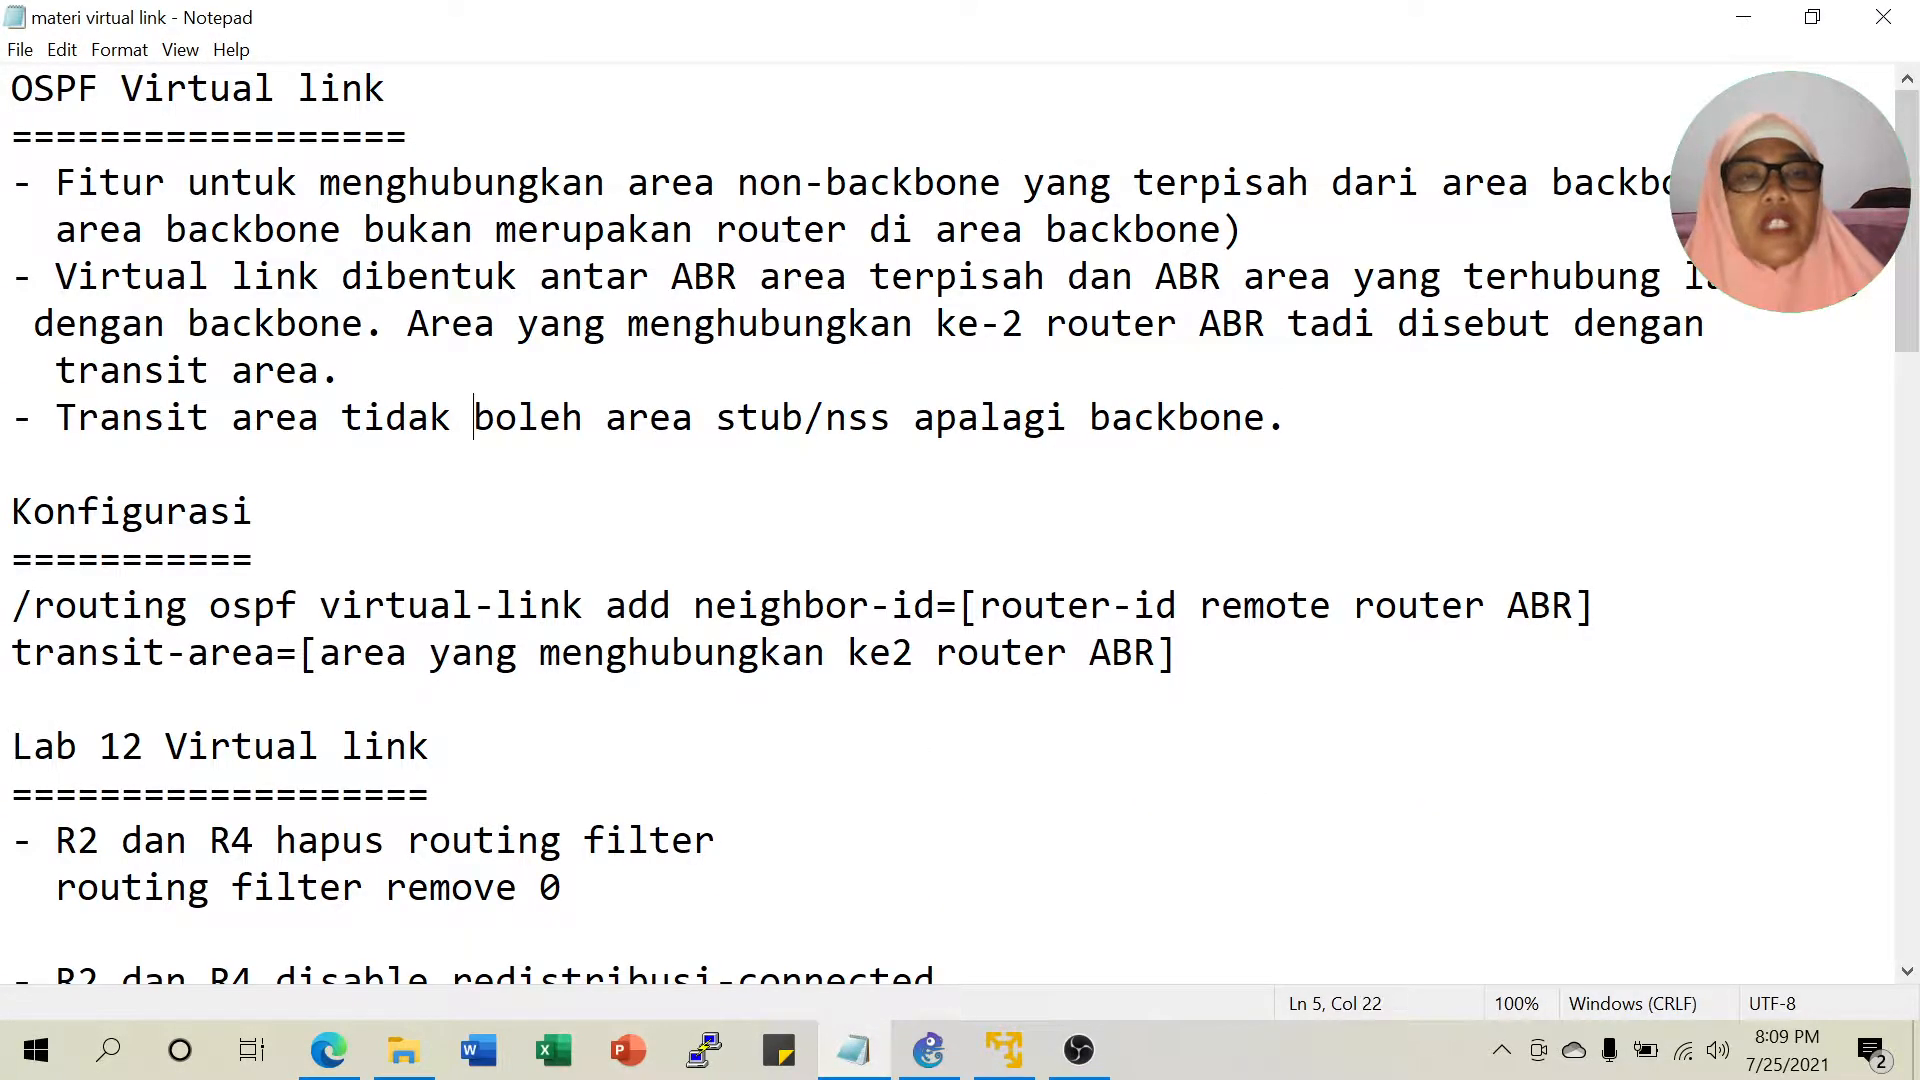
drag(144, 417, 320, 417)
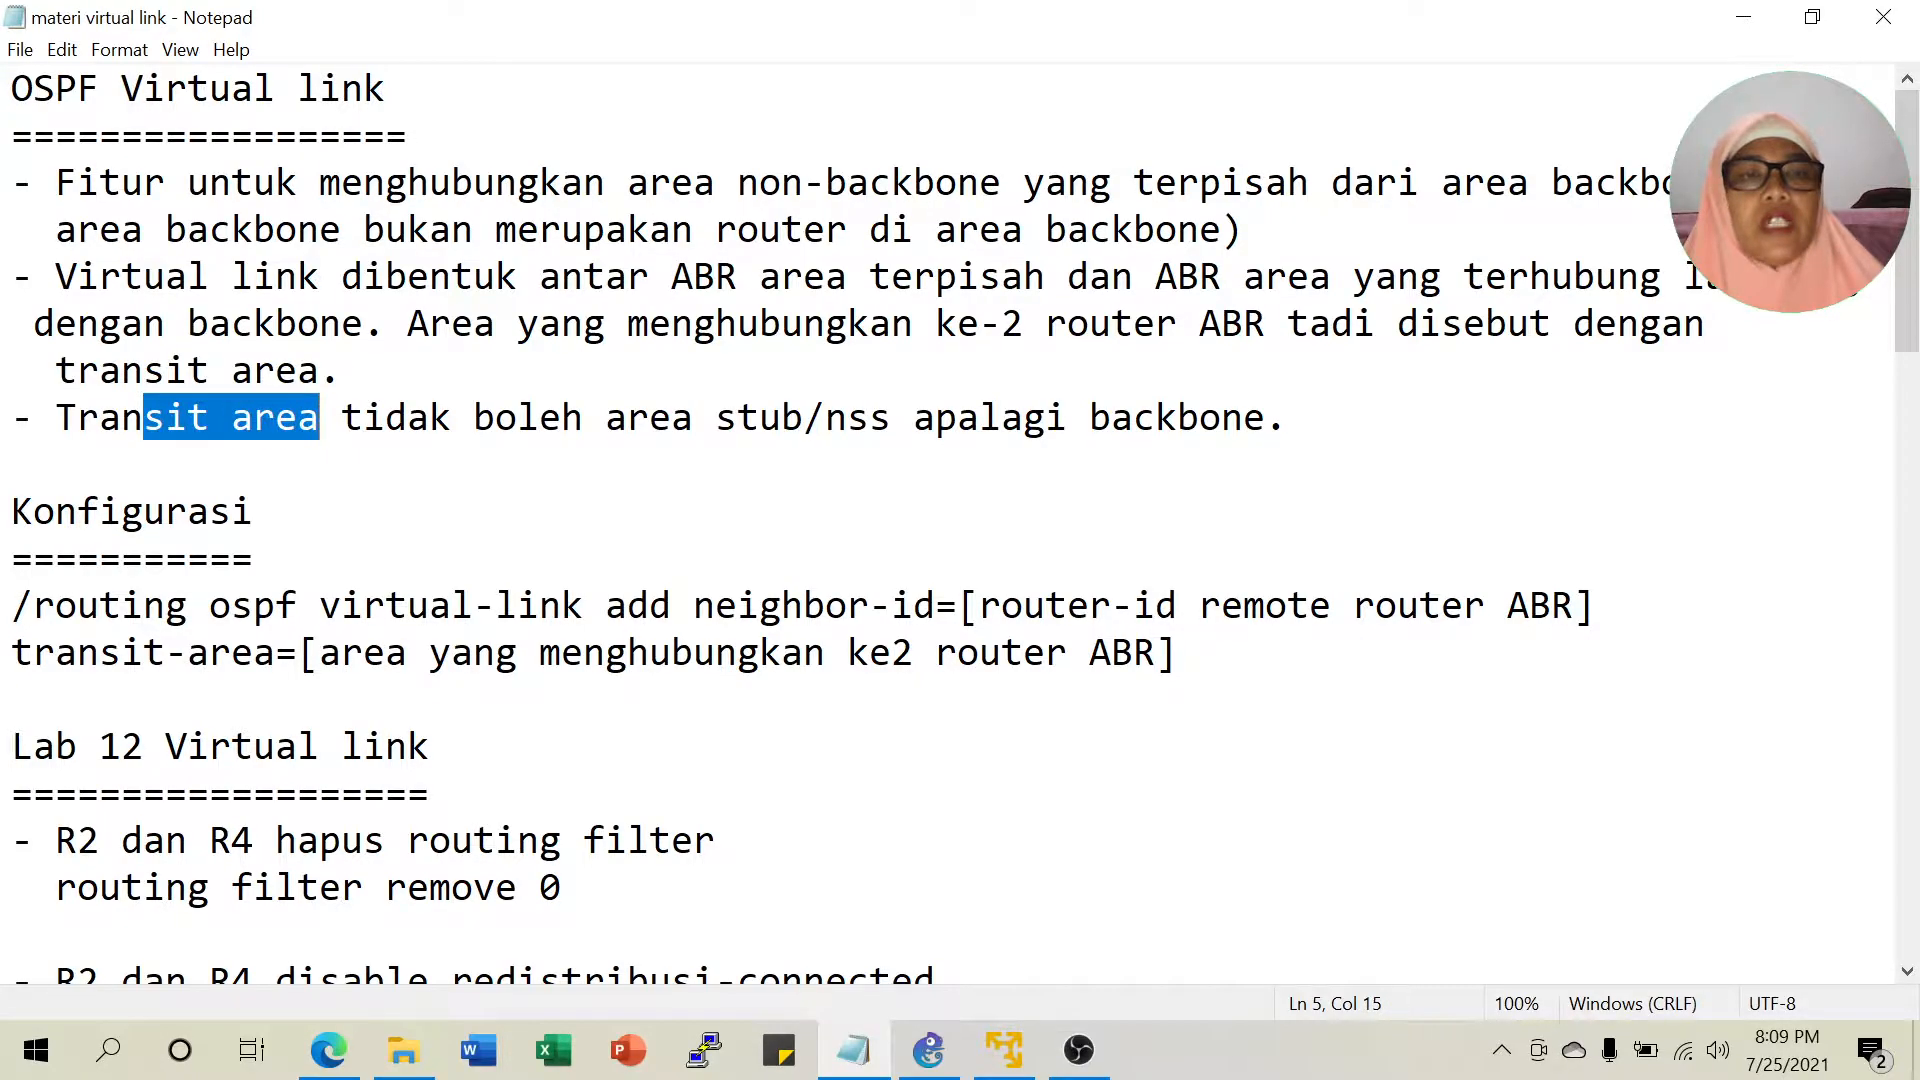
drag(693, 417, 871, 417)
drag(1001, 417, 1221, 417)
click(1199, 417)
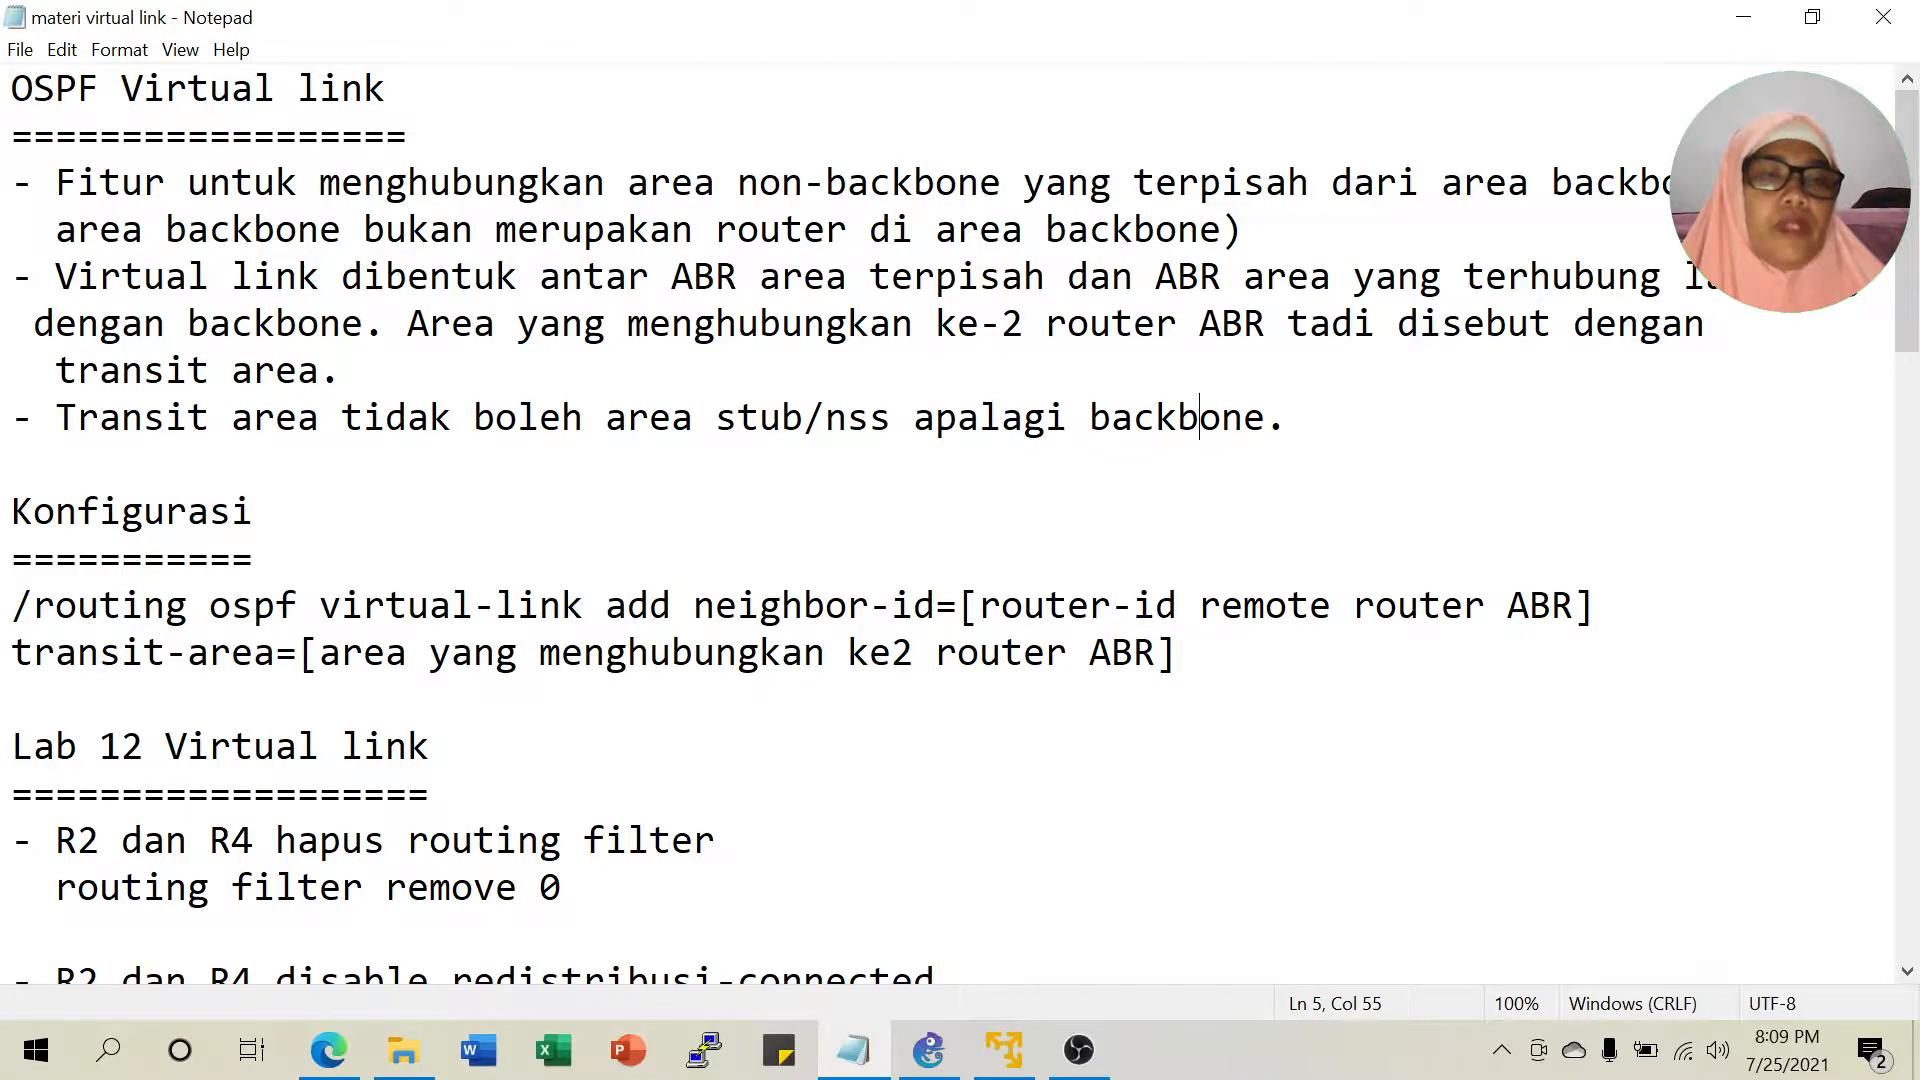
Highlight the remote router-id and transit-area parameter descriptions, then recheck the PDF topology.
scroll(950, 520, down, 1)
scroll(950, 519, down, 1)
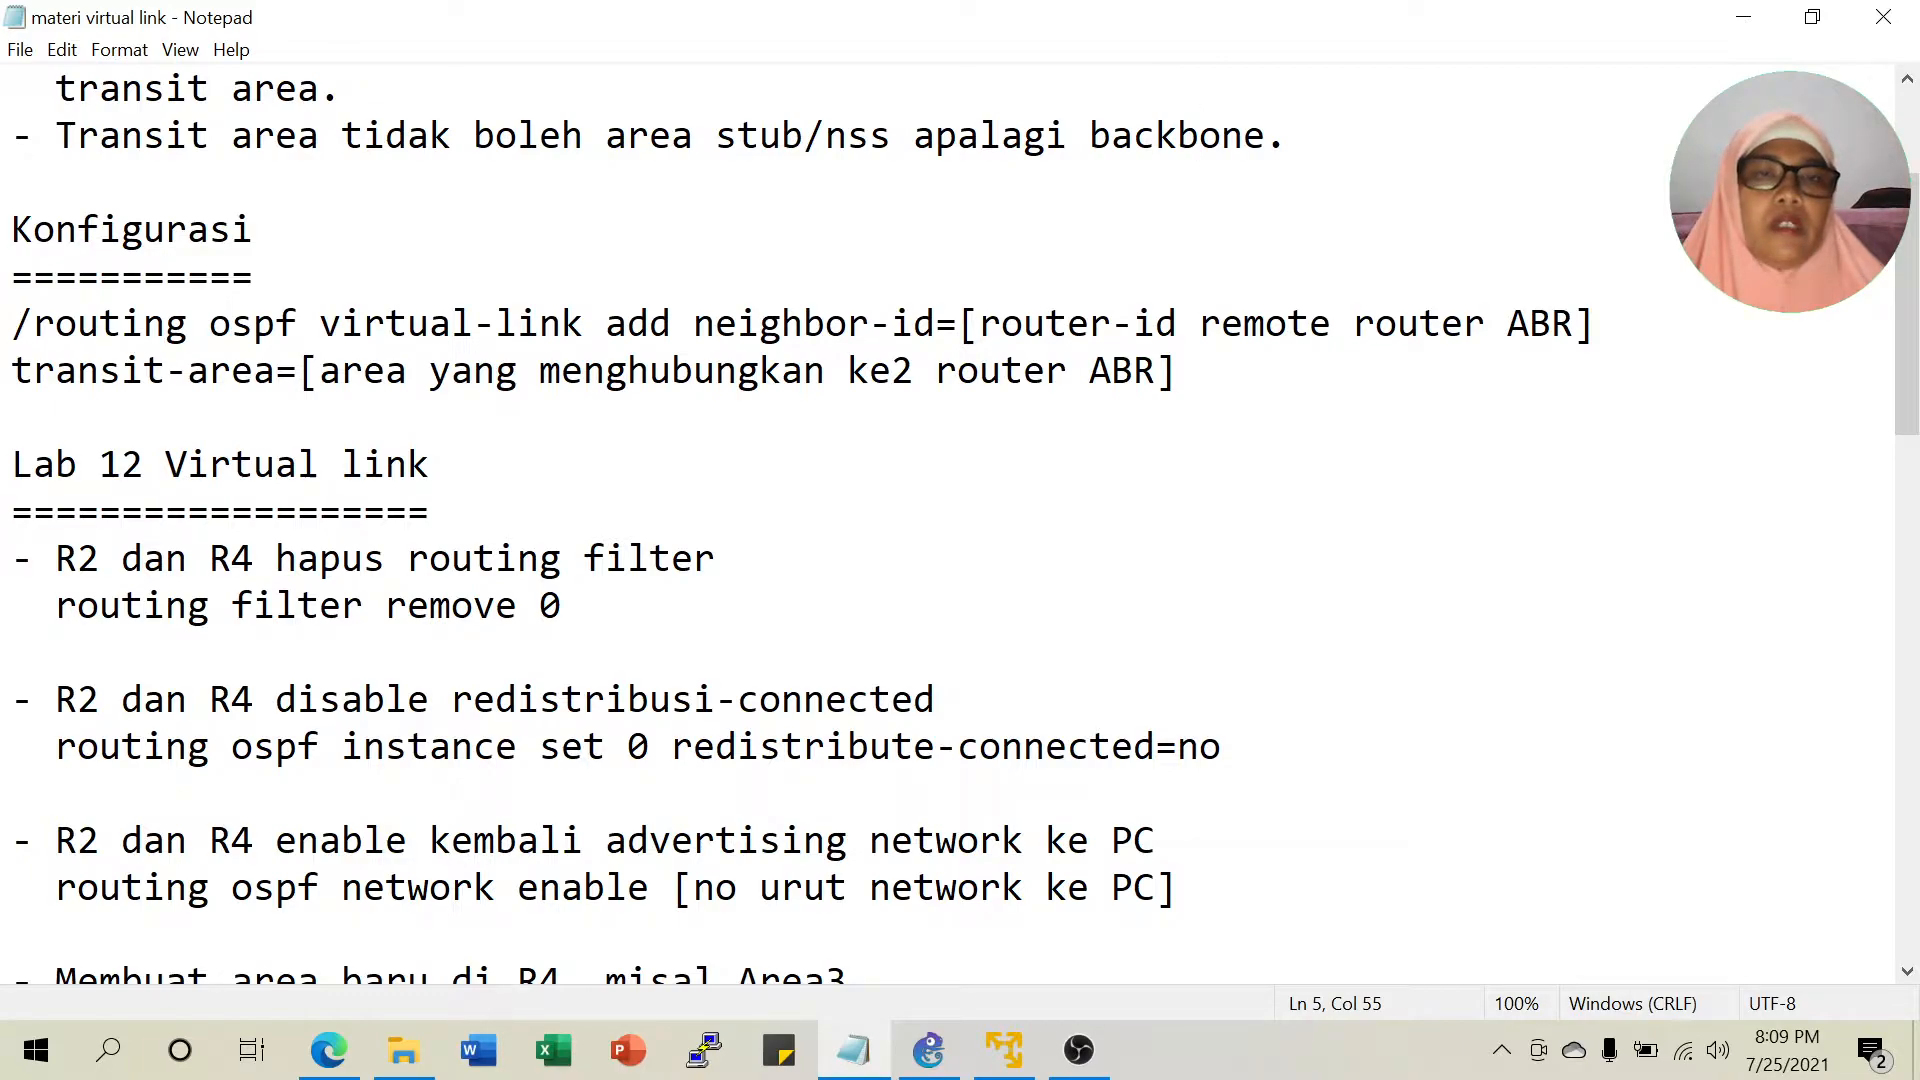
drag(1068, 323, 1486, 323)
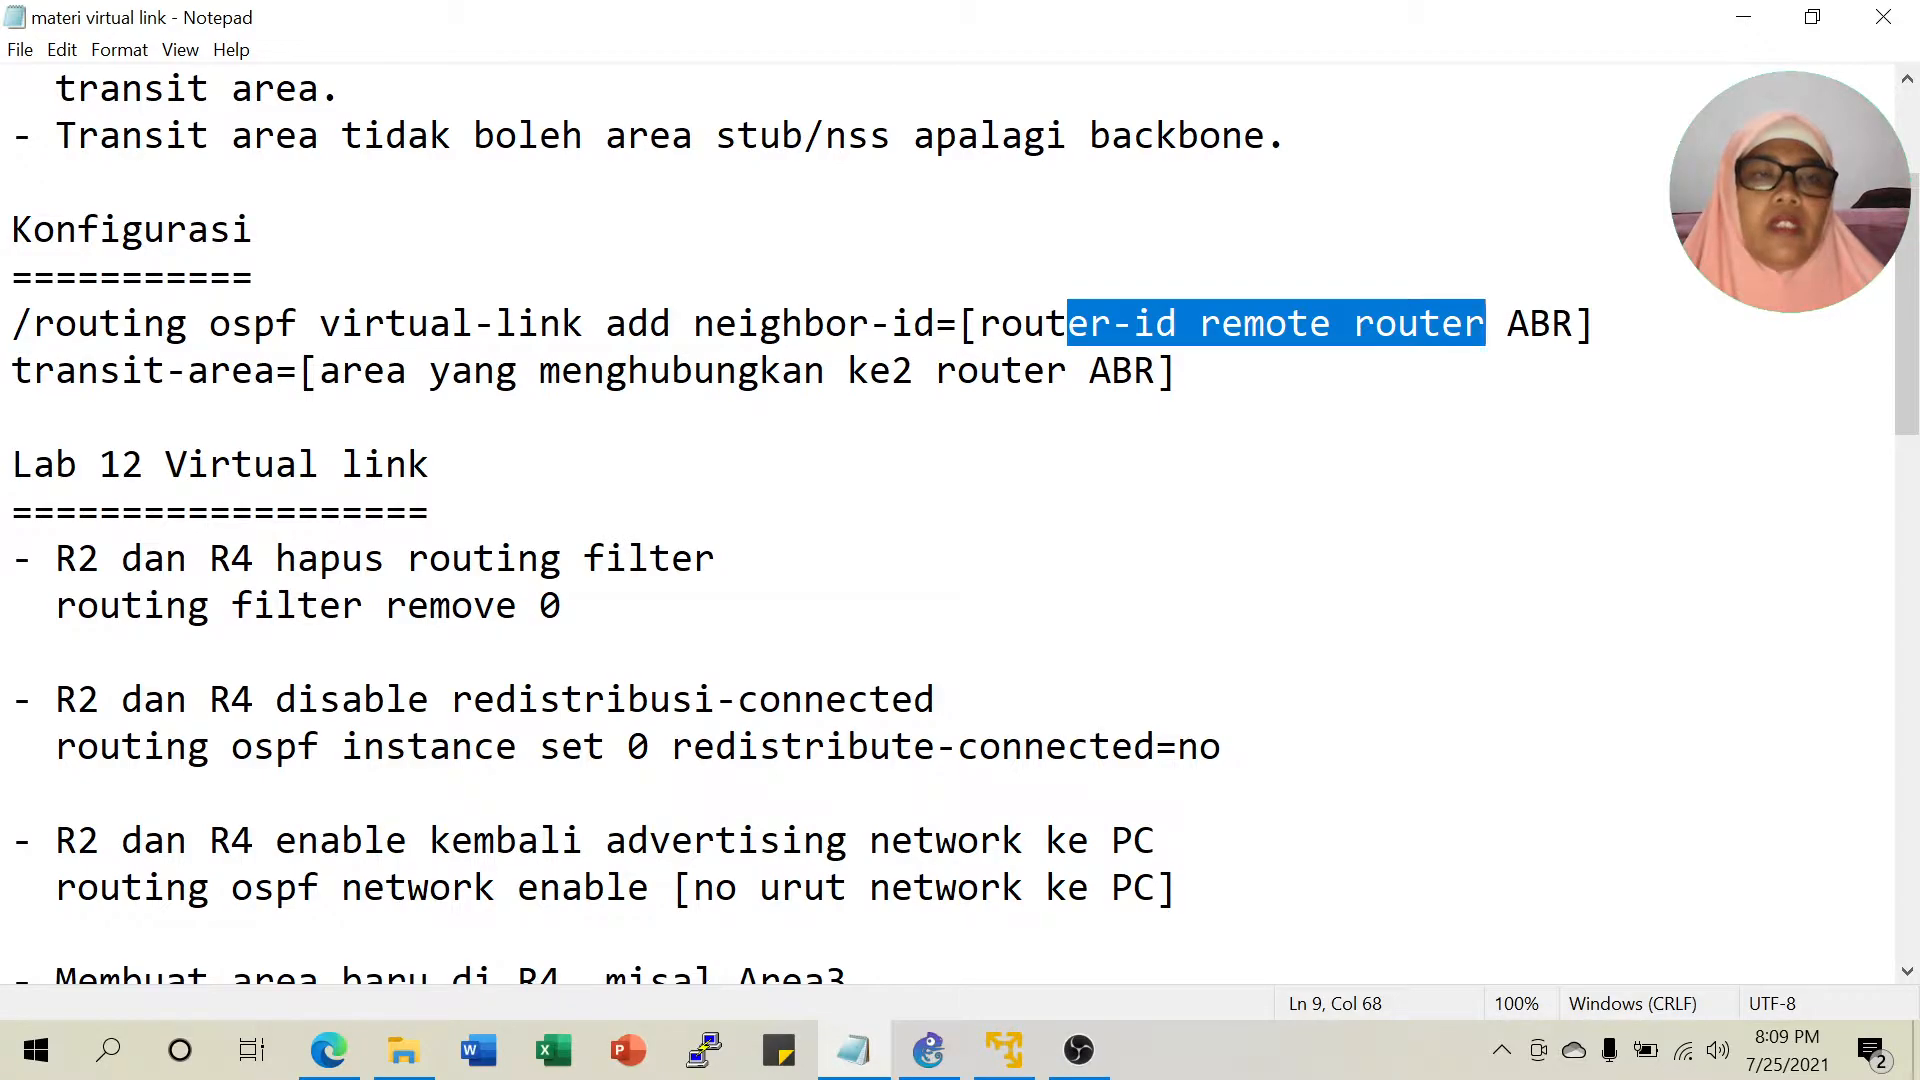
drag(339, 370, 914, 370)
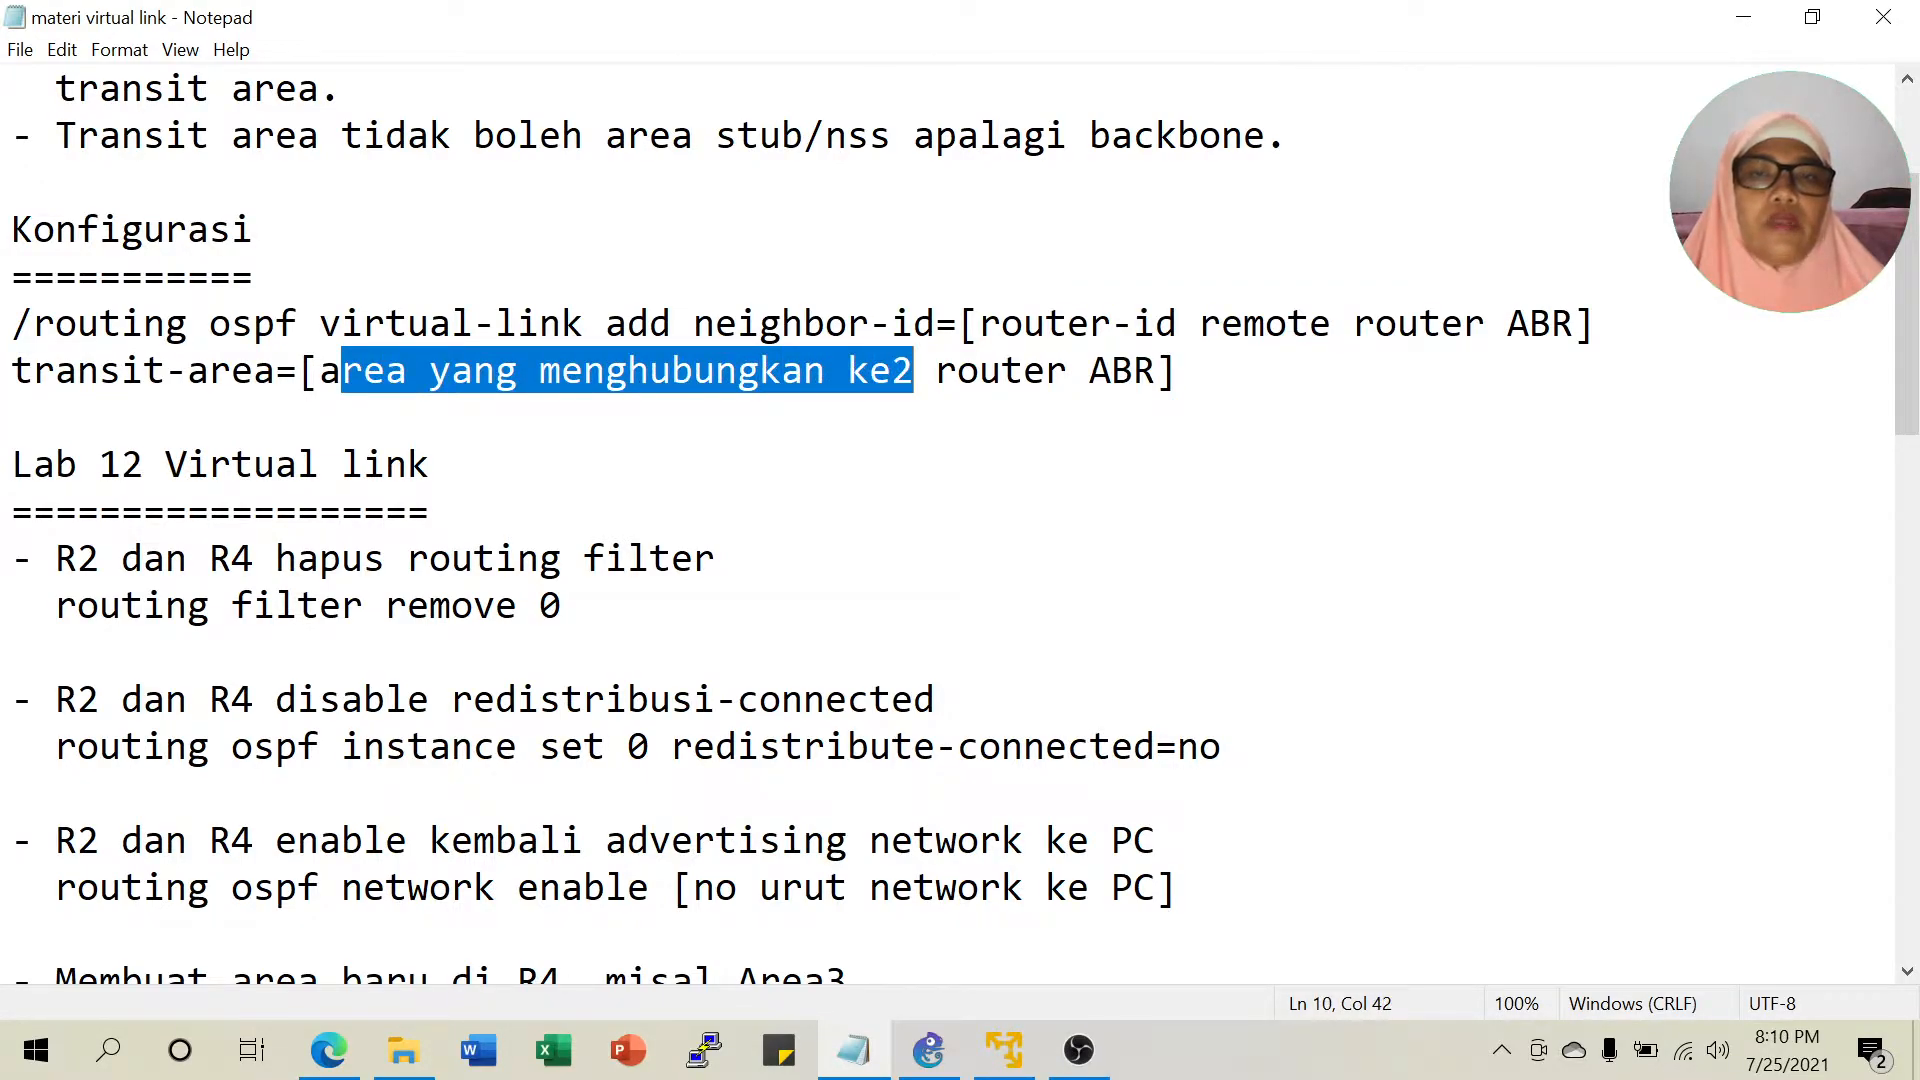
click(783, 370)
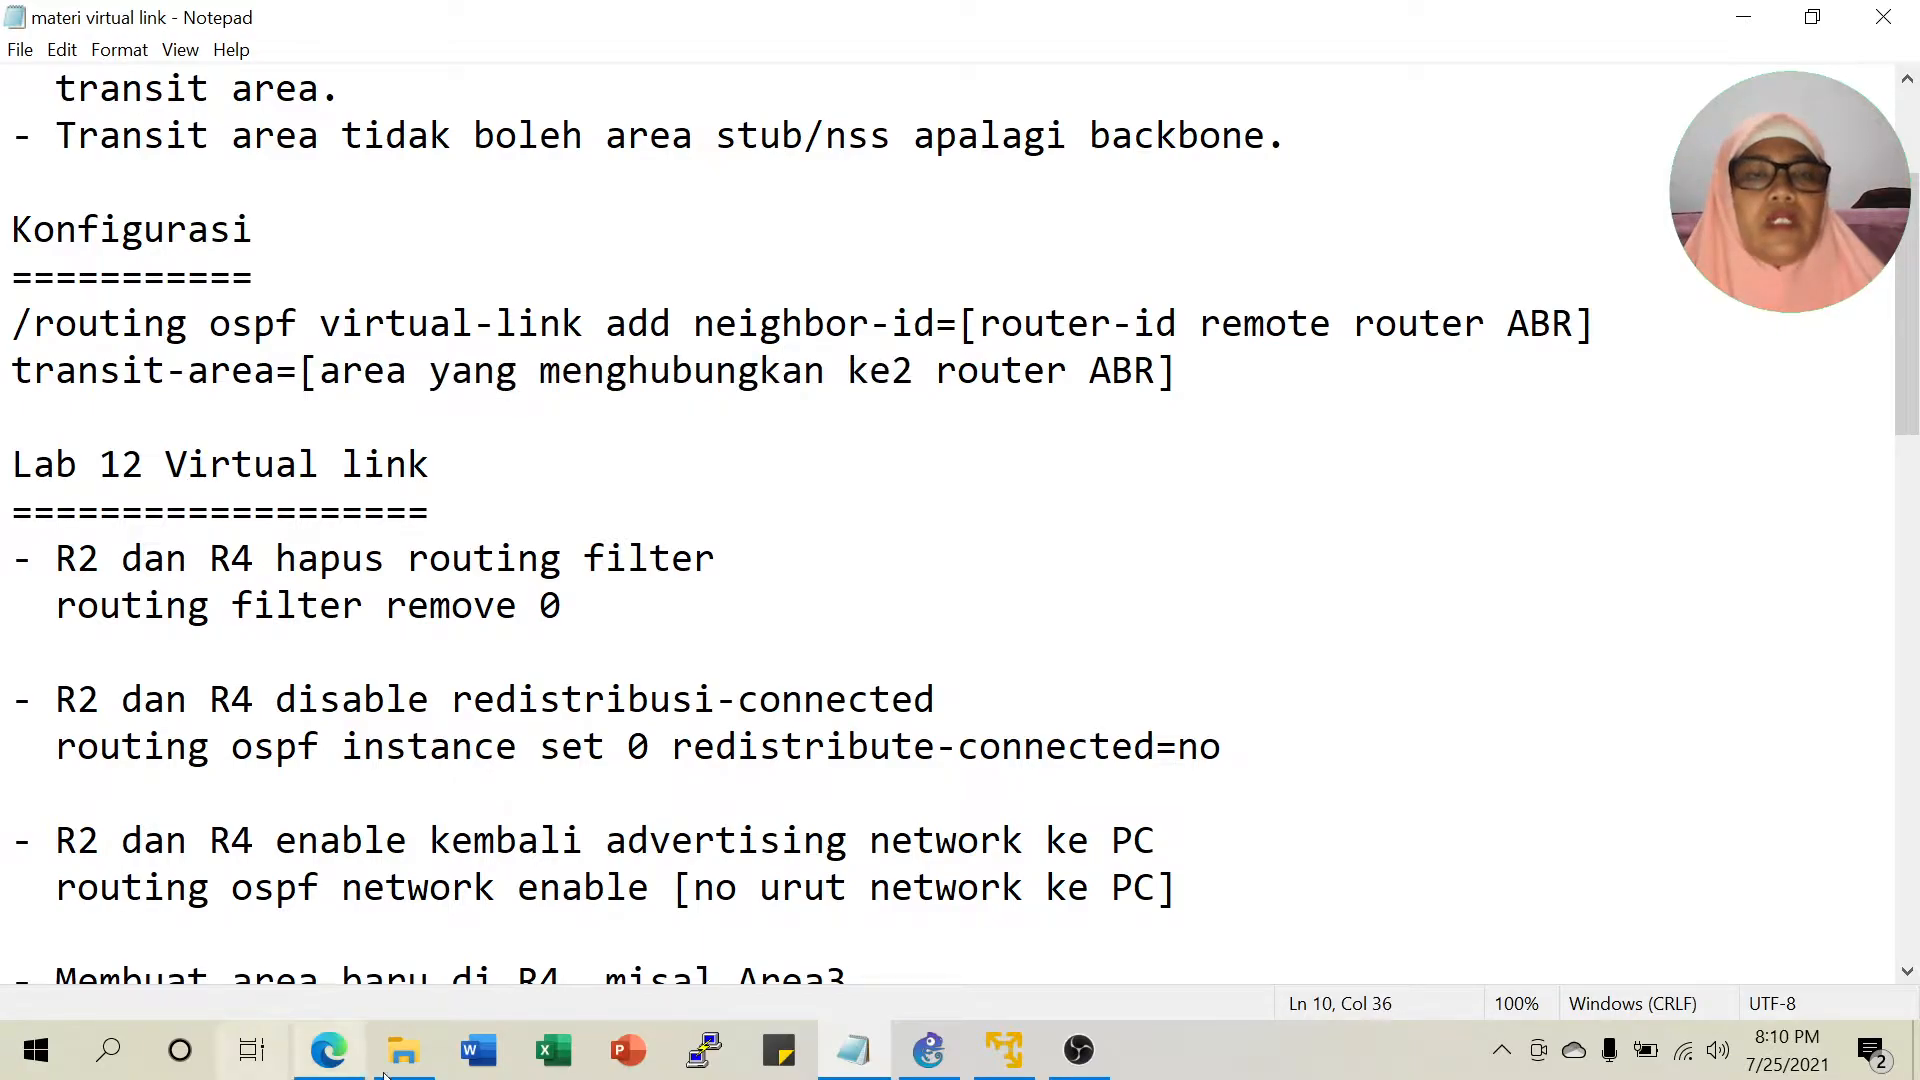
click(330, 1055)
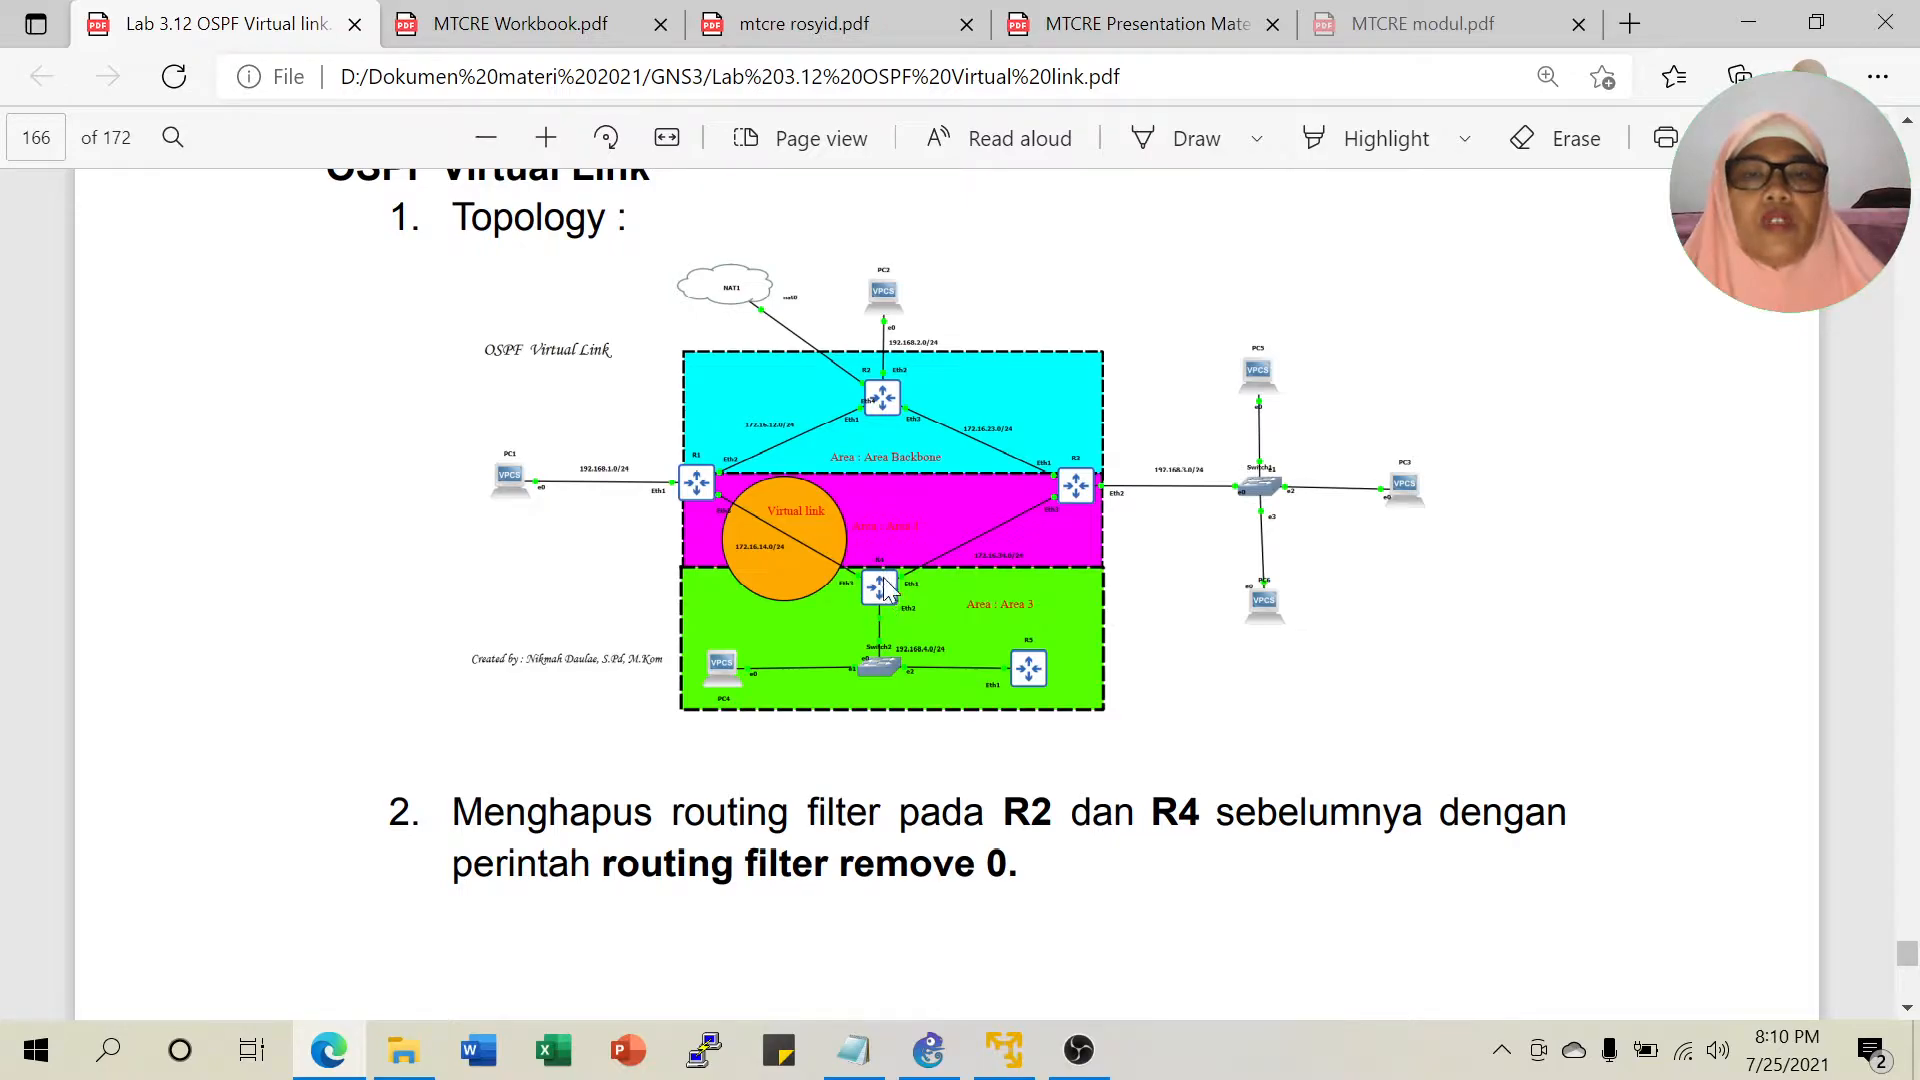
click(853, 1050)
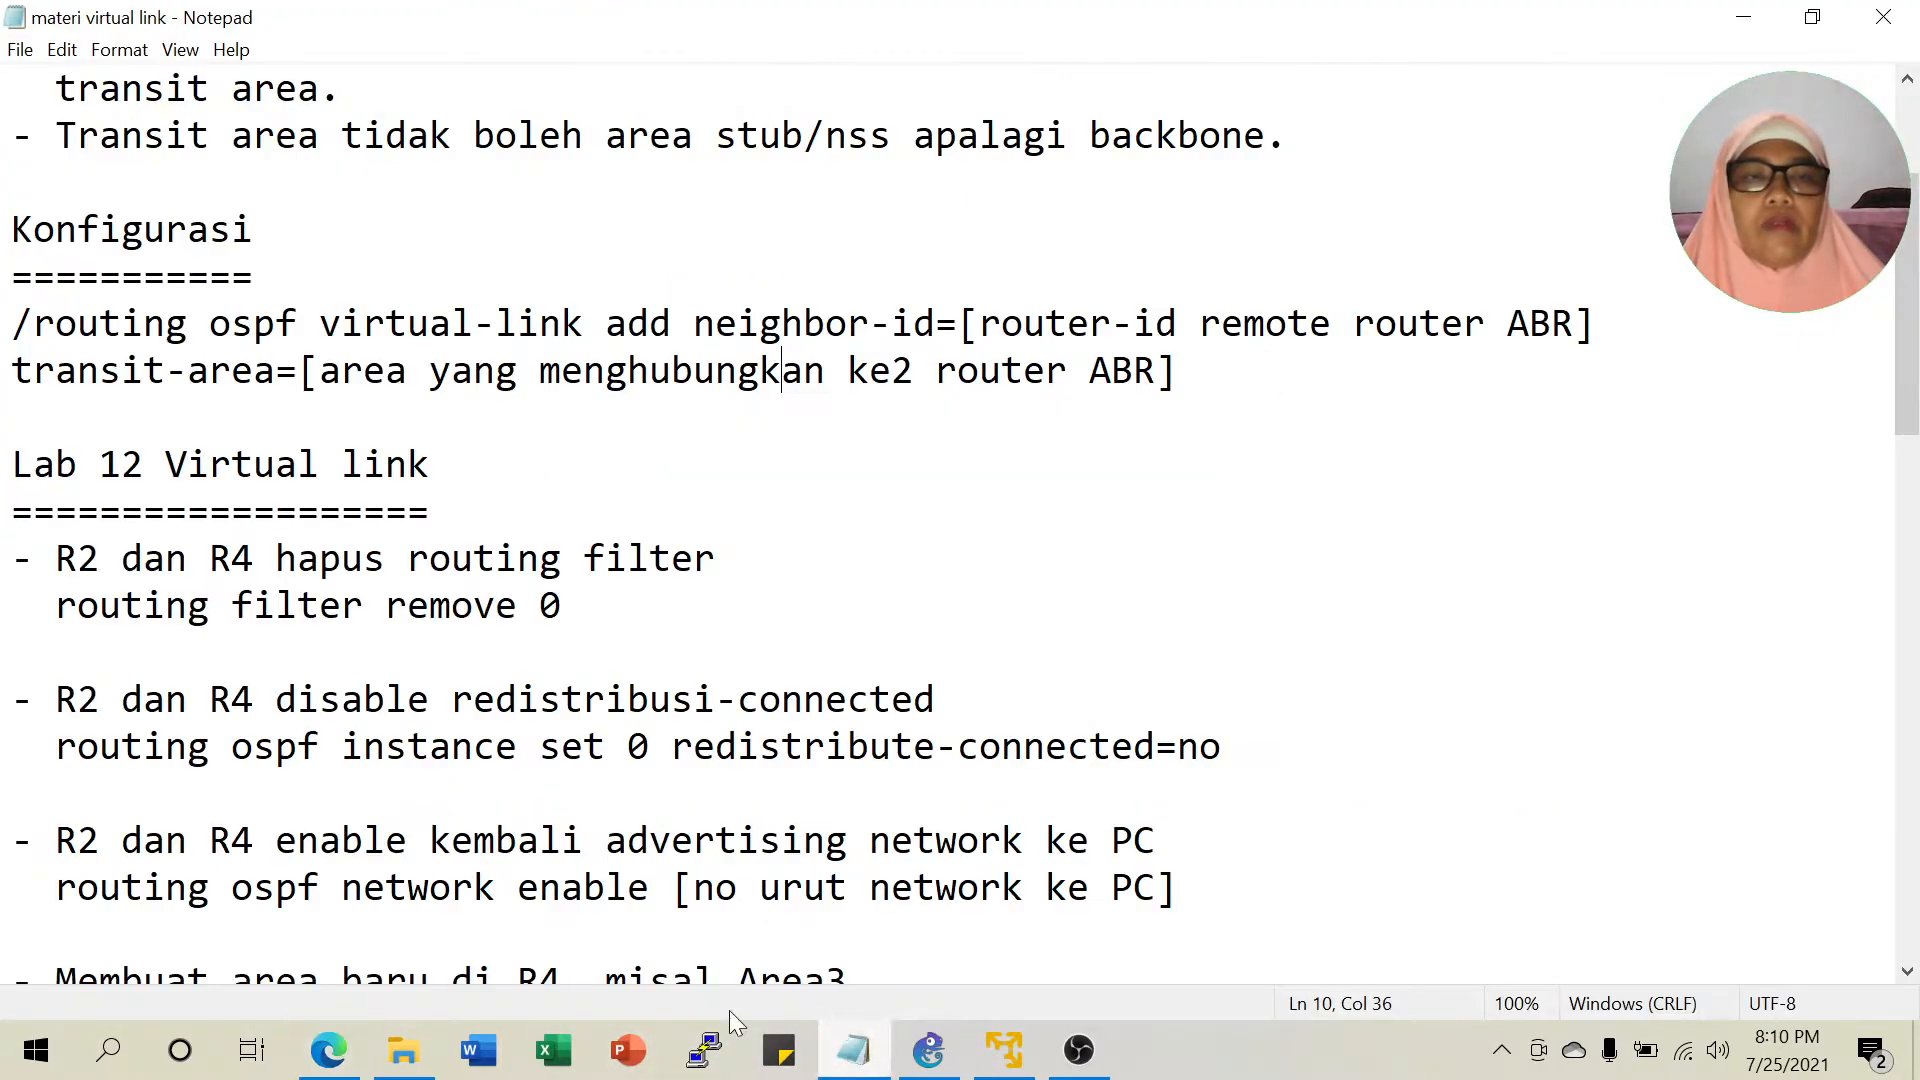
Highlight the Lab 12 steps for removing the routing filters on R2 and R4, then minimise Notepad.
scroll(950, 520, down, 2)
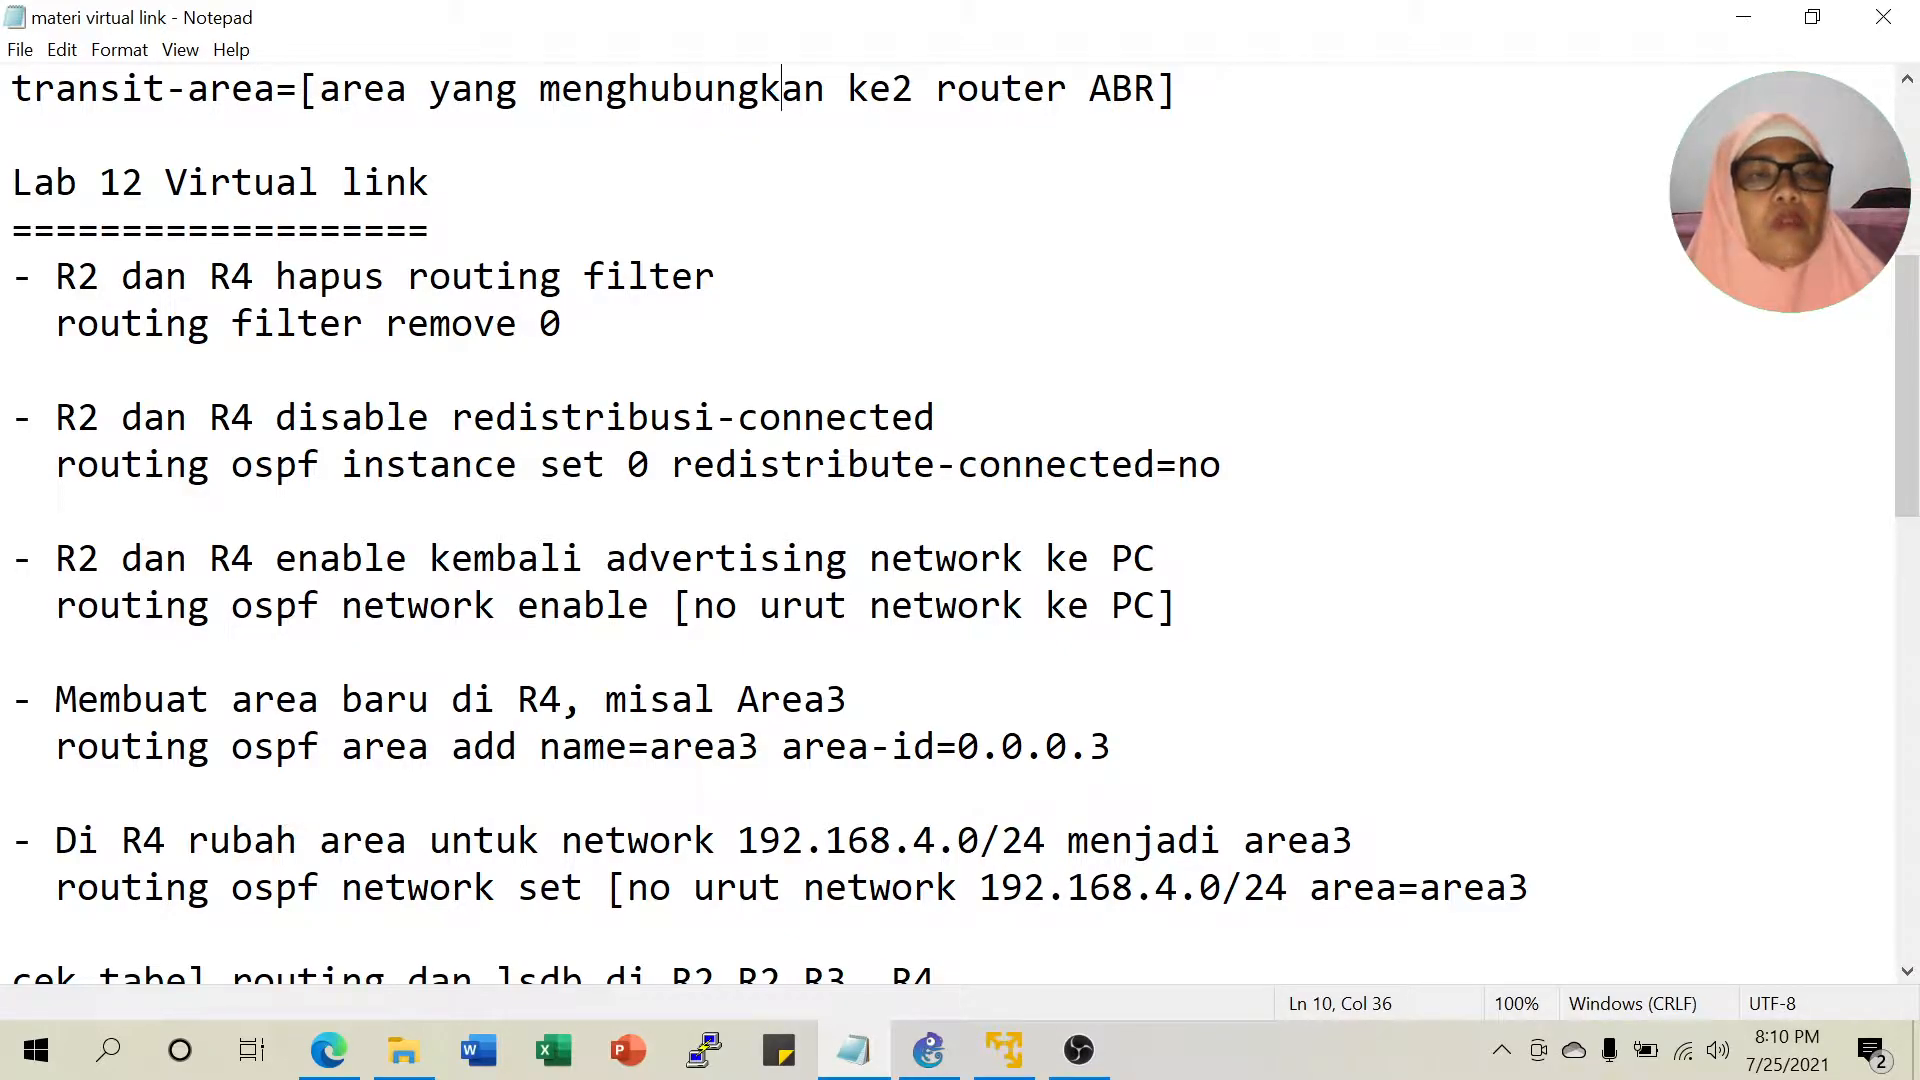
drag(209, 181, 407, 181)
click(408, 230)
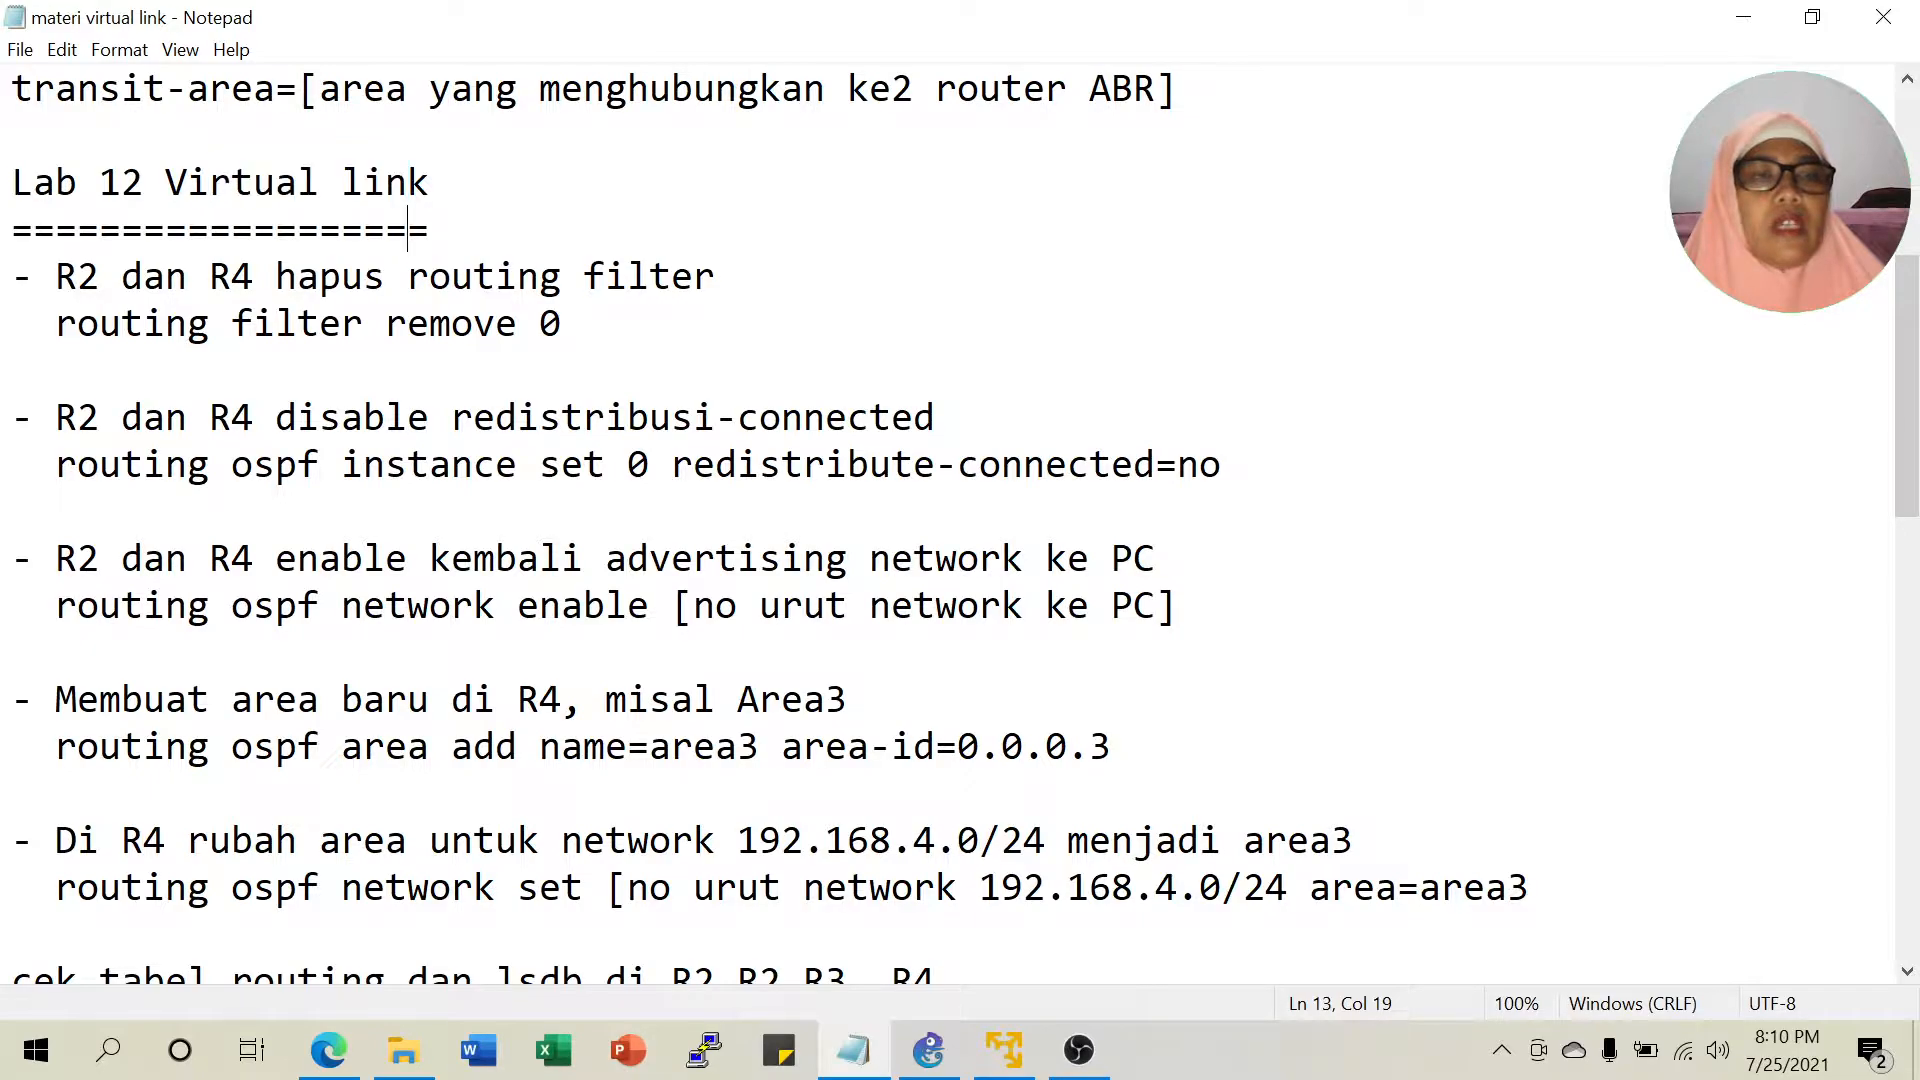
drag(77, 276, 671, 276)
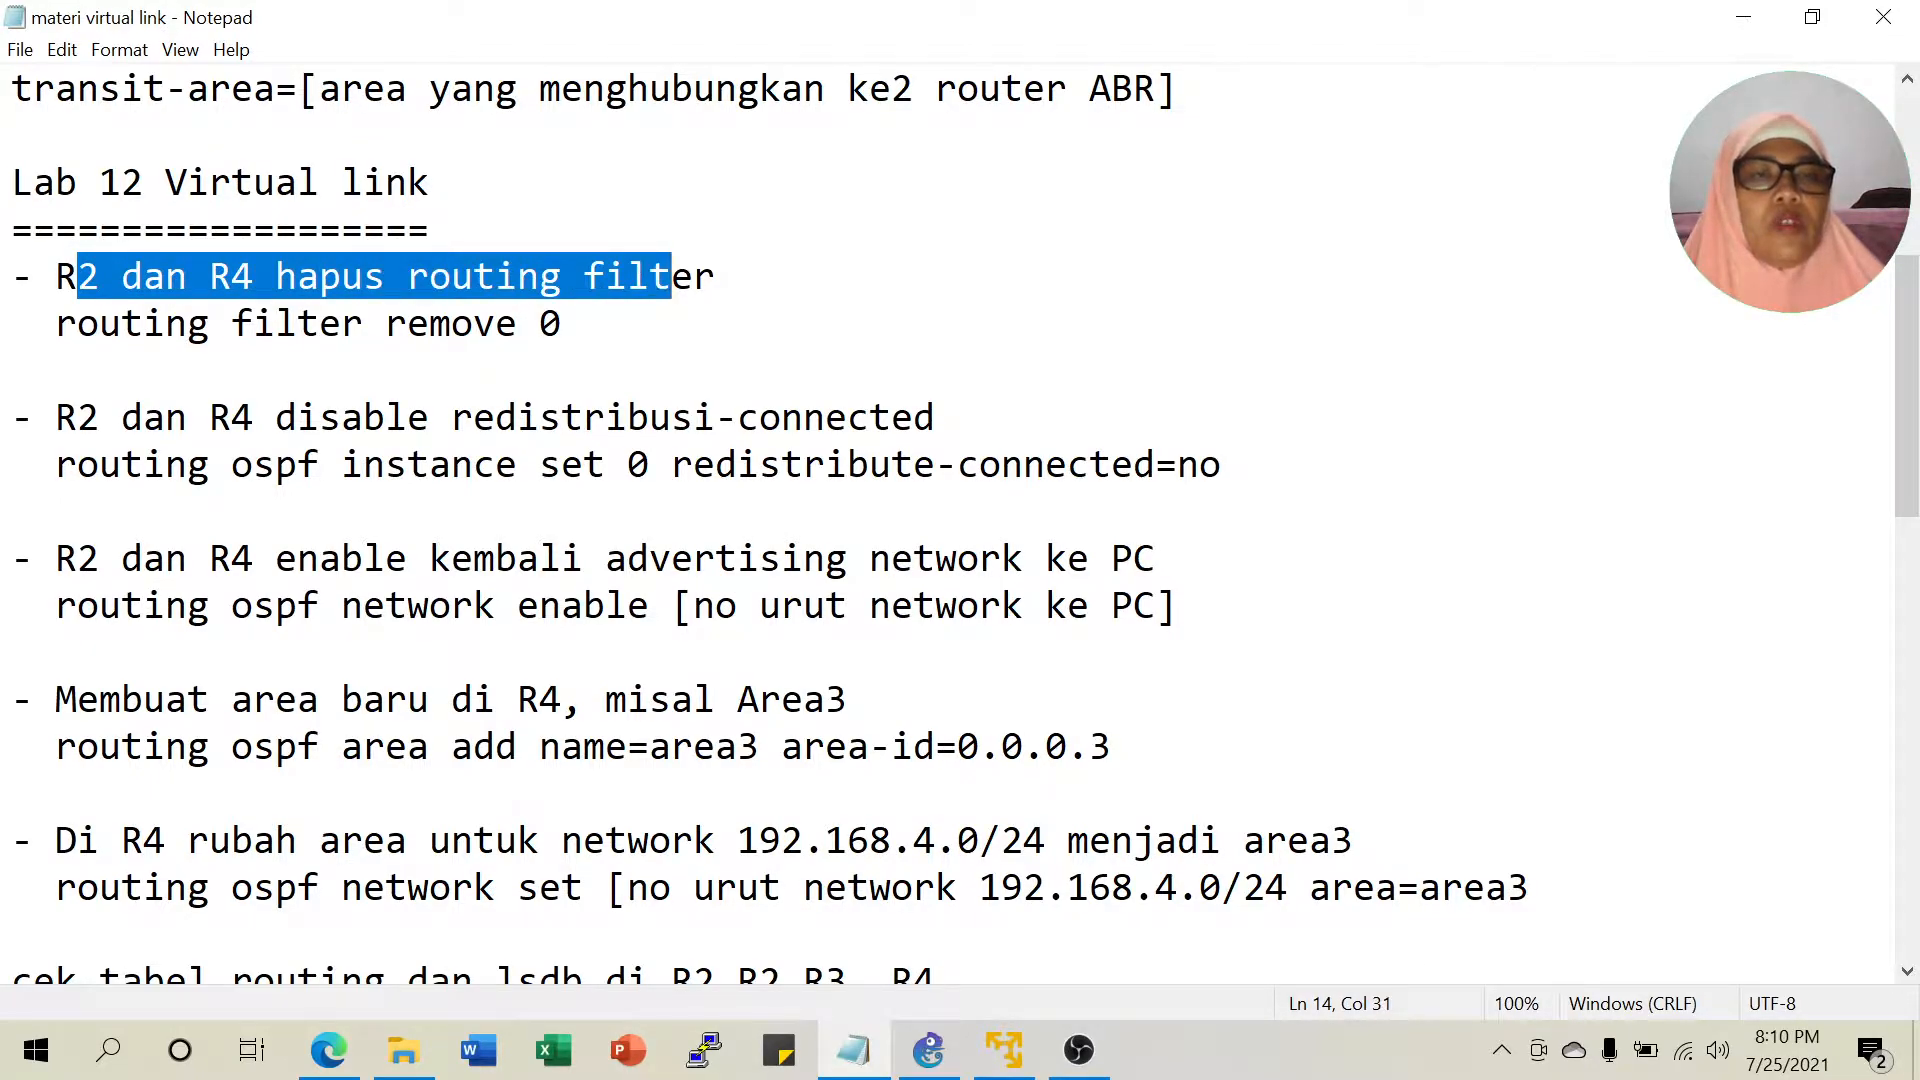
drag(187, 323, 431, 323)
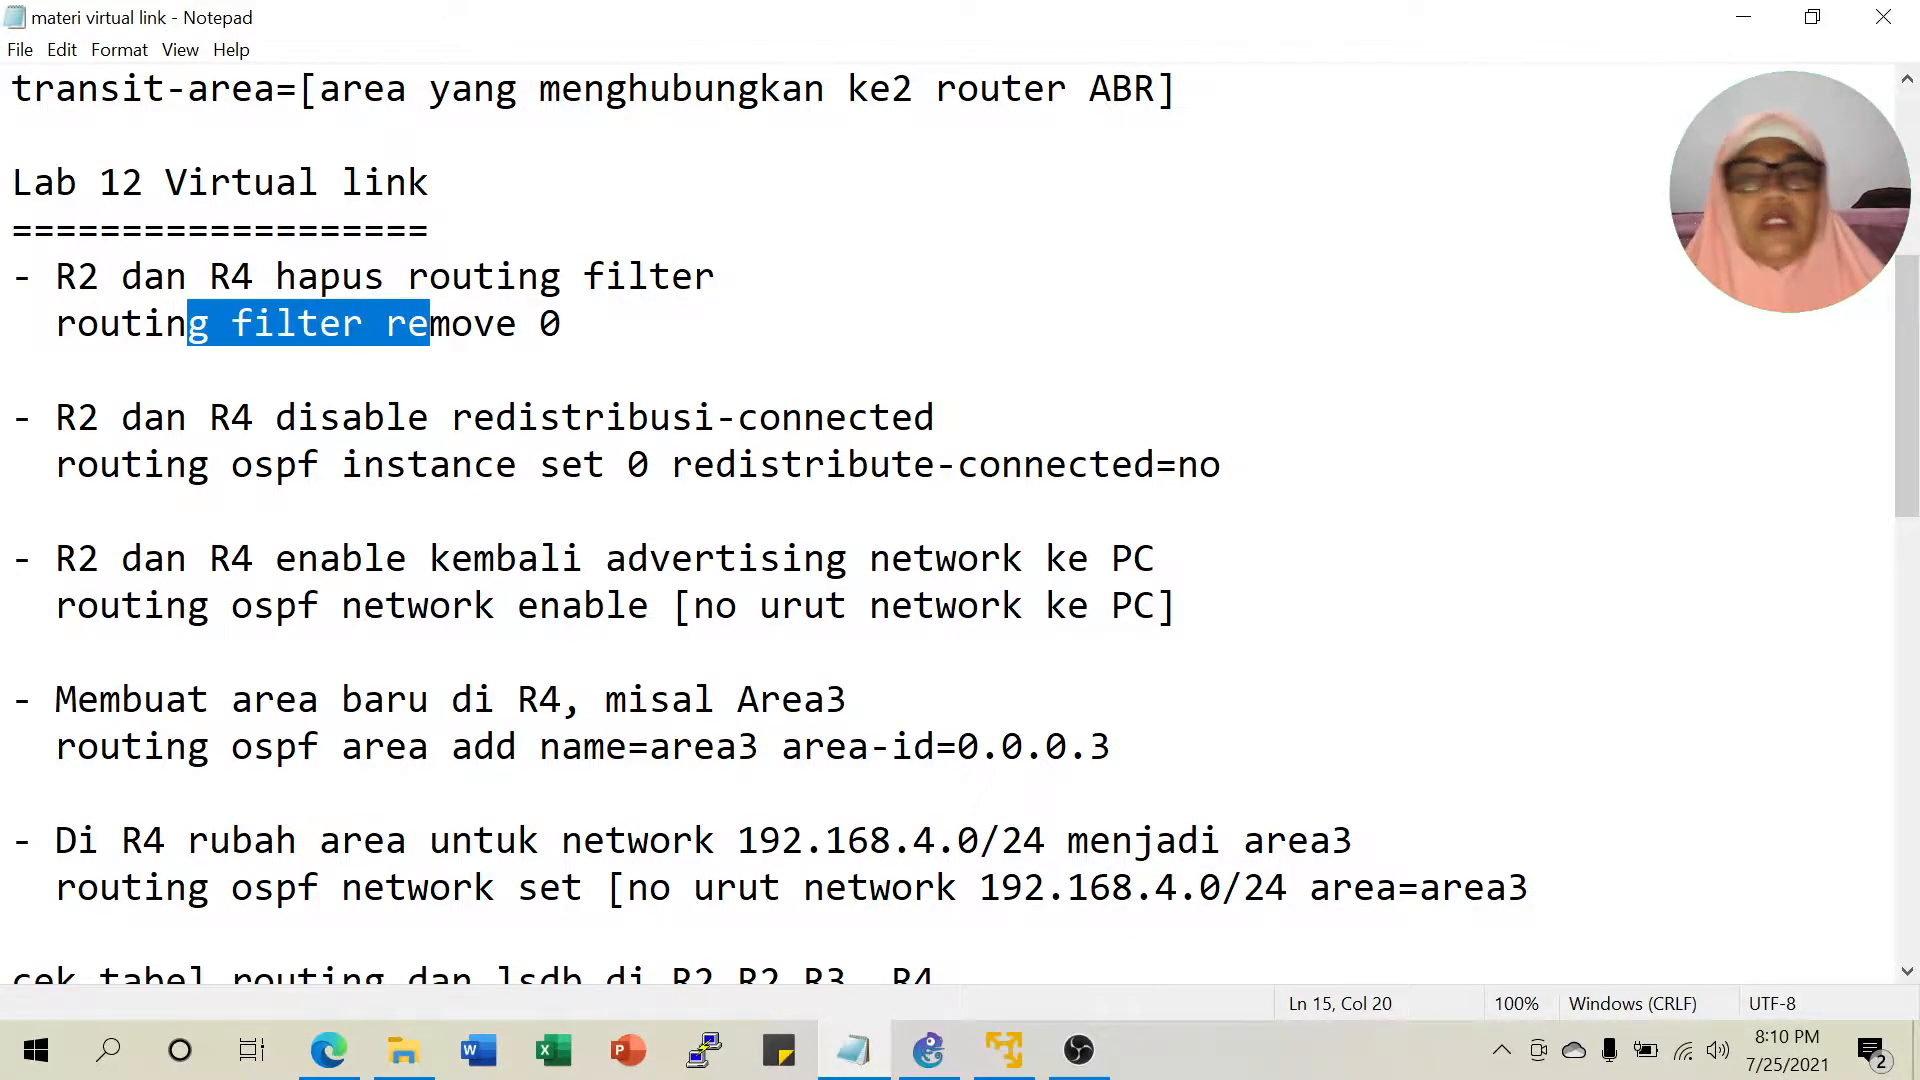
click(1738, 26)
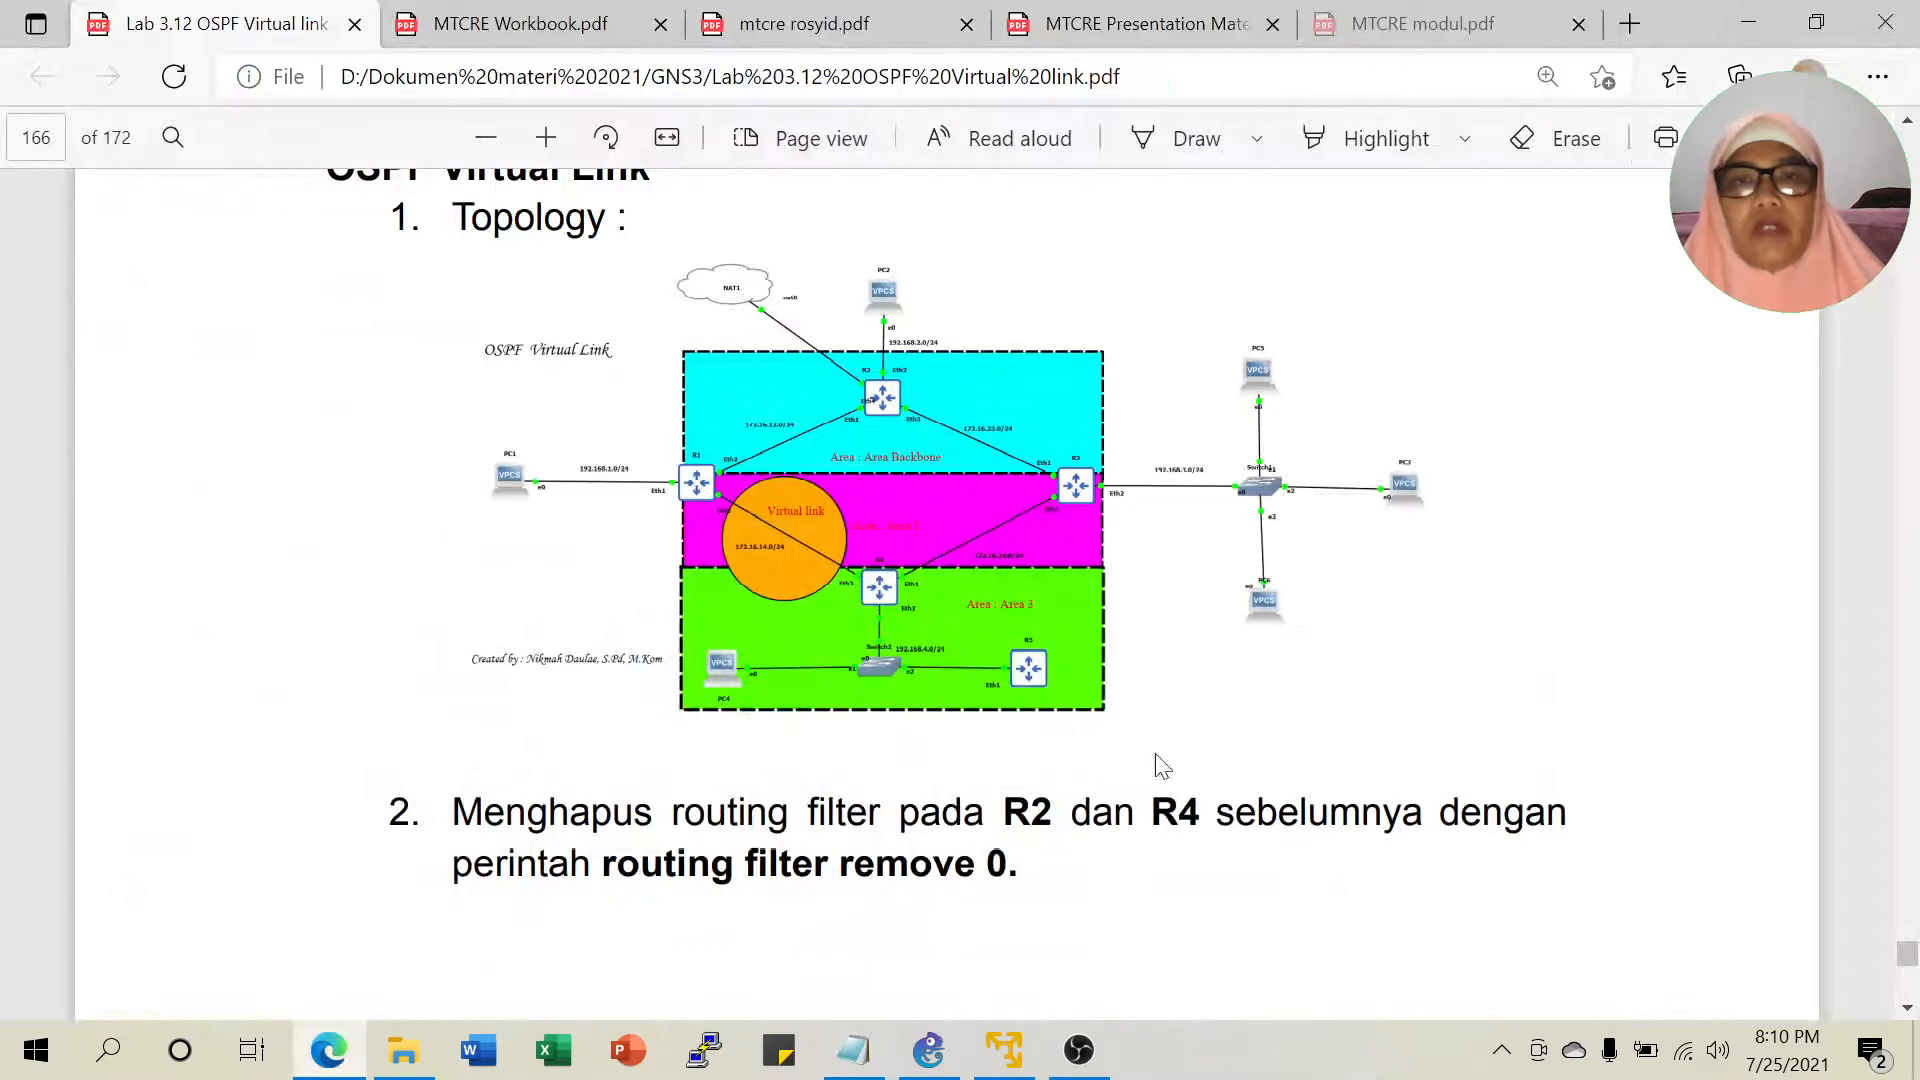
Add a CHR 6.47.10 router and an Ethernet switch, Switch2, to the canvas on the chosen server.
click(946, 1058)
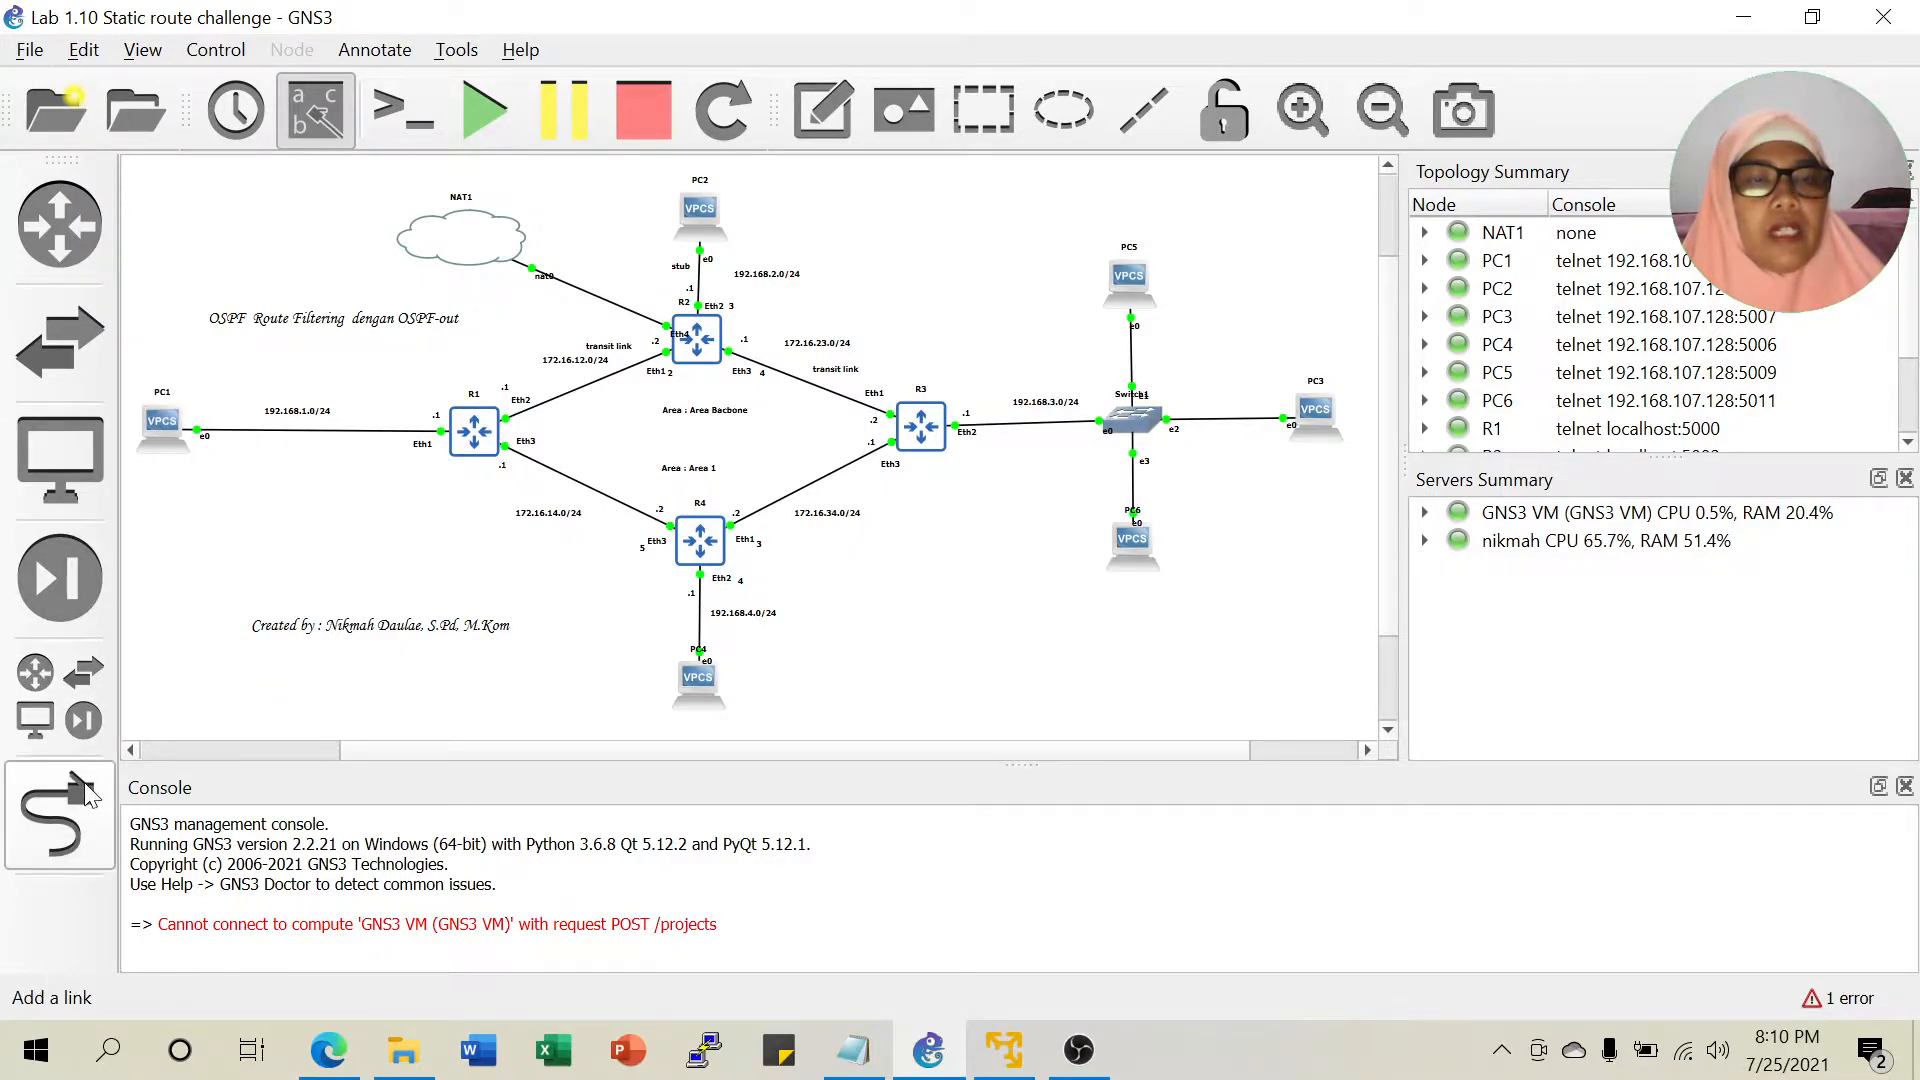
click(60, 697)
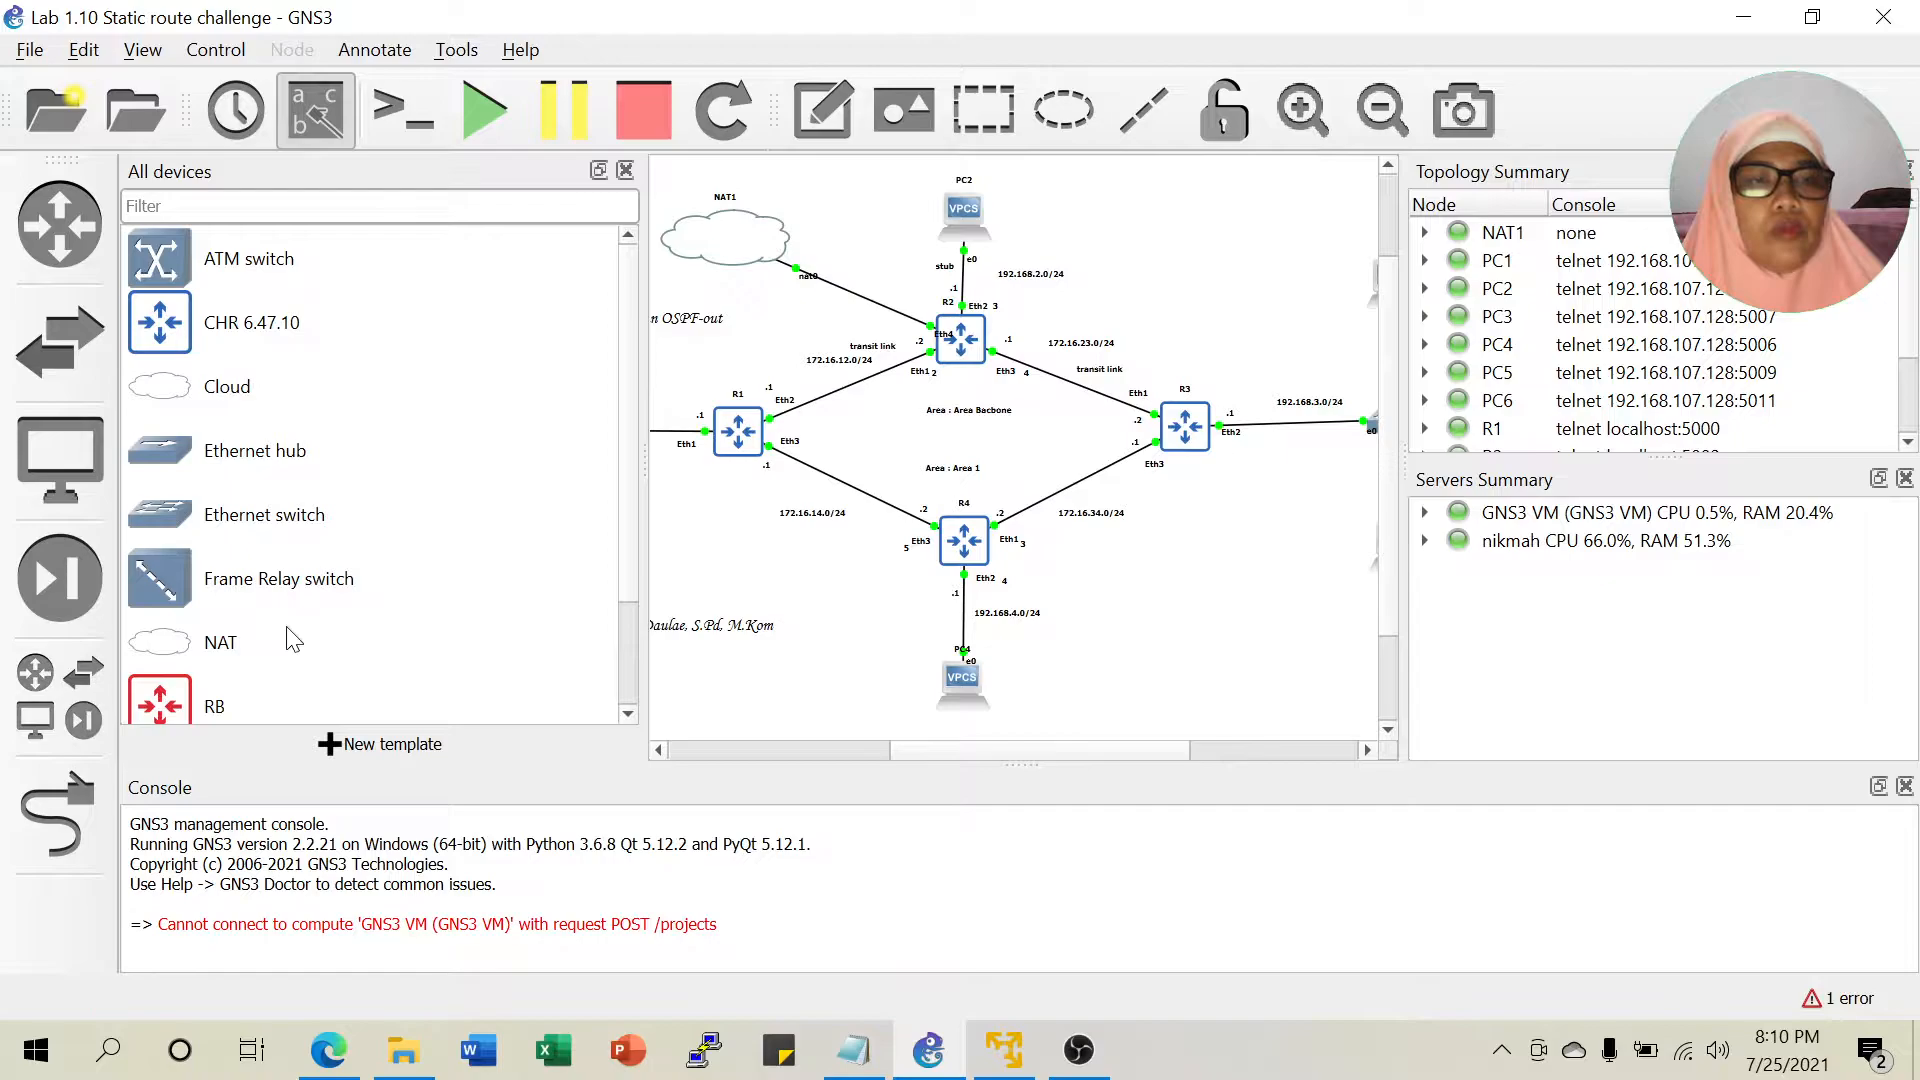
drag(180, 330, 1040, 524)
drag(1145, 635, 1232, 720)
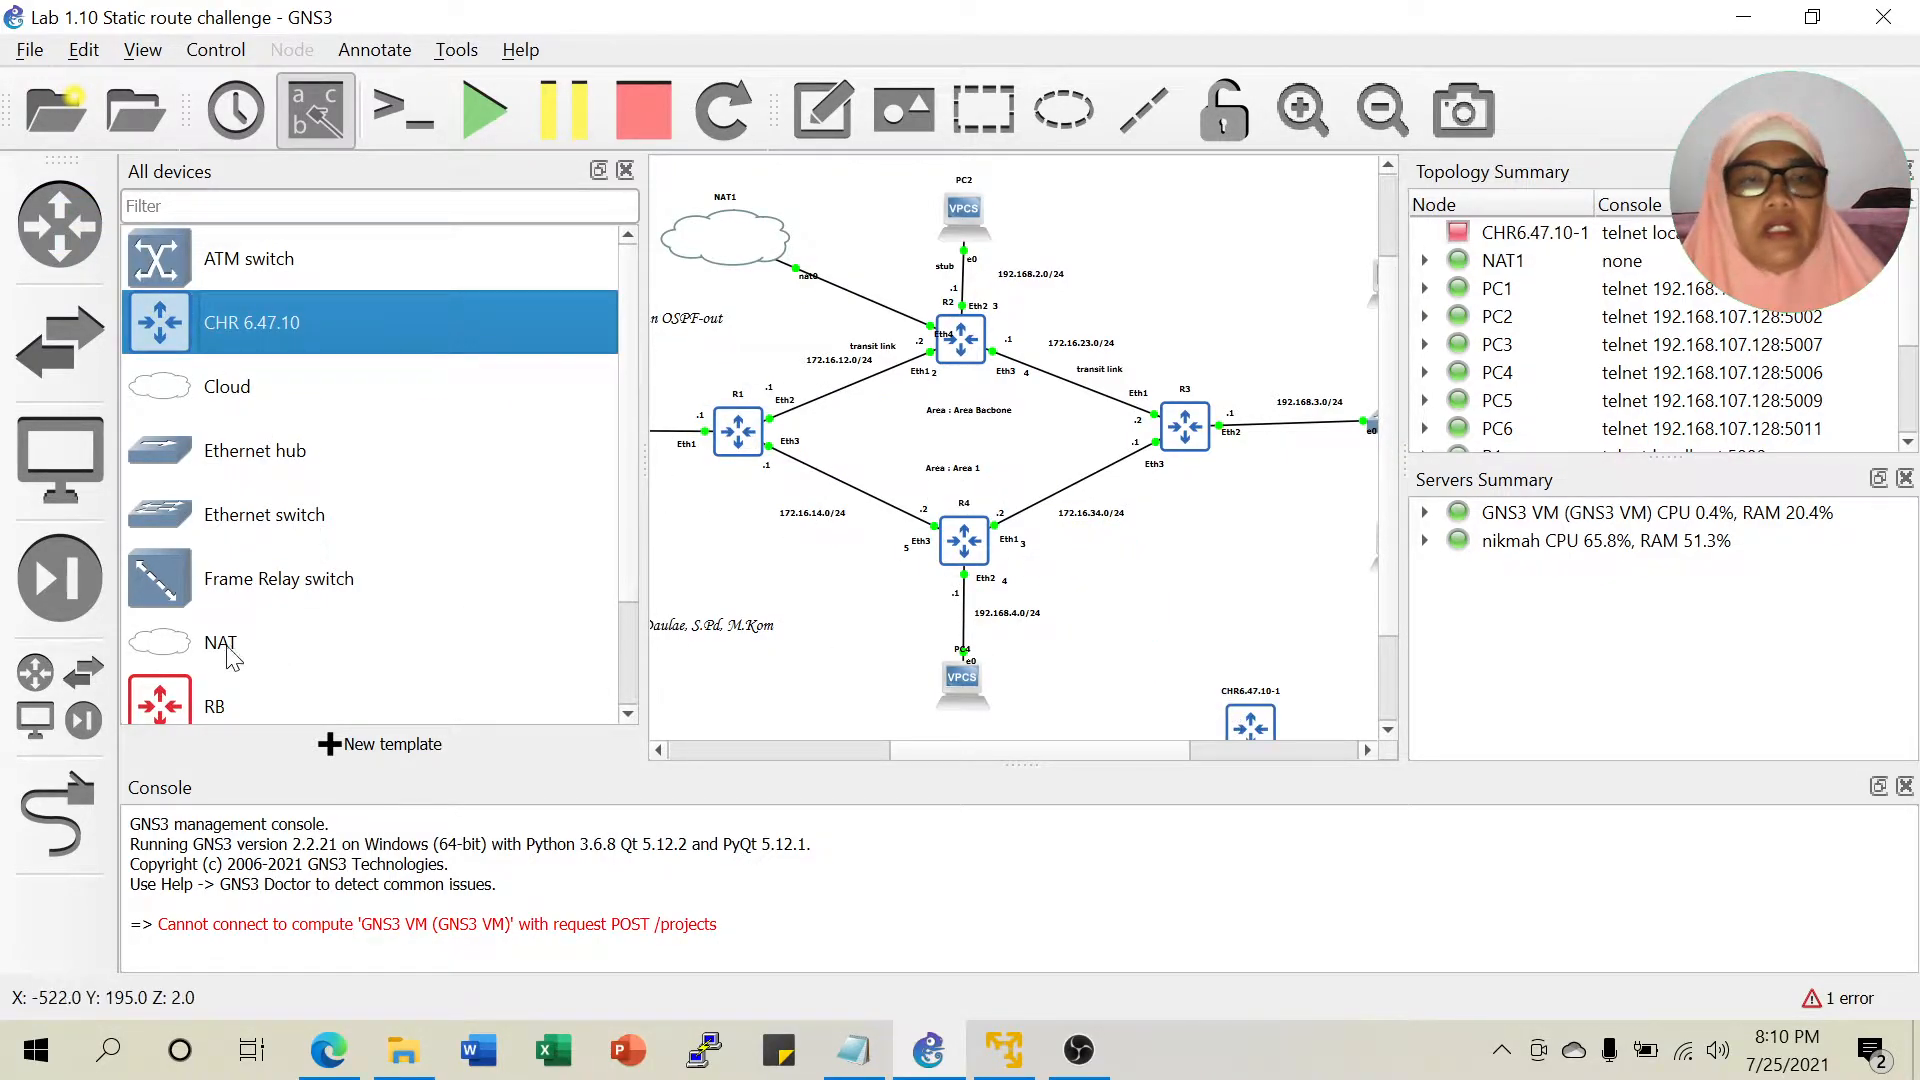
drag(170, 520, 1180, 657)
click(905, 483)
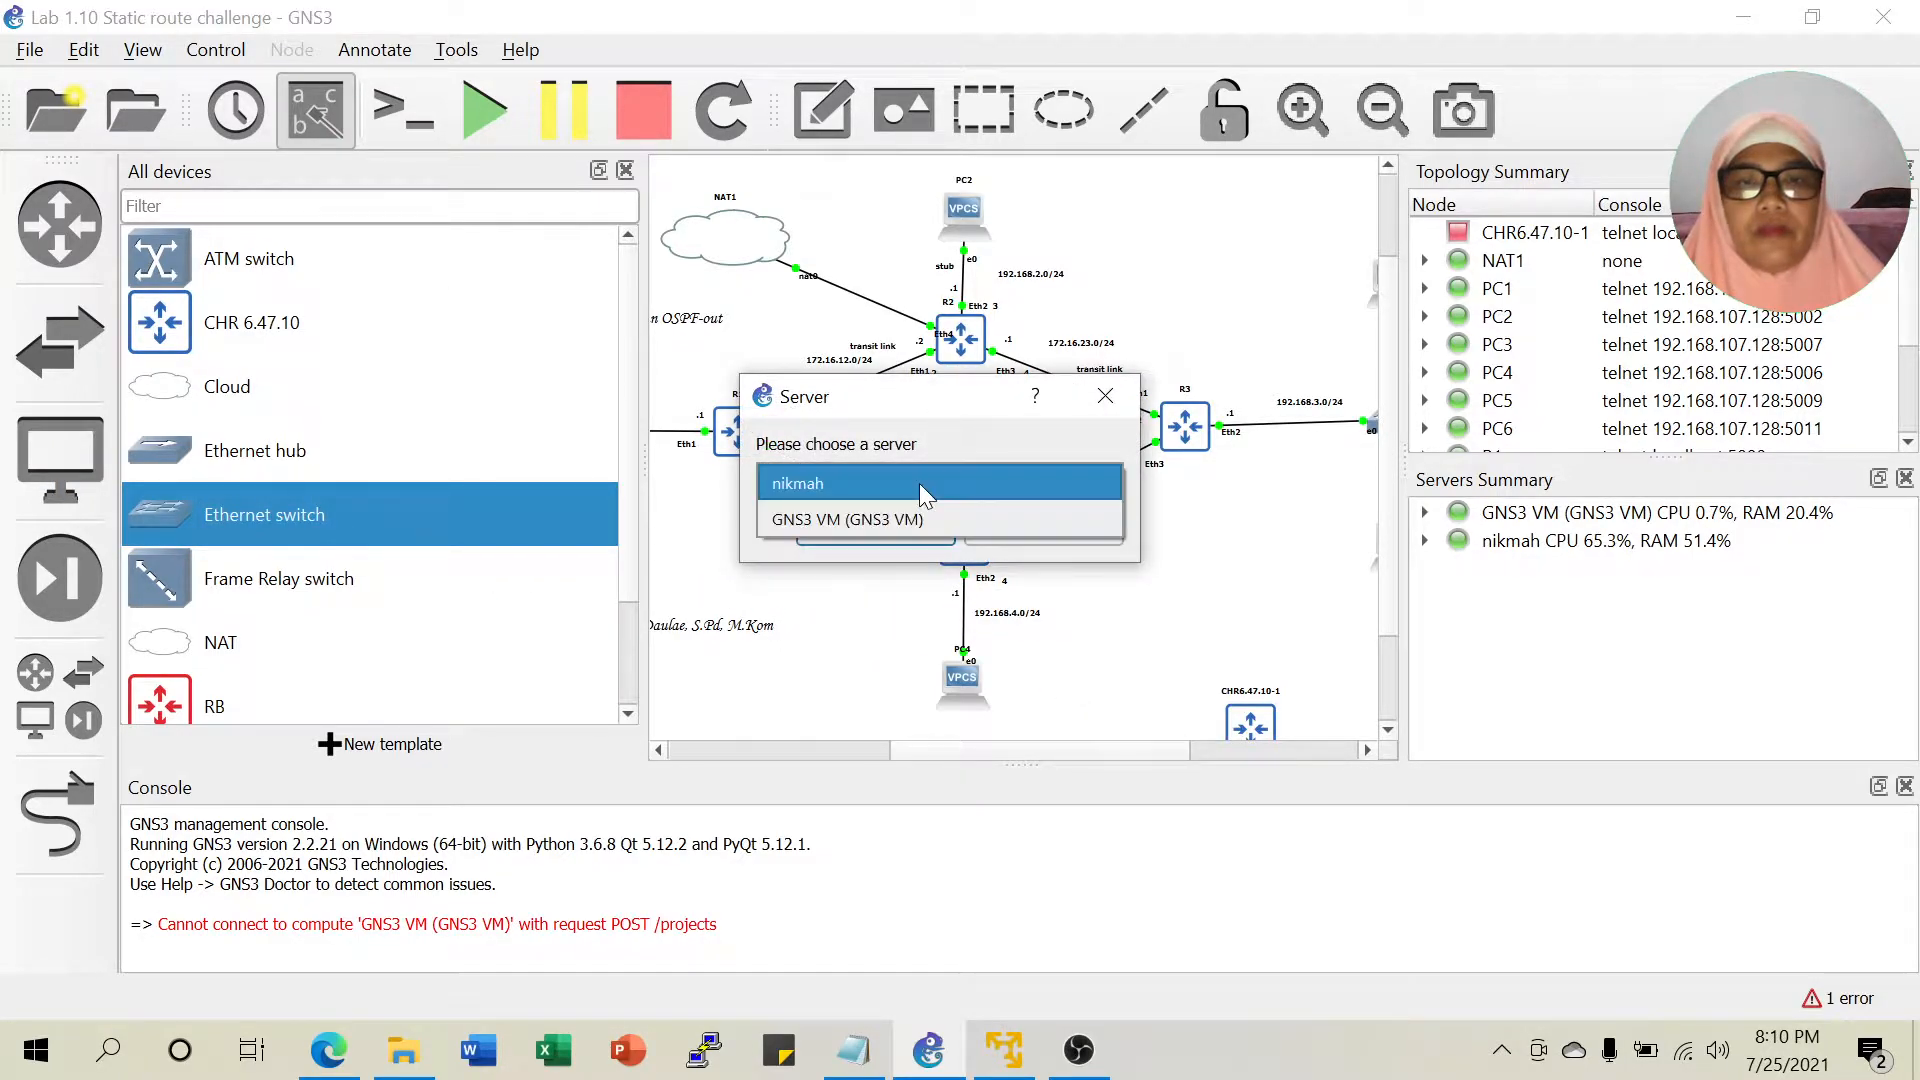
click(901, 521)
click(875, 530)
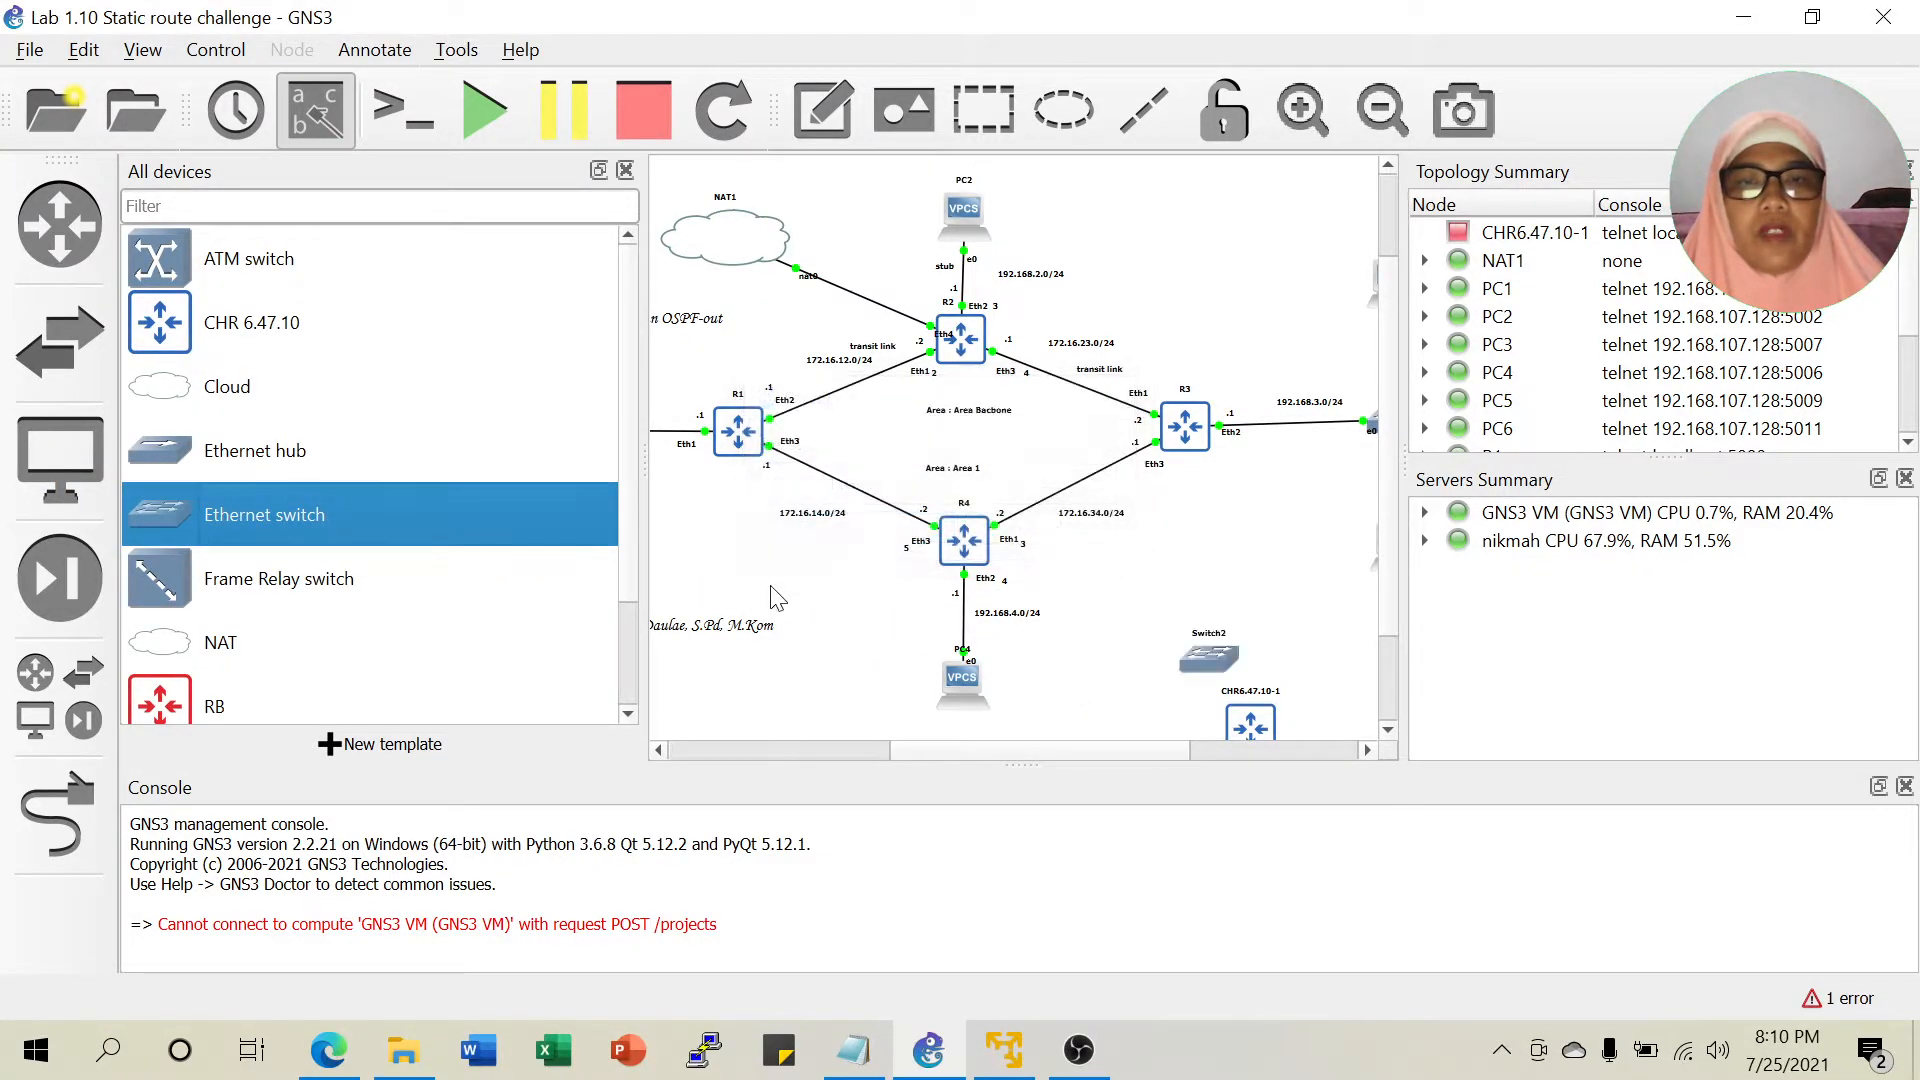
Position Switch2 and the CHR router beside PC4 below R4.
click(622, 172)
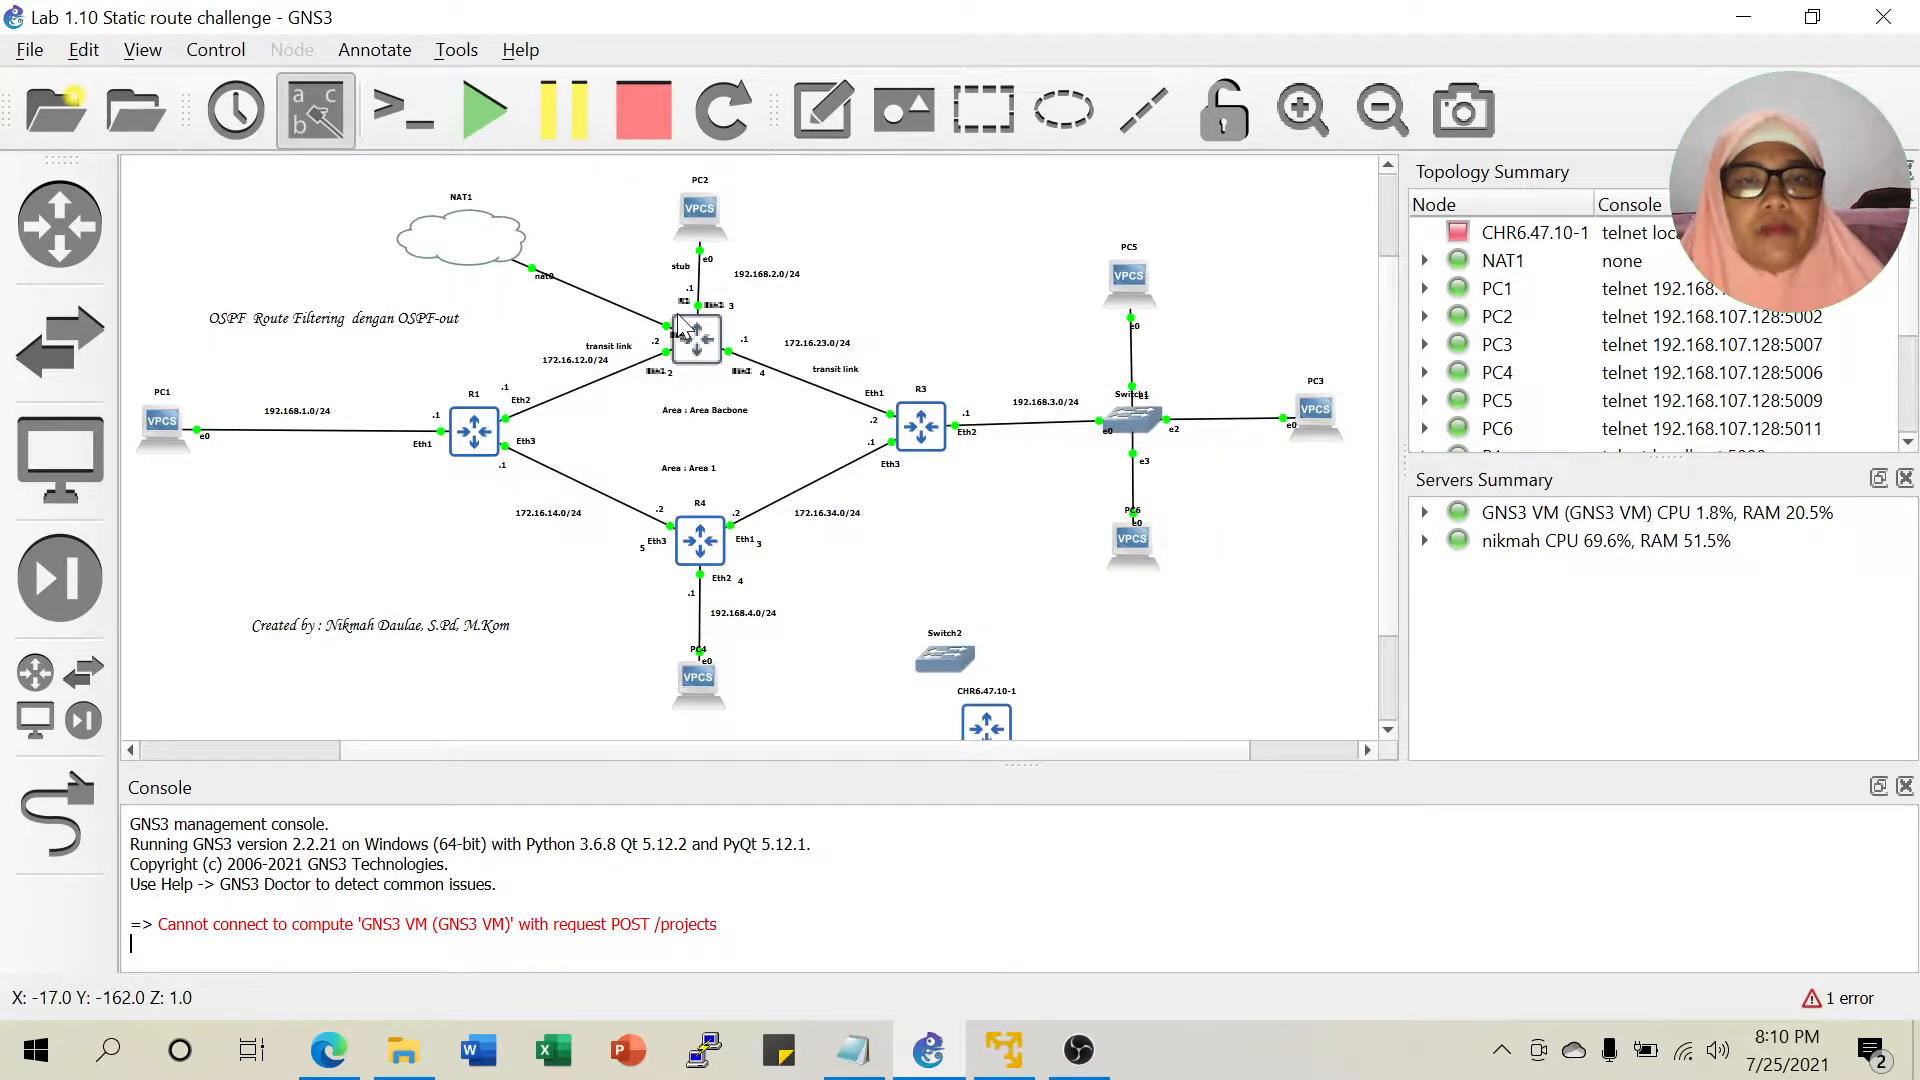
drag(934, 662, 823, 644)
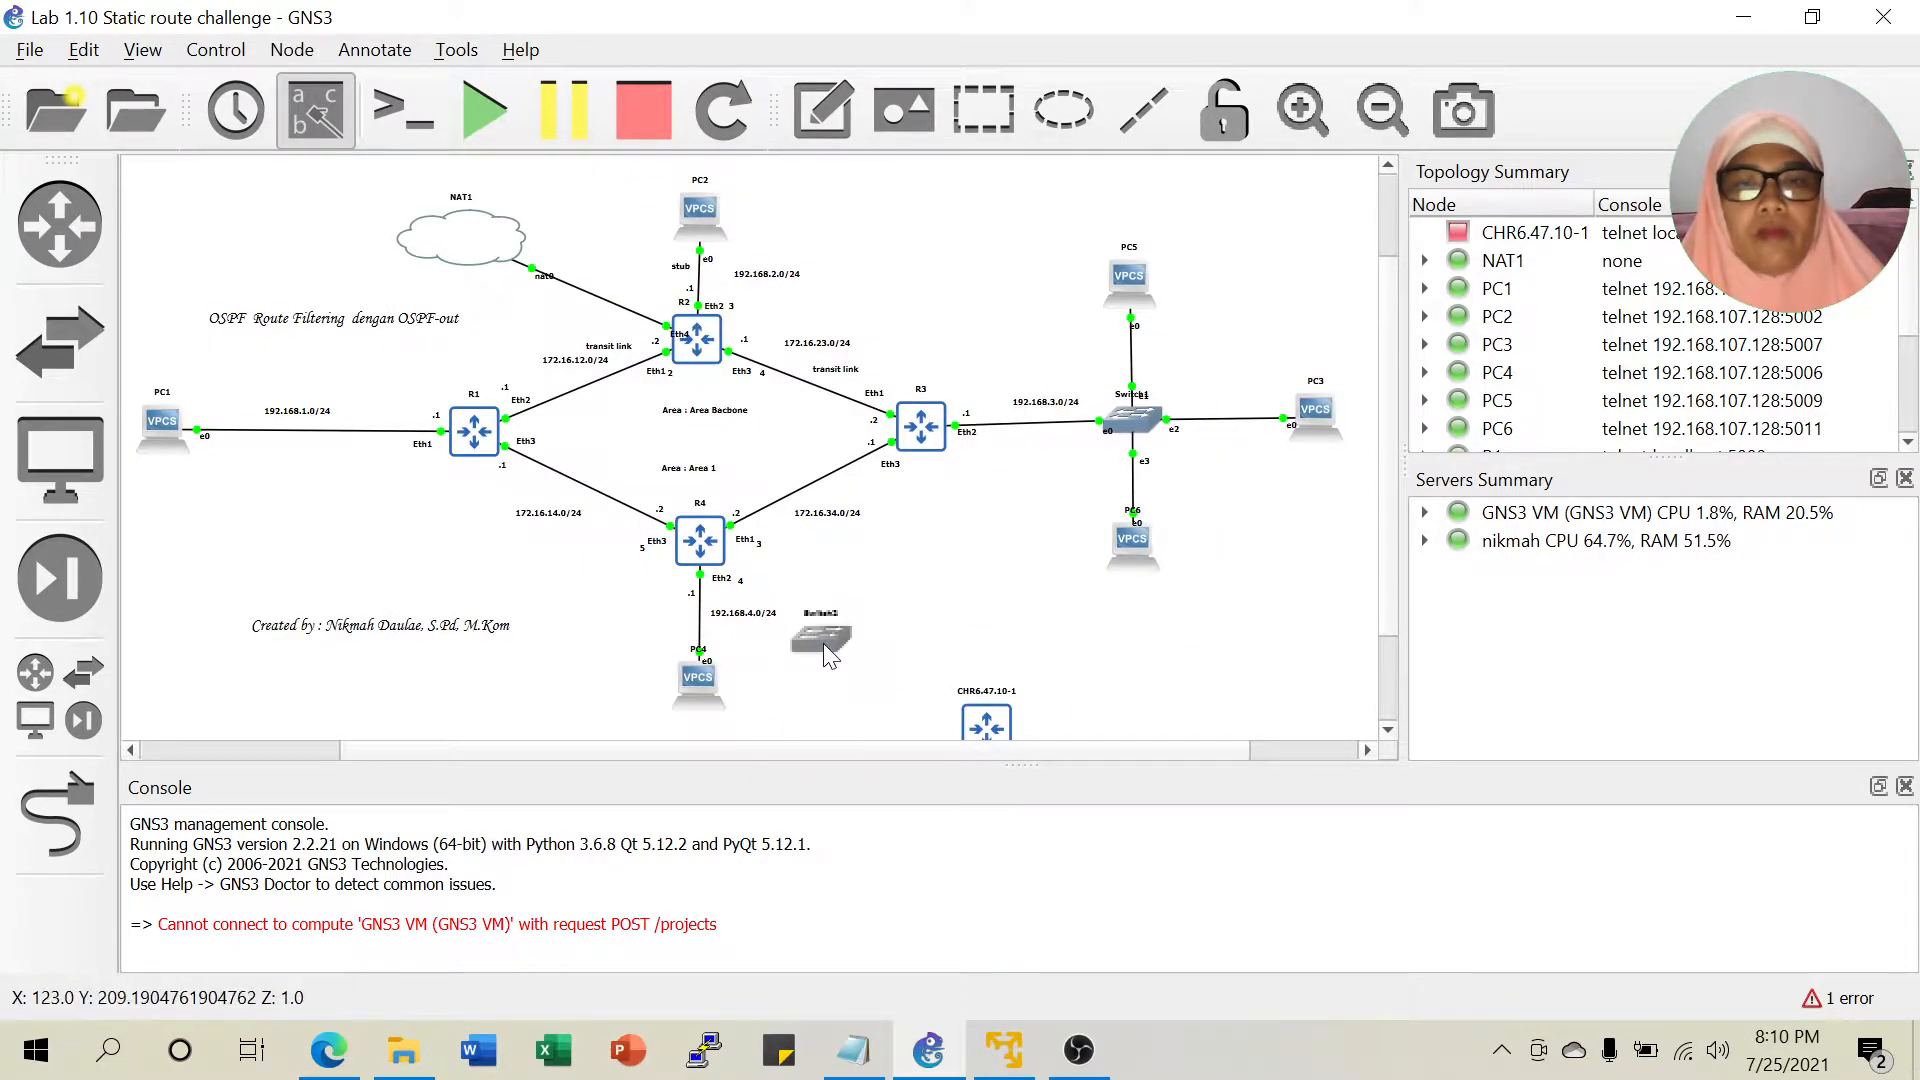
drag(1000, 716, 950, 606)
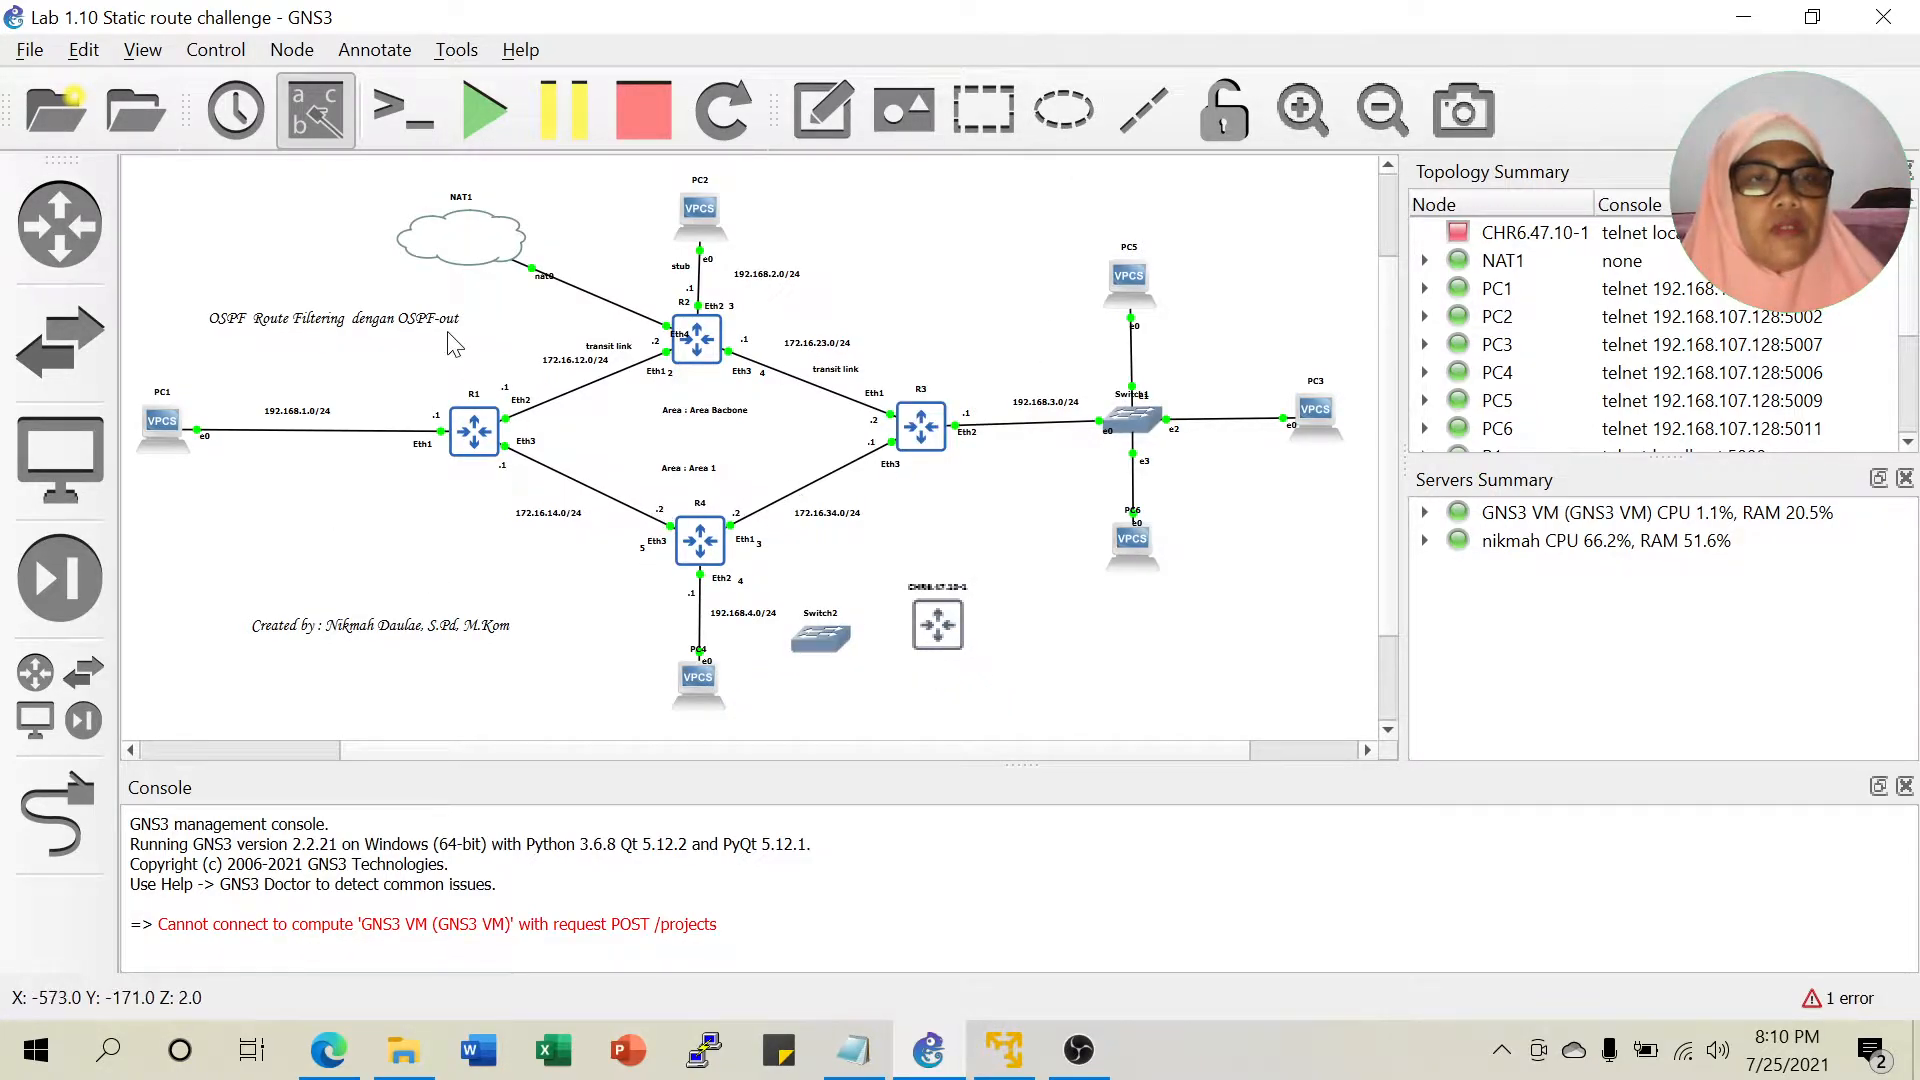
Change the title note from 'OSPF route Filtering dengan OSPF-out' to 'OSPF Virtual link'.
double_click(290, 323)
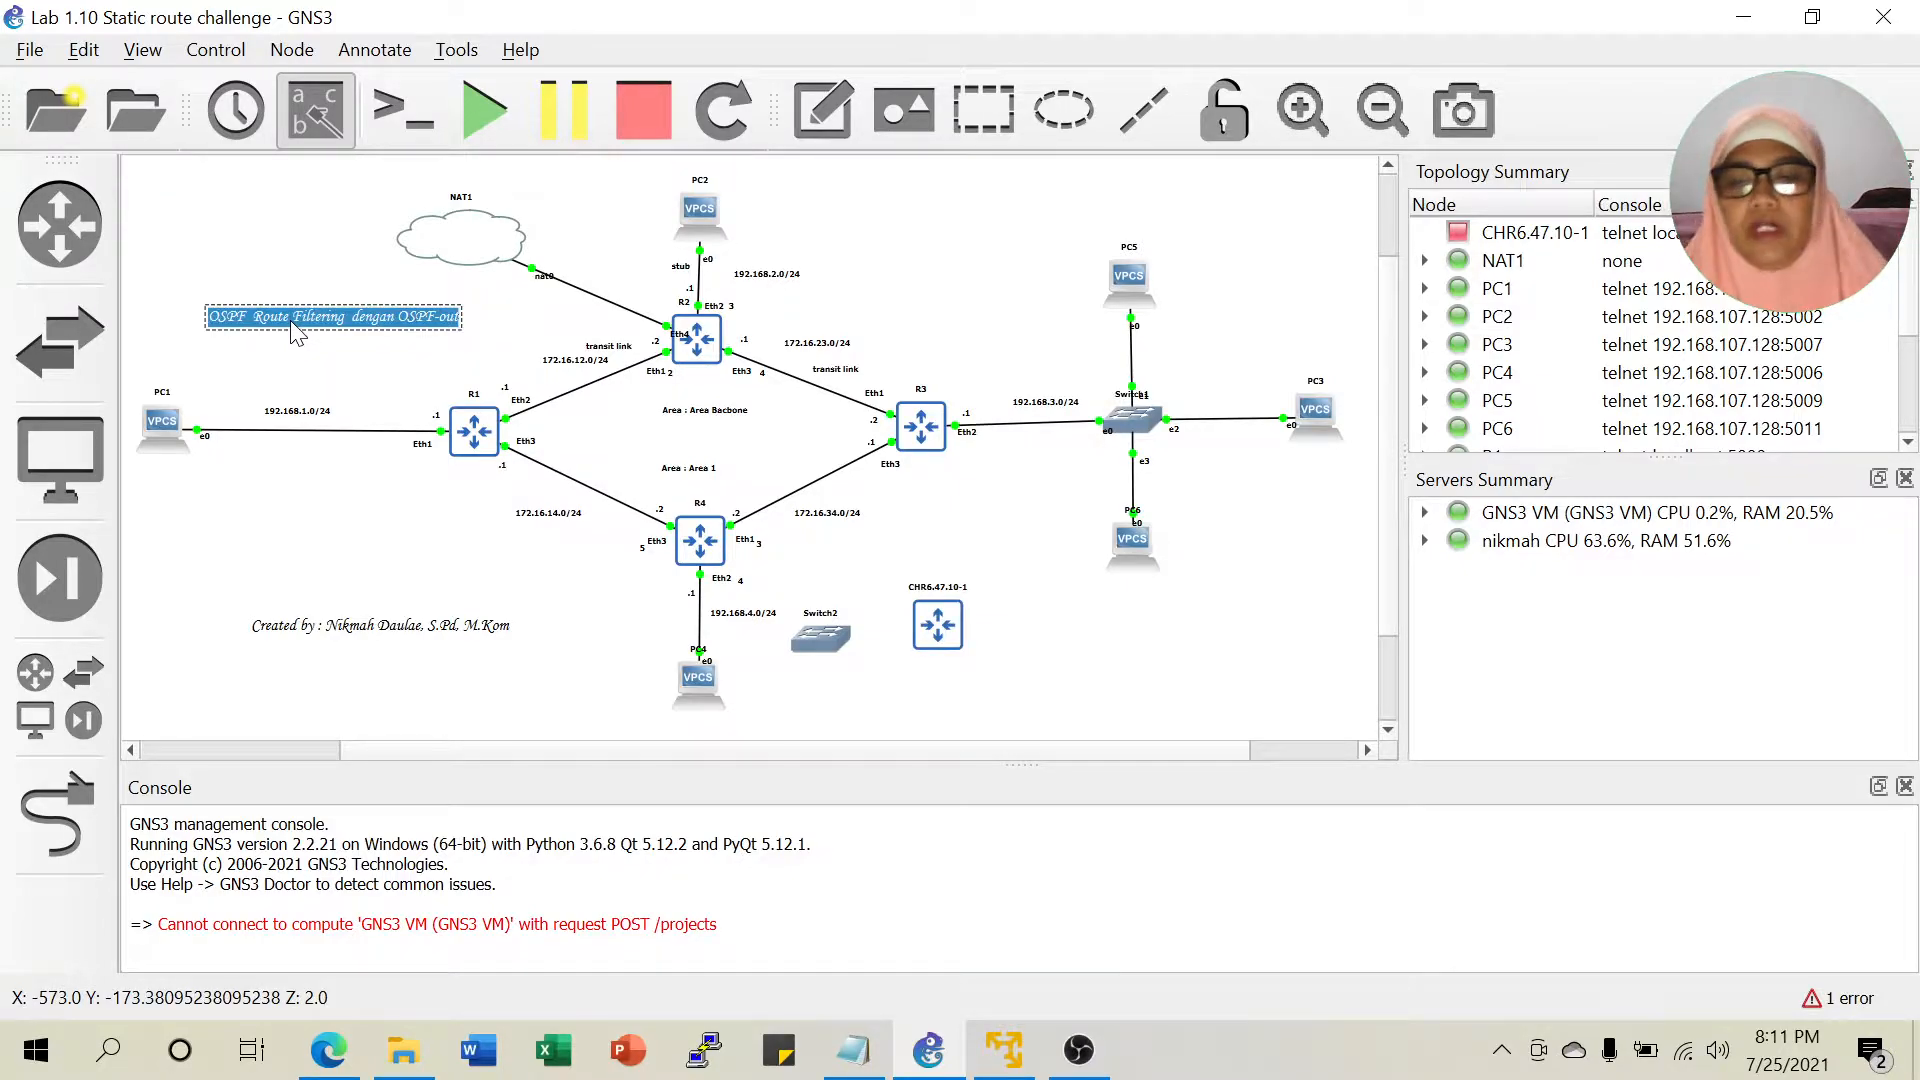
key(Left)
key(Right)
key(Right)
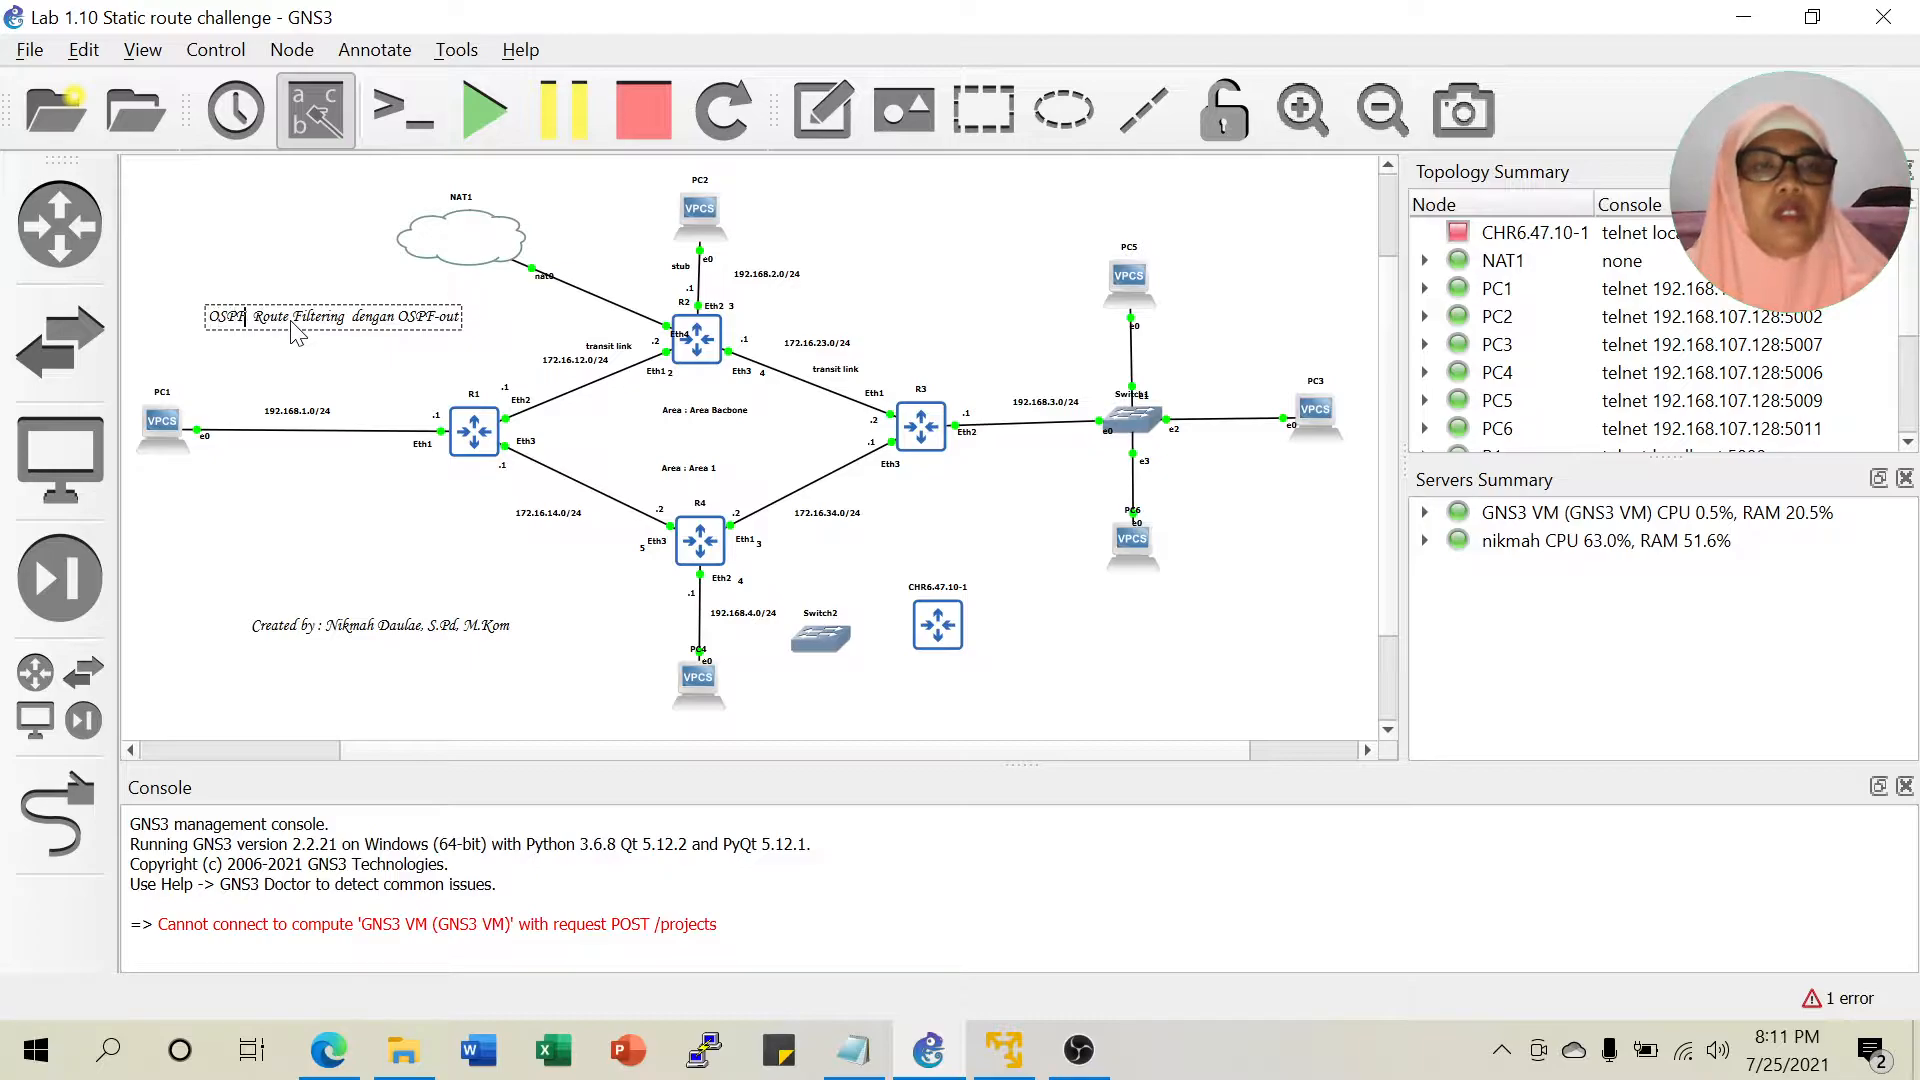
key(Delete)
key(Delete)
key(Delete)
key(Delete)
key(Delete)
key(Delete)
key(Delete)
key(Delete)
key(Delete)
key(Delete)
key(Delete)
key(Delete)
key(Delete)
key(Delete)
key(Delete)
key(Delete)
key(Delete)
key(Delete)
key(Delete)
key(Delete)
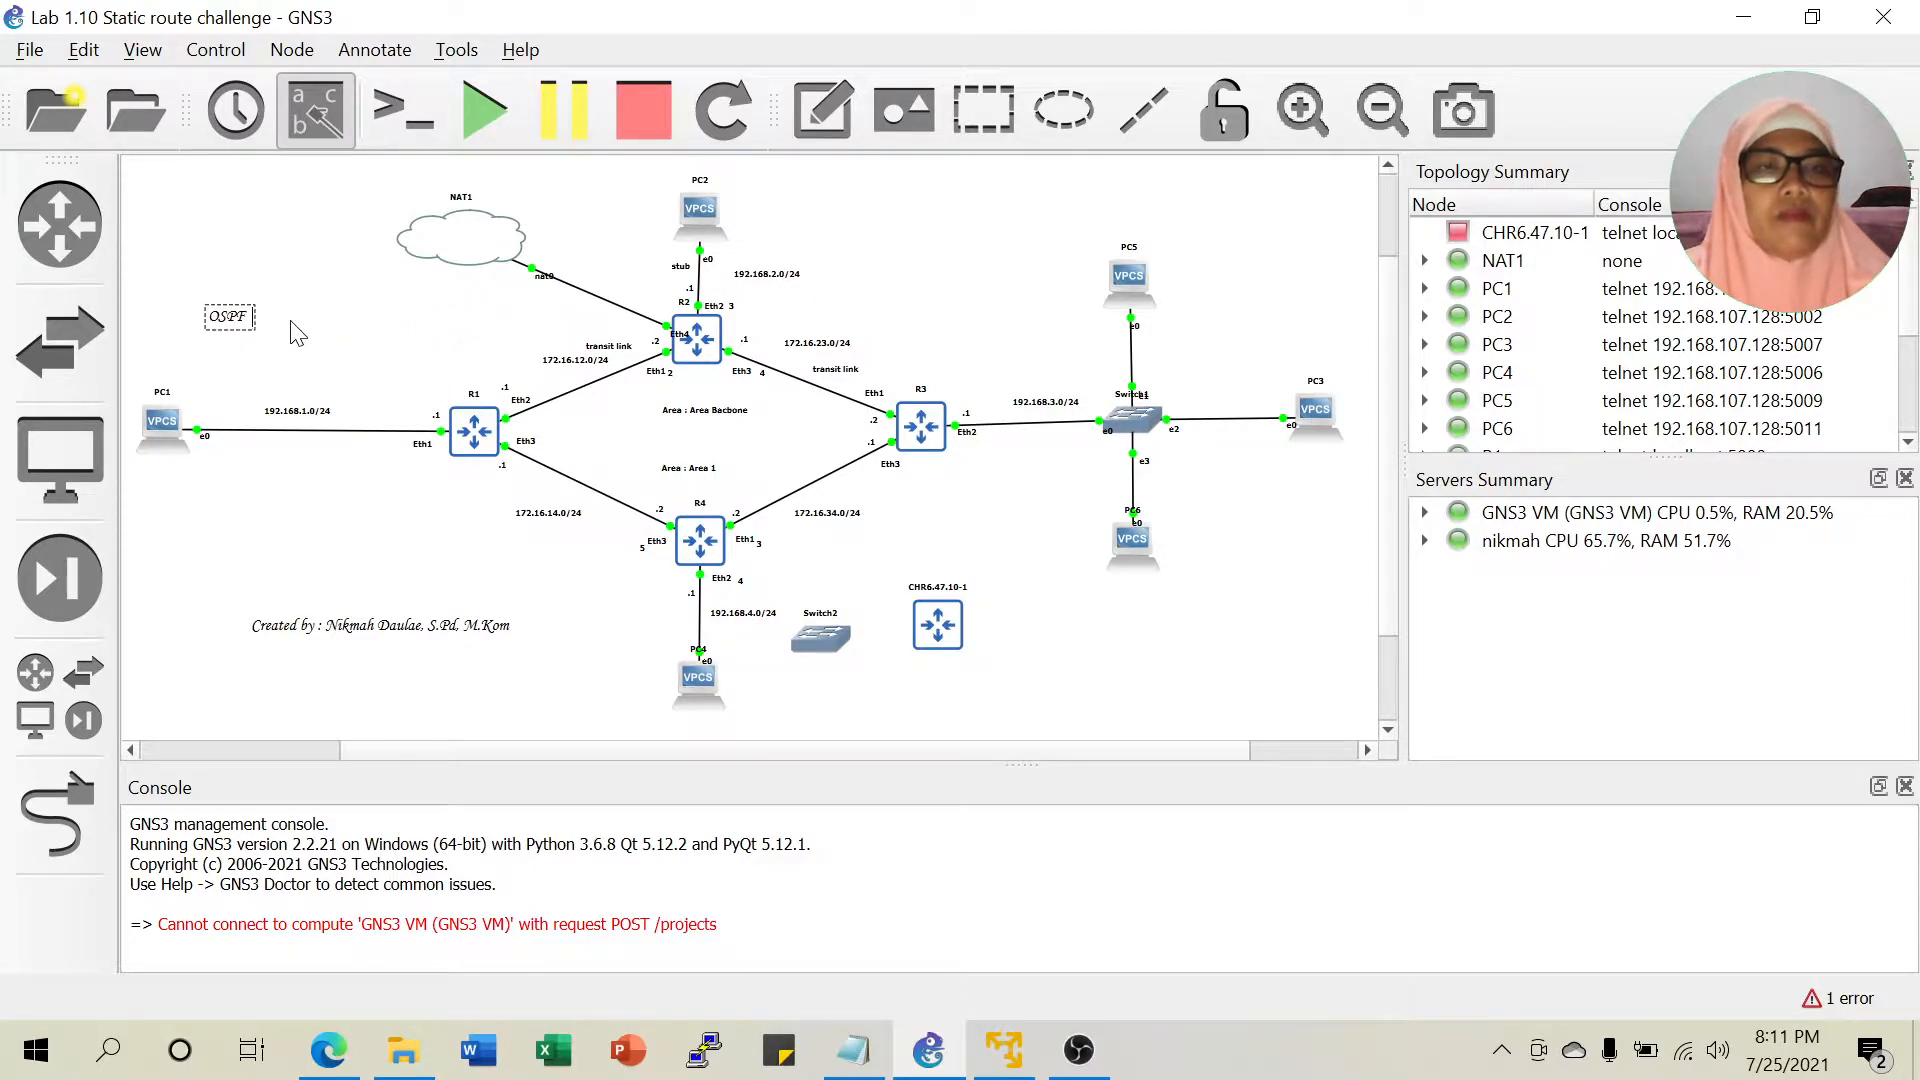
text(Virtual link)
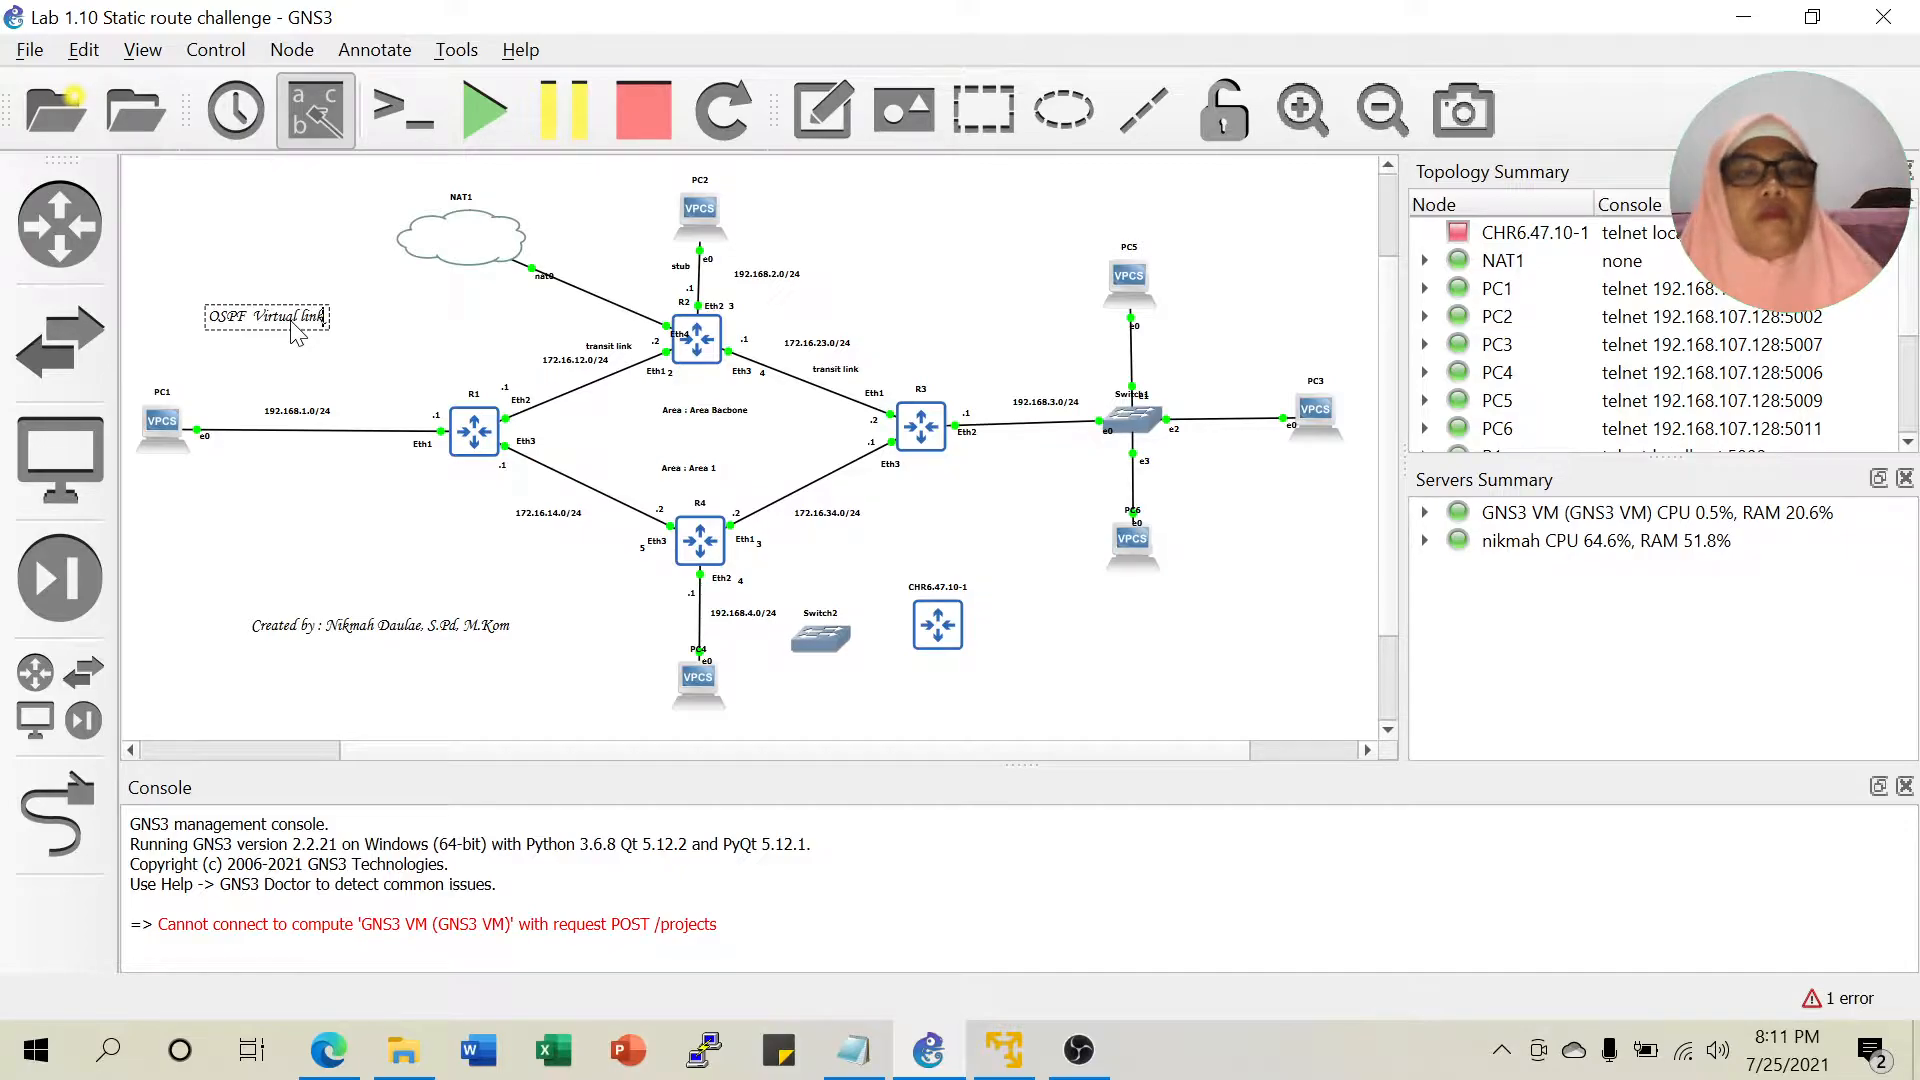
click(410, 335)
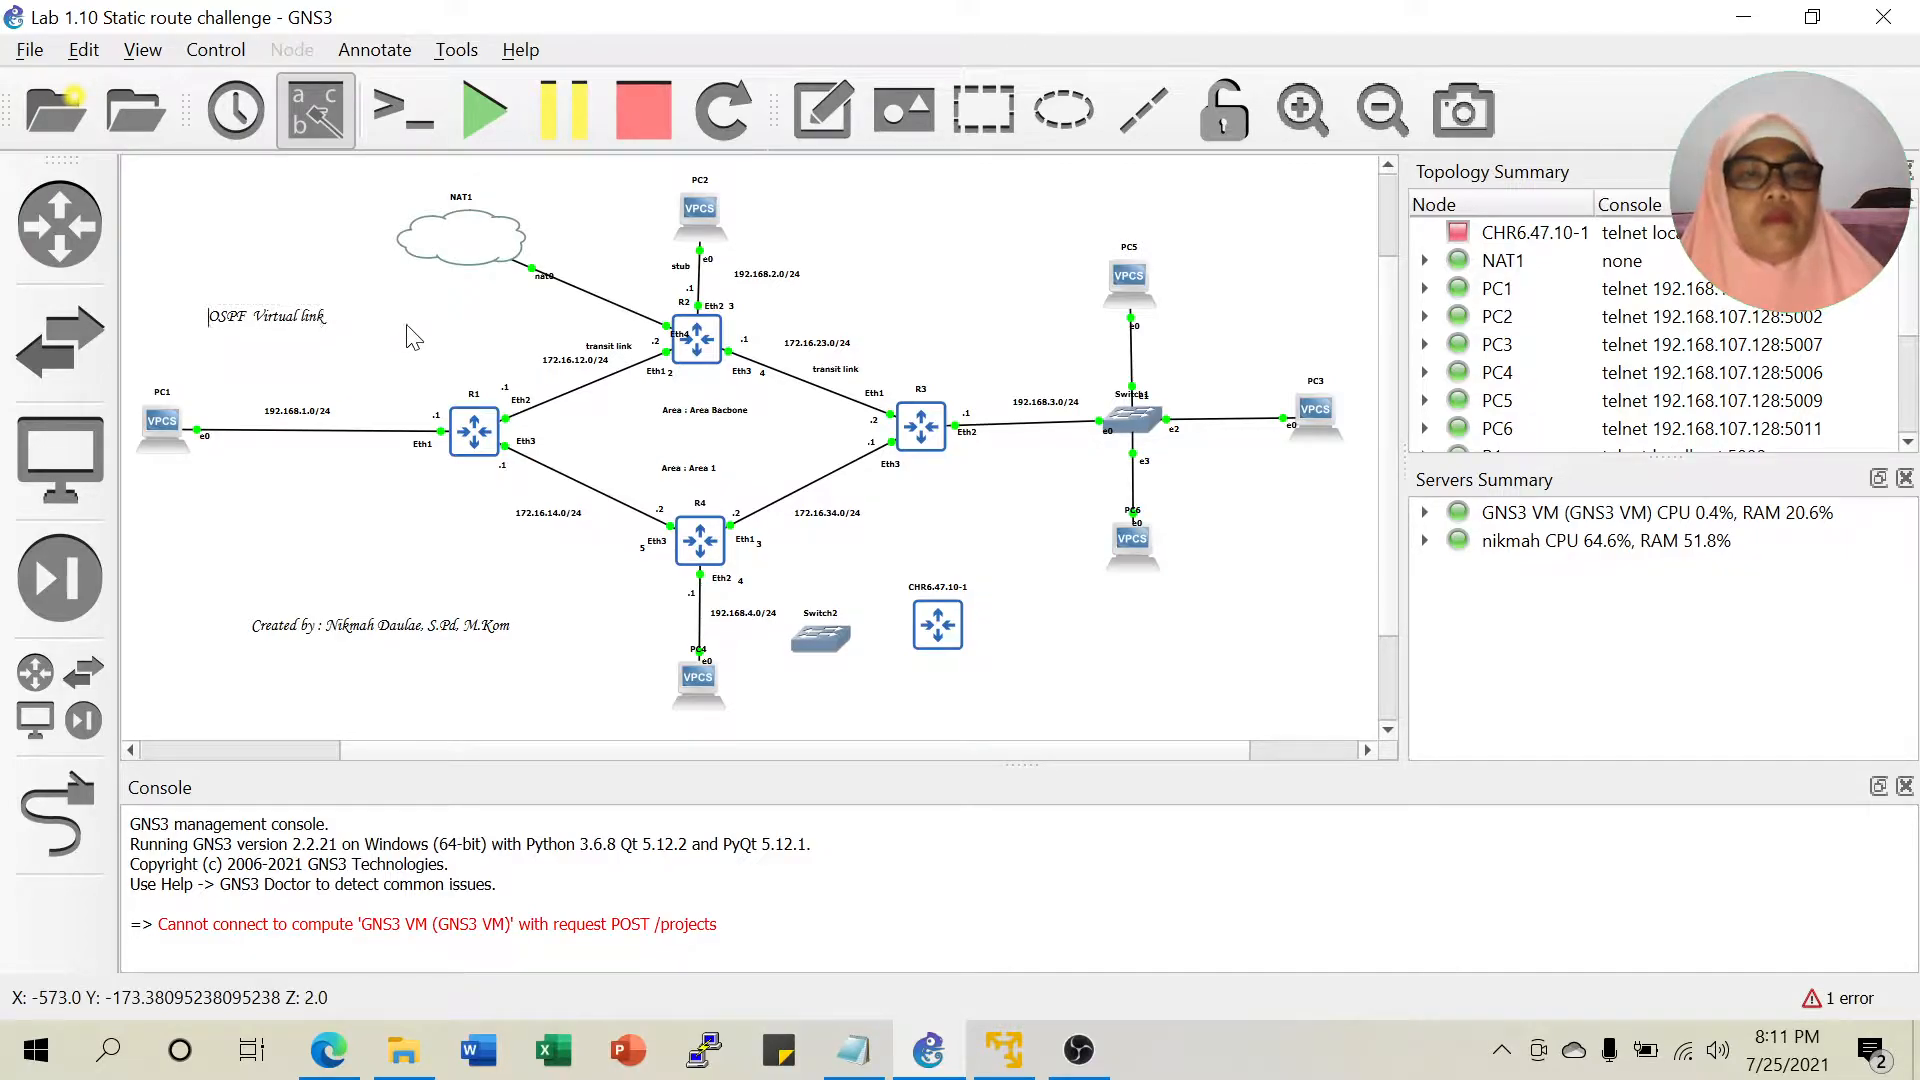
double_click(298, 311)
click(401, 553)
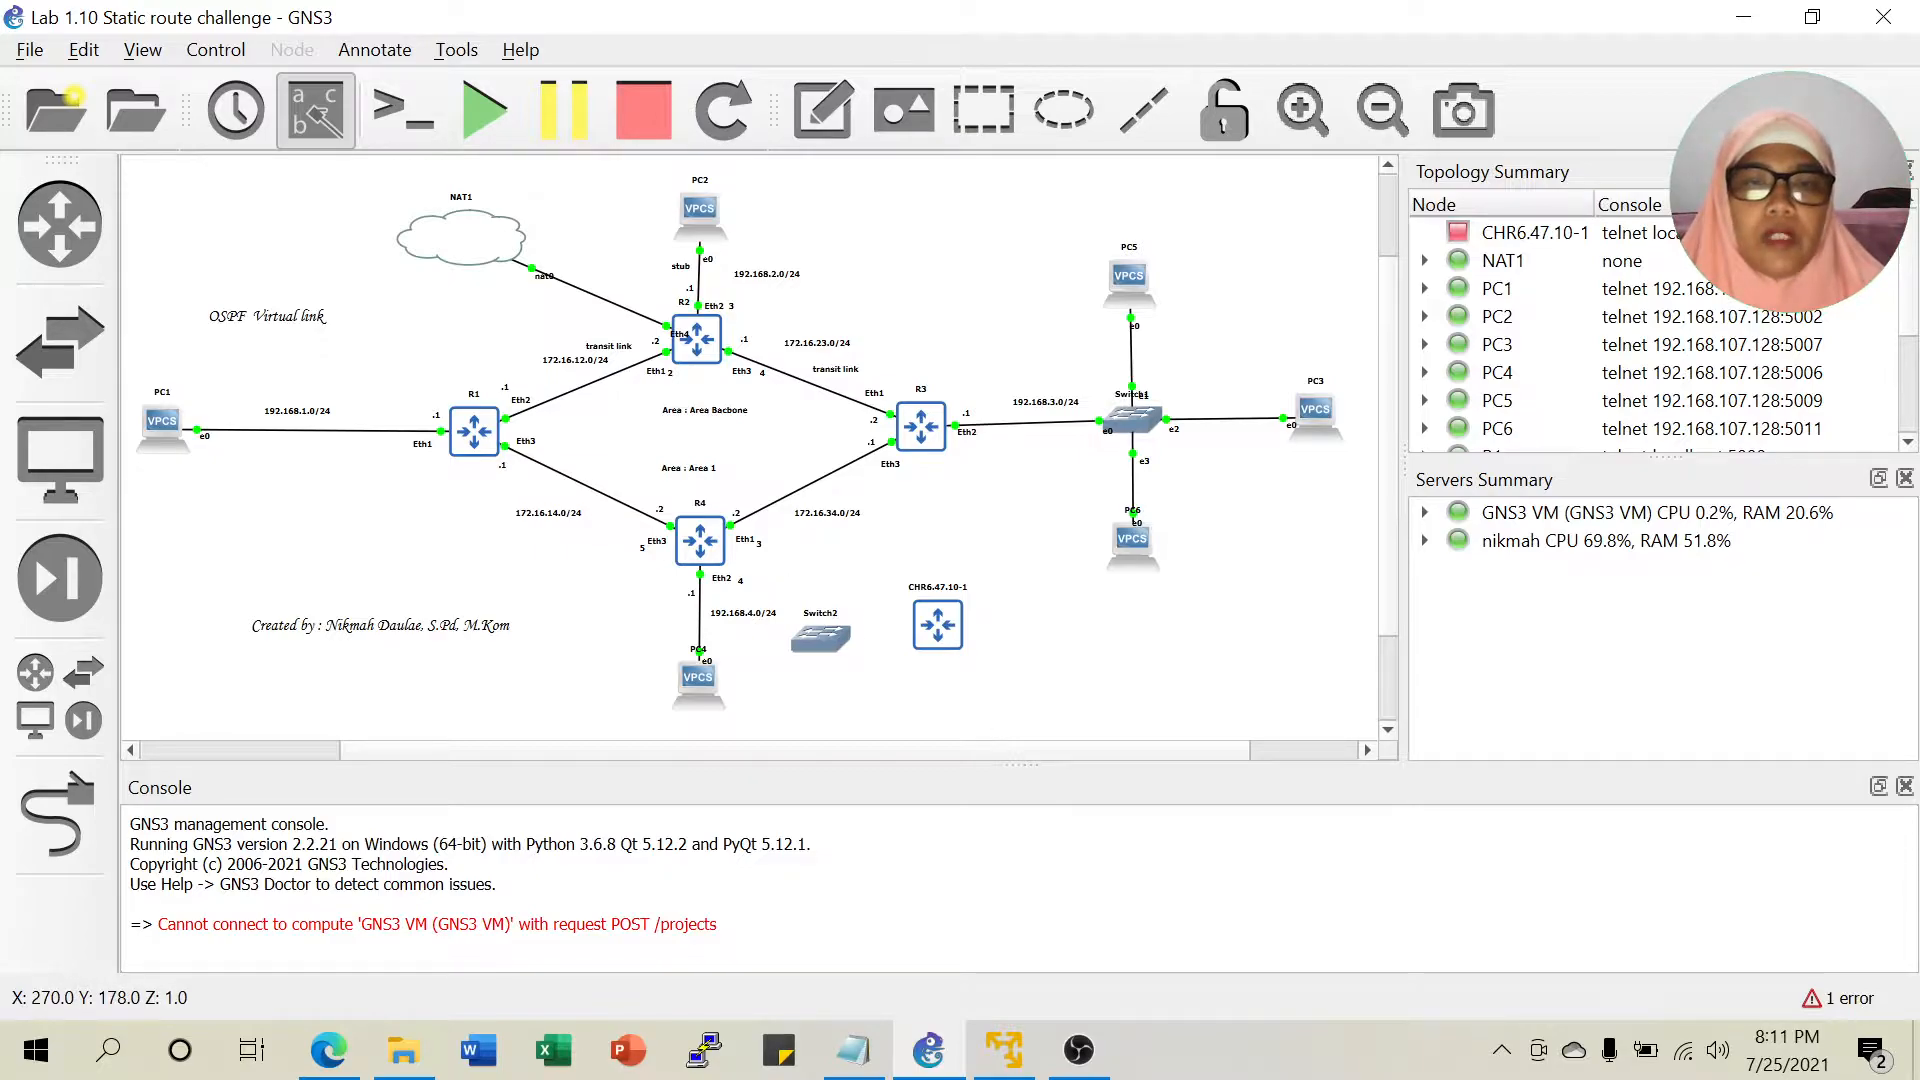
Stop router R4.
click(704, 542)
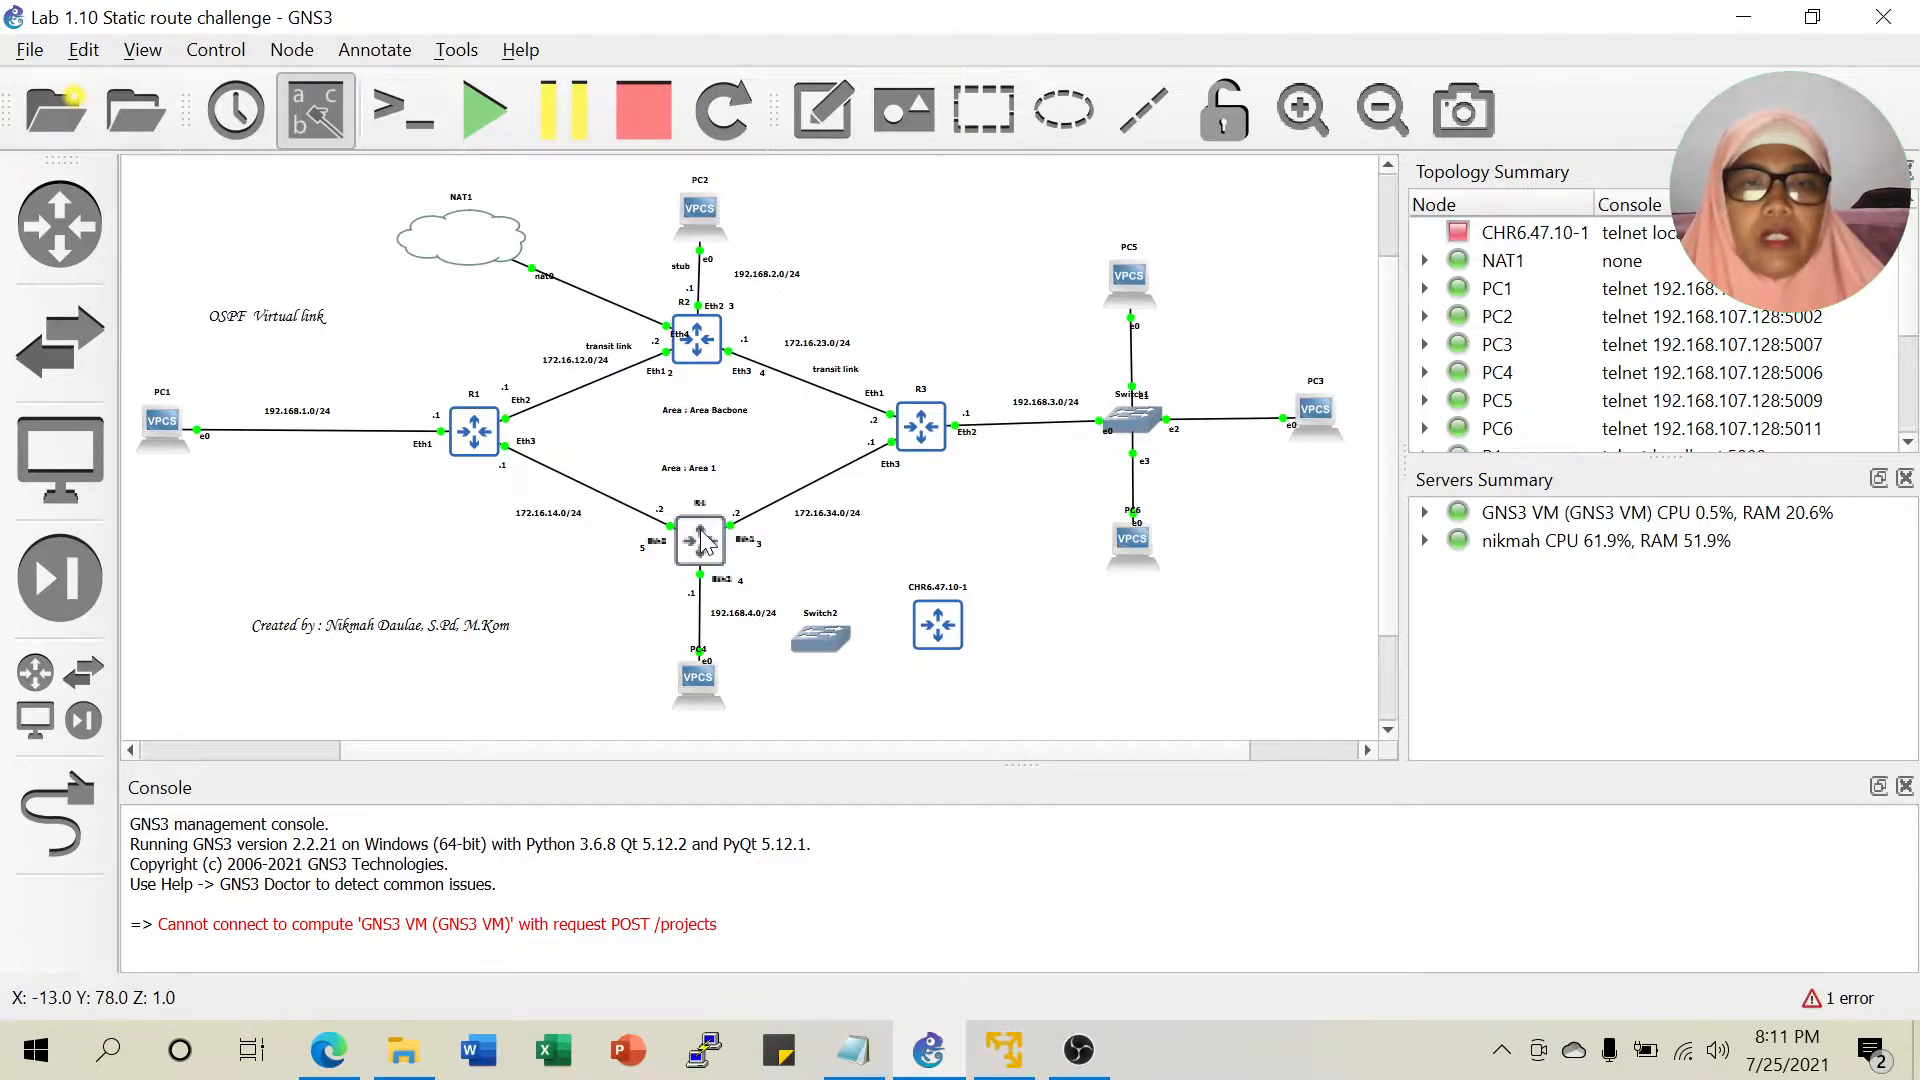
right_click(705, 544)
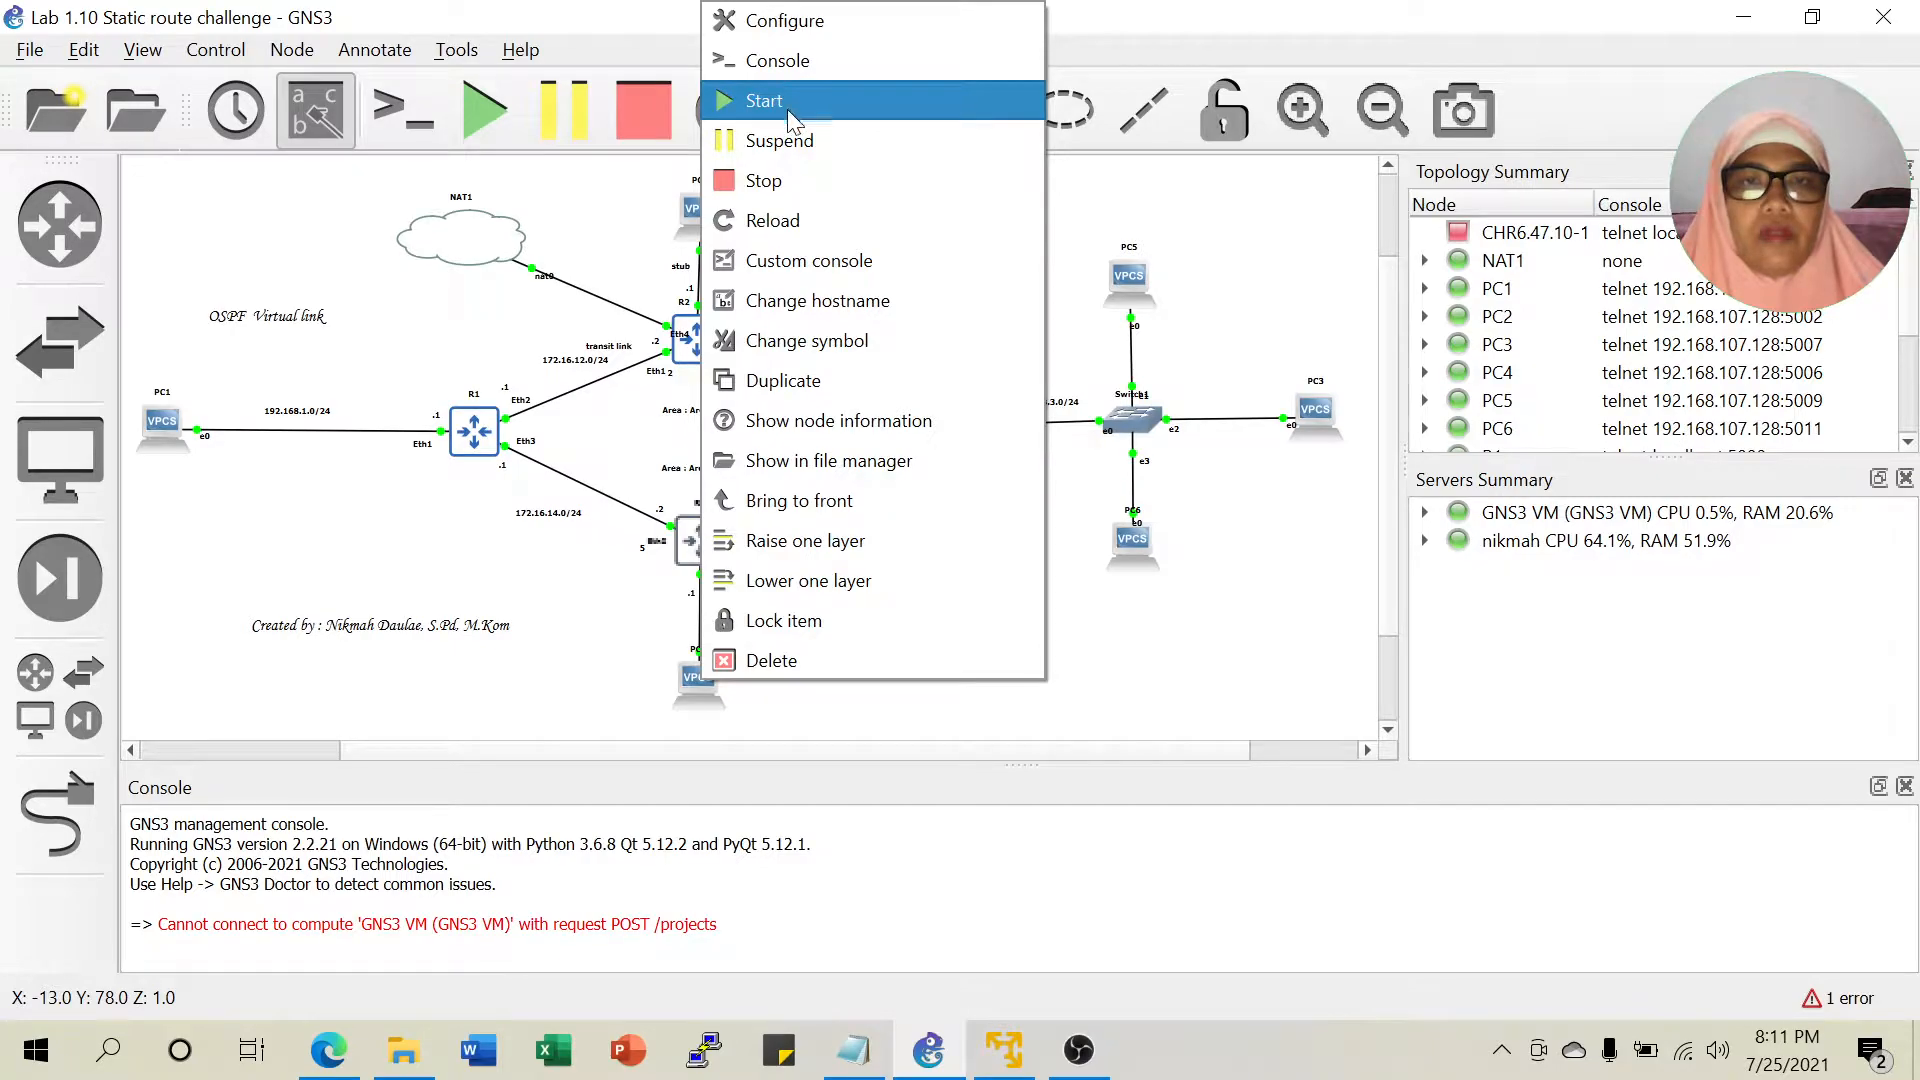
click(772, 172)
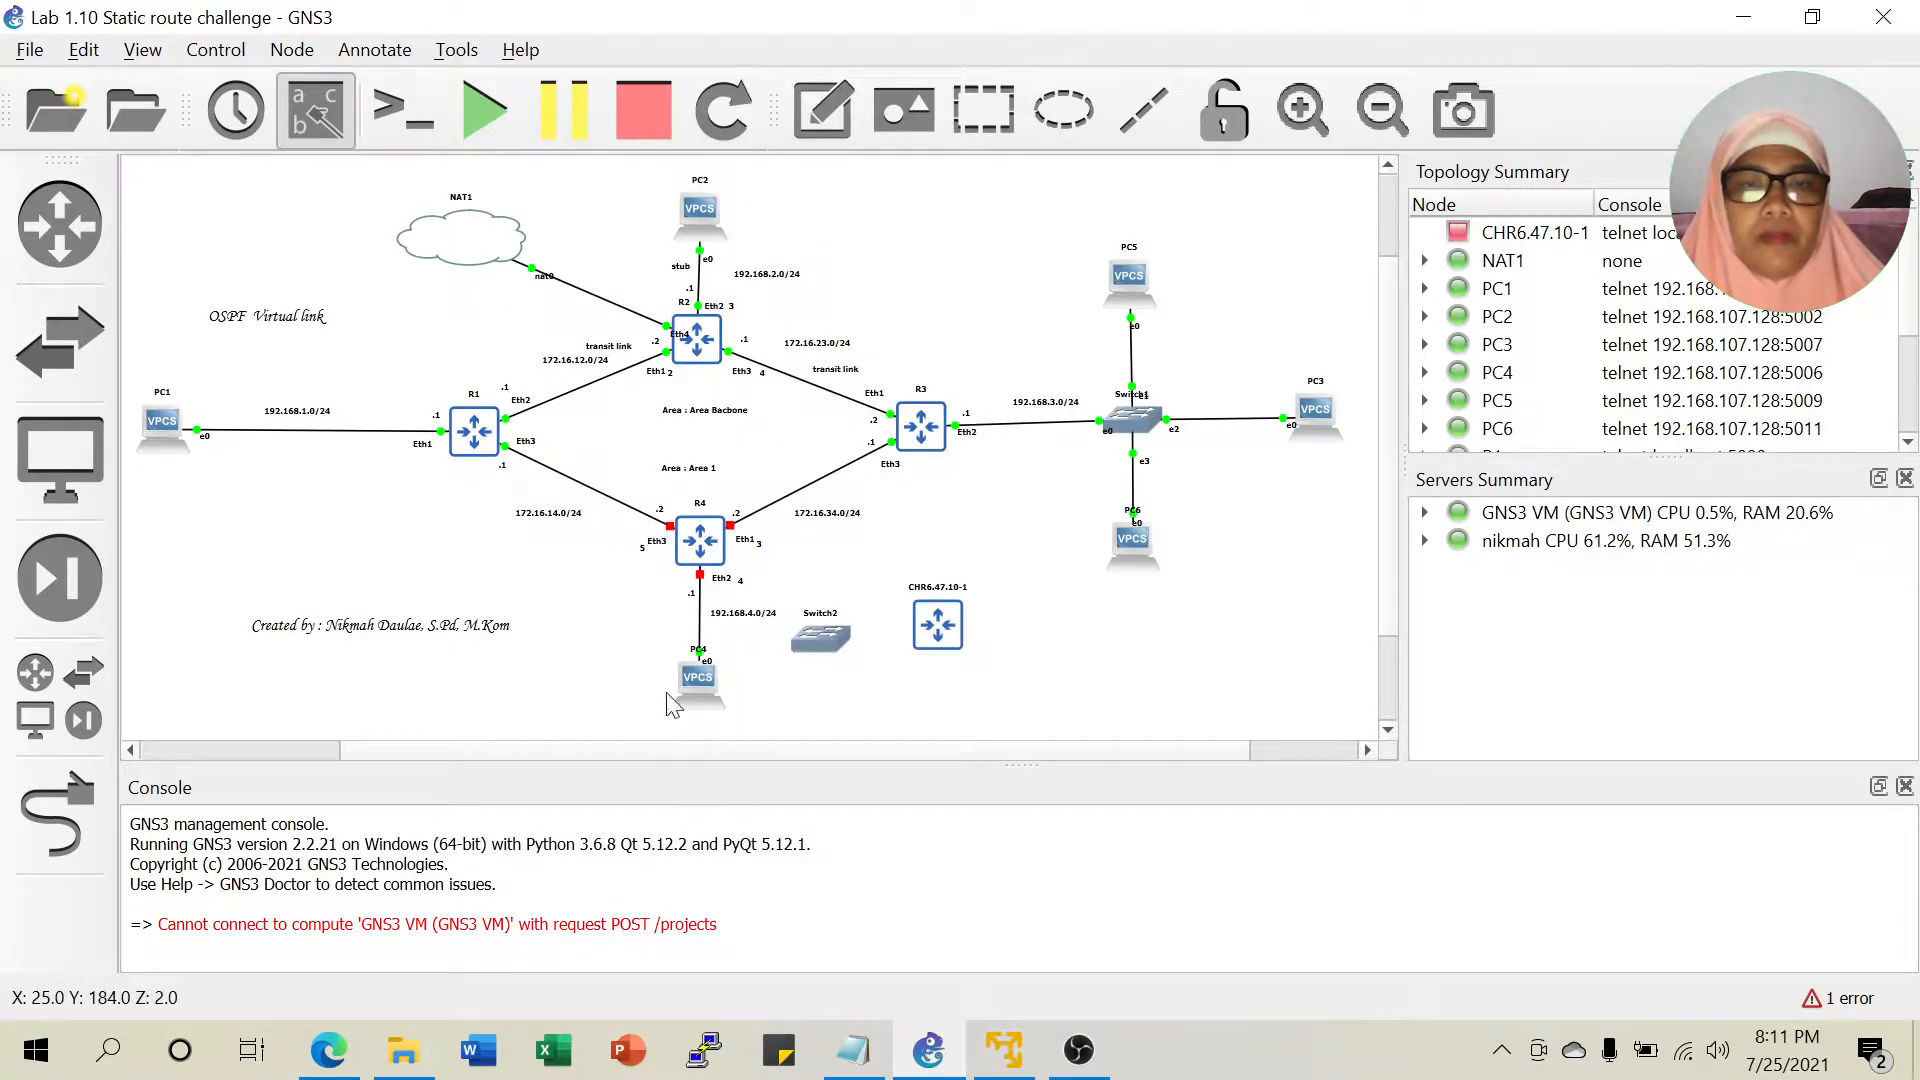
Delete the R4–PC4 link and move PC4, Switch2 and the CHR router below R4.
right_click(705, 622)
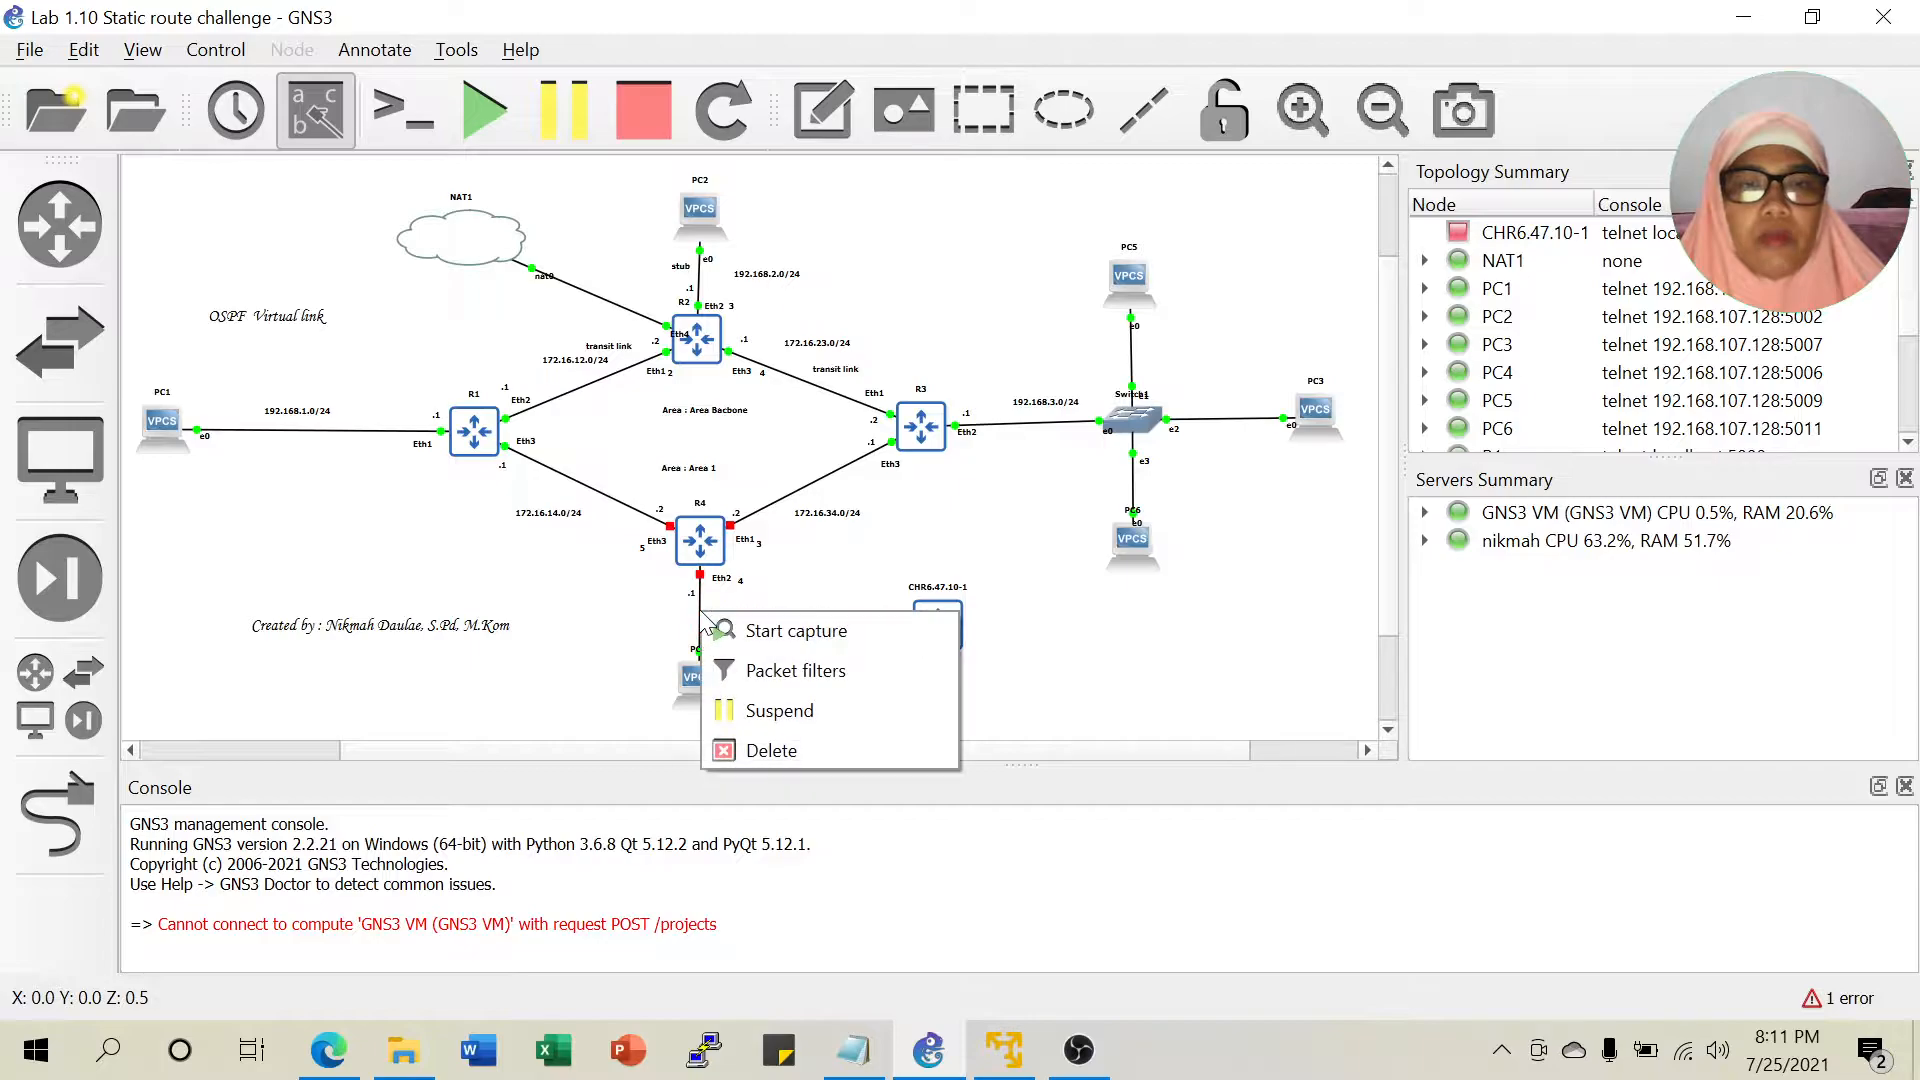
click(780, 750)
drag(694, 684, 581, 656)
drag(824, 632, 722, 650)
drag(937, 627, 881, 672)
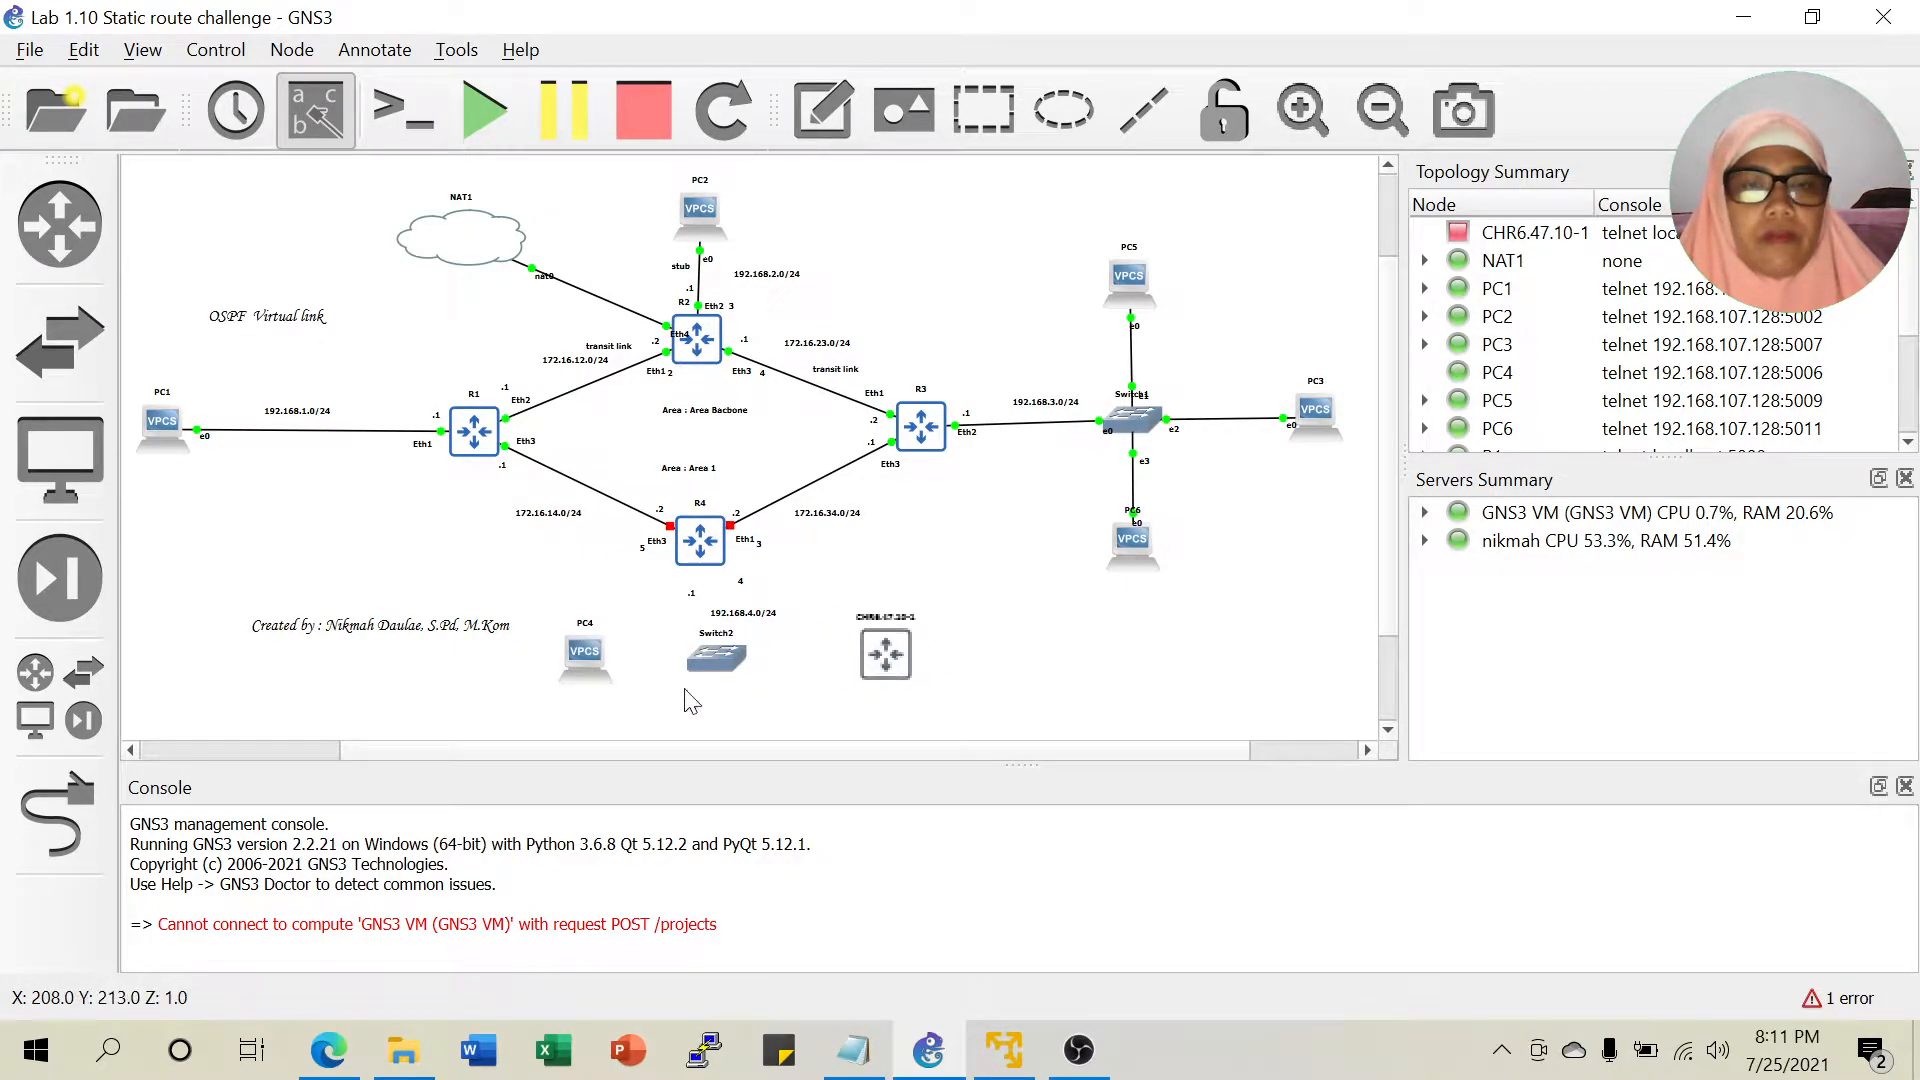
Link R4 Eth2 to Switch2 Ethernet0 and PC4 Ethernet0 to Switch2 Ethernet1.
click(57, 815)
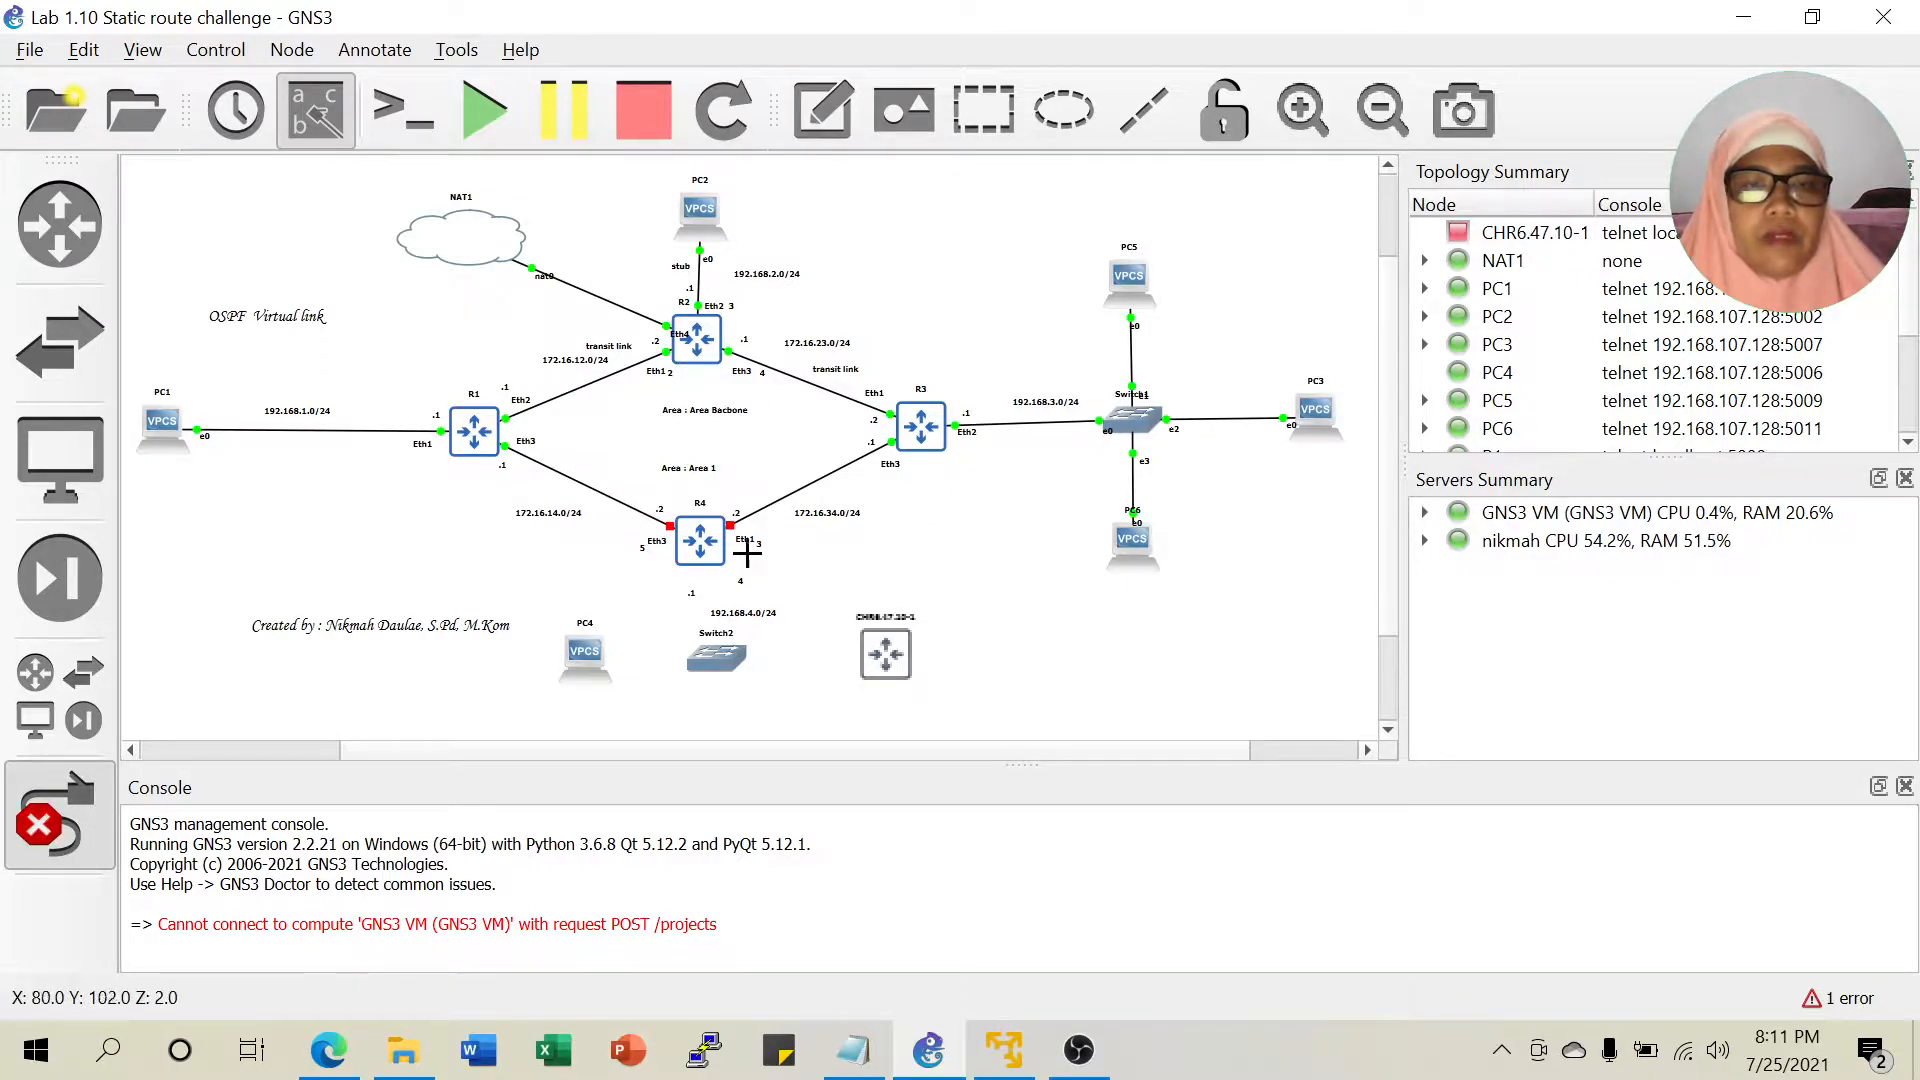
click(688, 567)
click(740, 613)
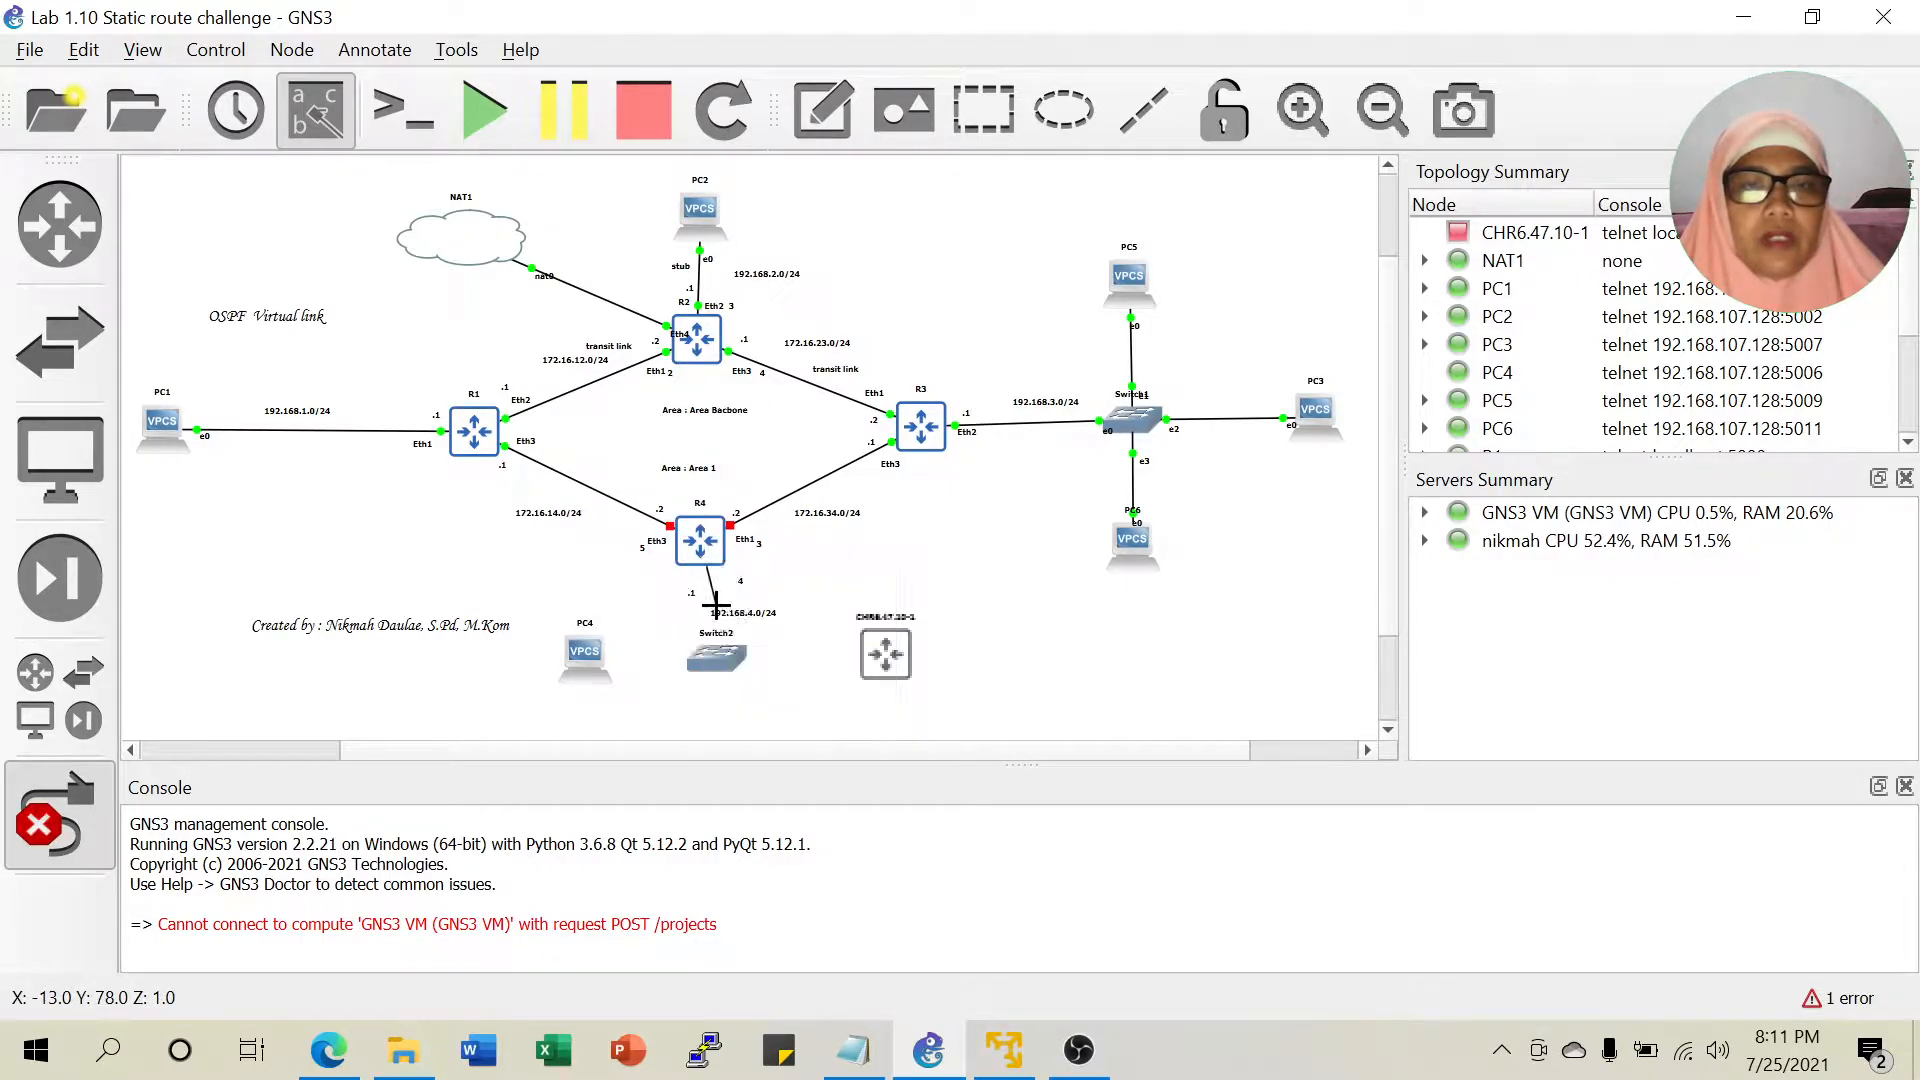
click(704, 650)
click(730, 668)
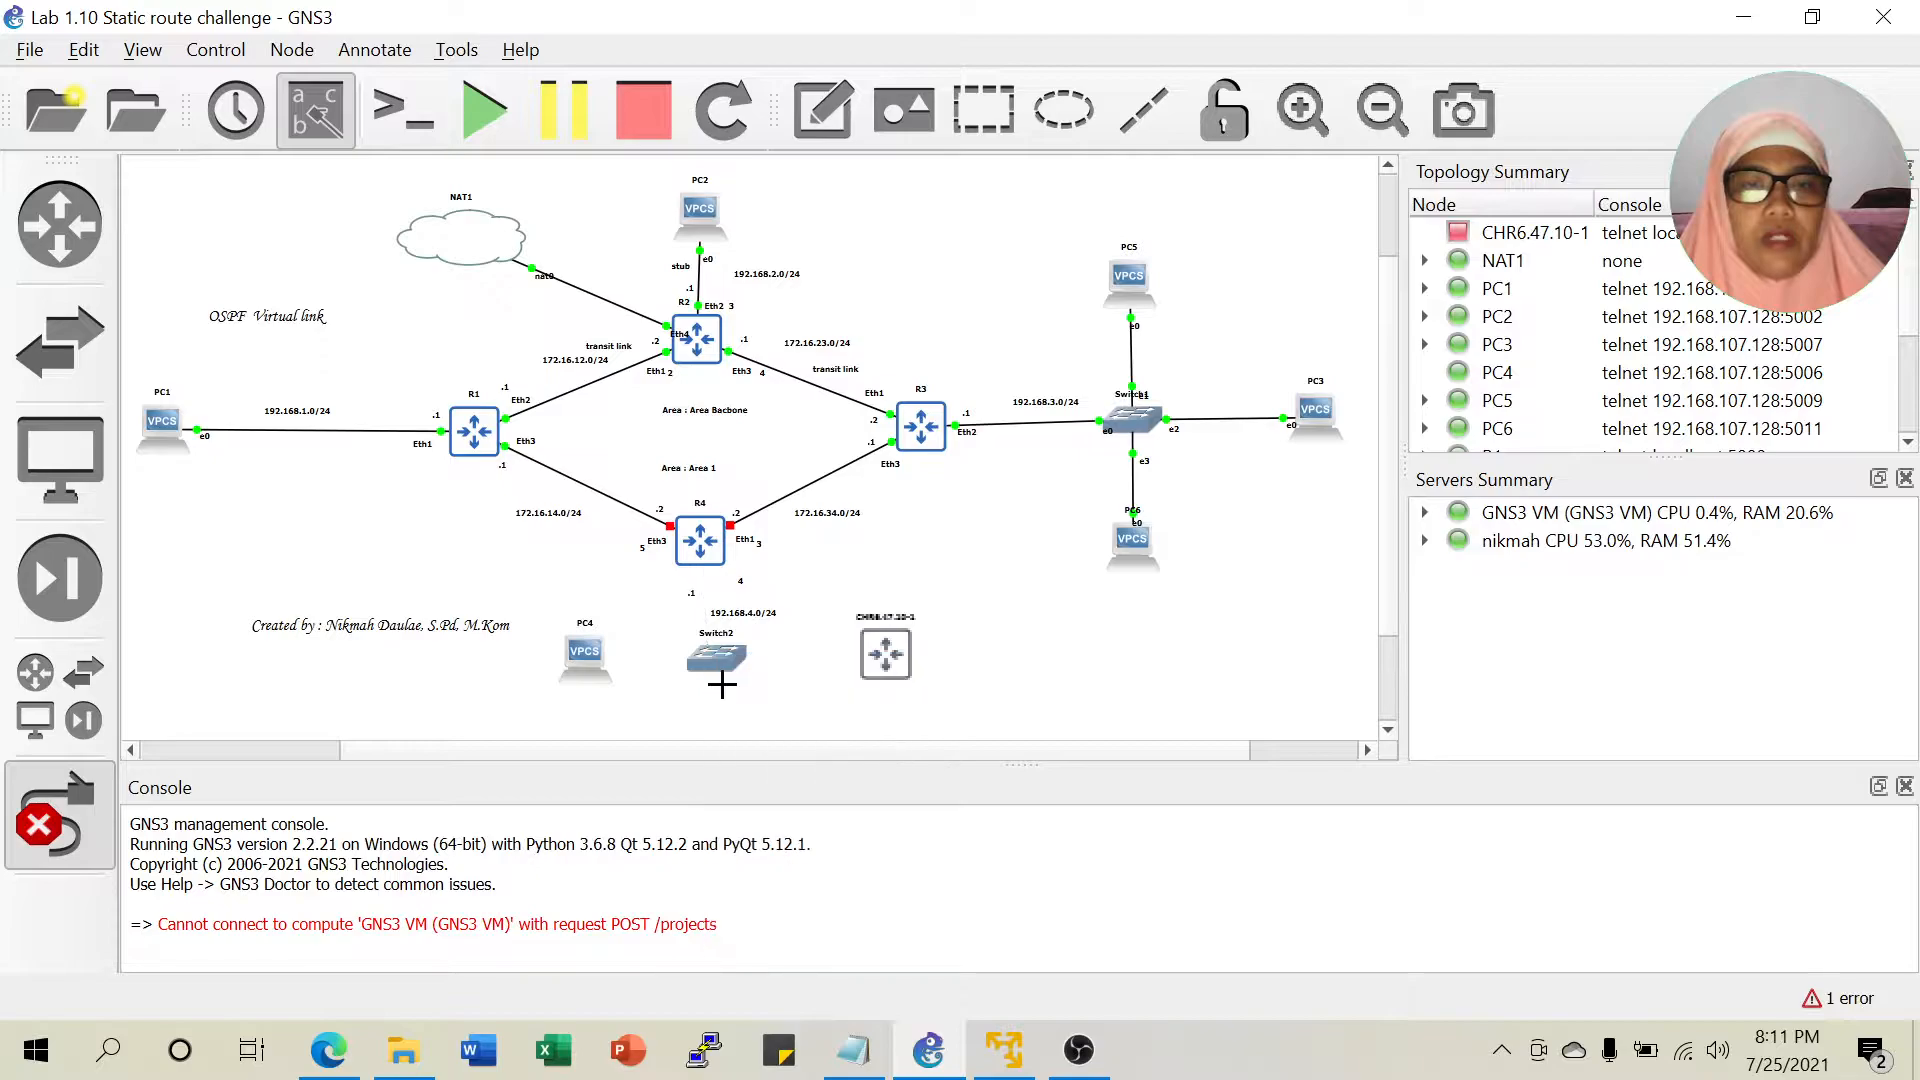
click(575, 668)
click(608, 688)
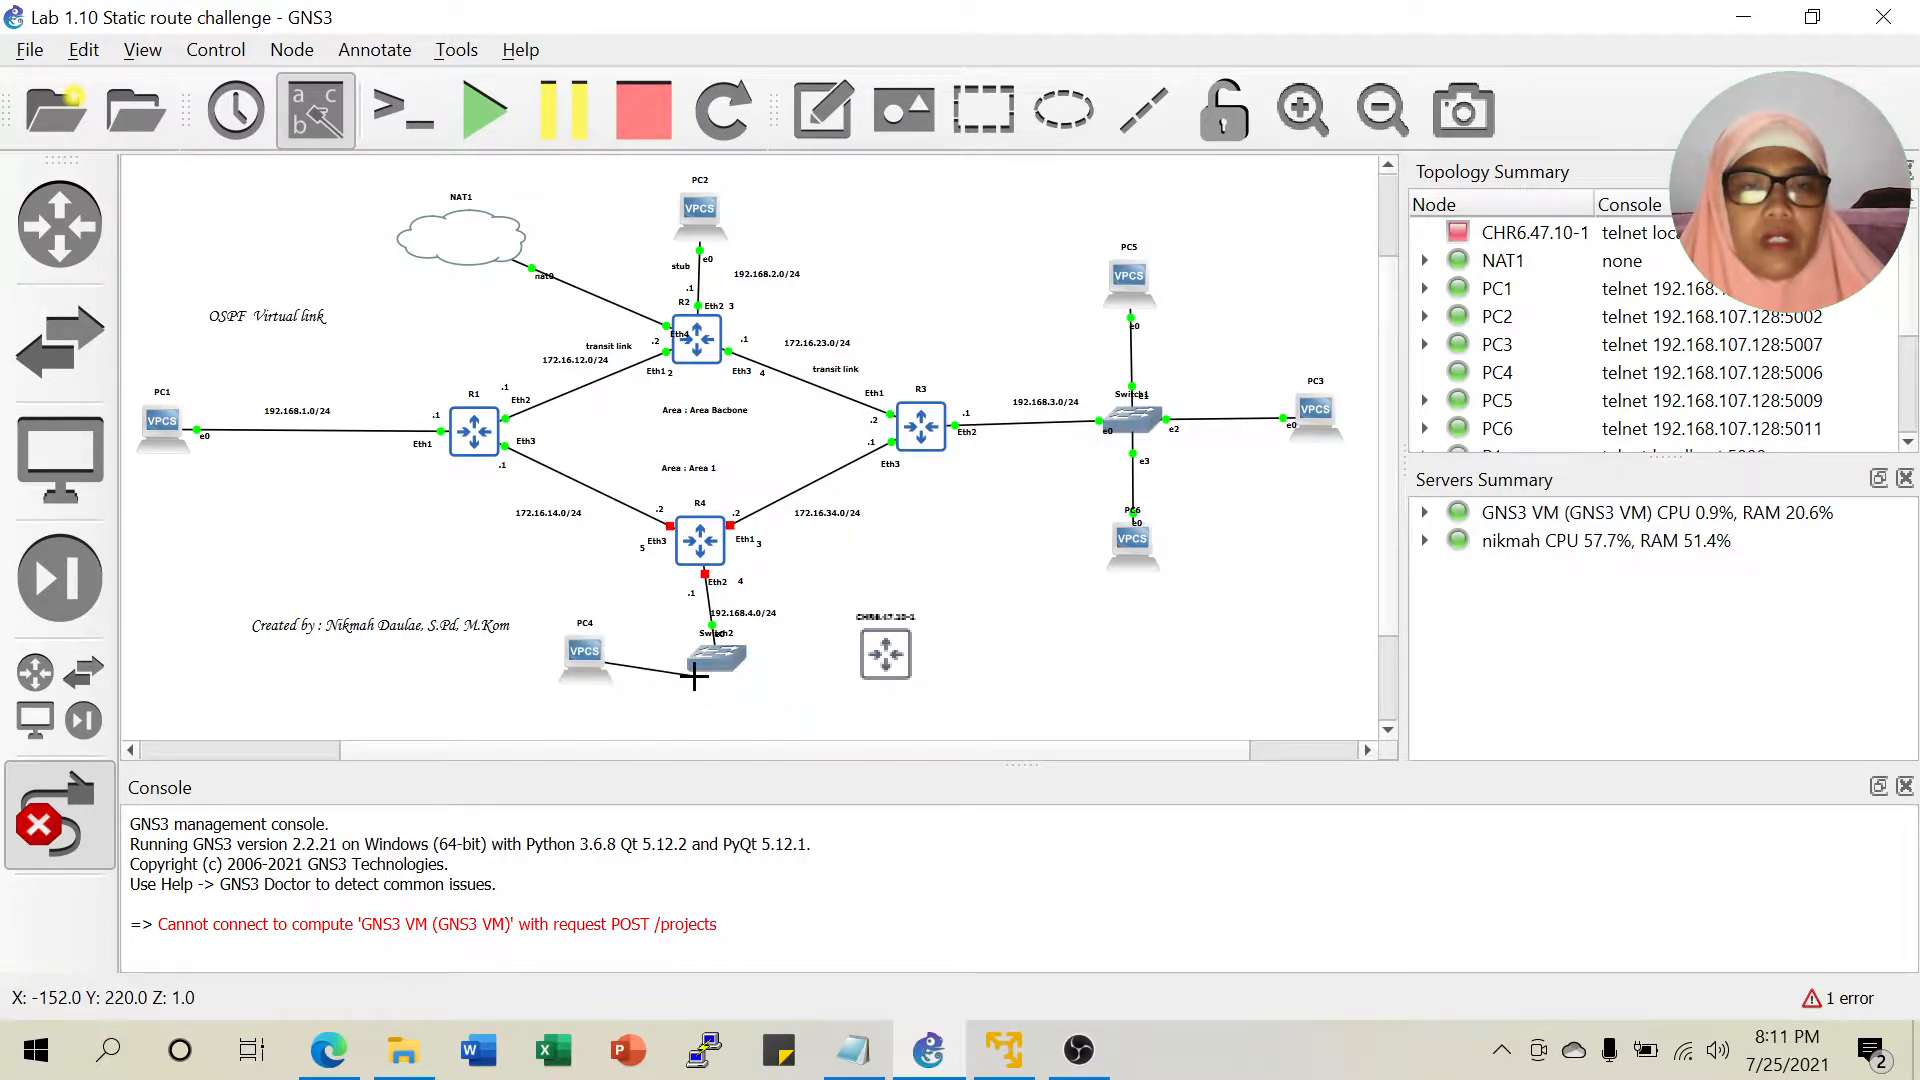
click(713, 672)
click(745, 722)
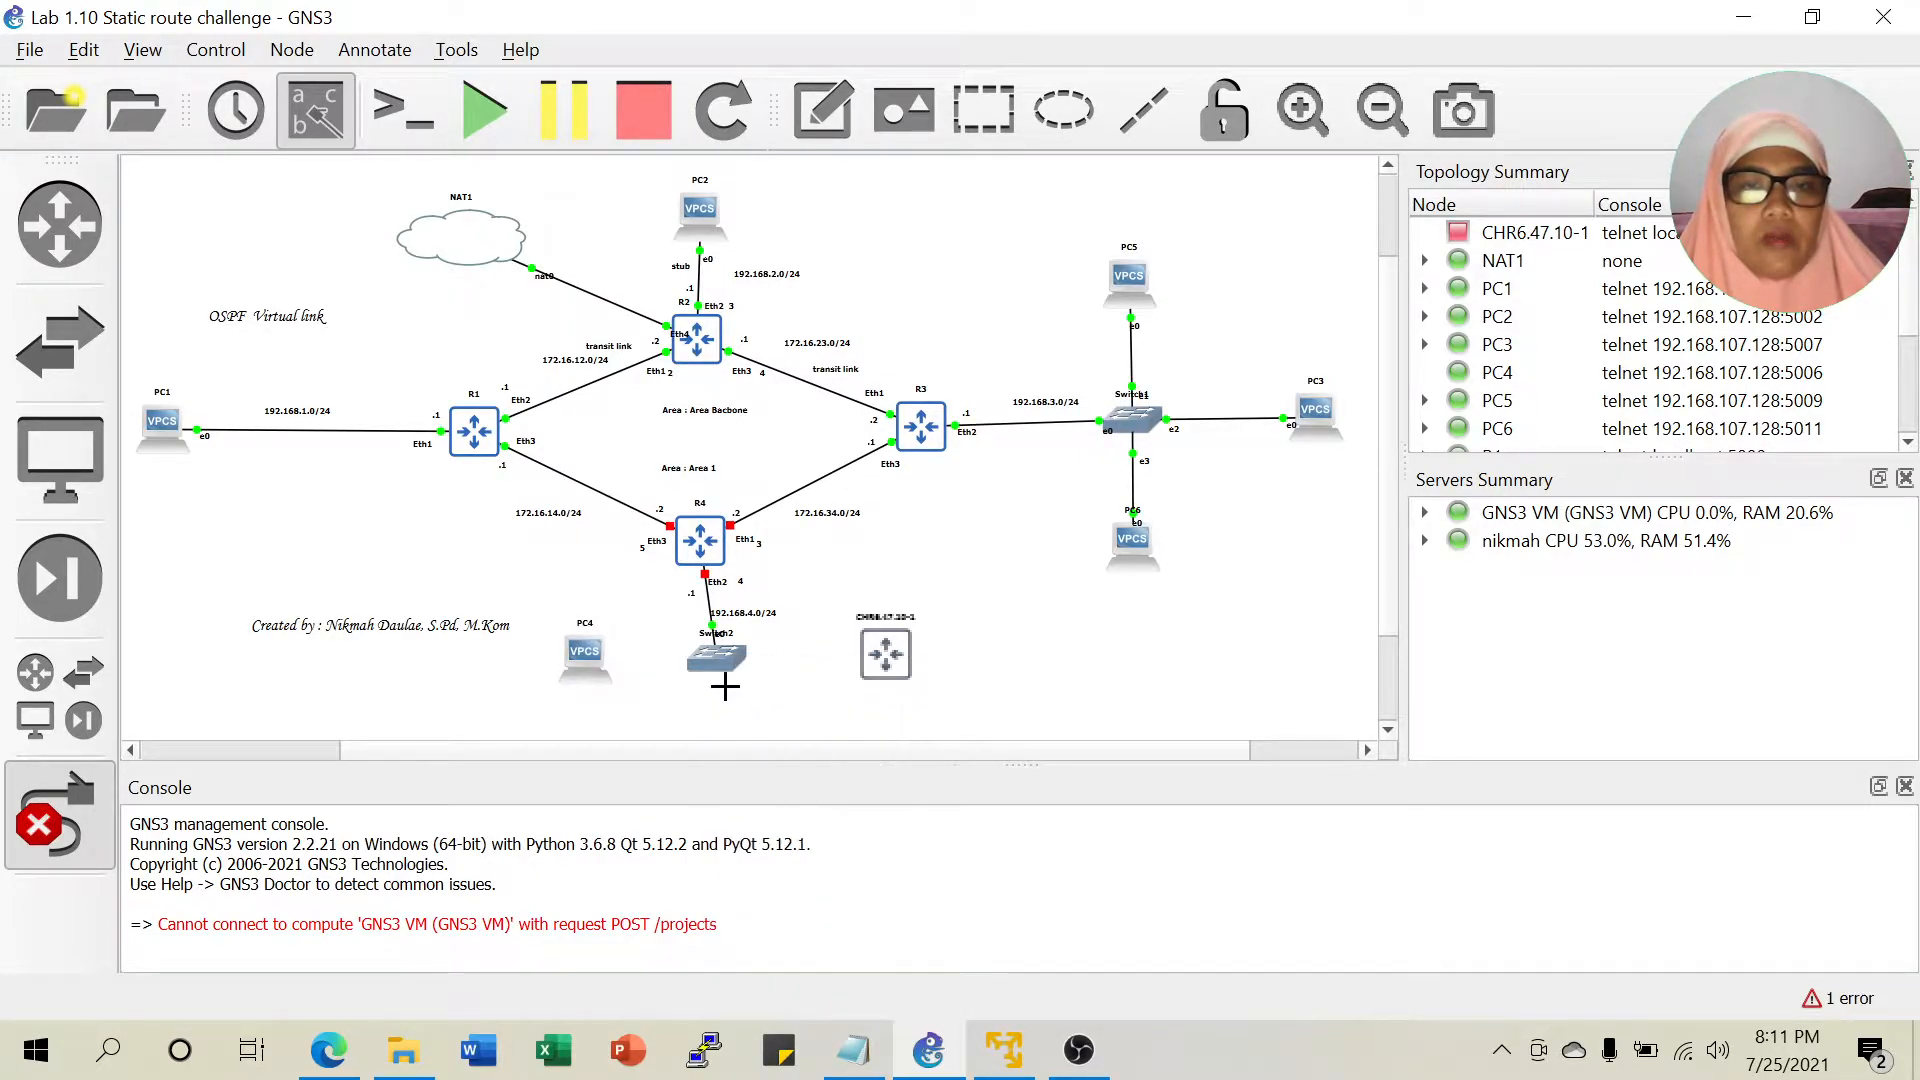
Link Switch2 Ethernet2 to the CHR6.47.10-1 router's Eth1.
click(733, 657)
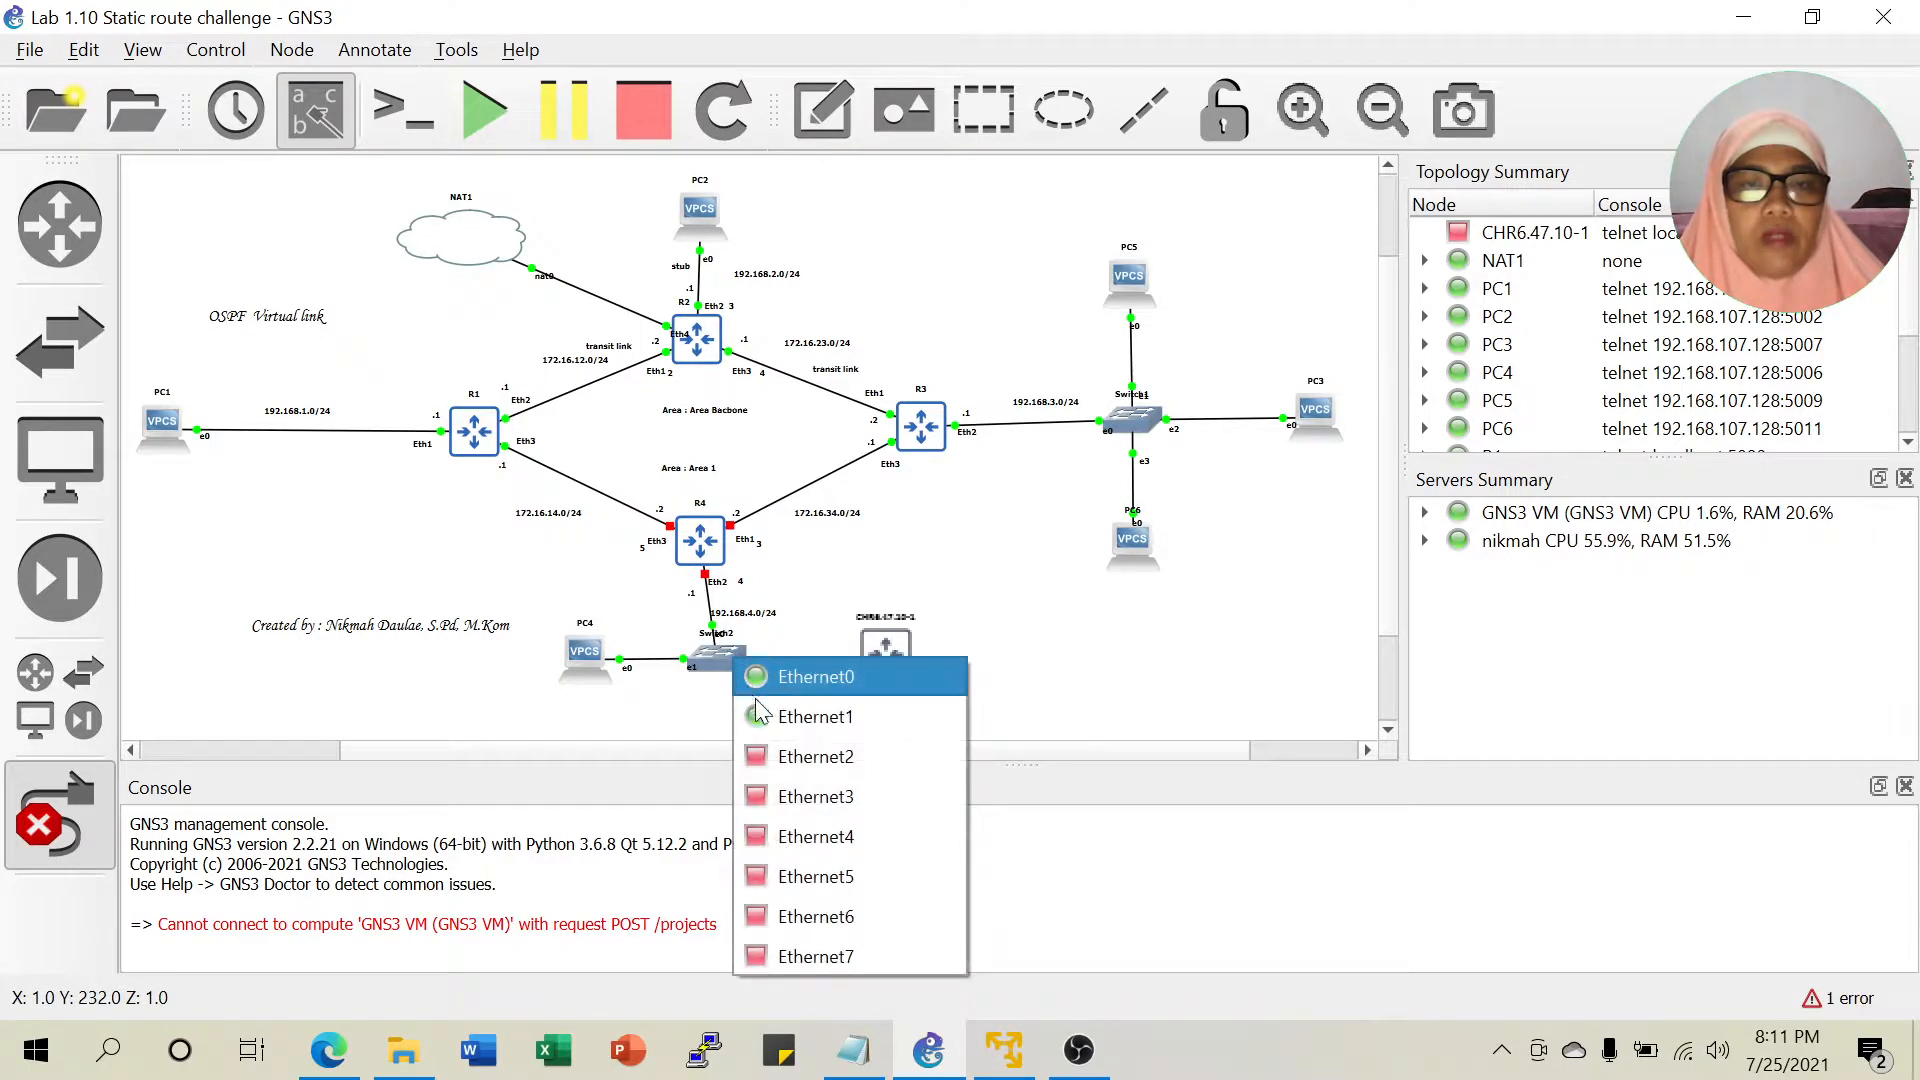
click(790, 756)
click(881, 650)
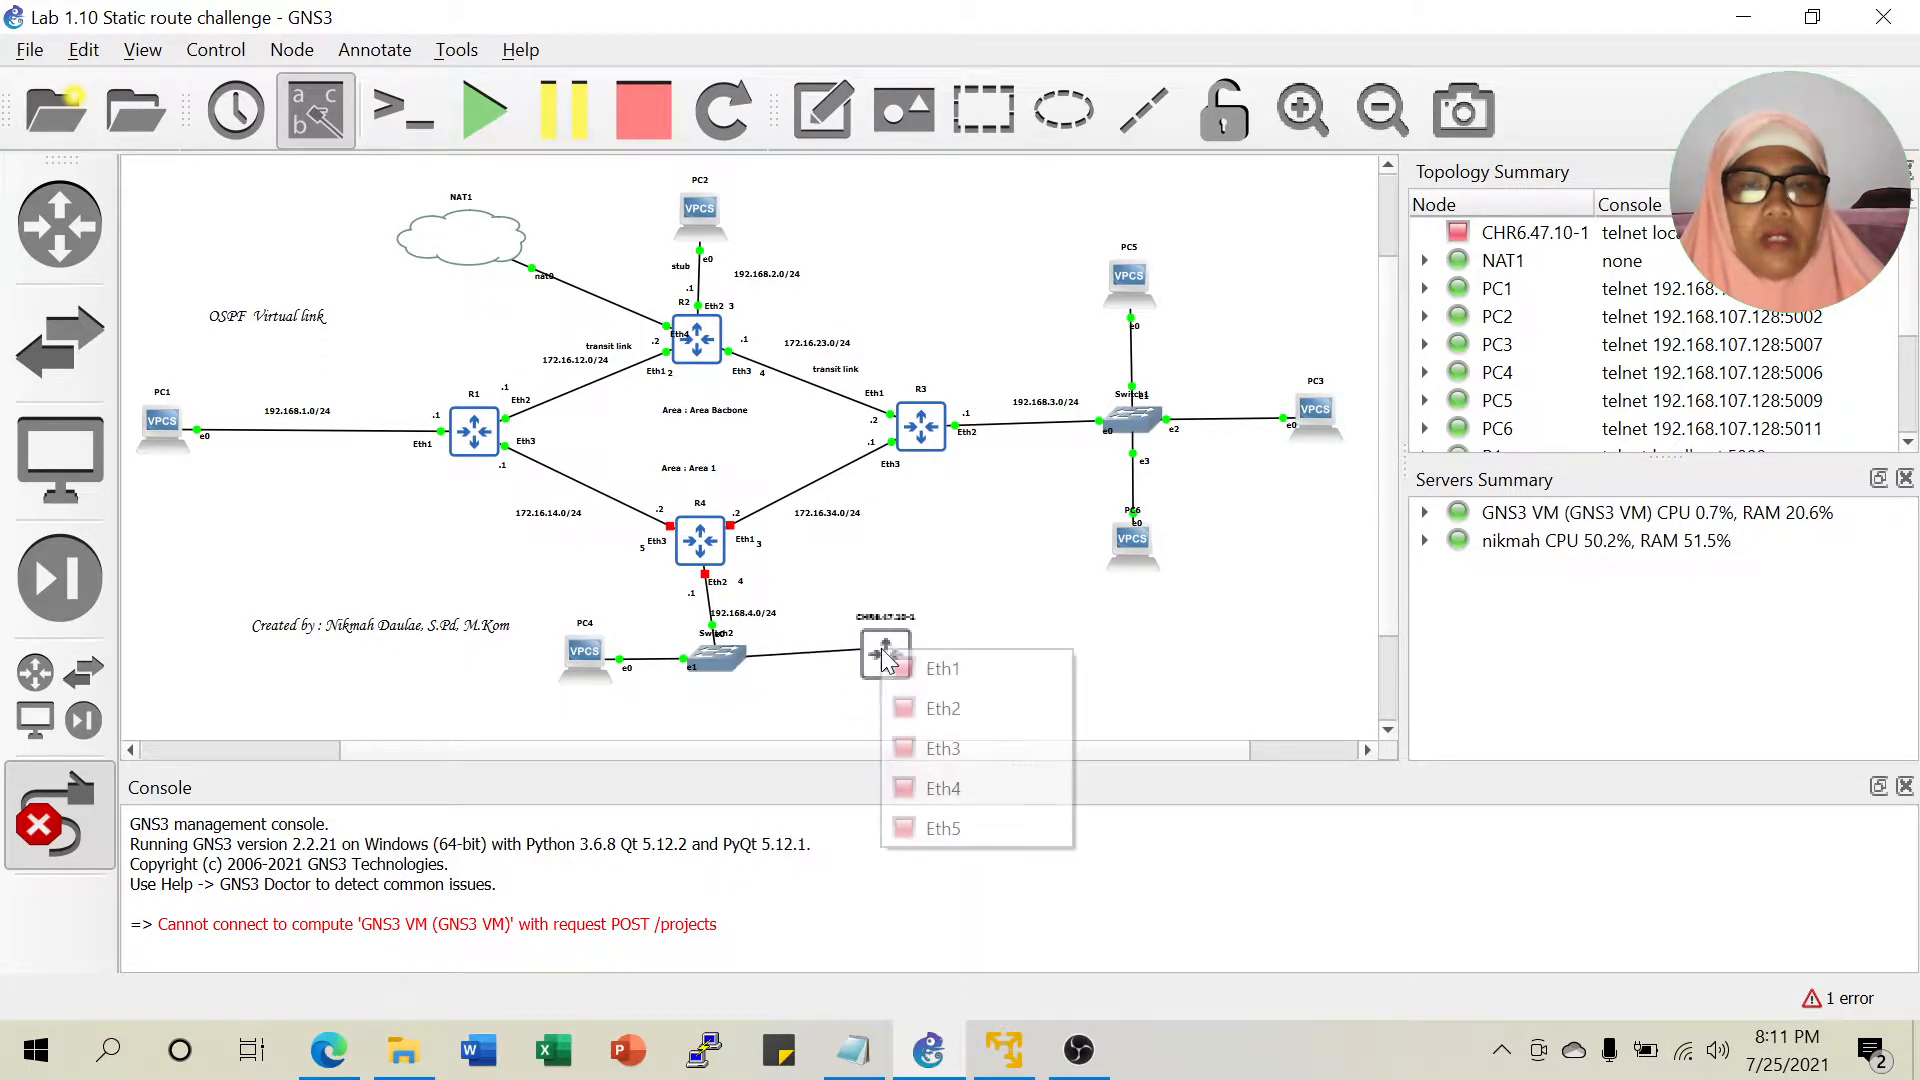
click(913, 670)
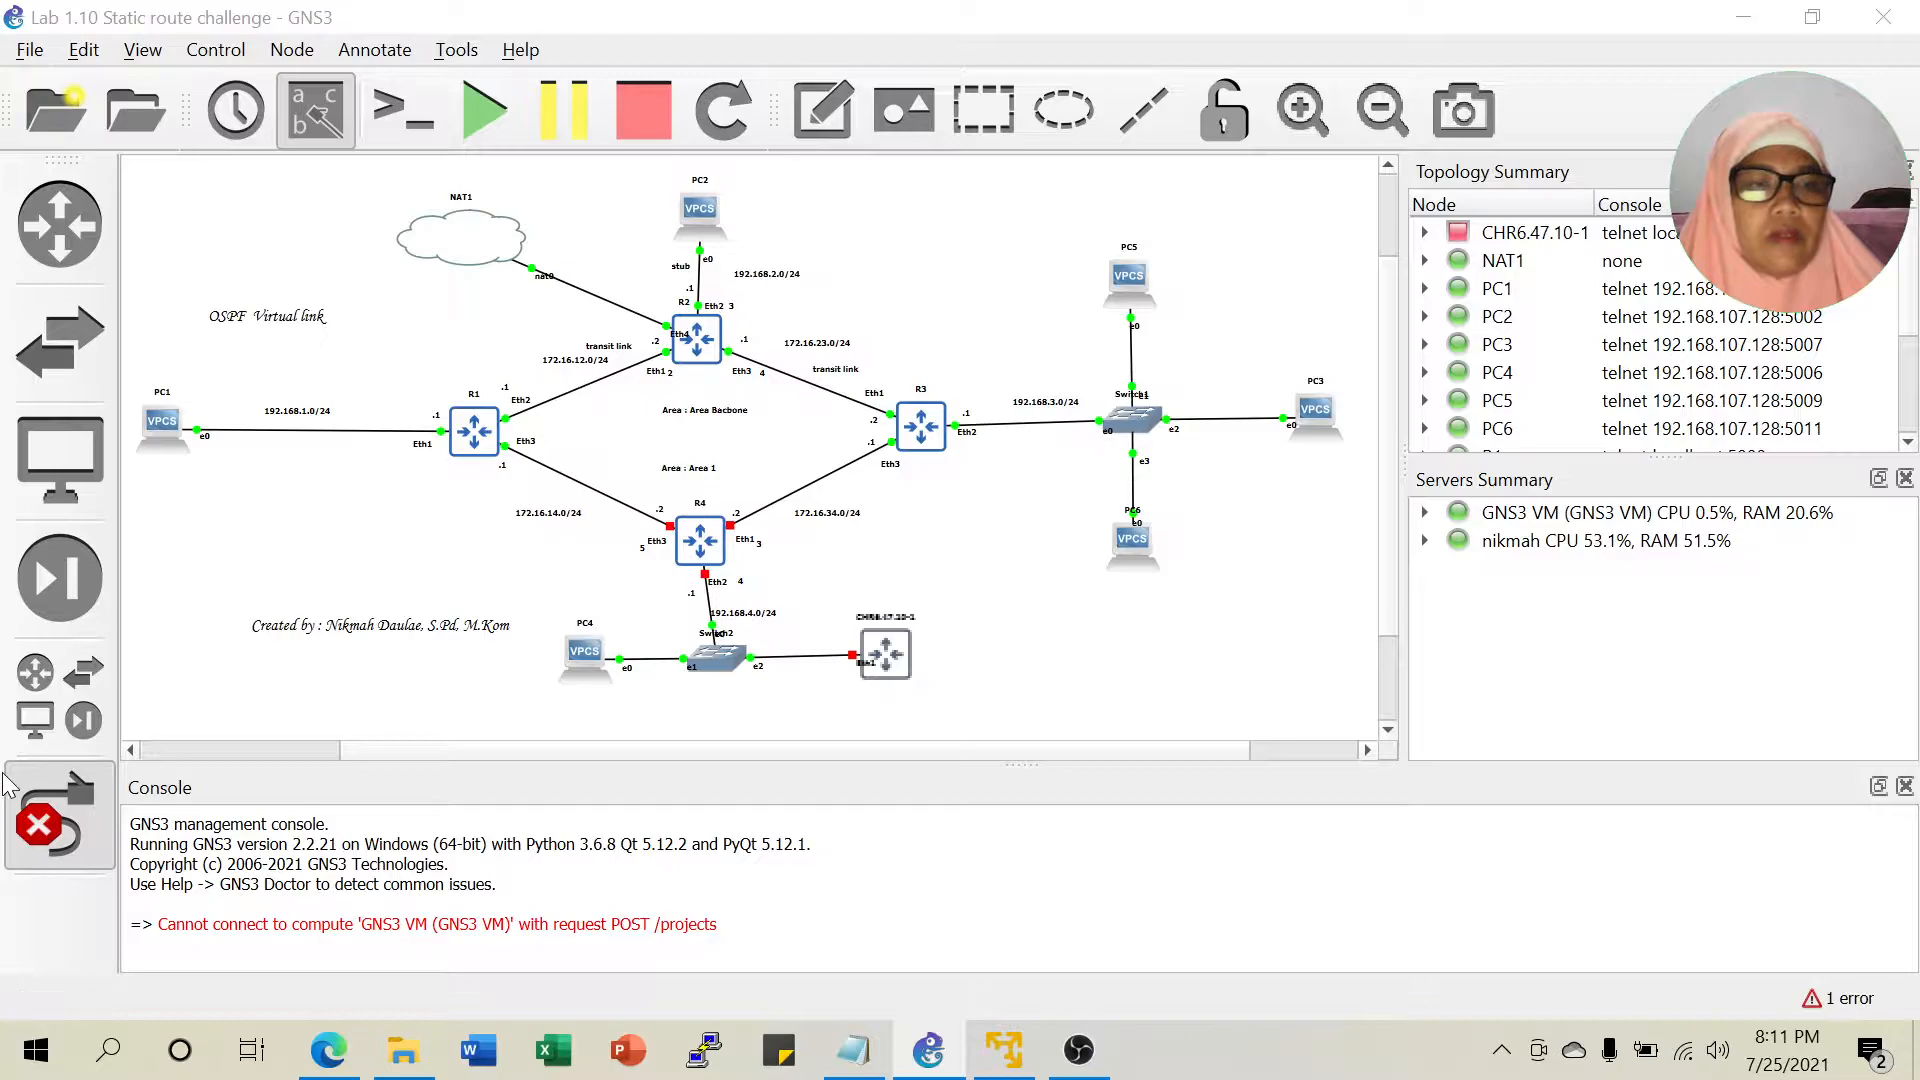
click(40, 828)
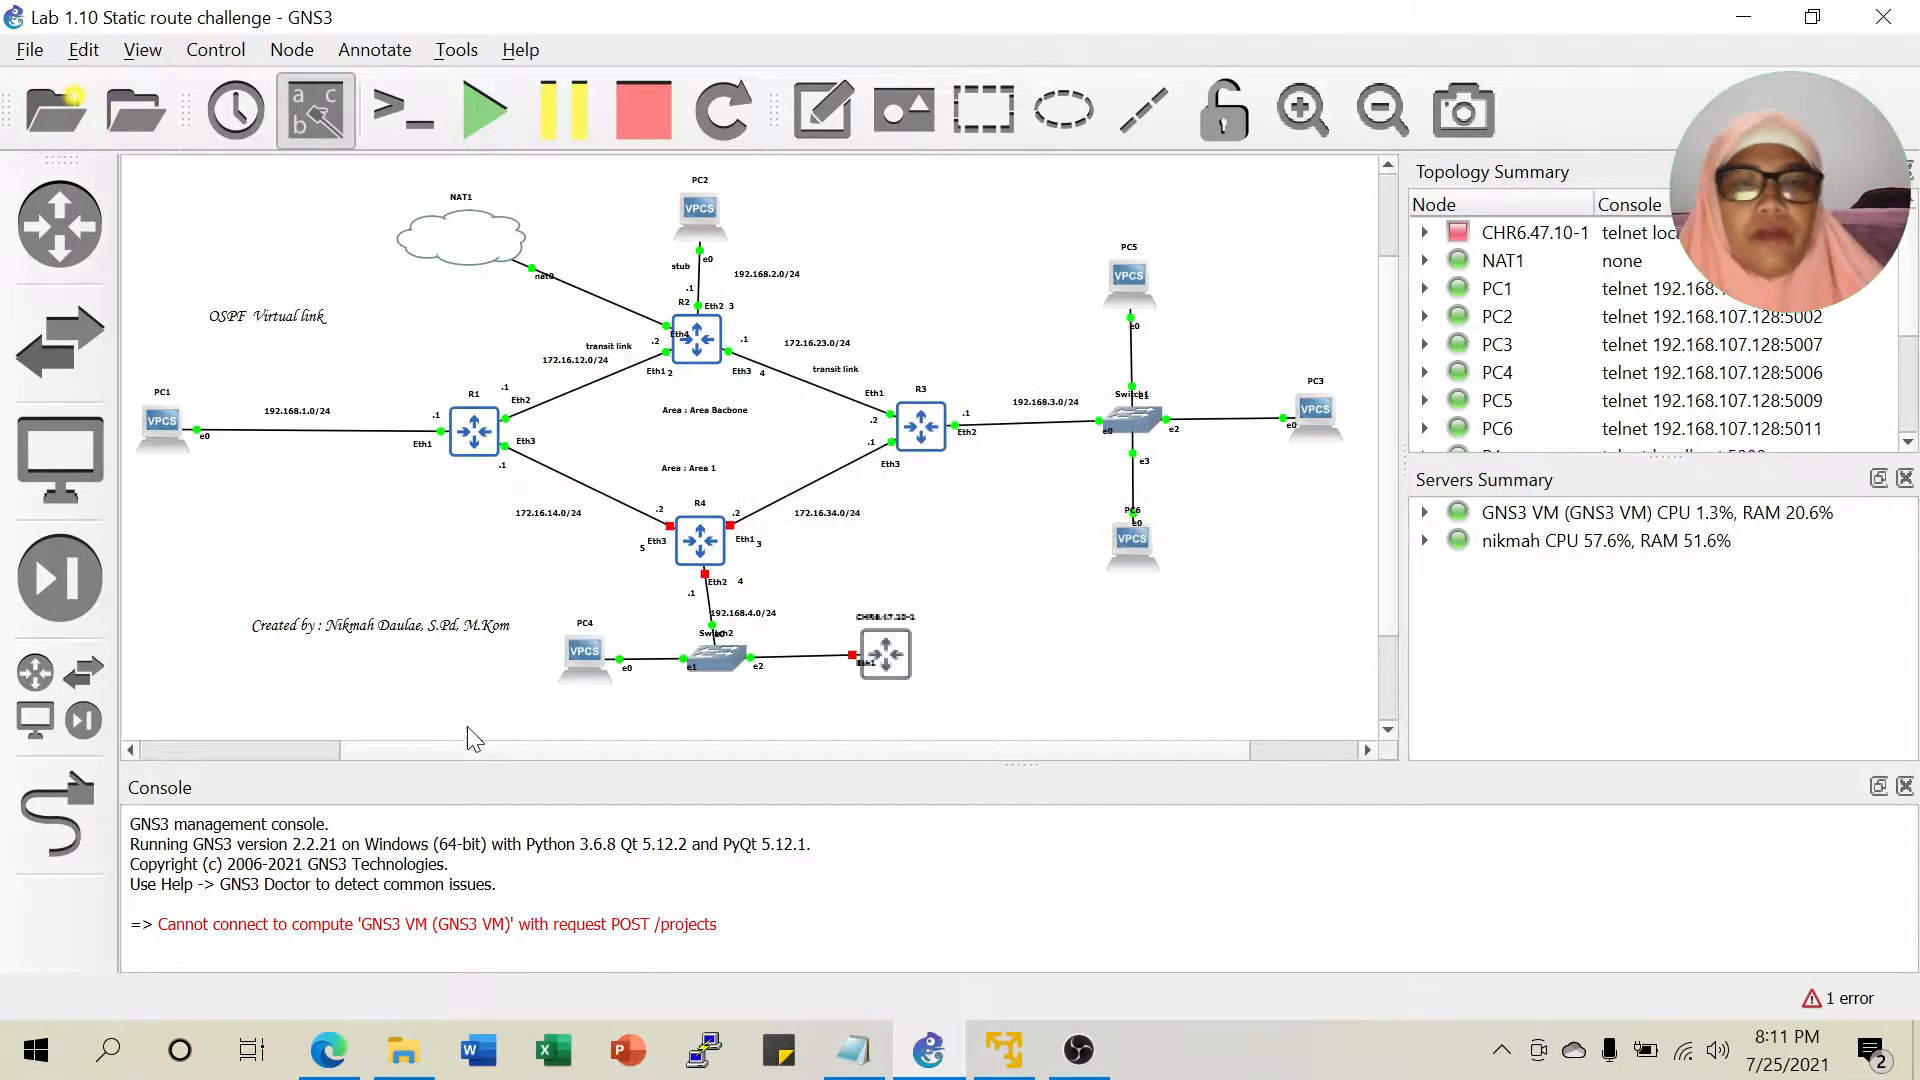
Tidy the layout by shifting PC4, the credit note, Switch2 and the CHR router.
drag(608, 680, 513, 660)
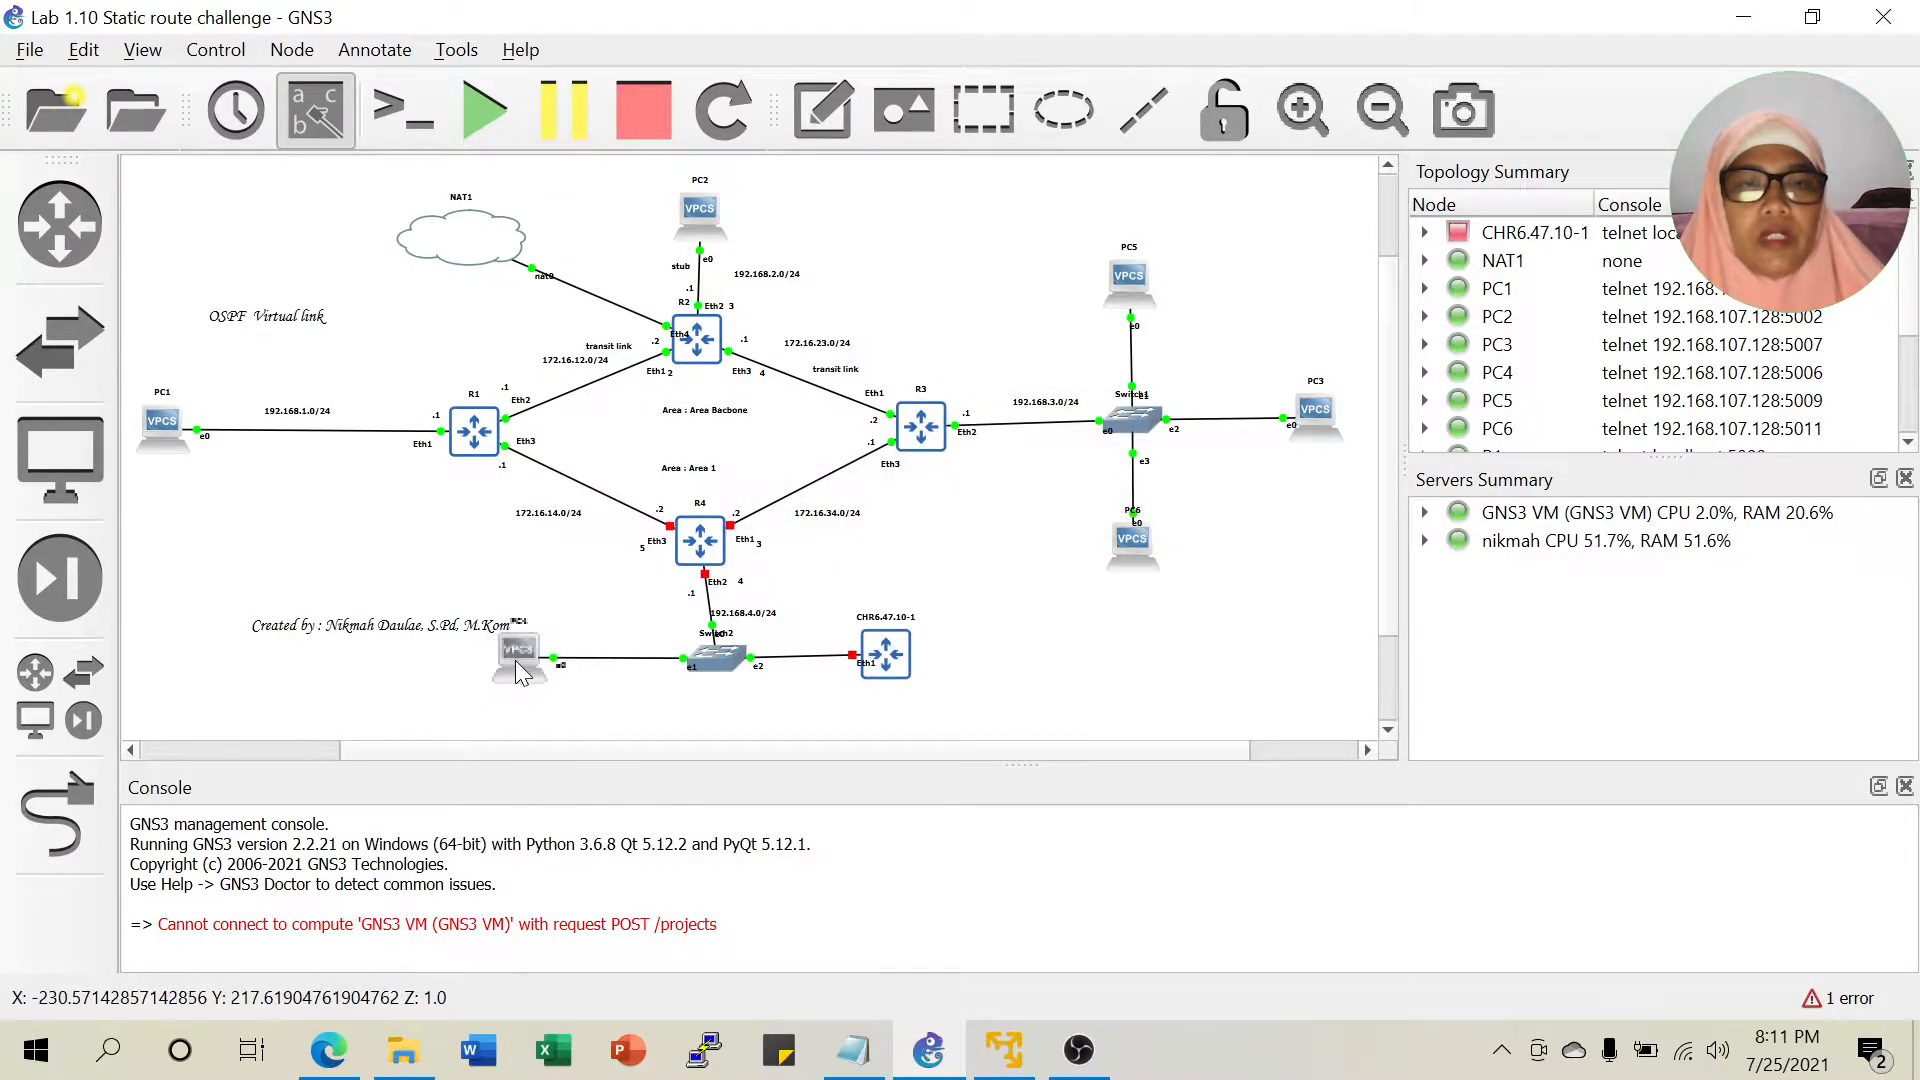
drag(372, 630, 297, 604)
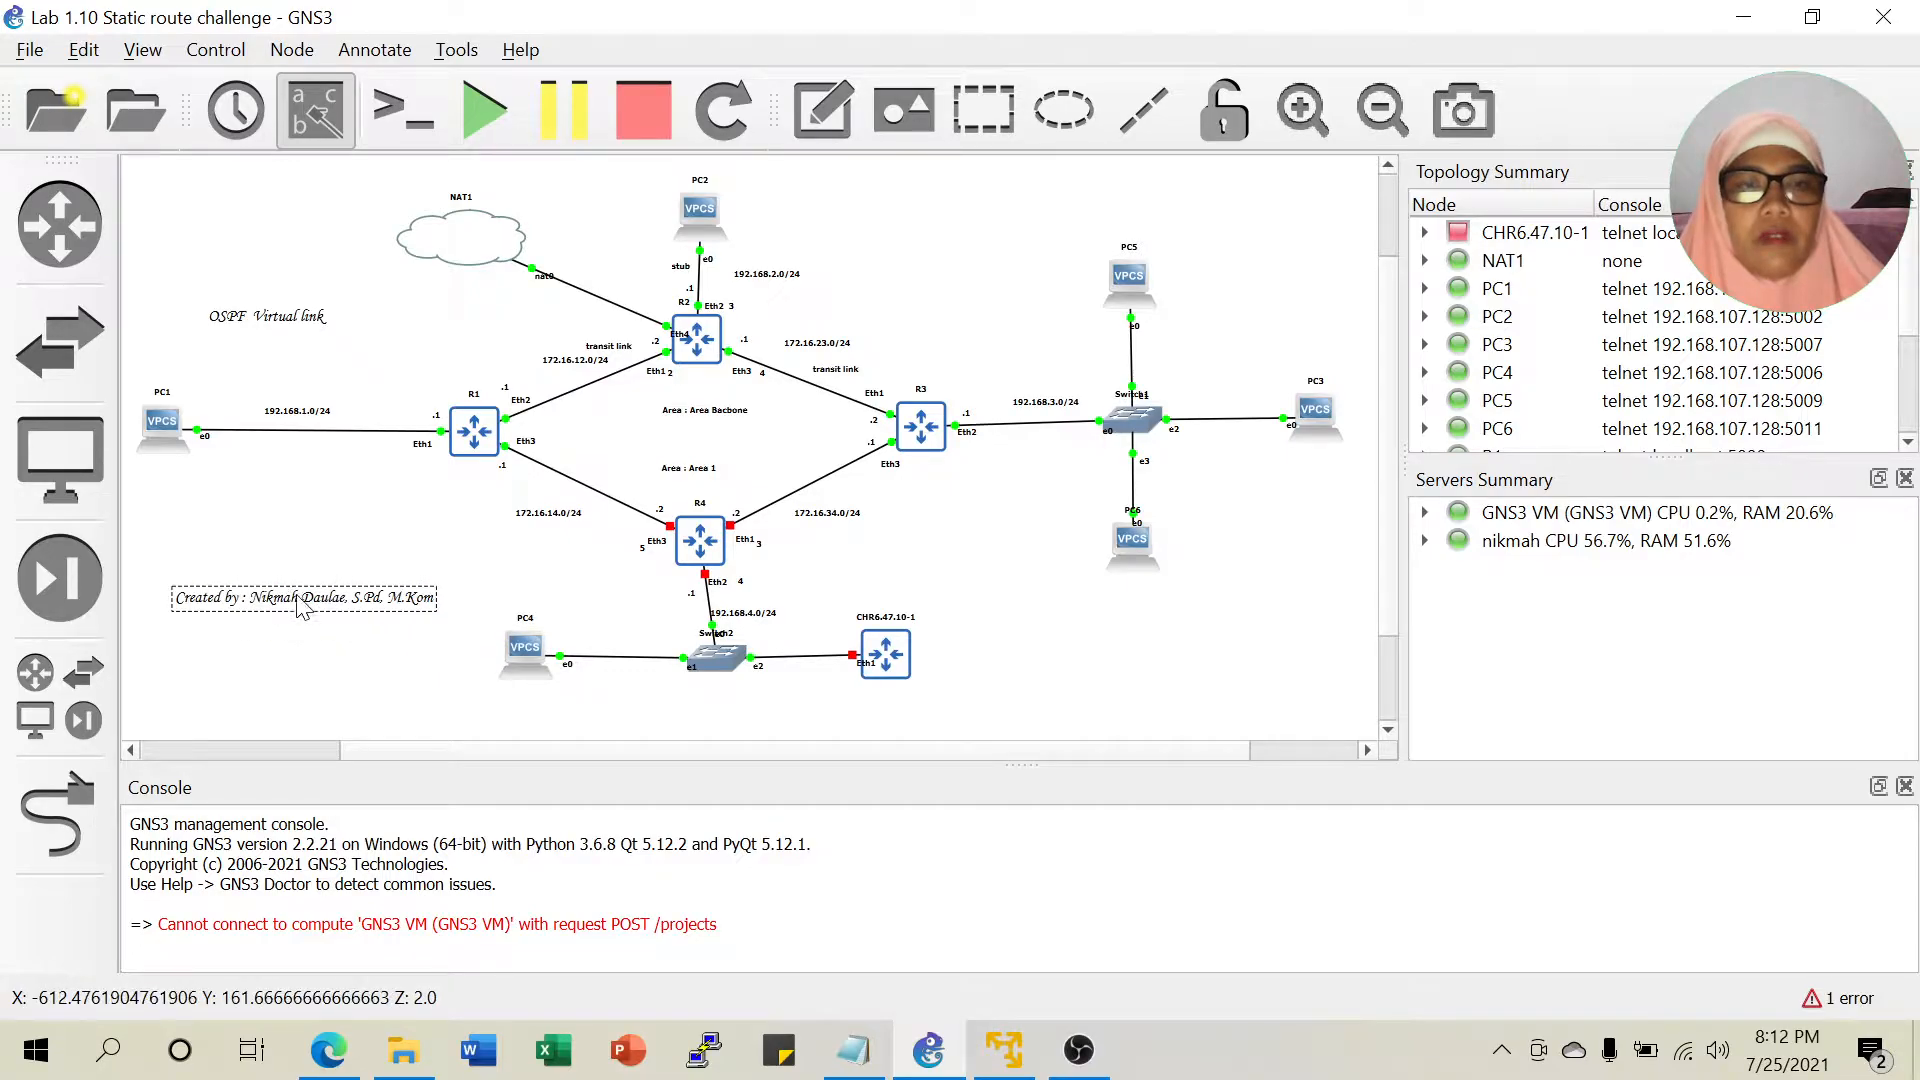
drag(521, 650, 492, 640)
mouse_move(706, 662)
mouse_down()
mouse_move(692, 648)
mouse_move(704, 664)
mouse_up()
drag(887, 658, 825, 665)
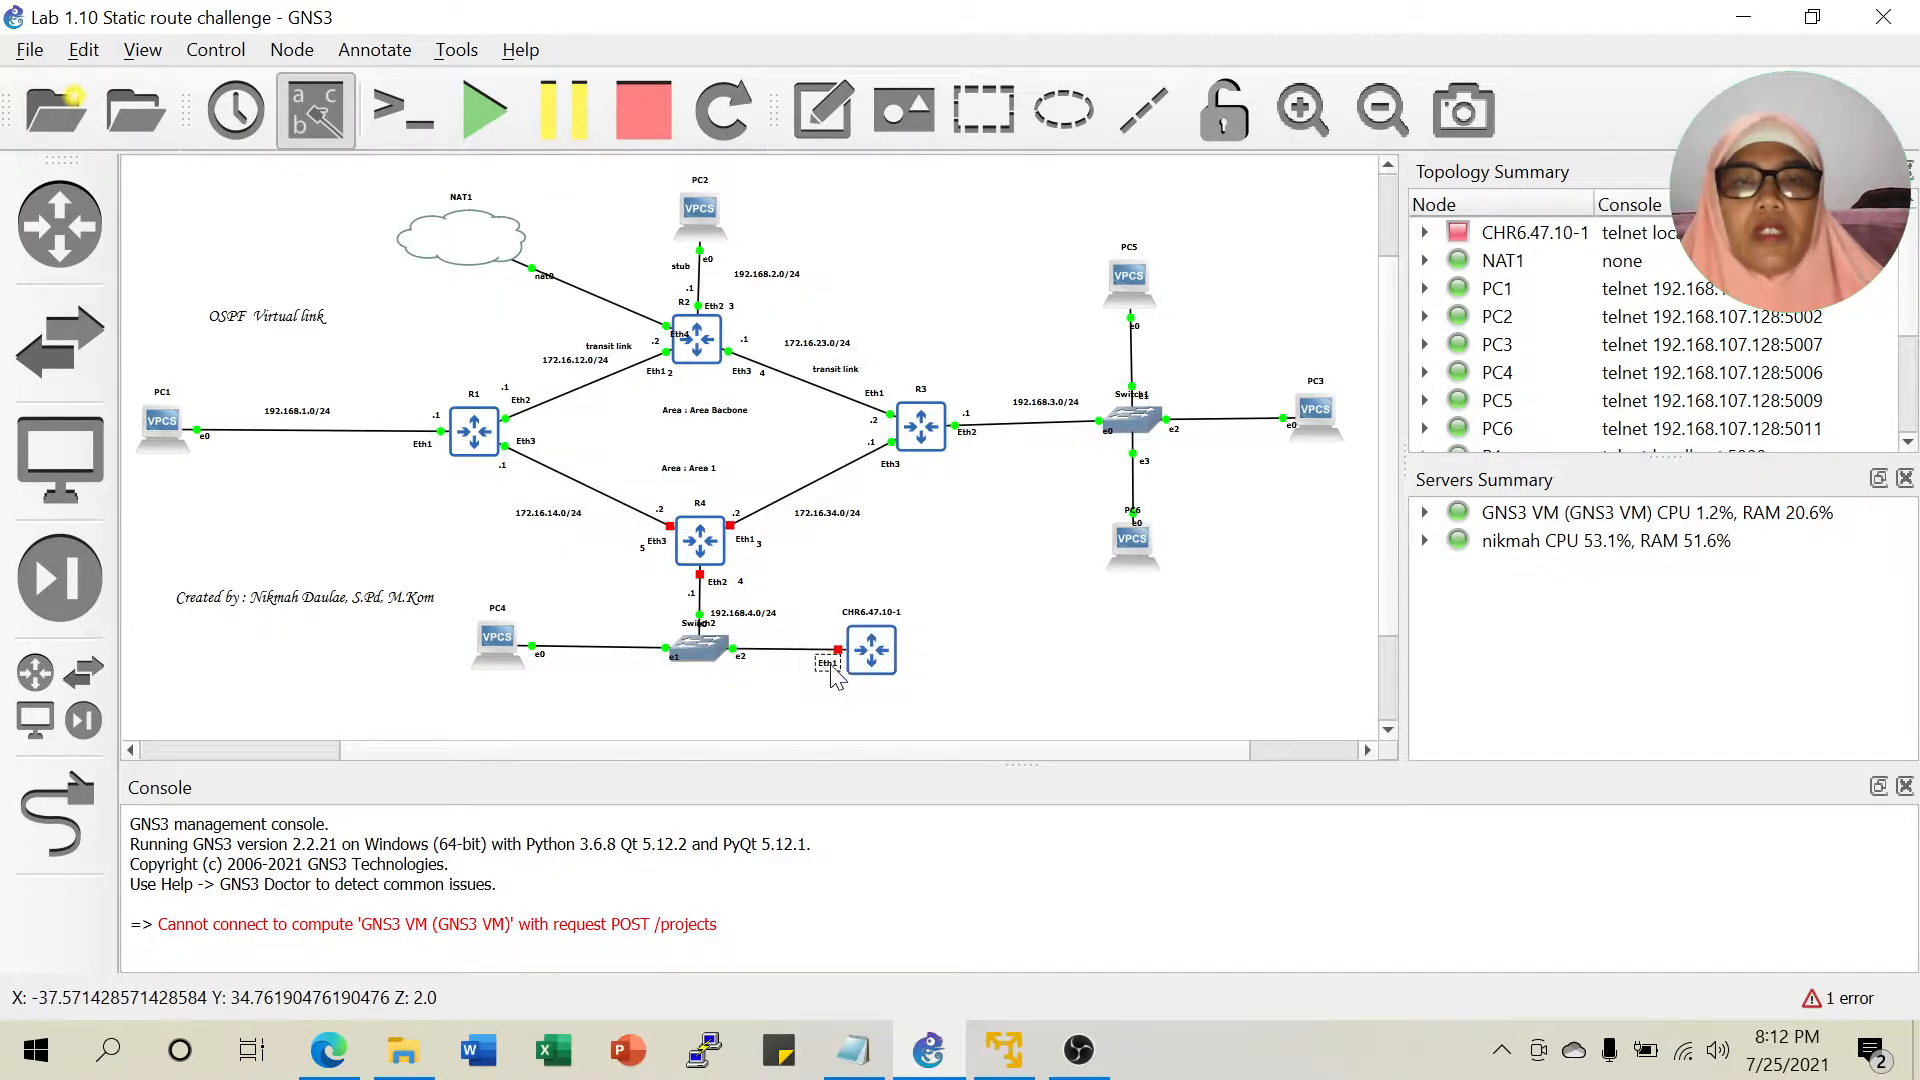
Change the CHR6.47.10-1 router's hostname to R5.
right_click(869, 646)
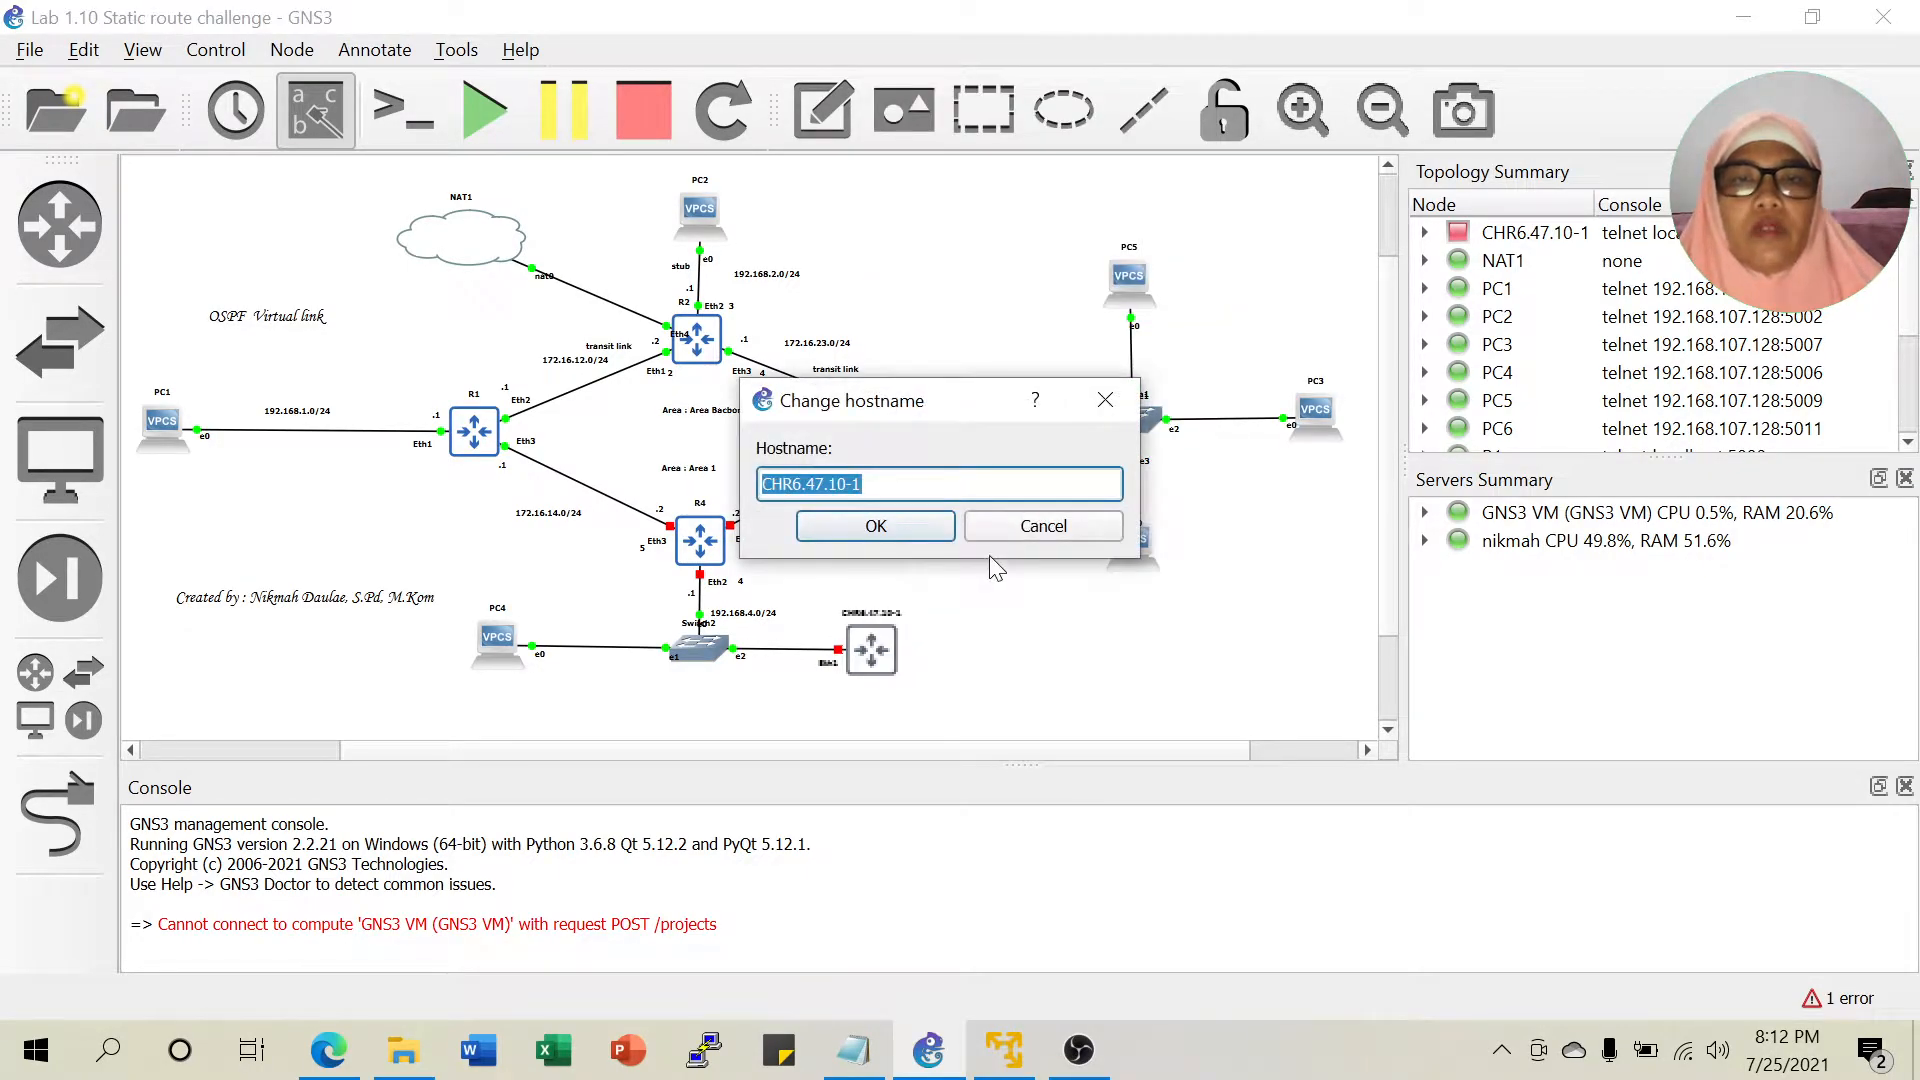
text(R5)
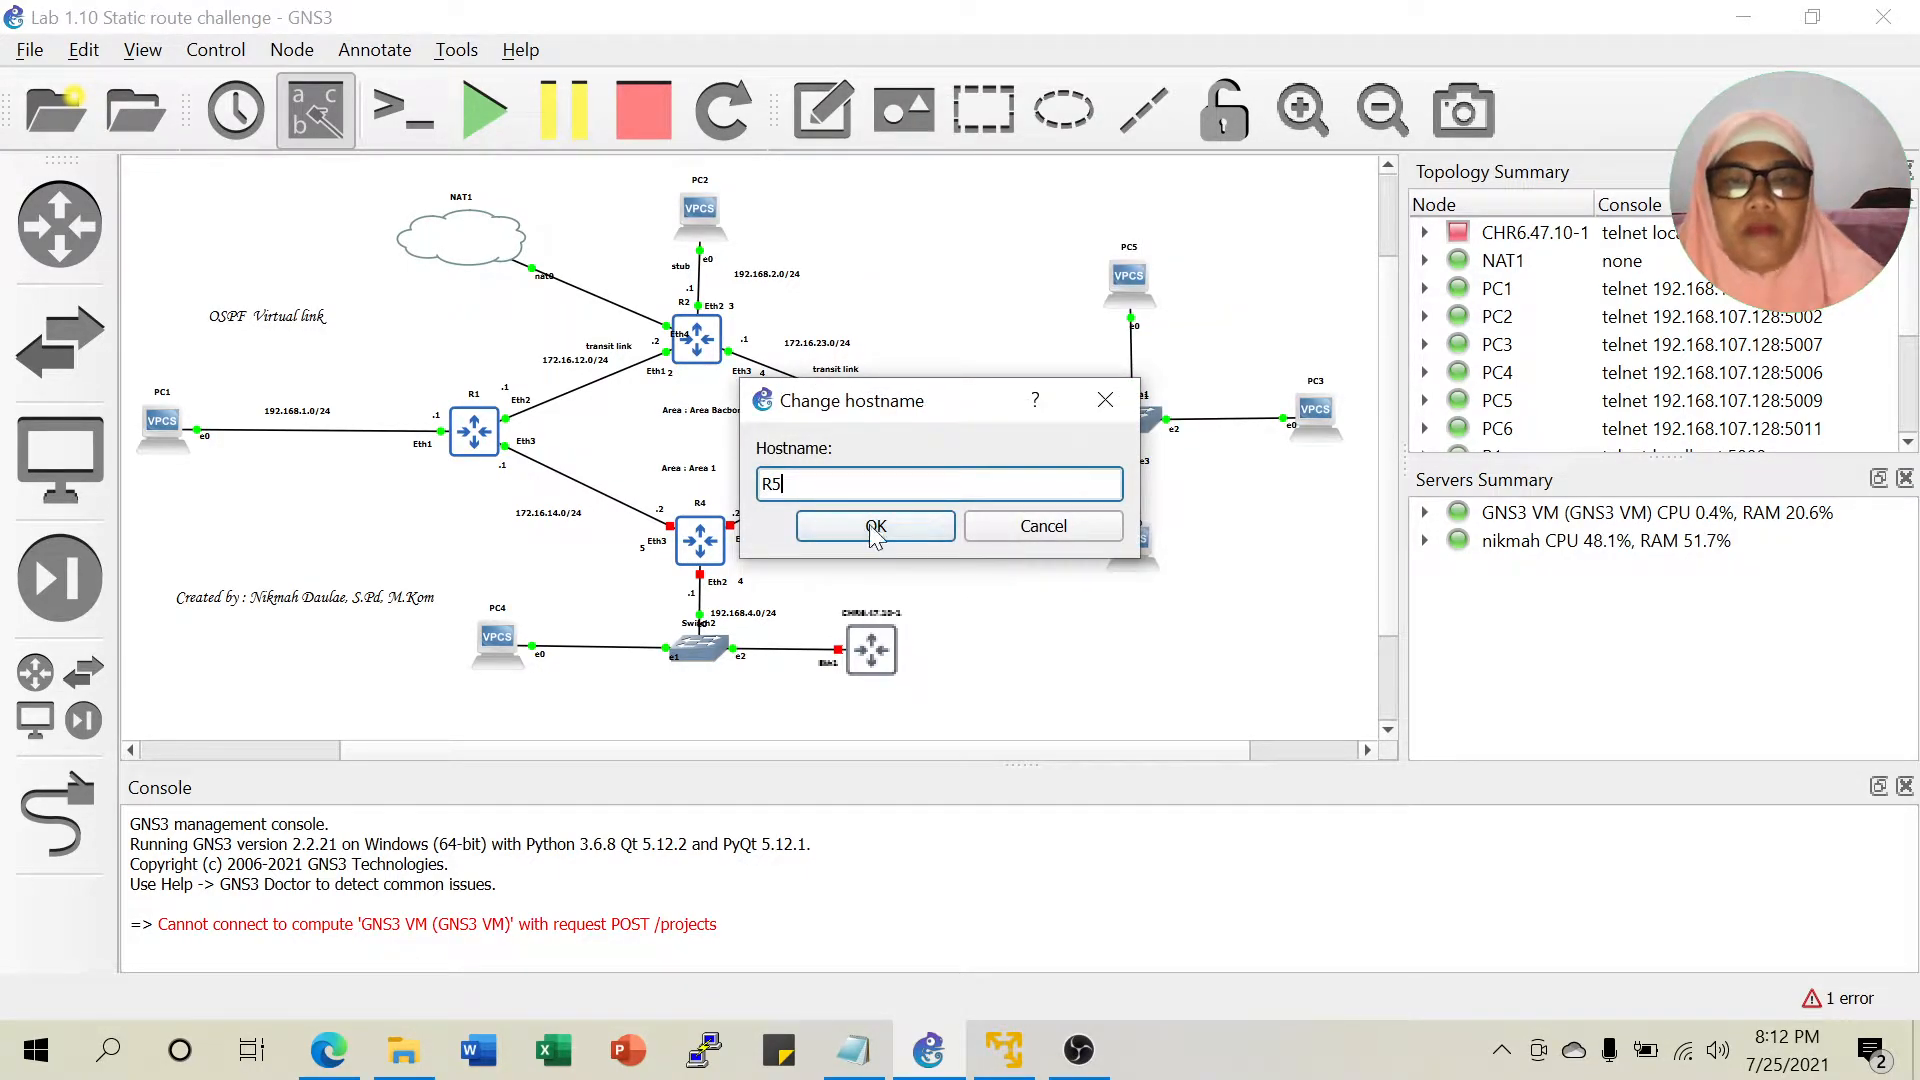
click(876, 527)
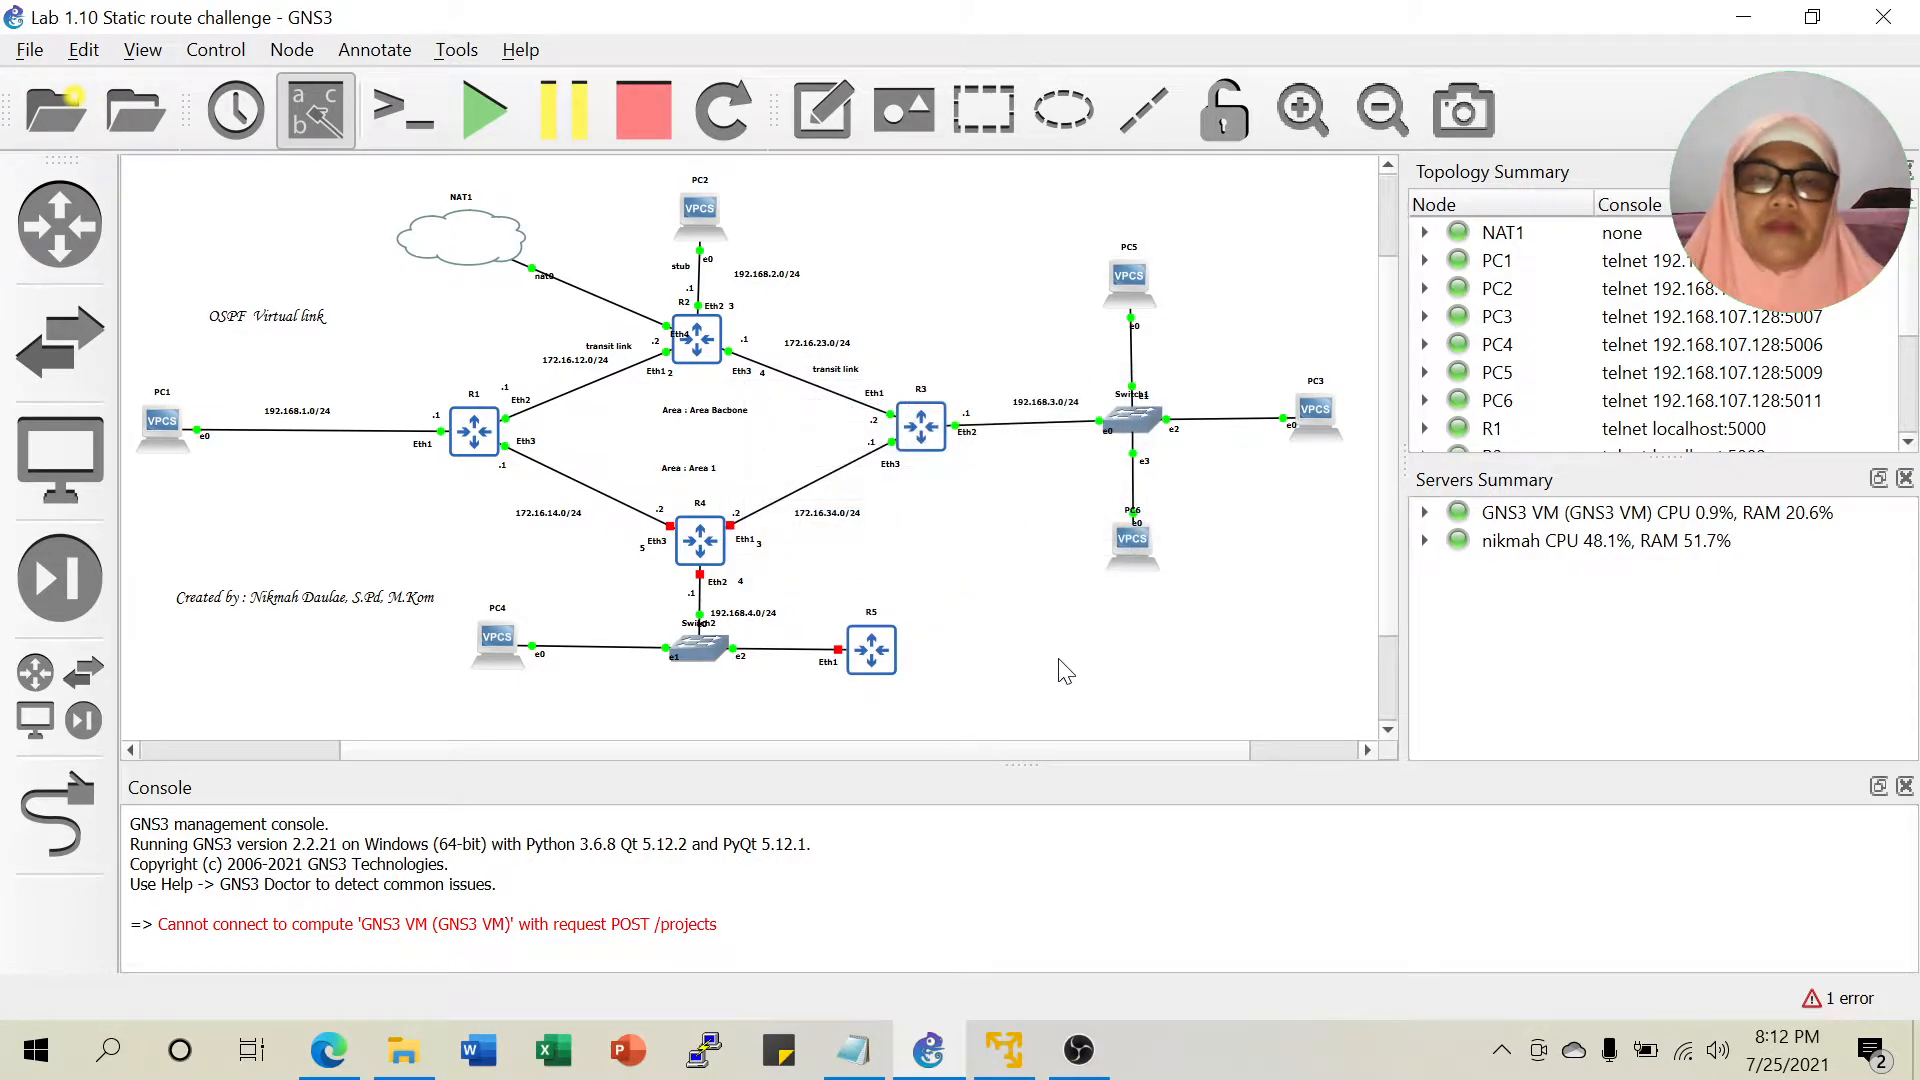
click(328, 1050)
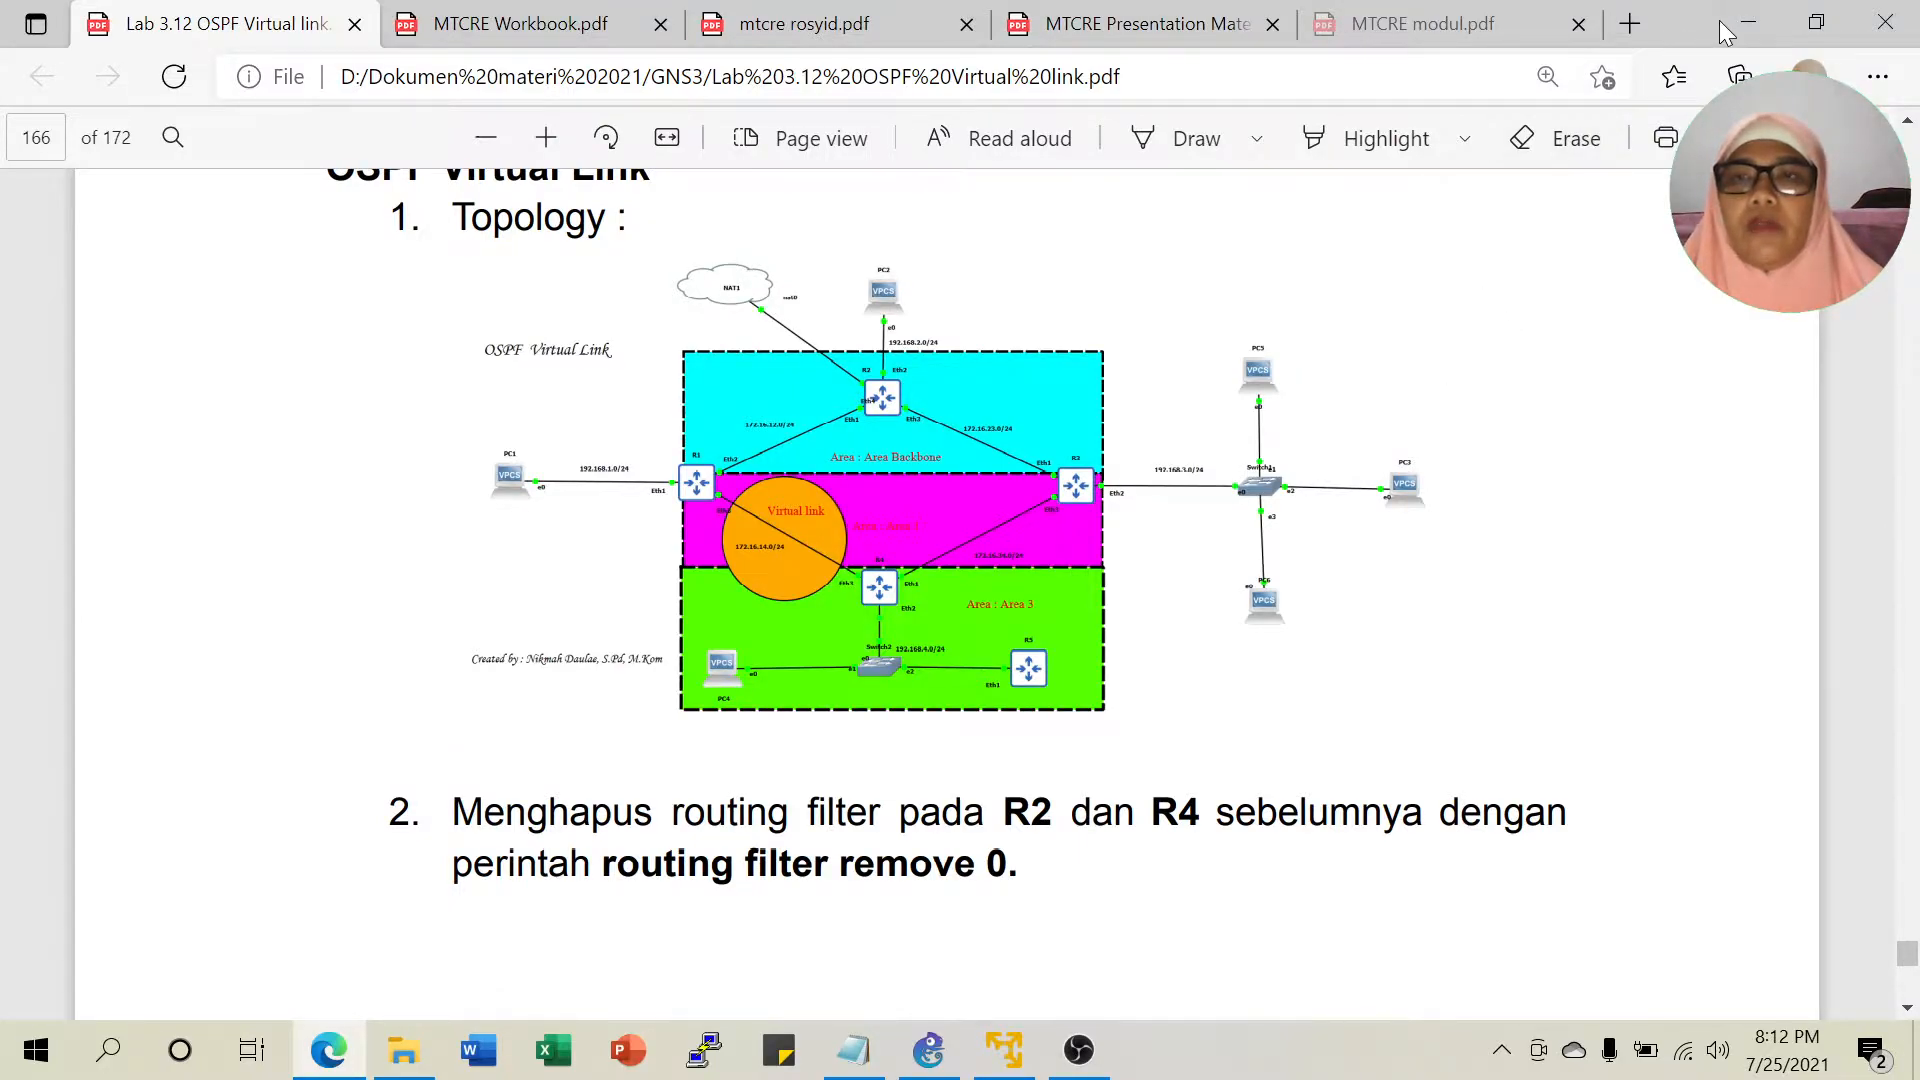
click(928, 1050)
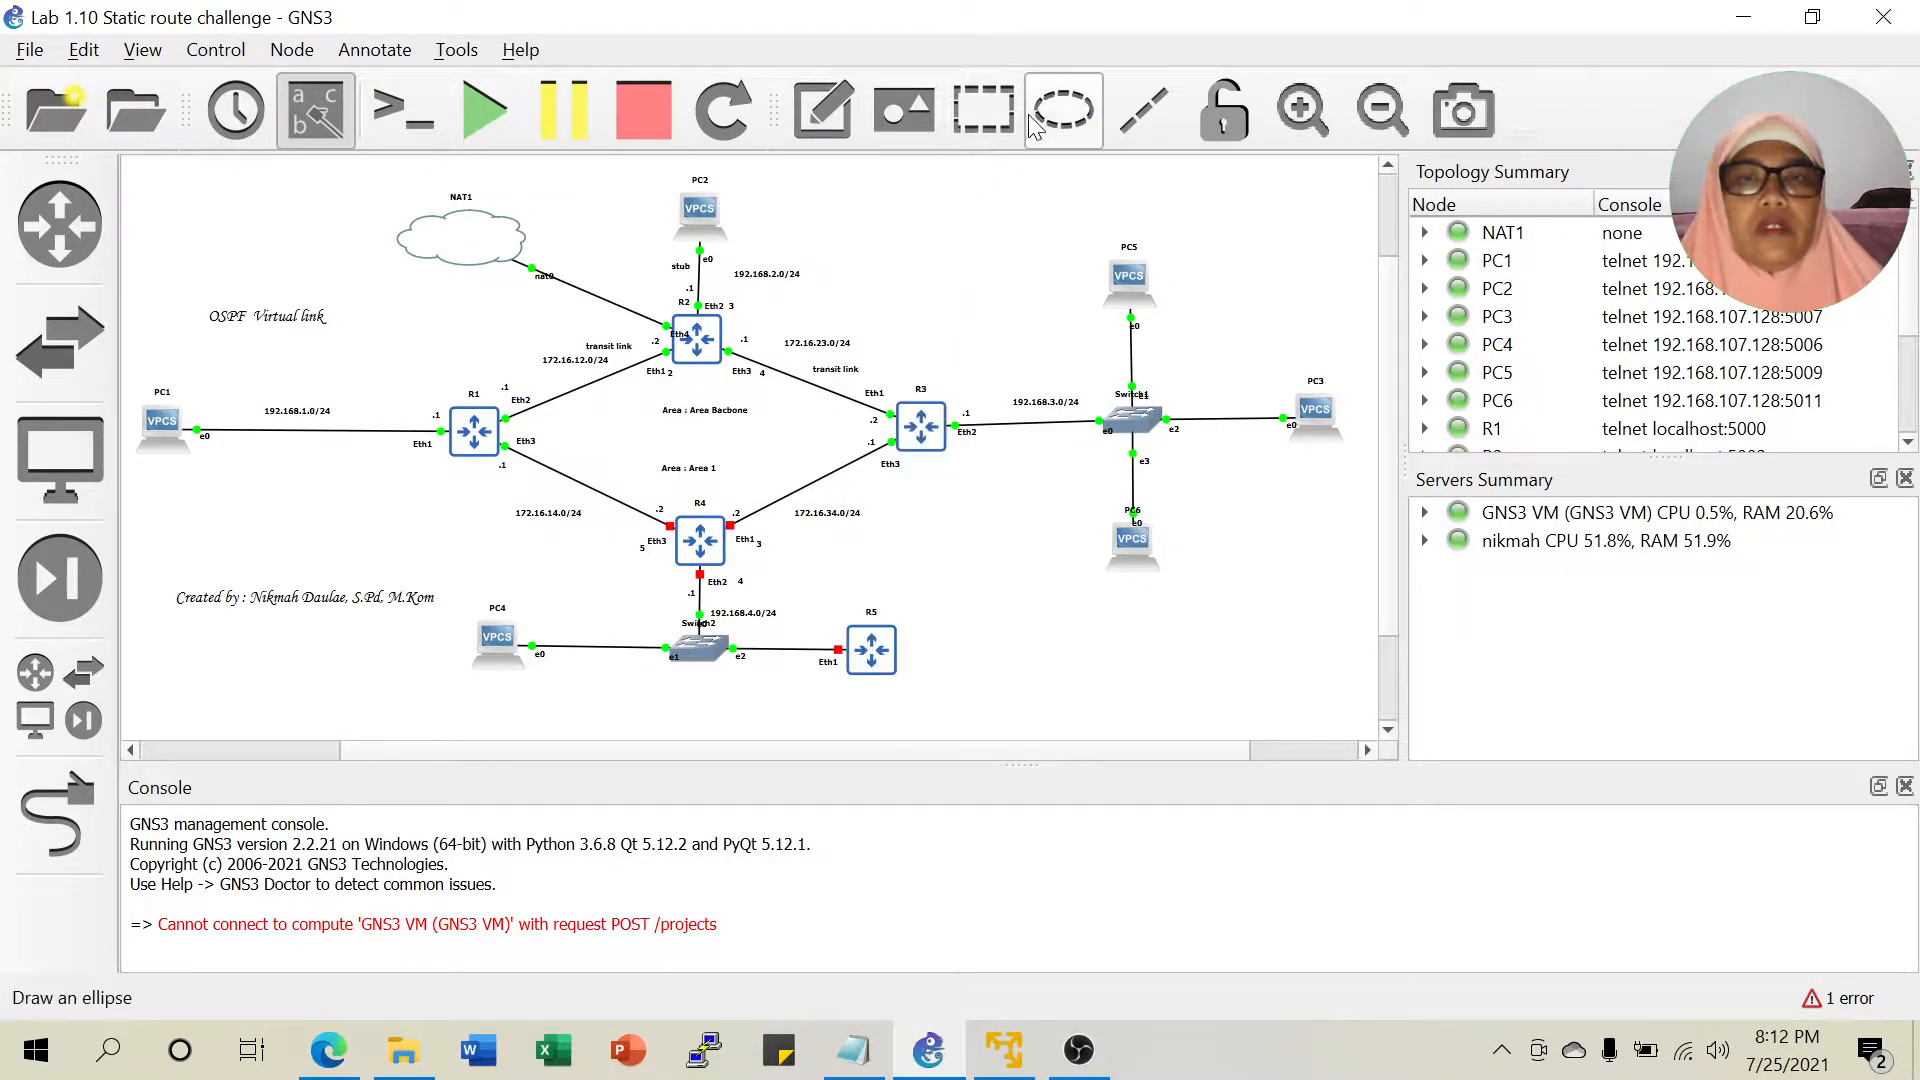
Draw a rectangle enclosing R1 and R2 for the Area Backbone.
click(995, 124)
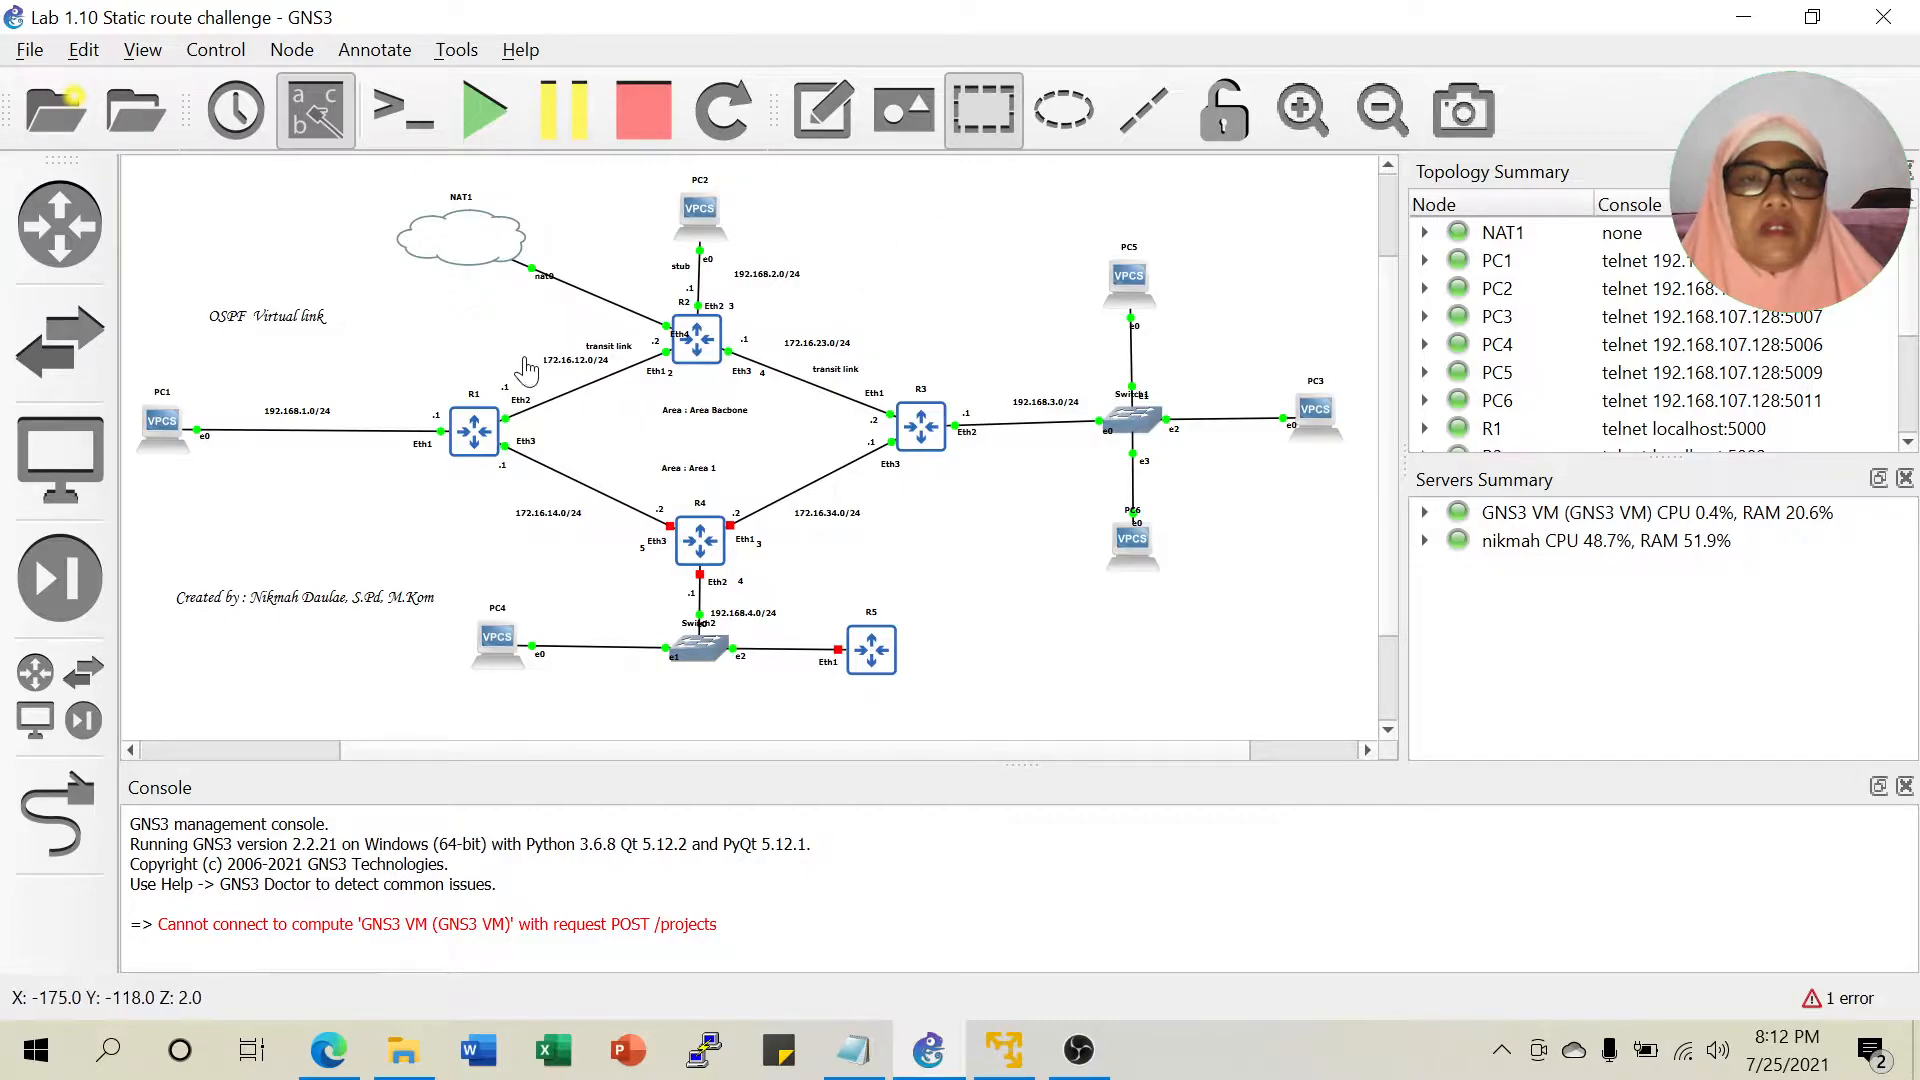
click(486, 350)
mouse_move(530, 357)
mouse_down()
mouse_move(502, 362)
mouse_move(533, 378)
mouse_up()
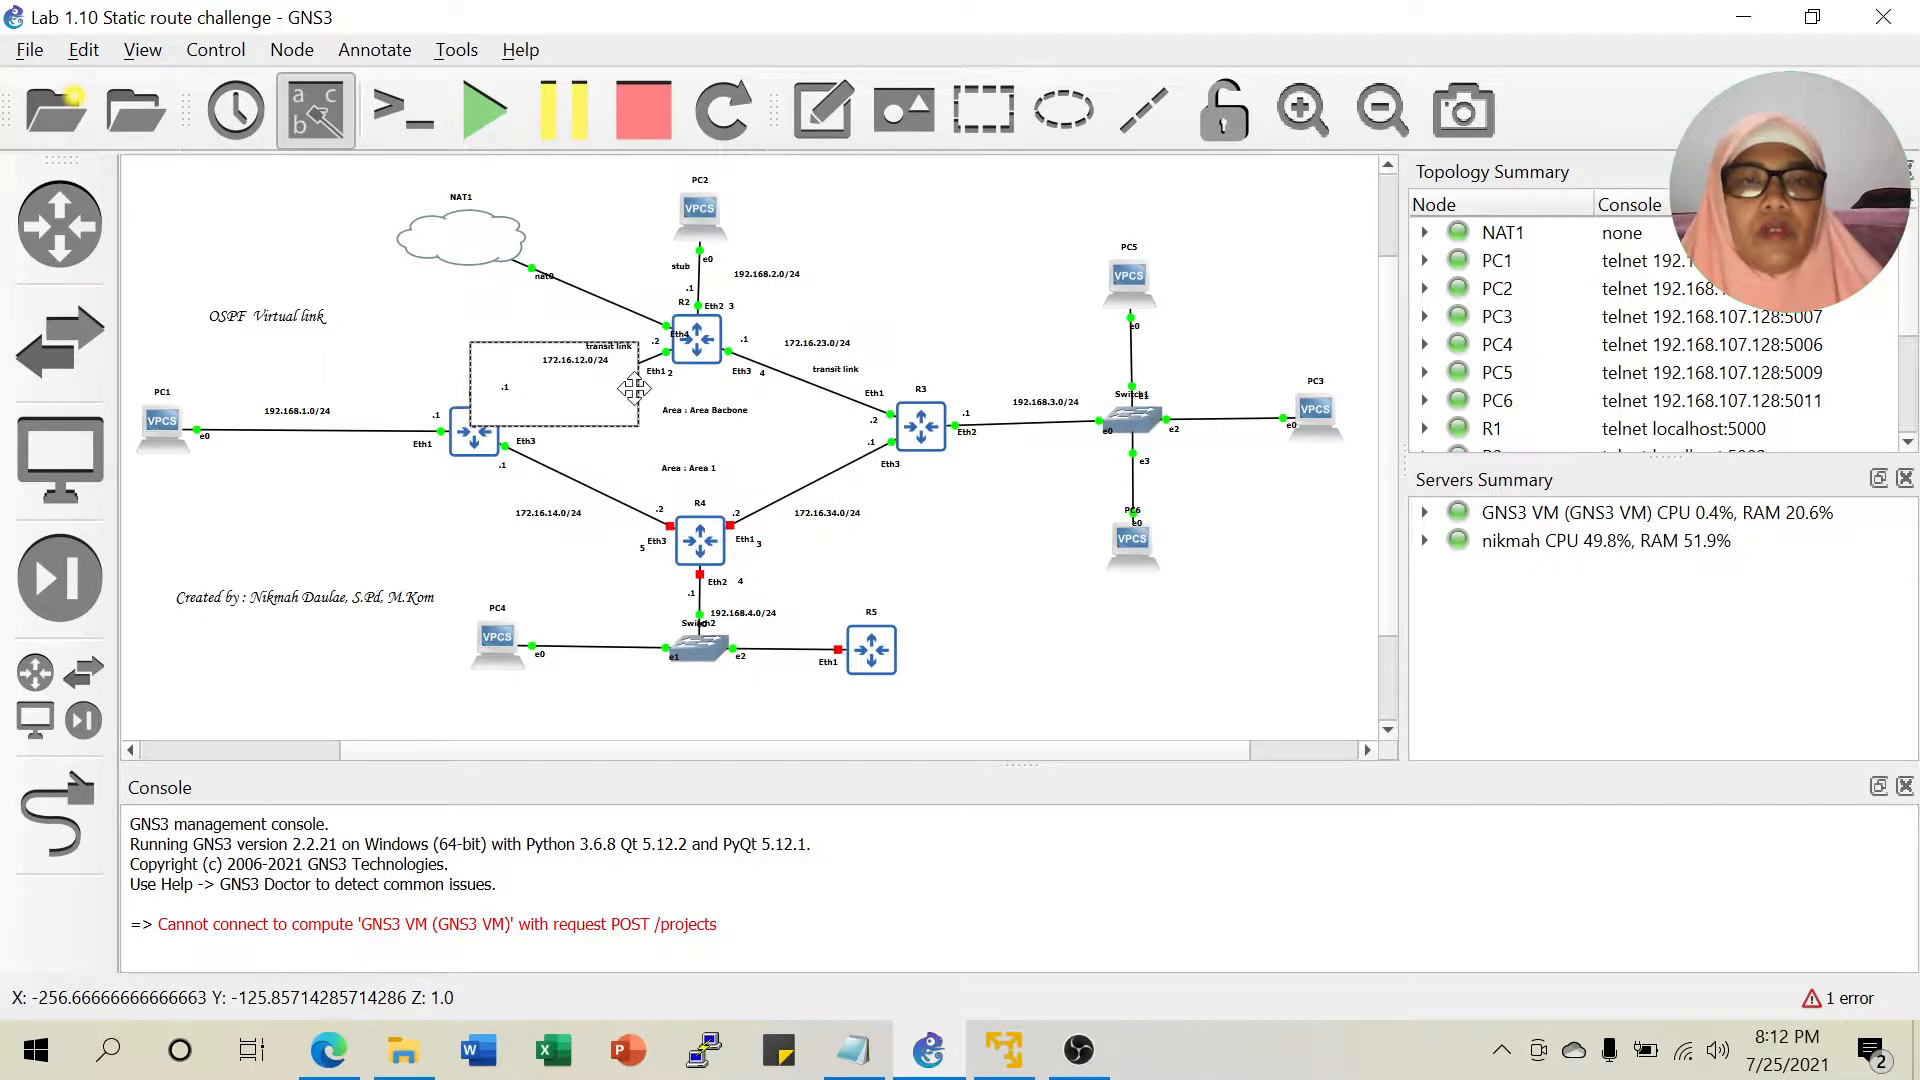
drag(639, 392, 944, 418)
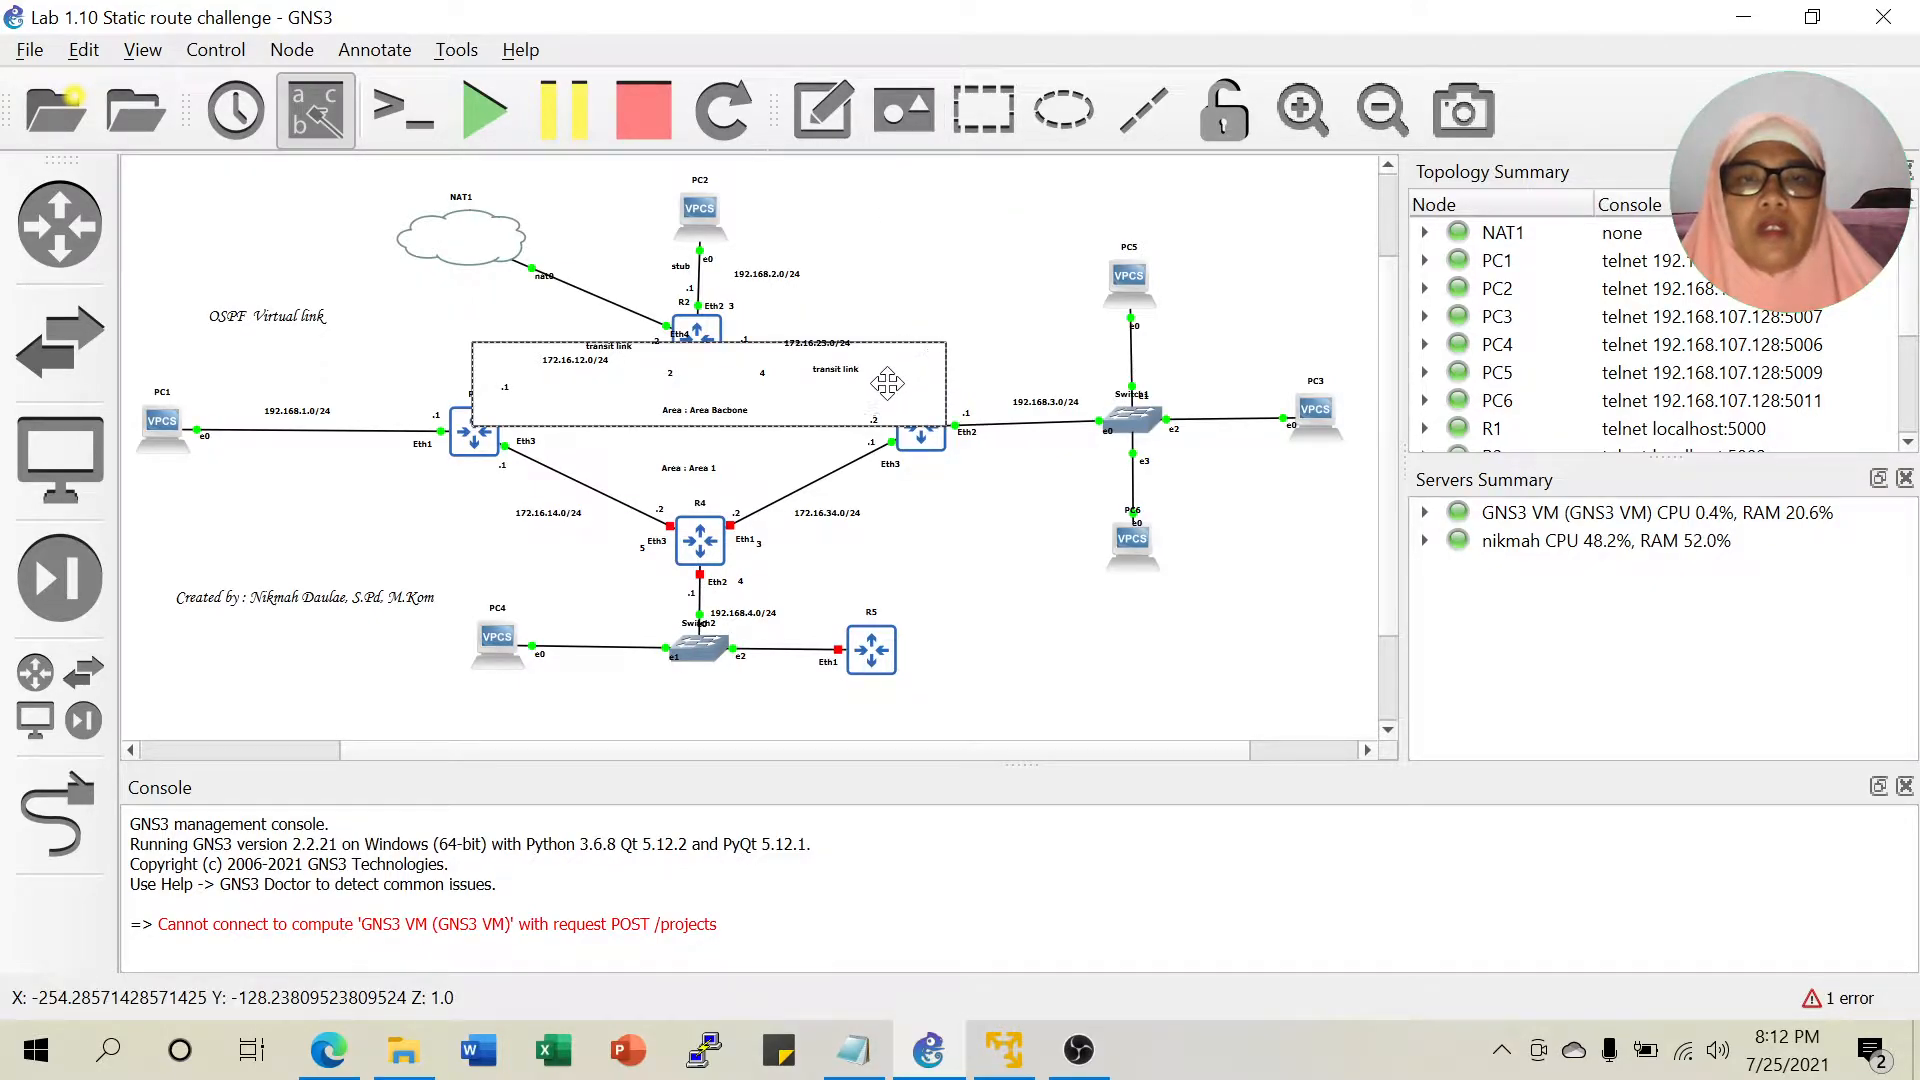
drag(766, 340, 775, 297)
Fill the rectangle with lavender (#aaaaff).
right_click(916, 320)
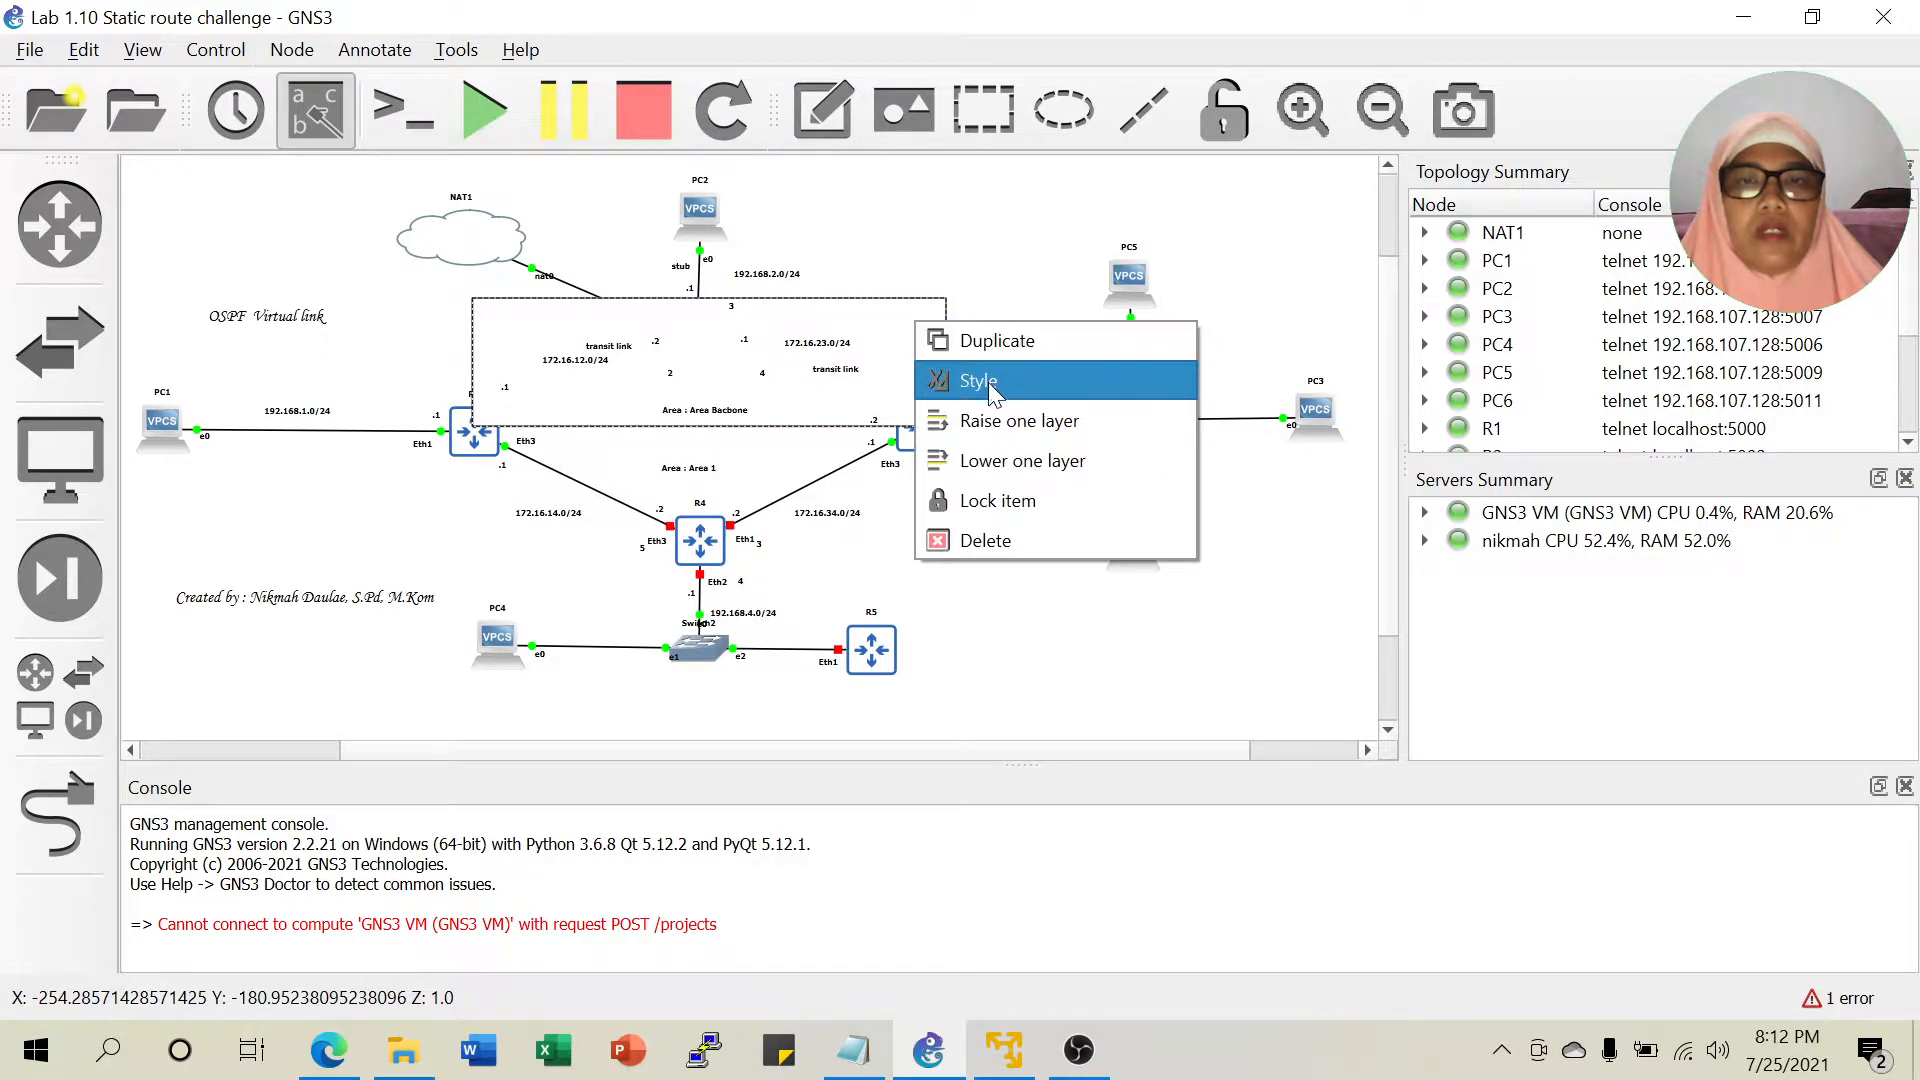
click(988, 384)
click(906, 316)
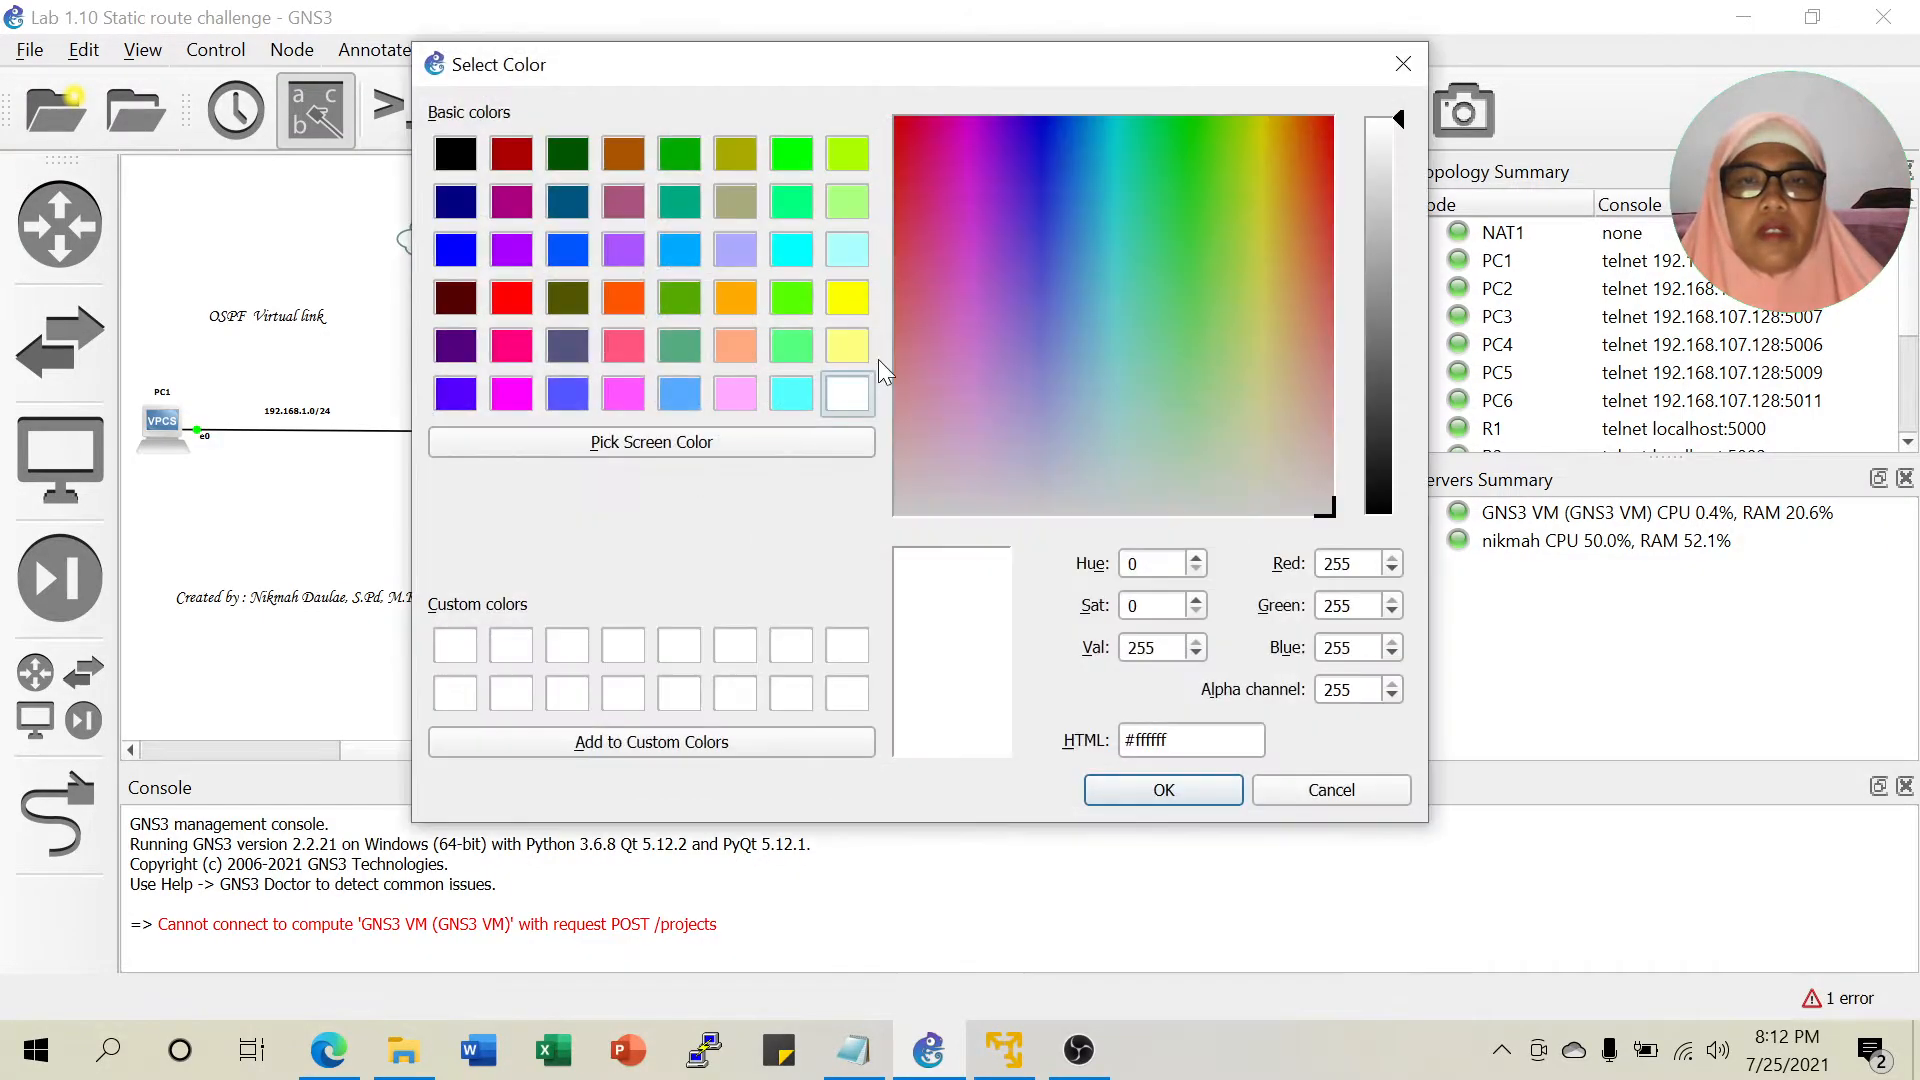
click(746, 250)
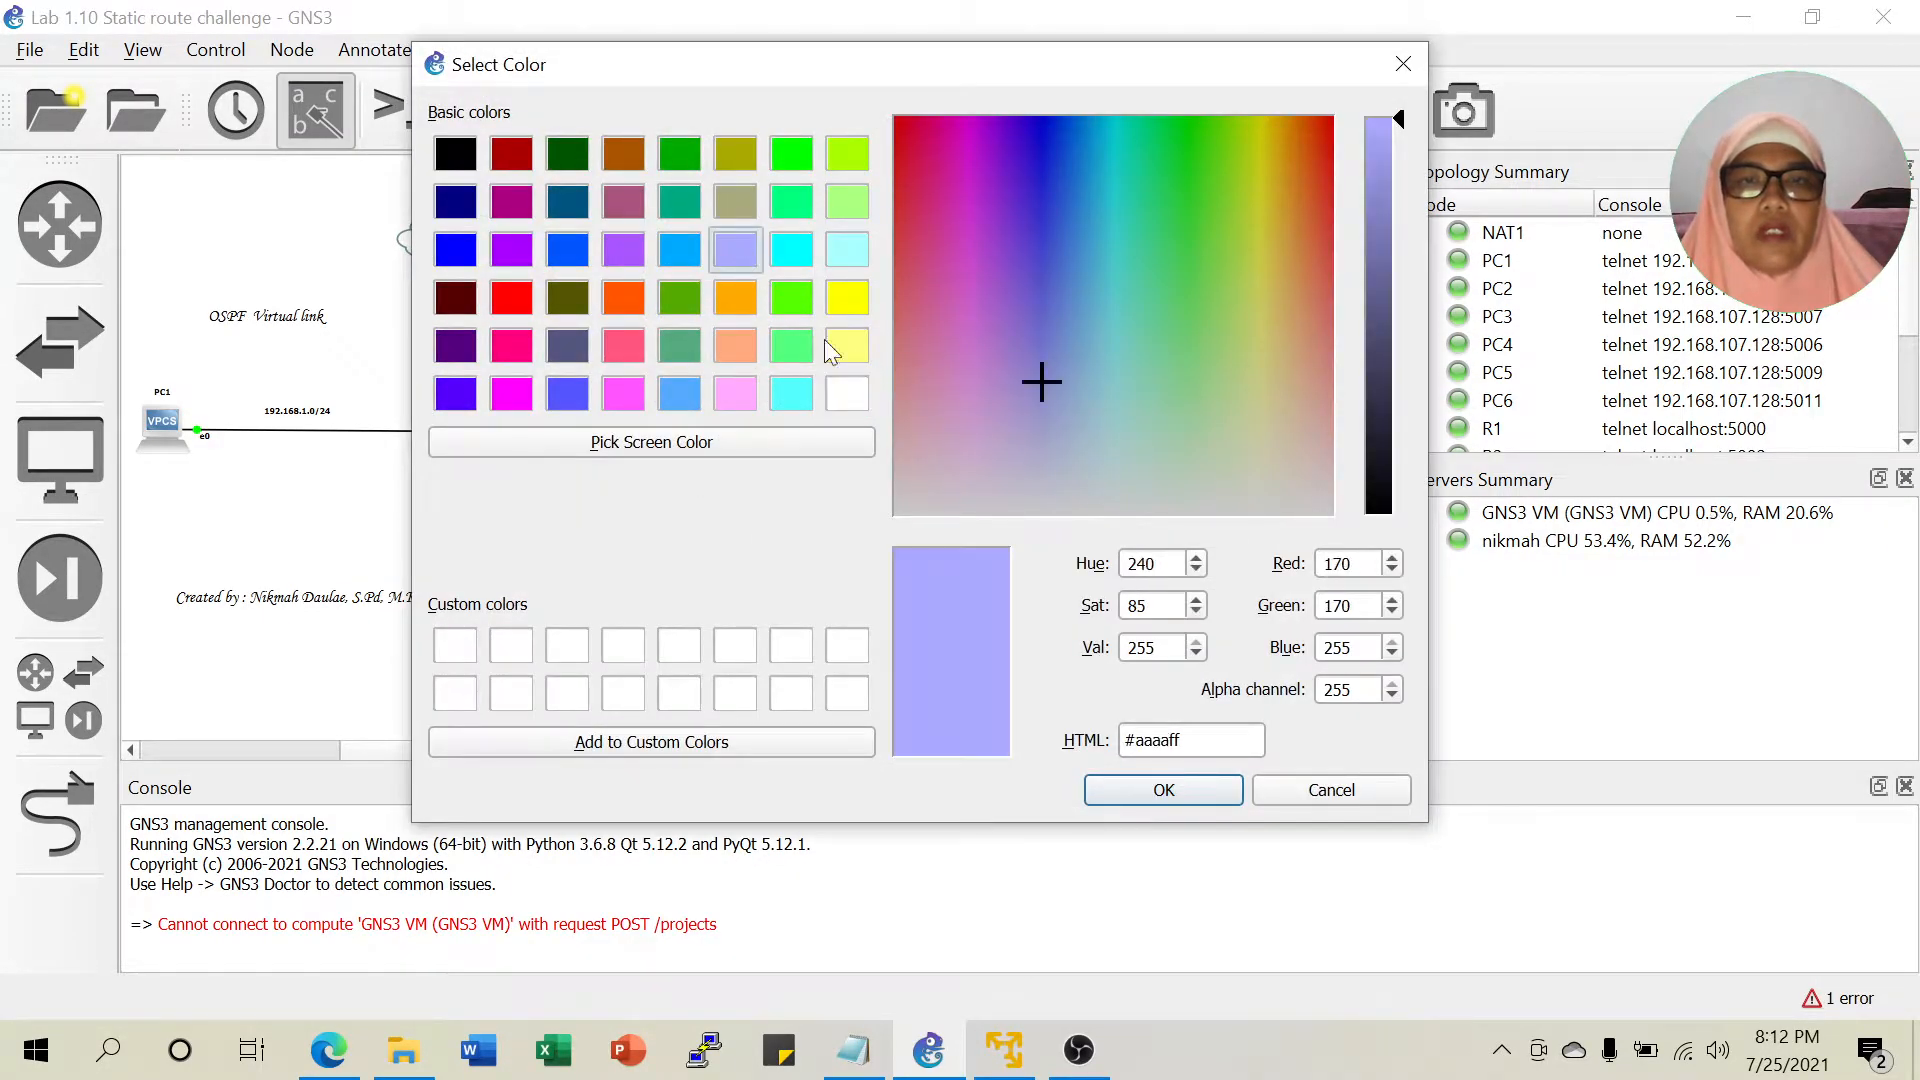
click(1163, 792)
click(838, 552)
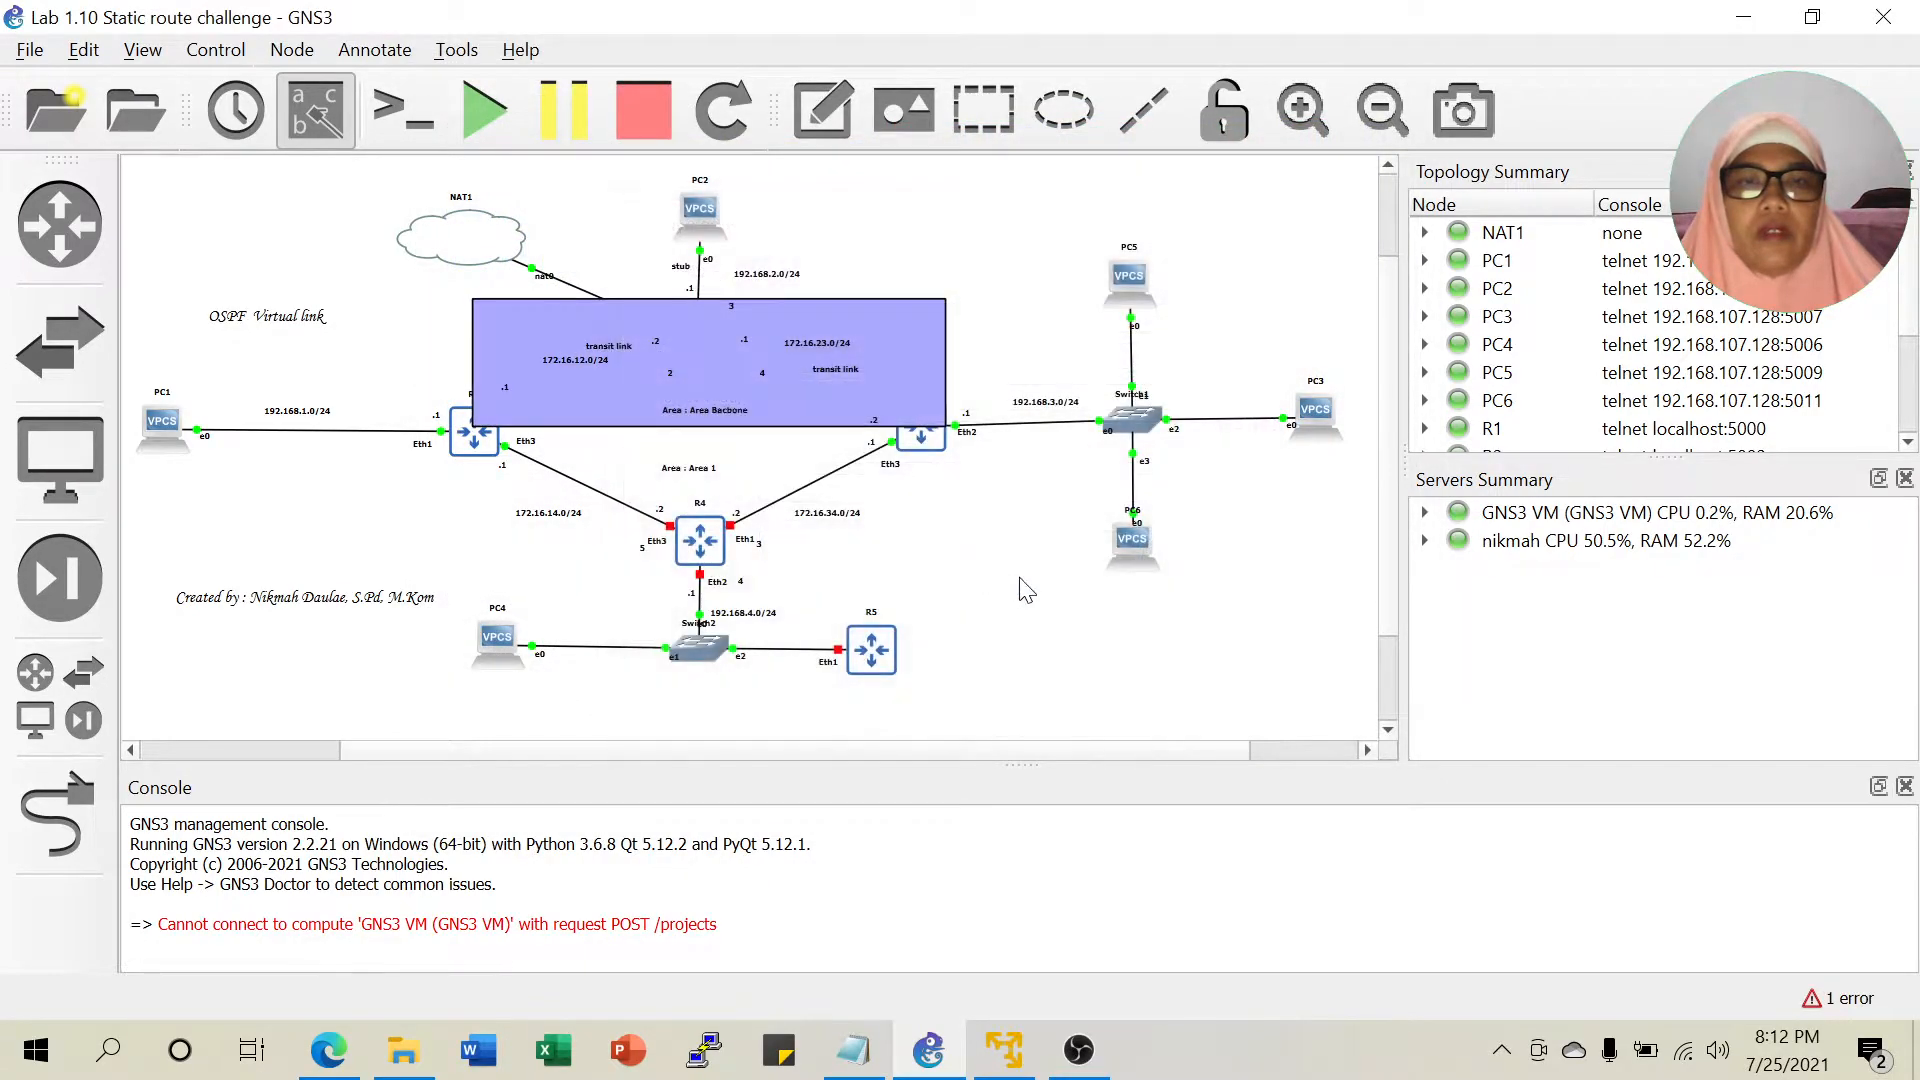
Lower the rectangle one layer so routers R1, R2 and R3 show above it.
right_click(880, 330)
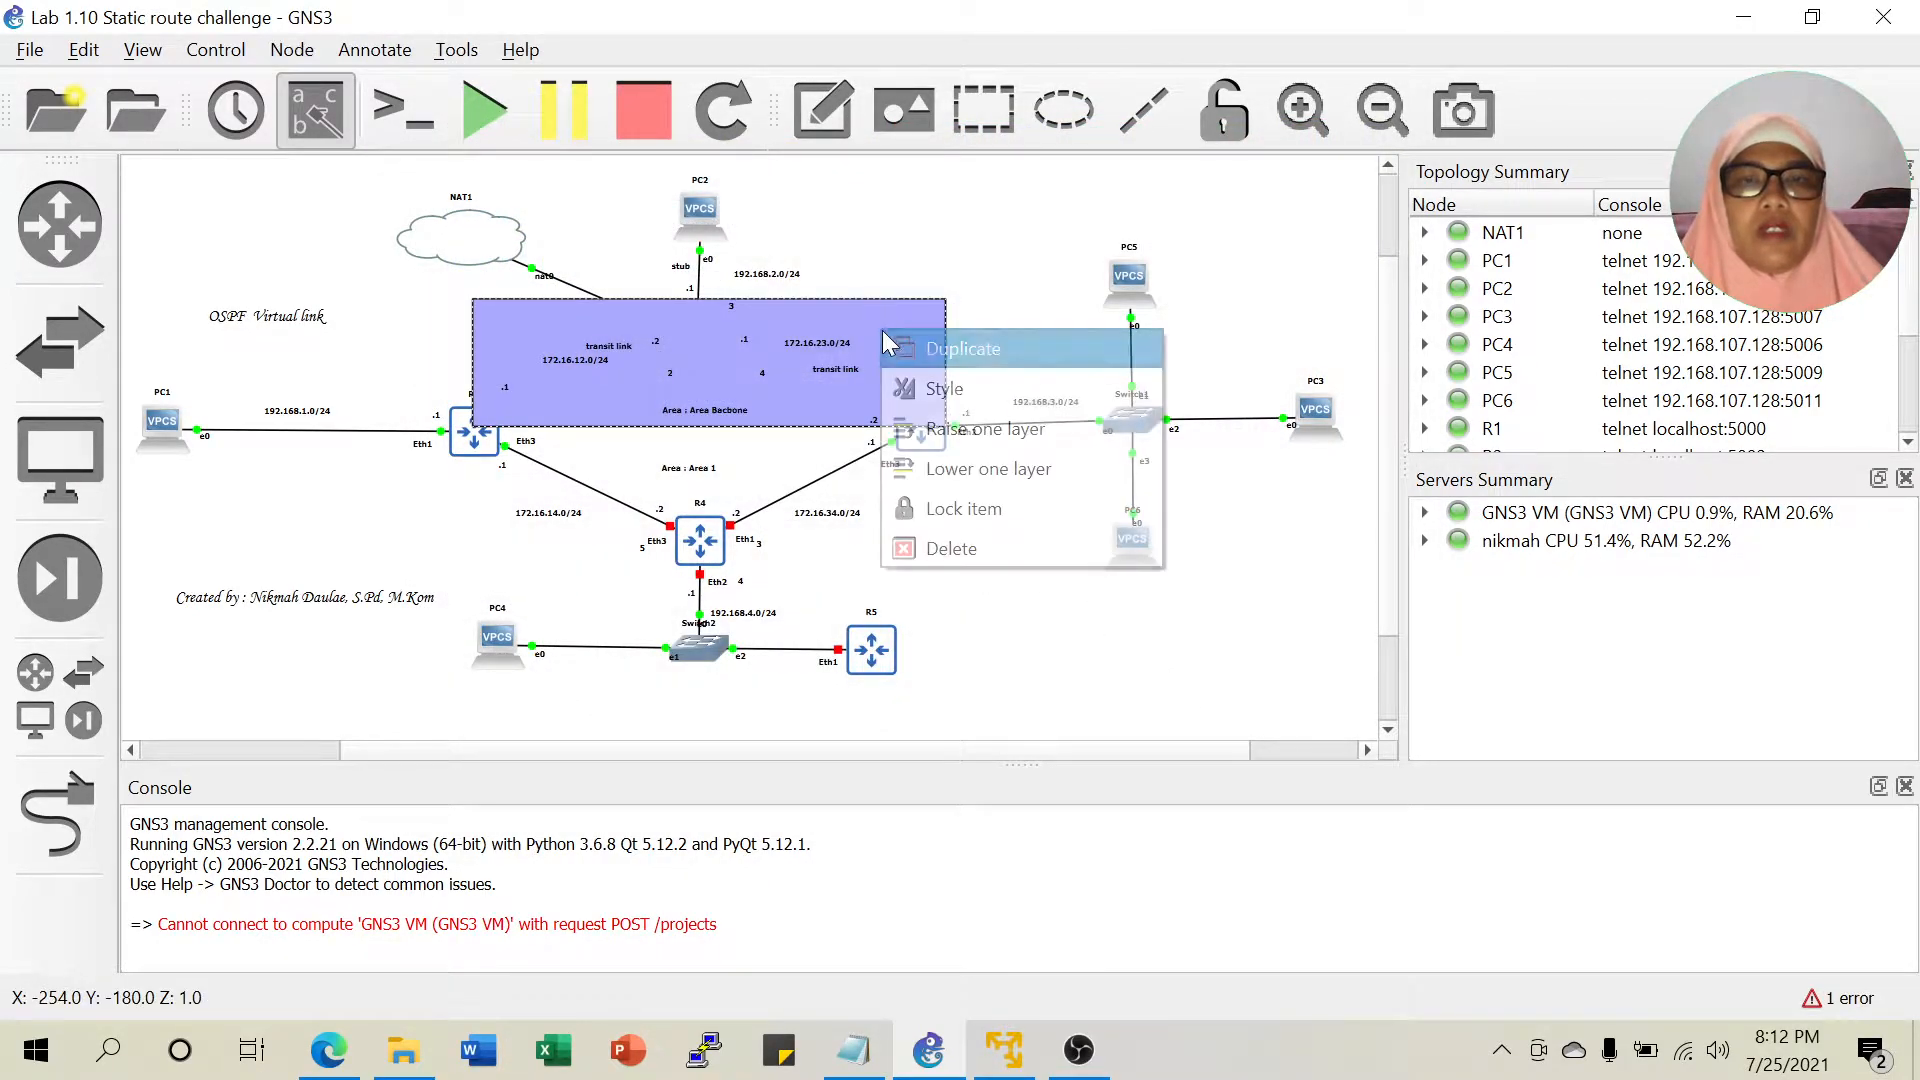
click(980, 468)
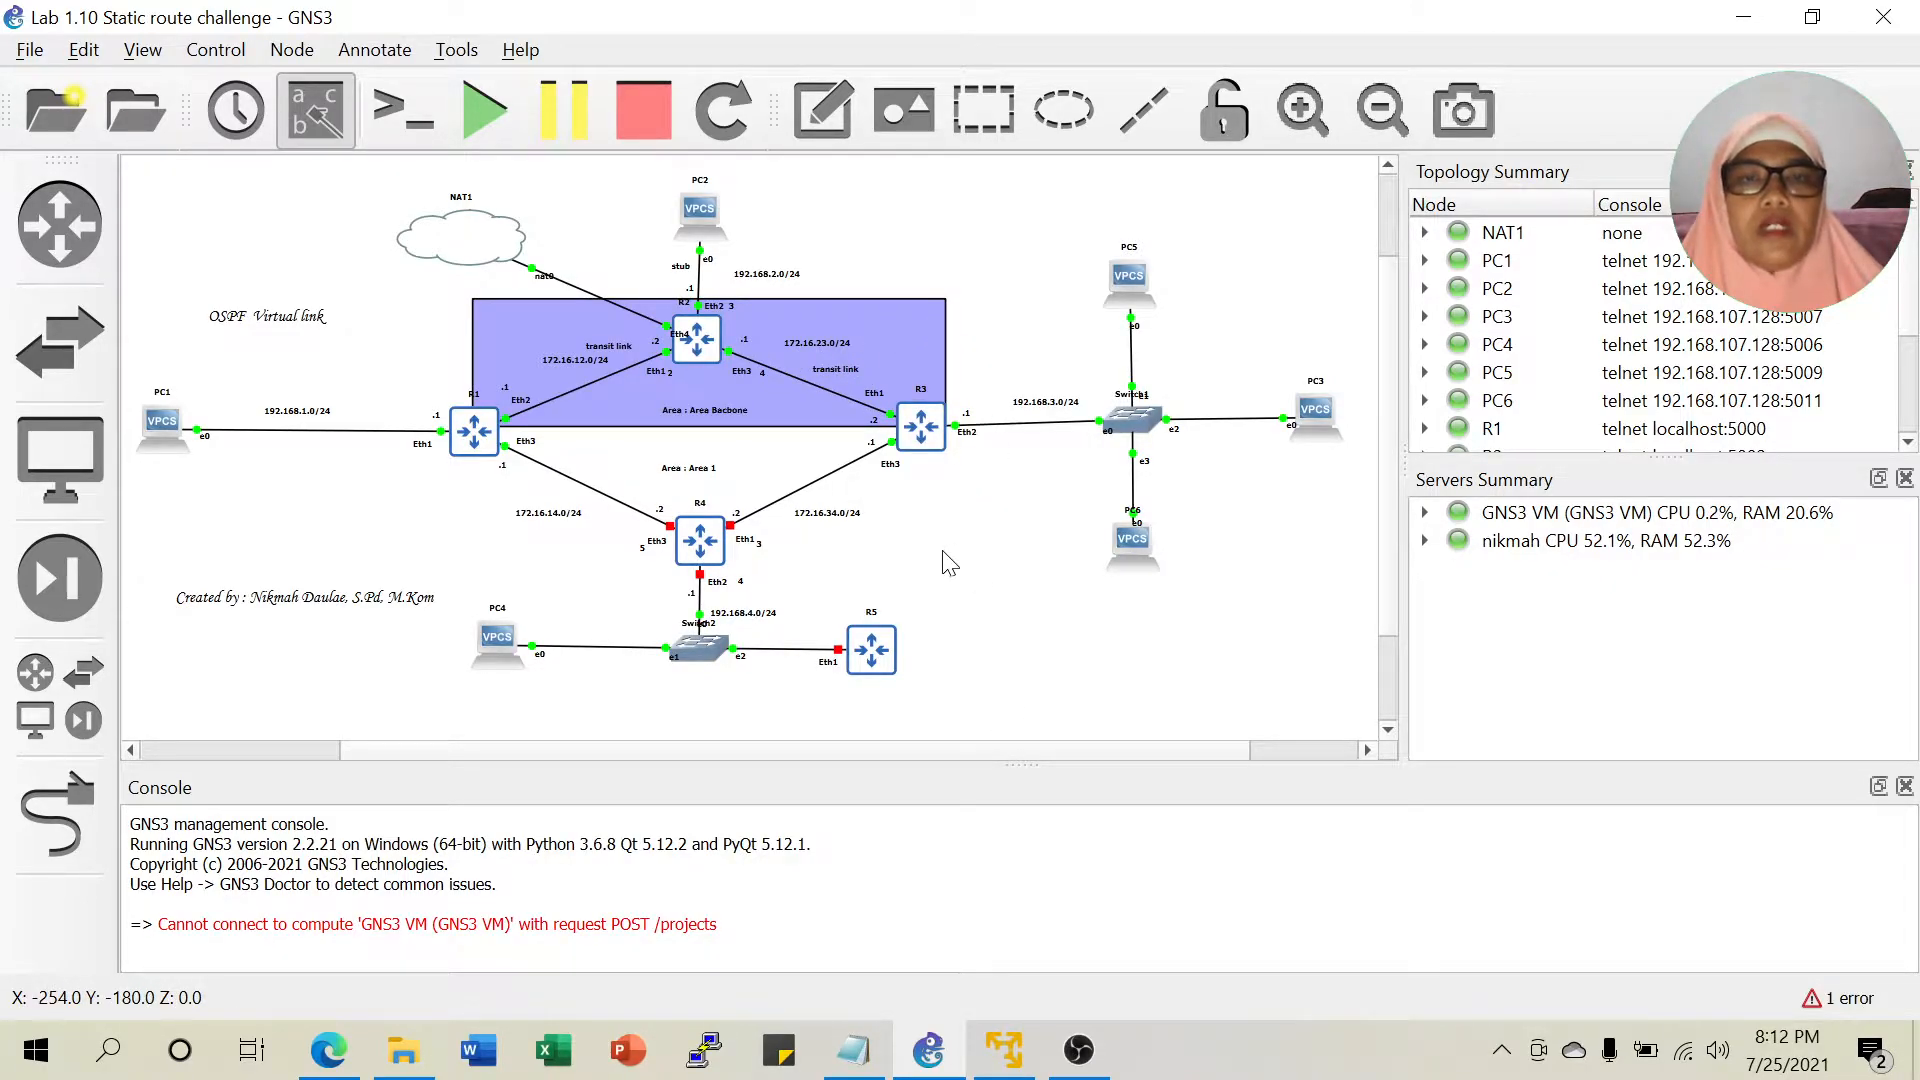
click(904, 325)
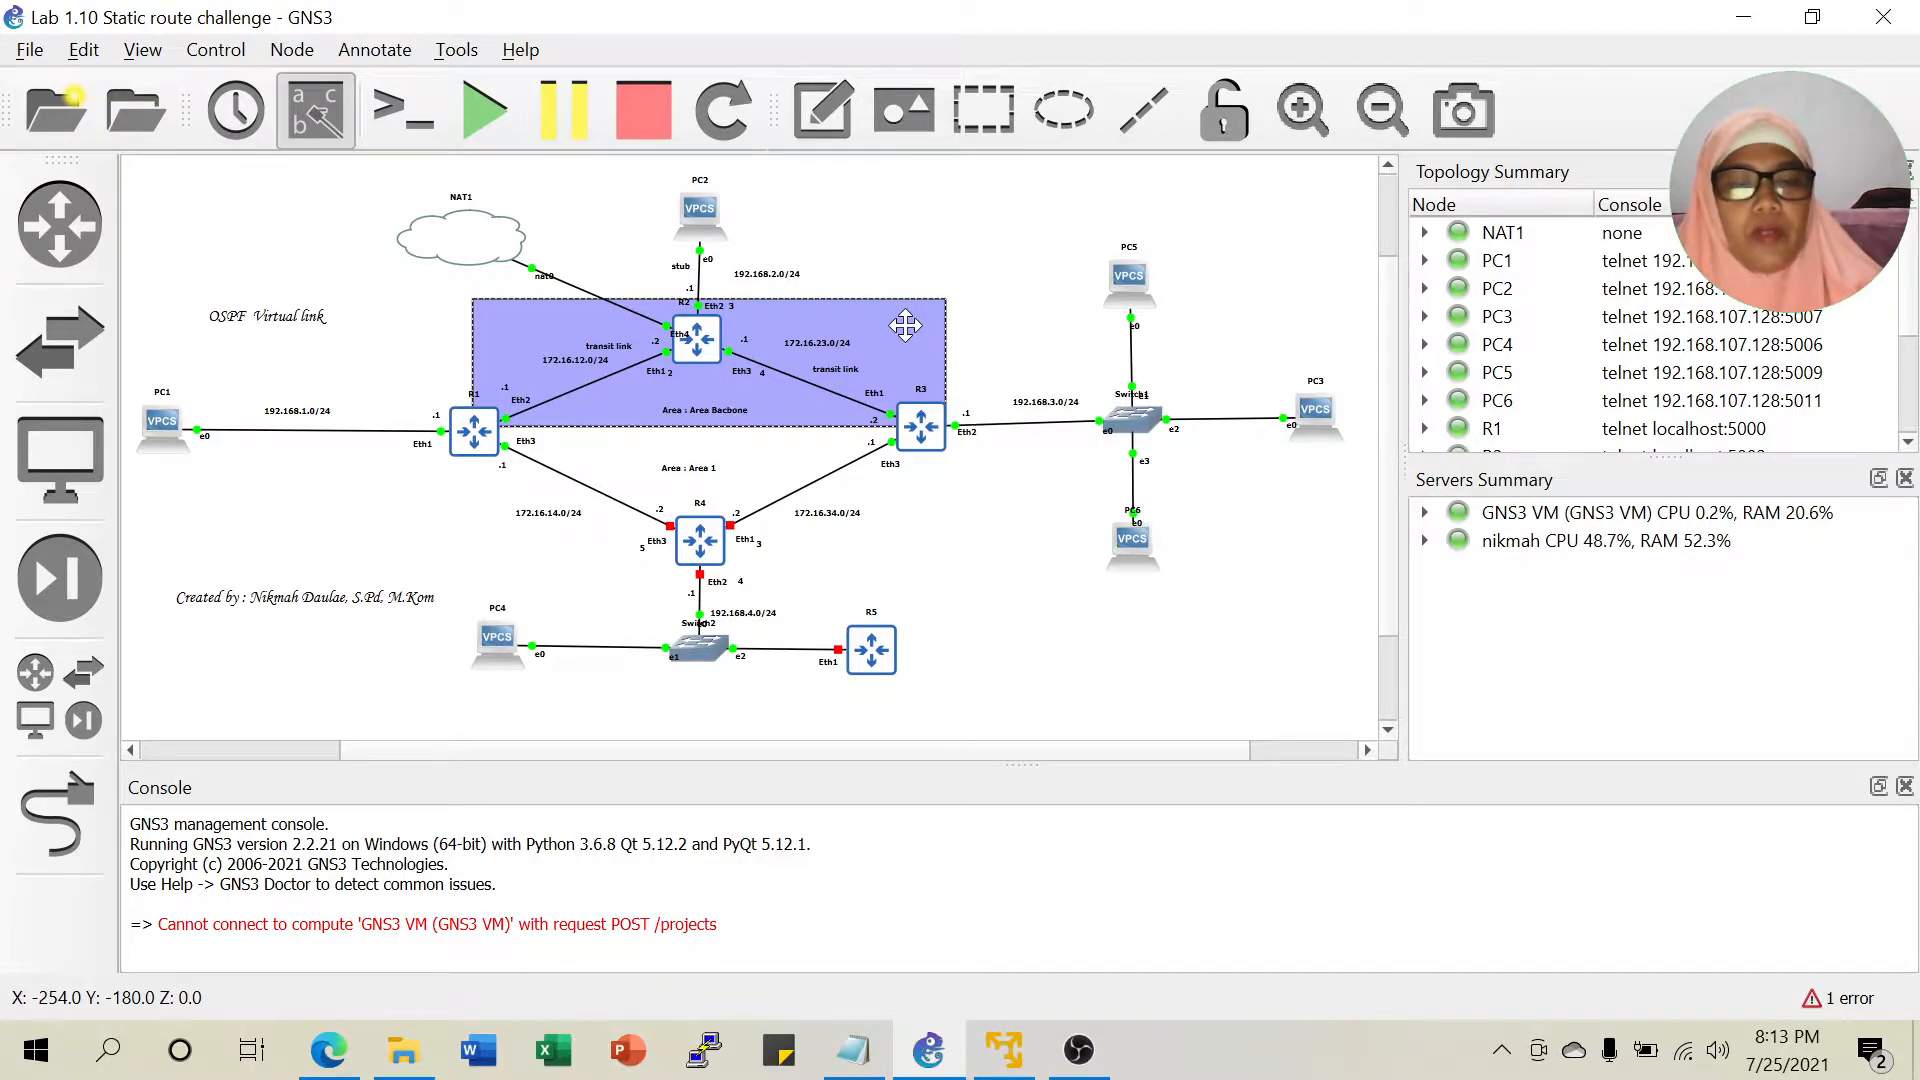
Duplicate the backbone rectangle and move the copy over Area 1 around R4.
right_click(904, 325)
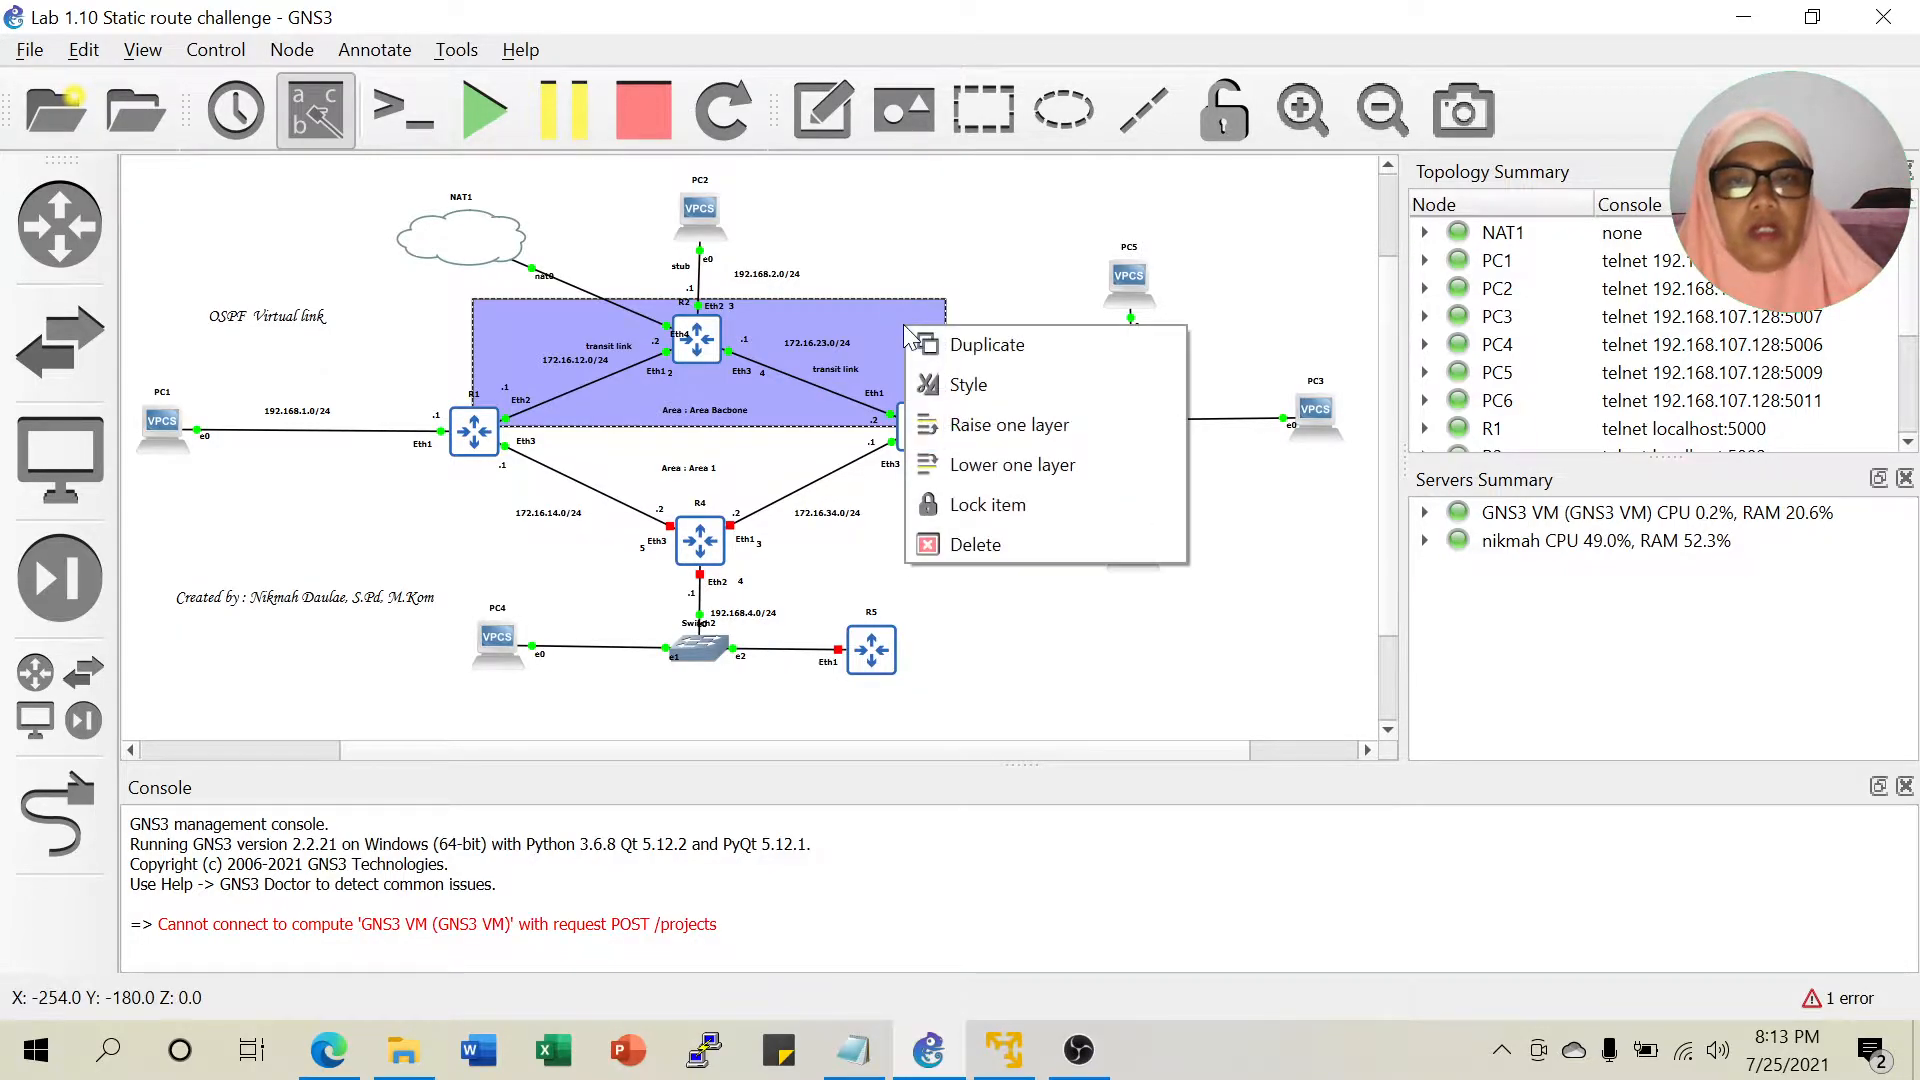
click(956, 350)
drag(917, 349, 890, 460)
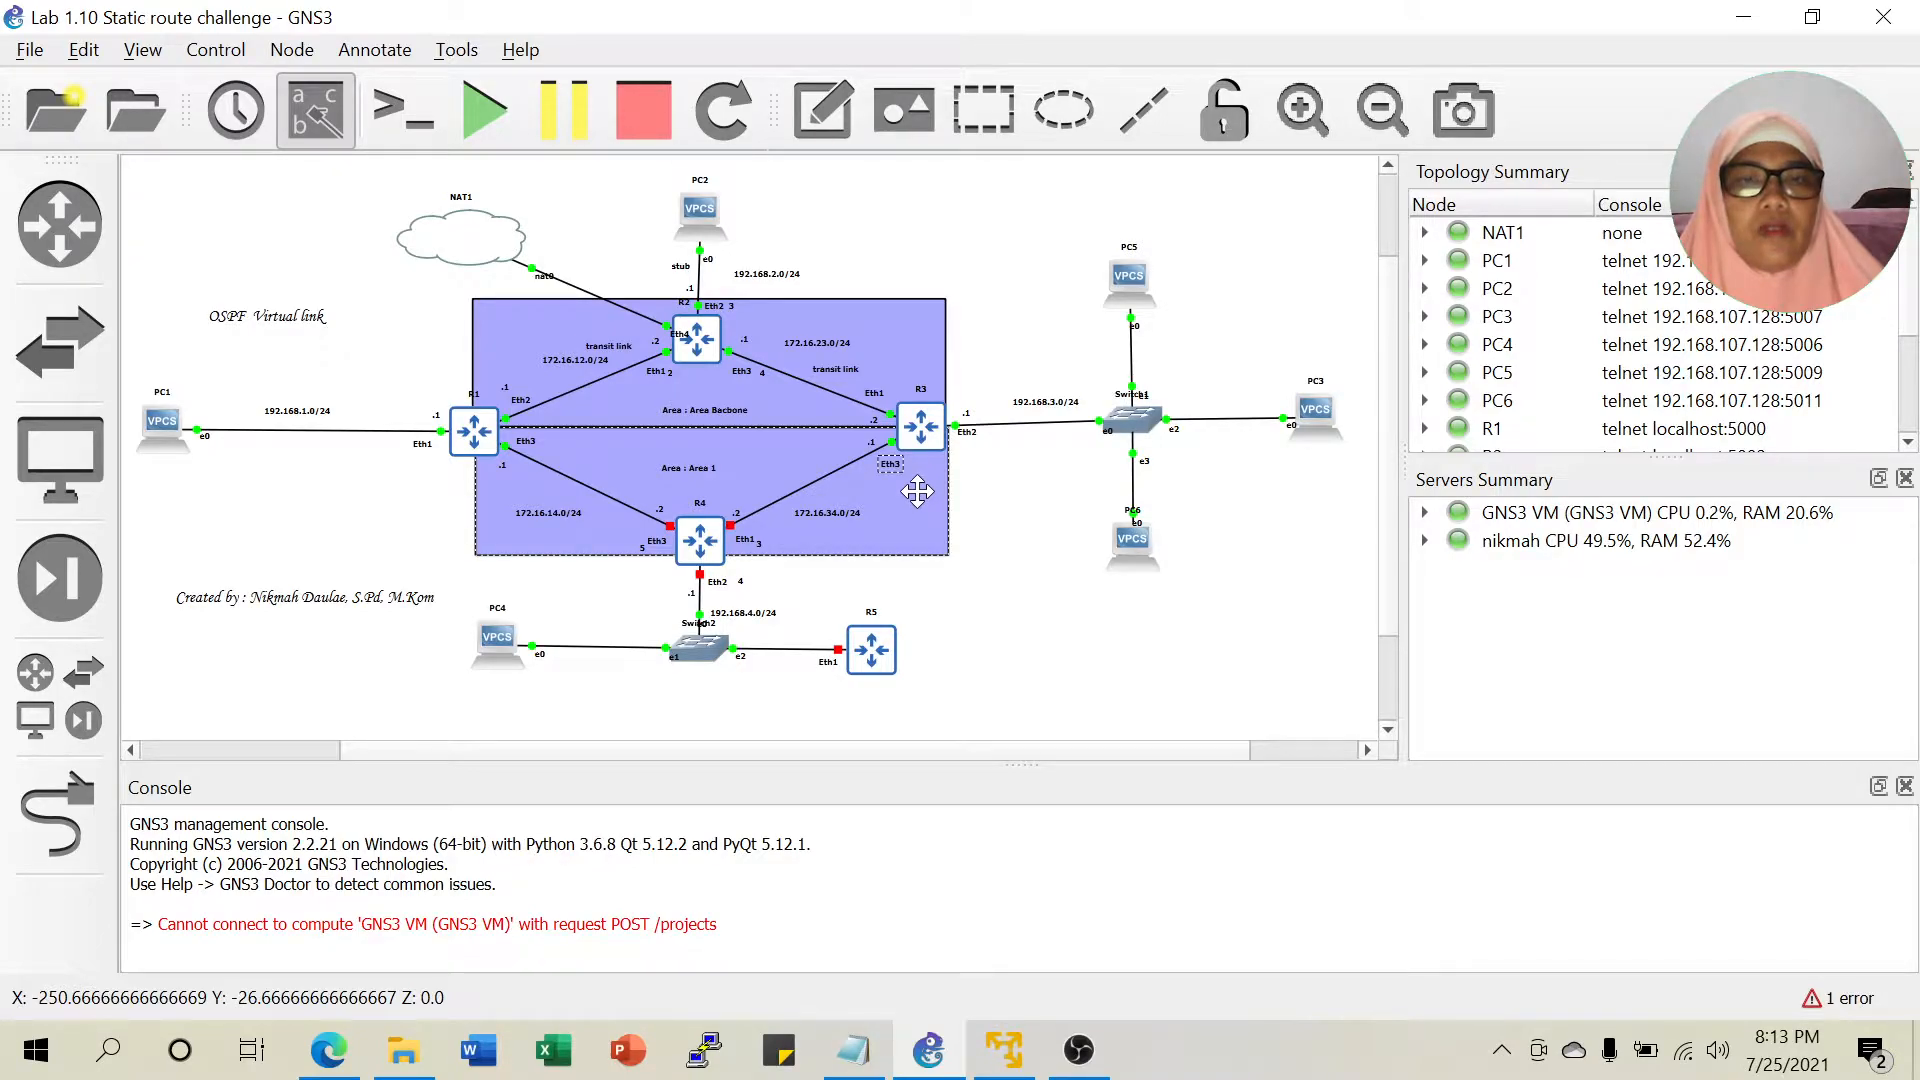
Fill the Area 1 rectangle with cyan (#00ffff).
right_click(916, 490)
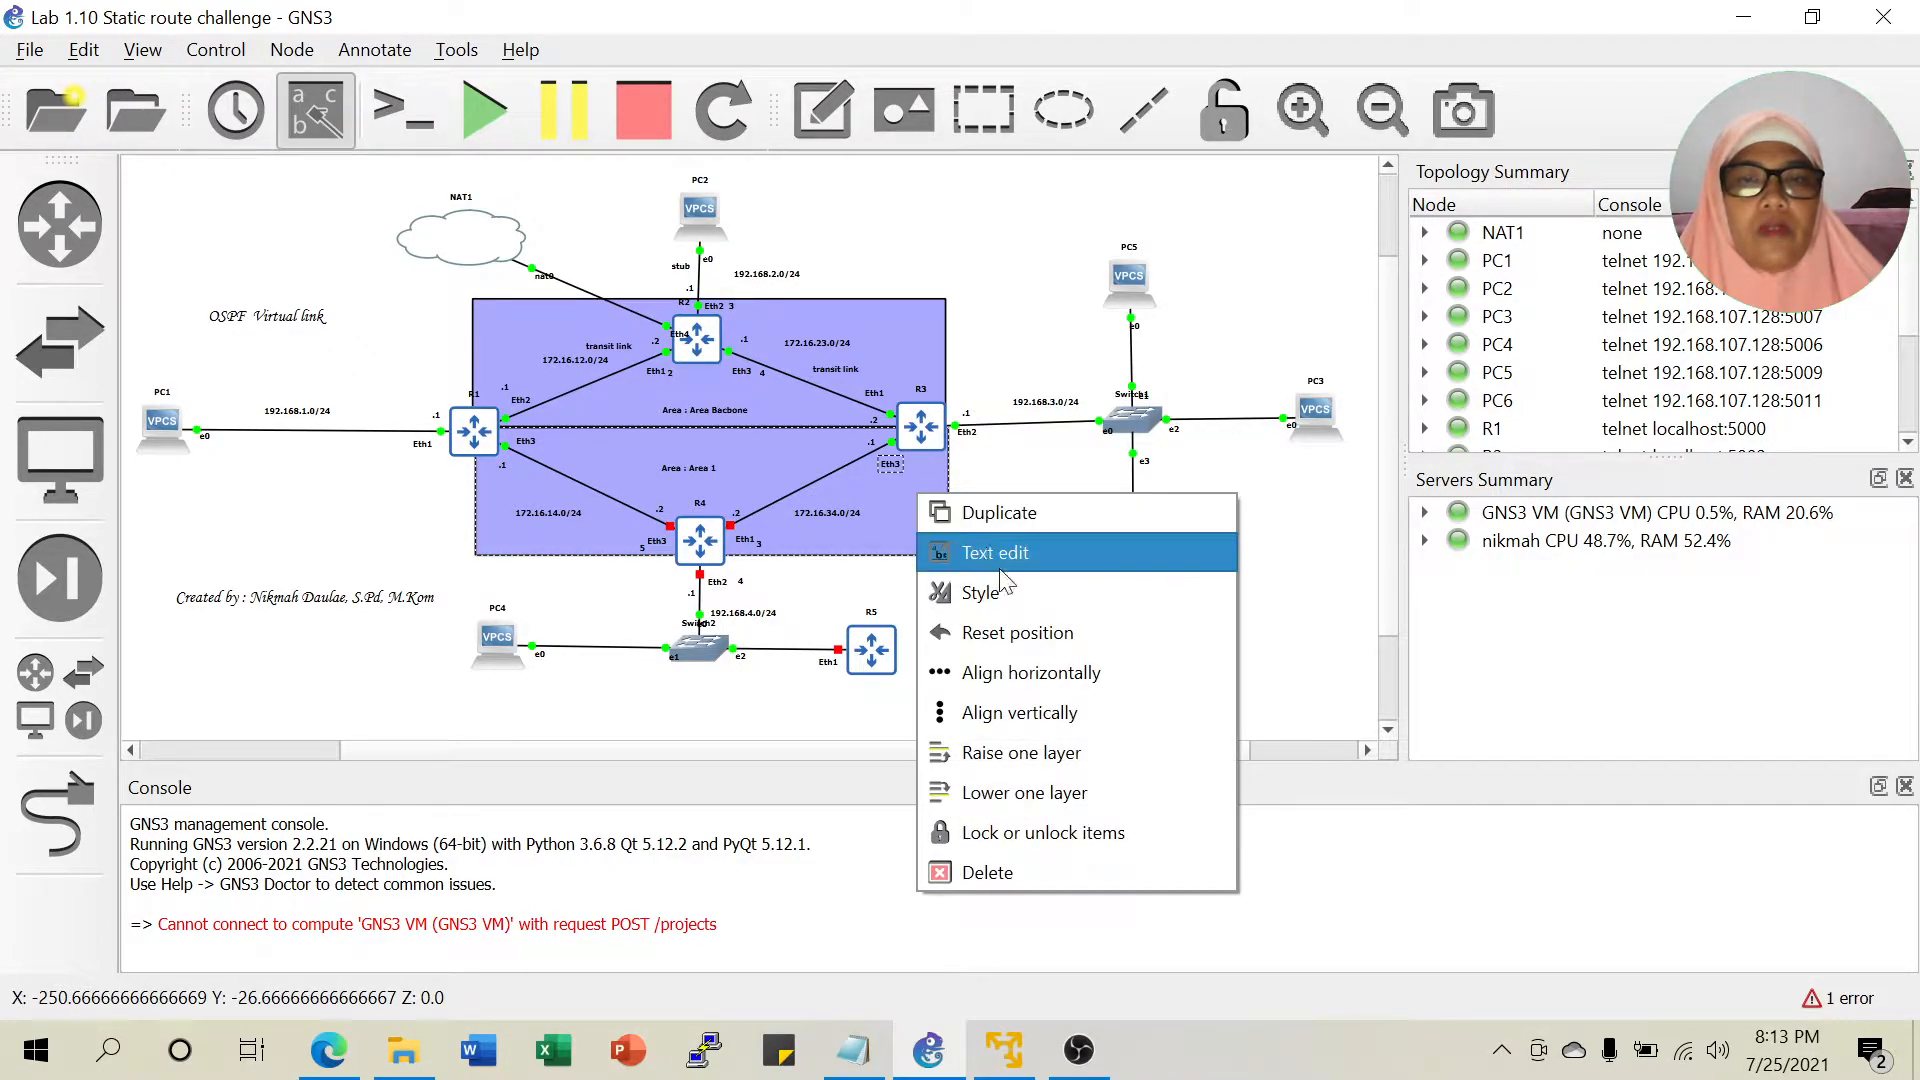
click(993, 592)
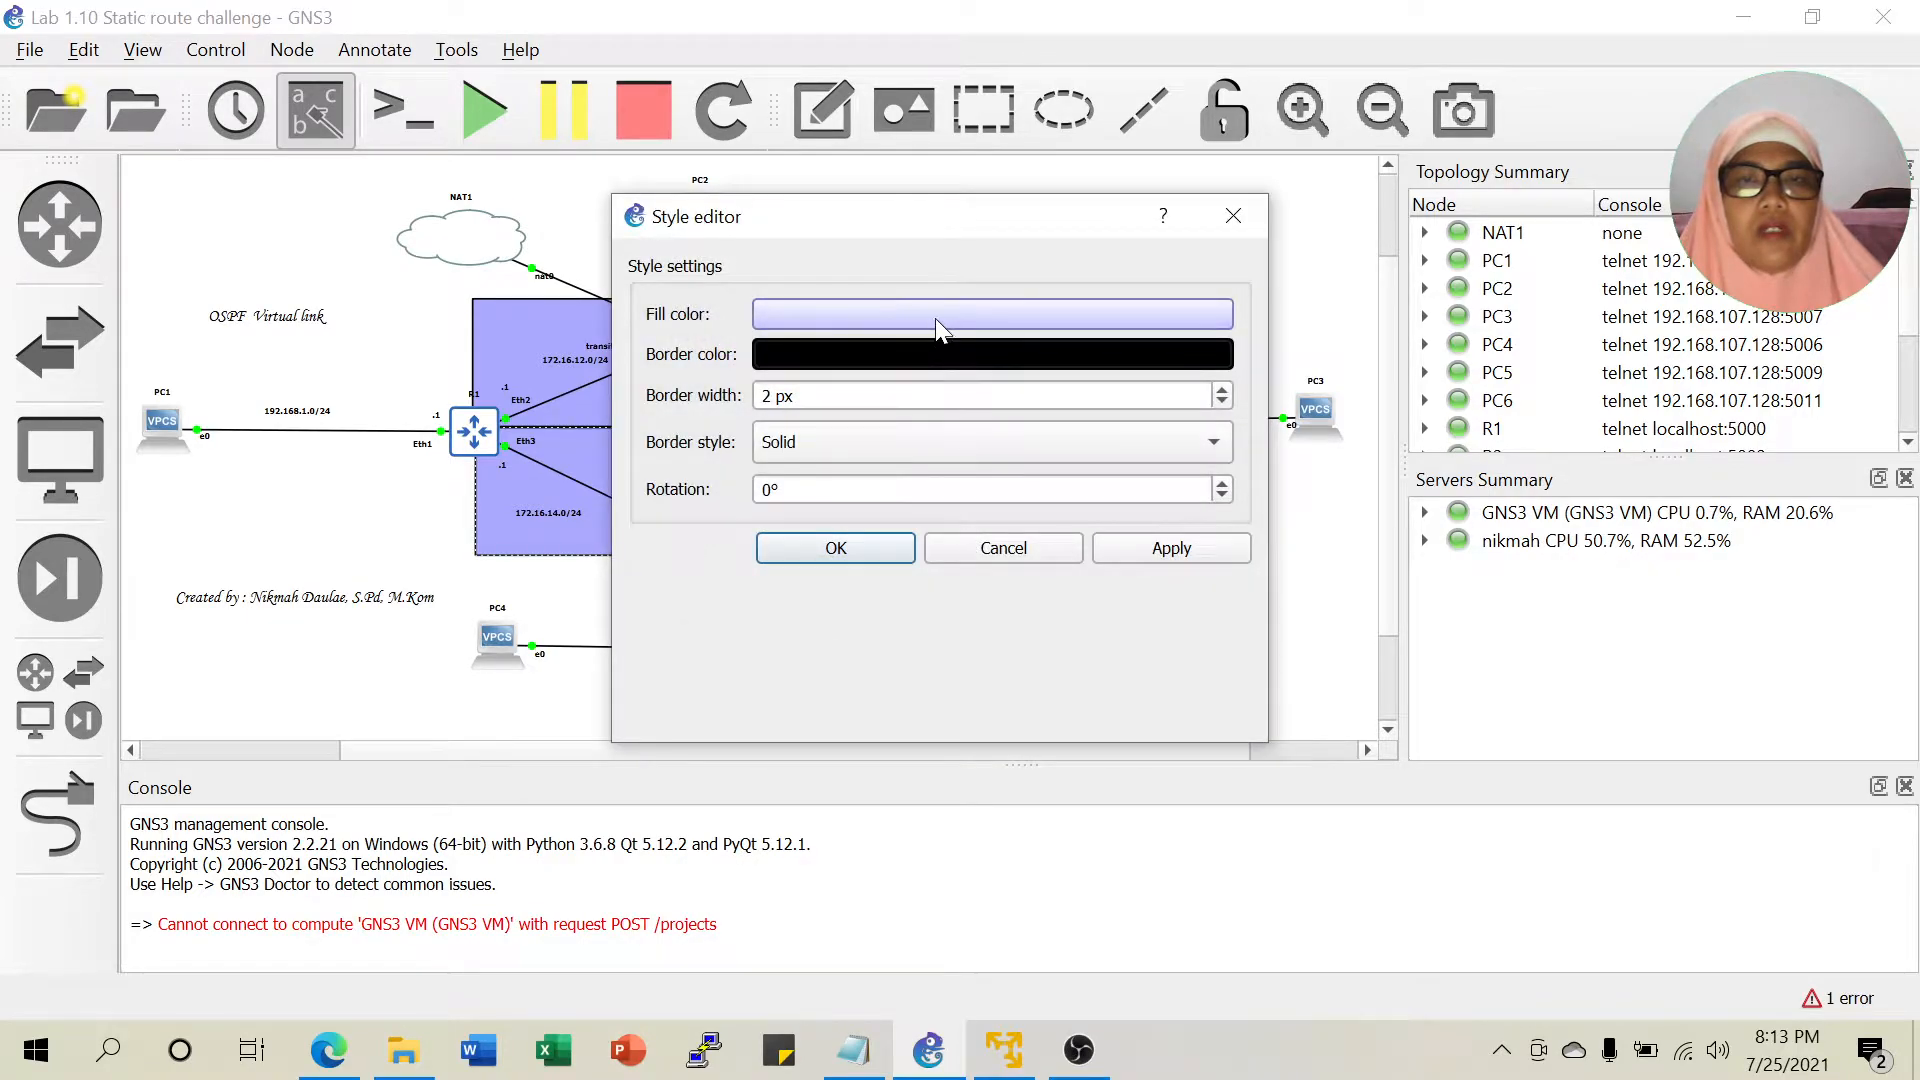
click(934, 316)
click(790, 260)
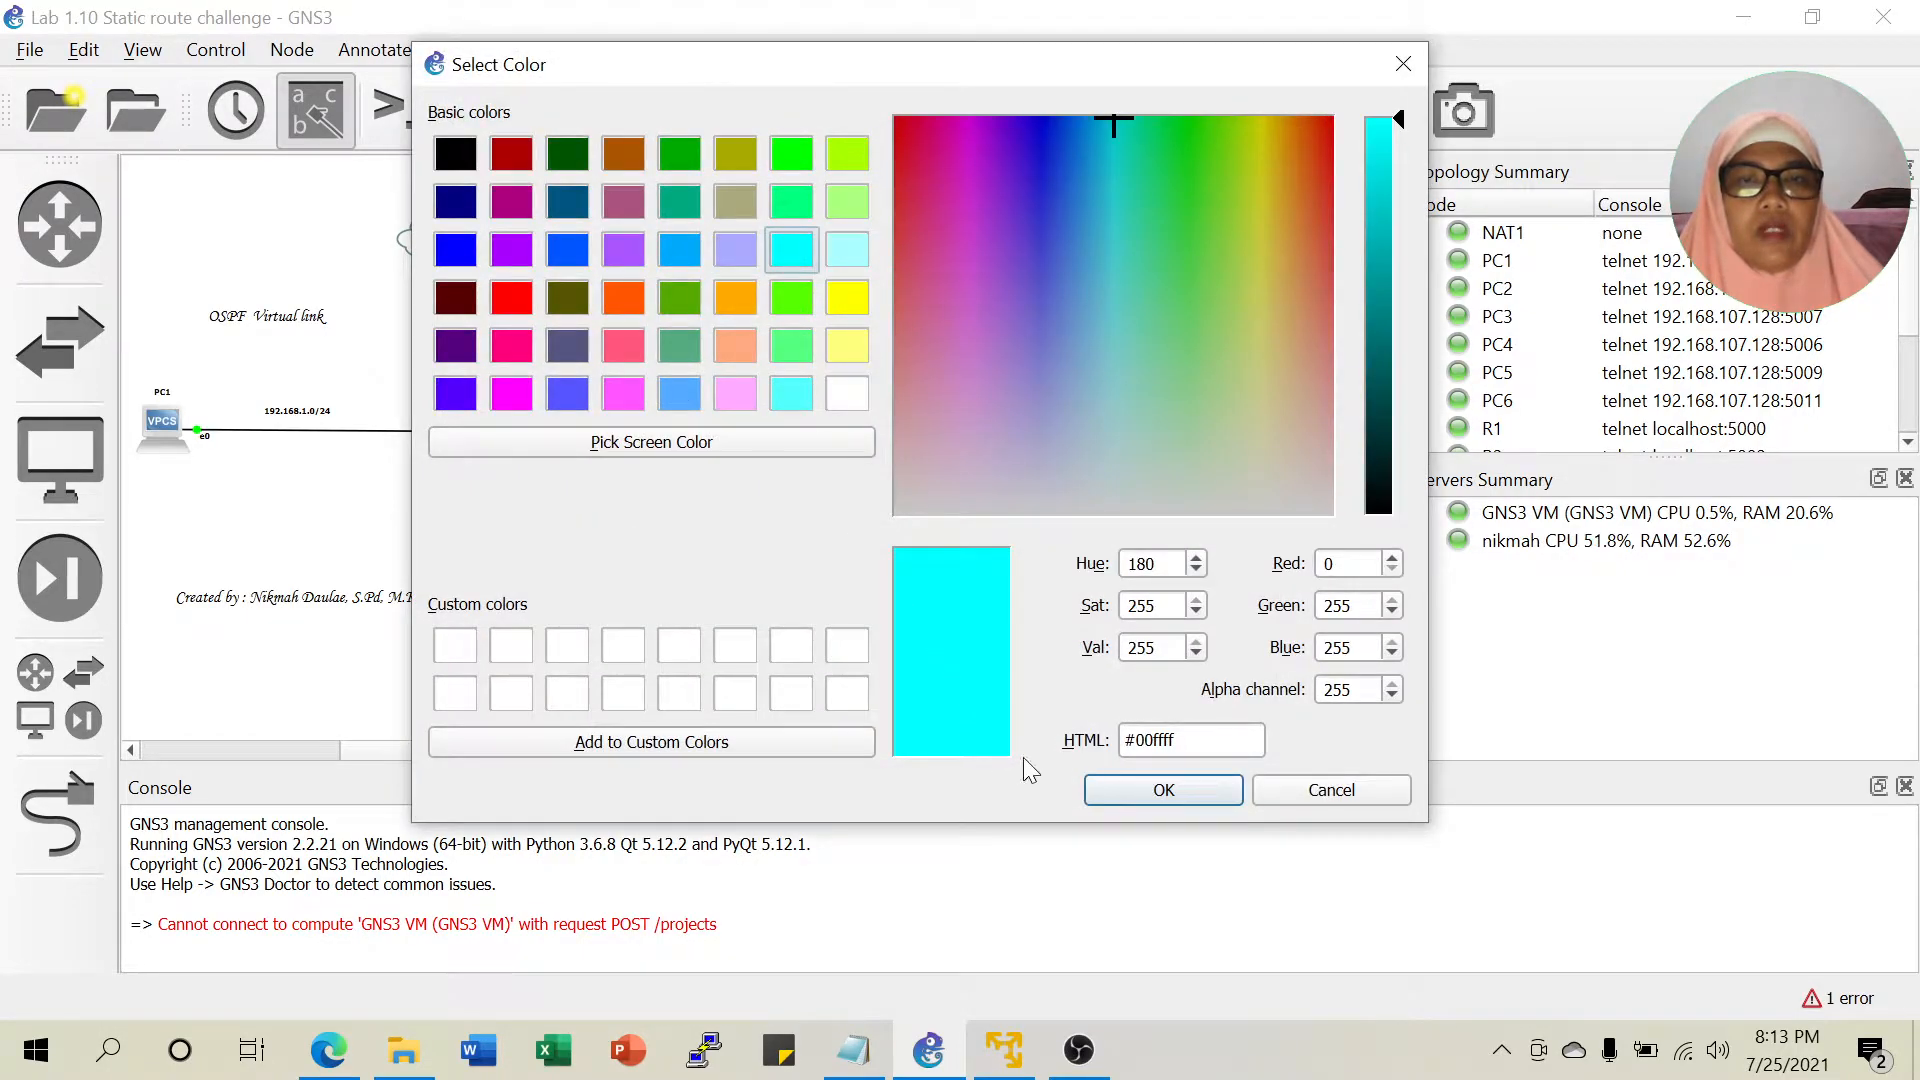
click(1100, 792)
click(864, 548)
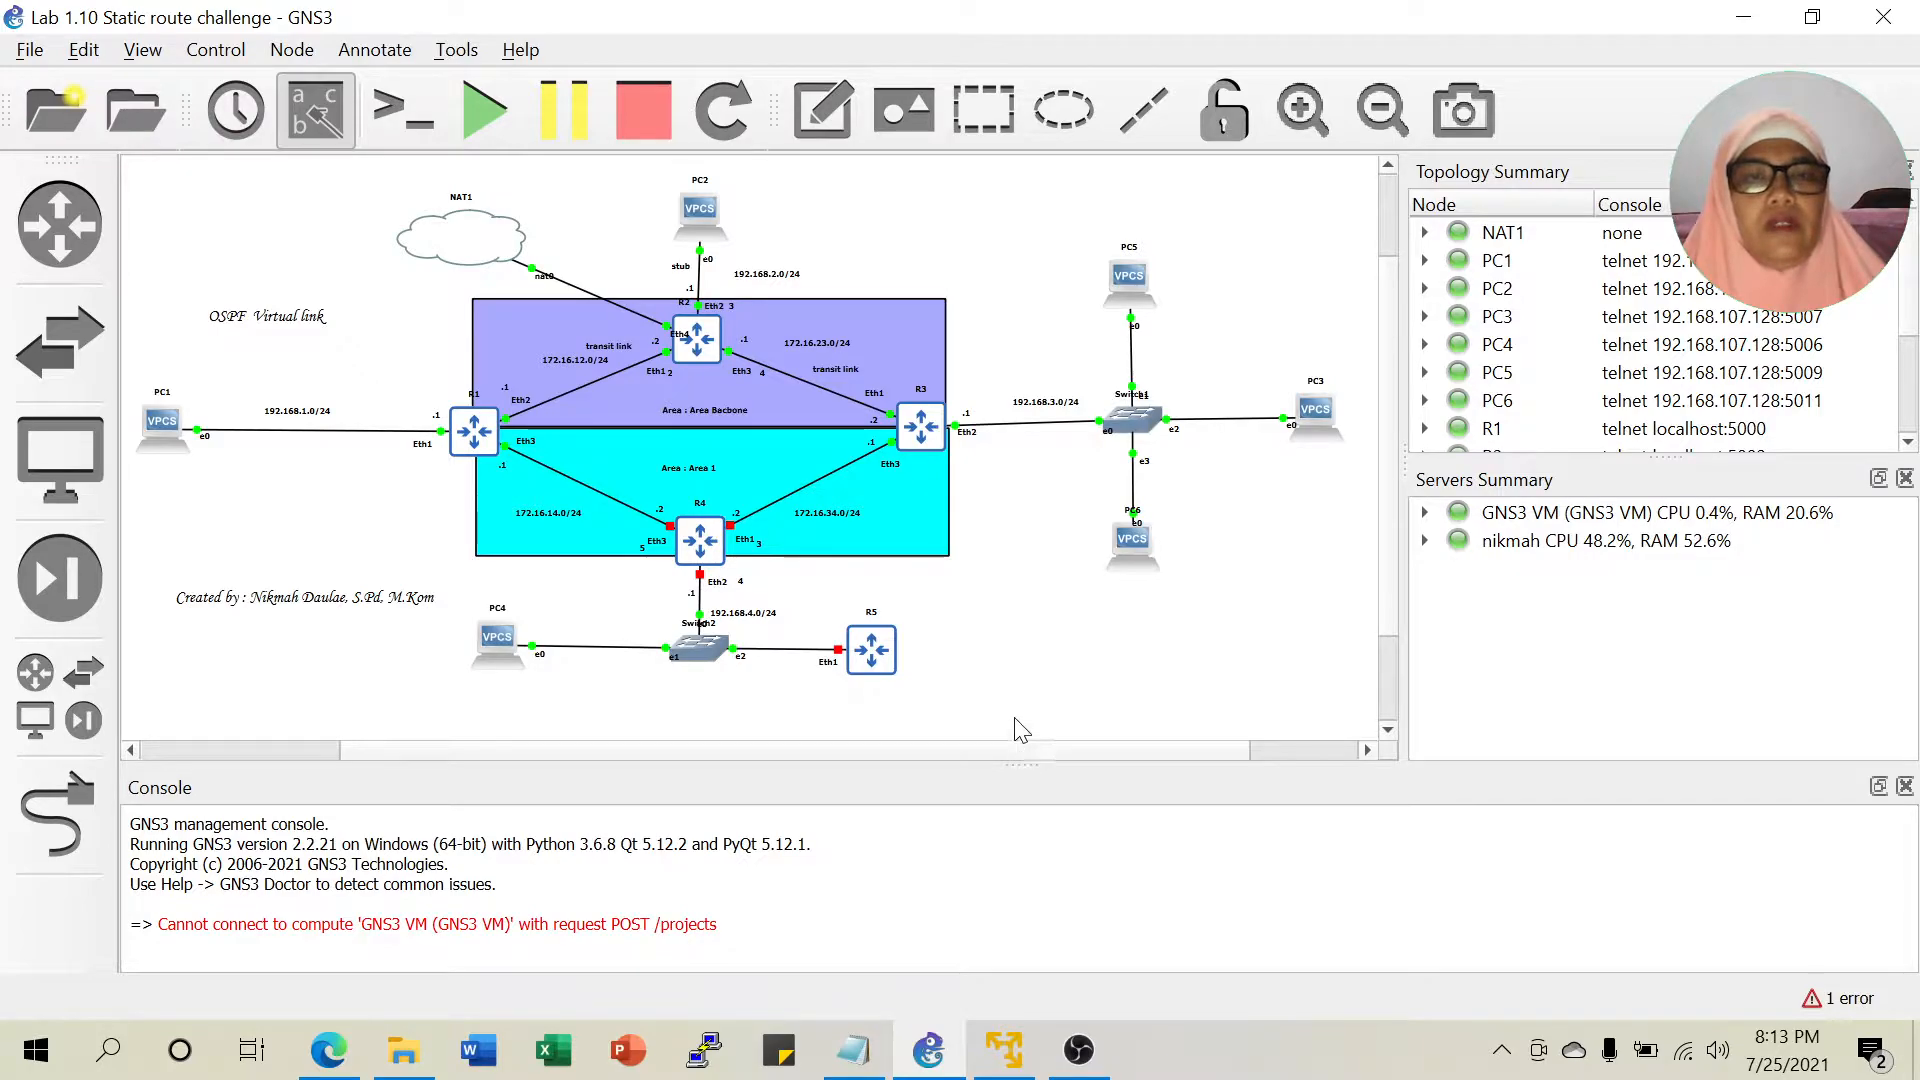
click(899, 500)
Duplicate the Area 1 rectangle below it and size it to cover PC4, Switch2 and R5.
right_click(899, 500)
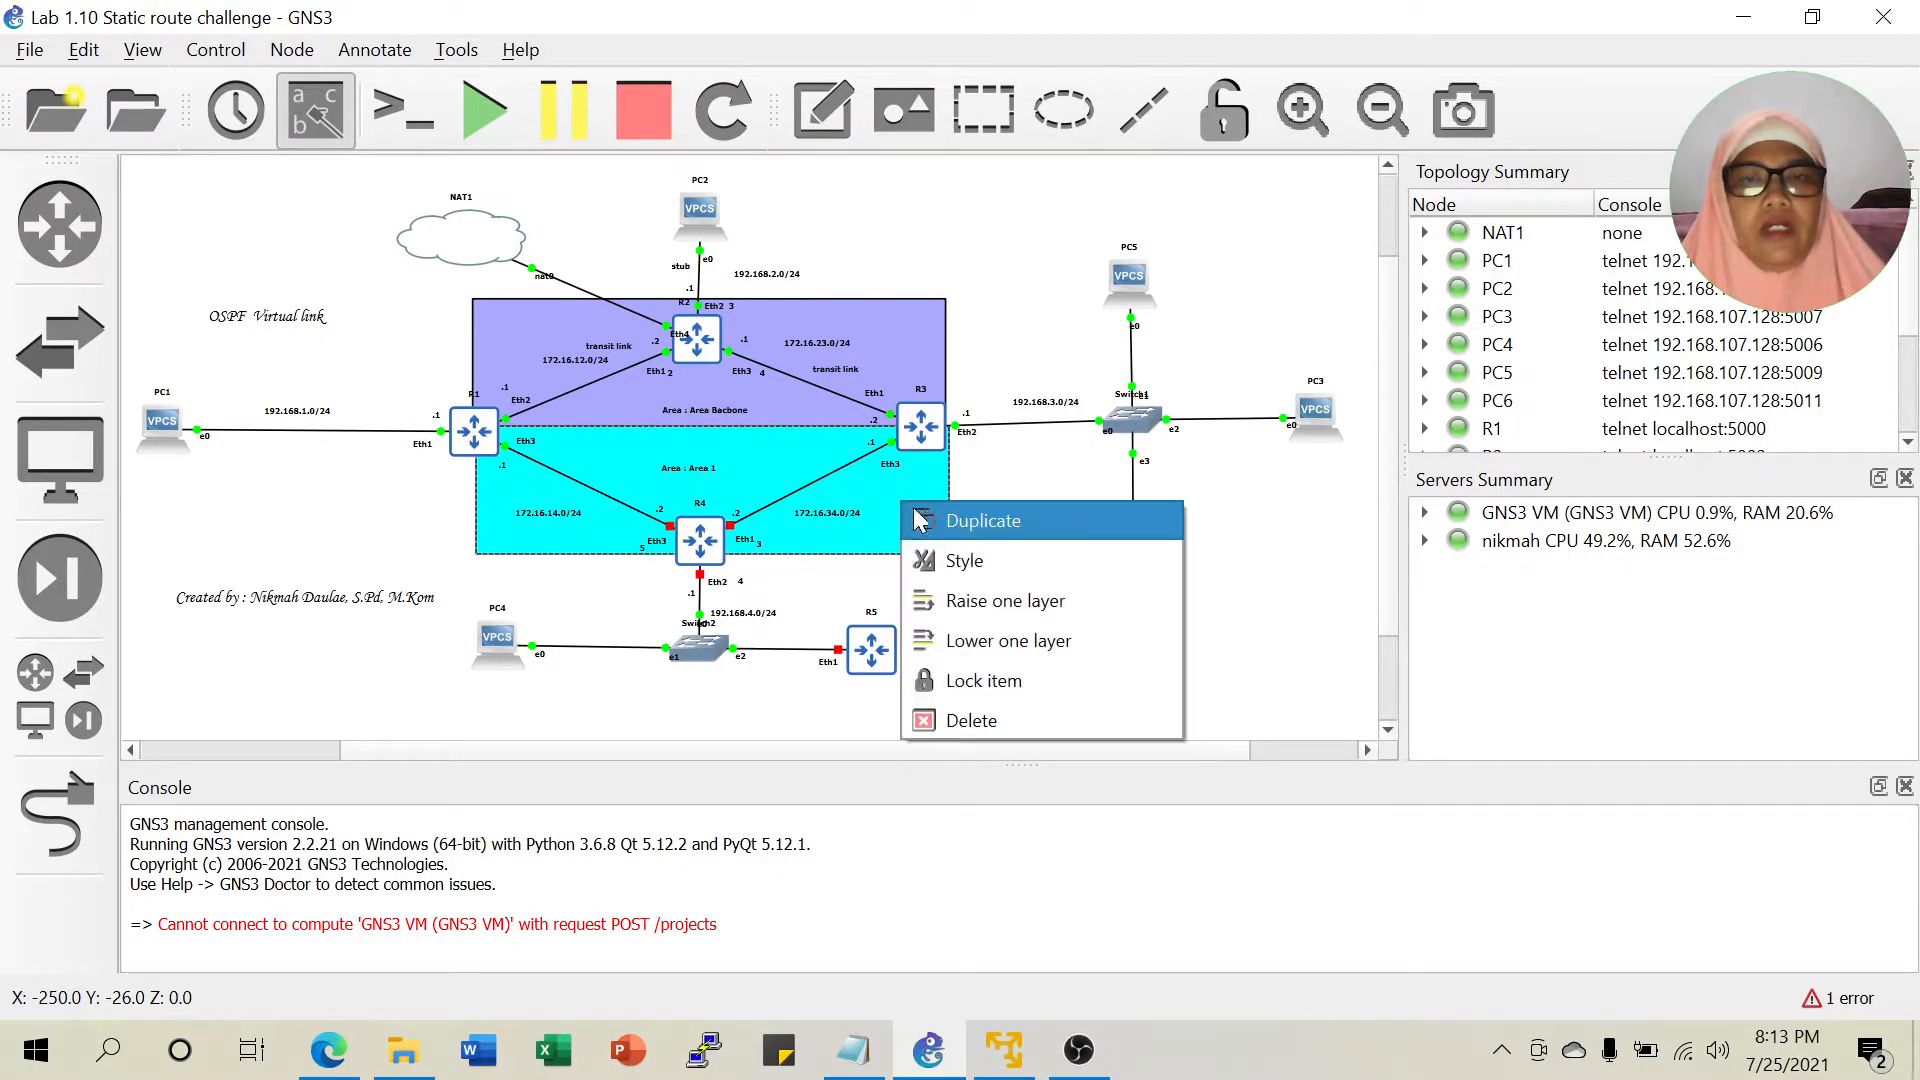
click(978, 524)
drag(880, 505, 877, 628)
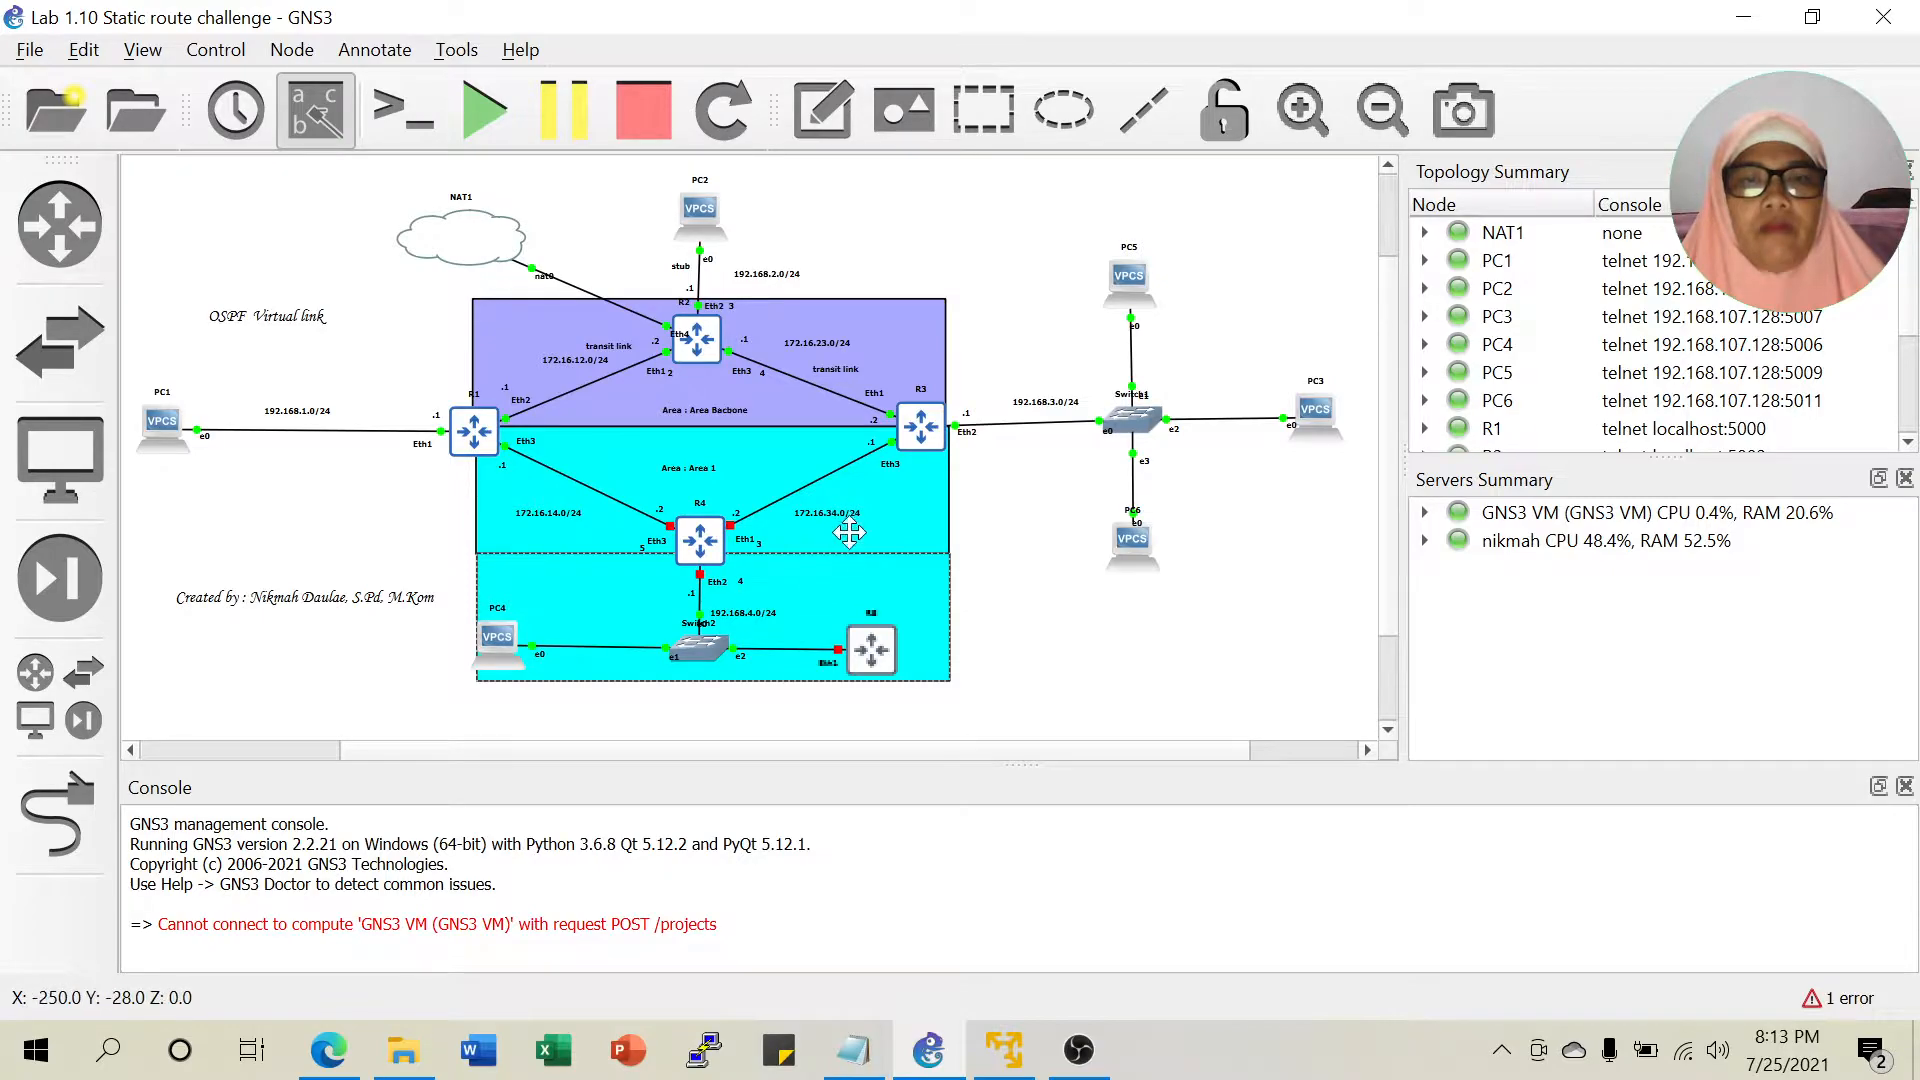
drag(478, 583, 565, 591)
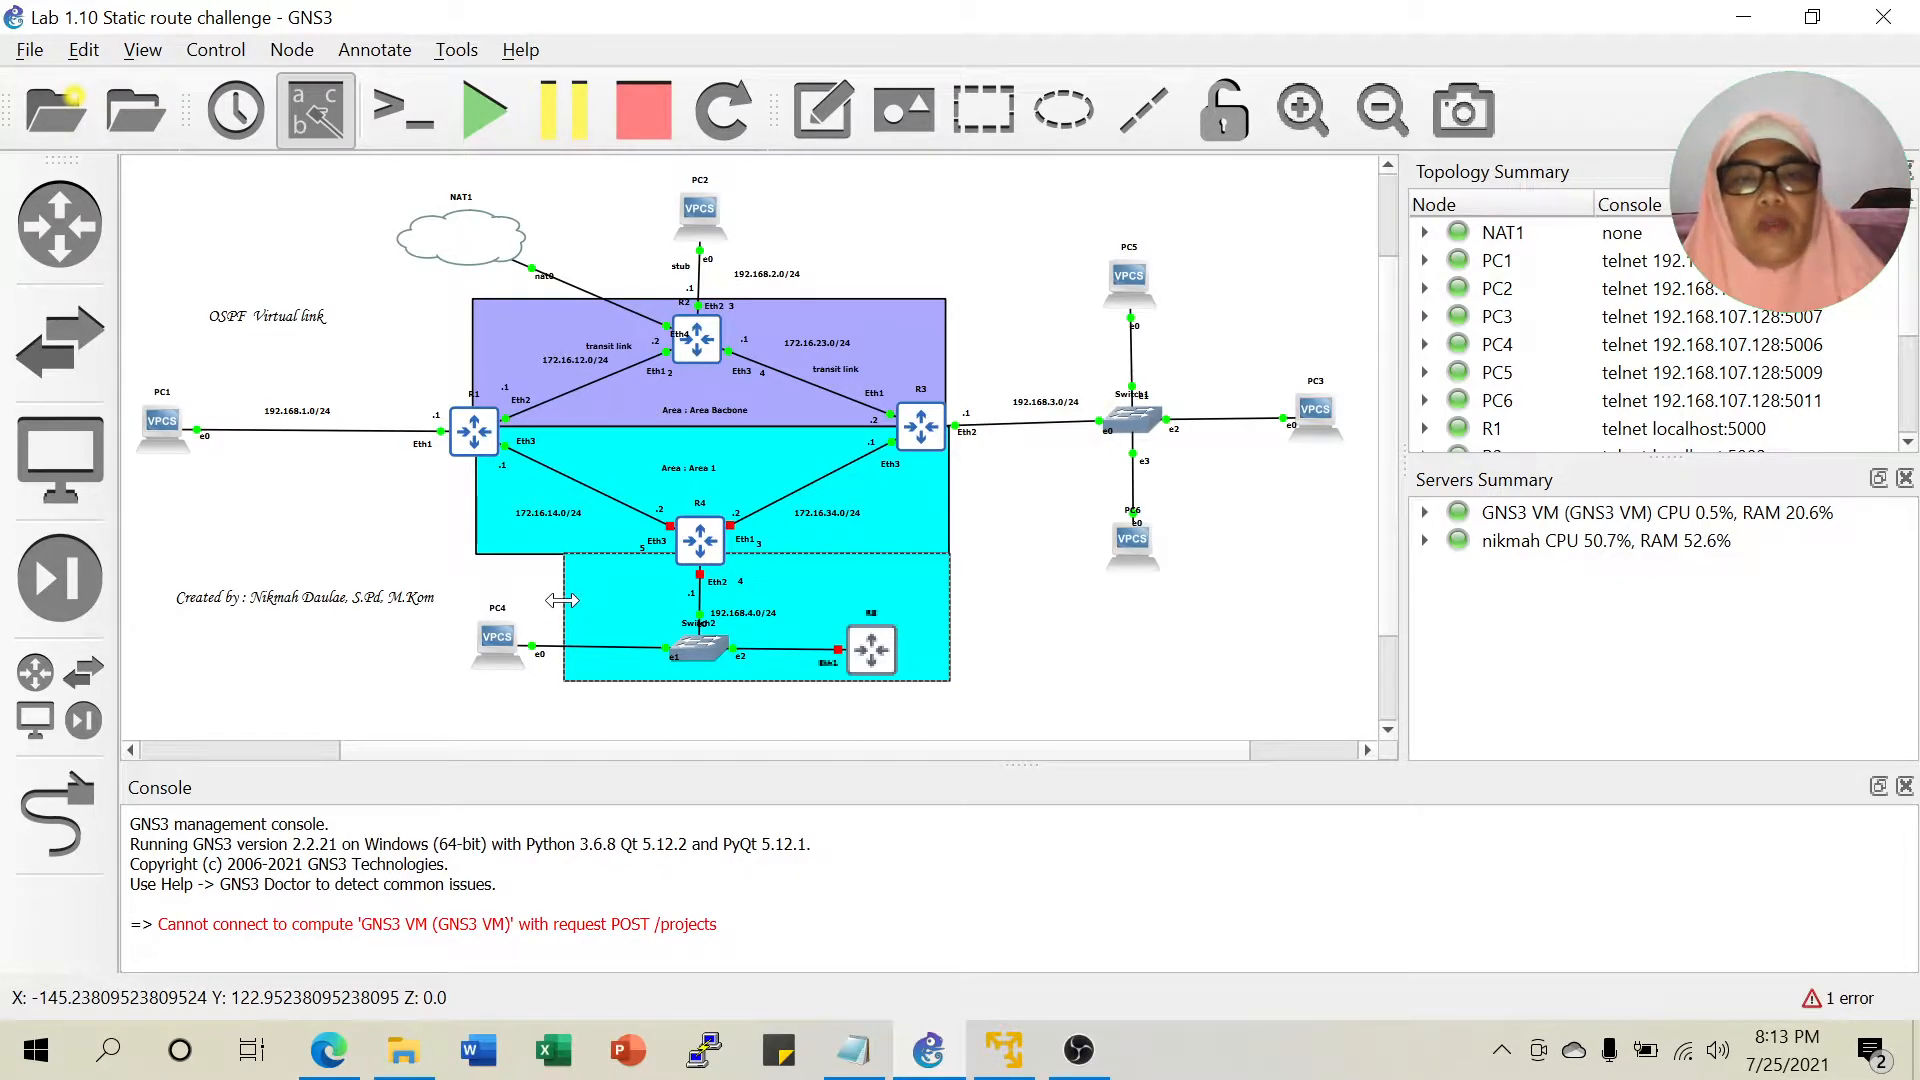
drag(562, 600, 479, 596)
click(510, 636)
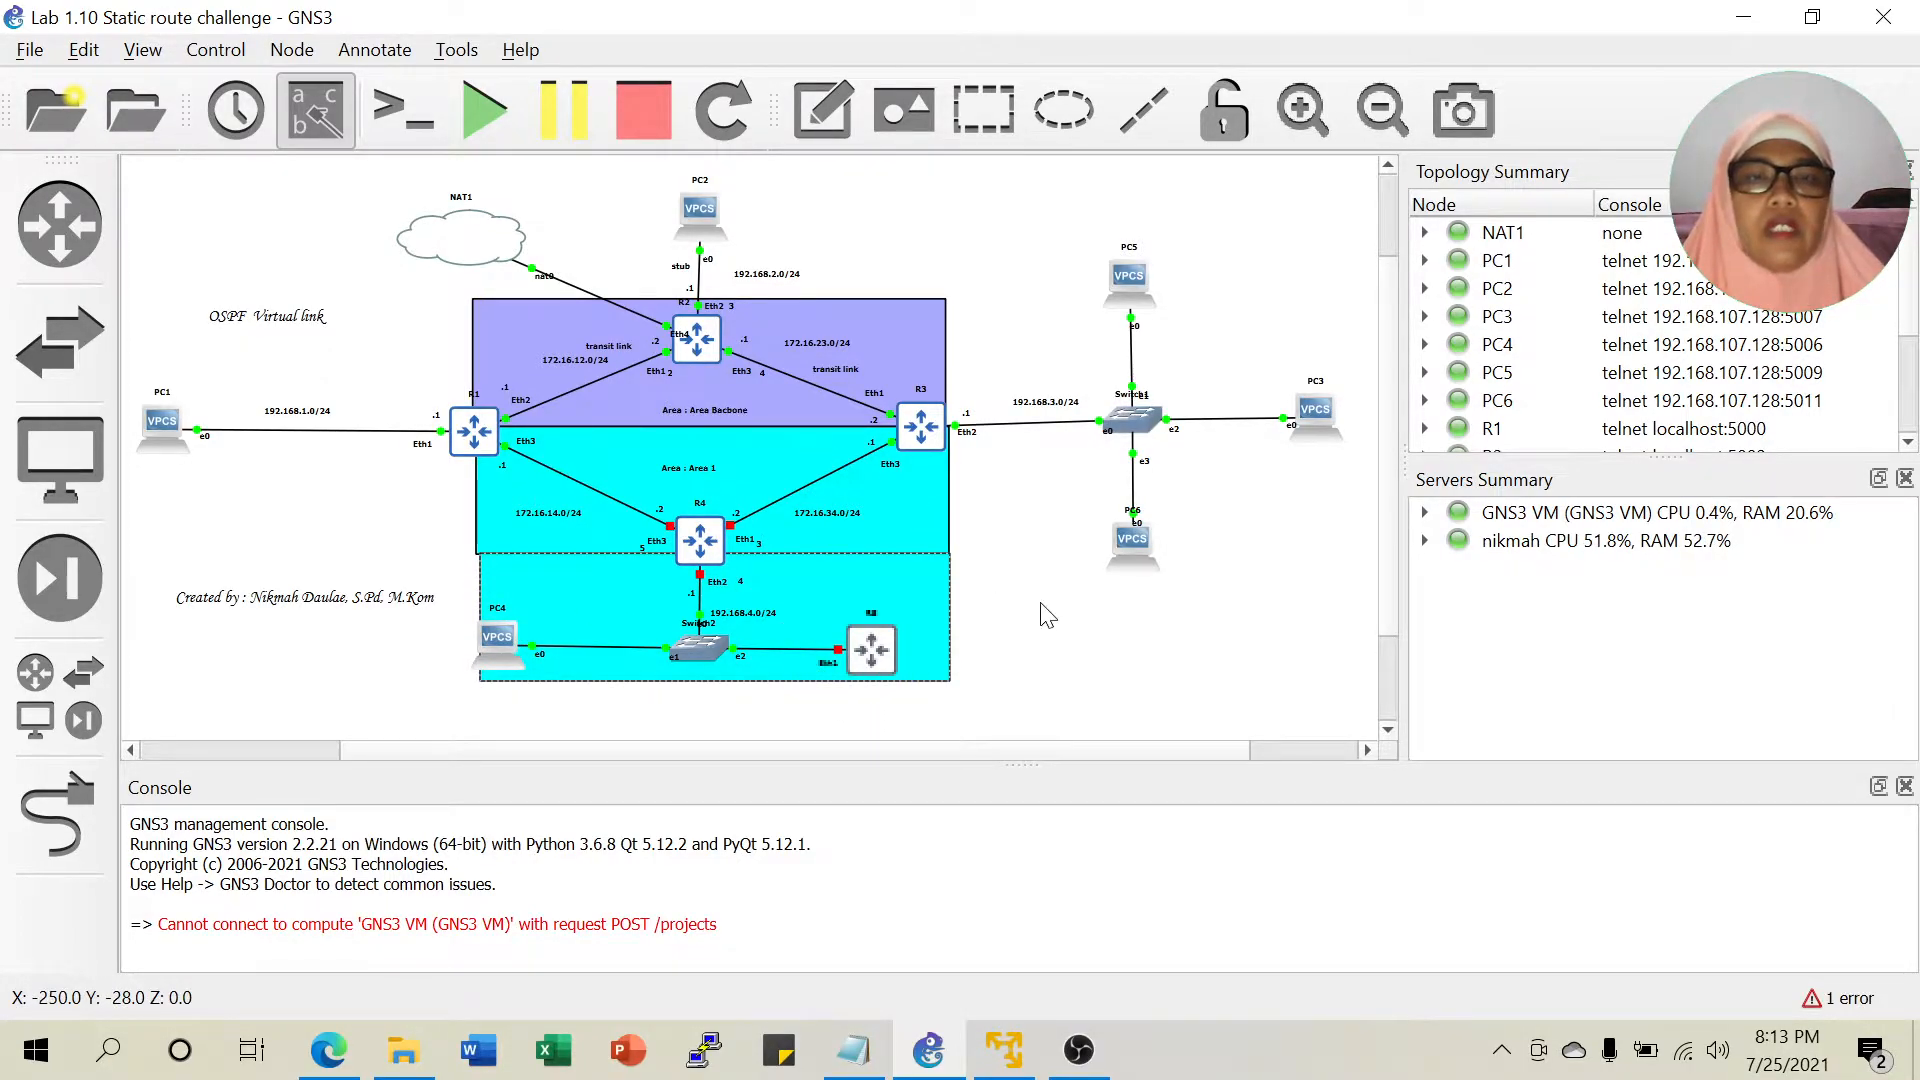
Fill the lower rectangle with light cyan (#aaffff).
right_click(828, 587)
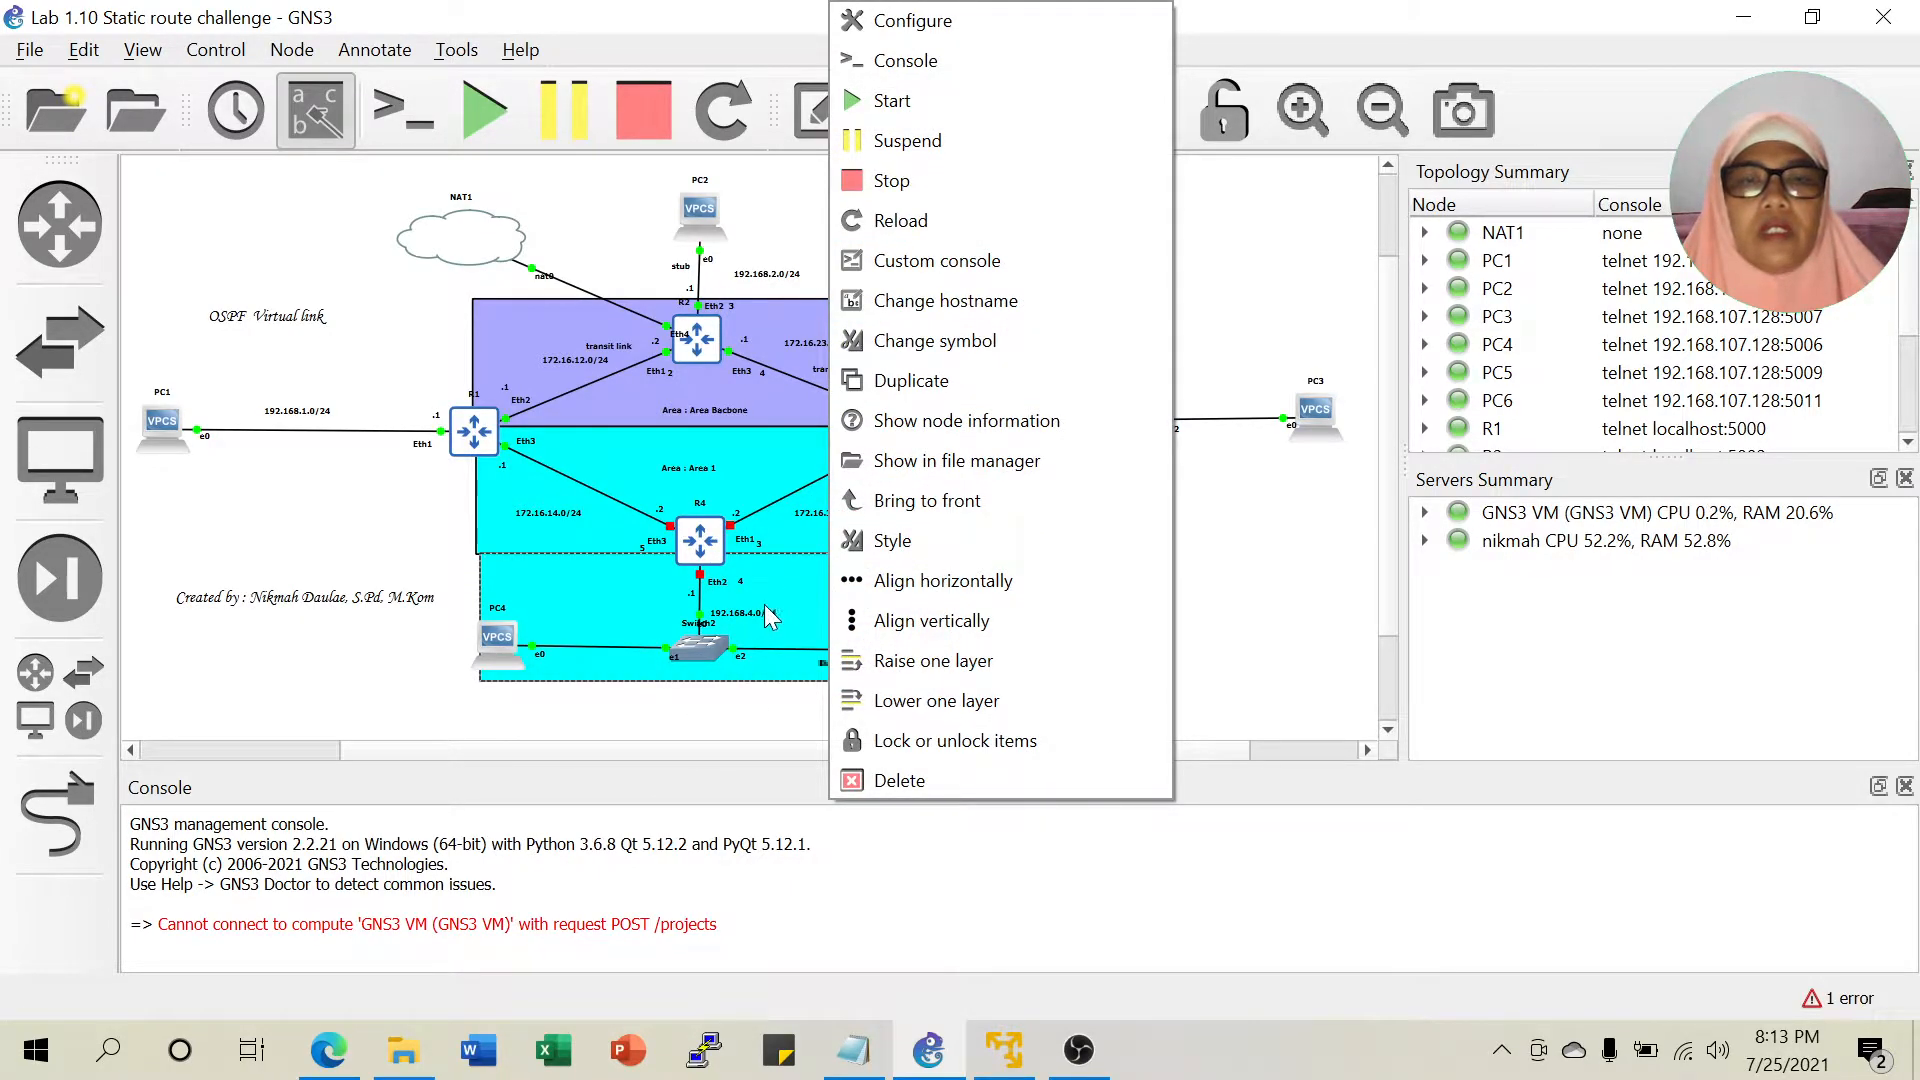
click(778, 591)
right_click(796, 588)
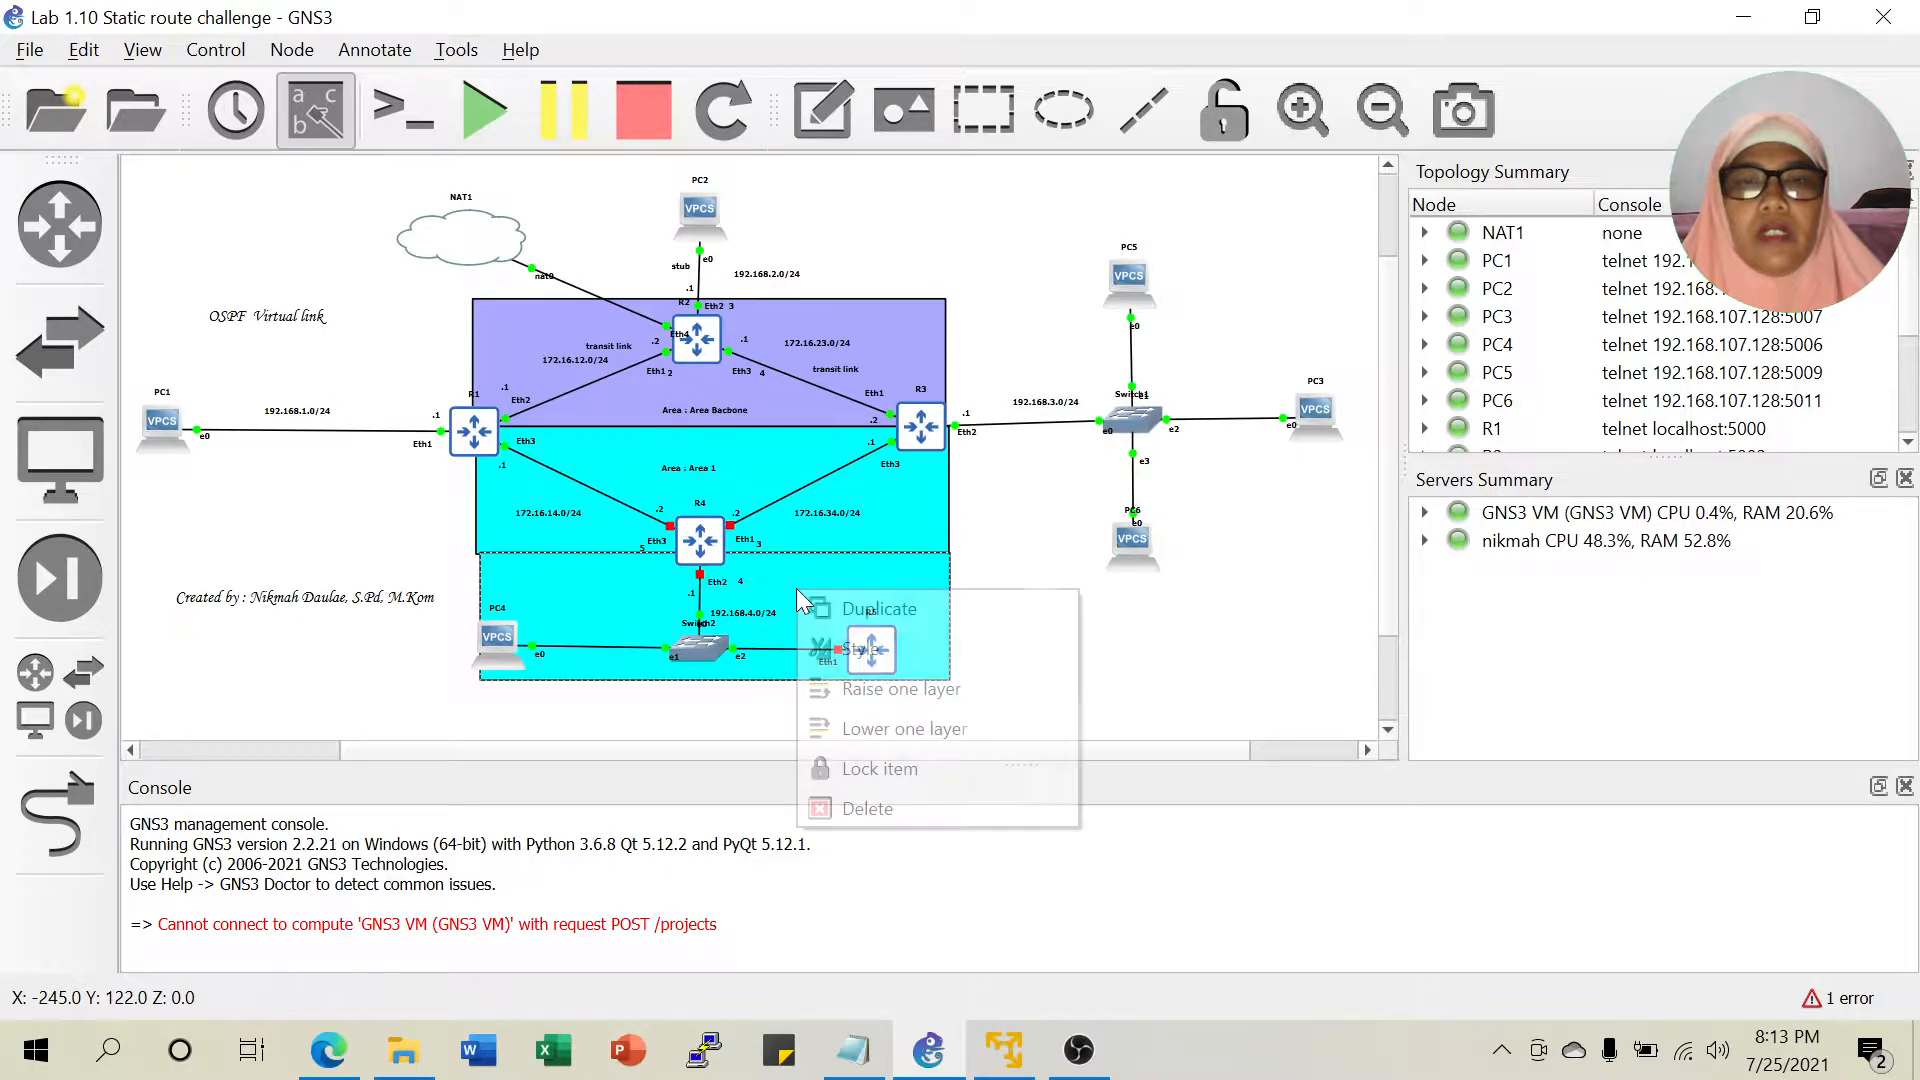
click(854, 650)
click(858, 316)
click(837, 260)
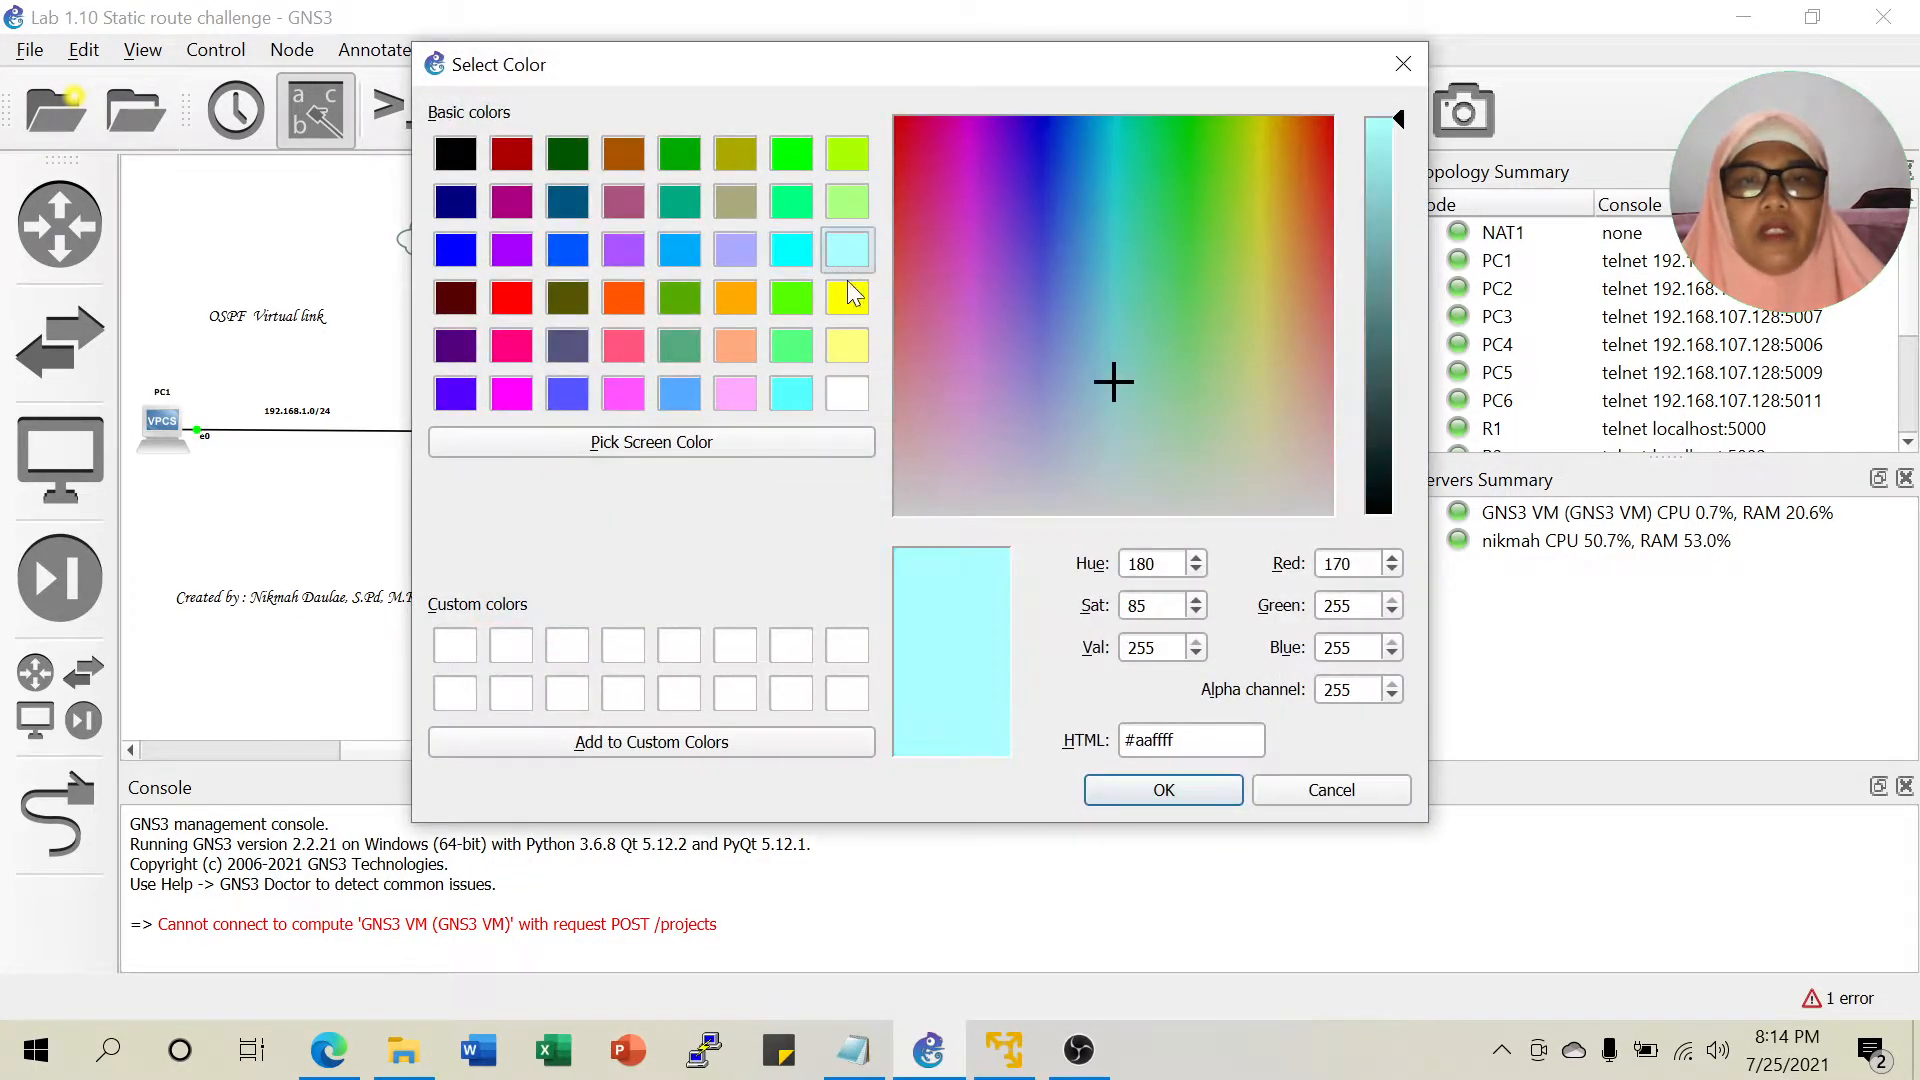
click(1146, 793)
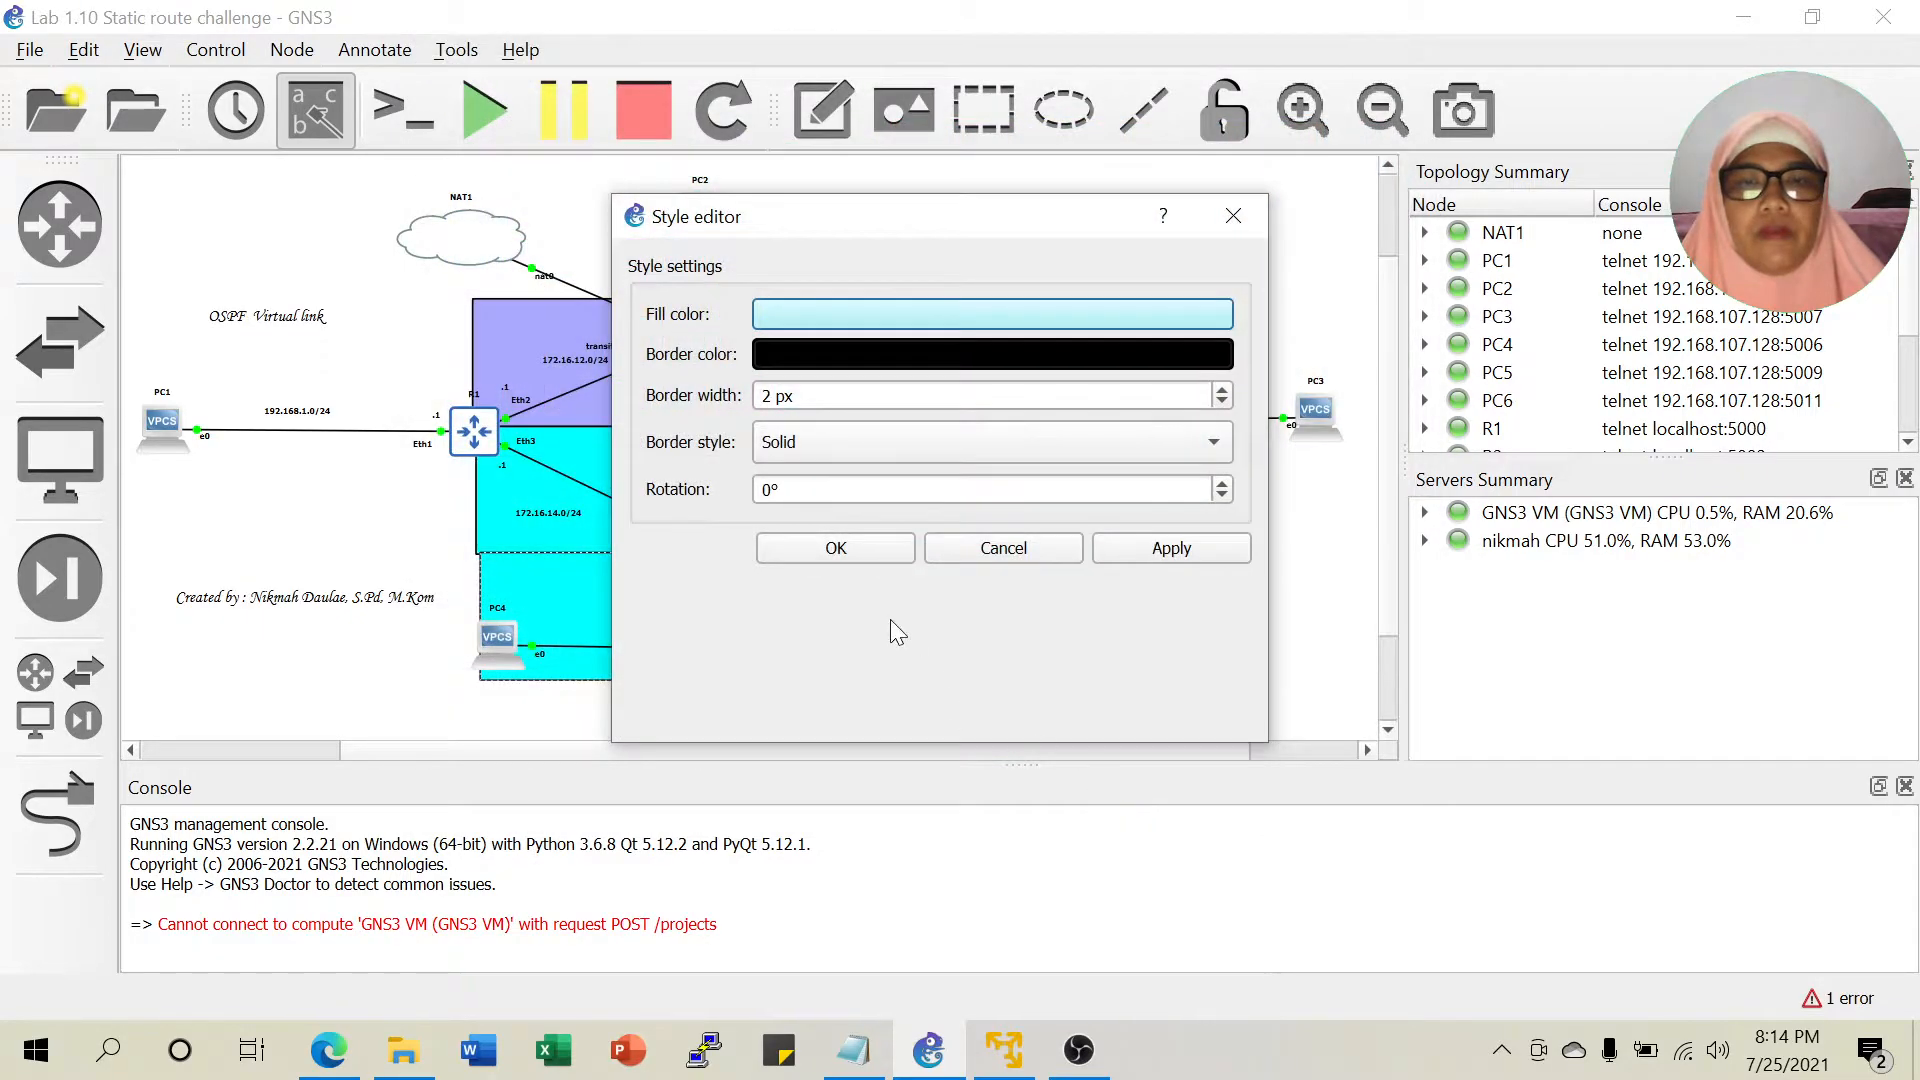
click(842, 547)
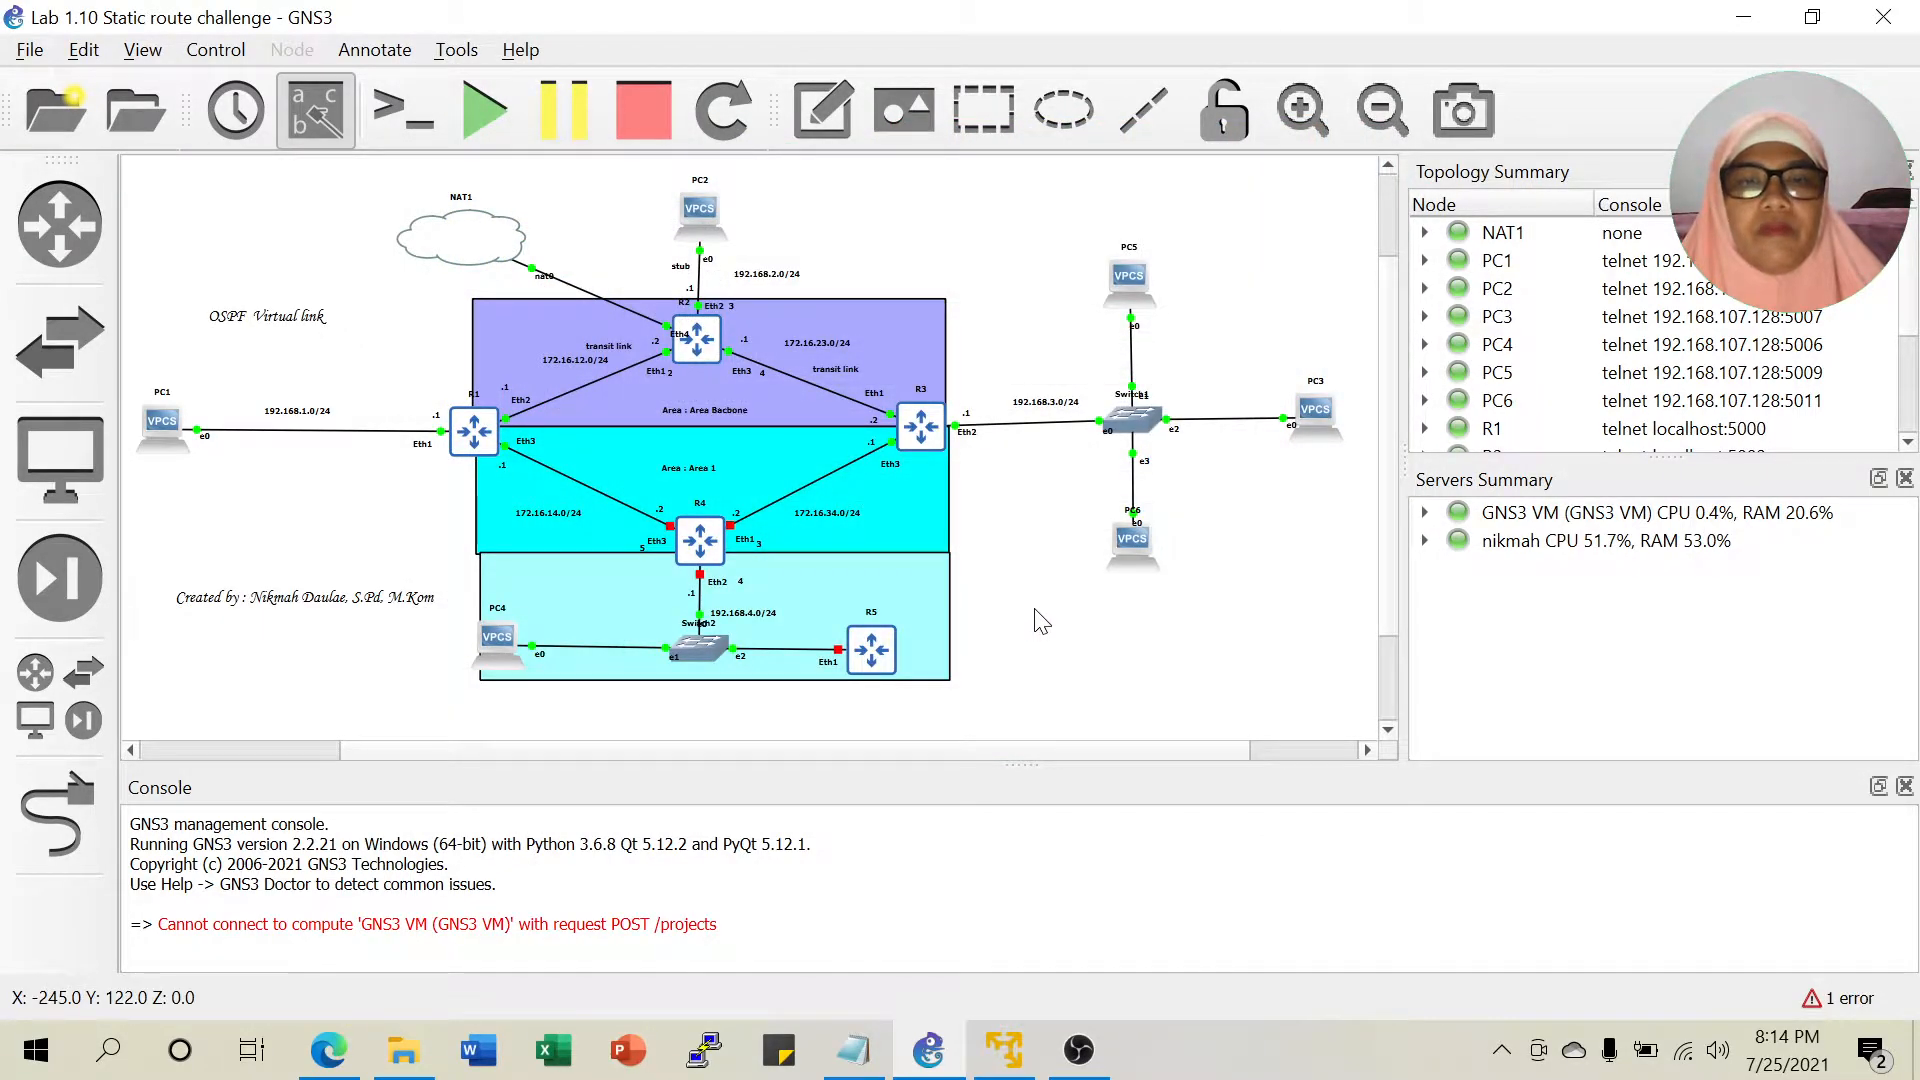
Duplicate the 'Area : Area 1' label near R5, then delete the mis-edited copy.
right_click(705, 476)
click(755, 484)
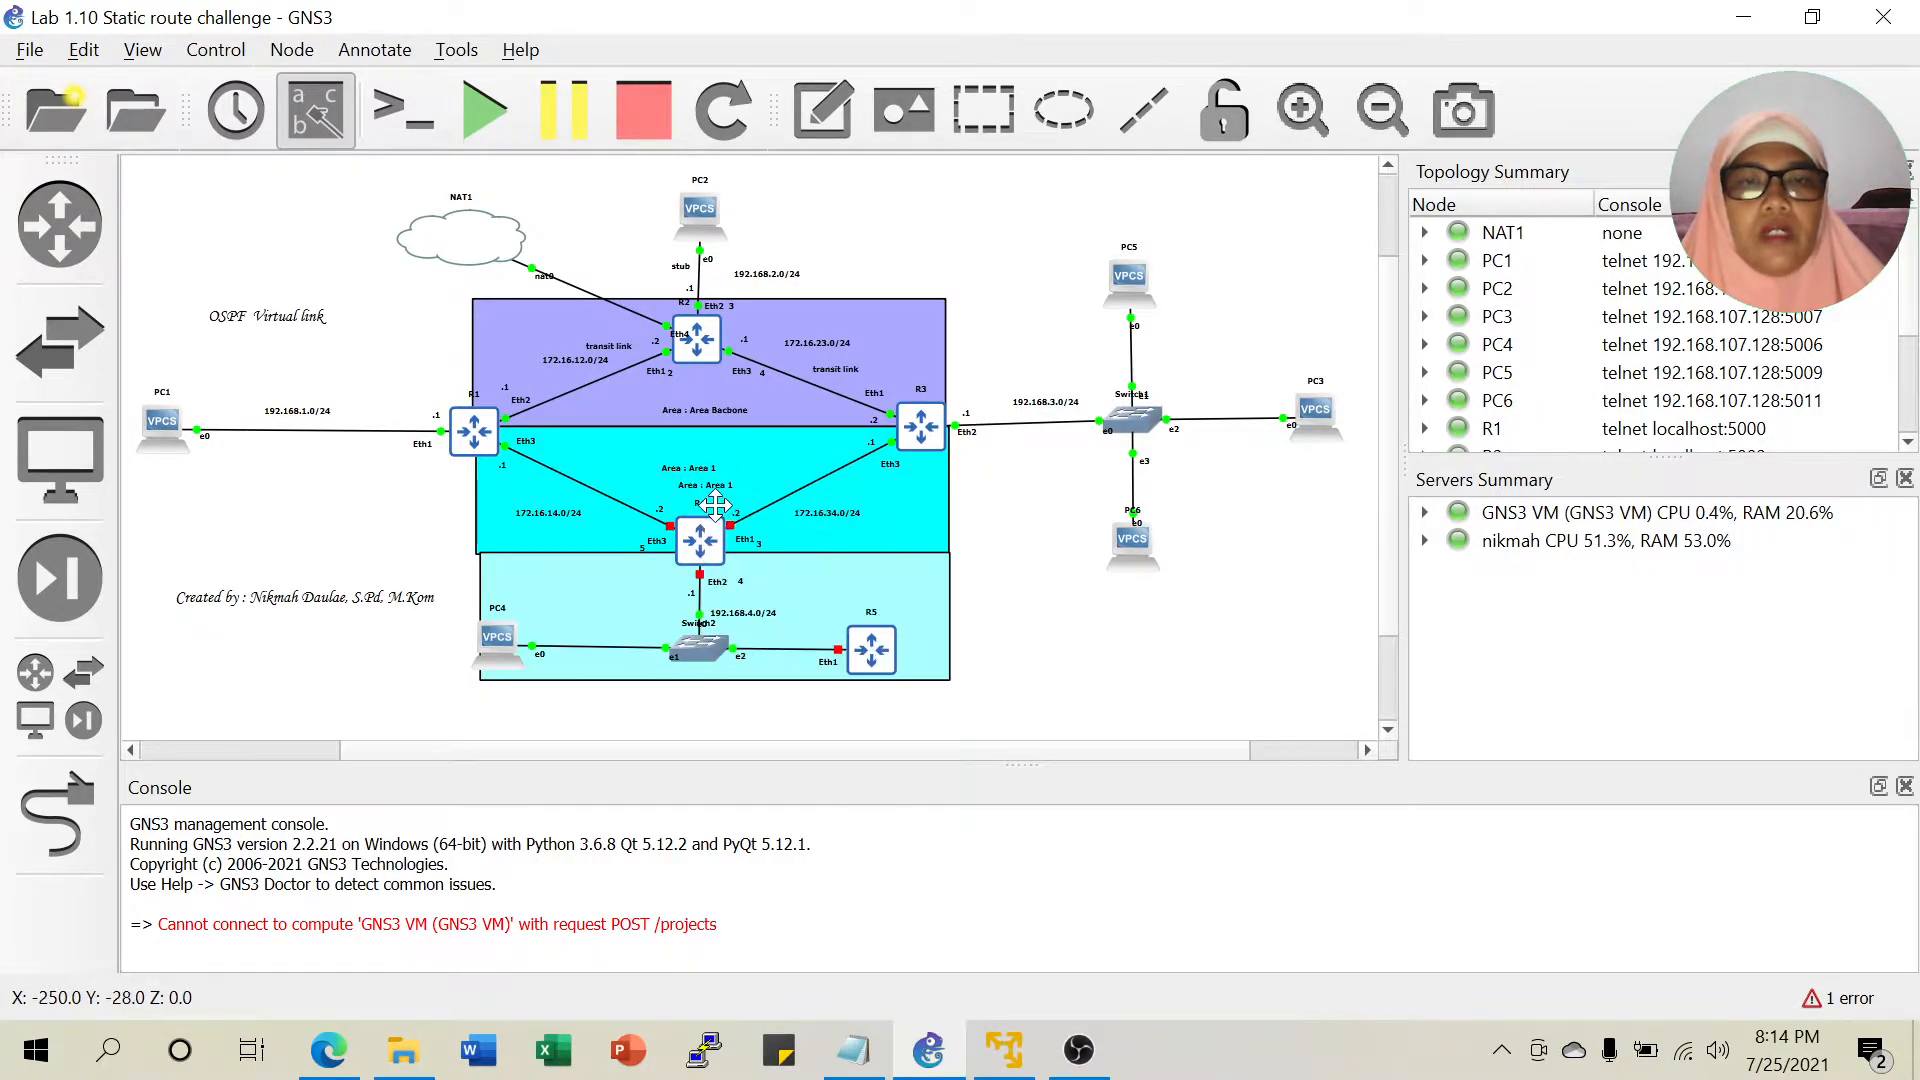
drag(715, 503, 829, 592)
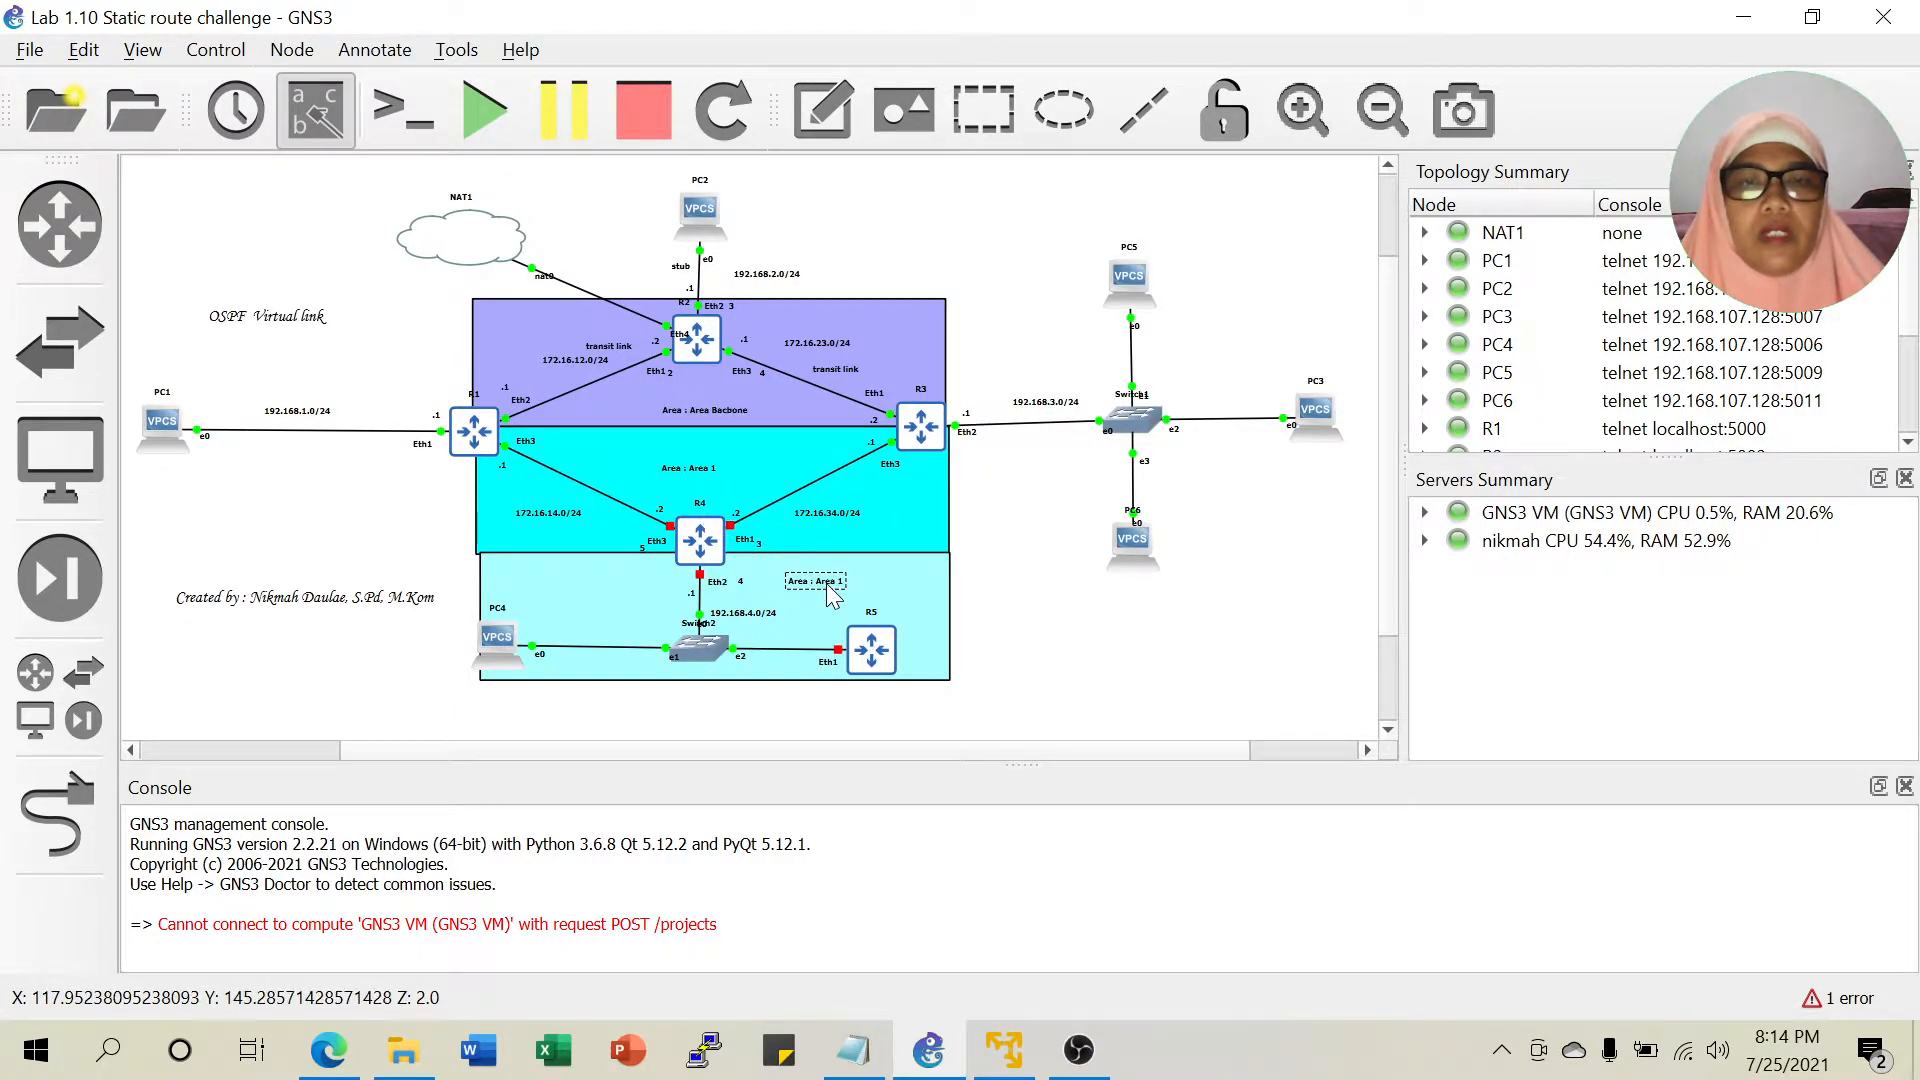
double_click(829, 591)
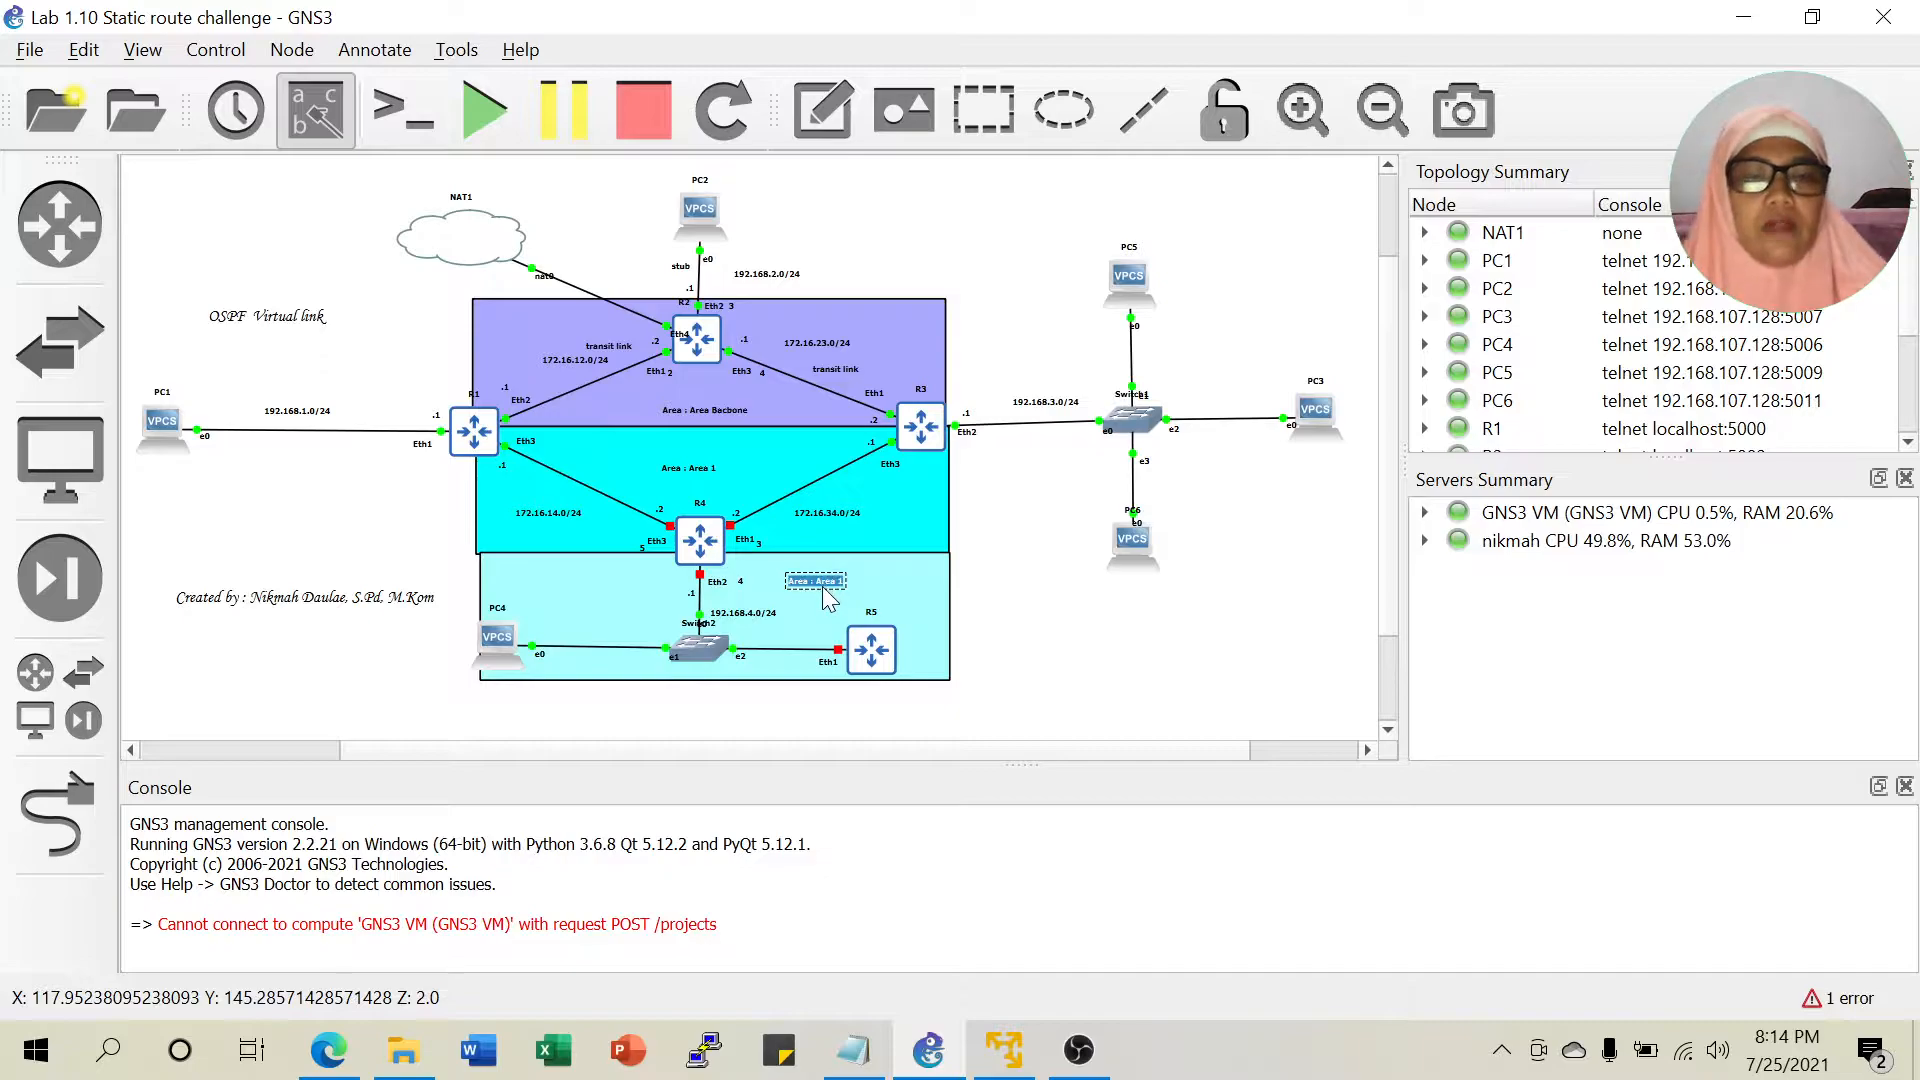
text(Area 3)
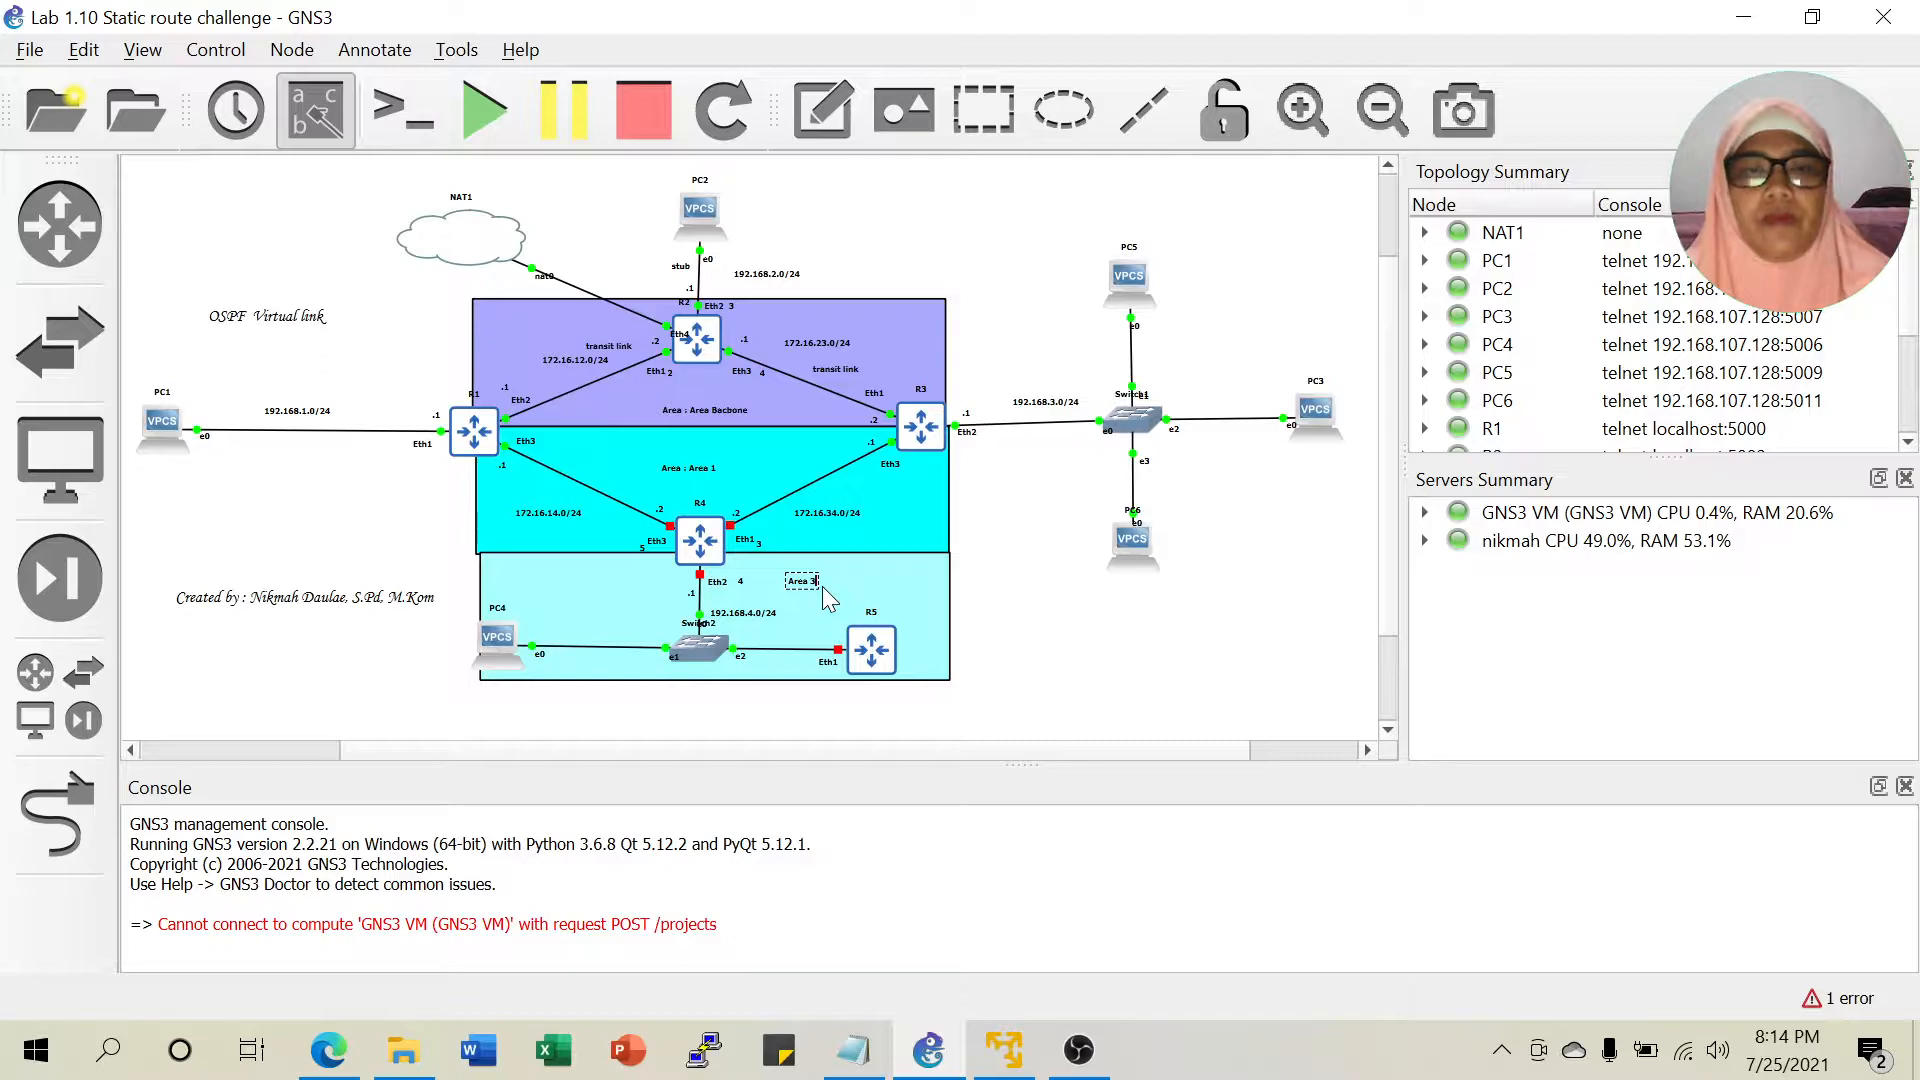
click(1046, 590)
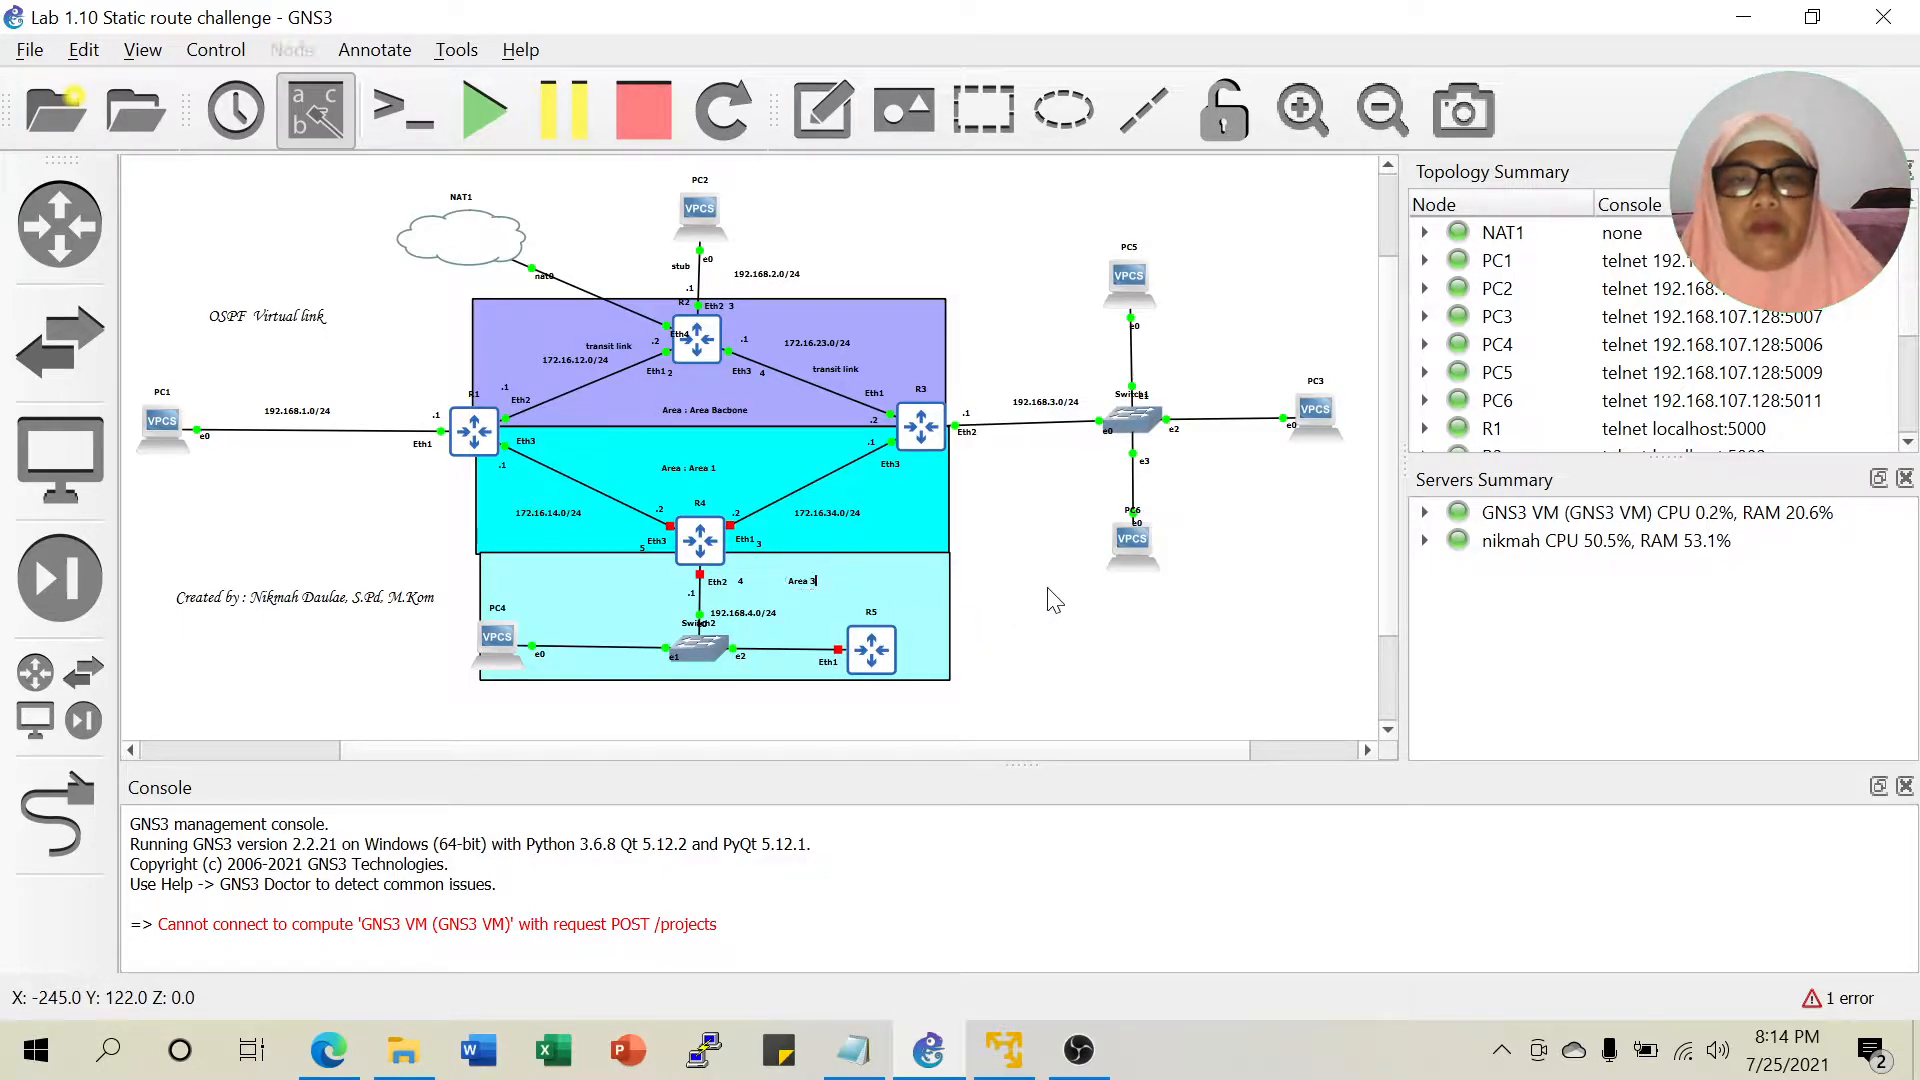
click(806, 583)
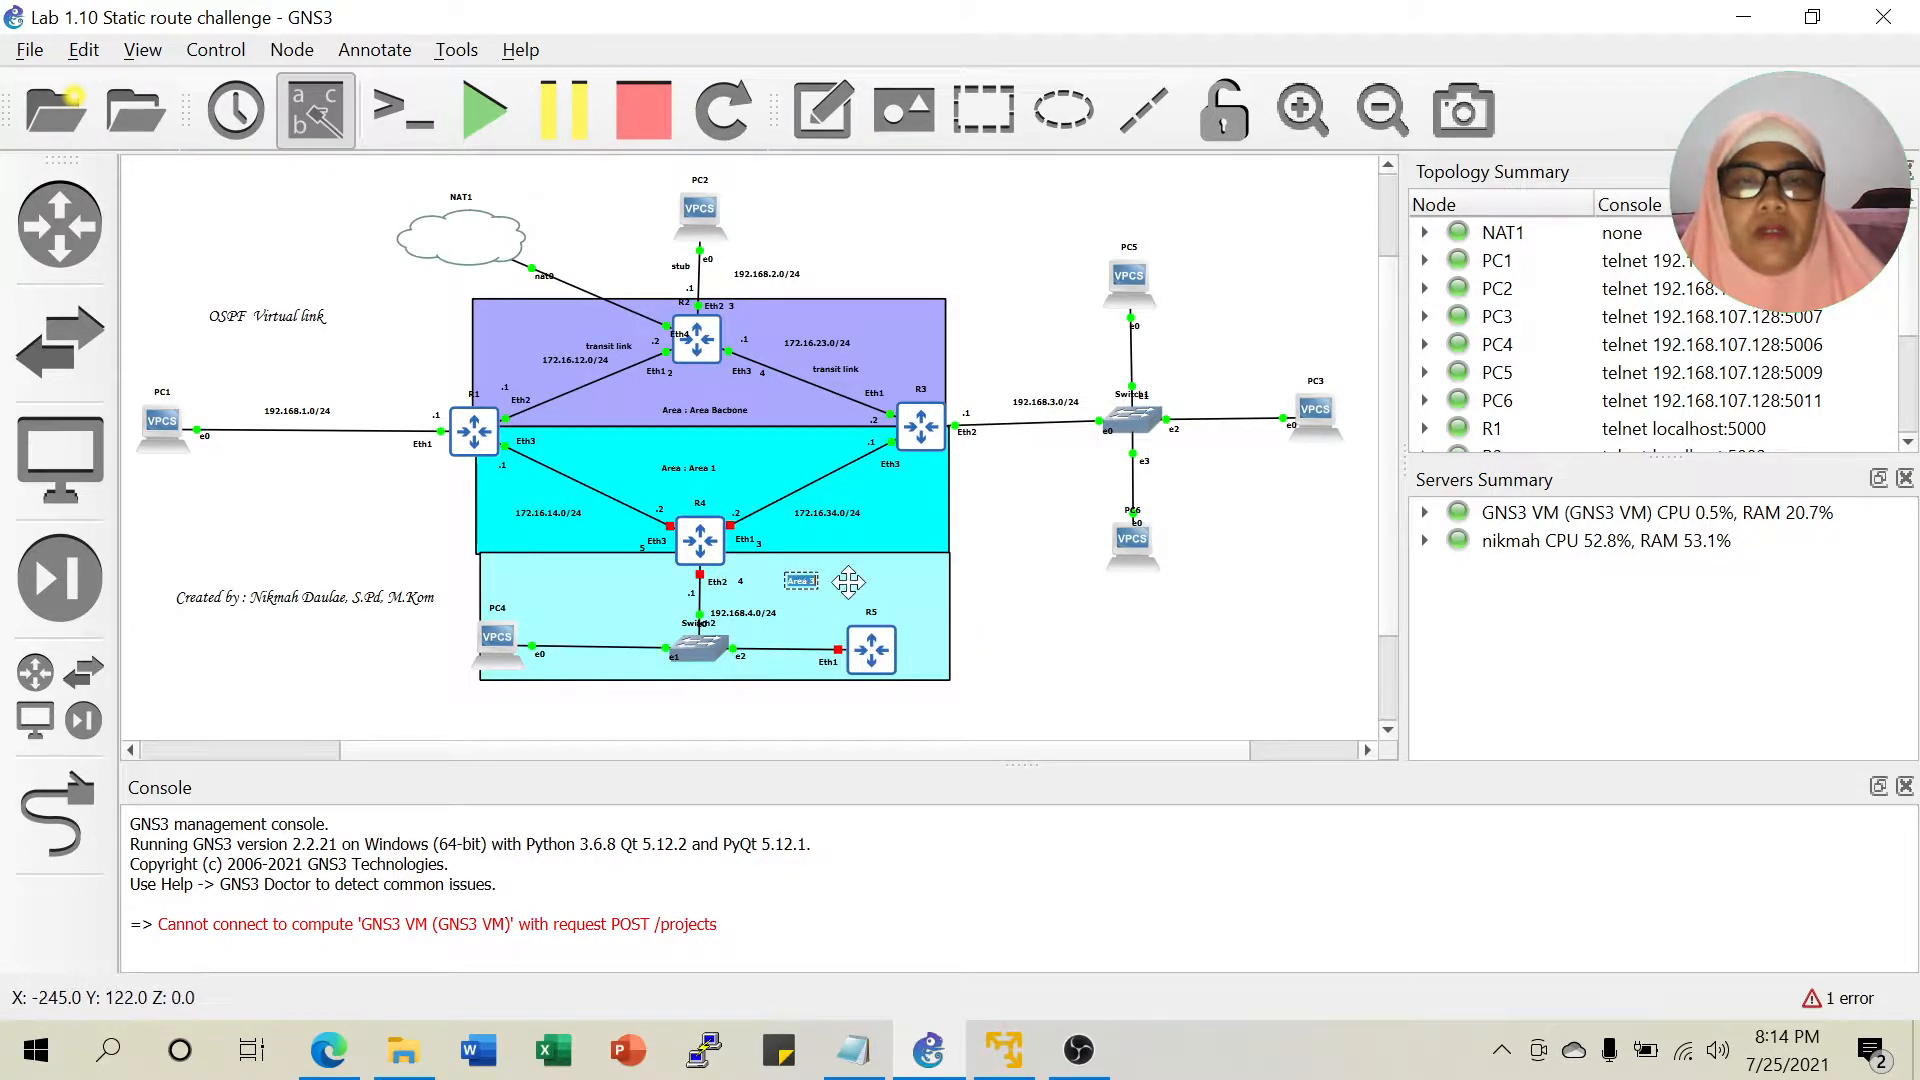
key(Delete)
Duplicate the 'Area : Area 1' label beside R5 and edit it to read 'Area : Area 3'.
click(704, 472)
right_click(709, 482)
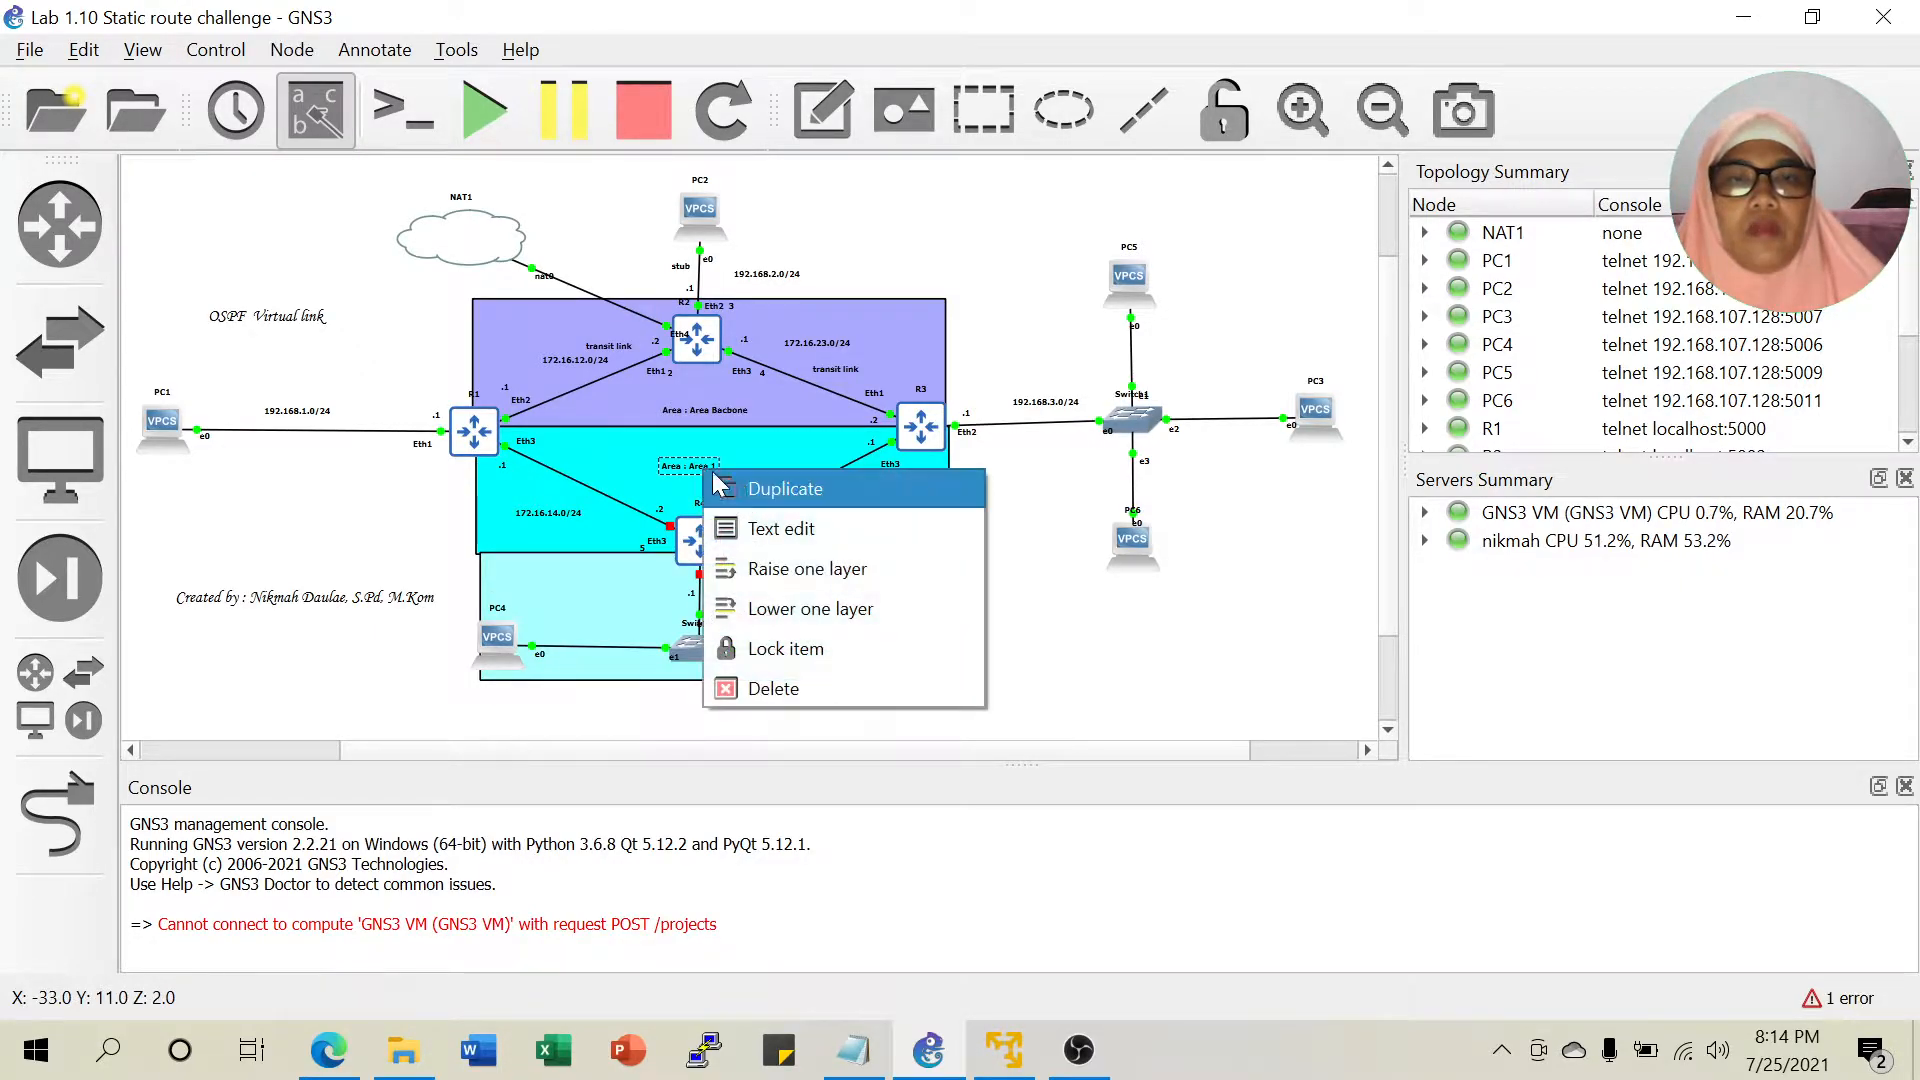
click(778, 490)
drag(720, 495, 847, 581)
double_click(852, 582)
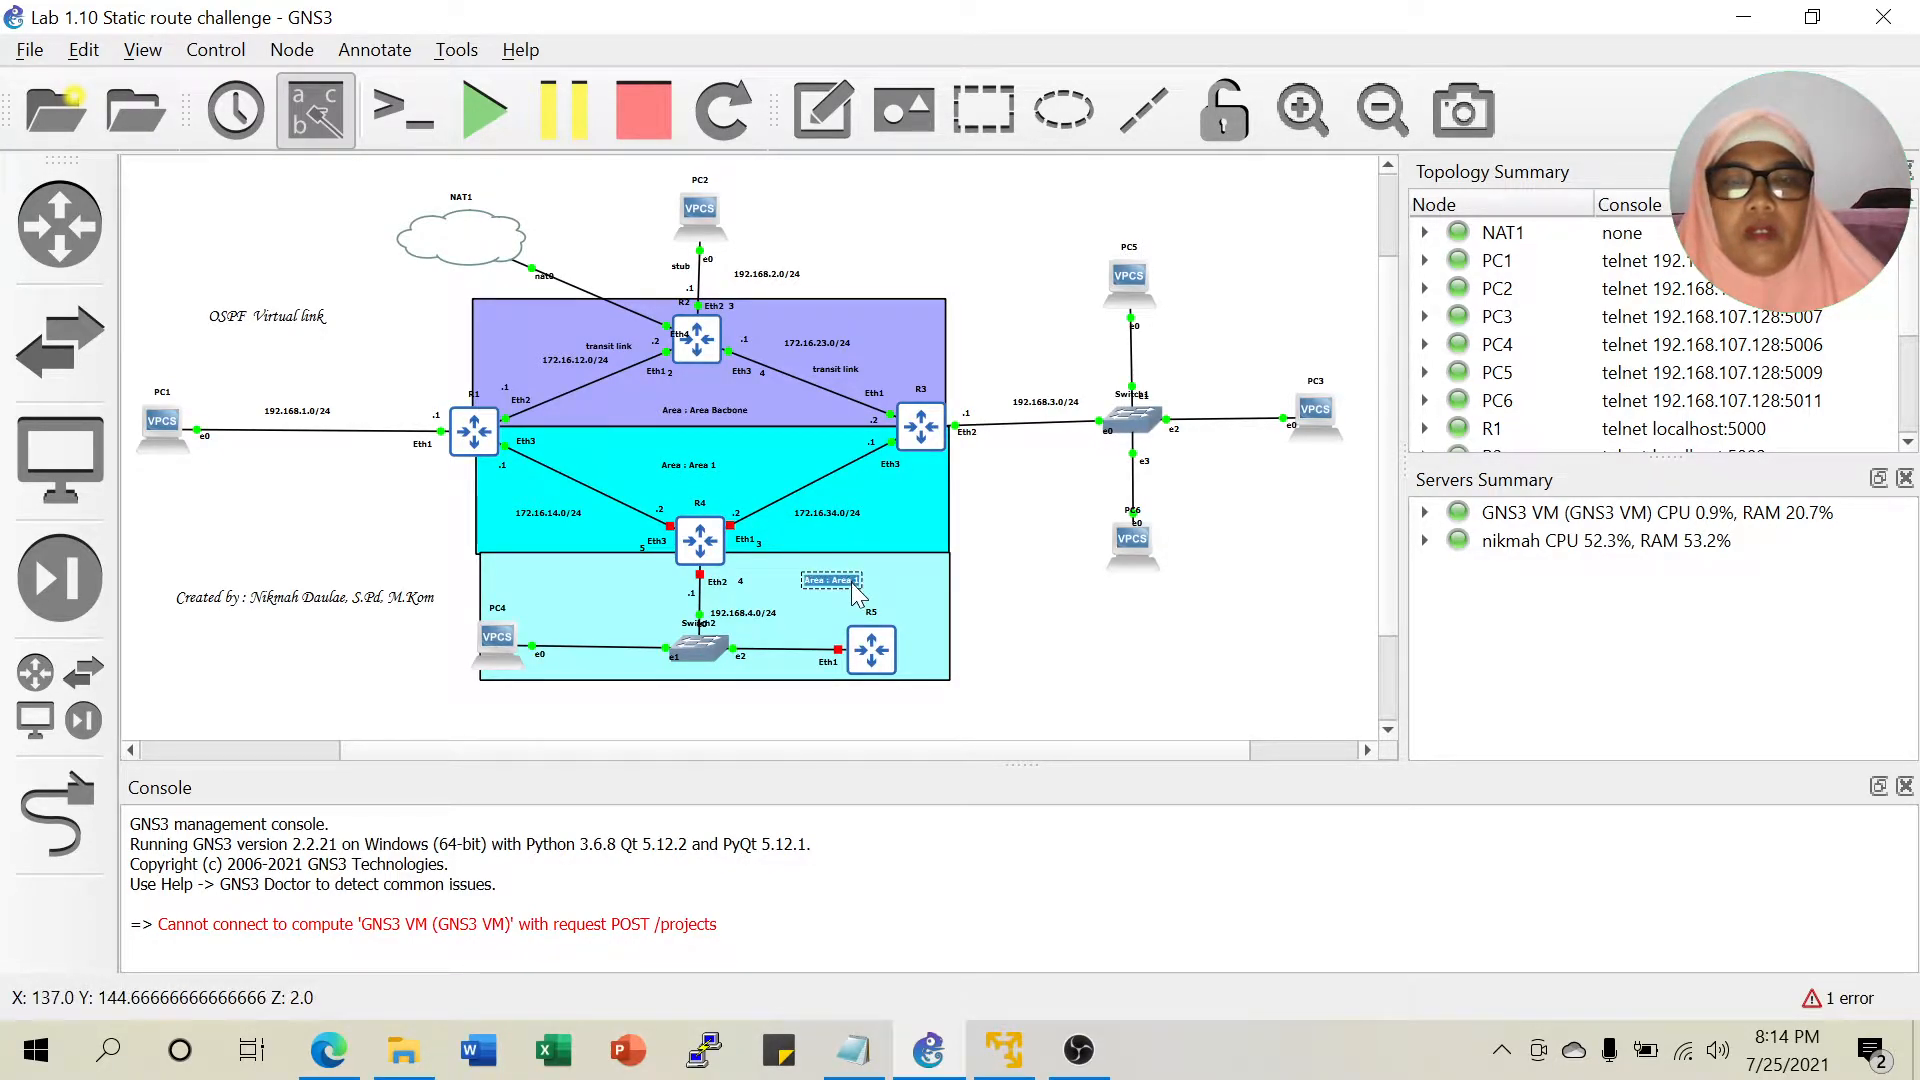
key(Left)
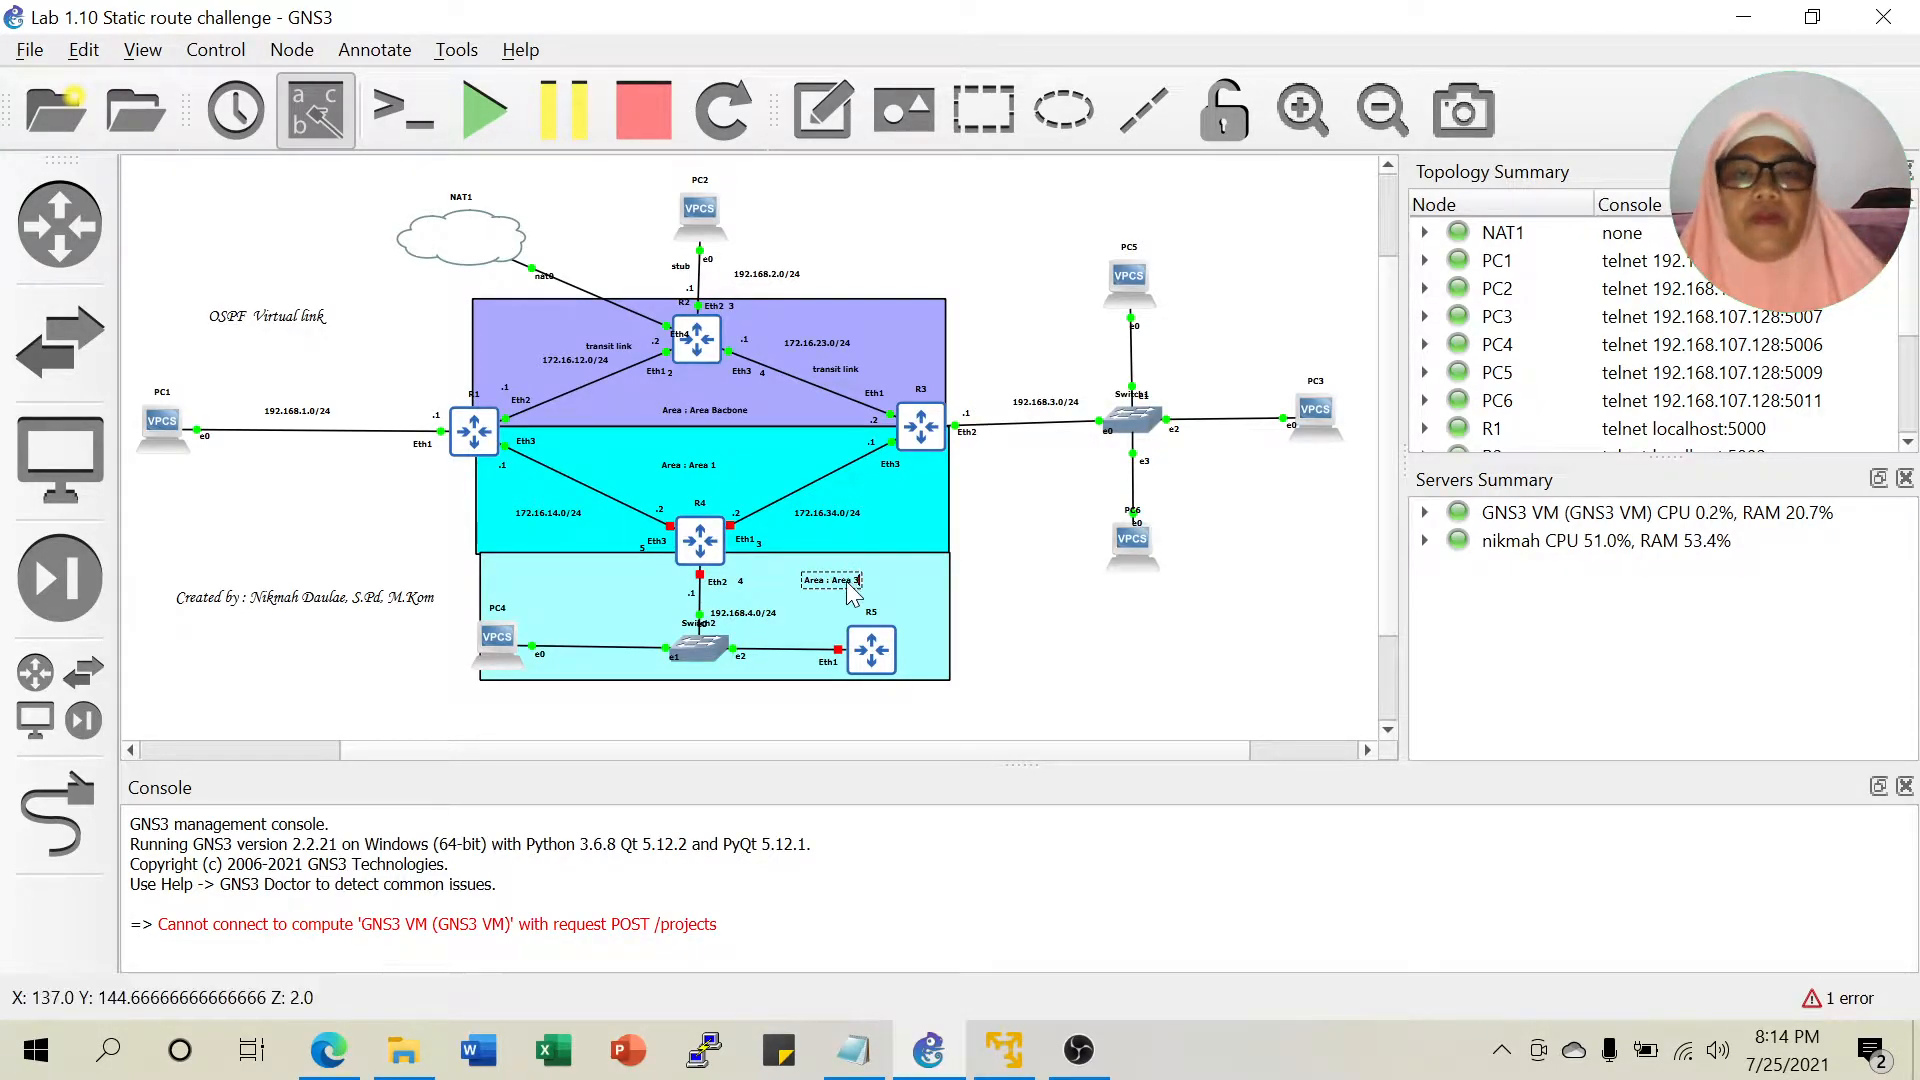
click(1057, 640)
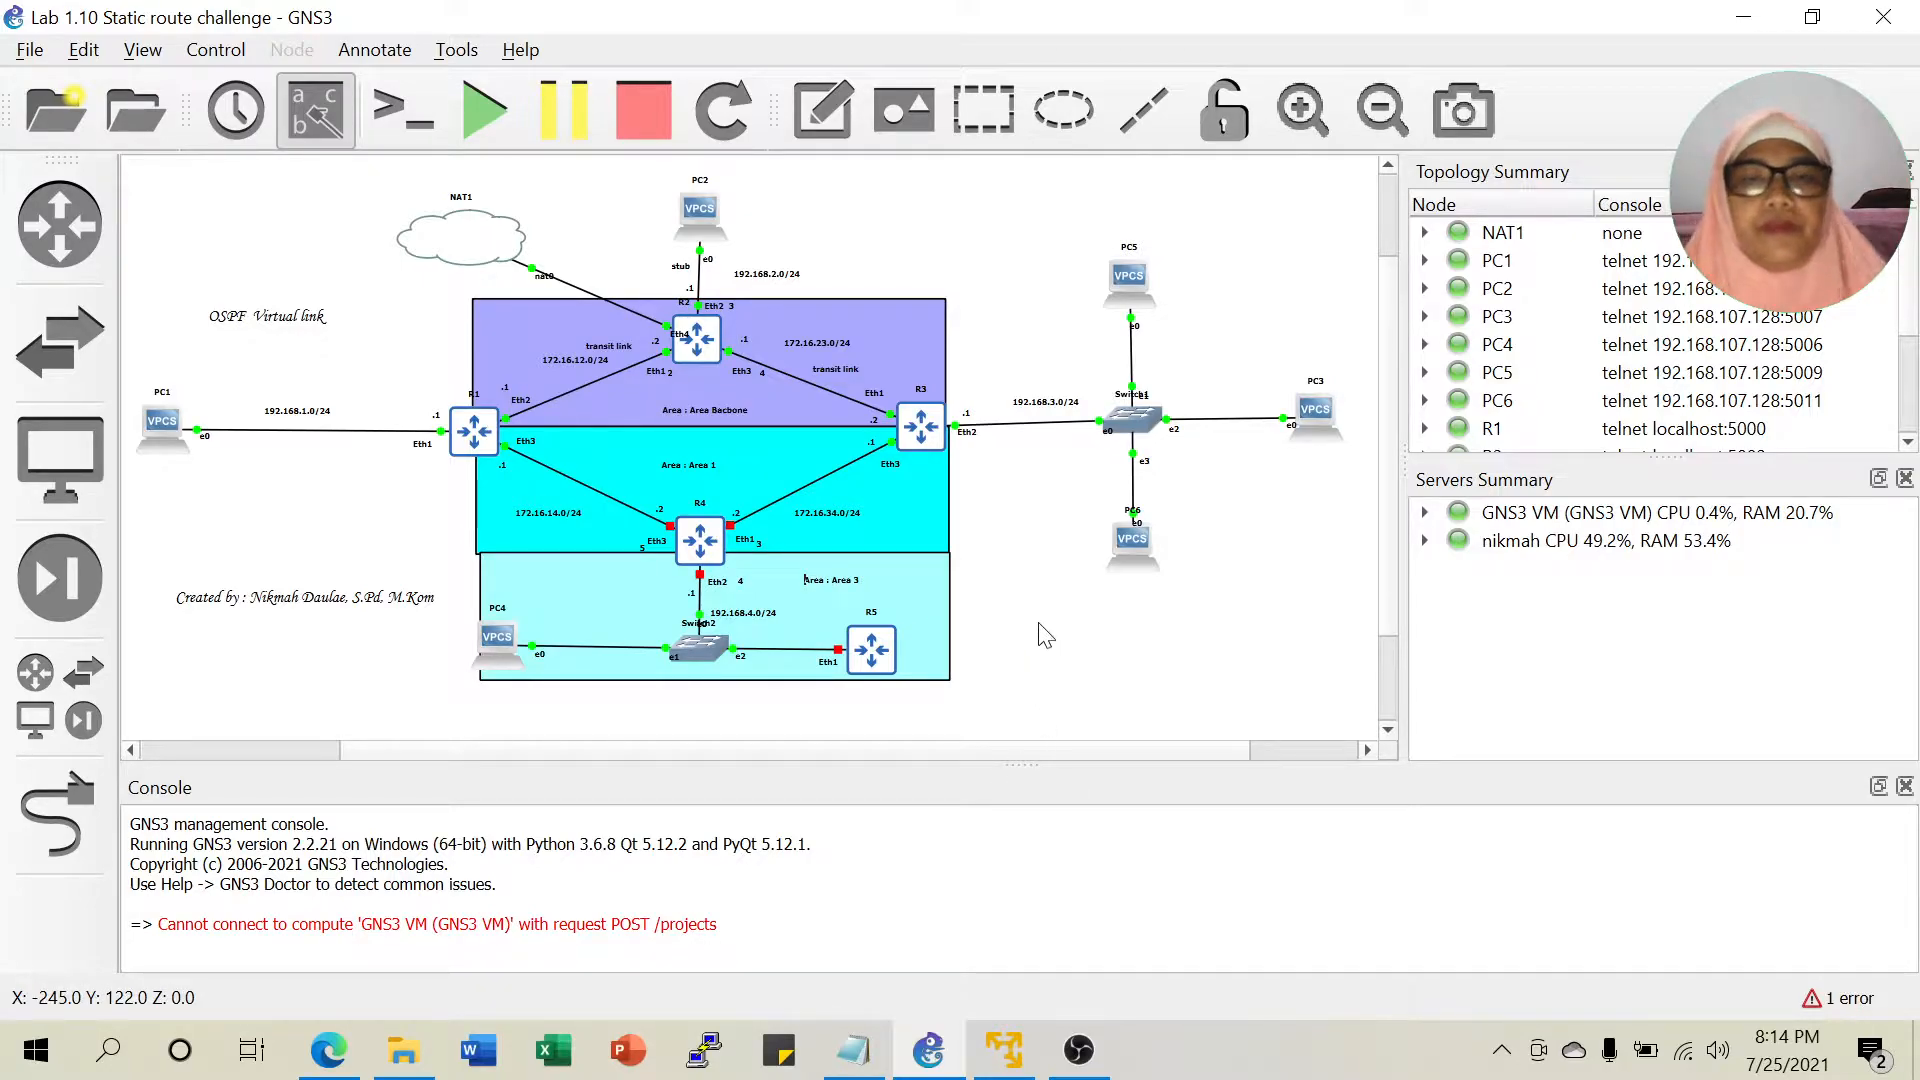
double_click(839, 582)
click(1008, 589)
Start router R4.
right_click(702, 555)
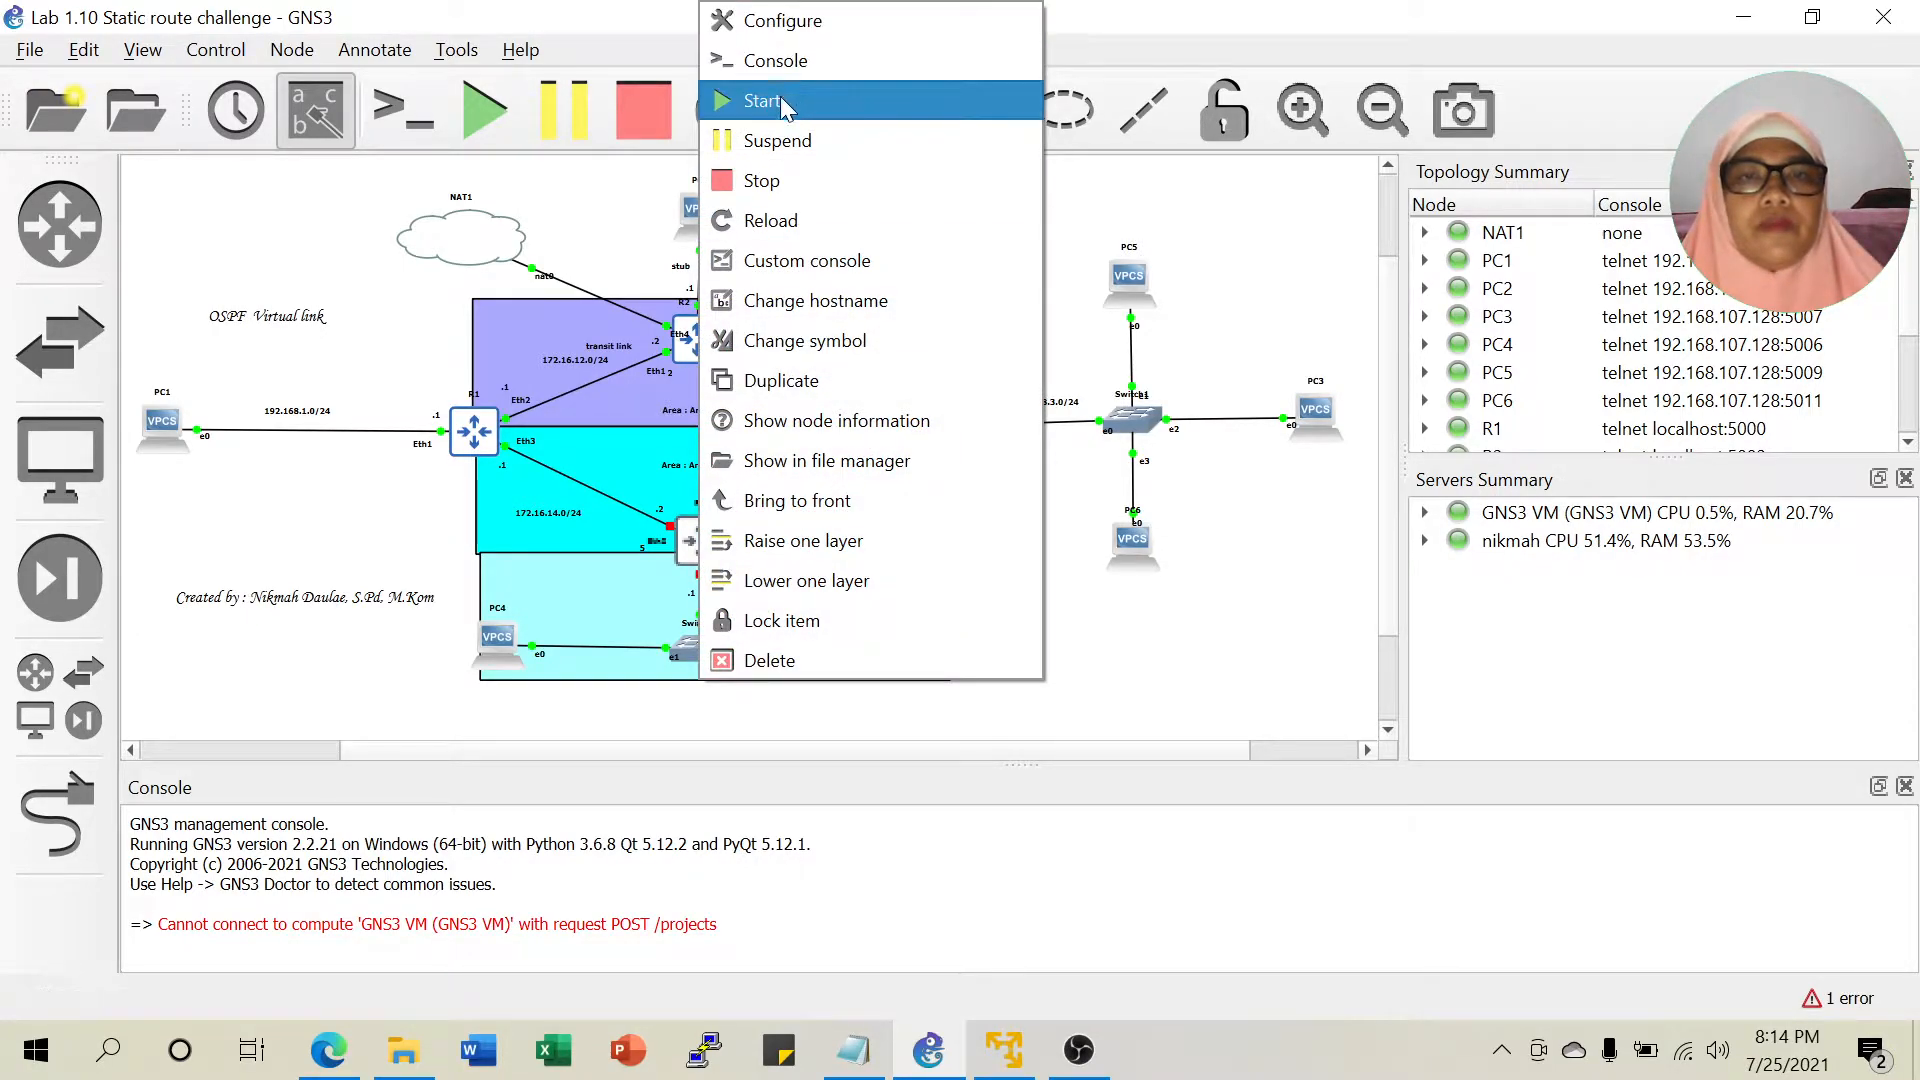
click(780, 100)
right_click(865, 652)
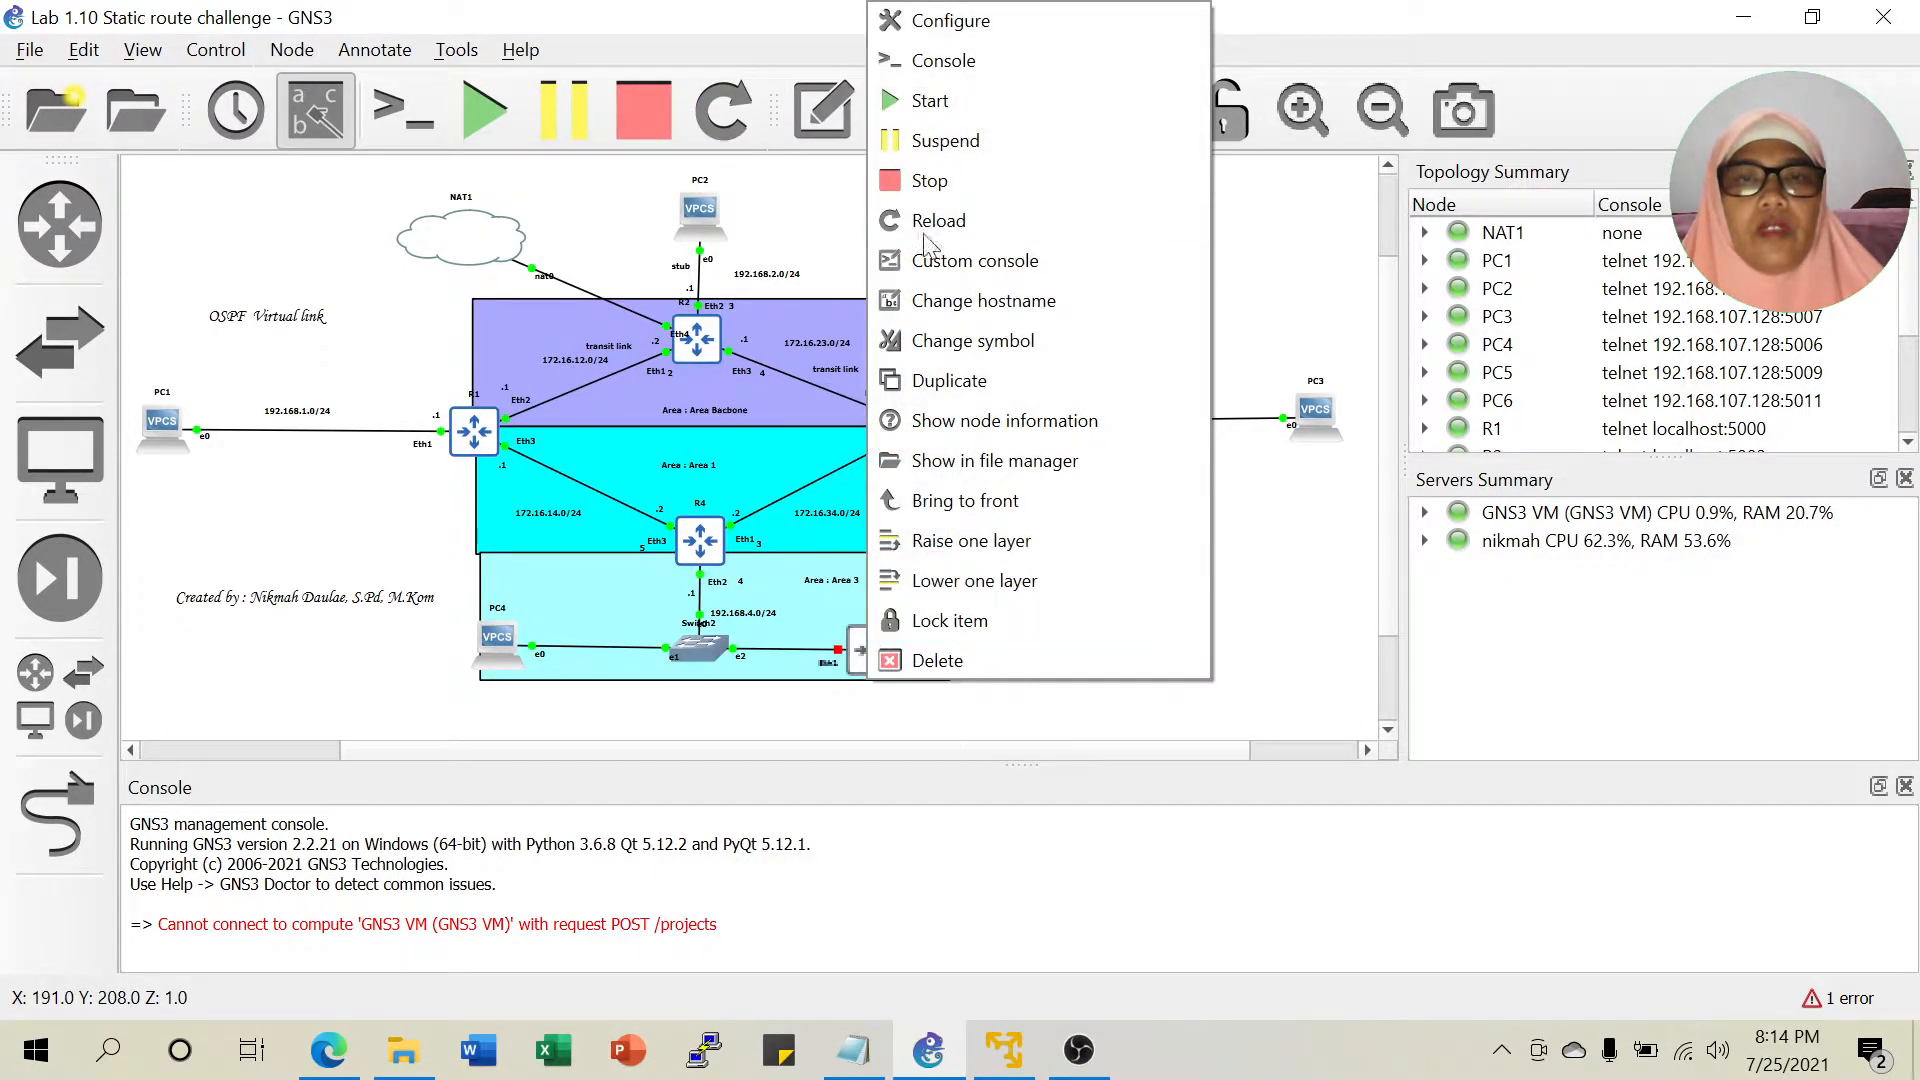
click(984, 104)
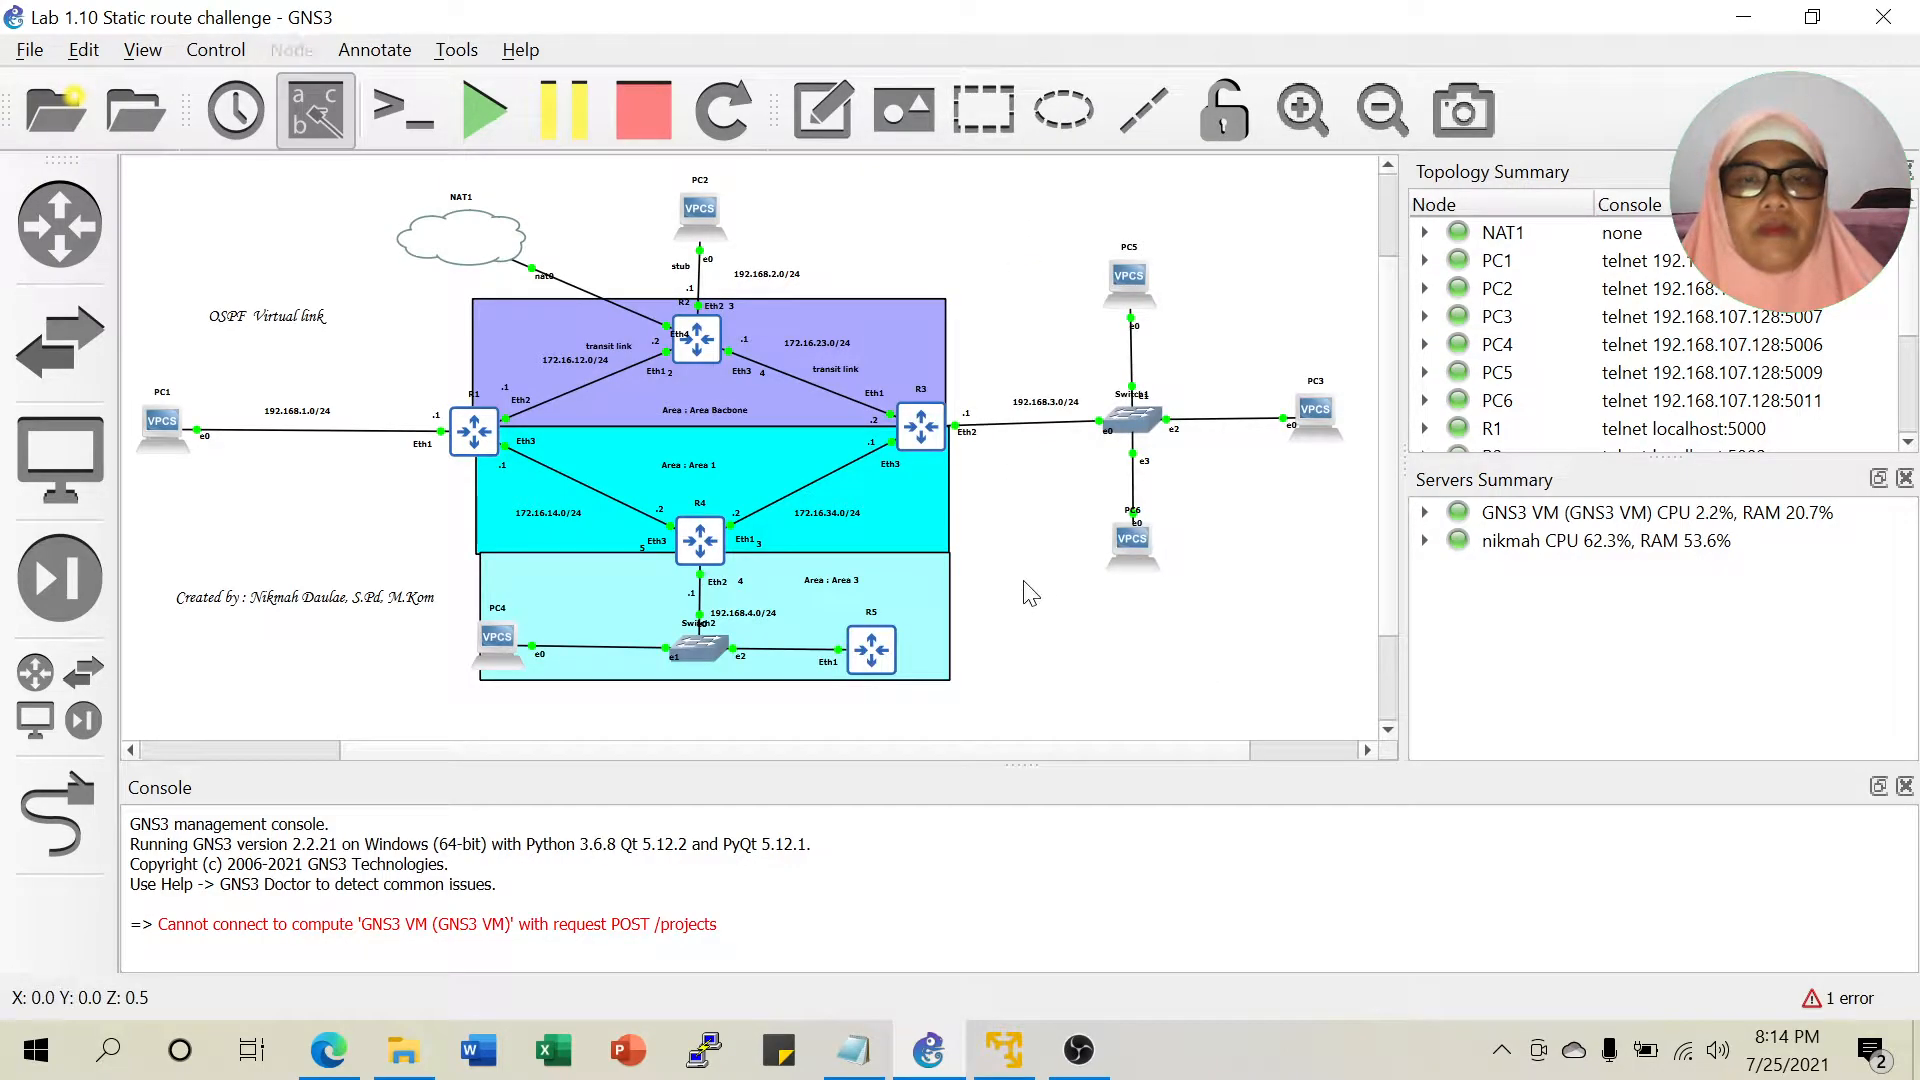
Change the Area 3 rectangle's fill from light cyan to orange (#ffaa00).
click(900, 578)
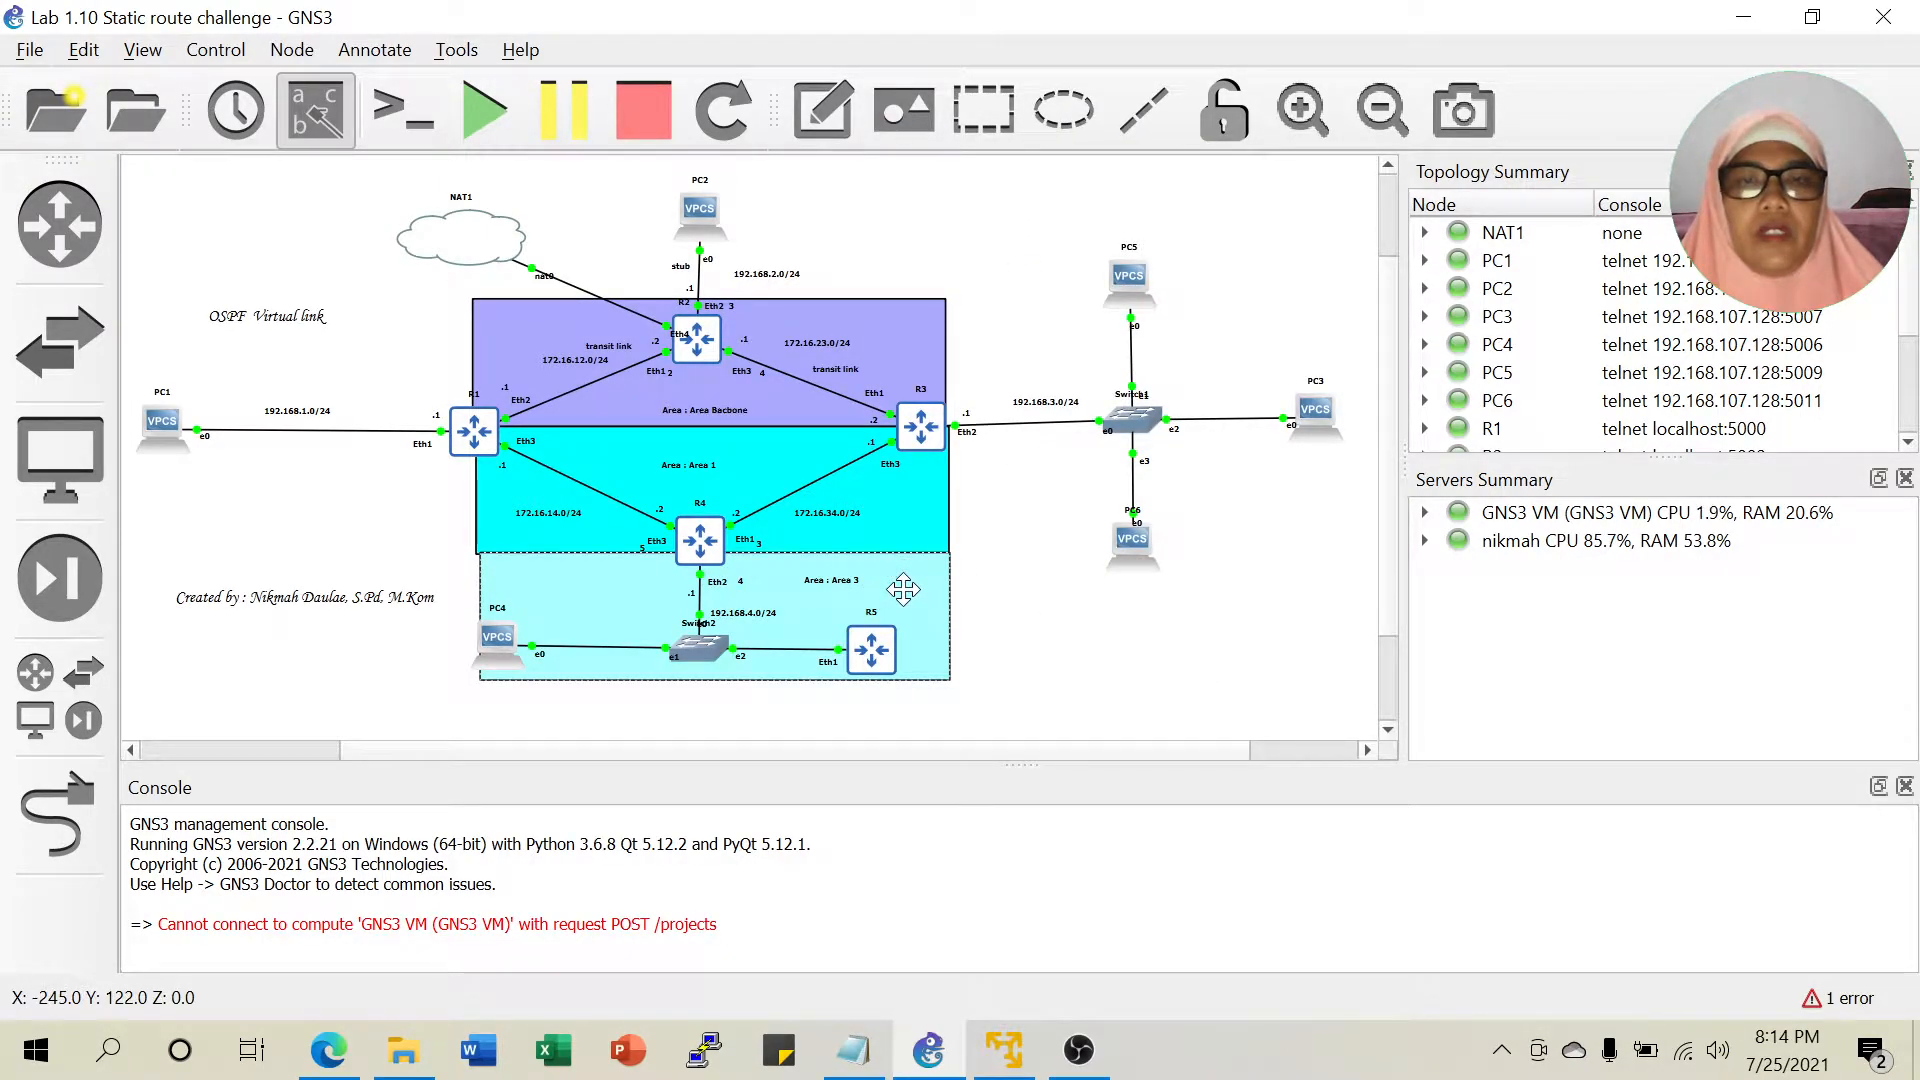
right_click(903, 590)
click(950, 651)
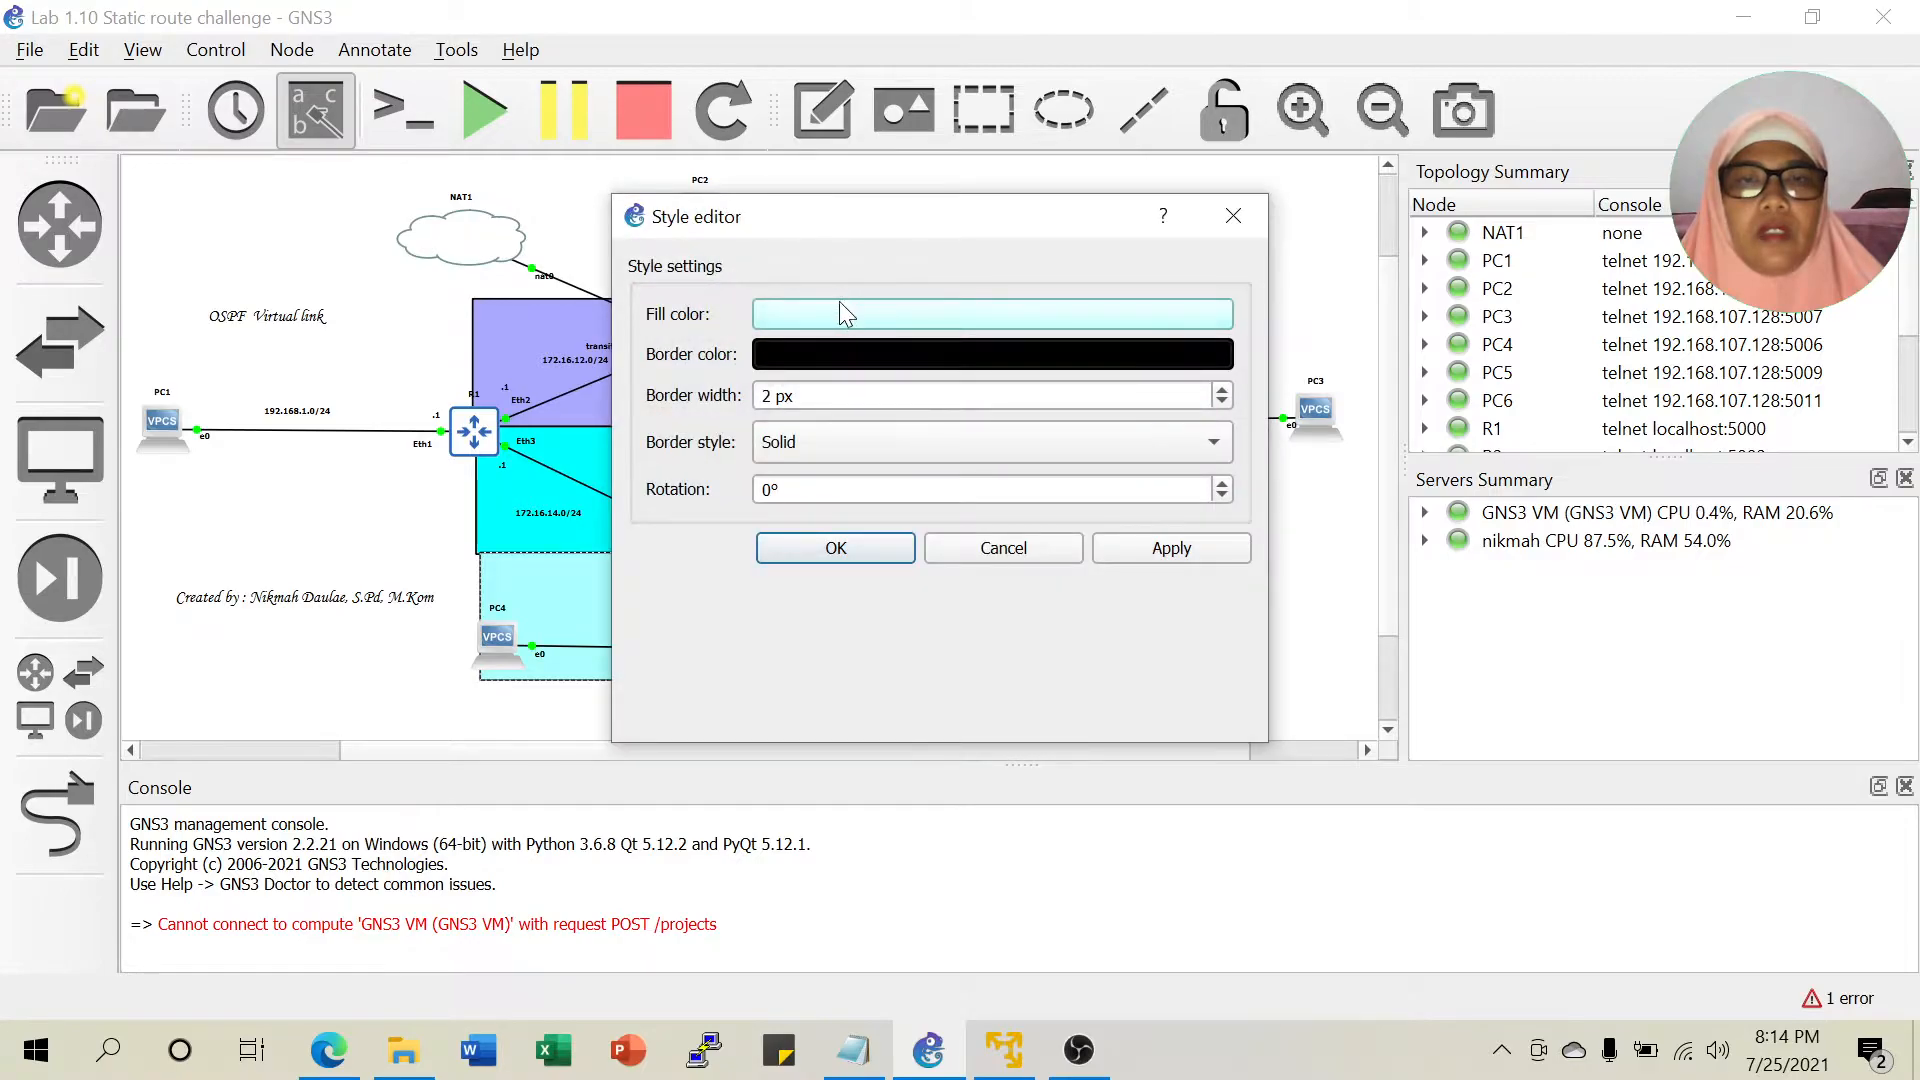
click(838, 310)
click(738, 300)
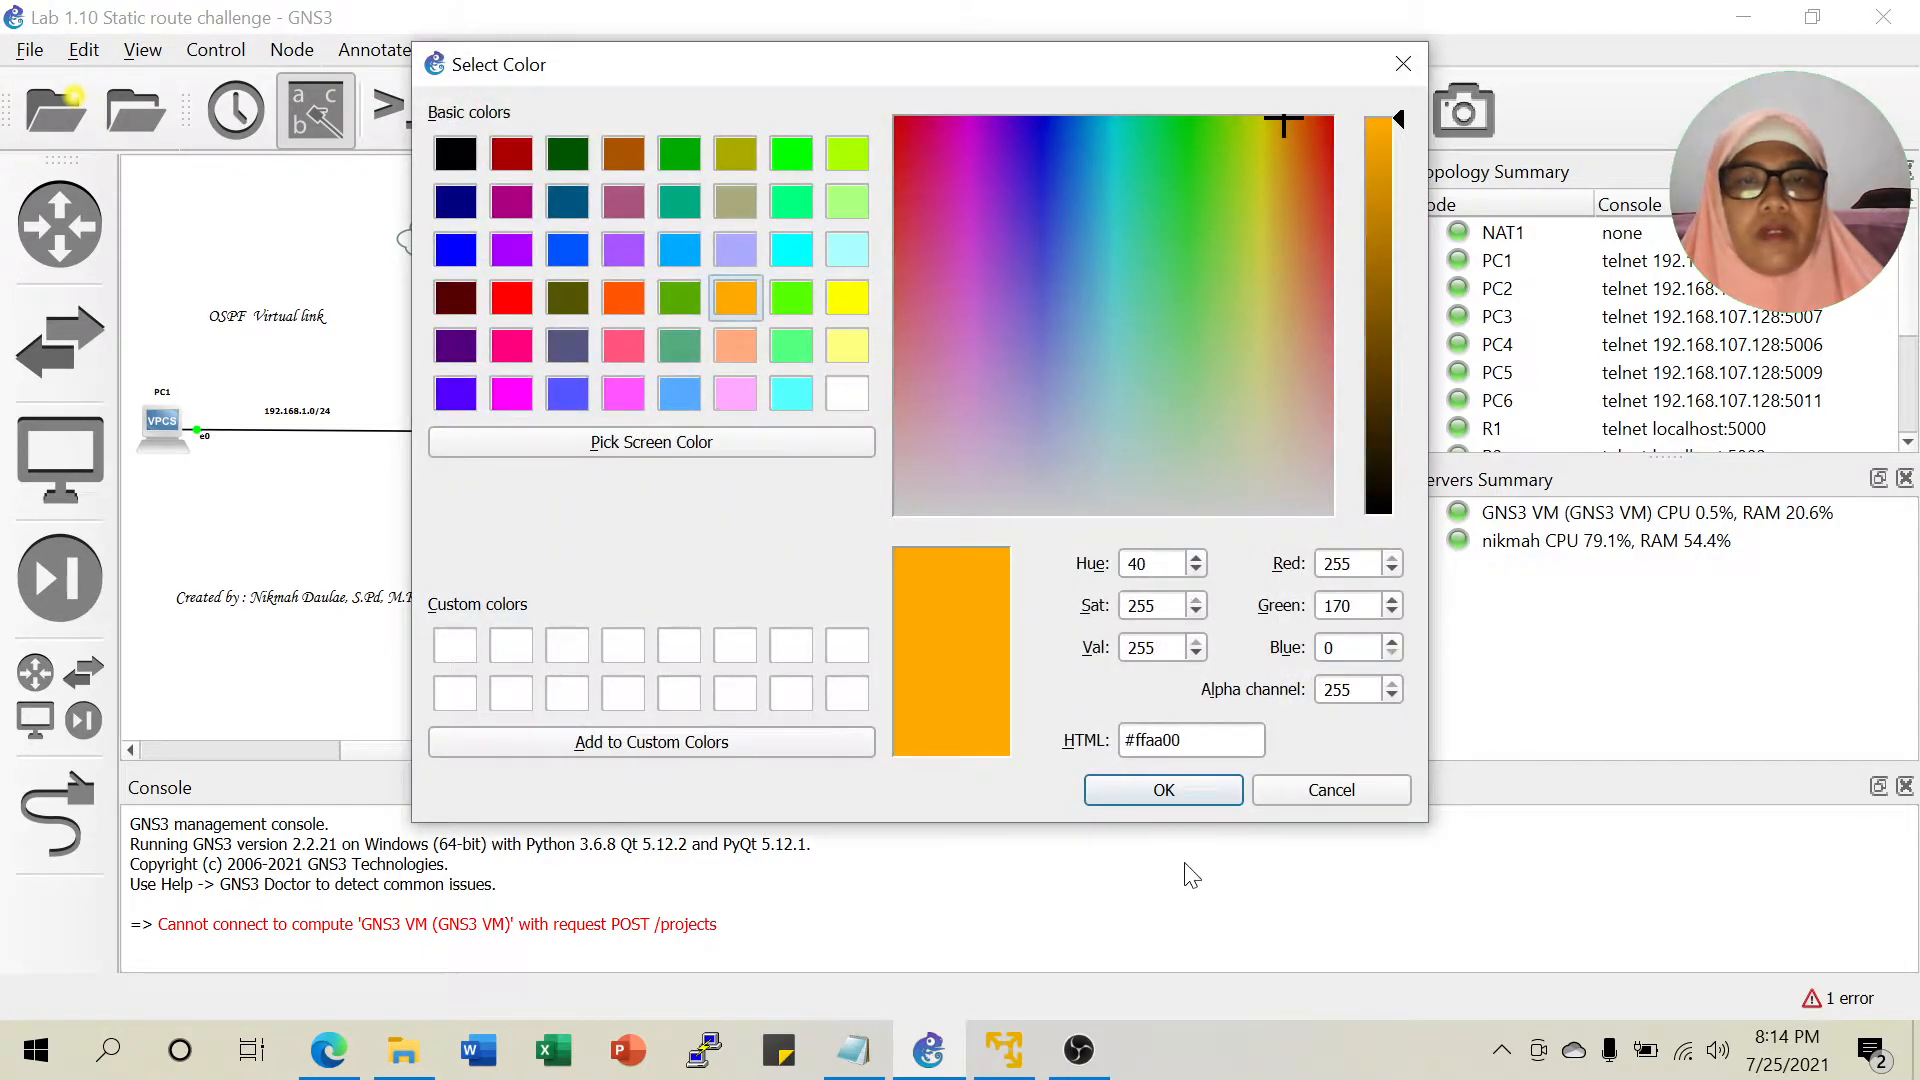
click(1160, 791)
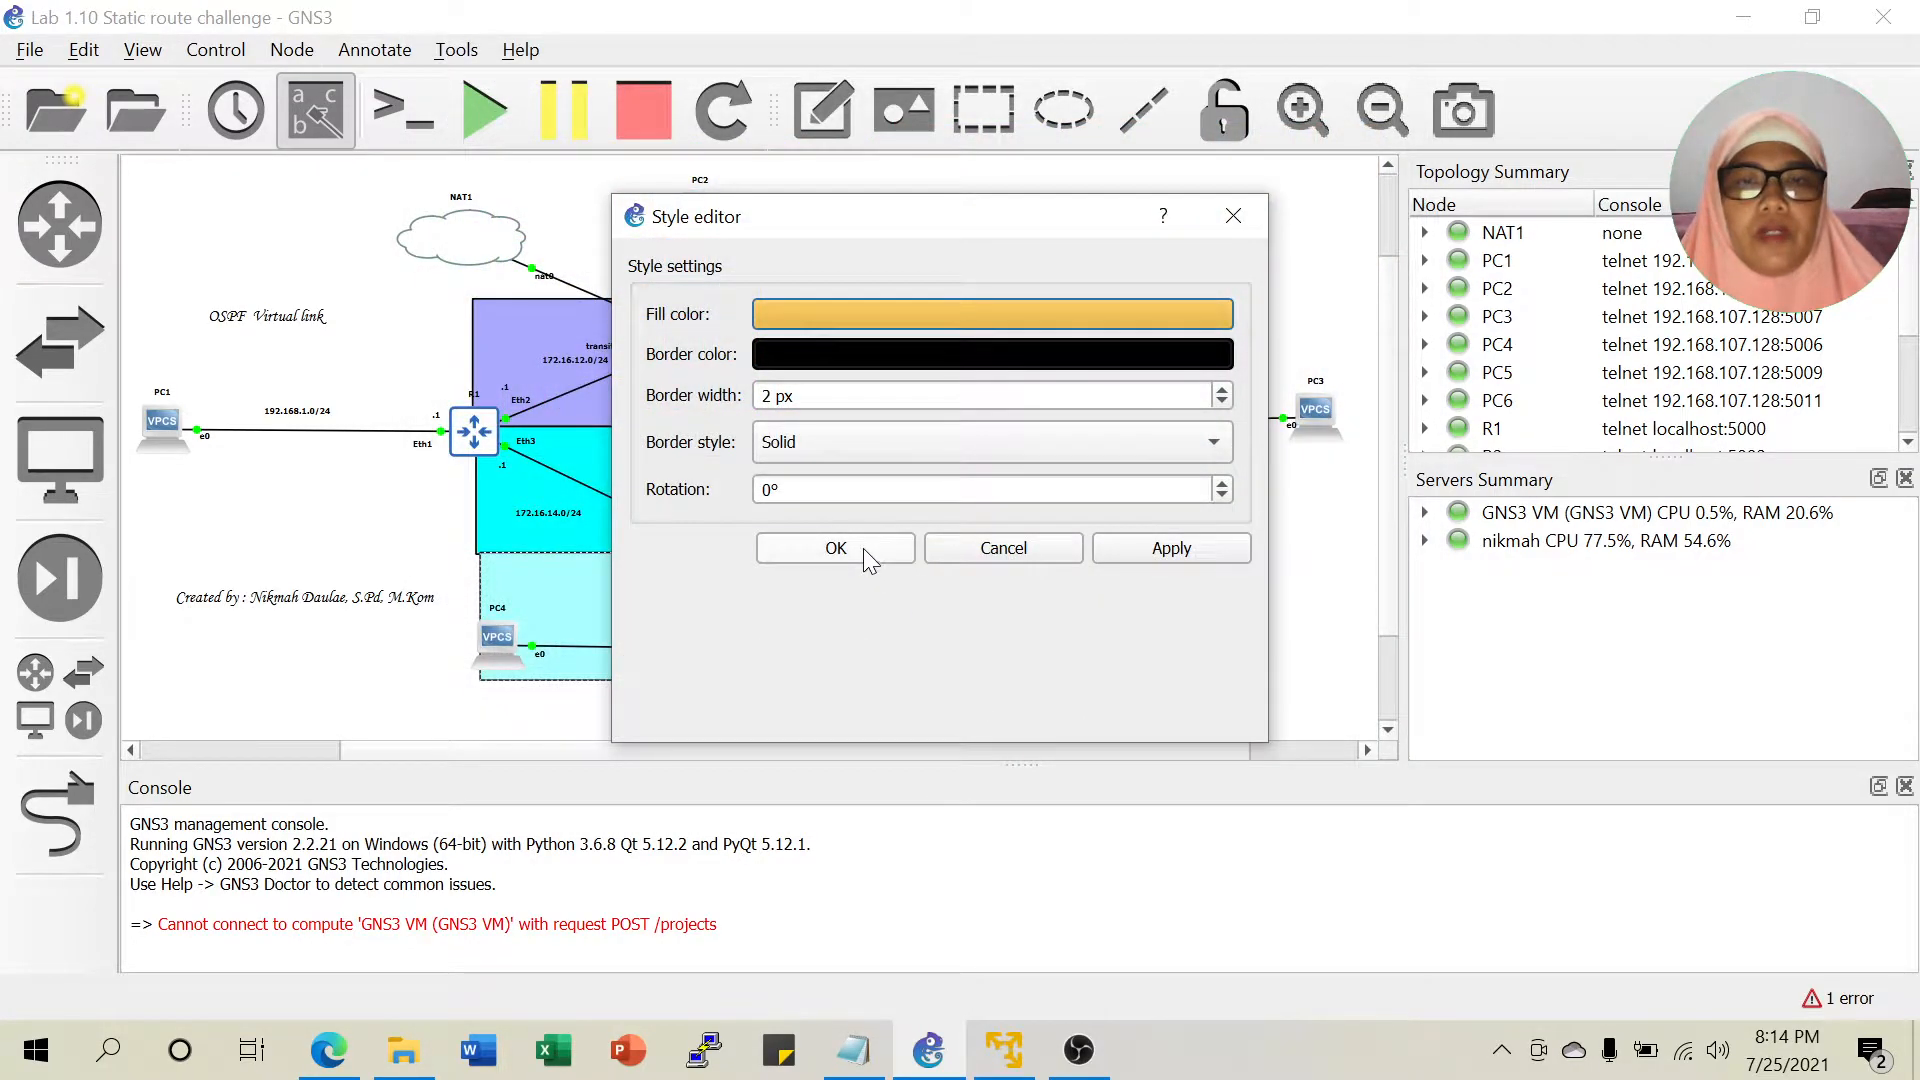
click(836, 550)
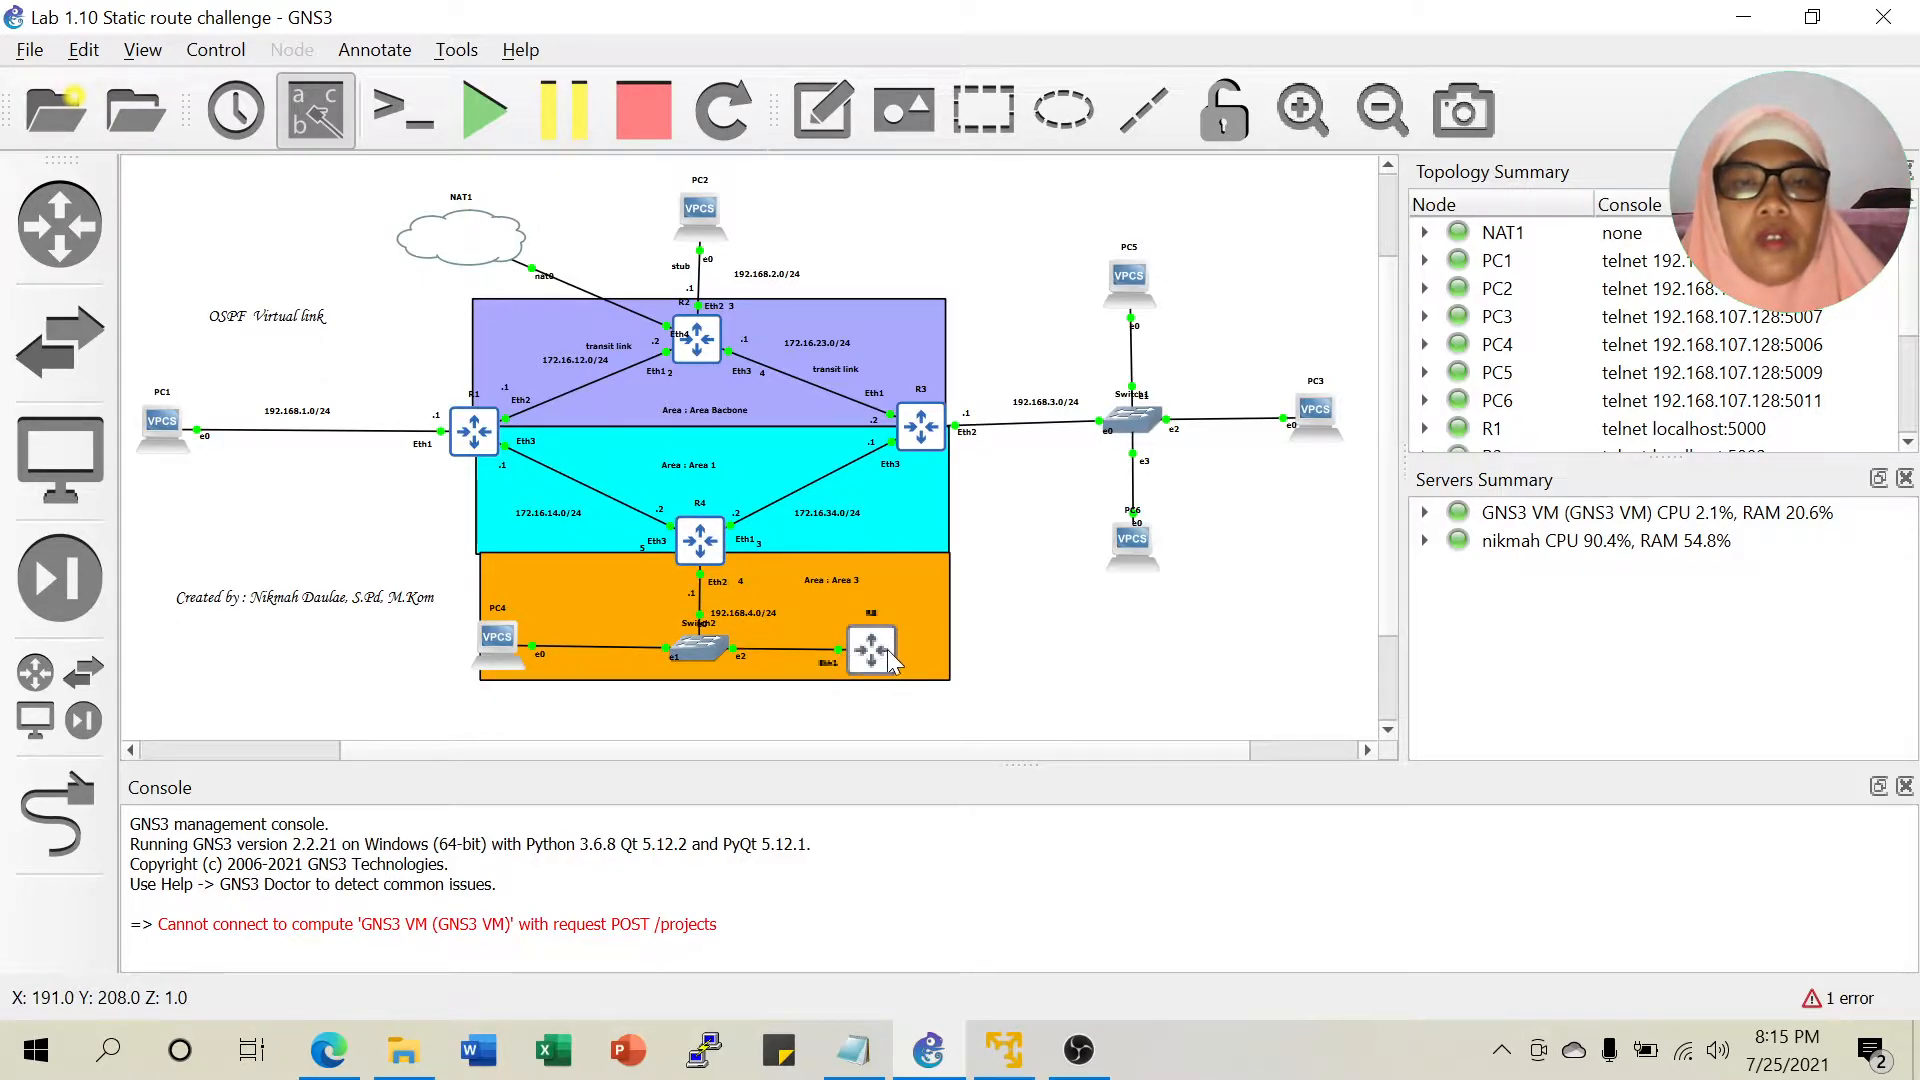
Drag the Area 3 rectangle's top edge up to router R4, then deselect everything.
mouse_move(832, 555)
mouse_down()
mouse_move(839, 496)
mouse_move(841, 521)
mouse_up()
click(1066, 643)
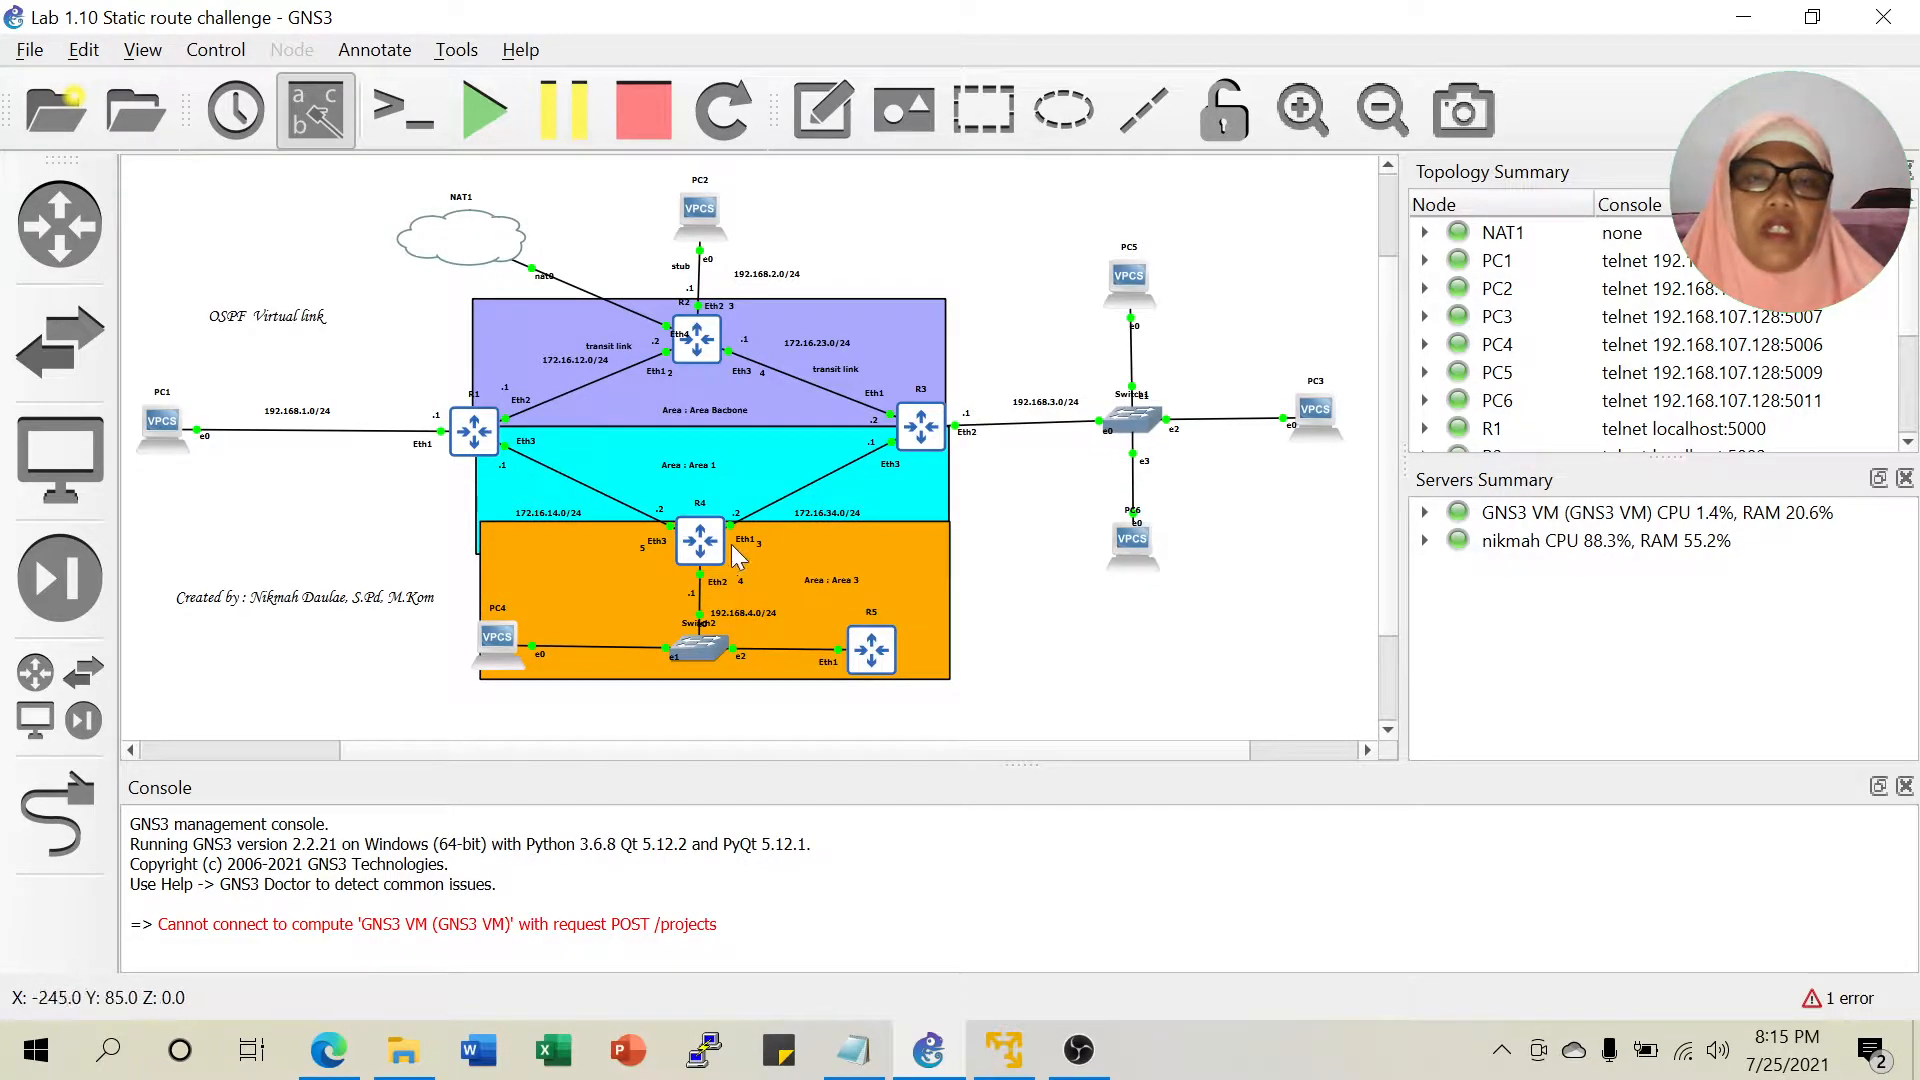
click(873, 658)
click(988, 659)
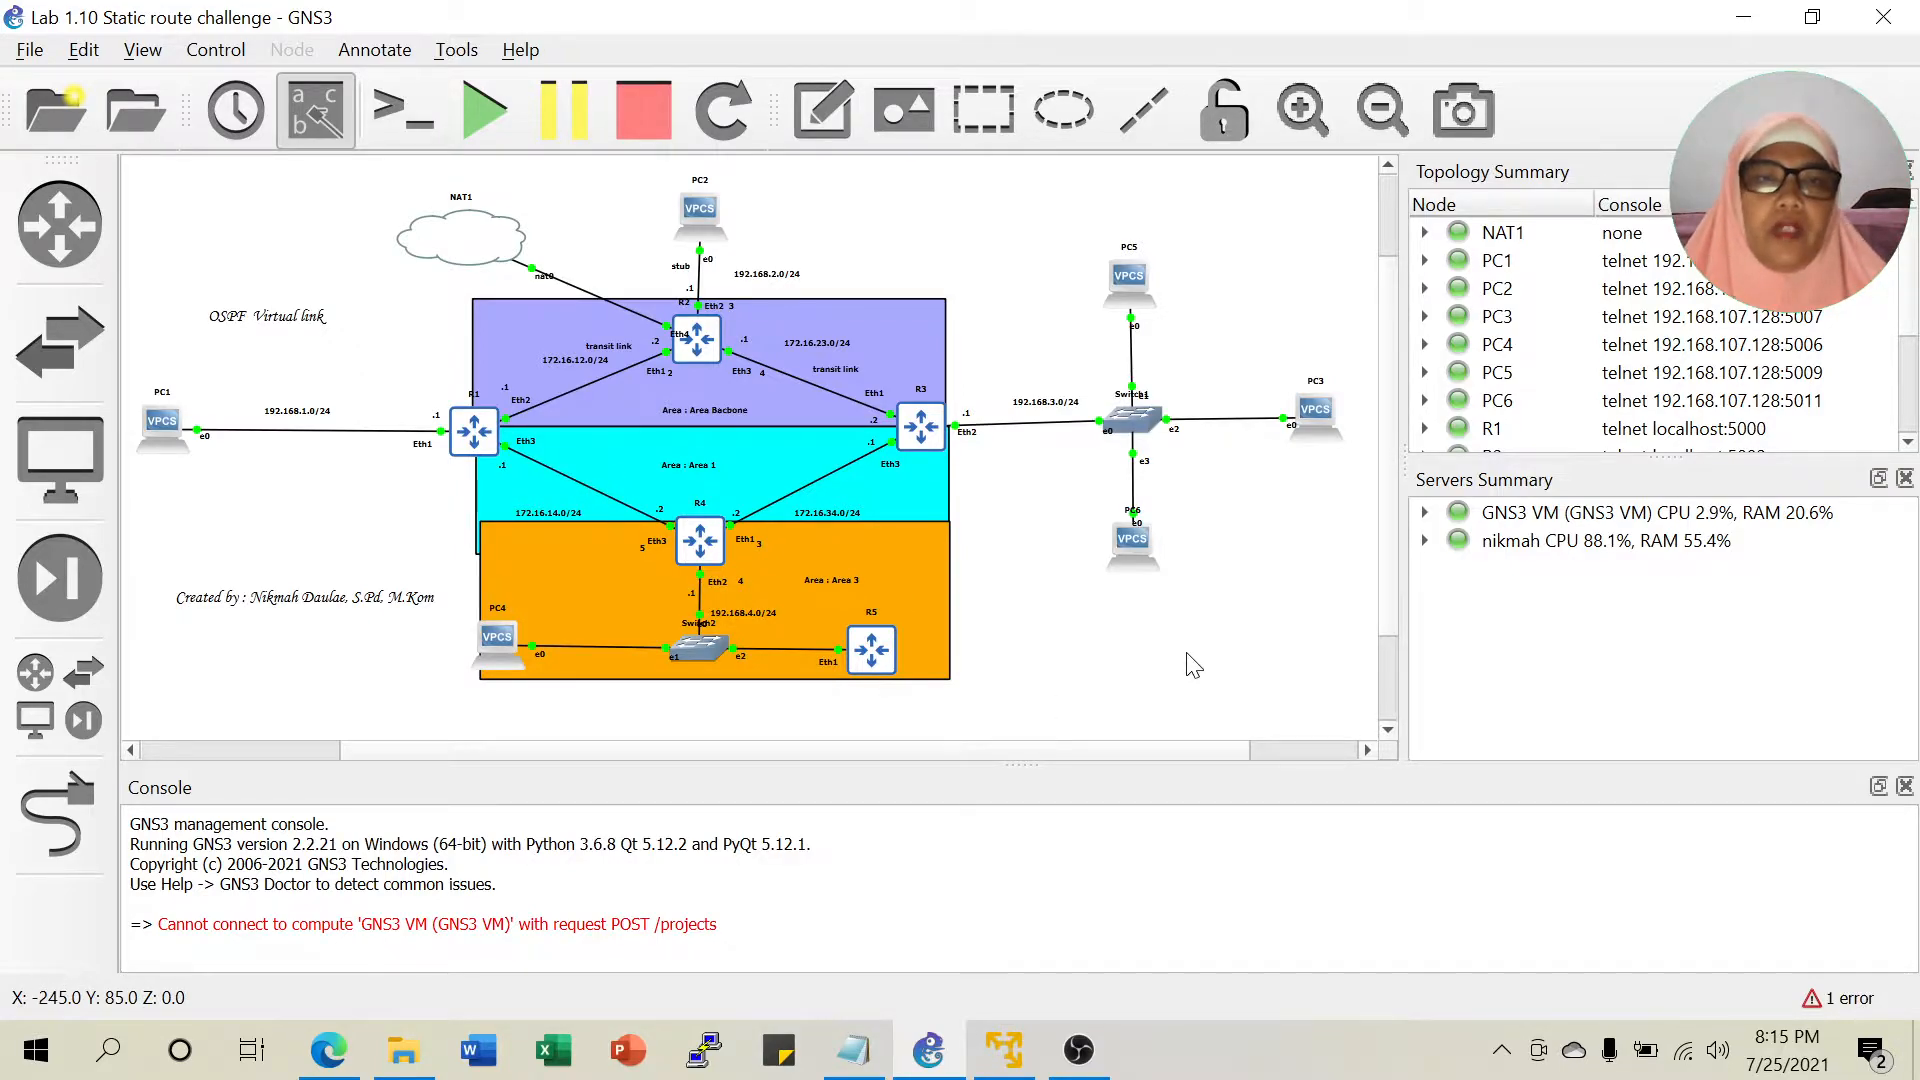
Open a console to R1 and enter the login name admin.
right_click(469, 431)
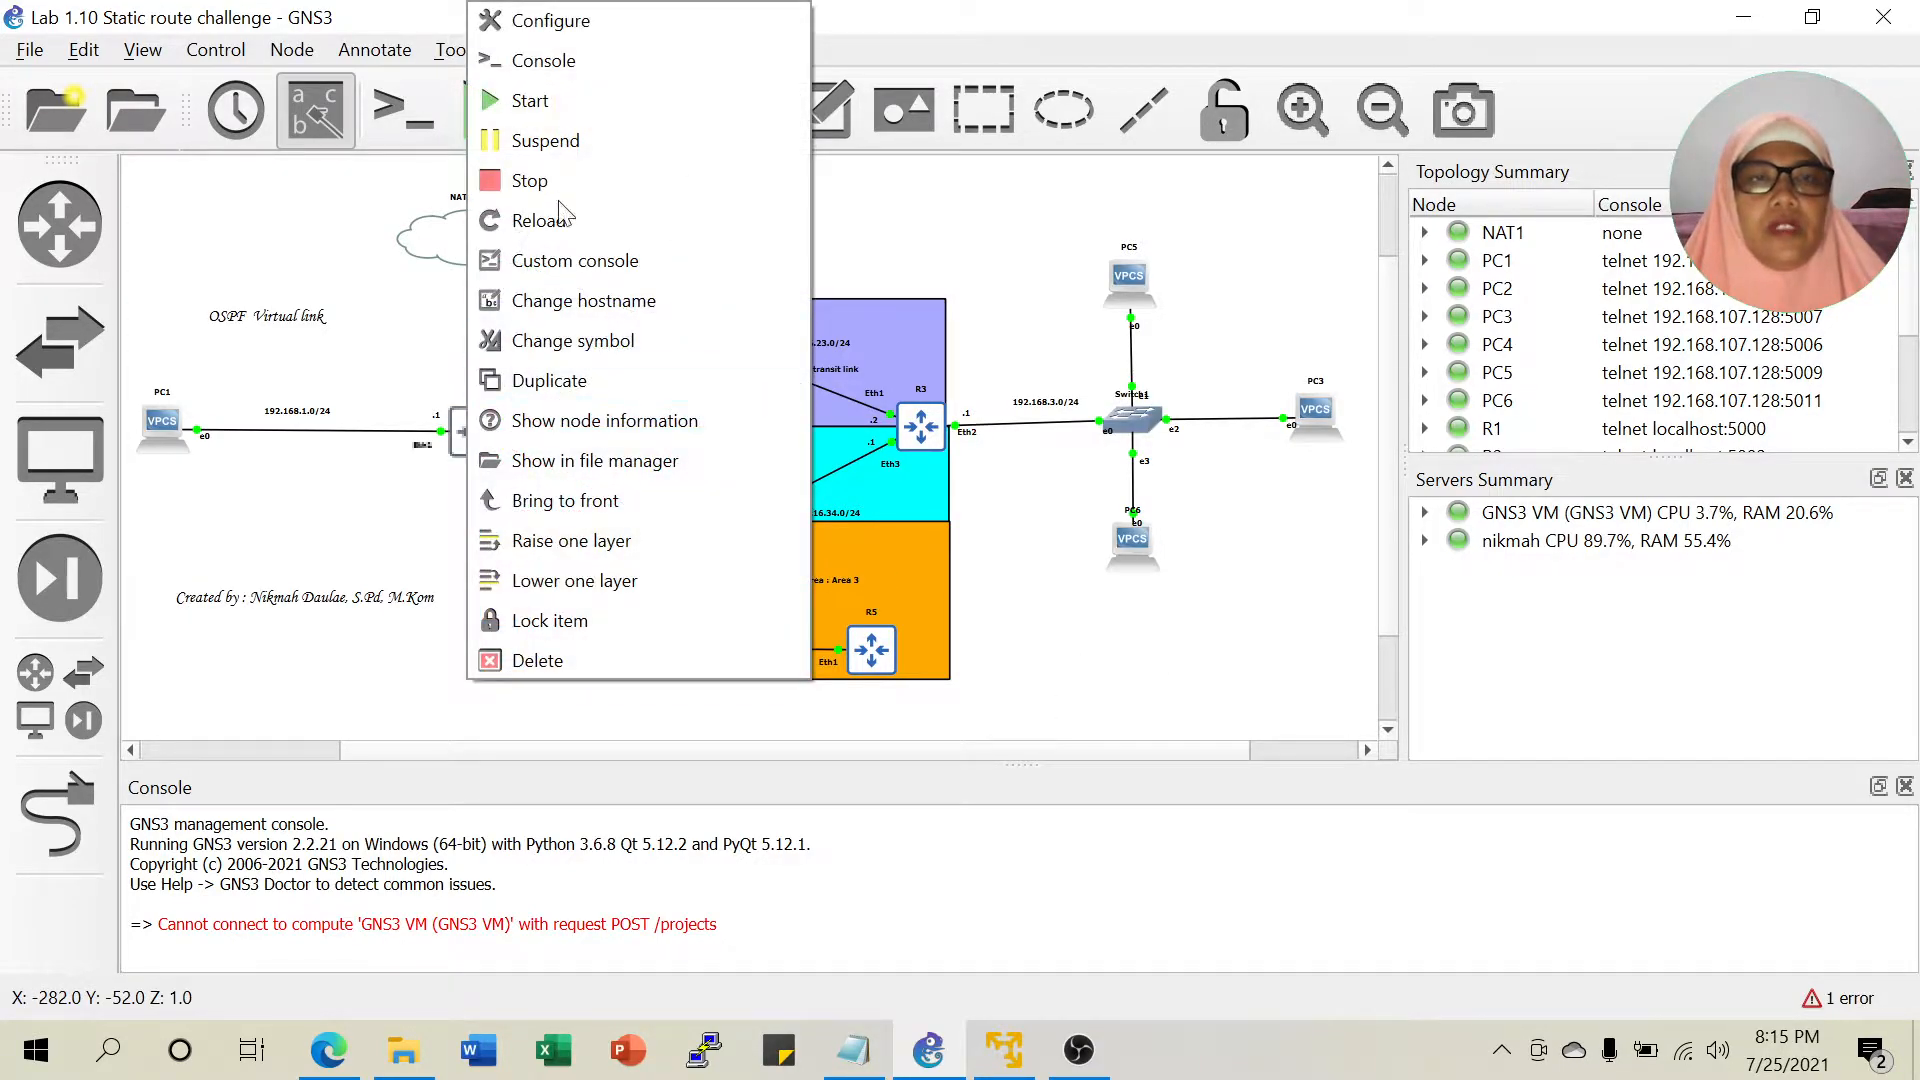
click(578, 58)
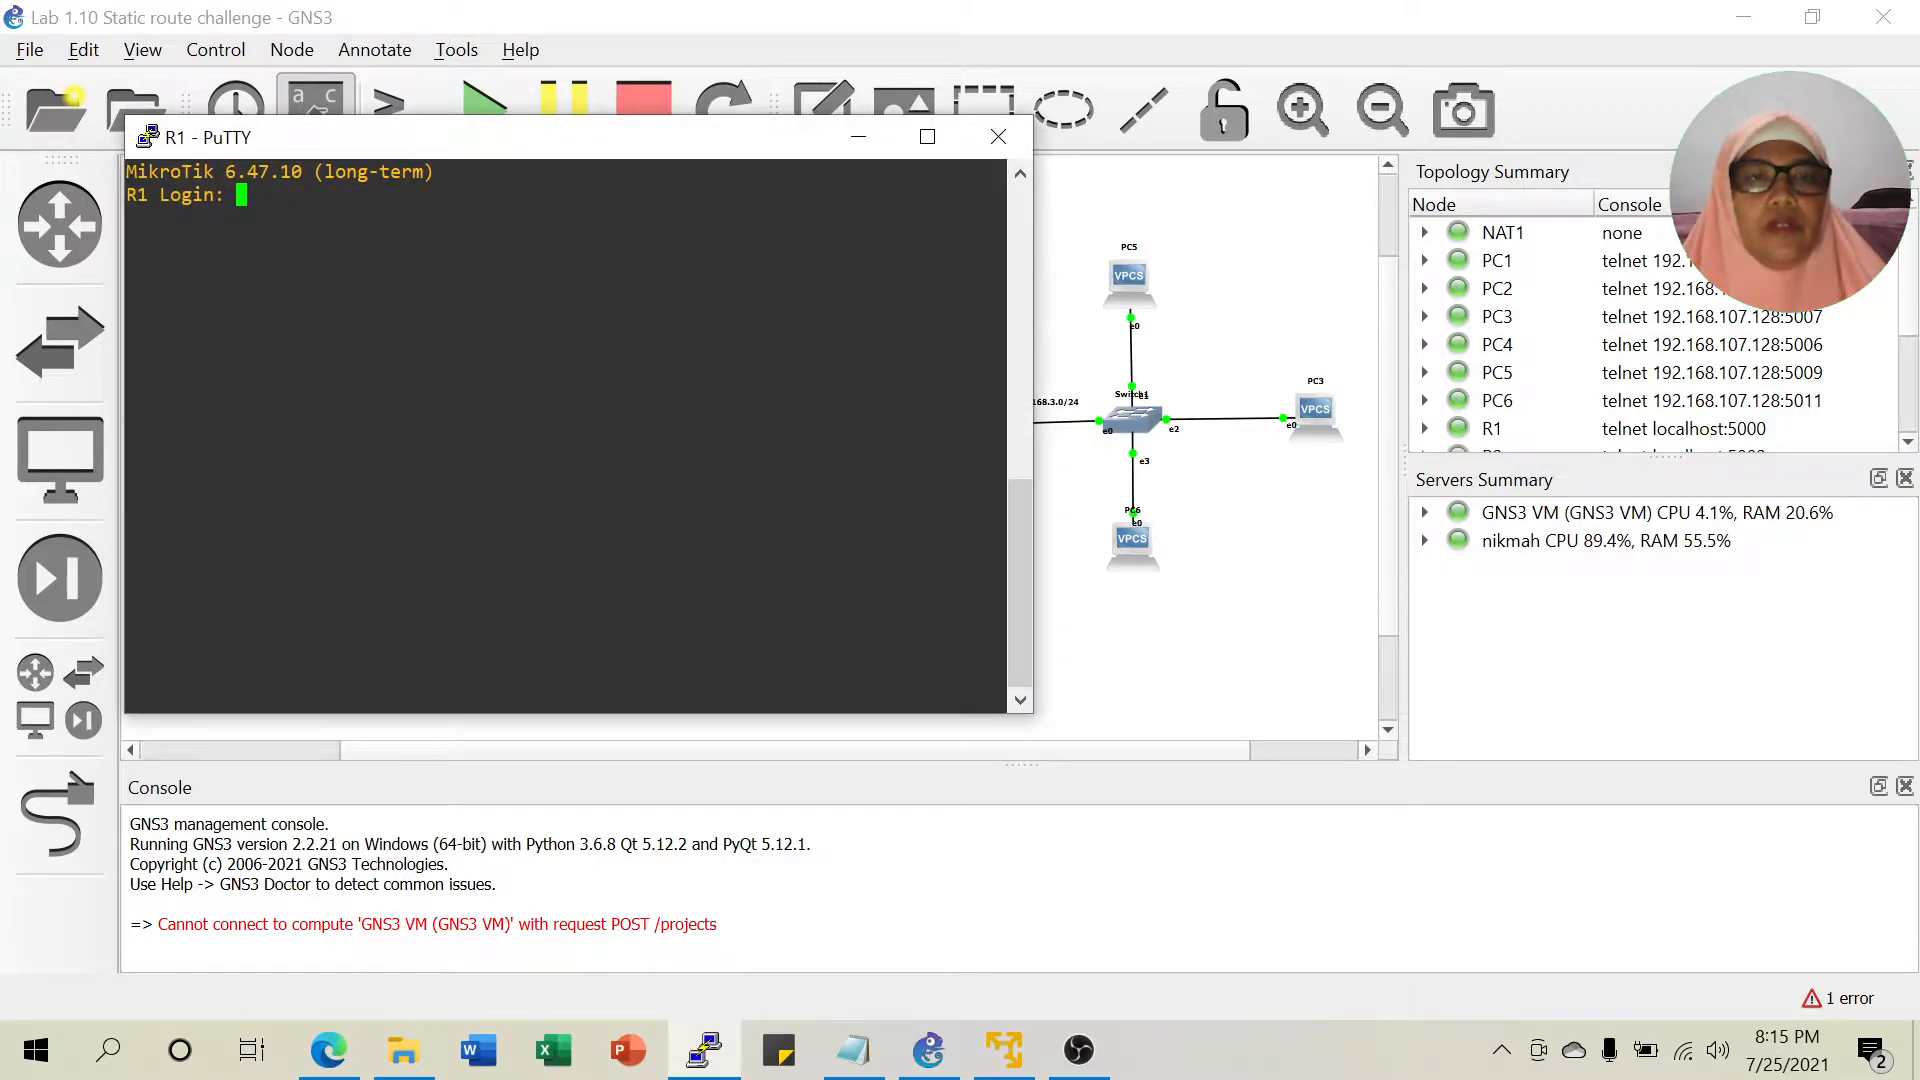
text(admin)
key(Return)
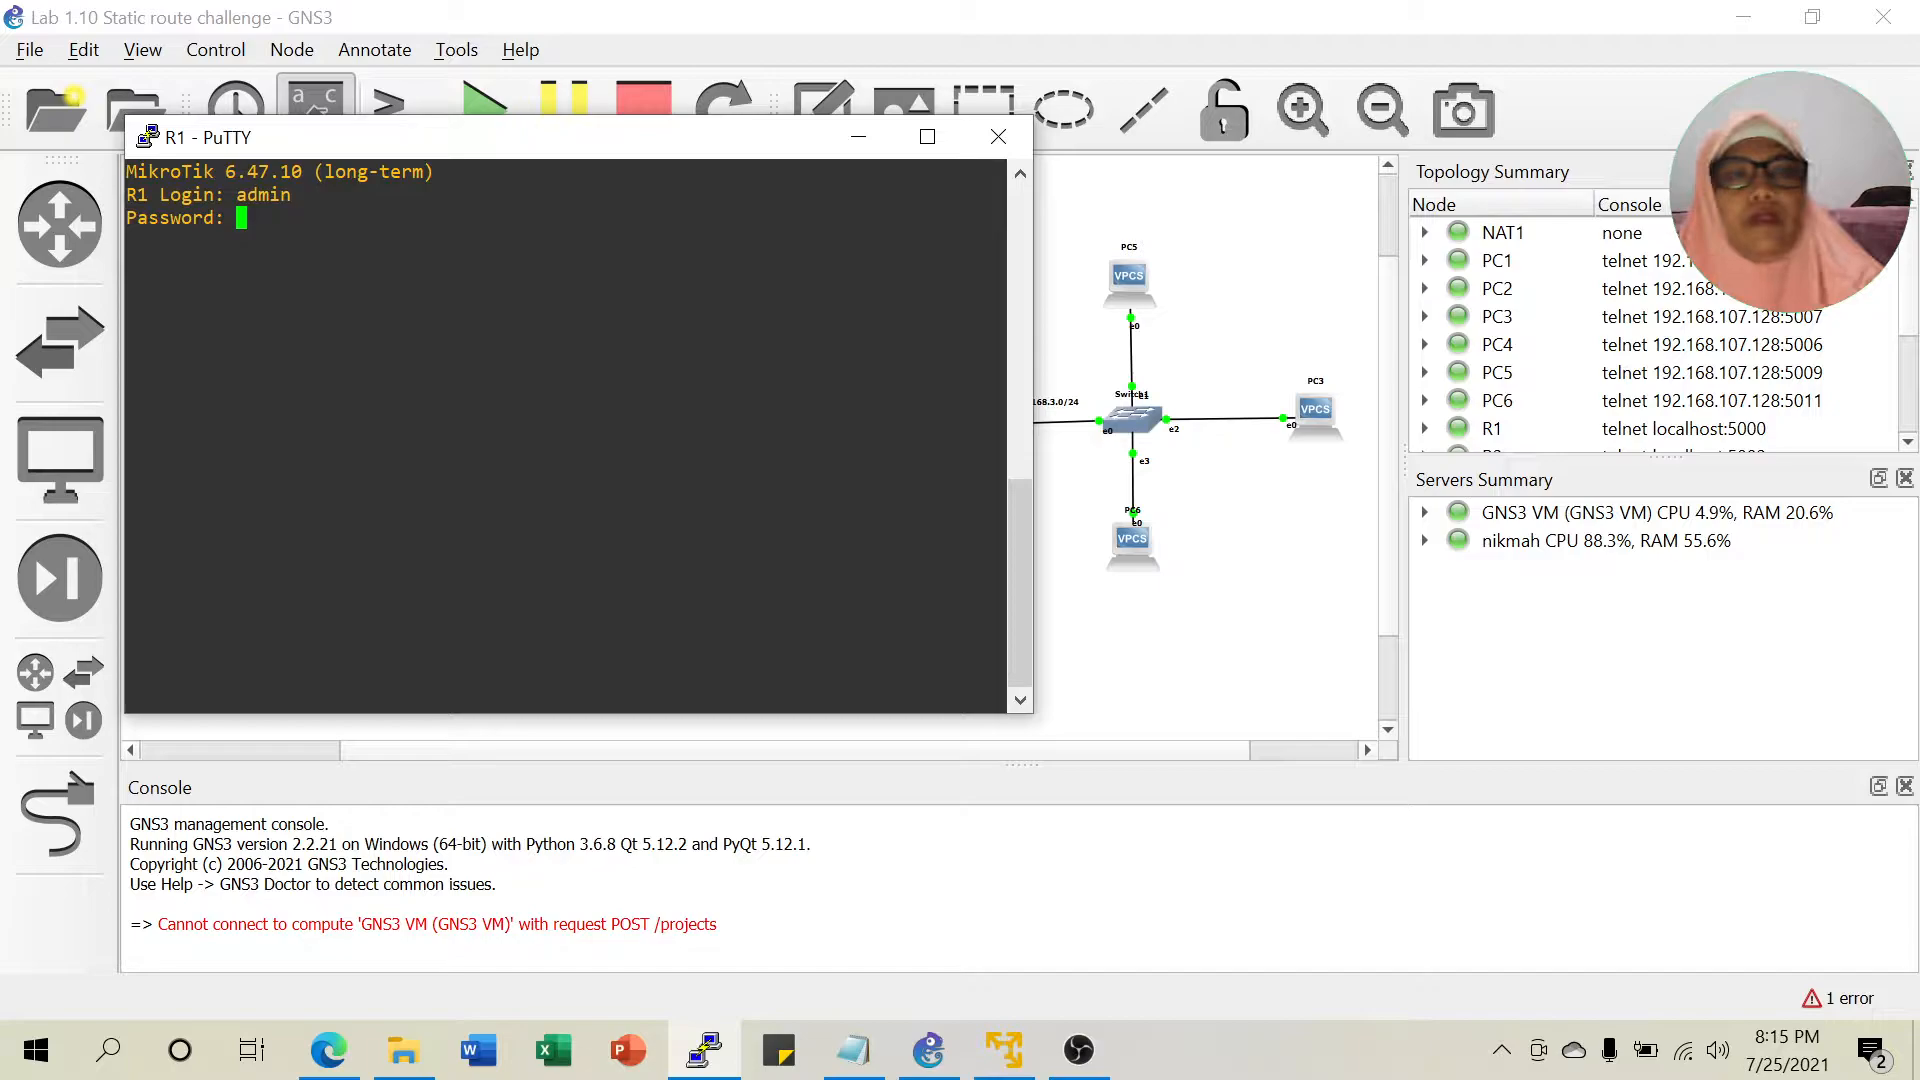
Switch R1's PuTTY terminal to system colours, submit the password, and minimise it.
right_click(616, 157)
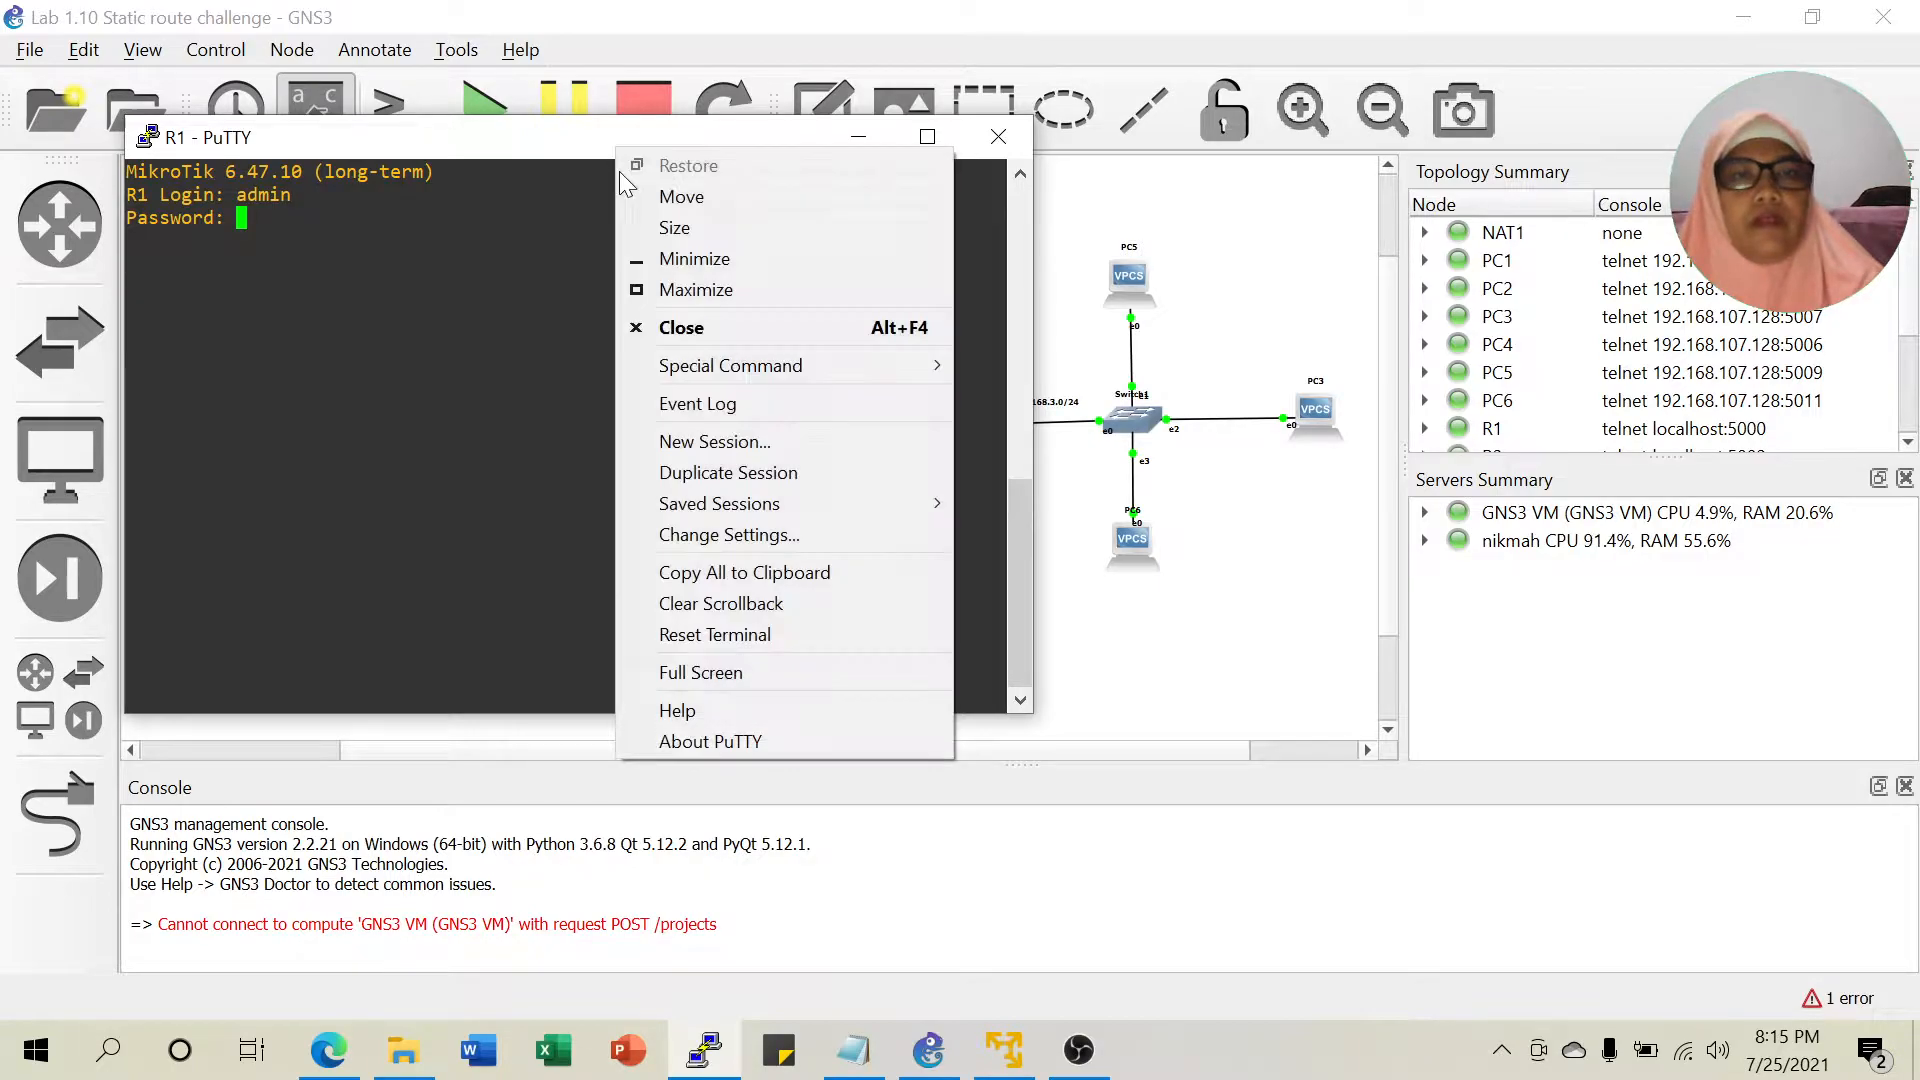
click(714, 548)
click(700, 531)
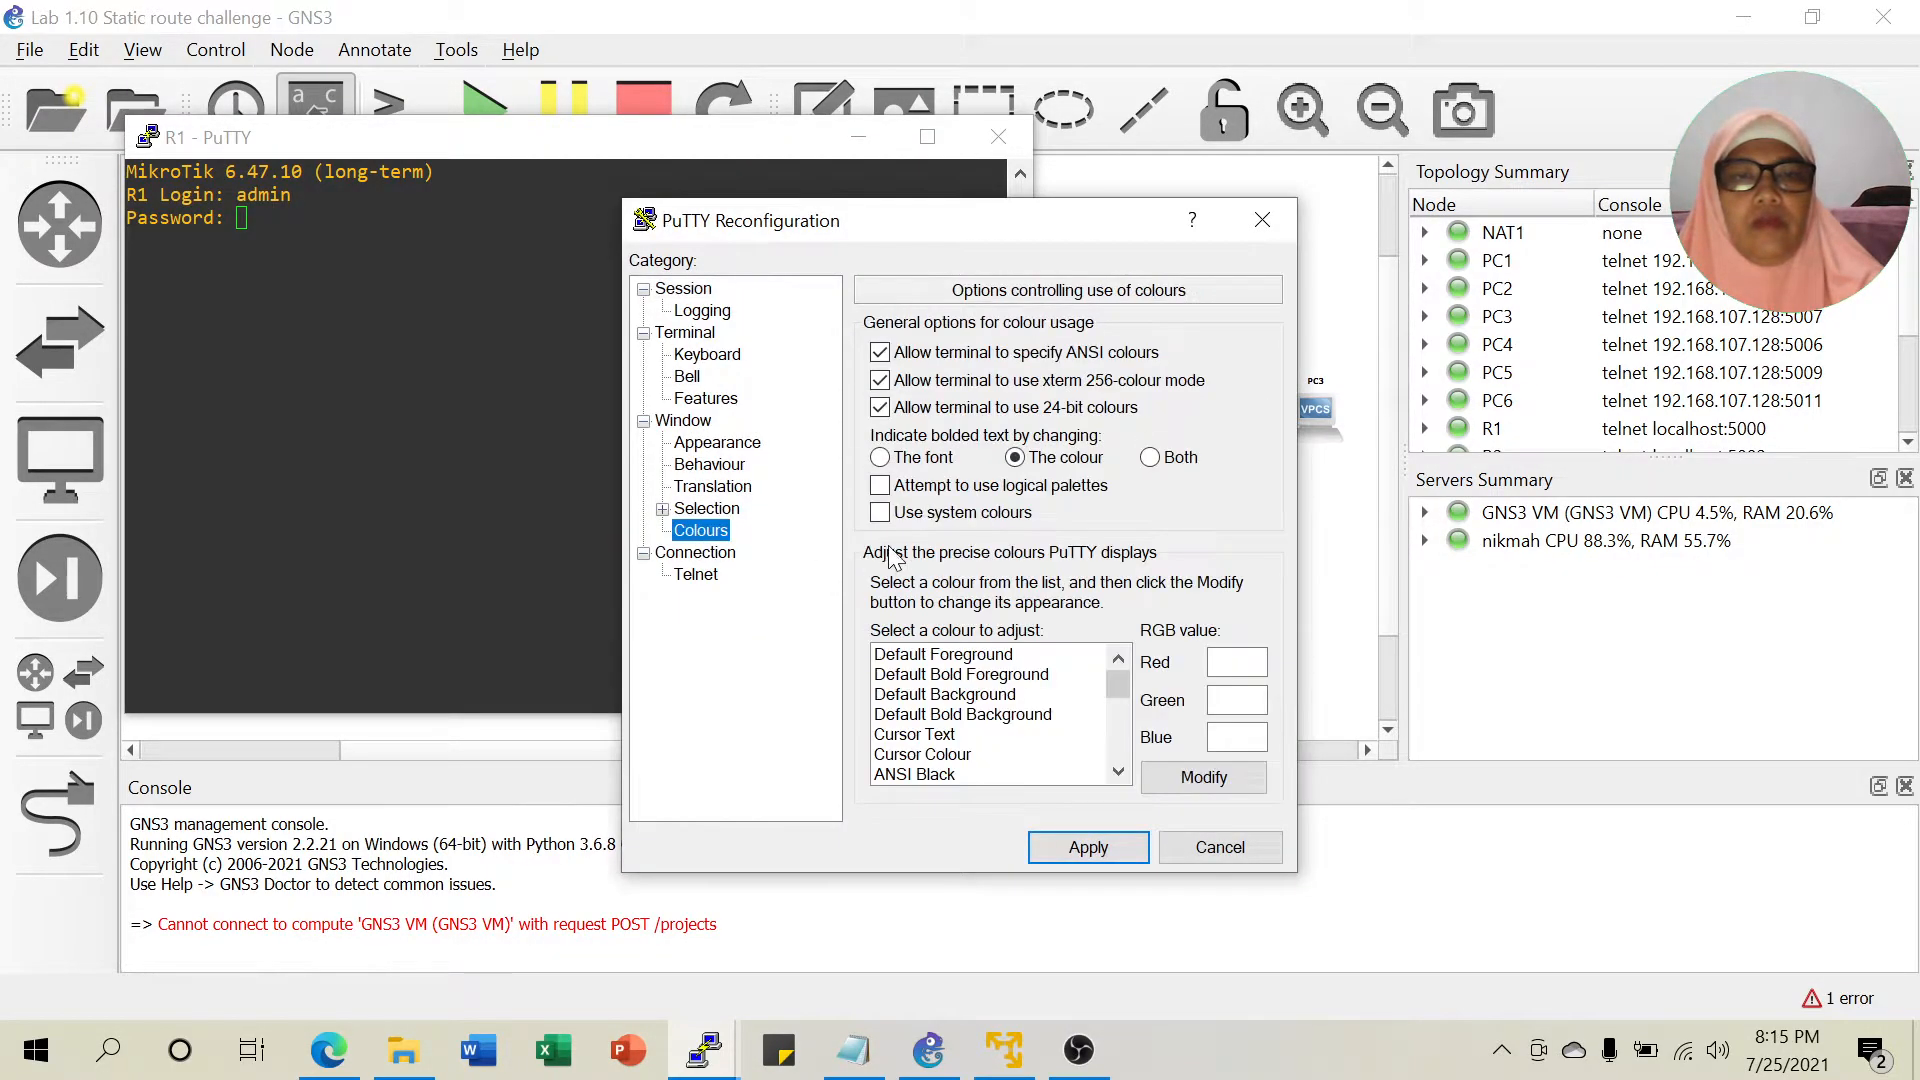
click(903, 514)
click(1088, 847)
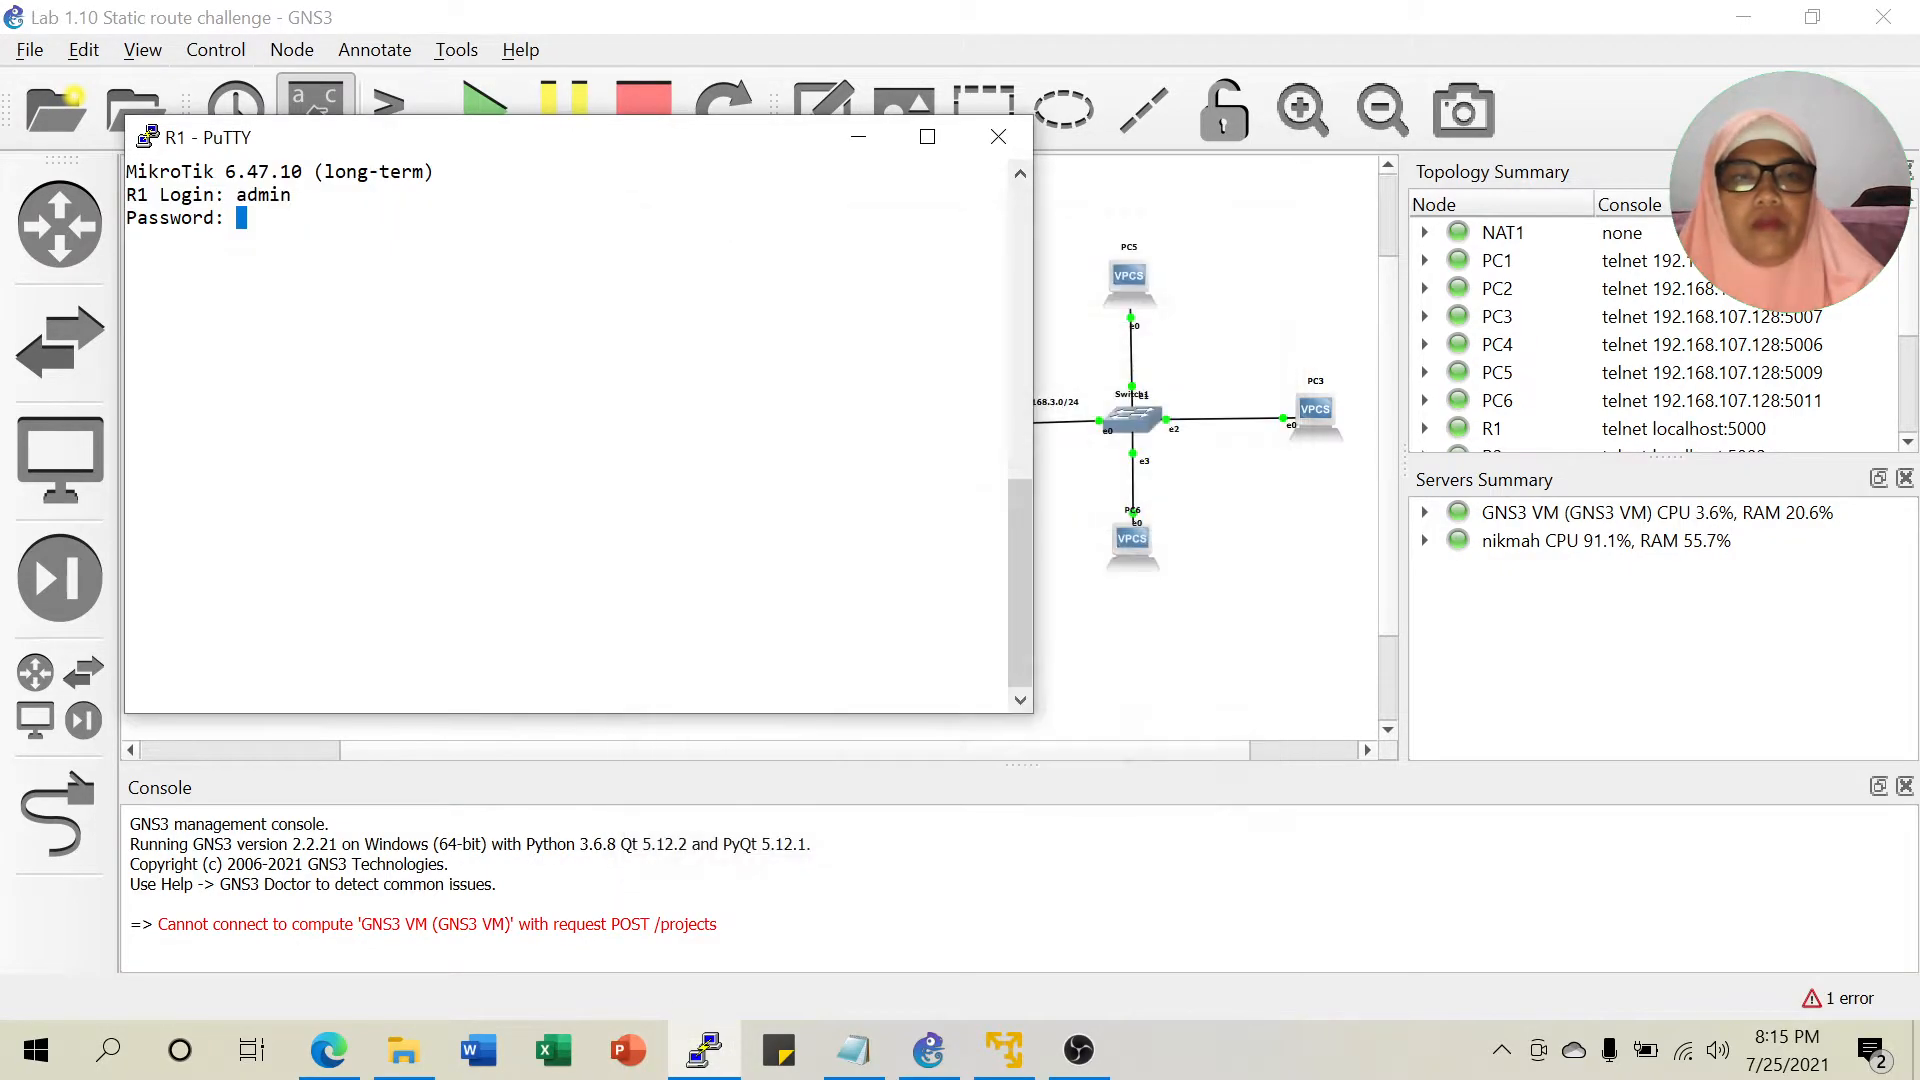
key(Return)
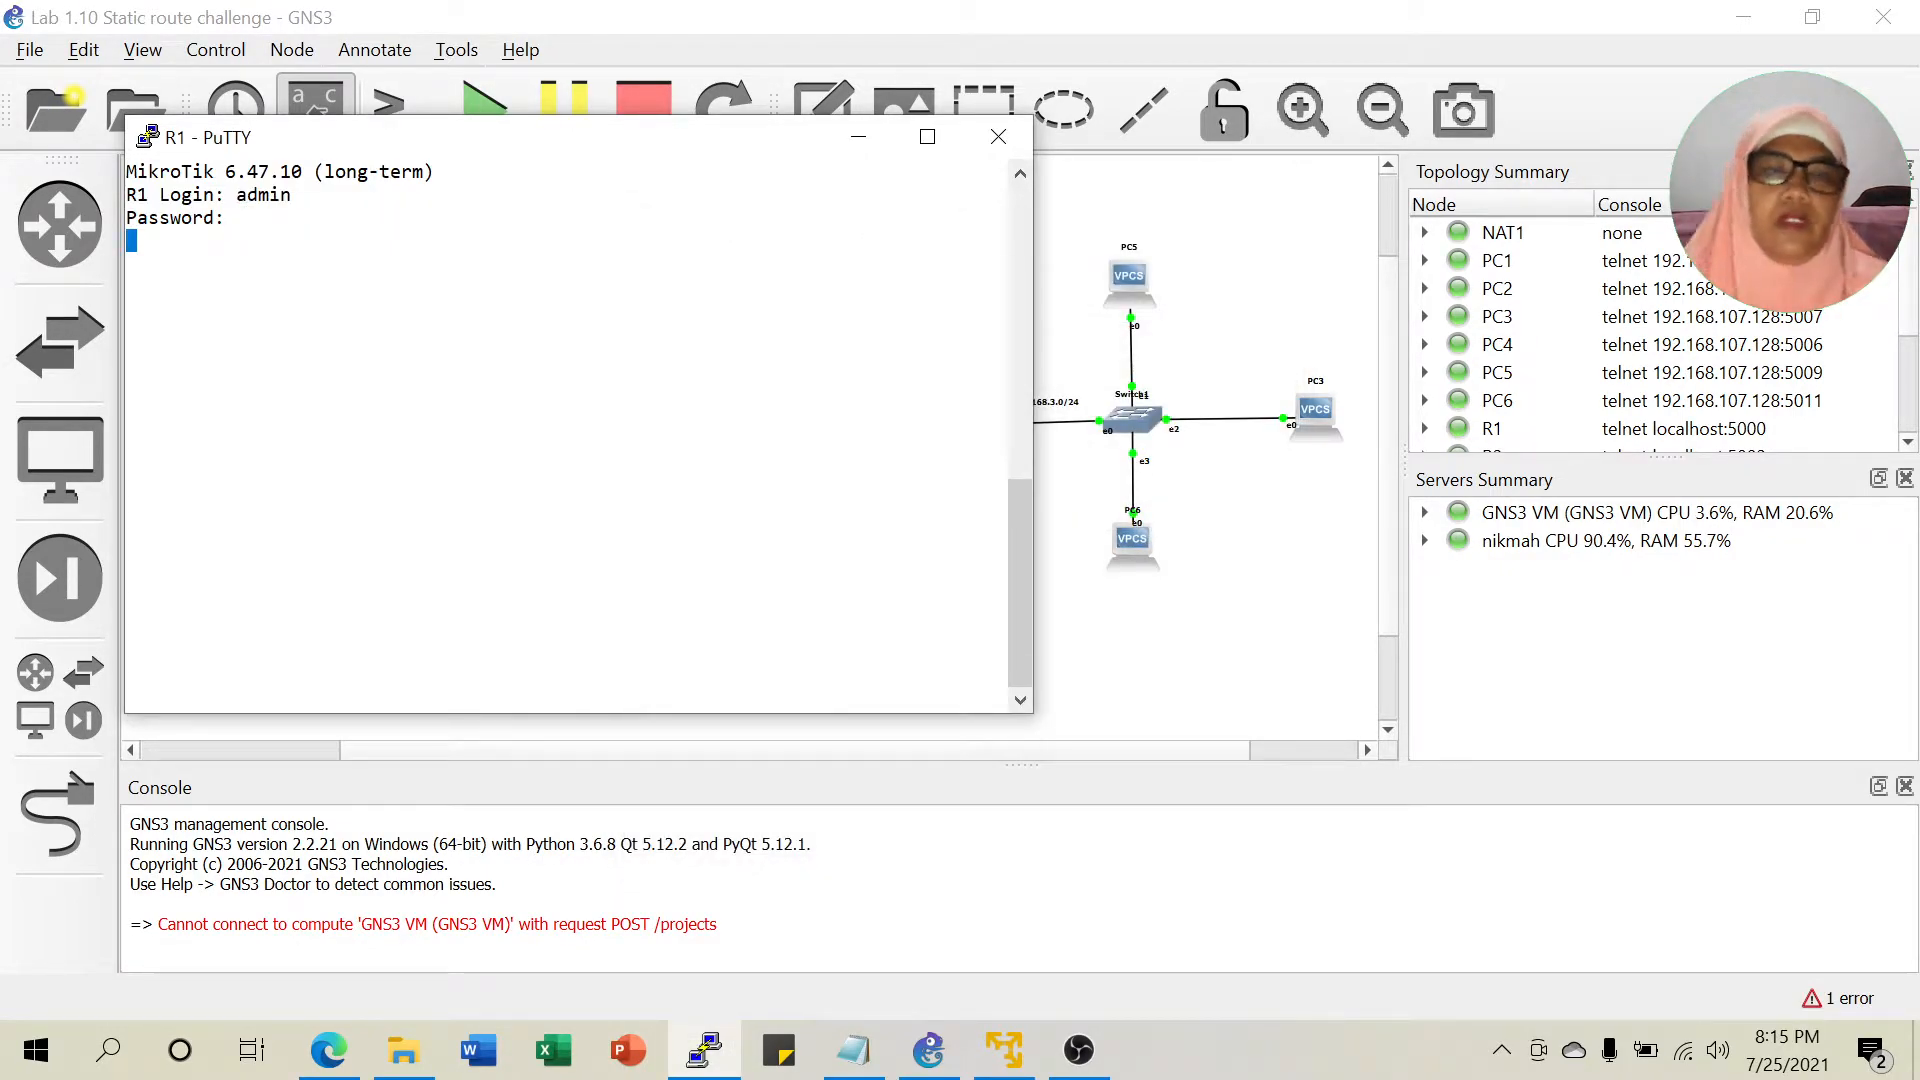
click(857, 136)
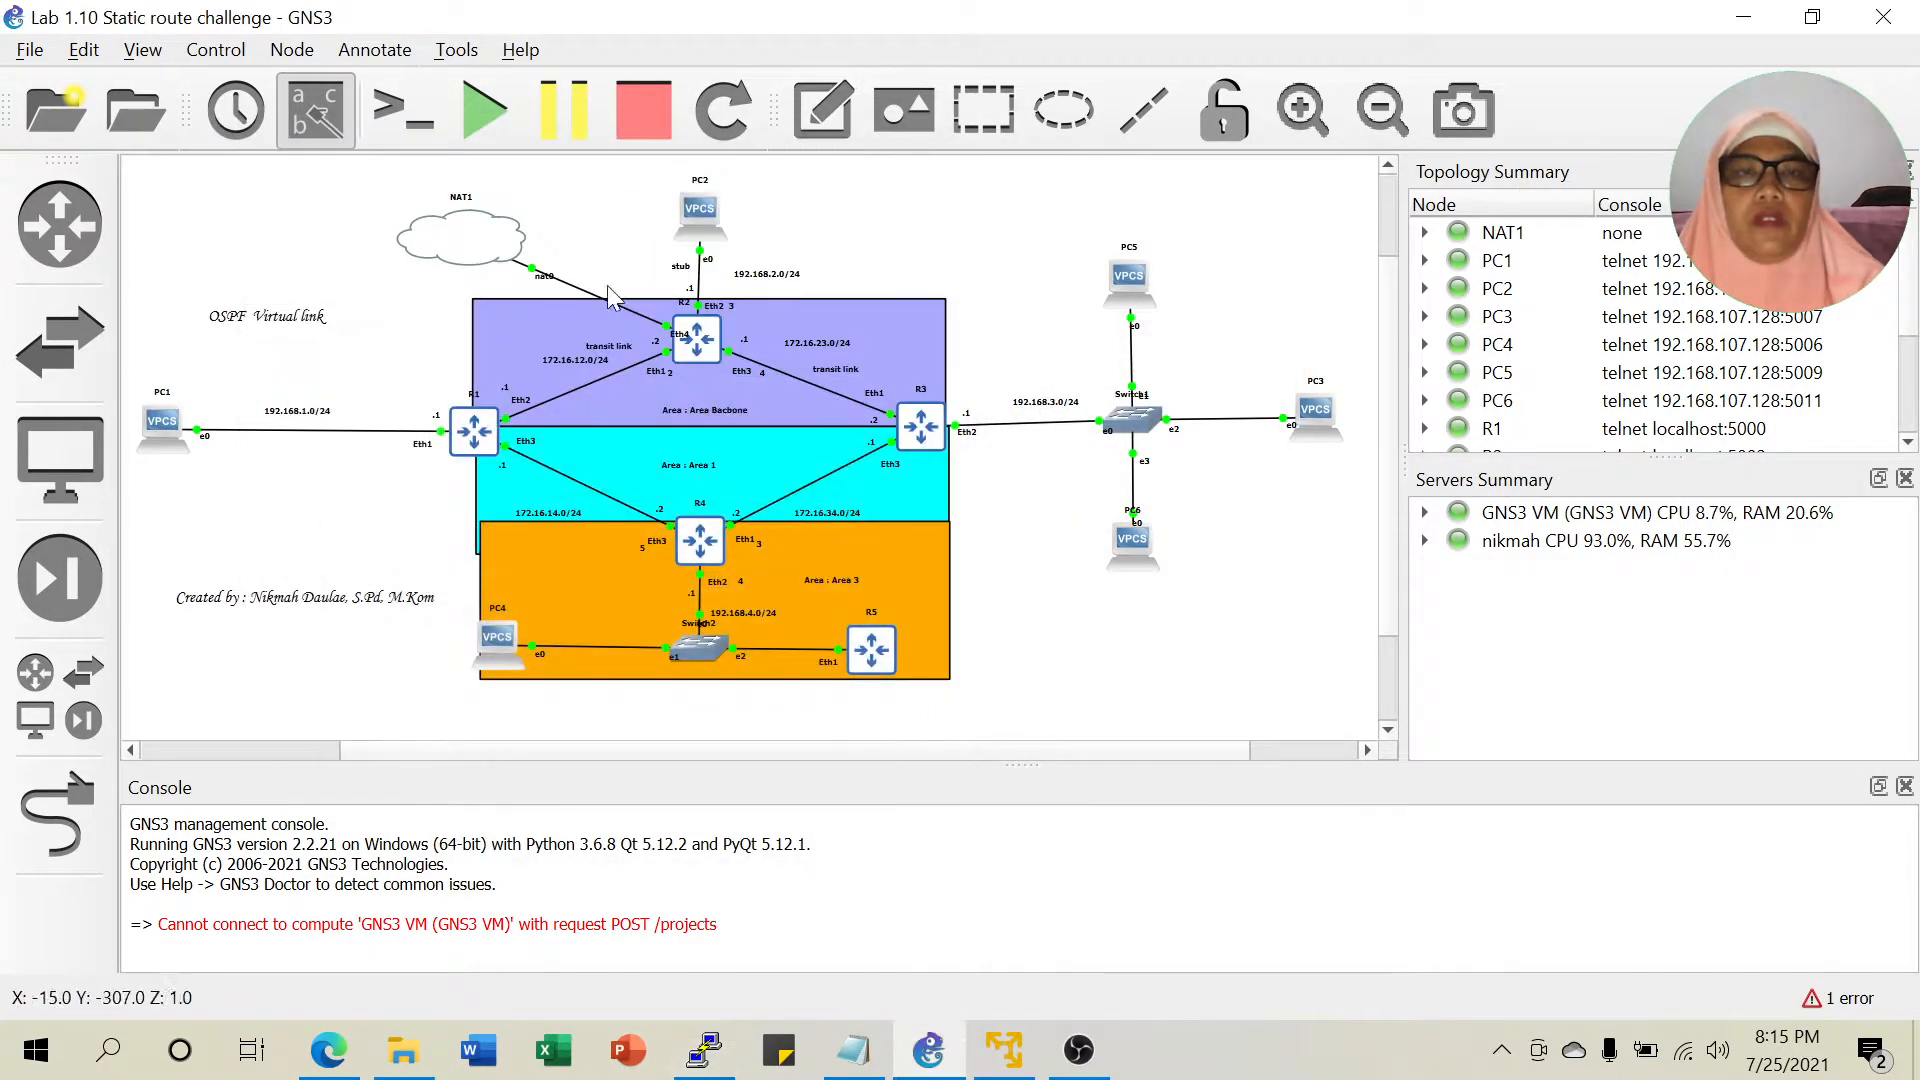
Open a console to R2, move it aside, enter admin, and minimise it.
right_click(685, 336)
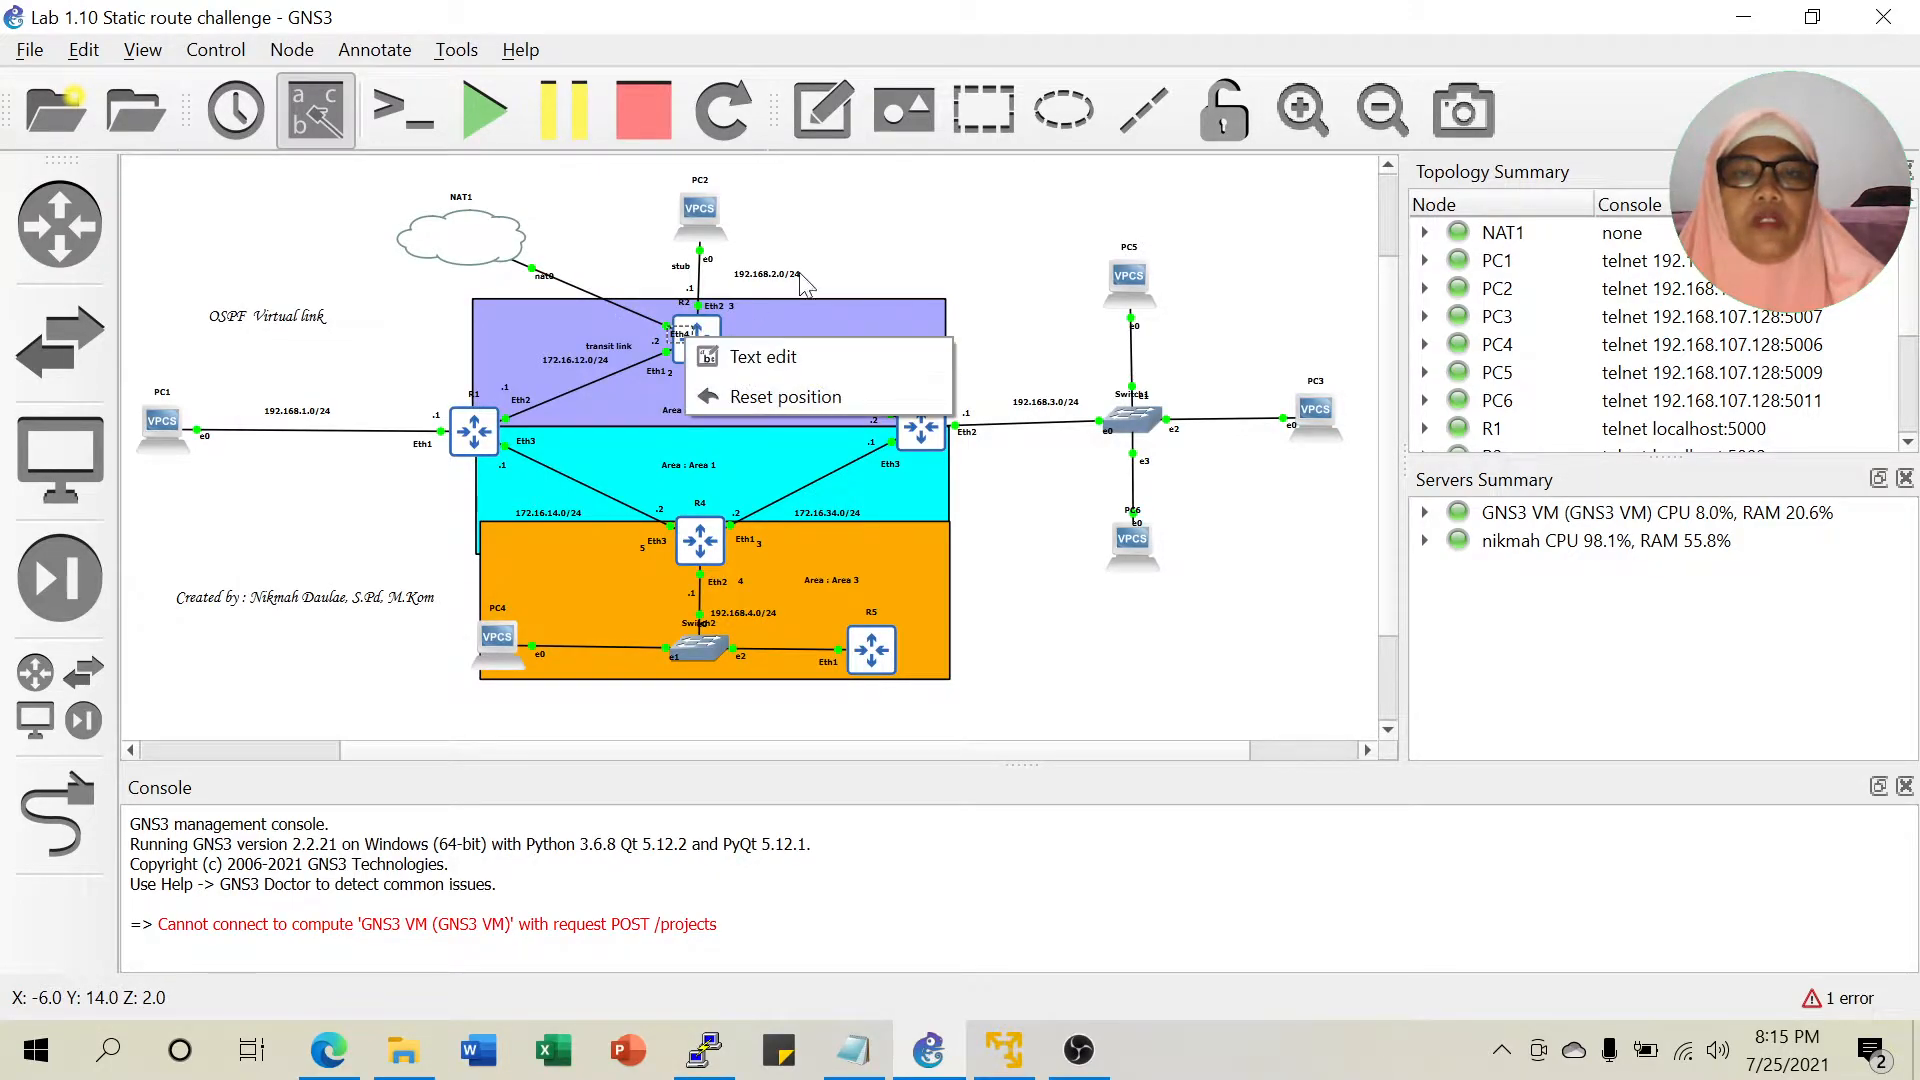
click(943, 200)
right_click(704, 340)
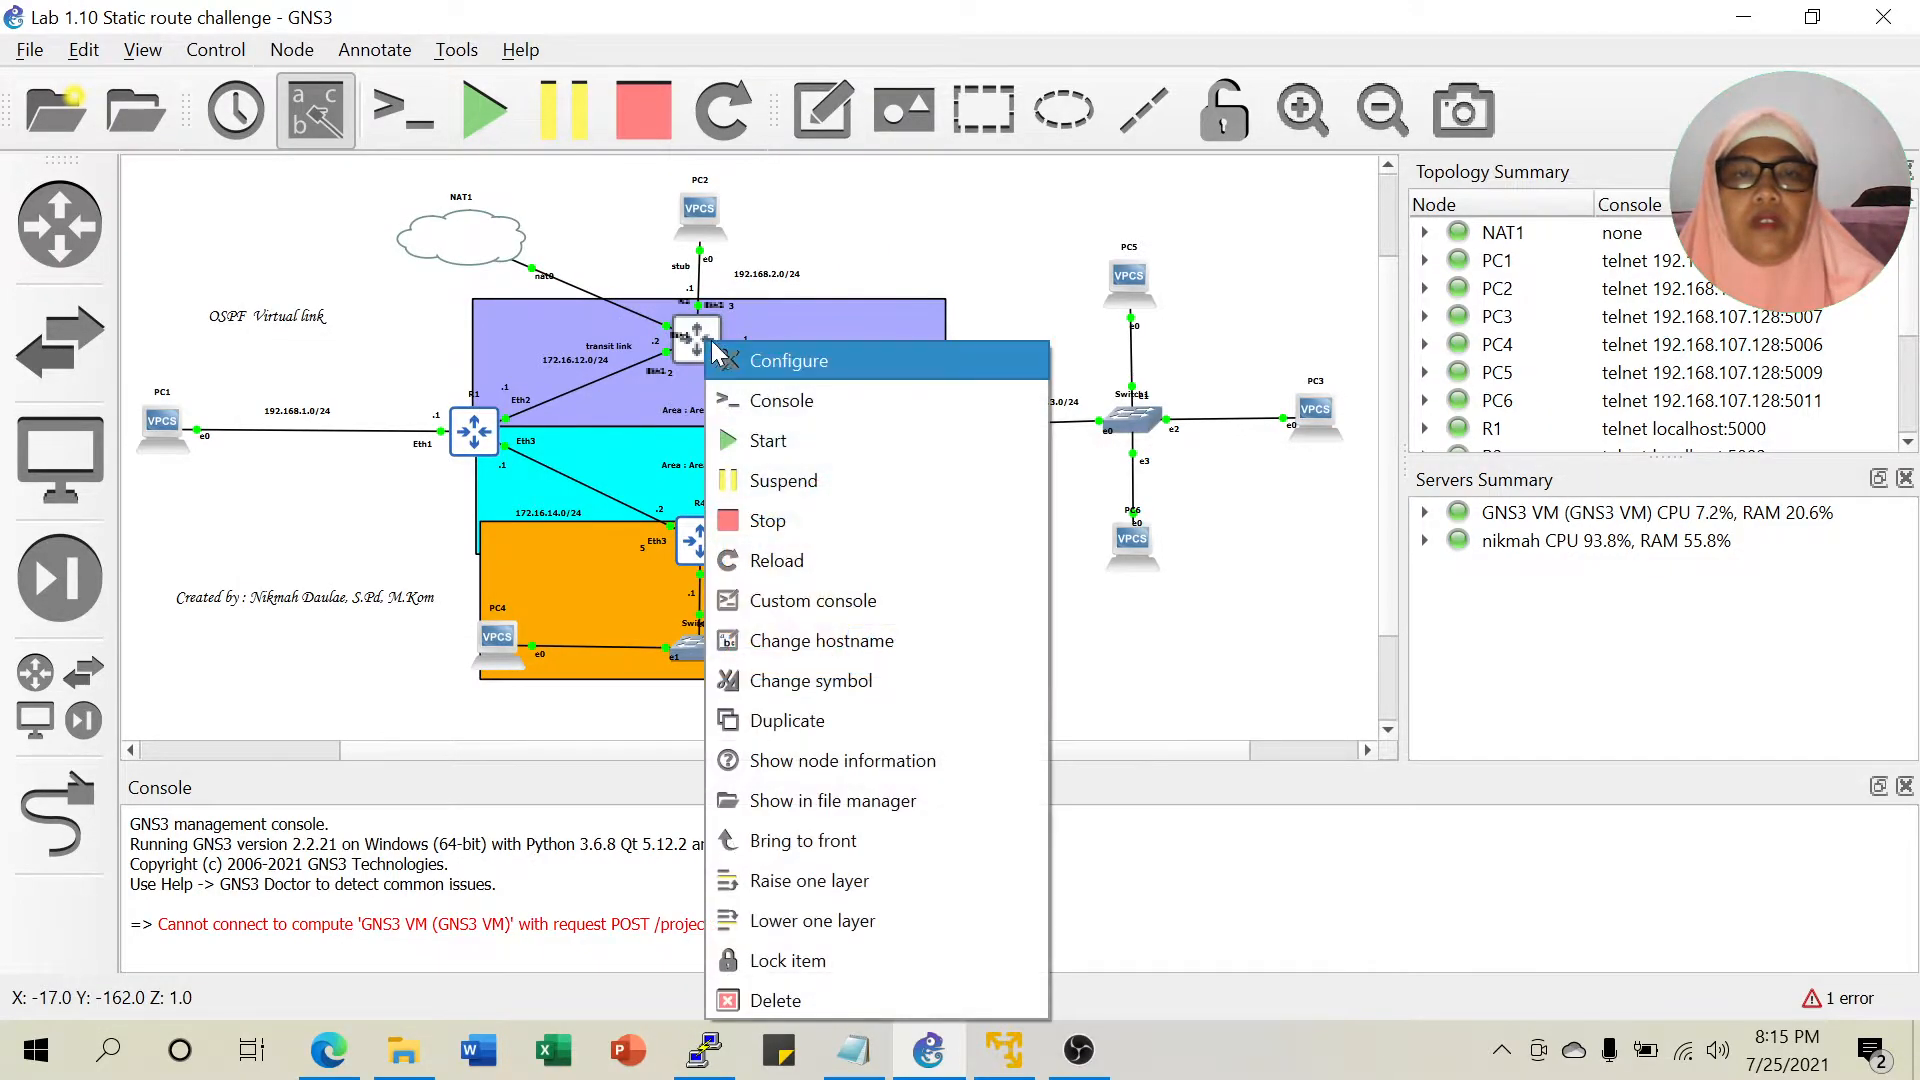
click(777, 410)
drag(537, 200, 1330, 169)
text(admin)
key(Return)
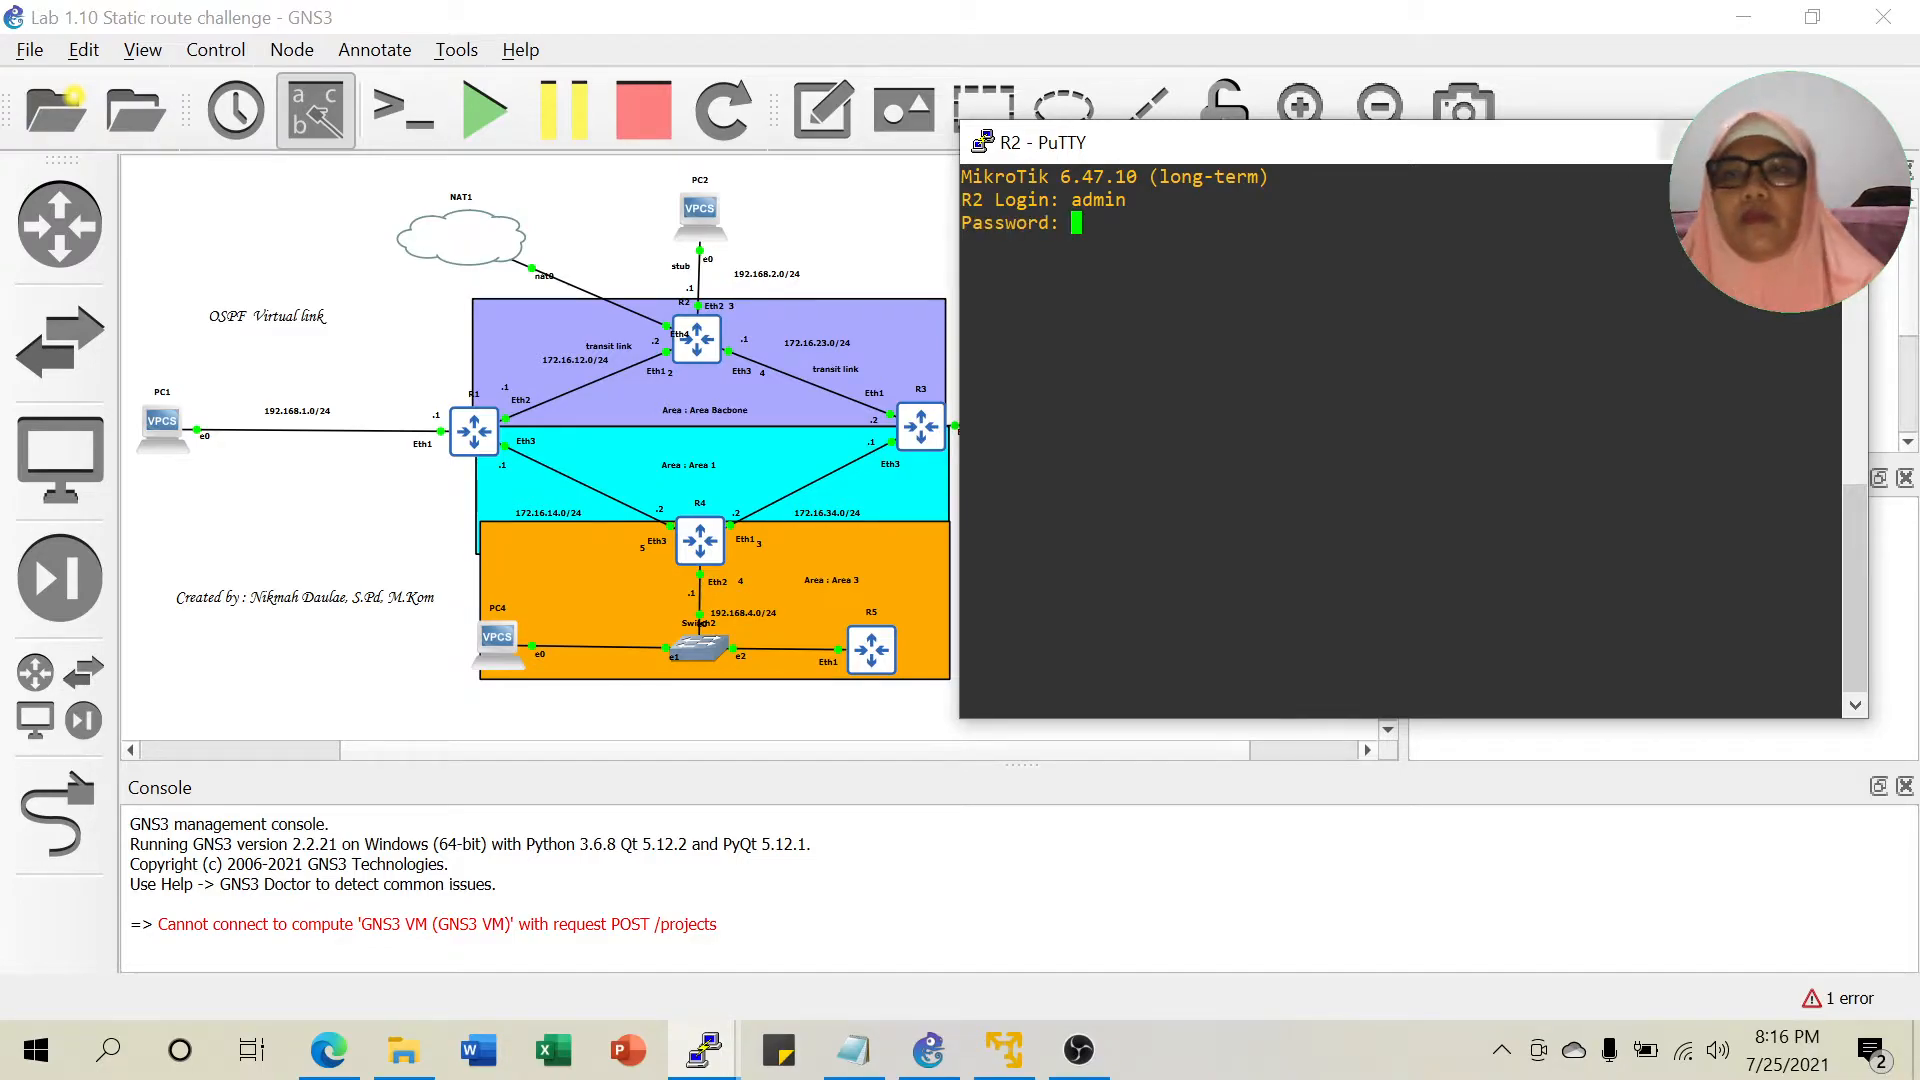
click(1694, 143)
Open a console to R3, enter admin at the login prompt, and minimise it.
double_click(932, 430)
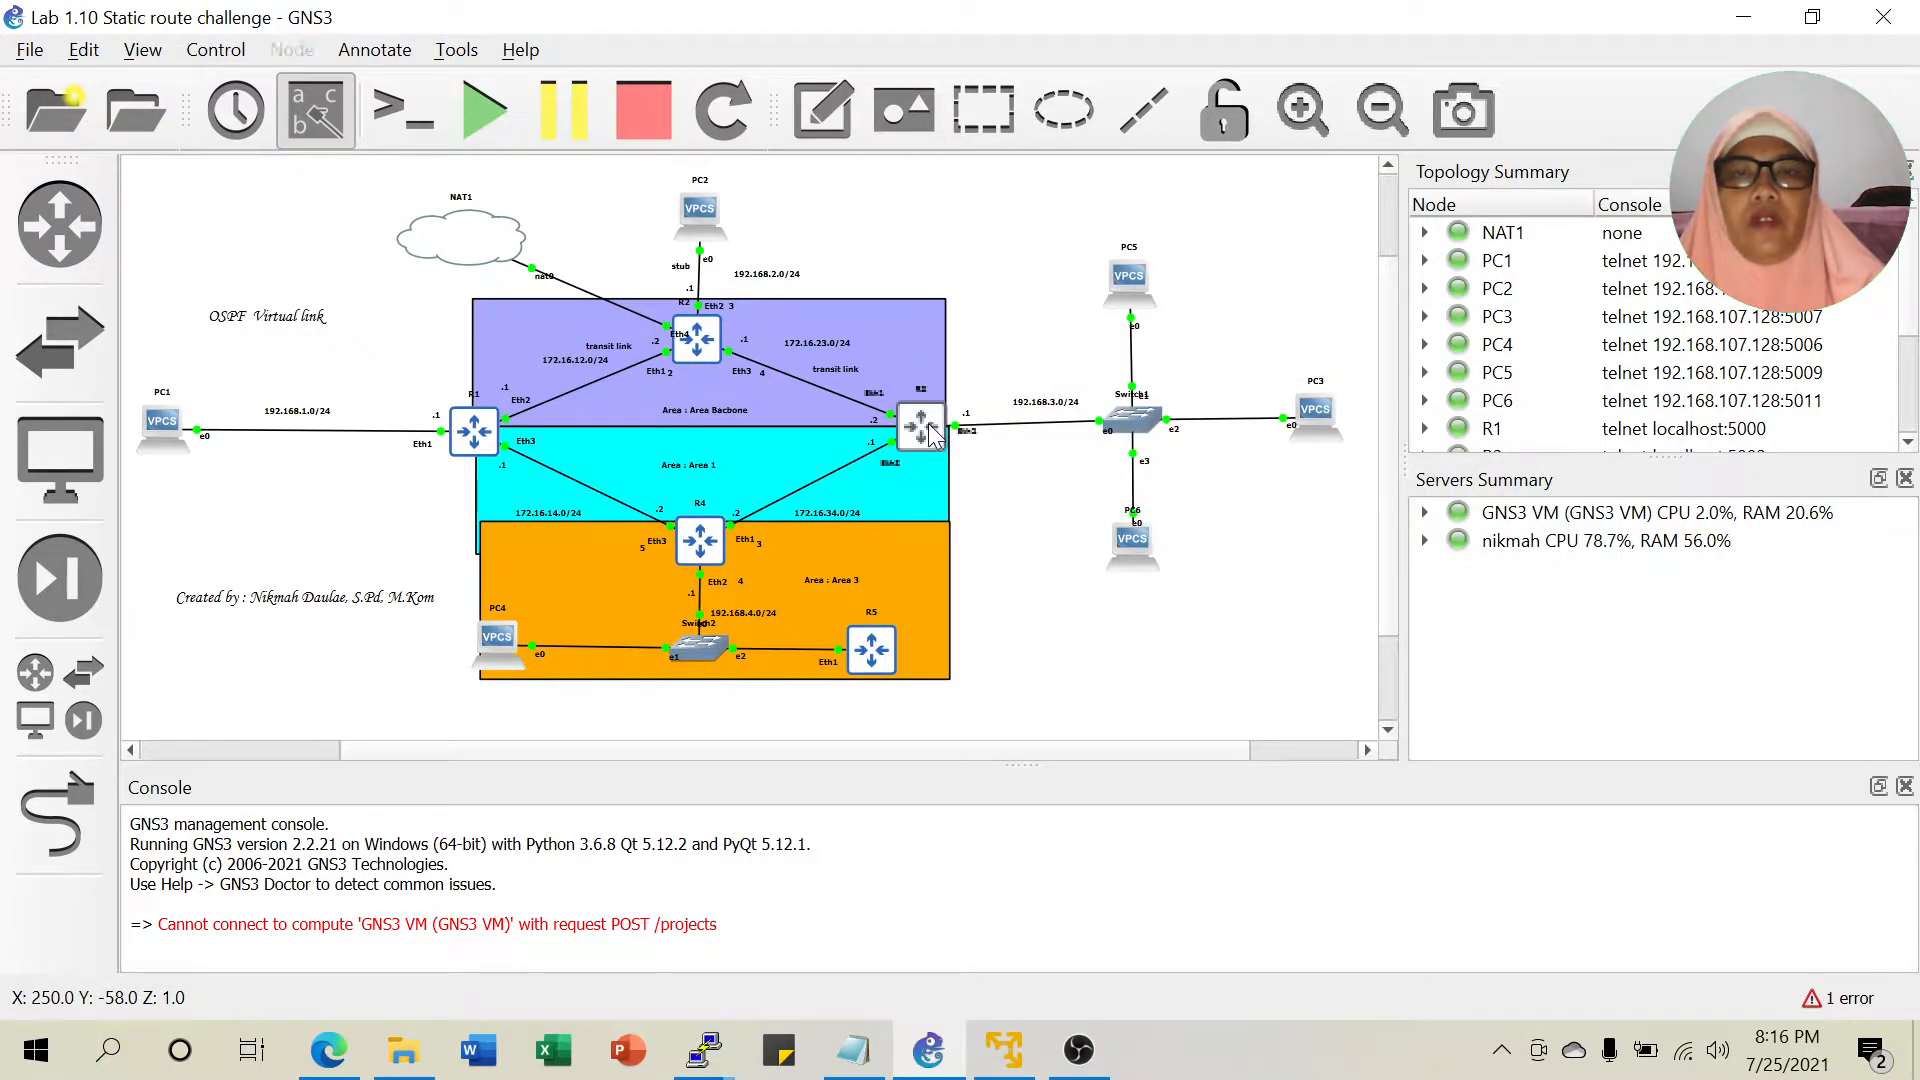
right_click(932, 430)
click(1048, 58)
text(admin)
key(Return)
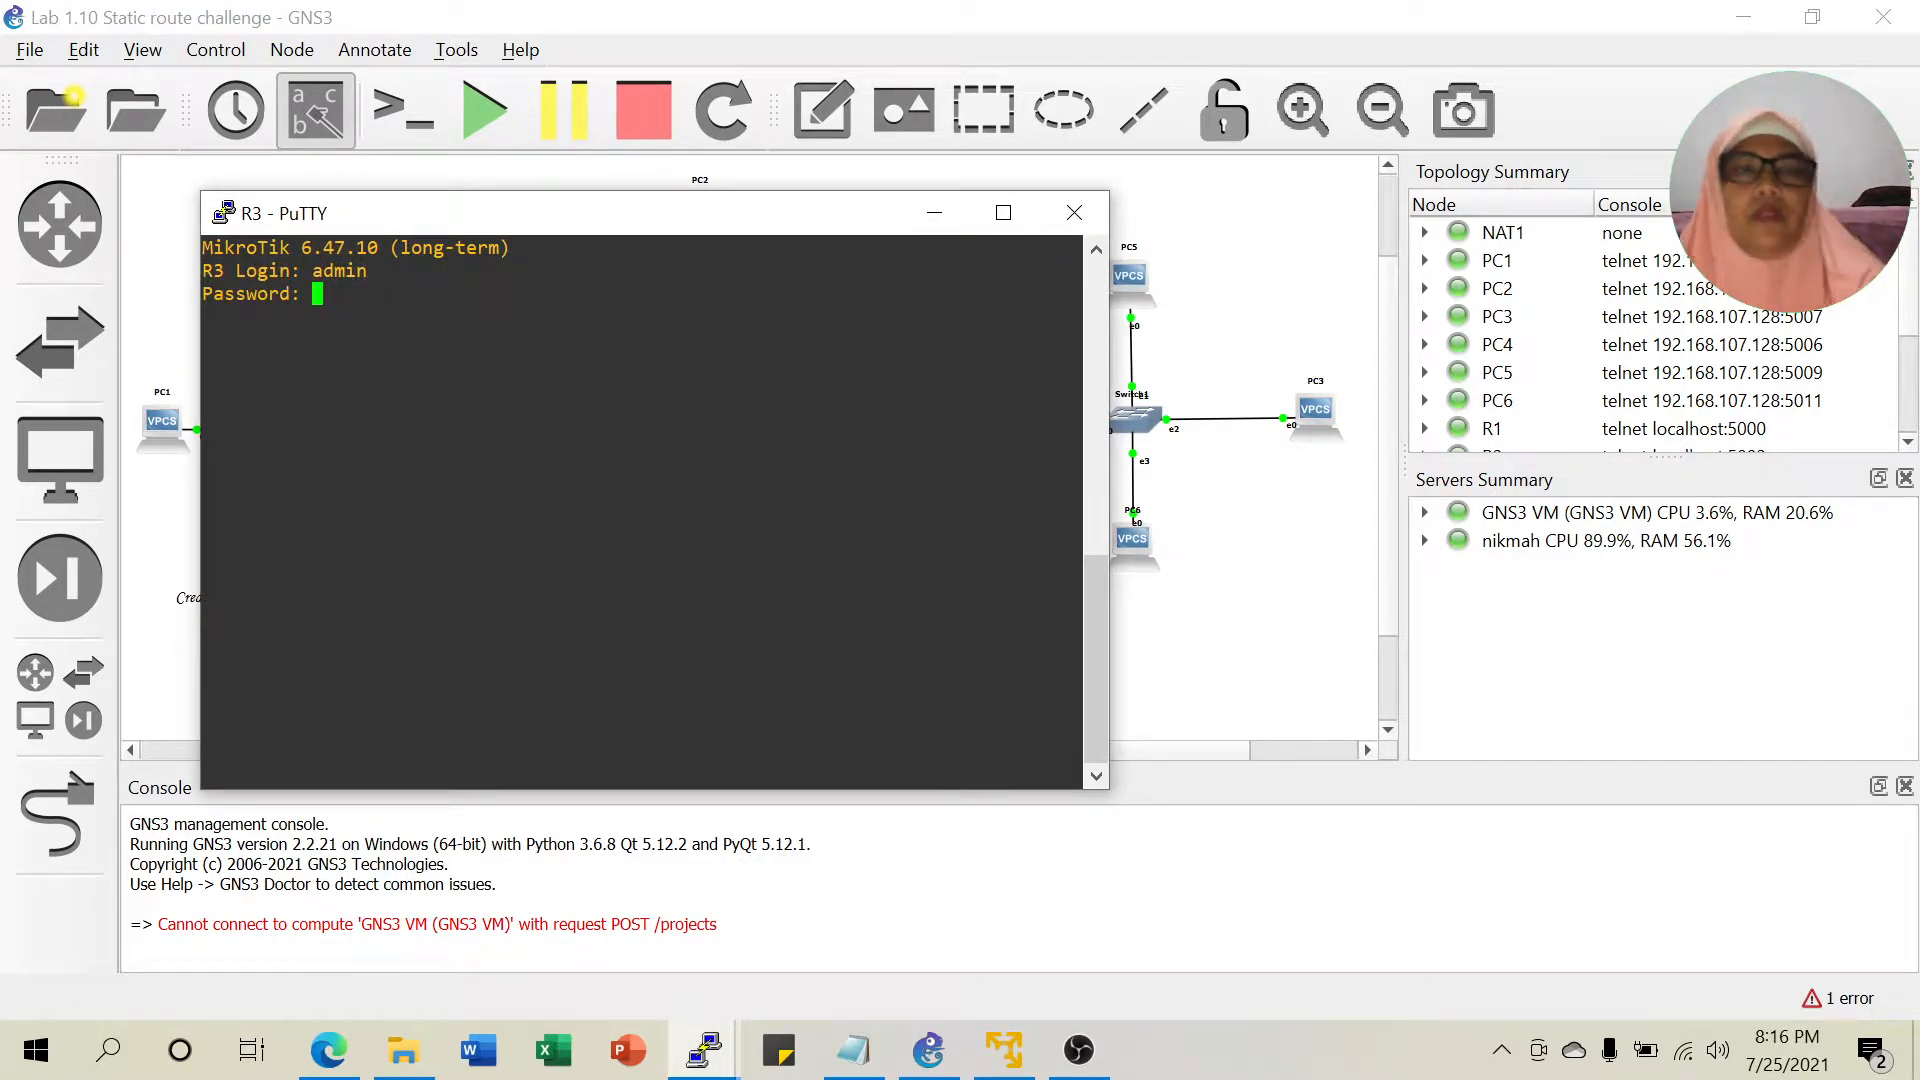
right_click(775, 214)
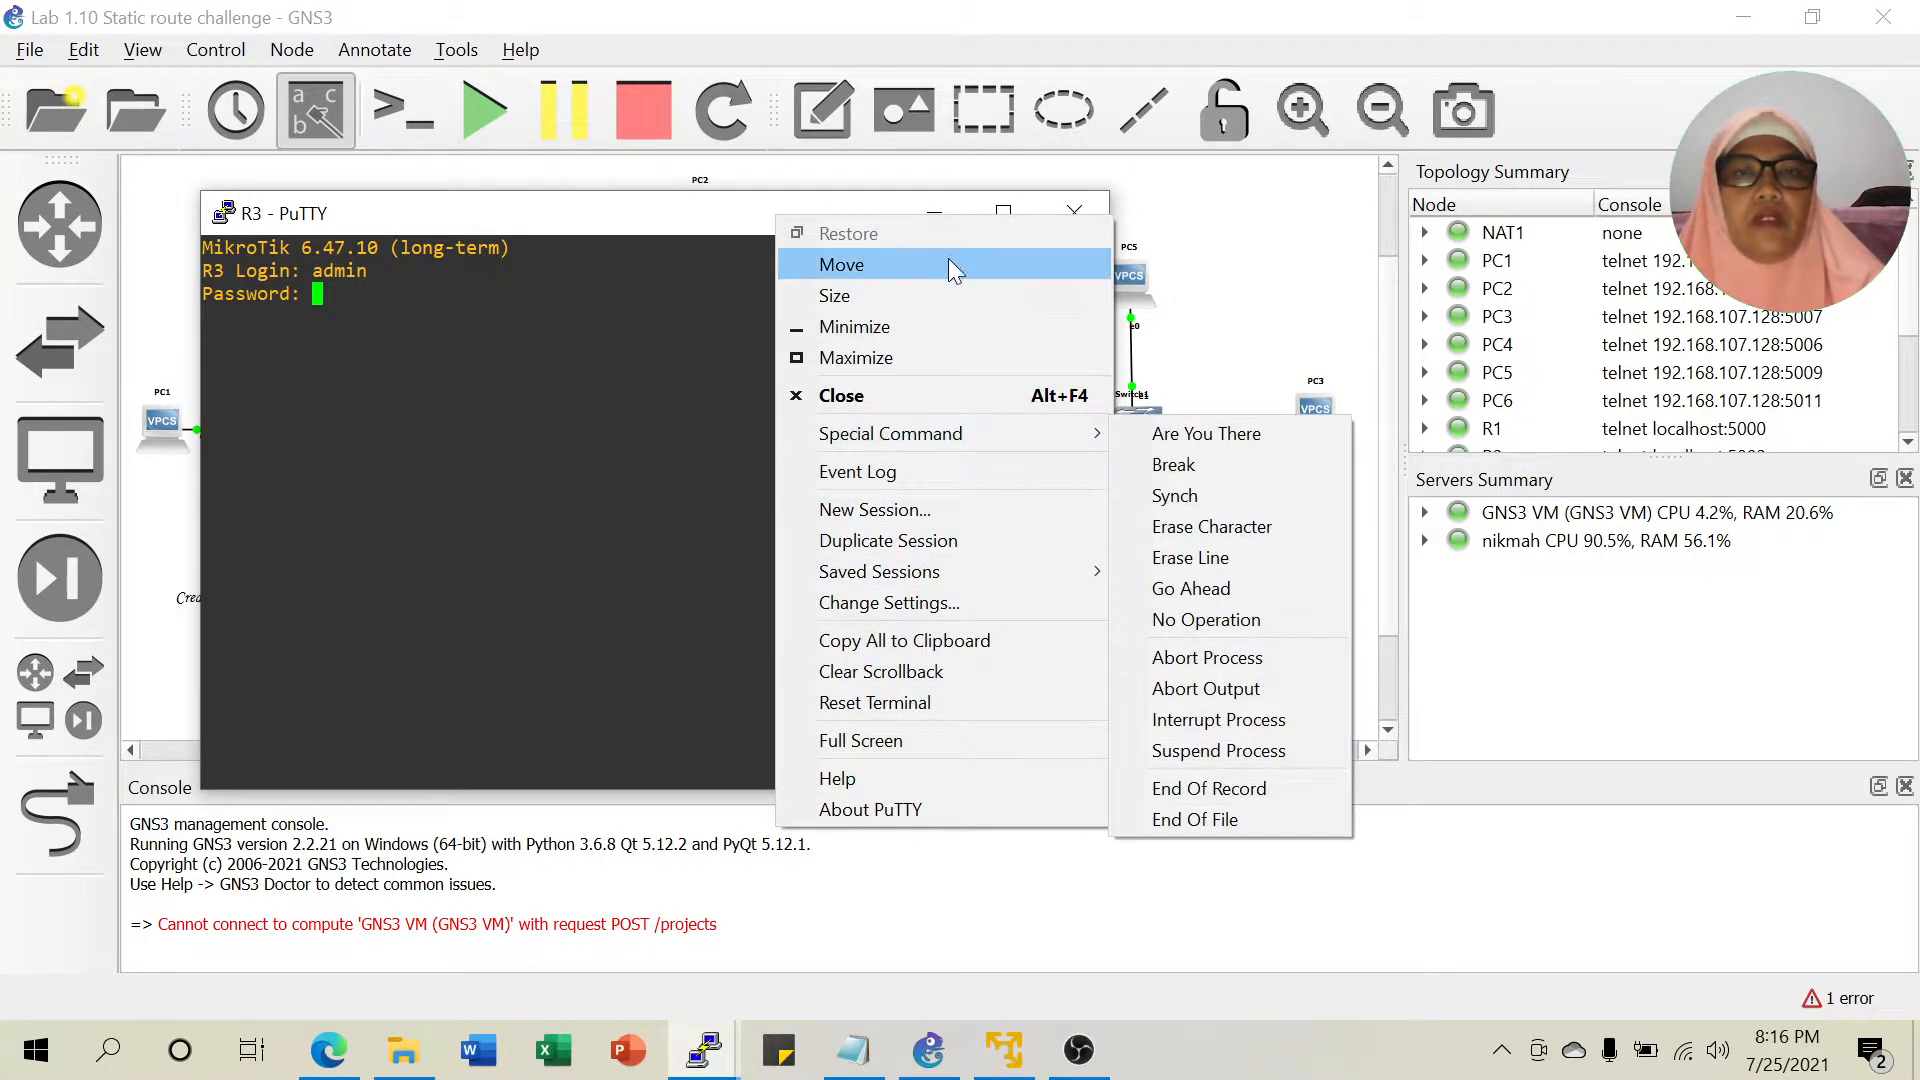
click(938, 208)
click(934, 206)
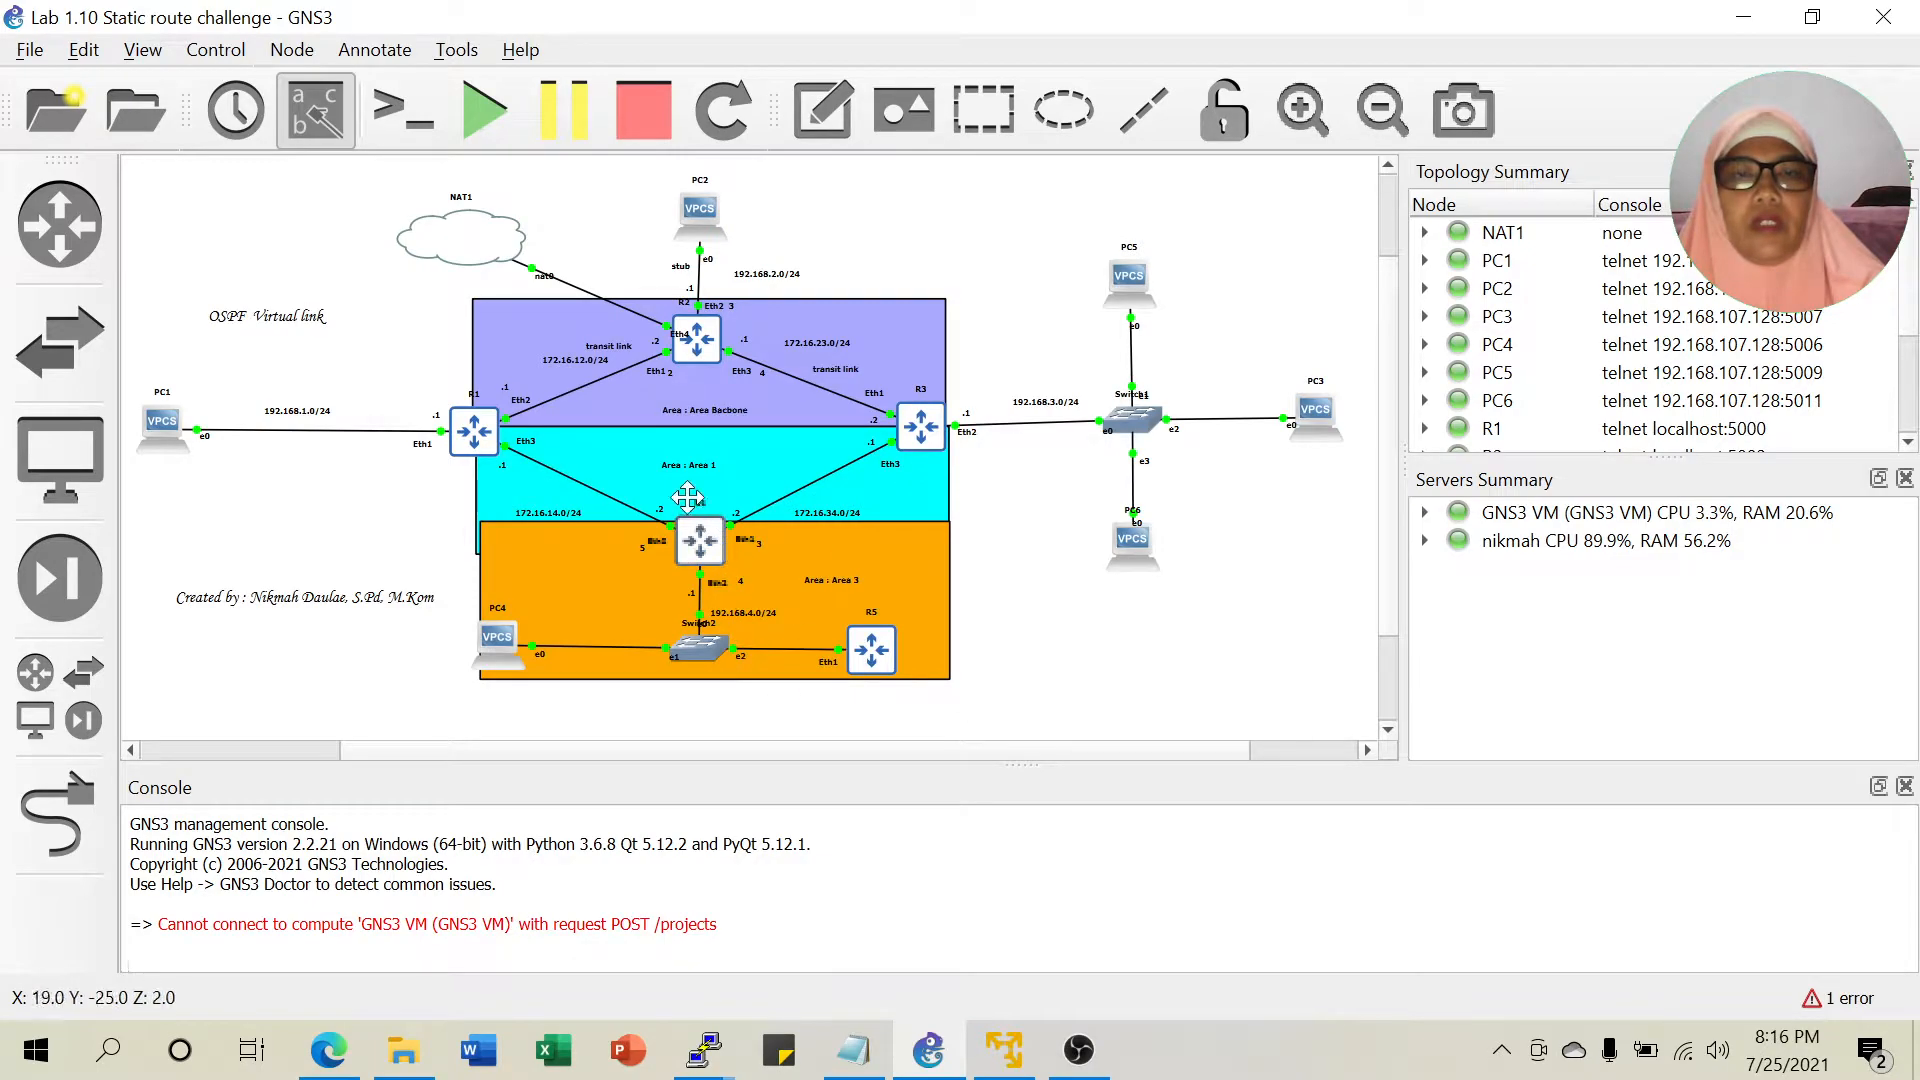
right_click(703, 535)
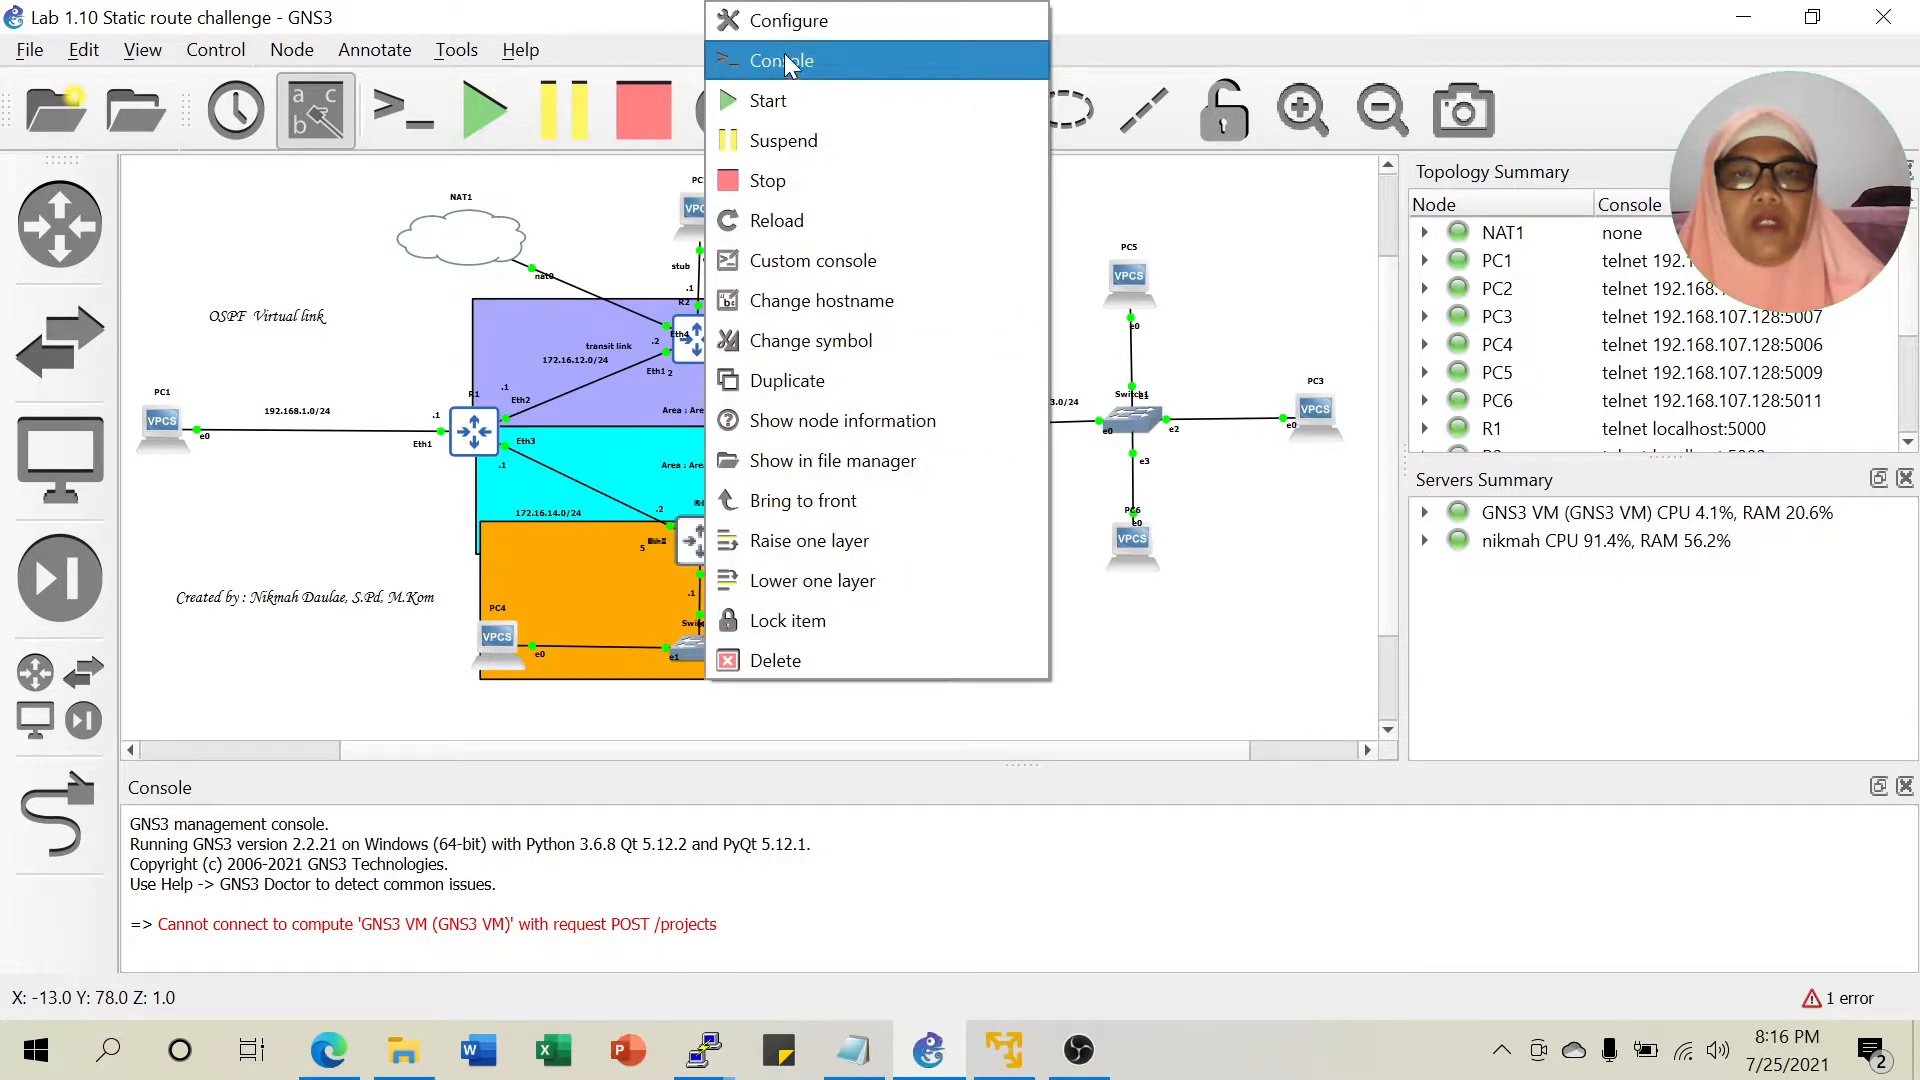
Open R4's console, enter admin, switch it to system colours, and hide it.
click(784, 62)
text(admi)
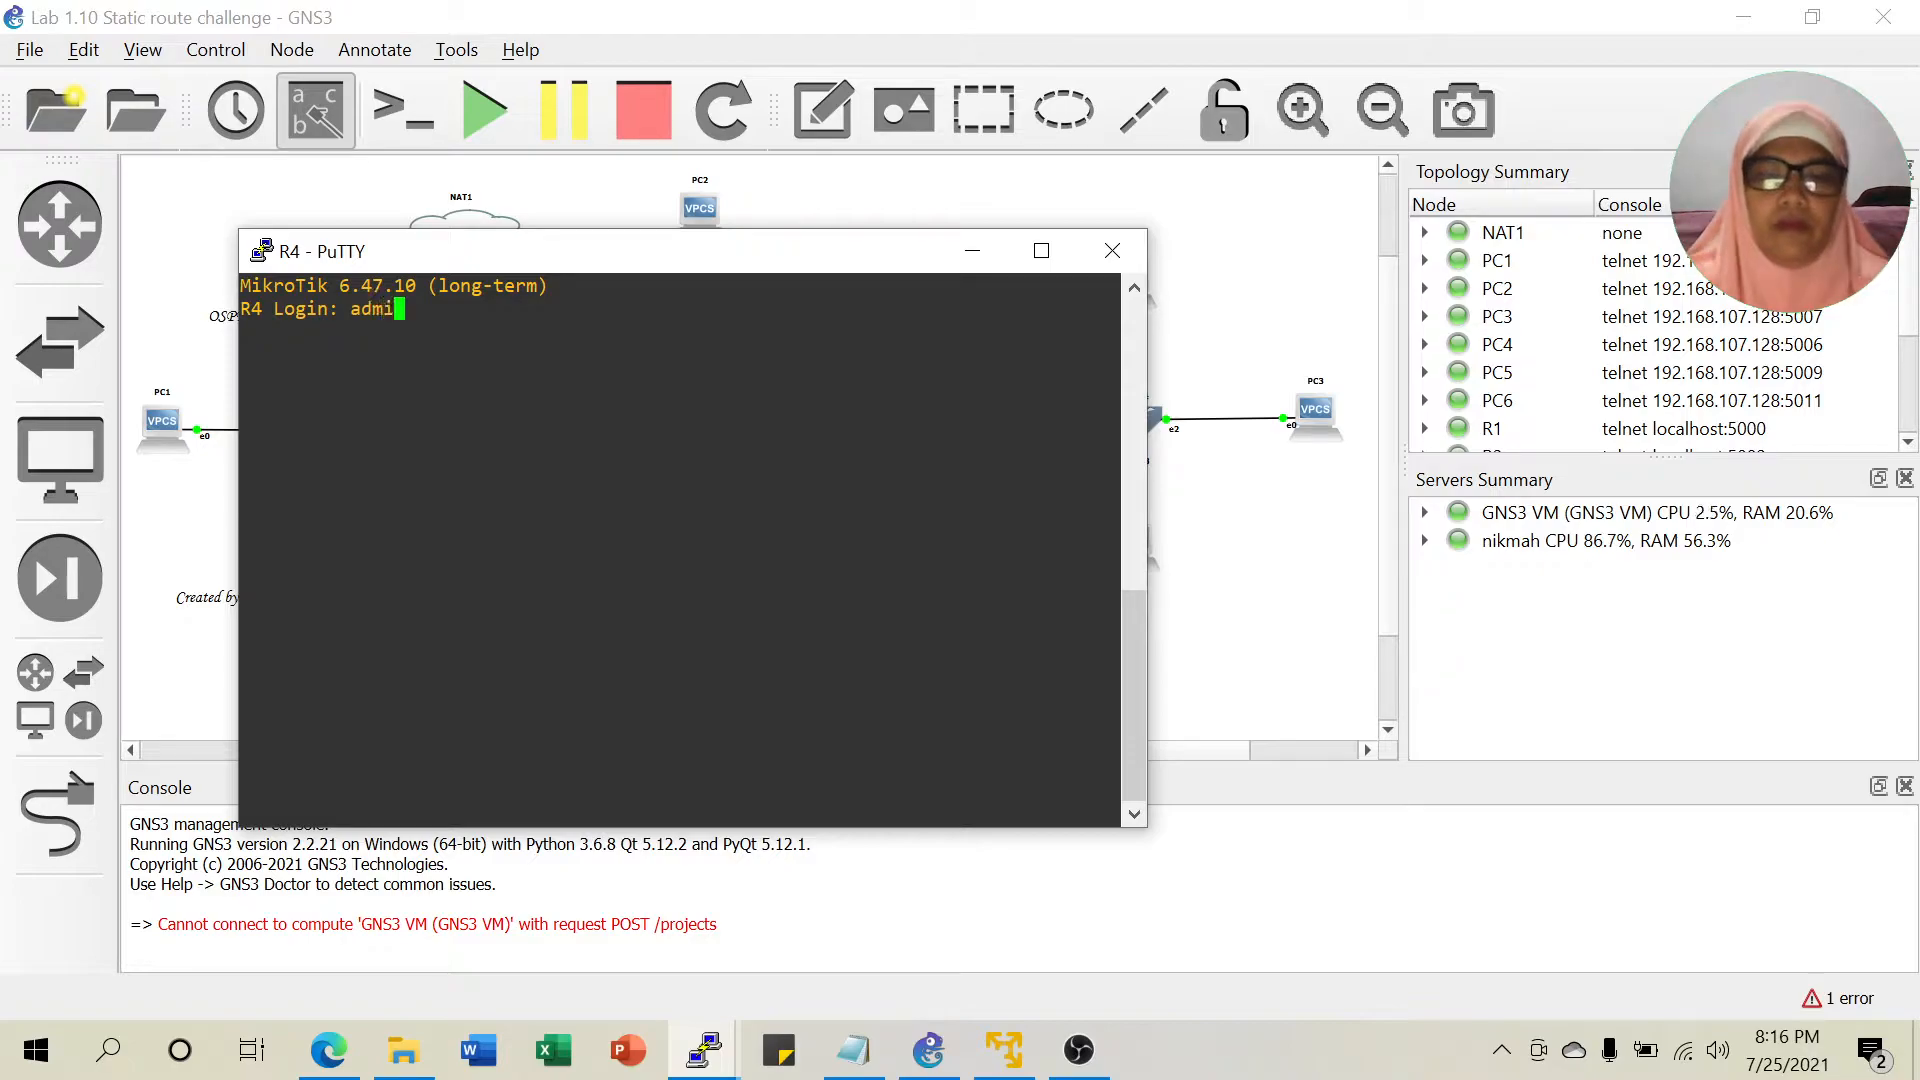
text(n)
key(Return)
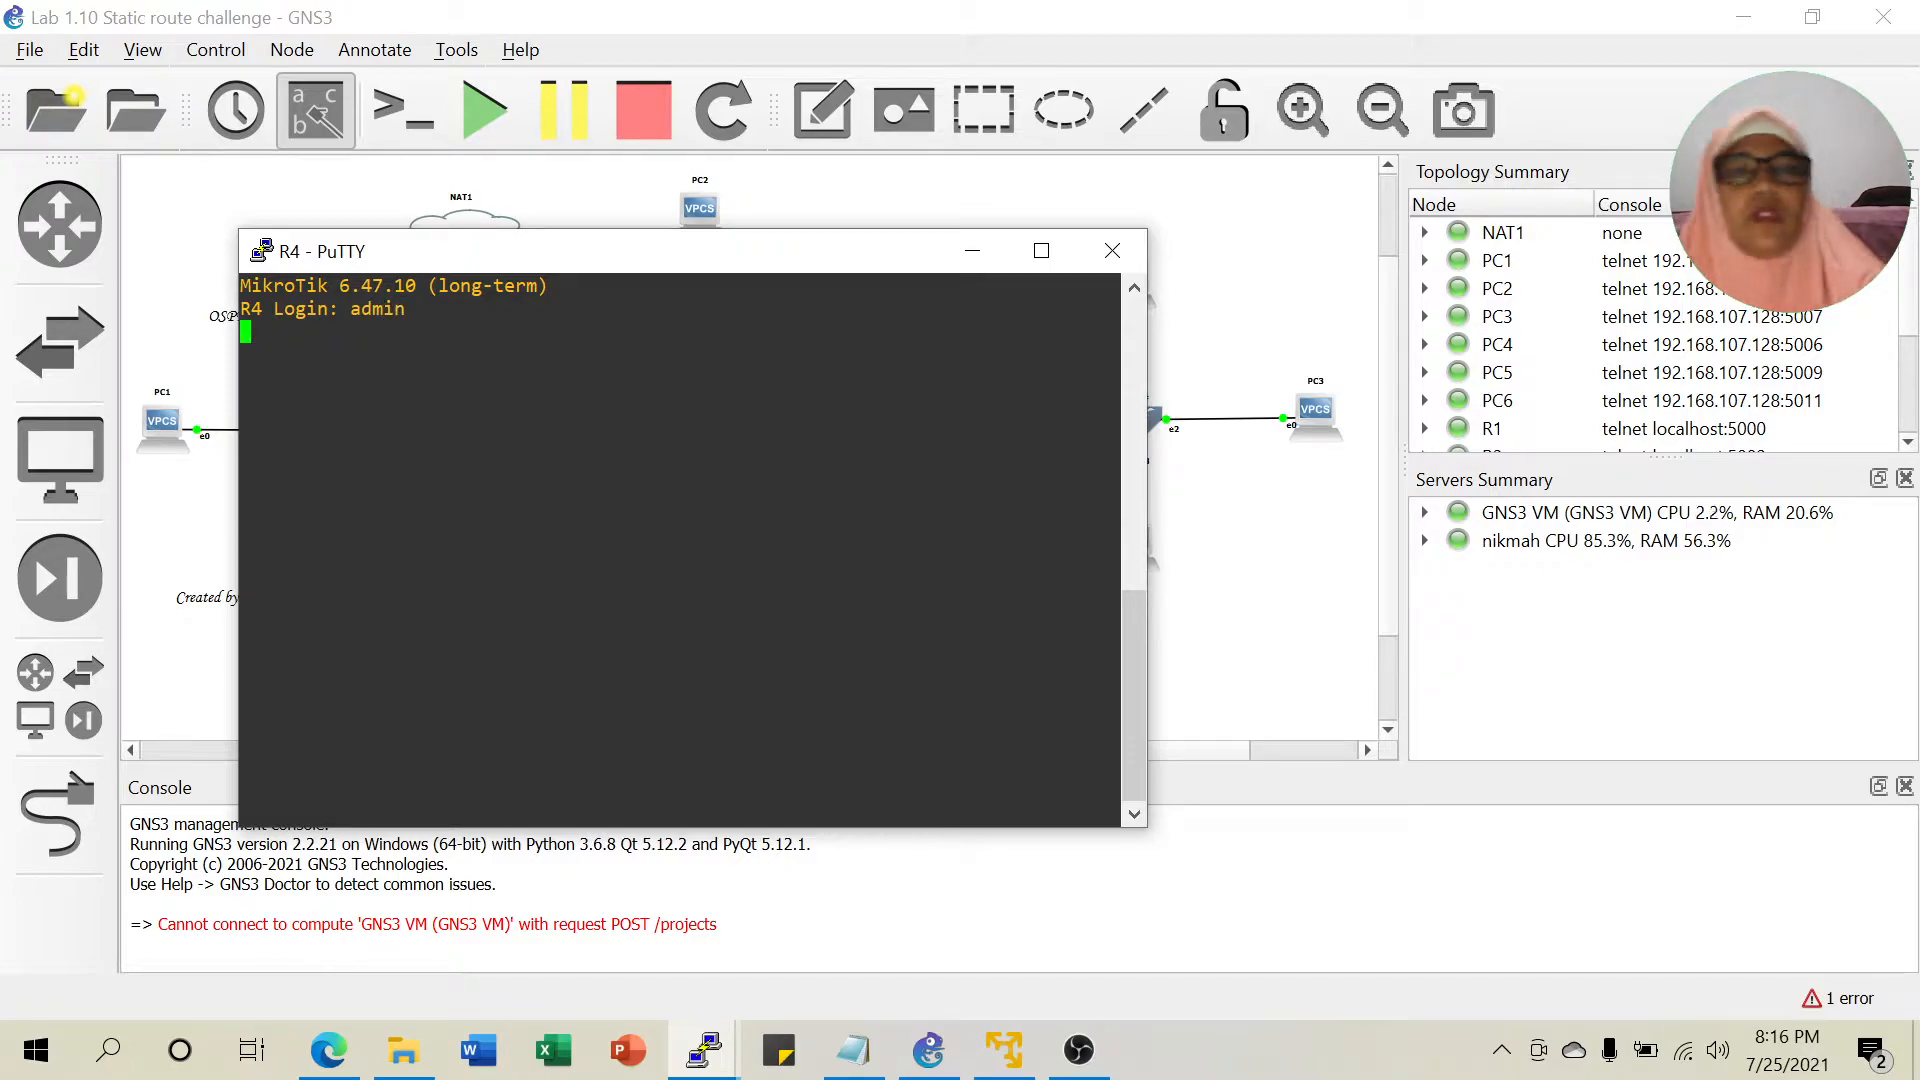
right_click(770, 252)
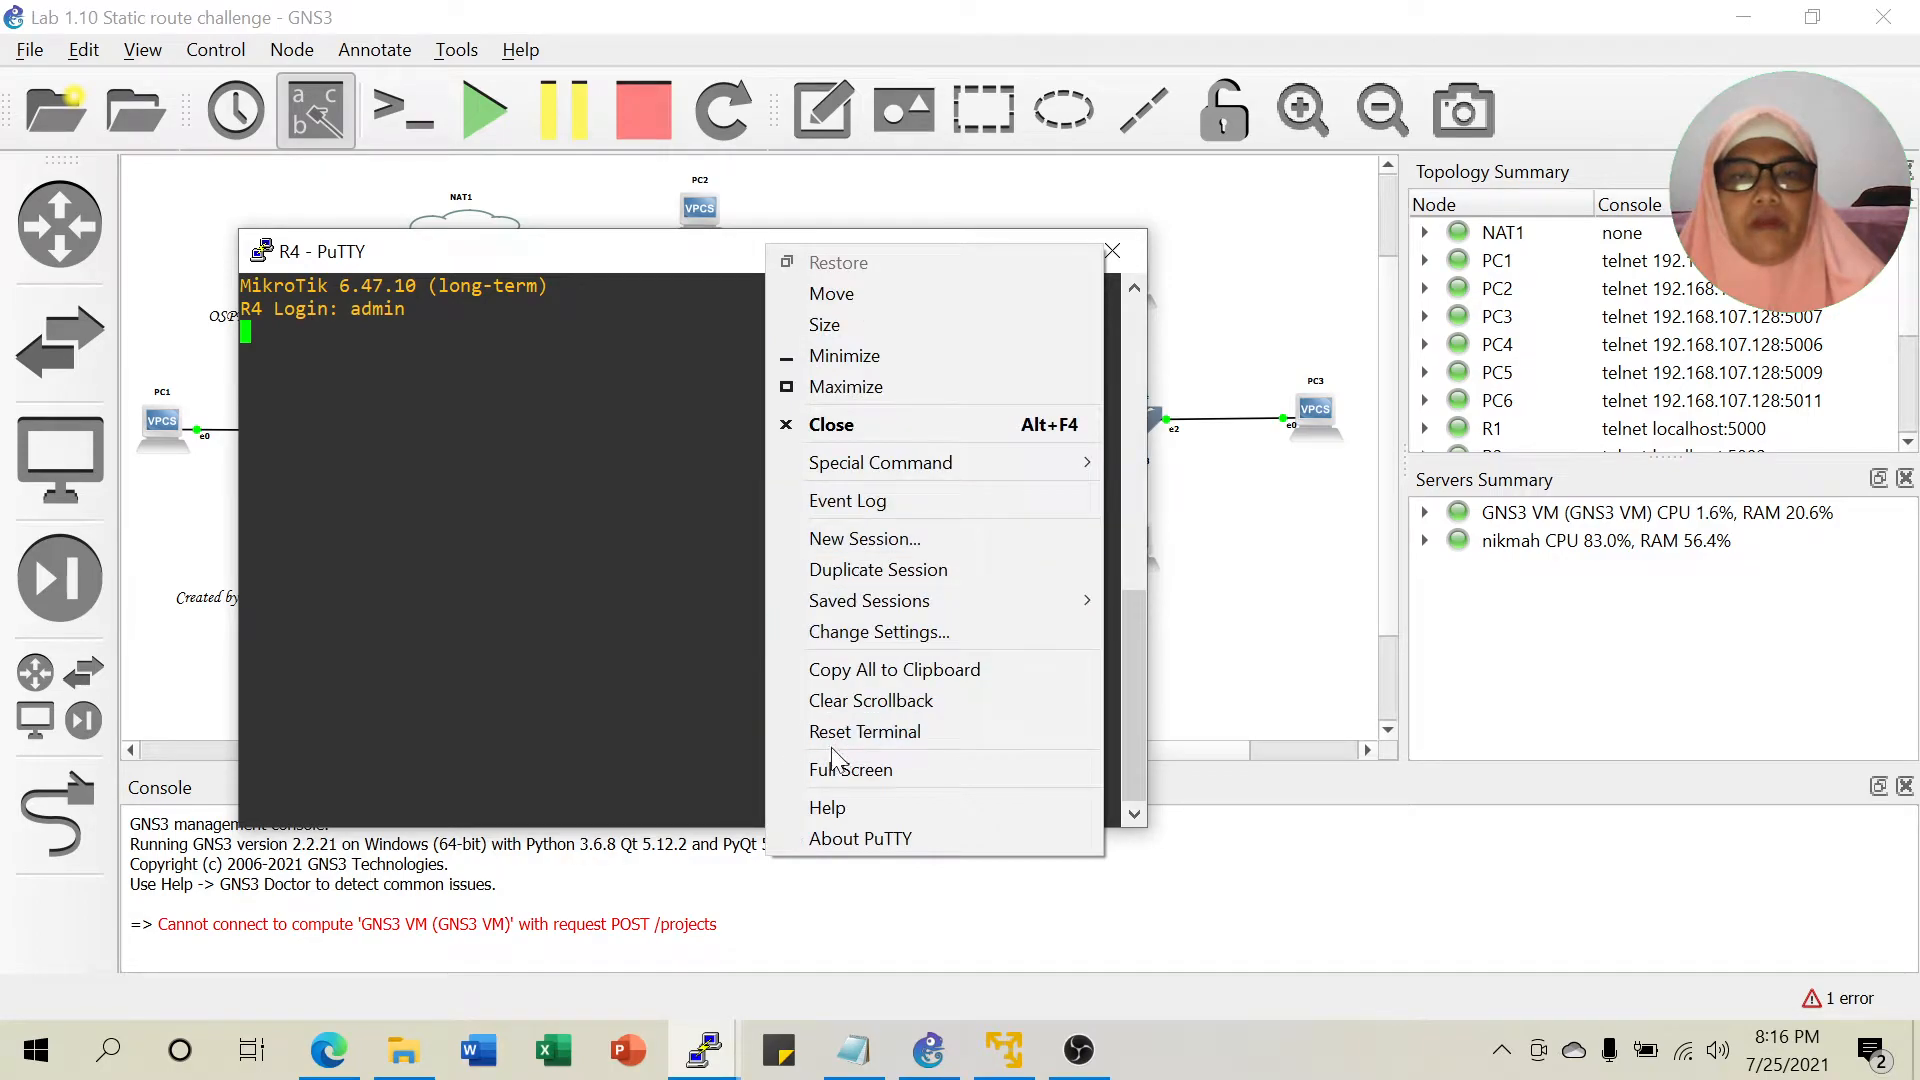
click(862, 640)
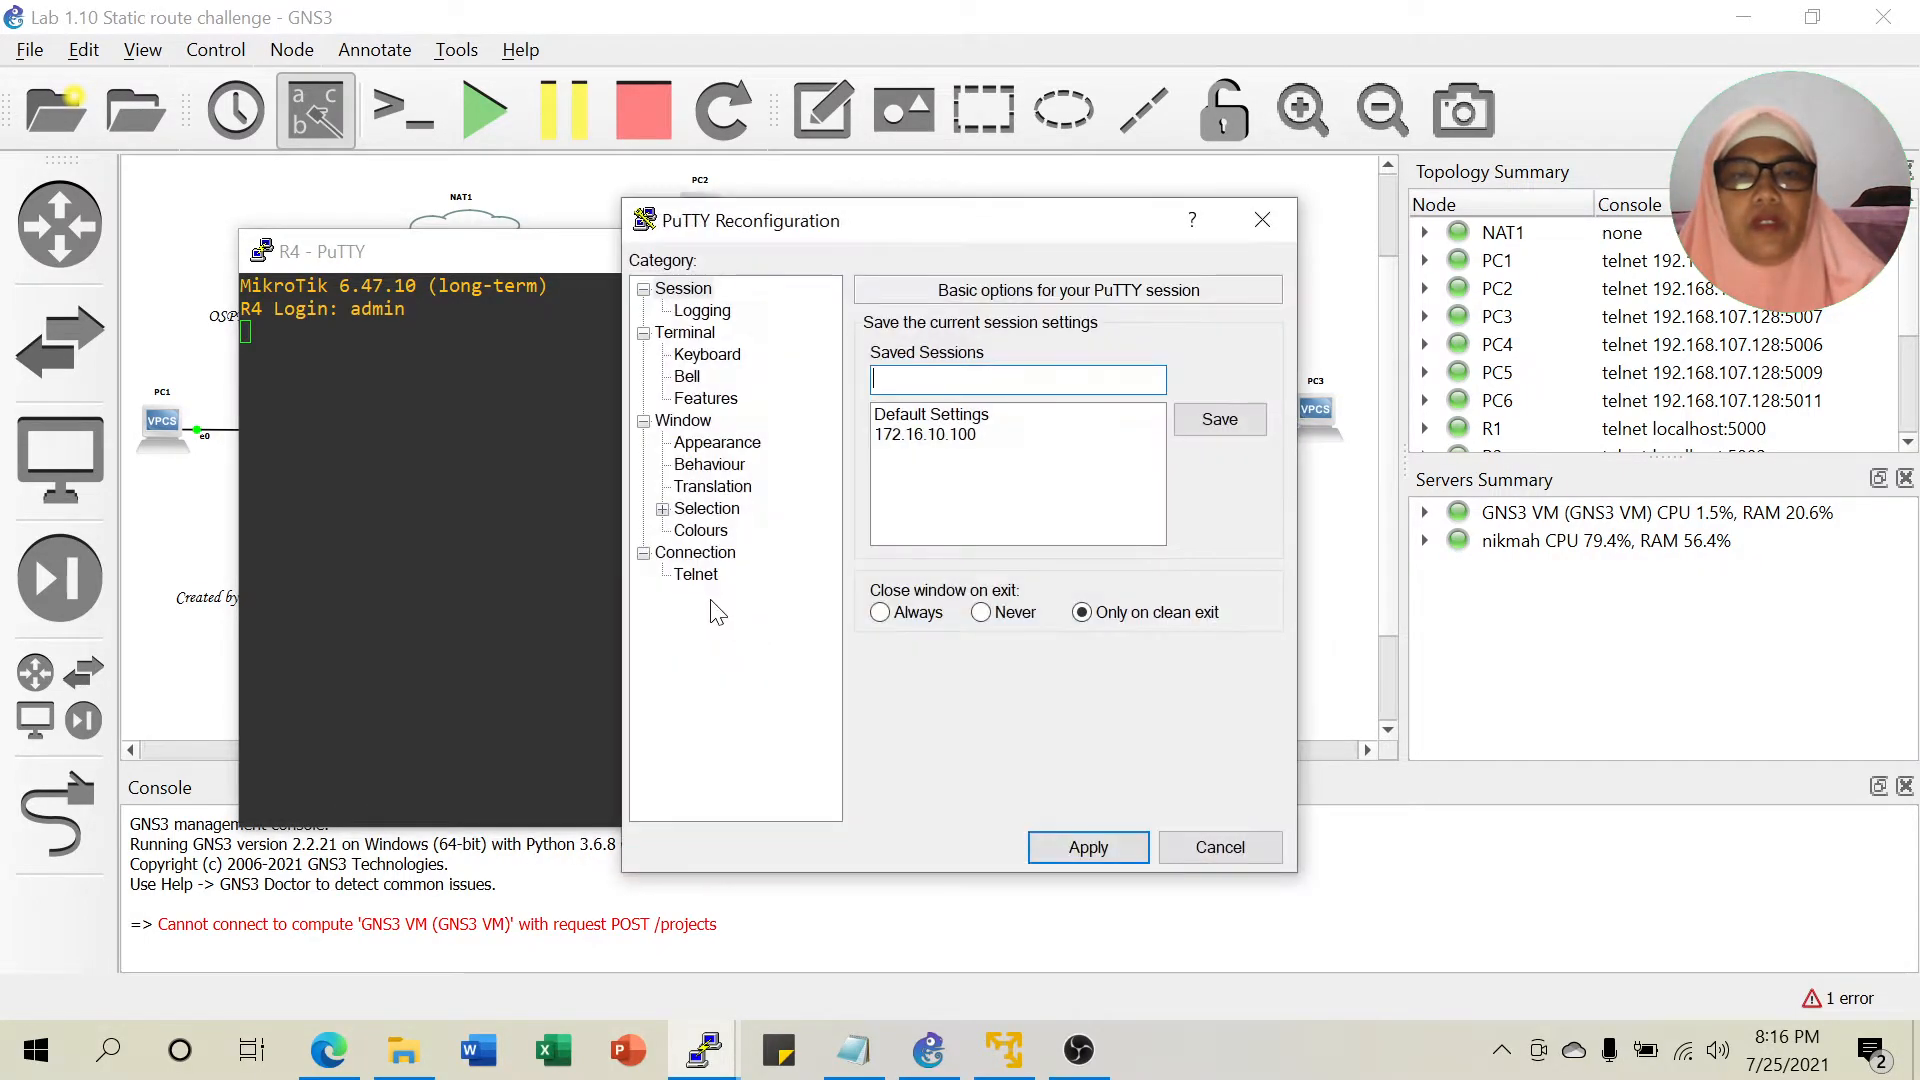
click(705, 530)
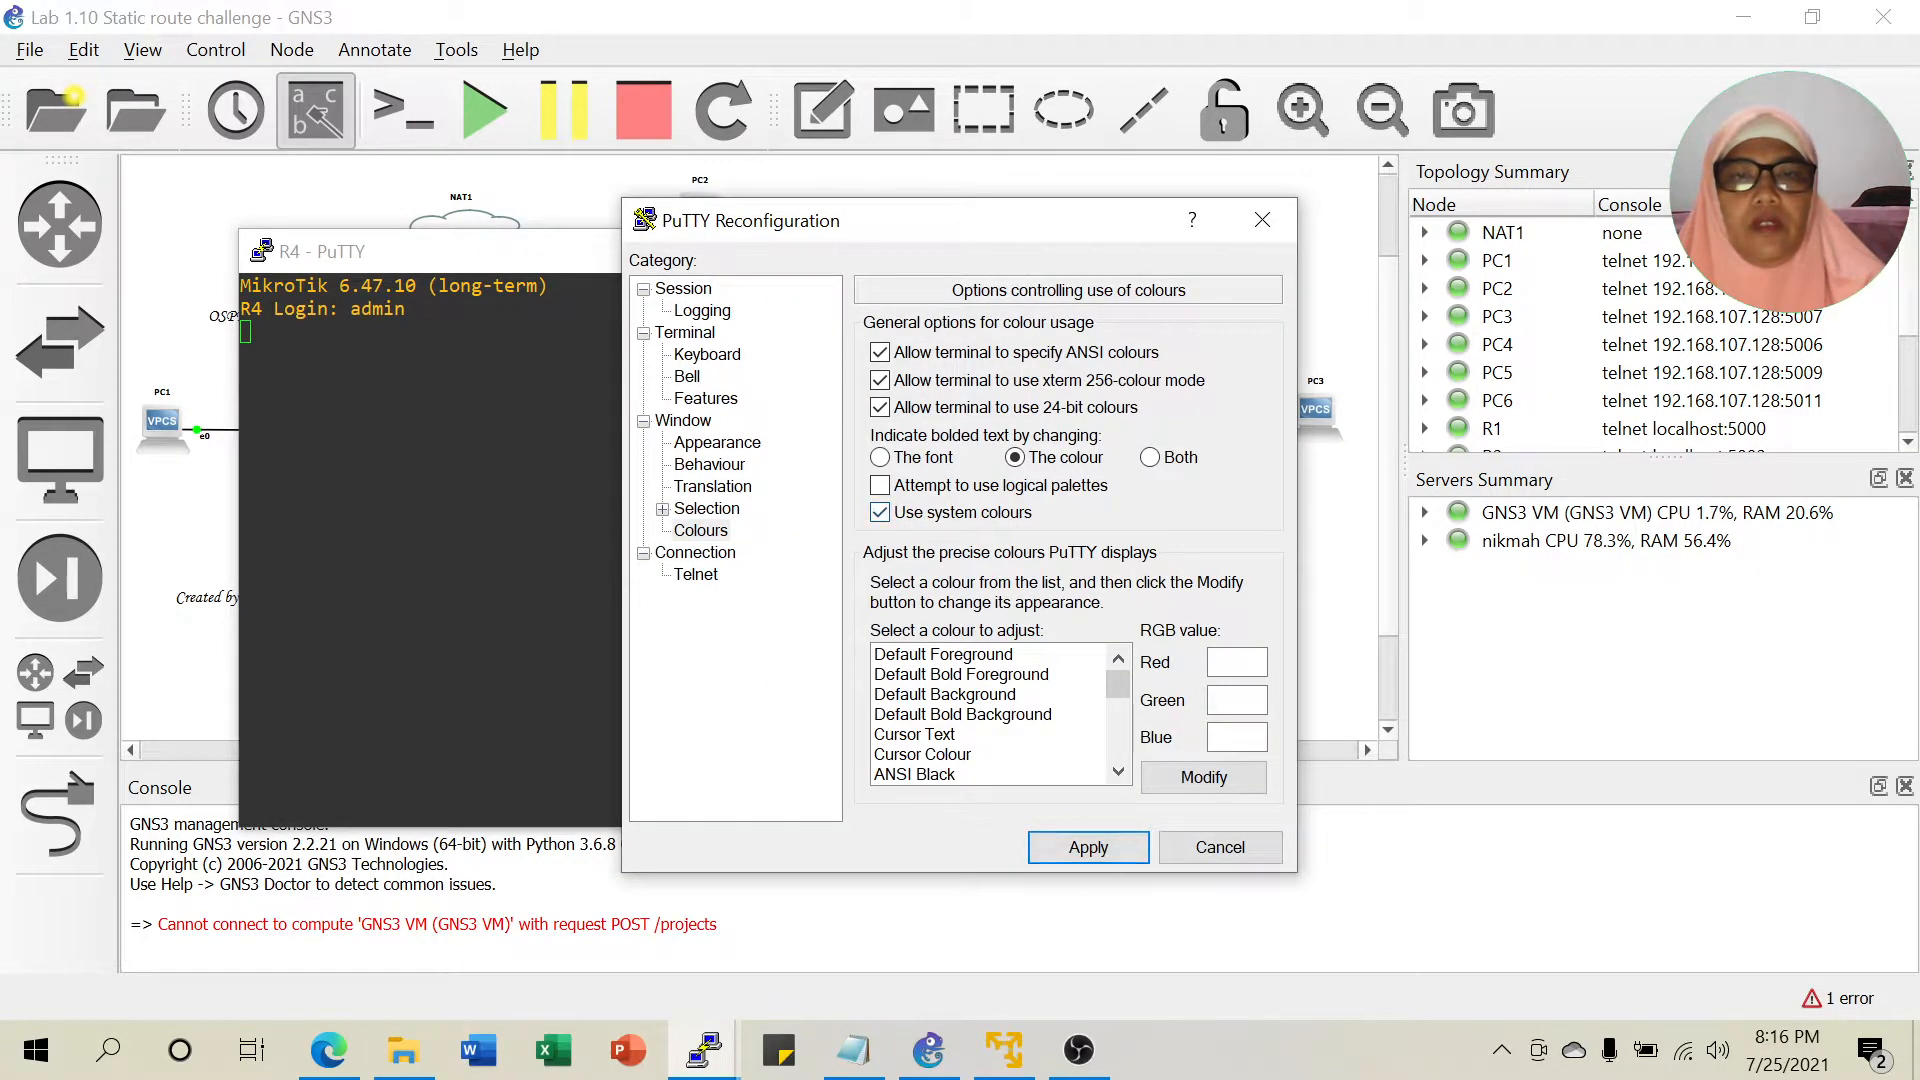
click(1092, 849)
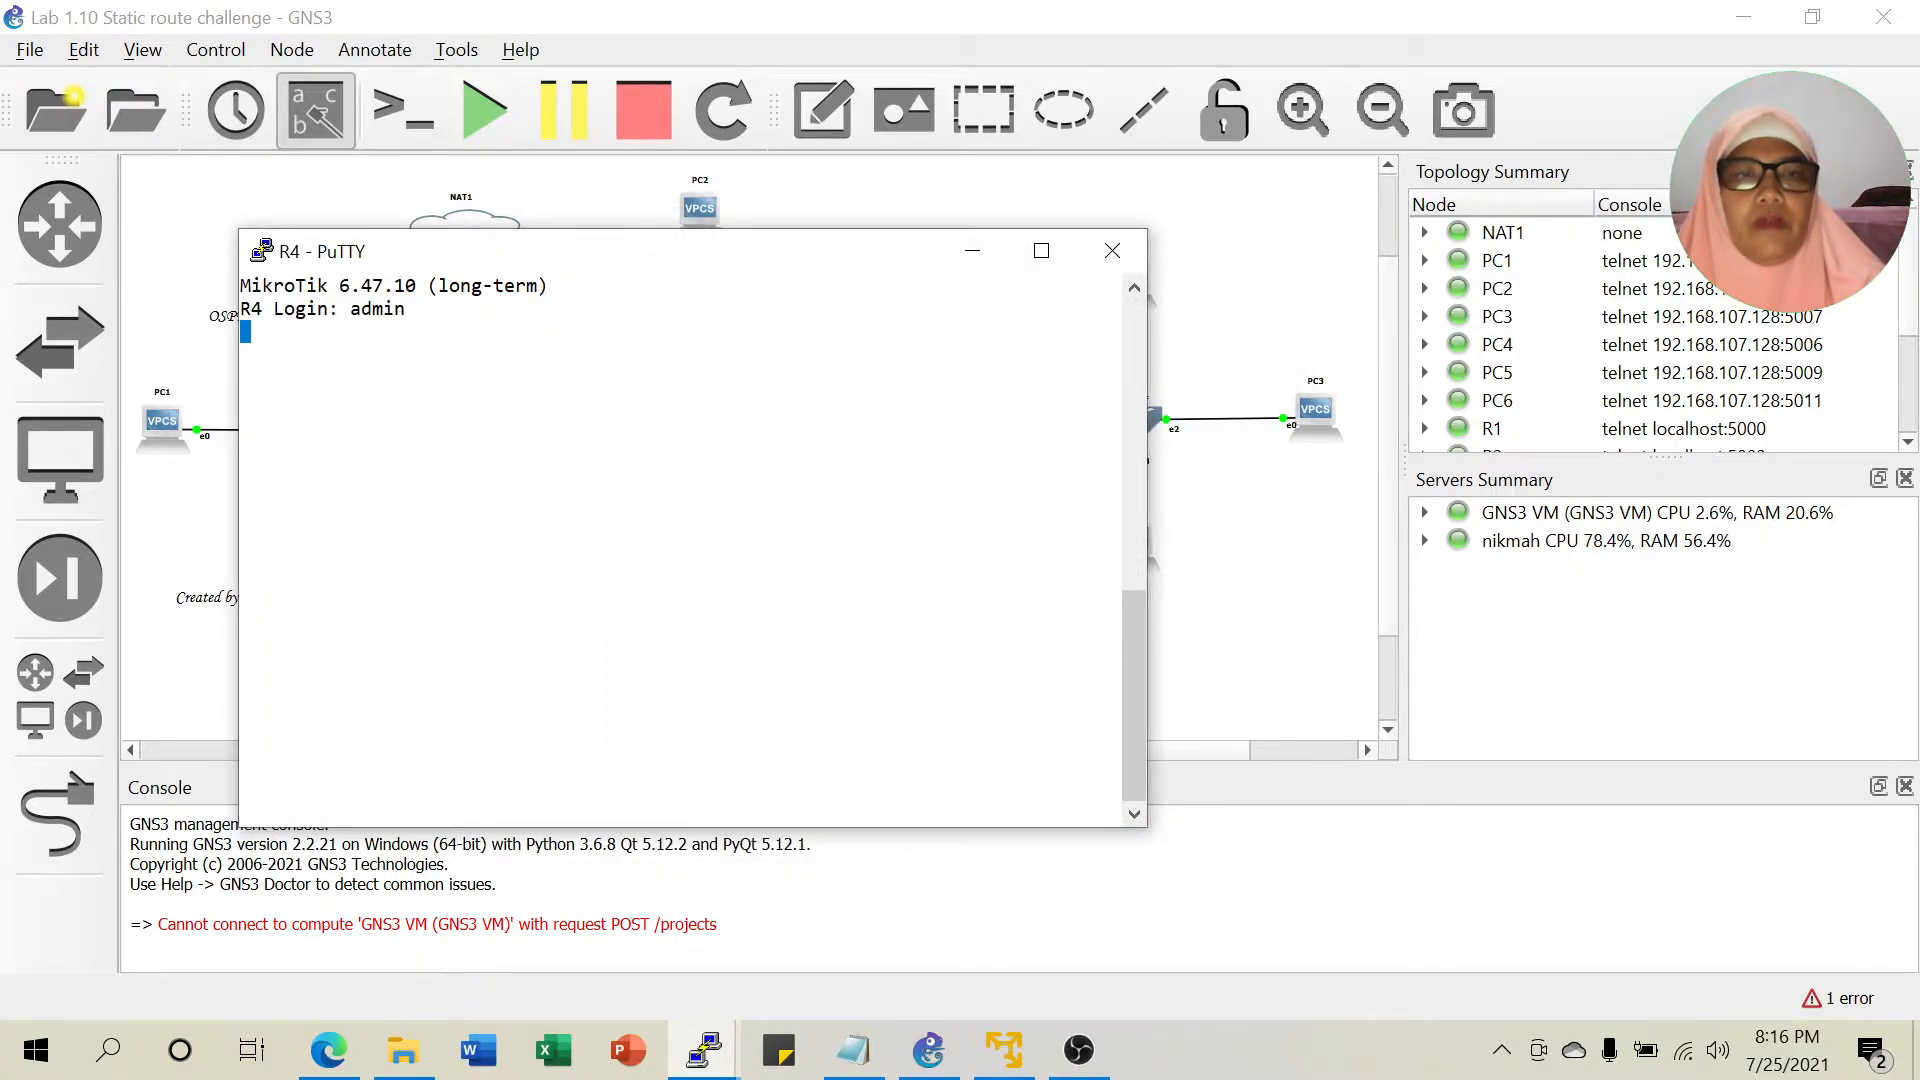
click(971, 252)
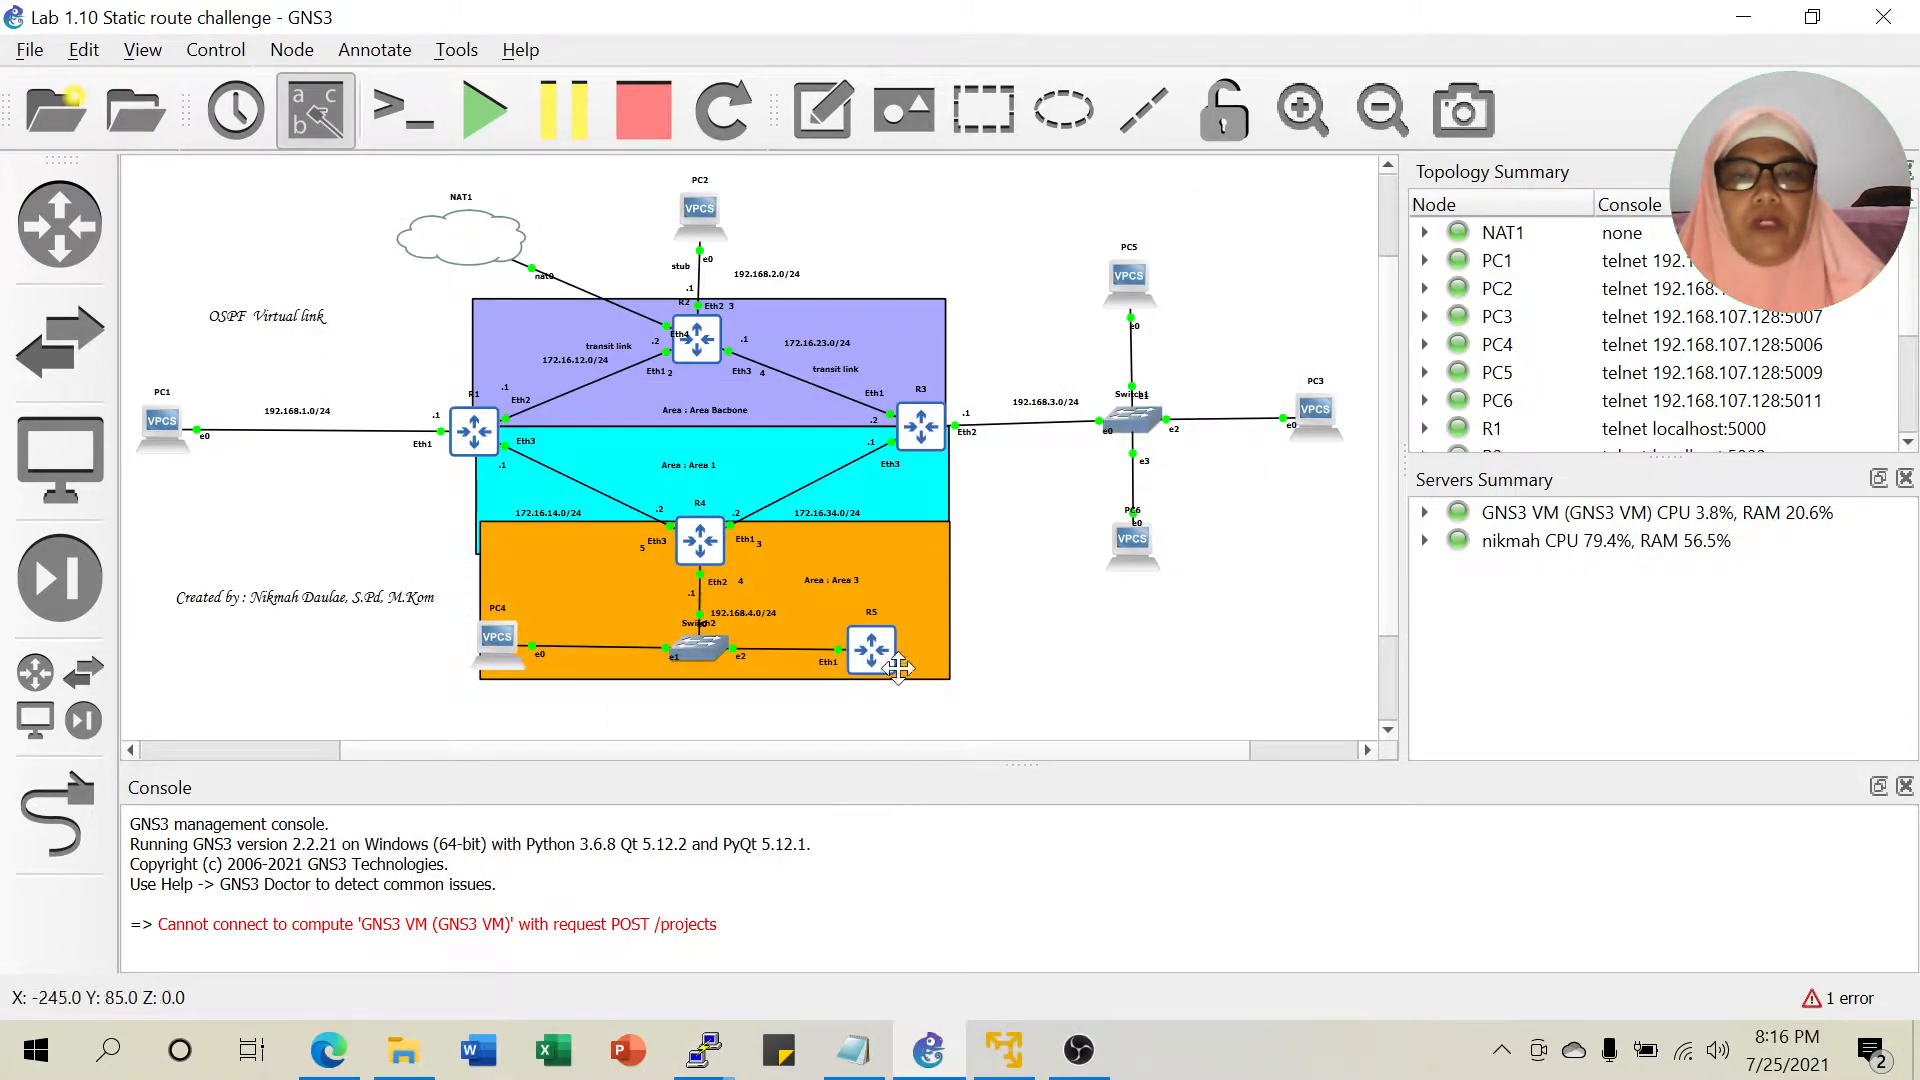
Open R5's console, enter admin, apply system colours, and hide the window.
right_click(885, 656)
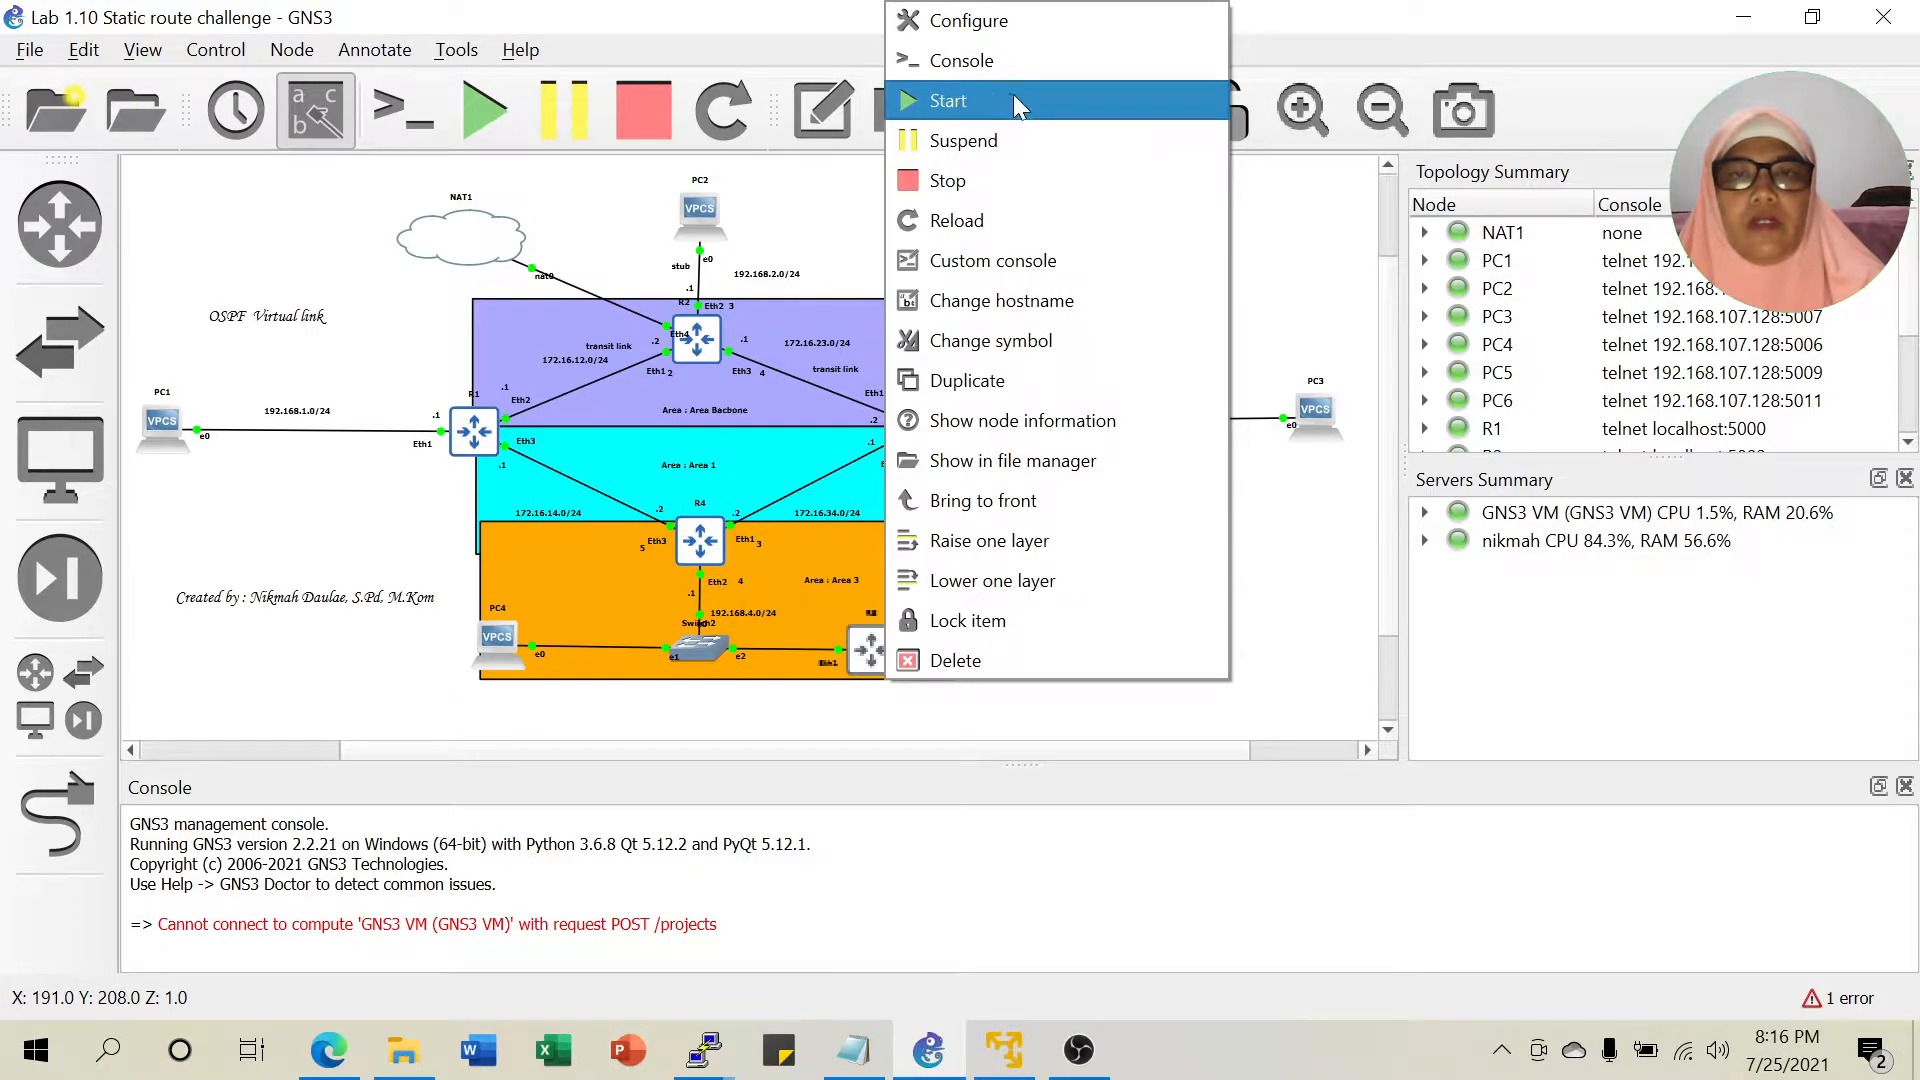
click(1017, 62)
text(a)
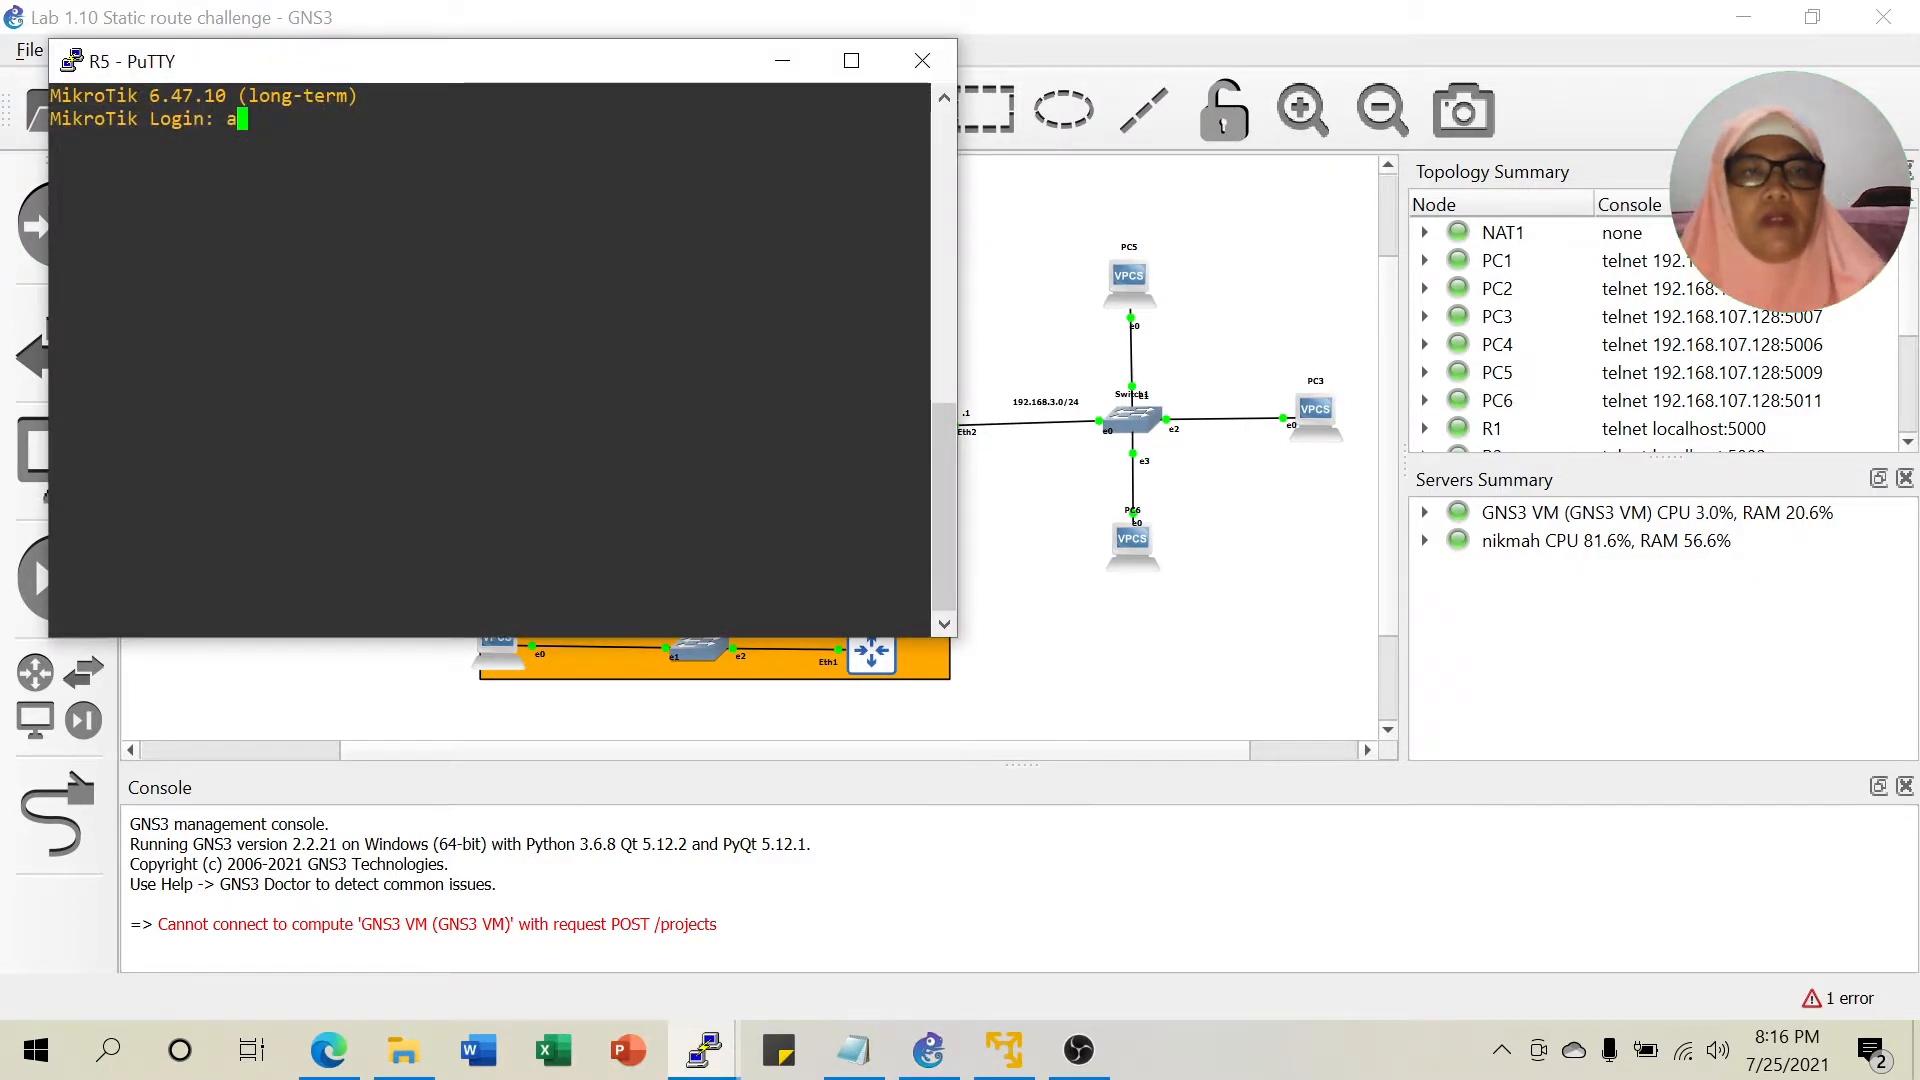
text(dmin)
key(Return)
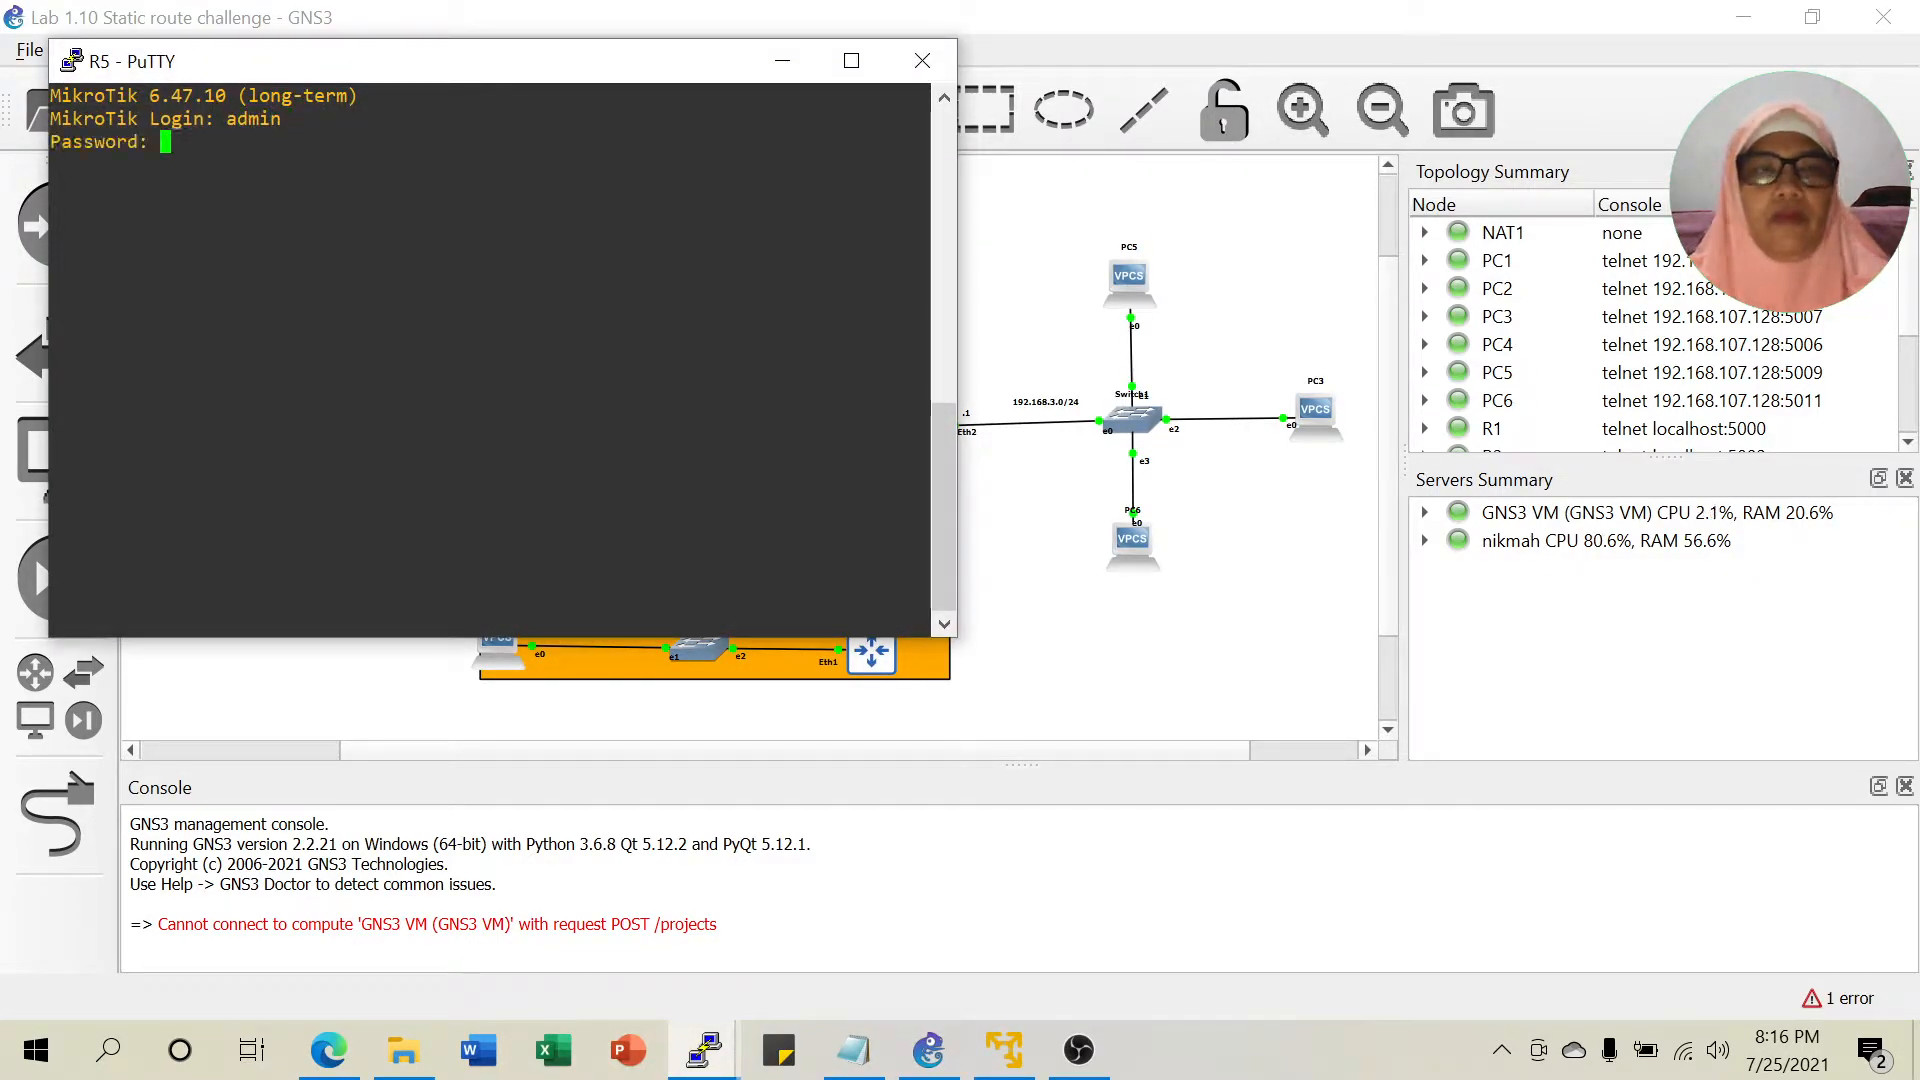
right_click(558, 62)
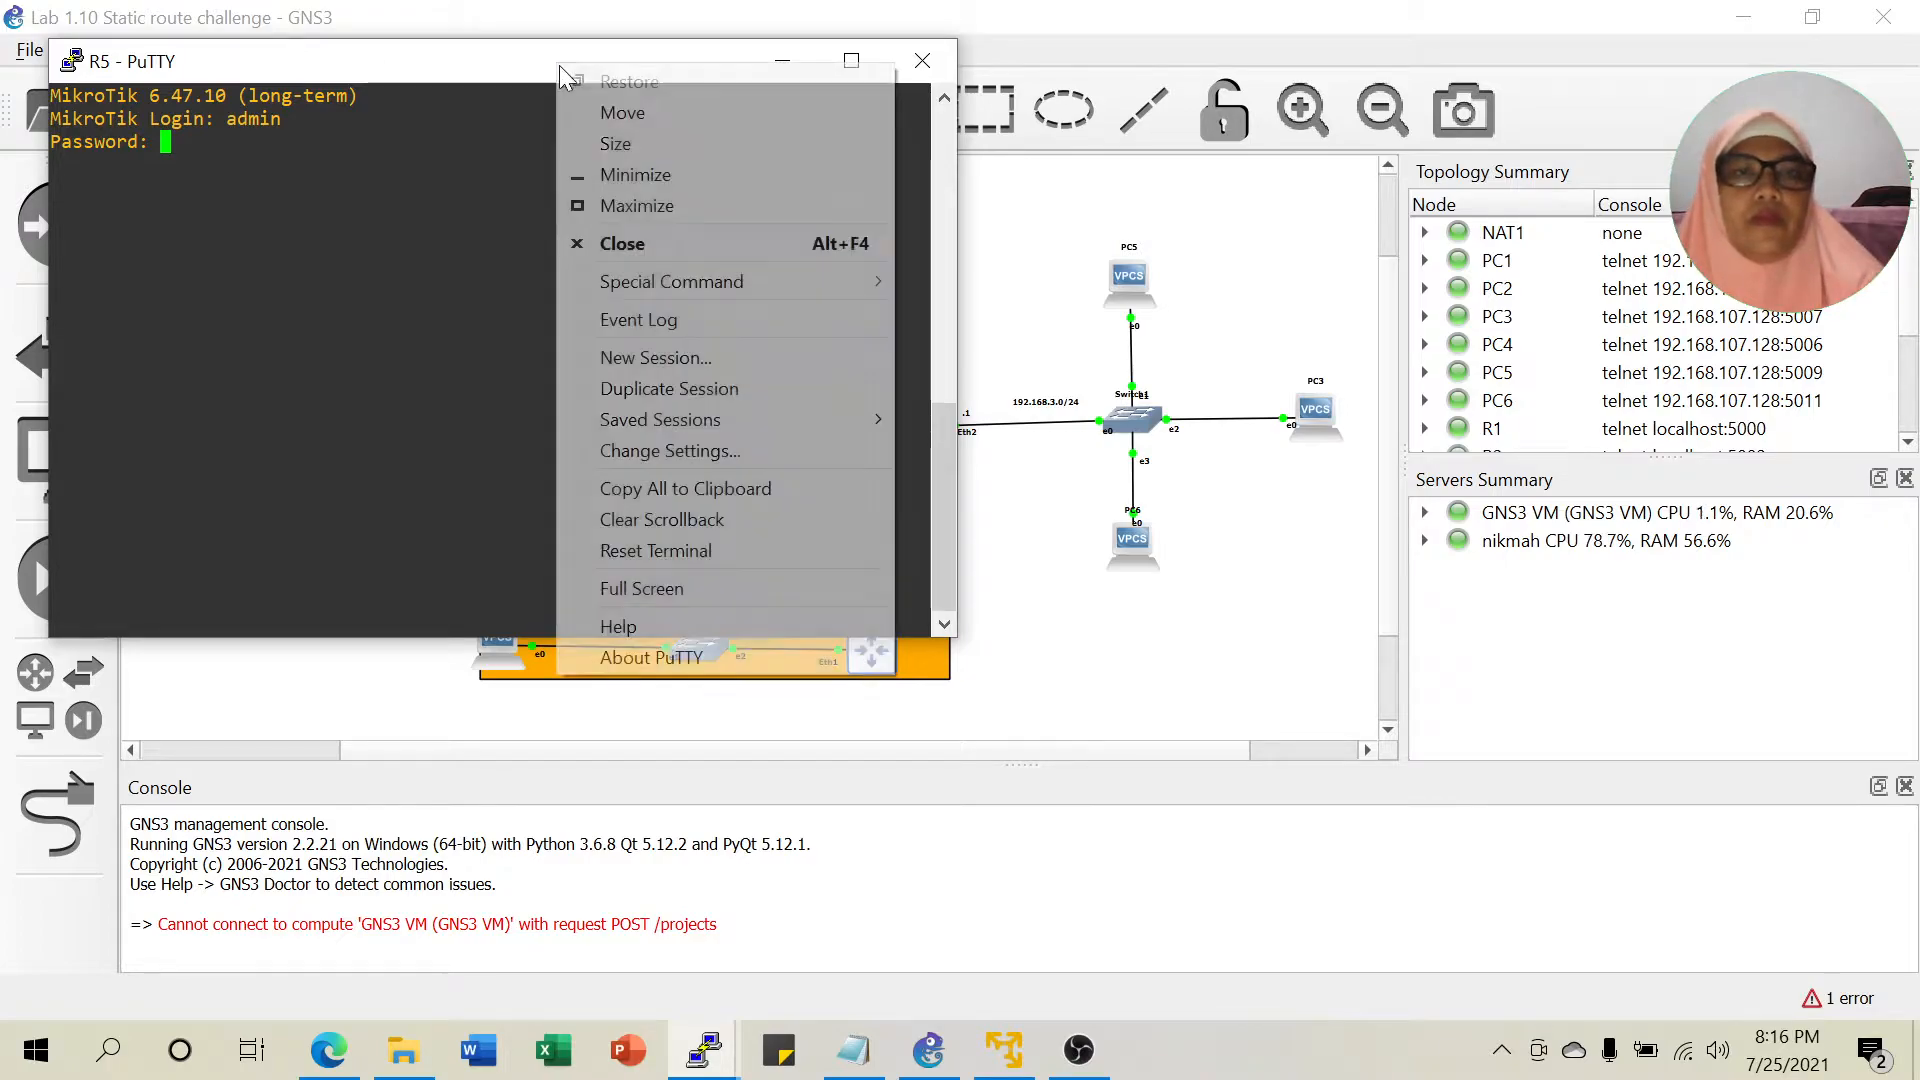
click(632, 455)
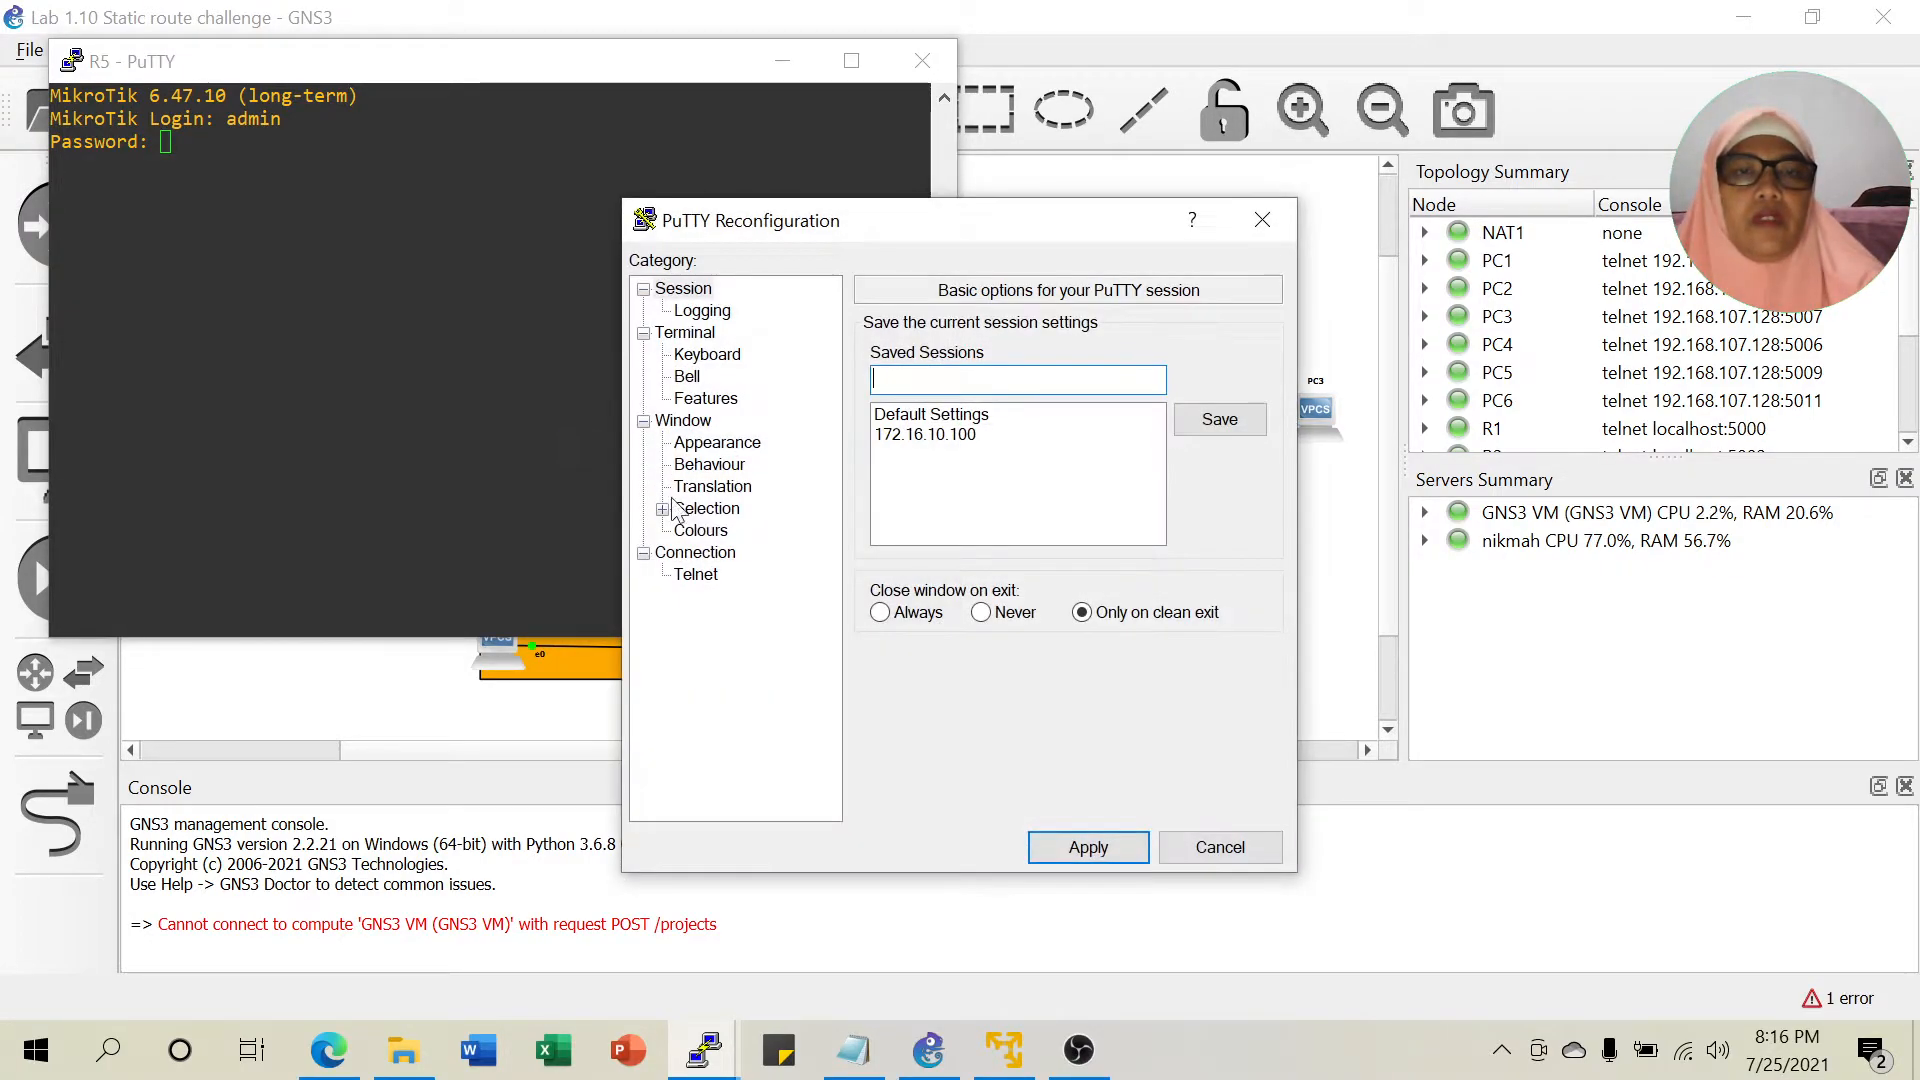
click(708, 531)
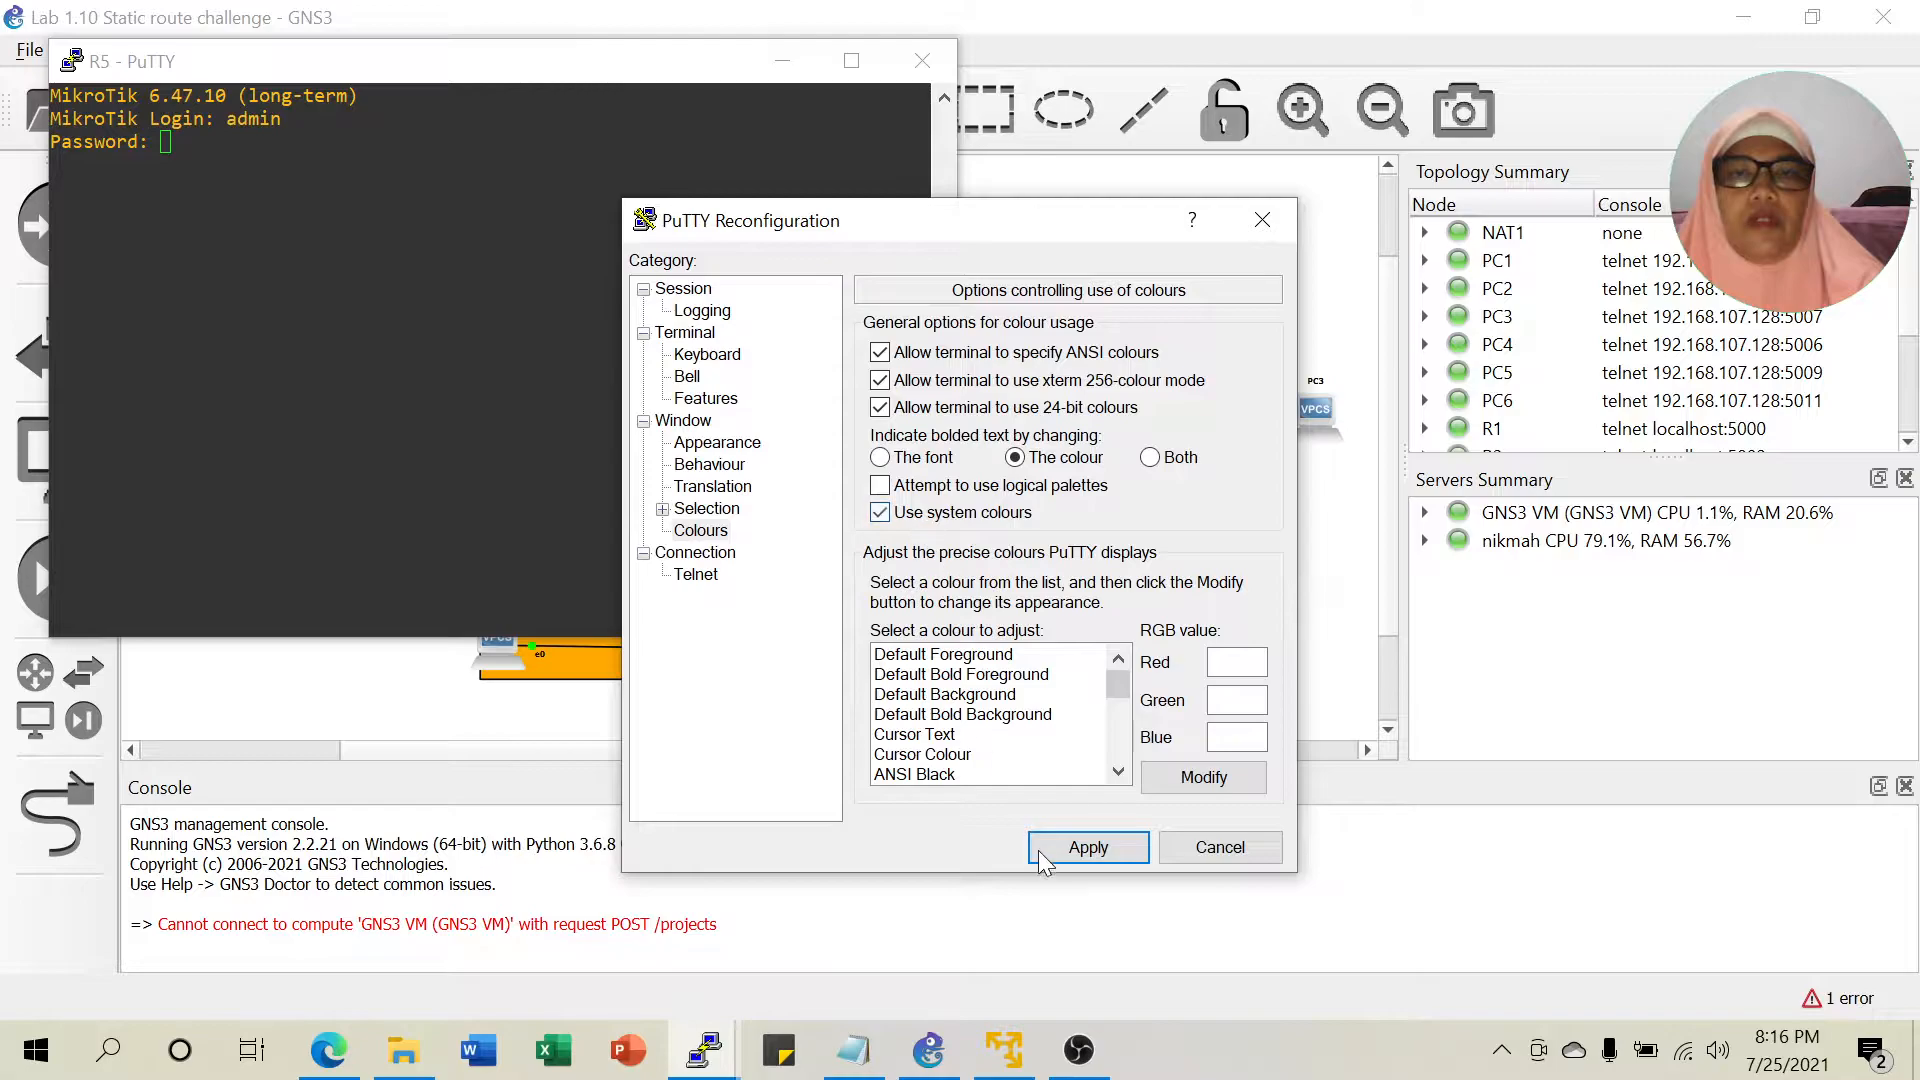
click(1086, 847)
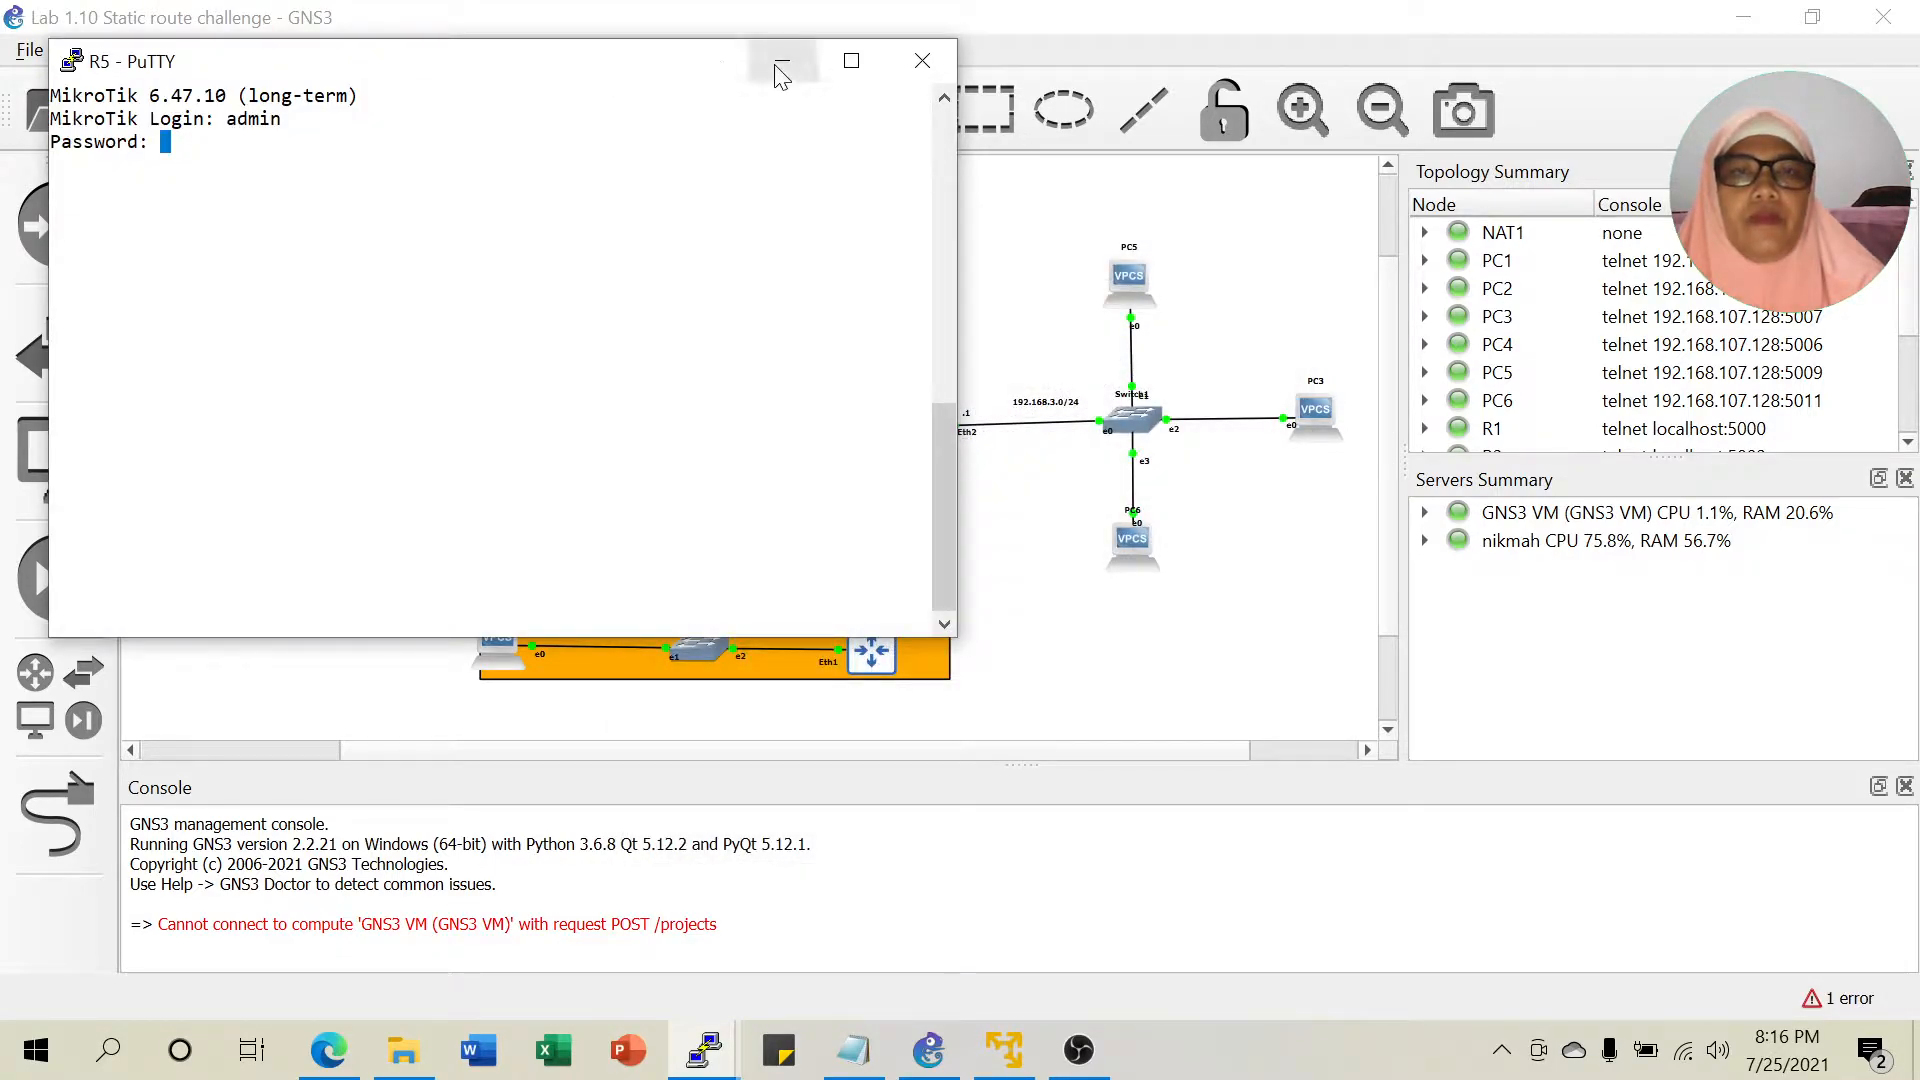
click(782, 61)
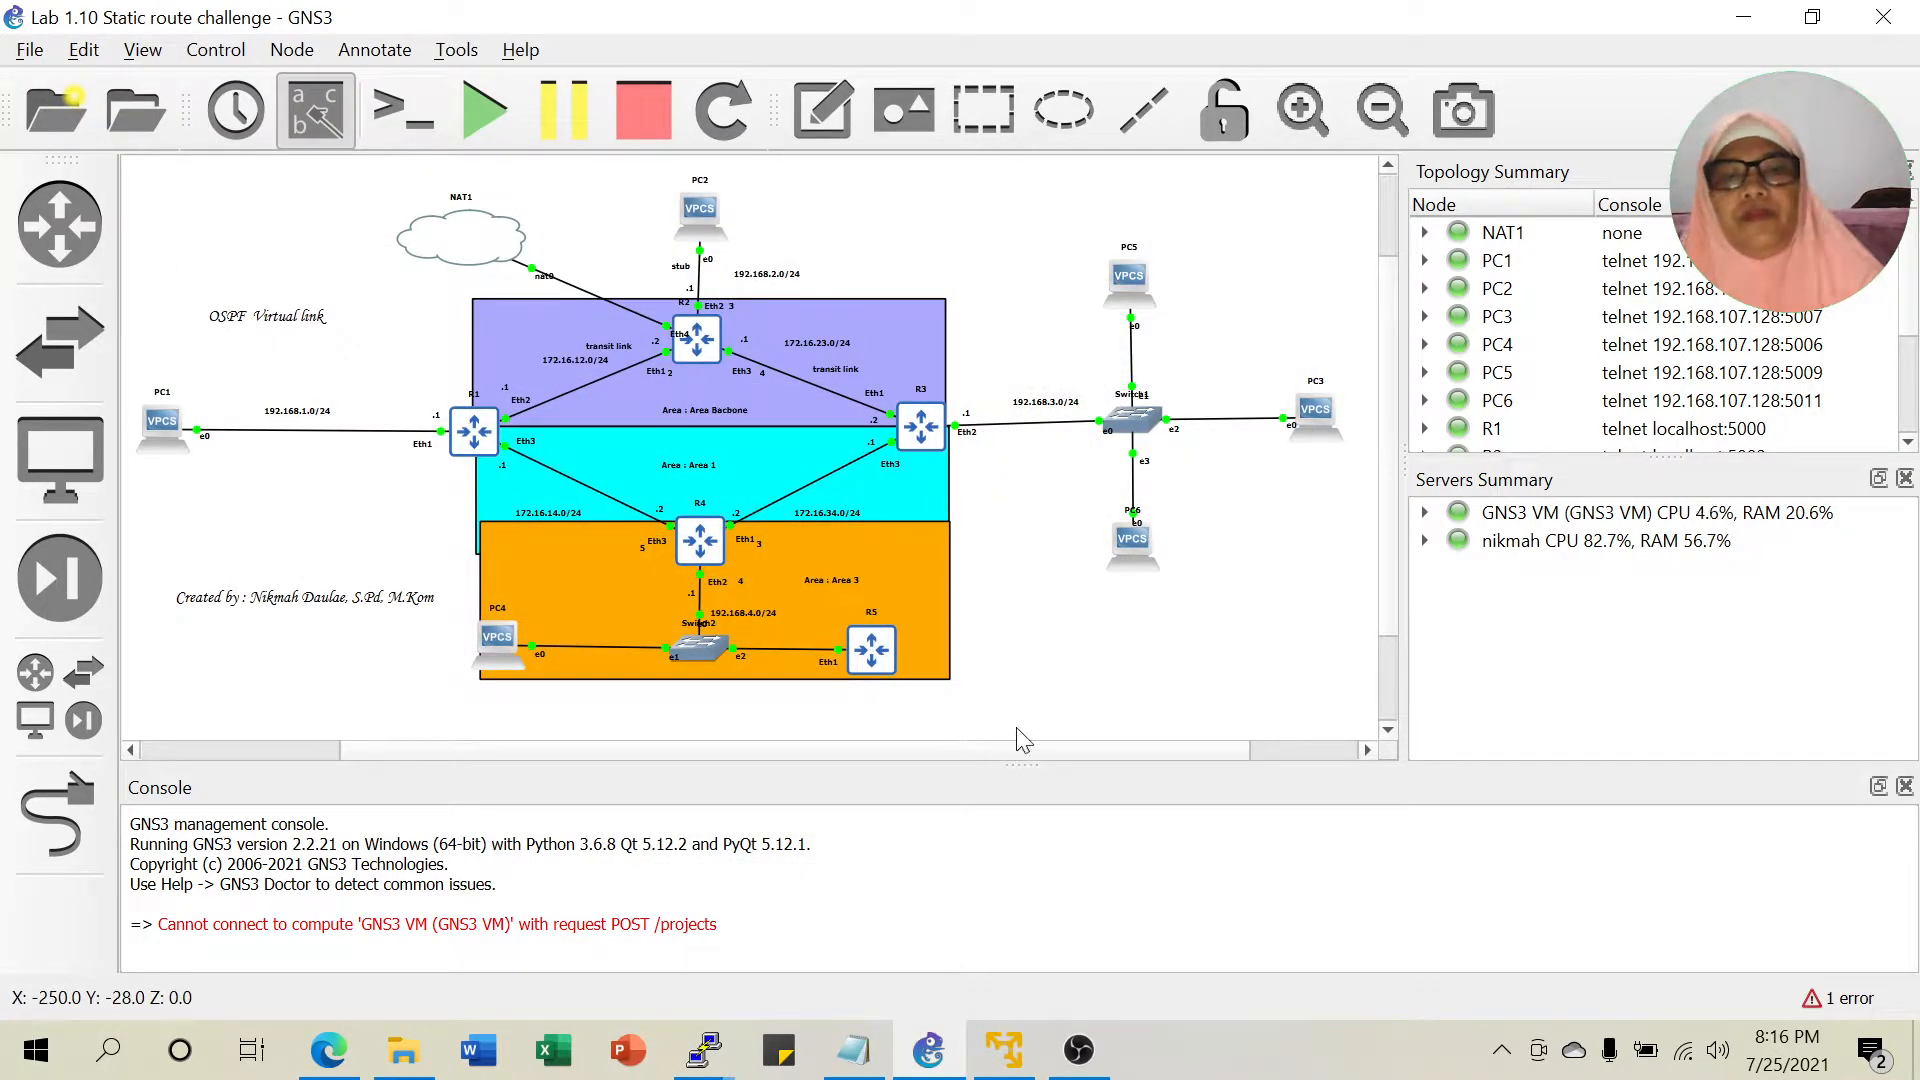
Read the 'routing filter remove 0' steps in the lab notes, then bring R2's console forward.
click(853, 1050)
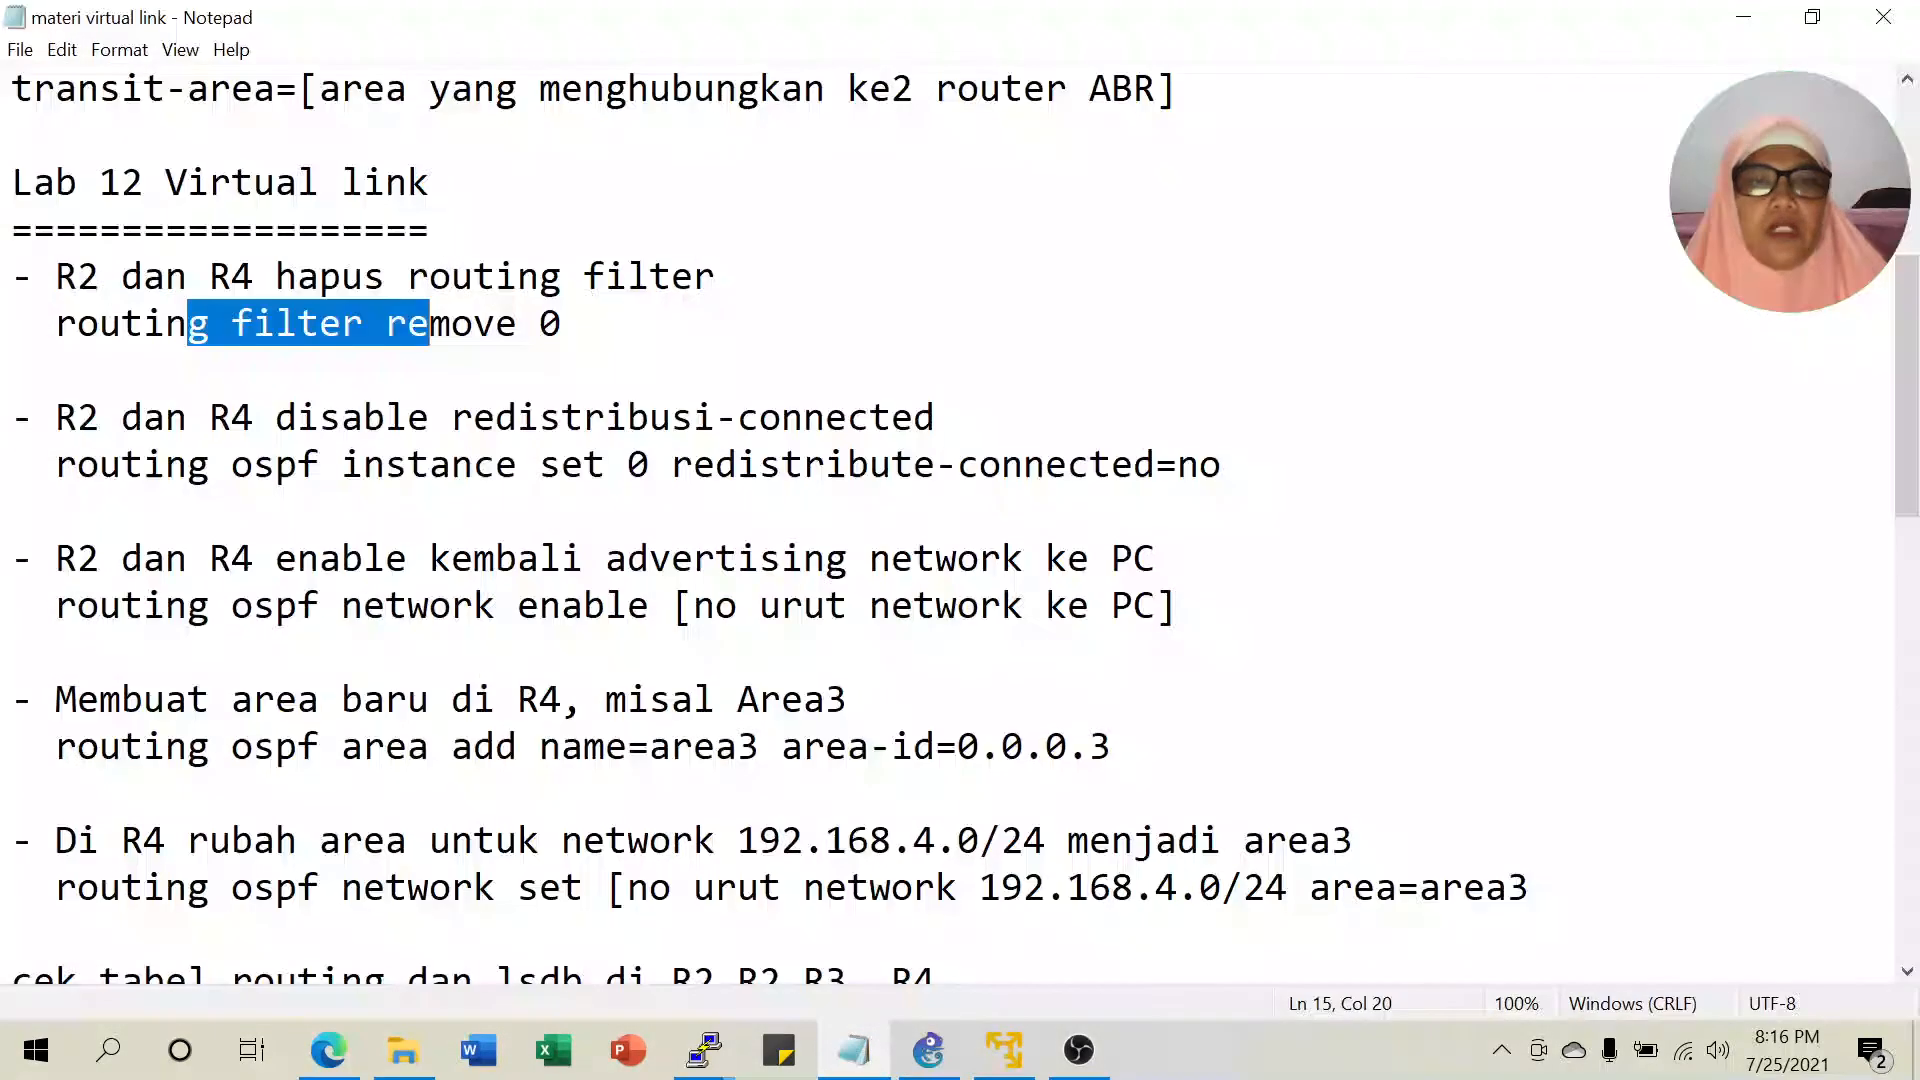
click(650, 277)
click(122, 277)
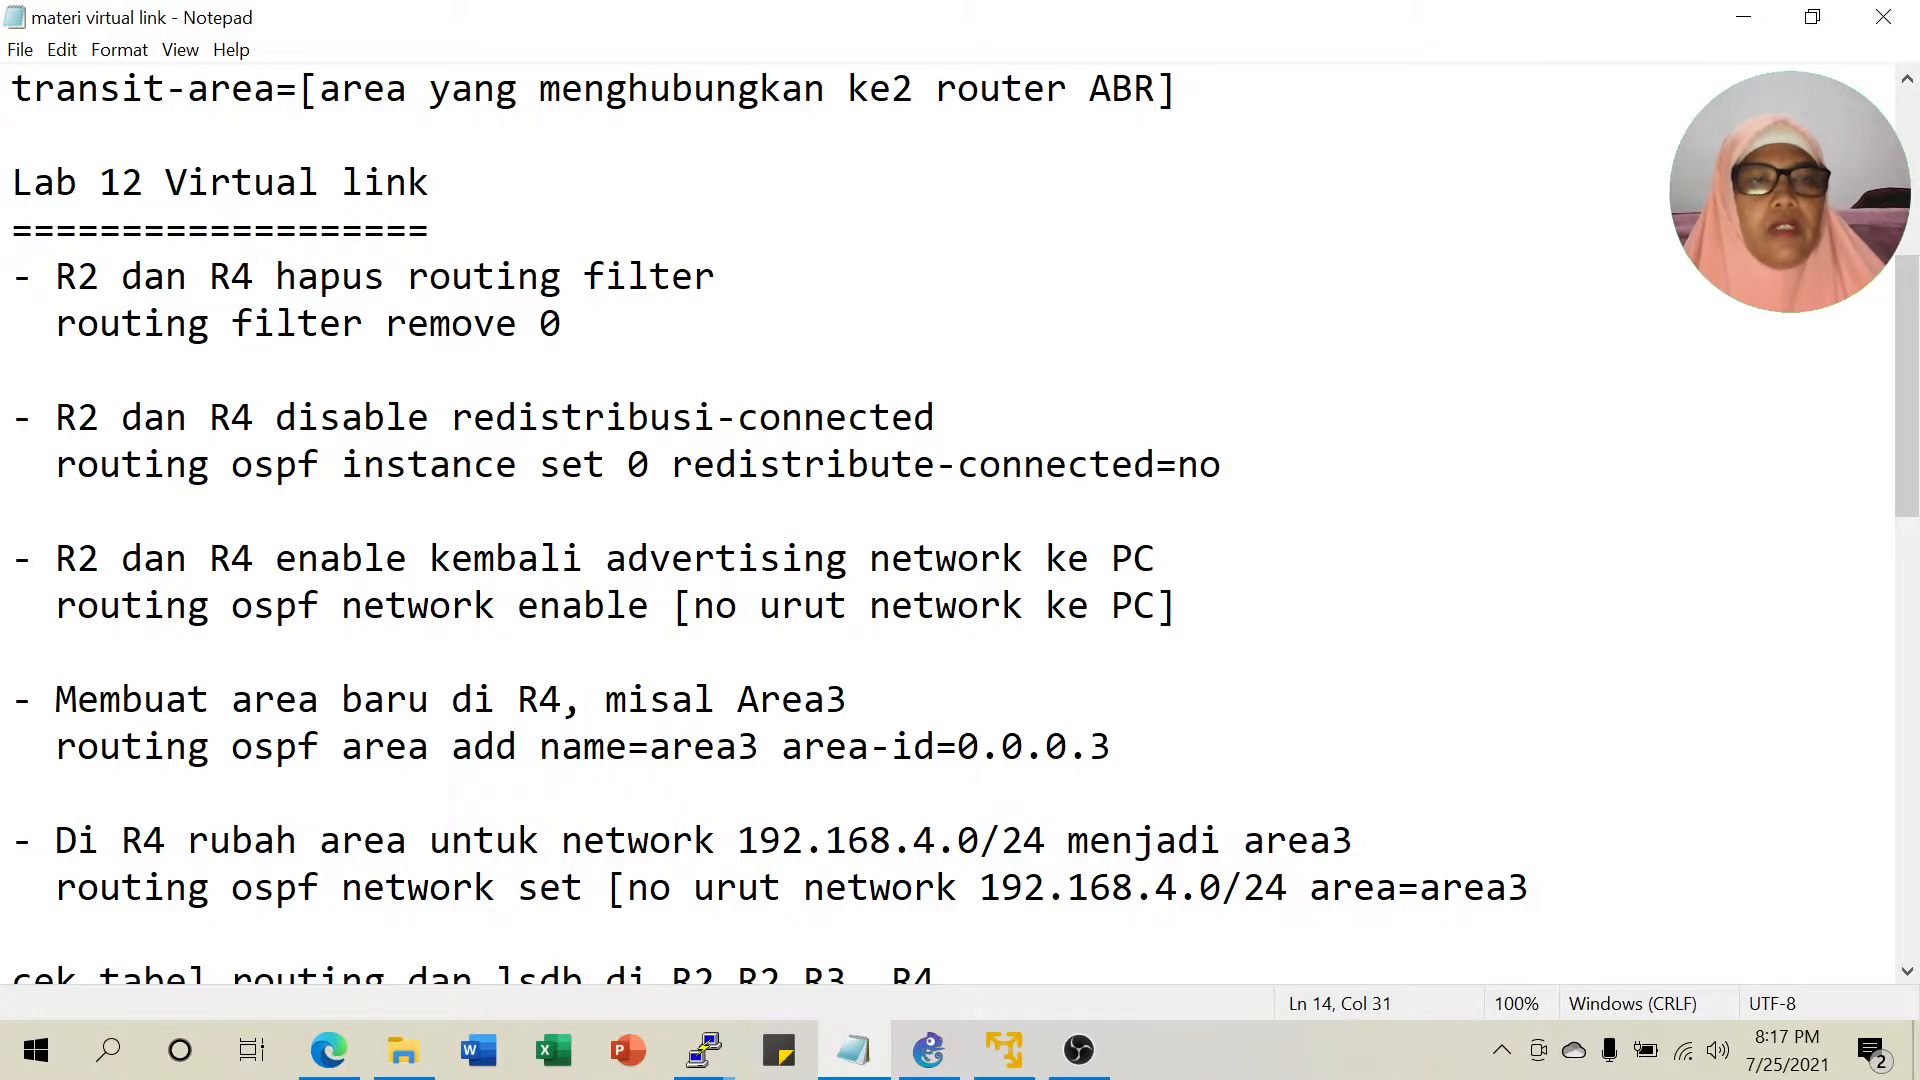
click(562, 324)
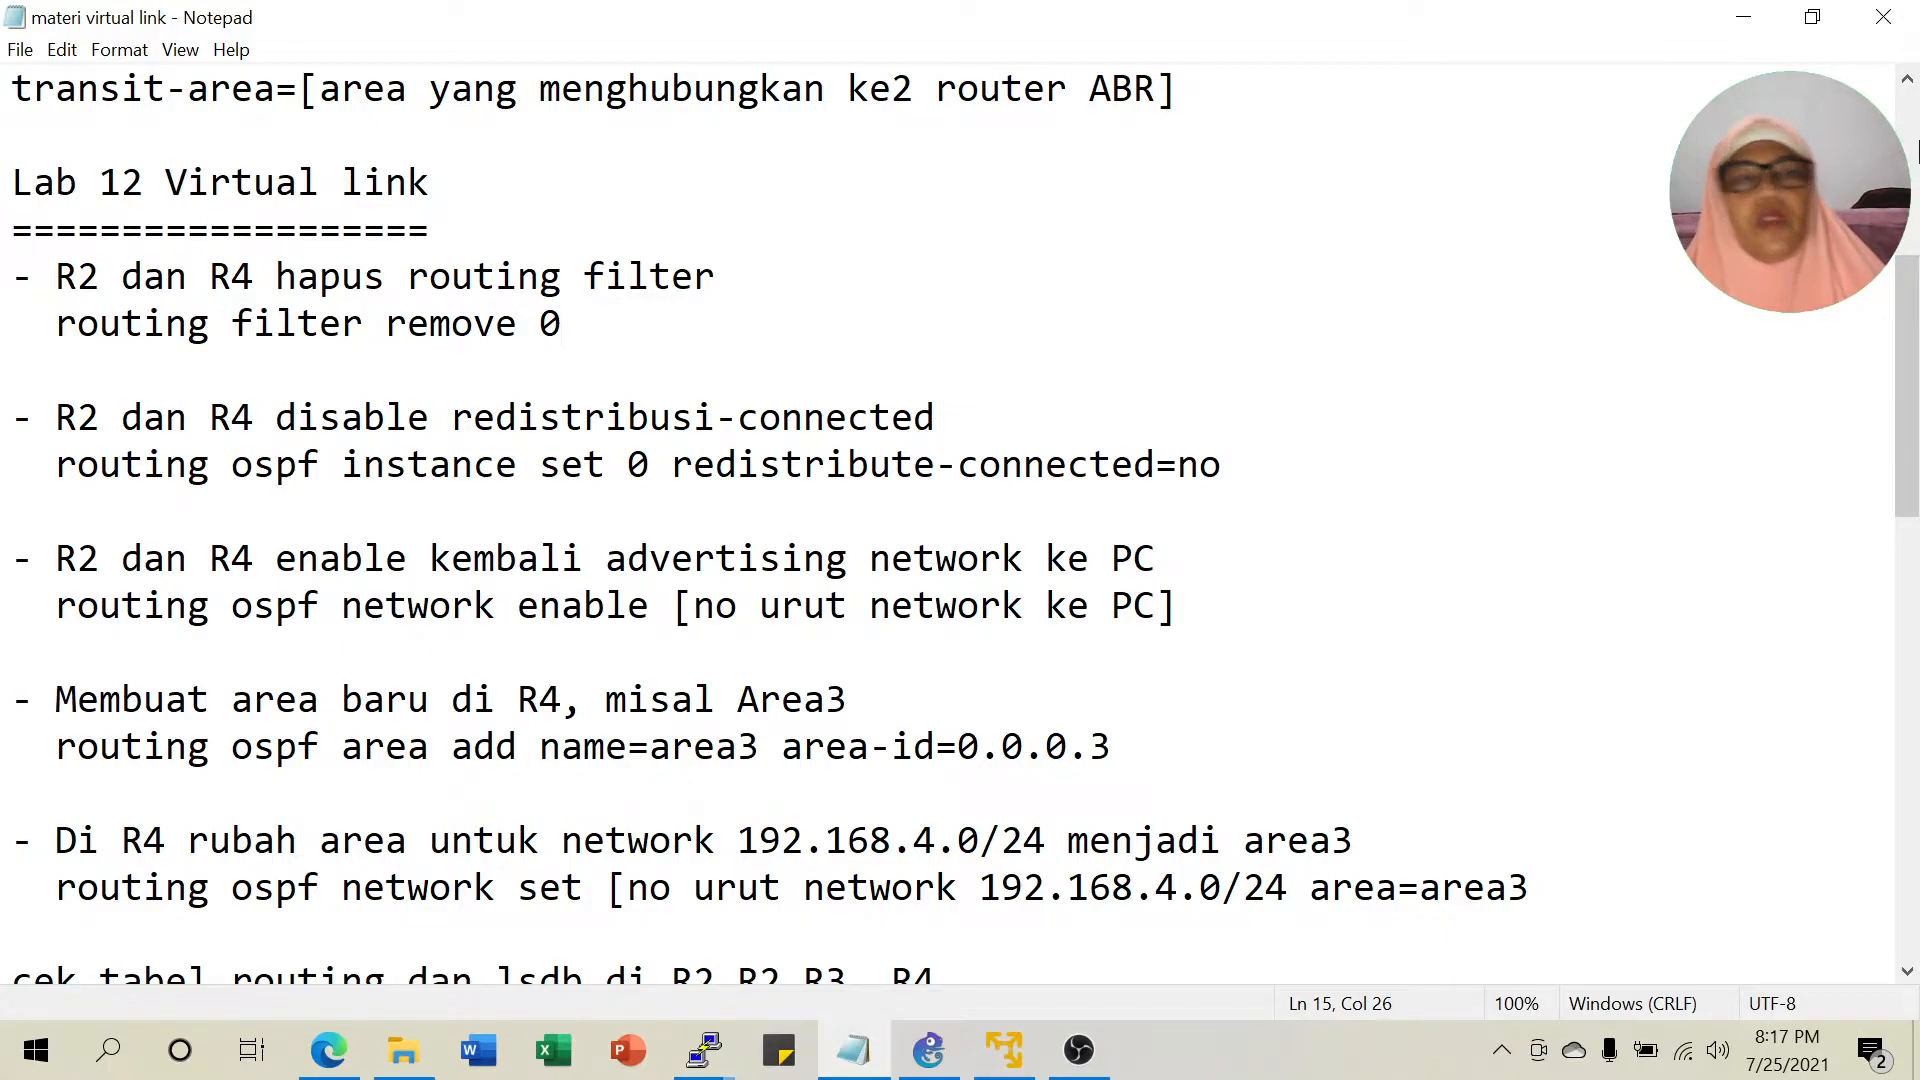
click(1744, 18)
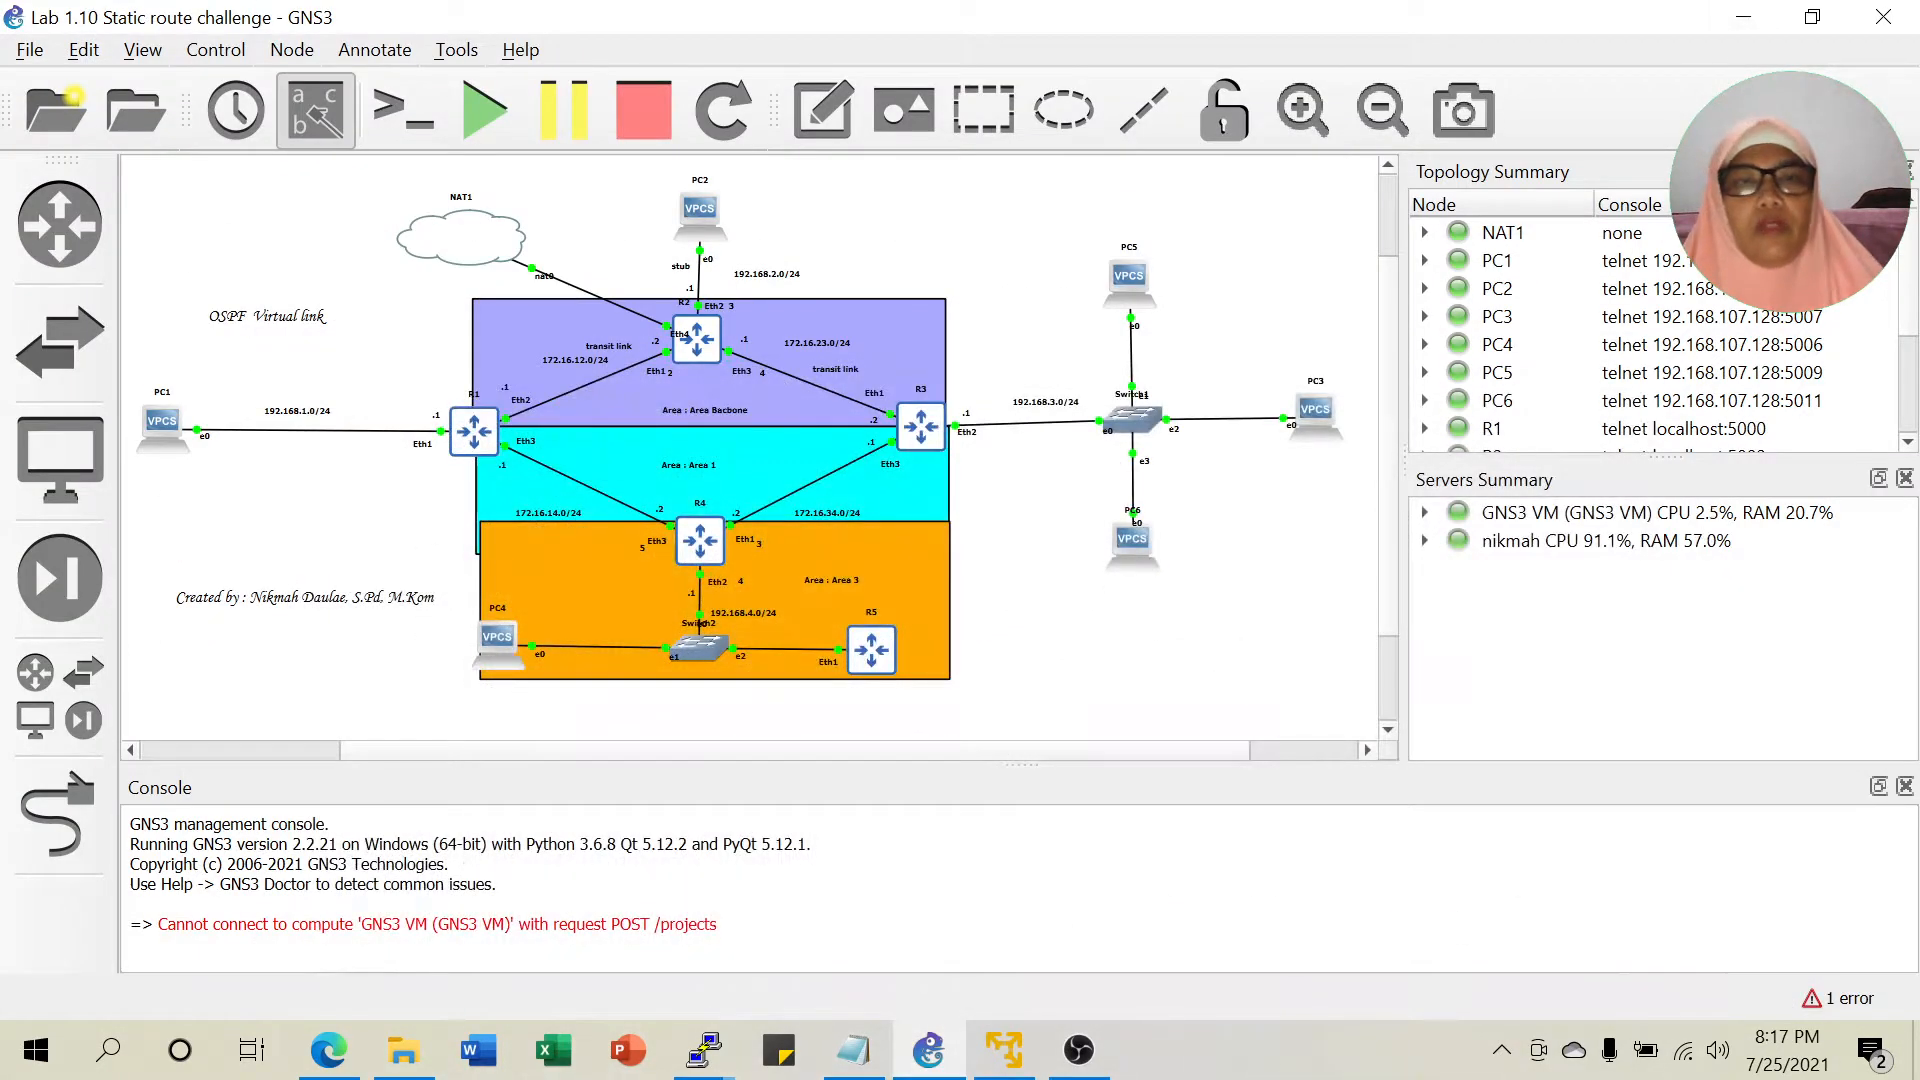
click(704, 1050)
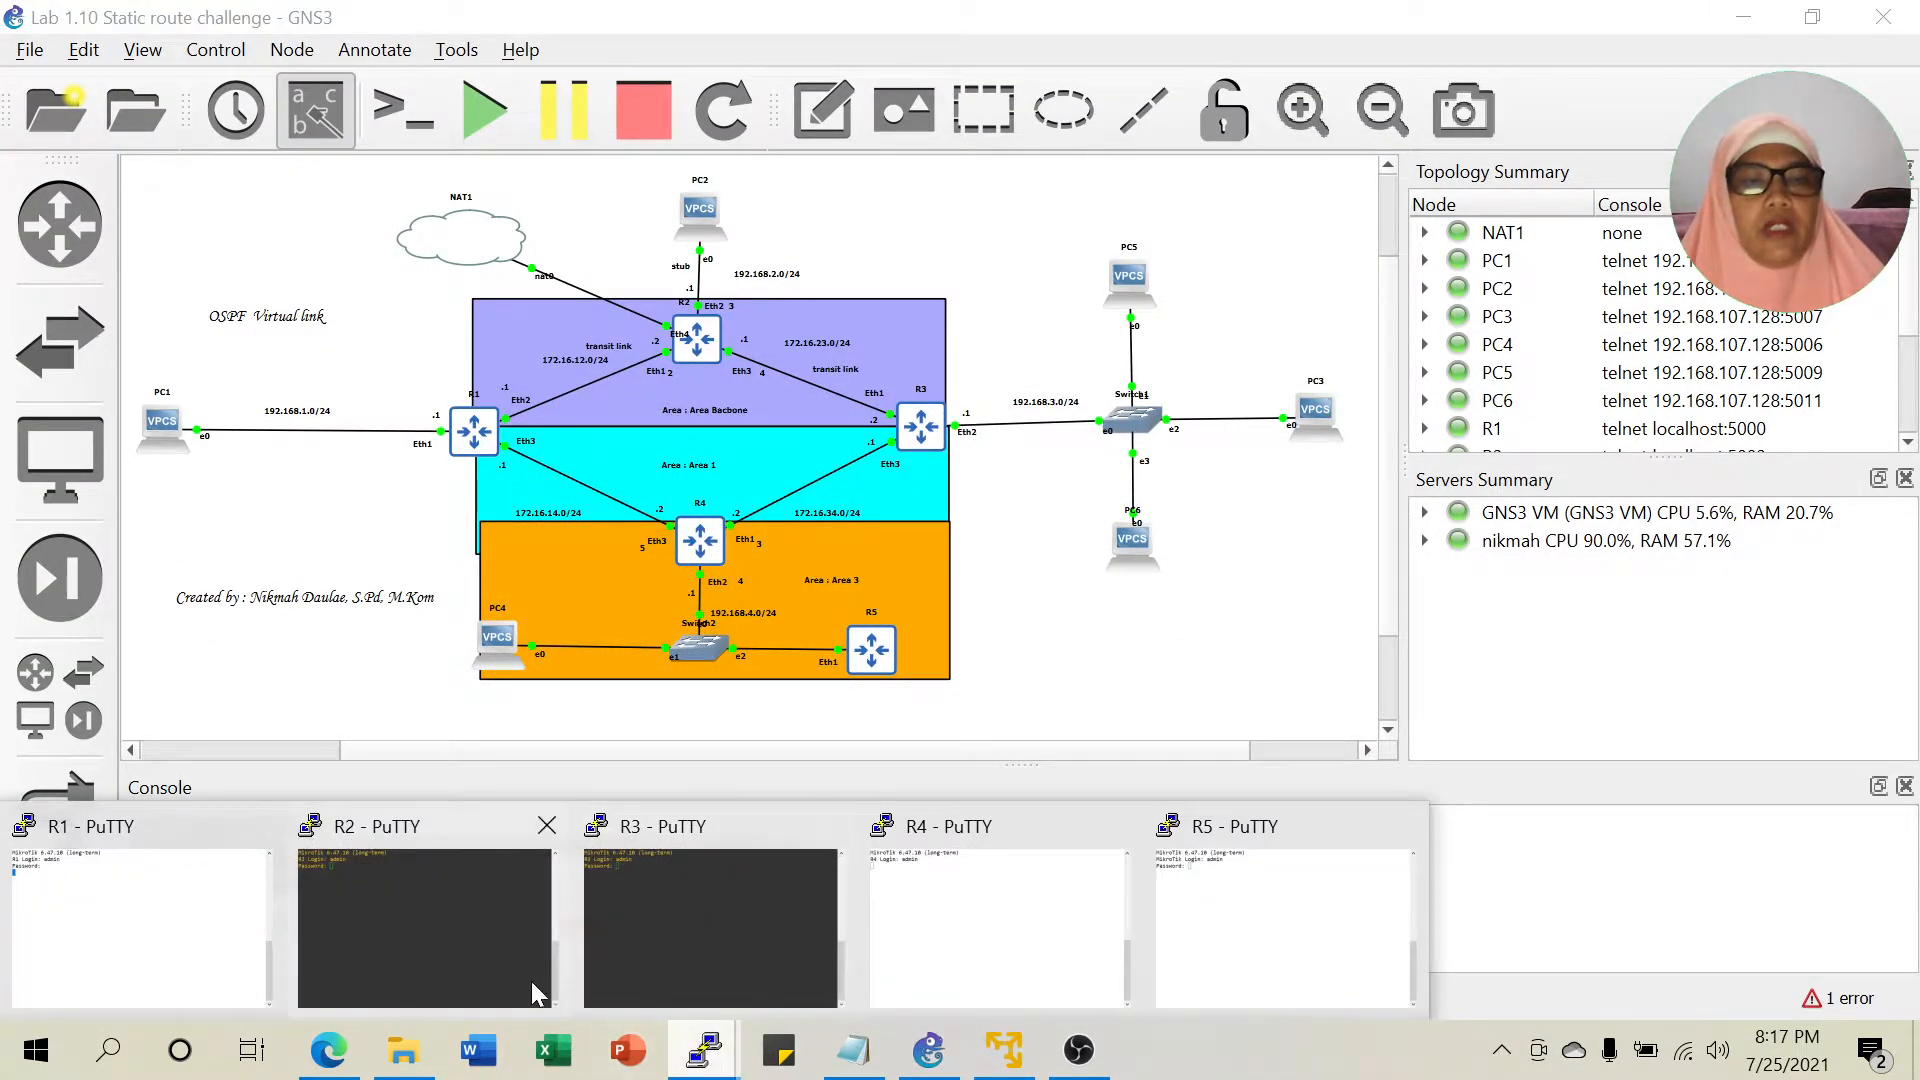
click(432, 955)
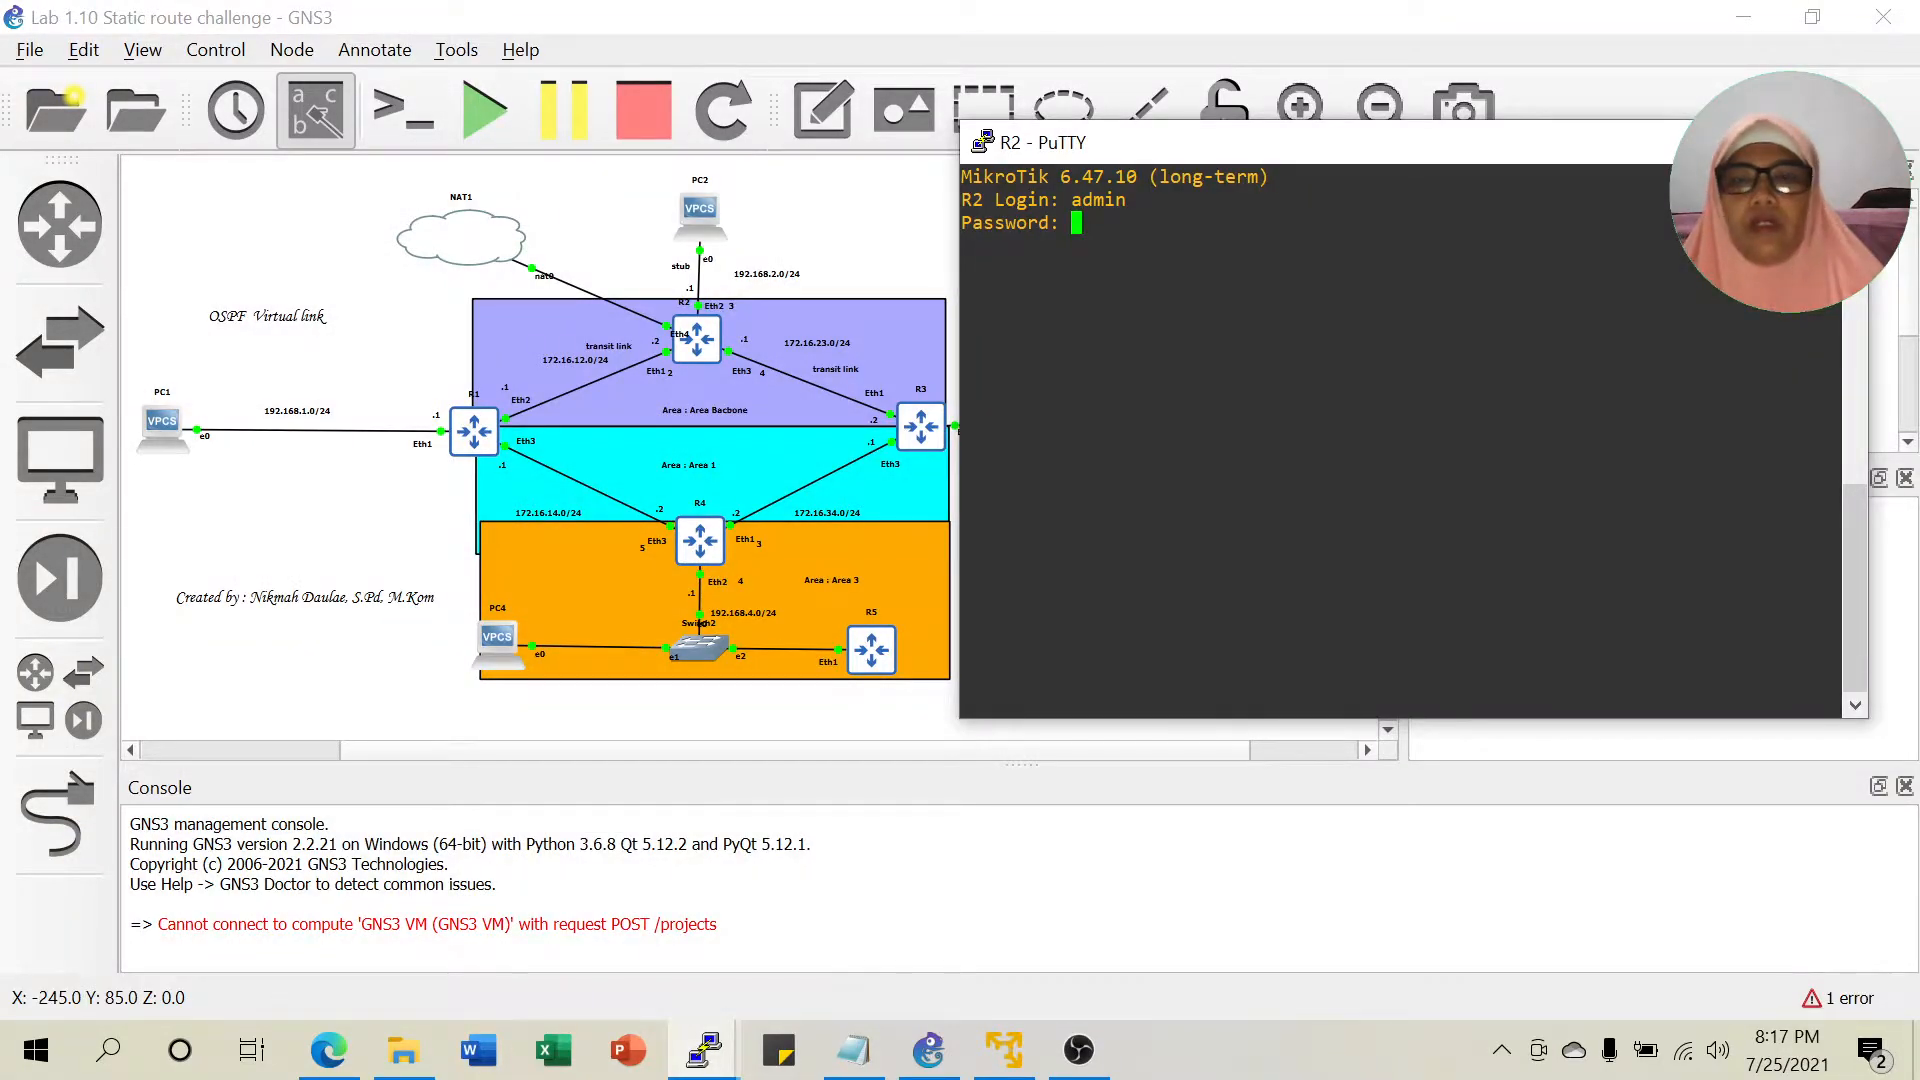
Log in to R2 and switch its terminal to system colours.
key(Return)
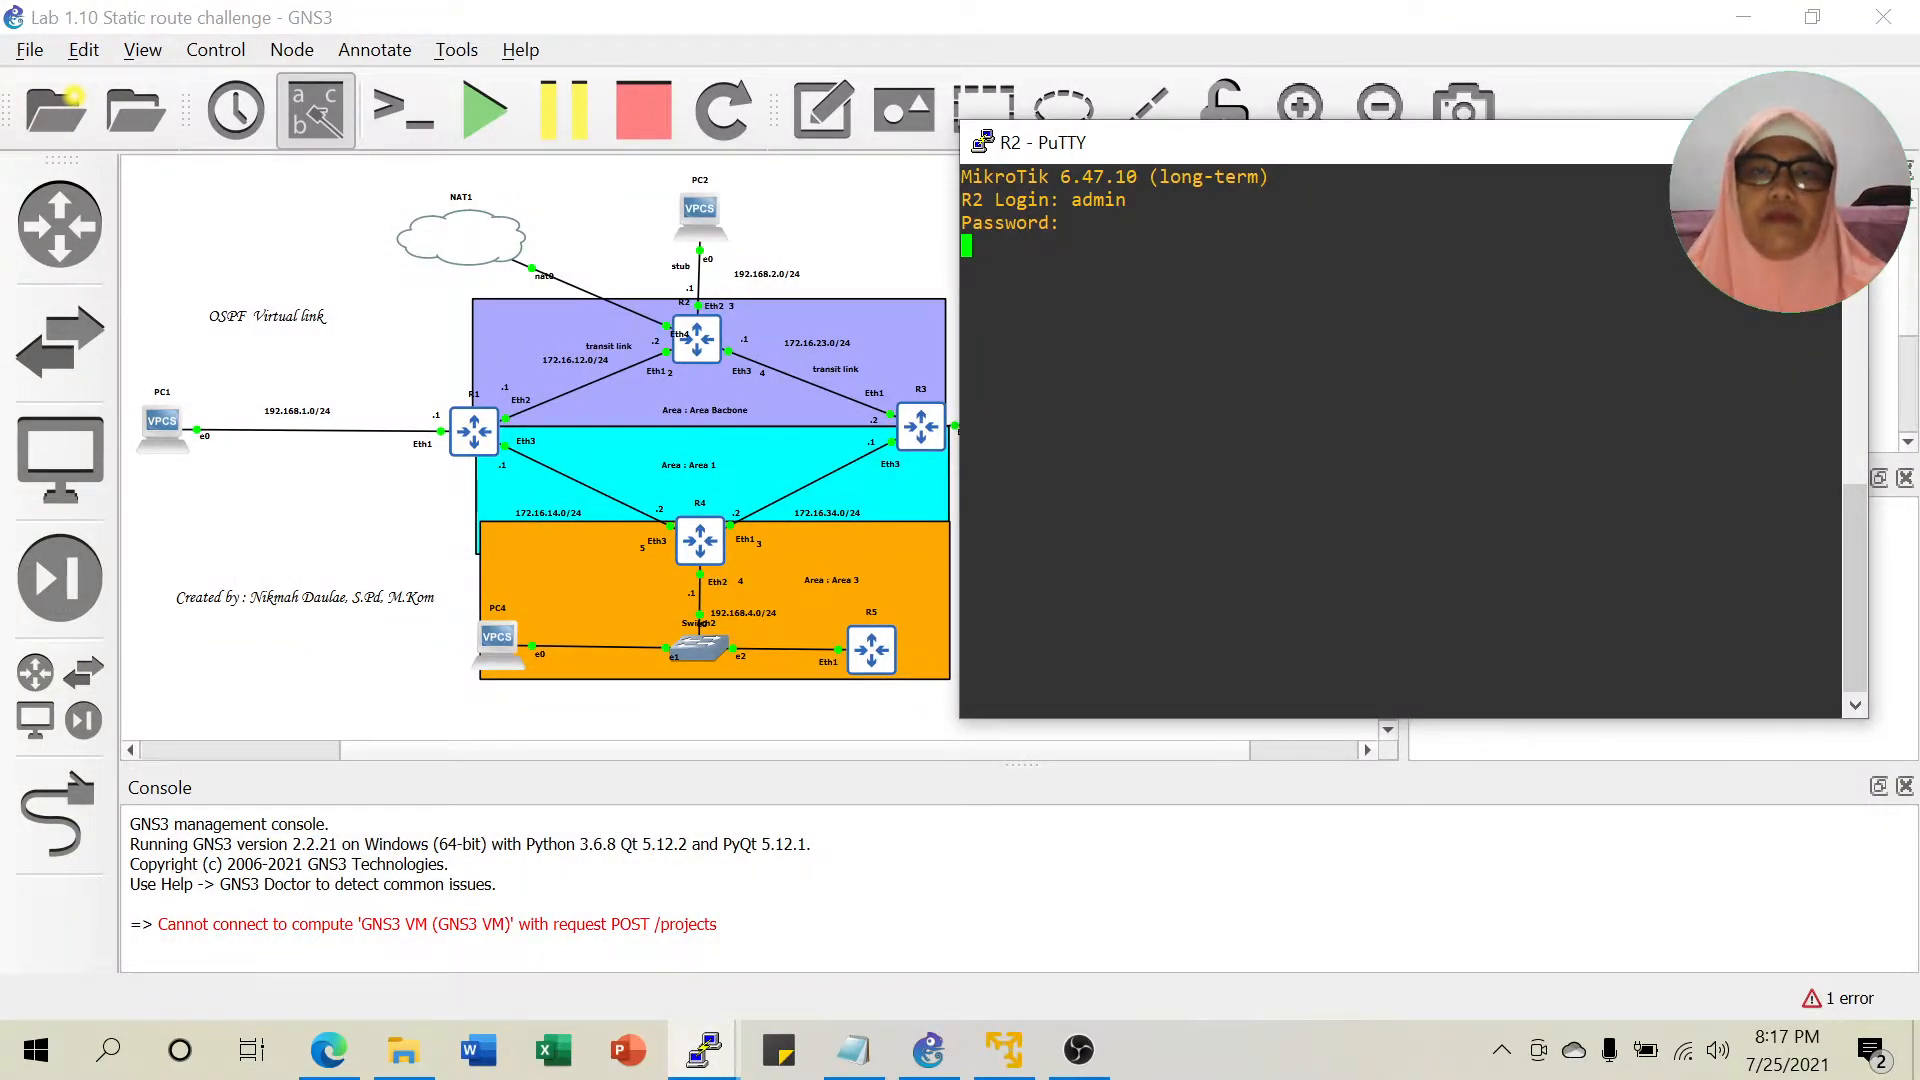
right_click(1427, 150)
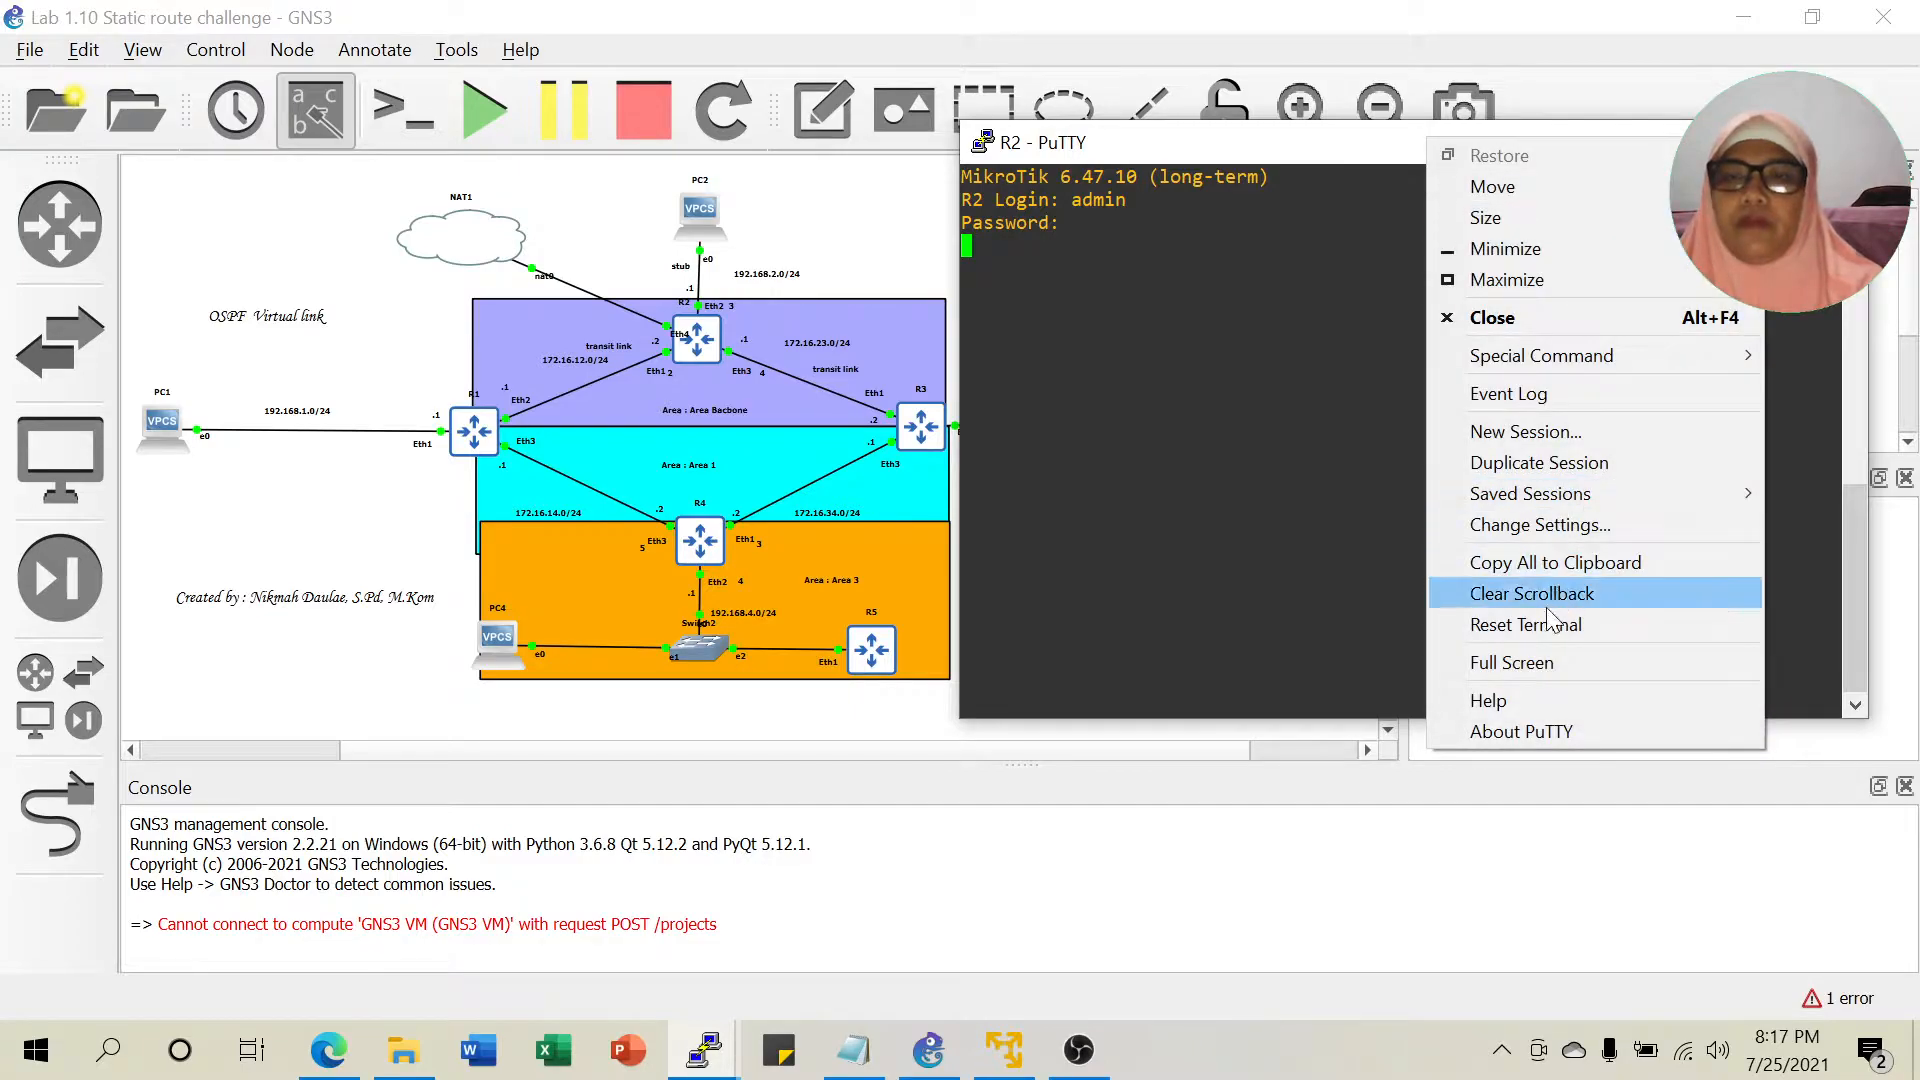
click(1520, 522)
click(712, 530)
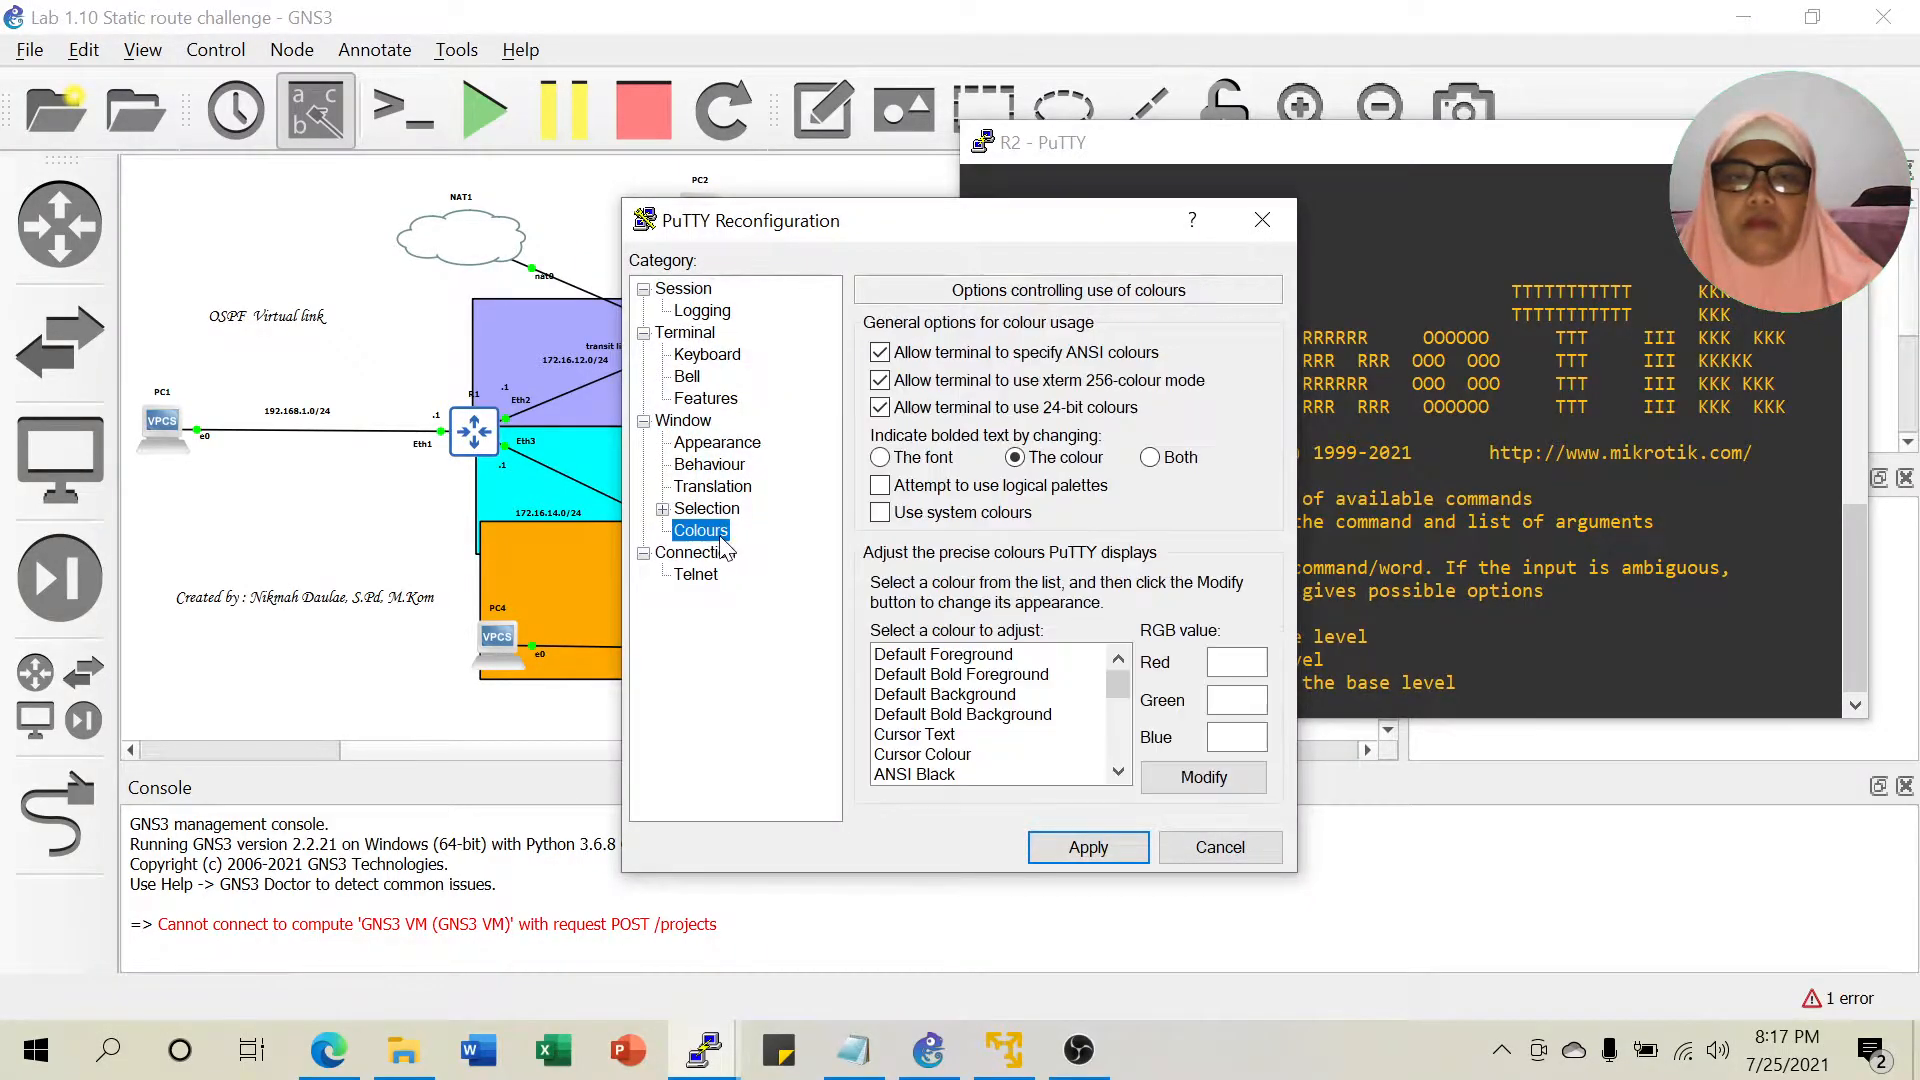
click(1080, 852)
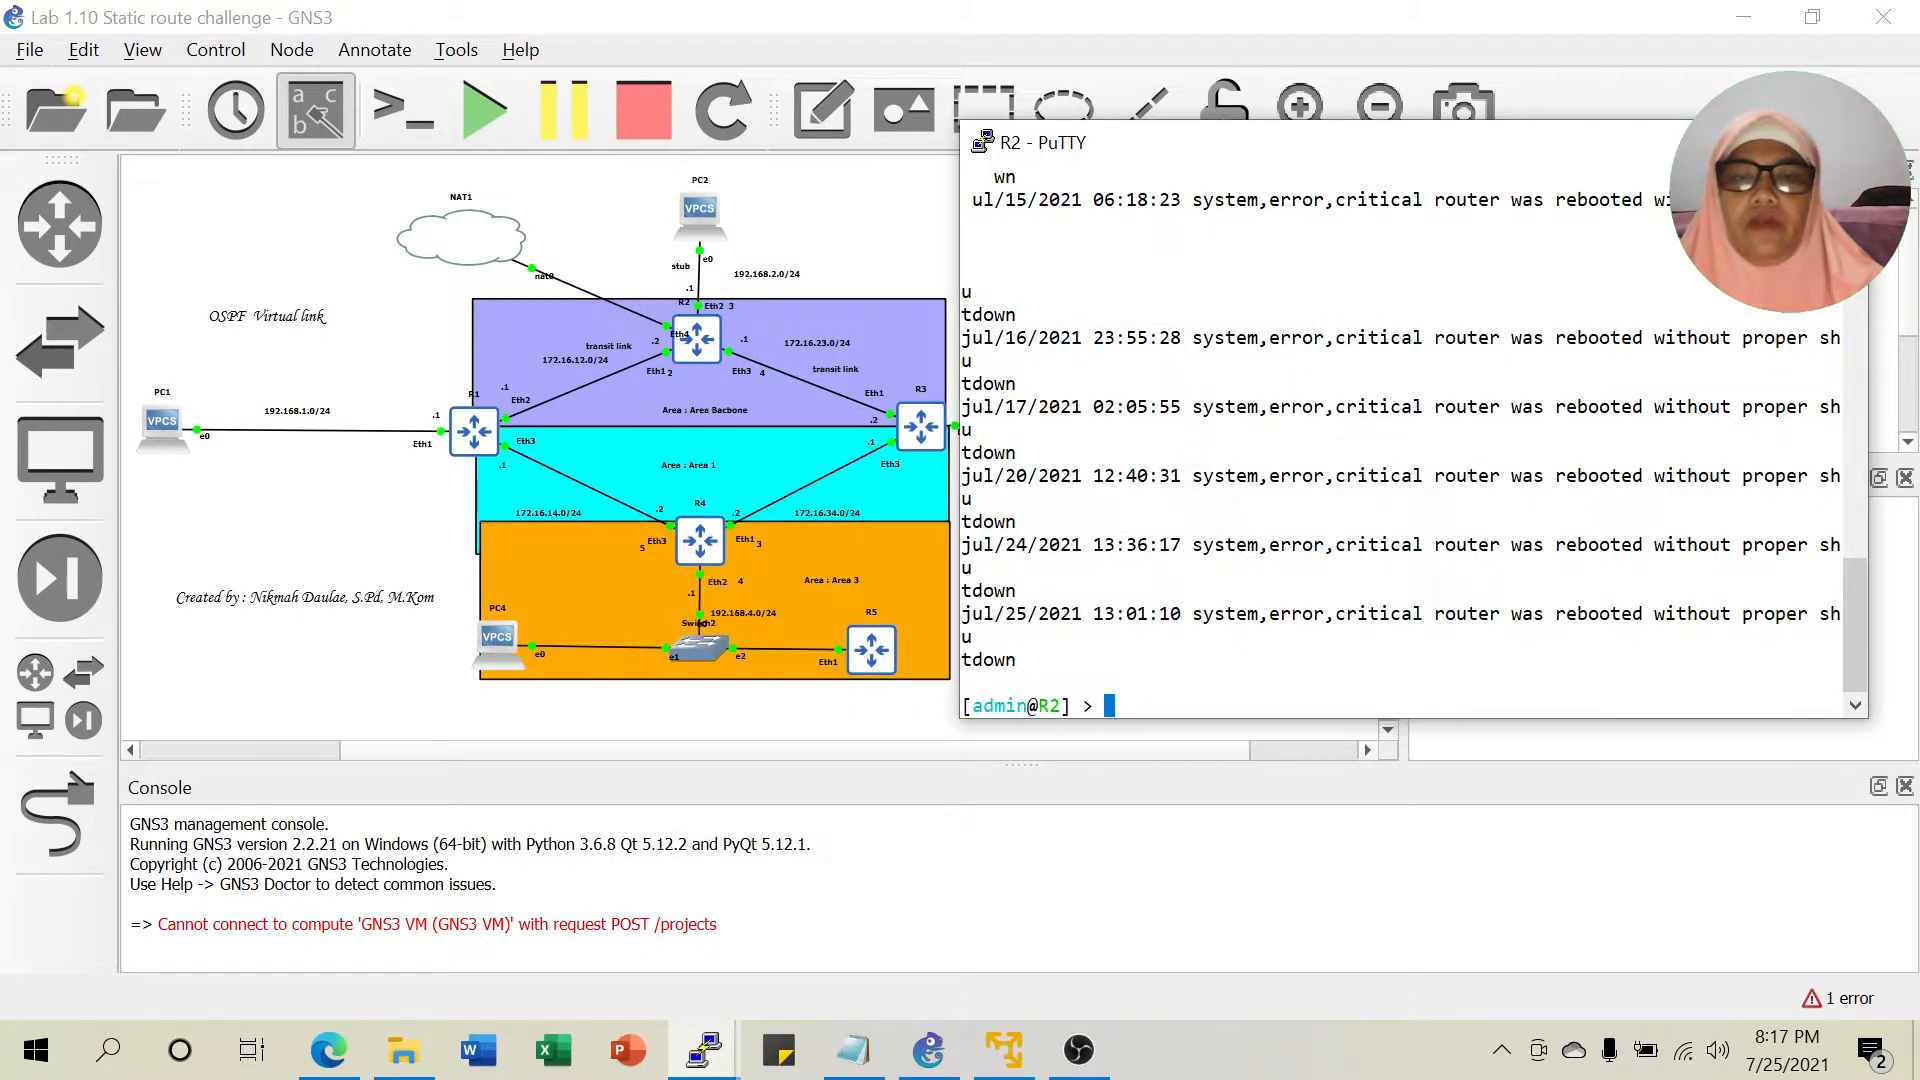
List R2's routing filters with 'routing filter print', checking the command in the notes.
text(routing )
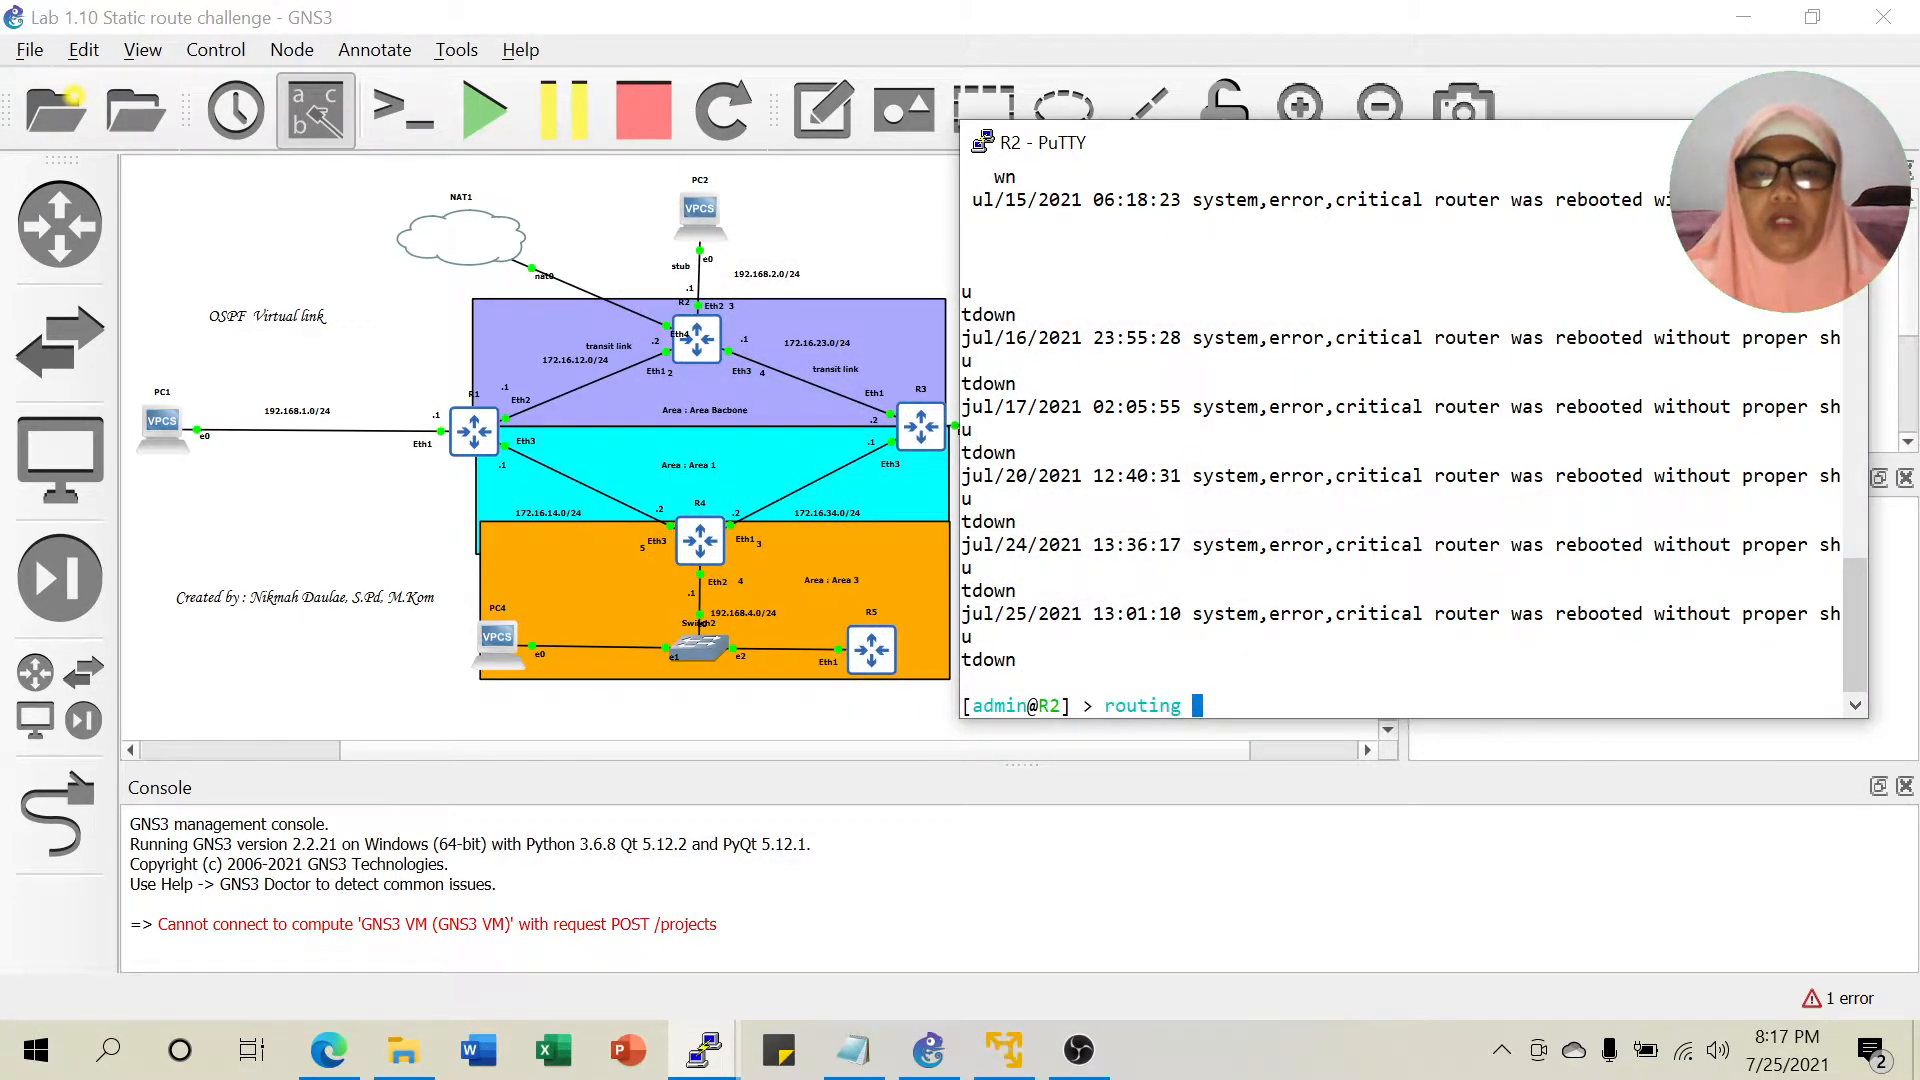
text(ospf)
key(BackSpace)
key(BackSpace)
key(BackSpace)
key(BackSpace)
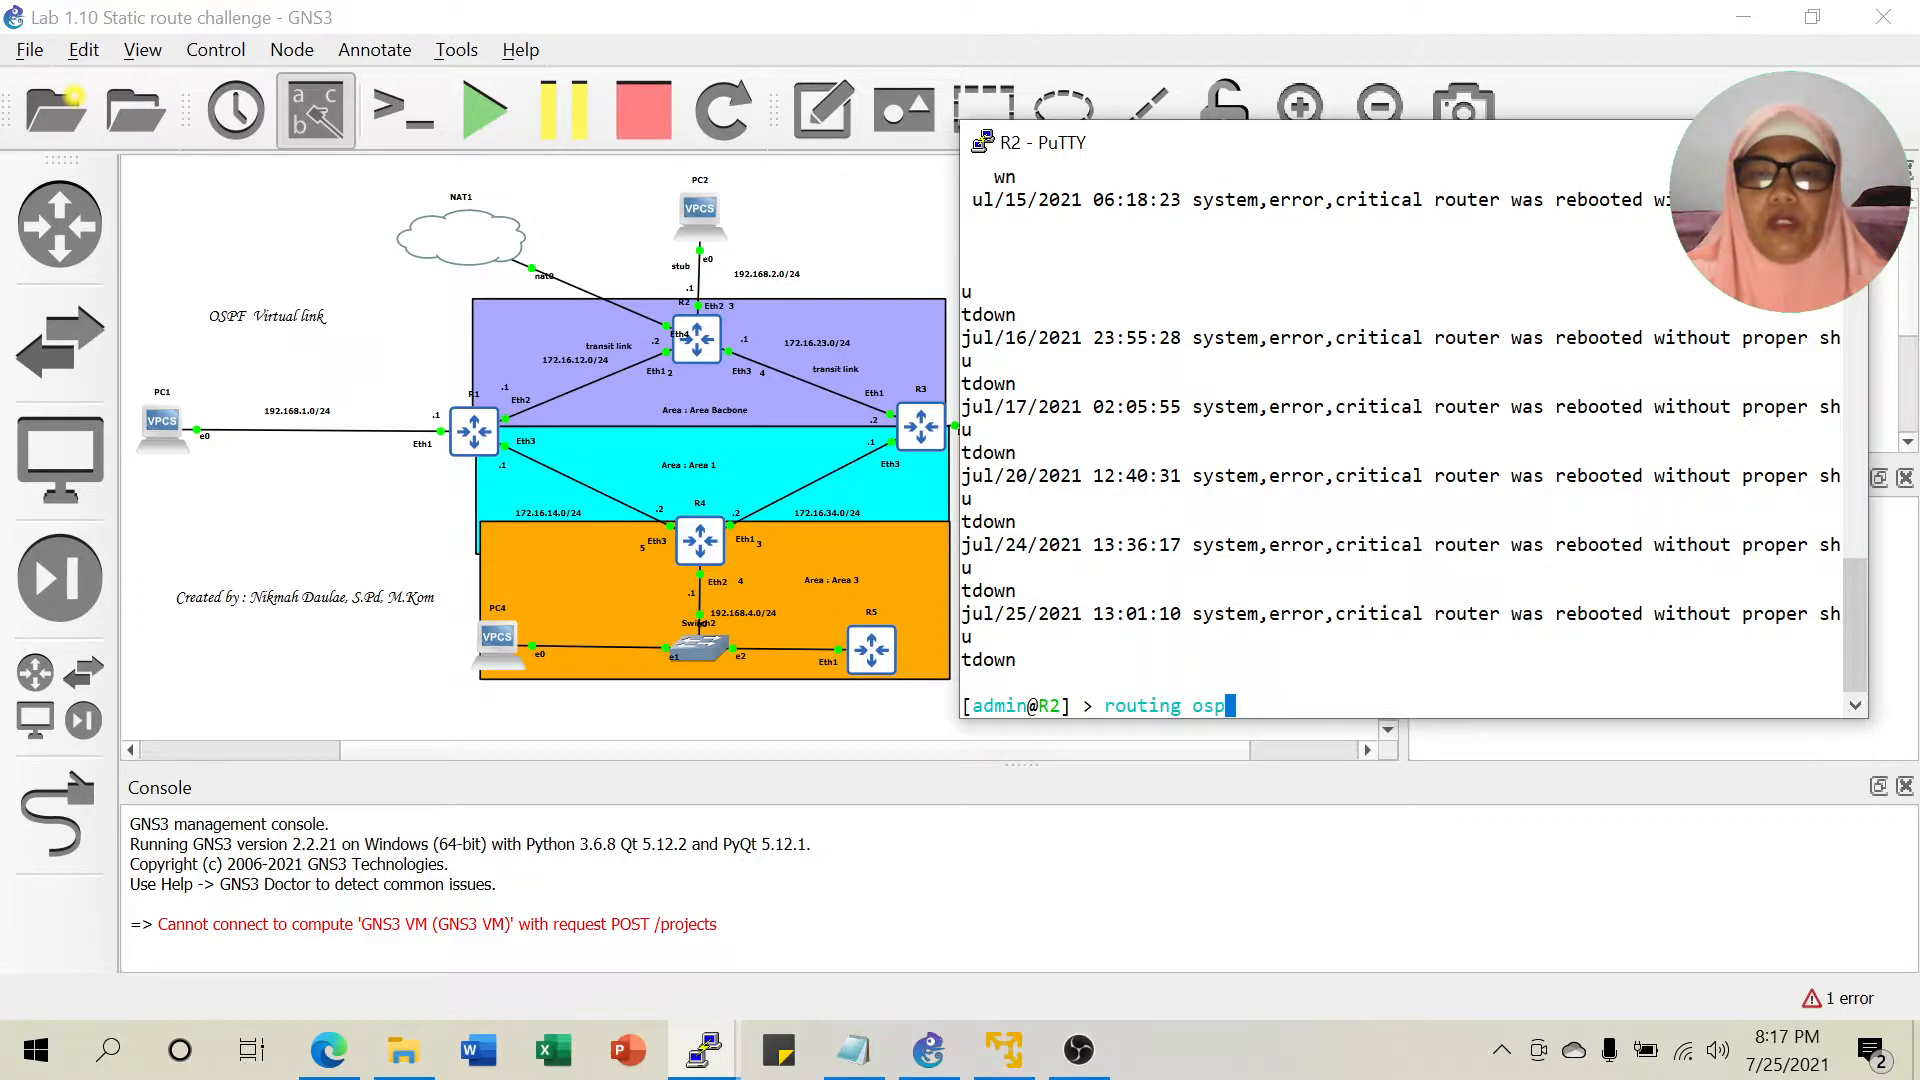
text(filter )
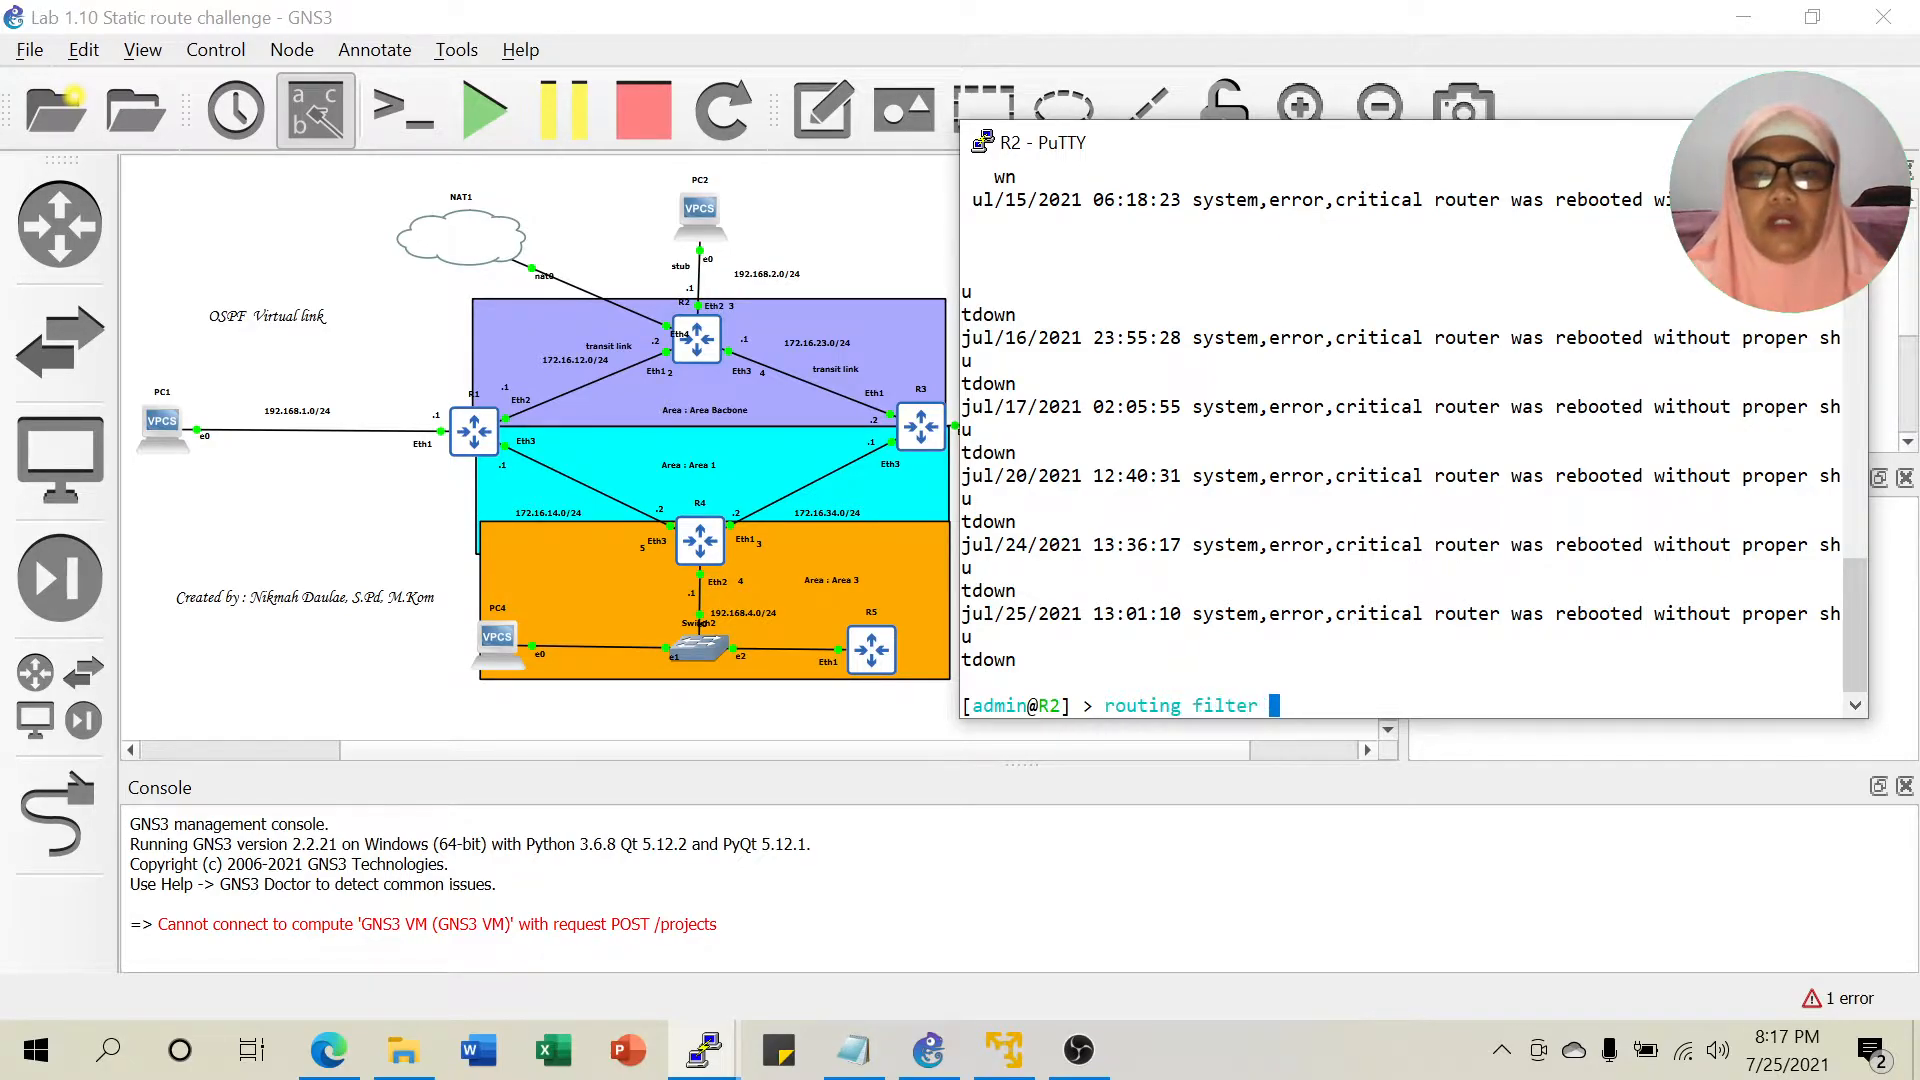
text(pr)
key(Return)
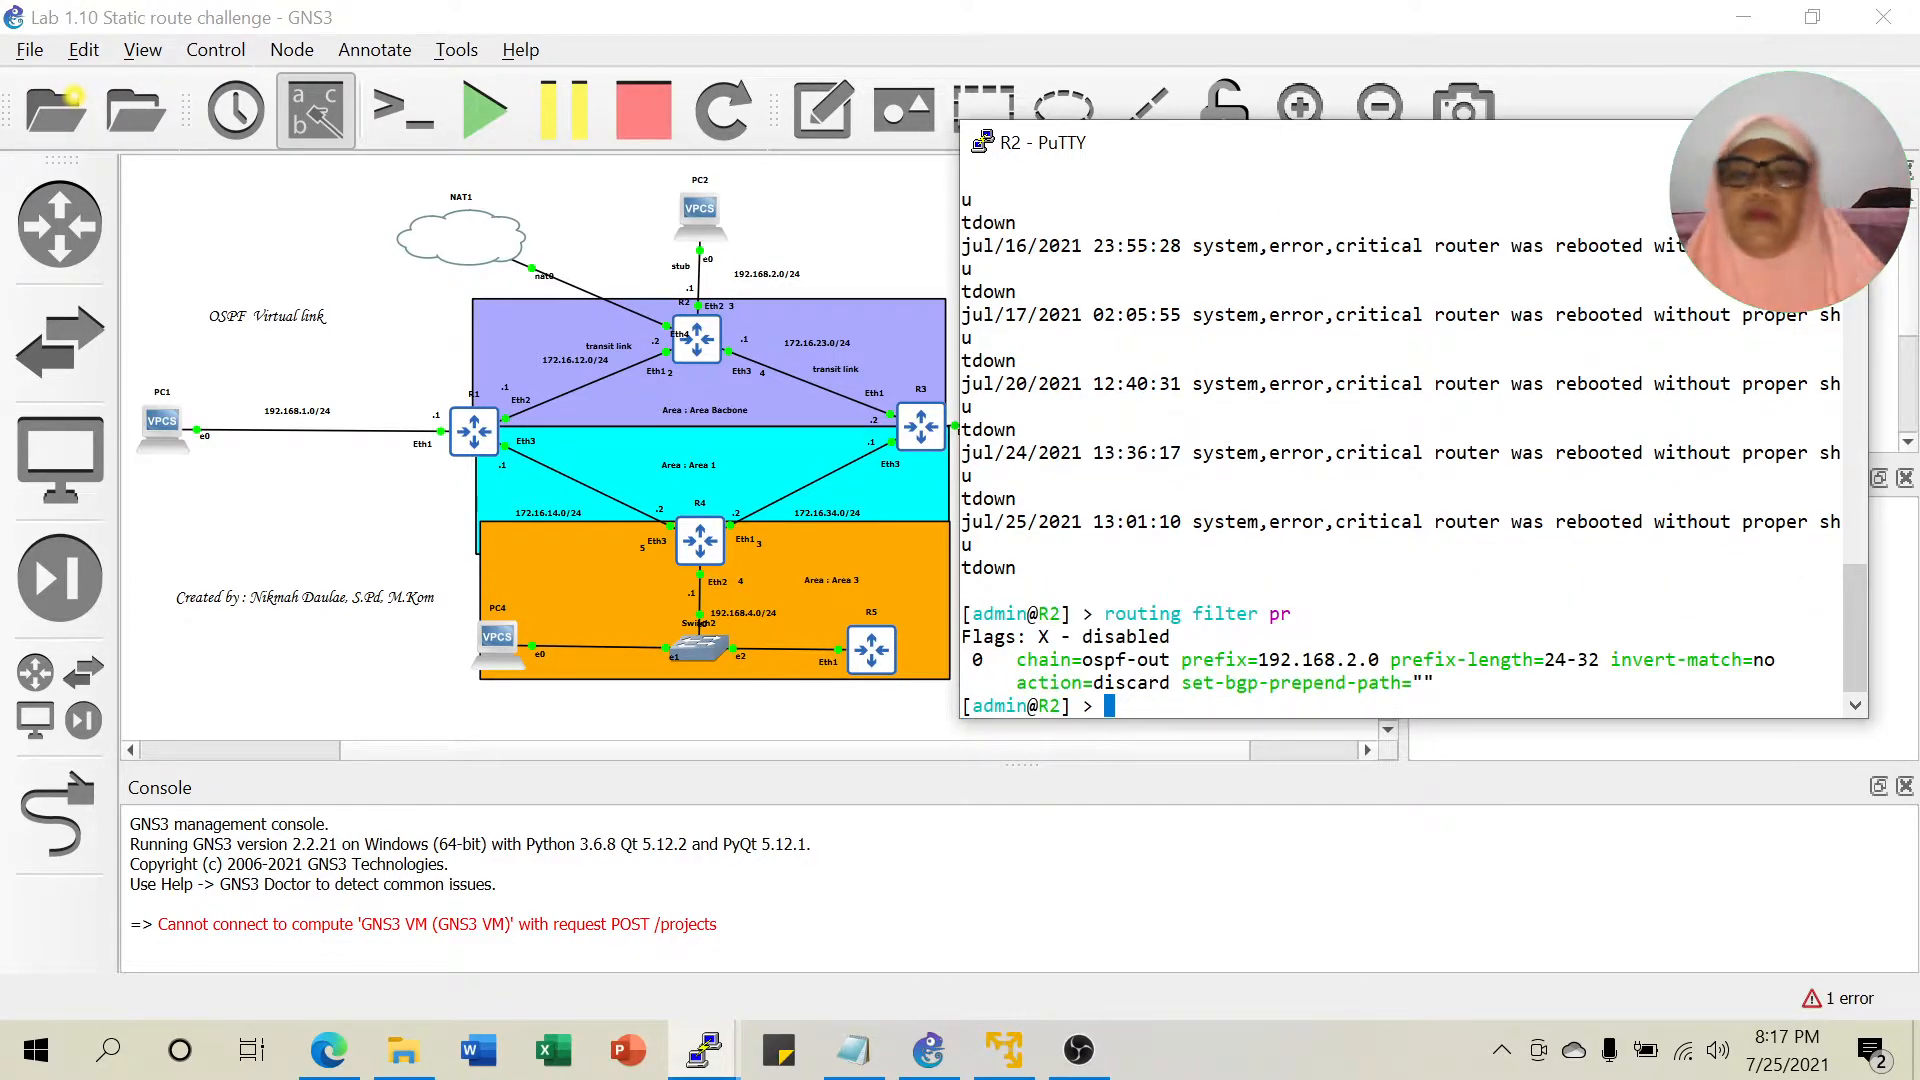
click(853, 1050)
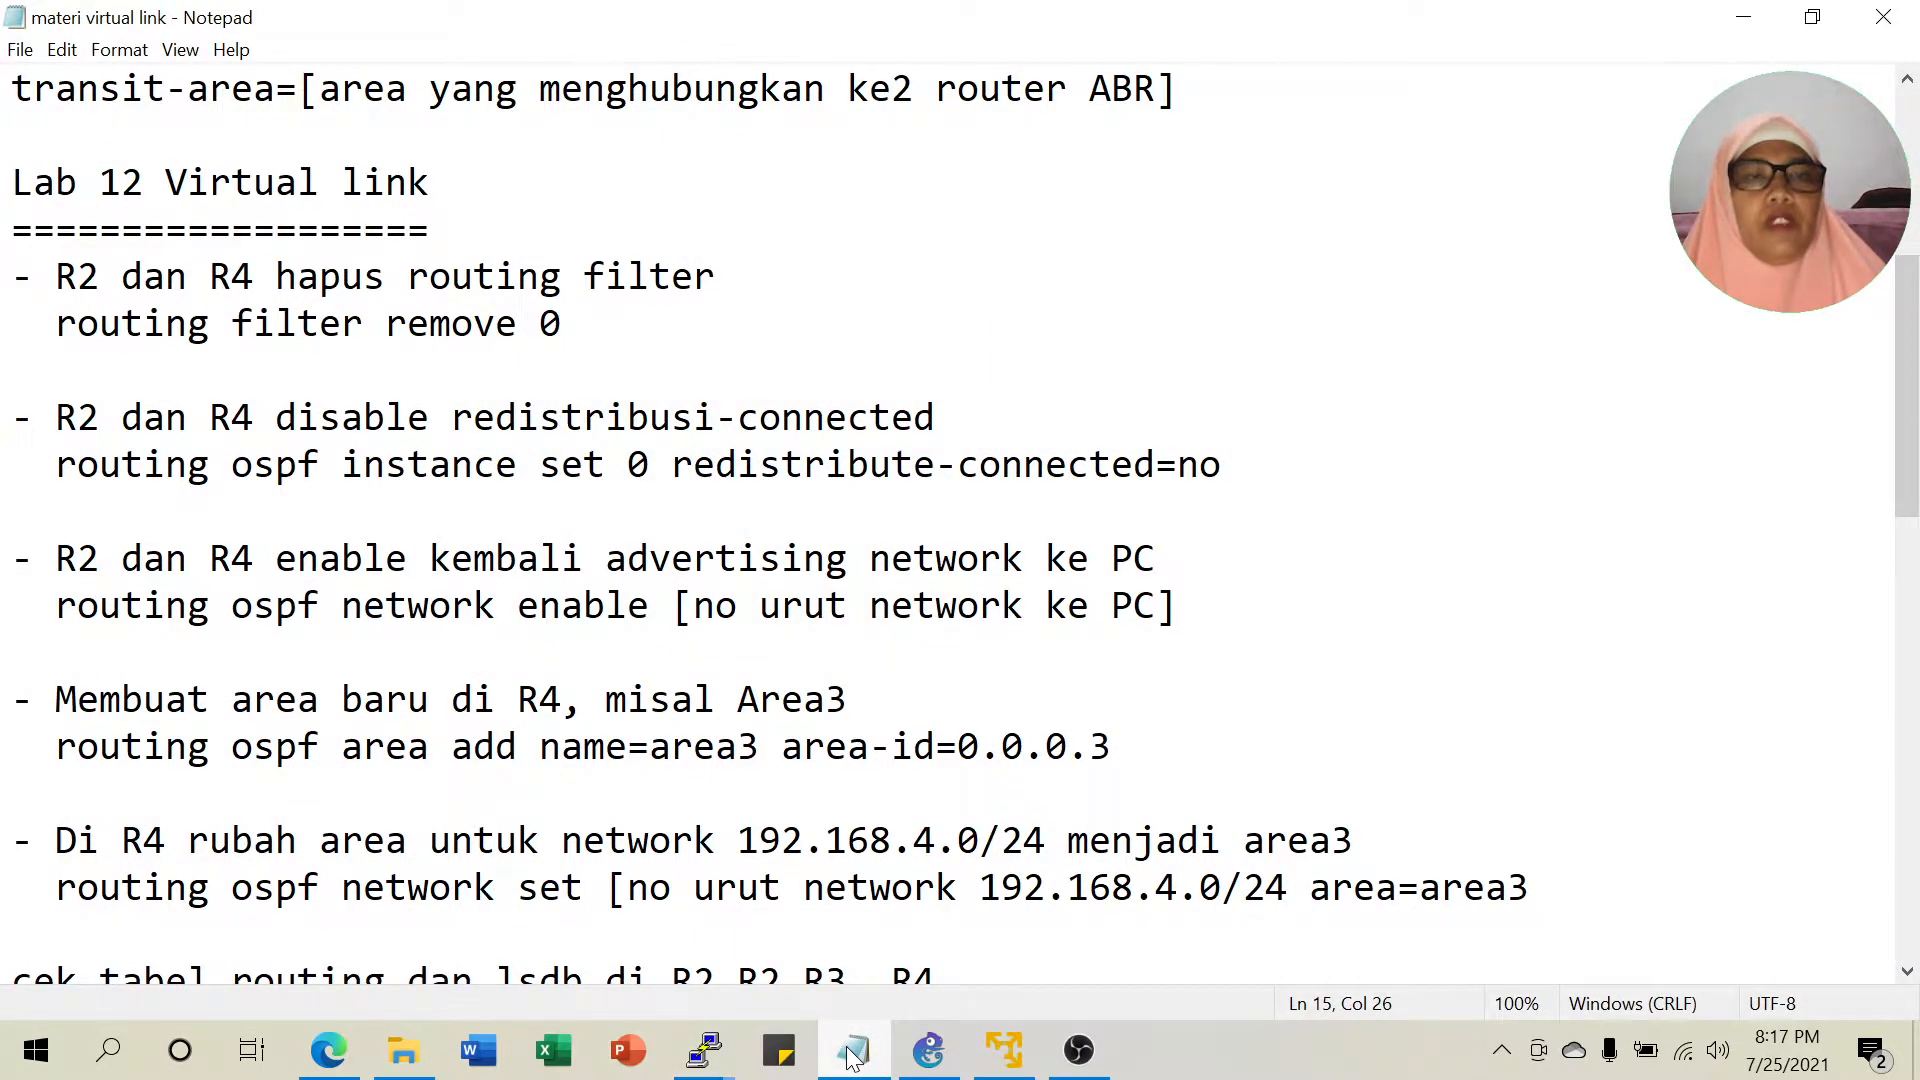
click(851, 1055)
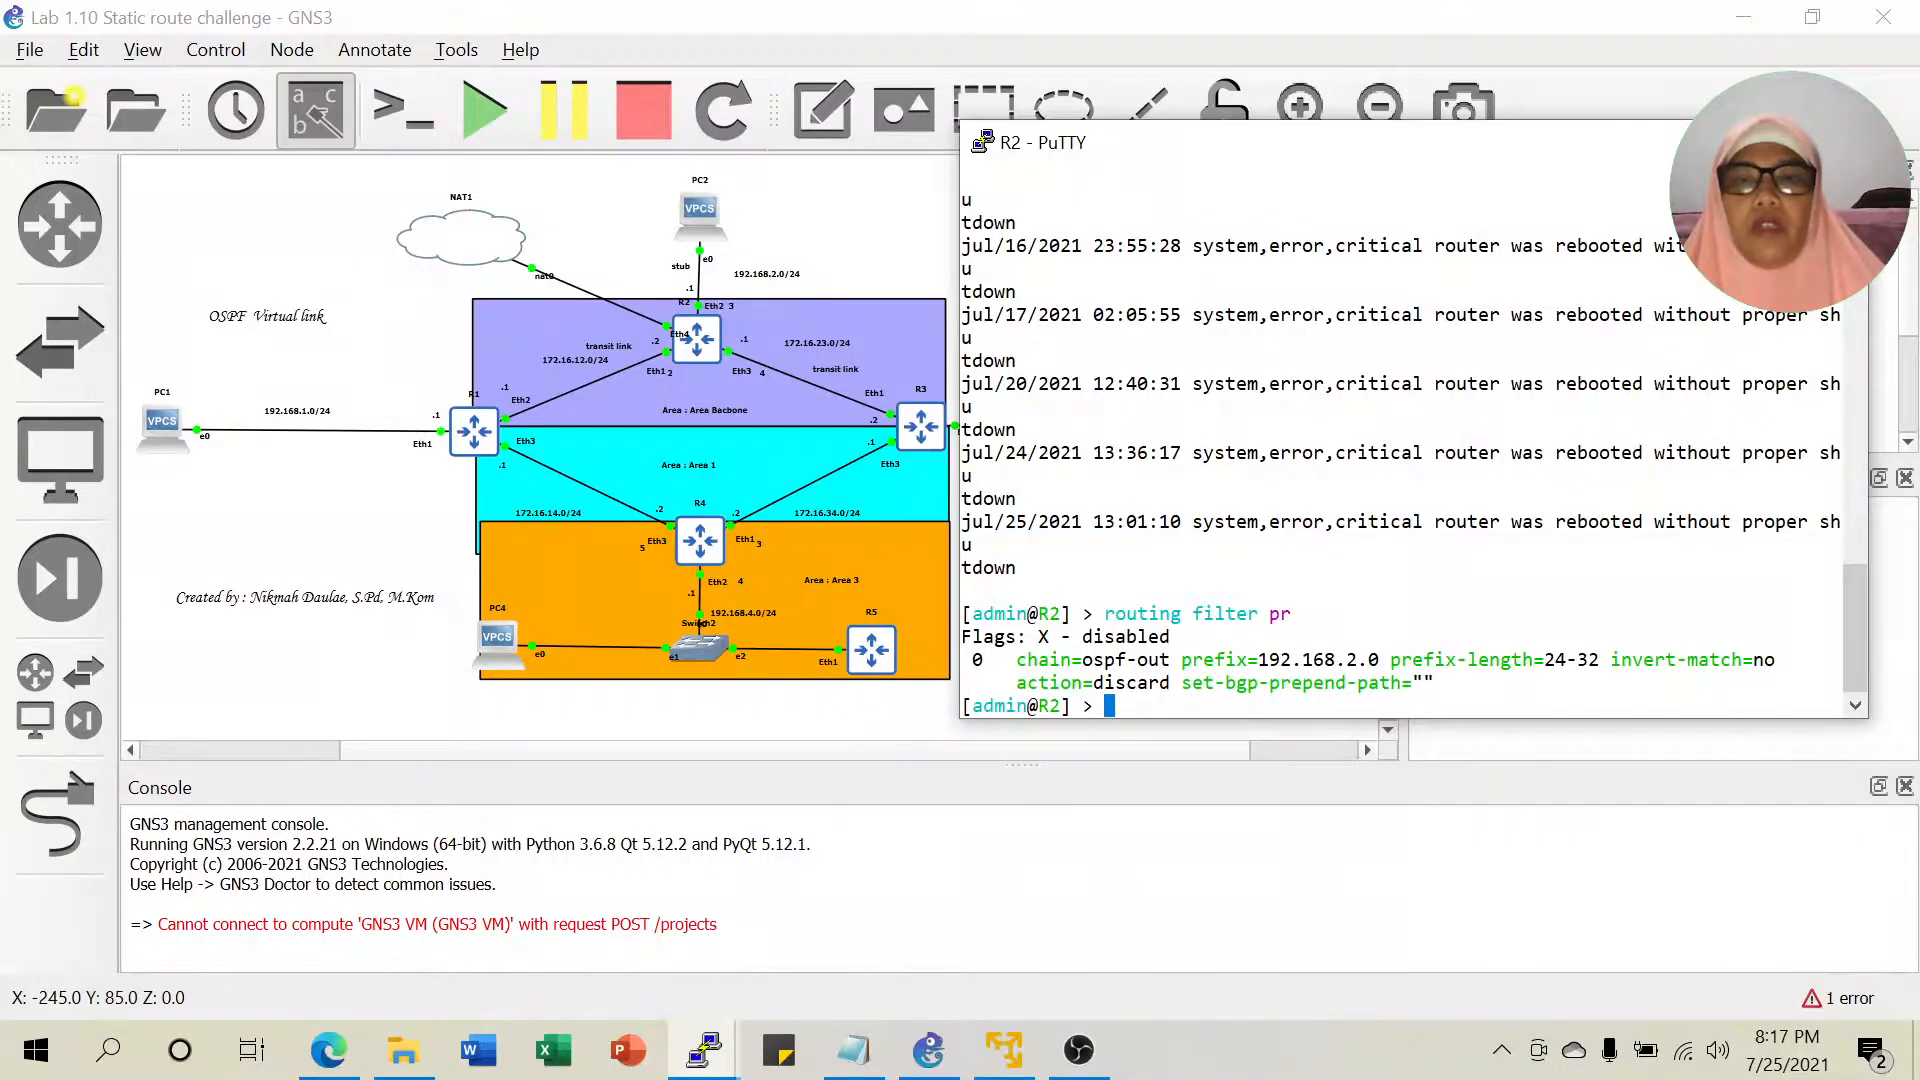
Delete R2's filter rule 0 with 'routing filter remove 0' and hide the console.
drag(974, 661, 1004, 661)
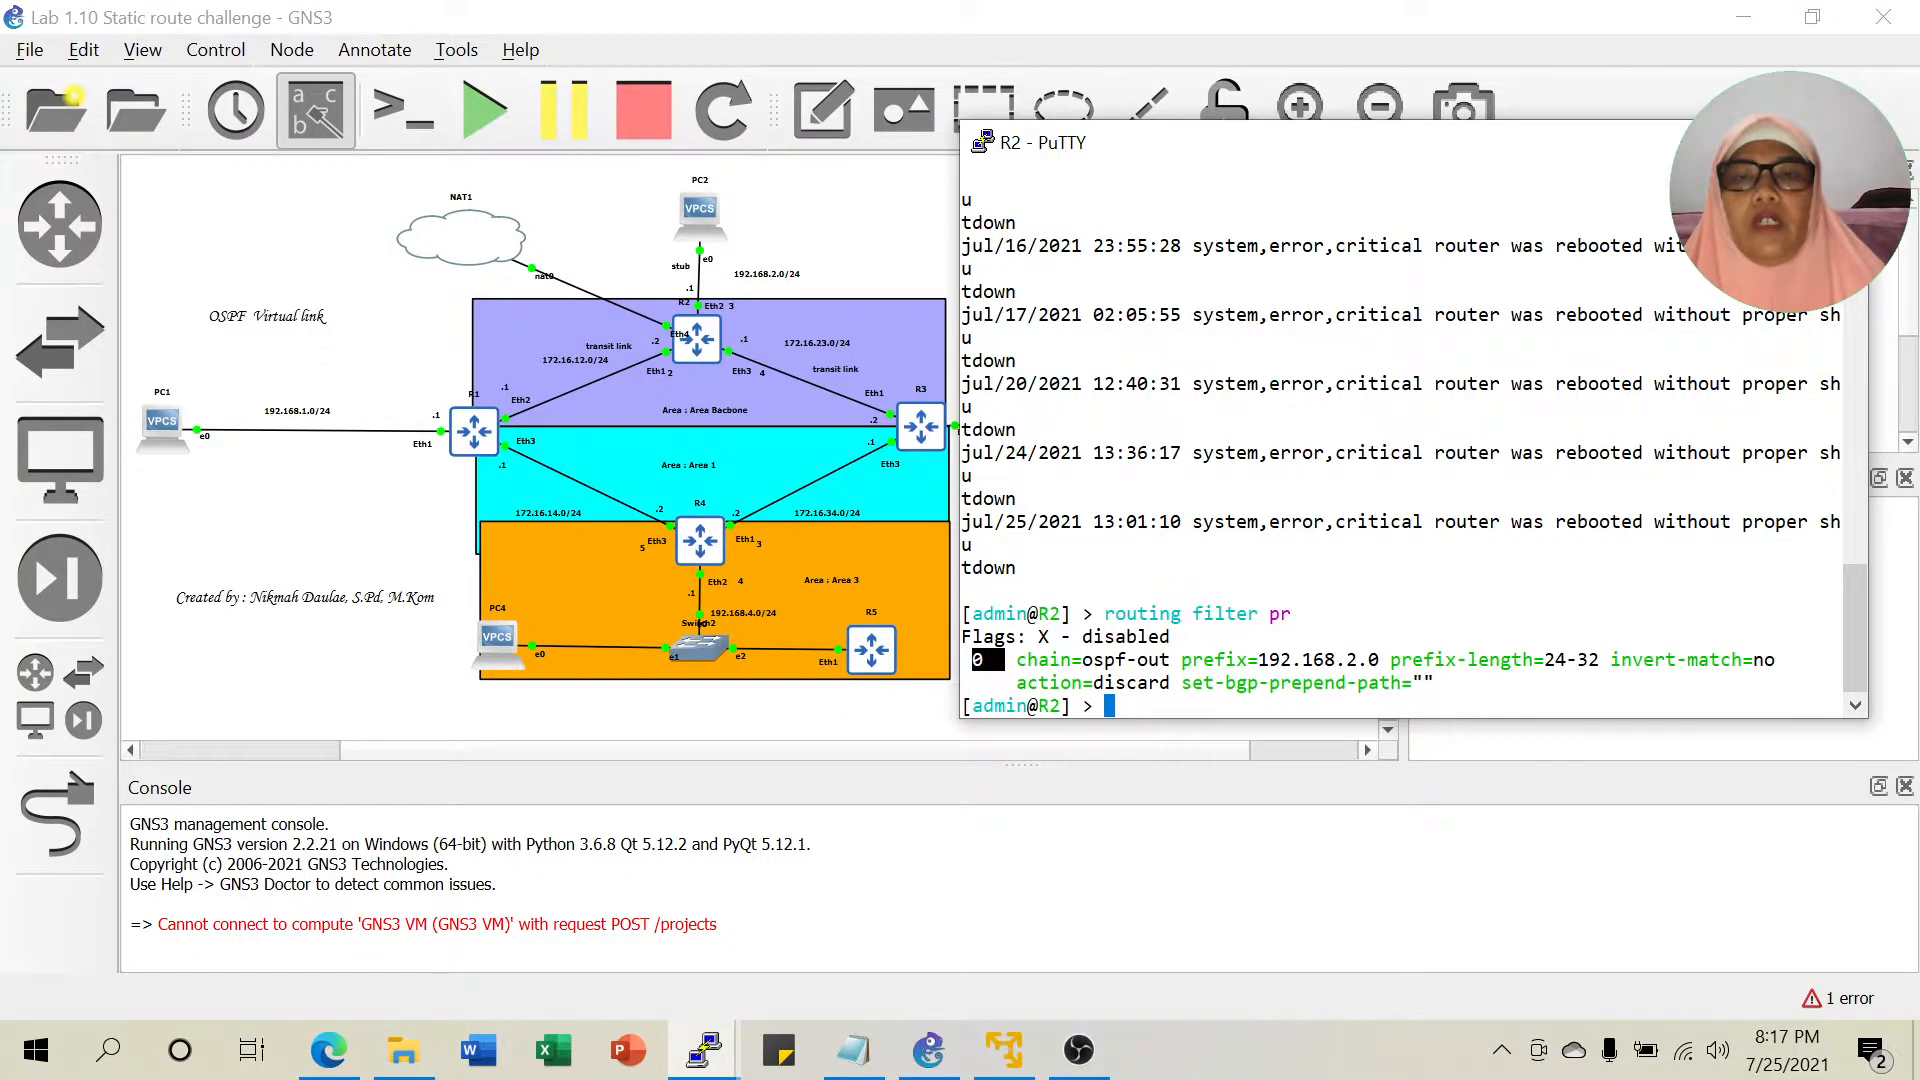
click(990, 661)
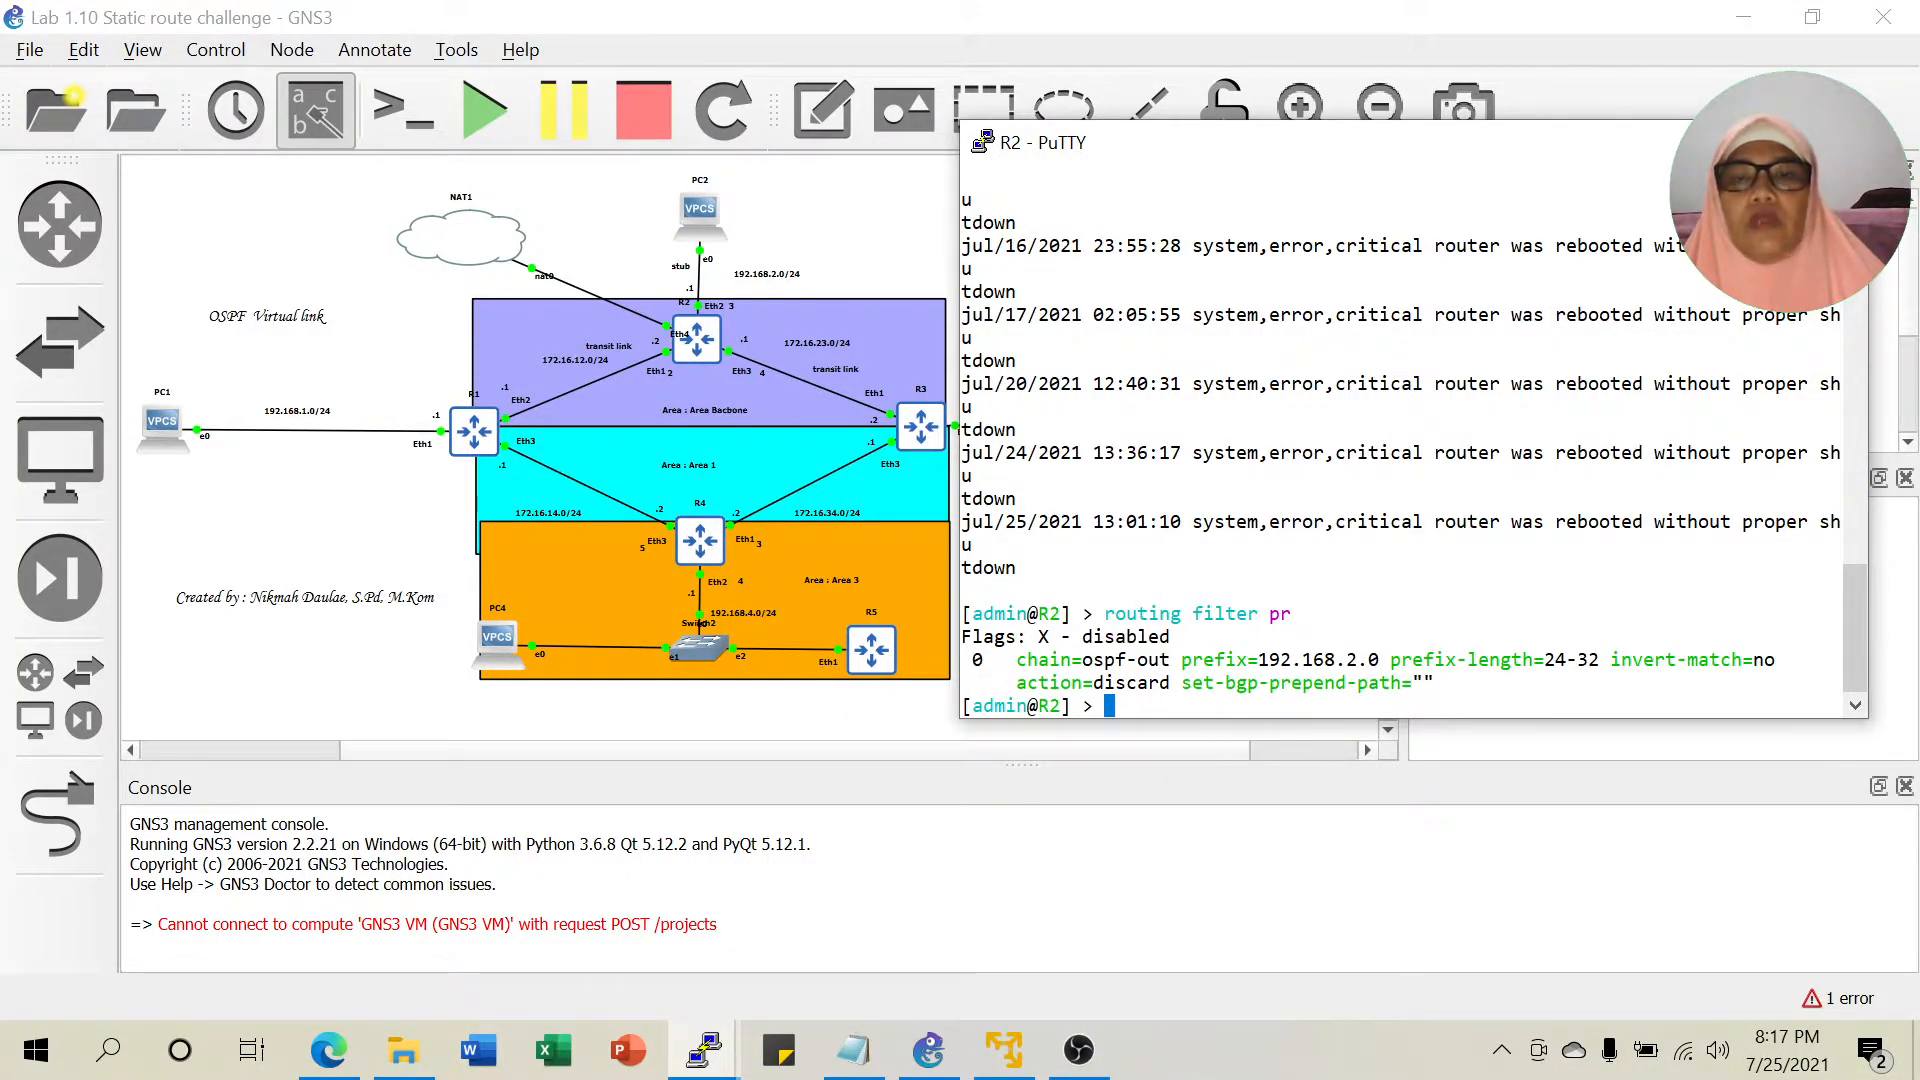
text(routing )
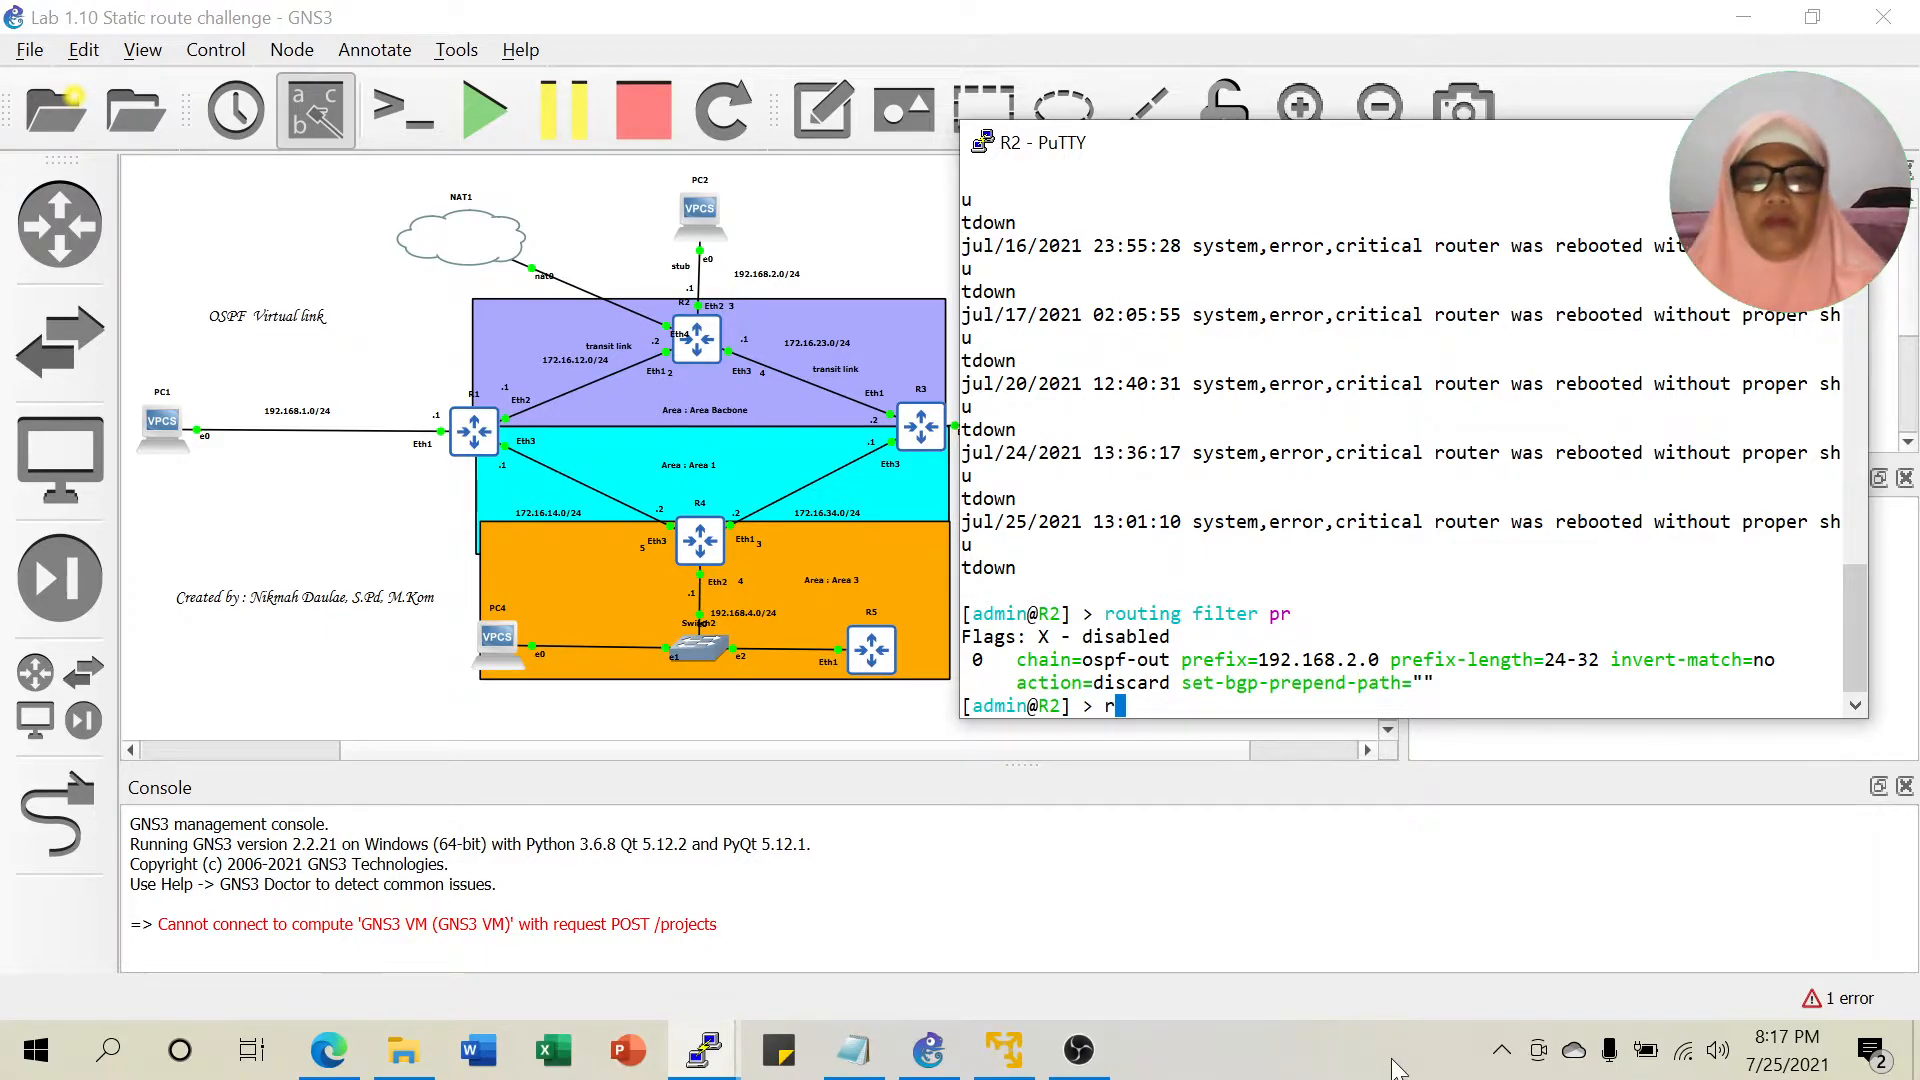
text(f)
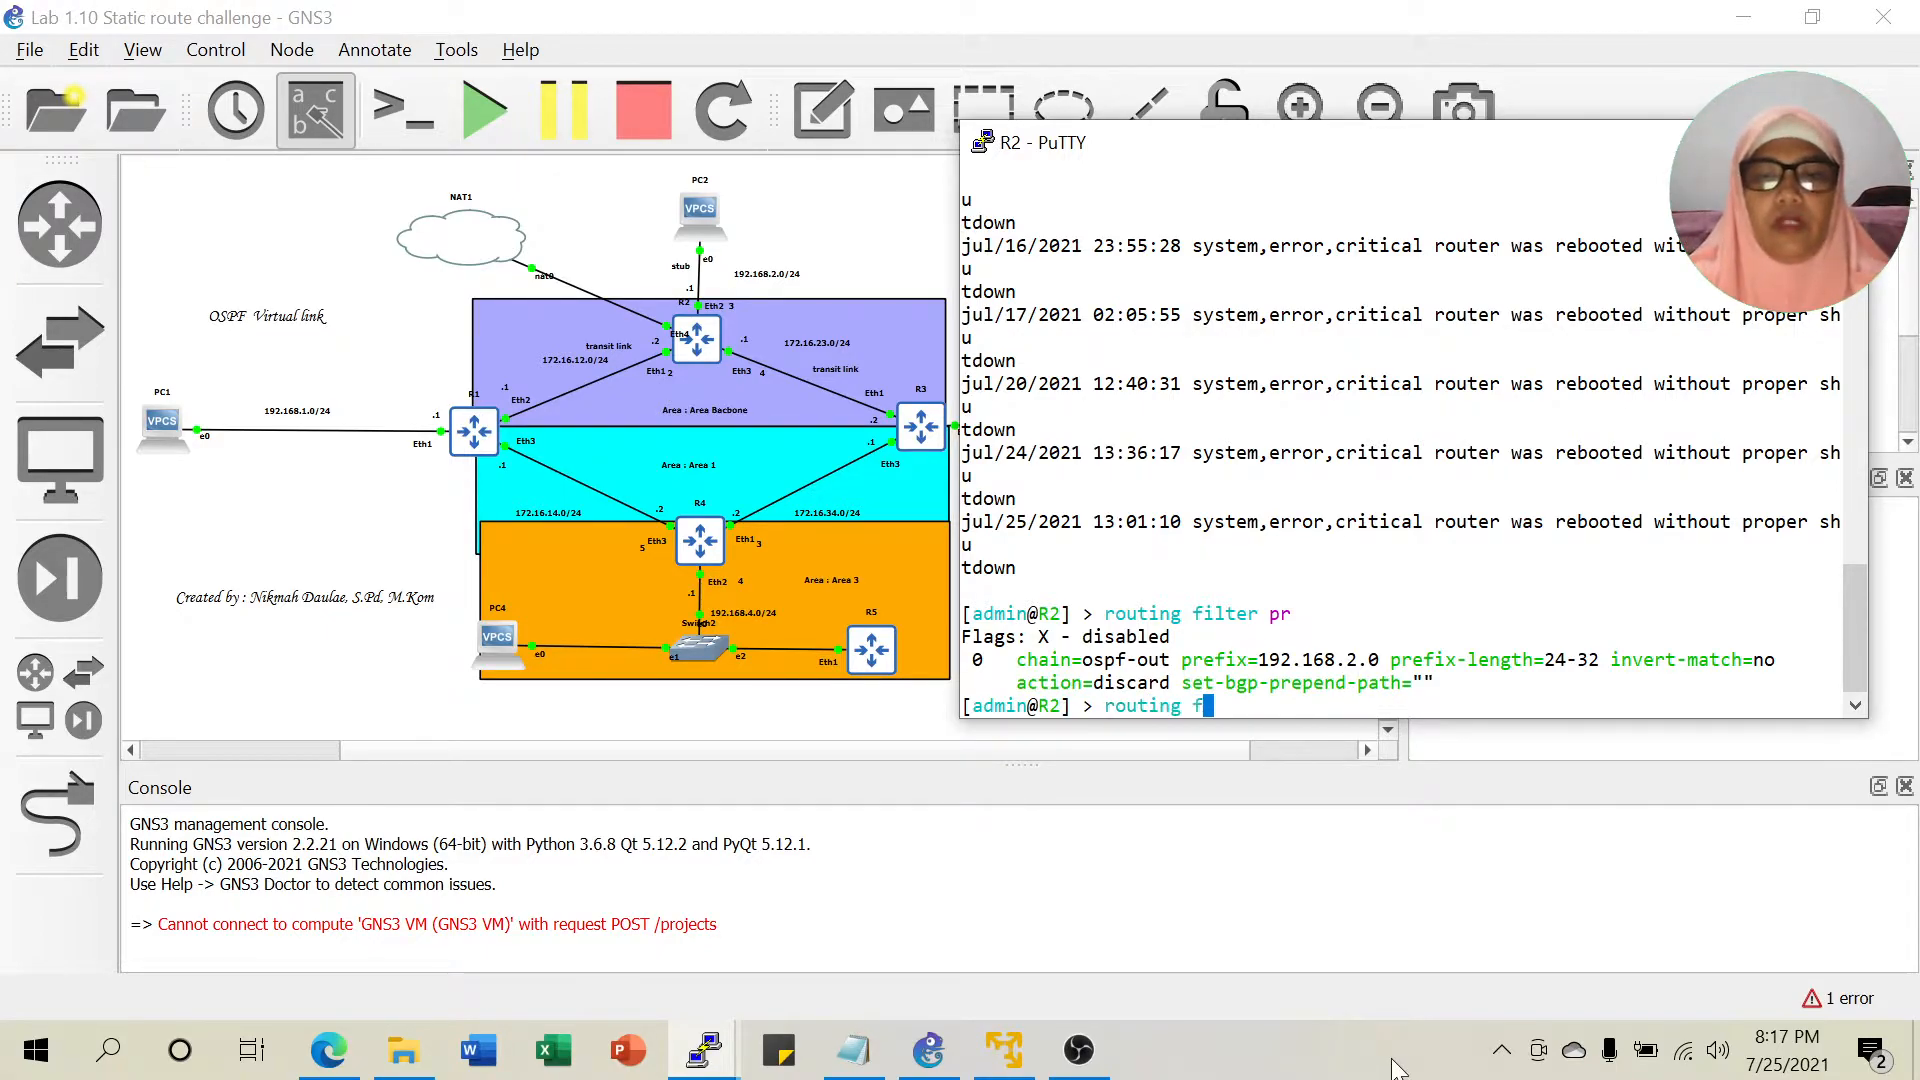
text(ilter remove 0)
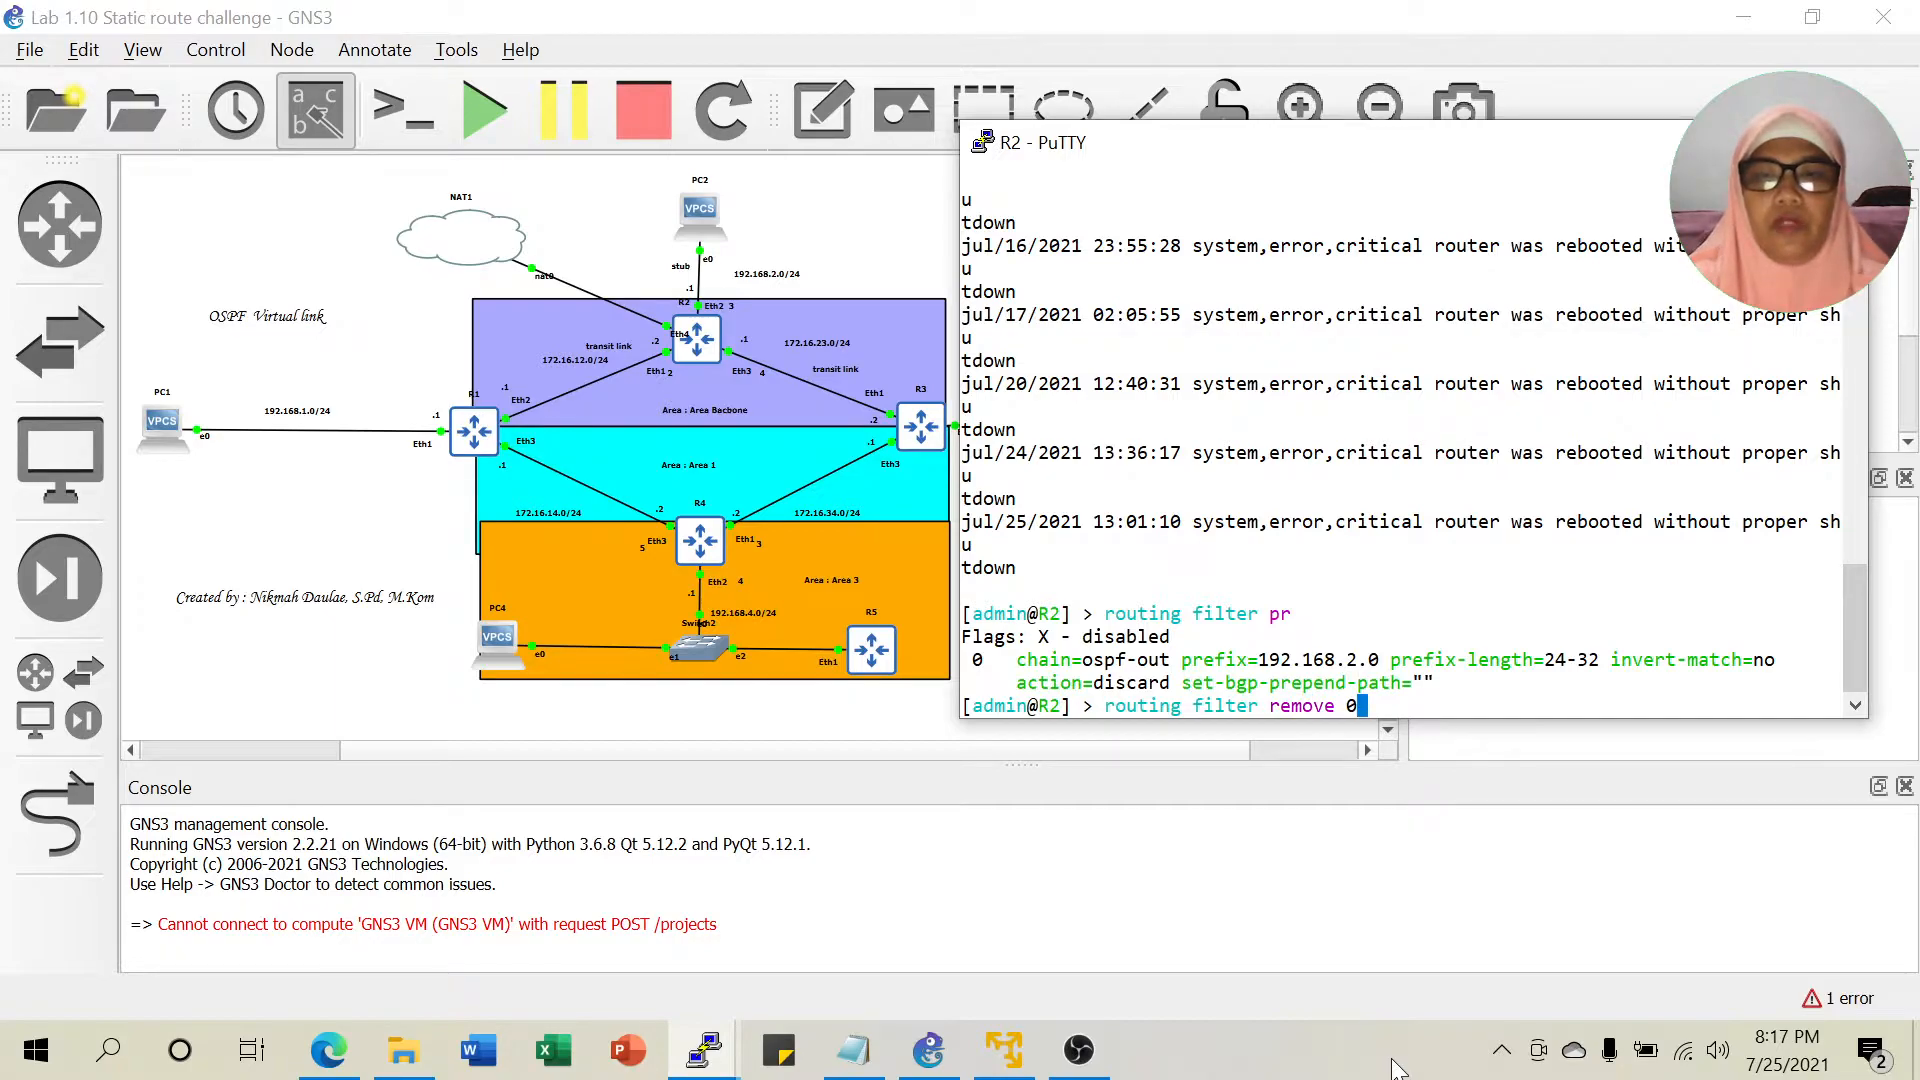
key(Return)
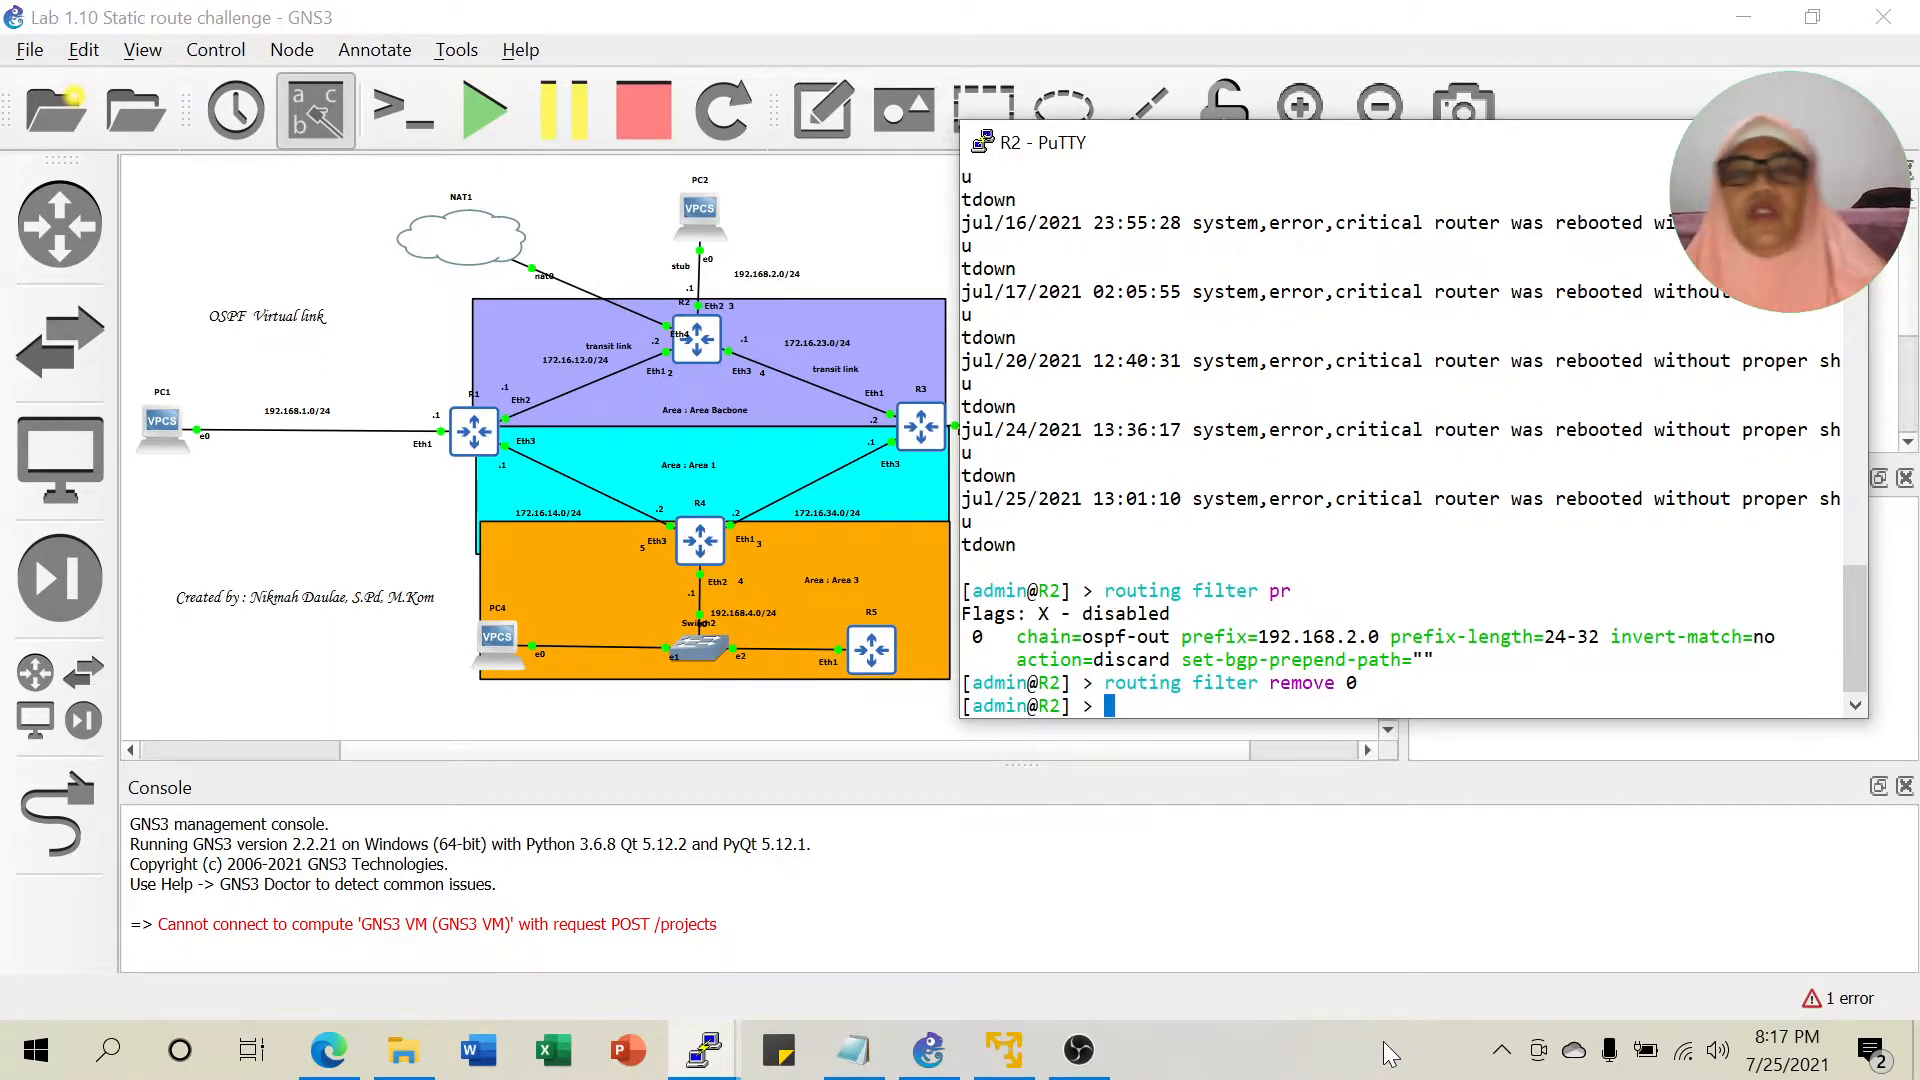
click(929, 1050)
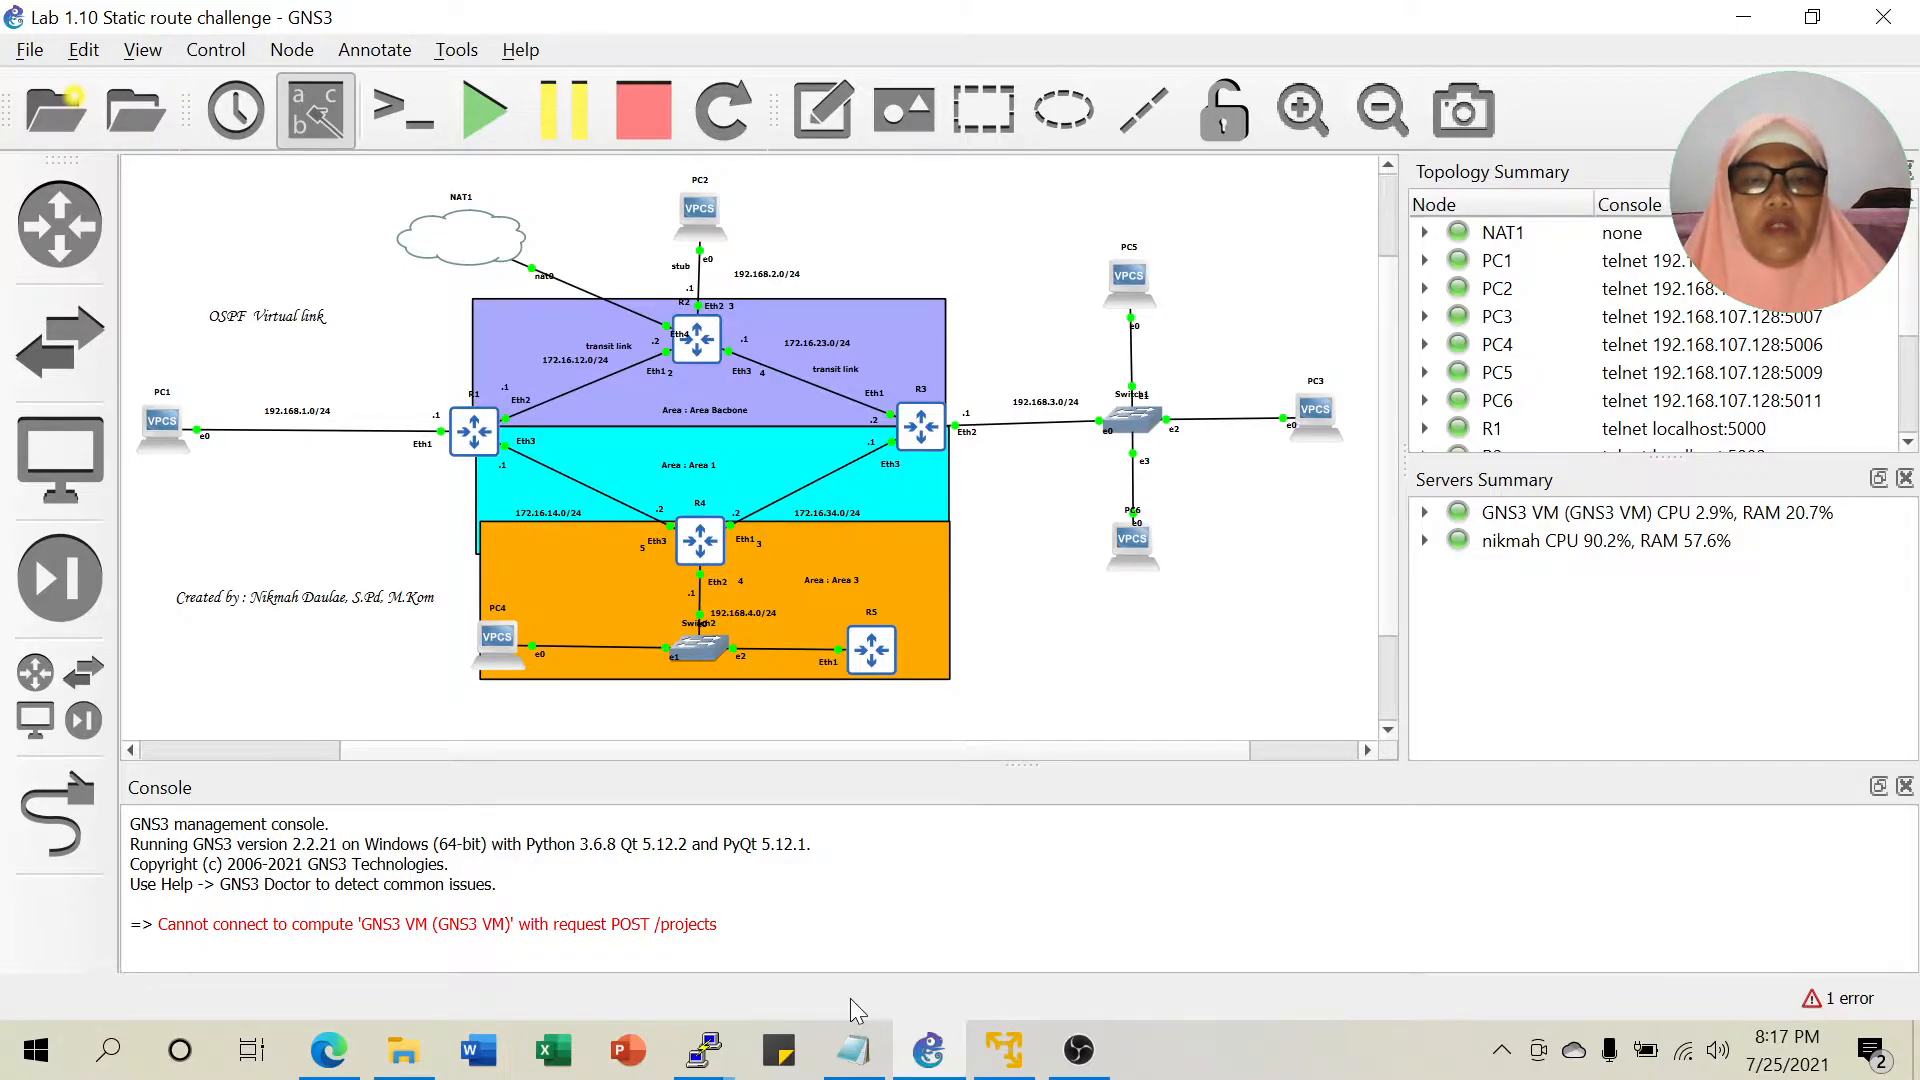
Bring R4's console forward, reposition it, and log in.
mouse_move(746, 1024)
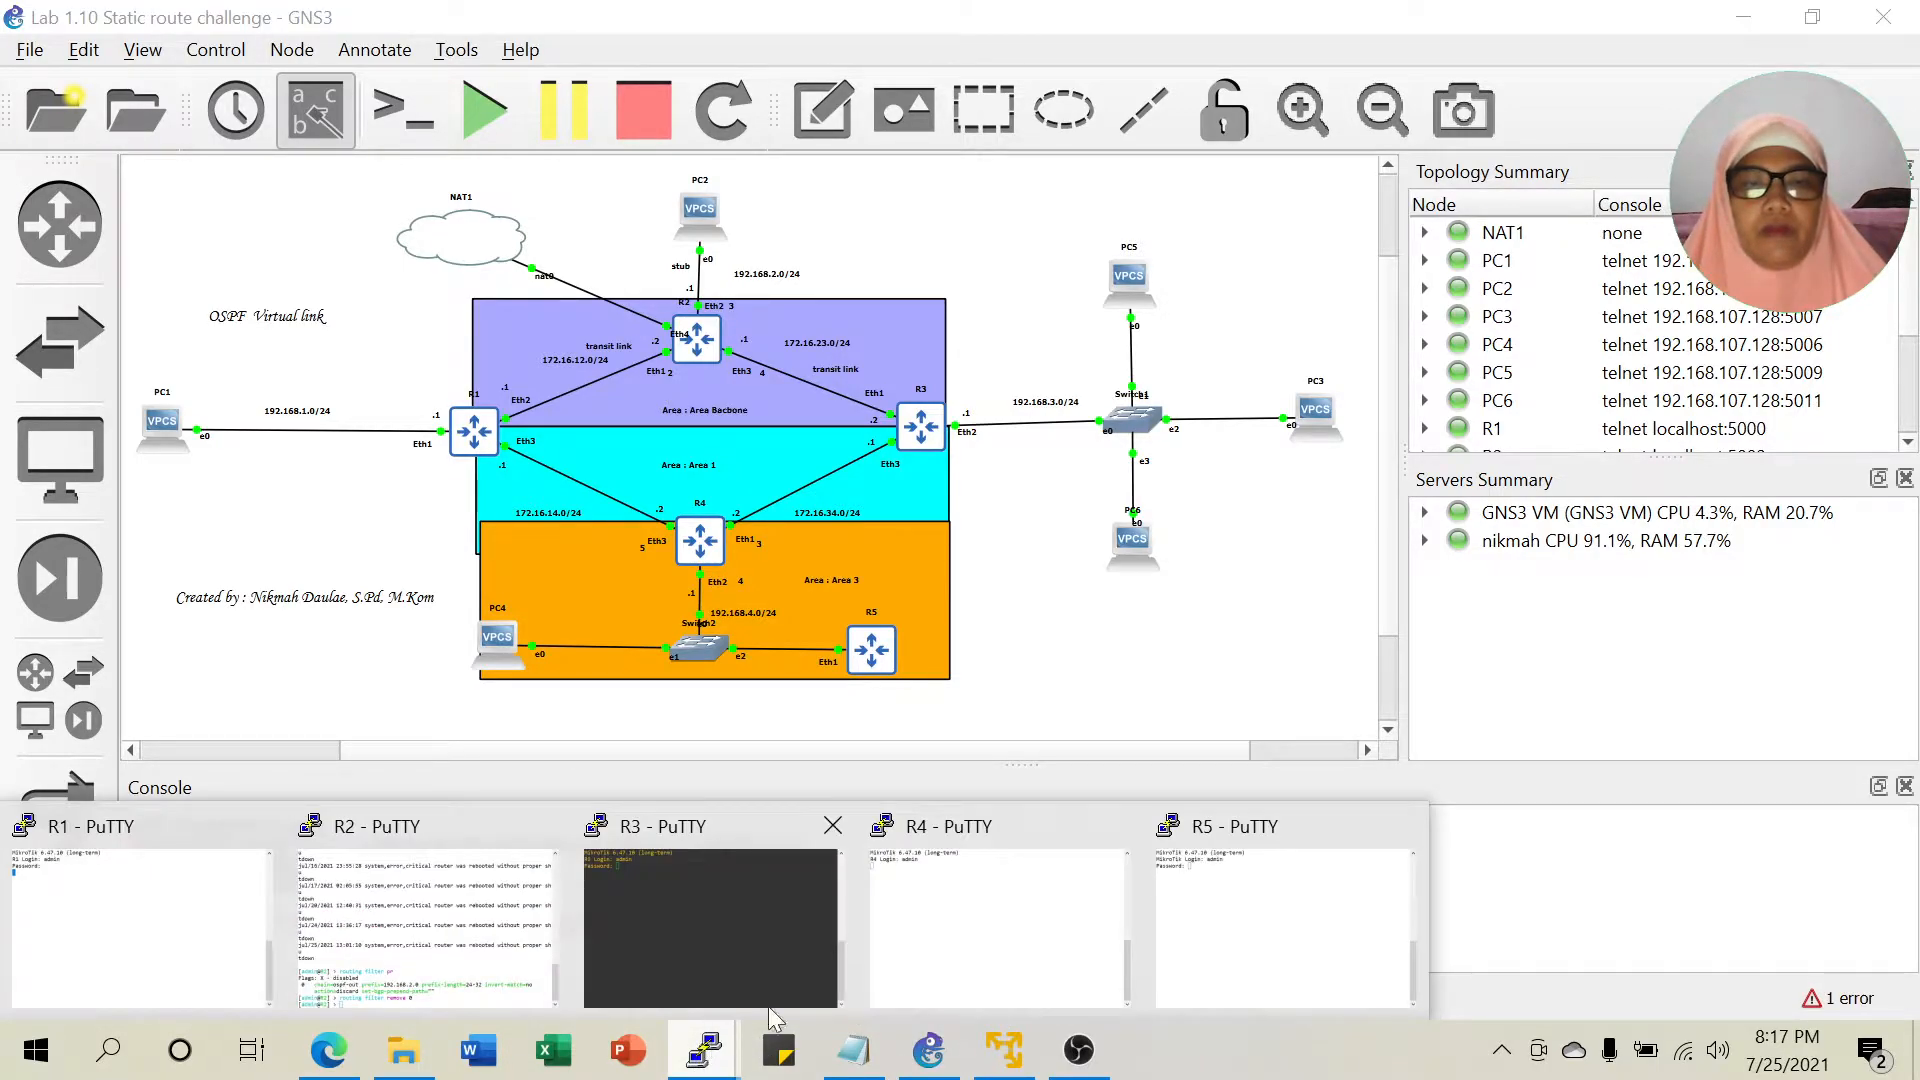
click(964, 951)
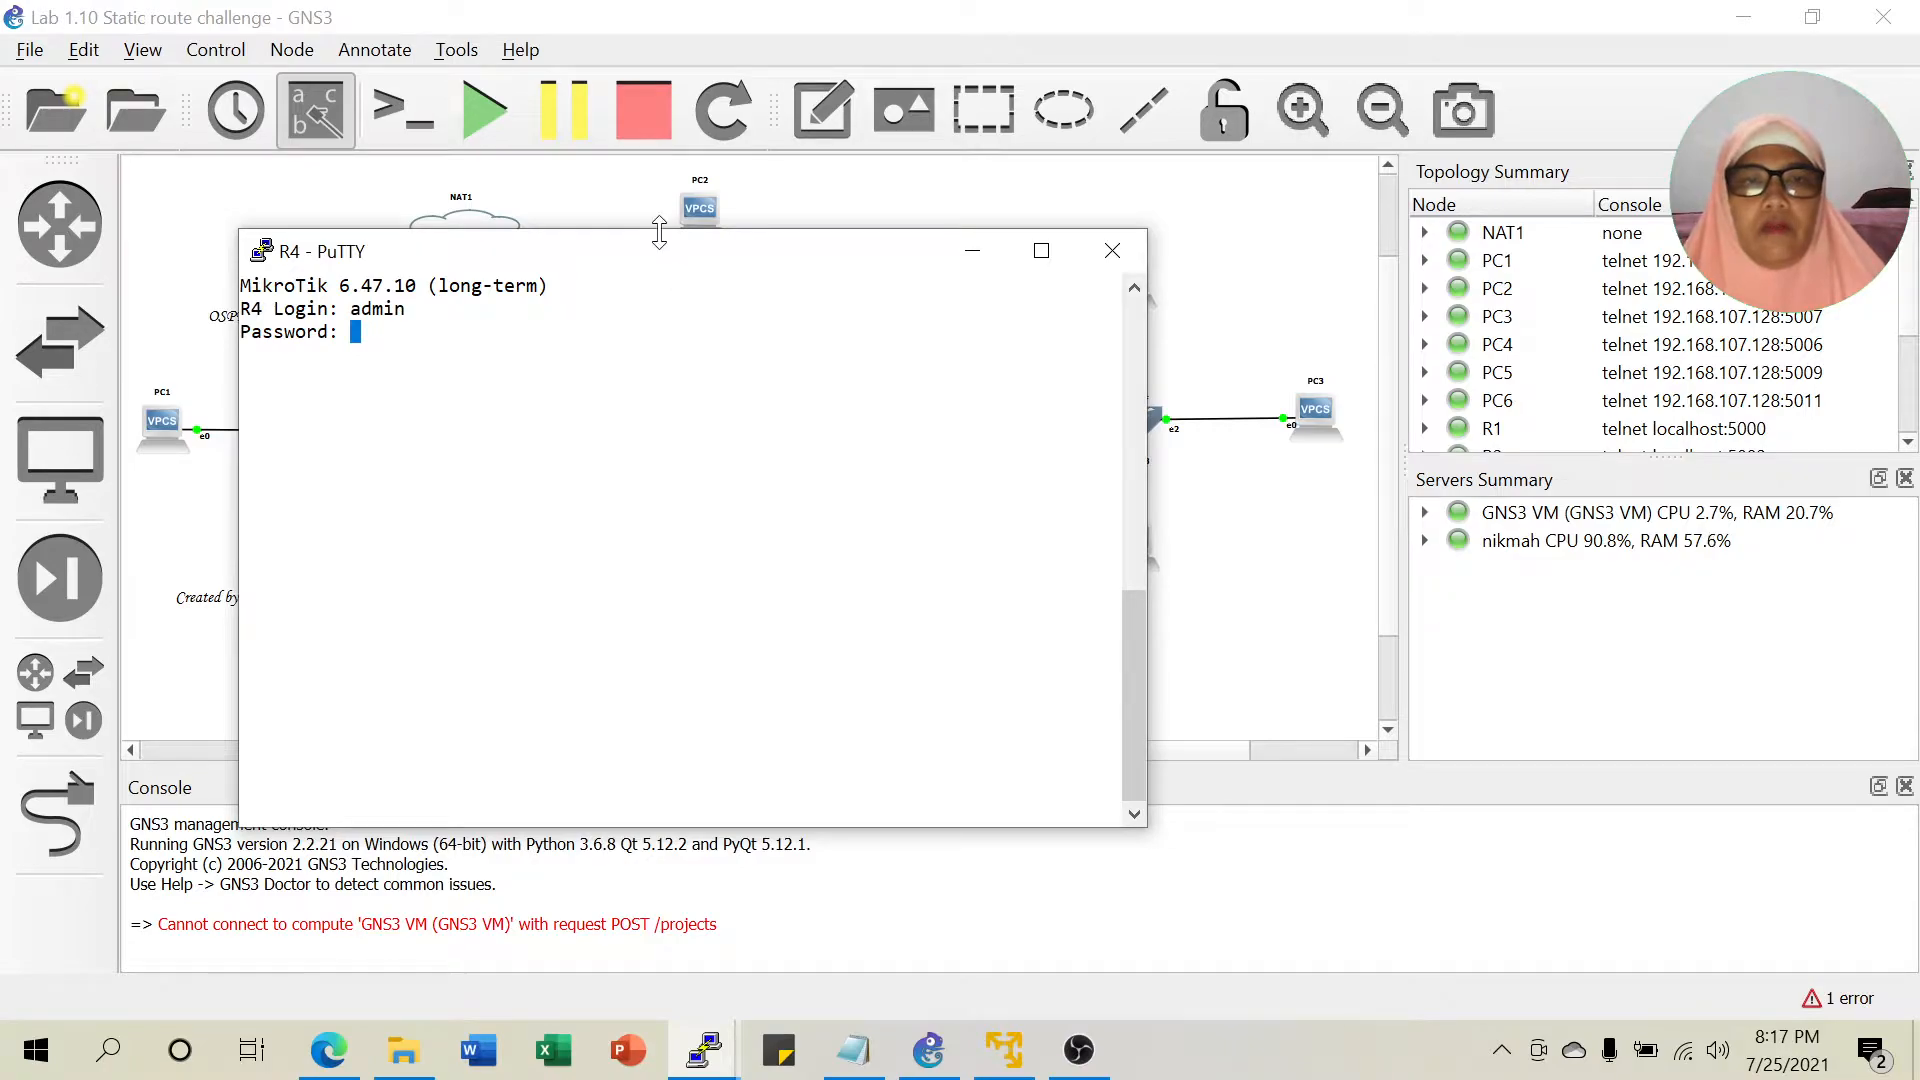
drag(686, 257, 1427, 193)
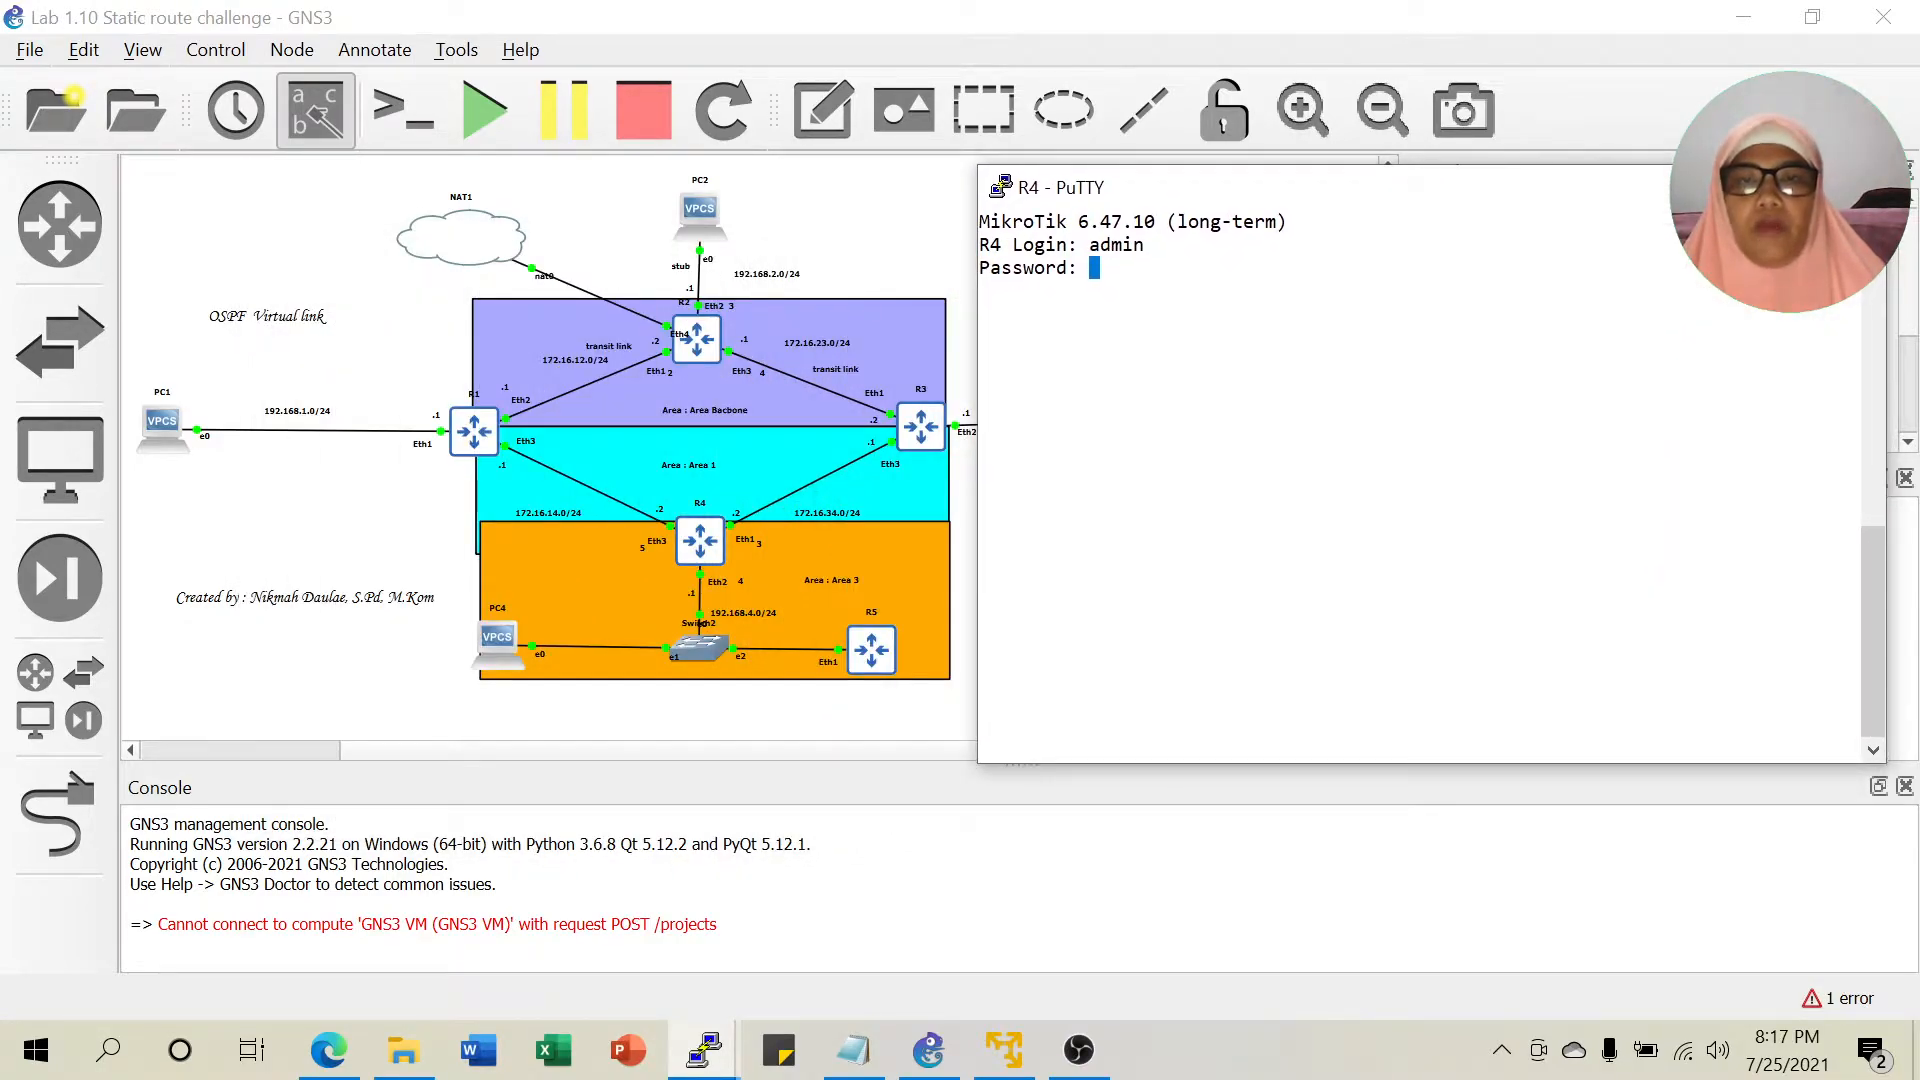
key(Return)
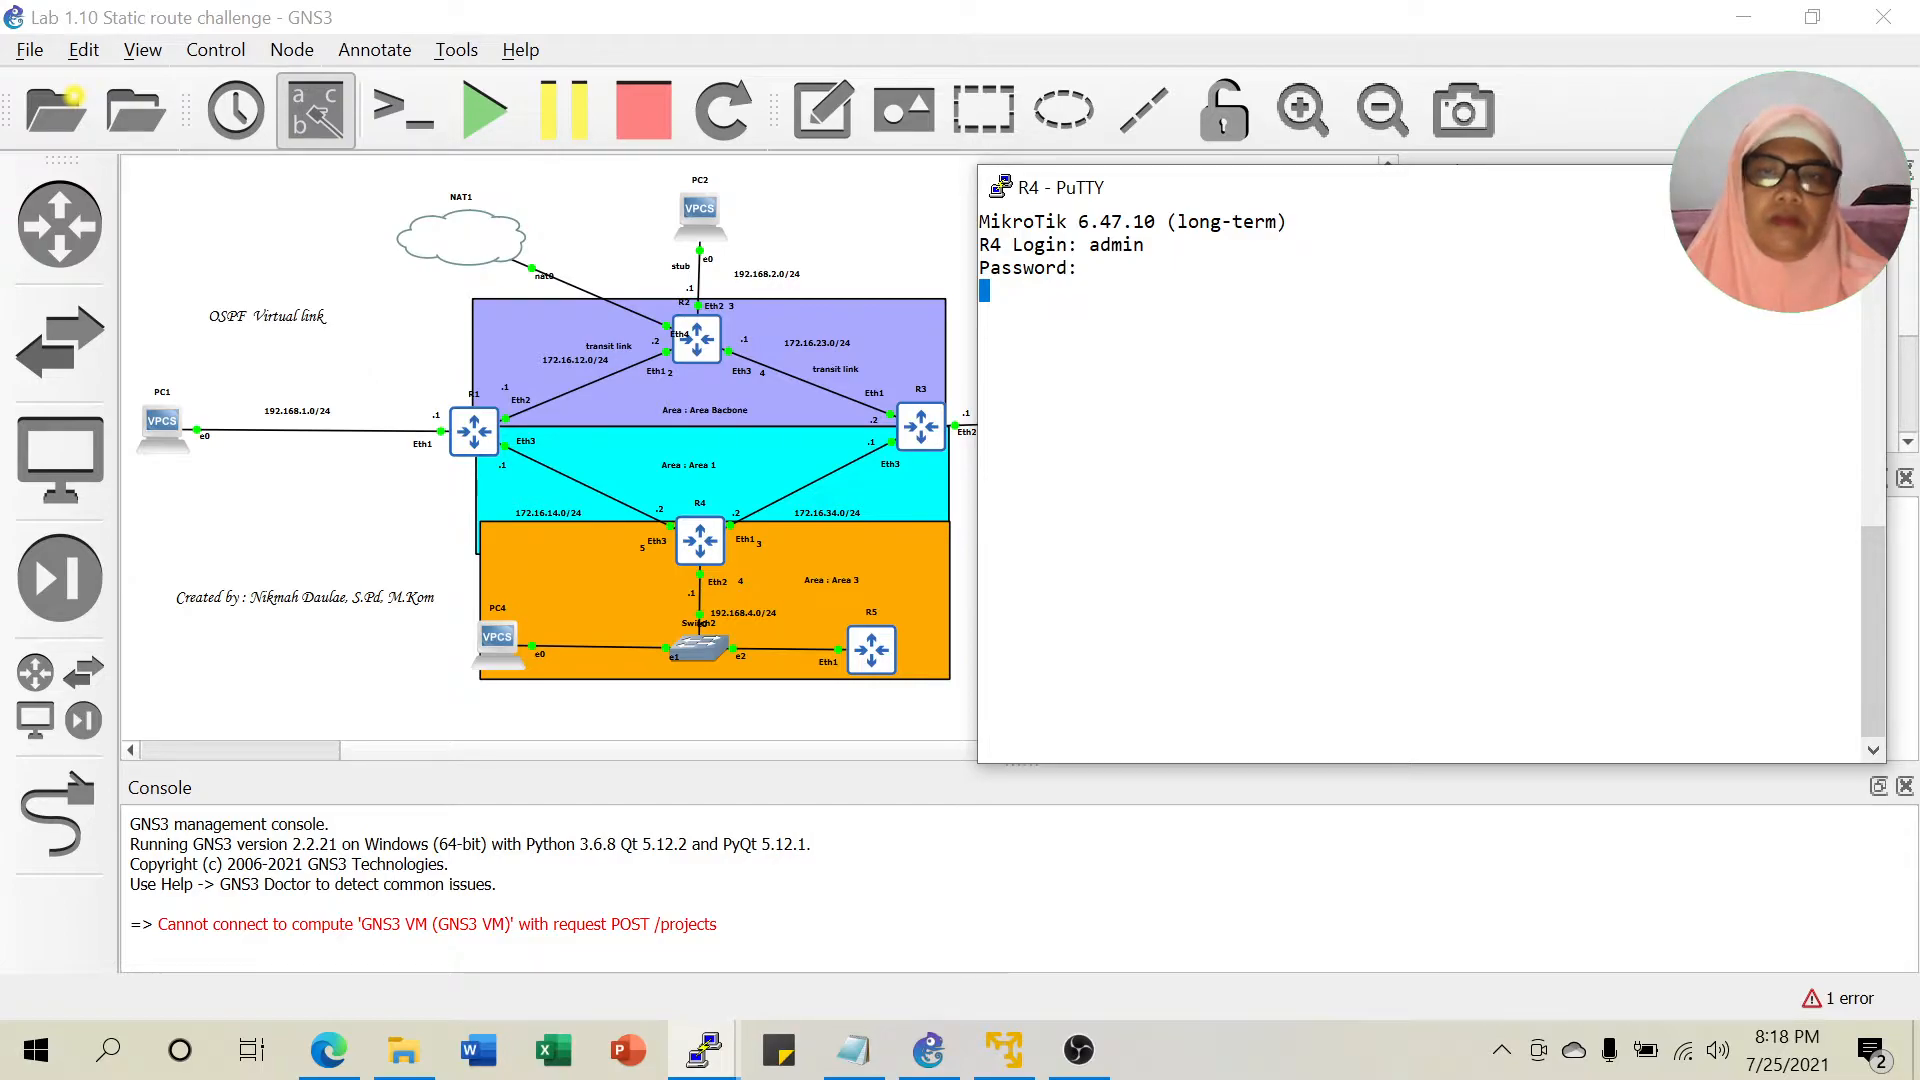
drag(1436, 201, 1441, 114)
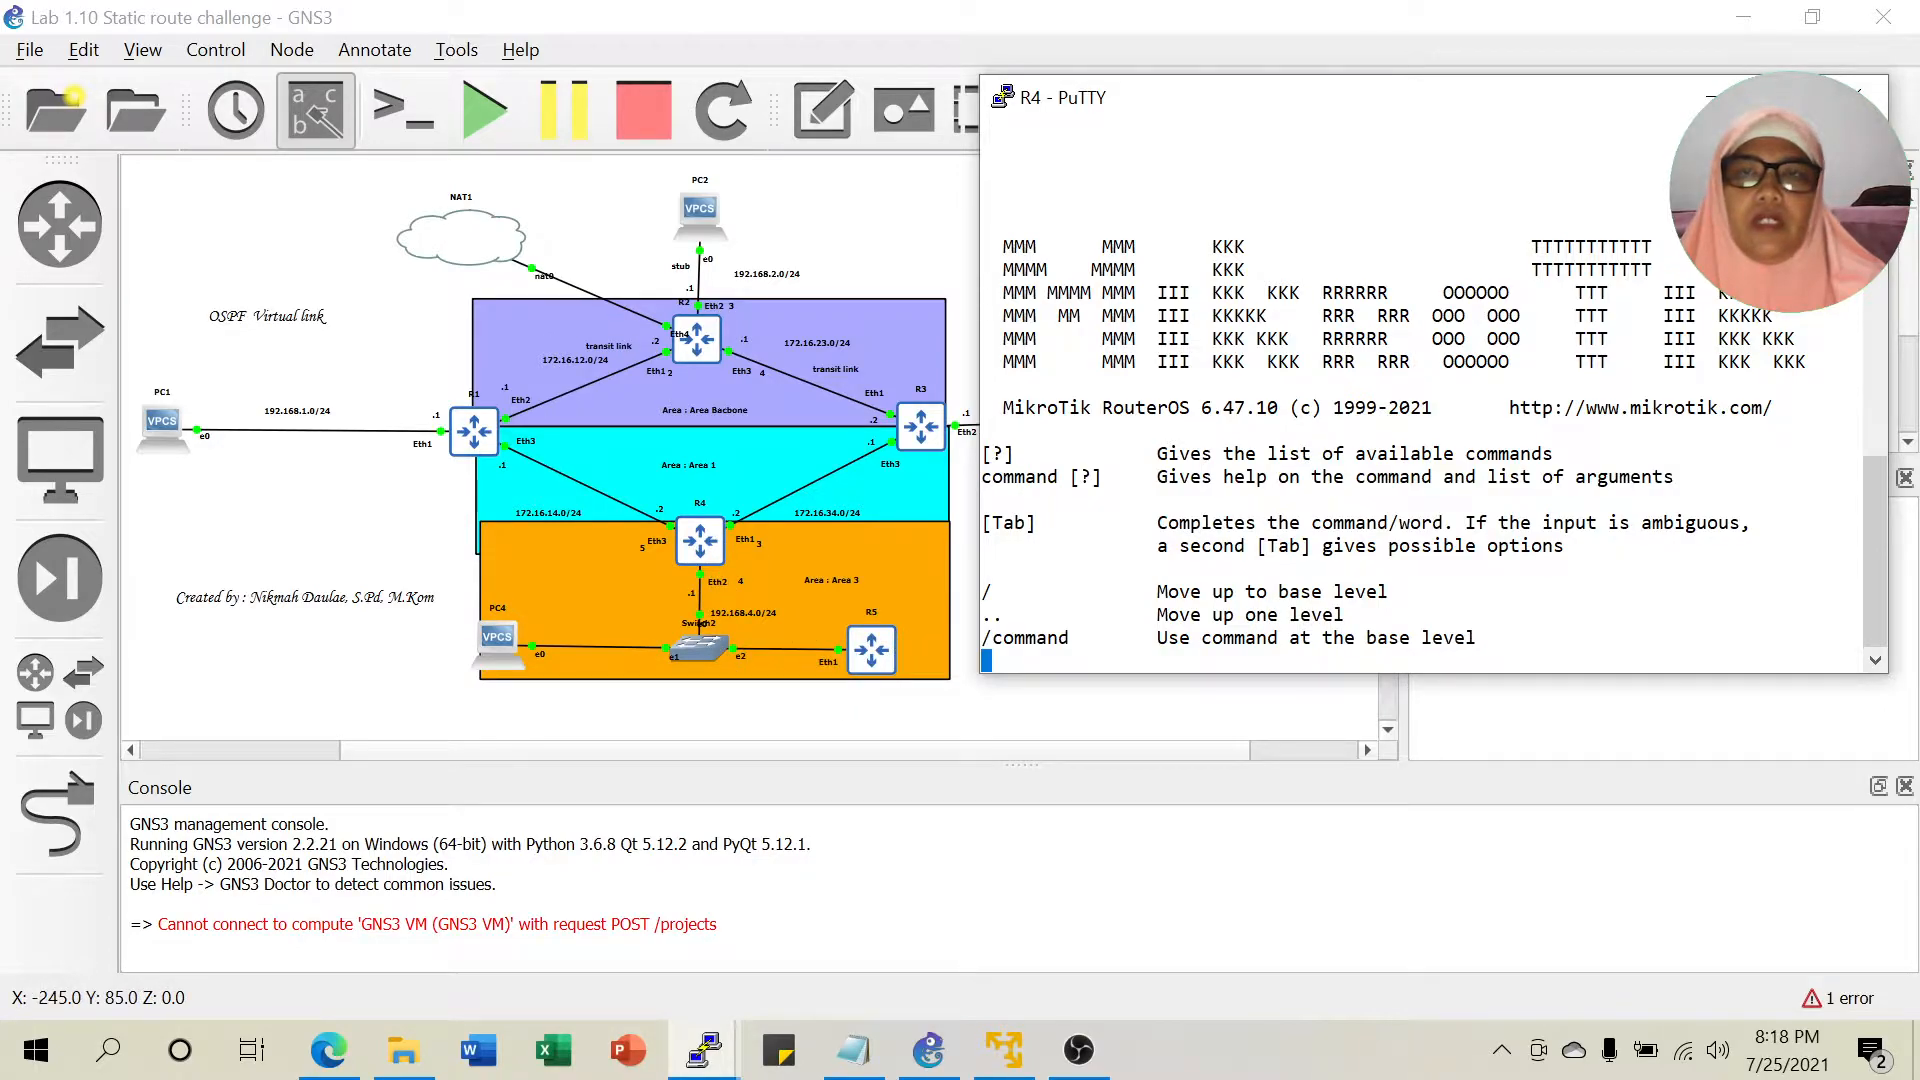
mouse_move(1528, 104)
mouse_down()
mouse_move(1229, 294)
mouse_move(863, 240)
mouse_move(1005, 210)
mouse_move(1306, 206)
mouse_move(1540, 118)
mouse_up()
Delete R4's routing filter rule 0 and reprint to confirm no filters remain.
text(routing filter pr)
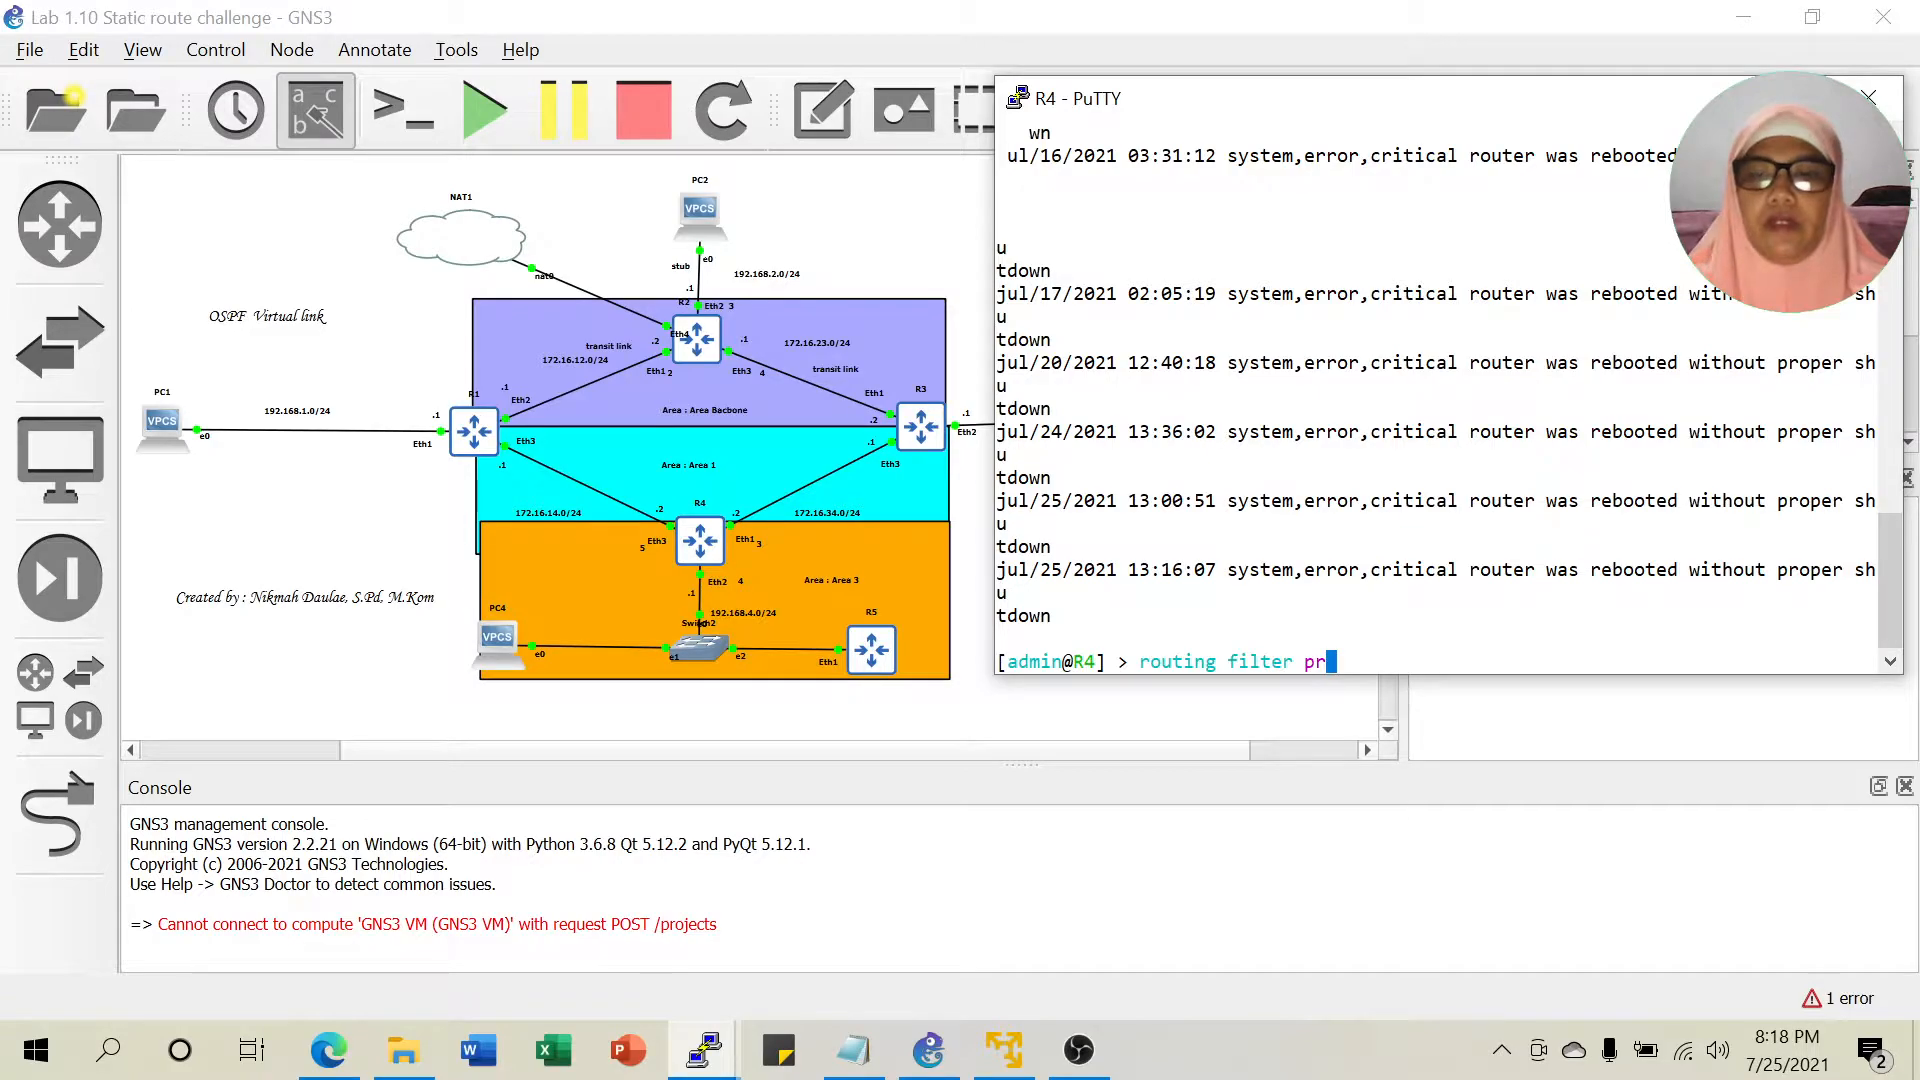
key(Return)
text(ro)
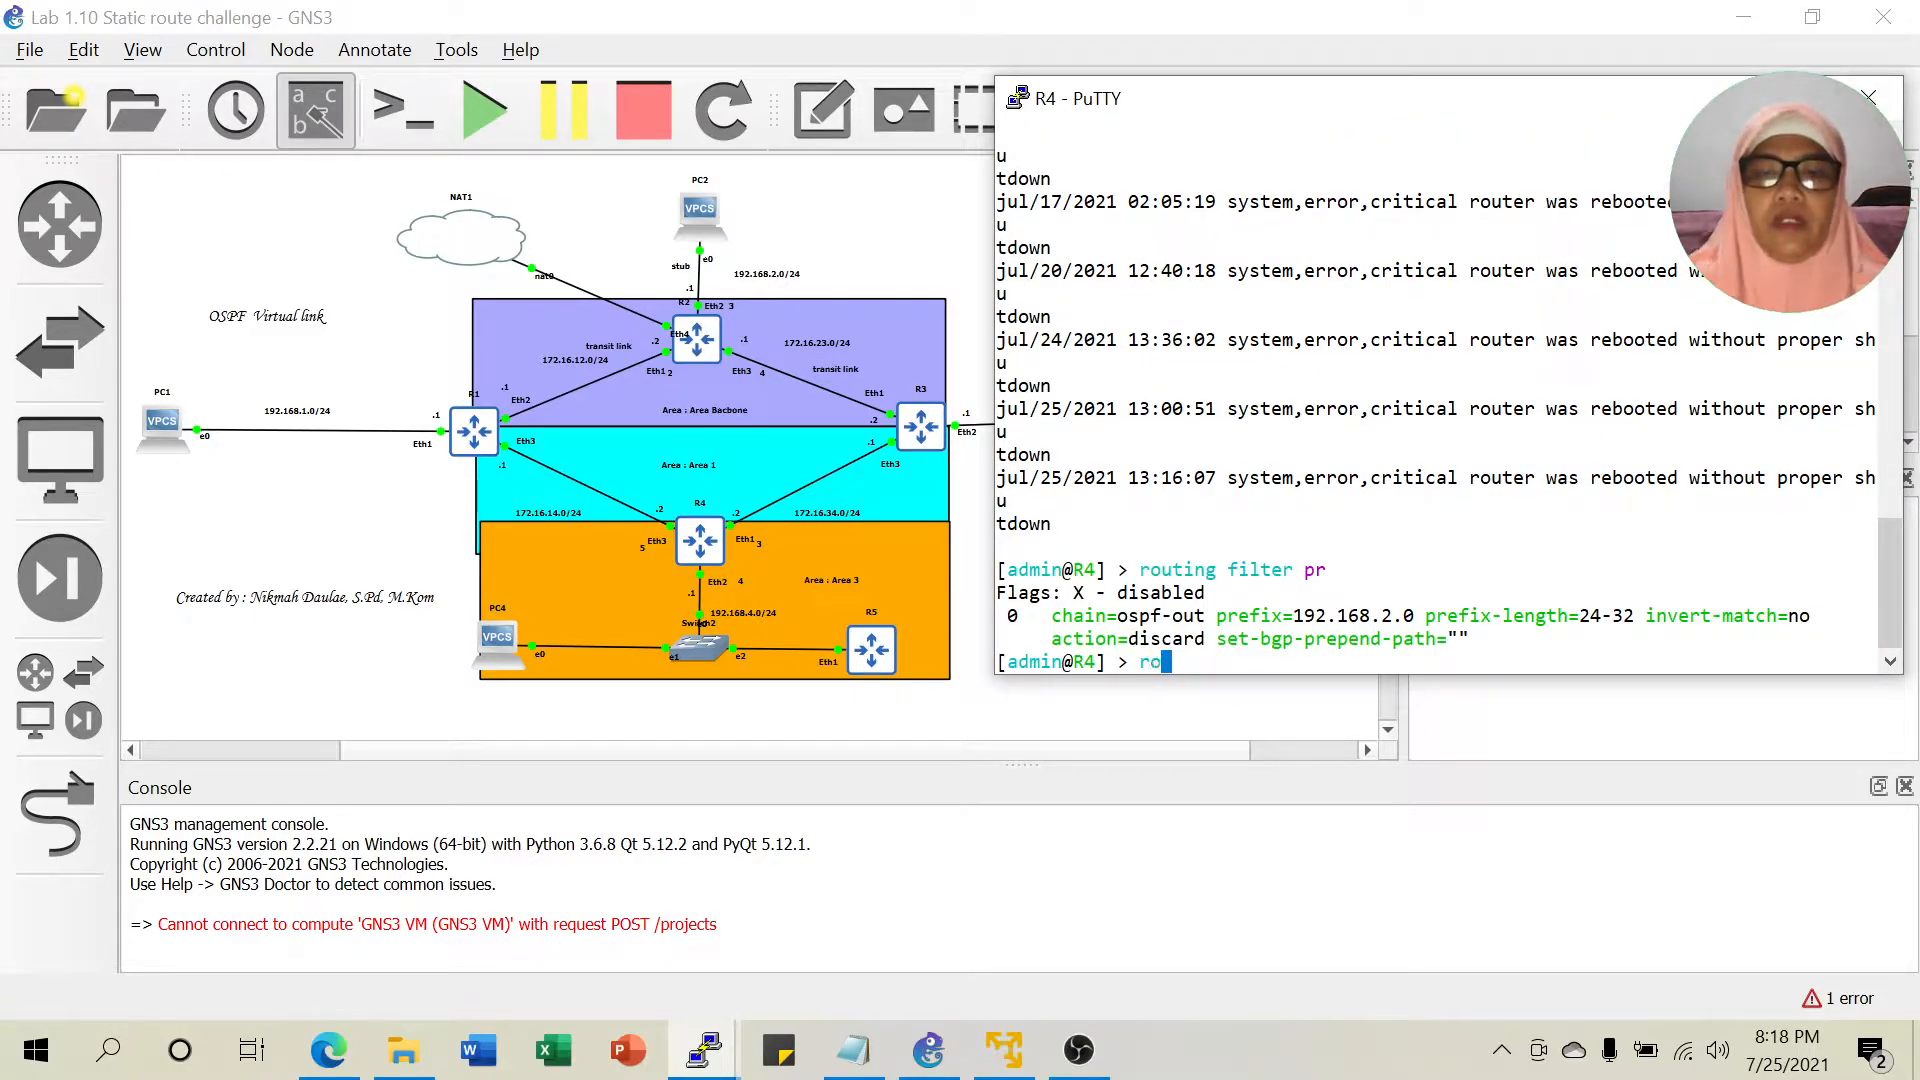
text(uting filter )
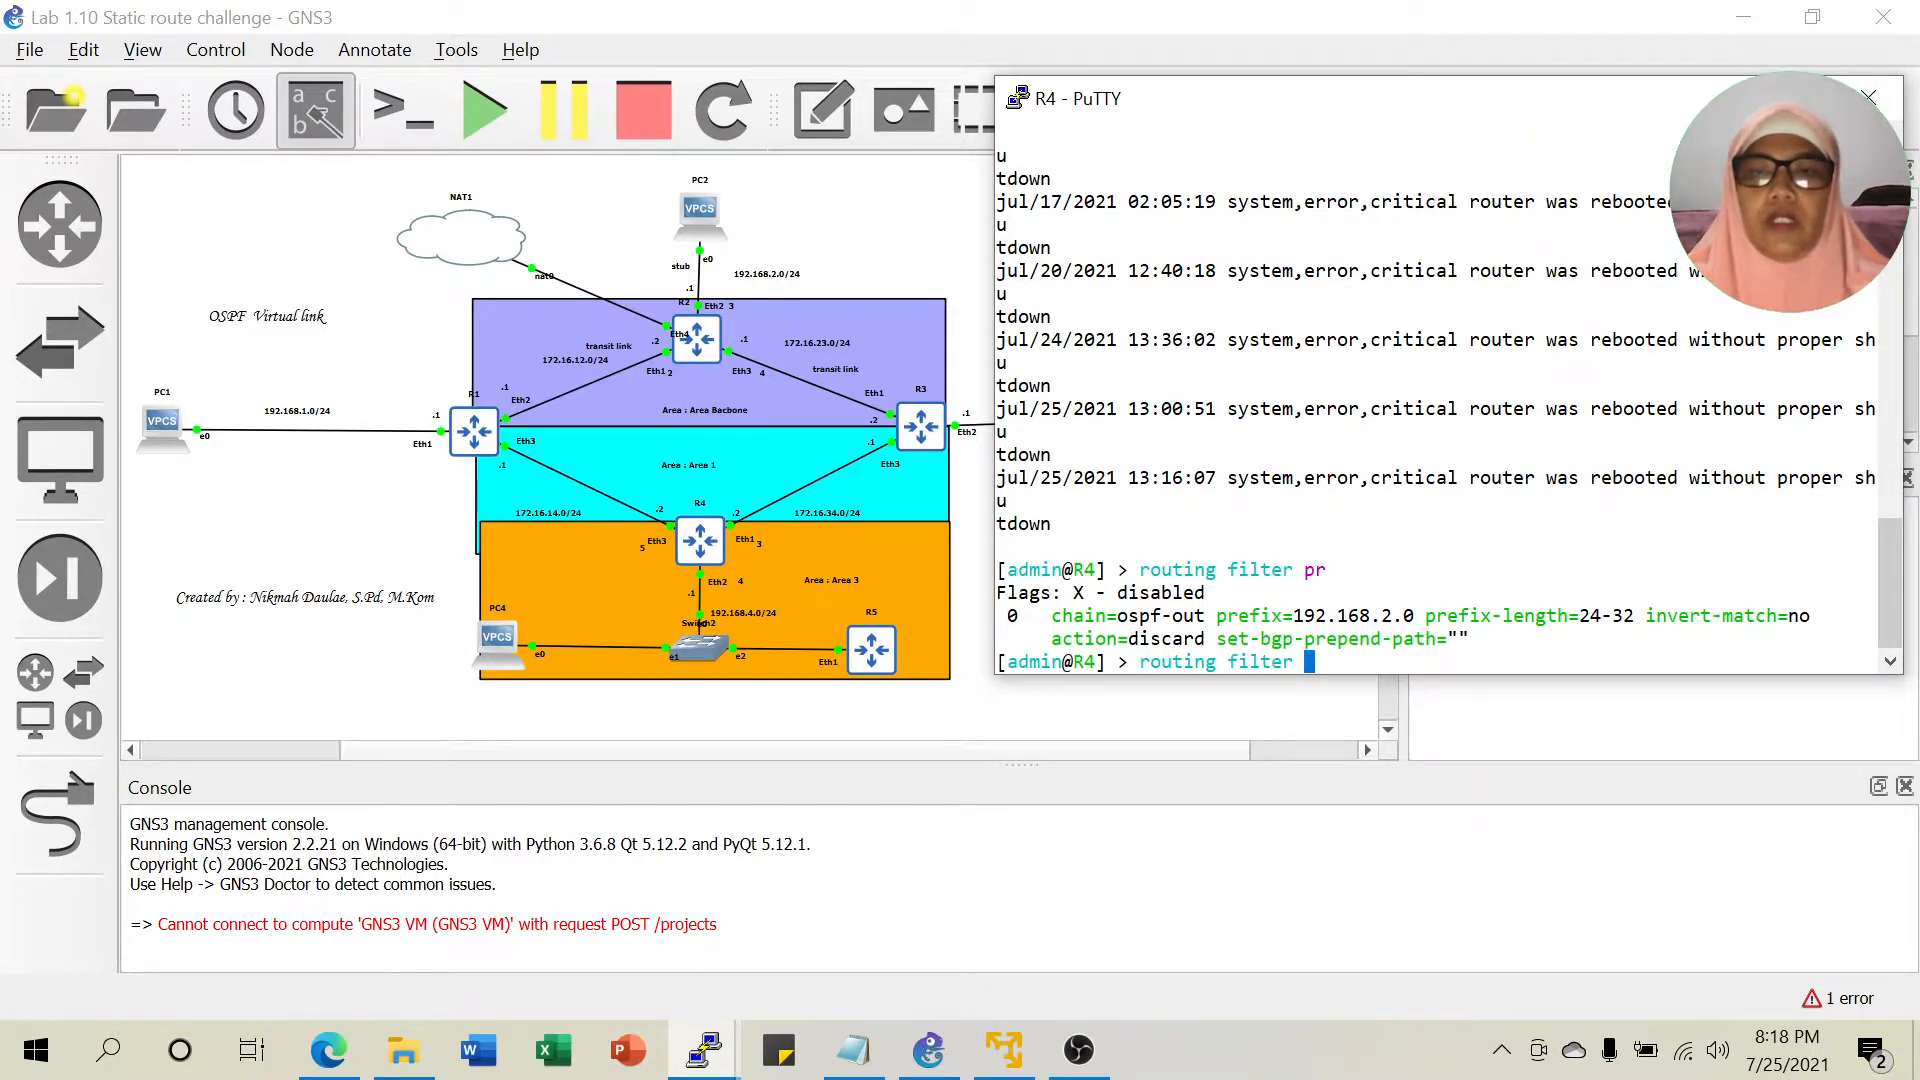
text(remove 0)
key(Return)
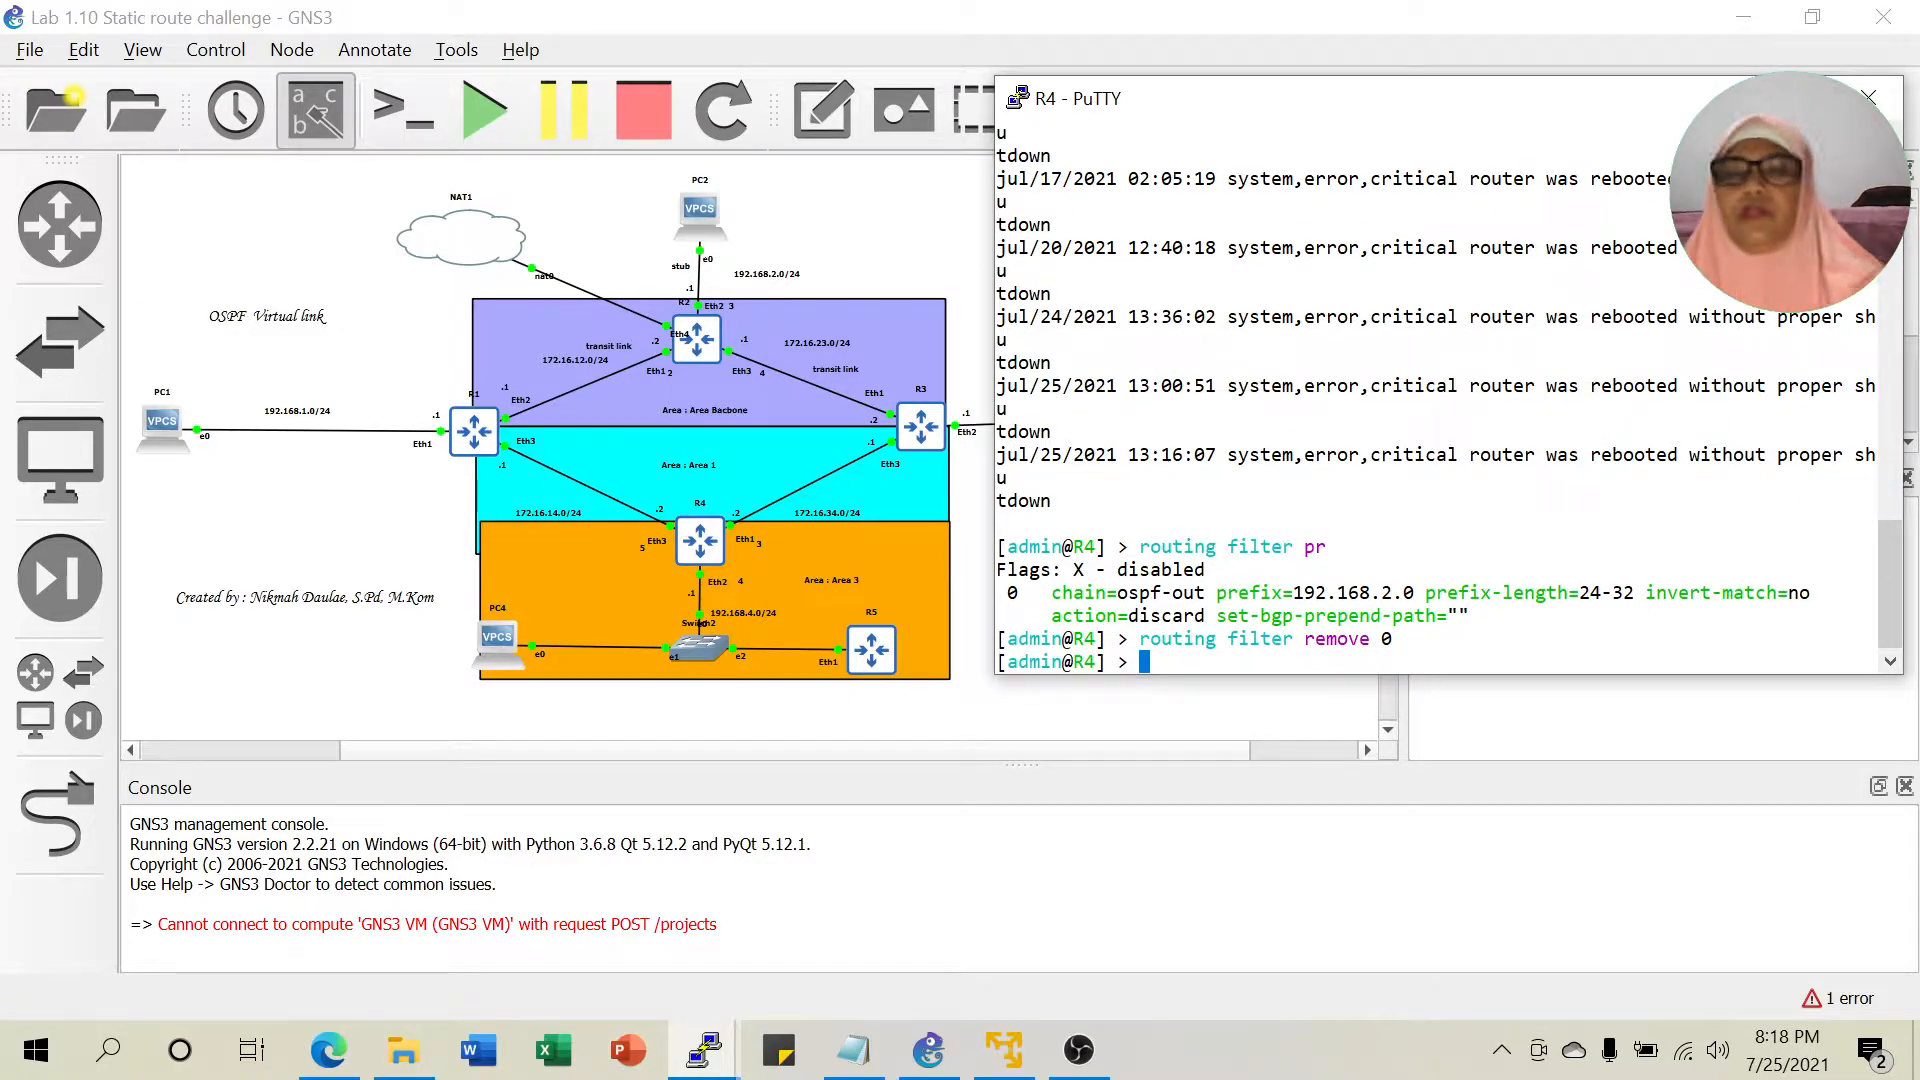
key(Up)
key(Up)
key(Return)
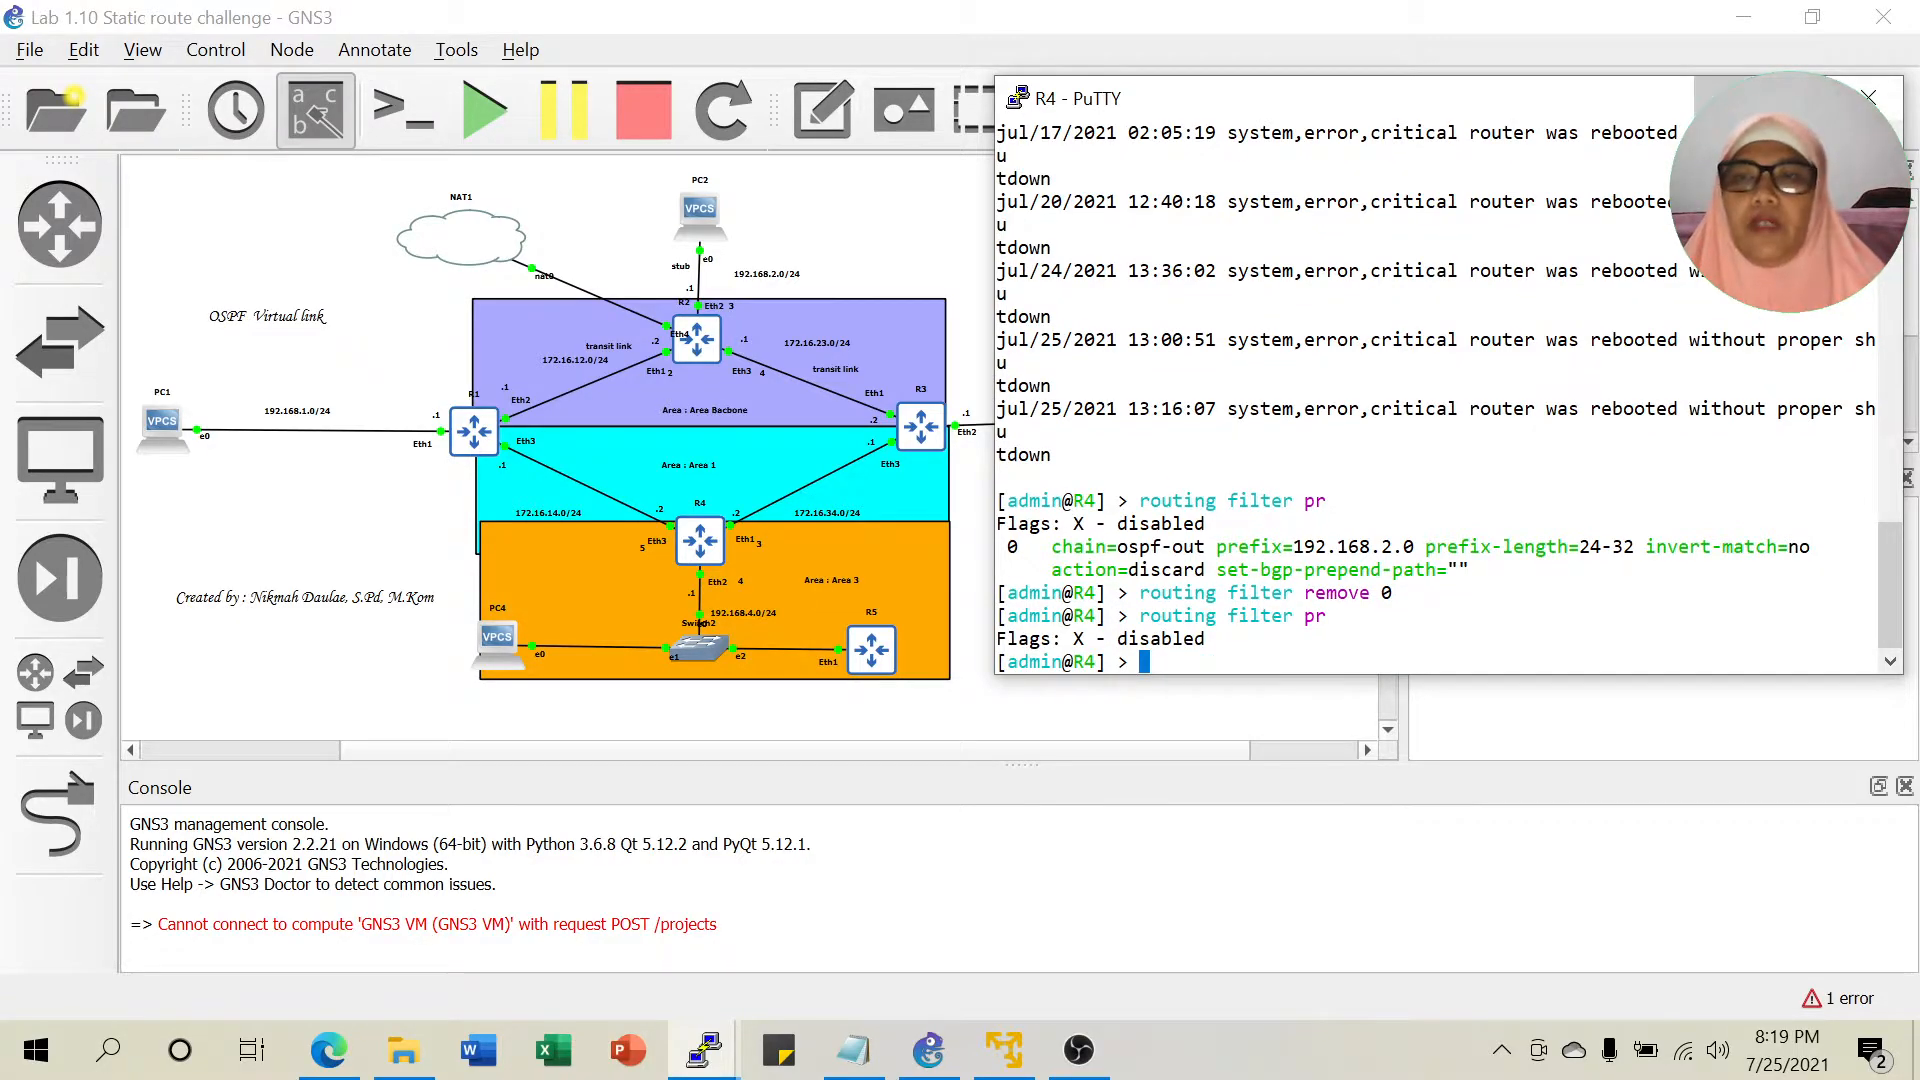
click(832, 1026)
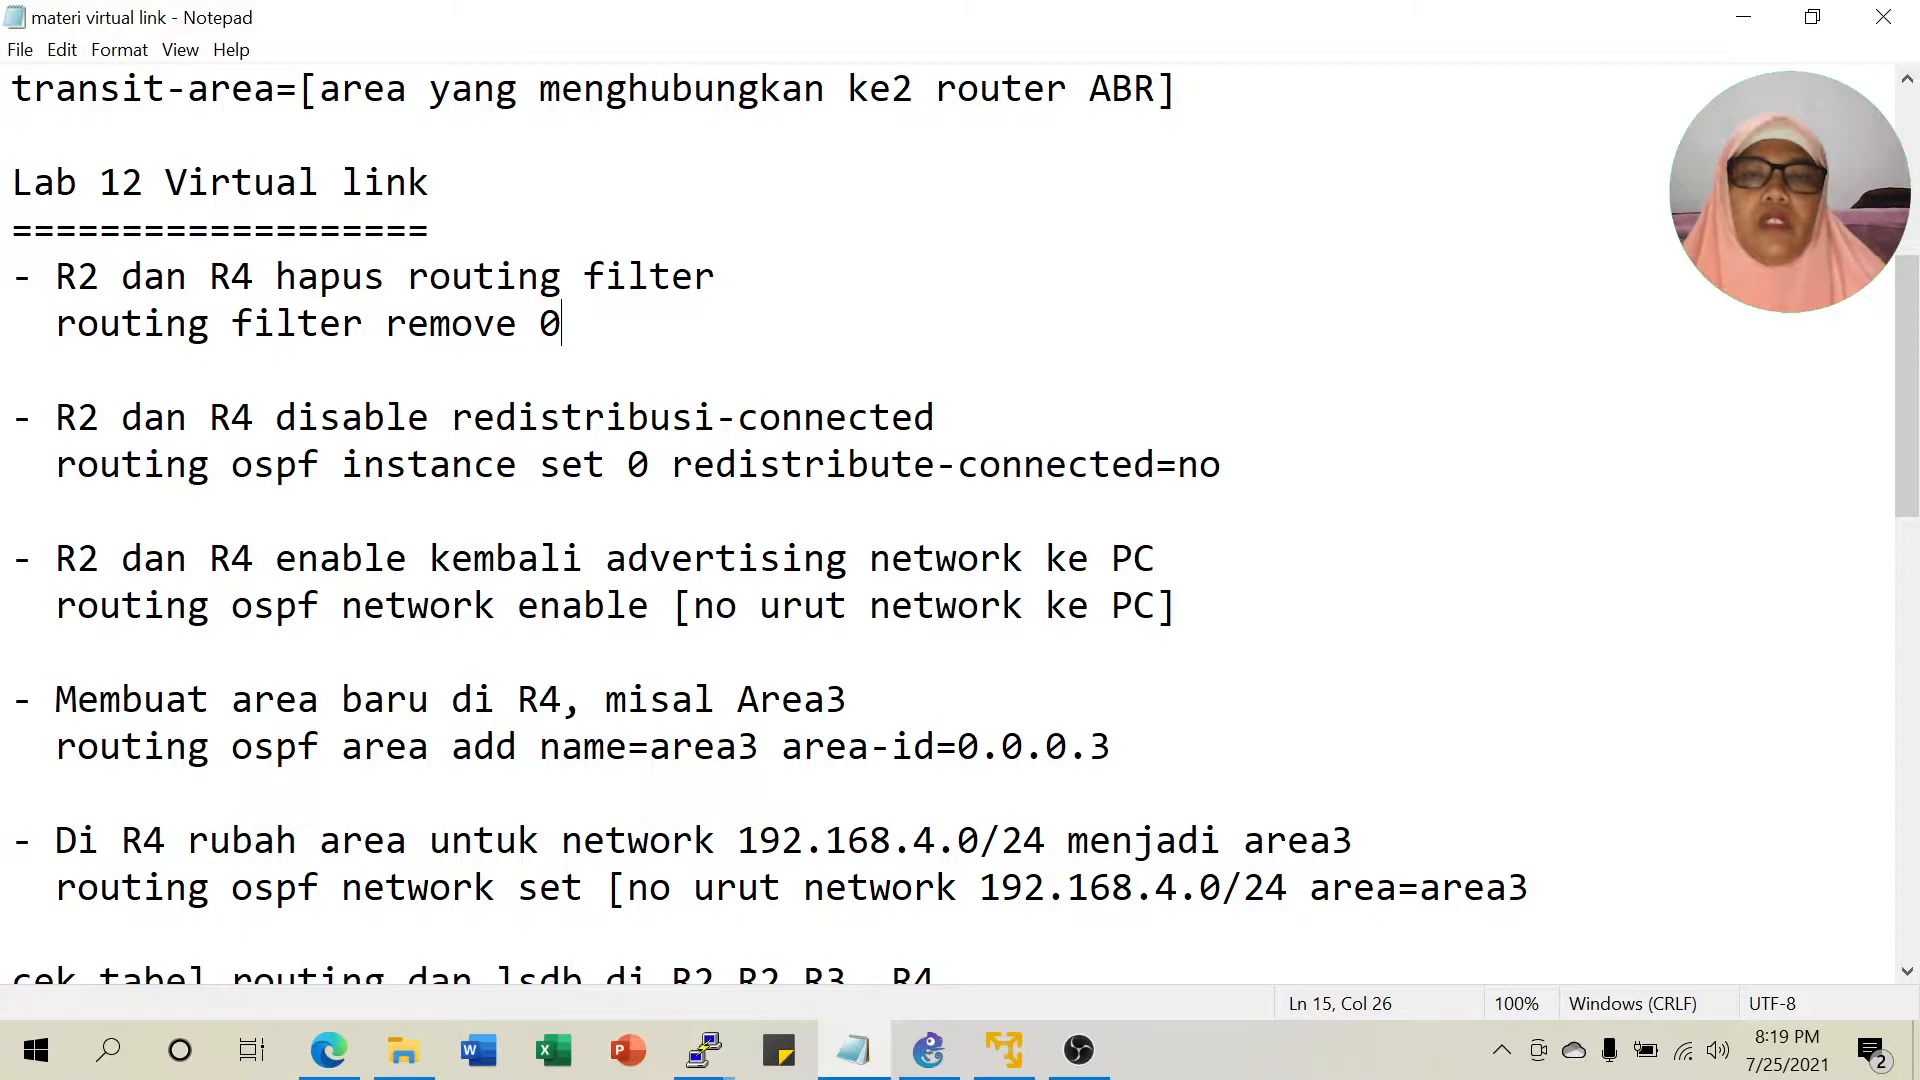
Mark 'no' in the notes' redistribute-connected line, then minimise Notepad.
double_click(1199, 464)
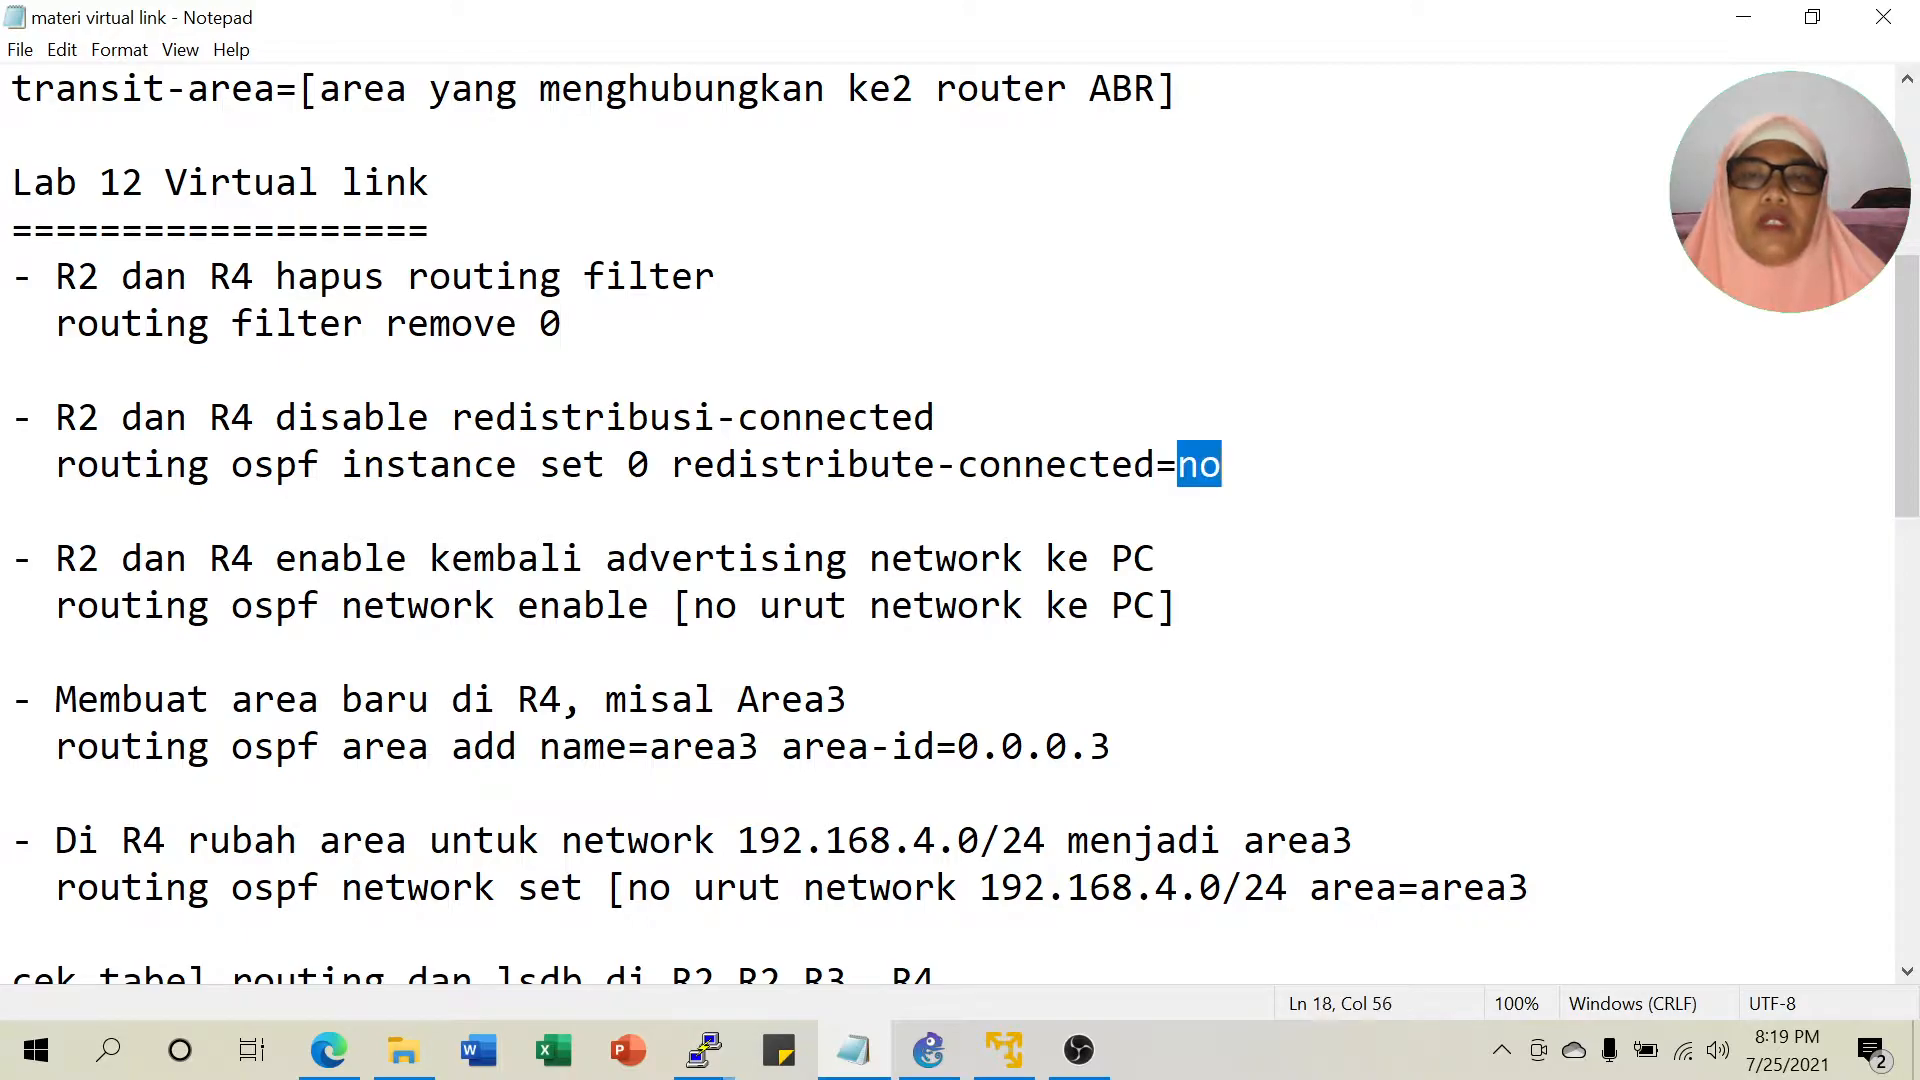
click(1743, 17)
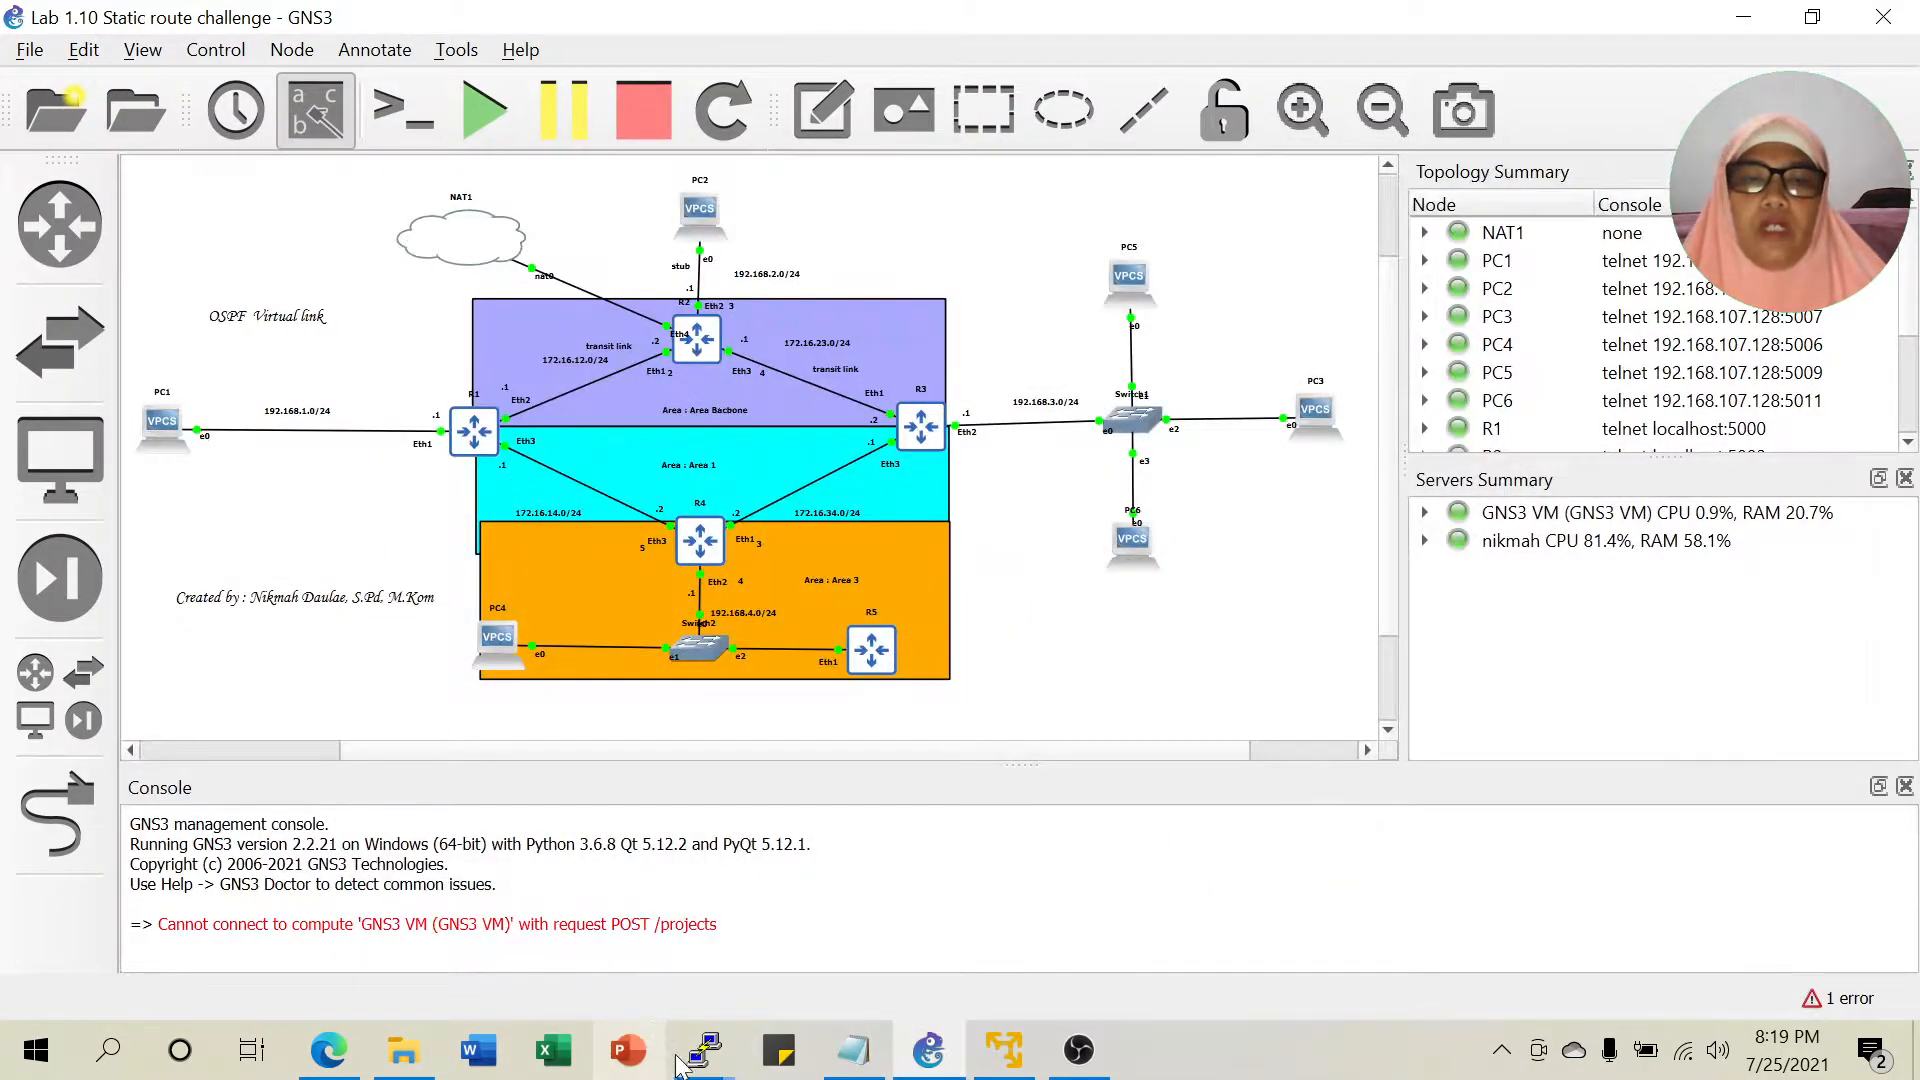
List R2's OSPF instance, noting redistribute-connected=as-type-1.
mouse_move(705, 1050)
click(414, 923)
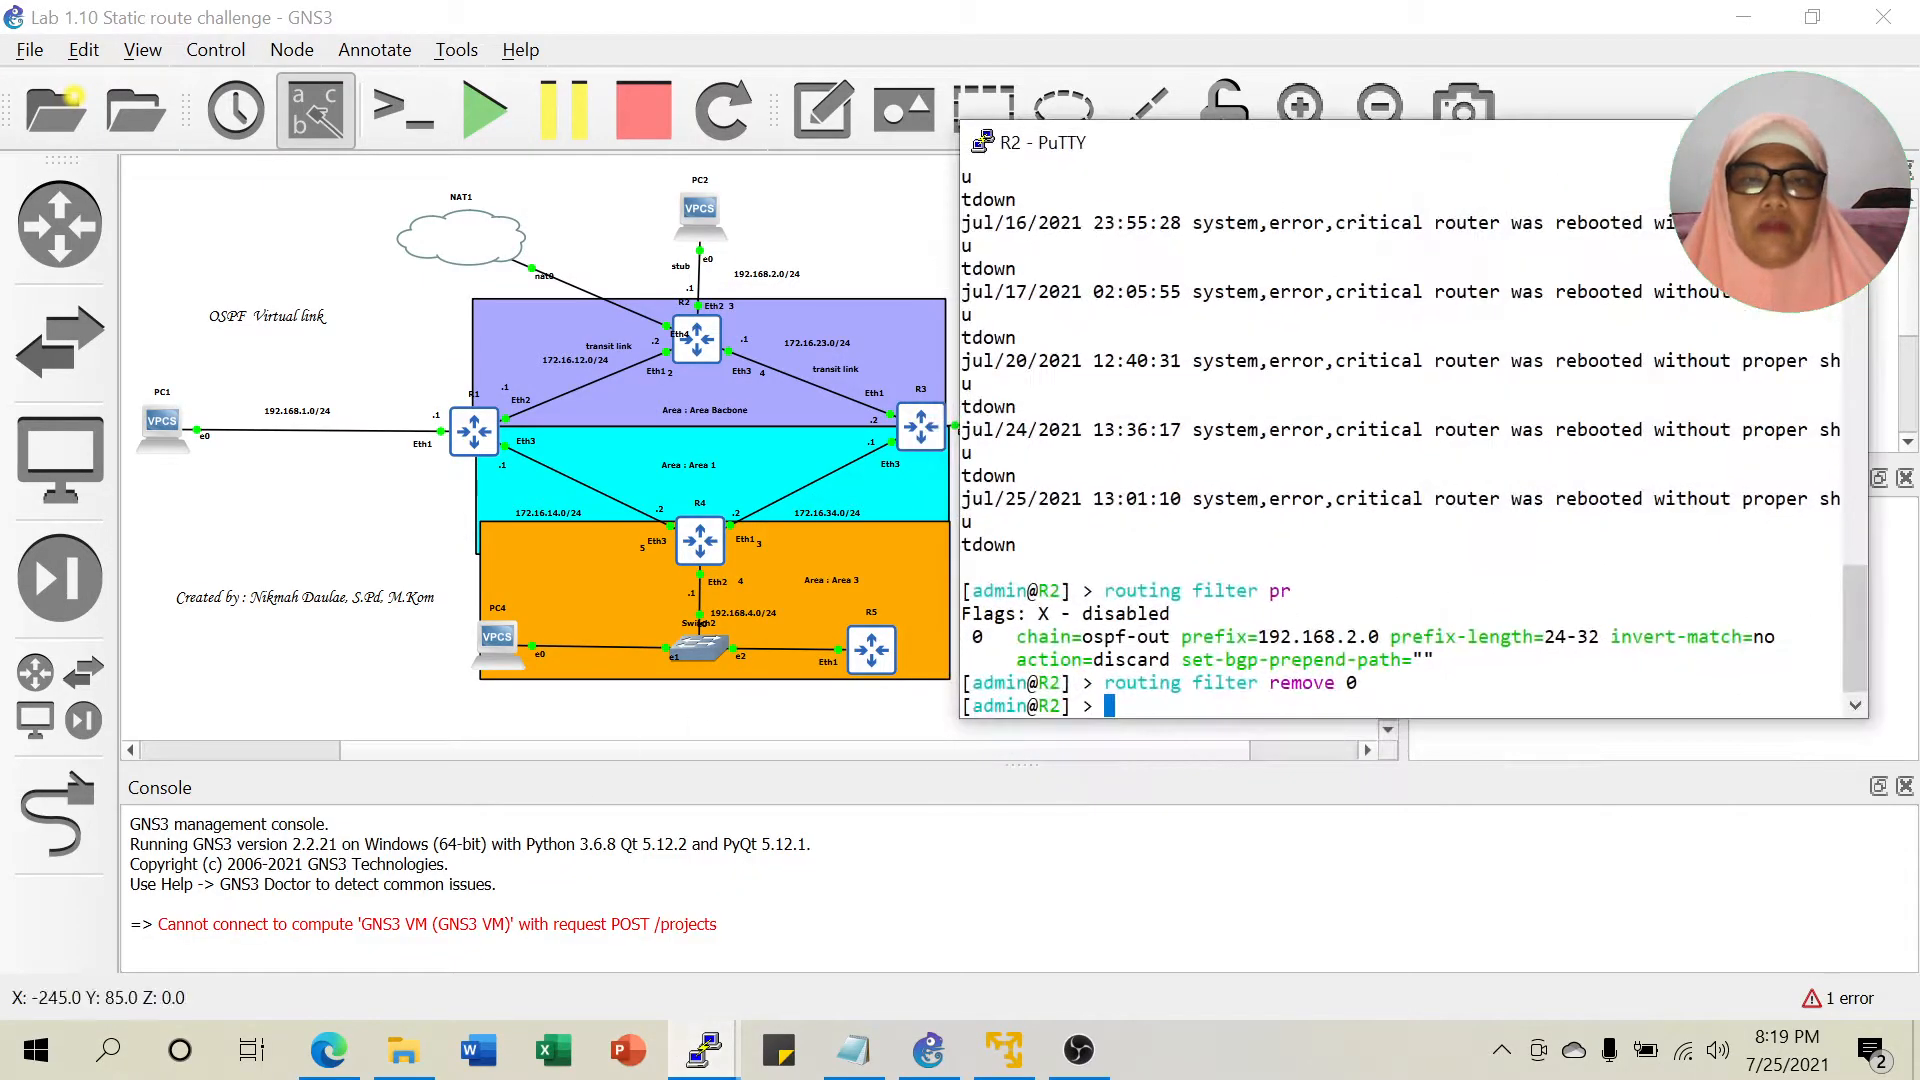
key(Return)
text(ro)
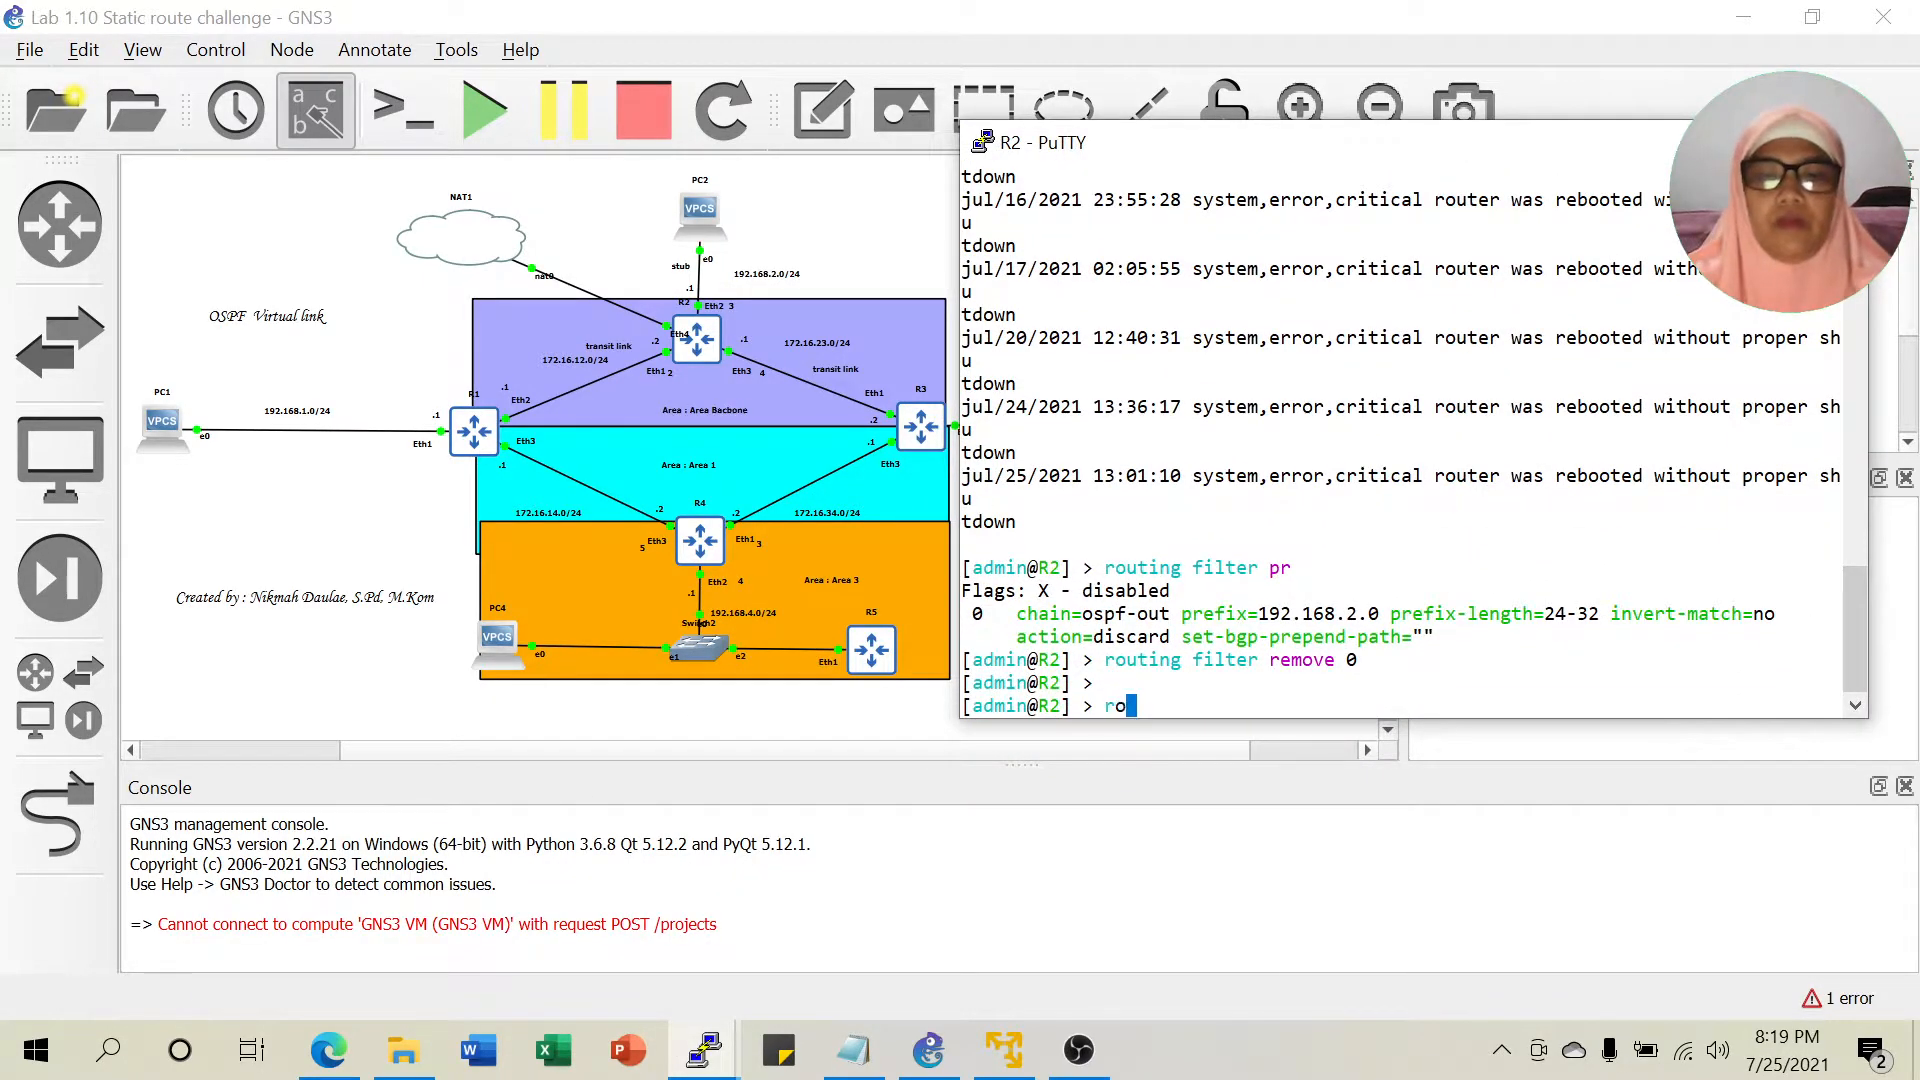
text(uting ospf )
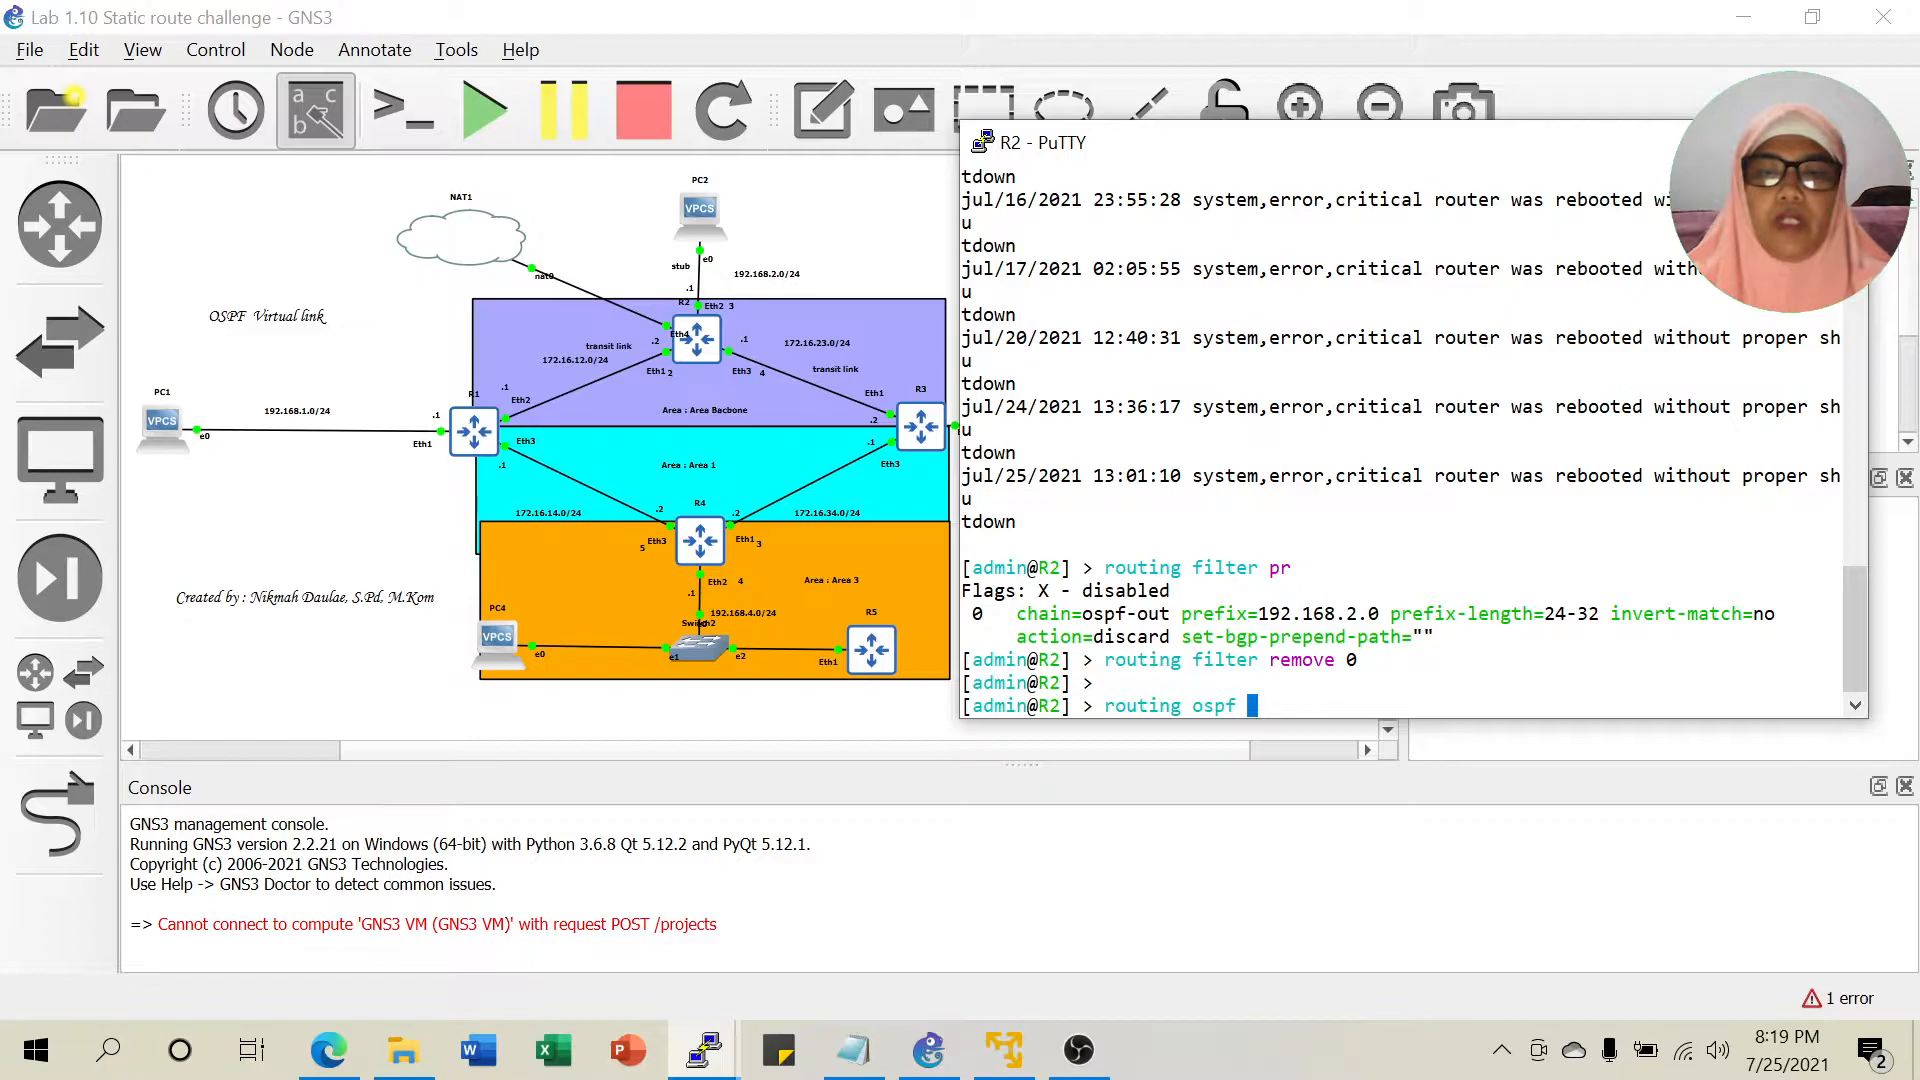
text(instance pr)
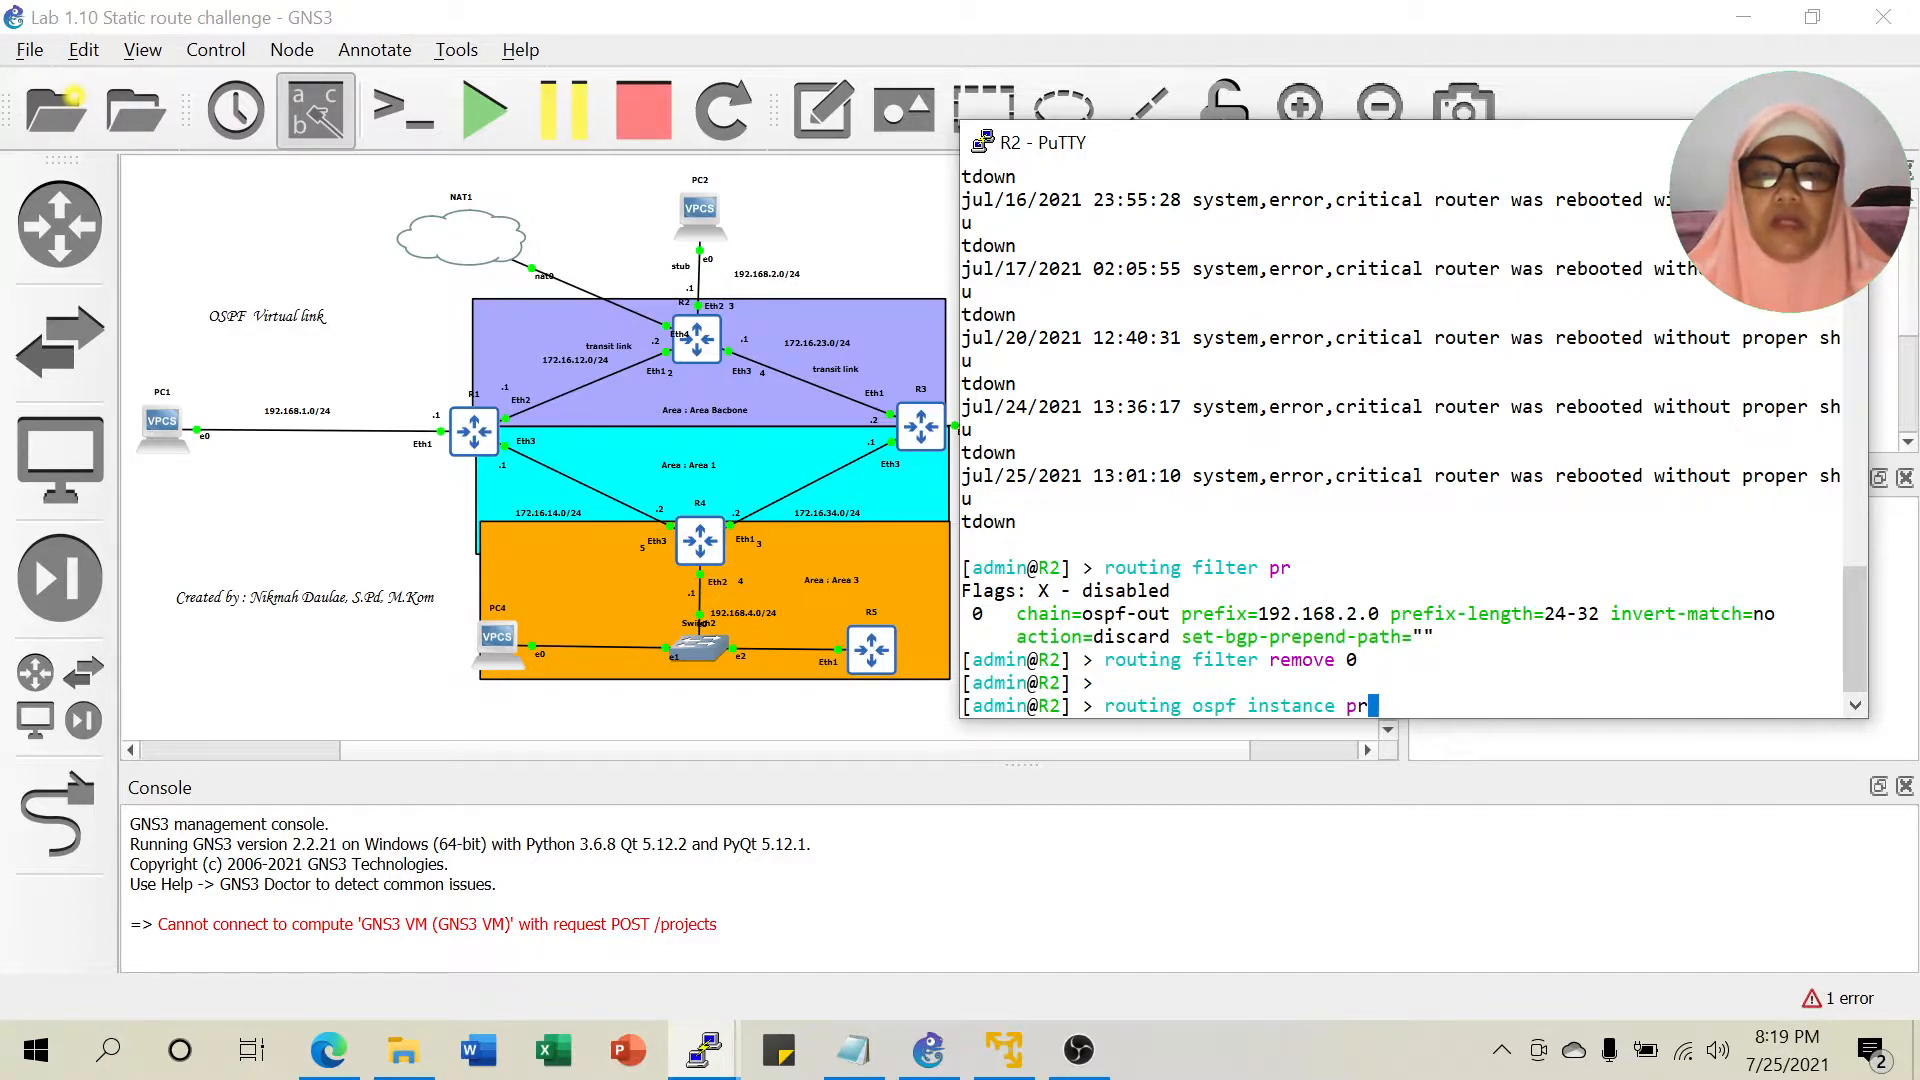
key(Return)
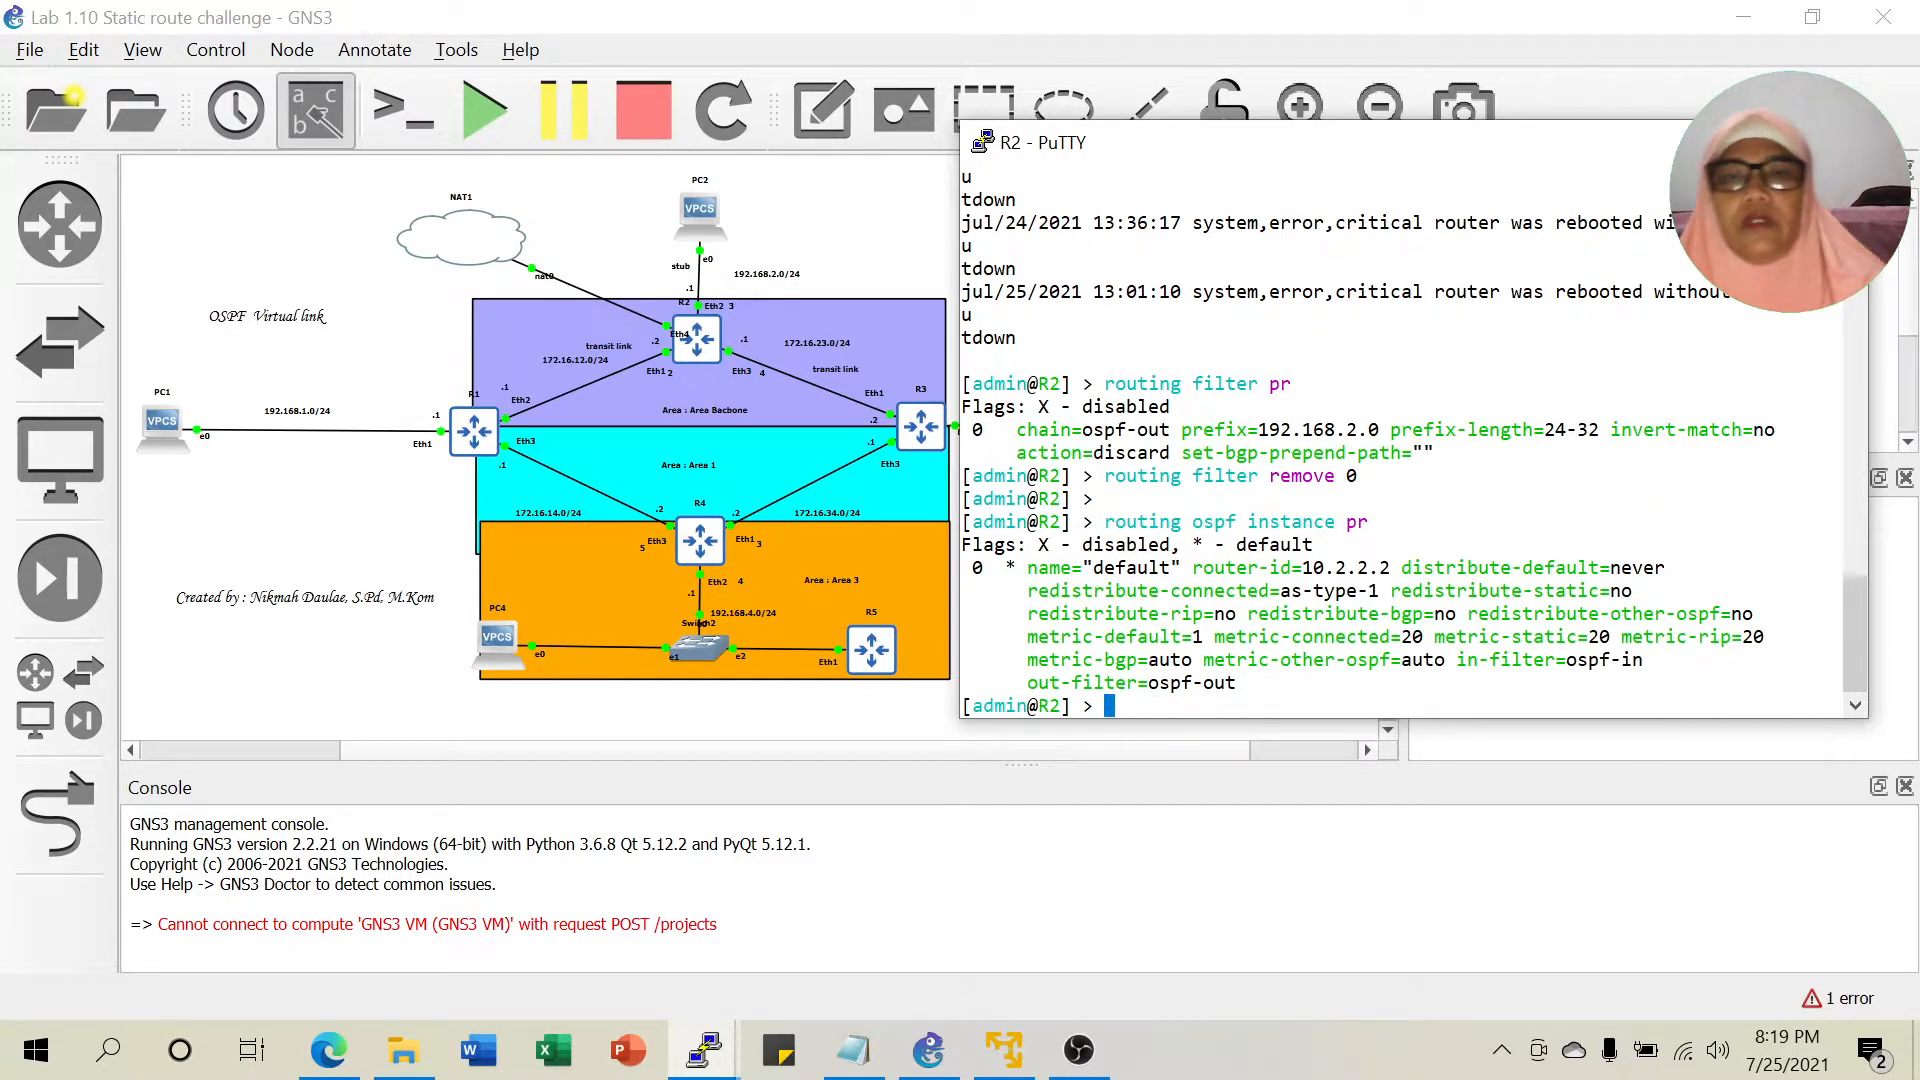
drag(1060, 590, 1377, 590)
click(1378, 590)
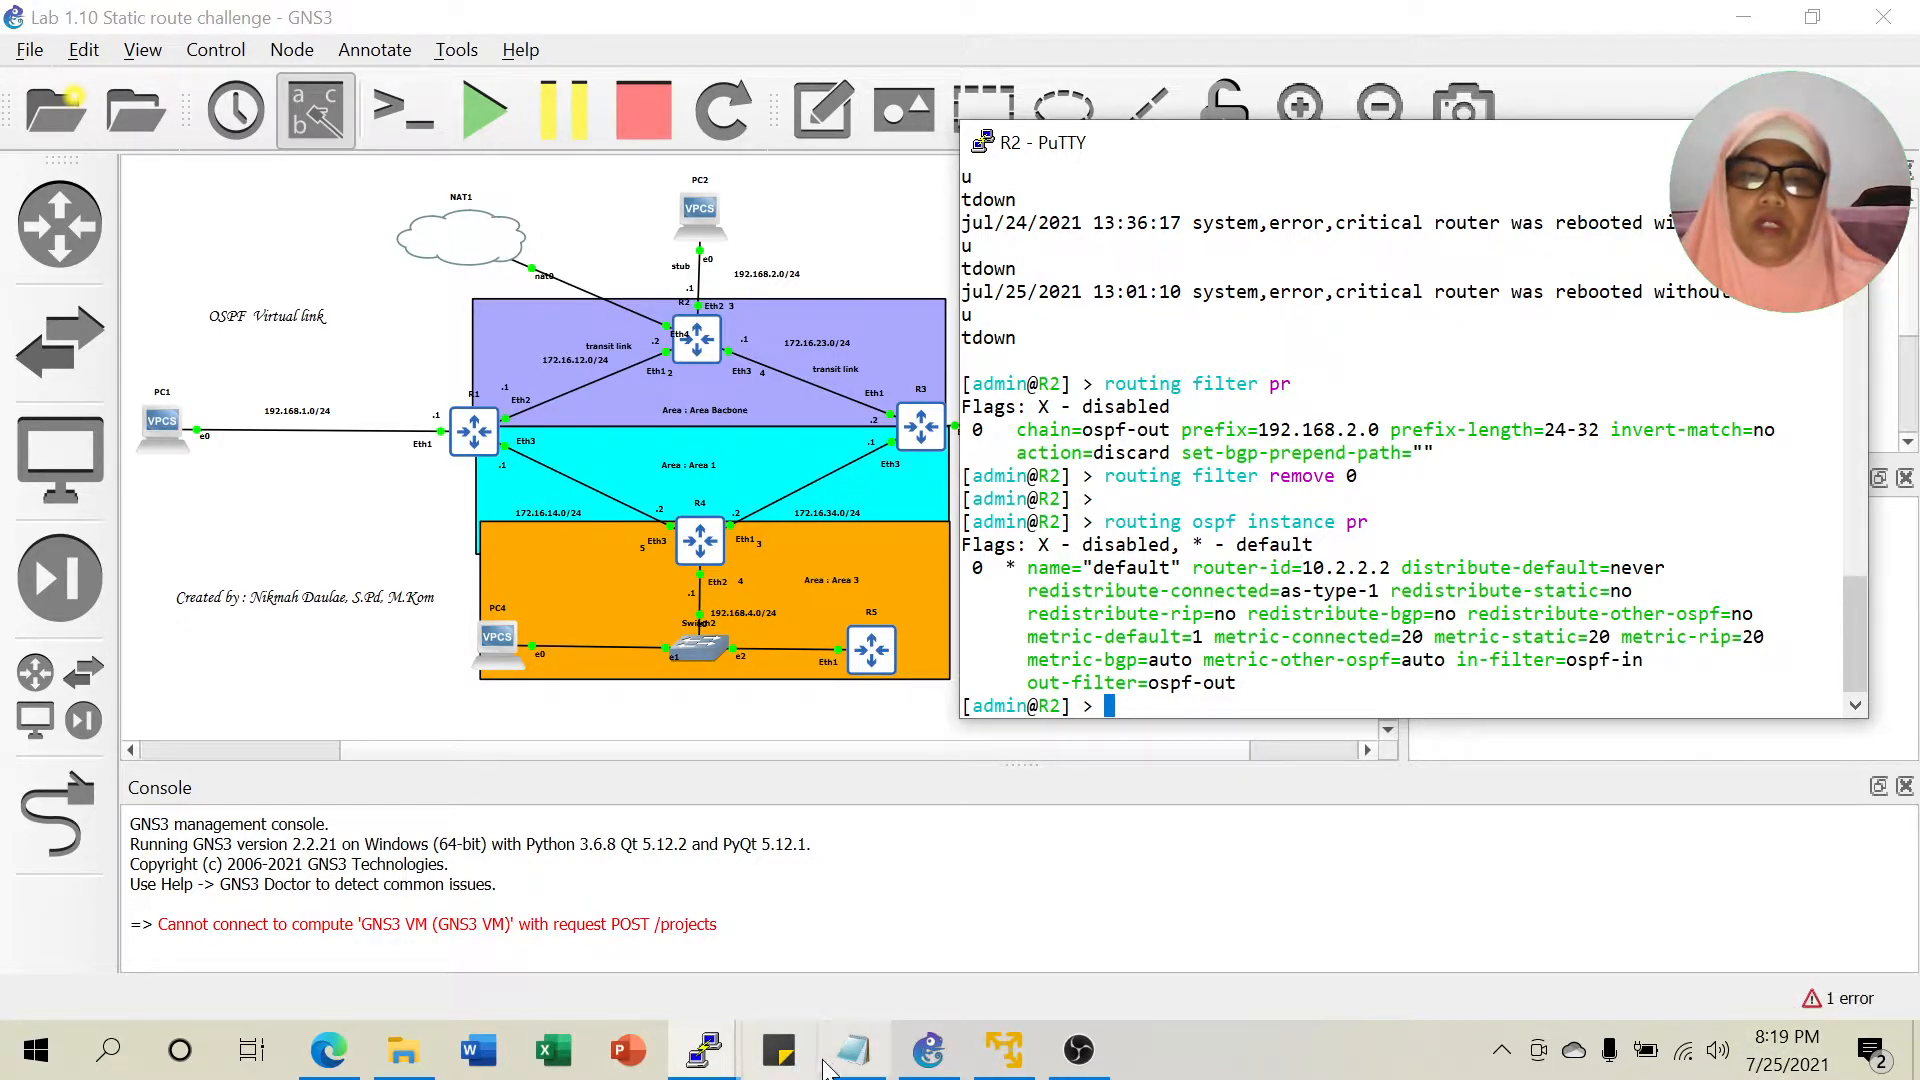
Run 'routing ospf instance set 0 redistribute-connected=no' on R2.
click(853, 1050)
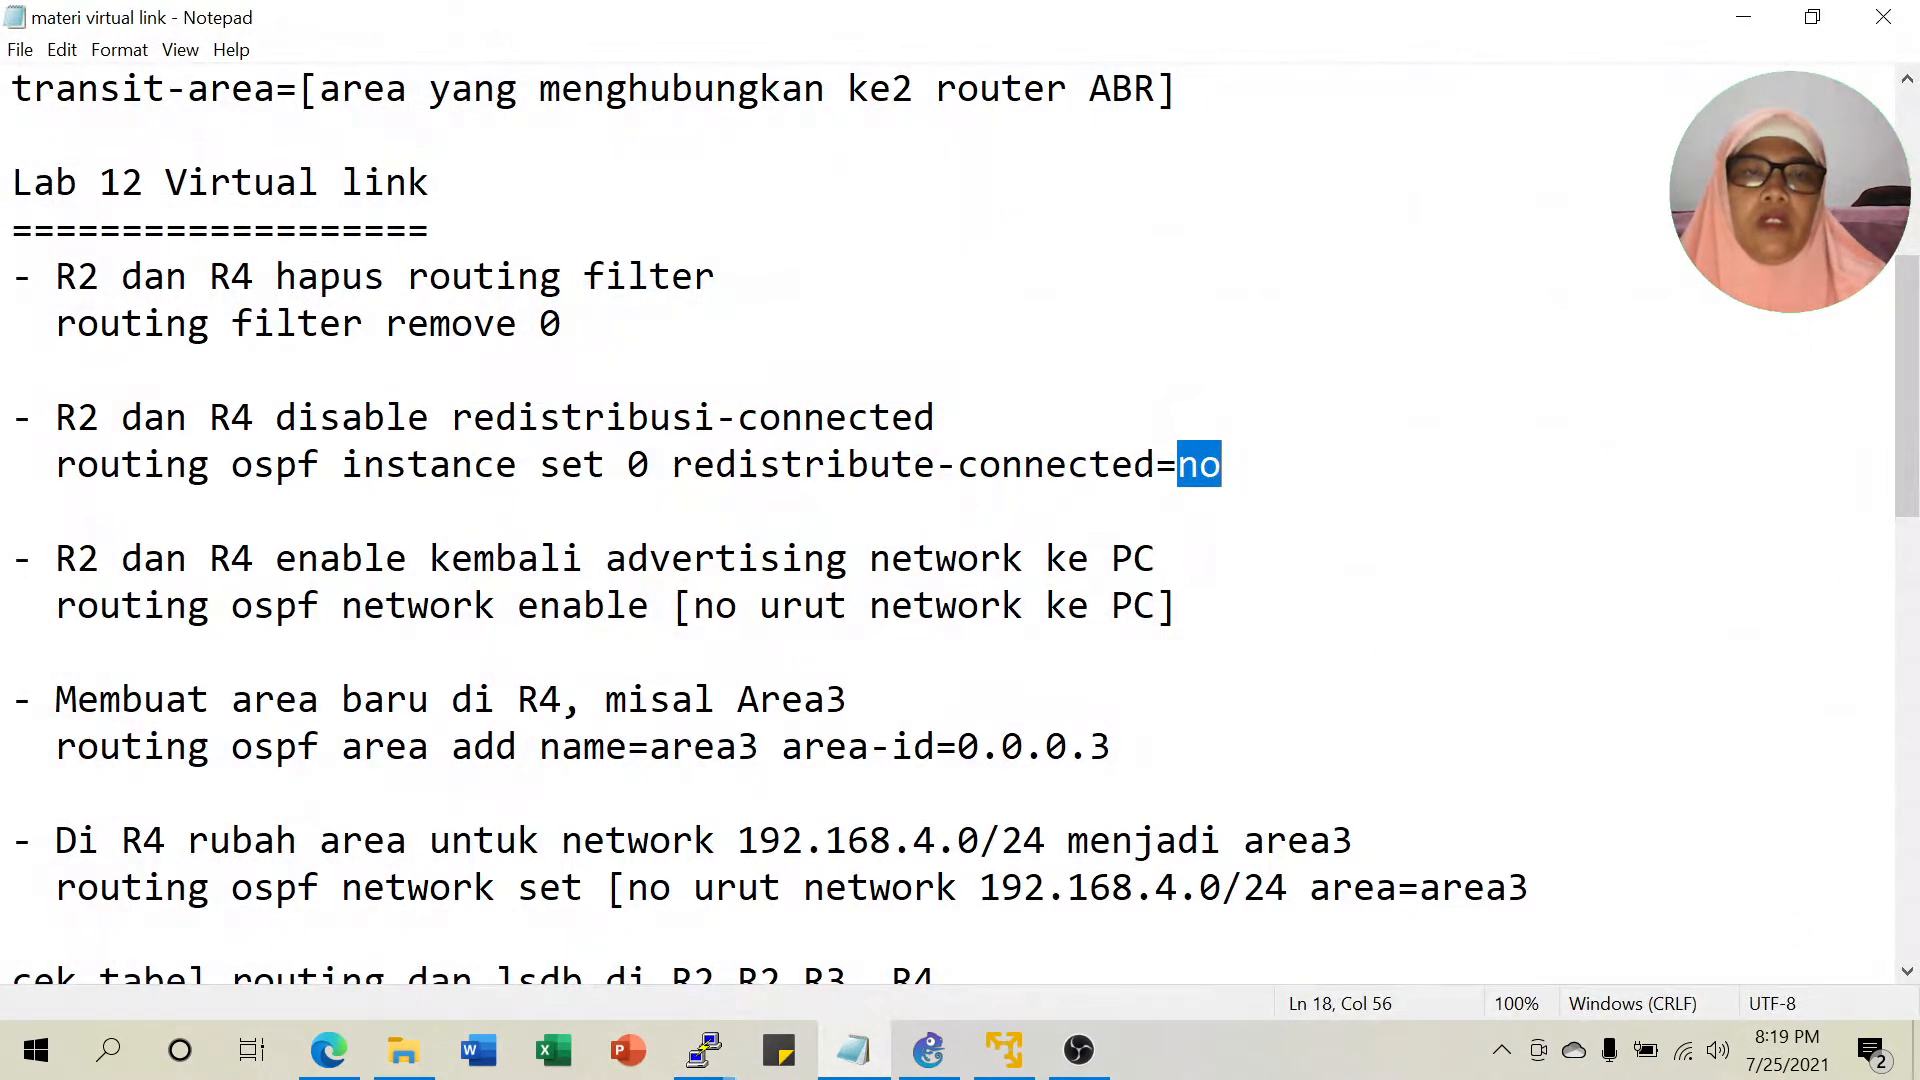
click(1743, 22)
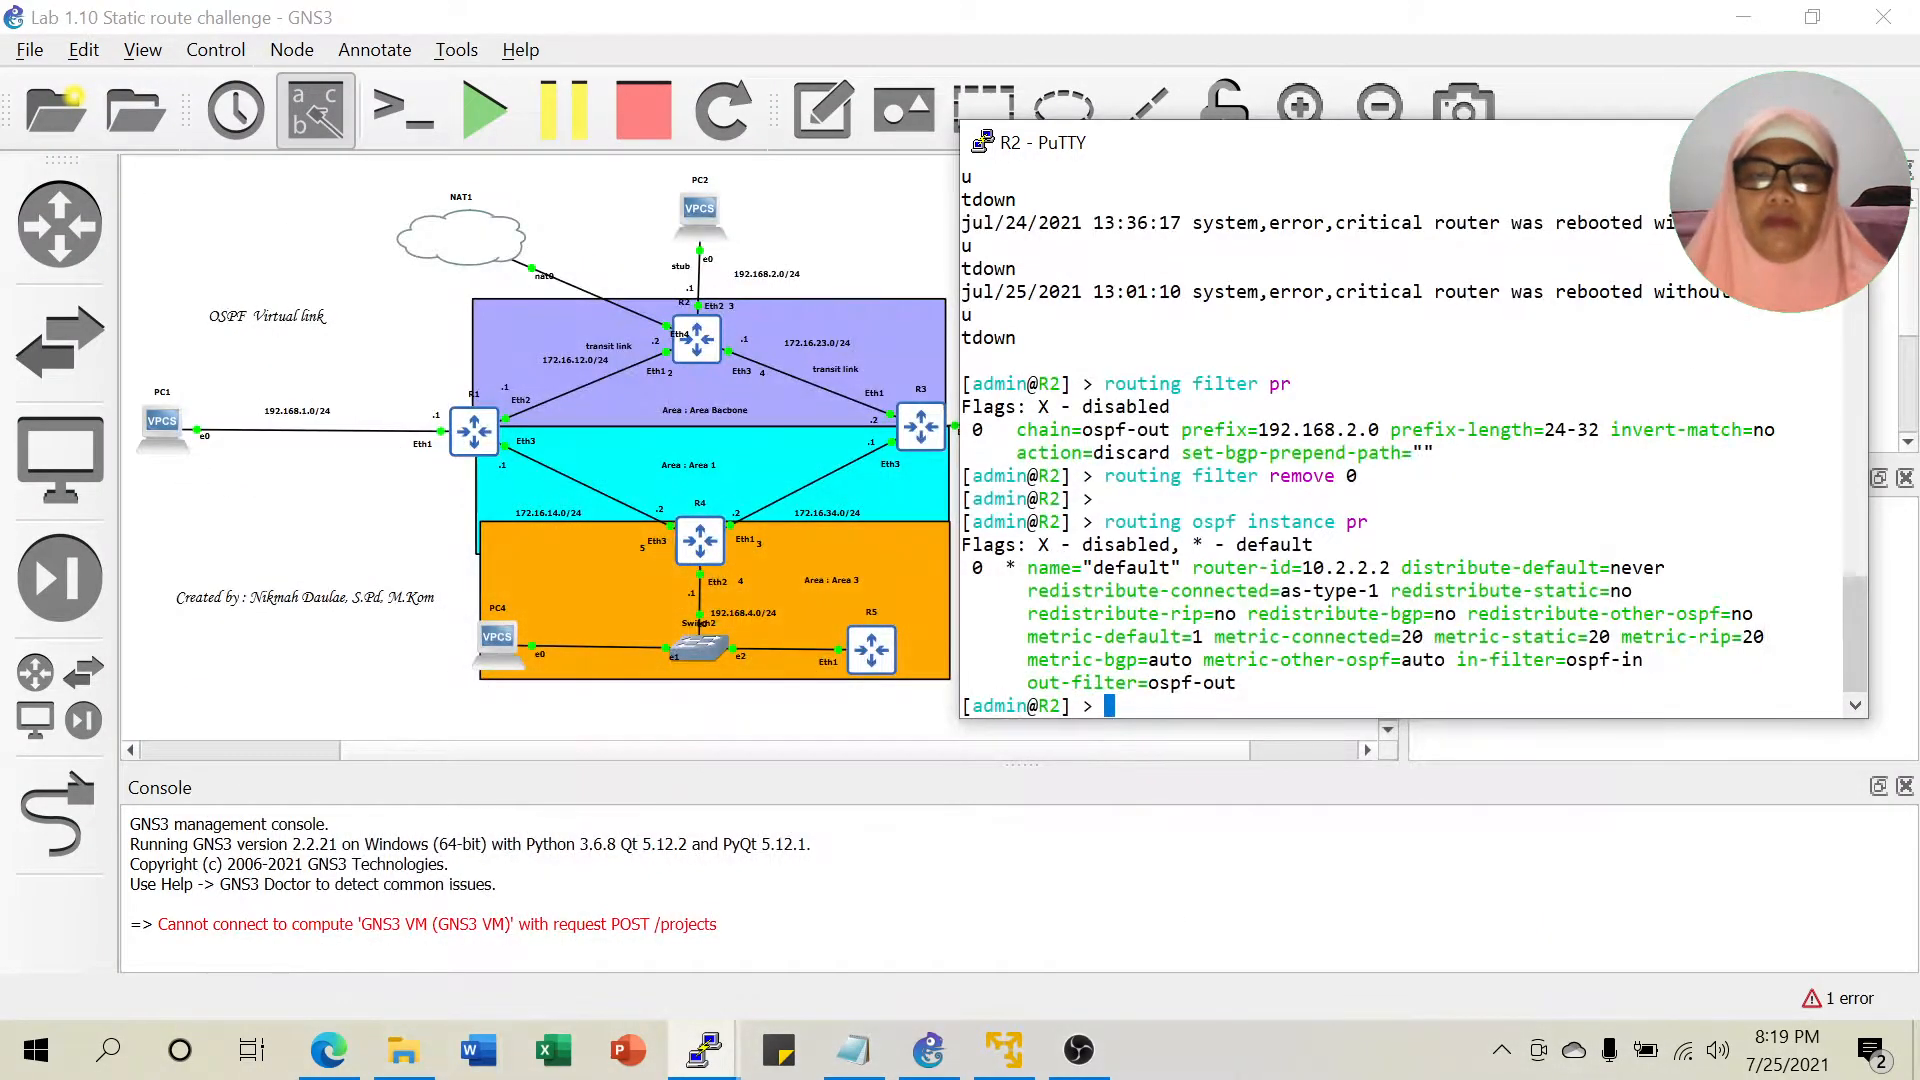
key(Up)
key(BackSpace)
key(BackSpace)
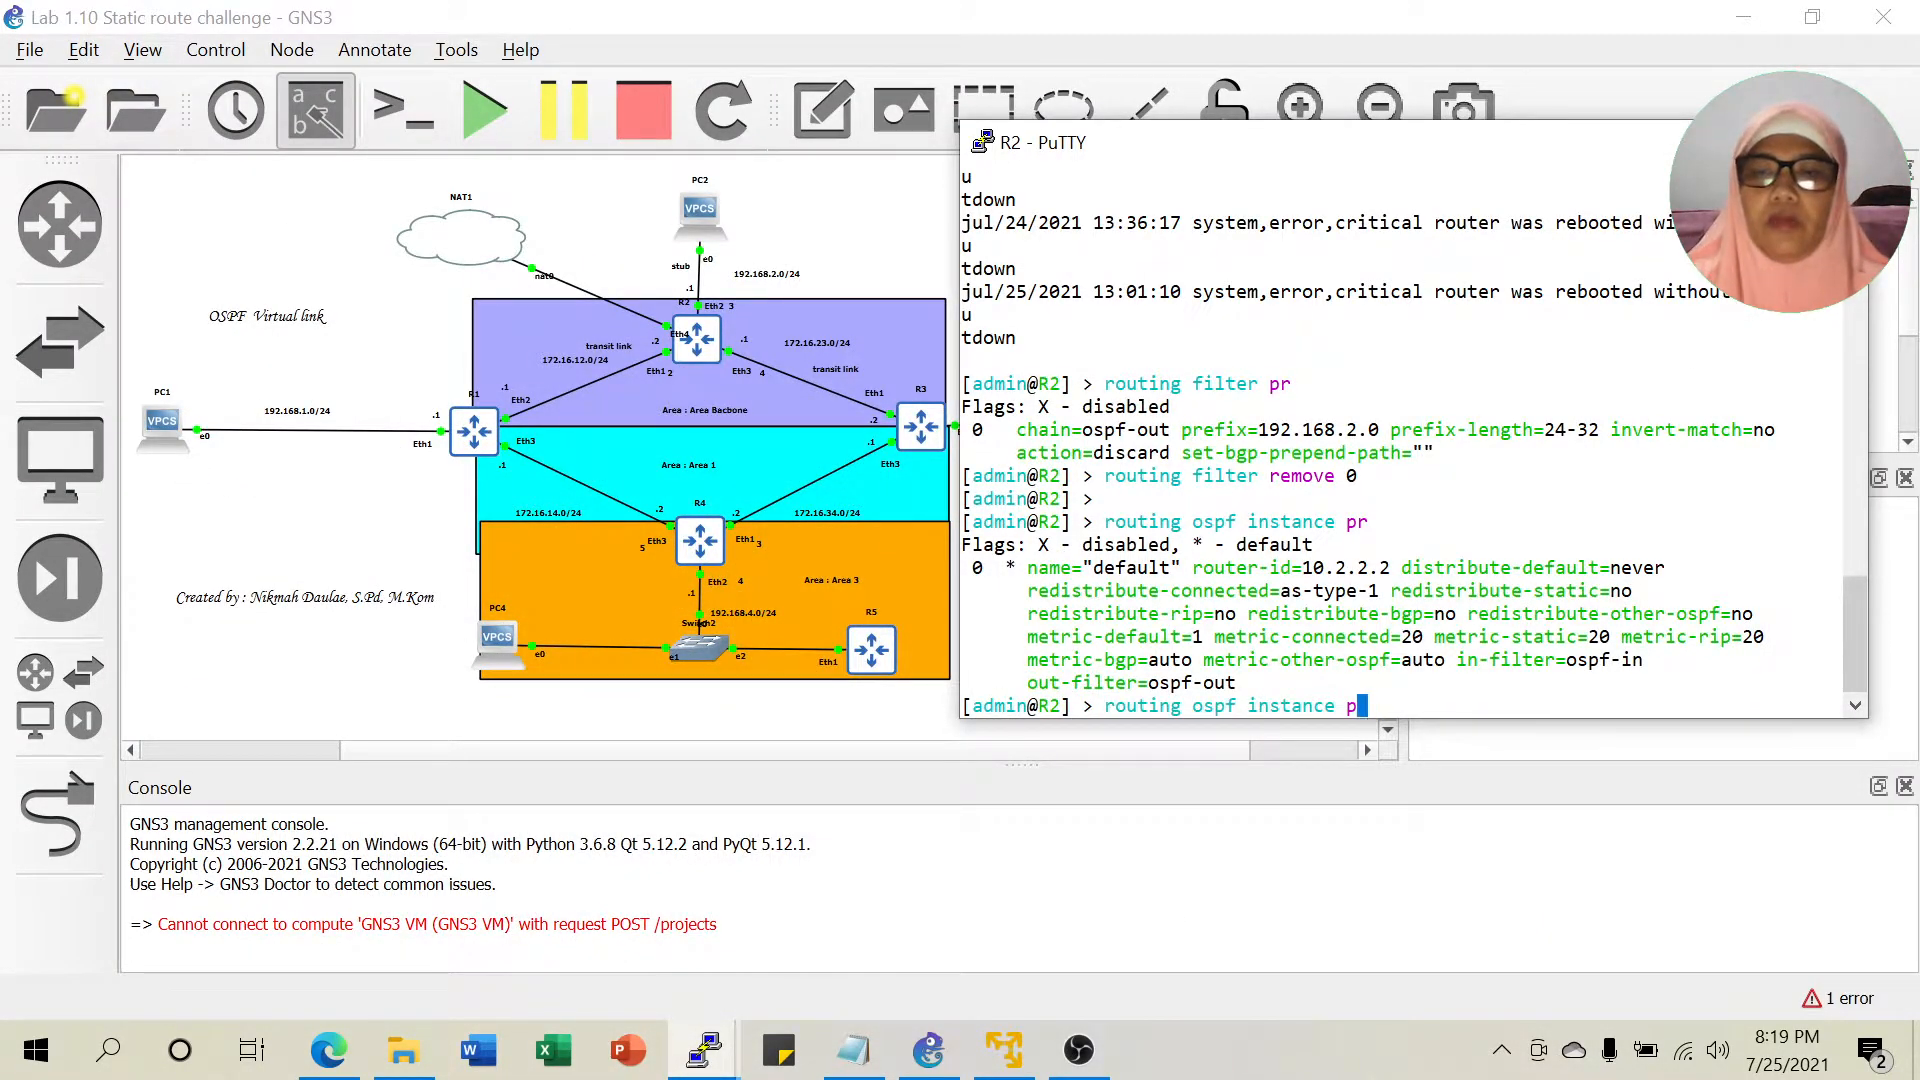
text(set 0 )
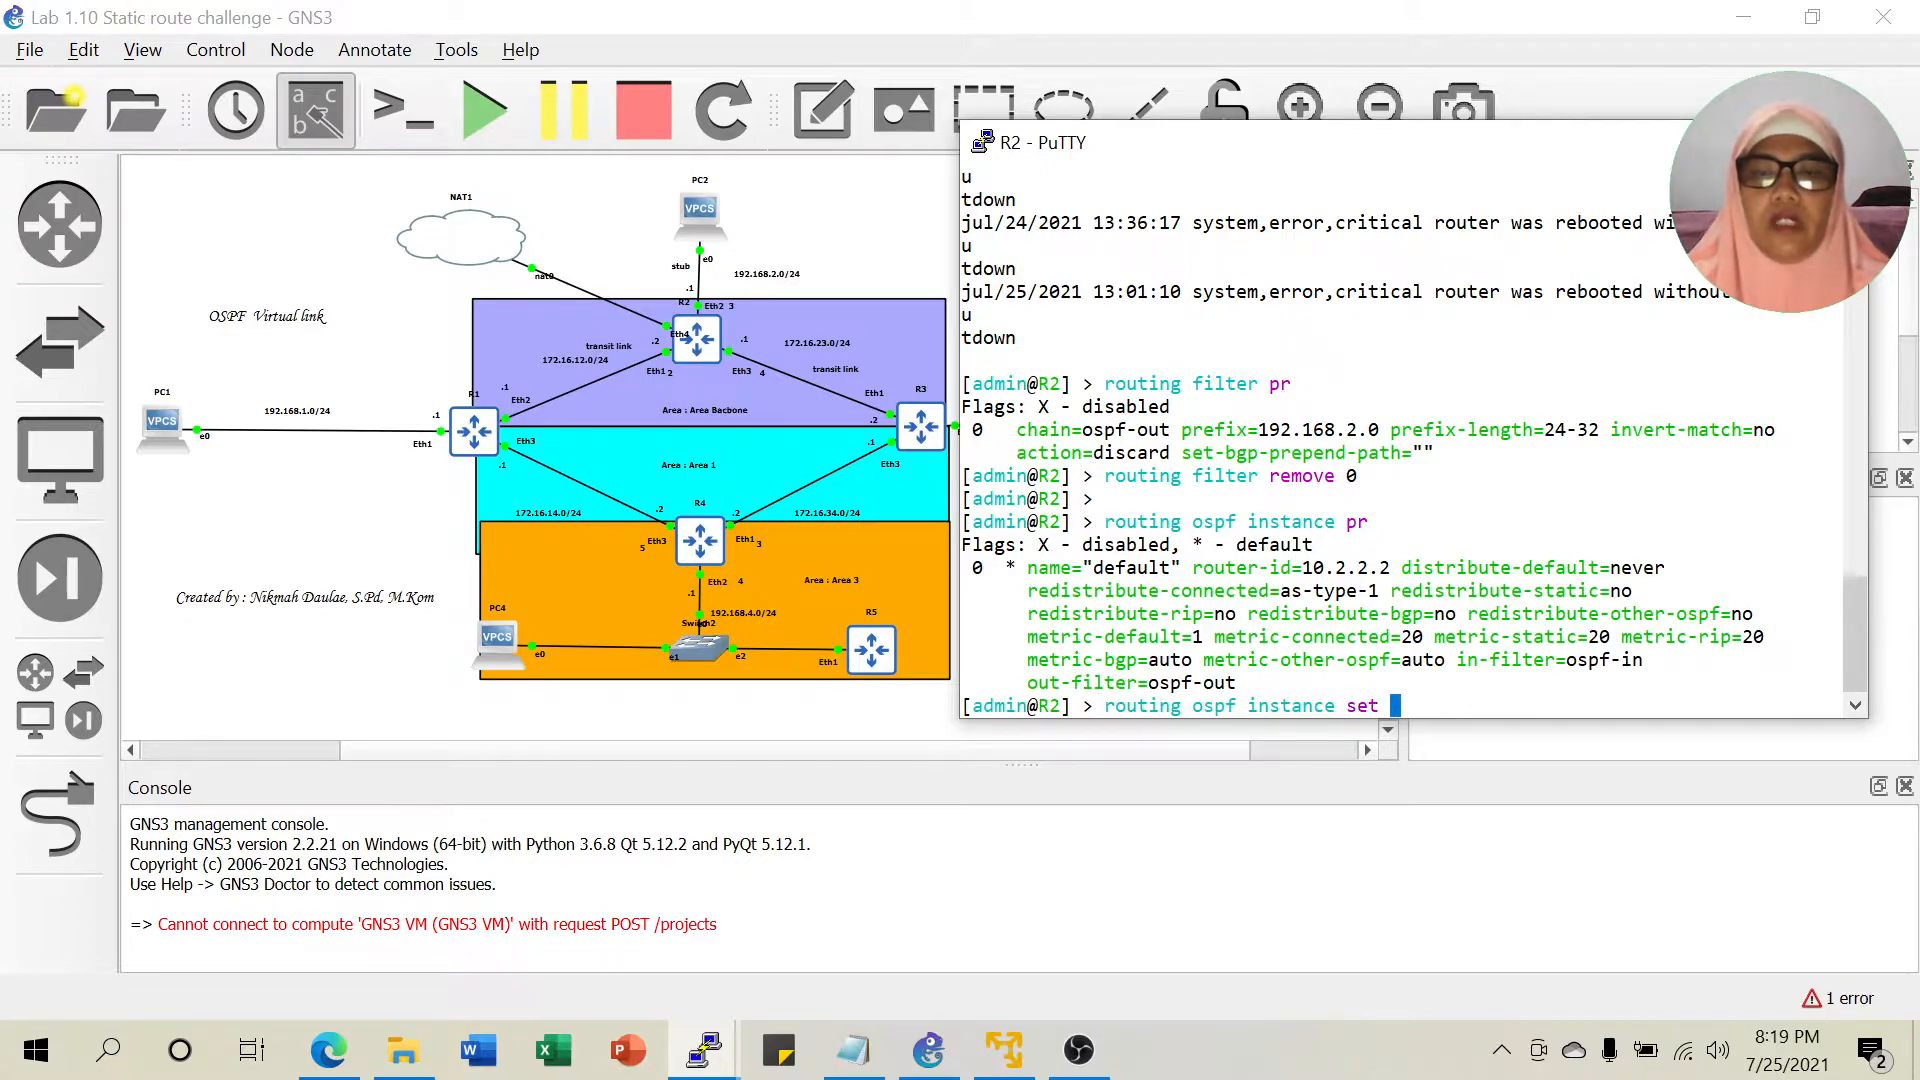
text(re)
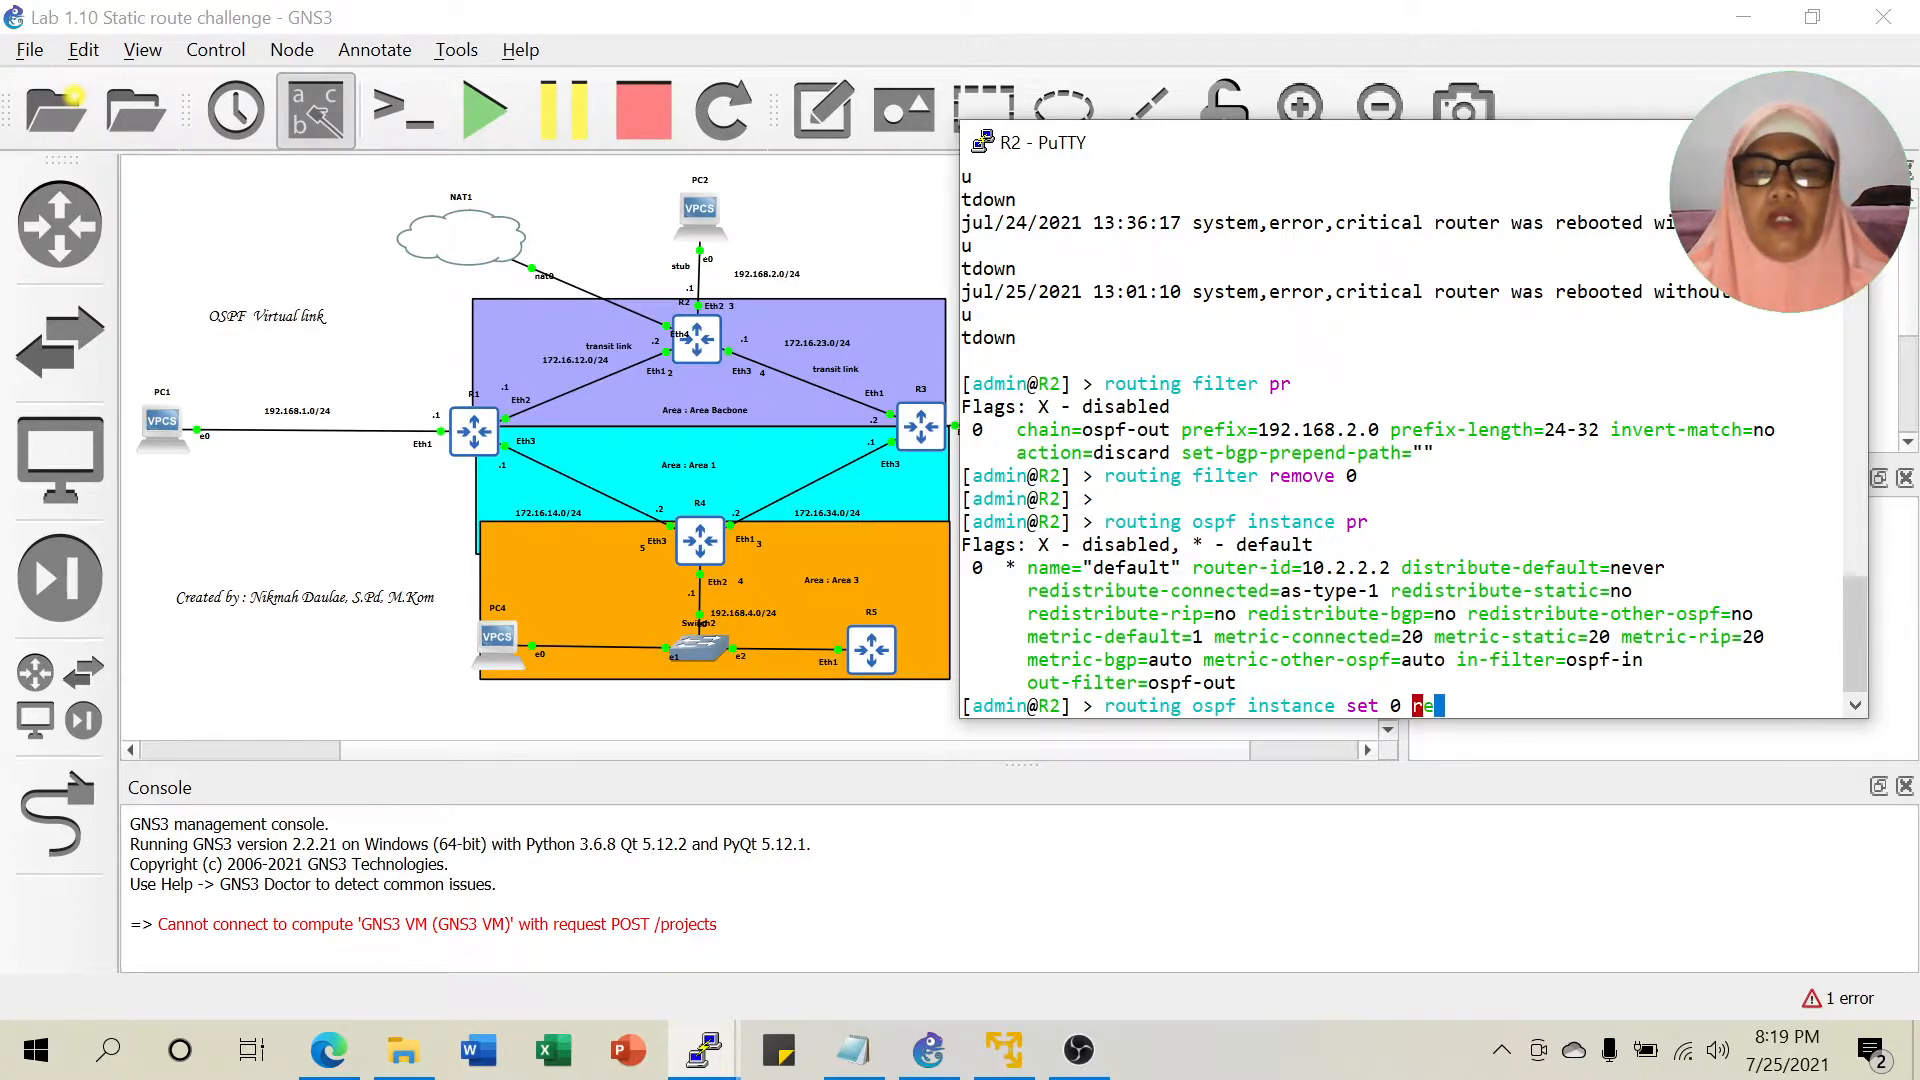
text(distribute-connected=)
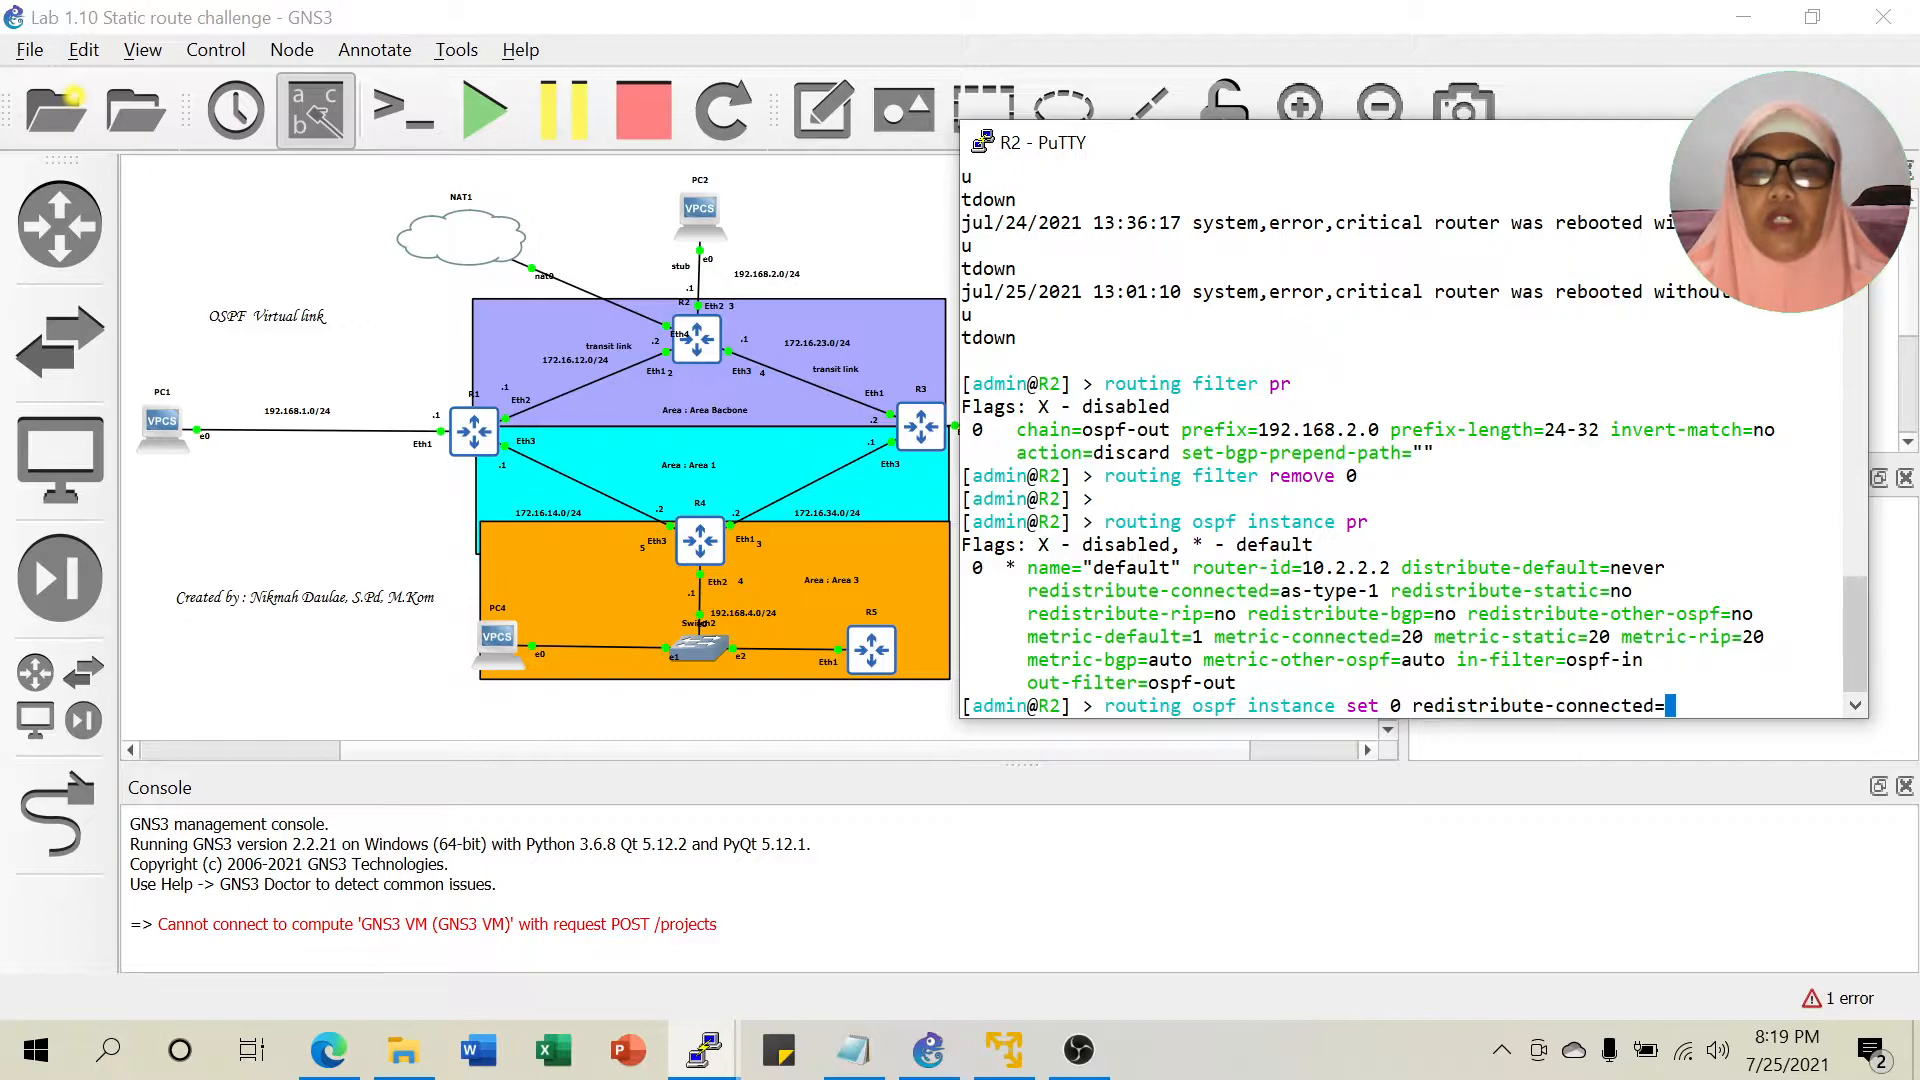
text(no)
key(Return)
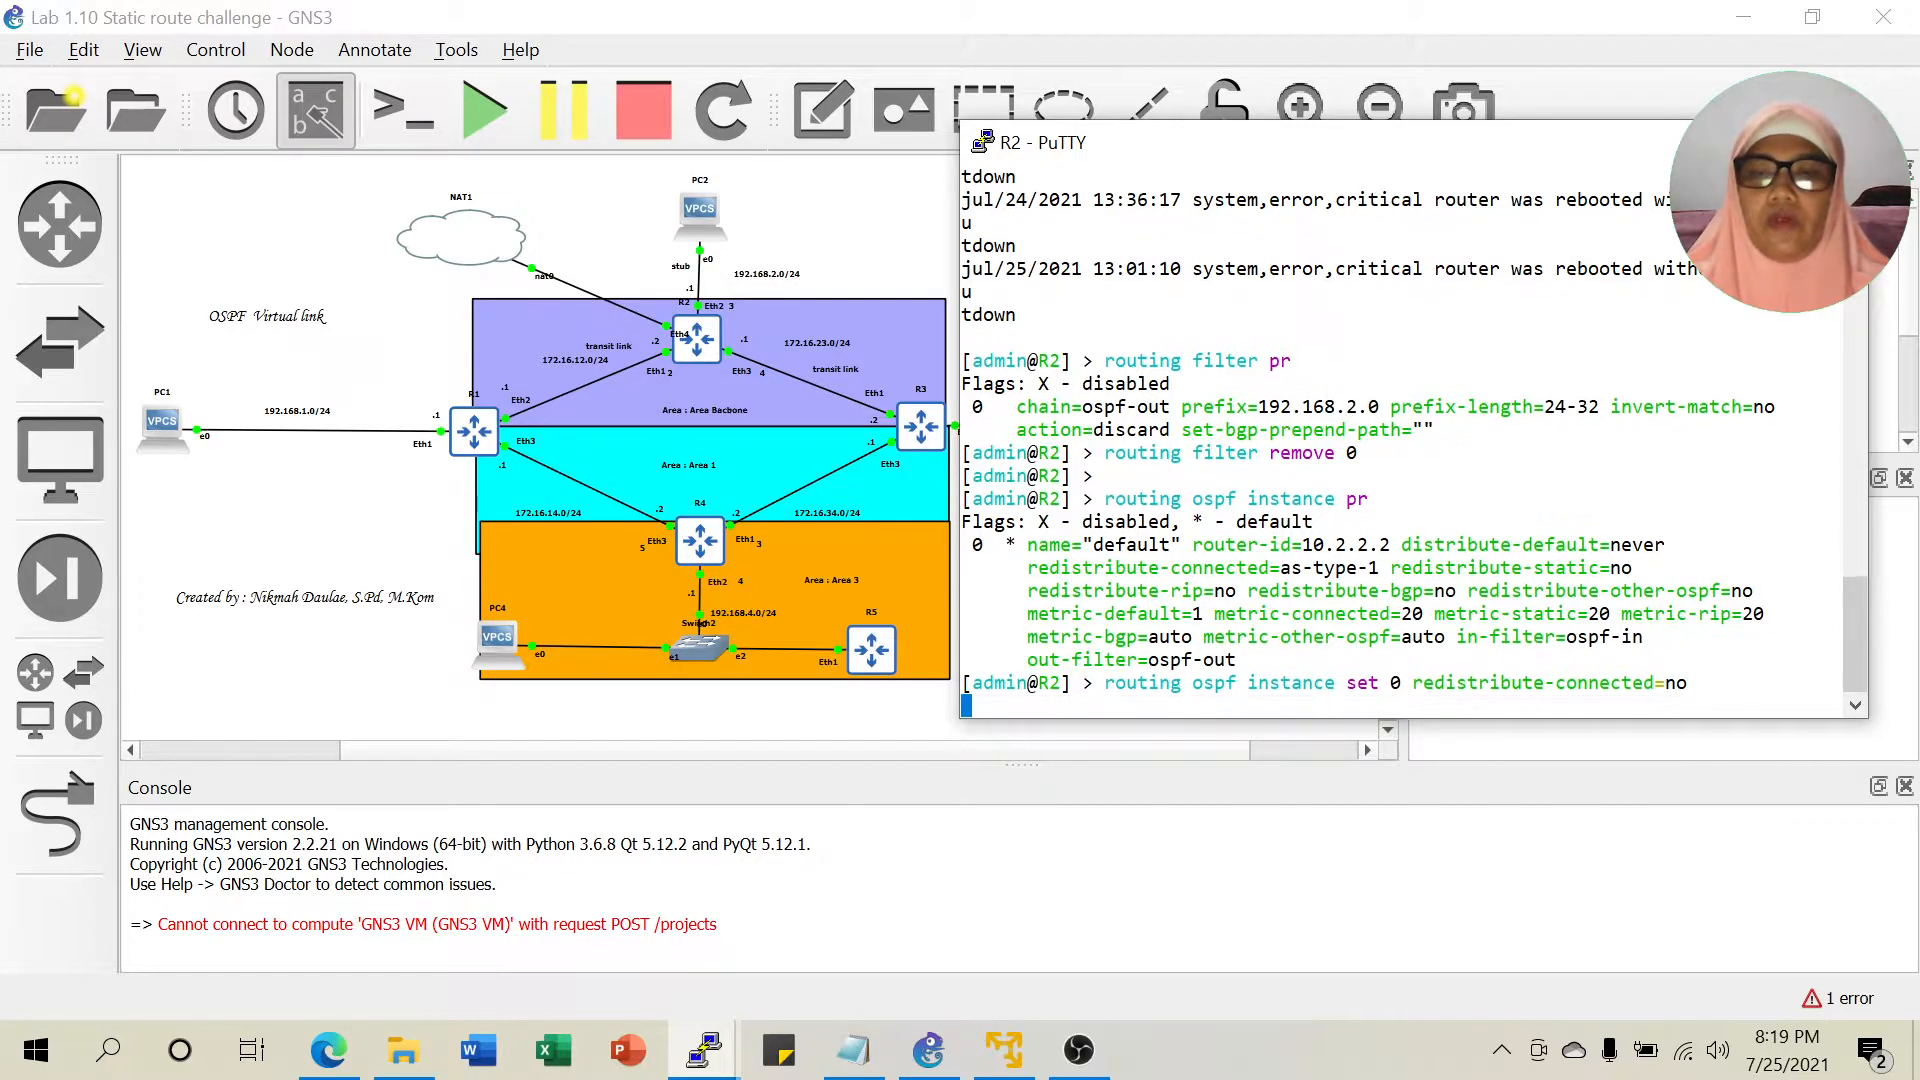
Reprint R2's OSPF instance to confirm redistribute-connected=no, then minimise the console.
key(Up)
key(Up)
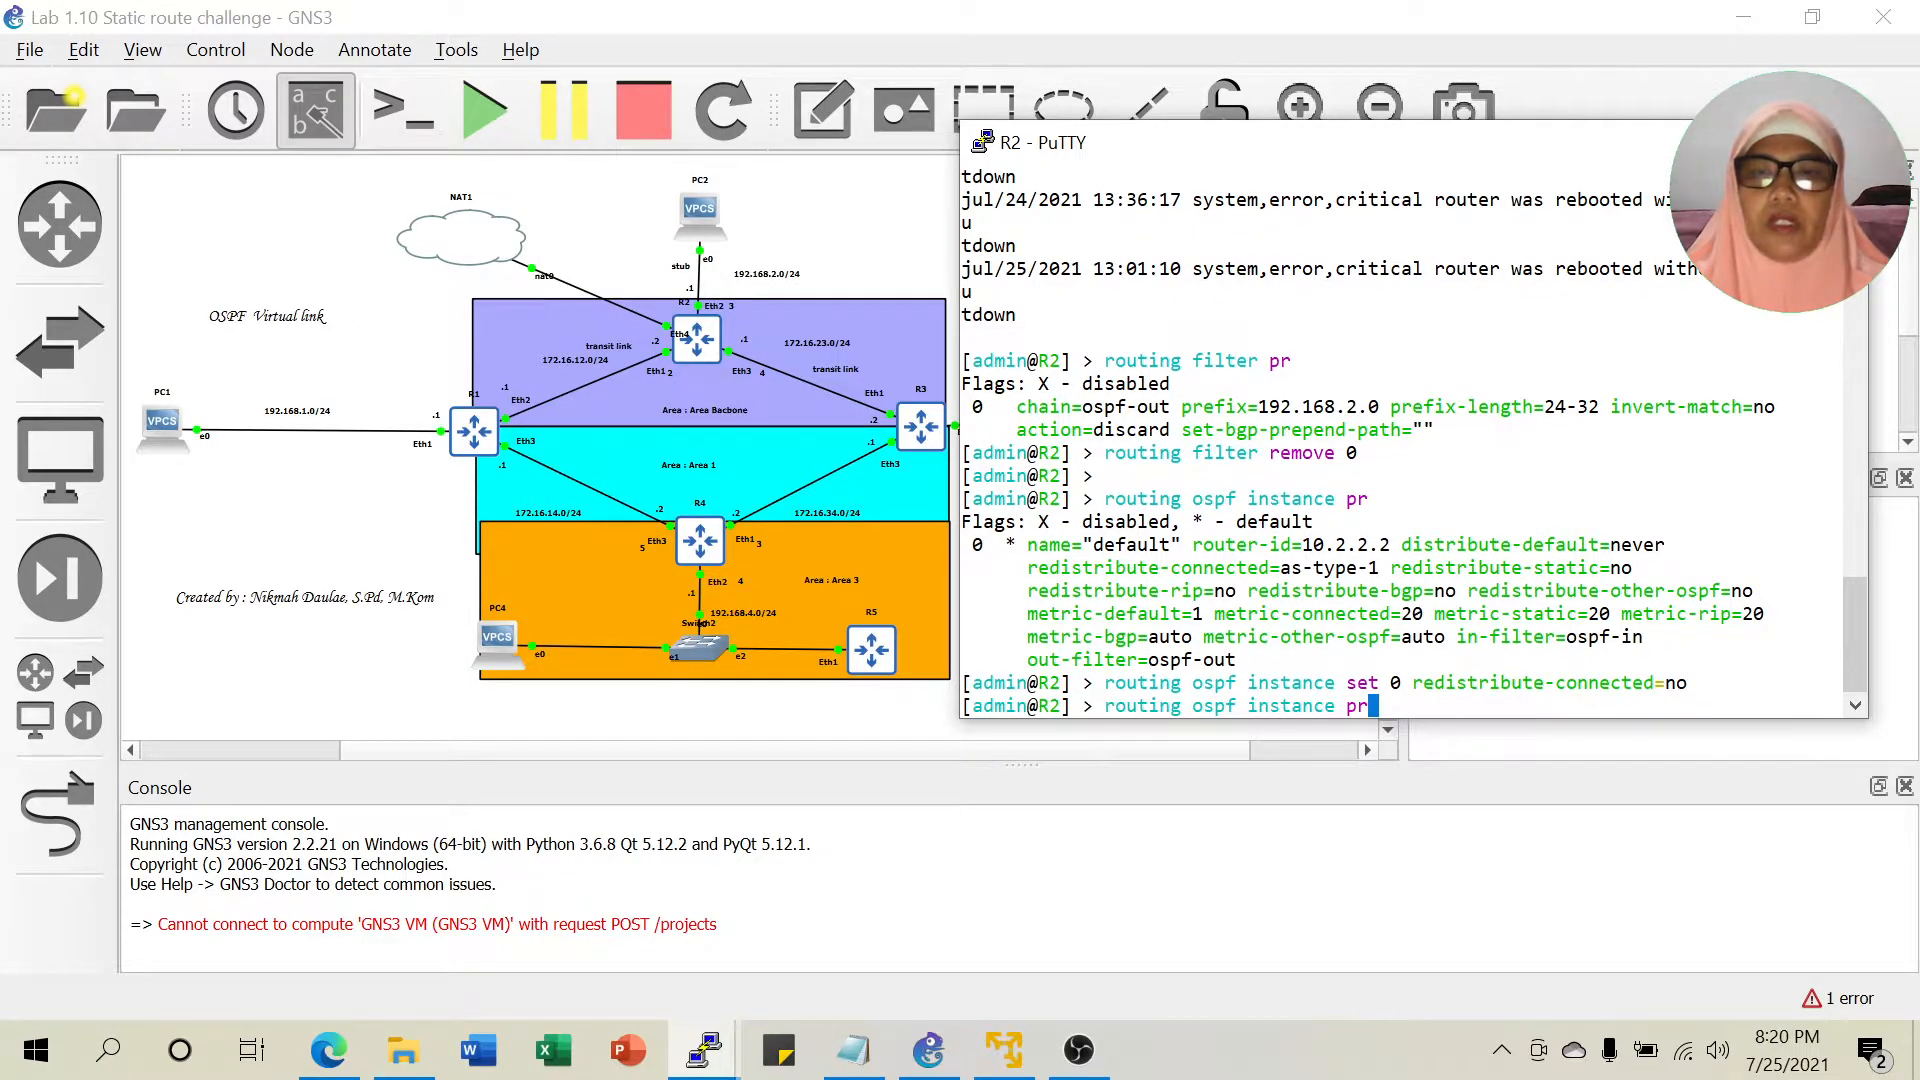
key(Return)
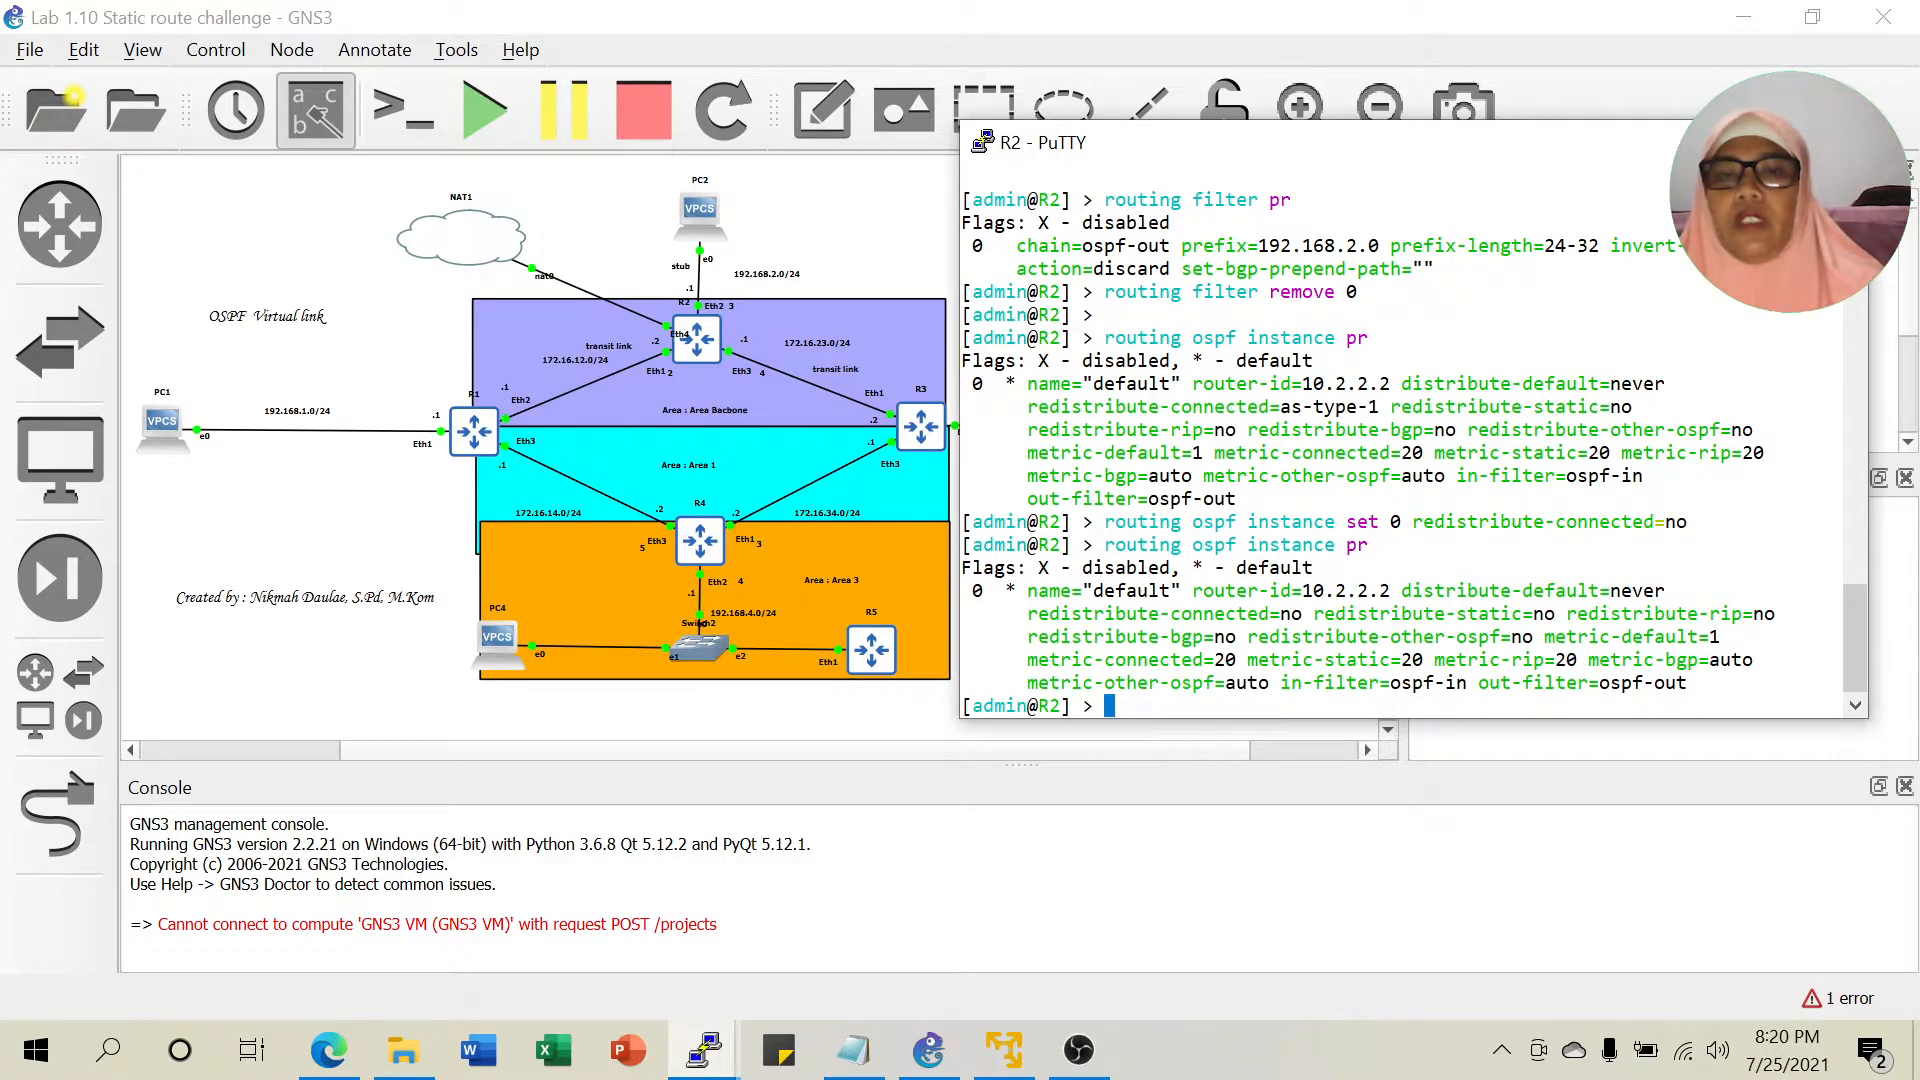
drag(1038, 613, 1302, 613)
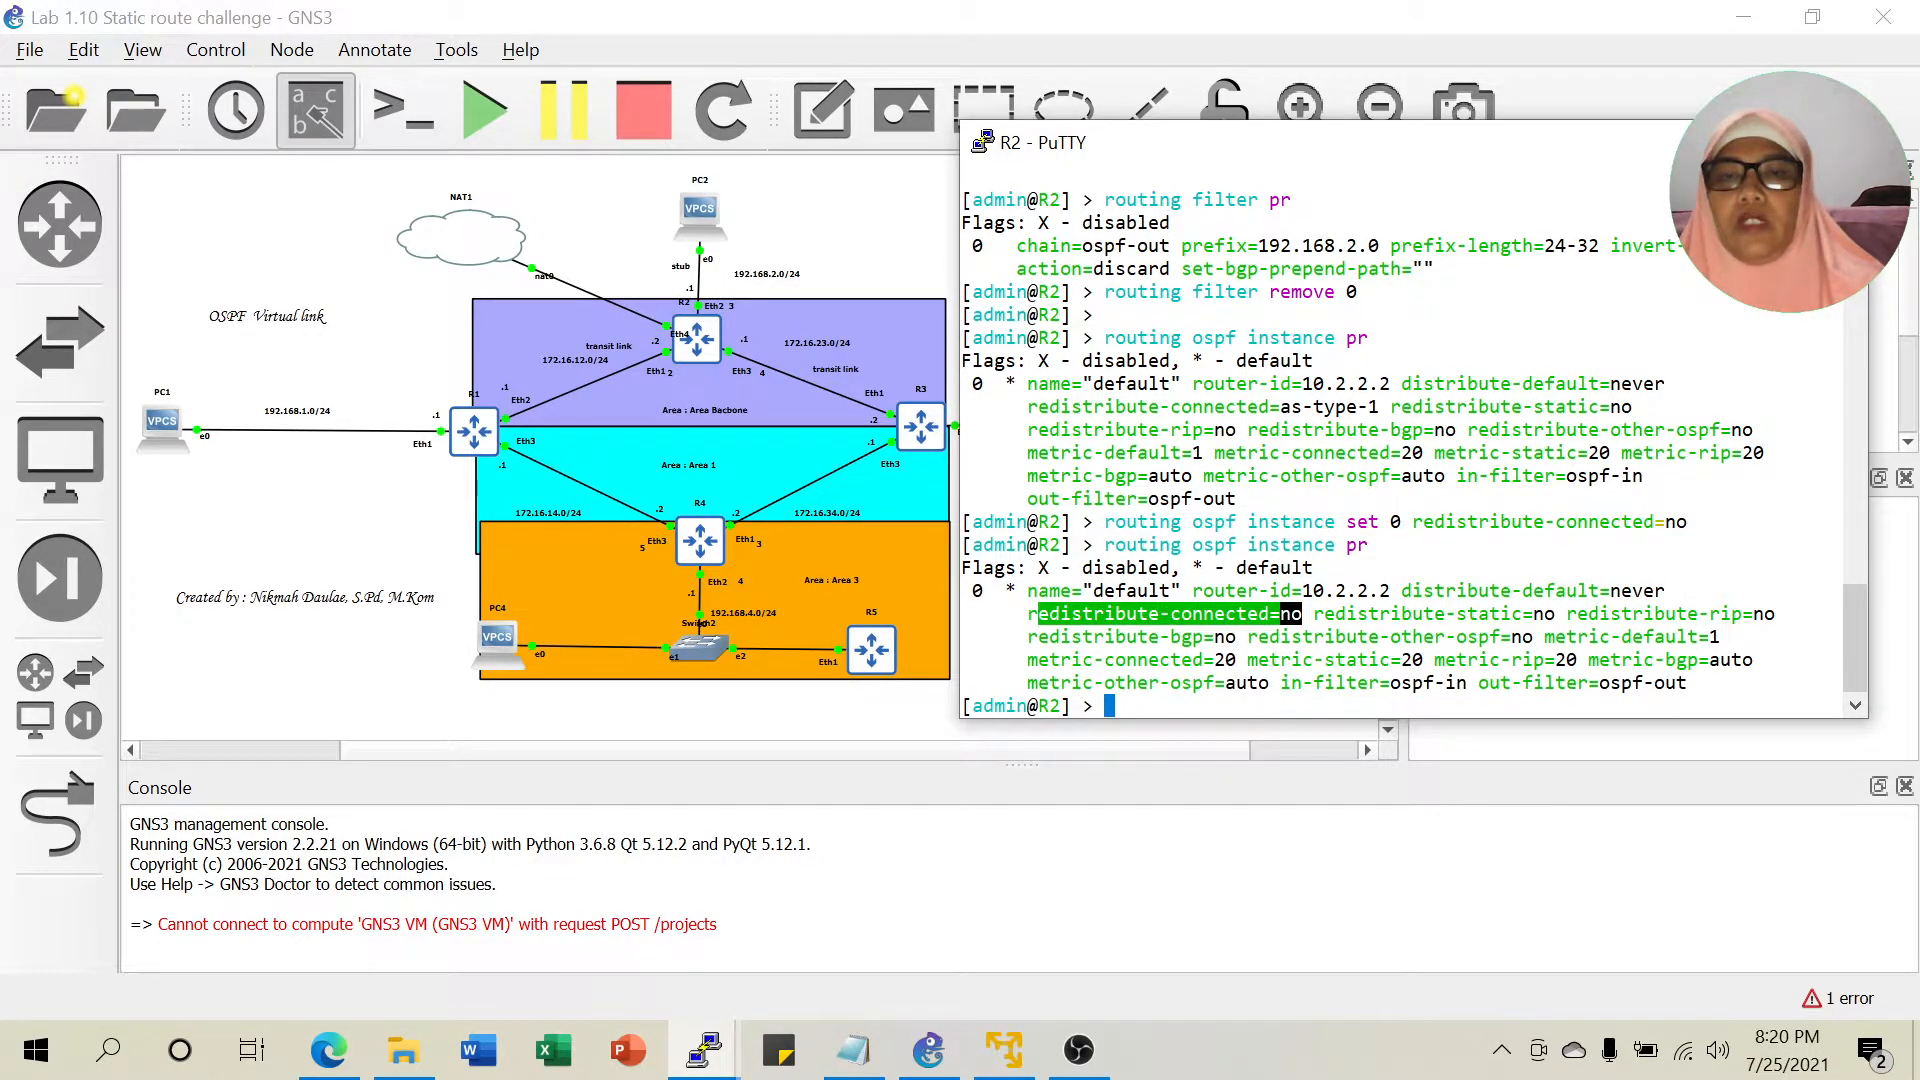
drag(1279, 406, 1368, 406)
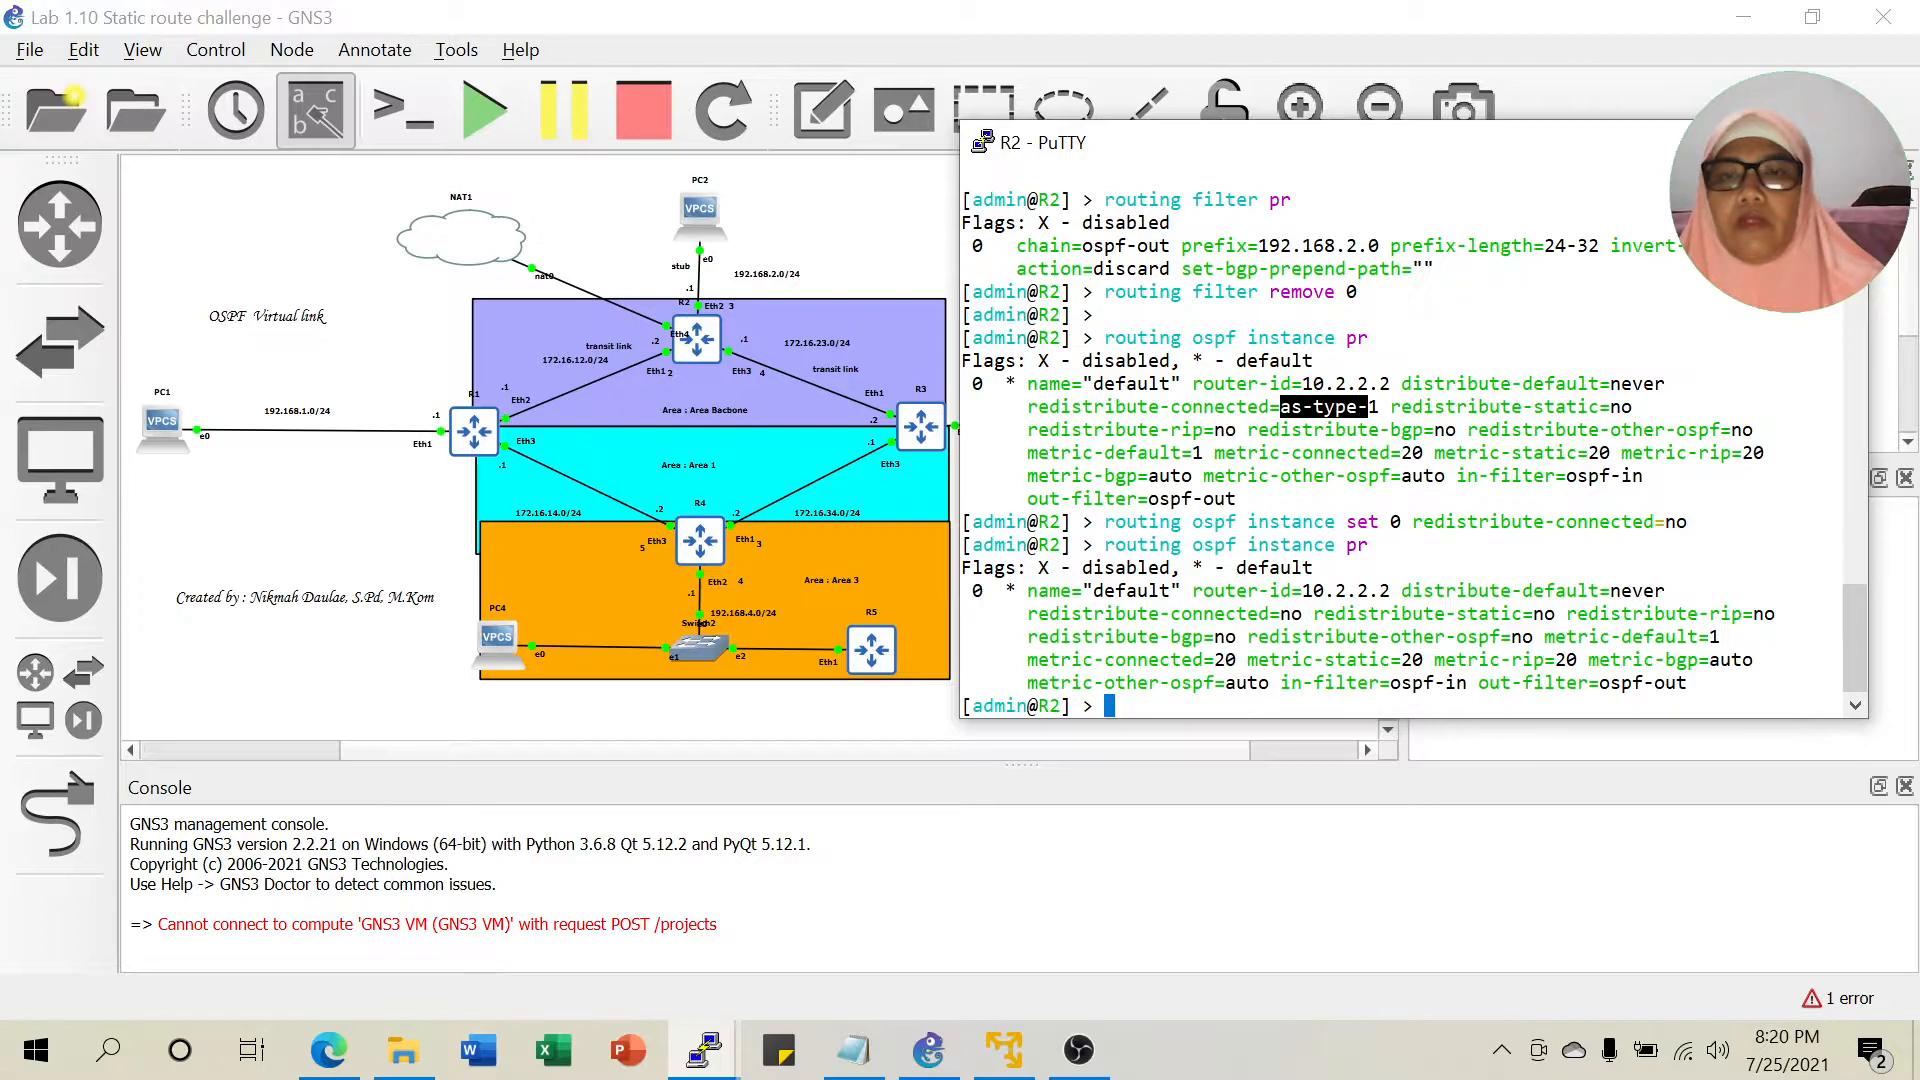
click(1695, 143)
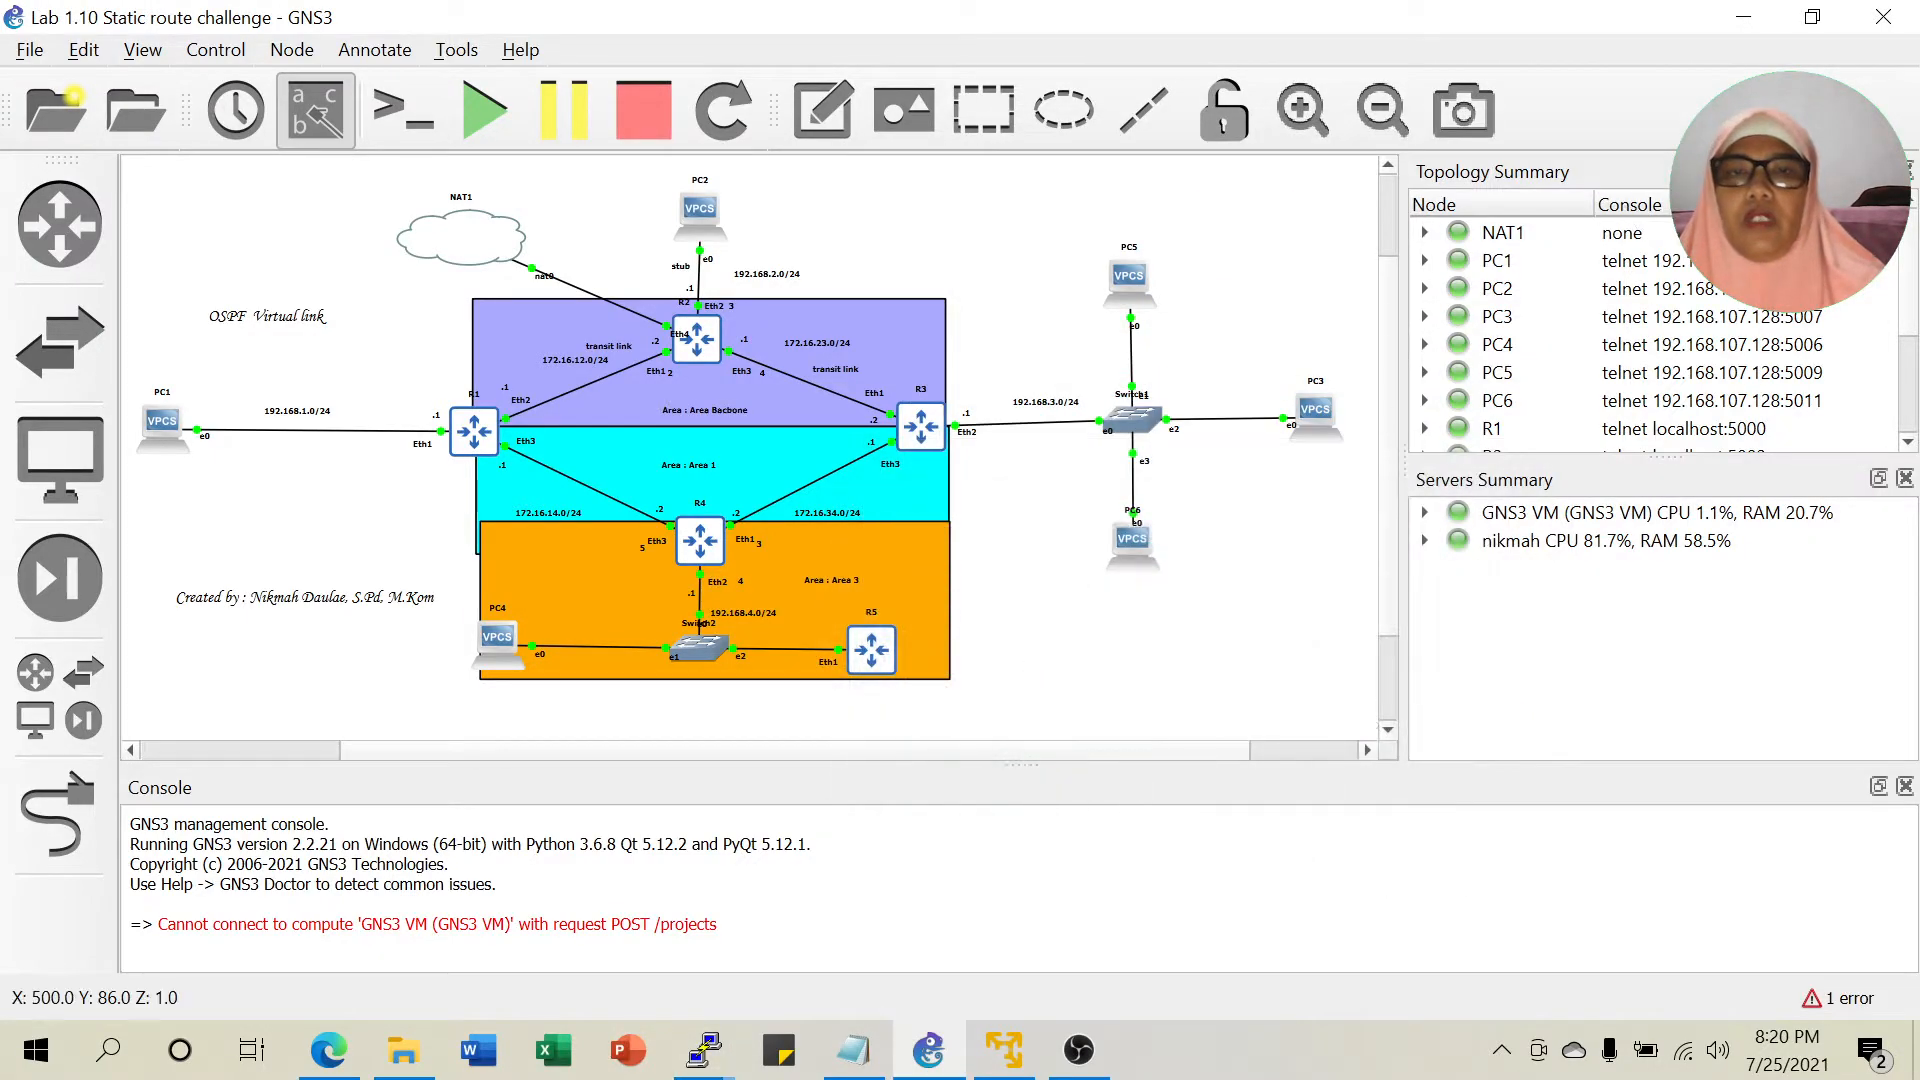
click(708, 1058)
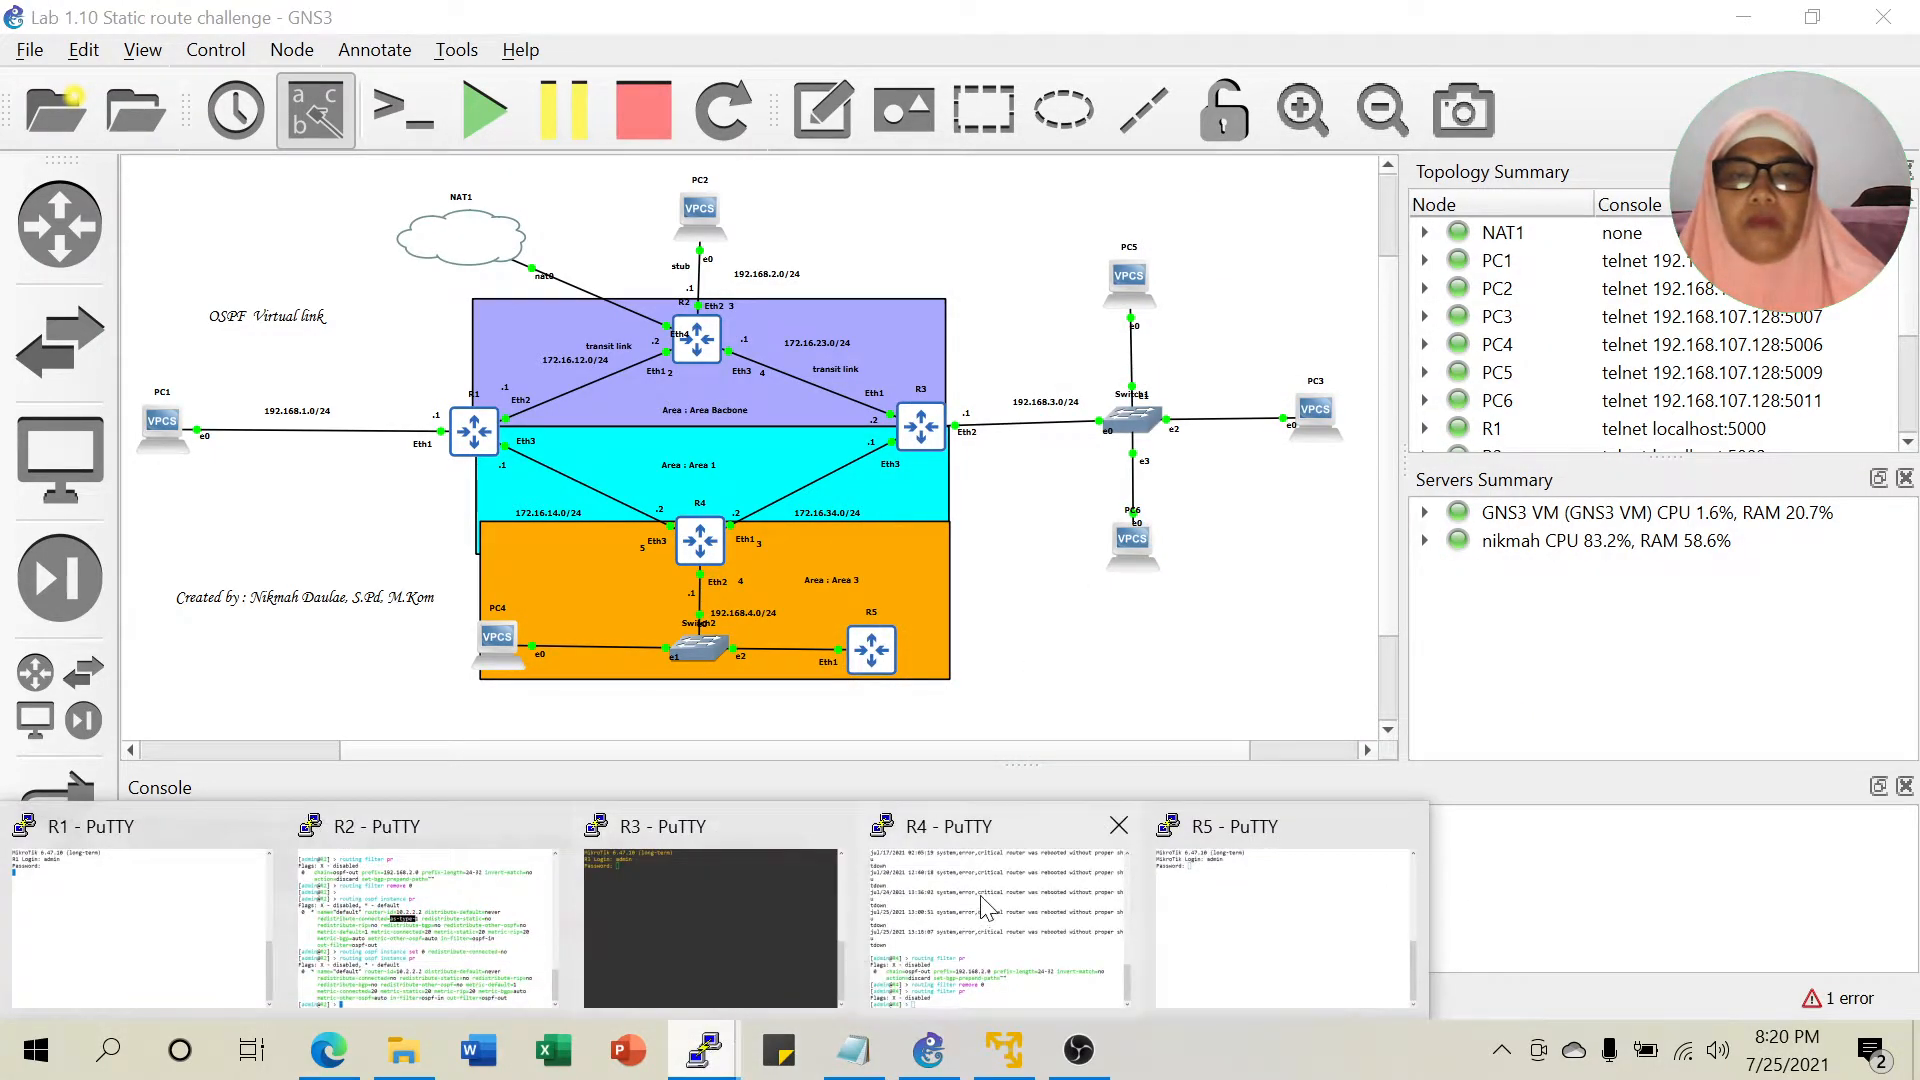
List R4's OSPF instance, noting redistribute-connected=as-type-1.
click(988, 906)
text(ro)
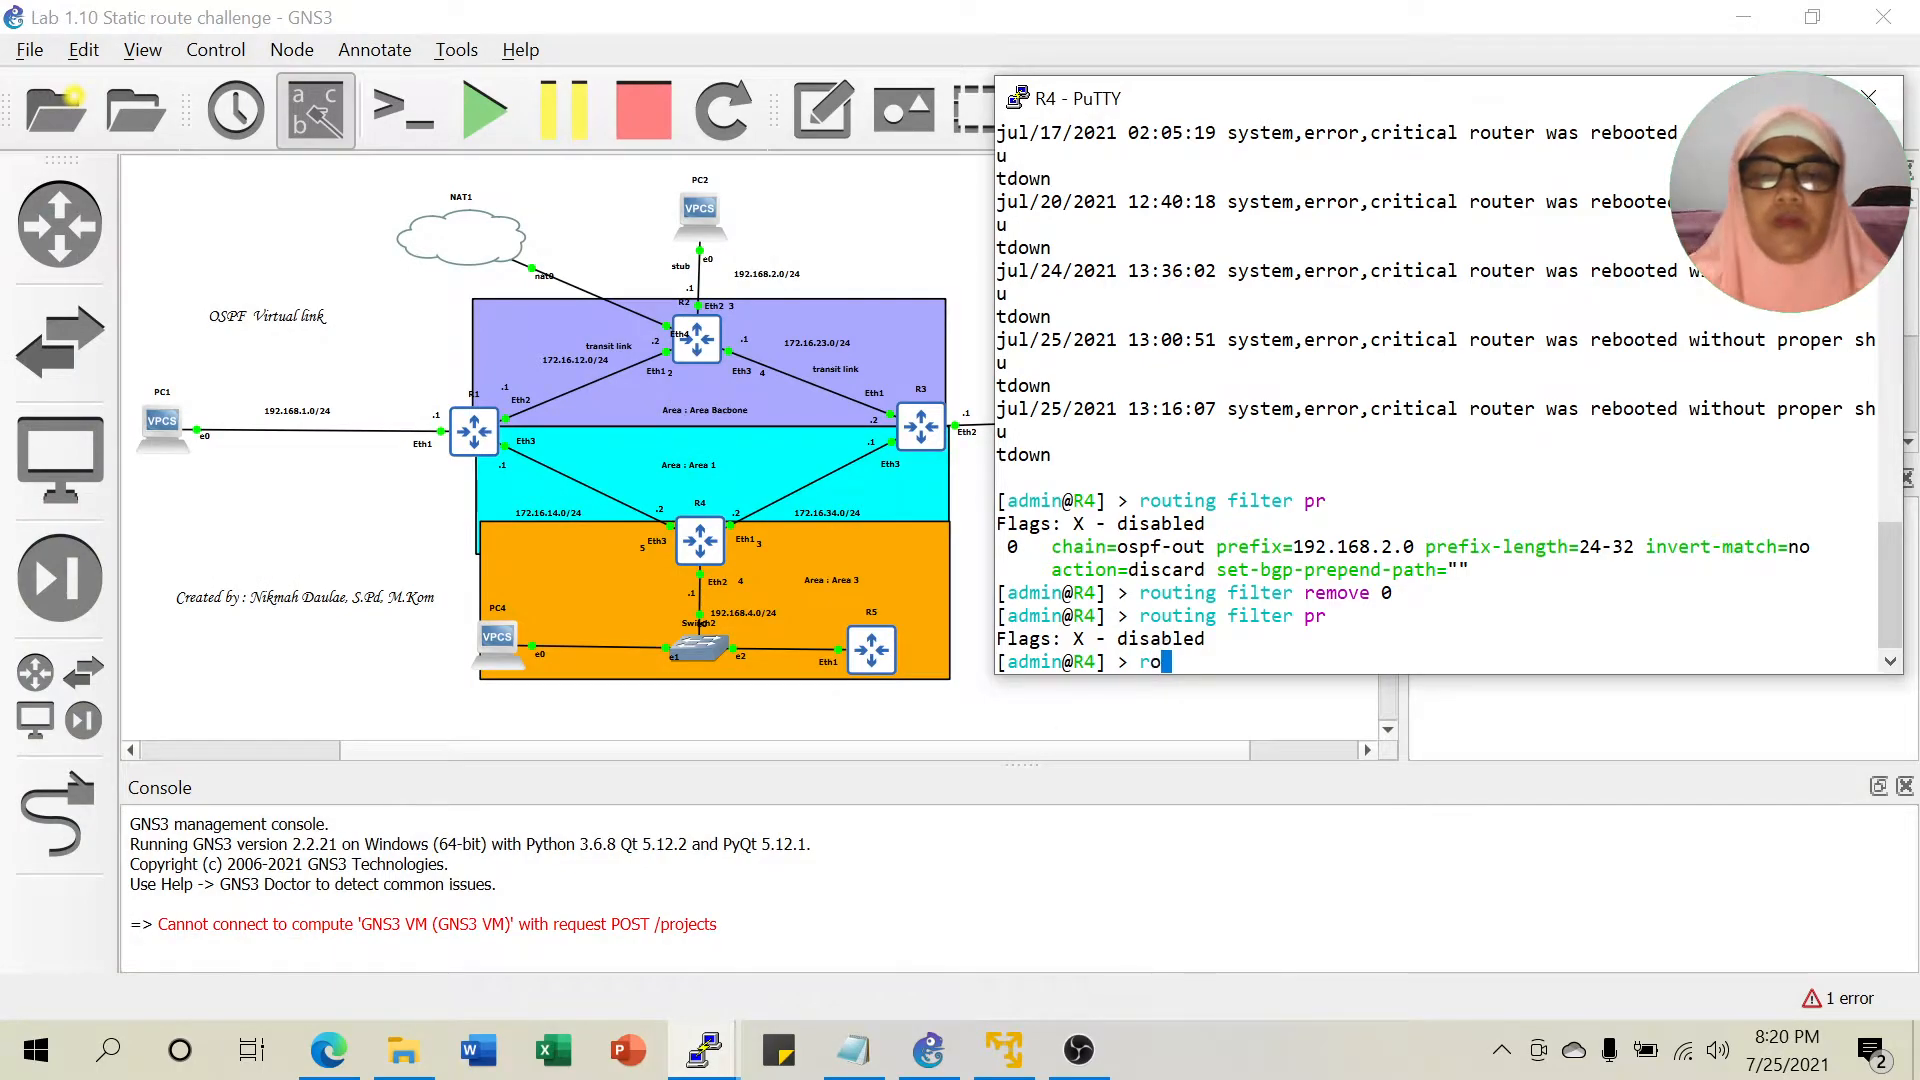
text(uting ospf )
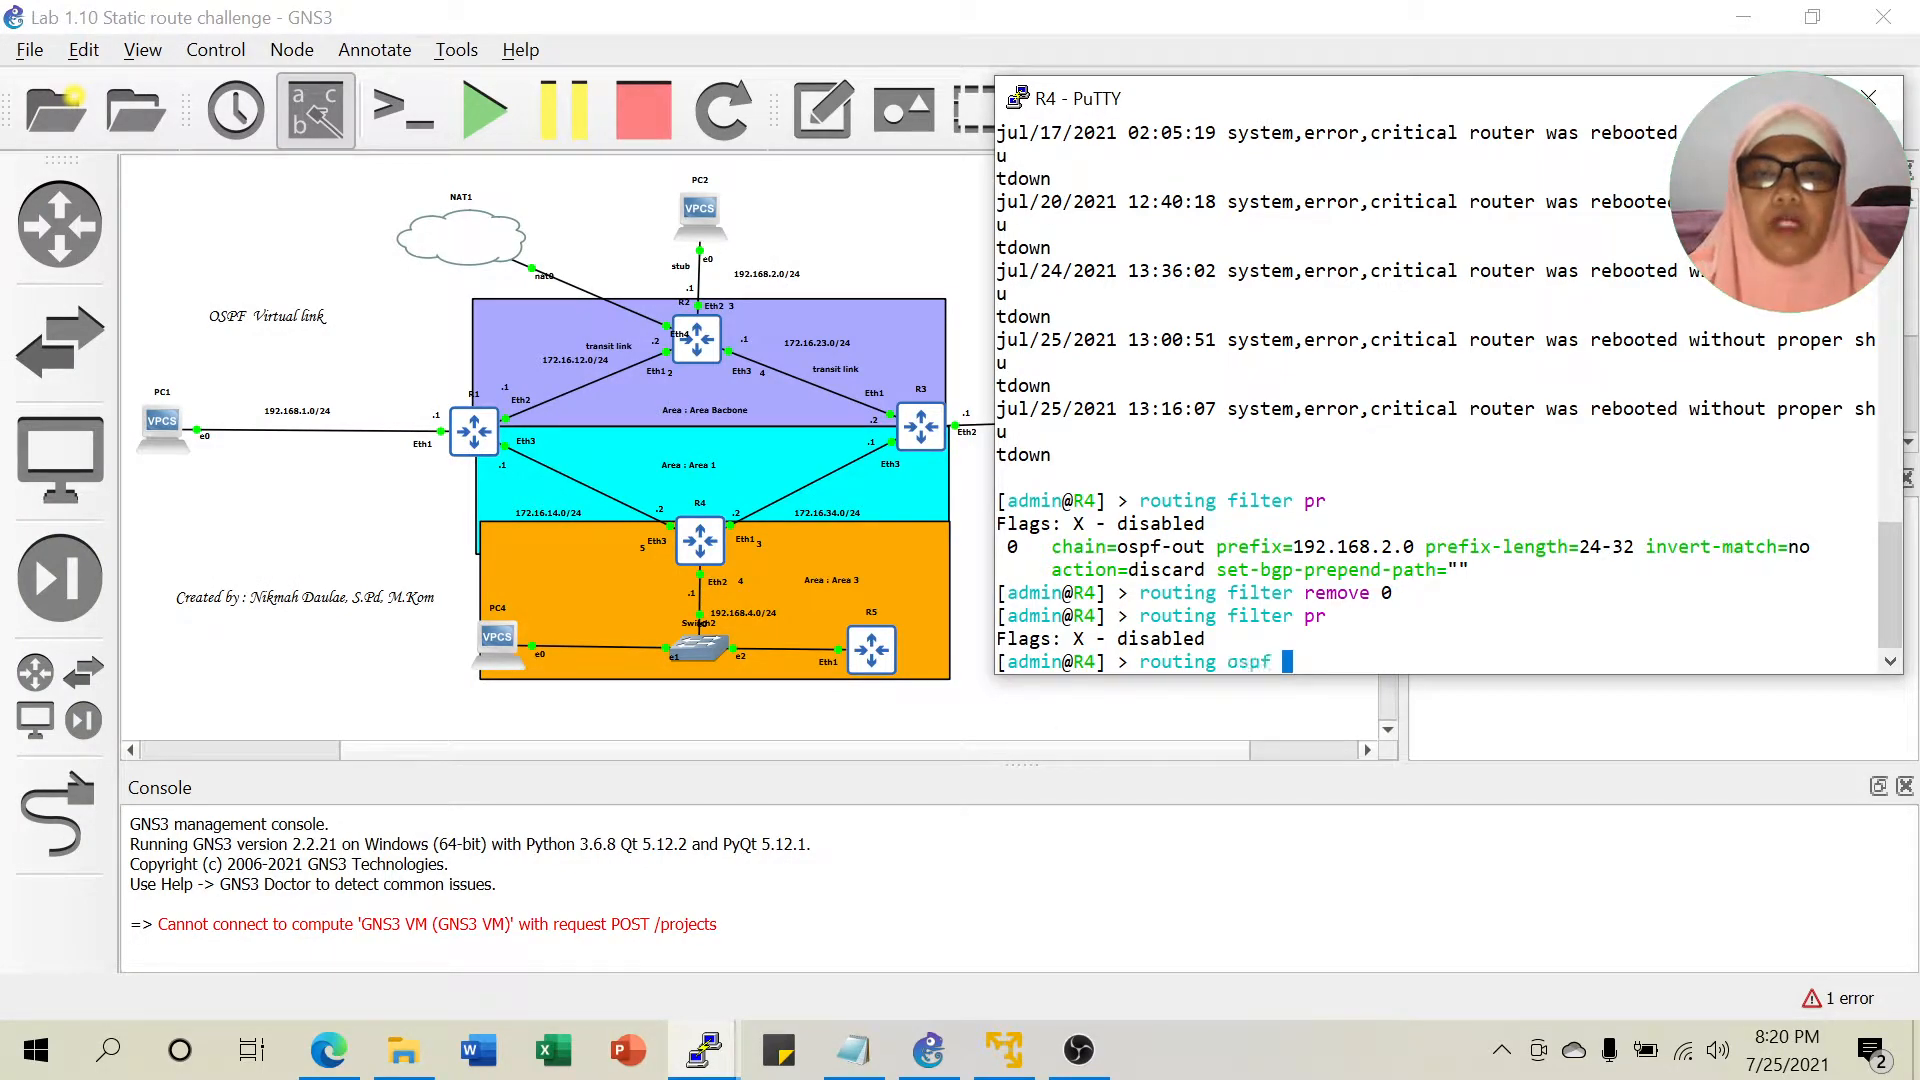
text(instance pr)
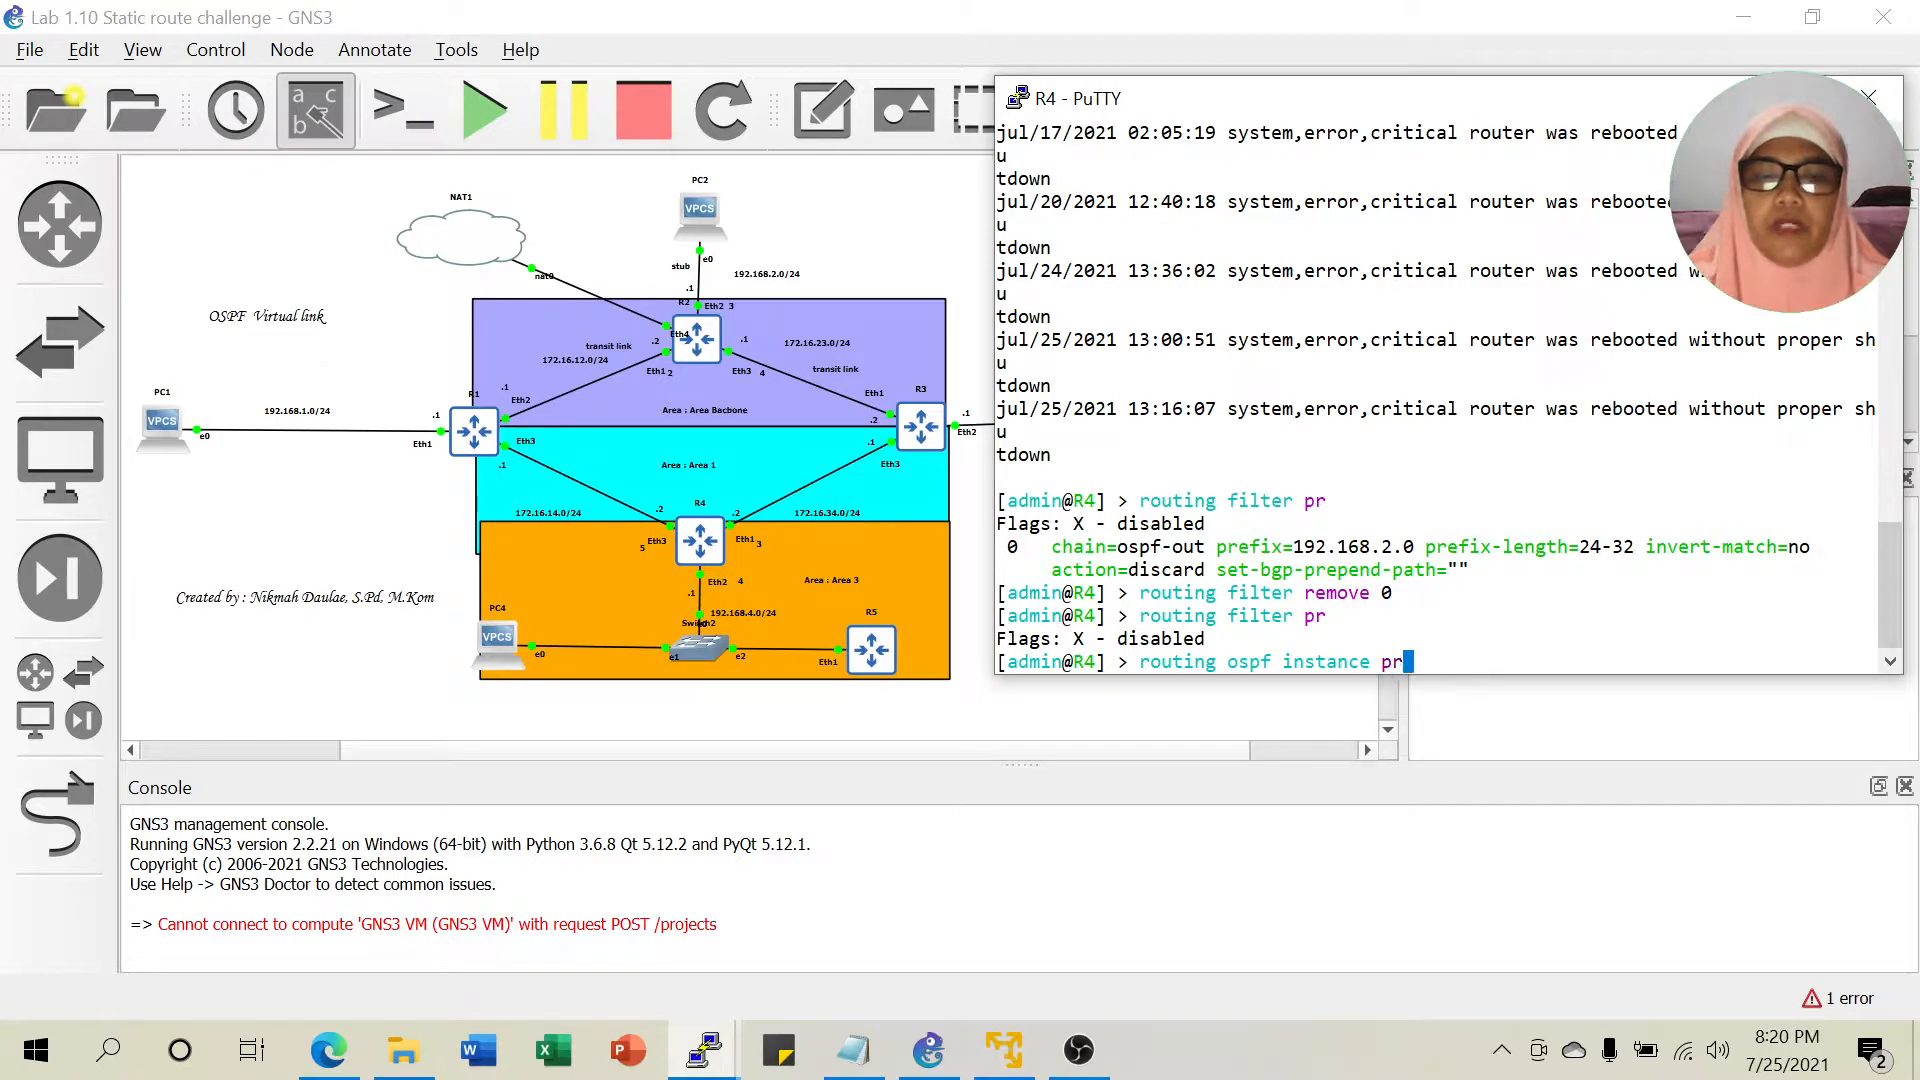
key(Return)
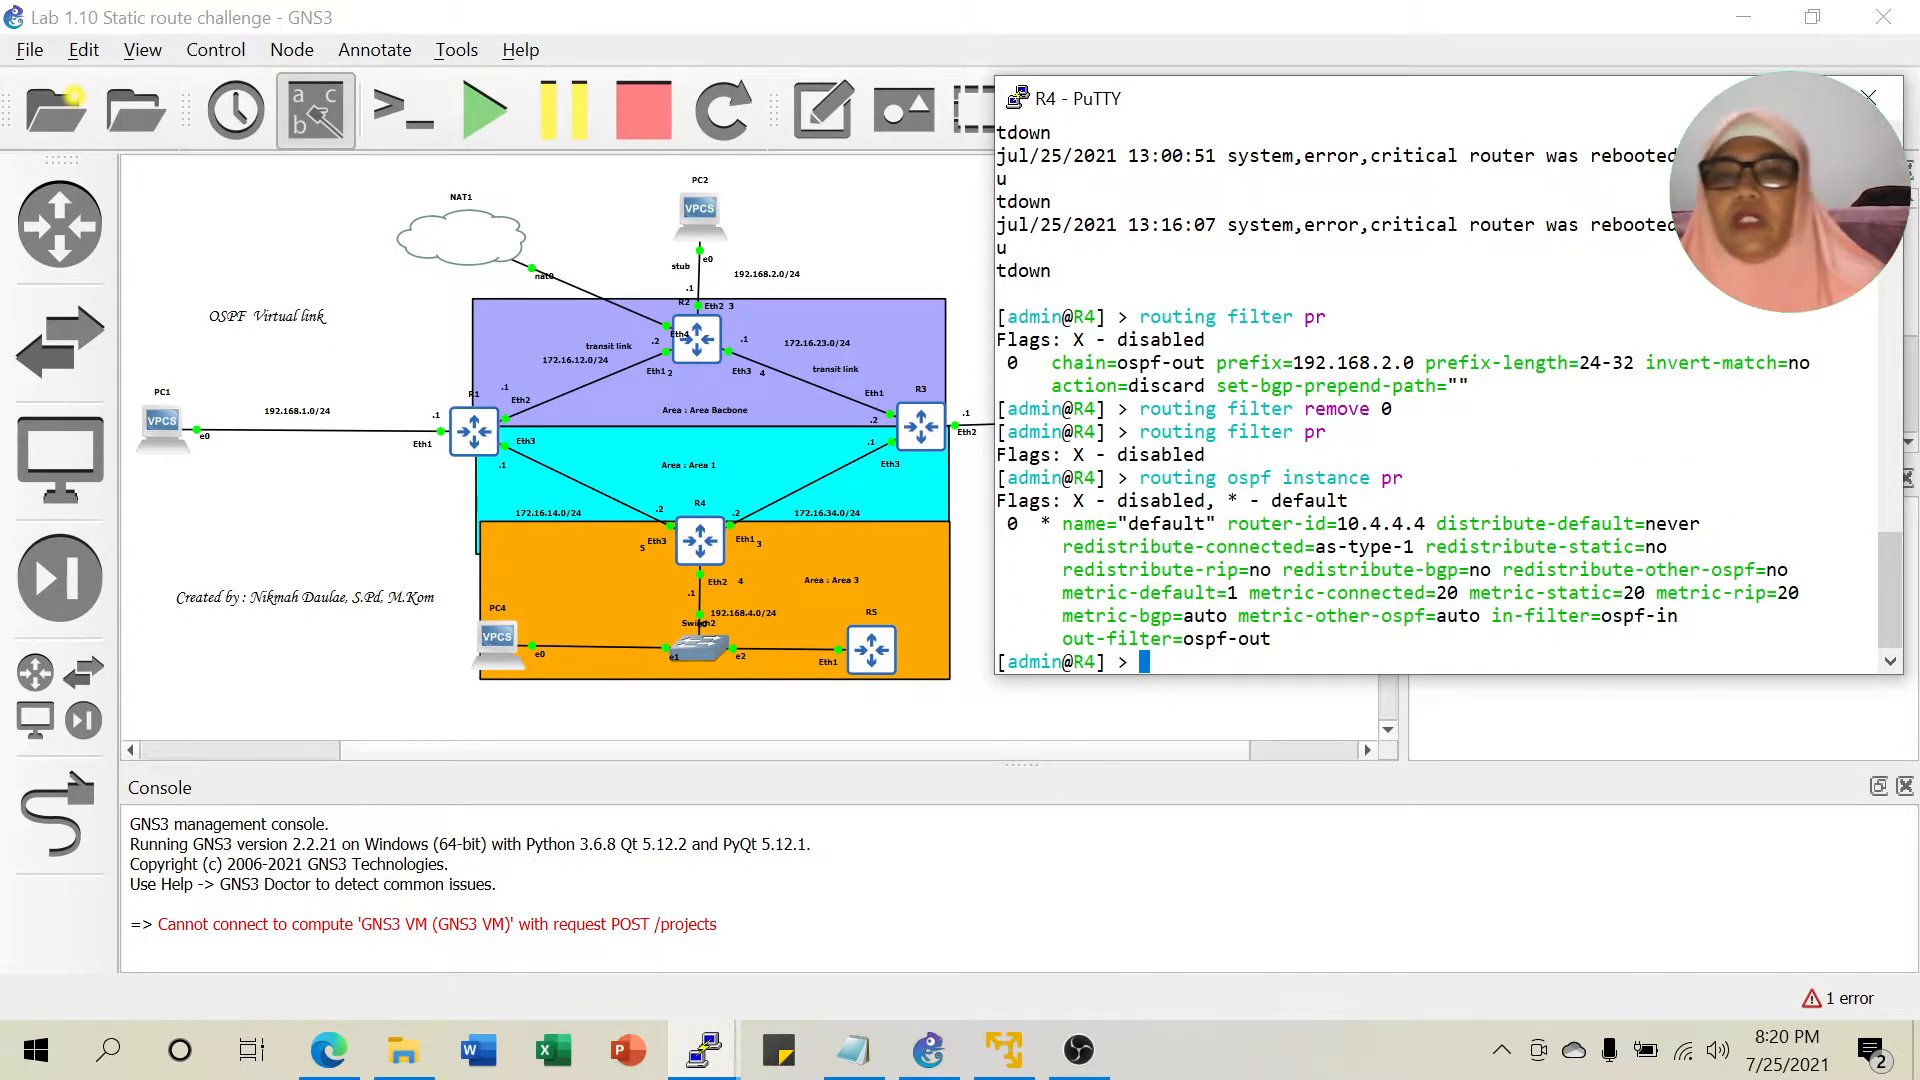
drag(1071, 546, 1383, 546)
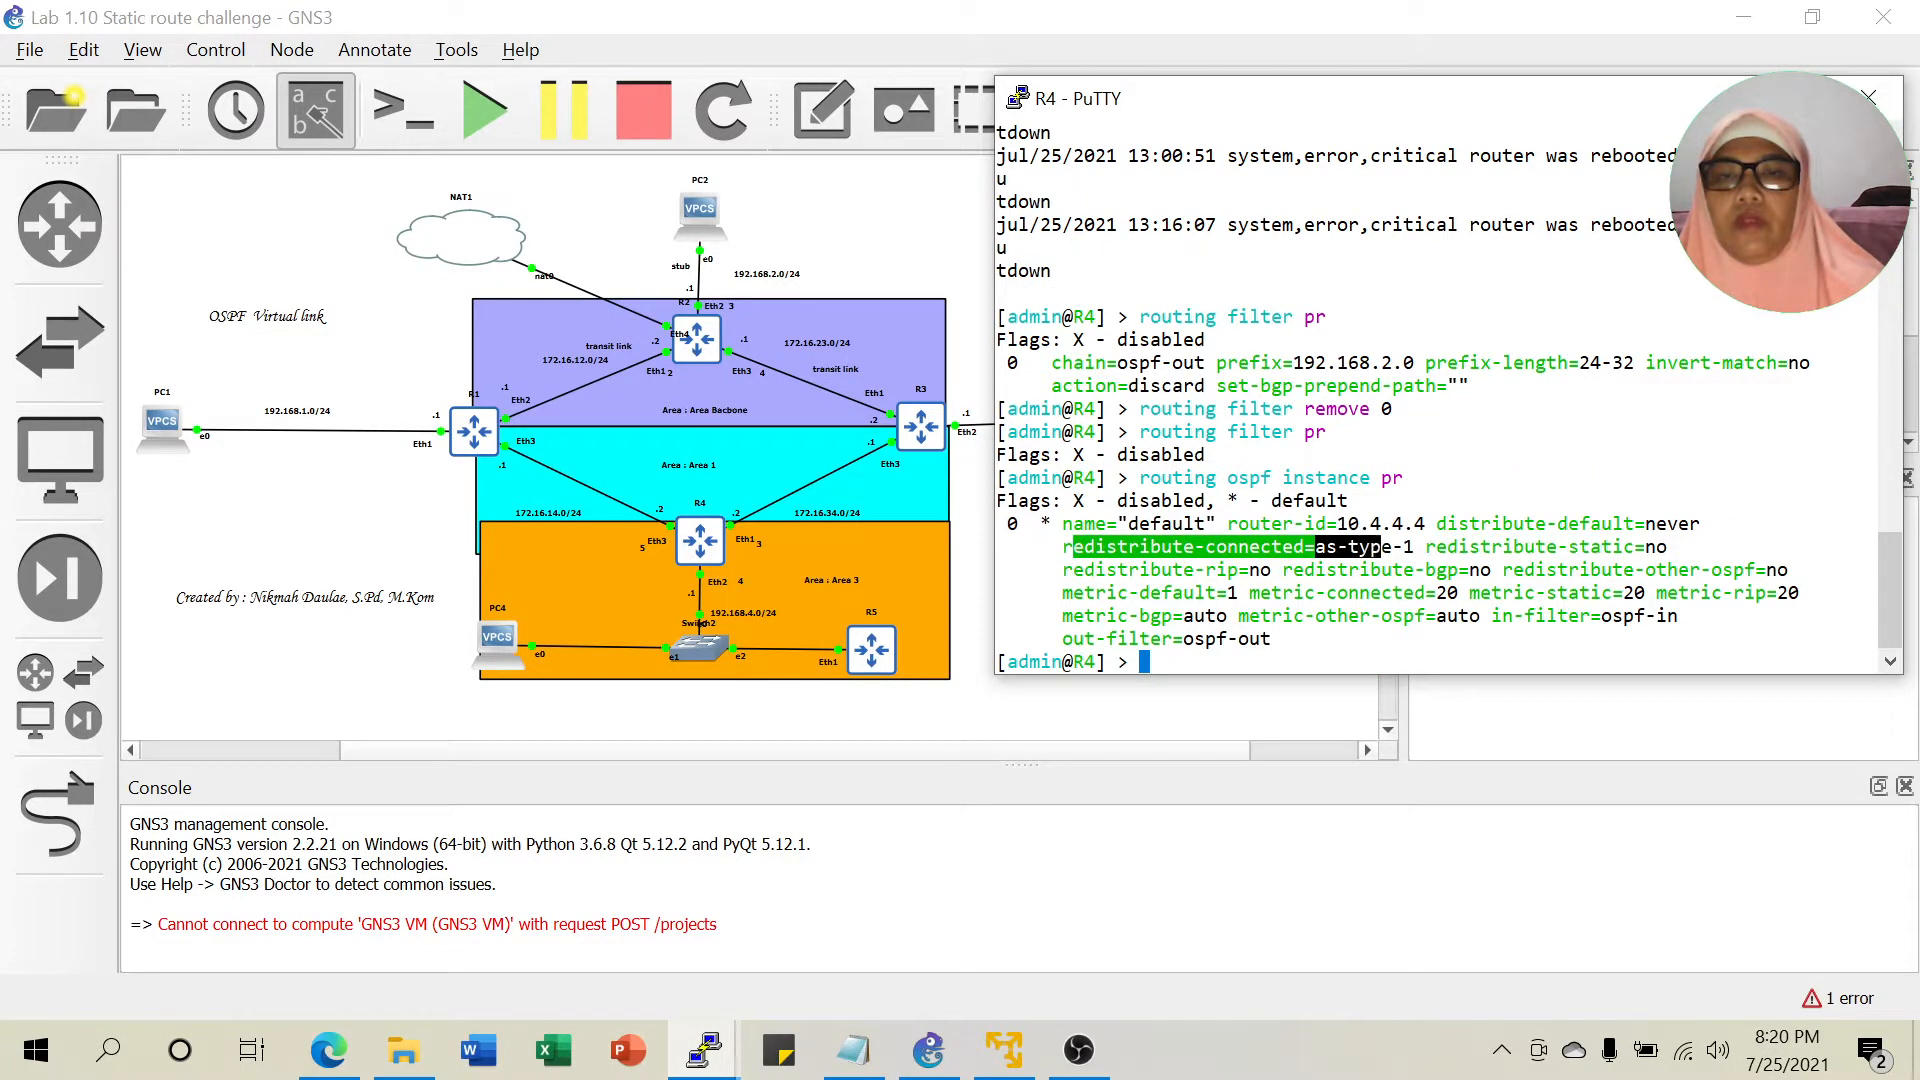
drag(1357, 658, 1345, 700)
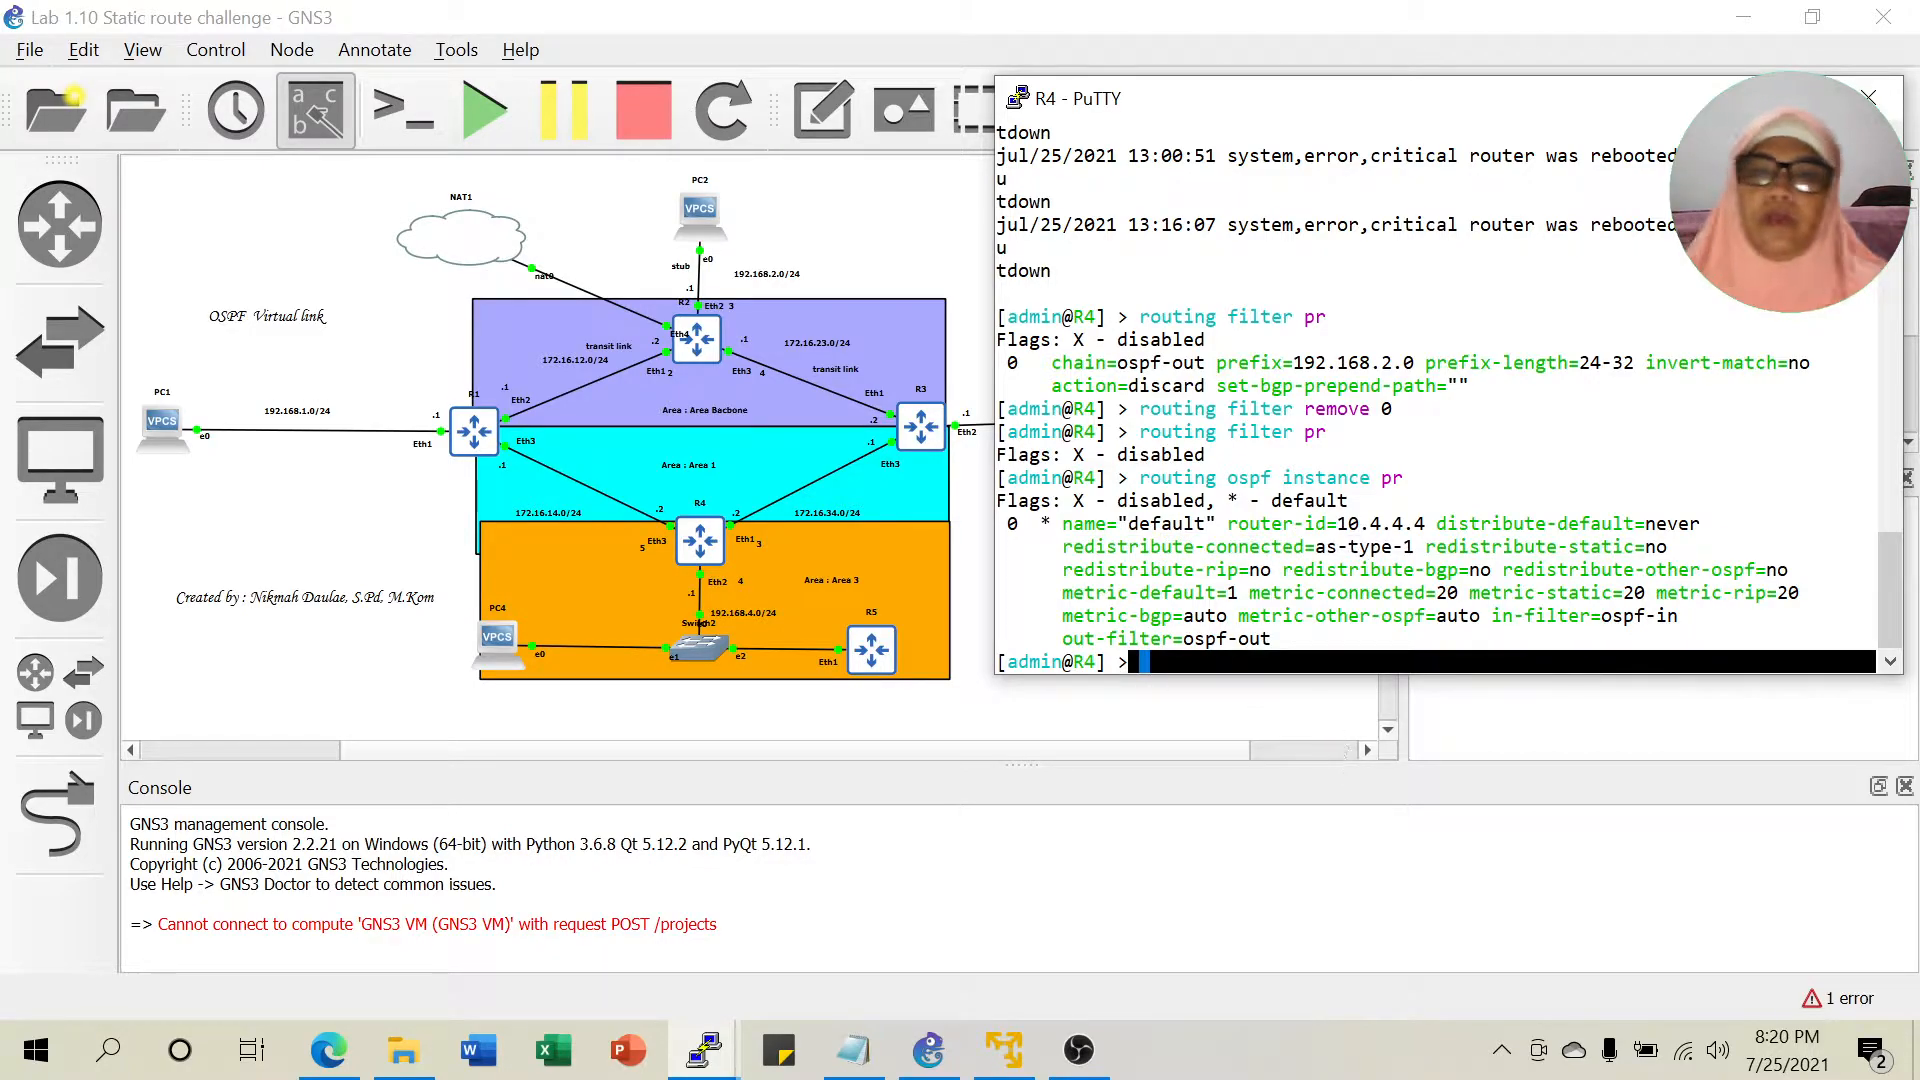
click(1335, 655)
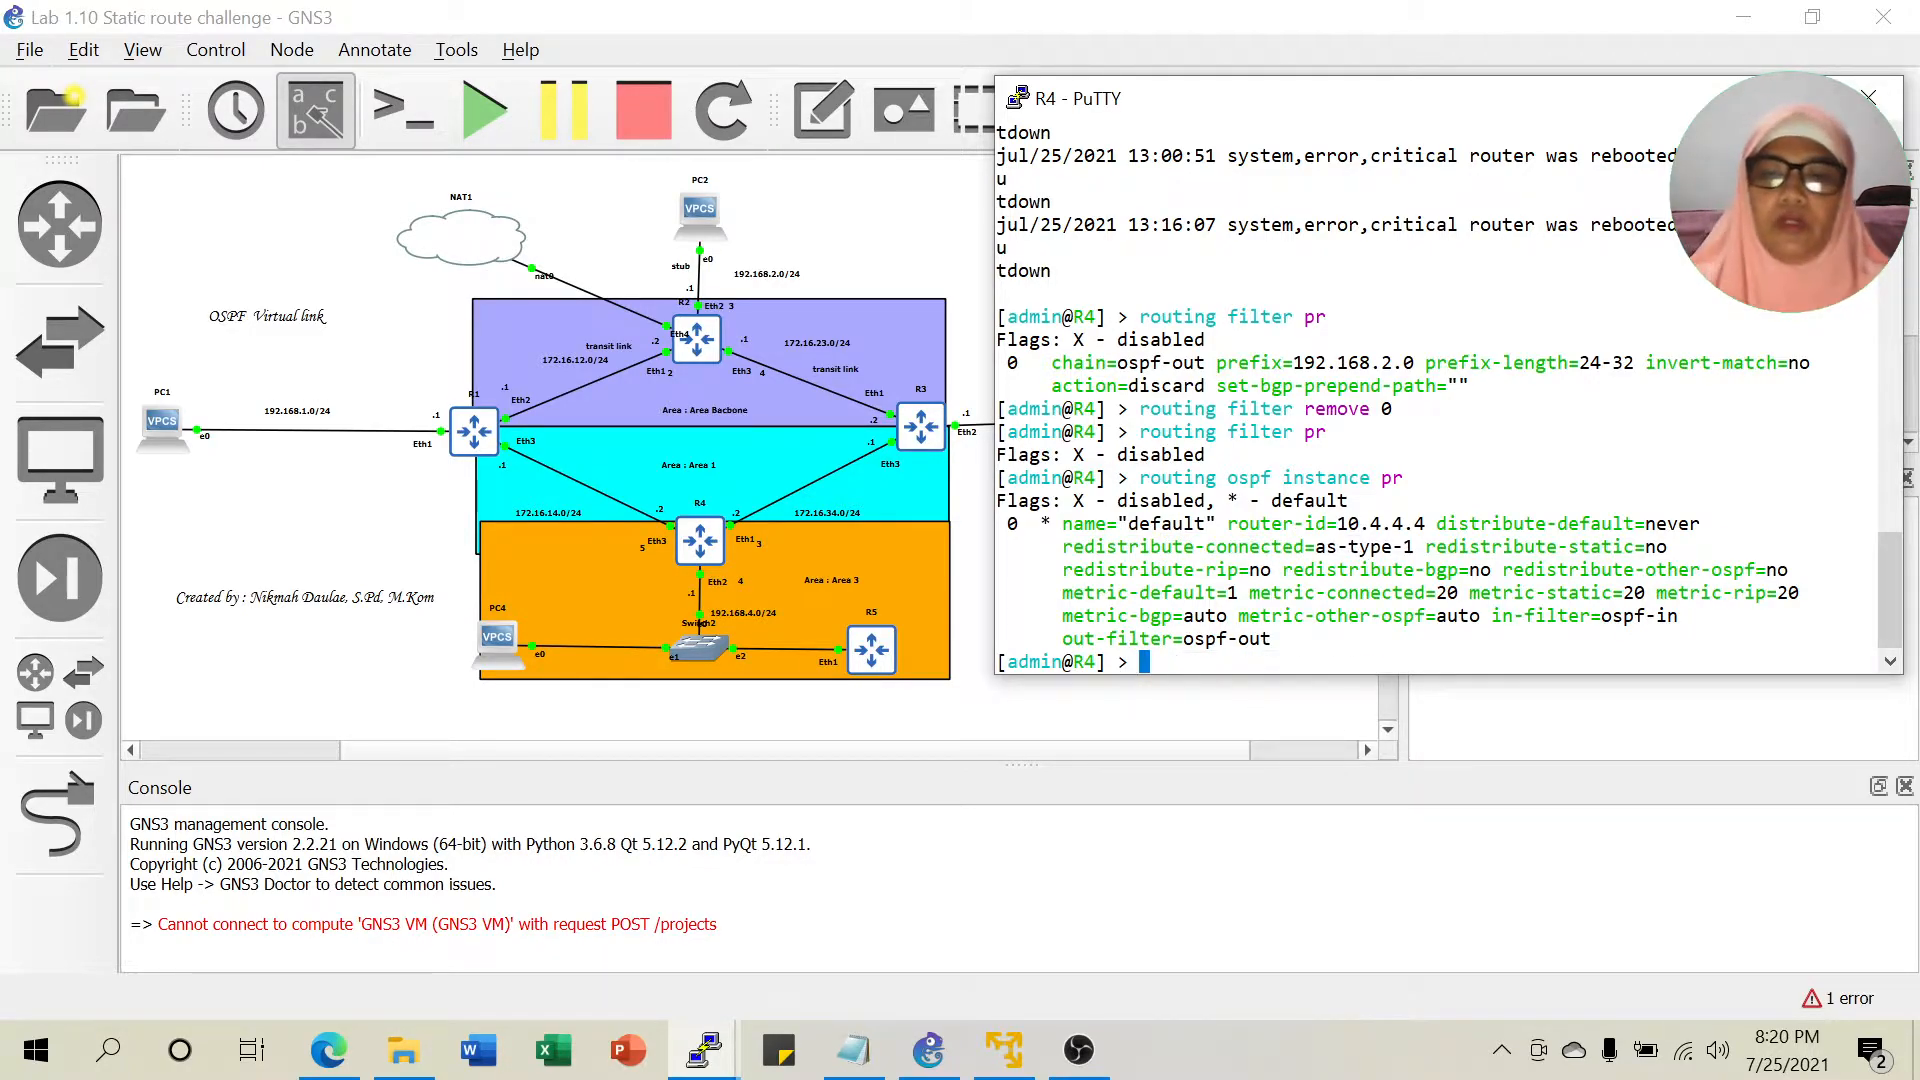
Run 'routing ospf instance set 0 redistribute-connected=no' on R4.
key(Up)
key(BackSpace)
key(BackSpace)
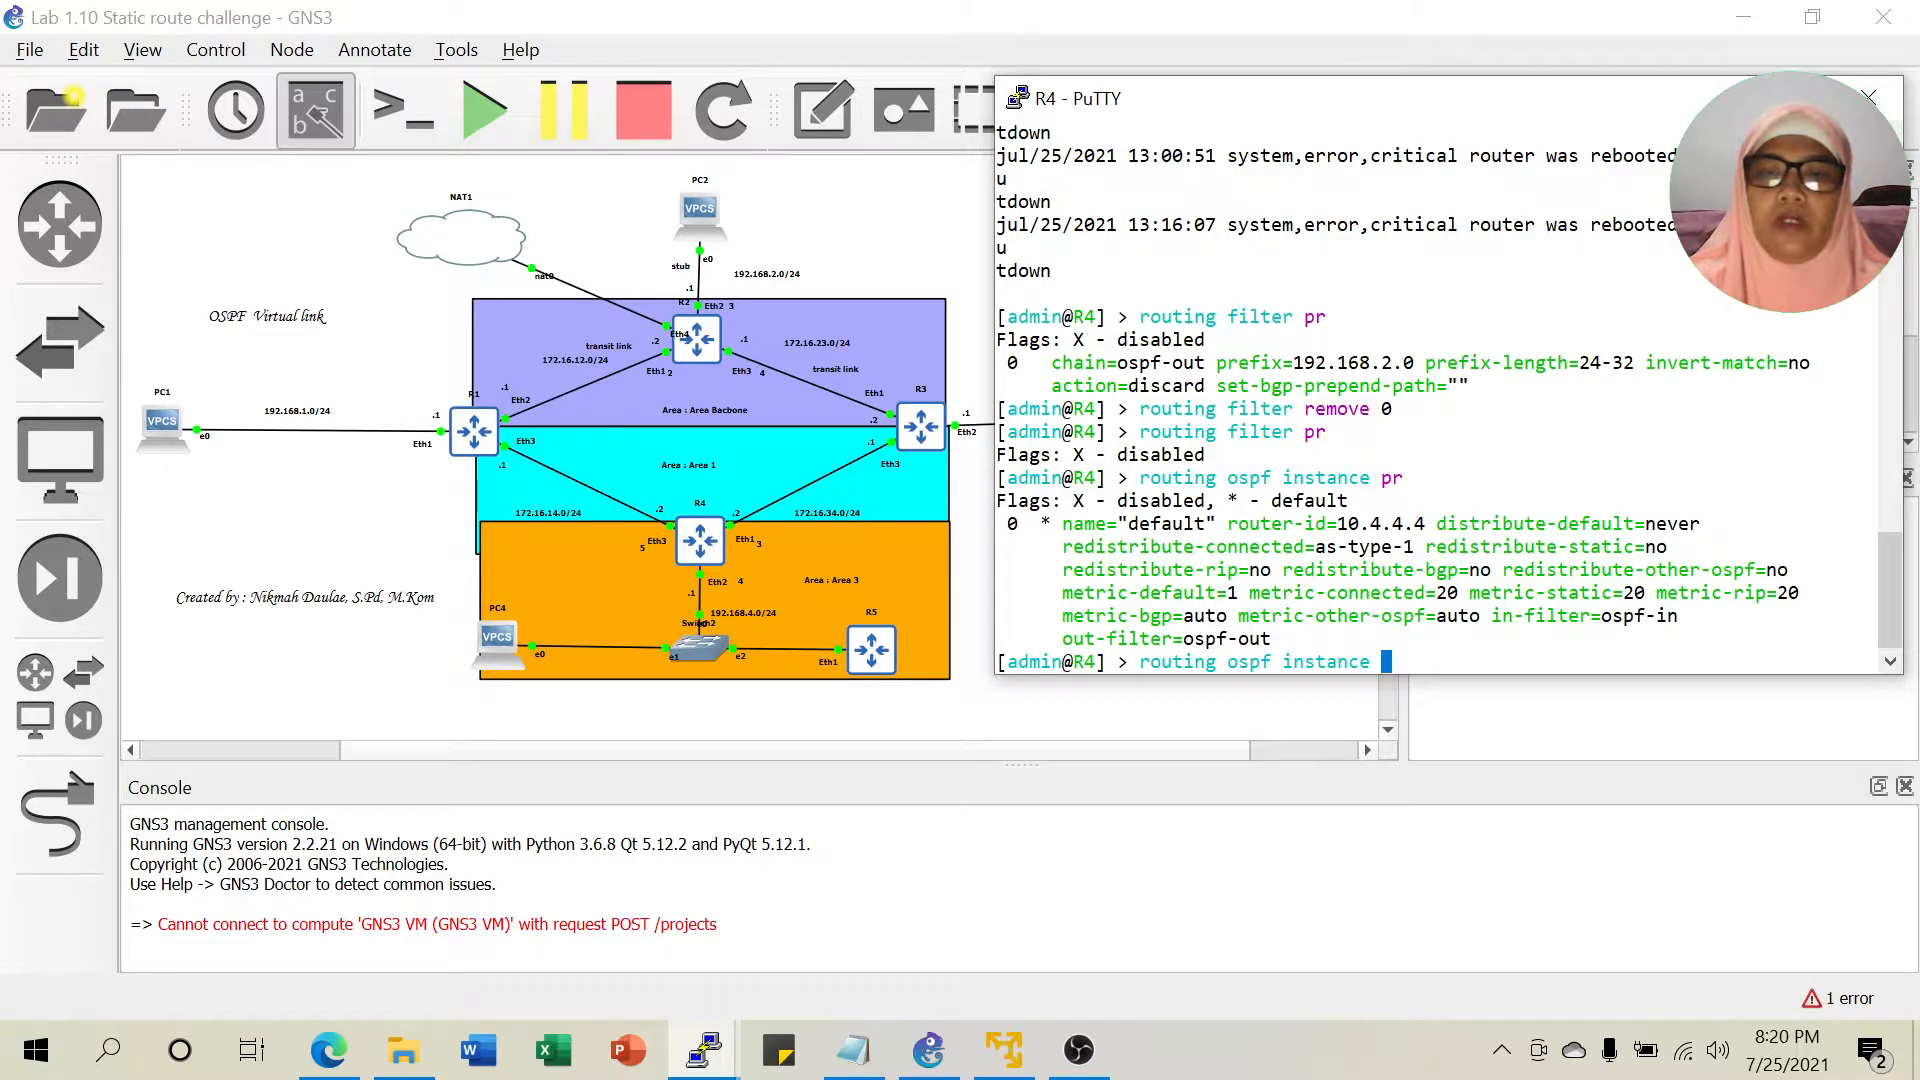
text(re)
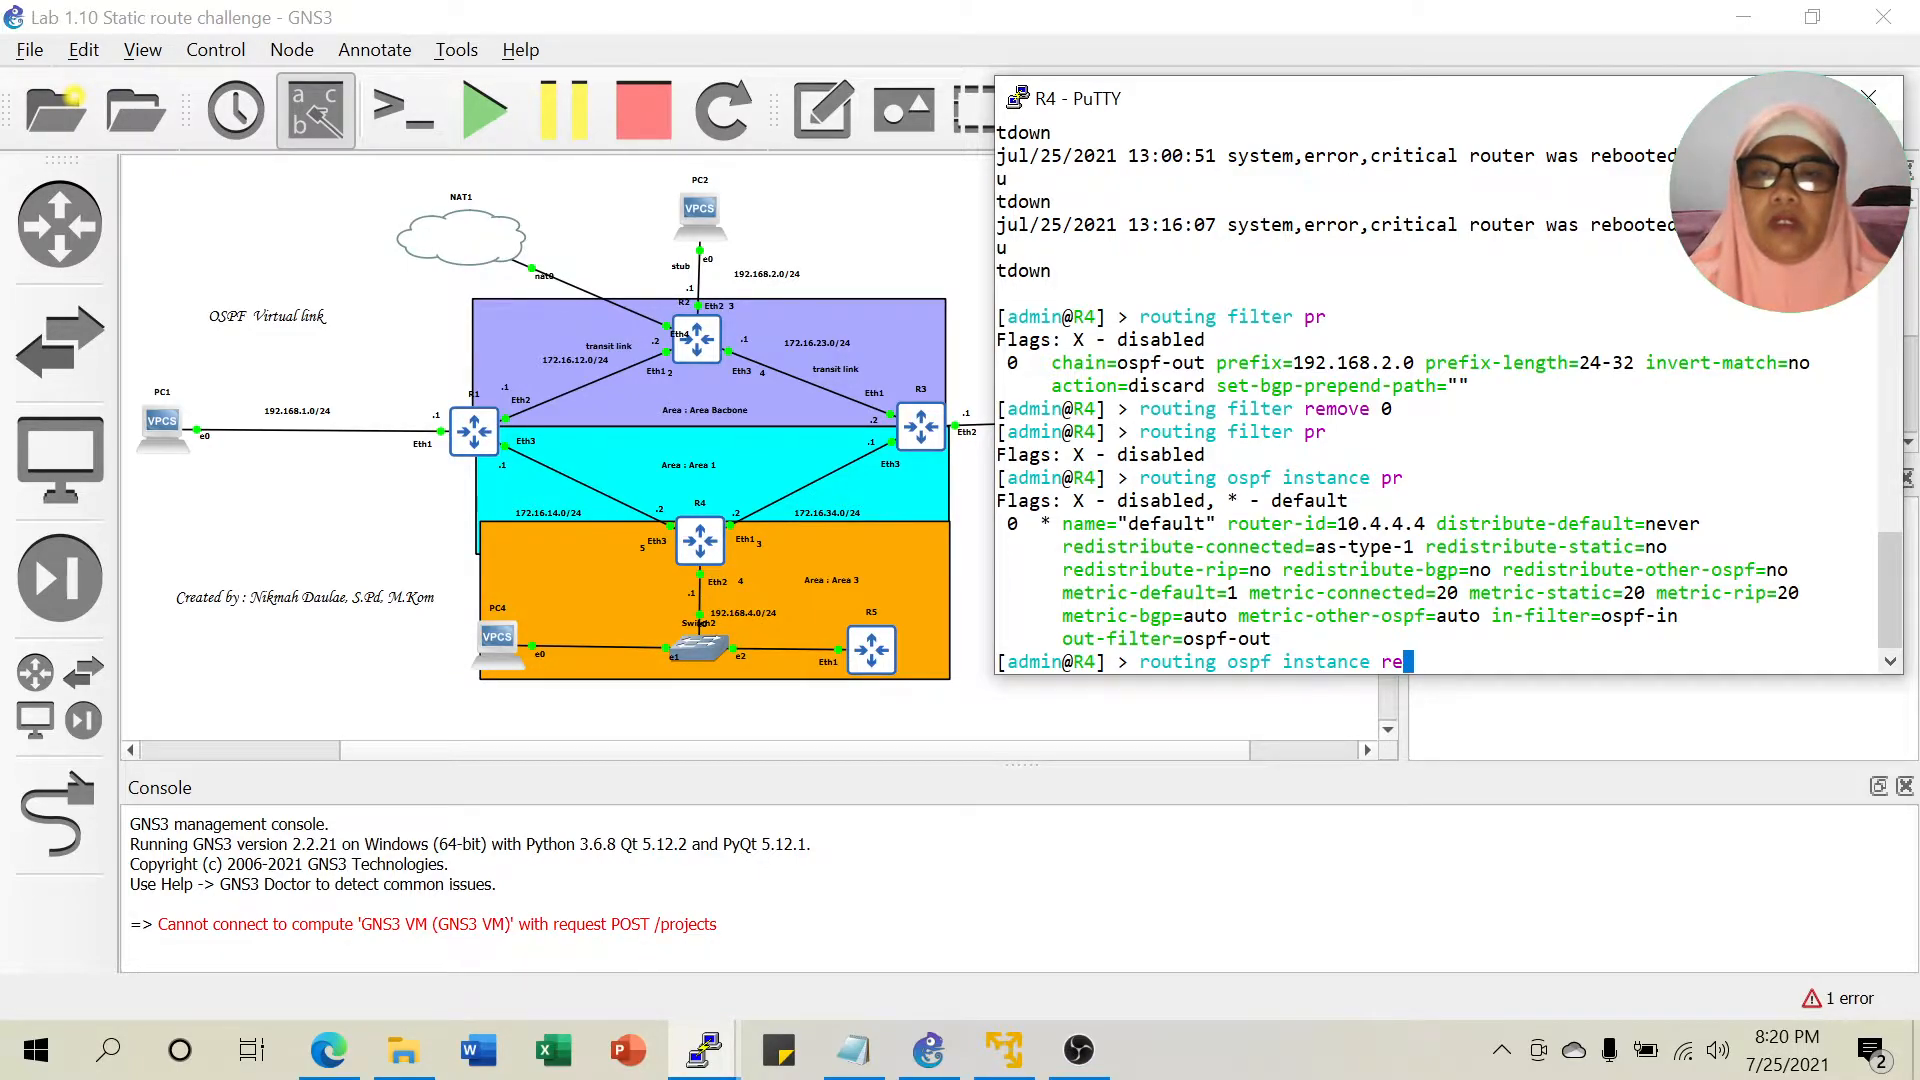
key(BackSpace)
key(BackSpace)
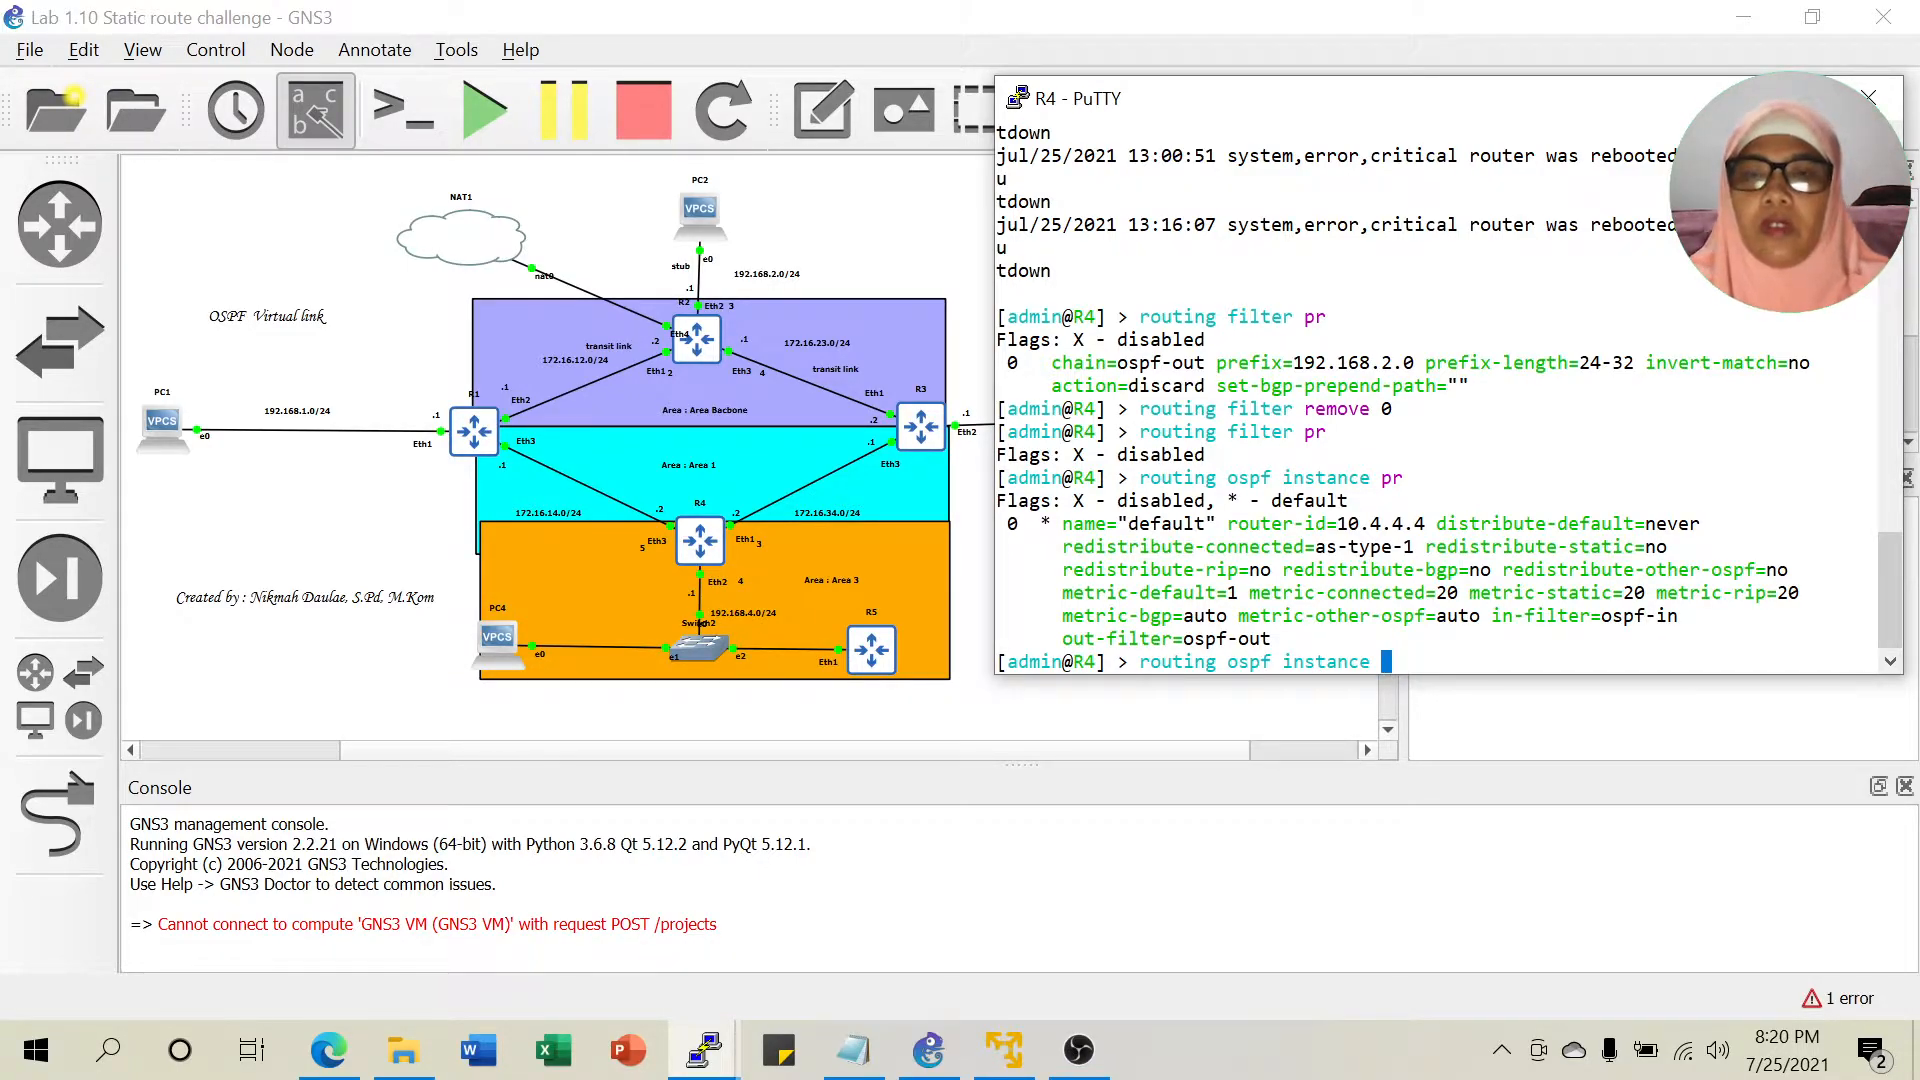
text(set )
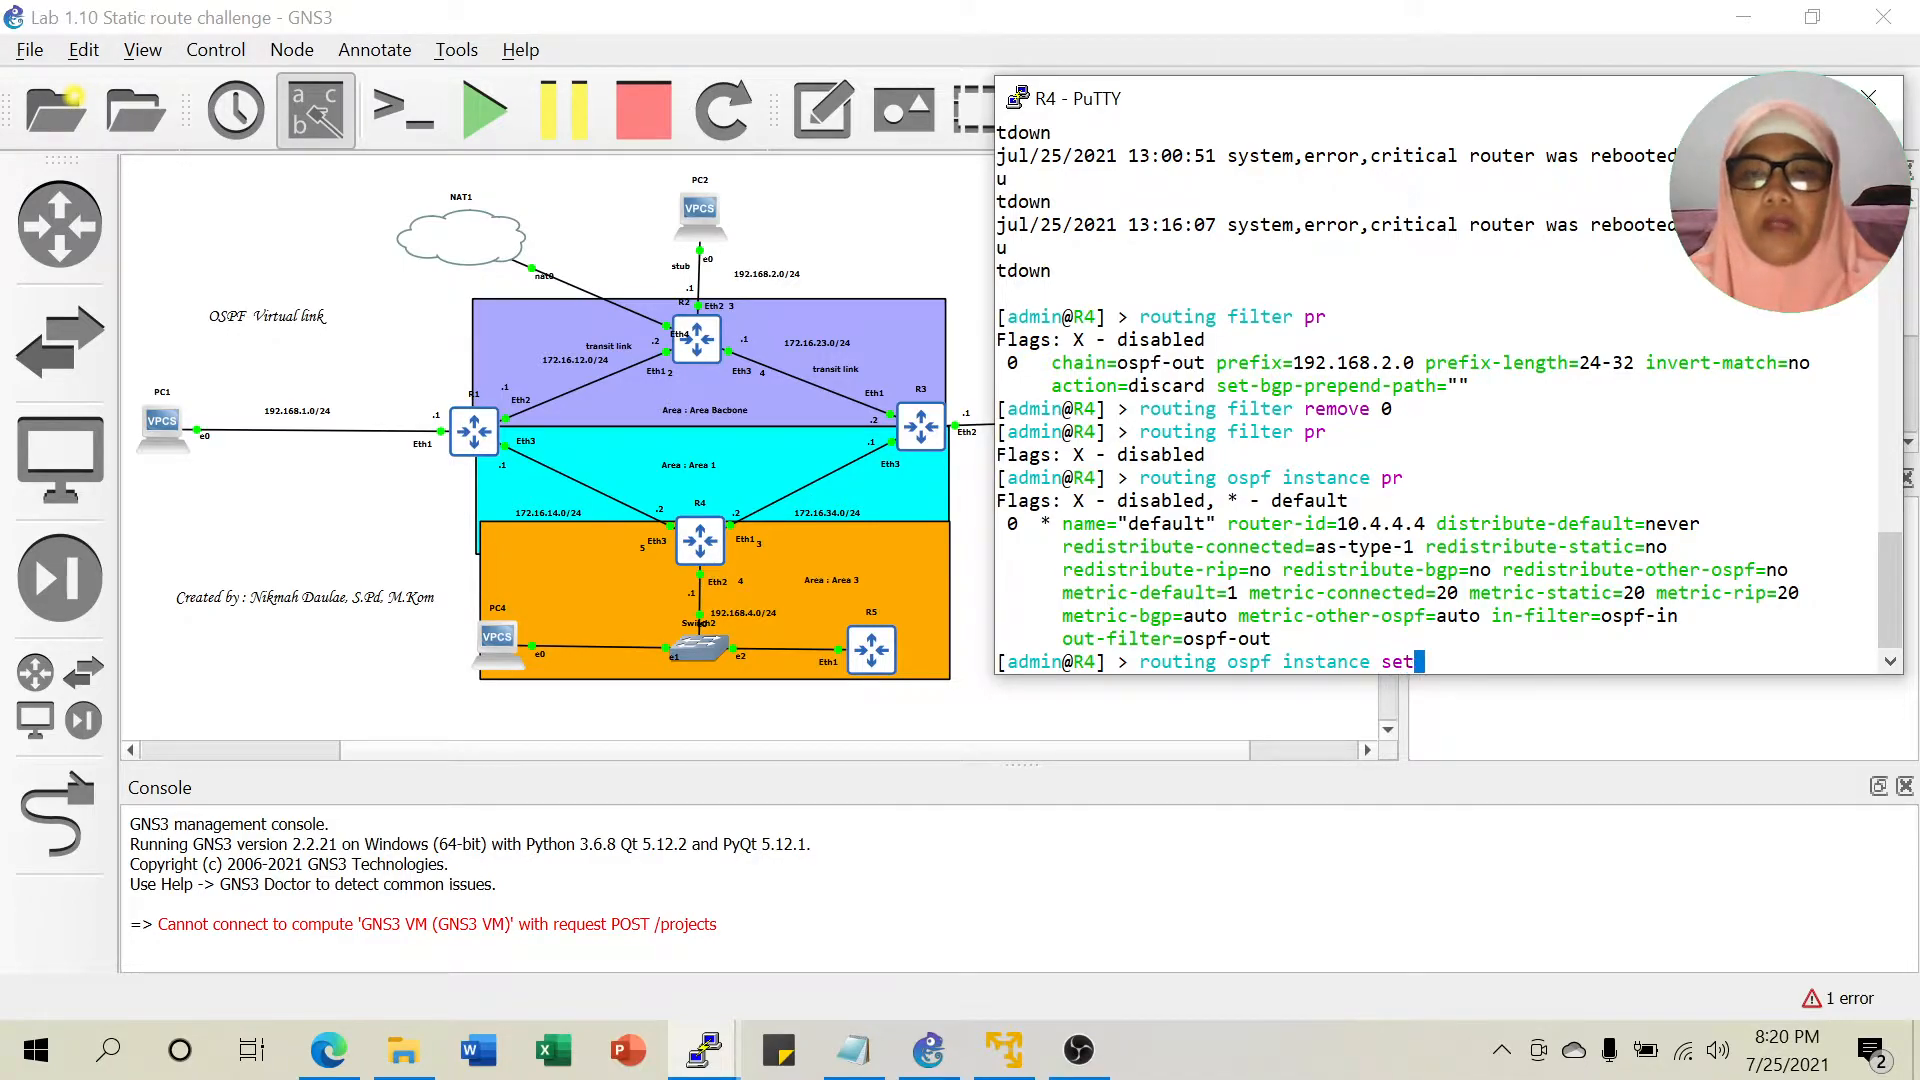
text(0 )
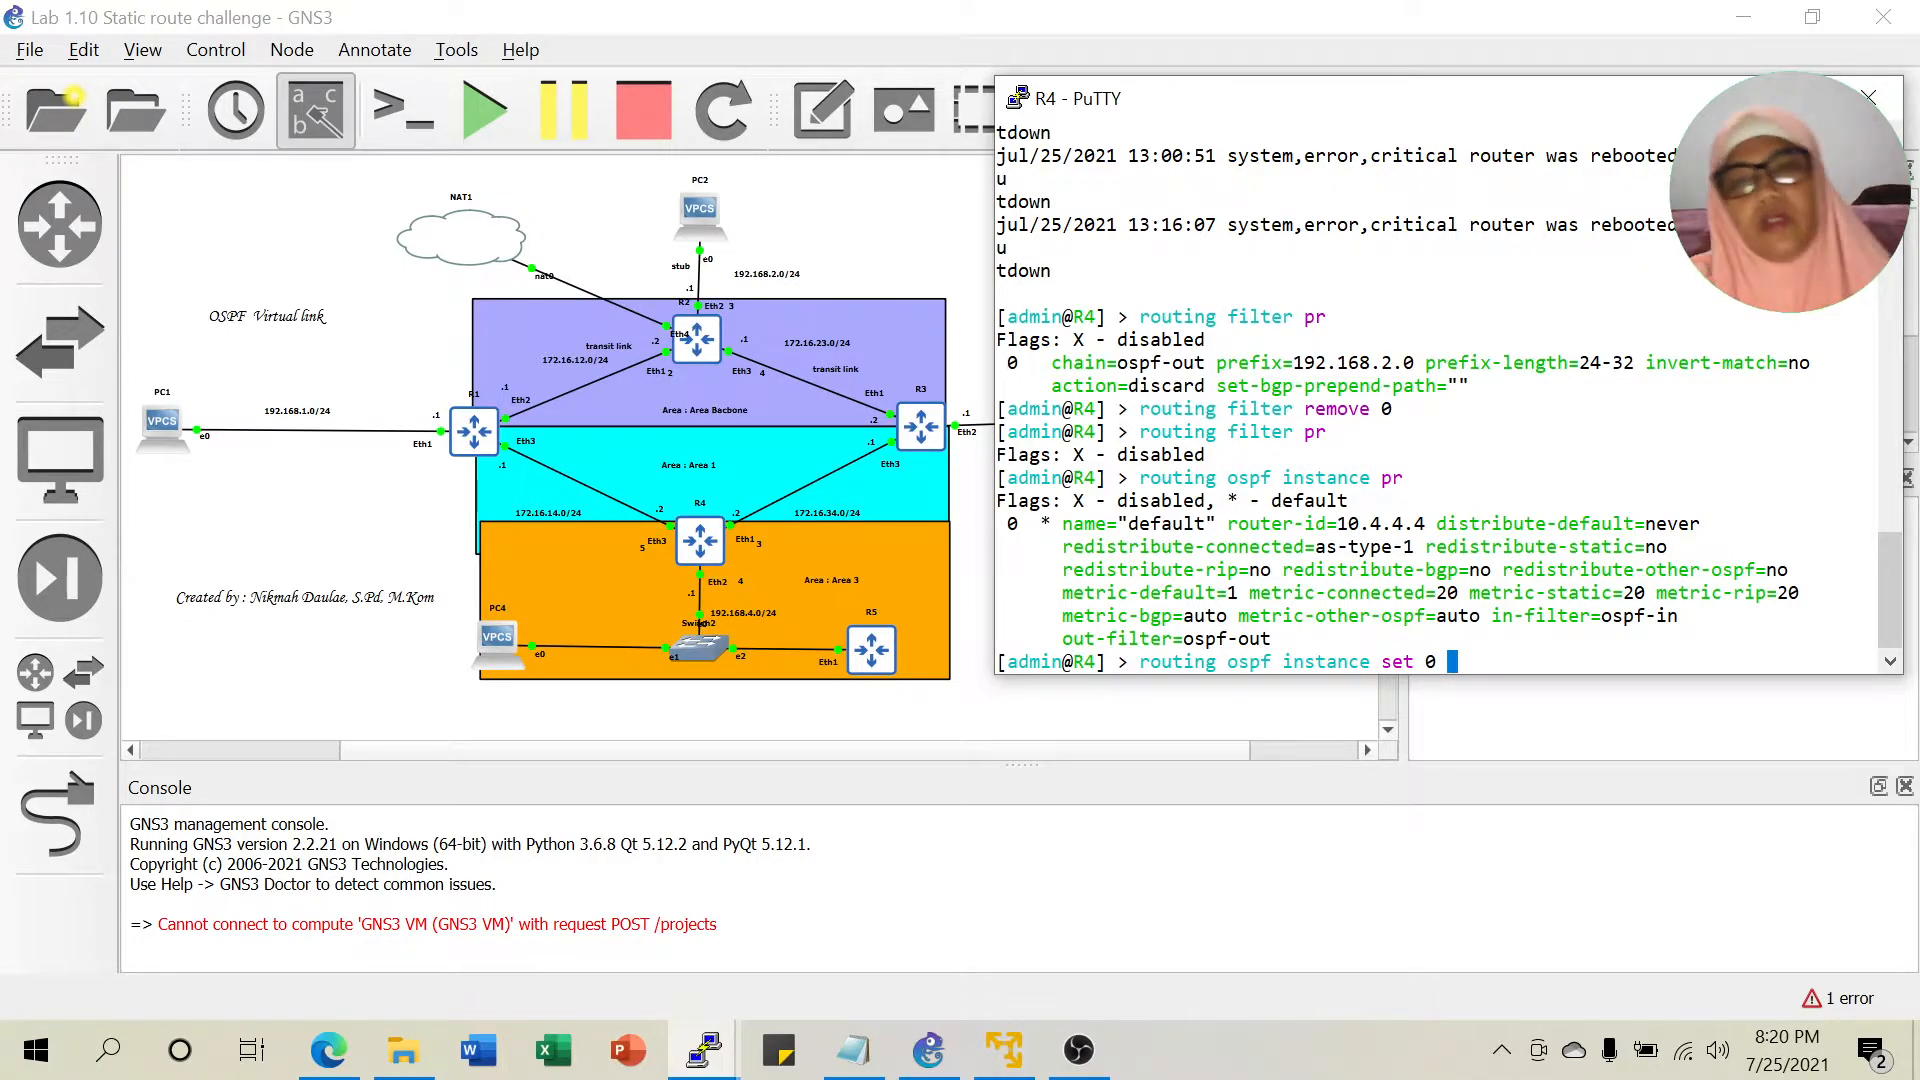
text(redistribute-connected=no)
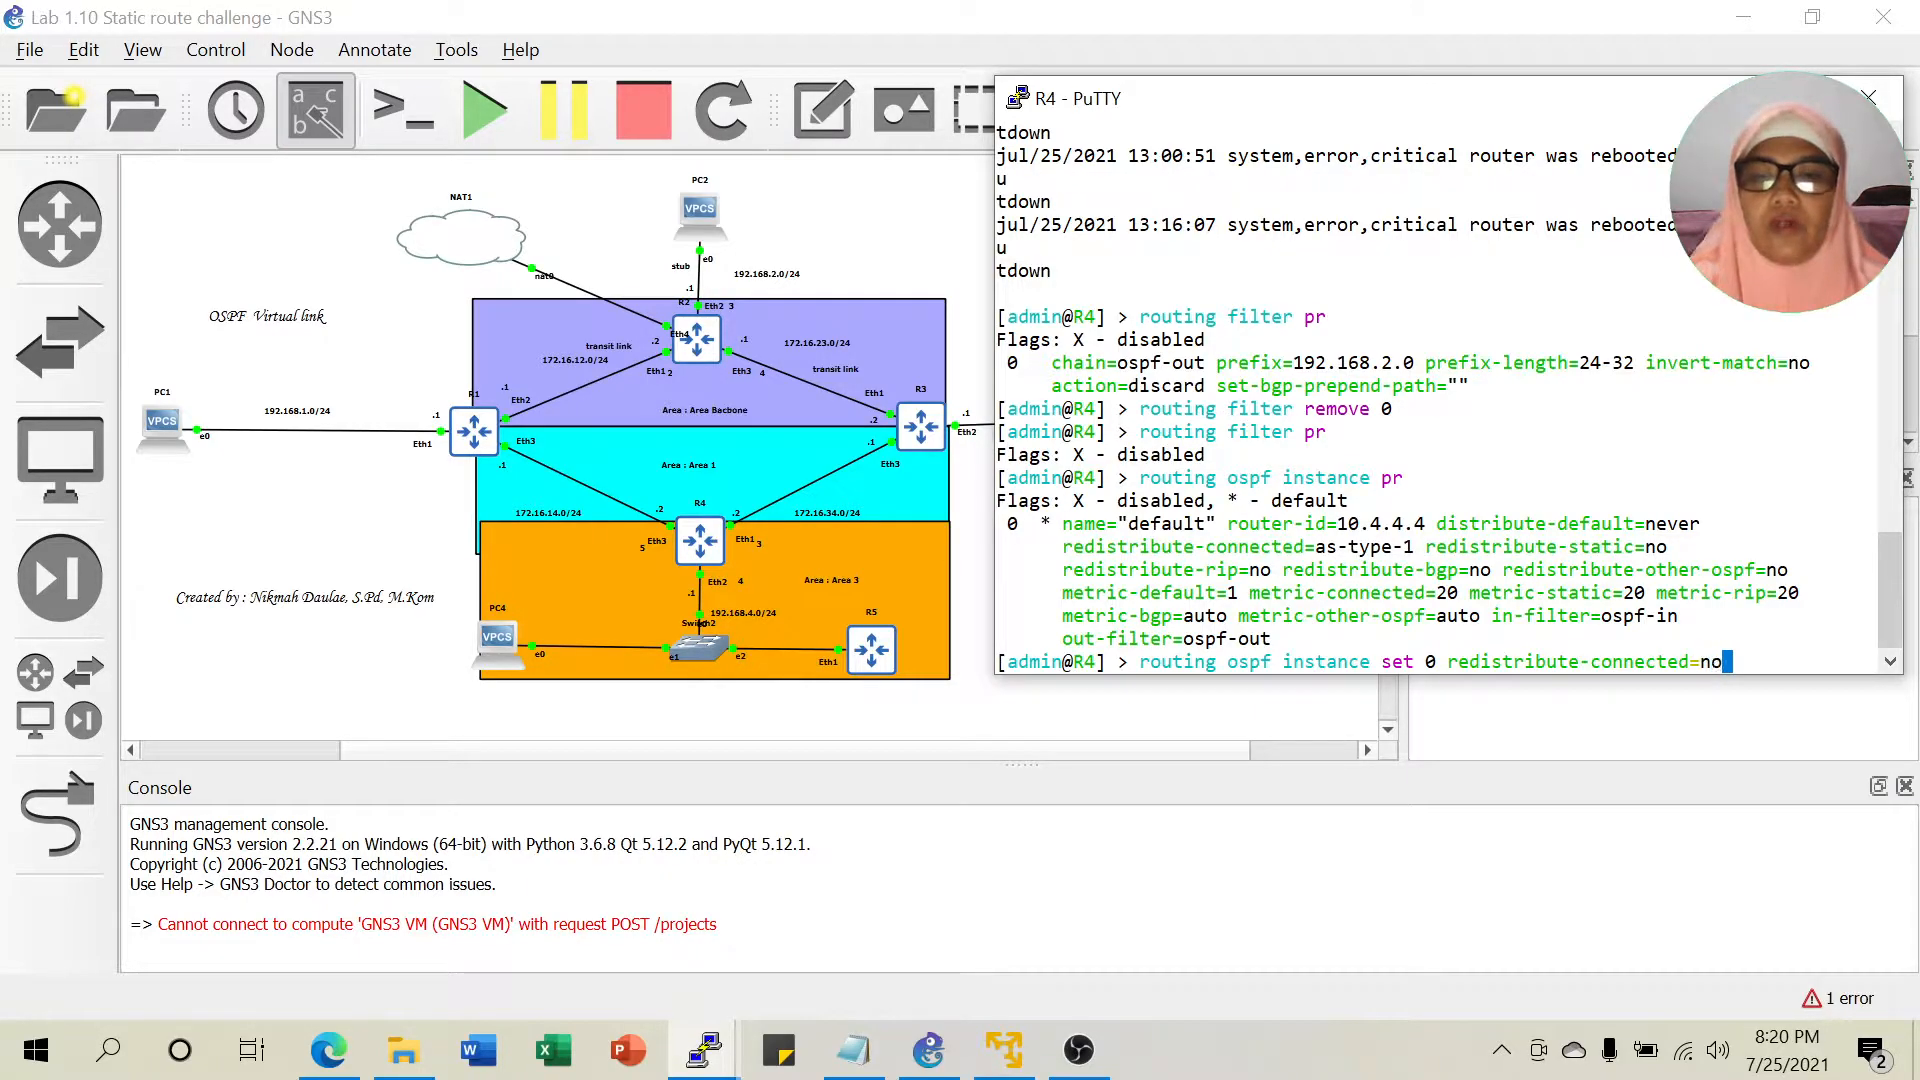
key(Return)
Reprint R4's OSPF instance and compare the new 'no' value with as-type-1.
key(Up)
key(Up)
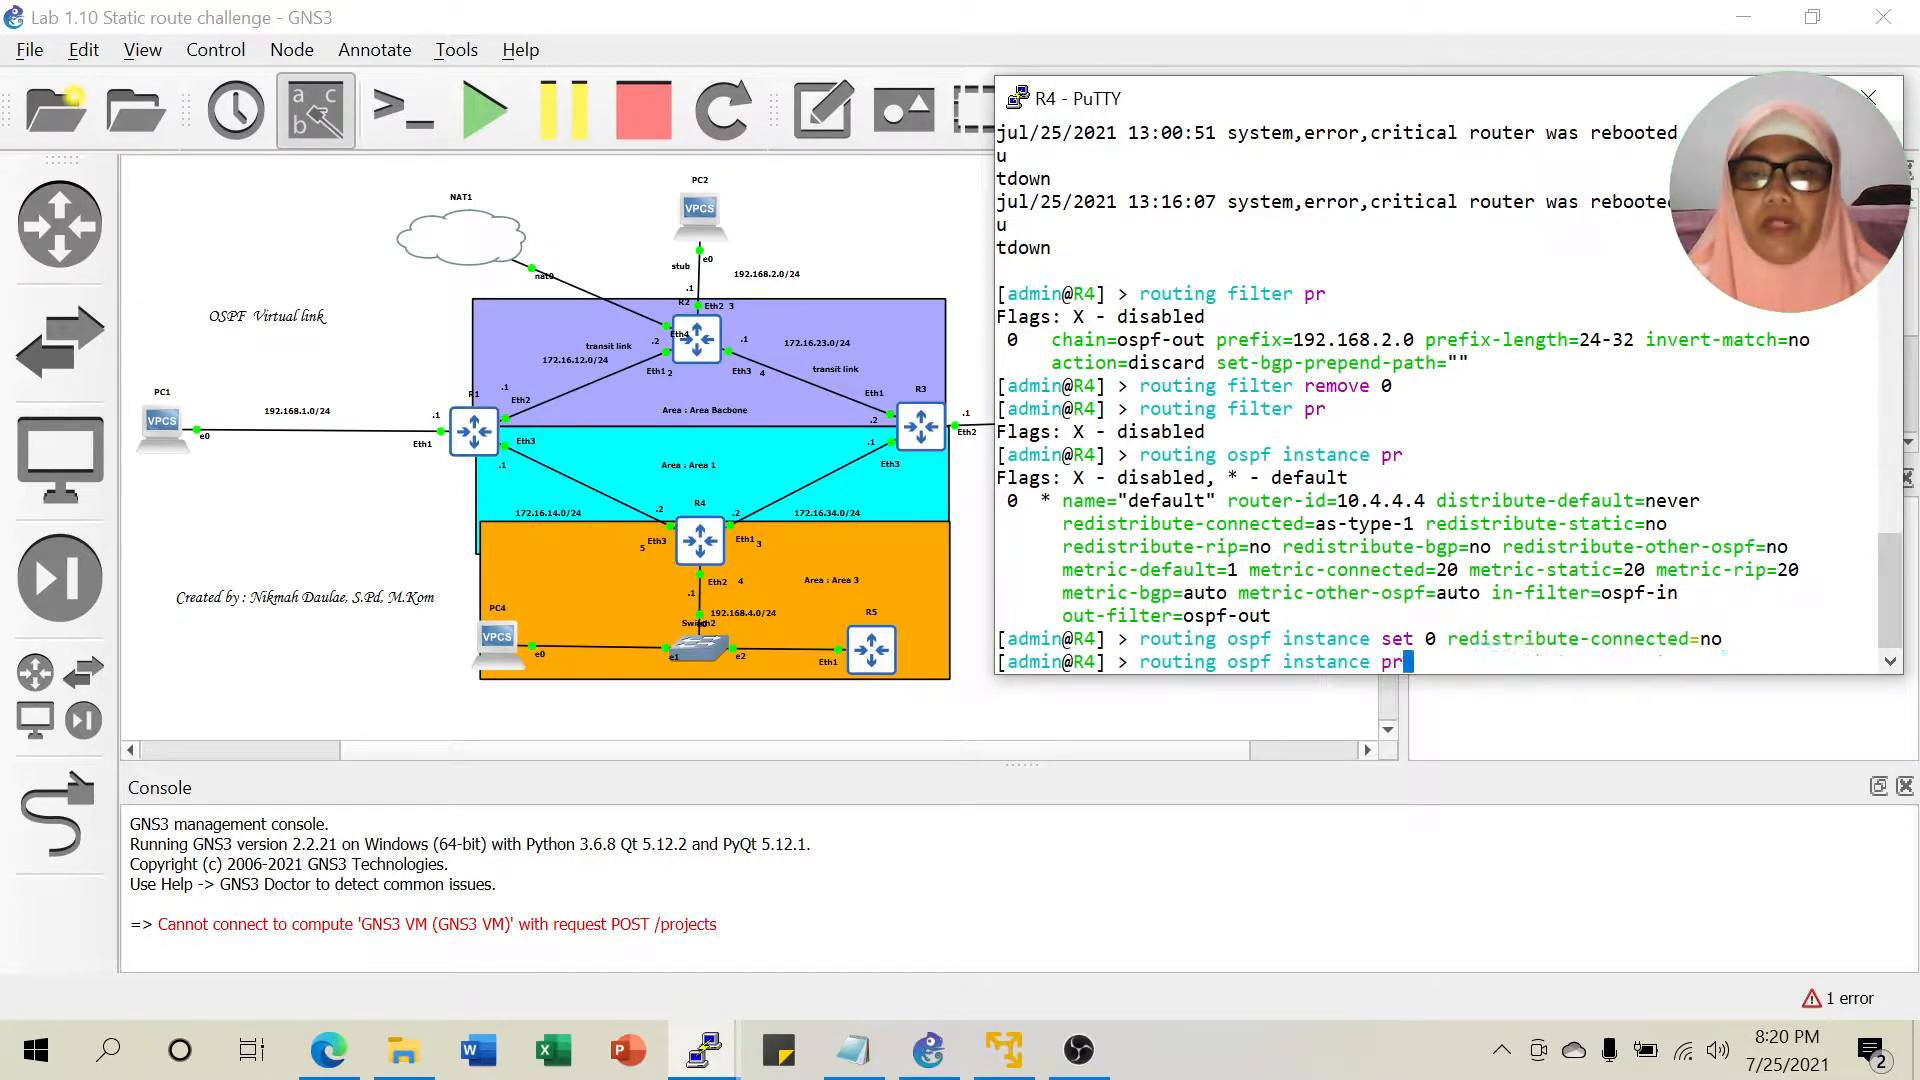
key(Return)
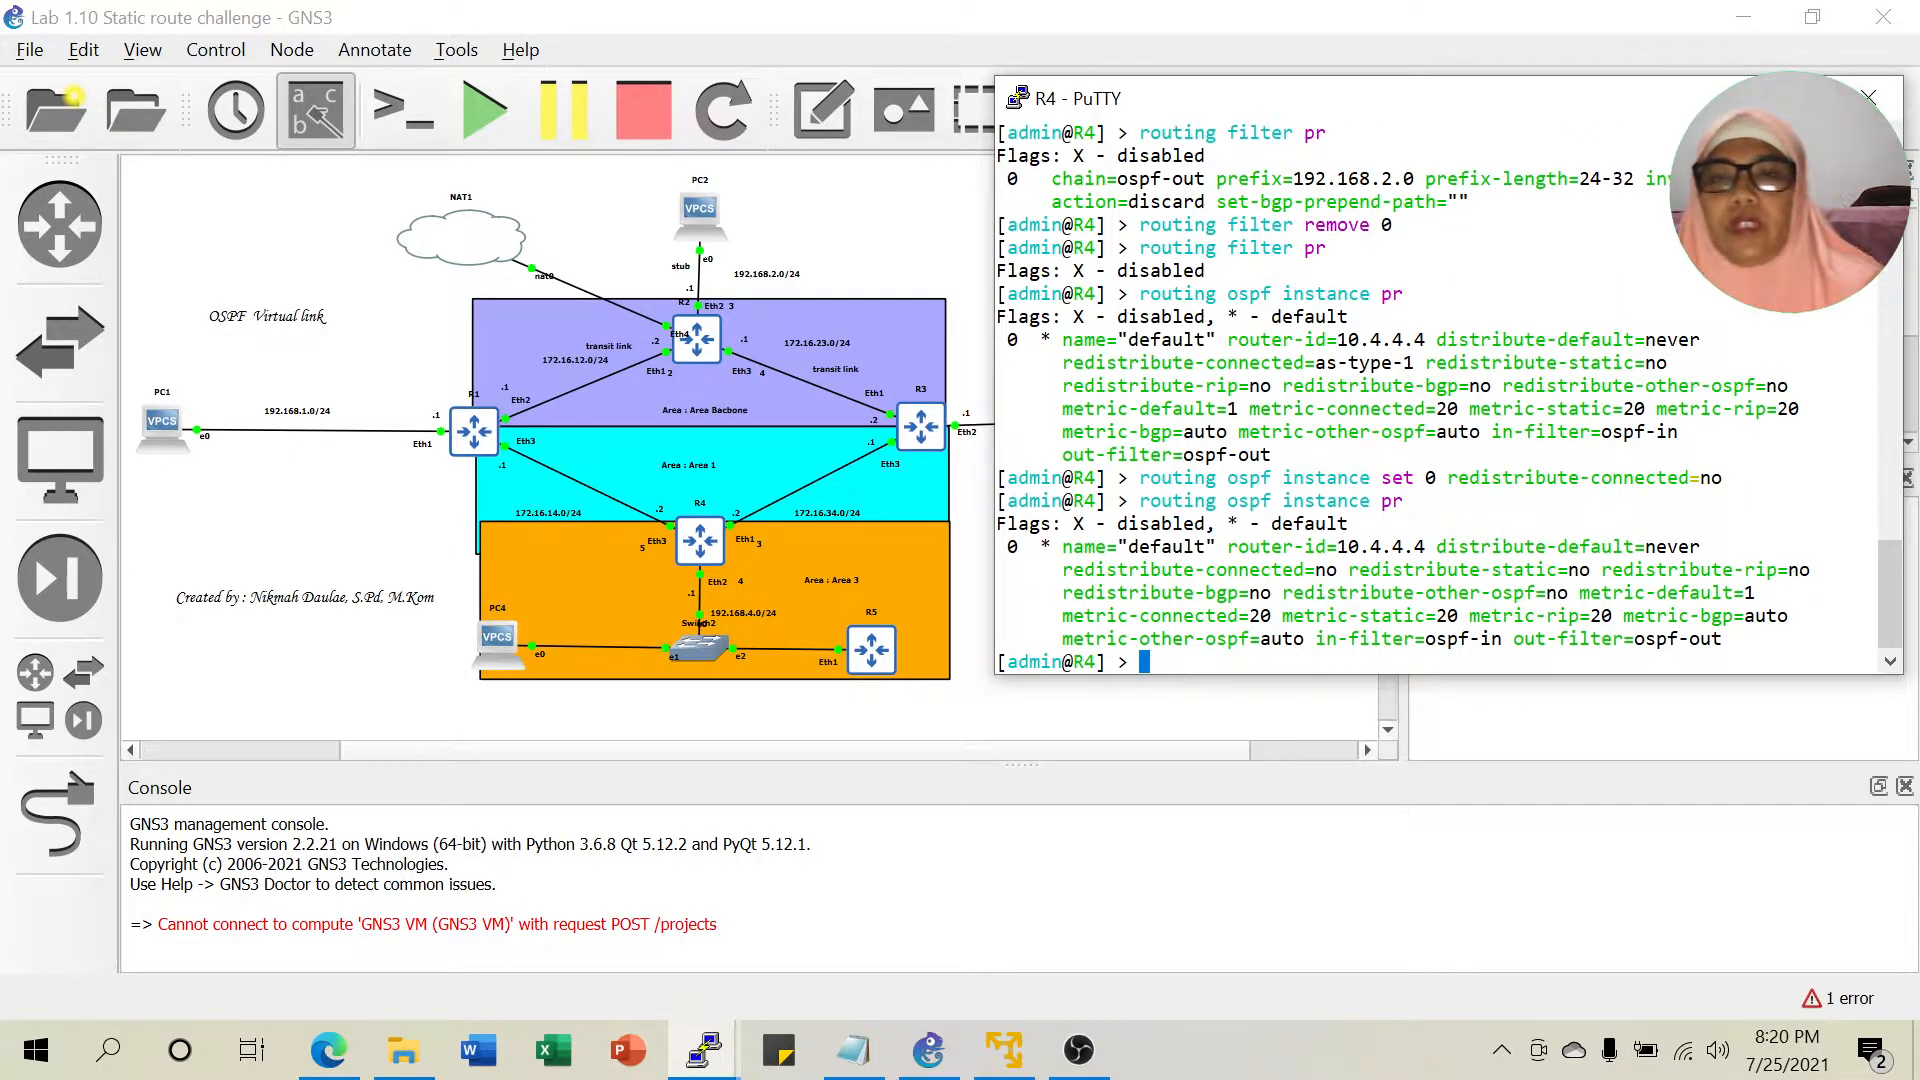
double_click(1325, 569)
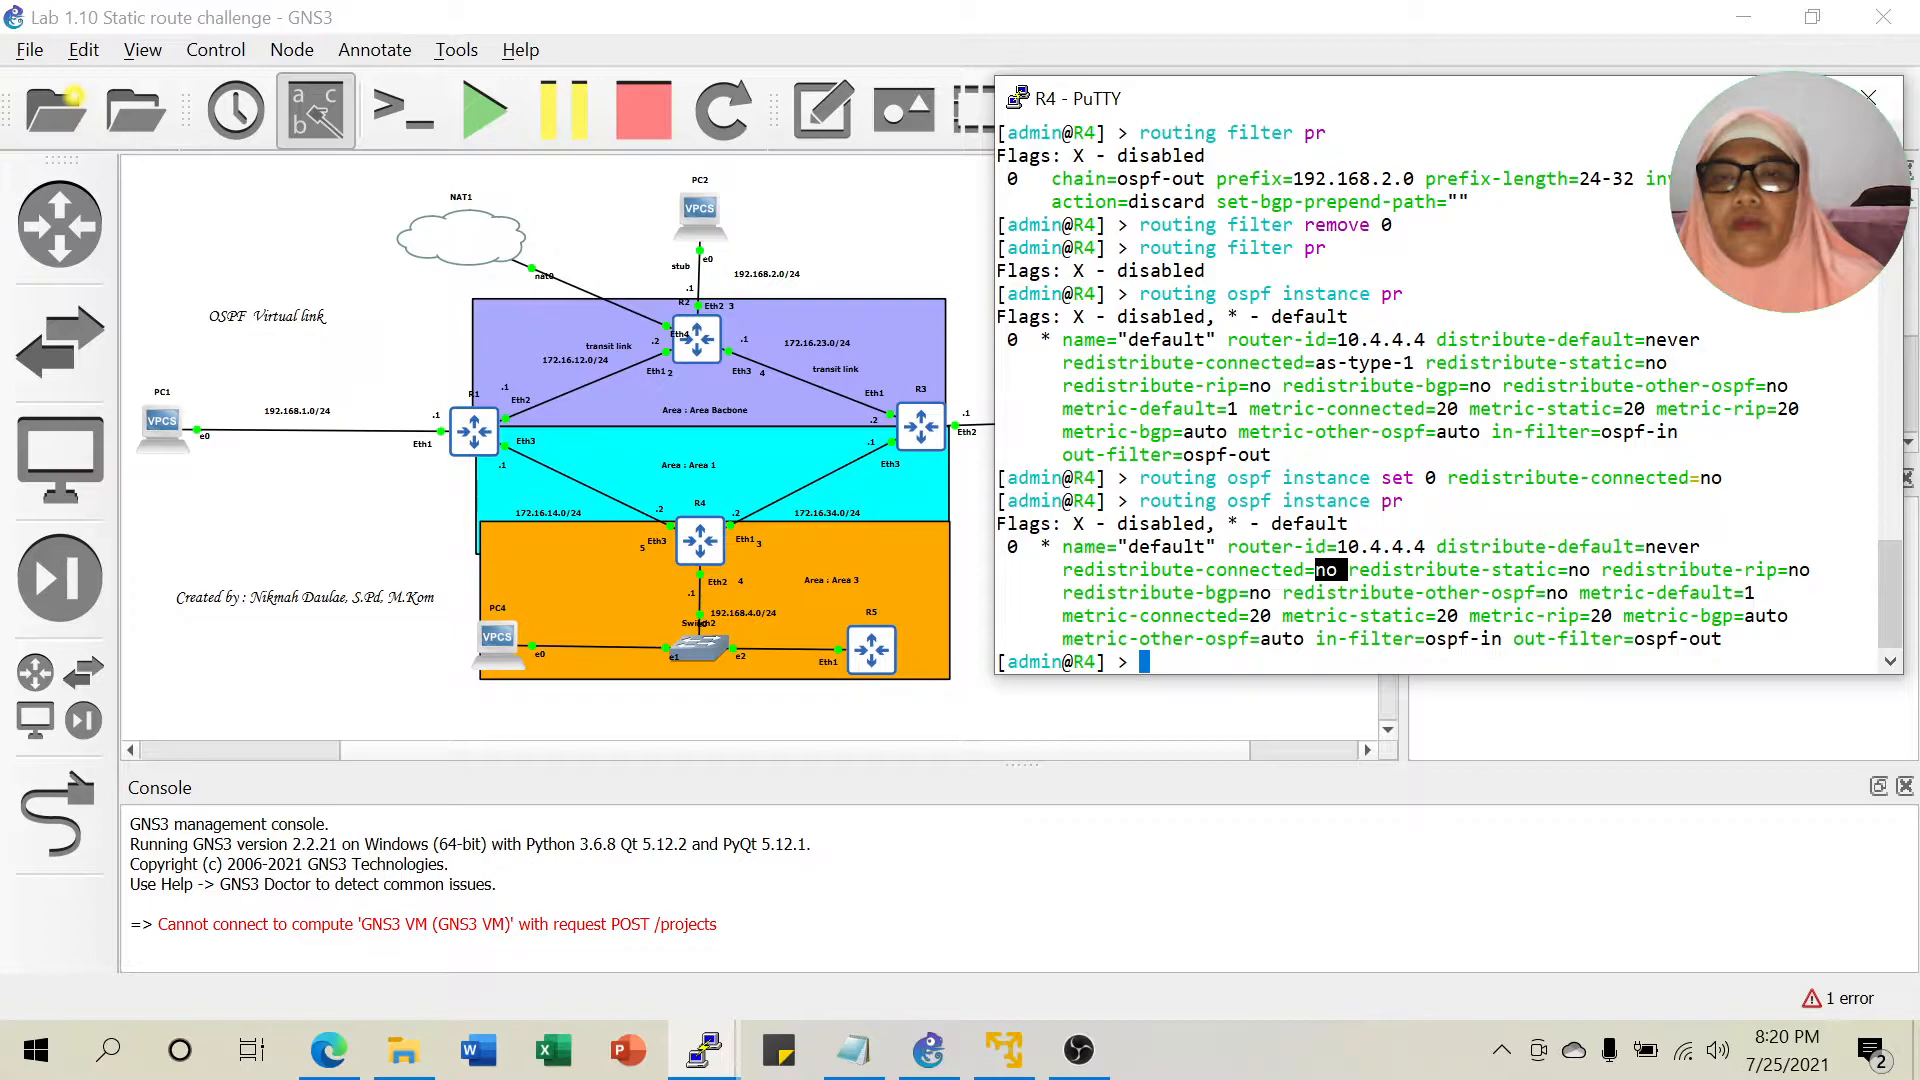
drag(1316, 362, 1413, 362)
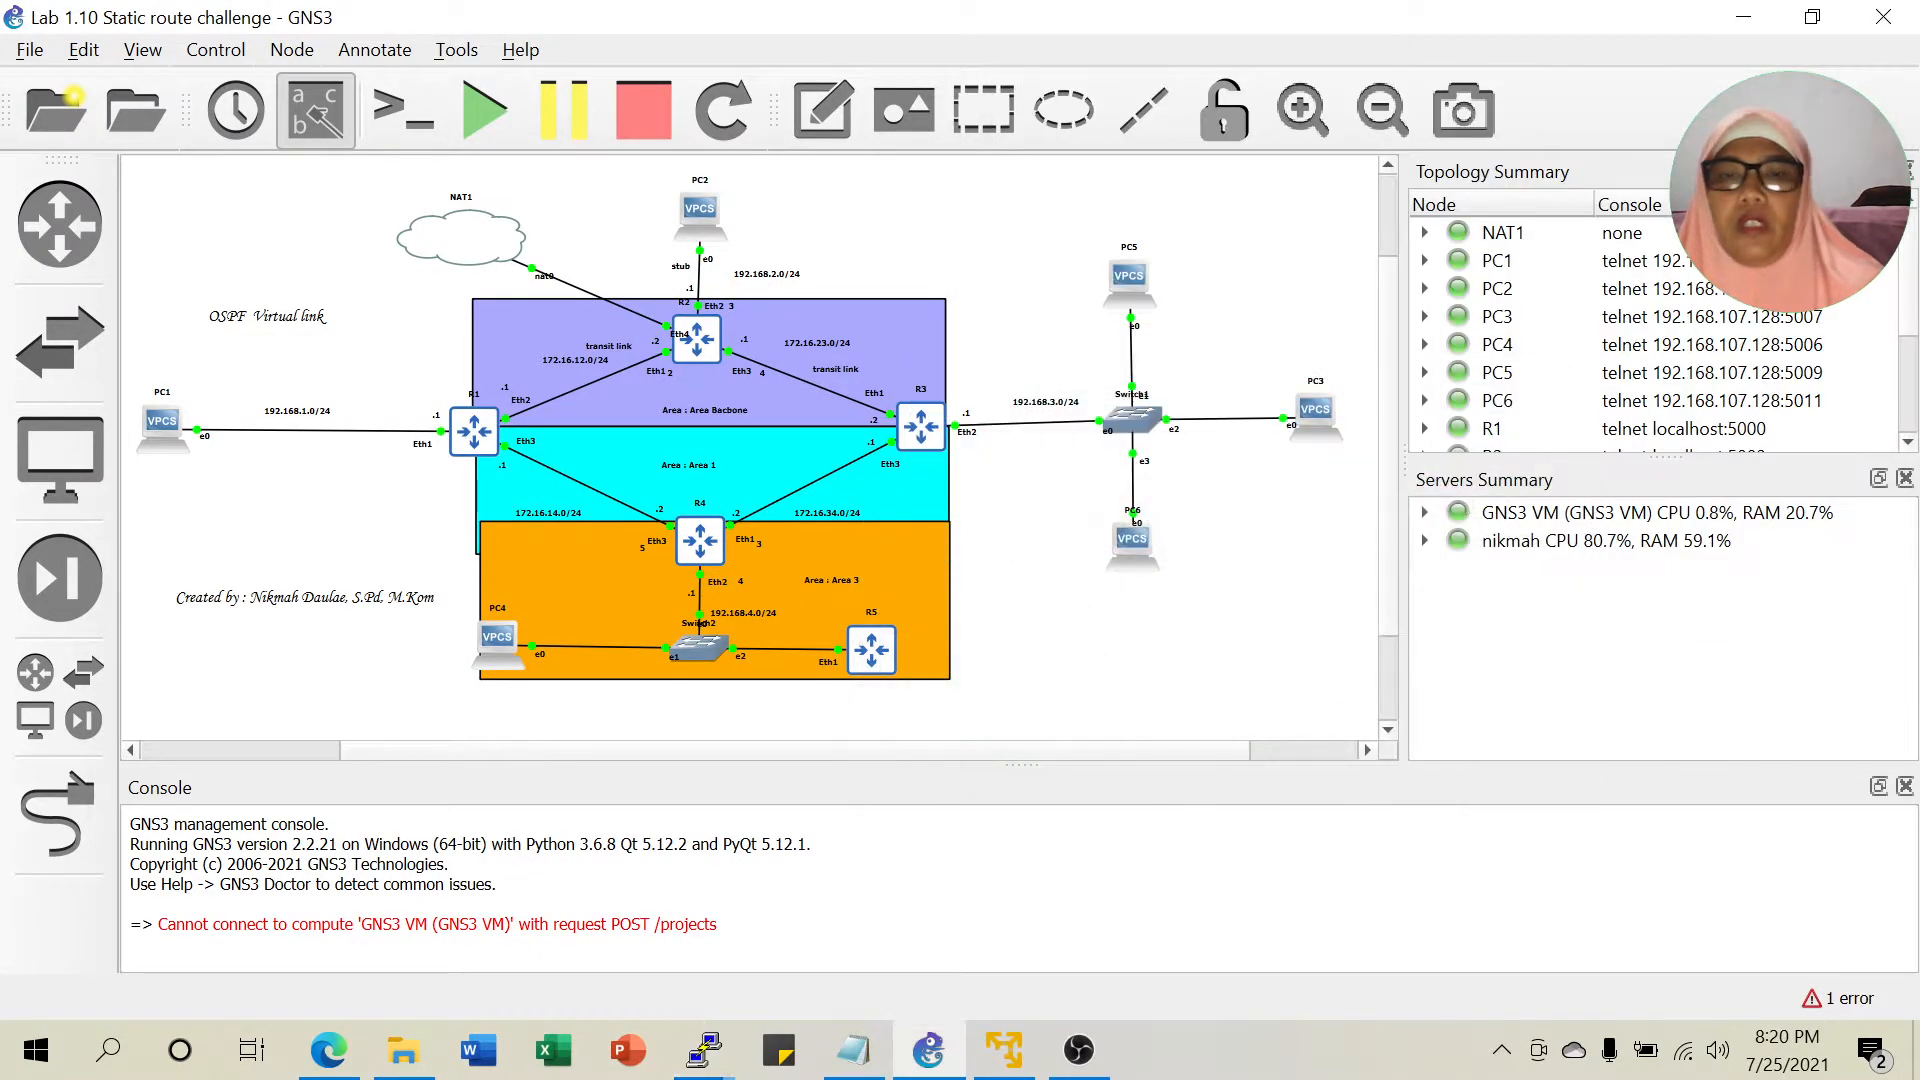
Scroll through the virtual-link lab notes, then switch back to R2's console.
click(852, 1049)
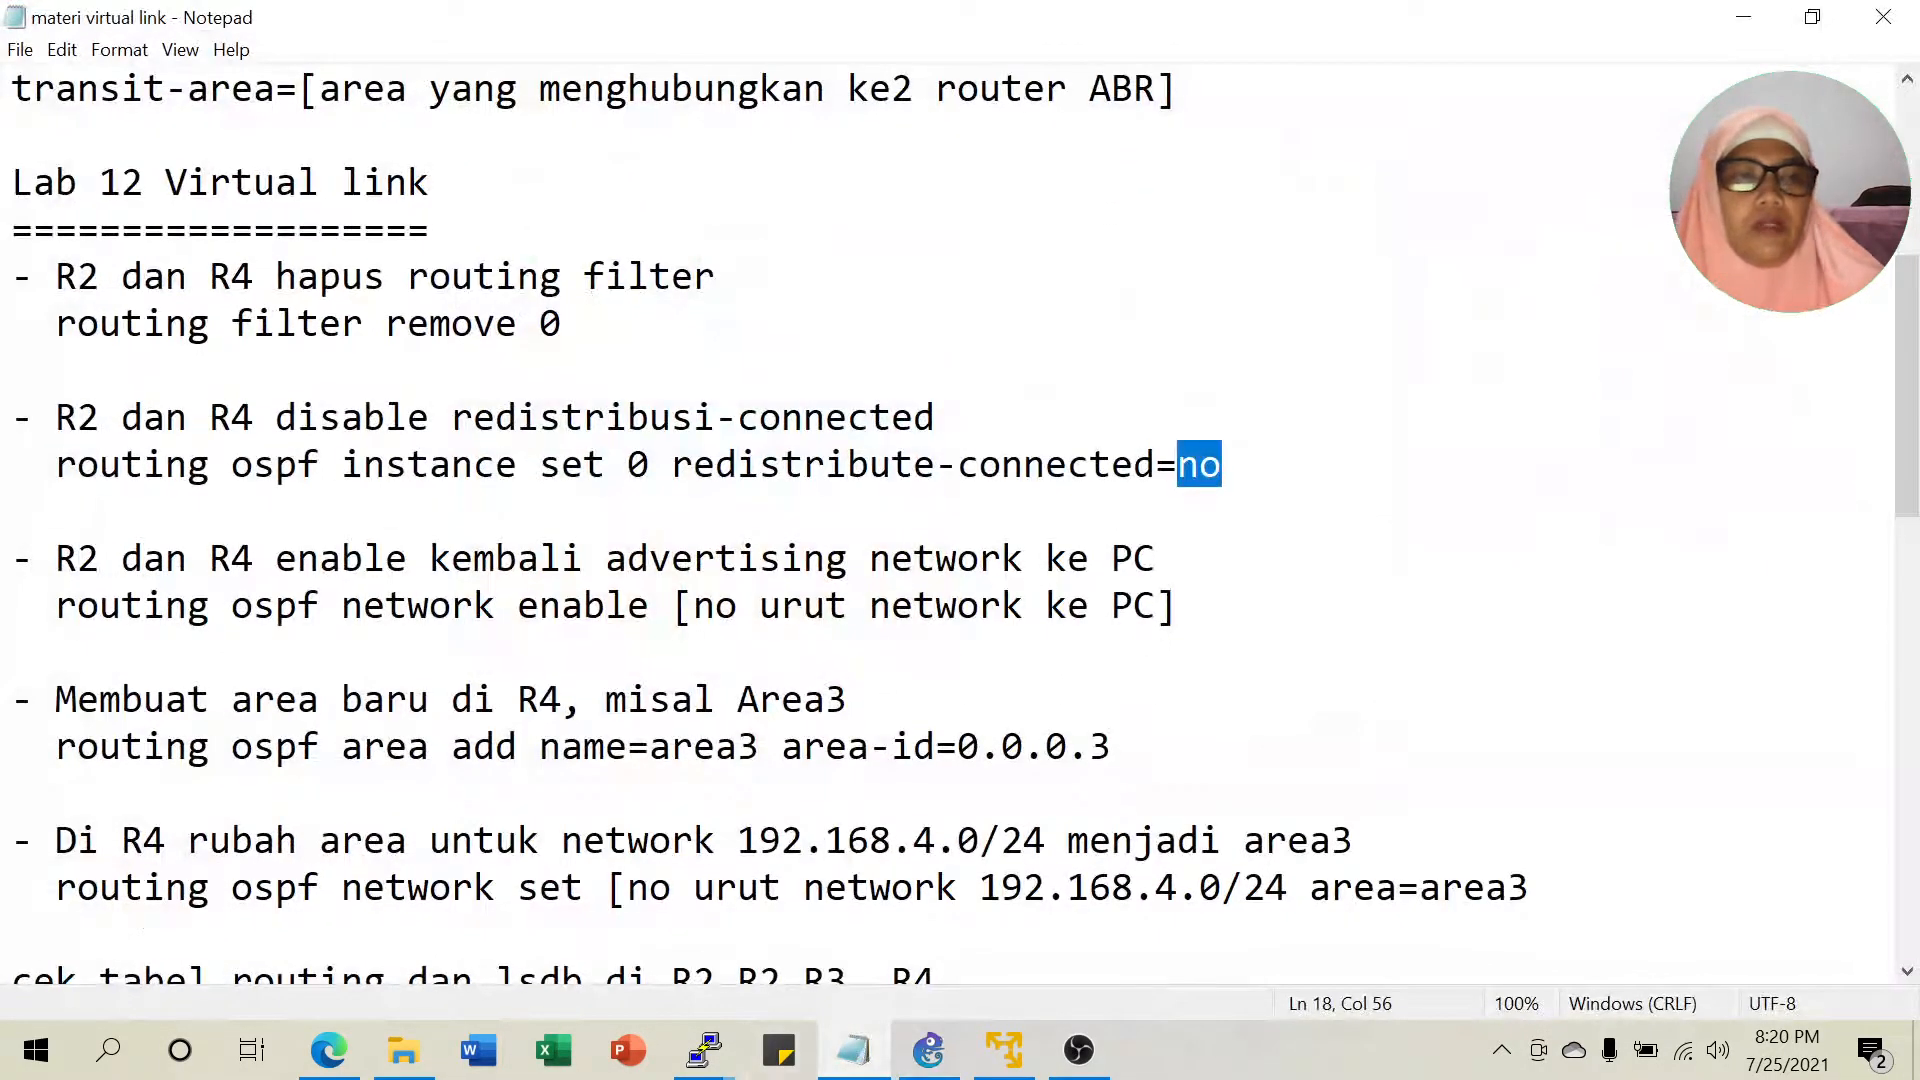
scroll(950, 520, down, 1)
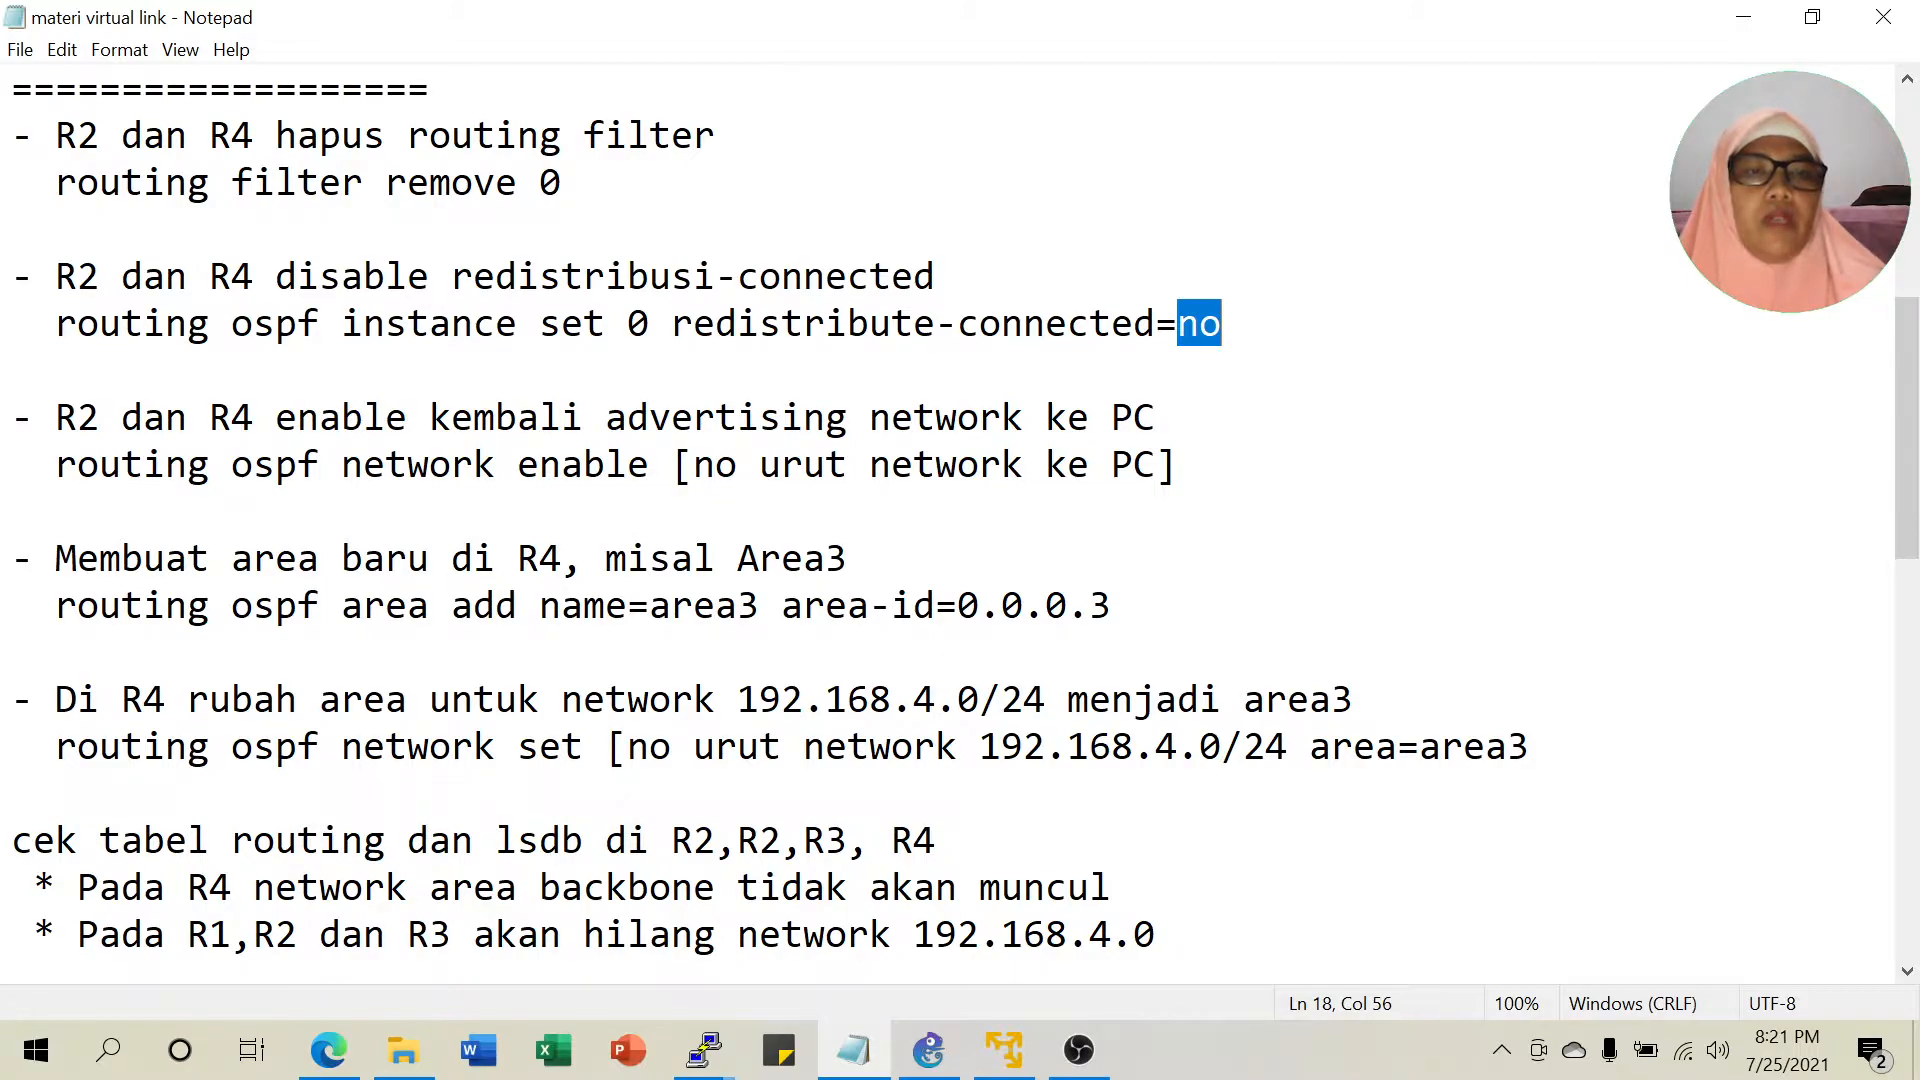
click(705, 1050)
click(397, 944)
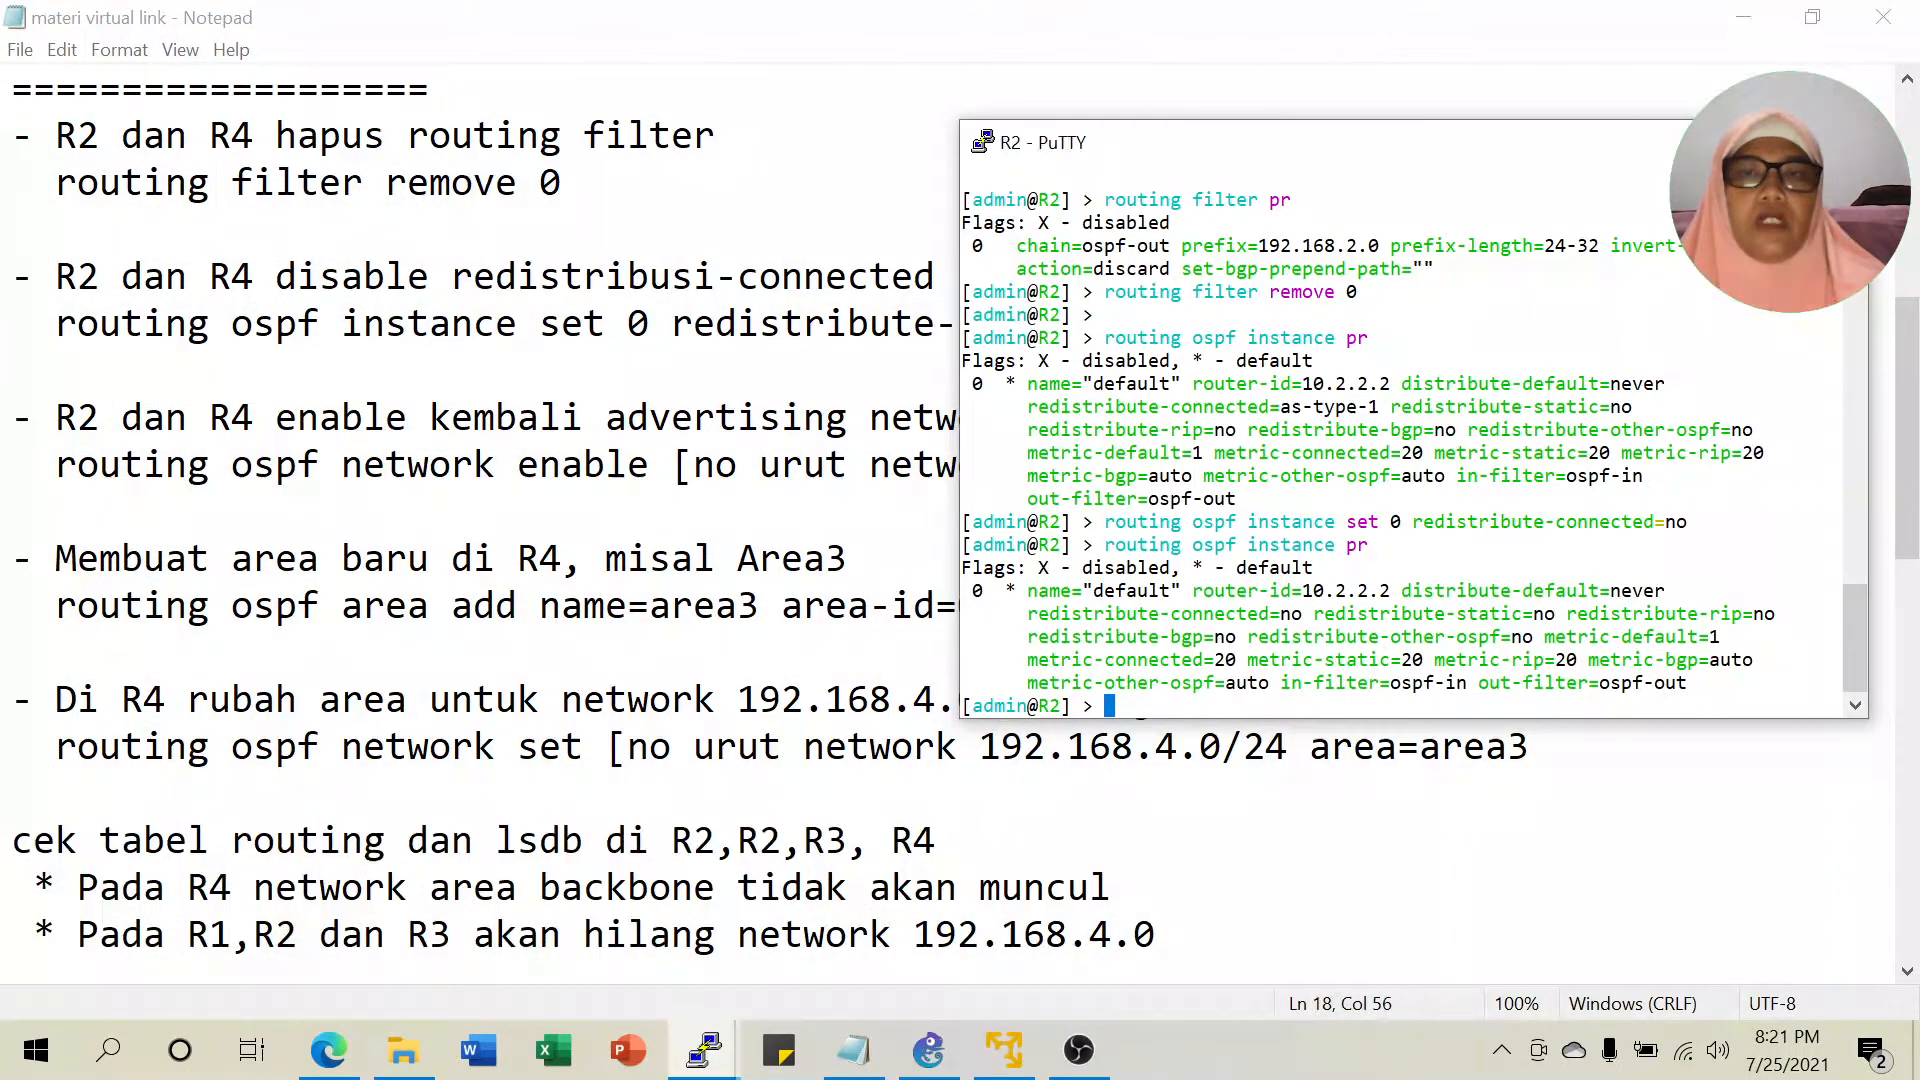
List R2's OSPF networks and spot the invalid 192.168.2.0/24 entry.
click(1742, 20)
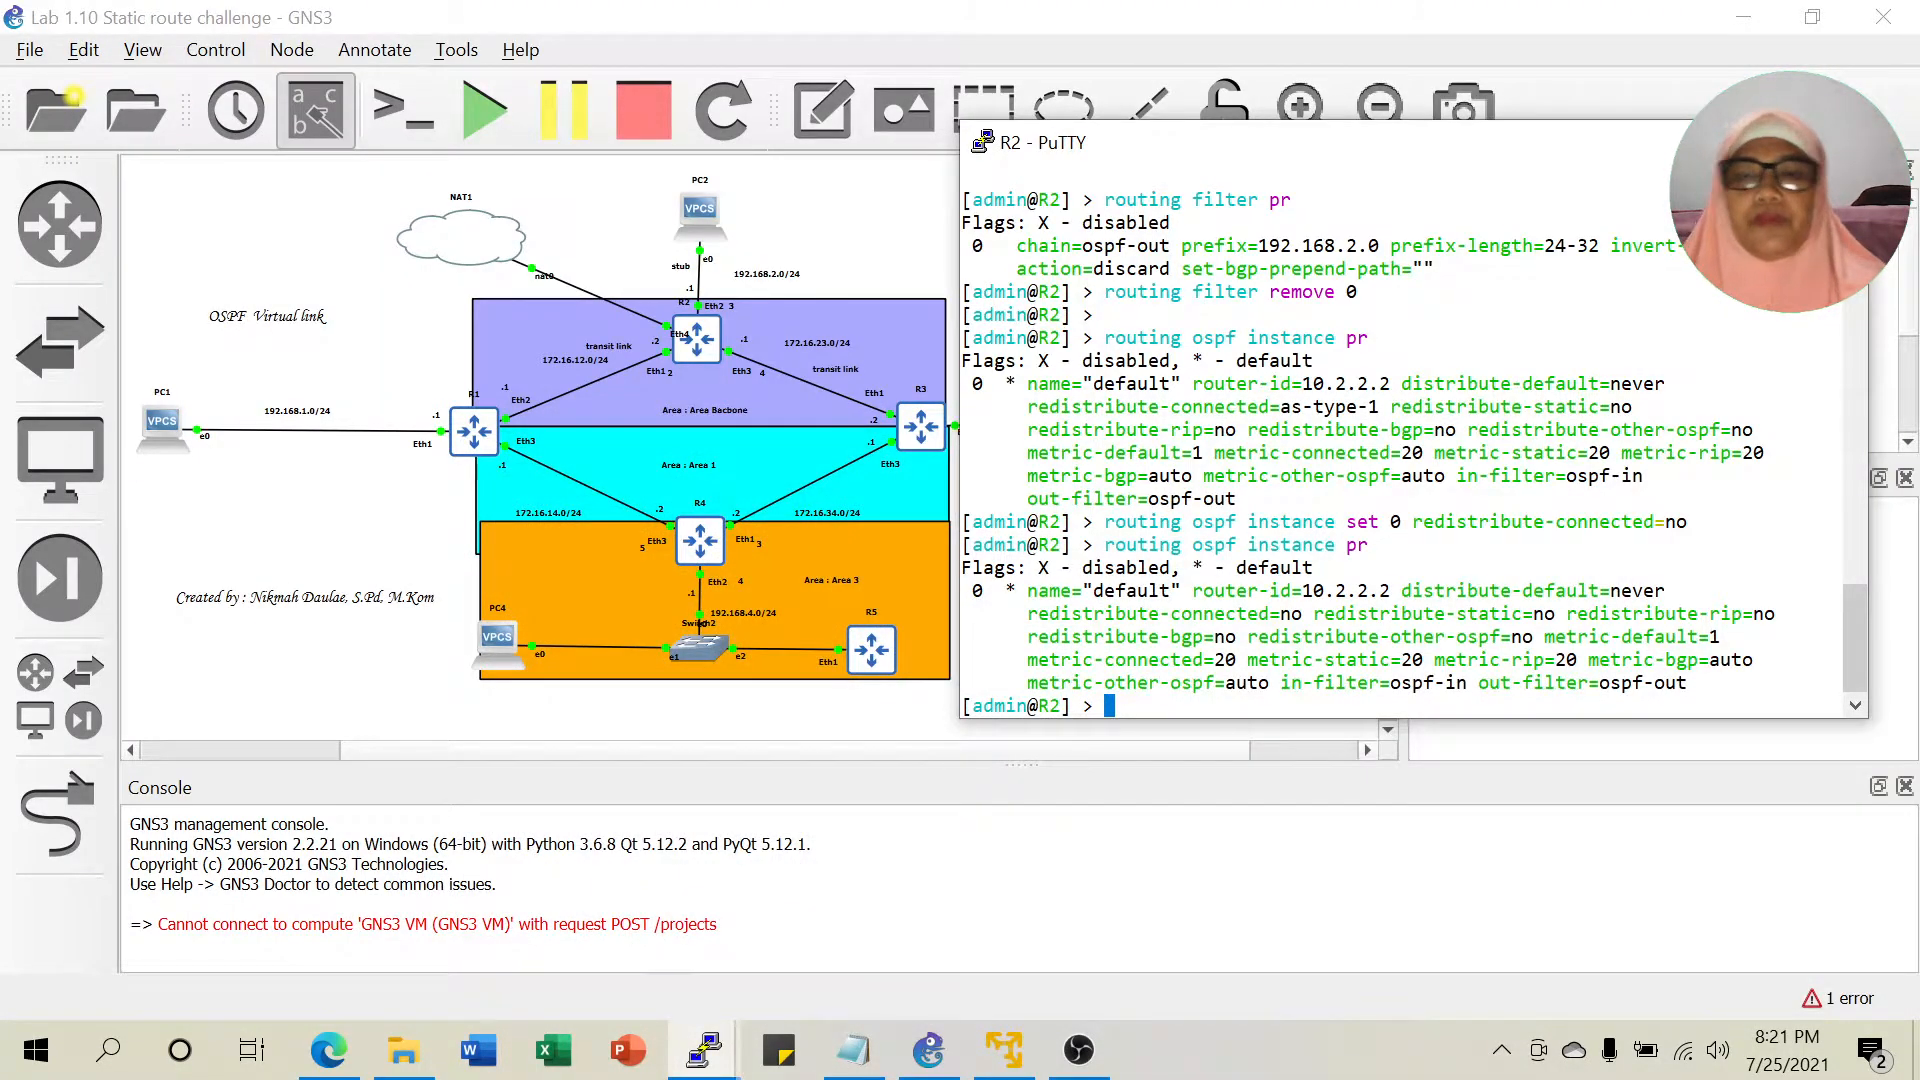
key(Return)
text(routing )
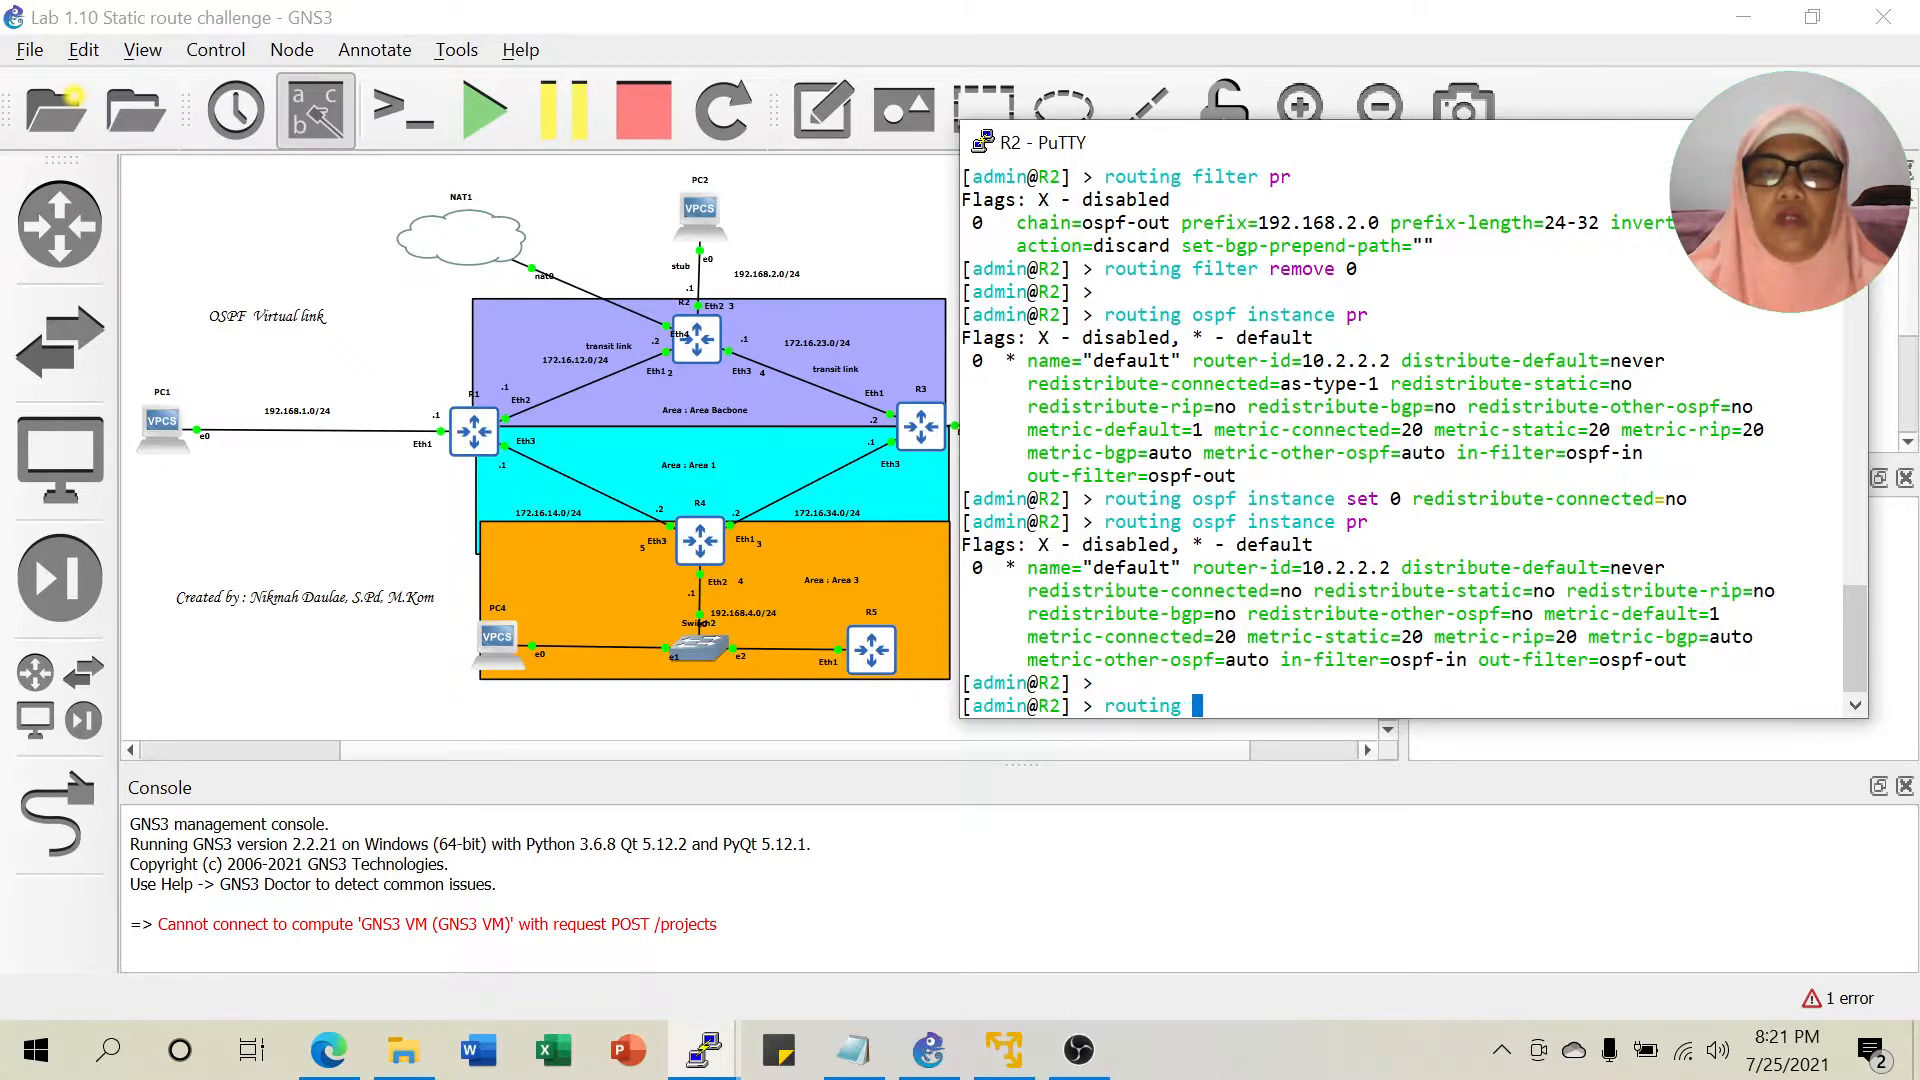
text(ospf network )
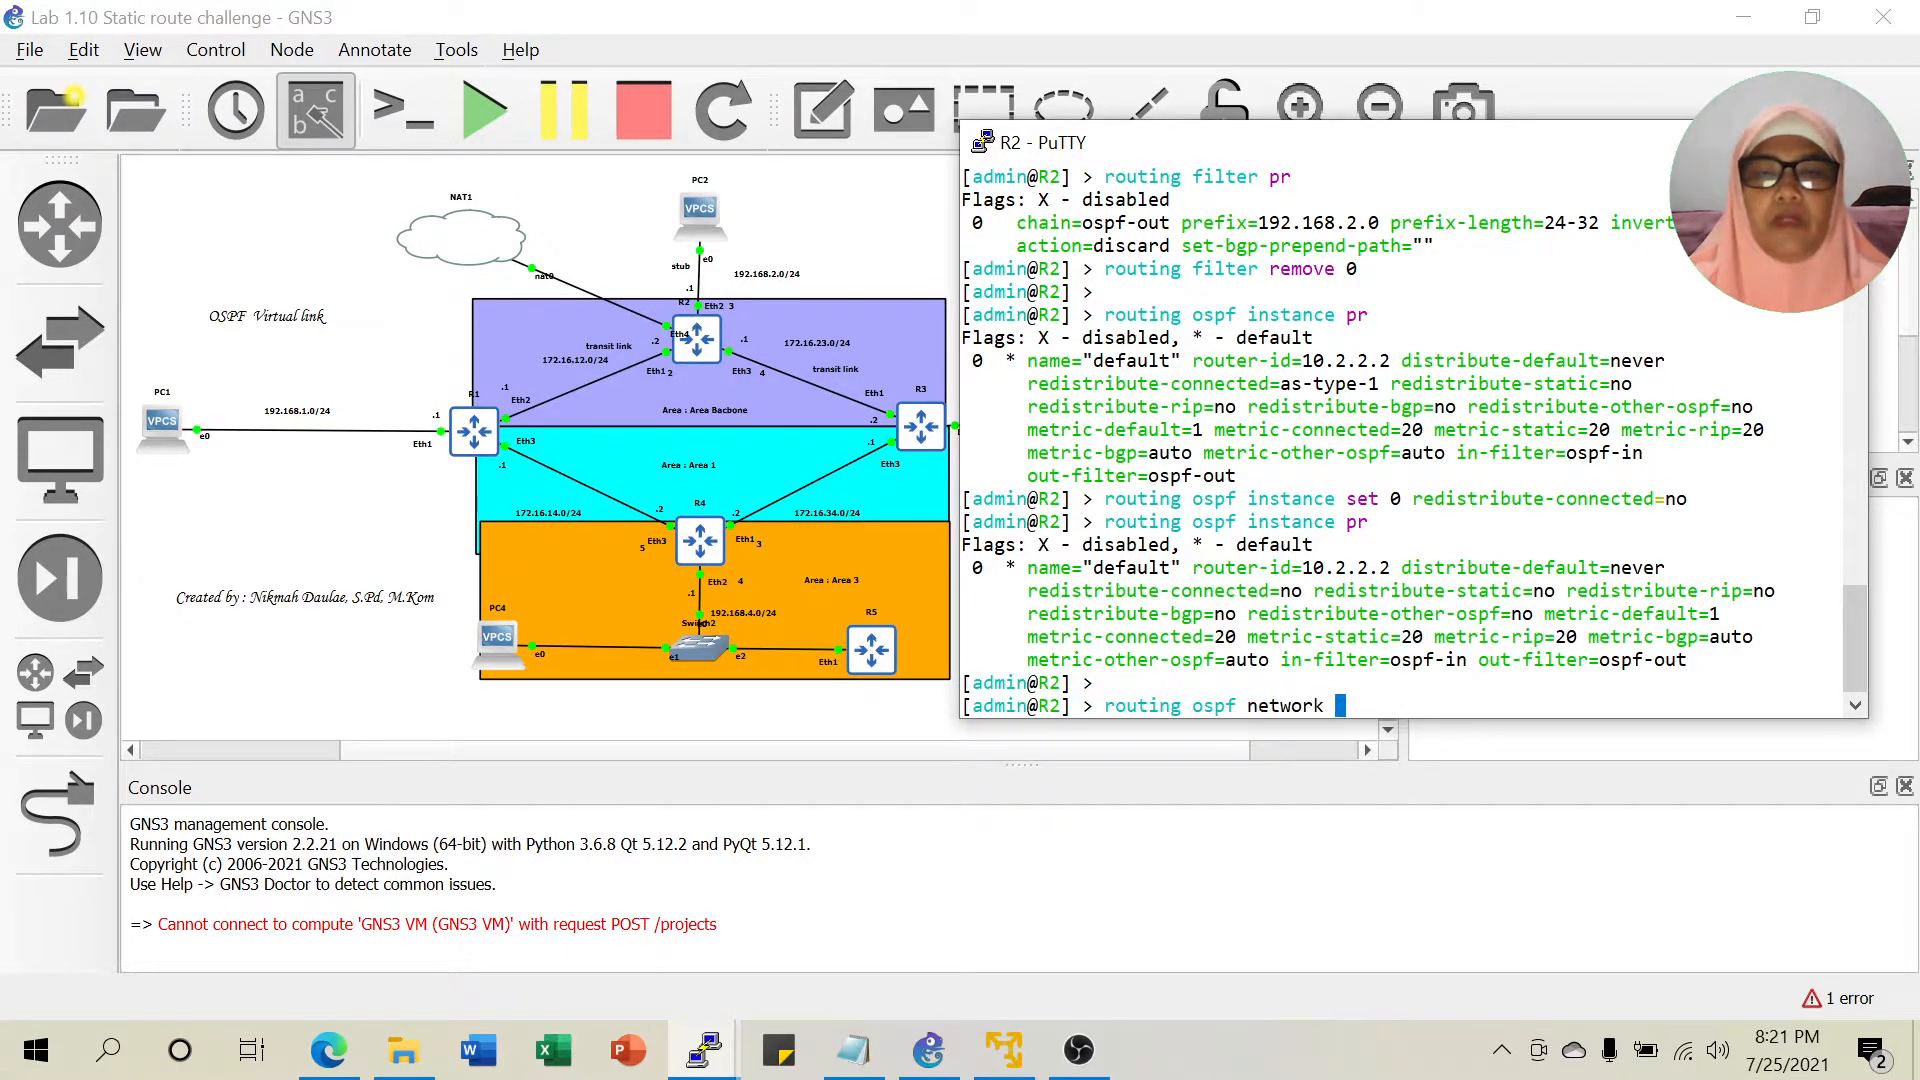
text(pr)
key(Return)
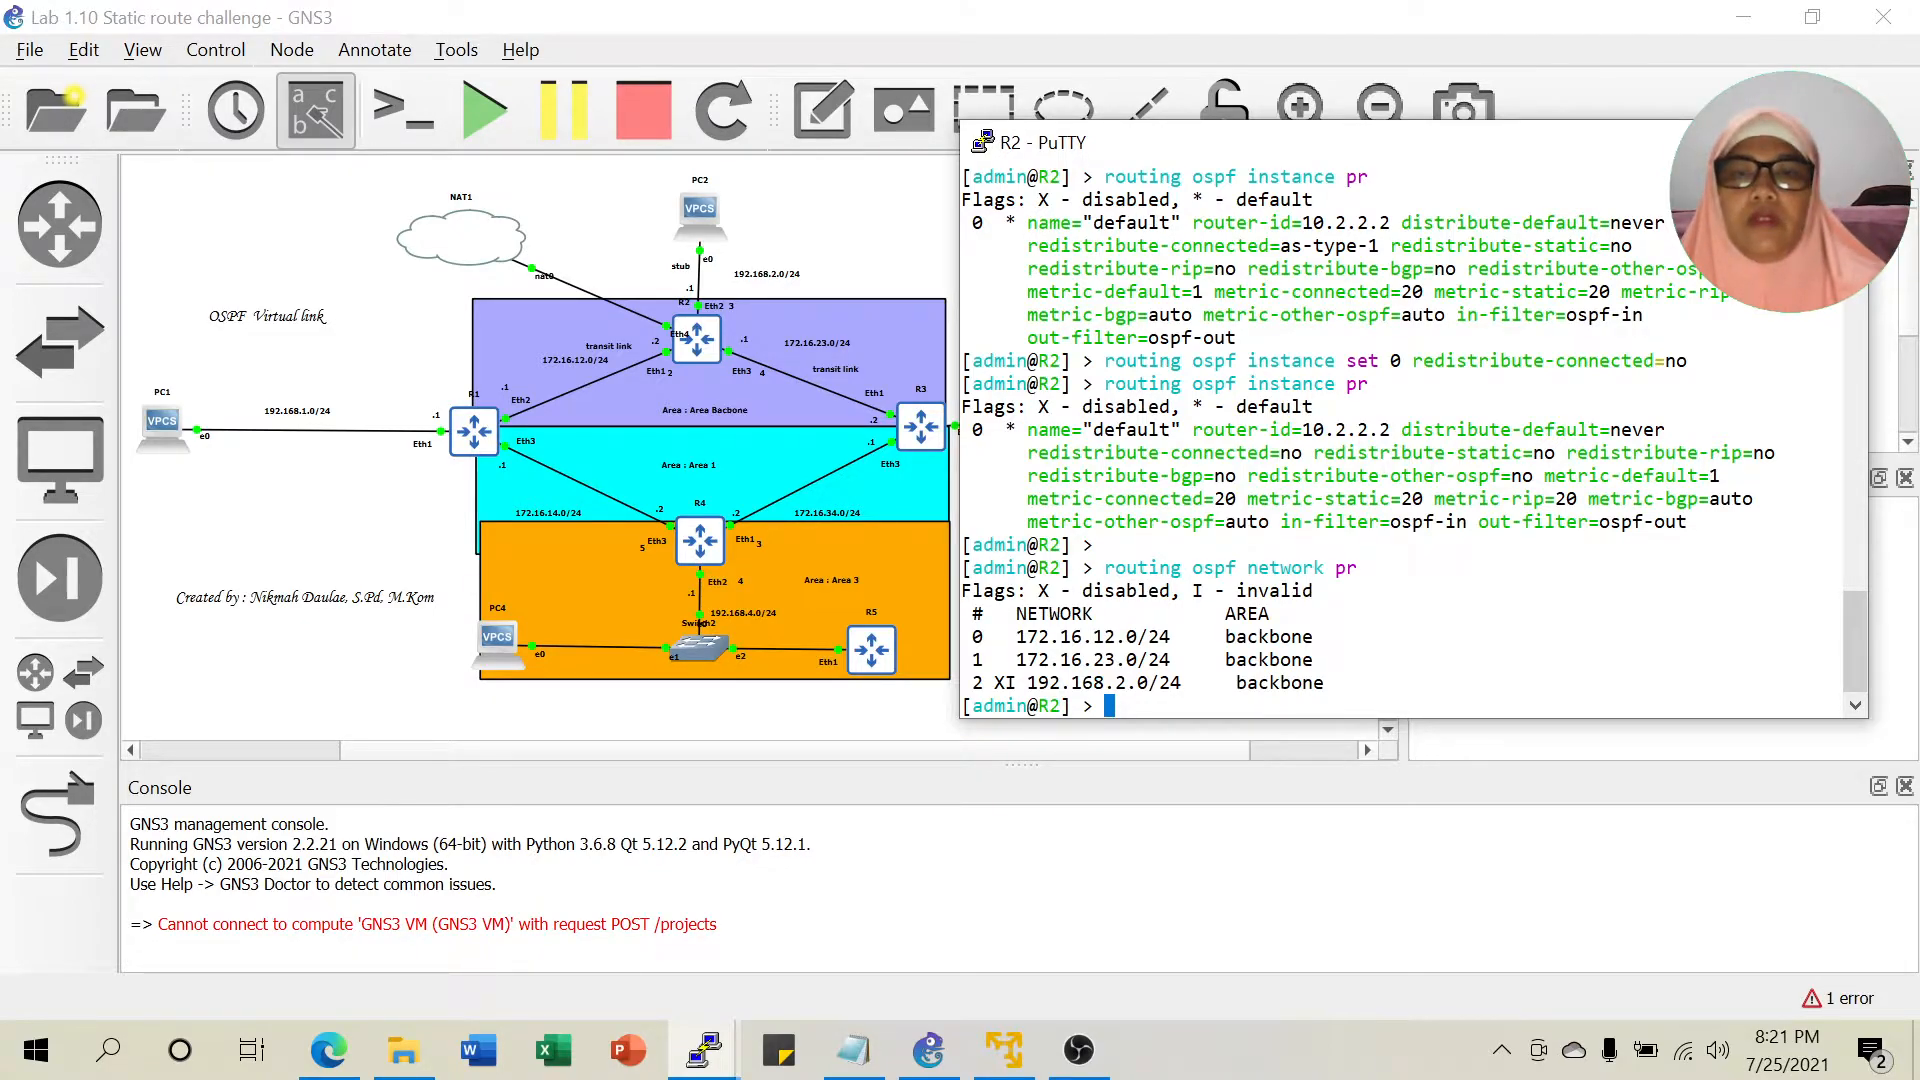
drag(986, 682, 1137, 682)
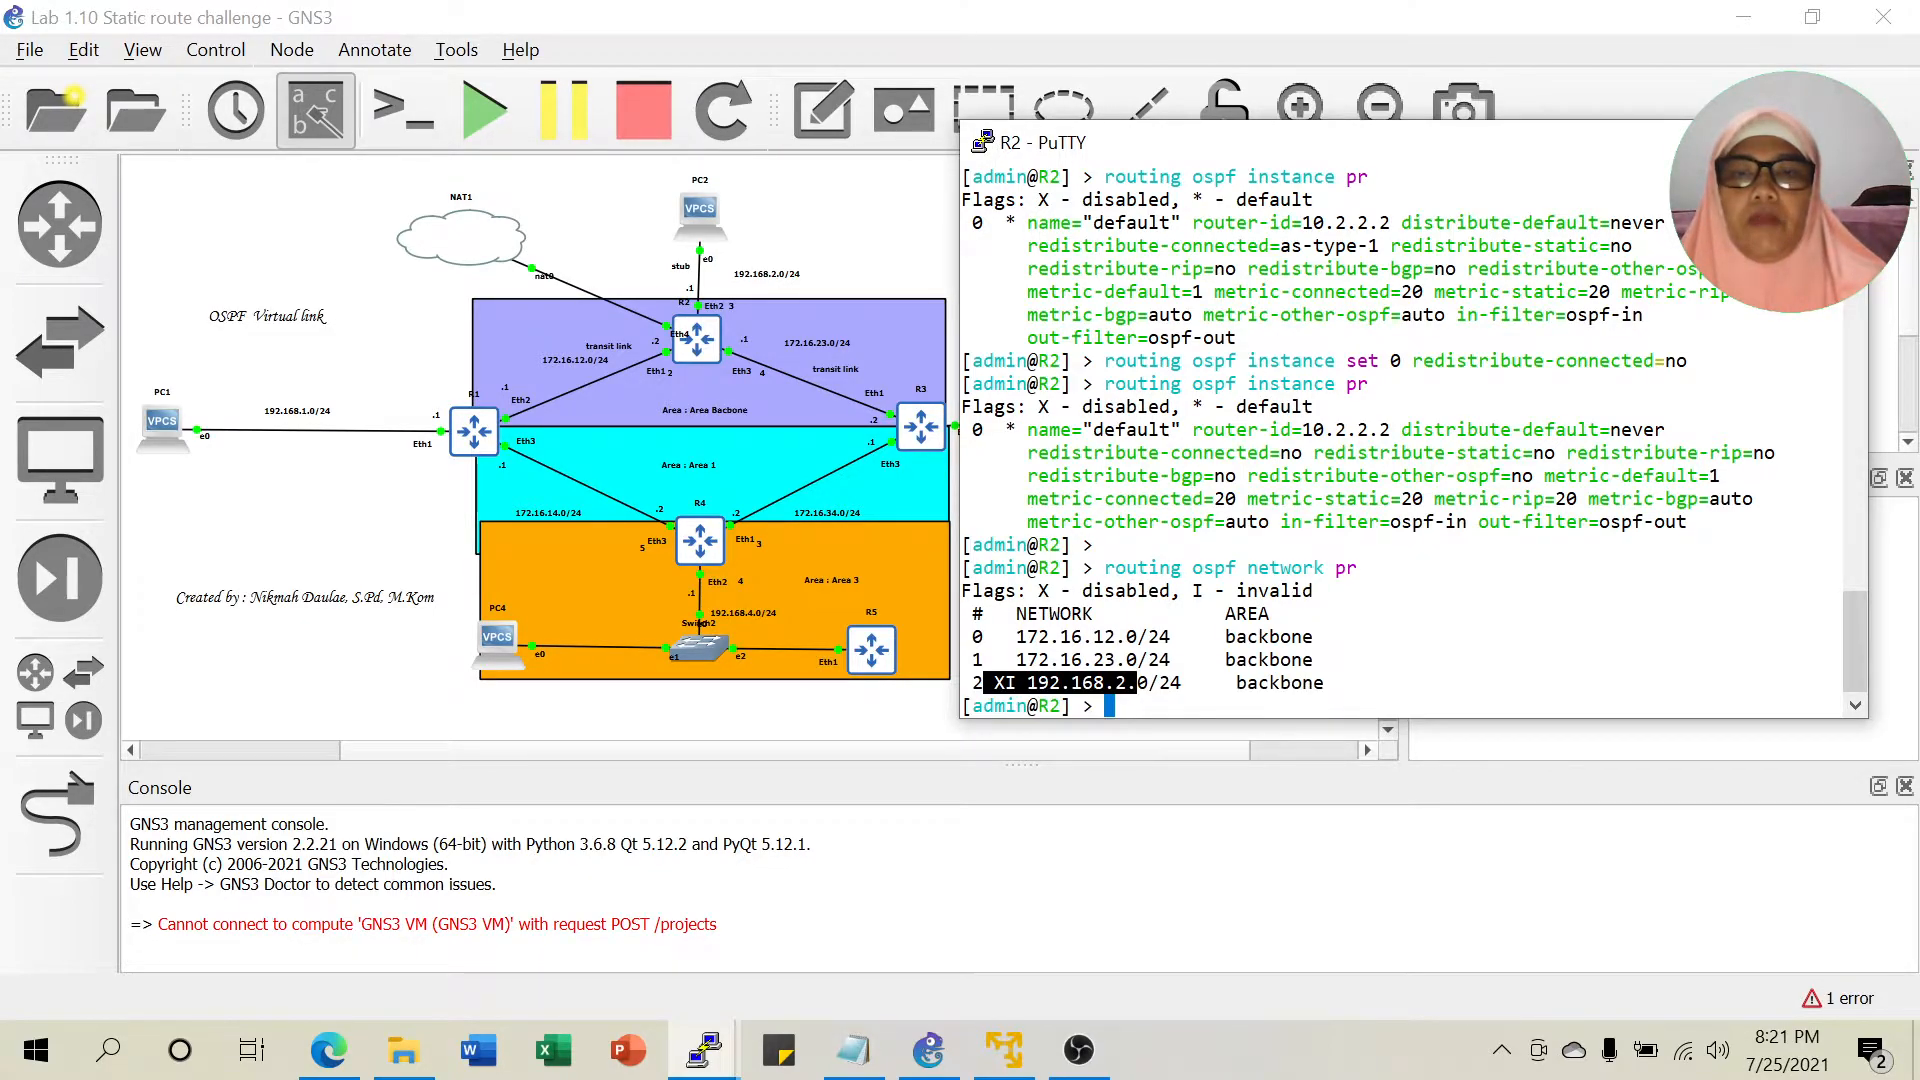
click(1137, 683)
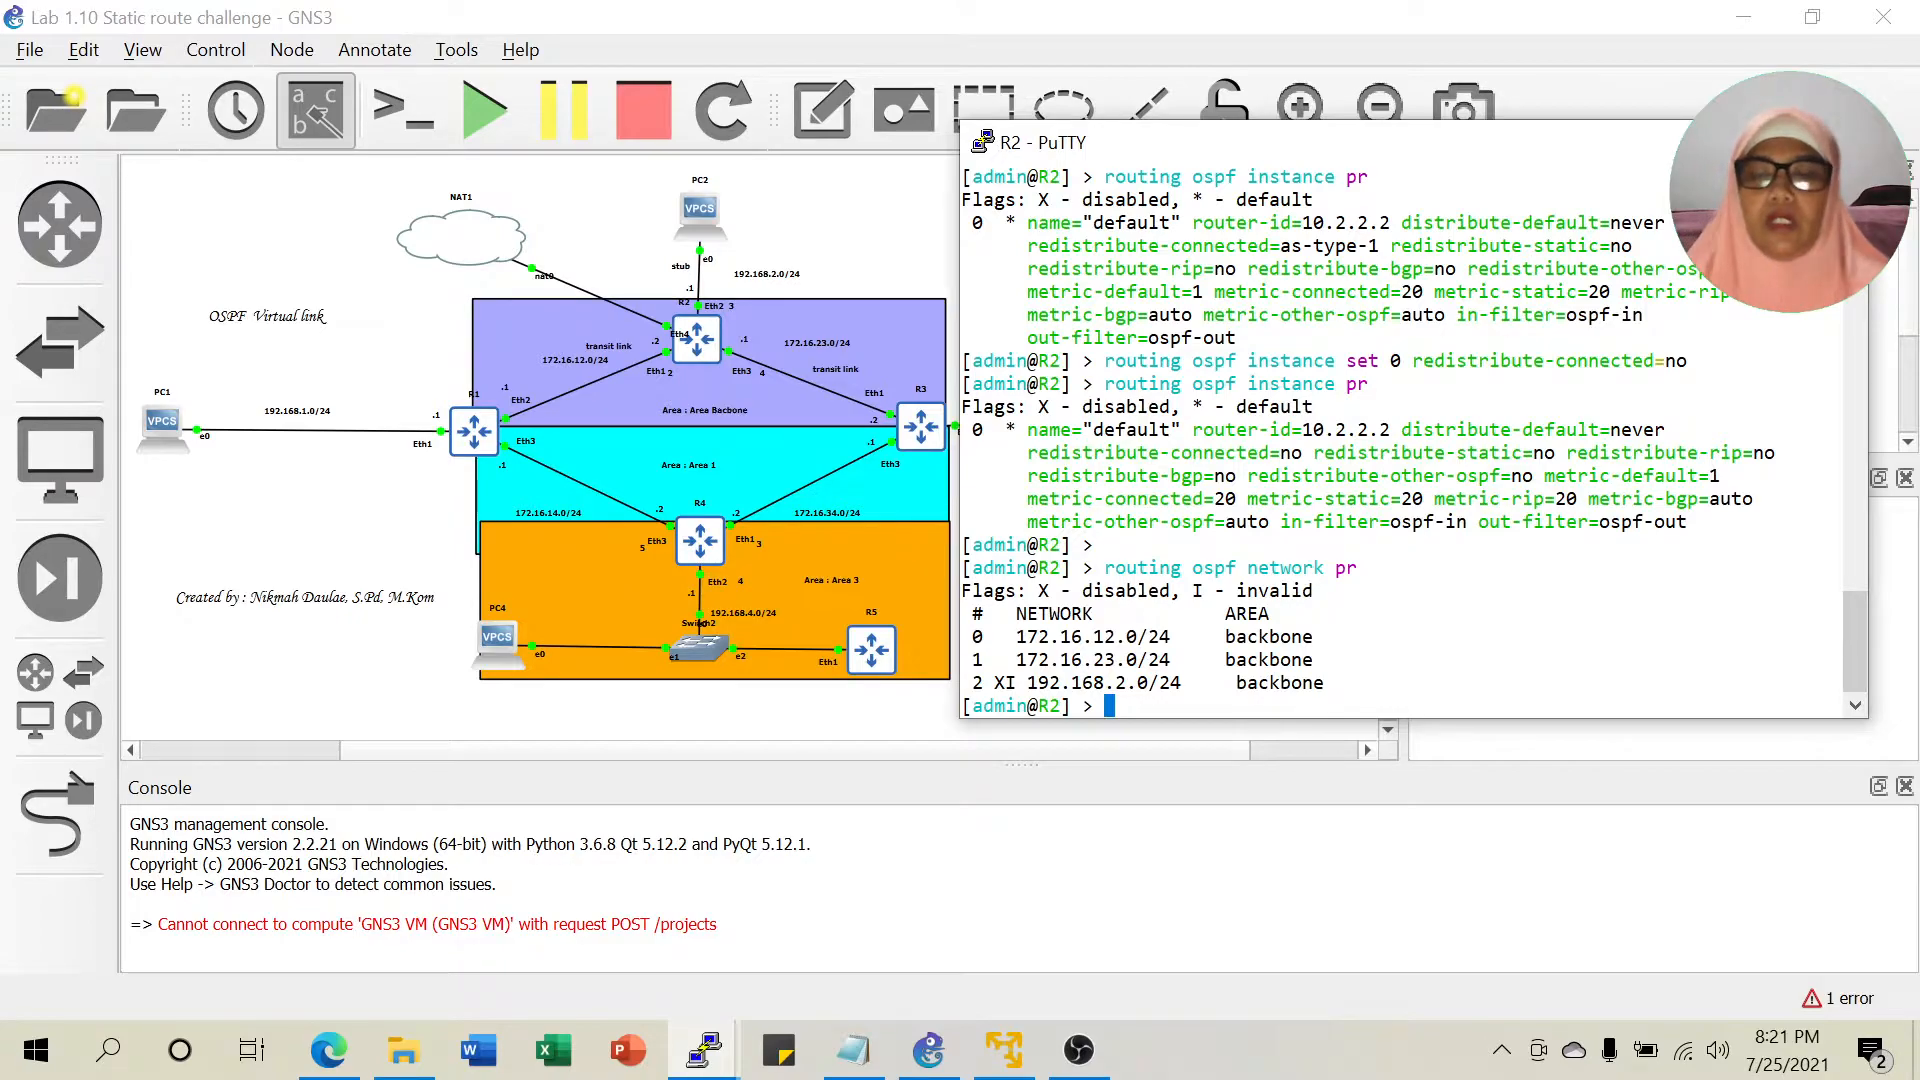
Run 'routing ospf network enable 2' on R2.
key(Up)
key(BackSpace)
key(BackSpace)
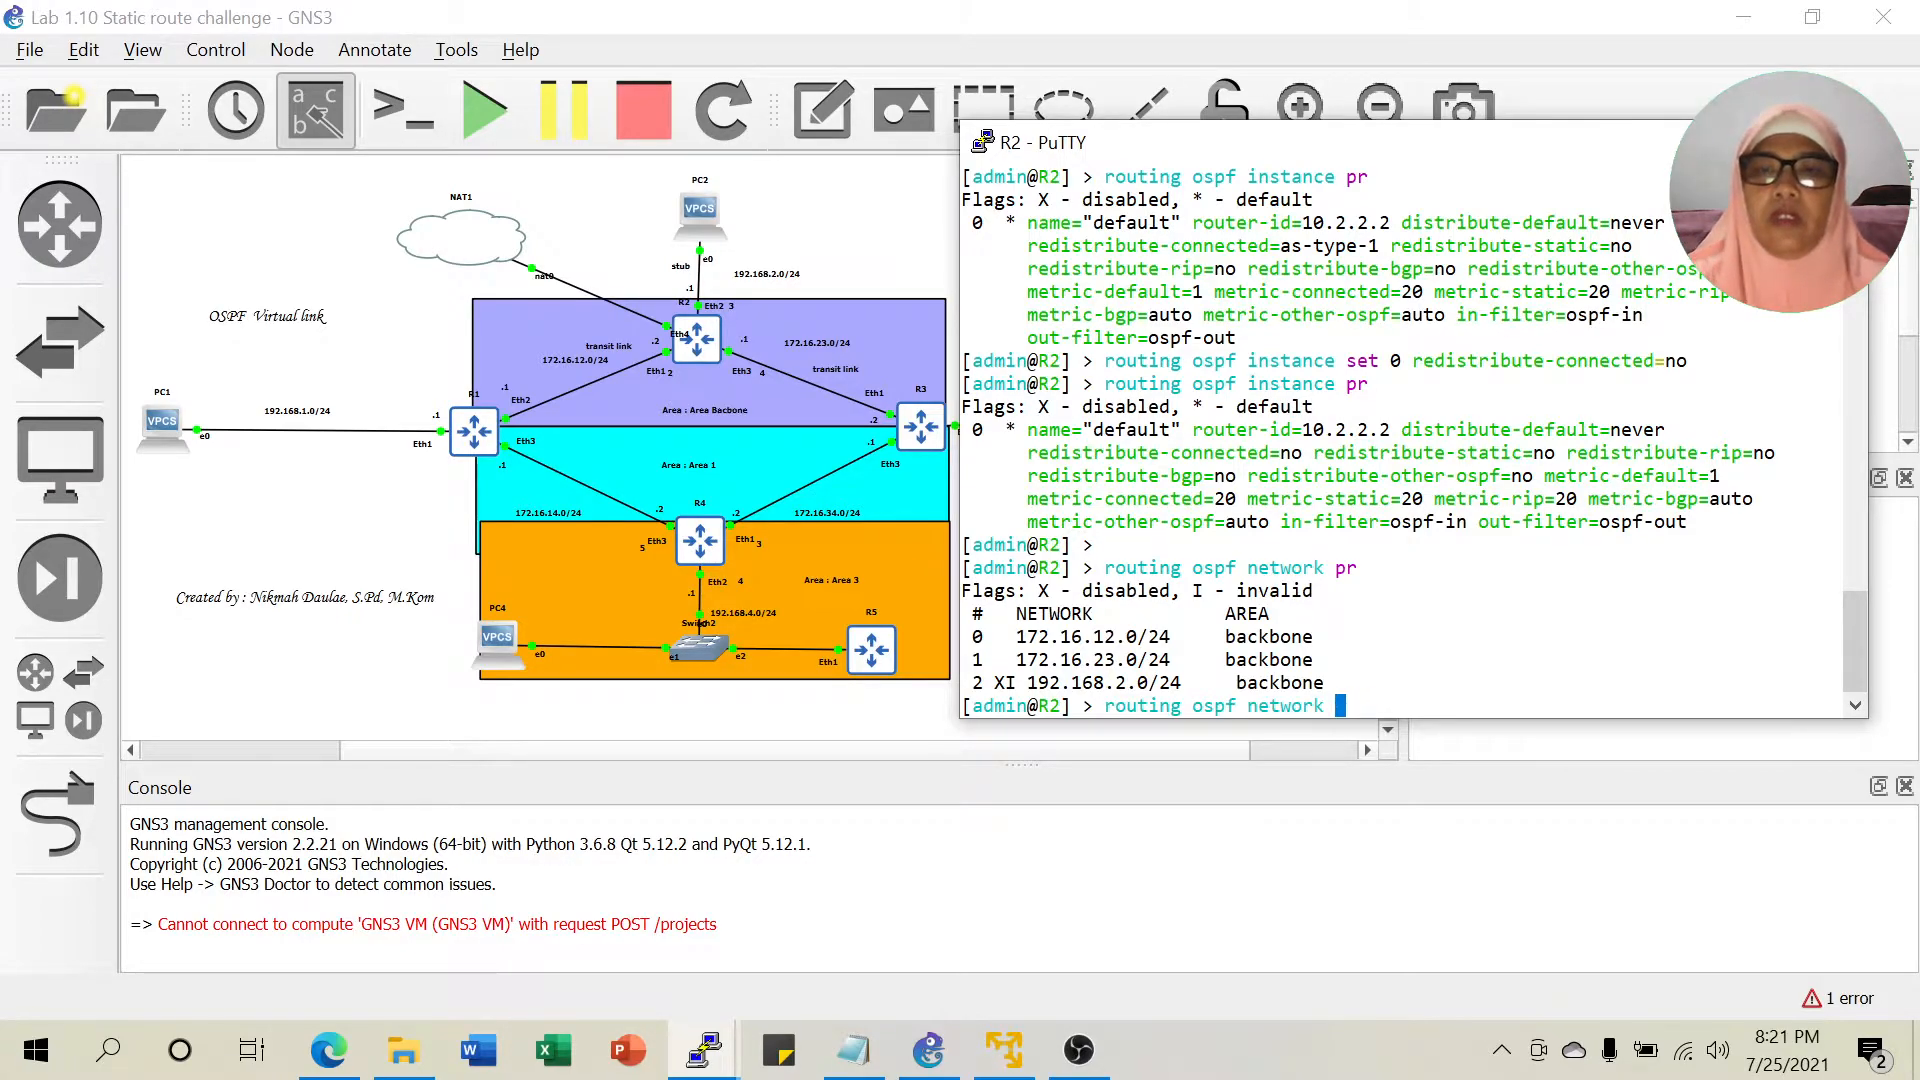
text(set)
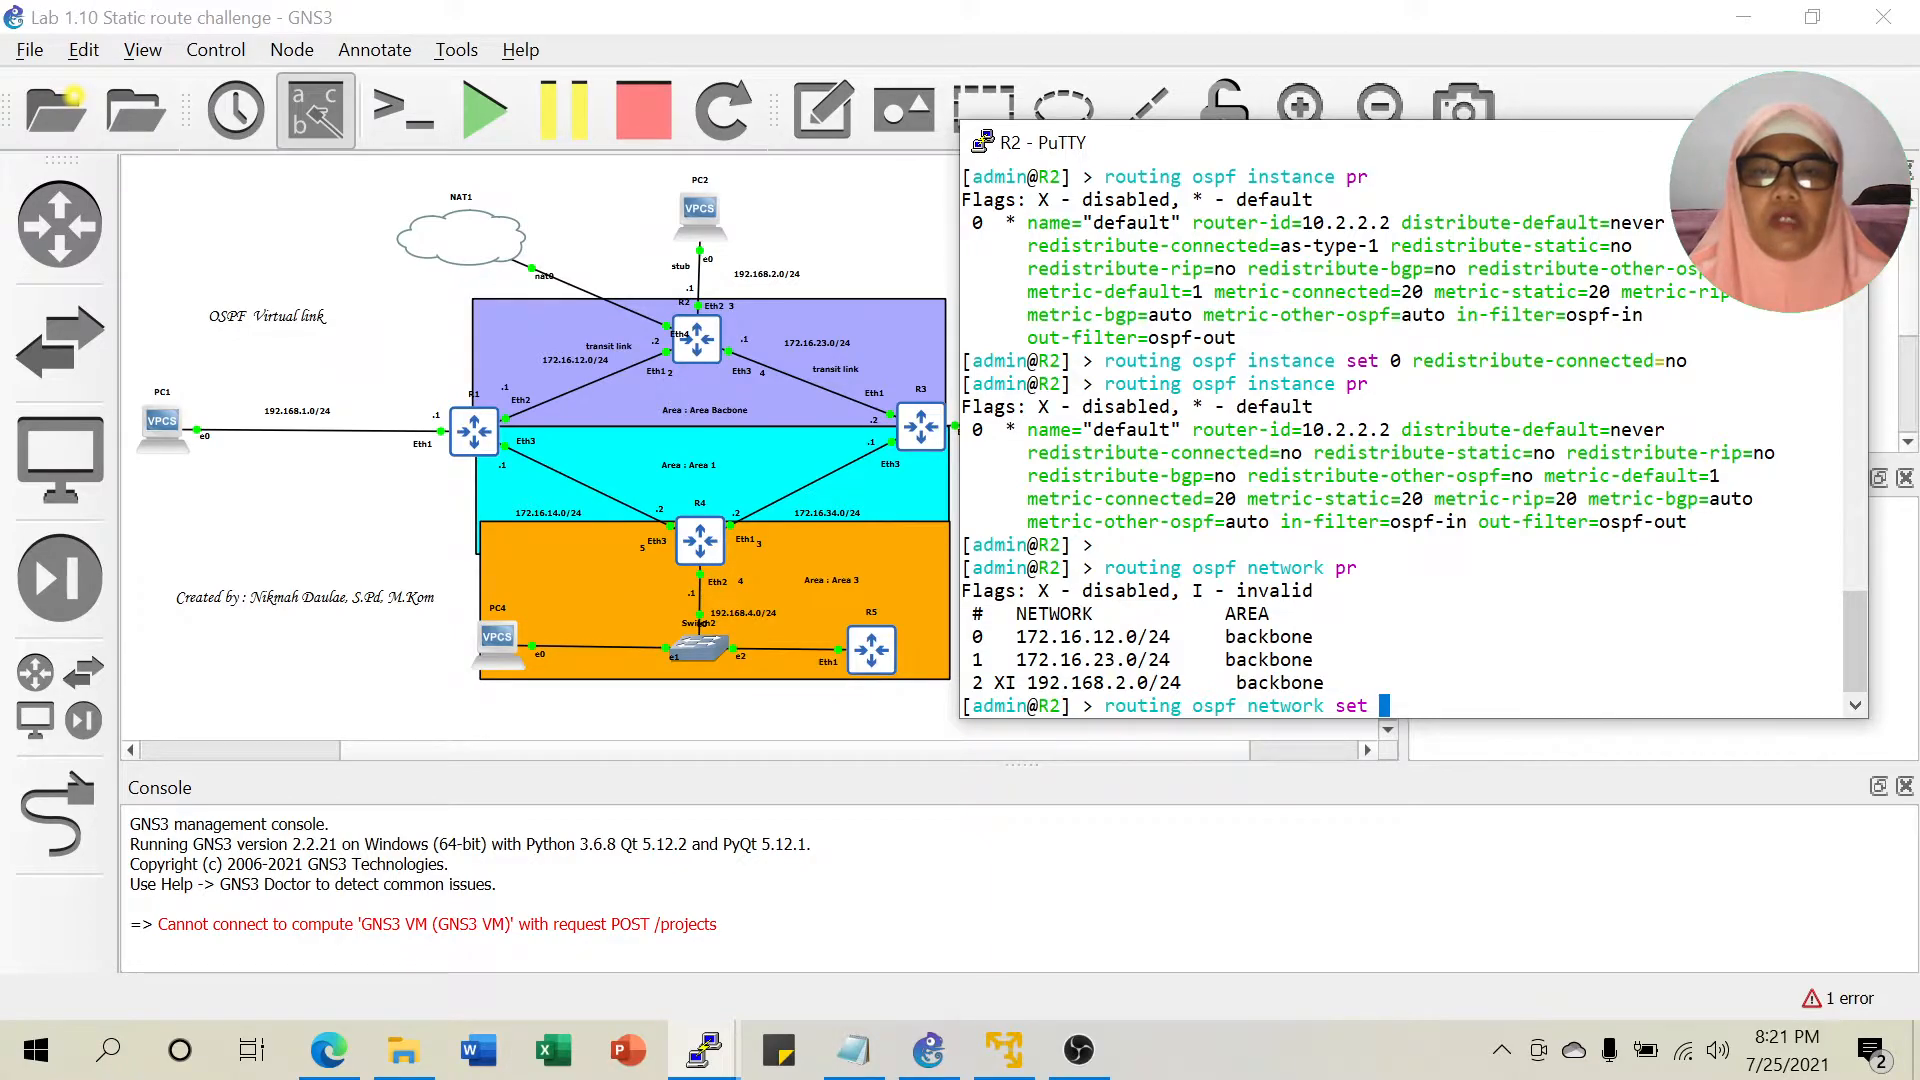
key(BackSpace)
key(BackSpace)
key(BackSpace)
key(BackSpace)
text(enable )
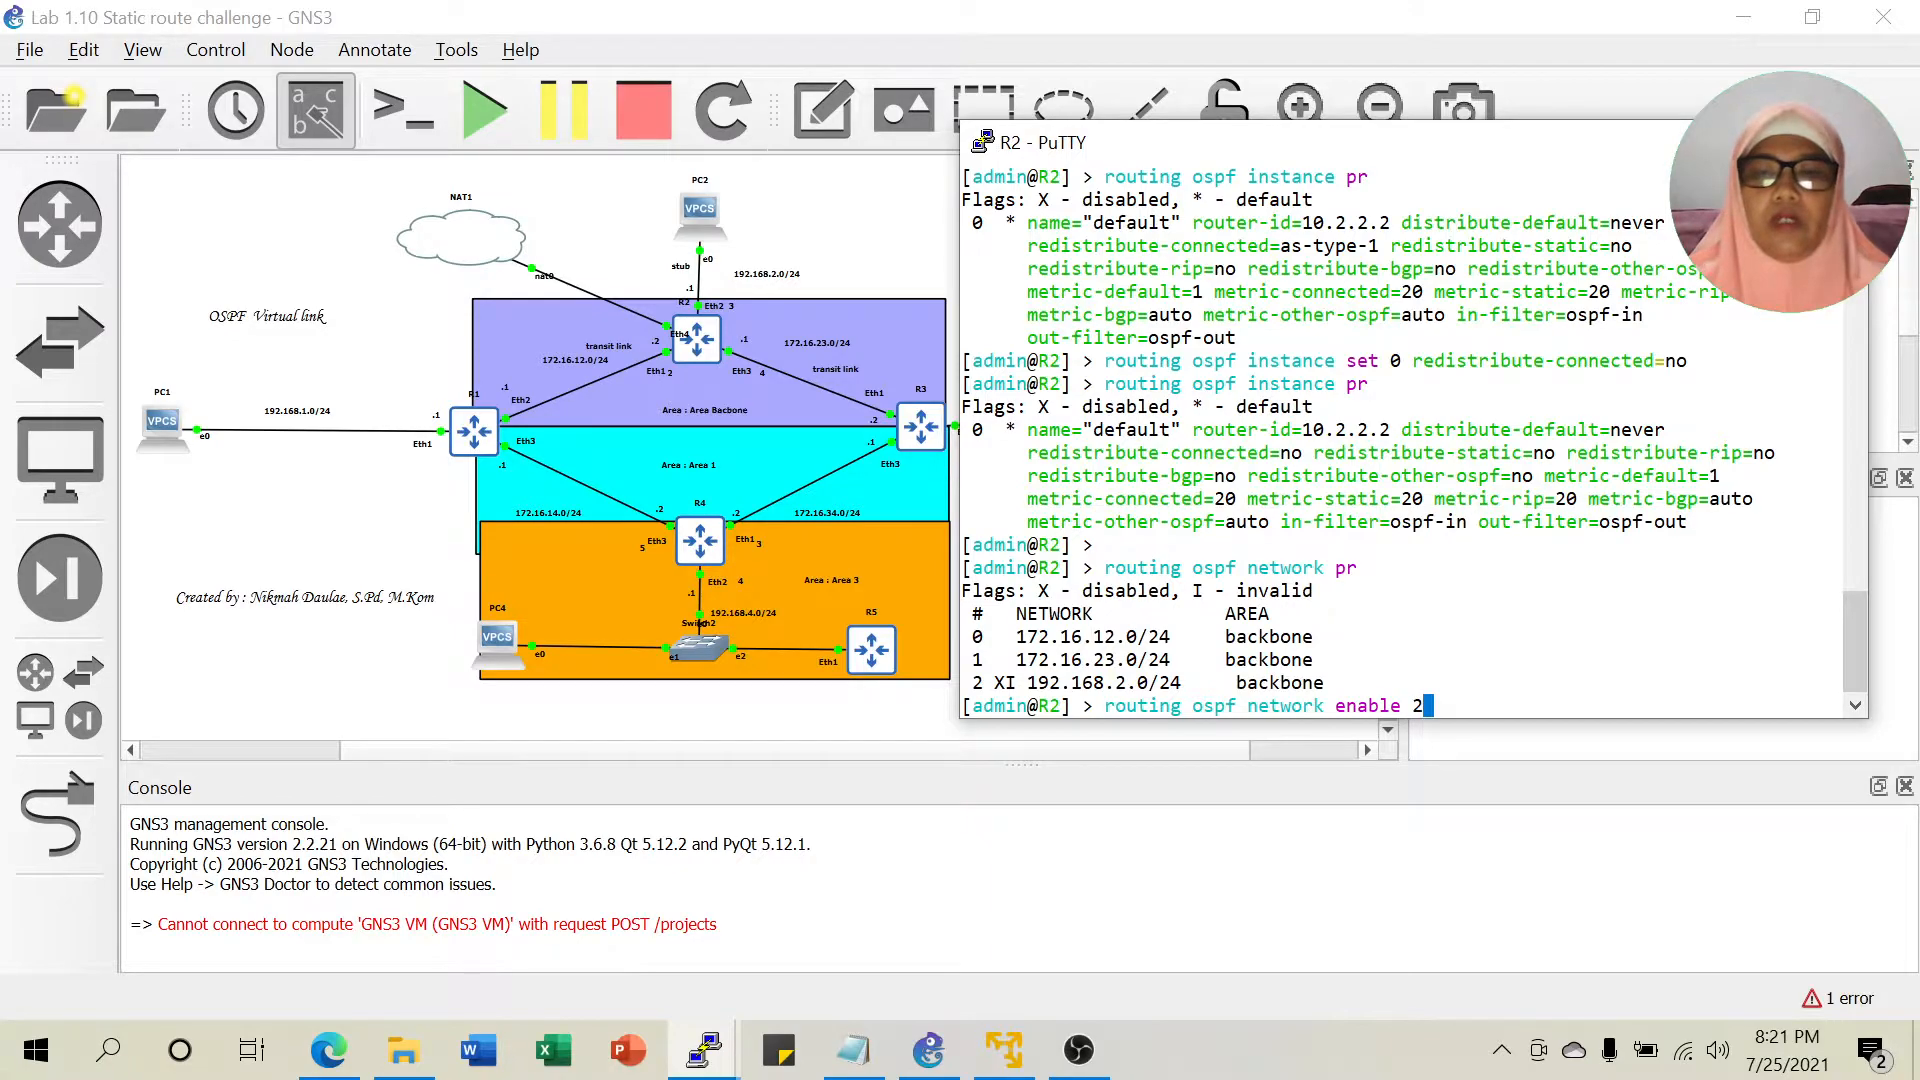
text(2)
key(Return)
Reprint R2's OSPF networks to check the flags on 192.168.2.0/24, then return to GNS3.
key(Up)
key(Up)
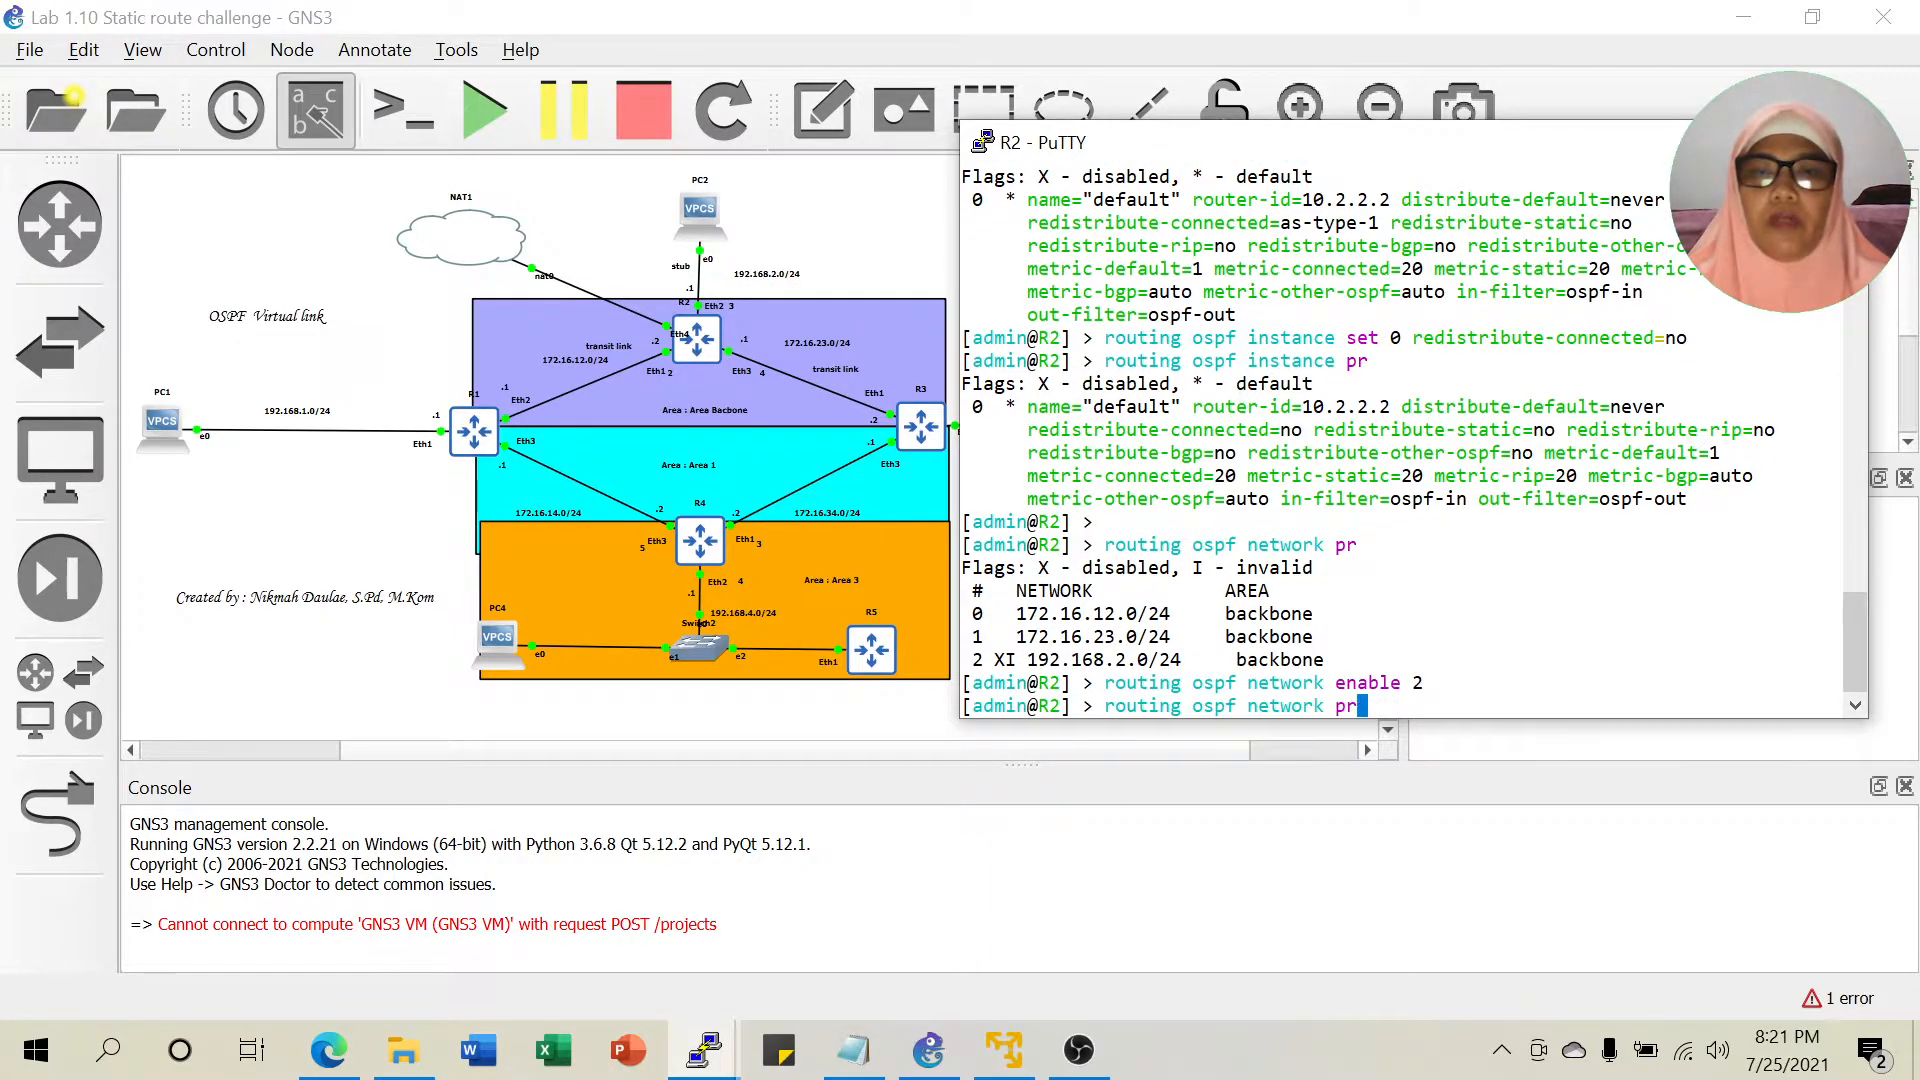
key(Return)
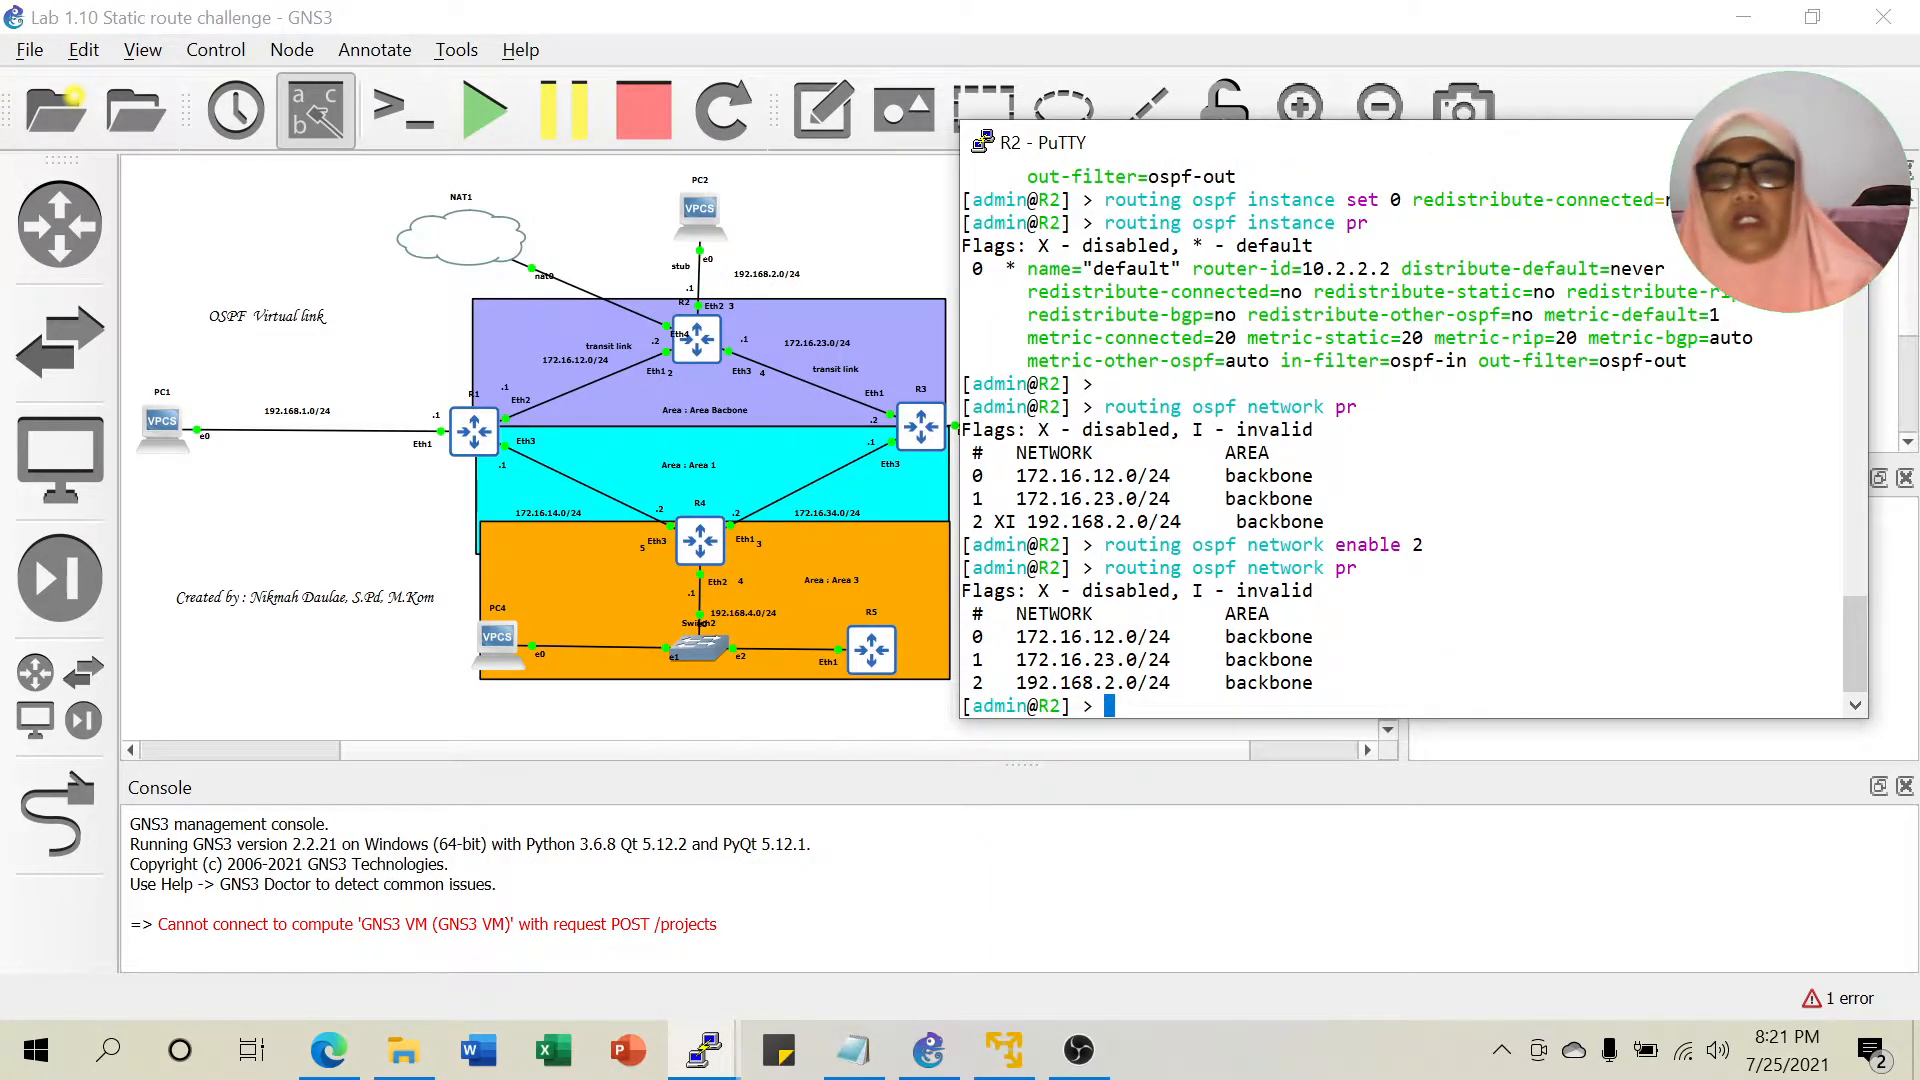
double_click(1004, 520)
drag(1095, 429, 1169, 429)
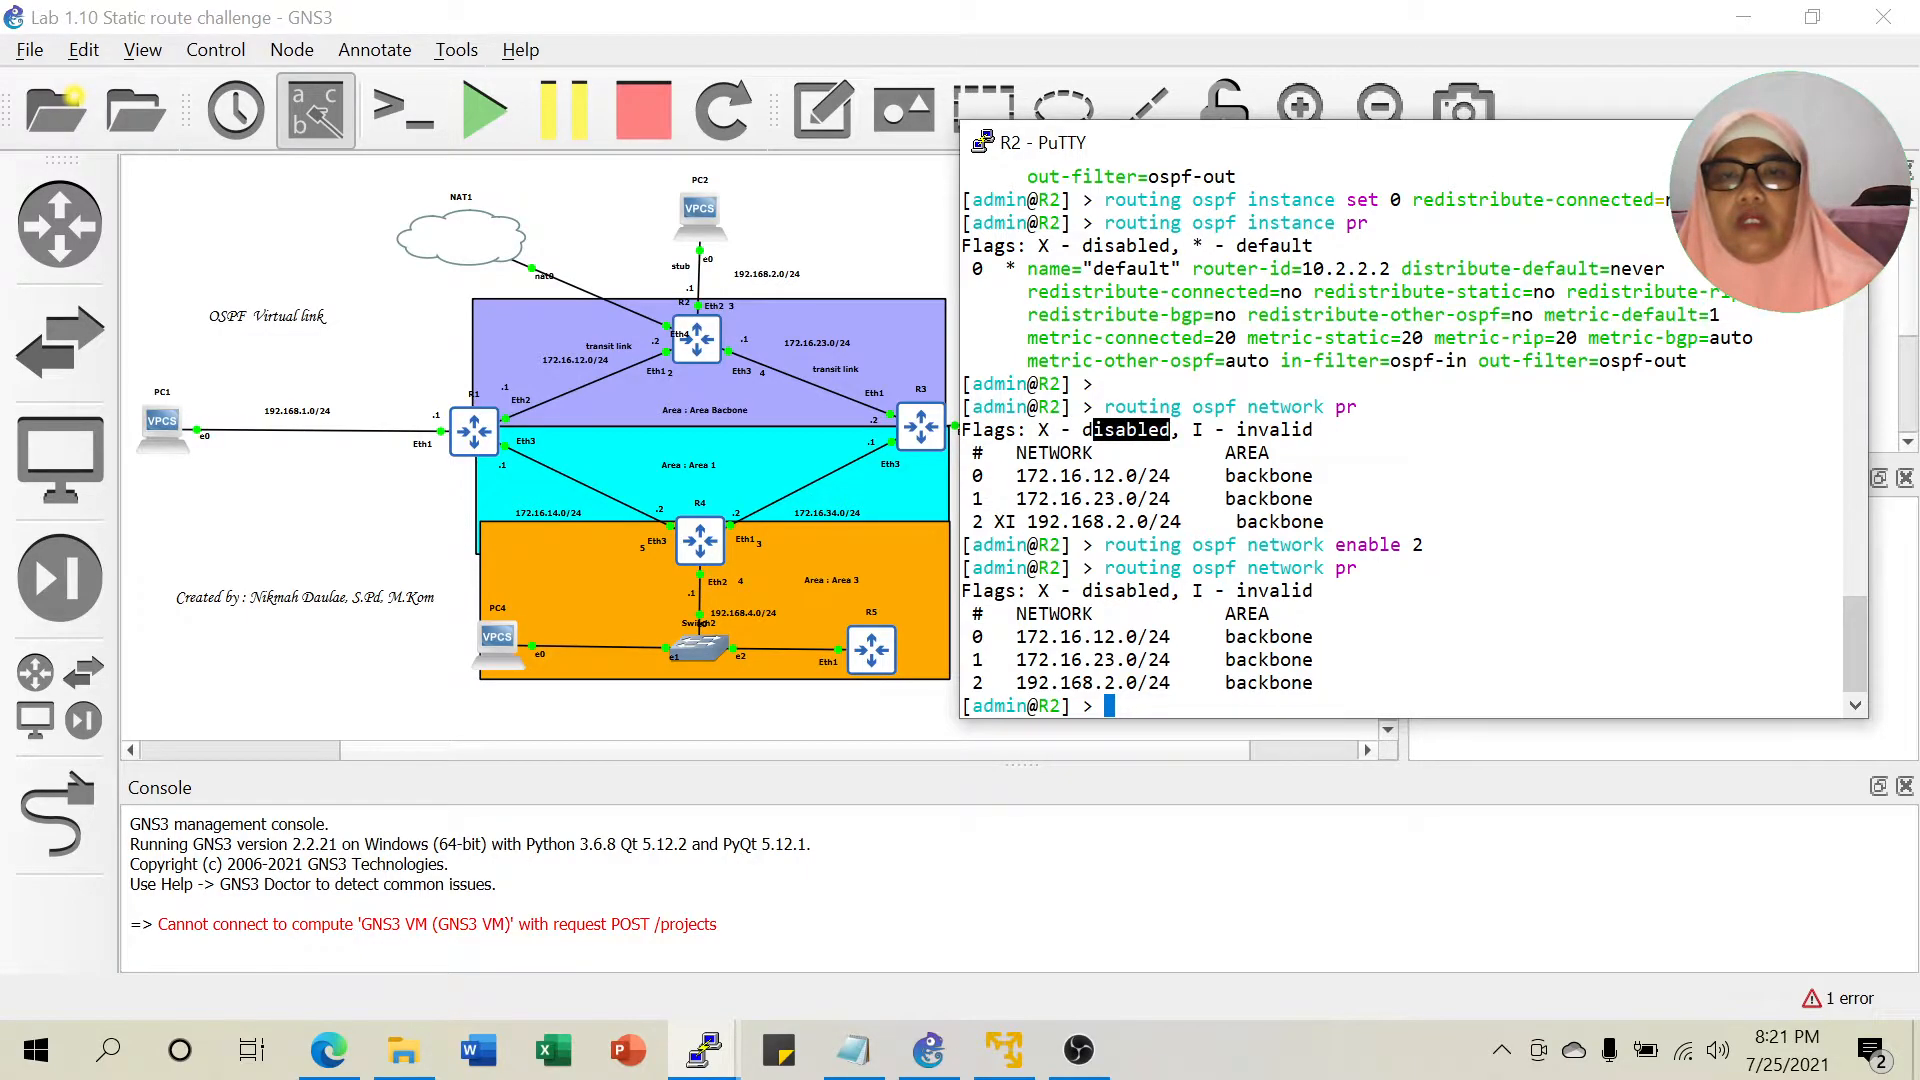
click(1170, 430)
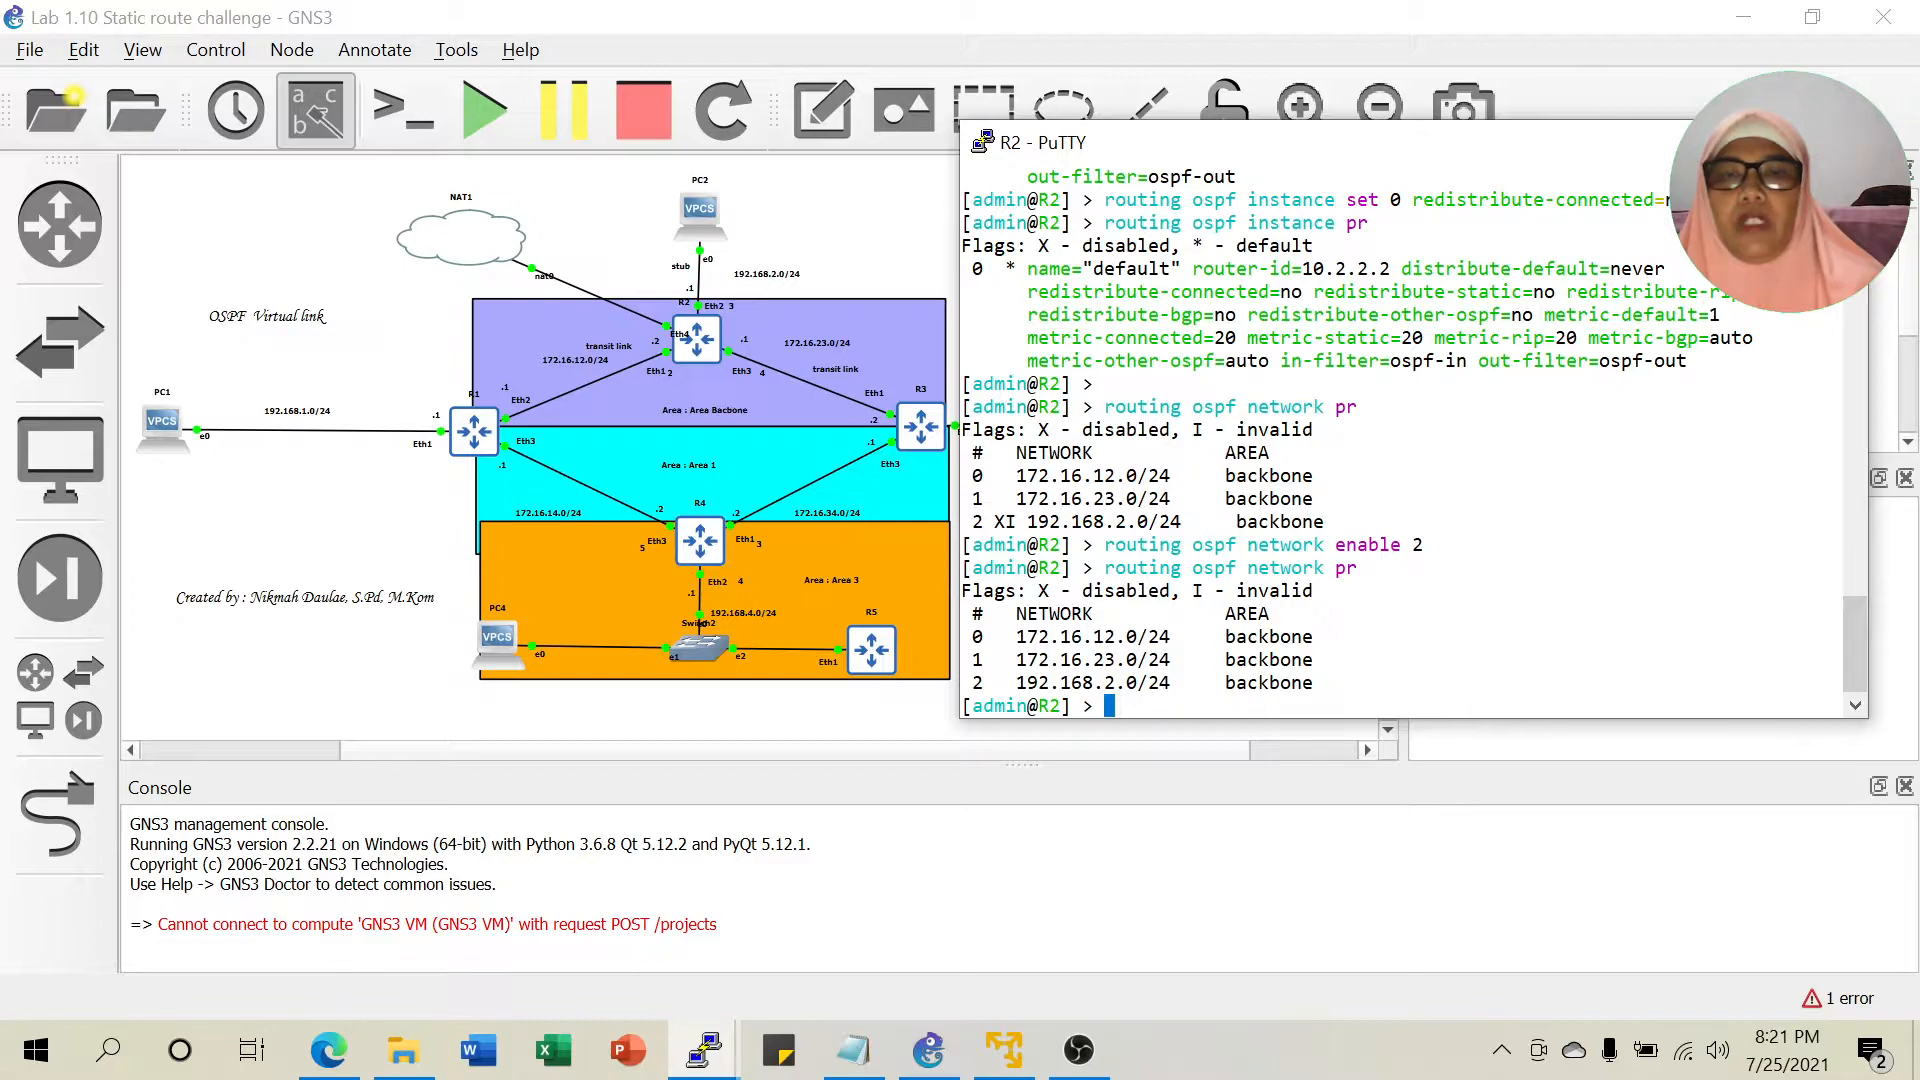
click(1020, 757)
click(708, 1048)
List R4's OSPF networks and find entry 2, 192.168.4.0, flagged XI.
click(978, 915)
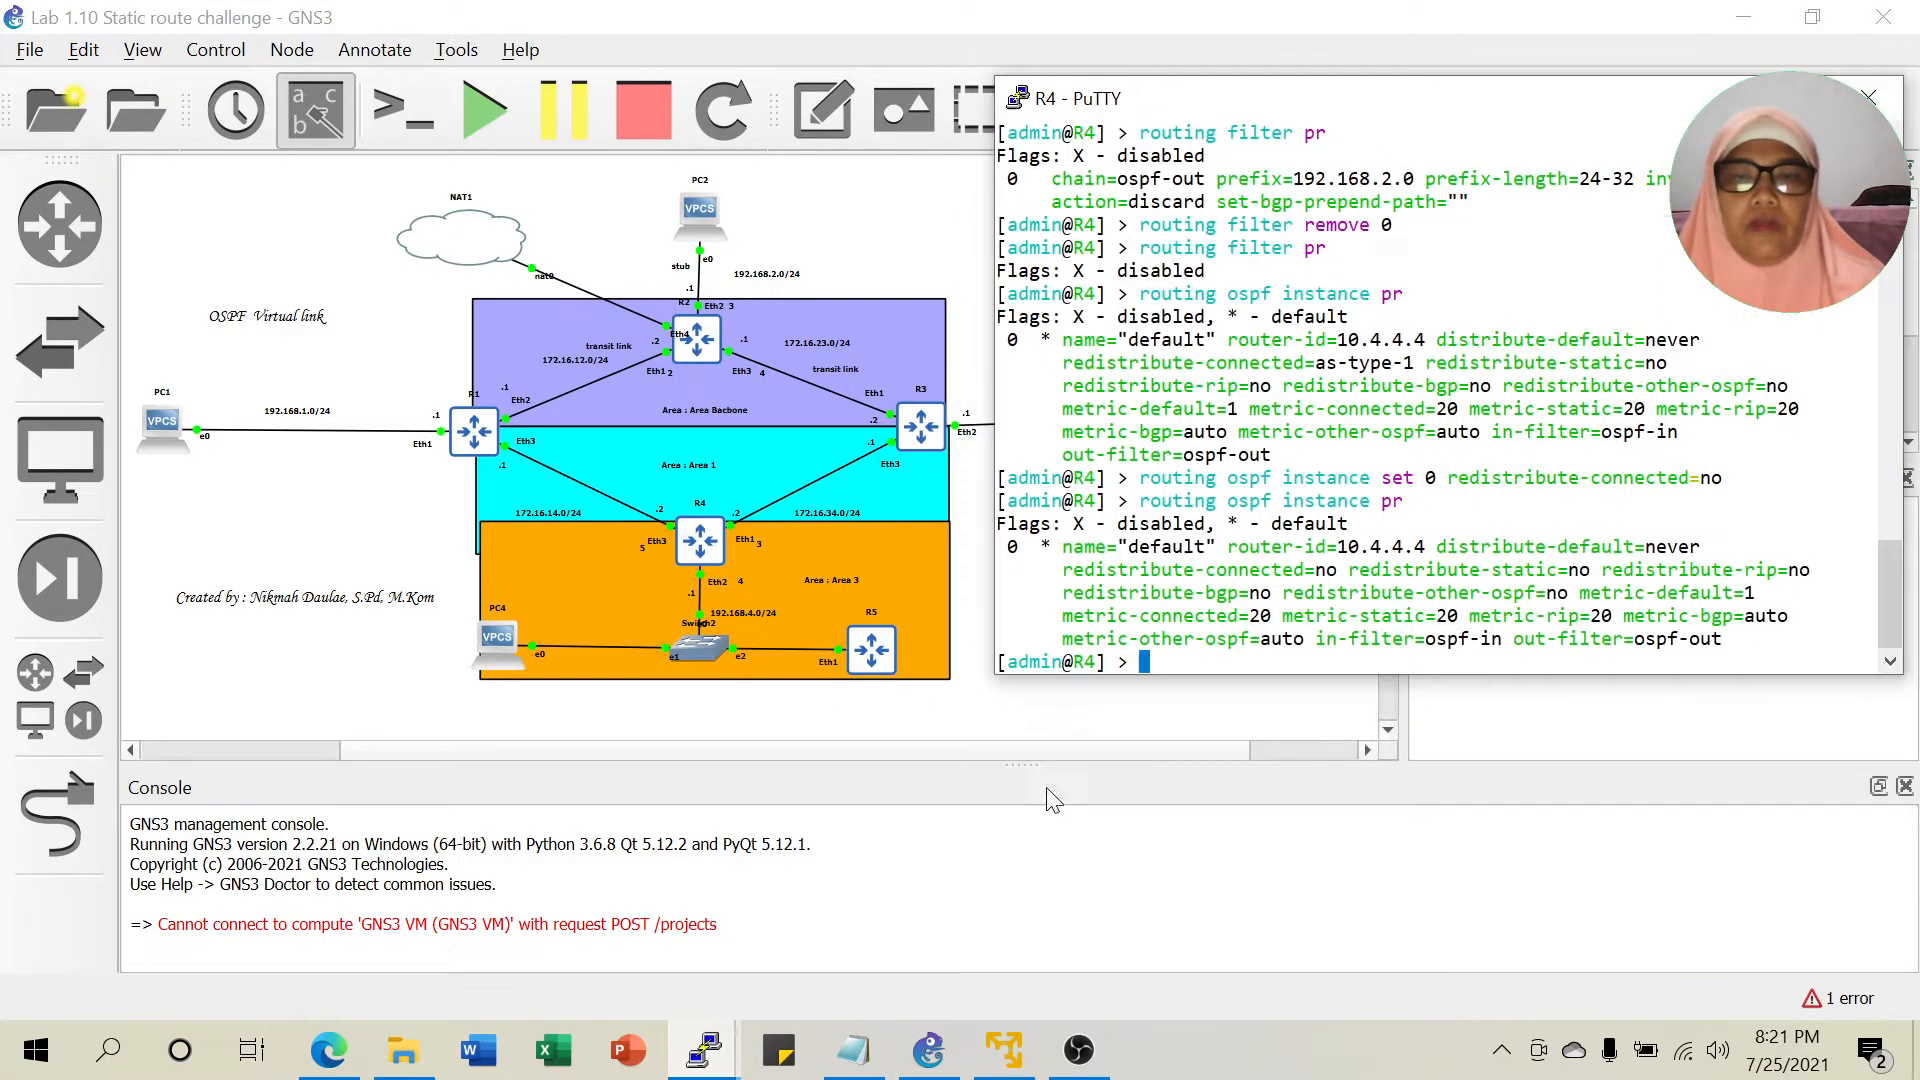
text(routing )
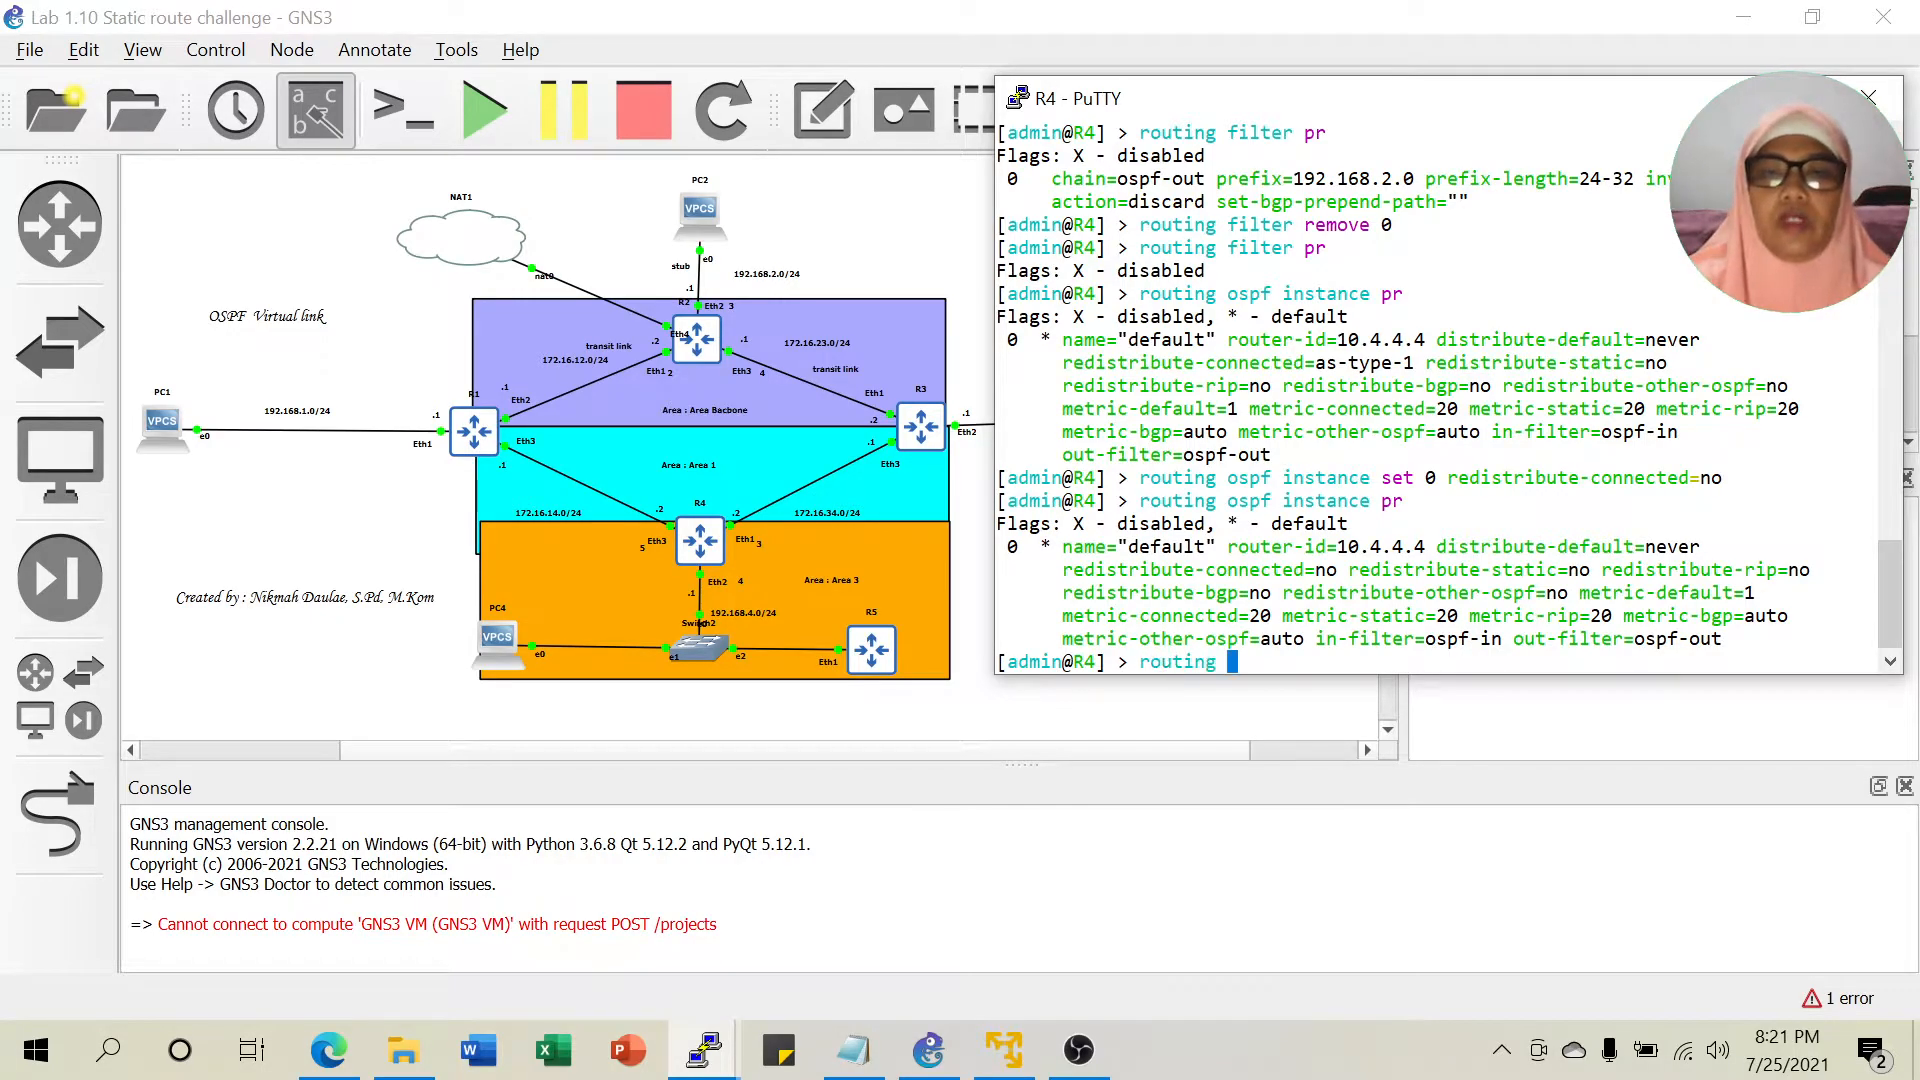
text(ospf network pr)
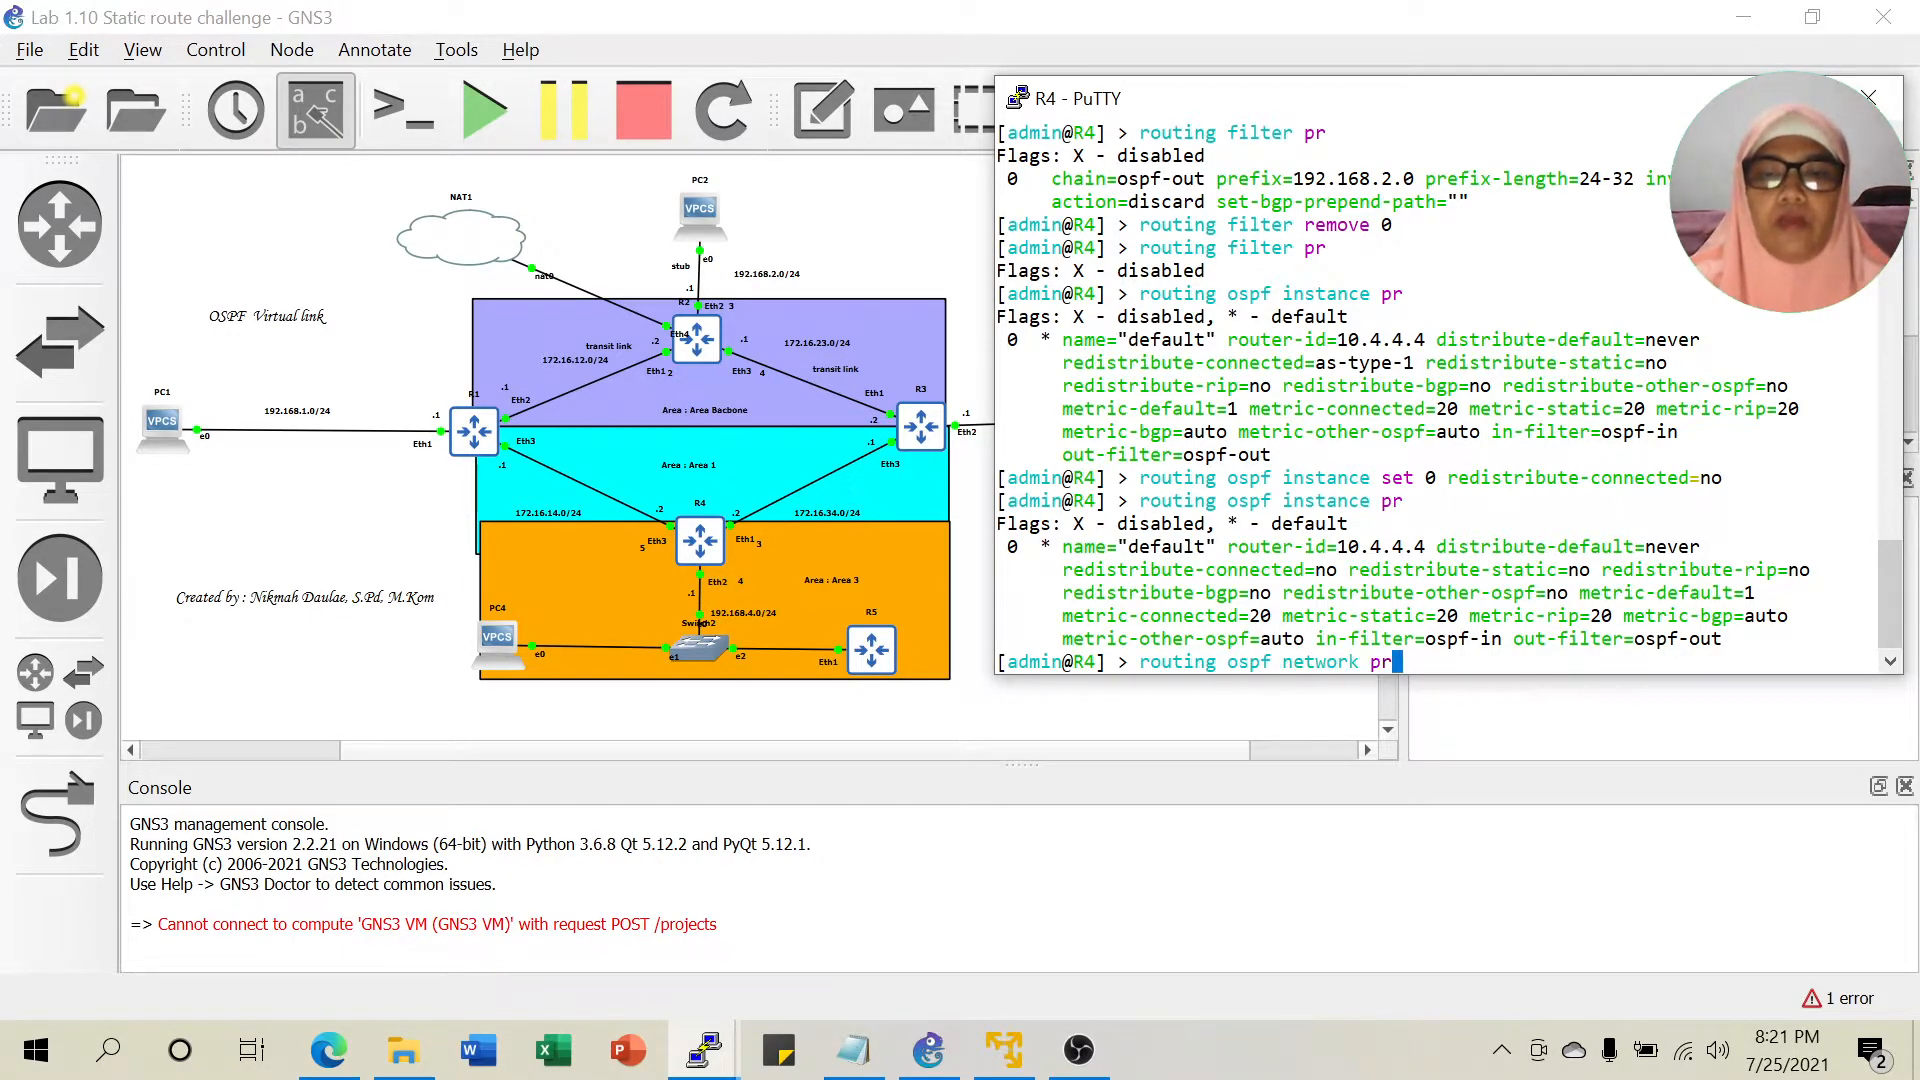
key(Return)
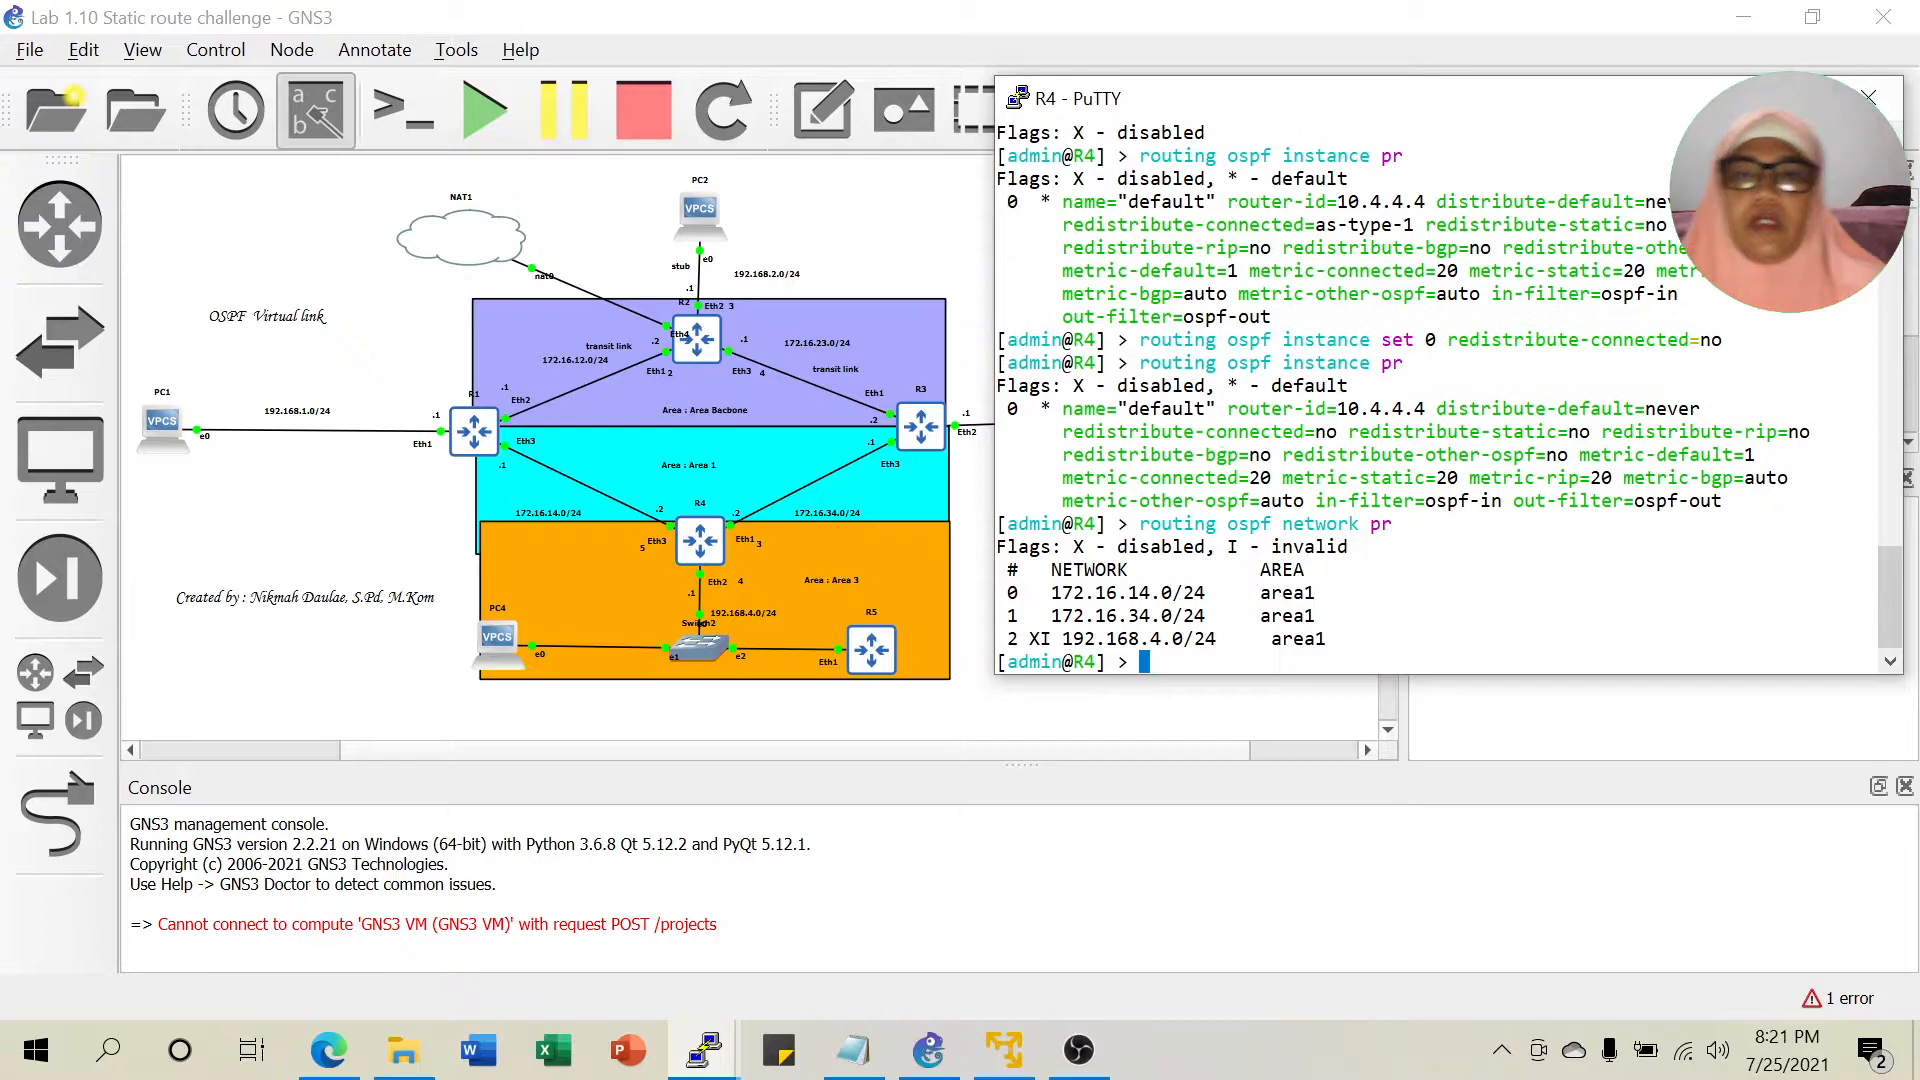
drag(1139, 638, 1183, 638)
drag(1019, 638, 1052, 638)
click(1050, 640)
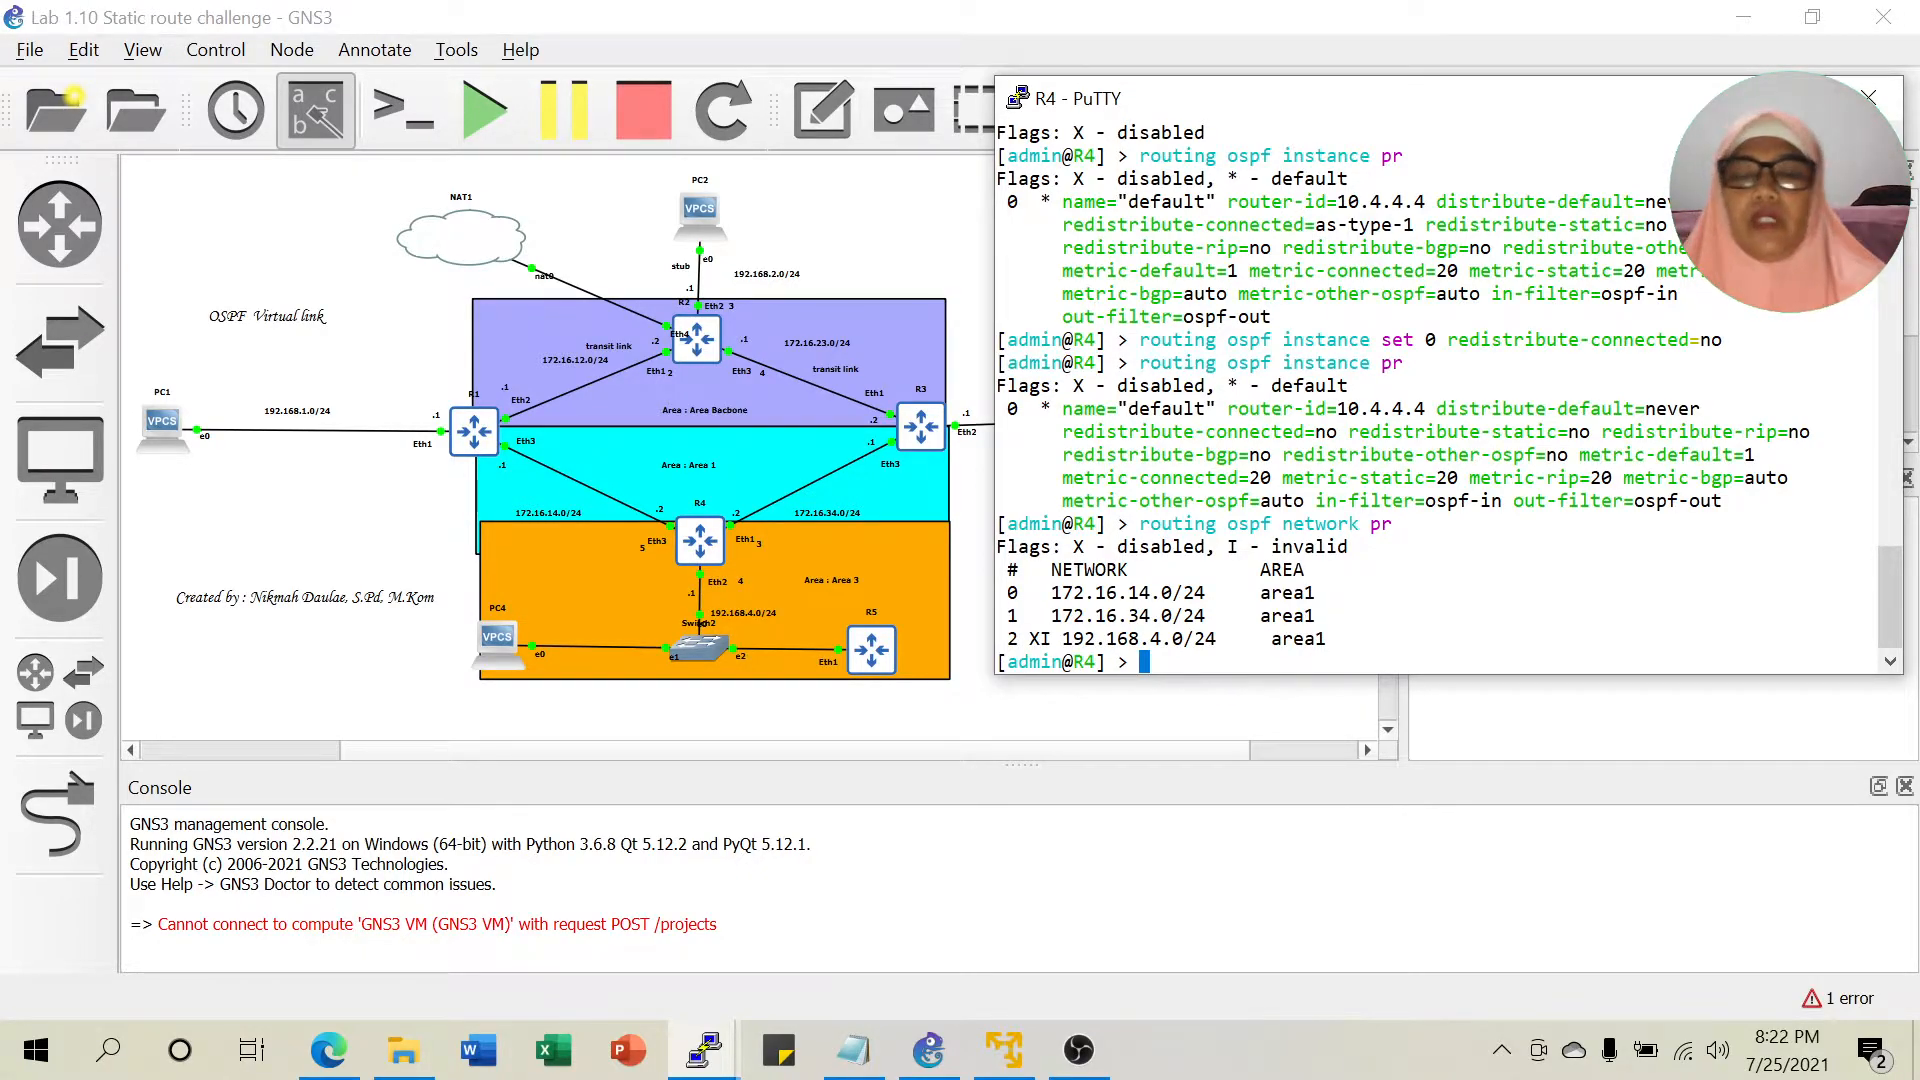
Run 'routing ospf network enable 2' on R4.
text(r)
key(Up)
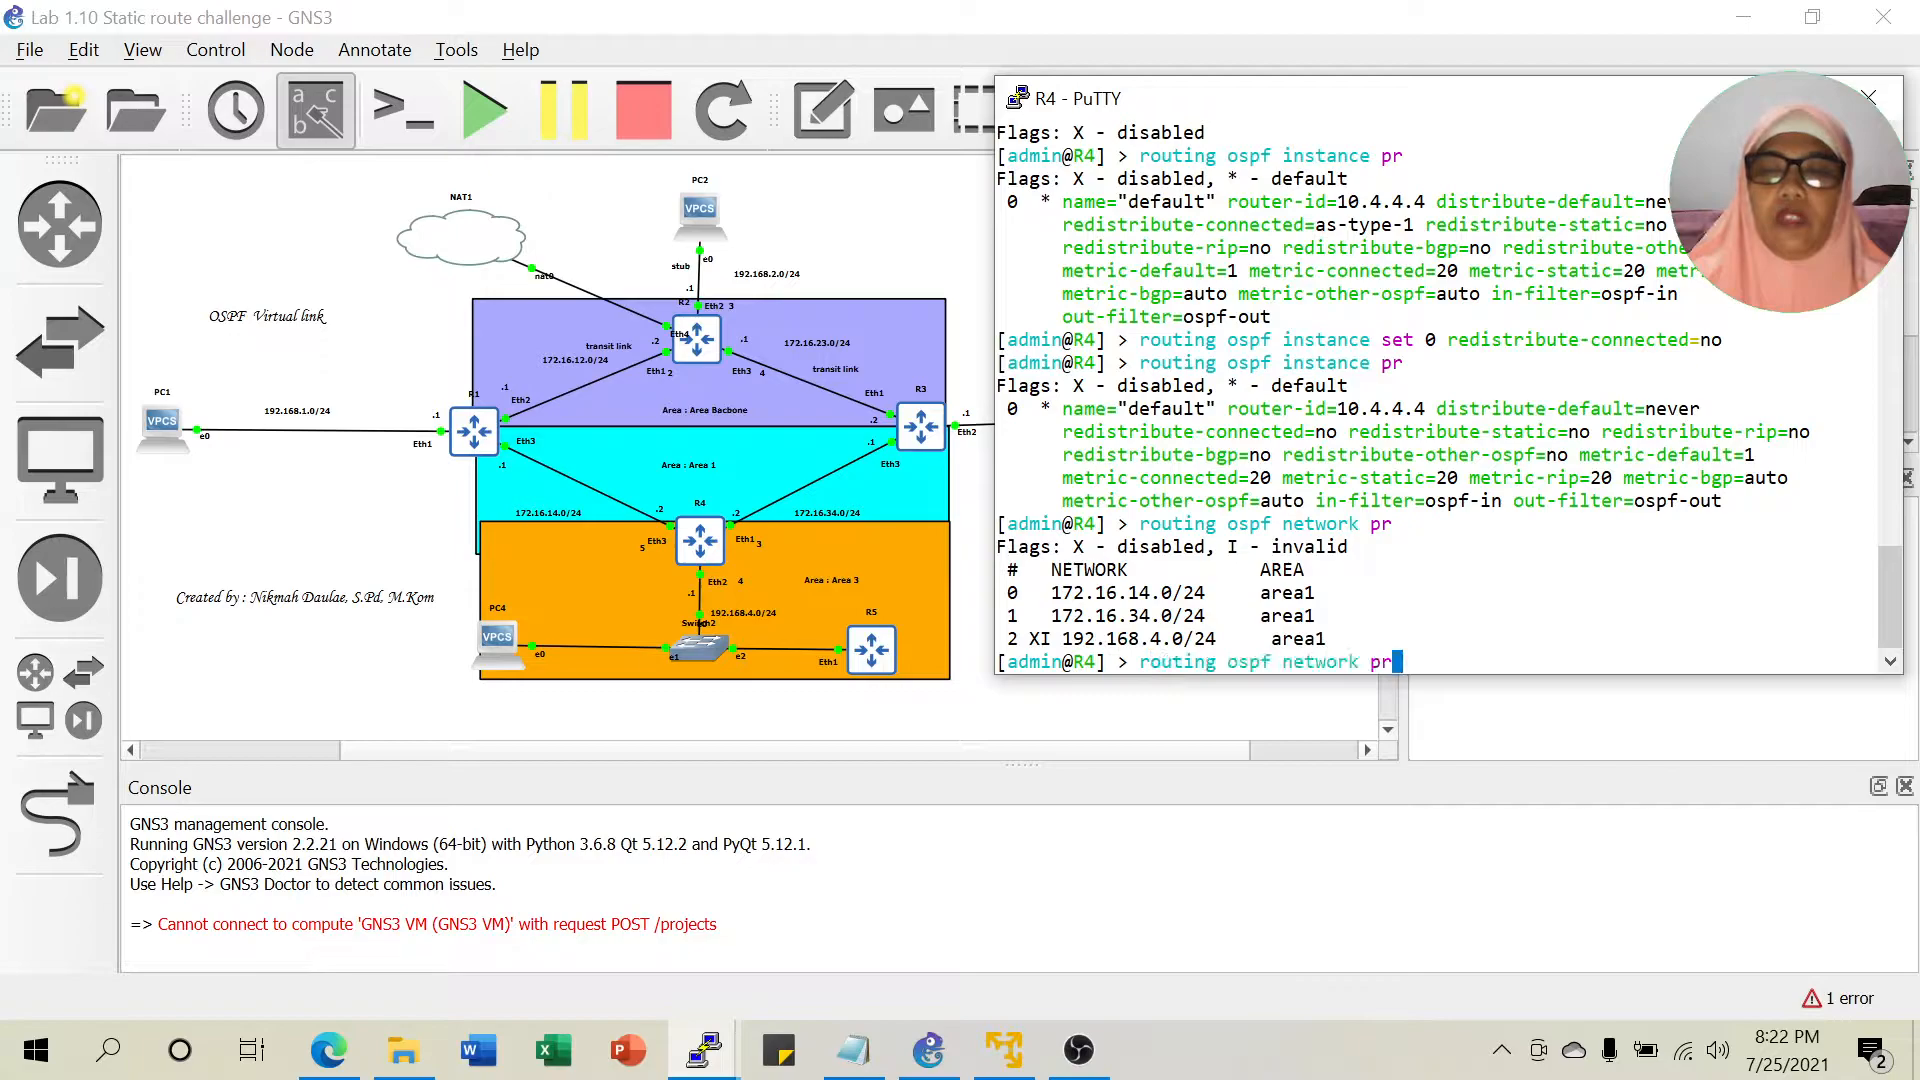
key(BackSpace)
key(BackSpace)
text(en)
key(Tab)
text(2)
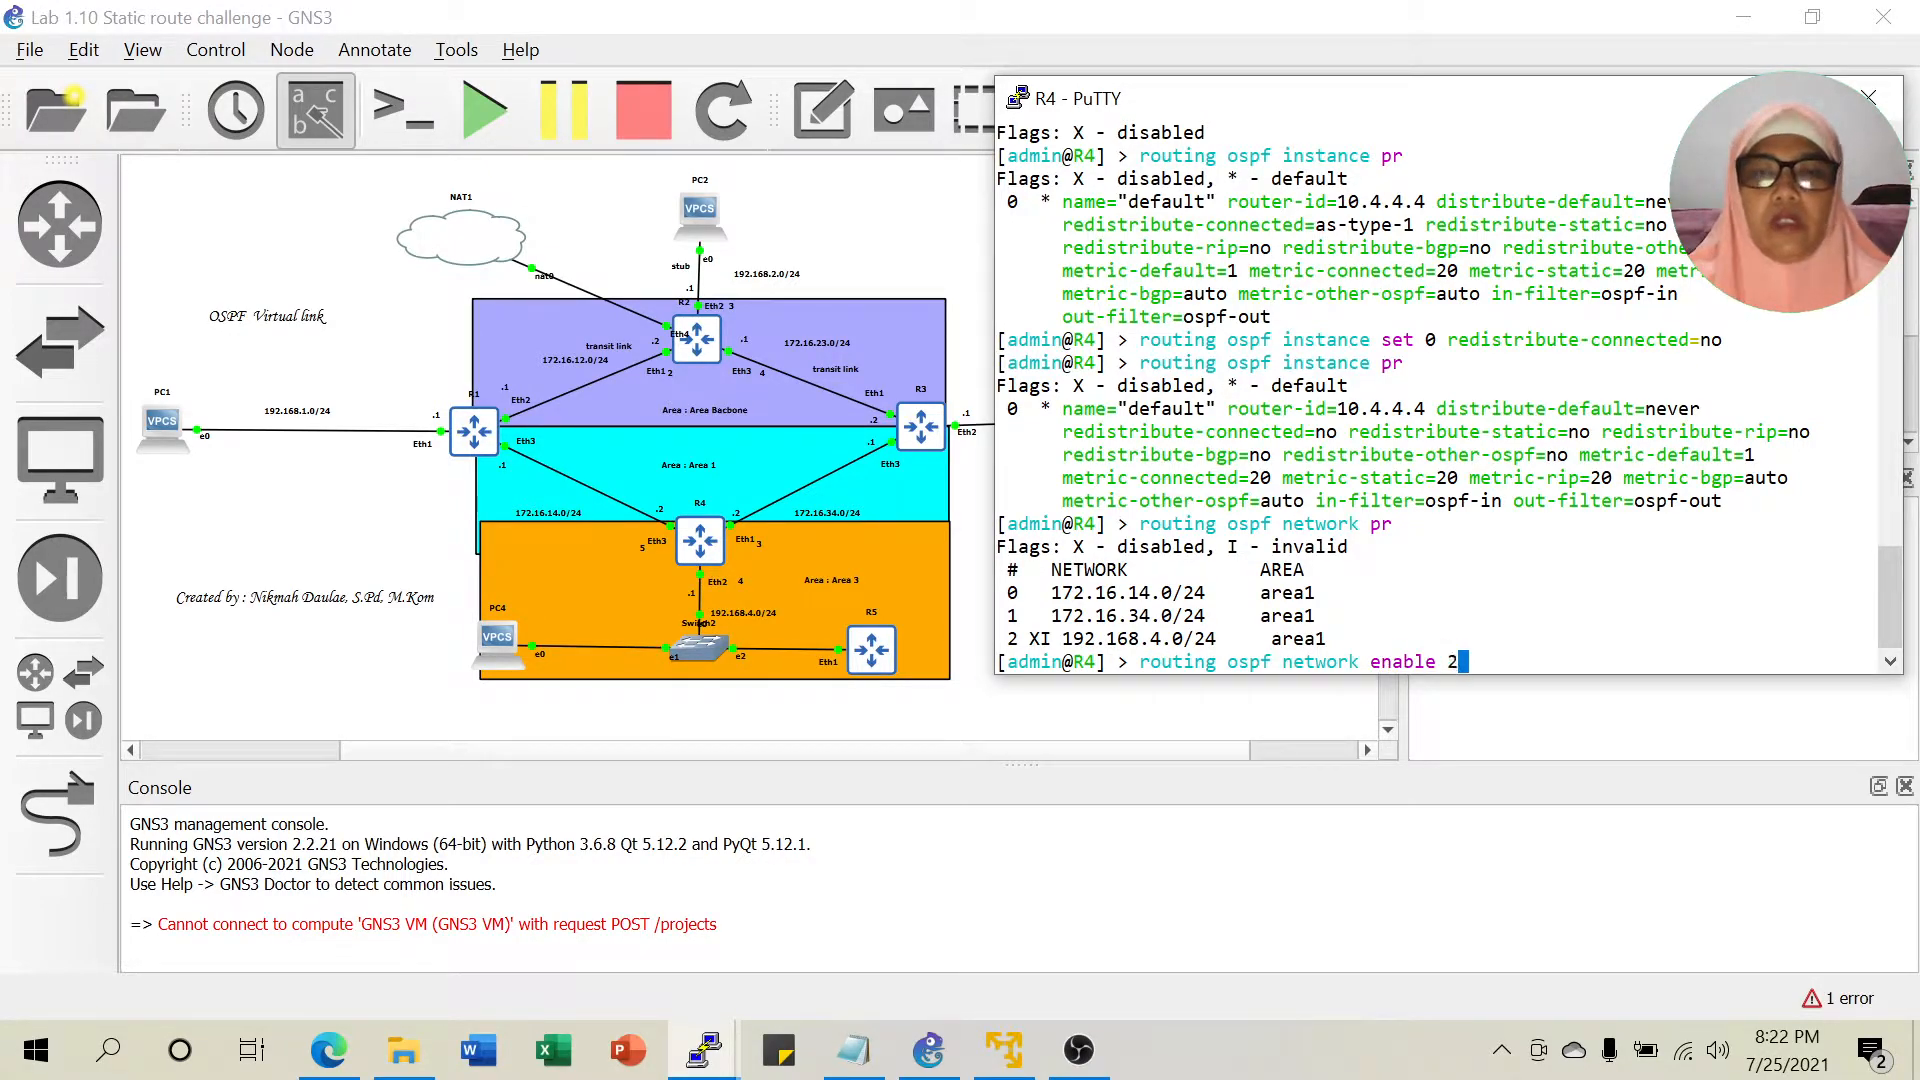
key(Return)
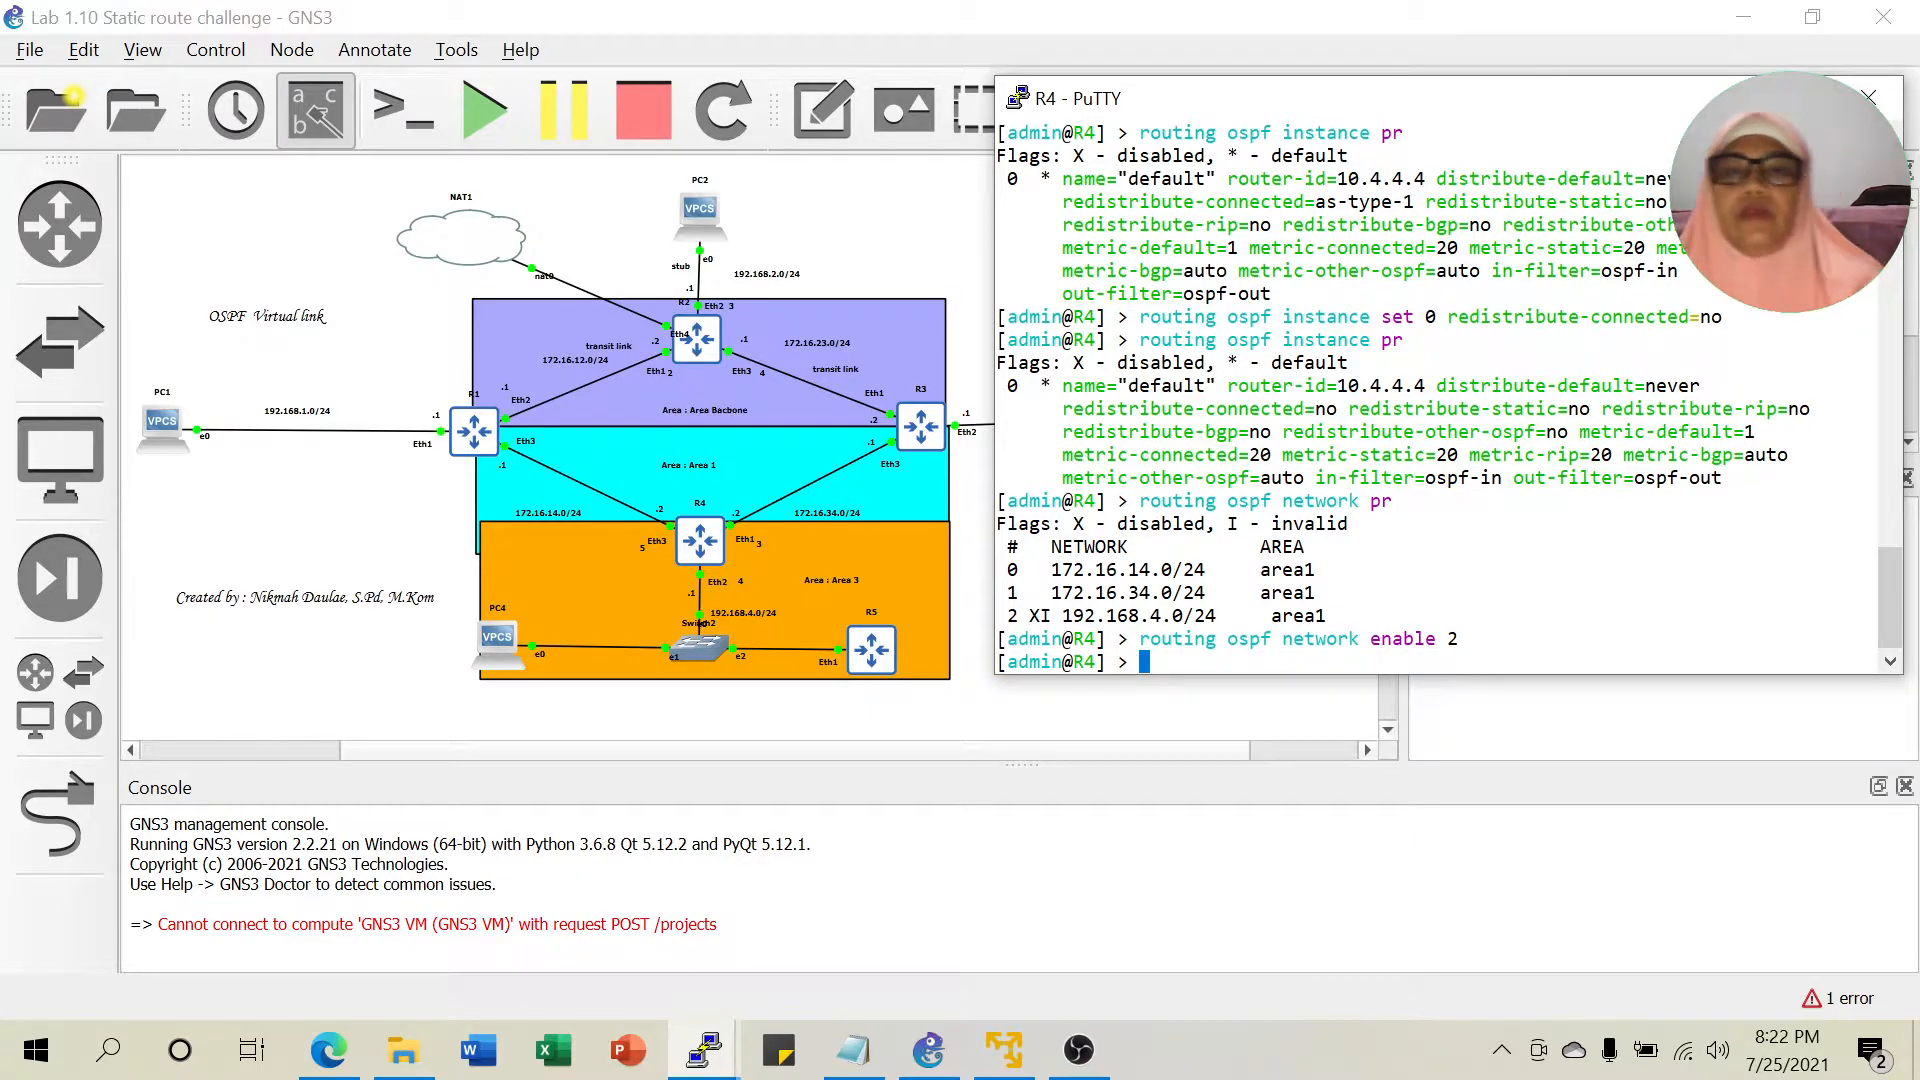
Reprint R4's OSPF networks to confirm 192.168.4.0/24 is valid, then return to GNS3.
drag(998, 615, 1040, 614)
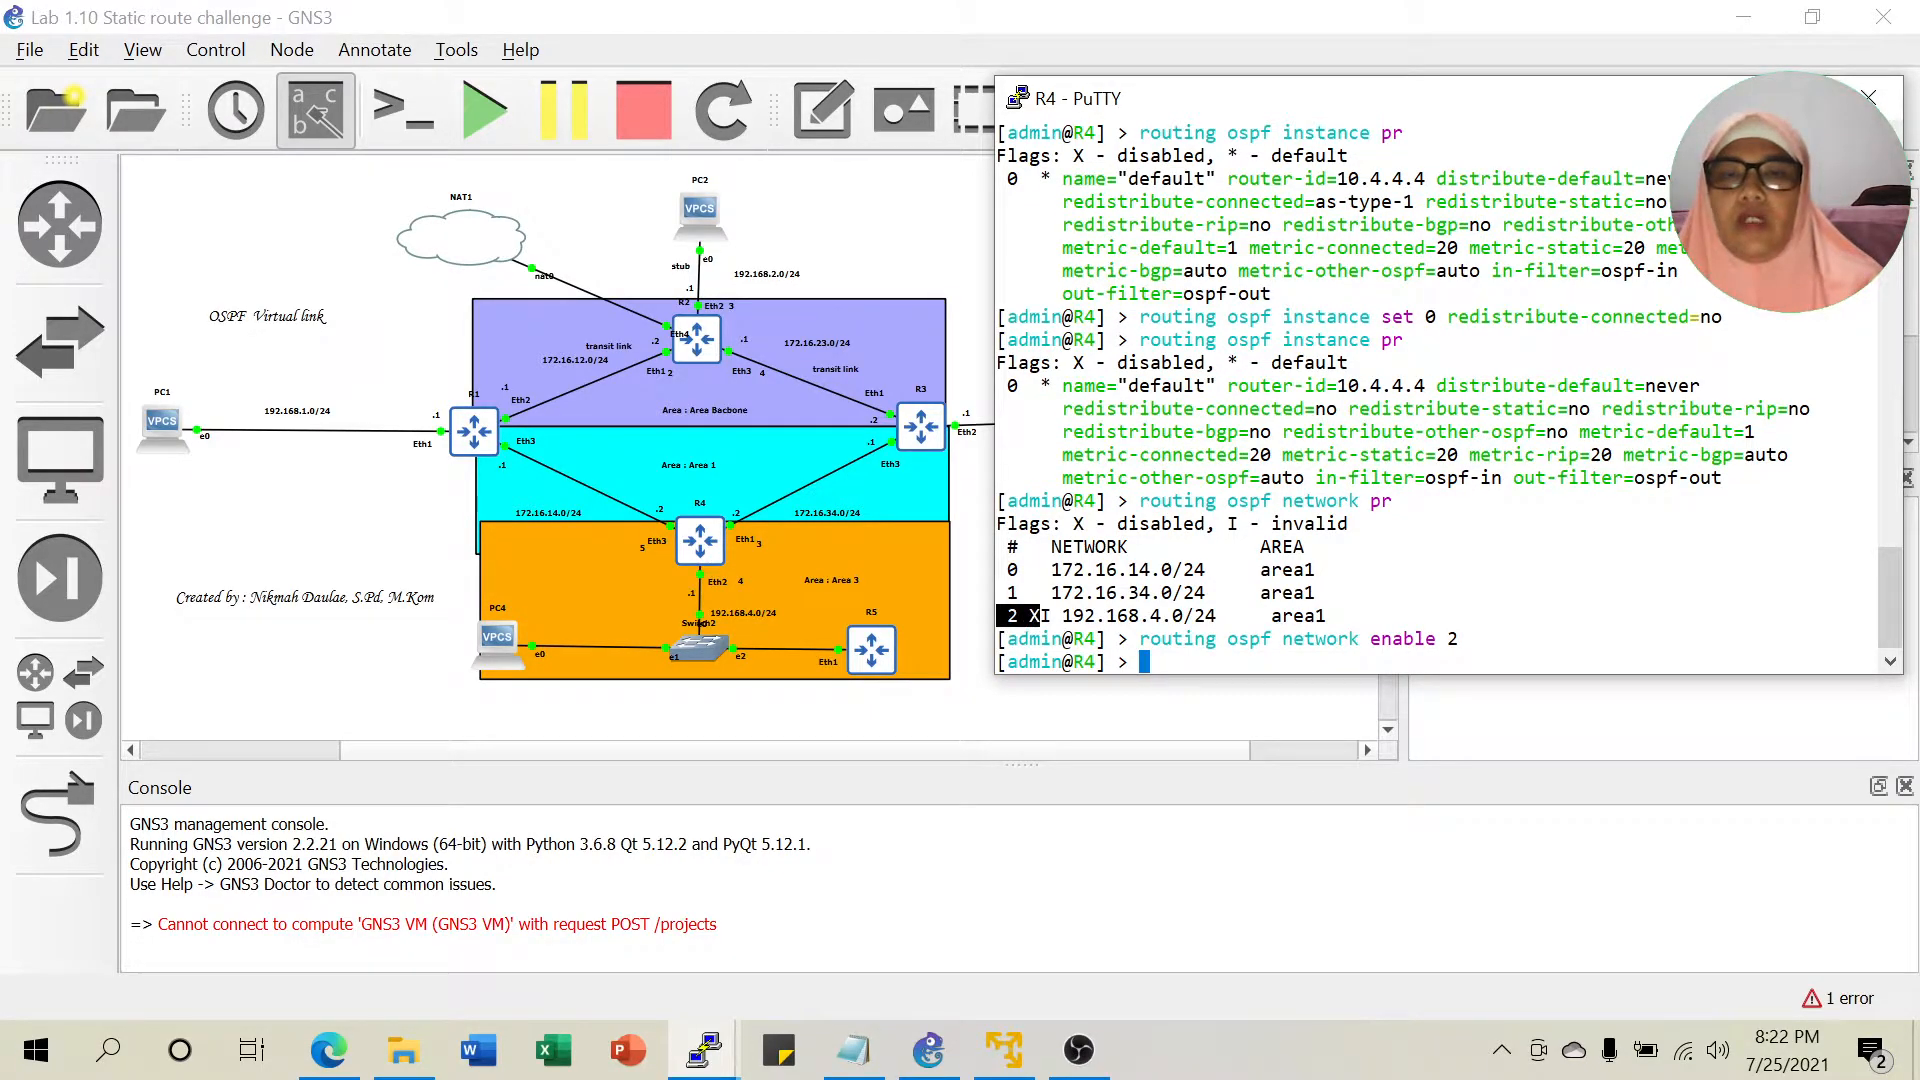
click(1041, 616)
key(Up)
key(Up)
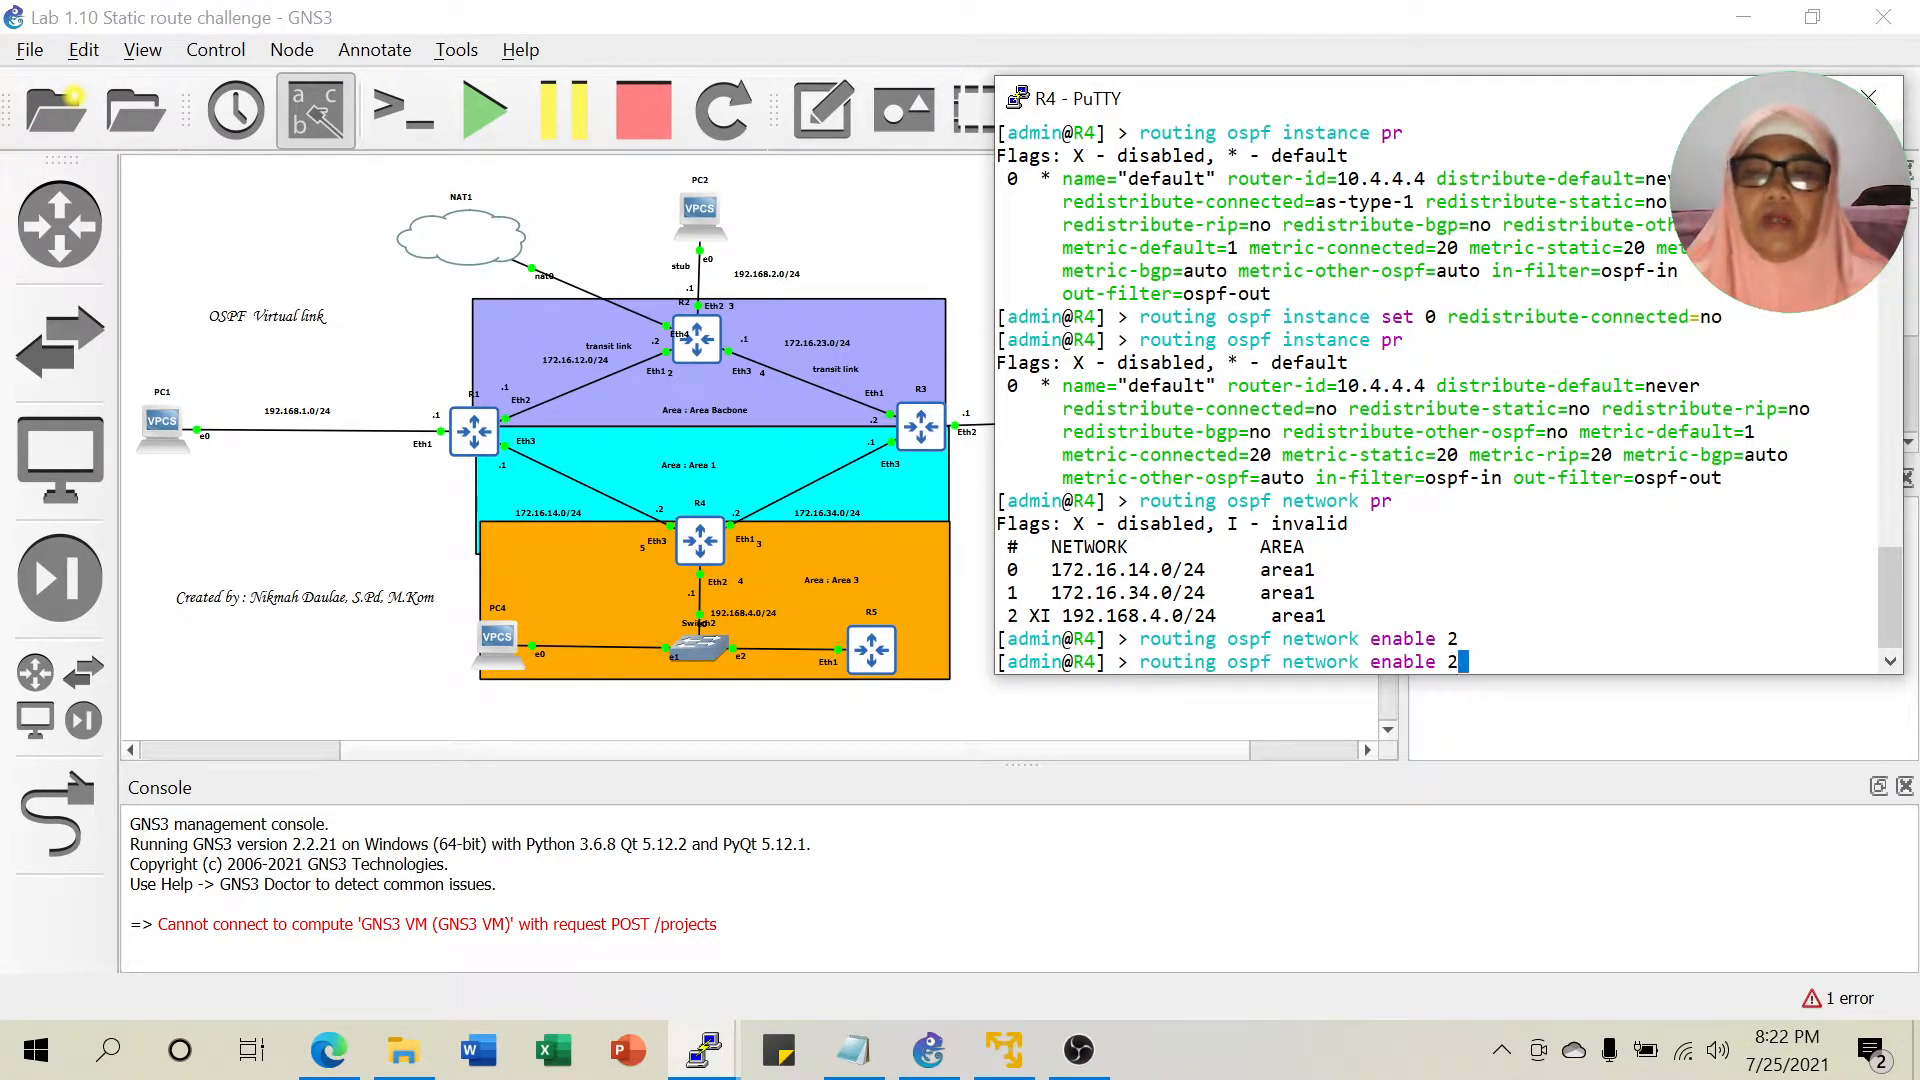
key(Return)
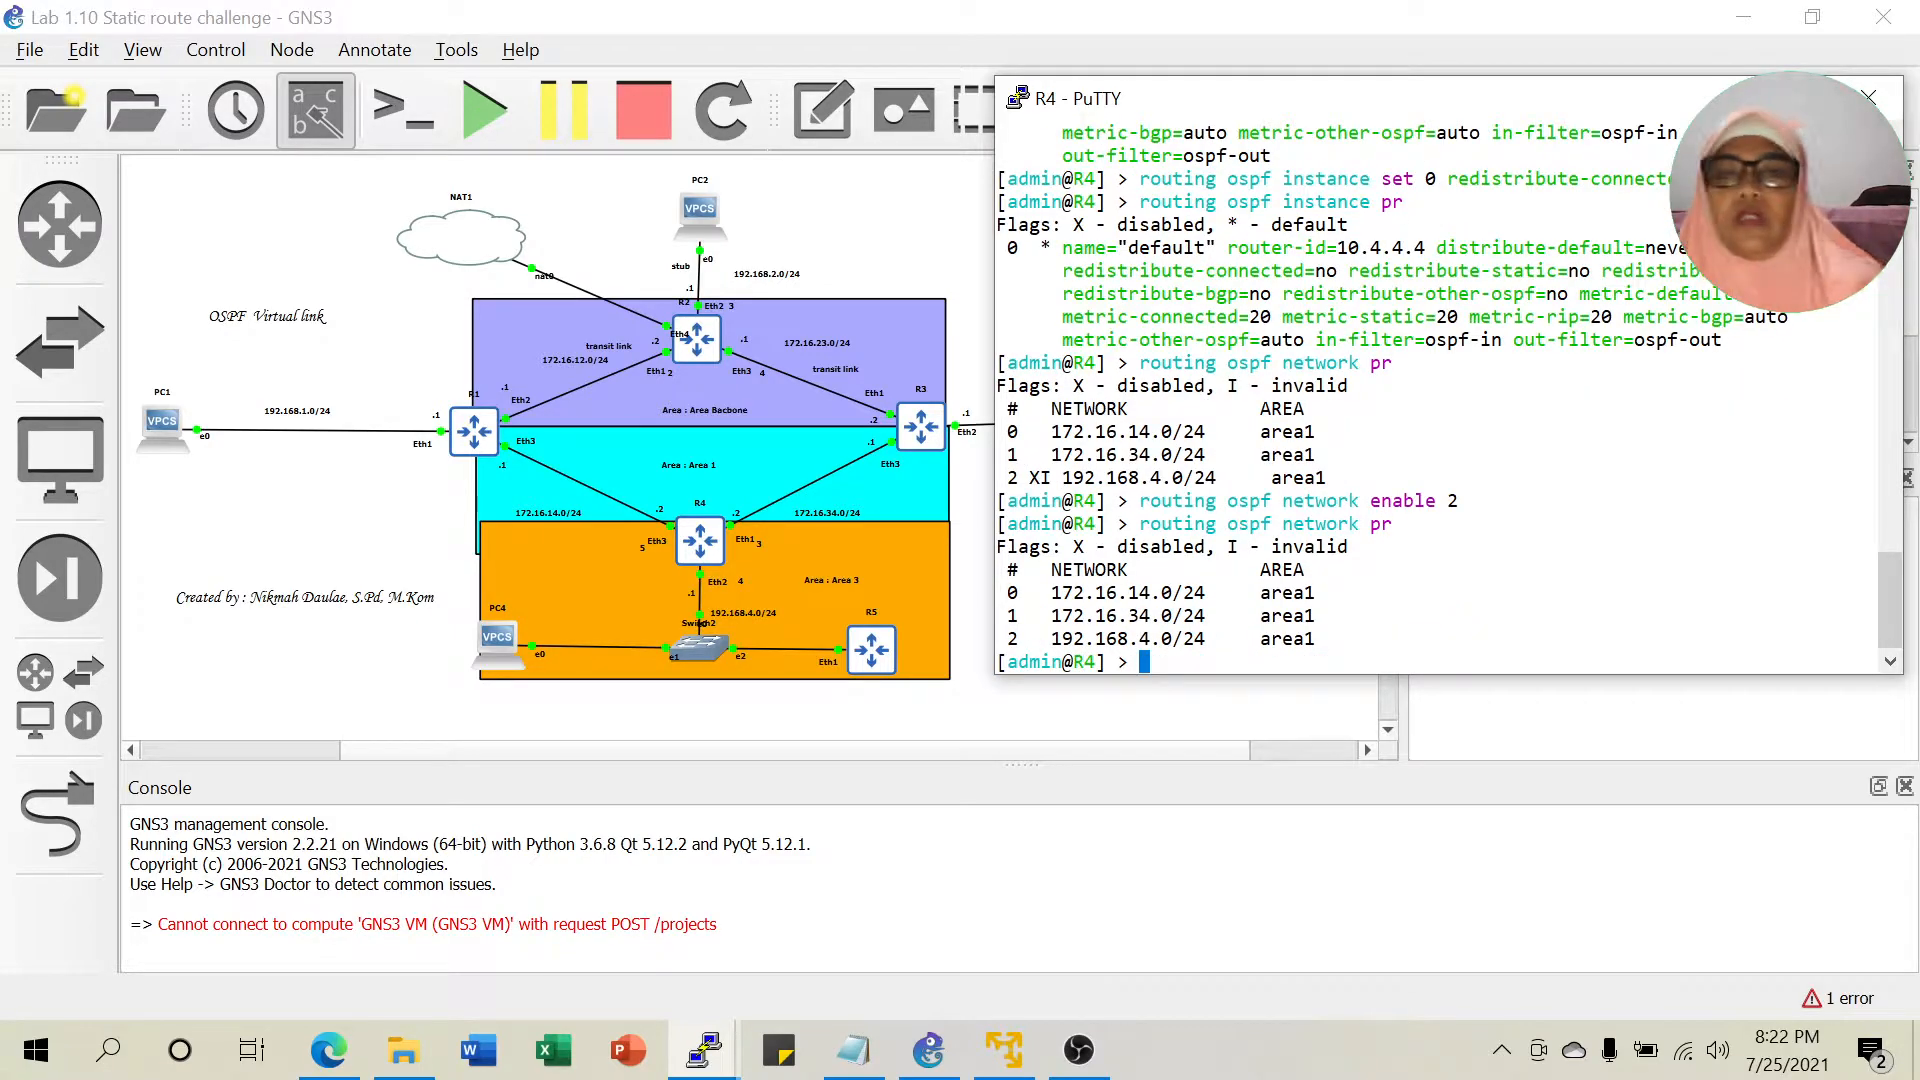
click(928, 1050)
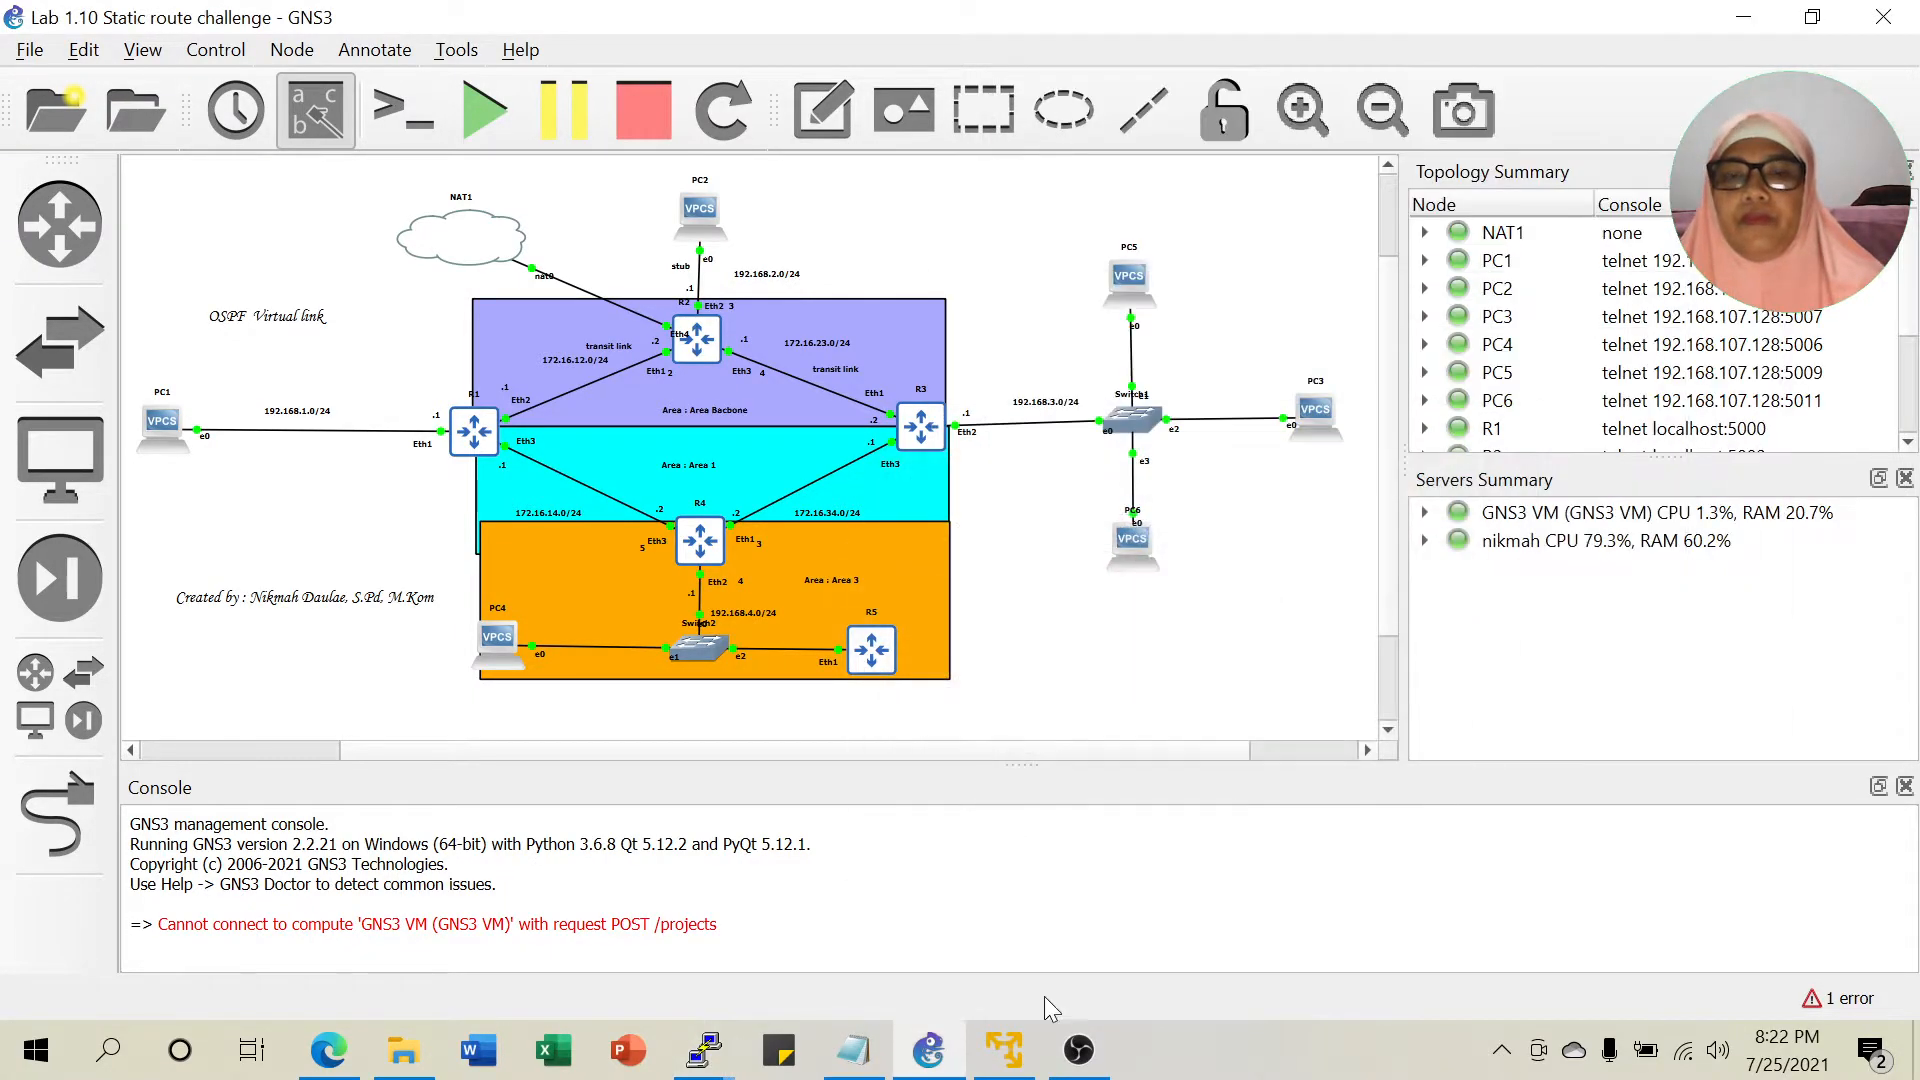
Scroll the 'materi virtual link' notes down to the area3 steps, then return to GNS3.
click(853, 1050)
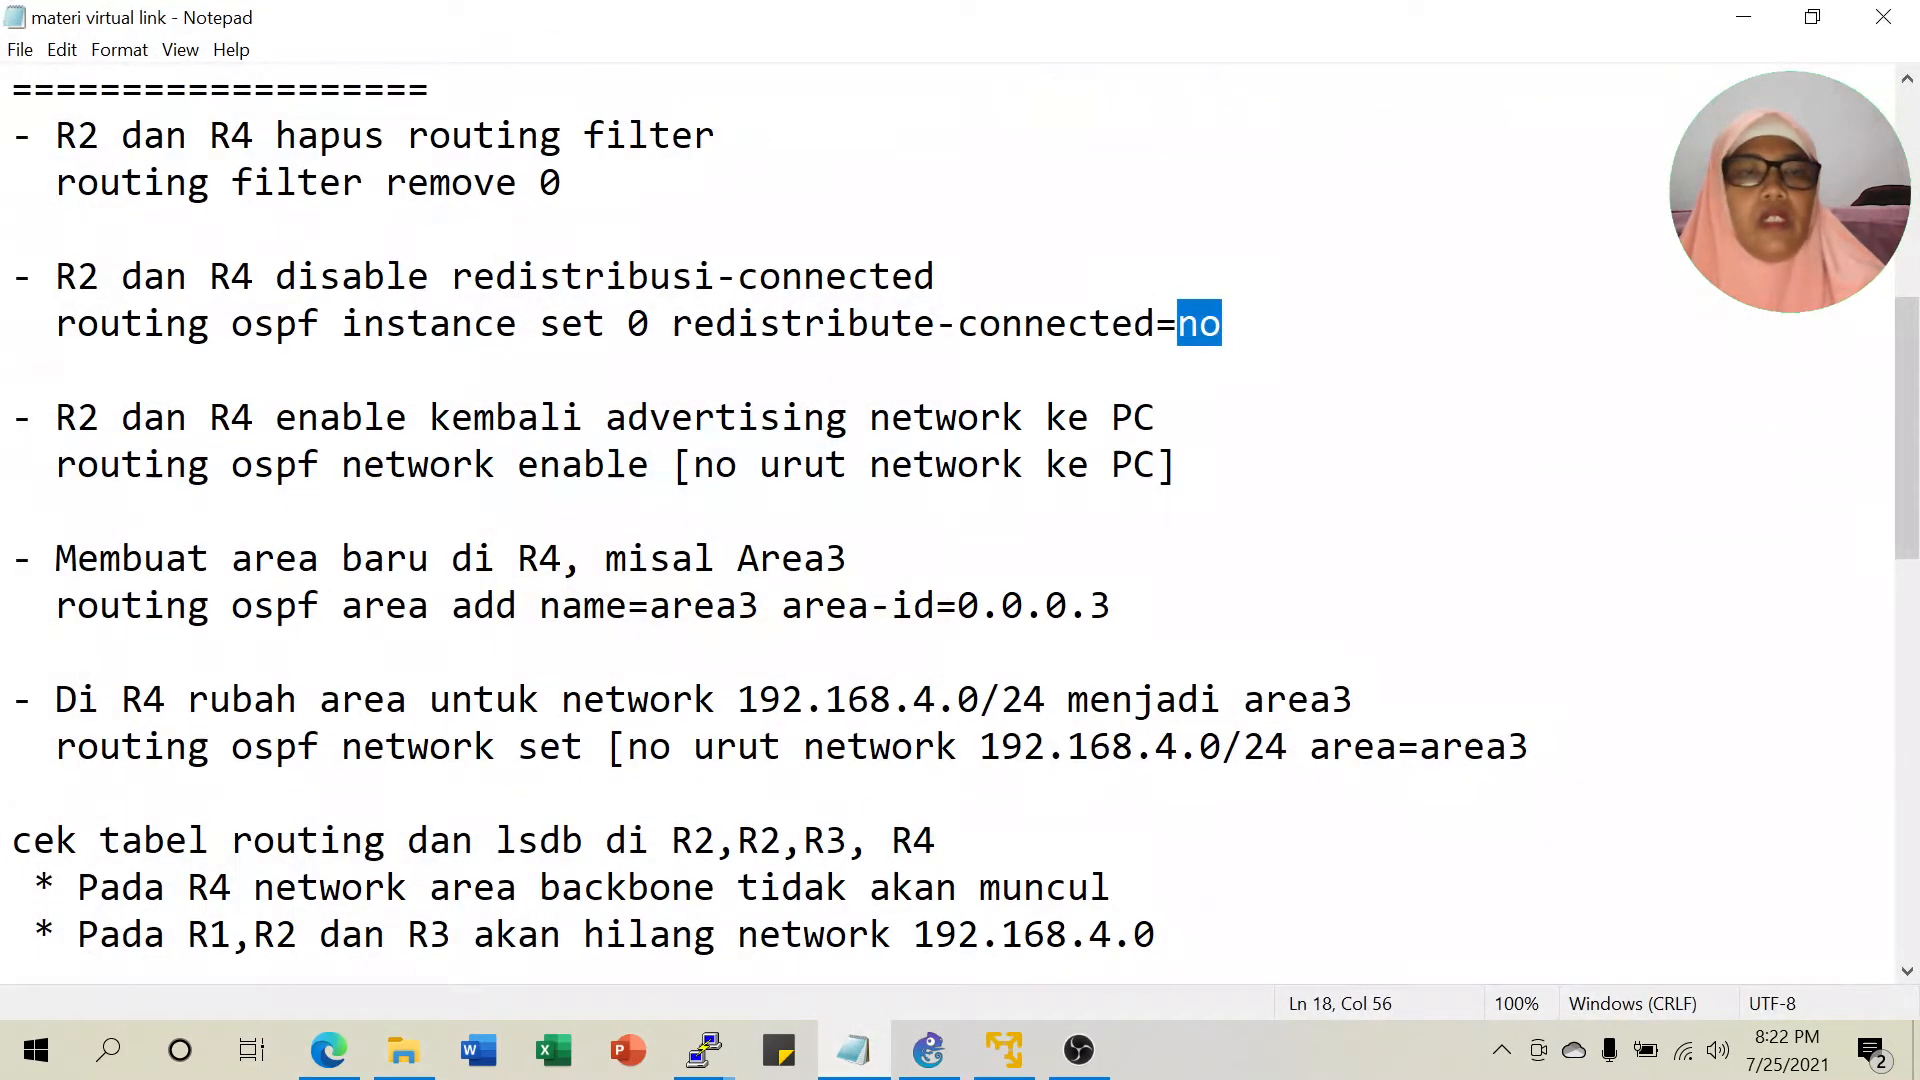
scroll(950, 520, down, 1)
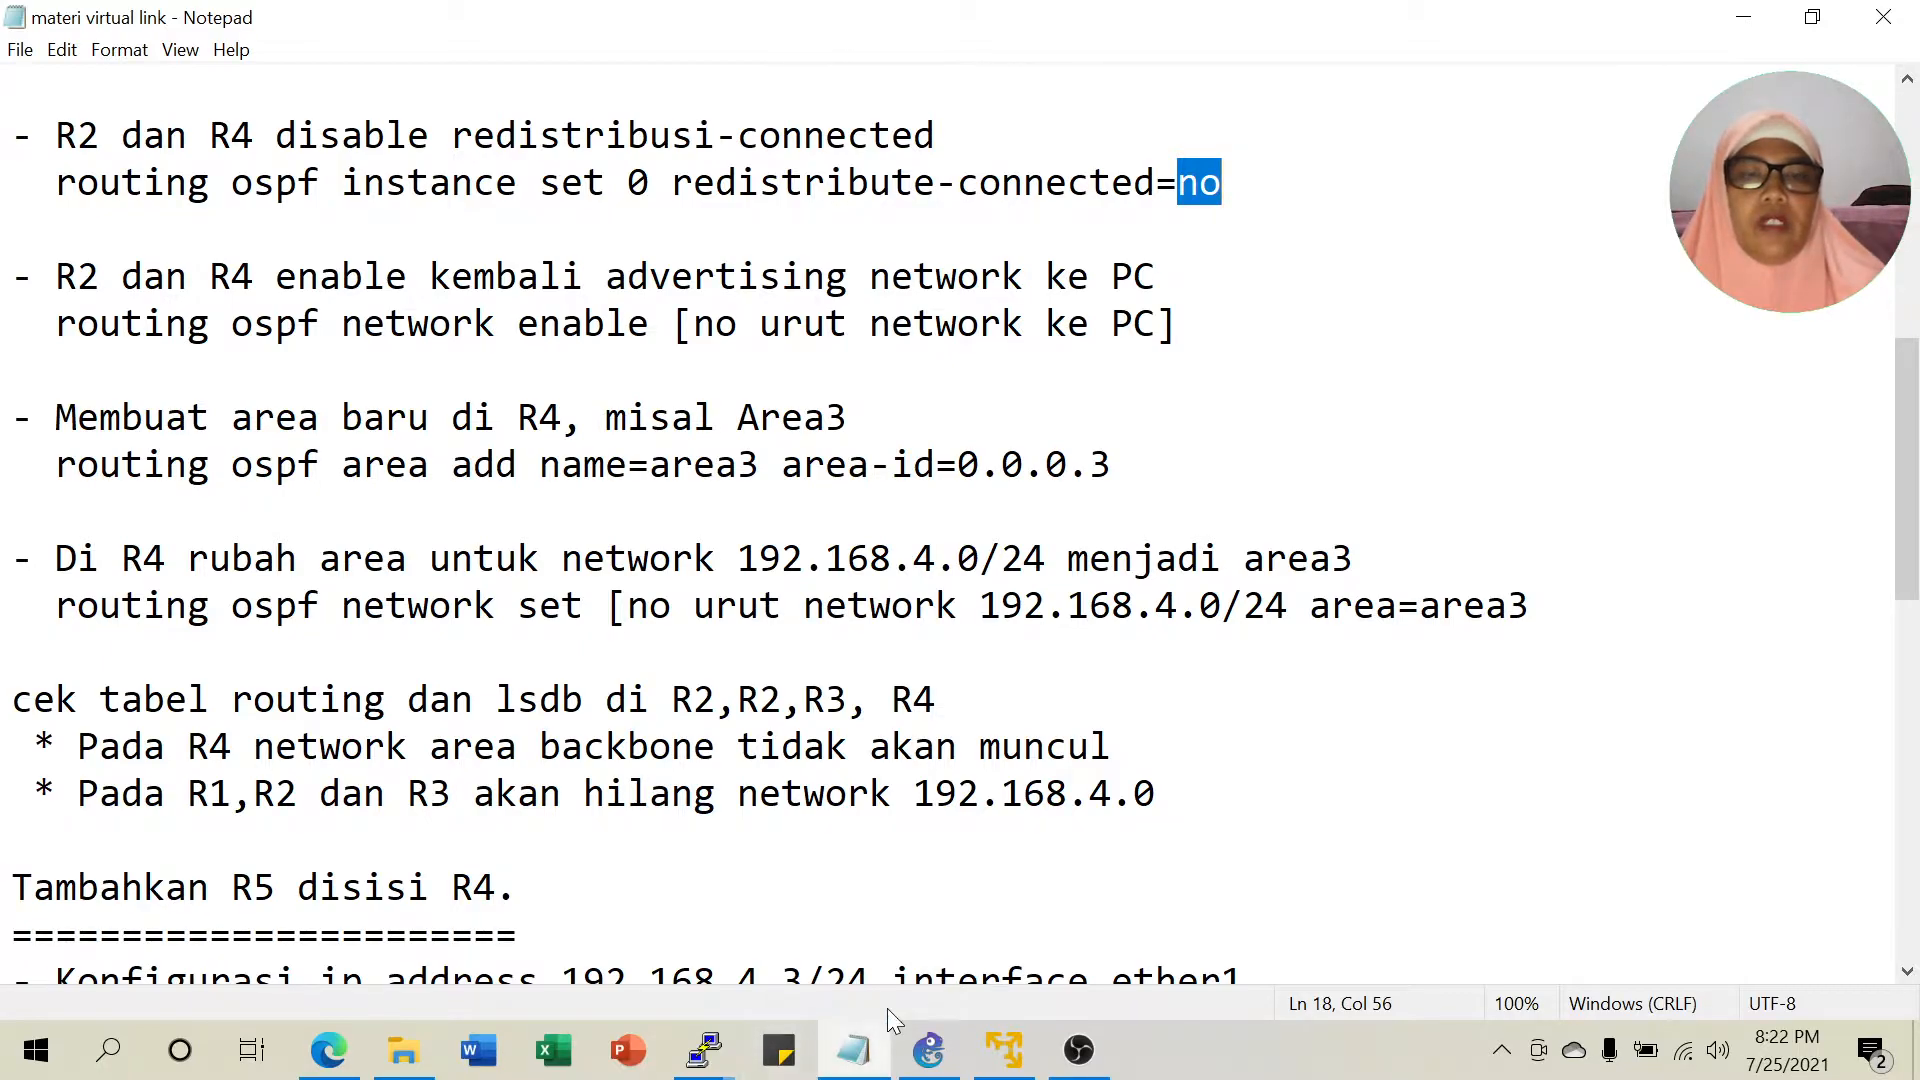
click(928, 1050)
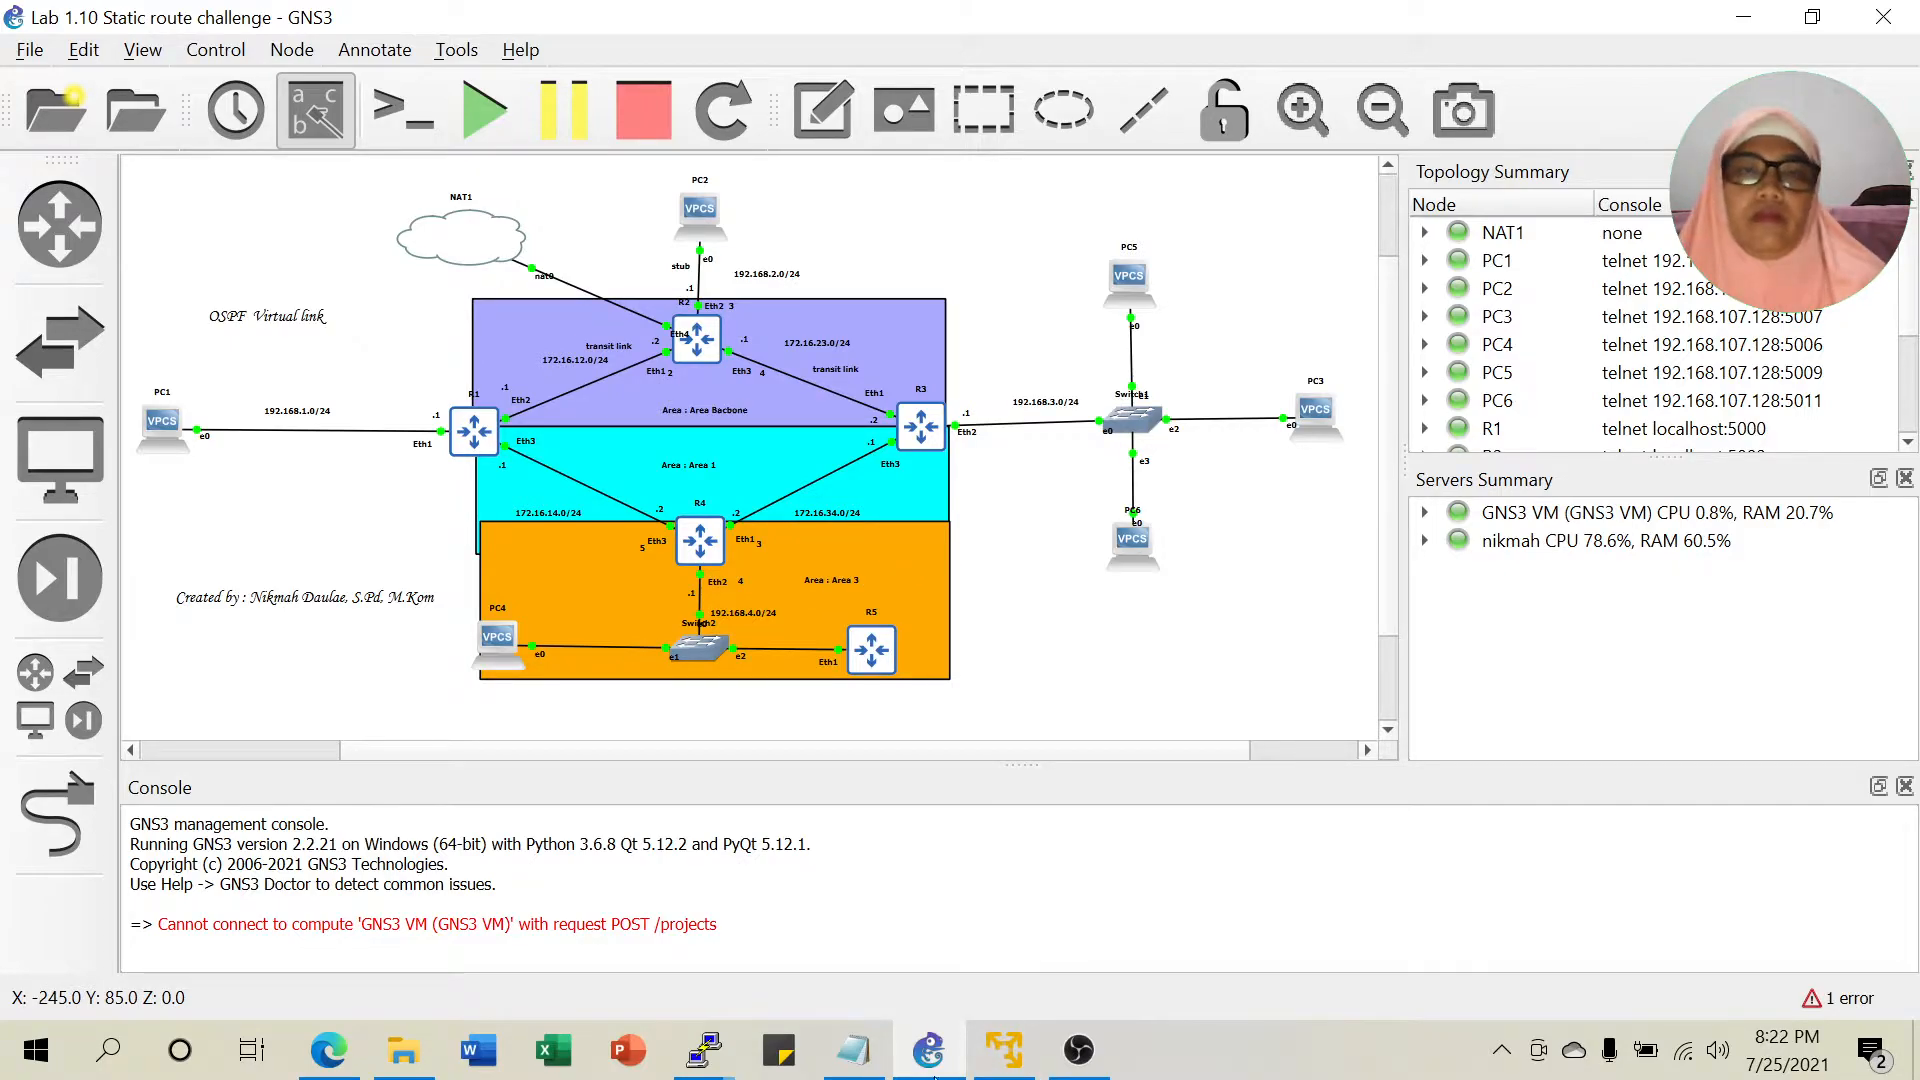
Run 'routing ospf area add name=area3 area-id=0.0.0.3' on R4, checking the notes for syntax.
mouse_move(705, 1048)
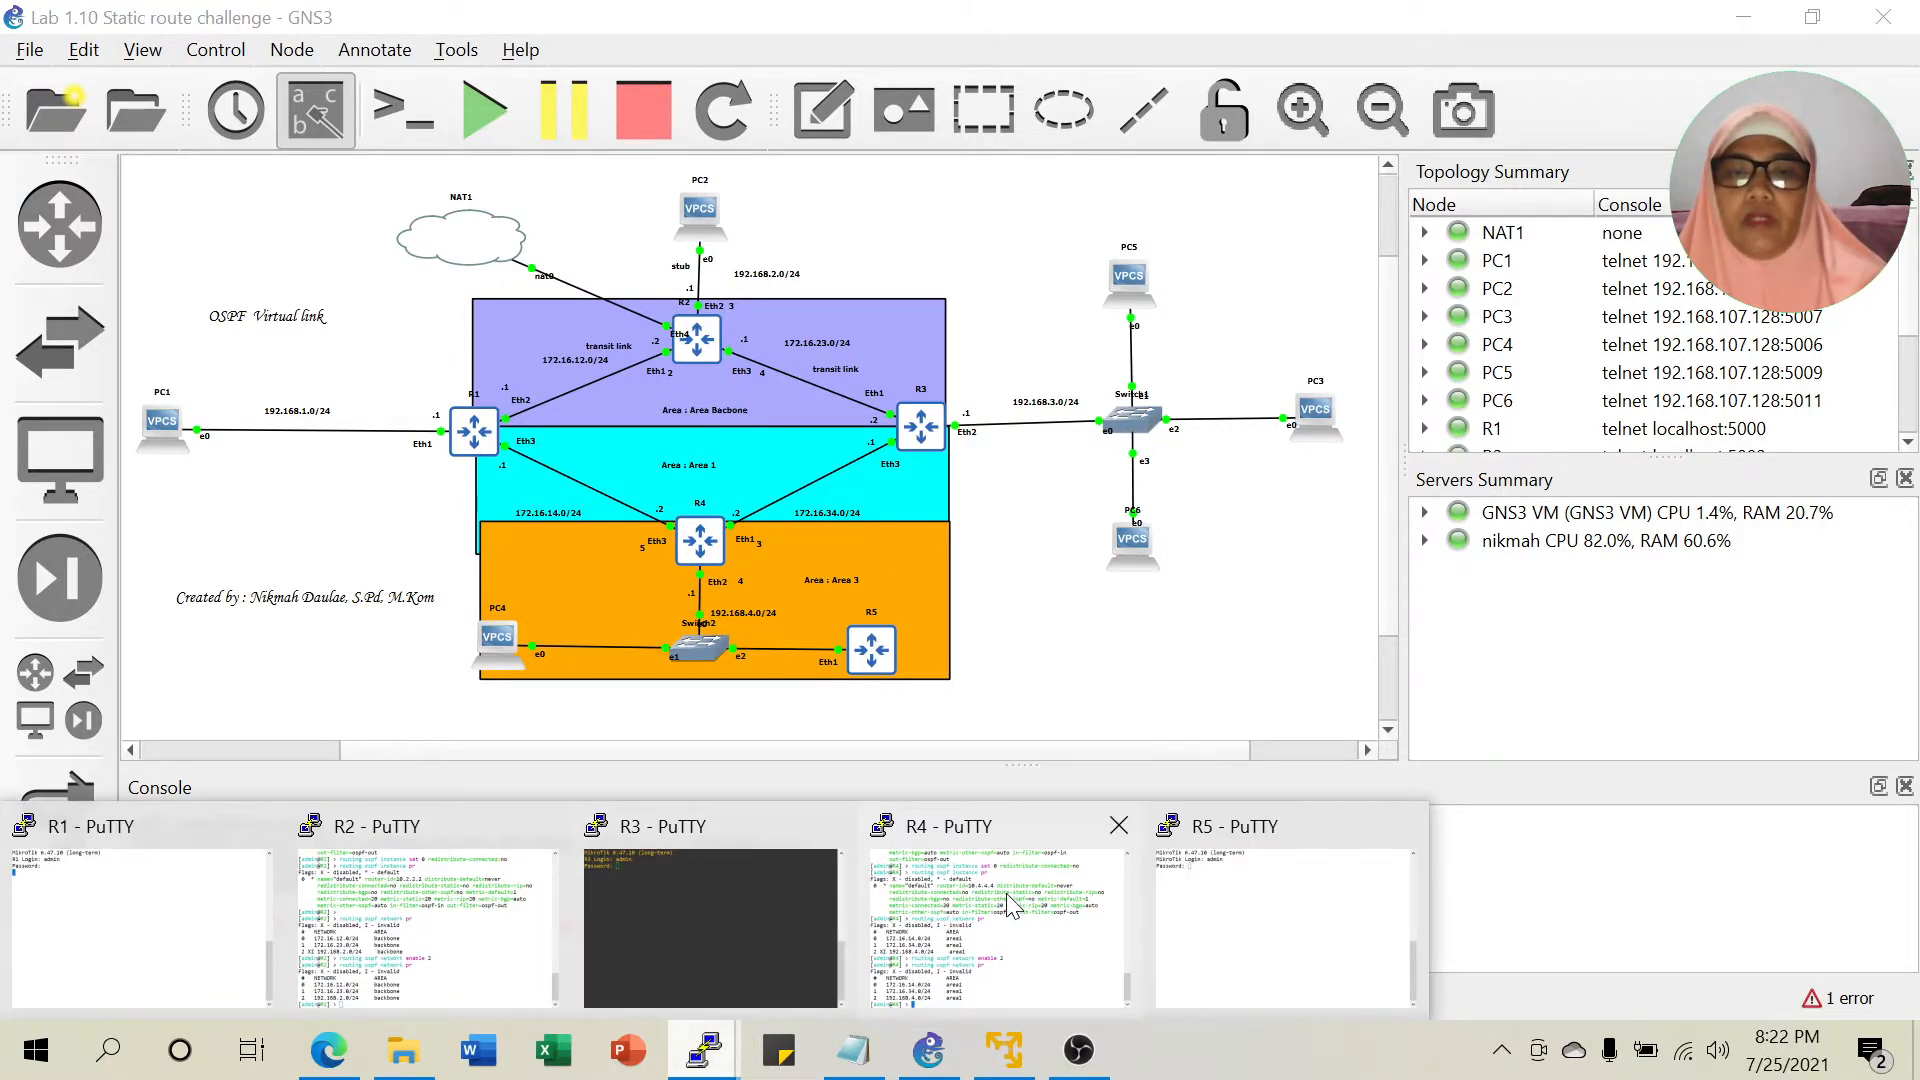
click(1010, 900)
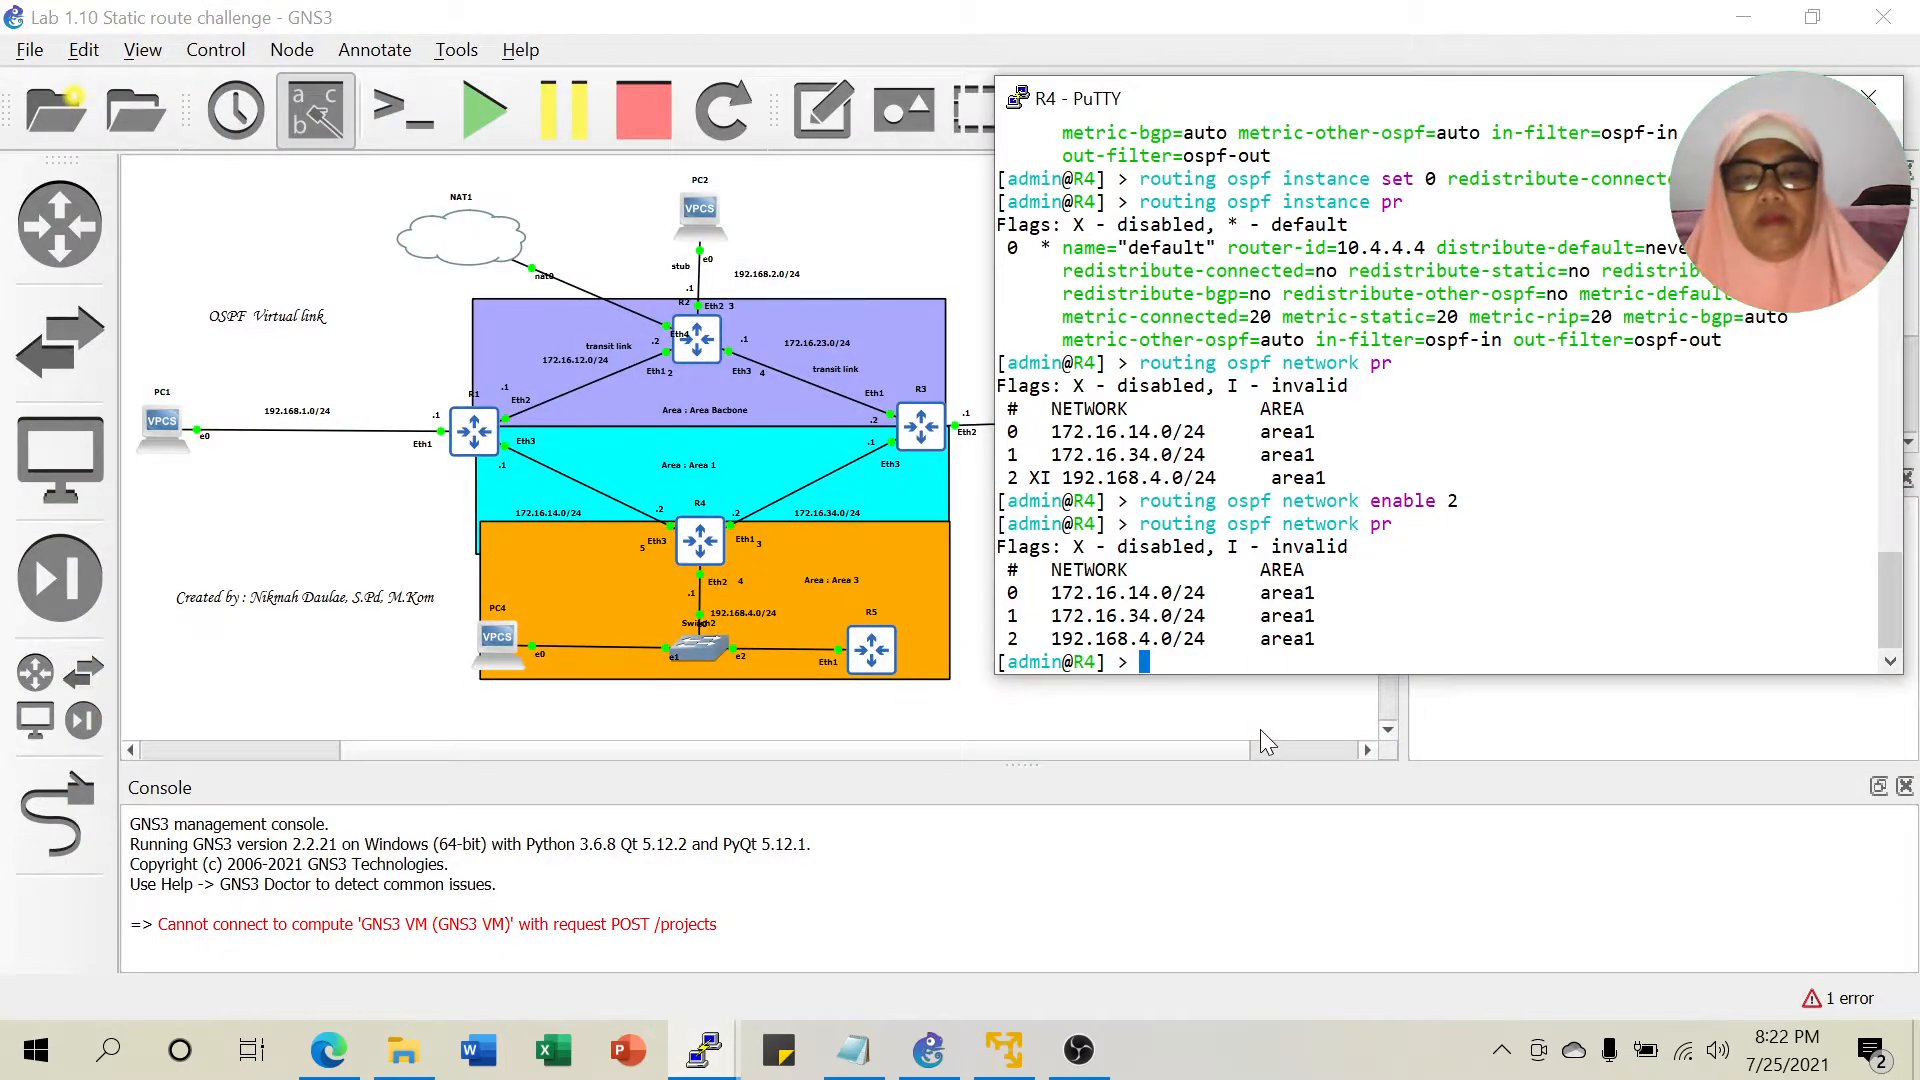
text(routing os)
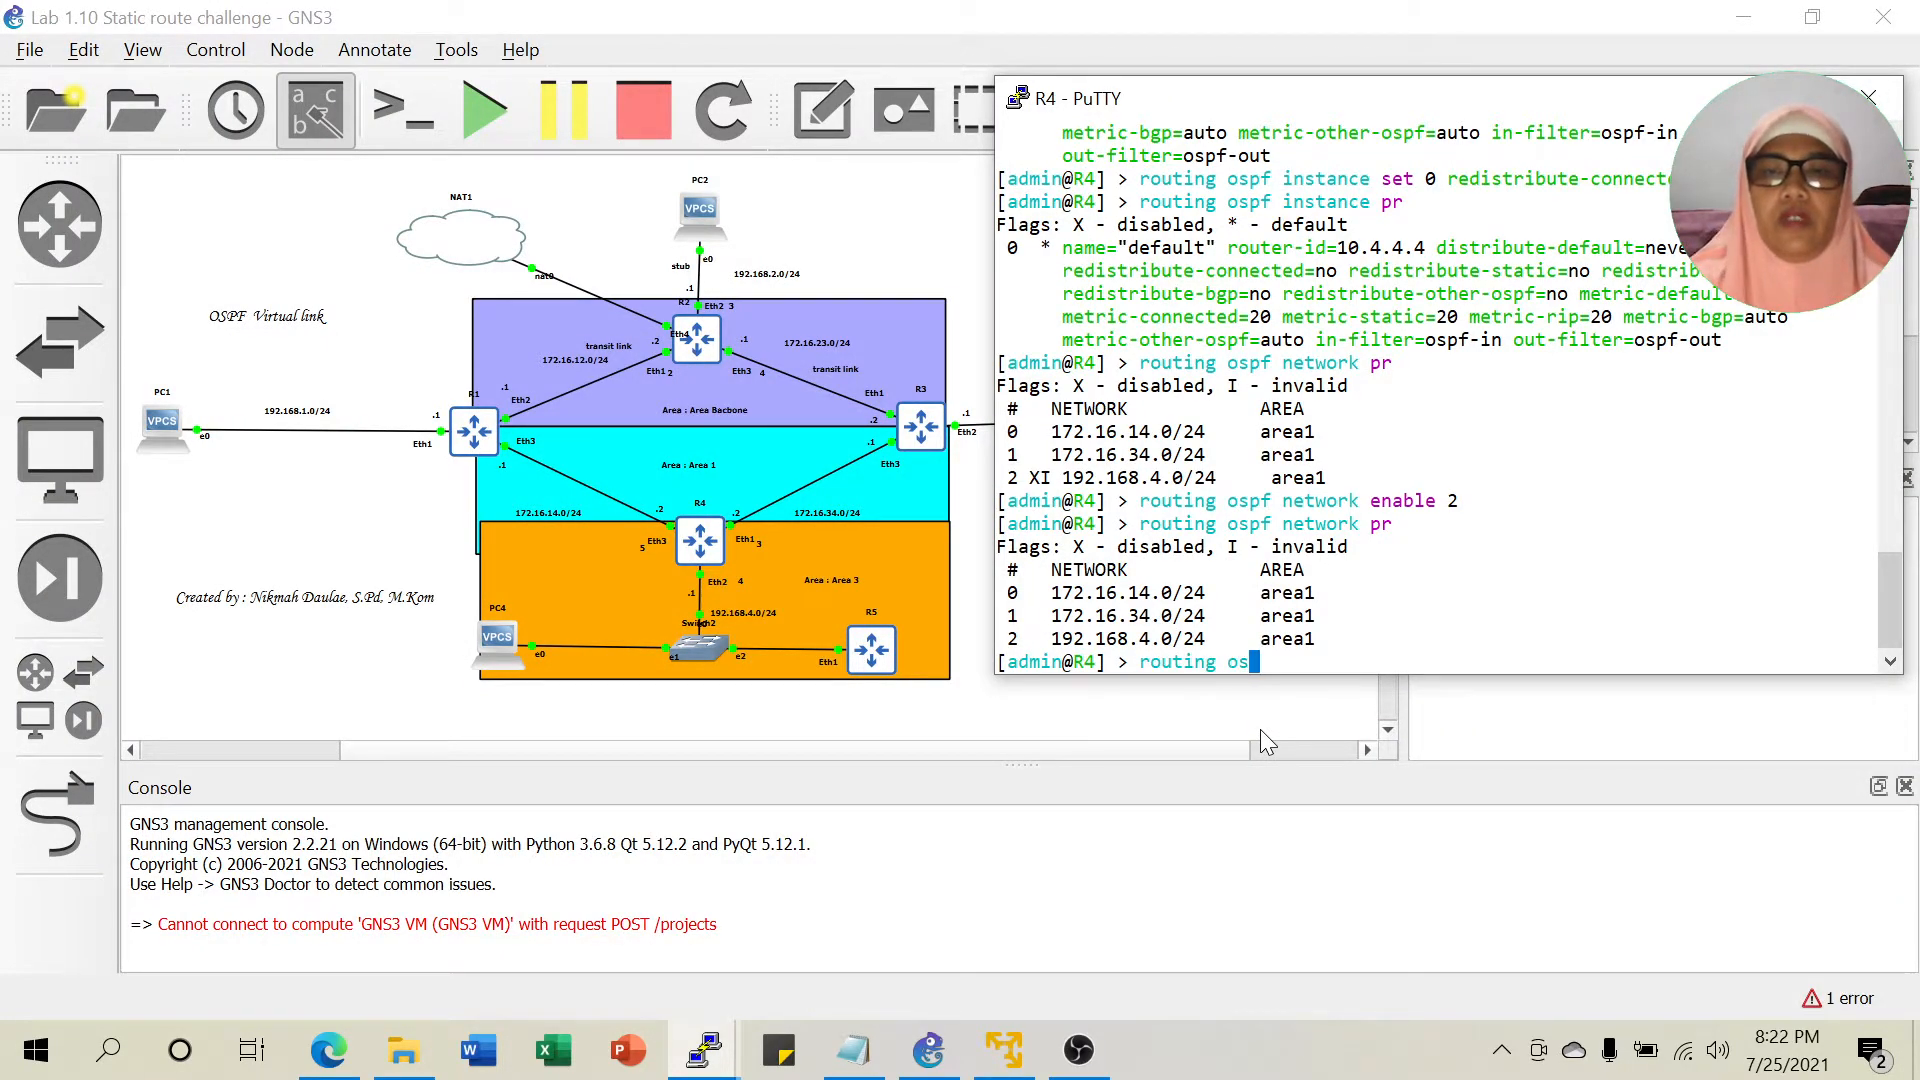
text(pf ad)
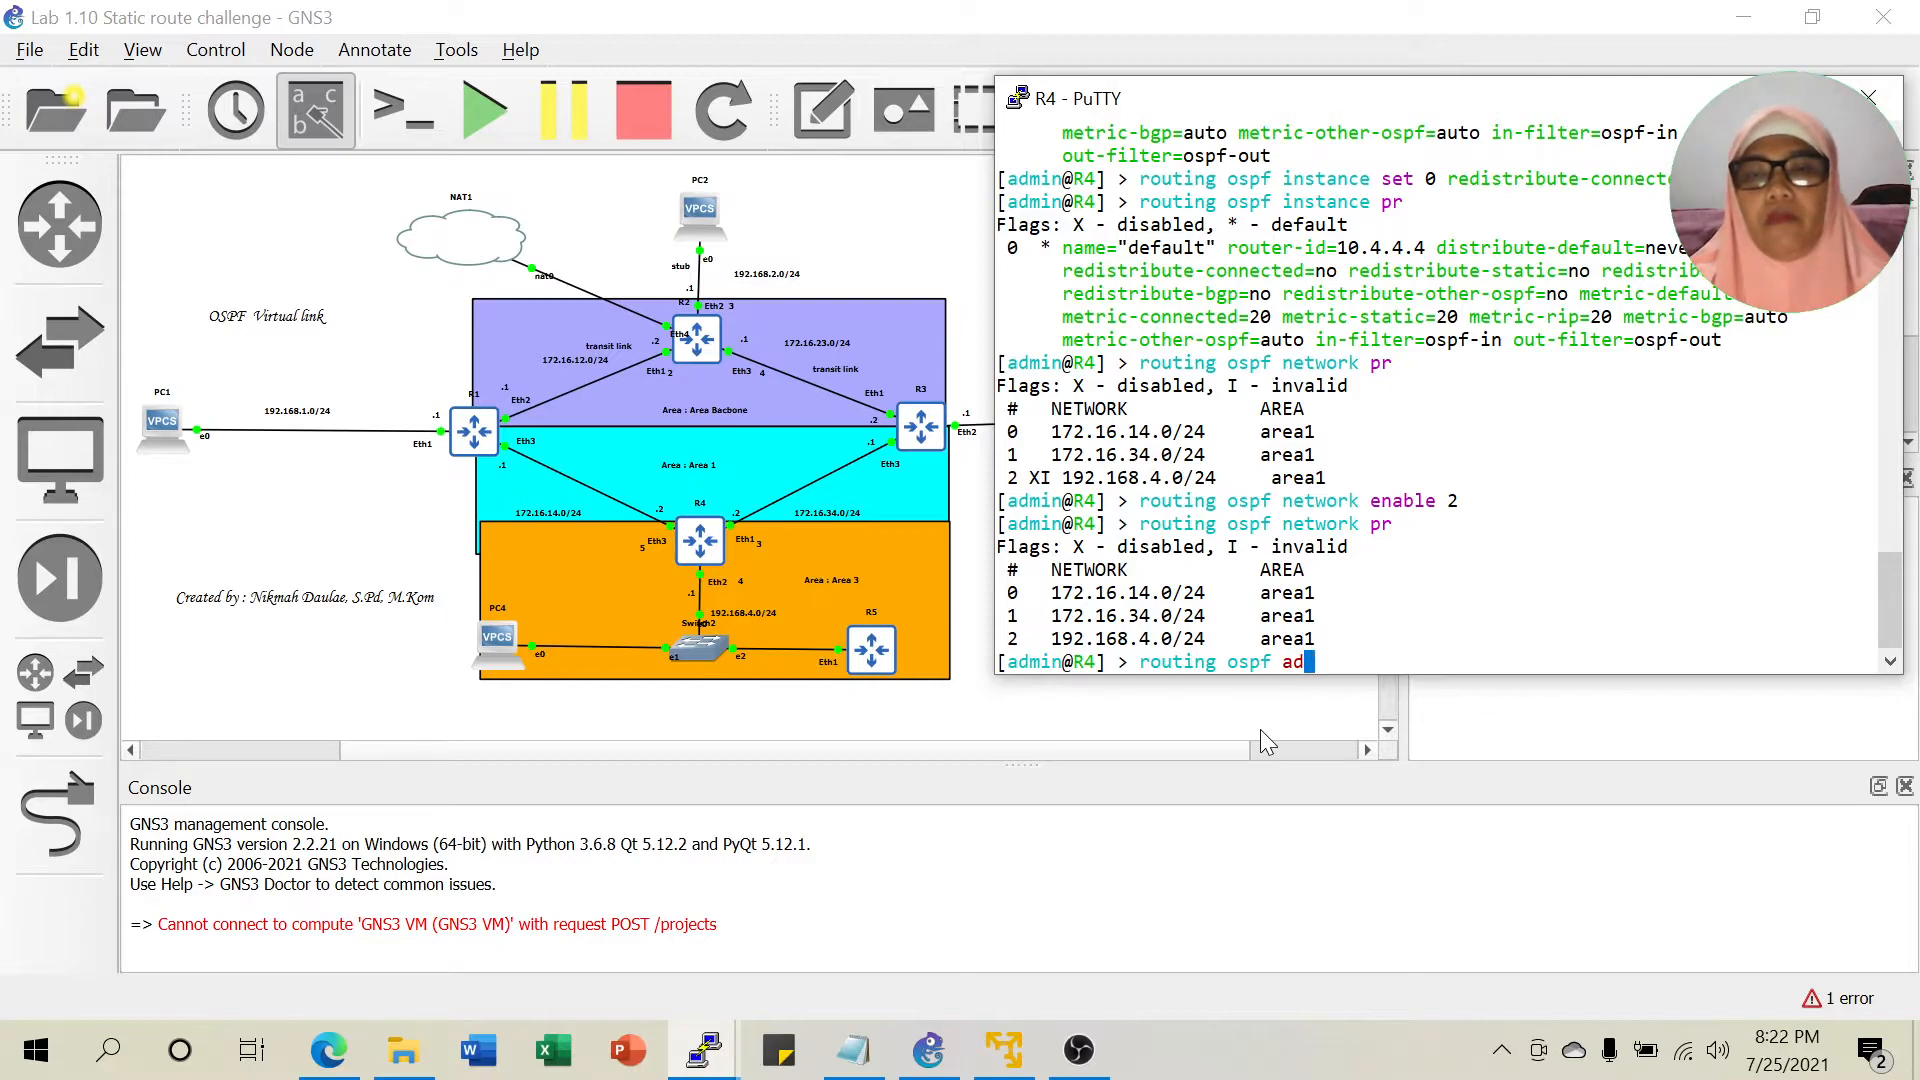
key(BackSpace)
key(BackSpace)
text(ar)
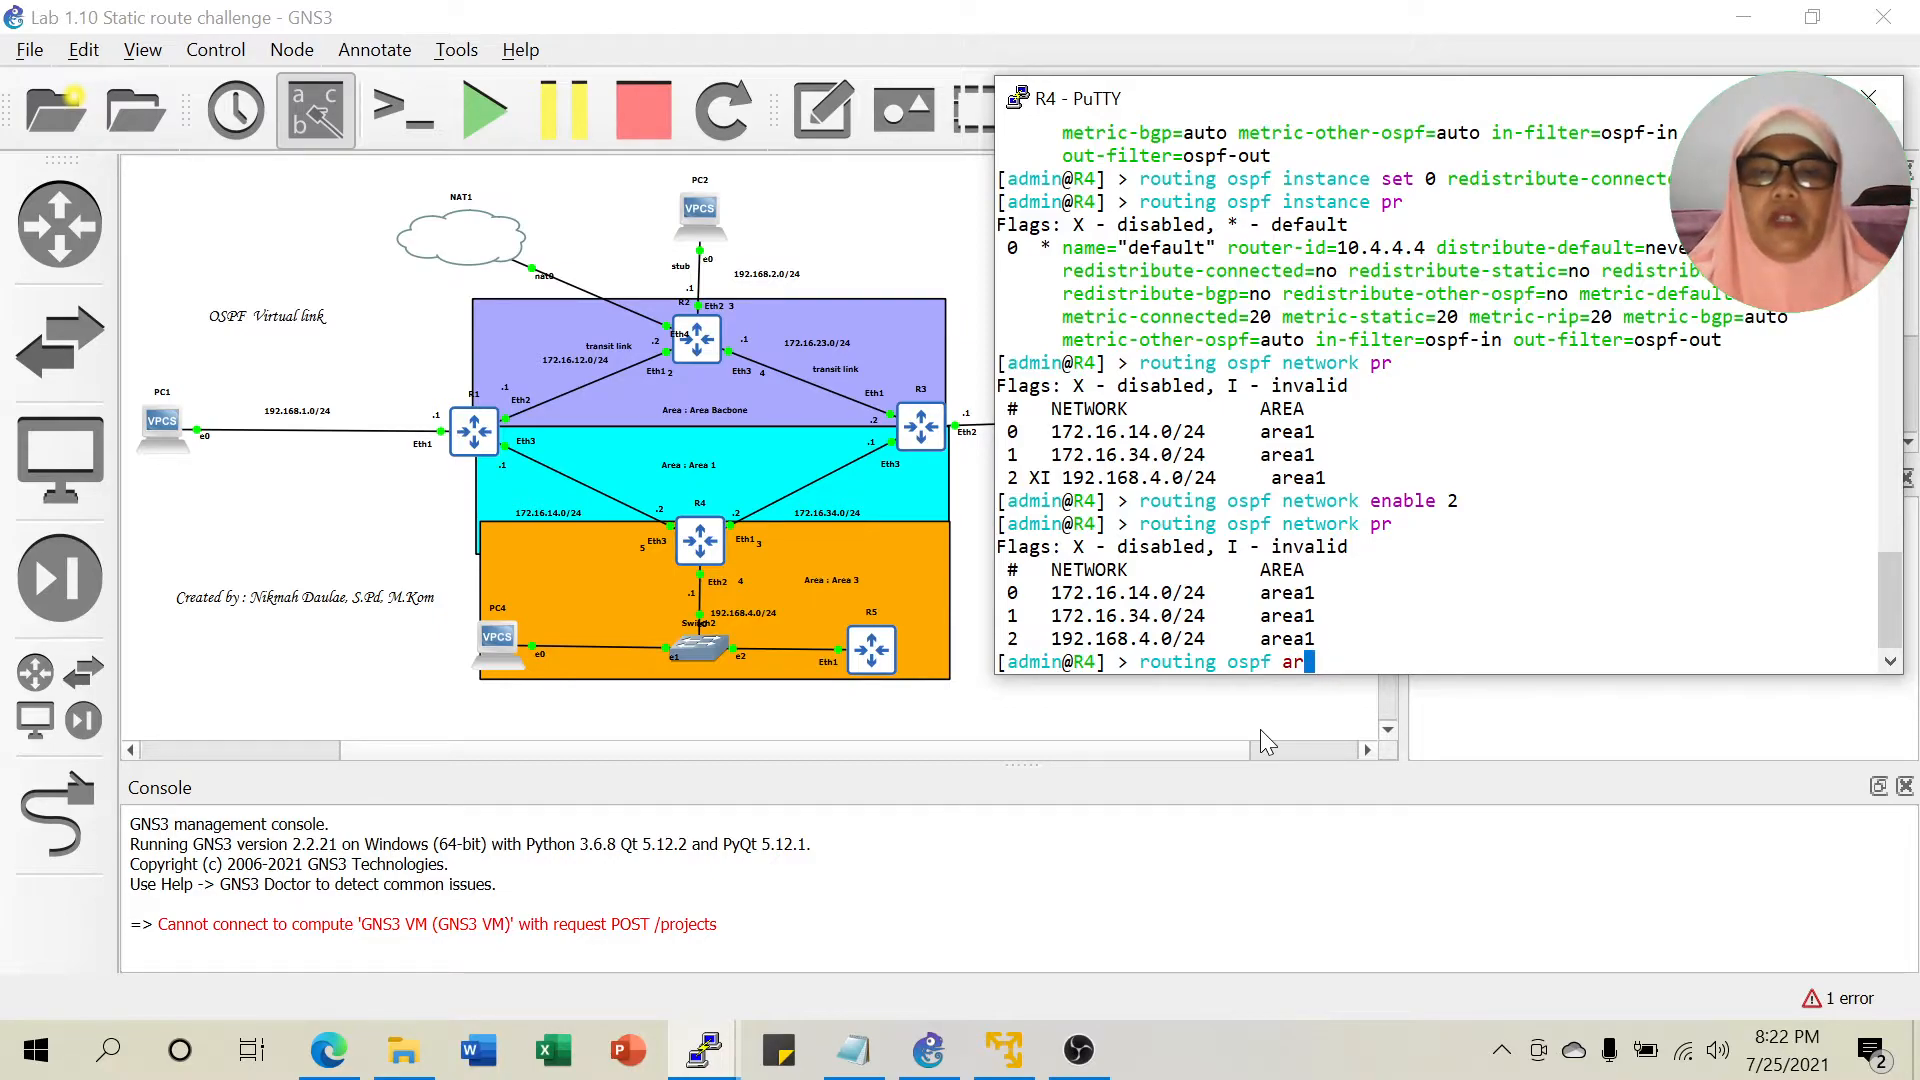
text(ea add )
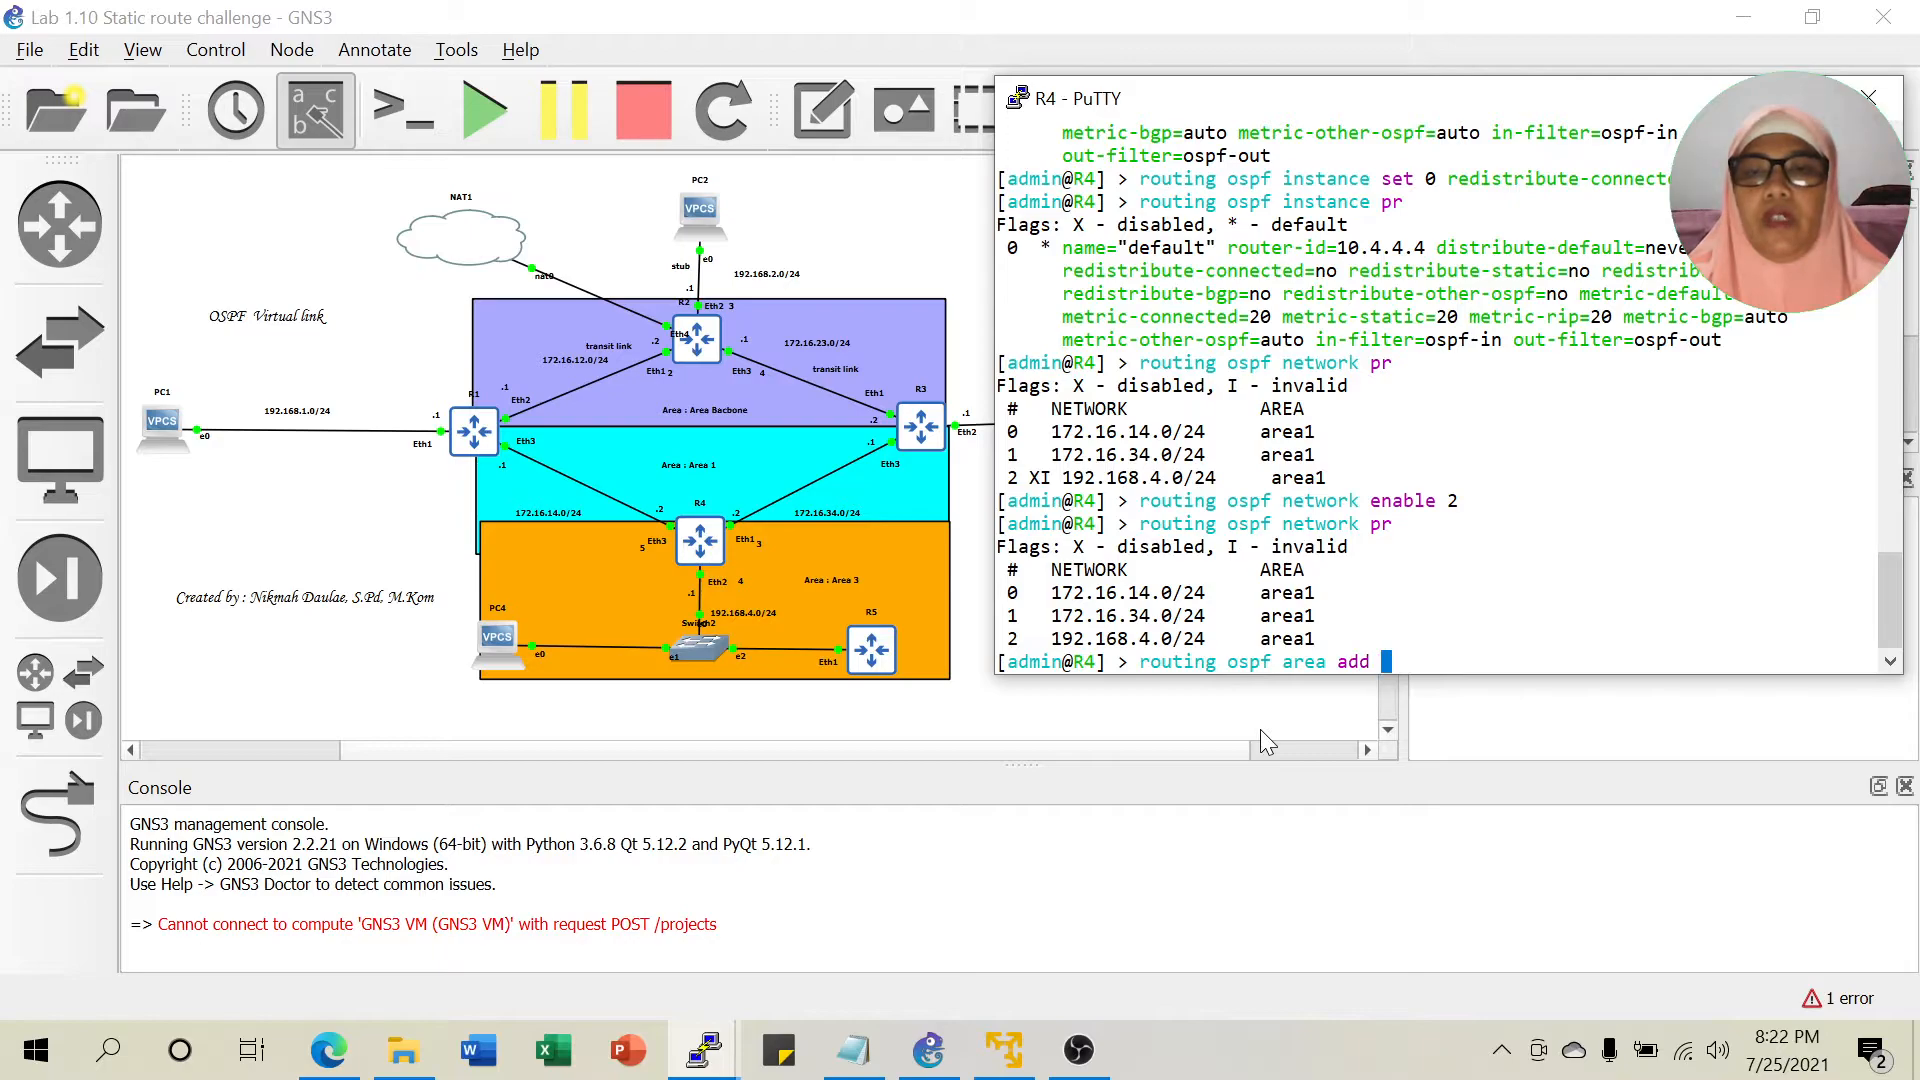
text(name=)
text(are)
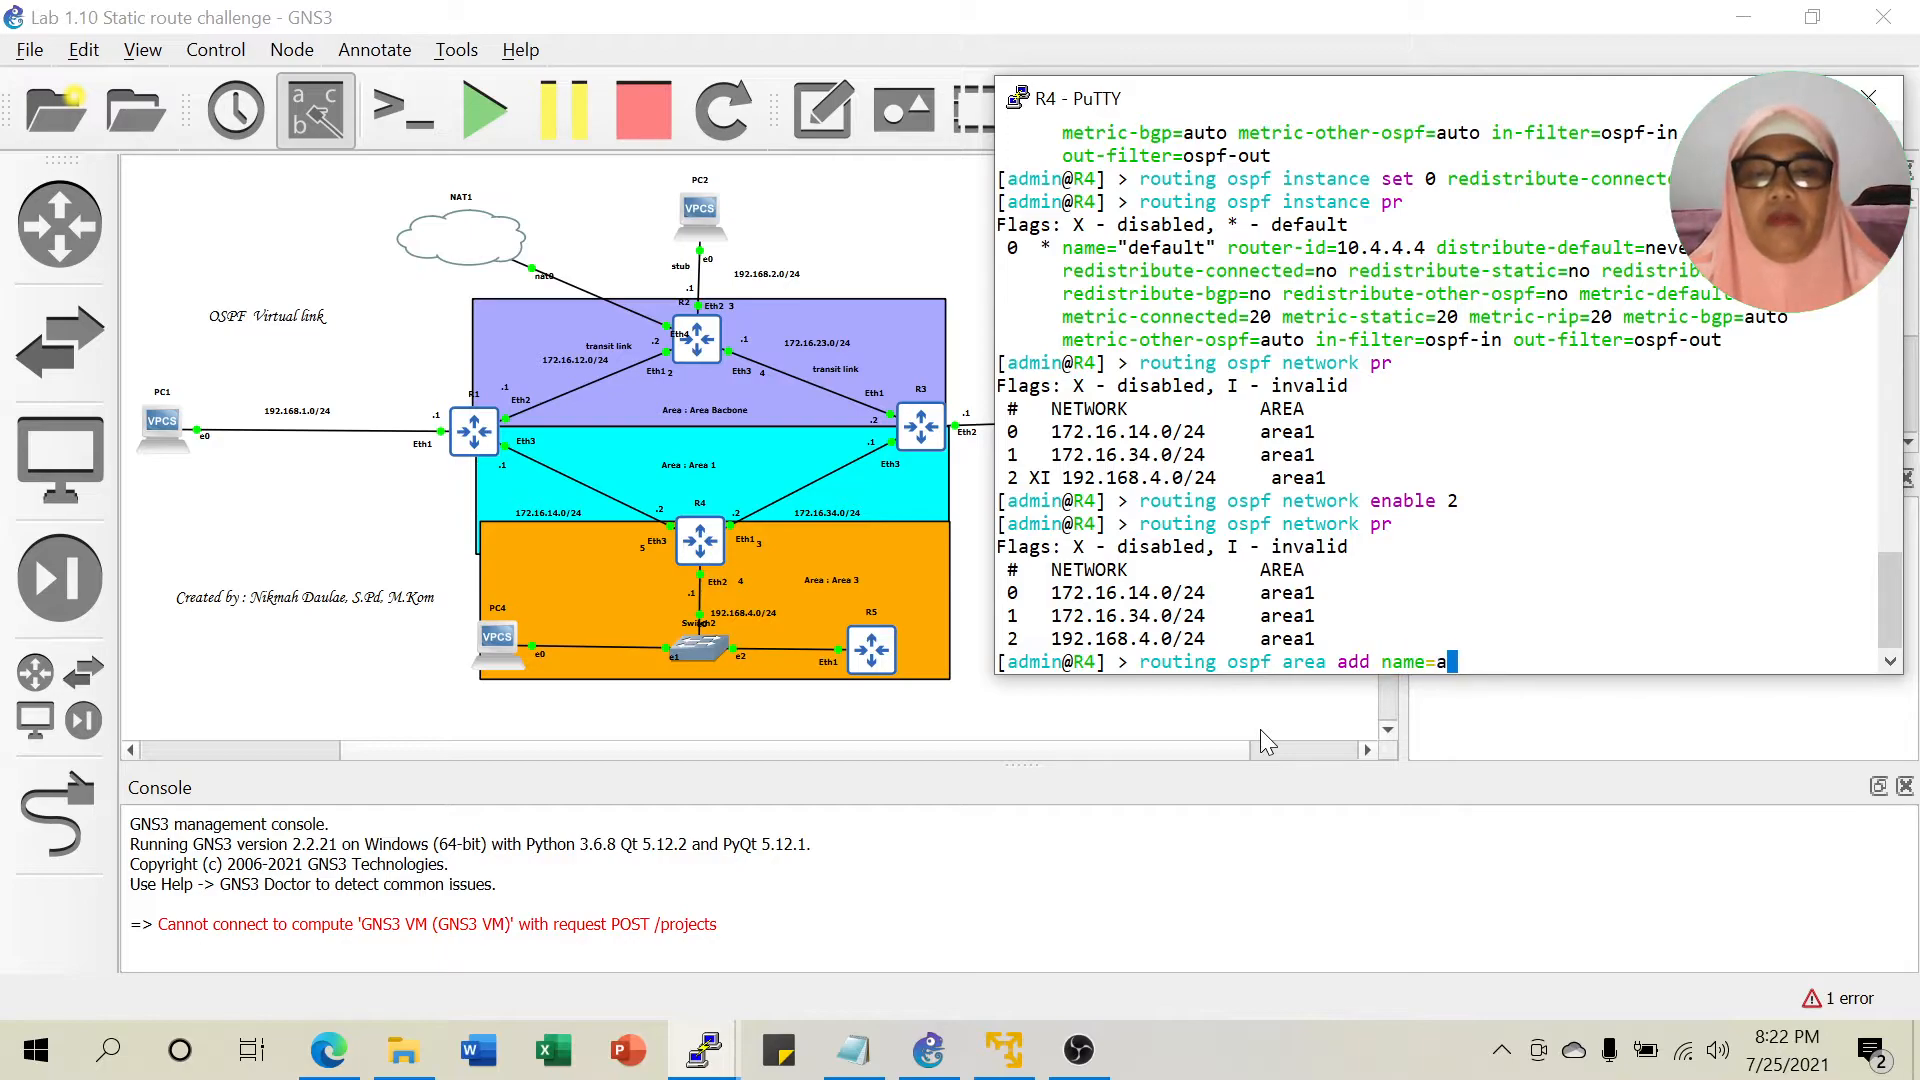
text(a3)
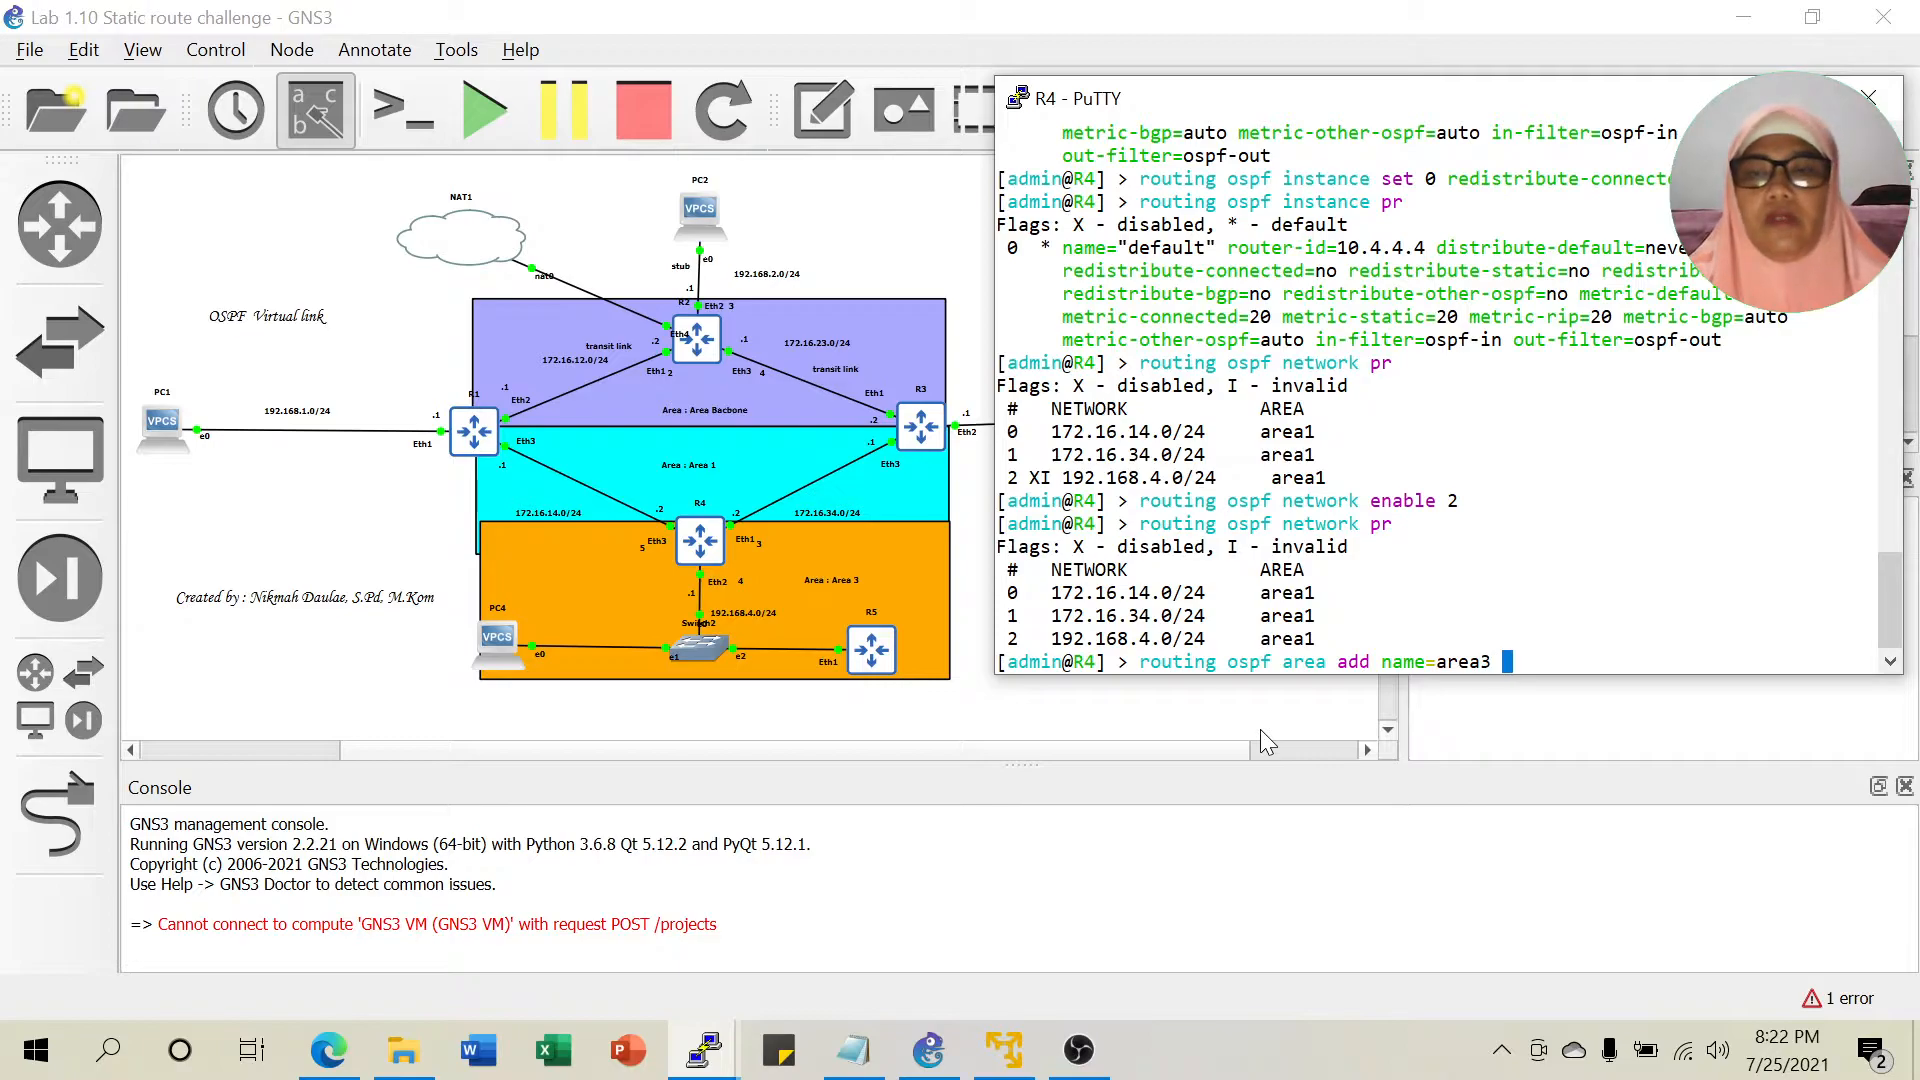
click(853, 1050)
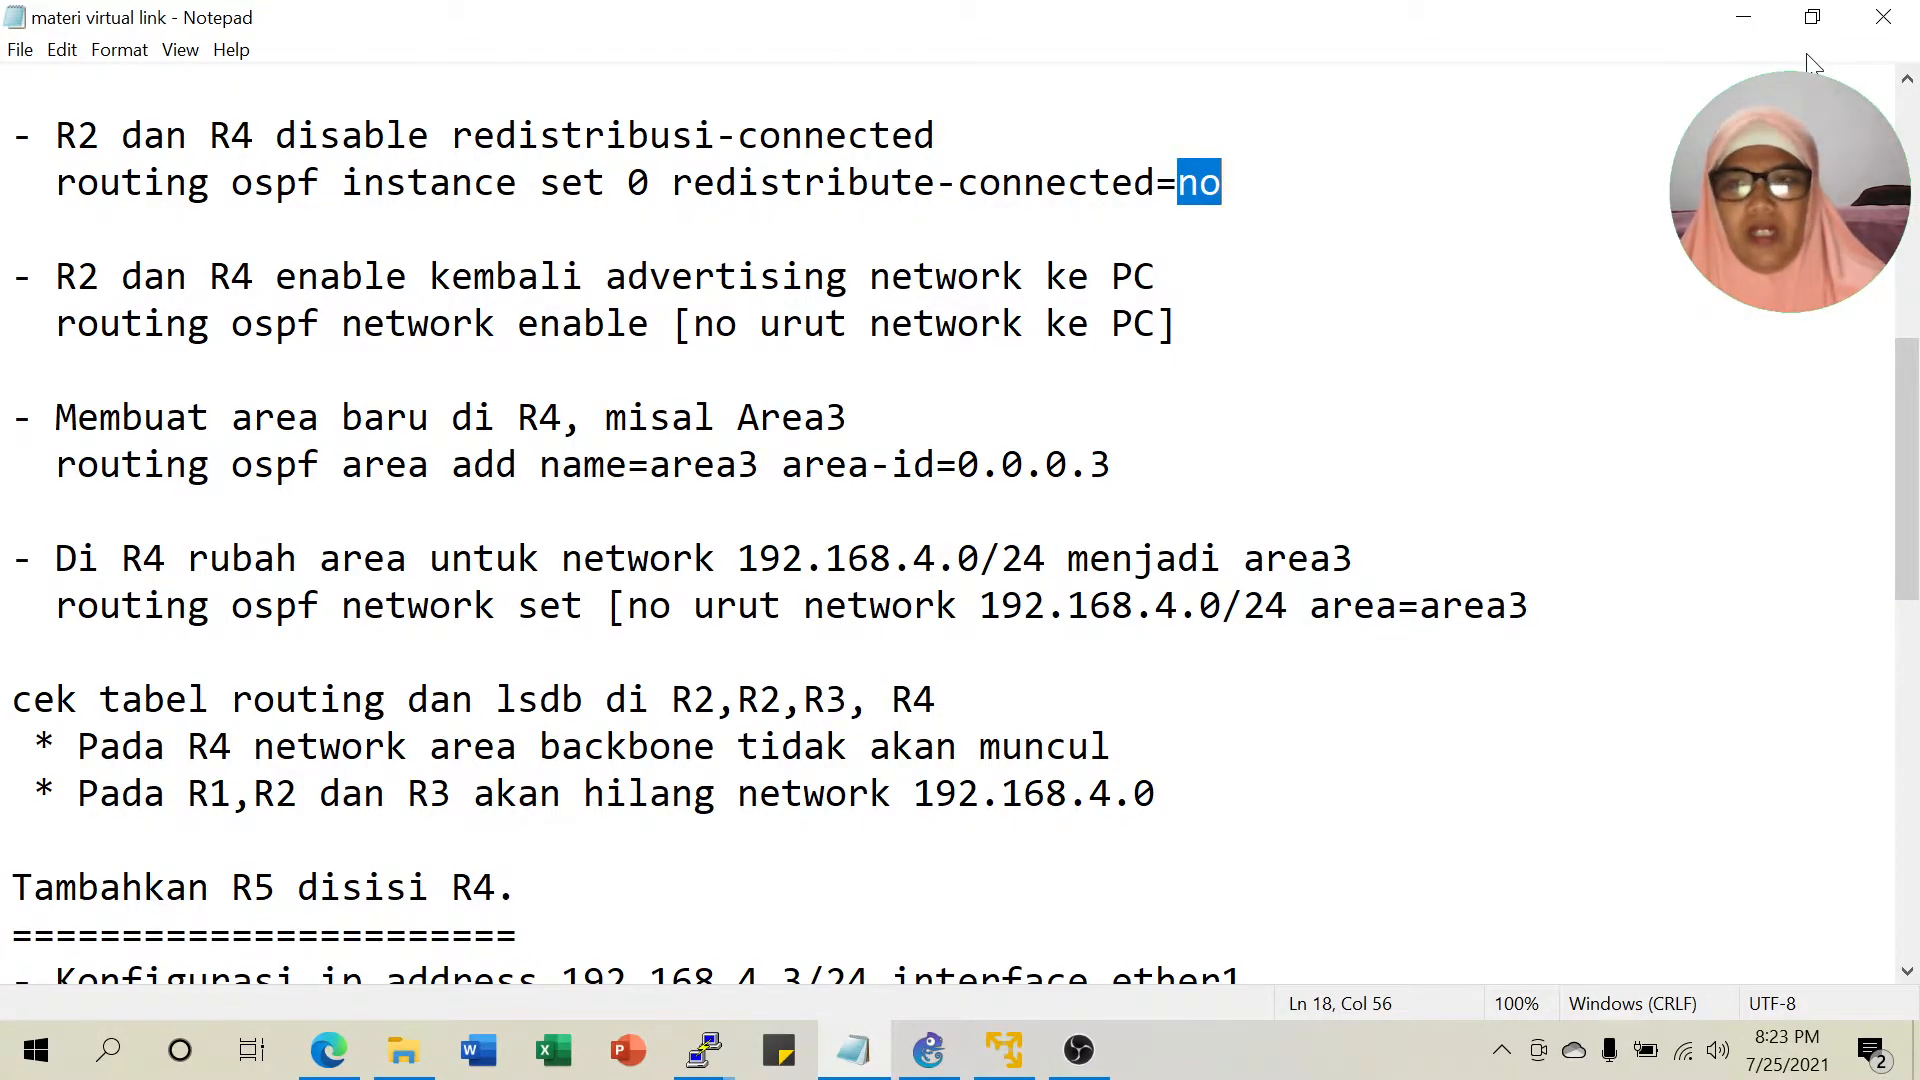
click(1744, 17)
text(area add name=area3 ar)
key(Tab)
text(0.0.0.)
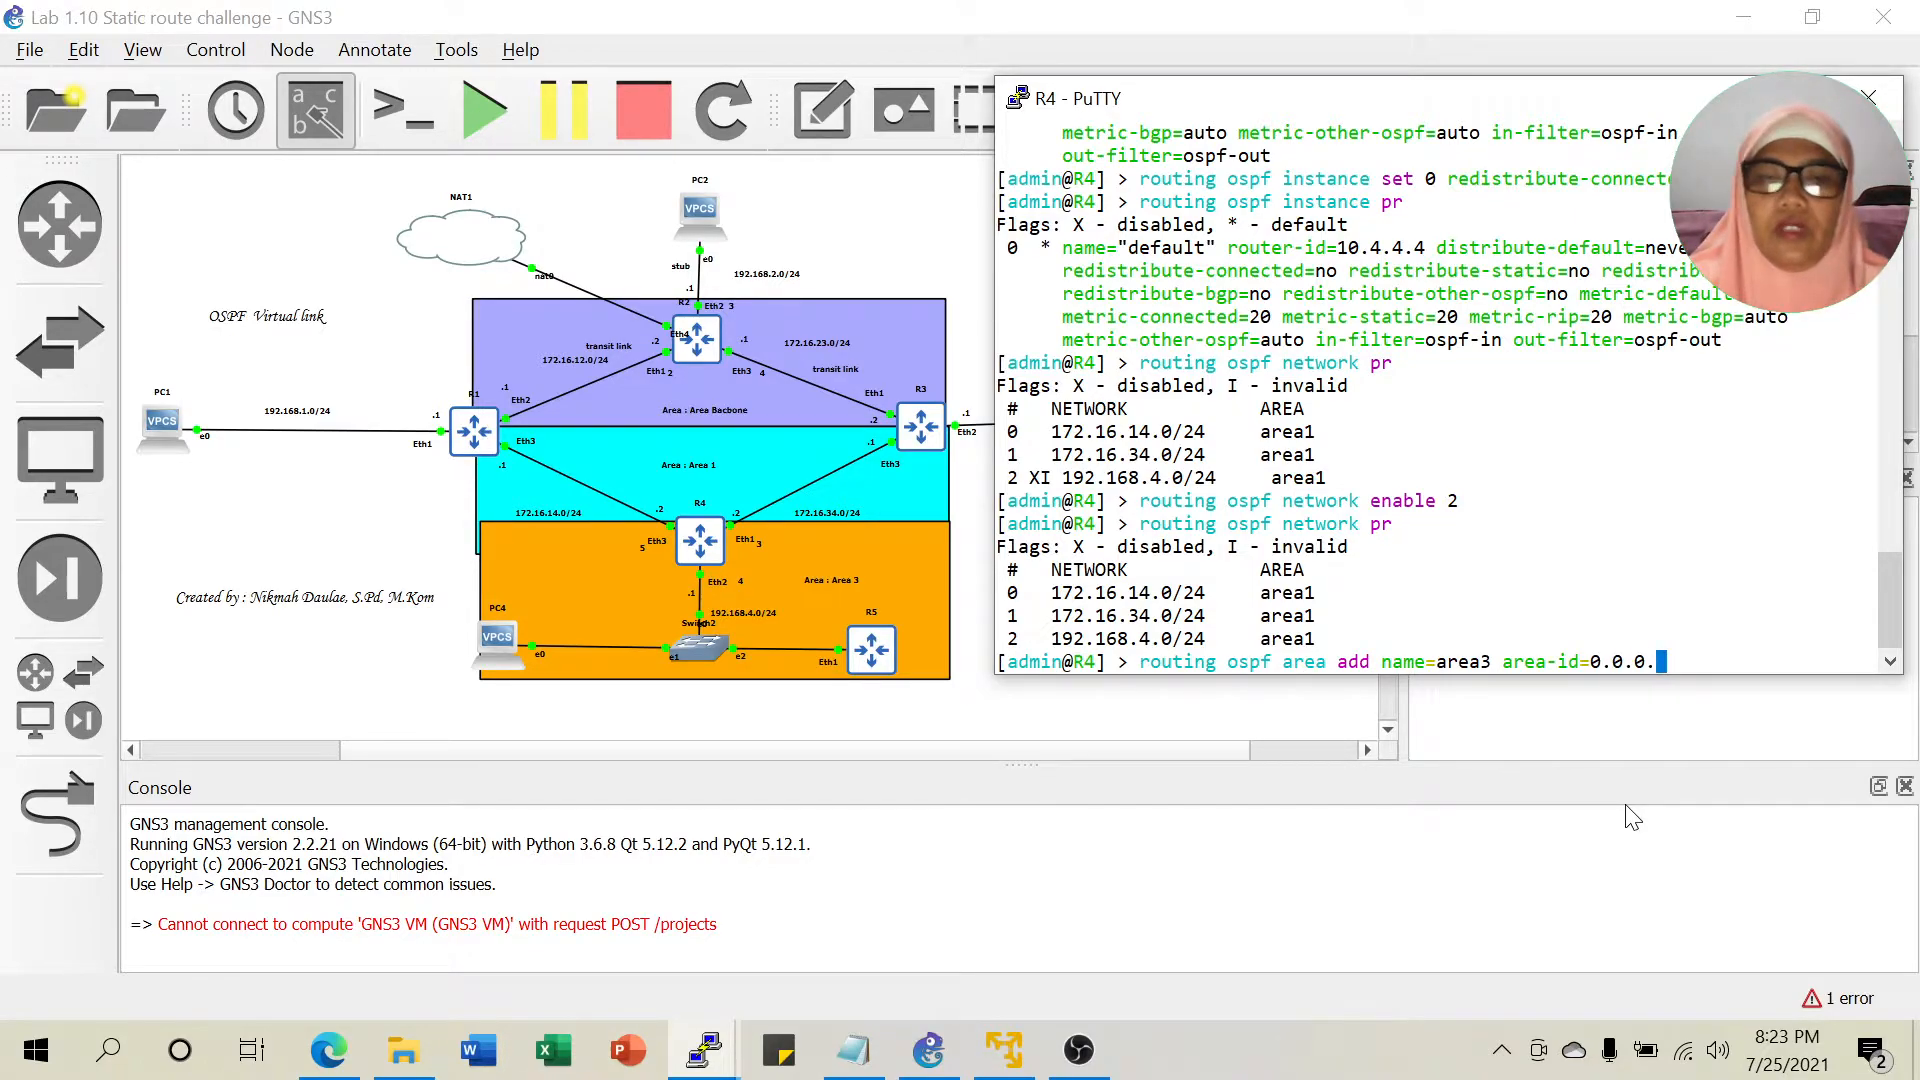
text(3)
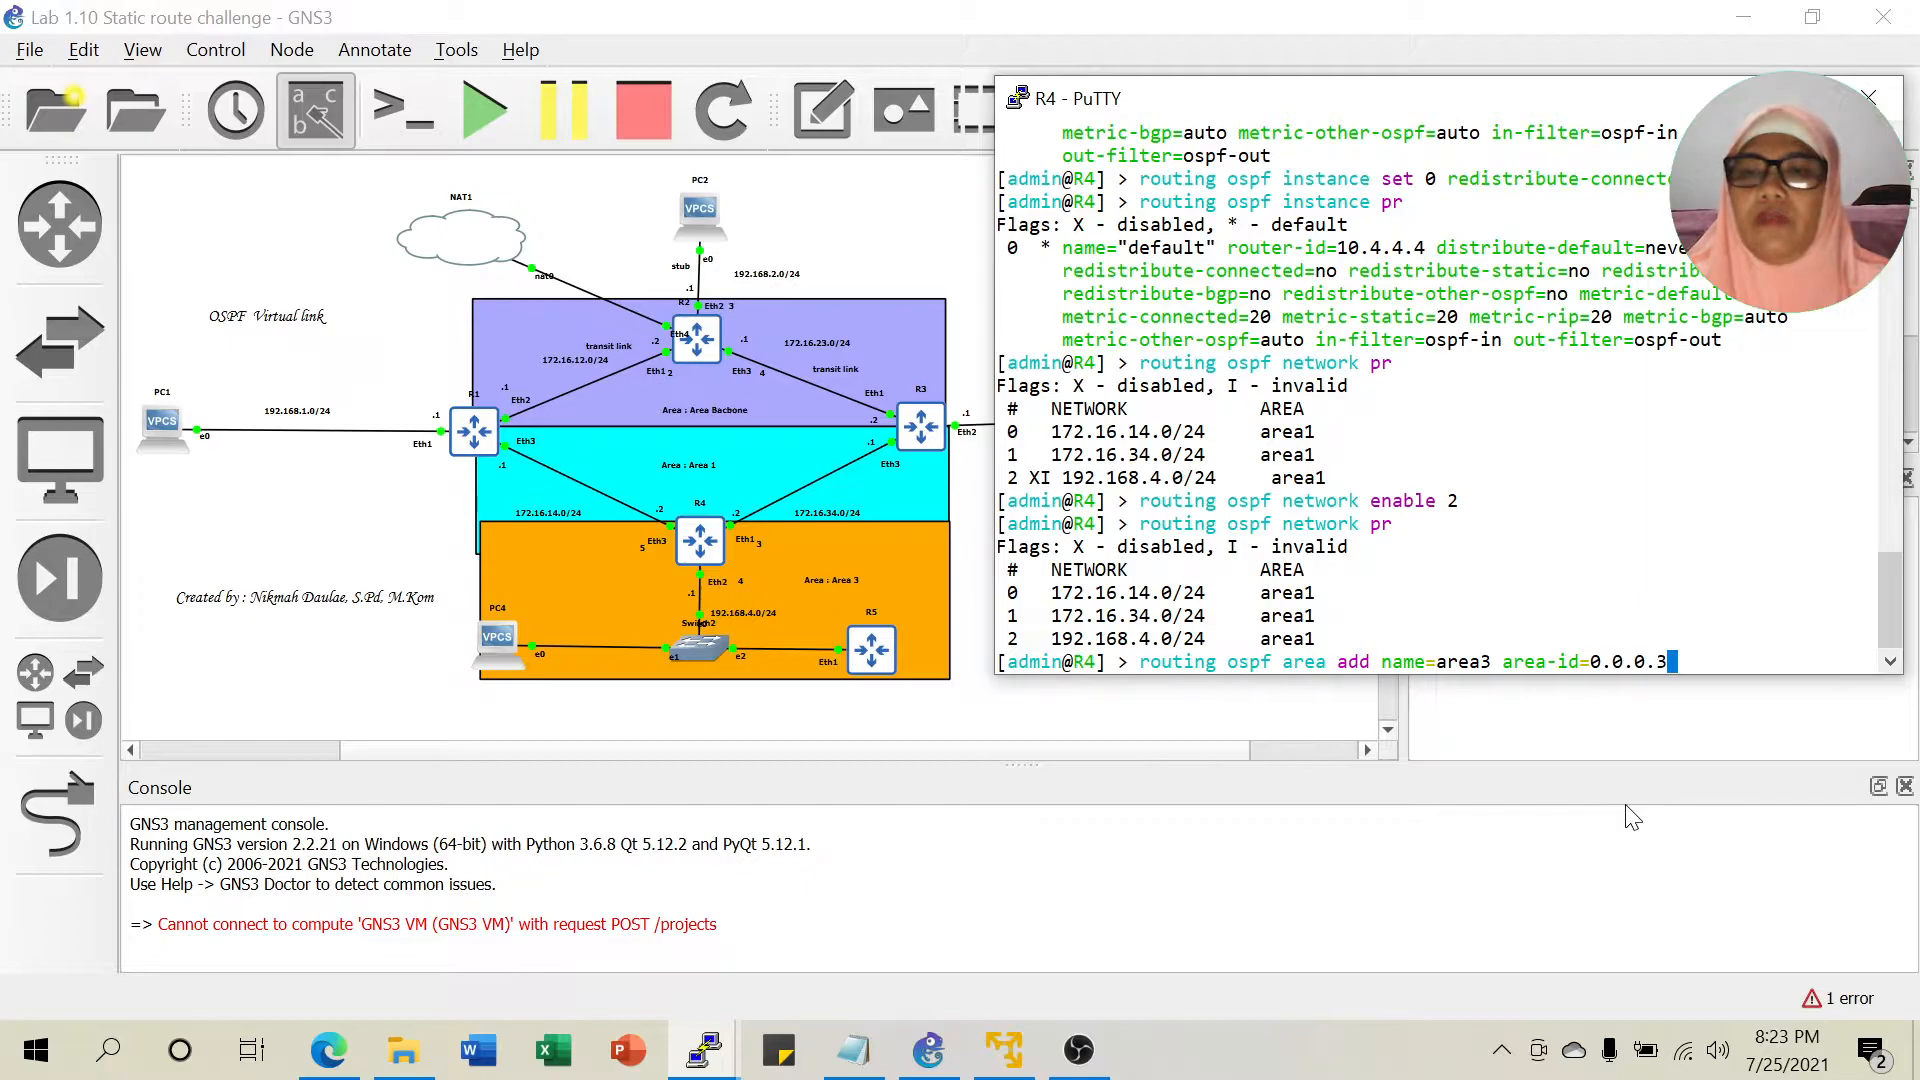
key(Return)
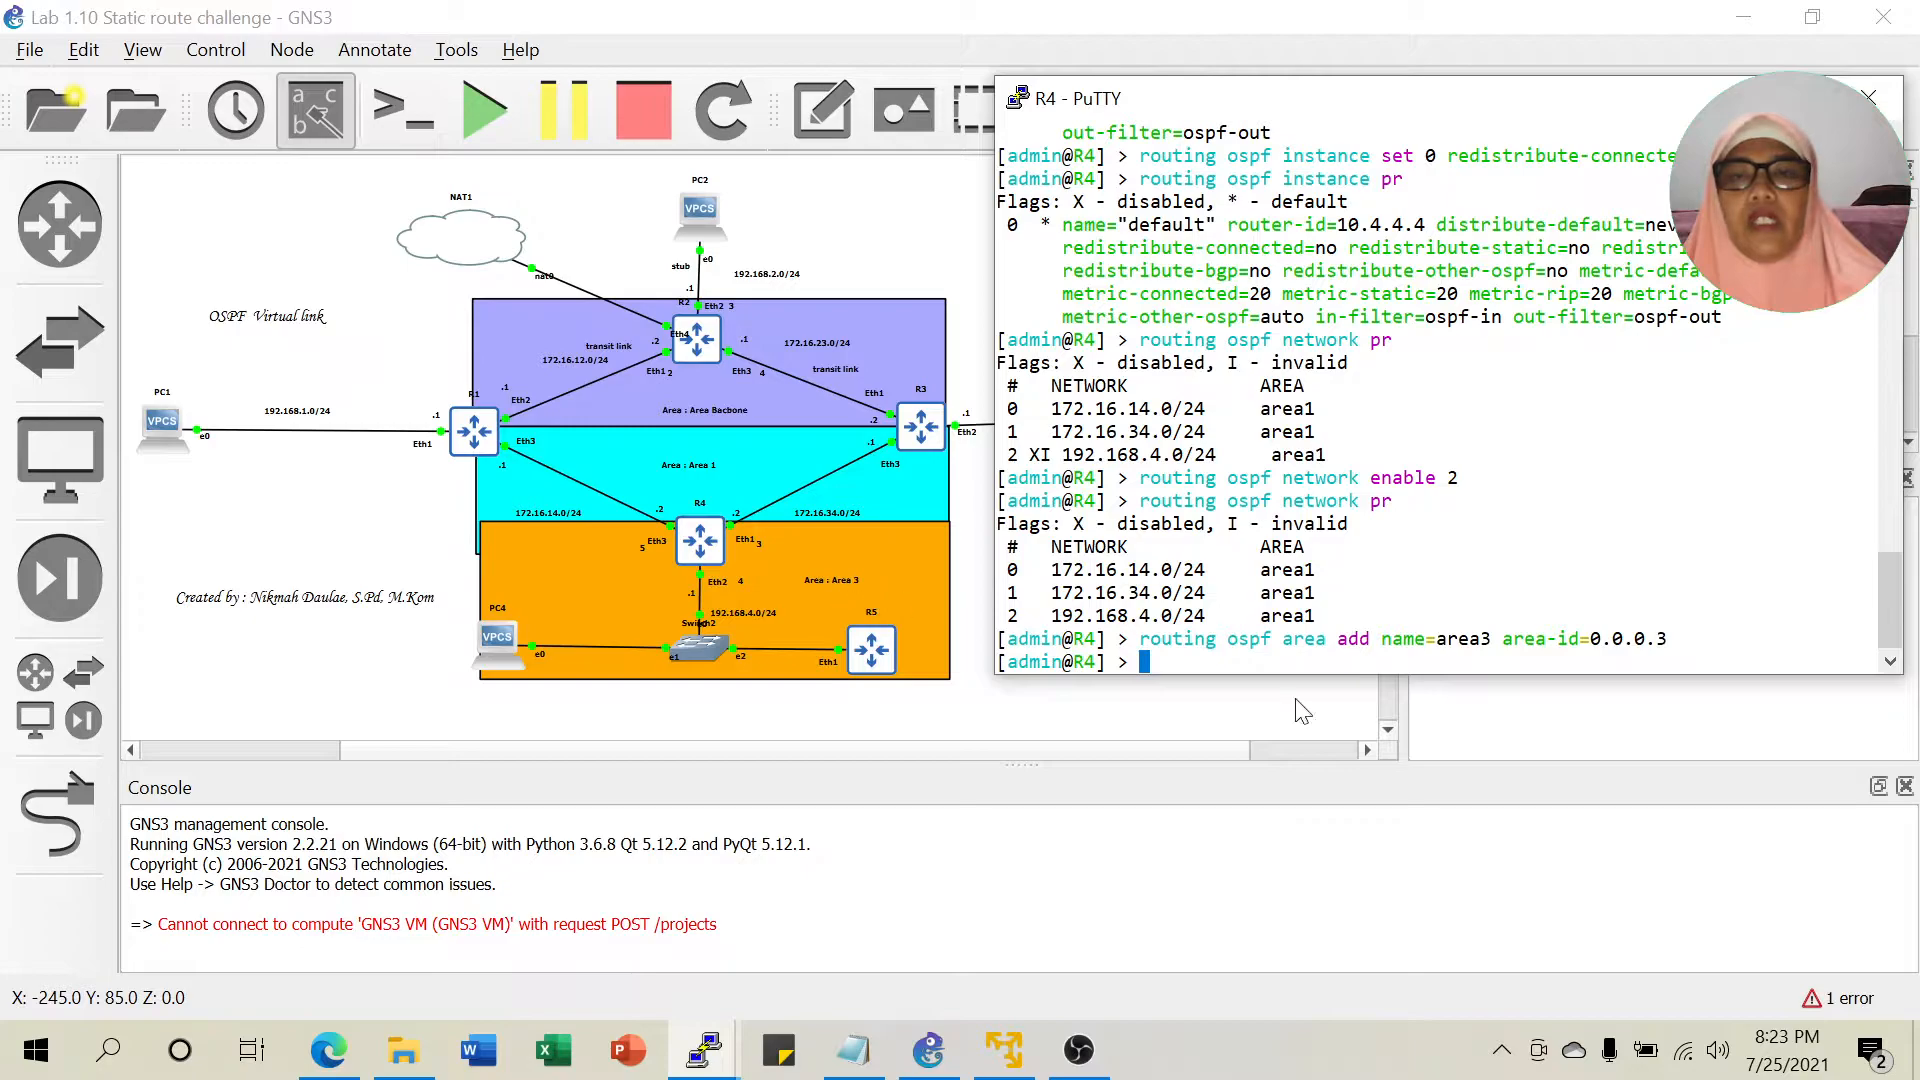
click(853, 1050)
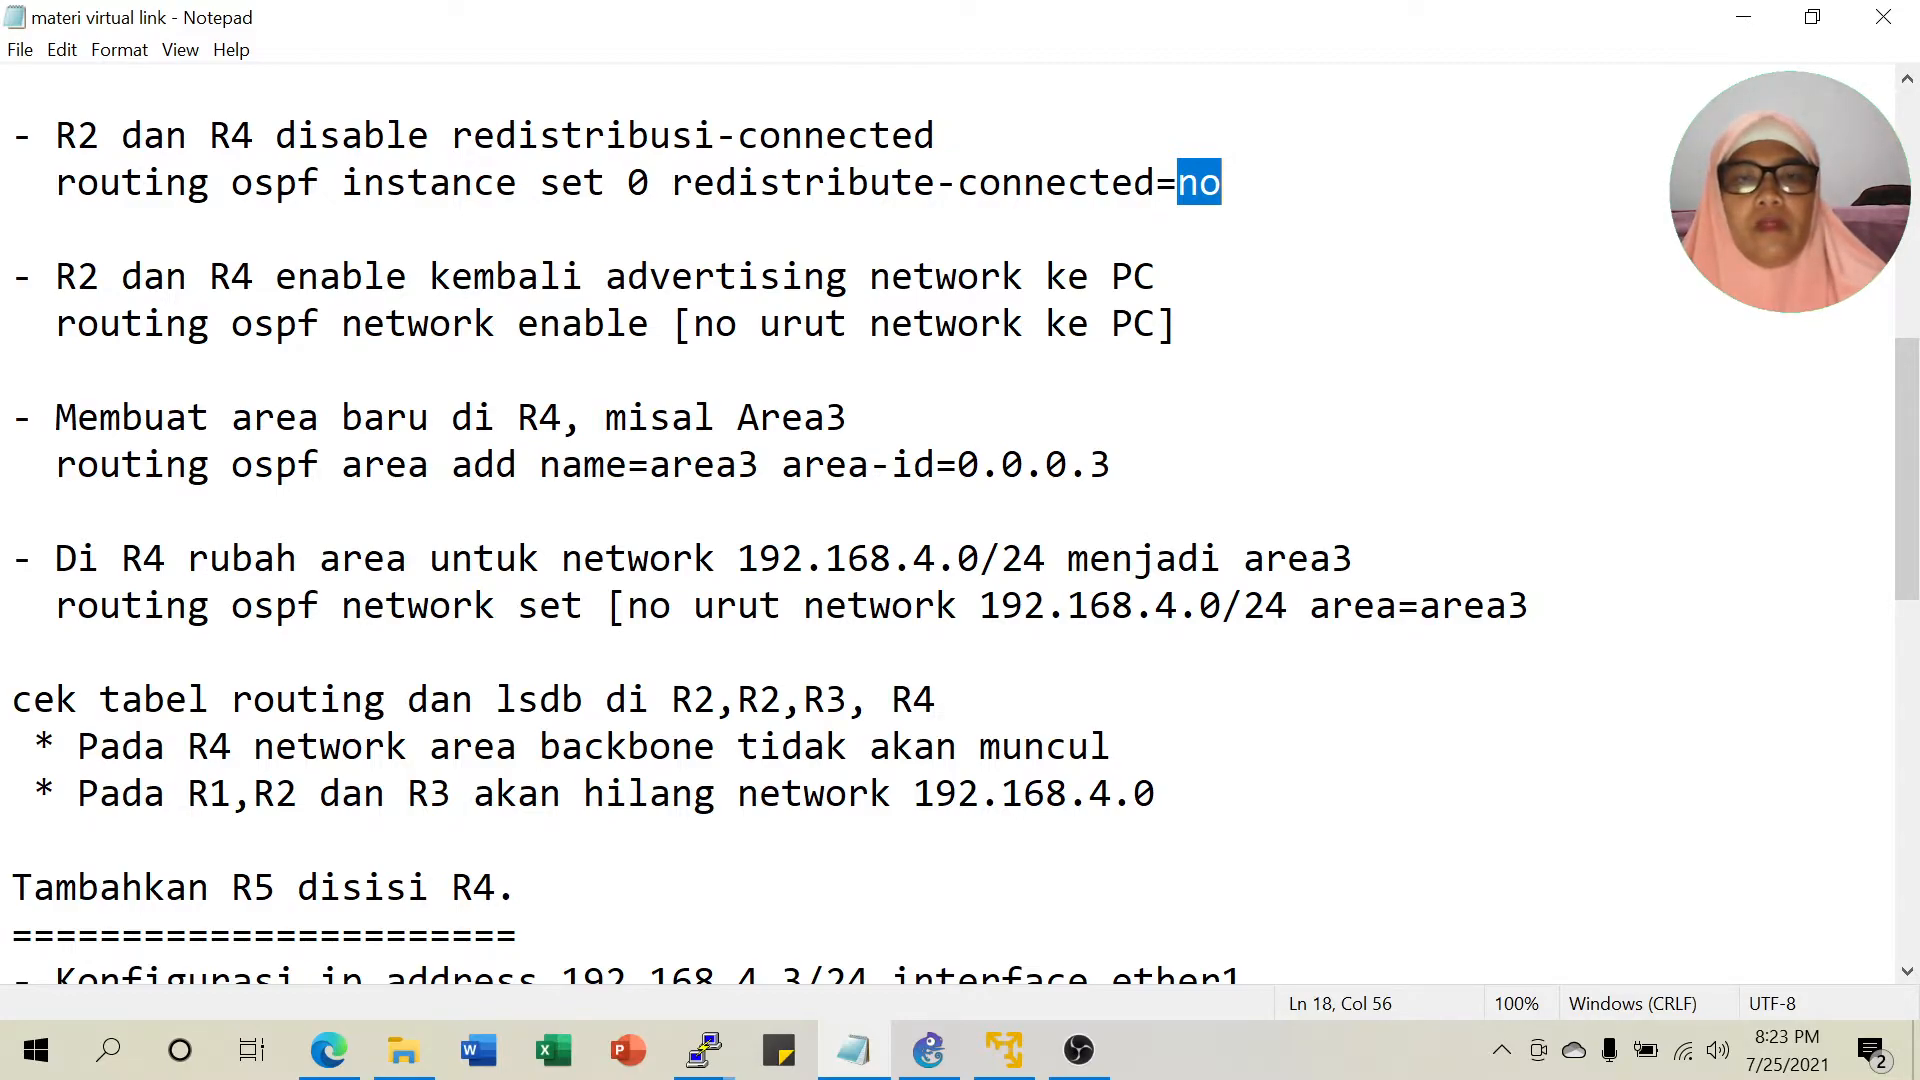
List R4's OSPF networks and locate 192.168.4.0/24.
click(701, 1050)
click(995, 925)
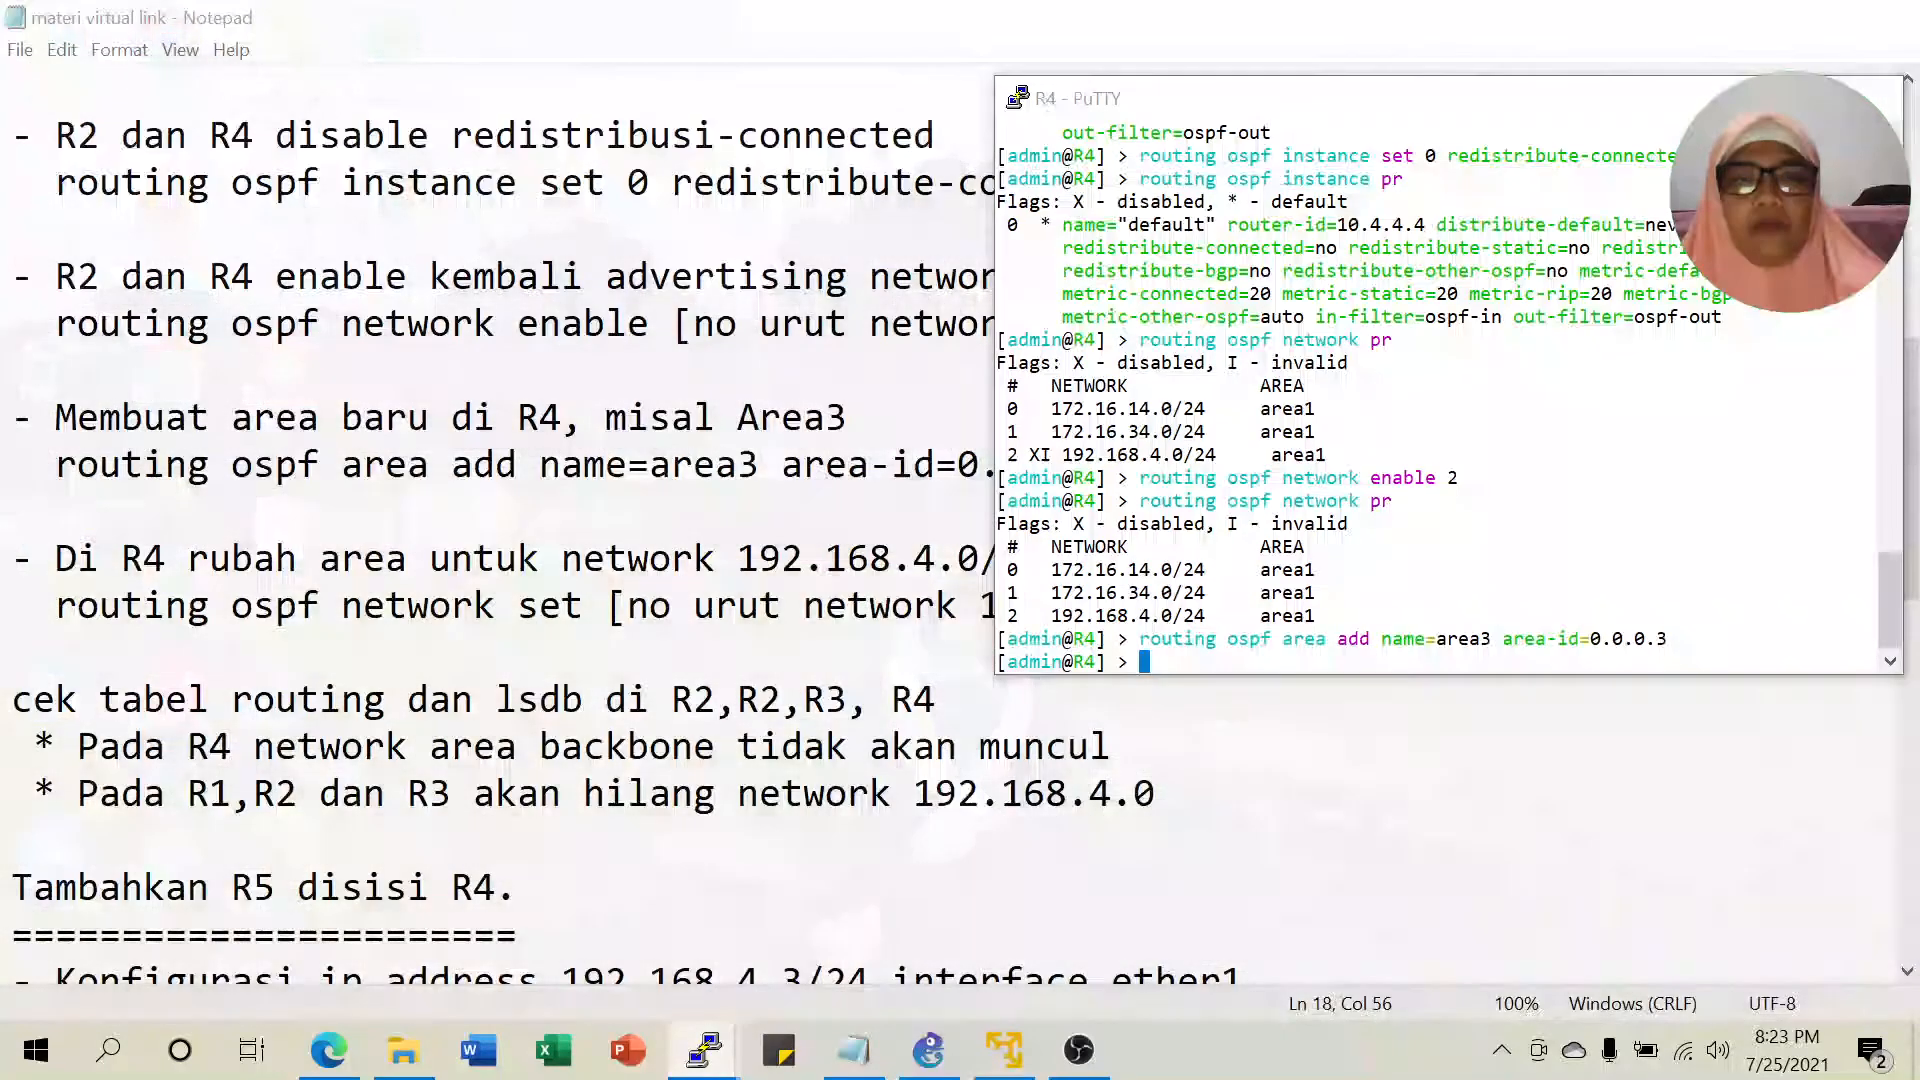
text(routing os)
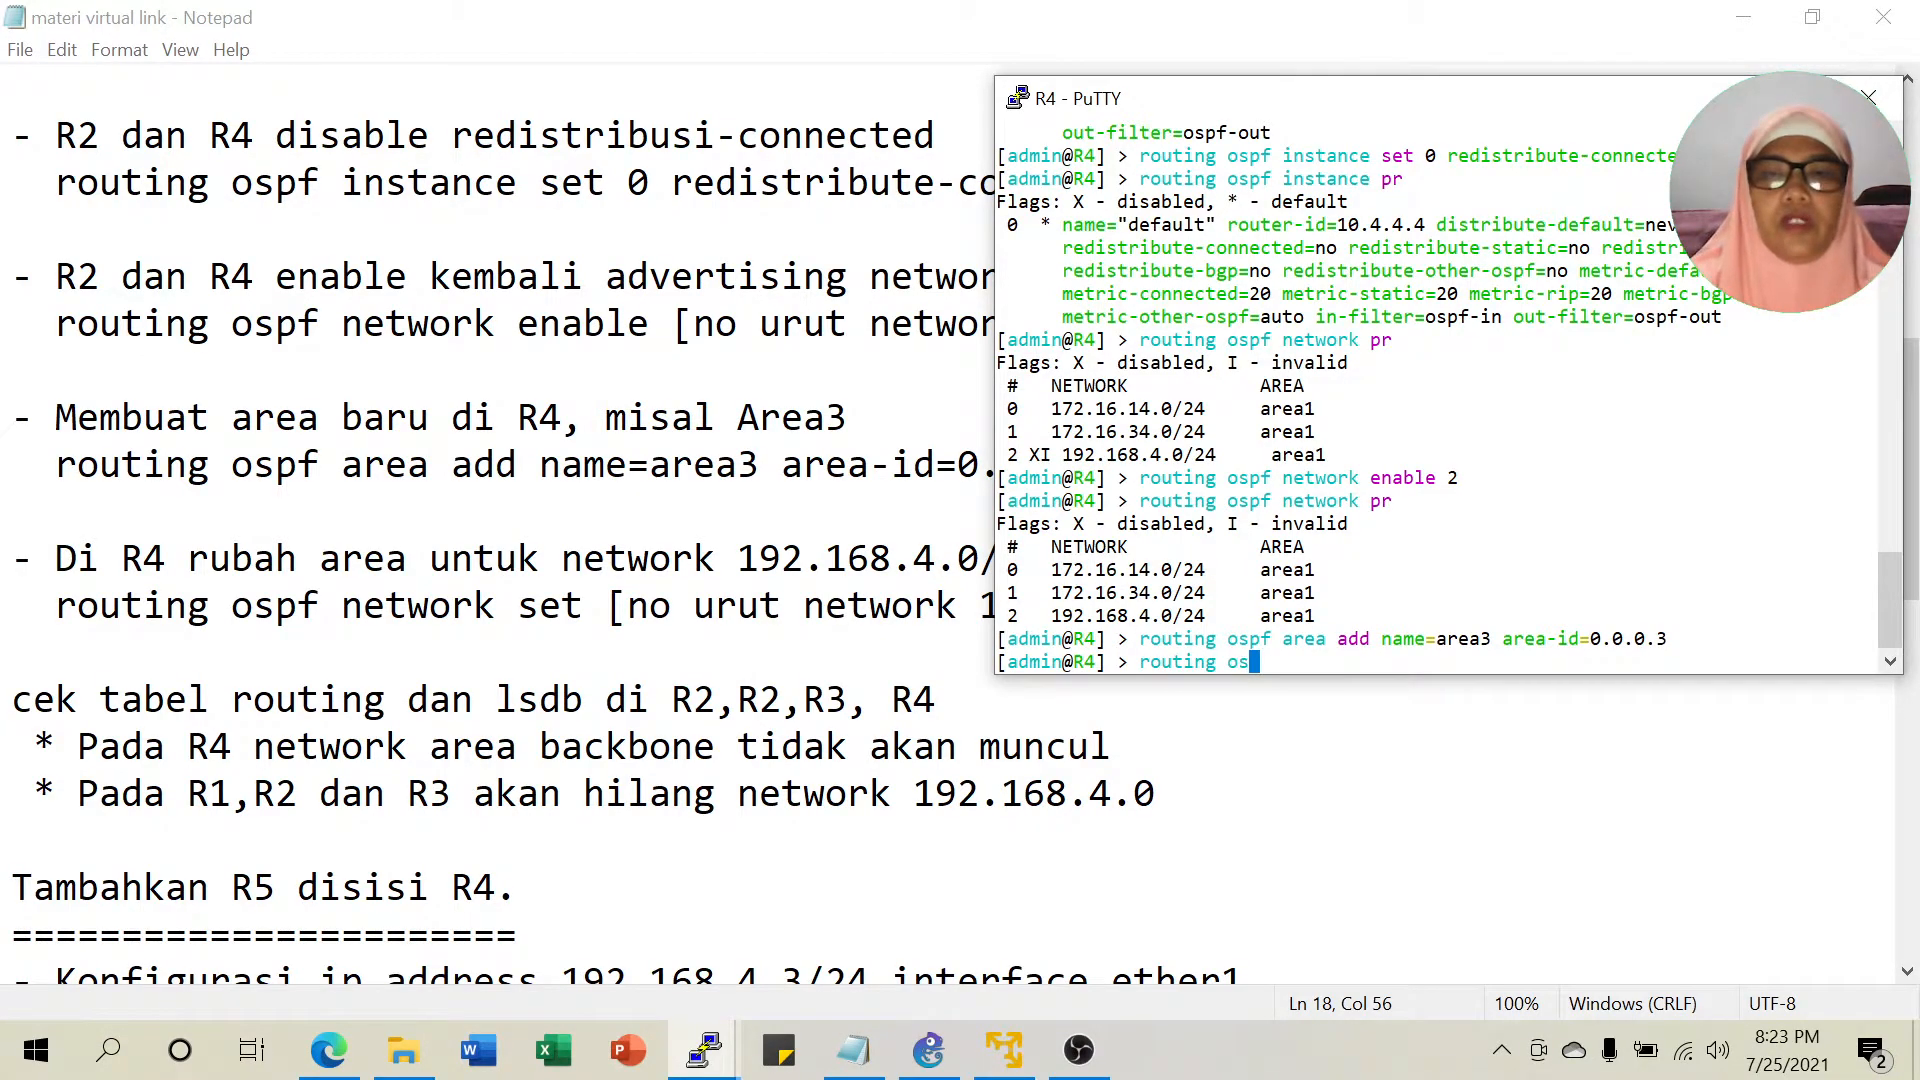
text(pf network )
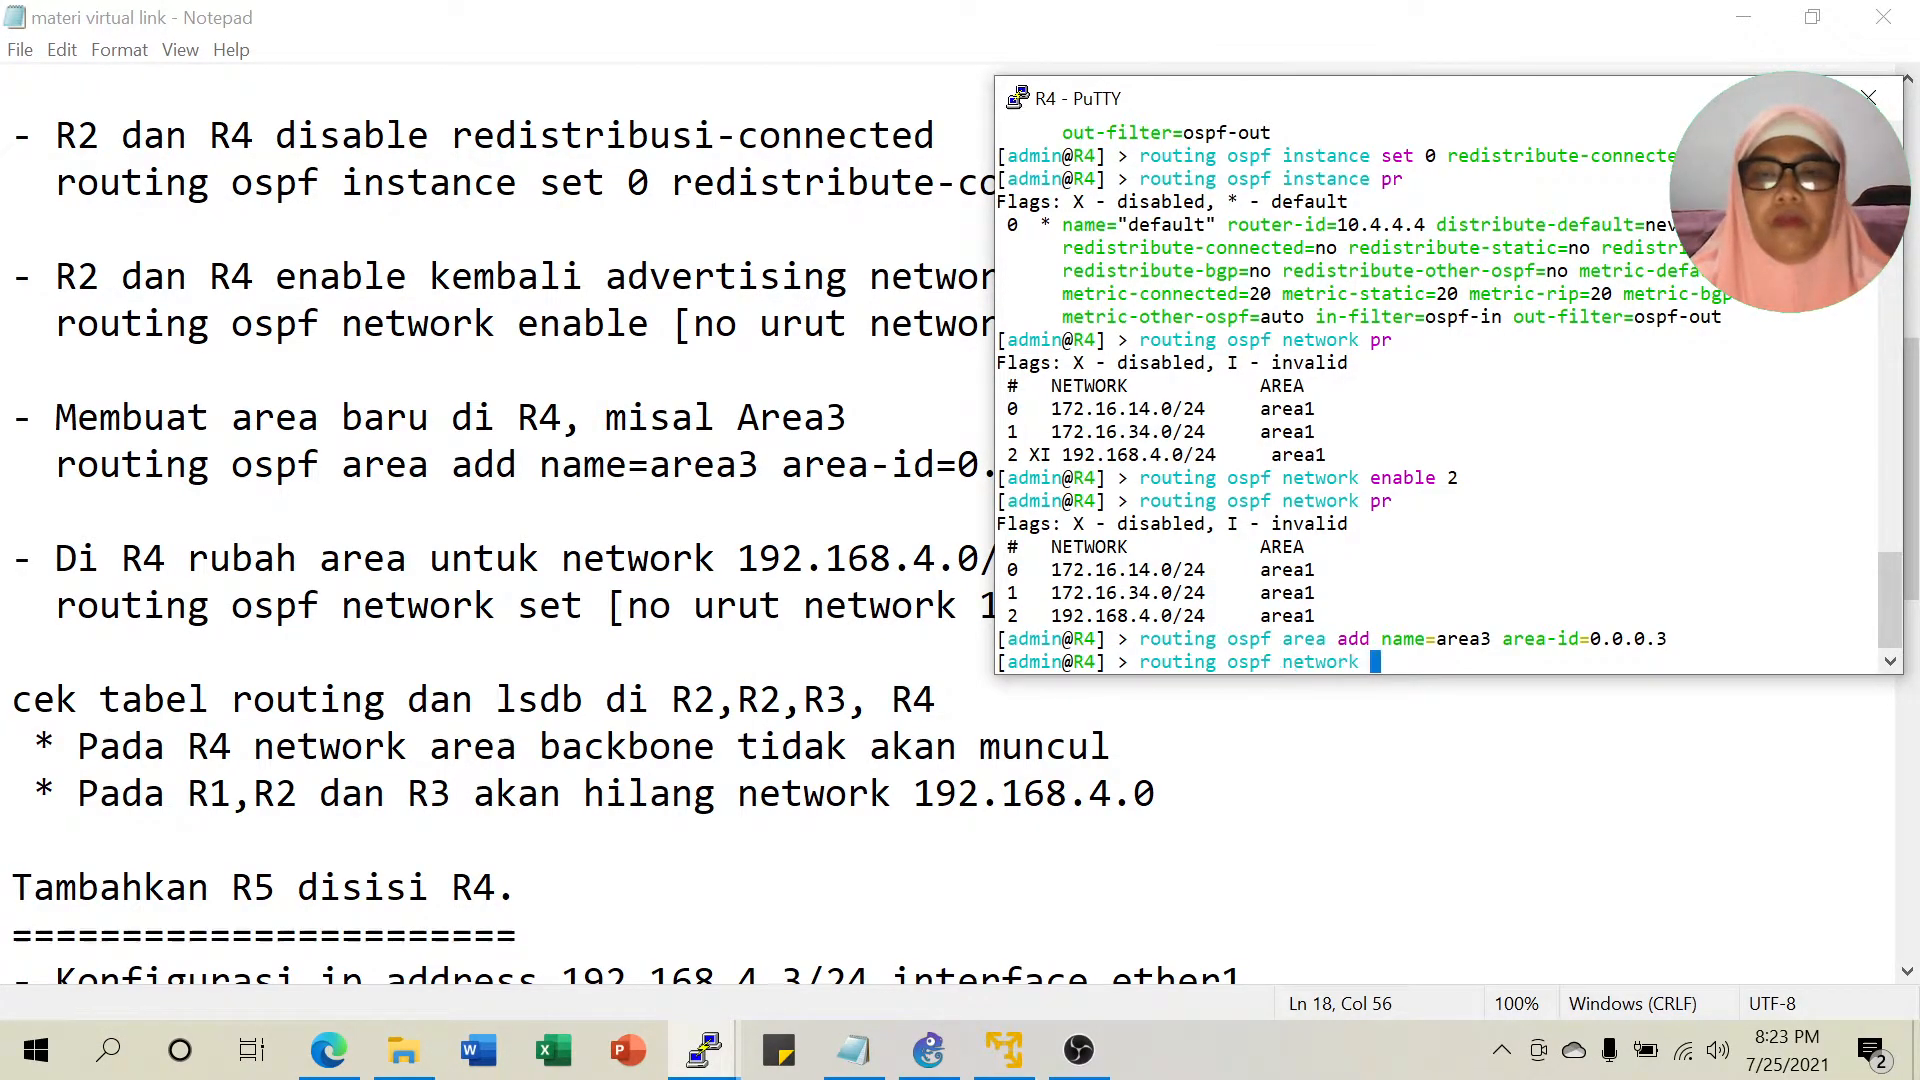
text(pr)
key(Return)
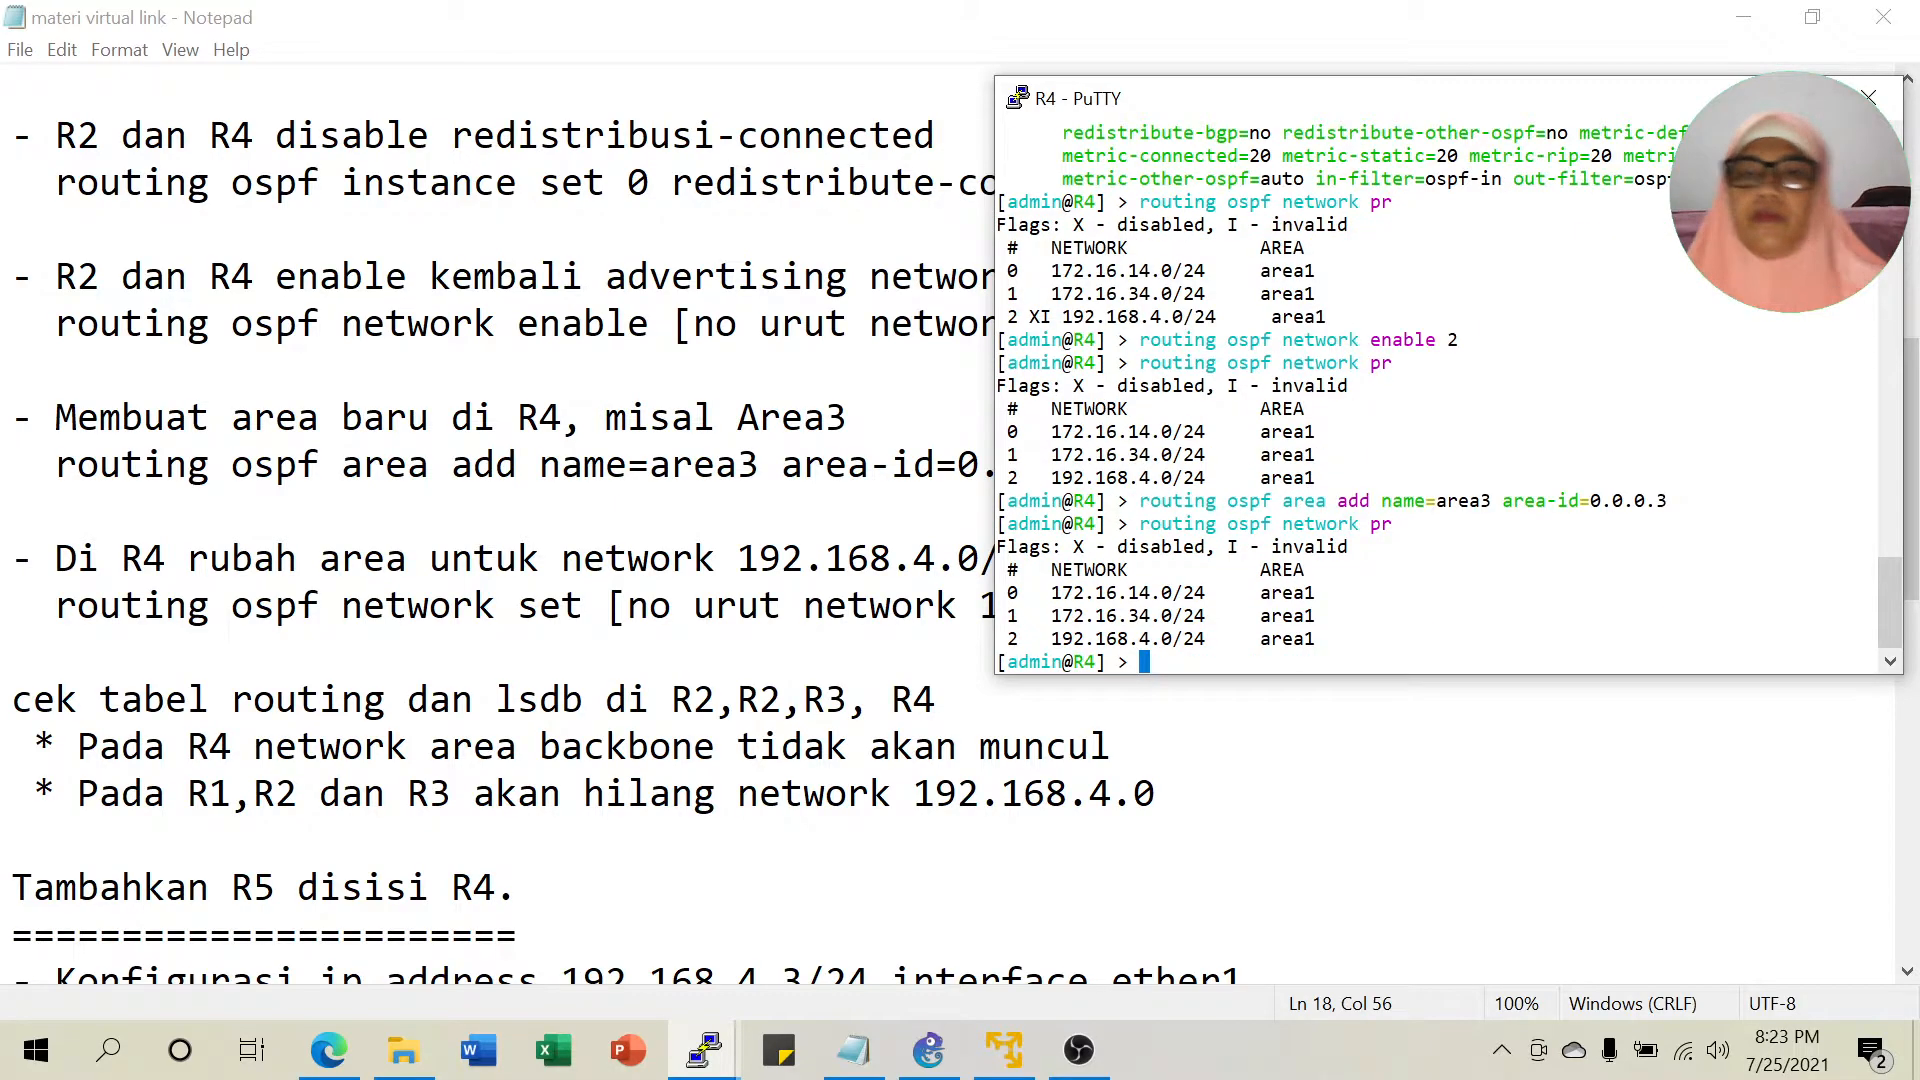
drag(1129, 638, 1184, 638)
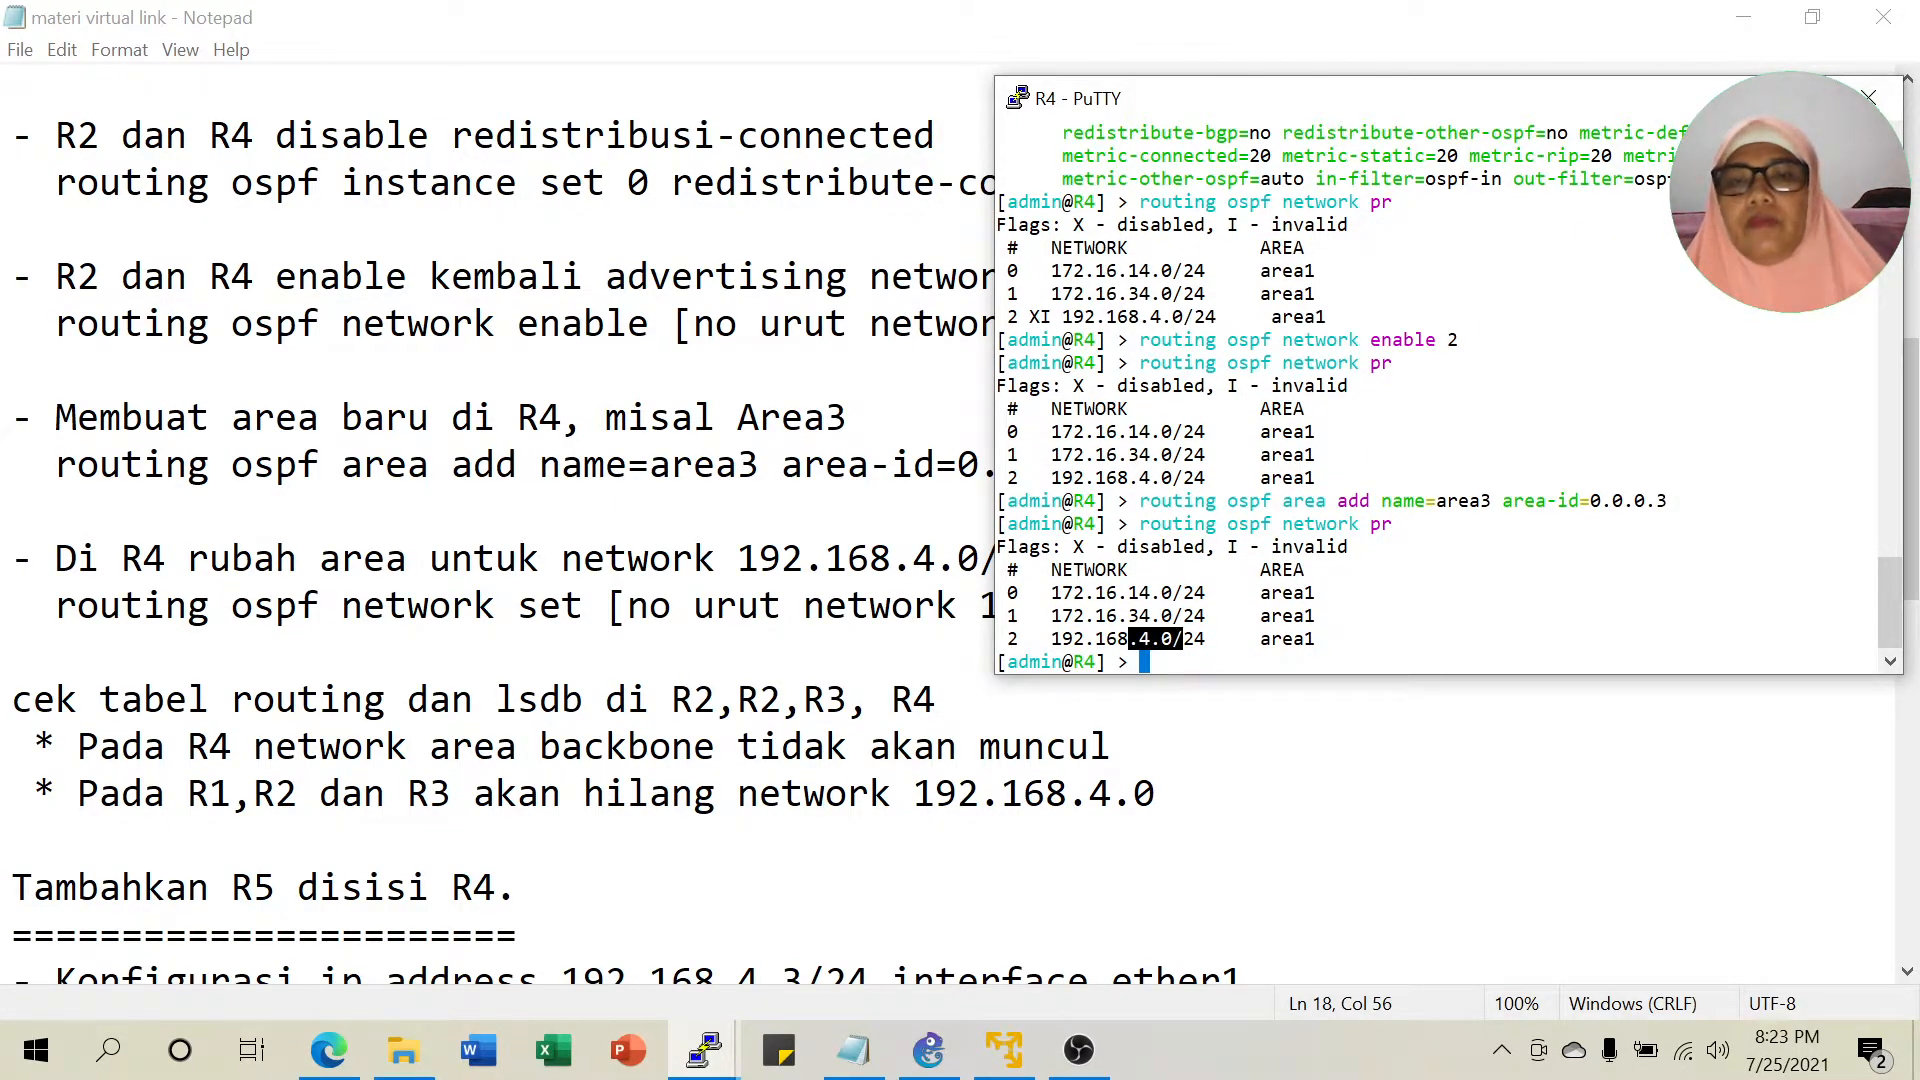
Run 'routing ospf network set 2 area=area3' on R4.
click(928, 1050)
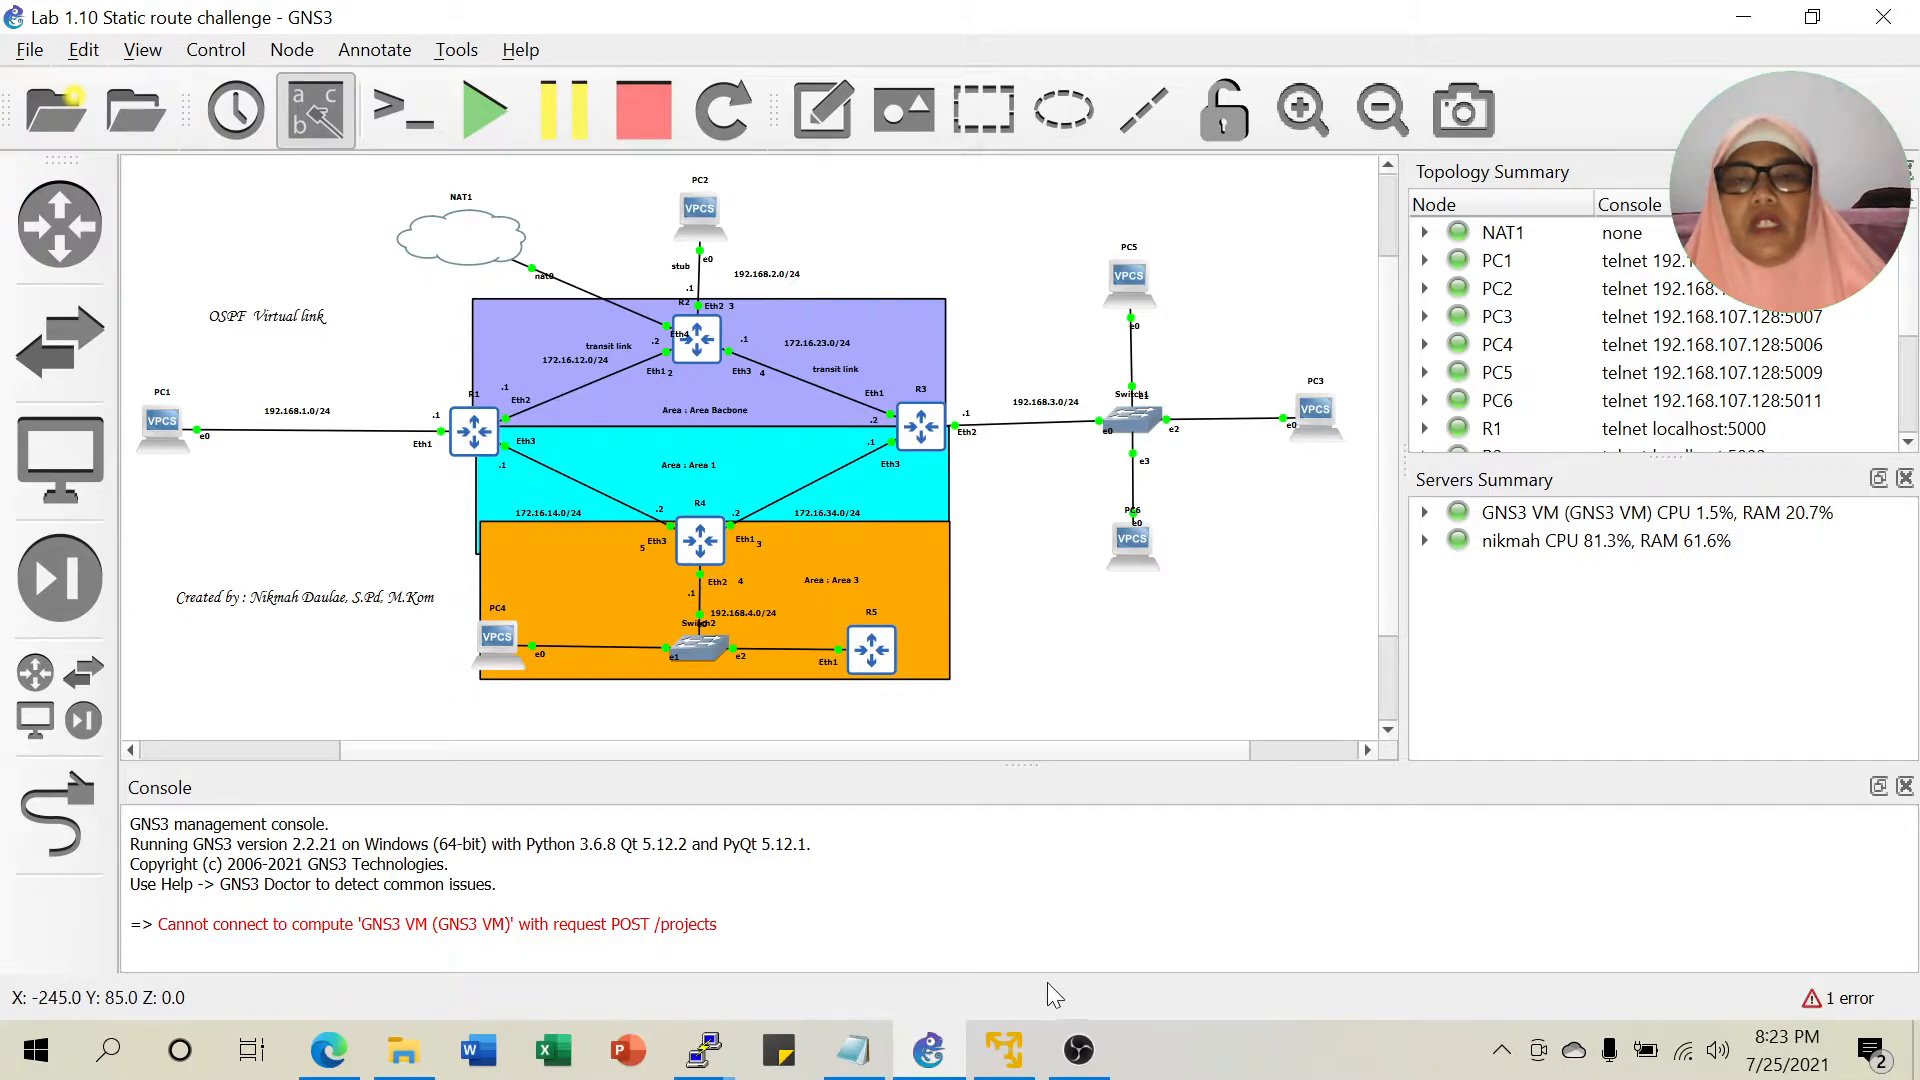
mouse_move(705, 1050)
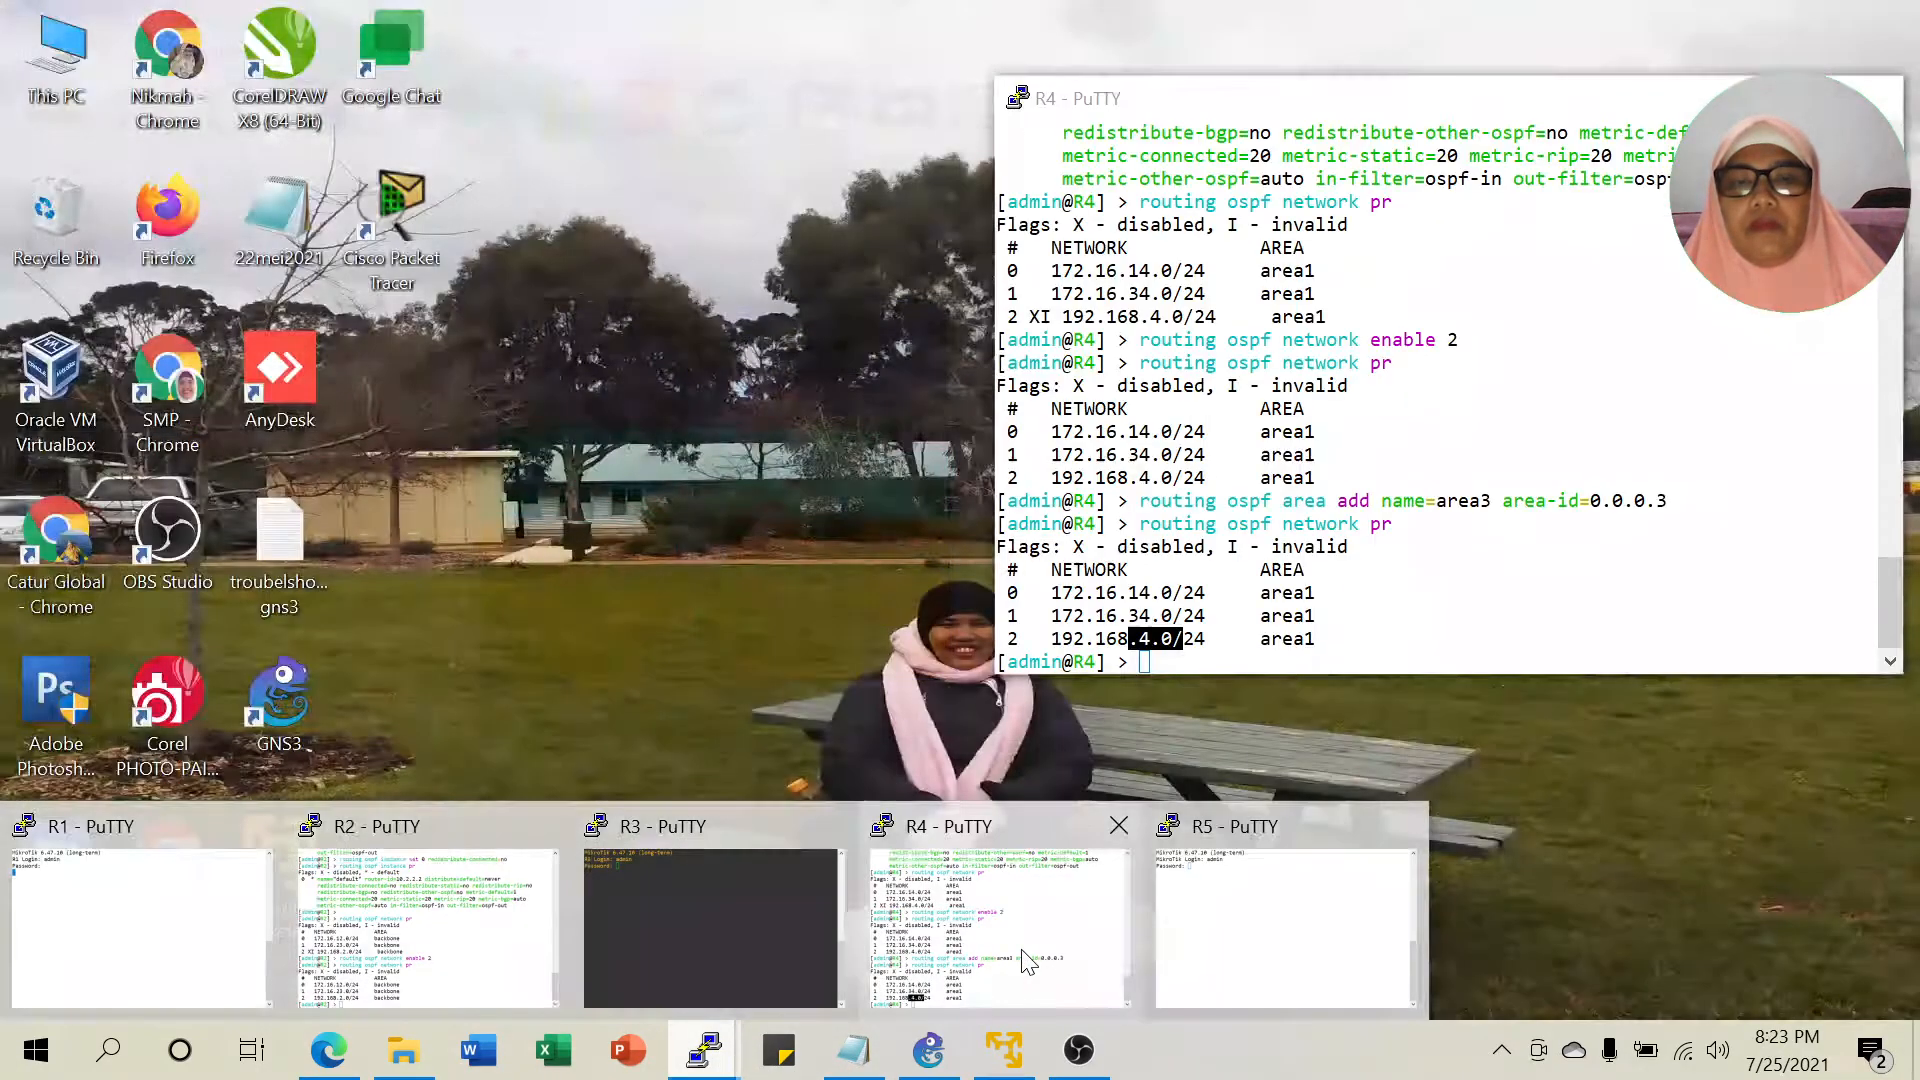
click(1040, 965)
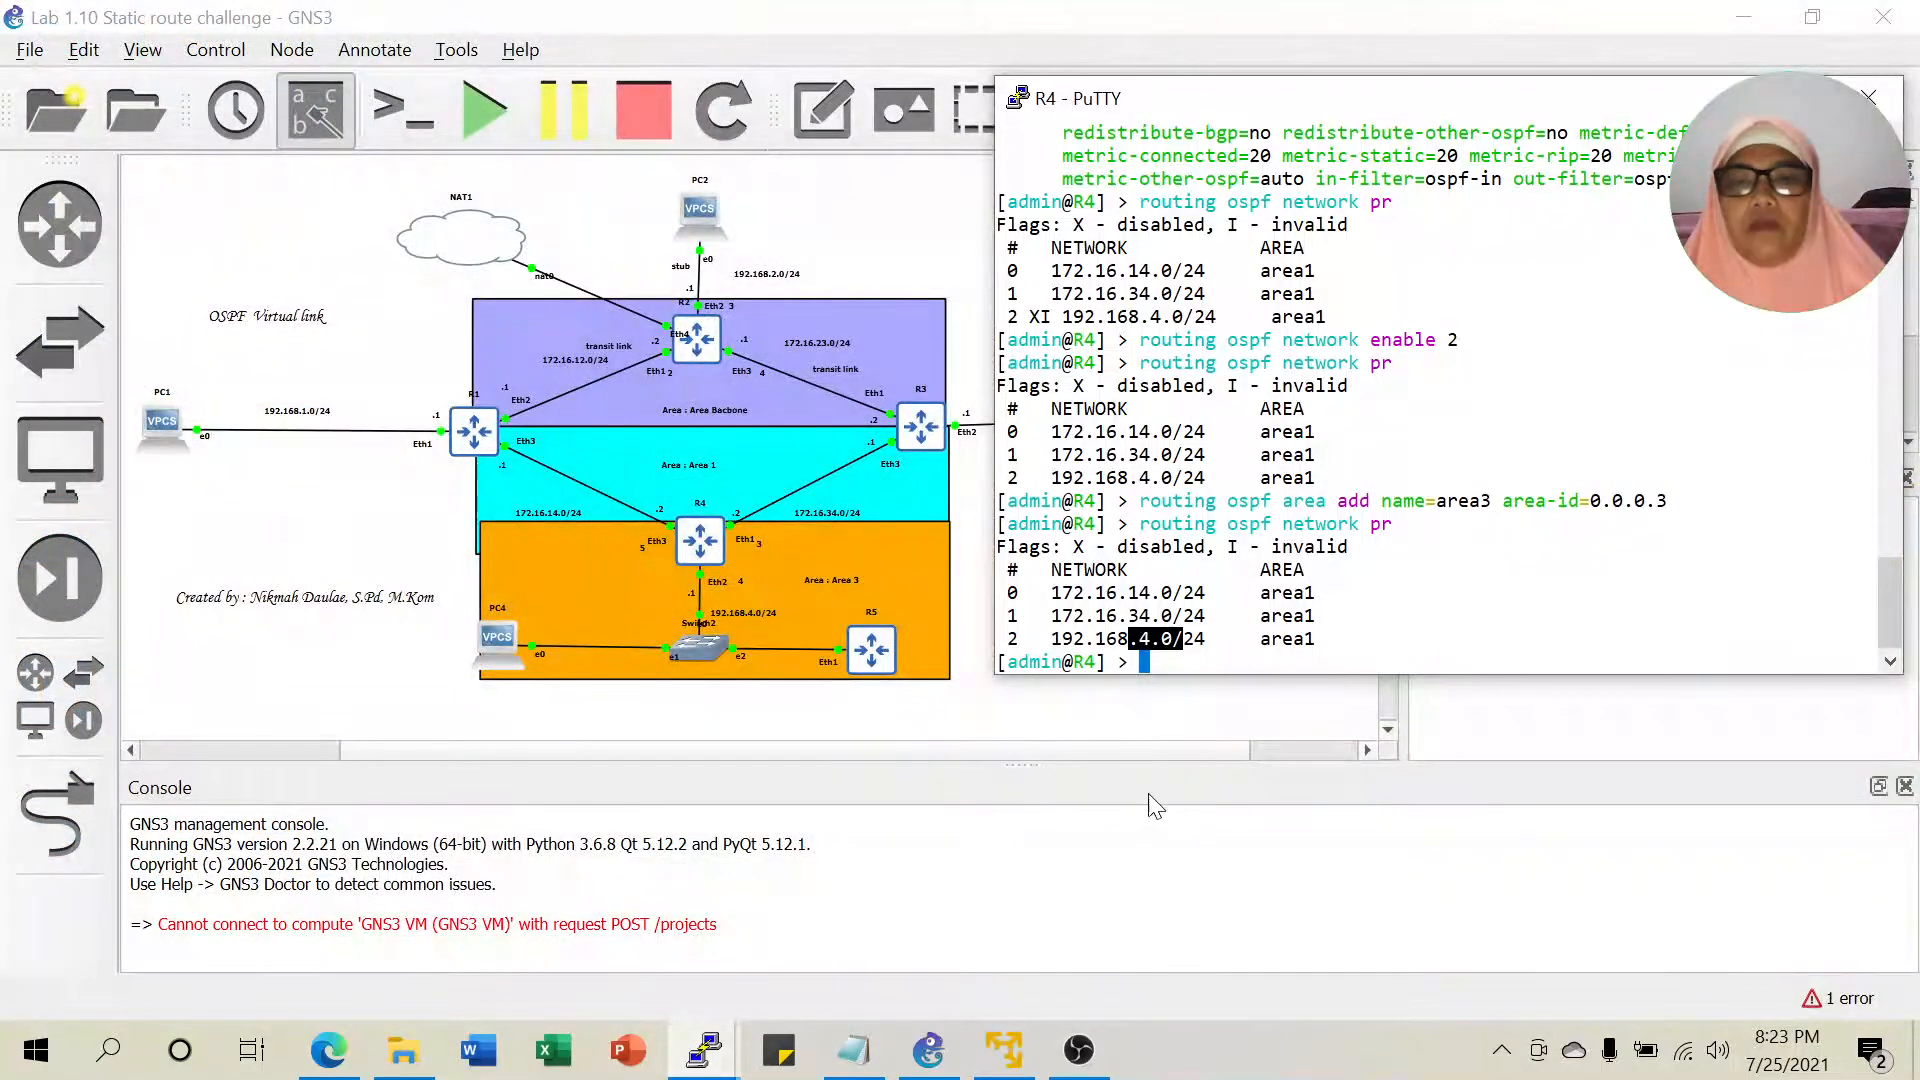
click(1230, 655)
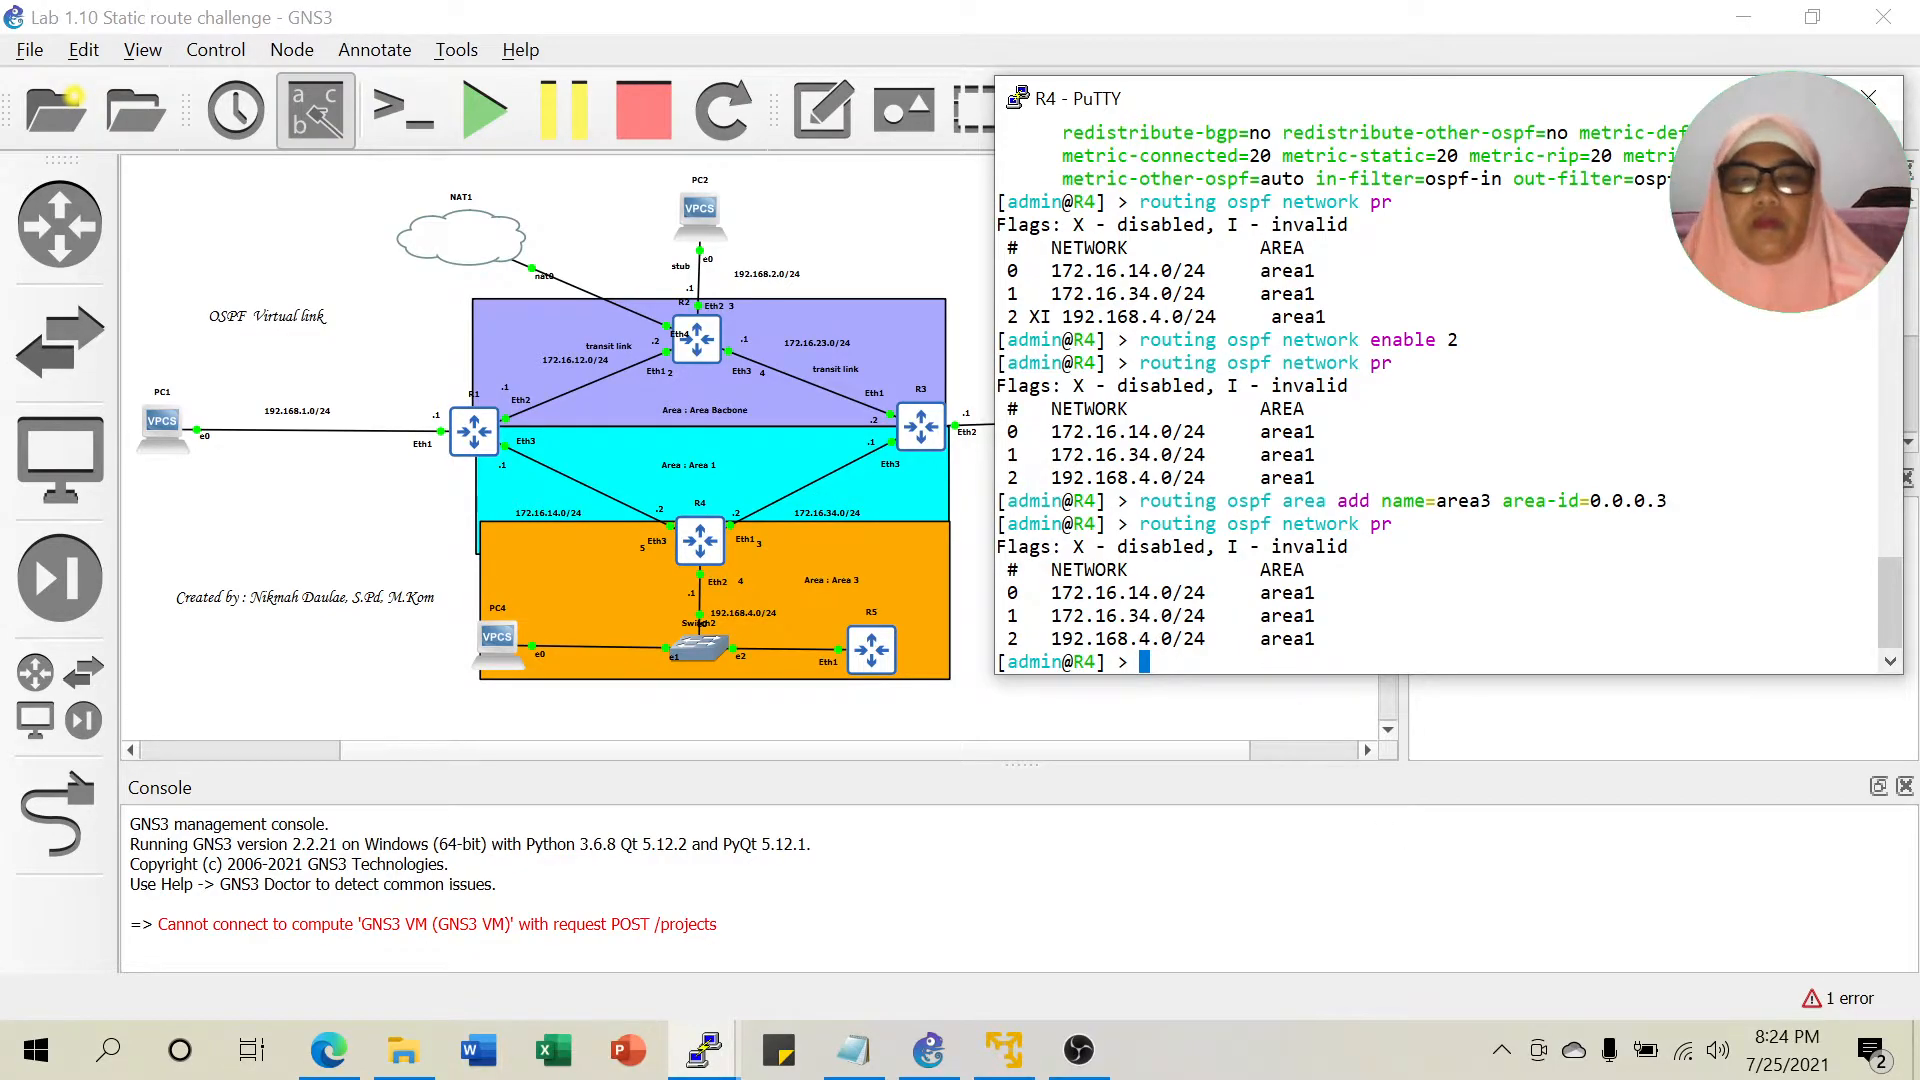
key(Up)
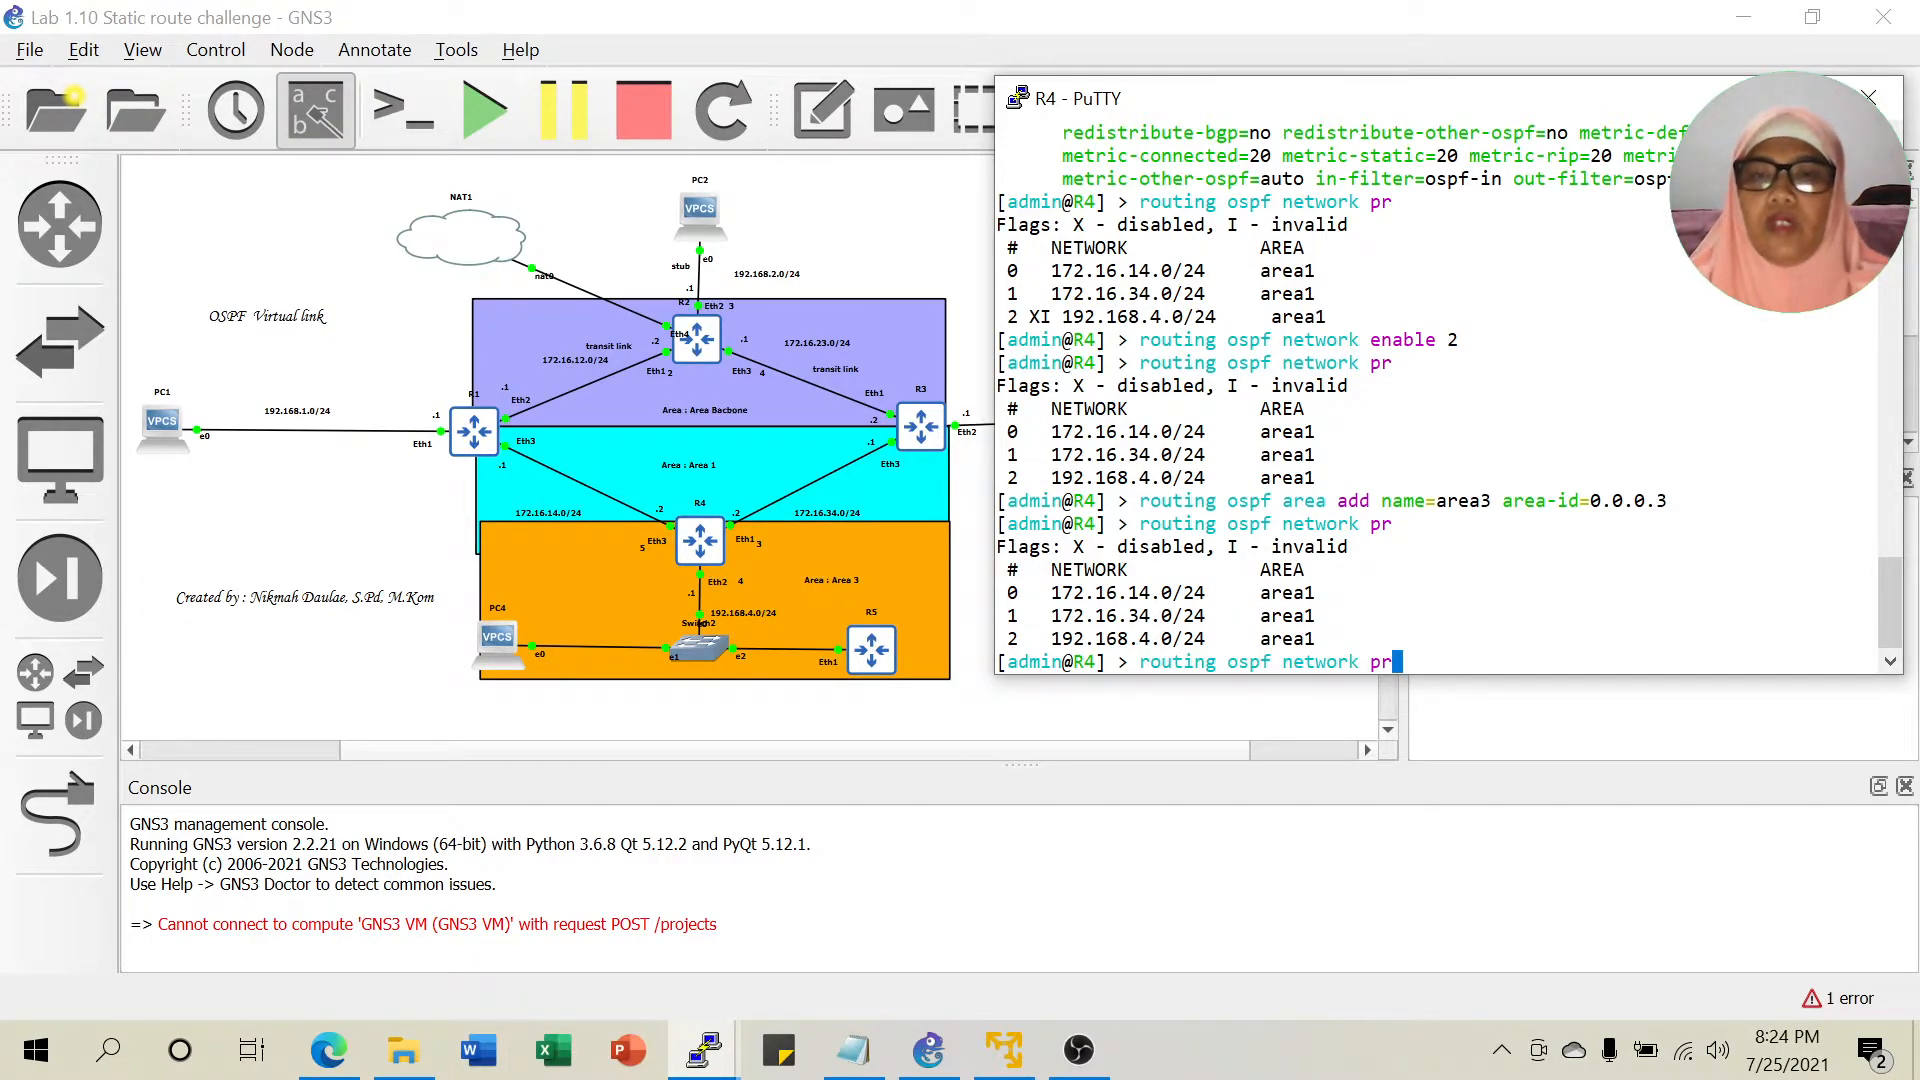
key(BackSpace)
key(BackSpace)
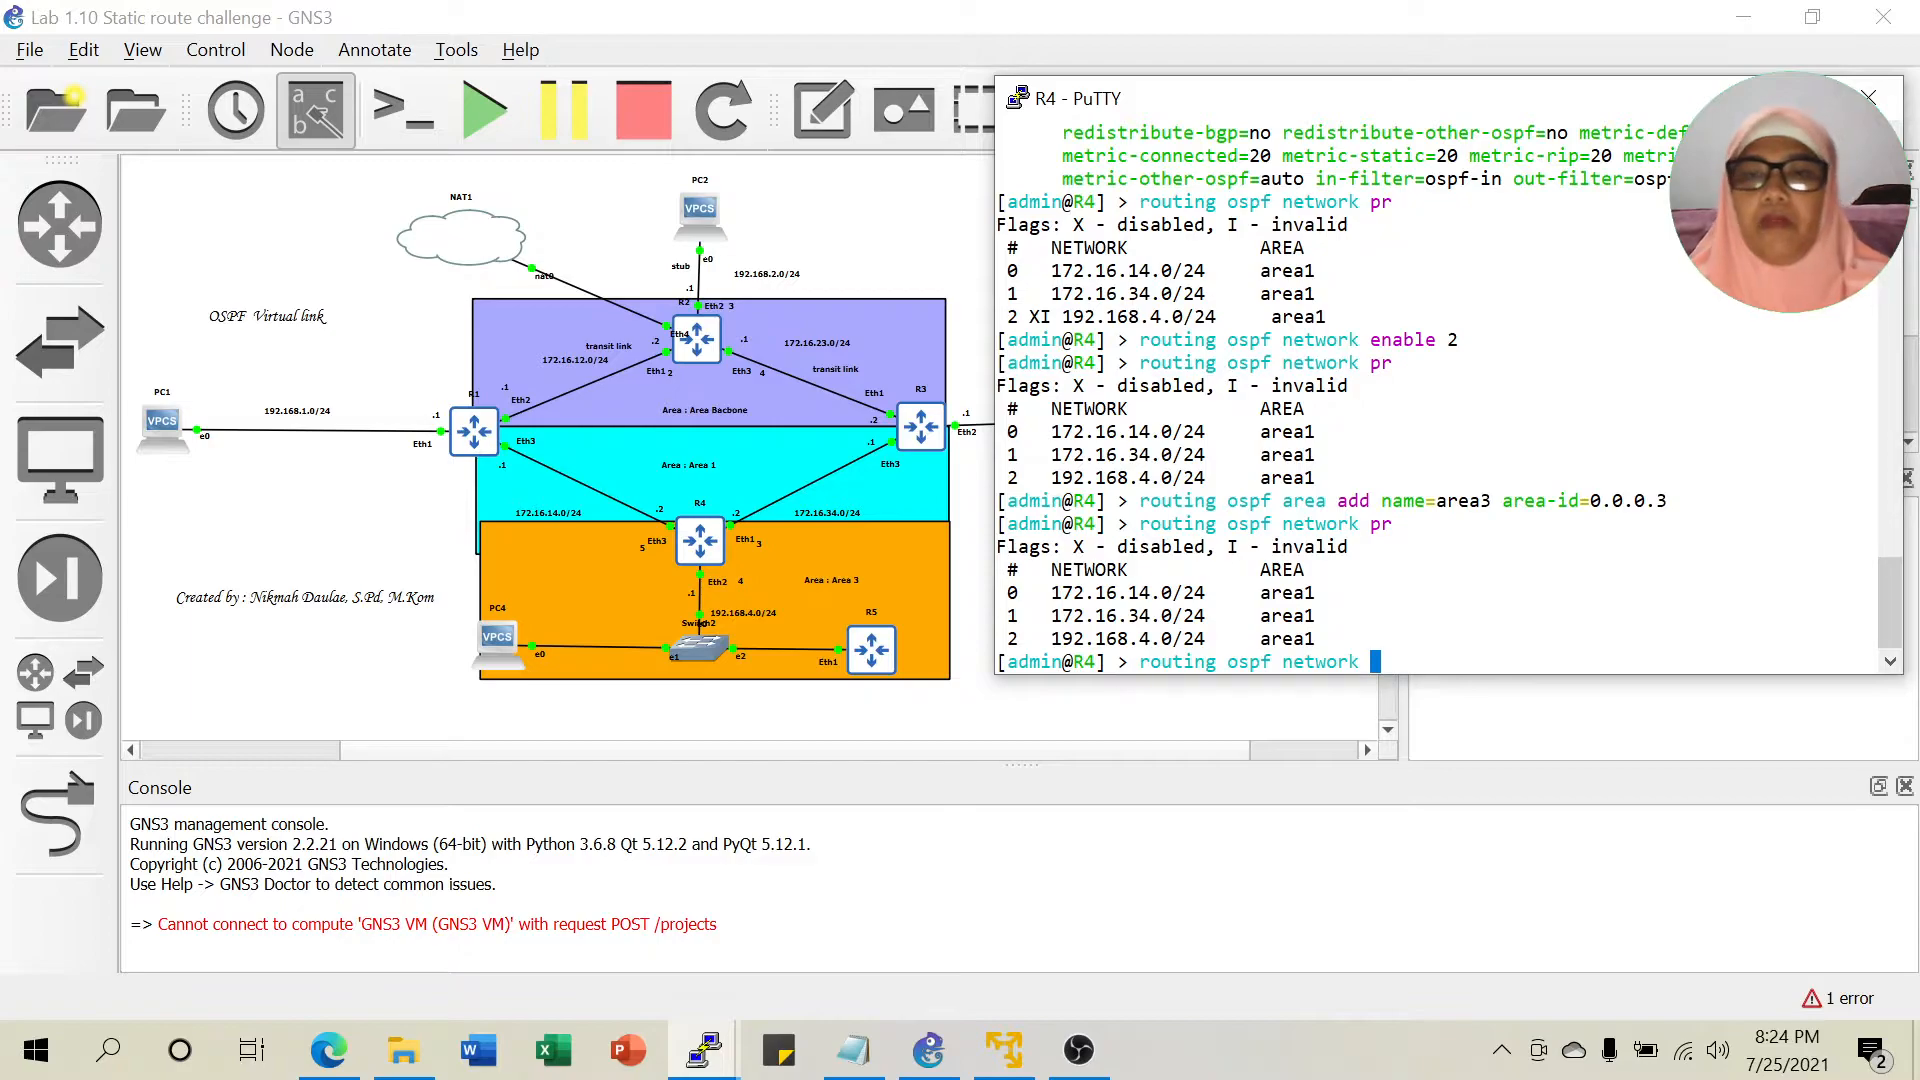
text(set )
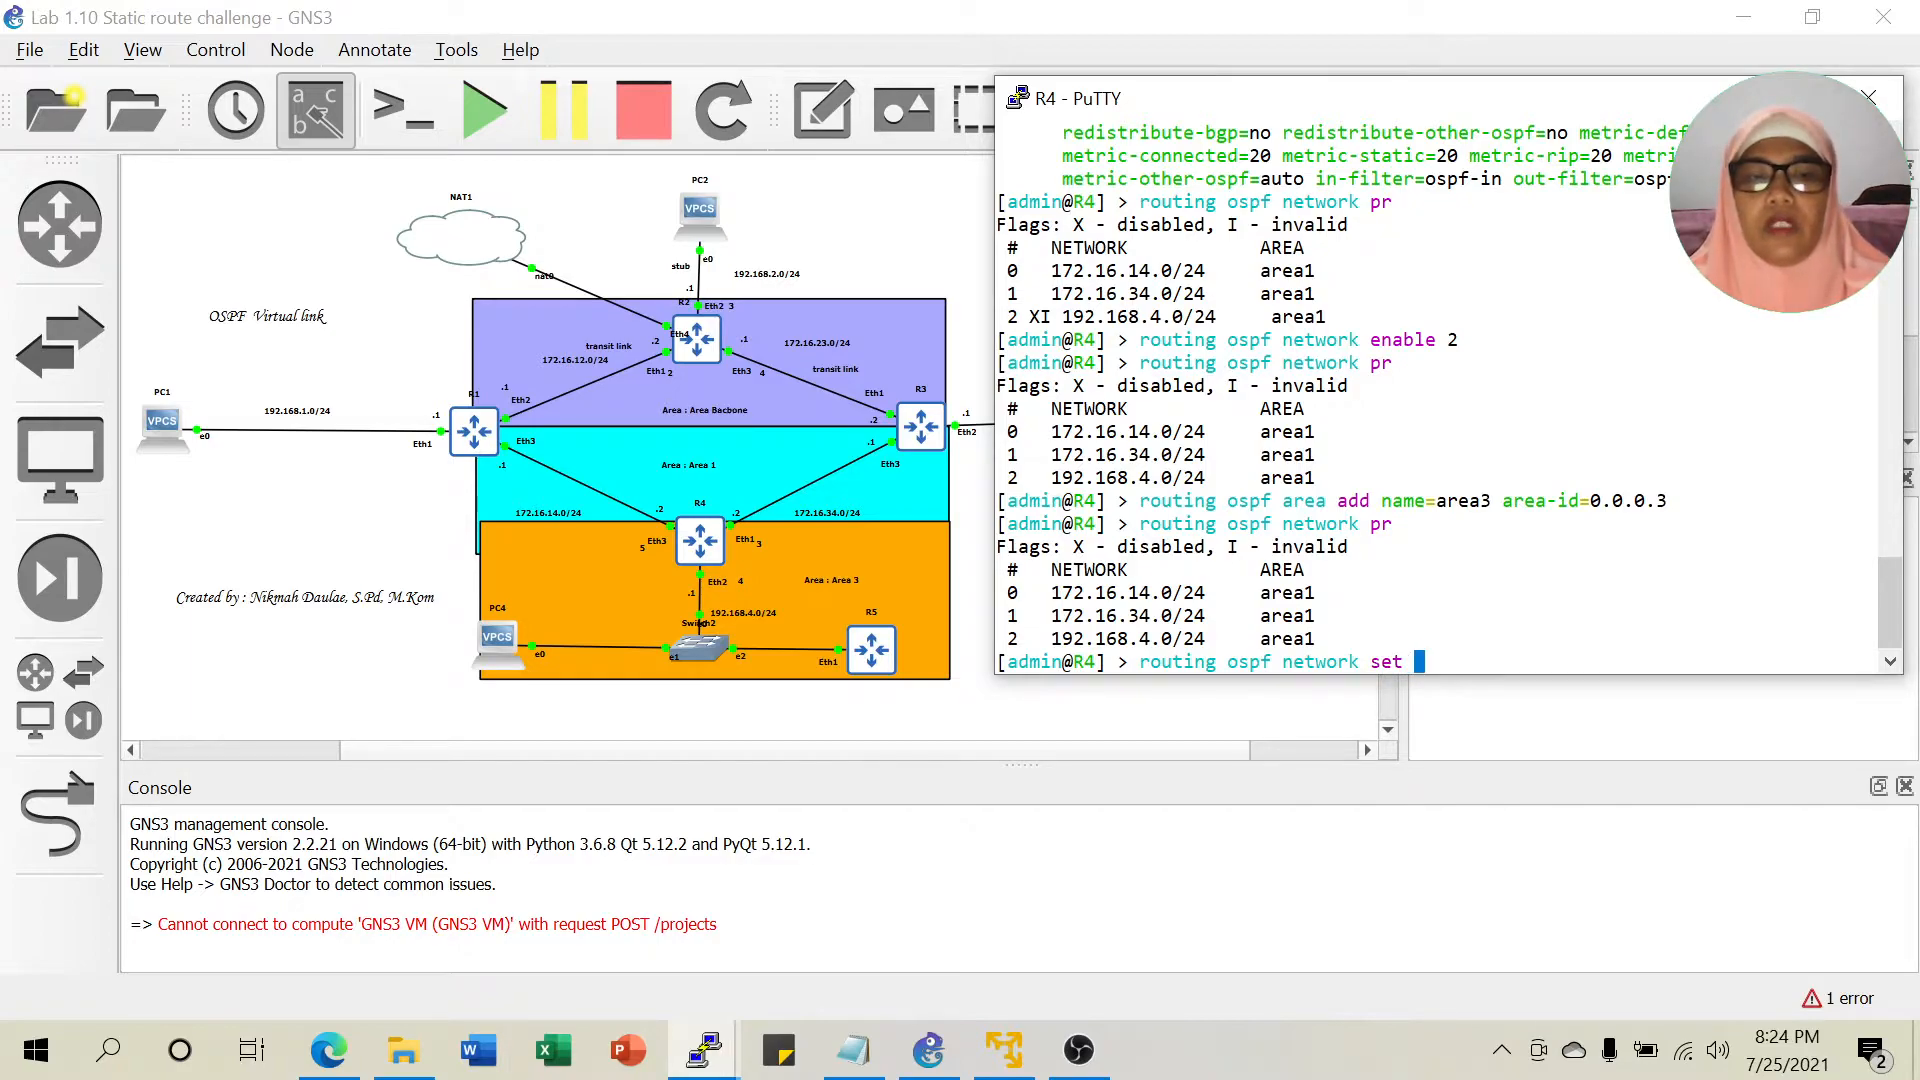
text(2 a)
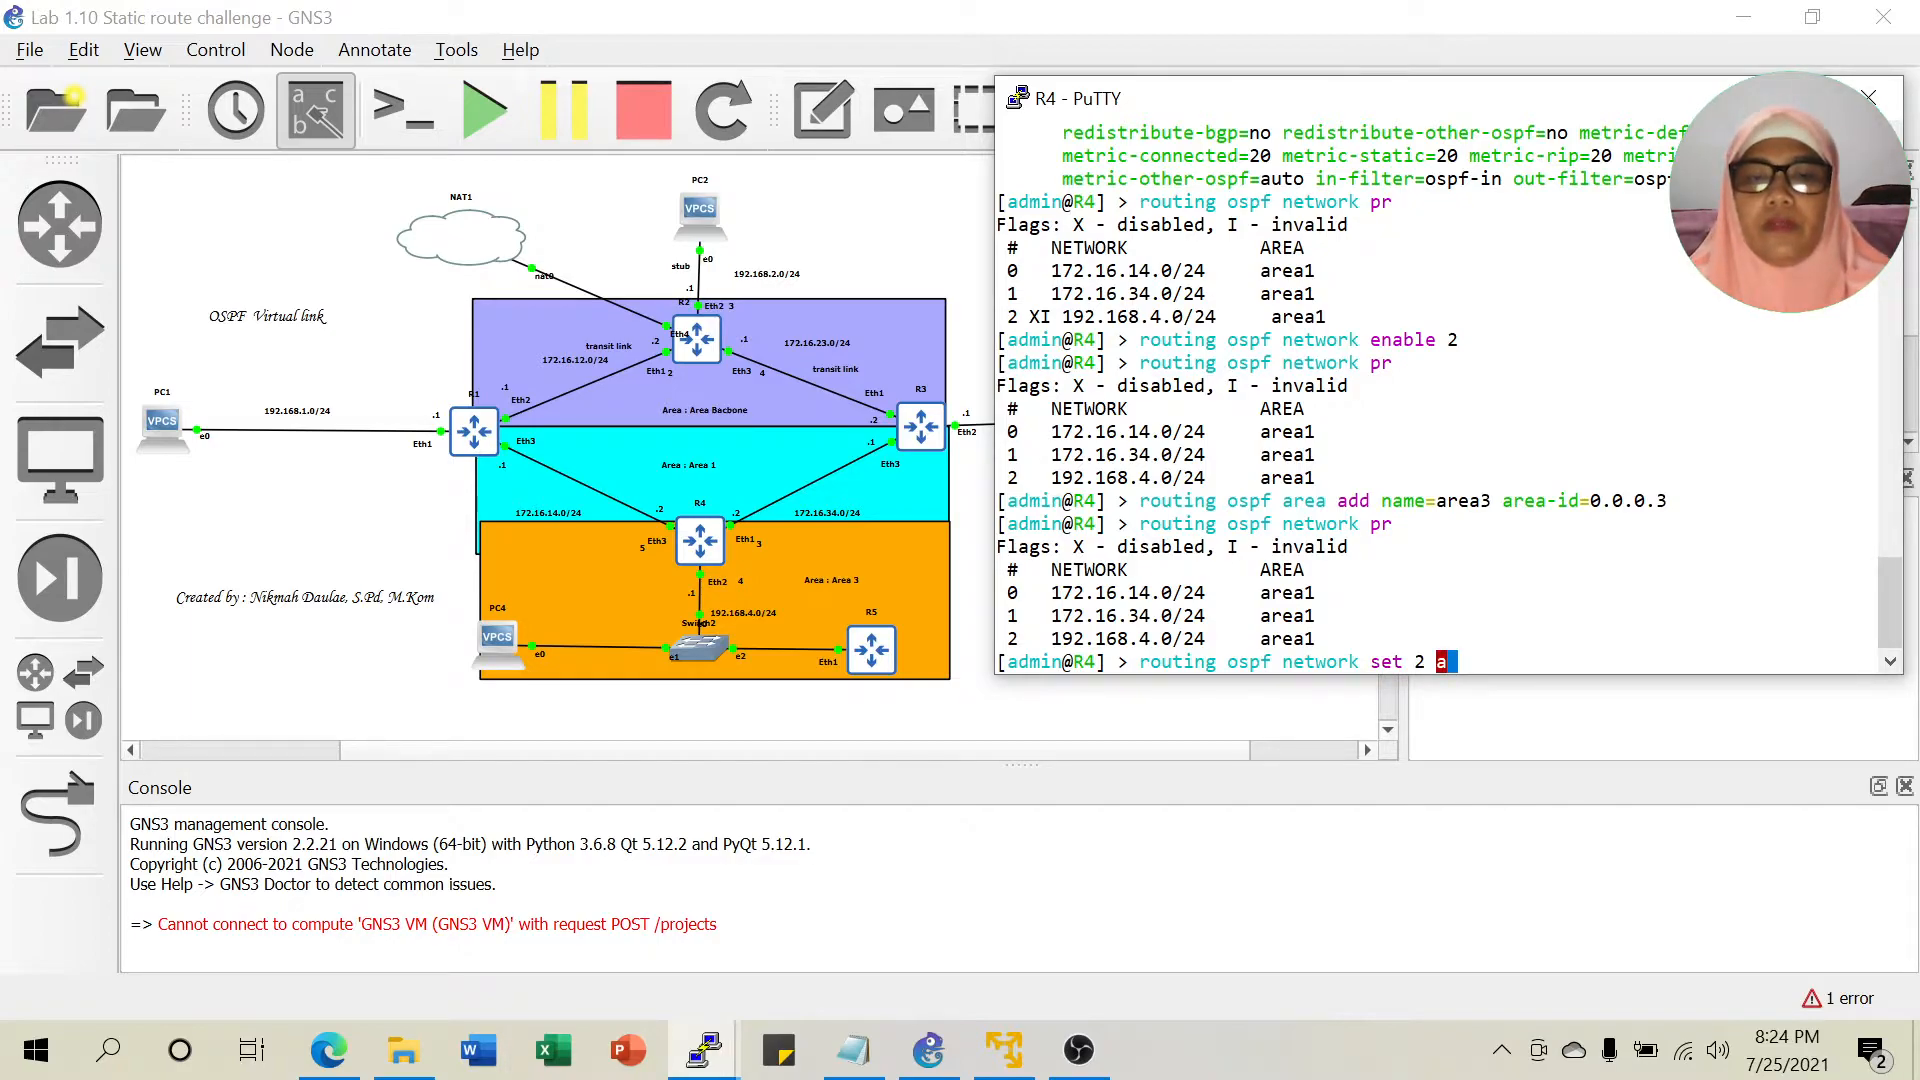
text(rea=area3)
key(Return)
Reprint R4's OSPF networks to confirm 192.168.4.0/24 is in area3, then return to Notepad.
key(Up)
key(Up)
key(Return)
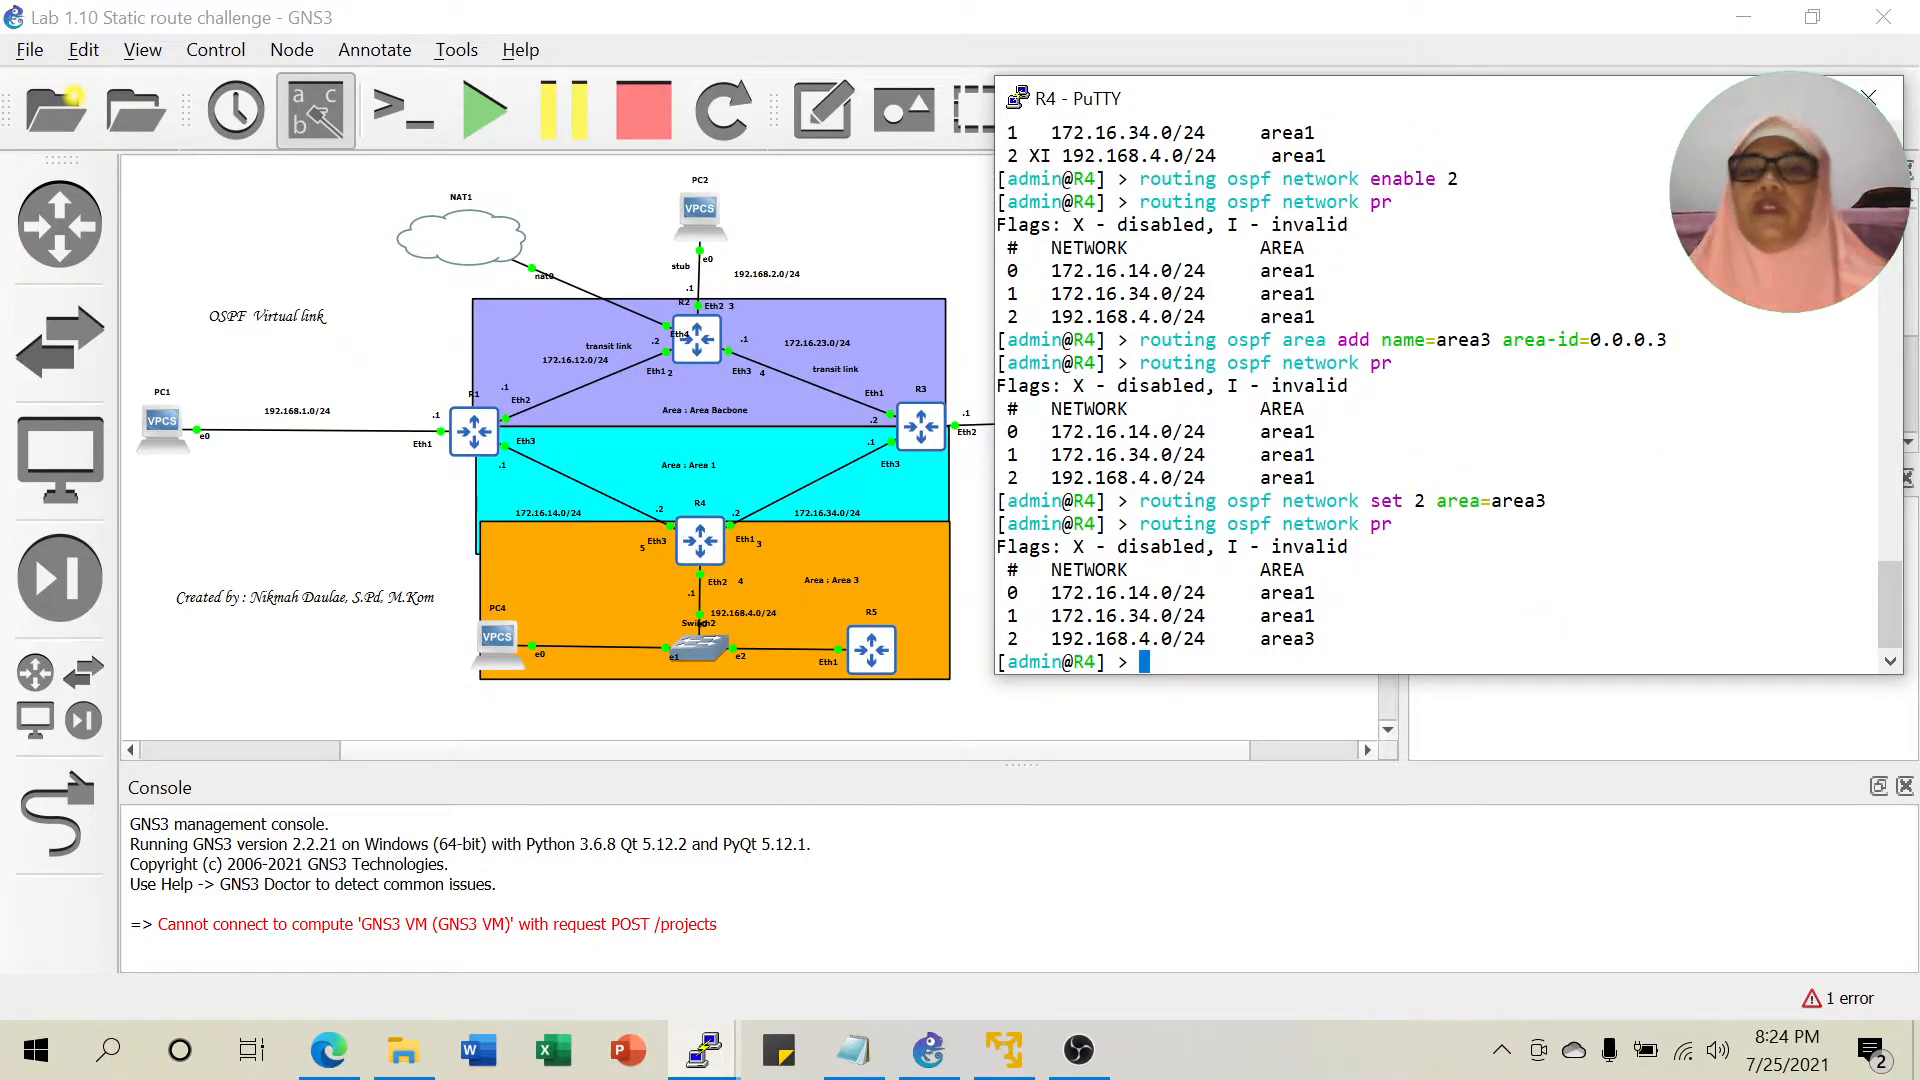
drag(1130, 639, 1315, 639)
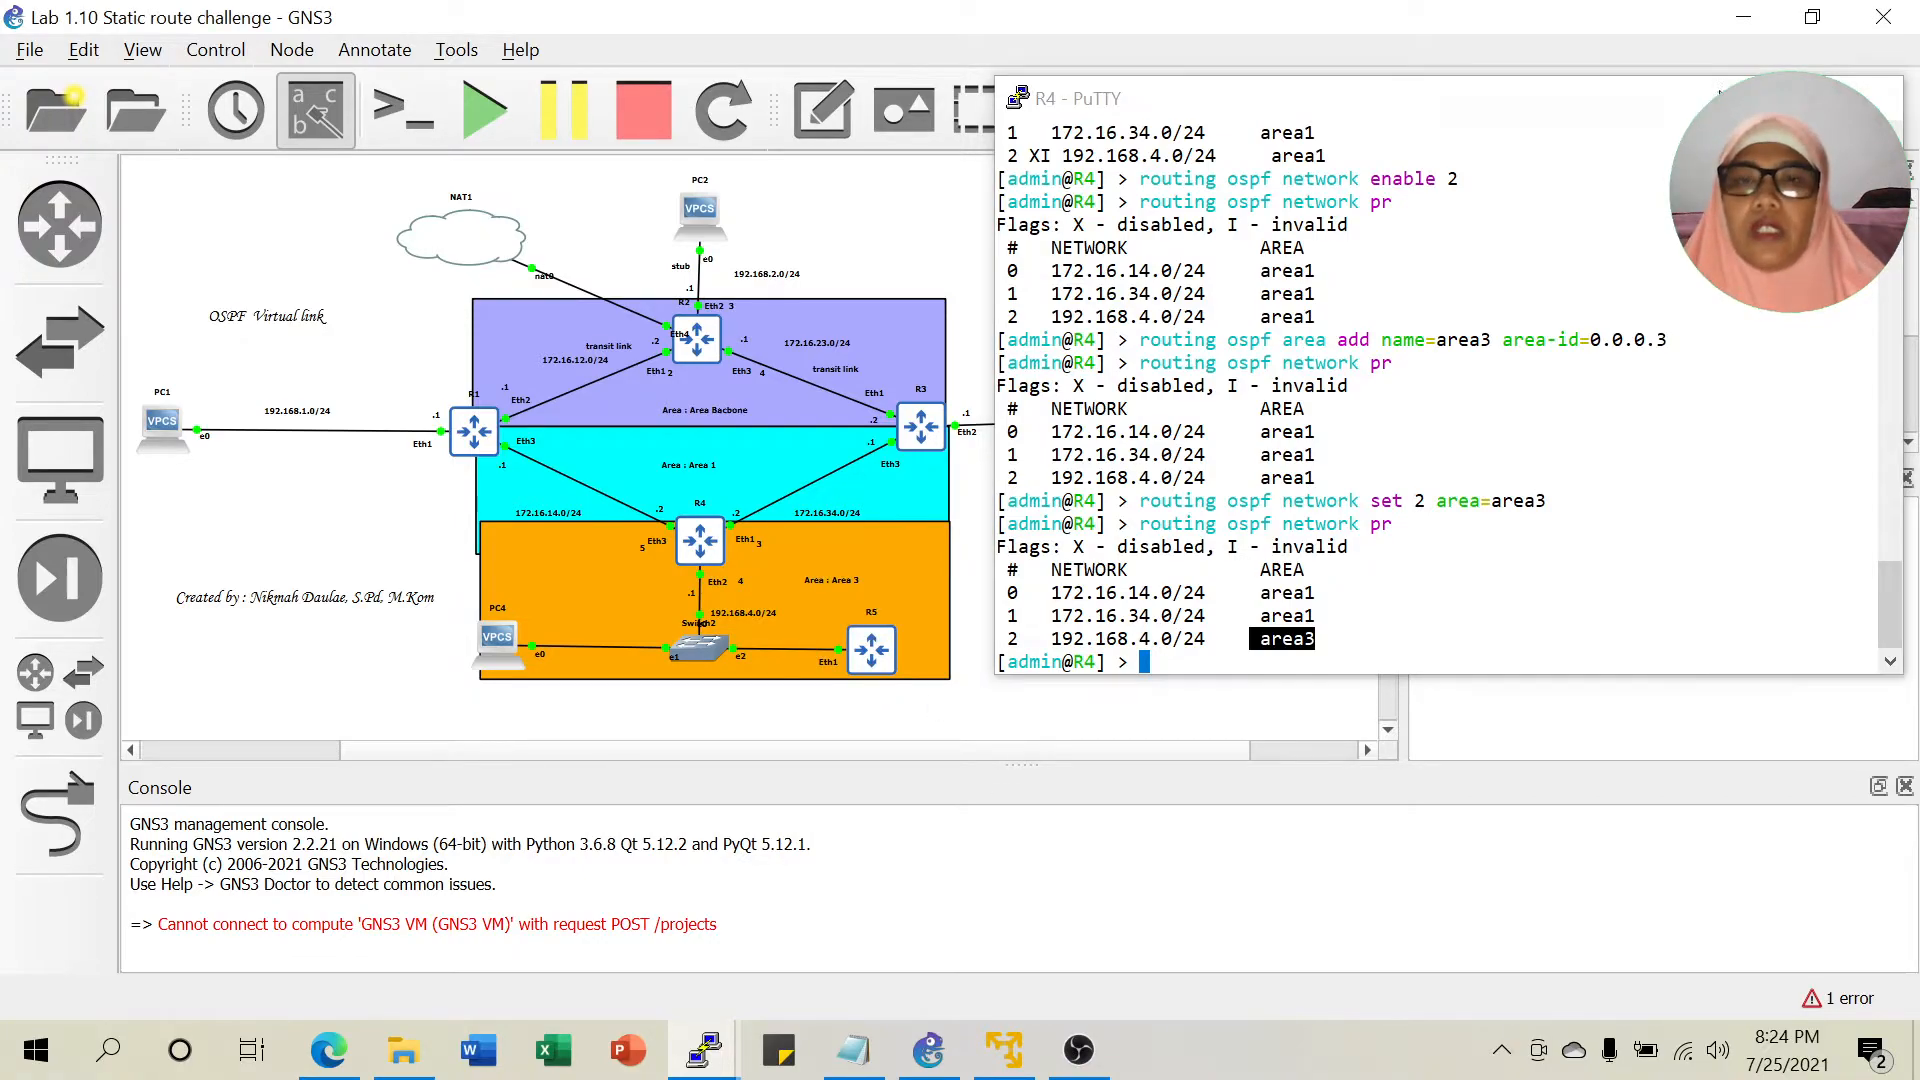
click(928, 1049)
click(853, 1050)
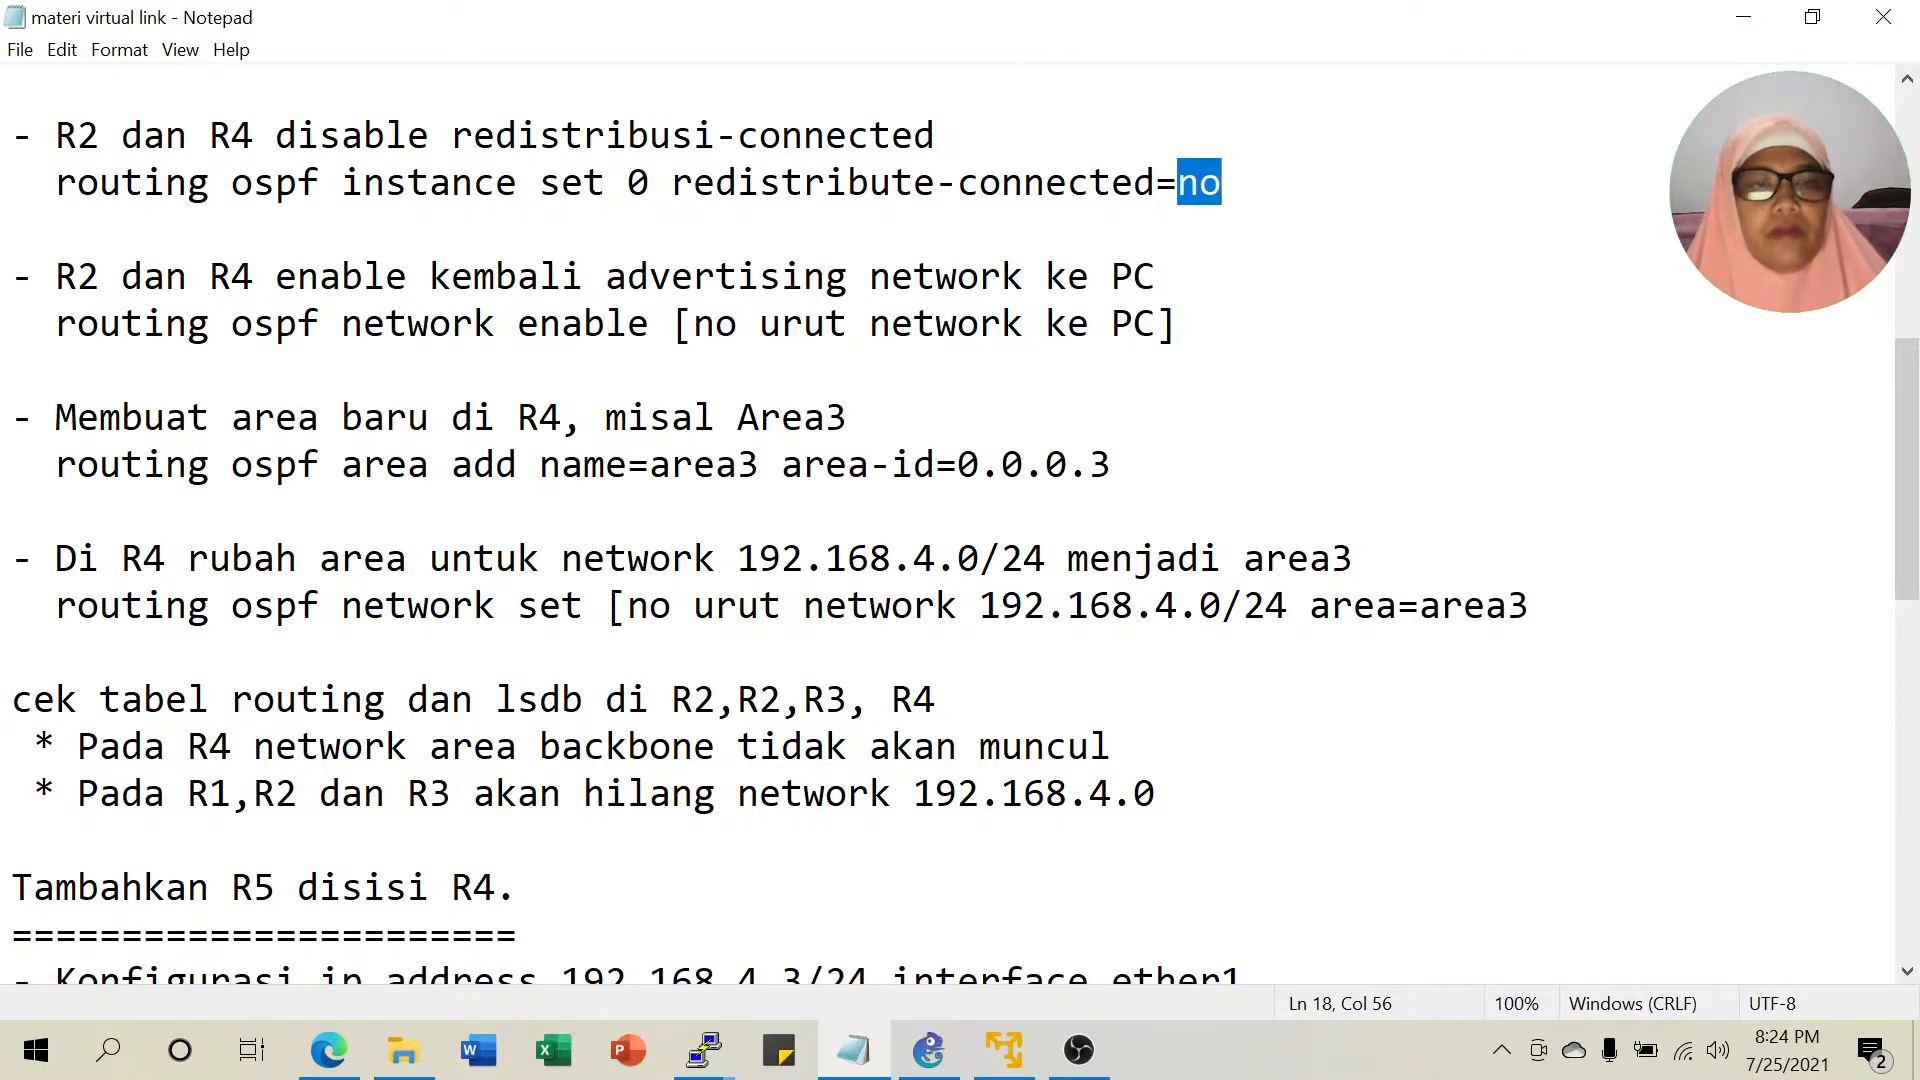
Replace the first '2' on the 'cek tabel routing' line with 1, so it lists R1,R2,R3, R4.
scroll(950, 520, down, 1)
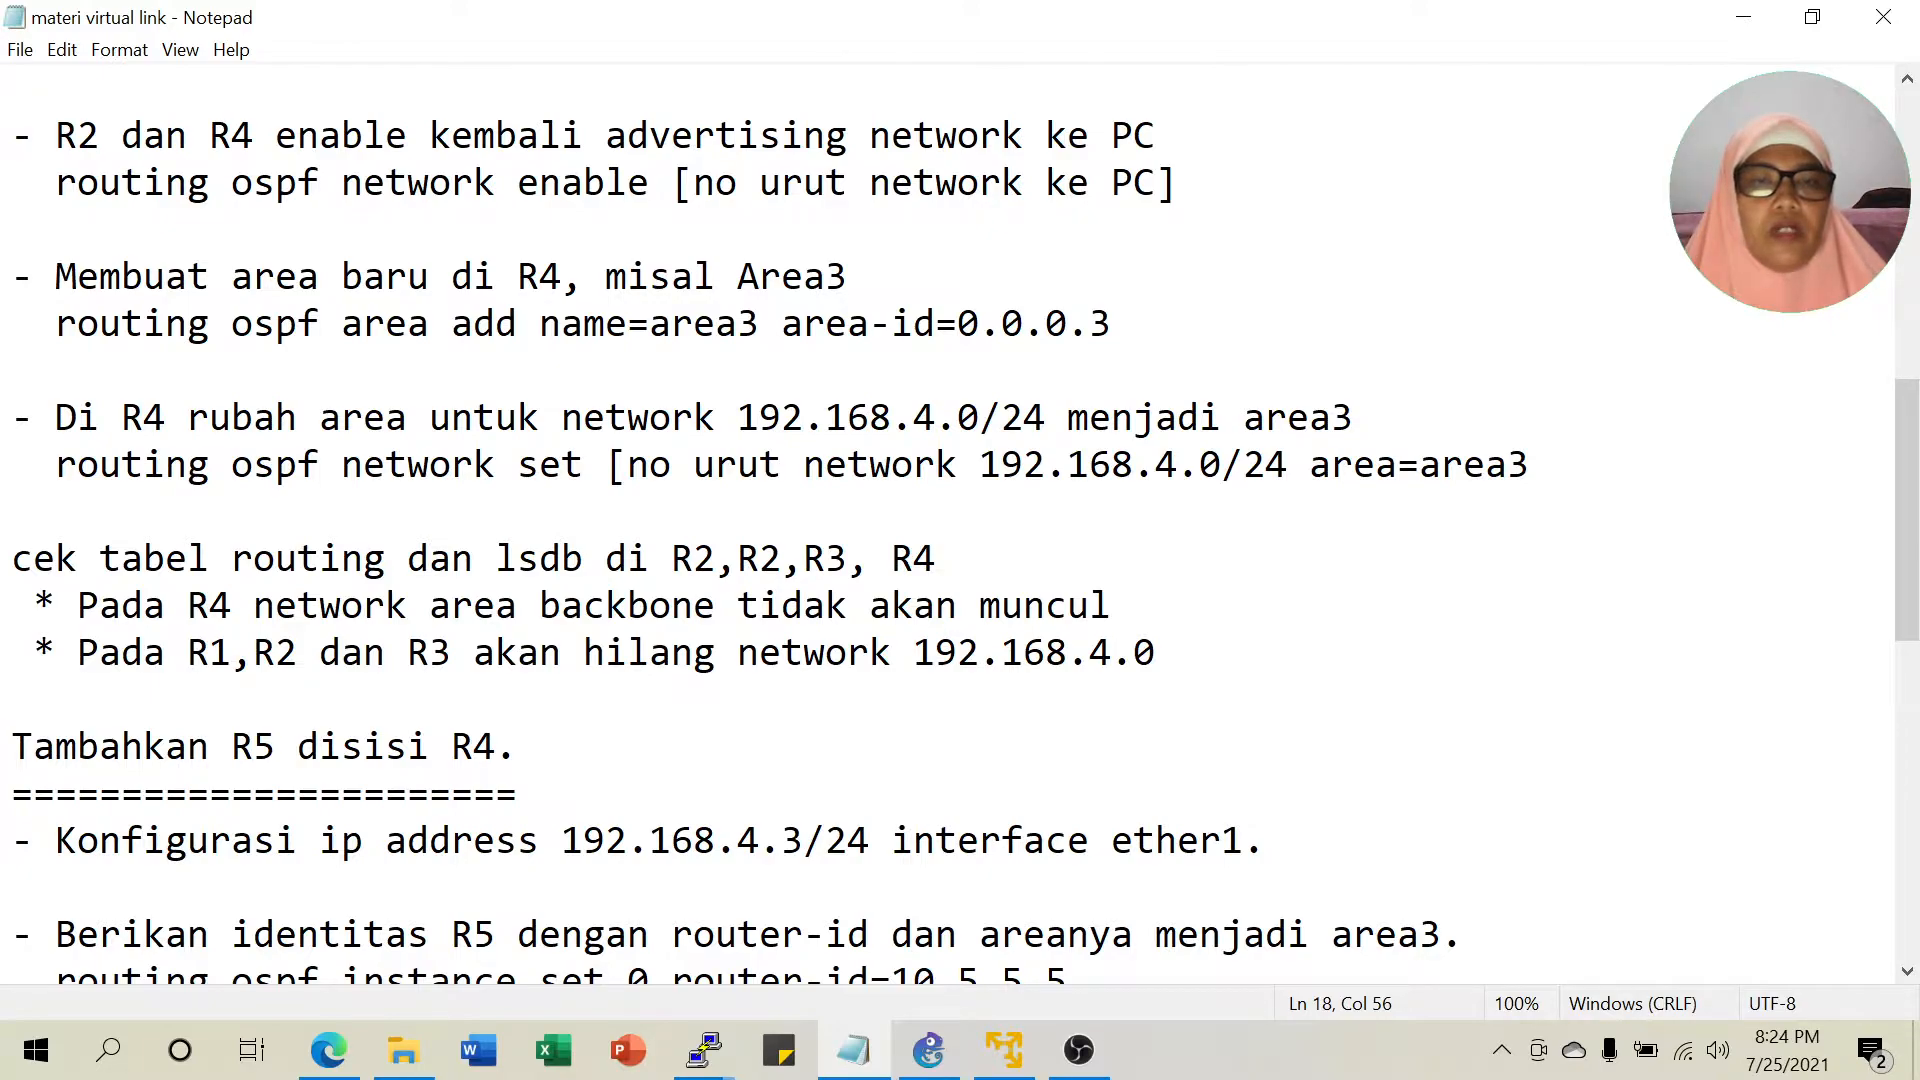
drag(694, 560, 716, 560)
text(1)
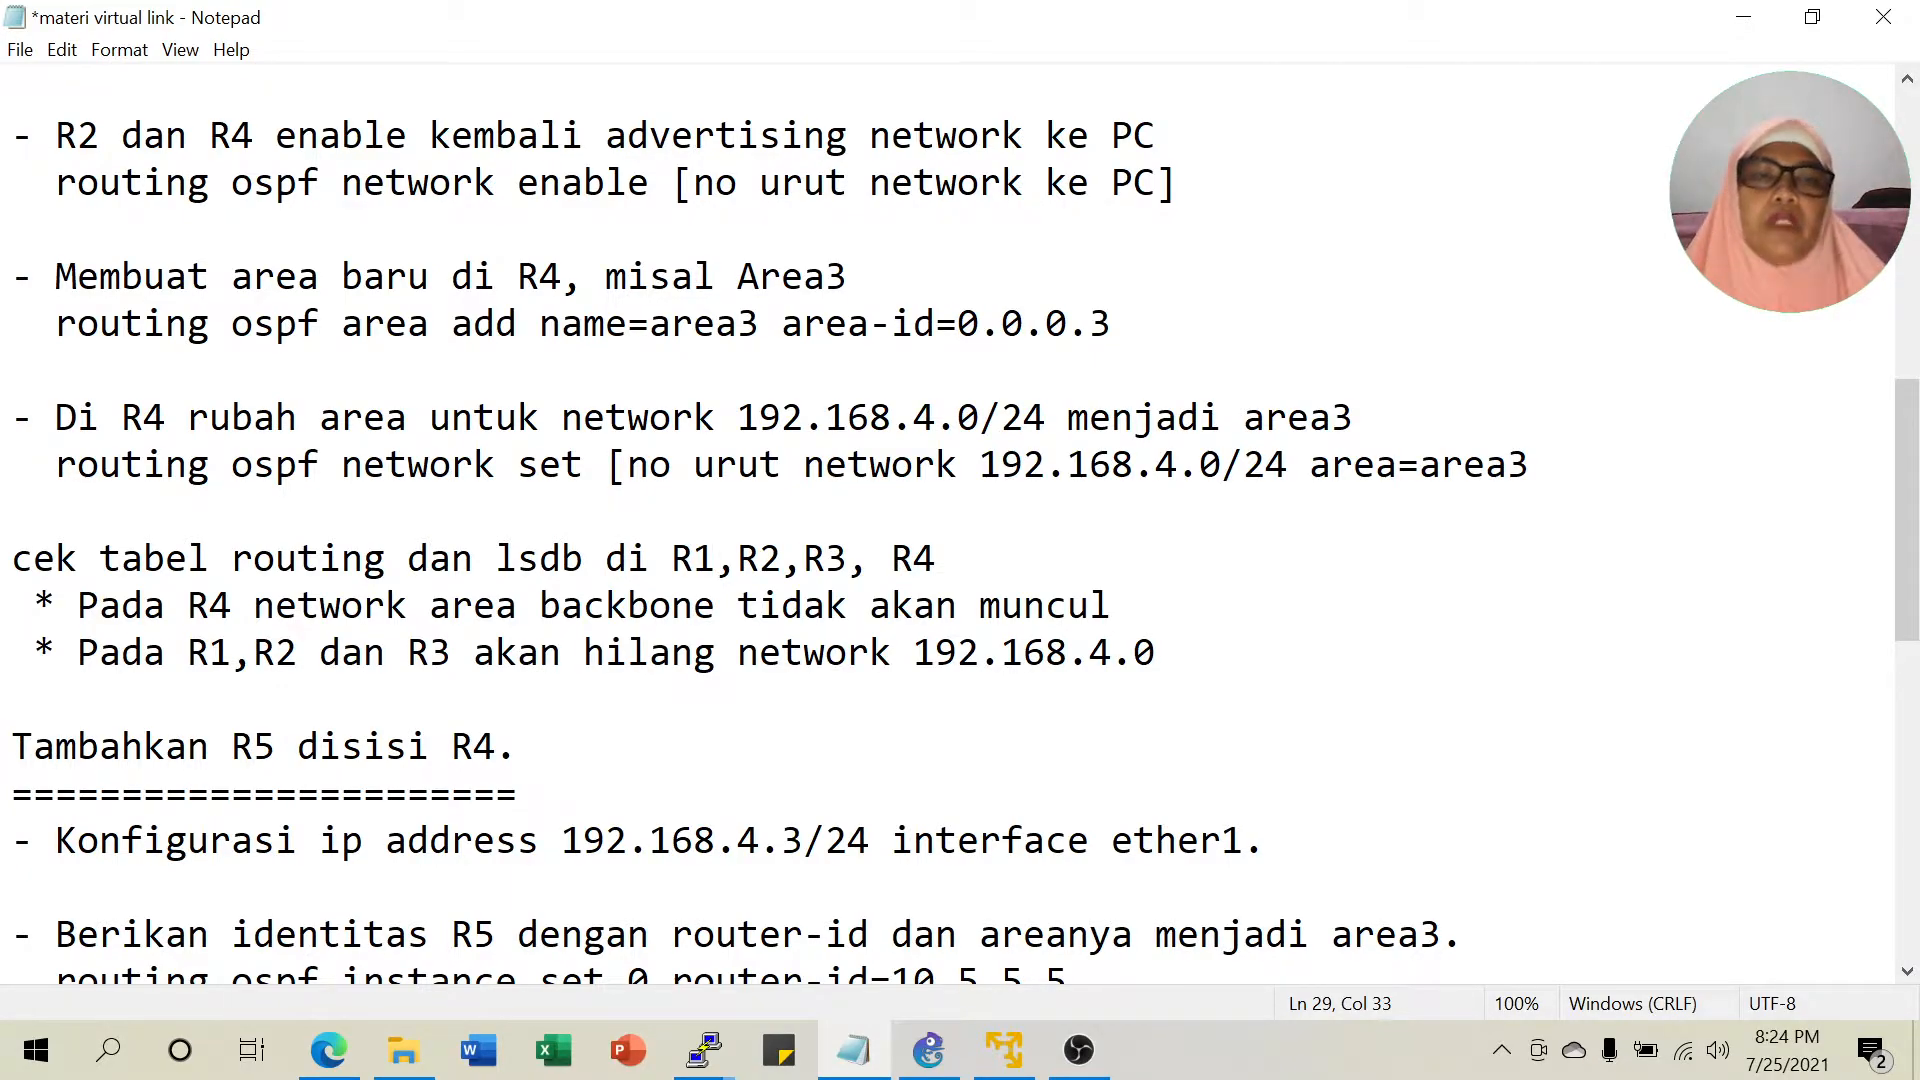
click(706, 1052)
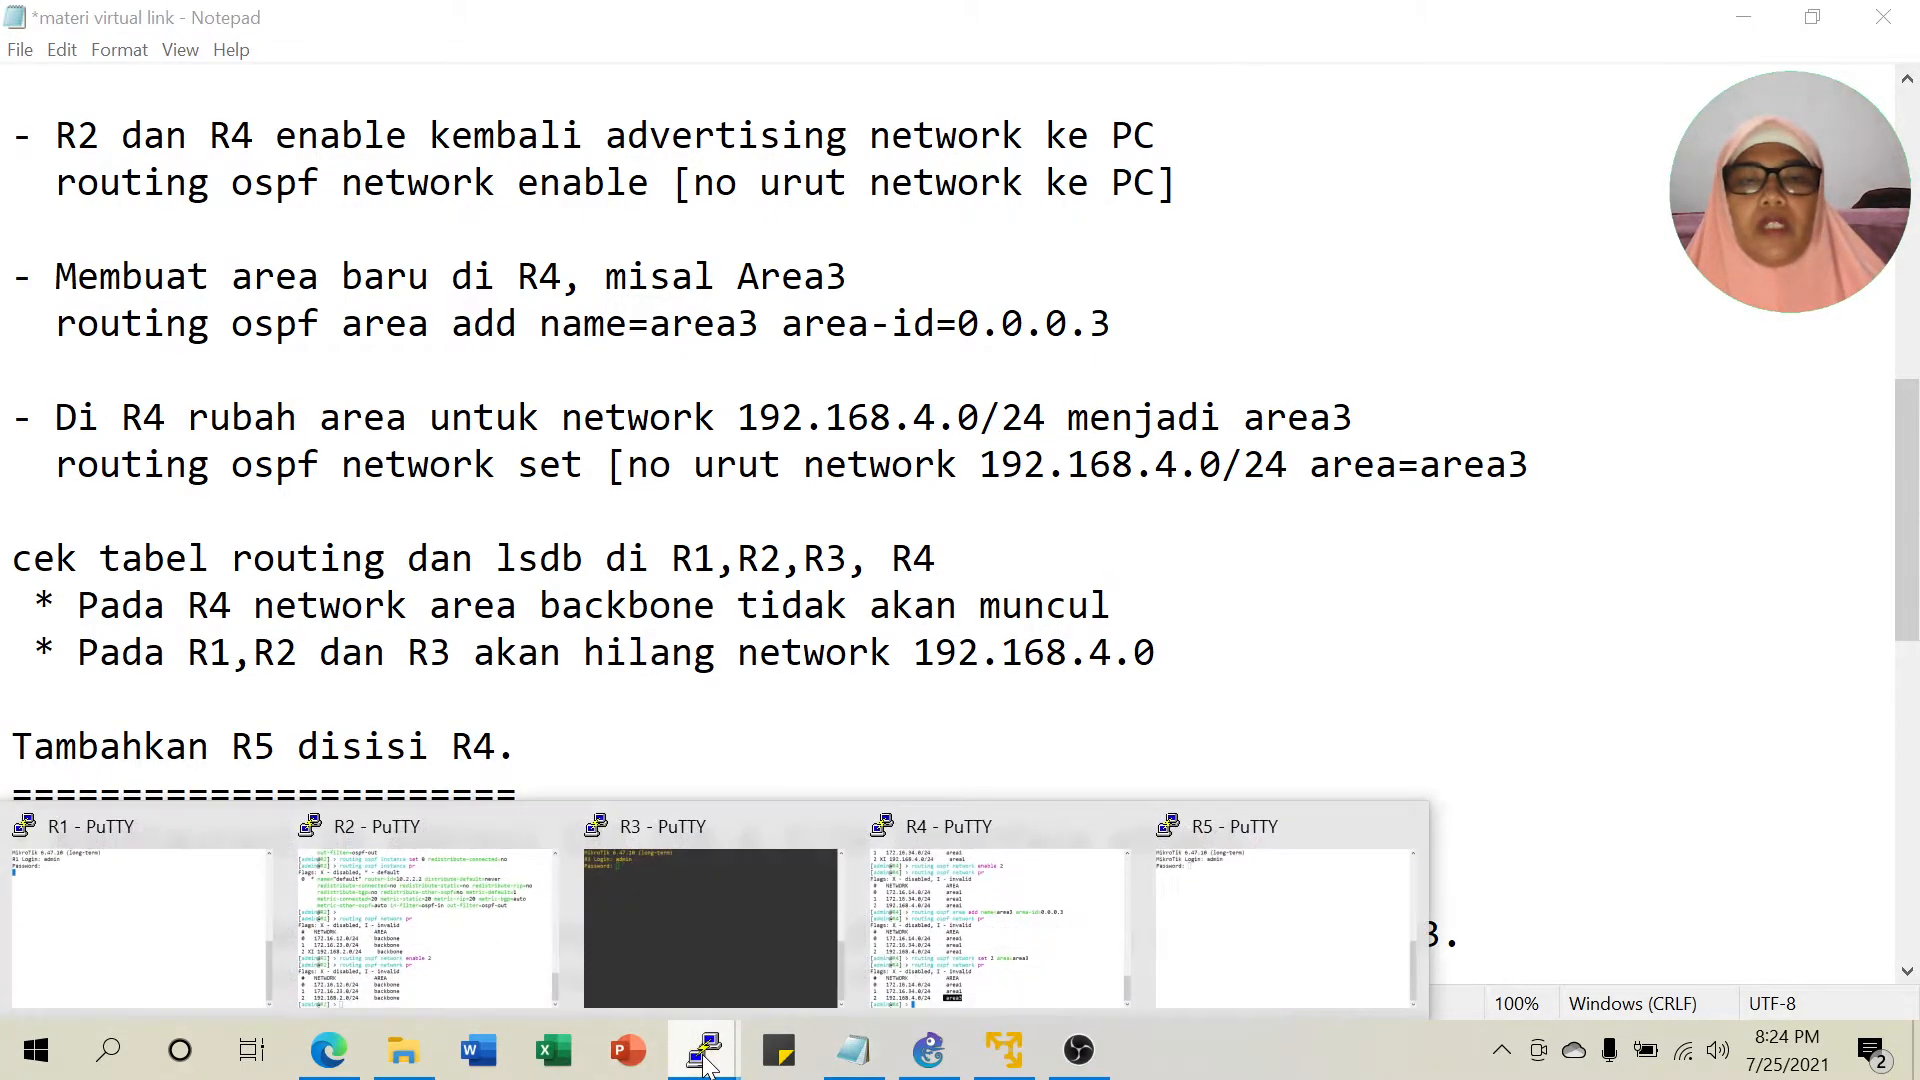
Print R4's routing table with 'ip route pr', showing OSPF routes to 192.168.1.0/24 and 192.168.3.0/24.
click(998, 935)
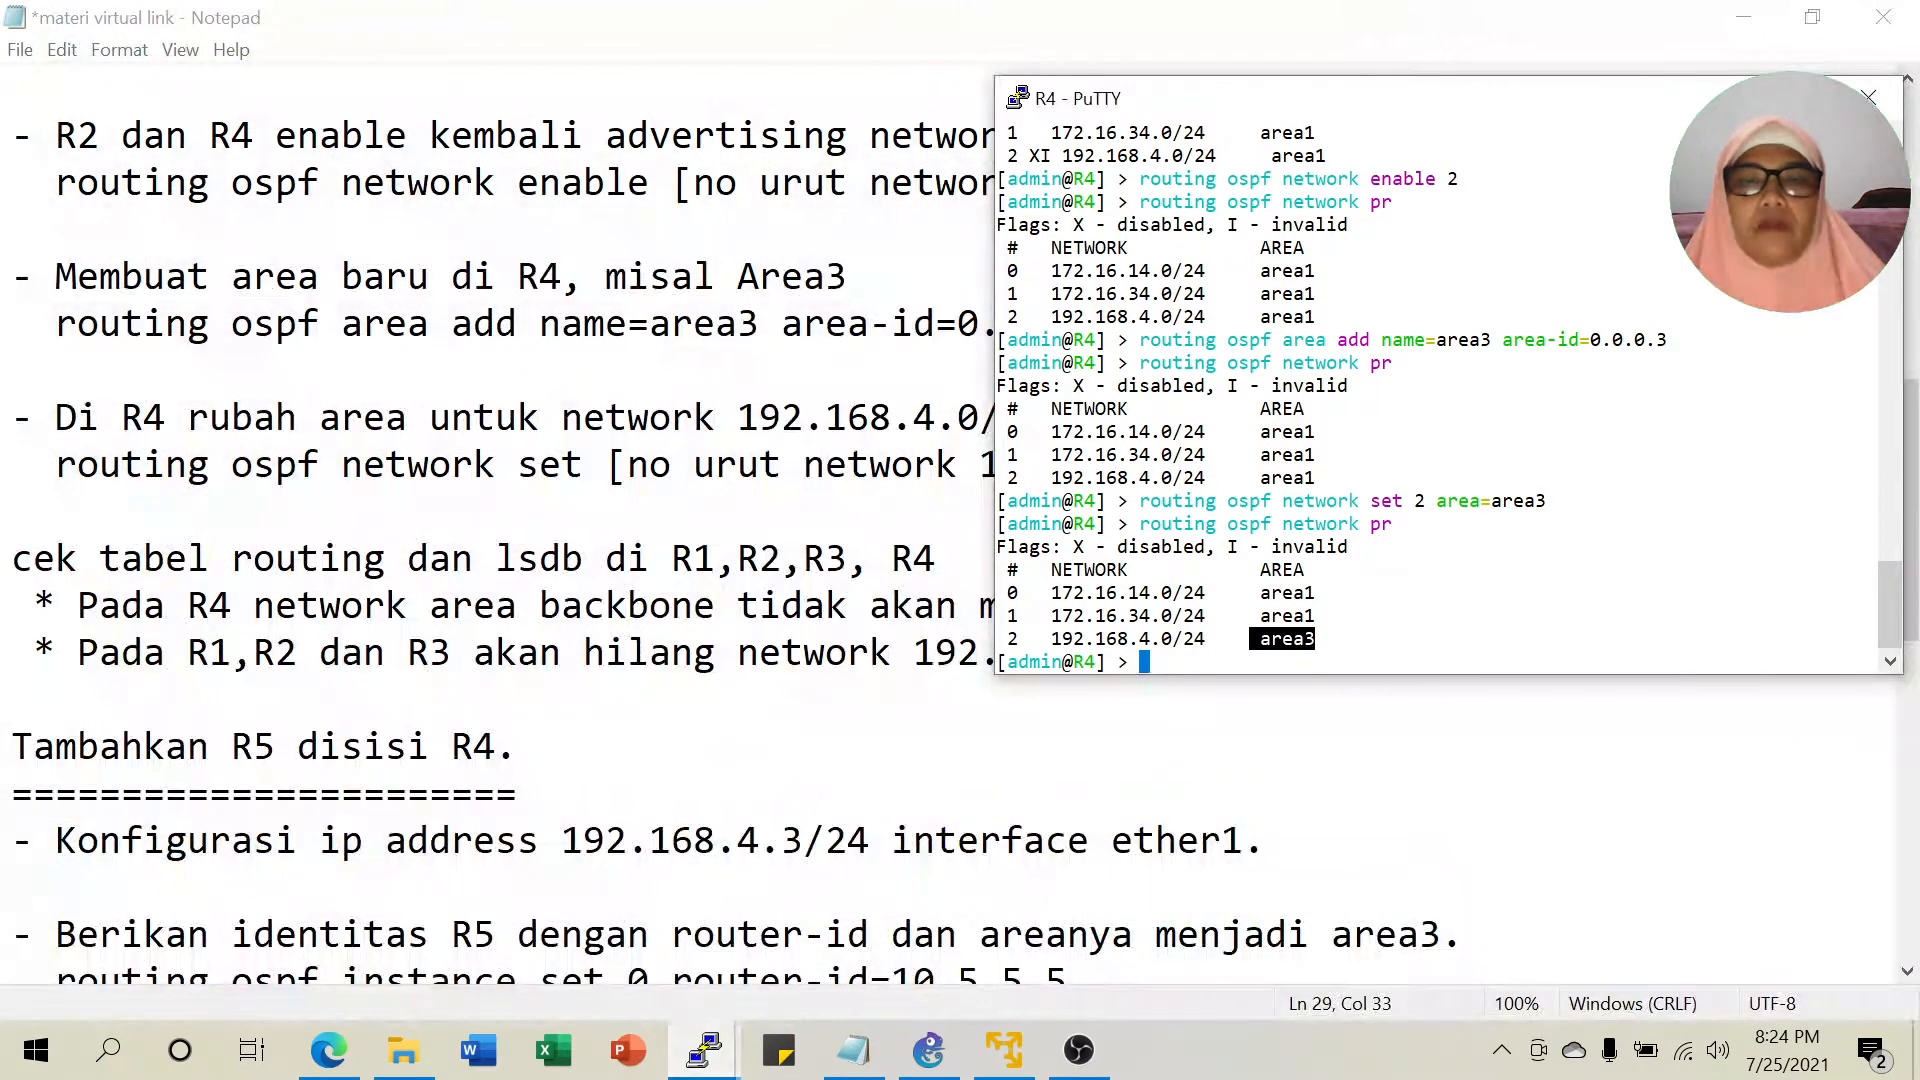
text(ip )
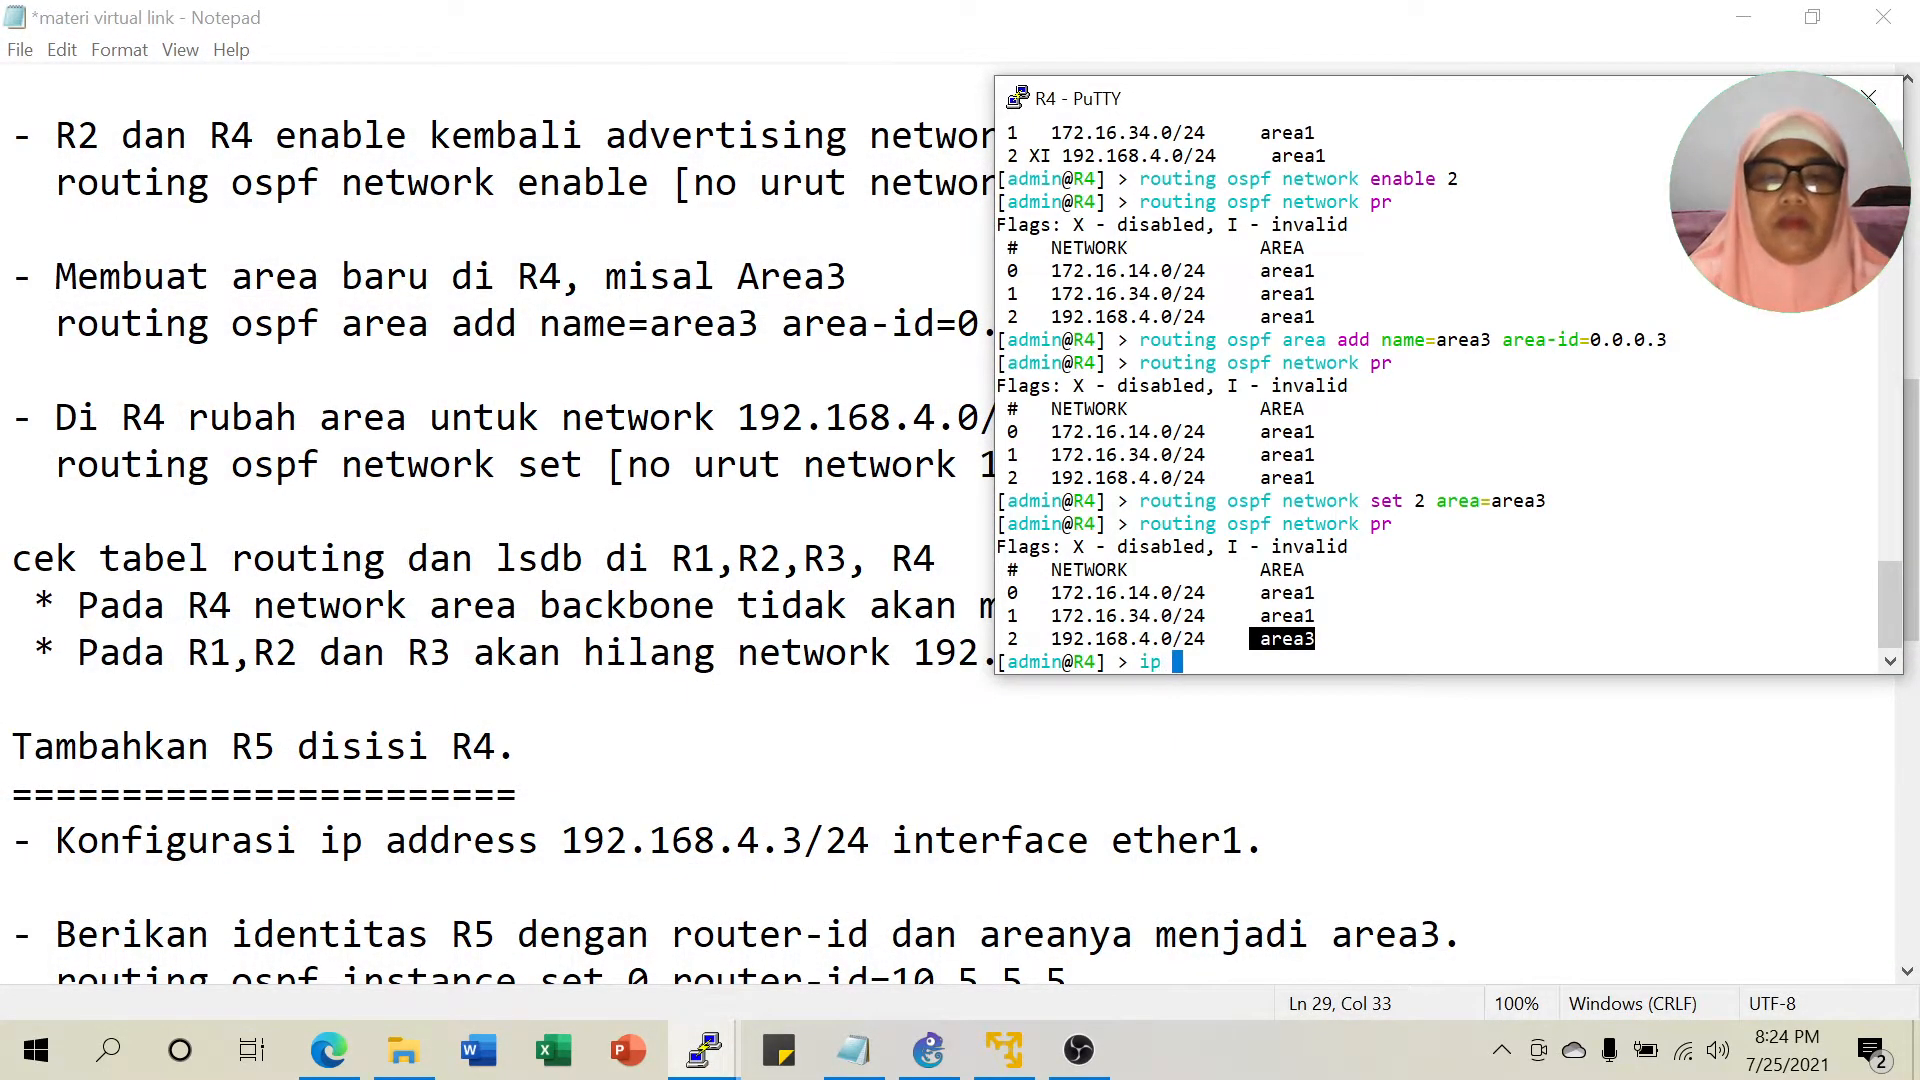
text(route pr)
key(Return)
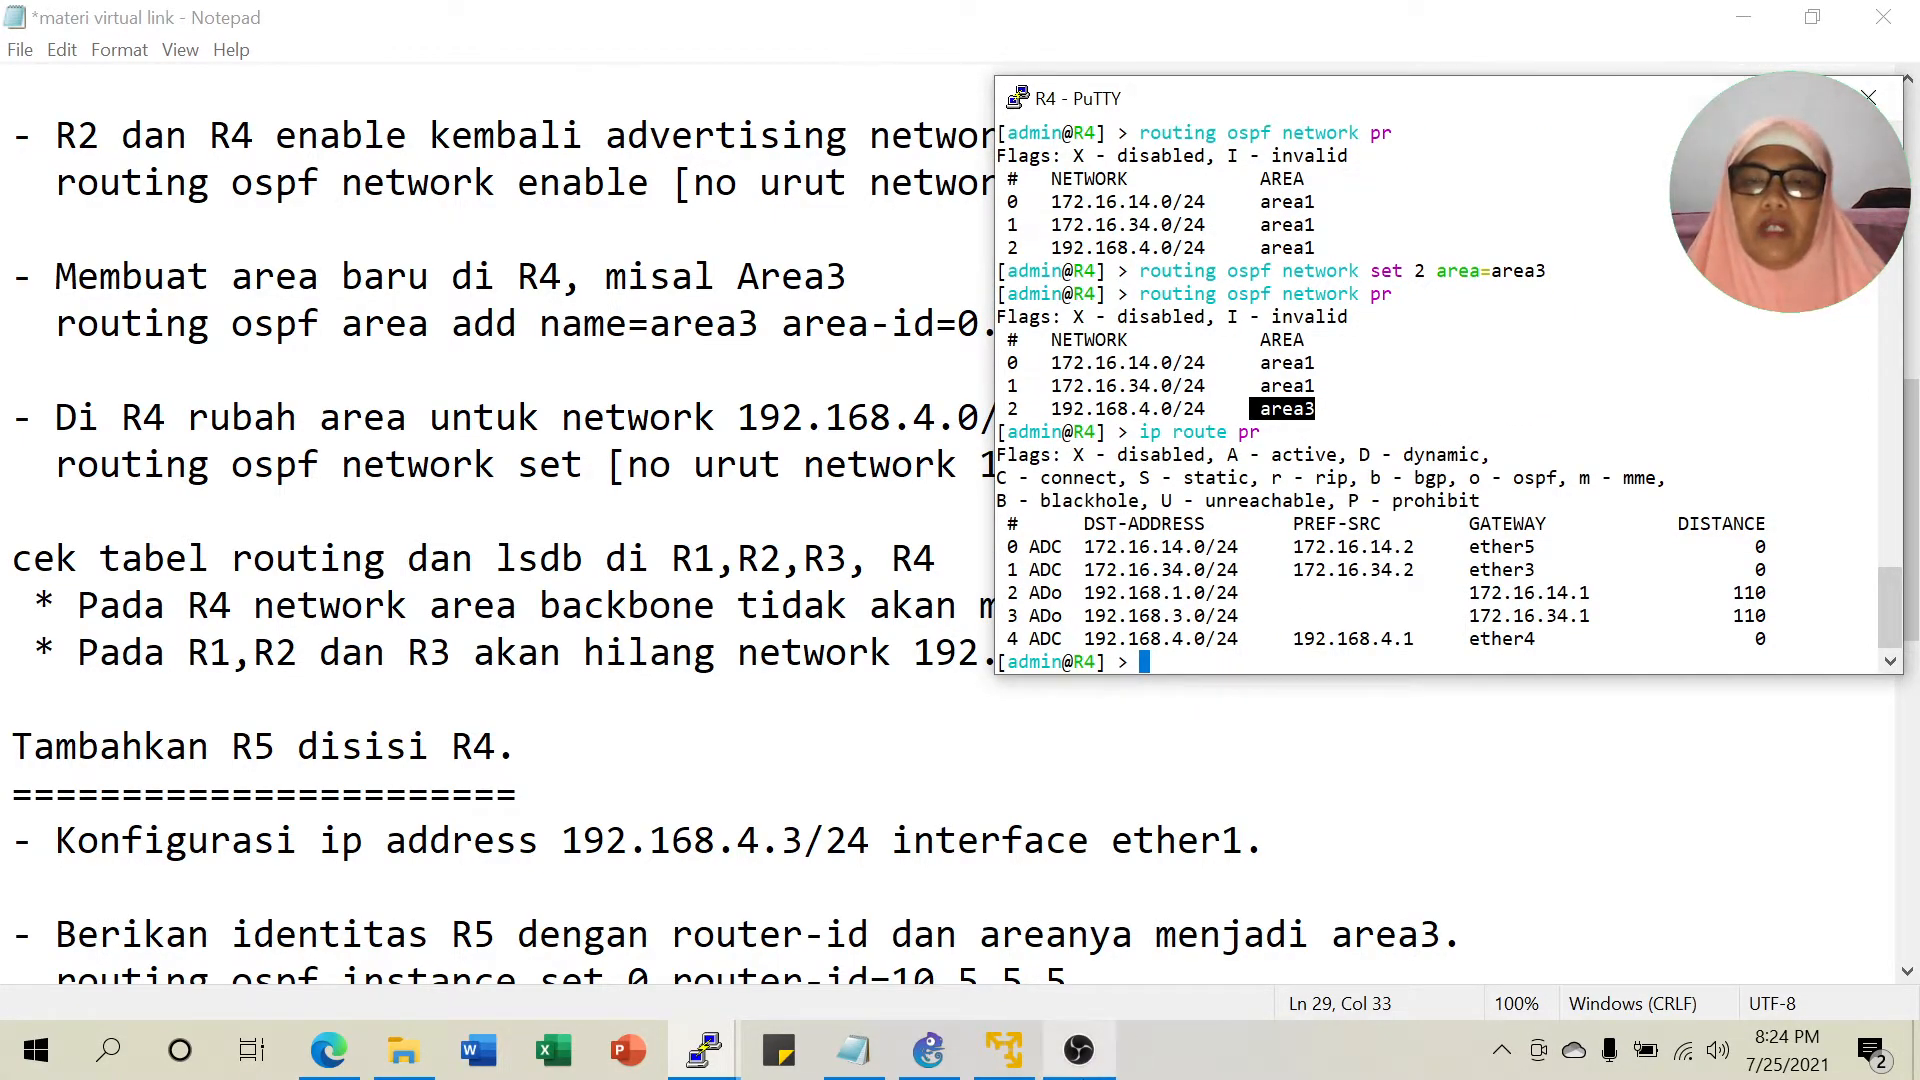
click(928, 1050)
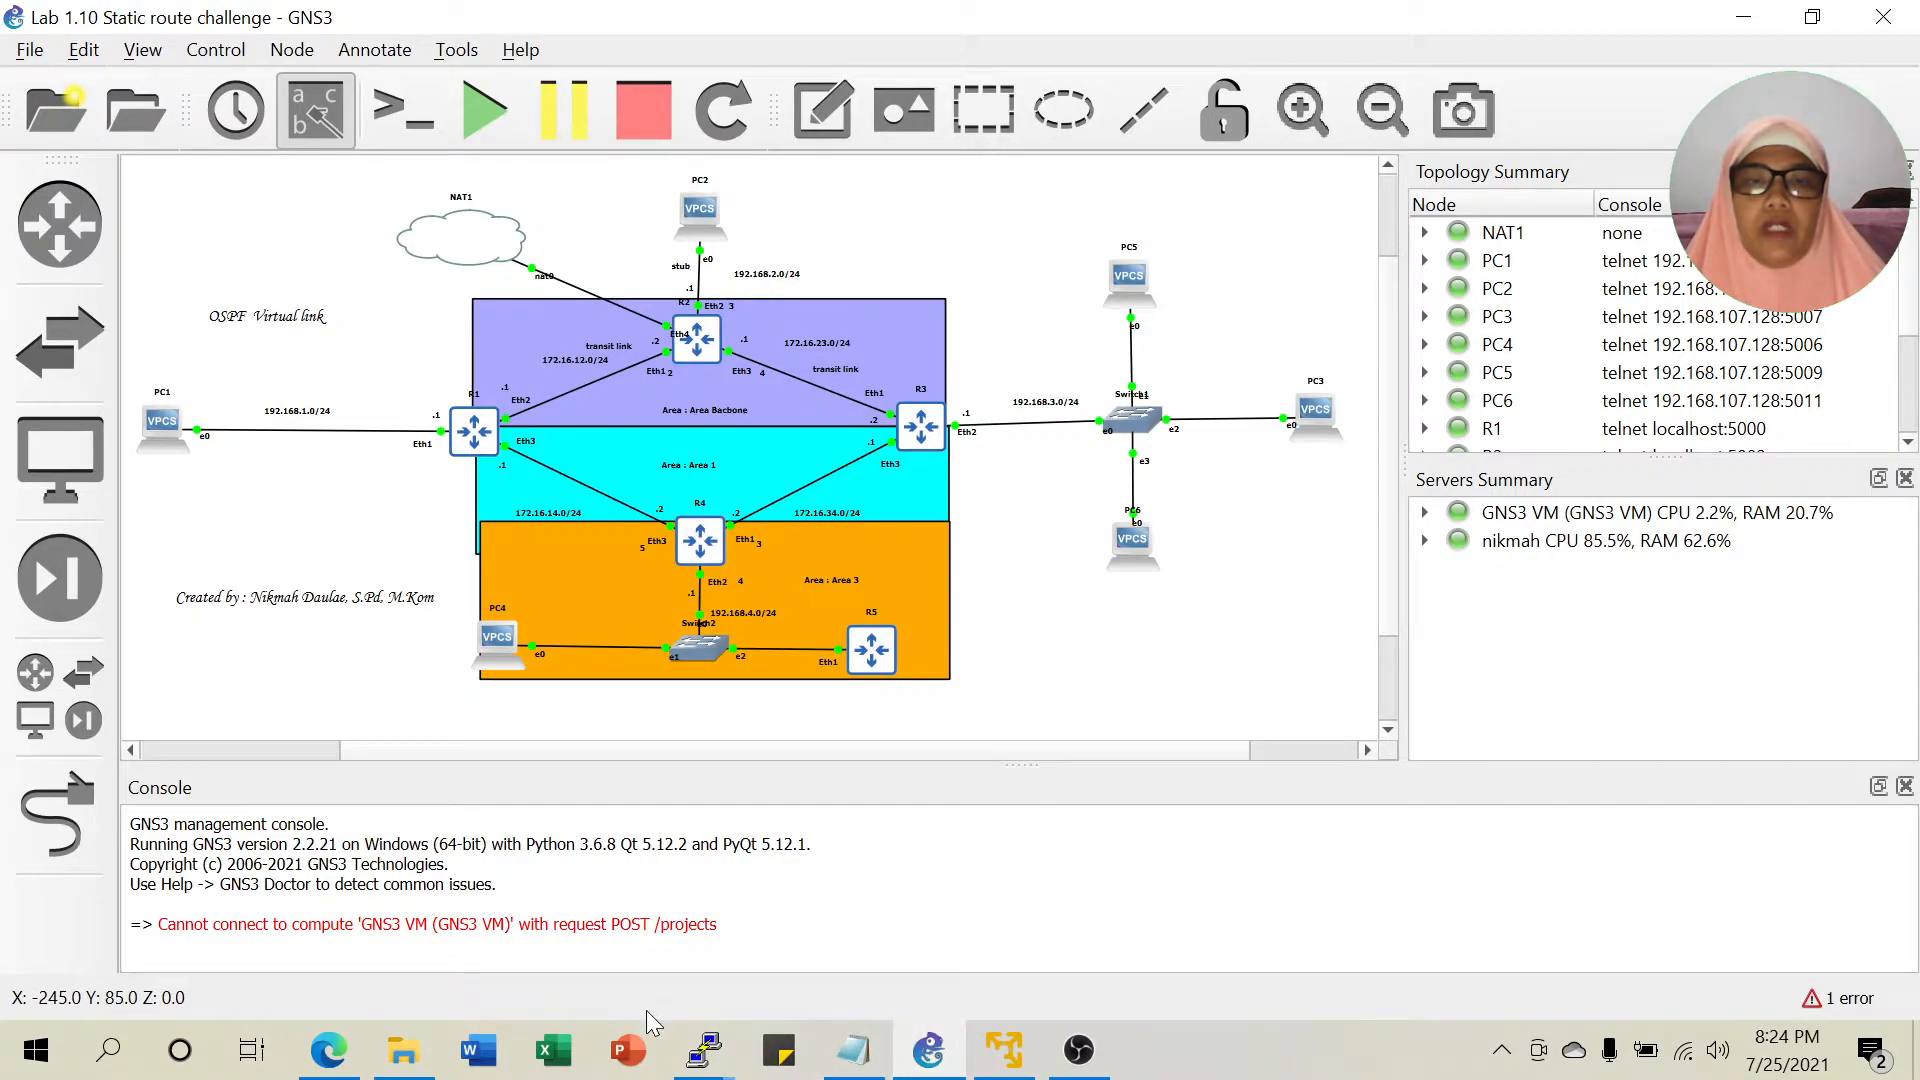
click(704, 1050)
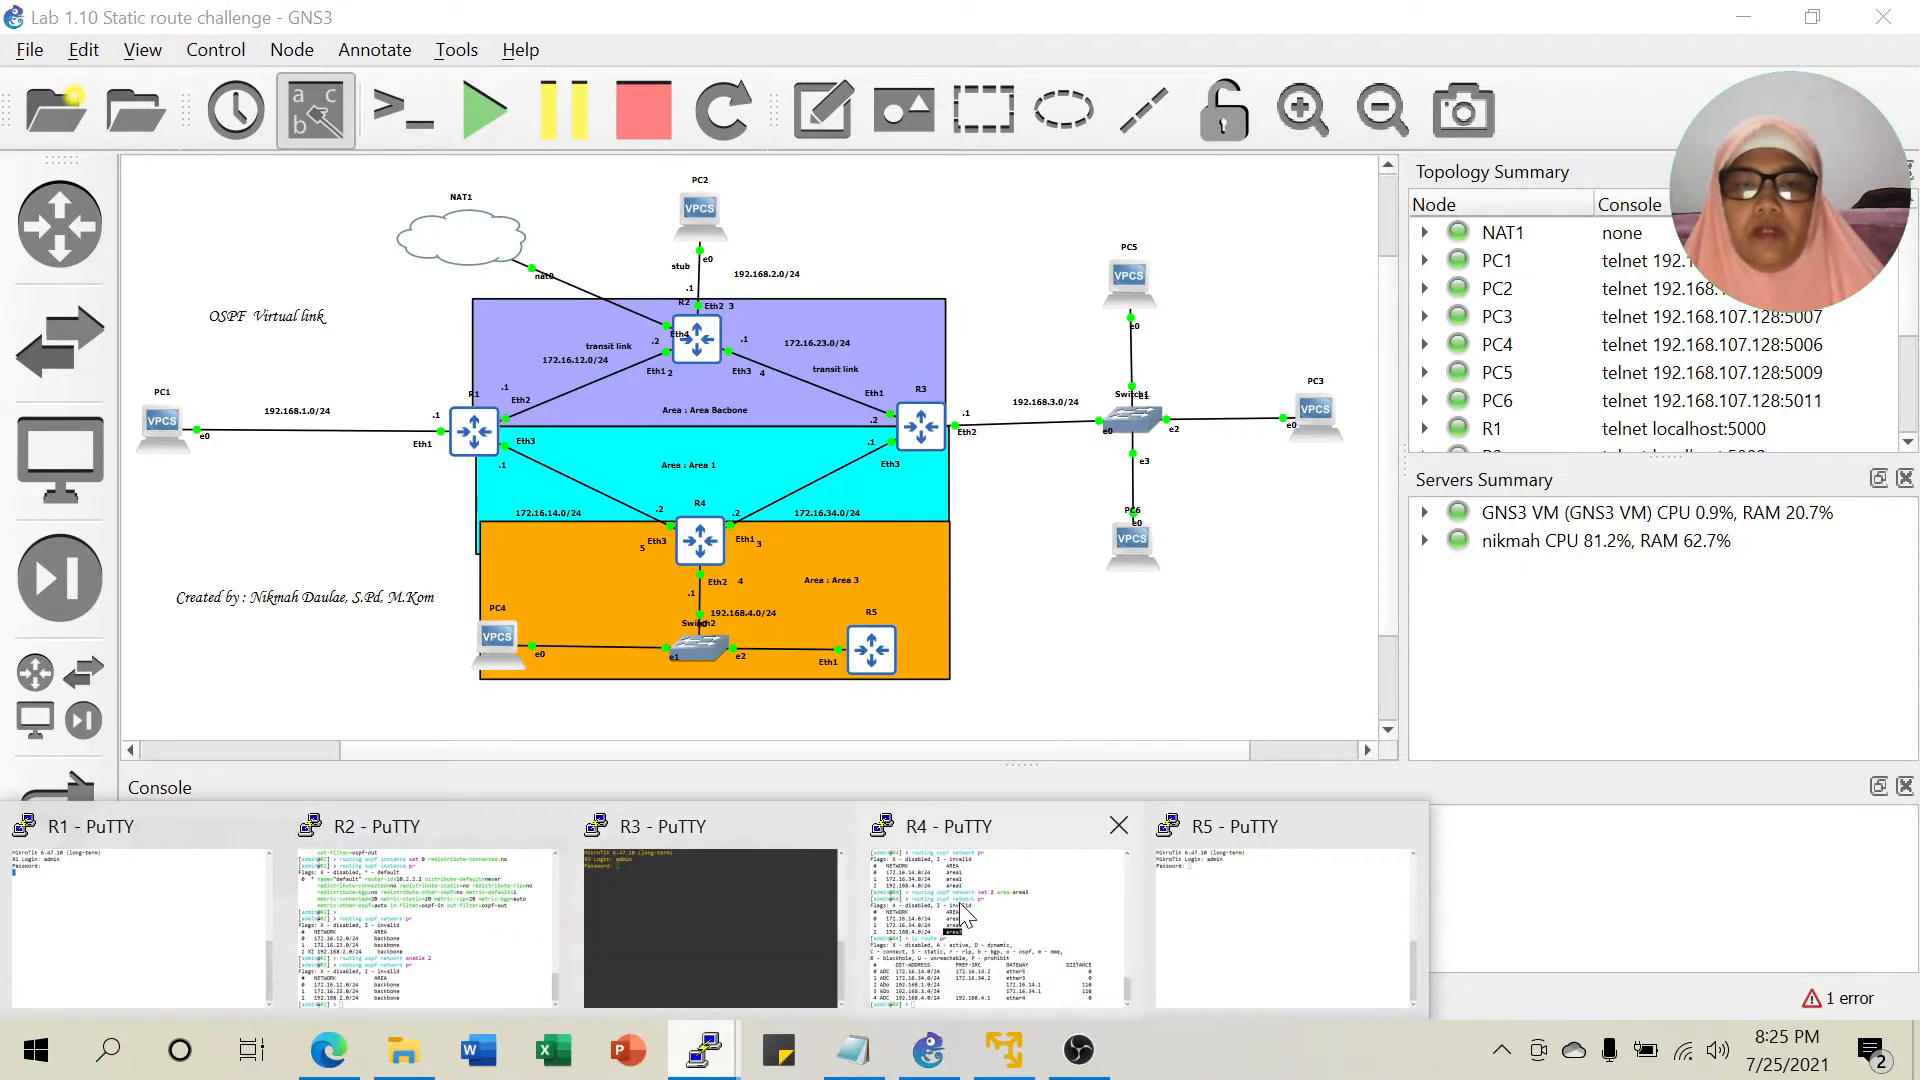
click(965, 912)
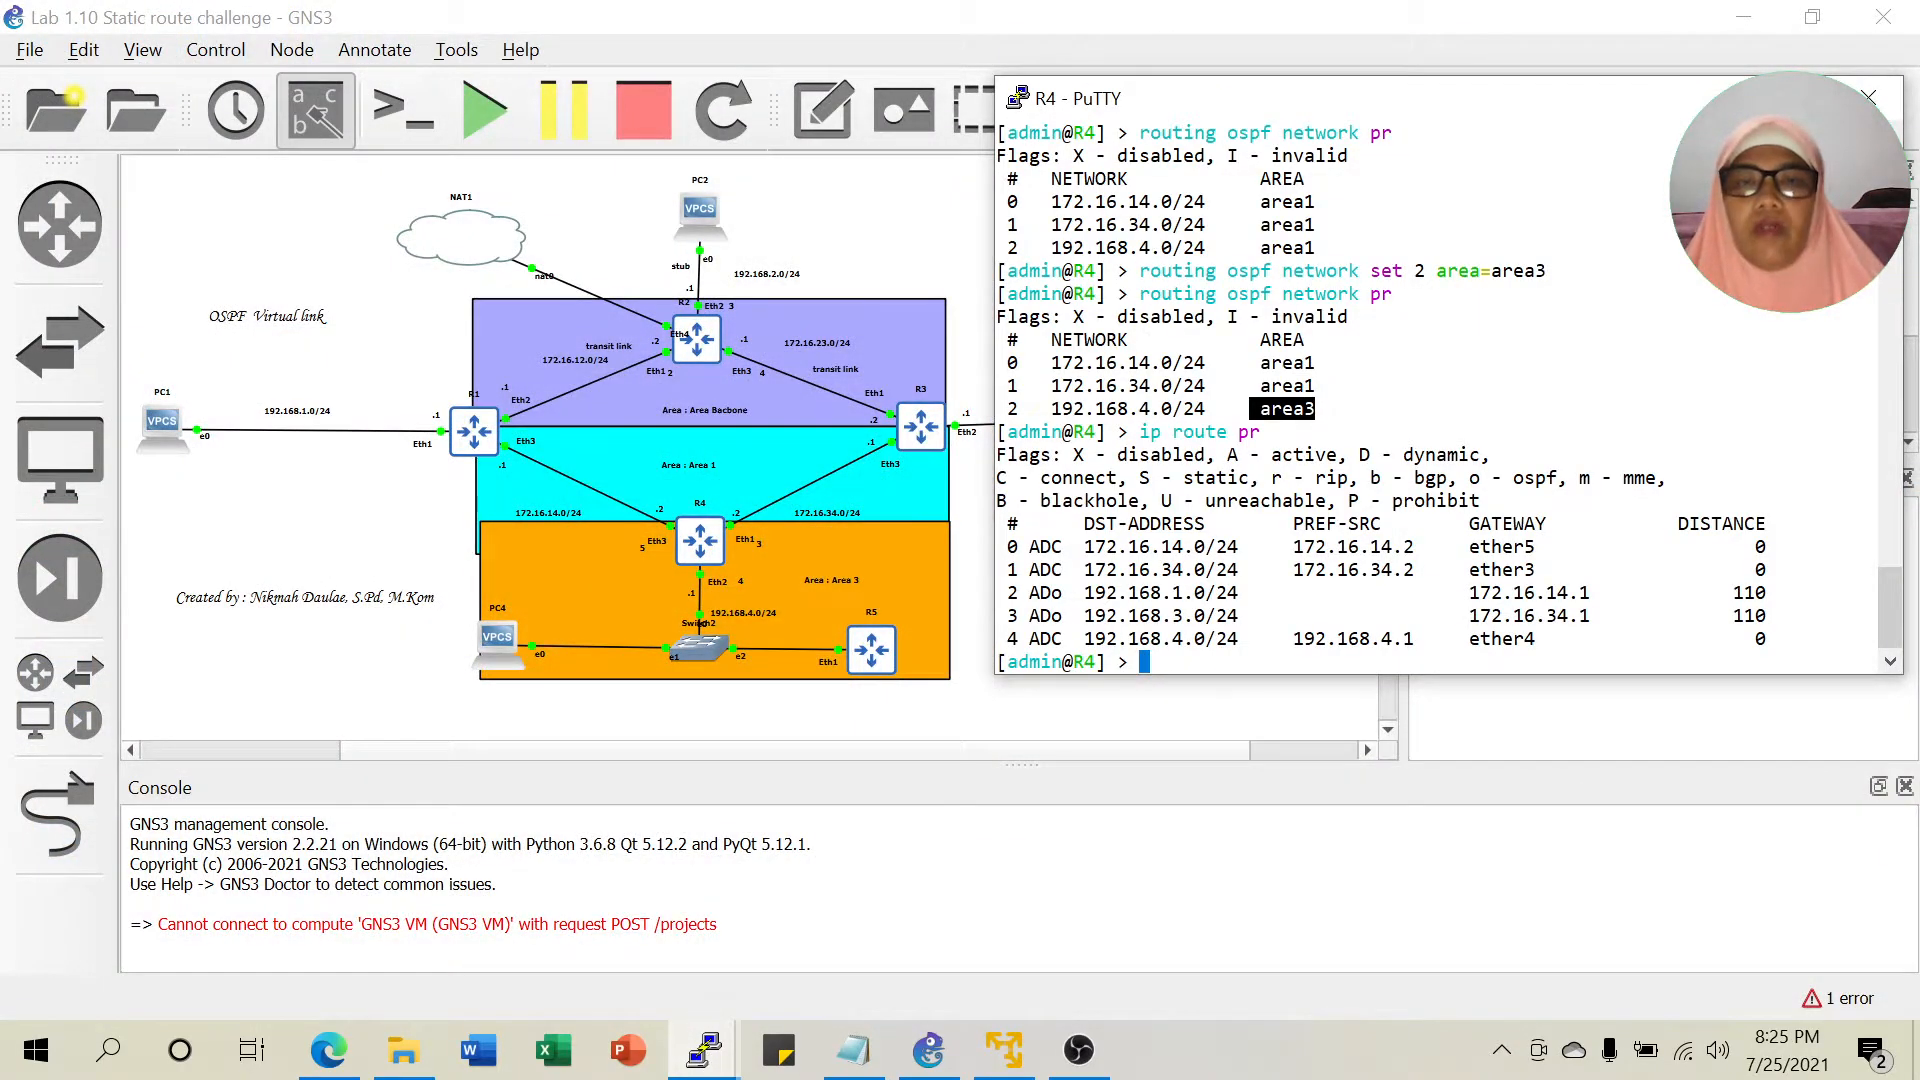
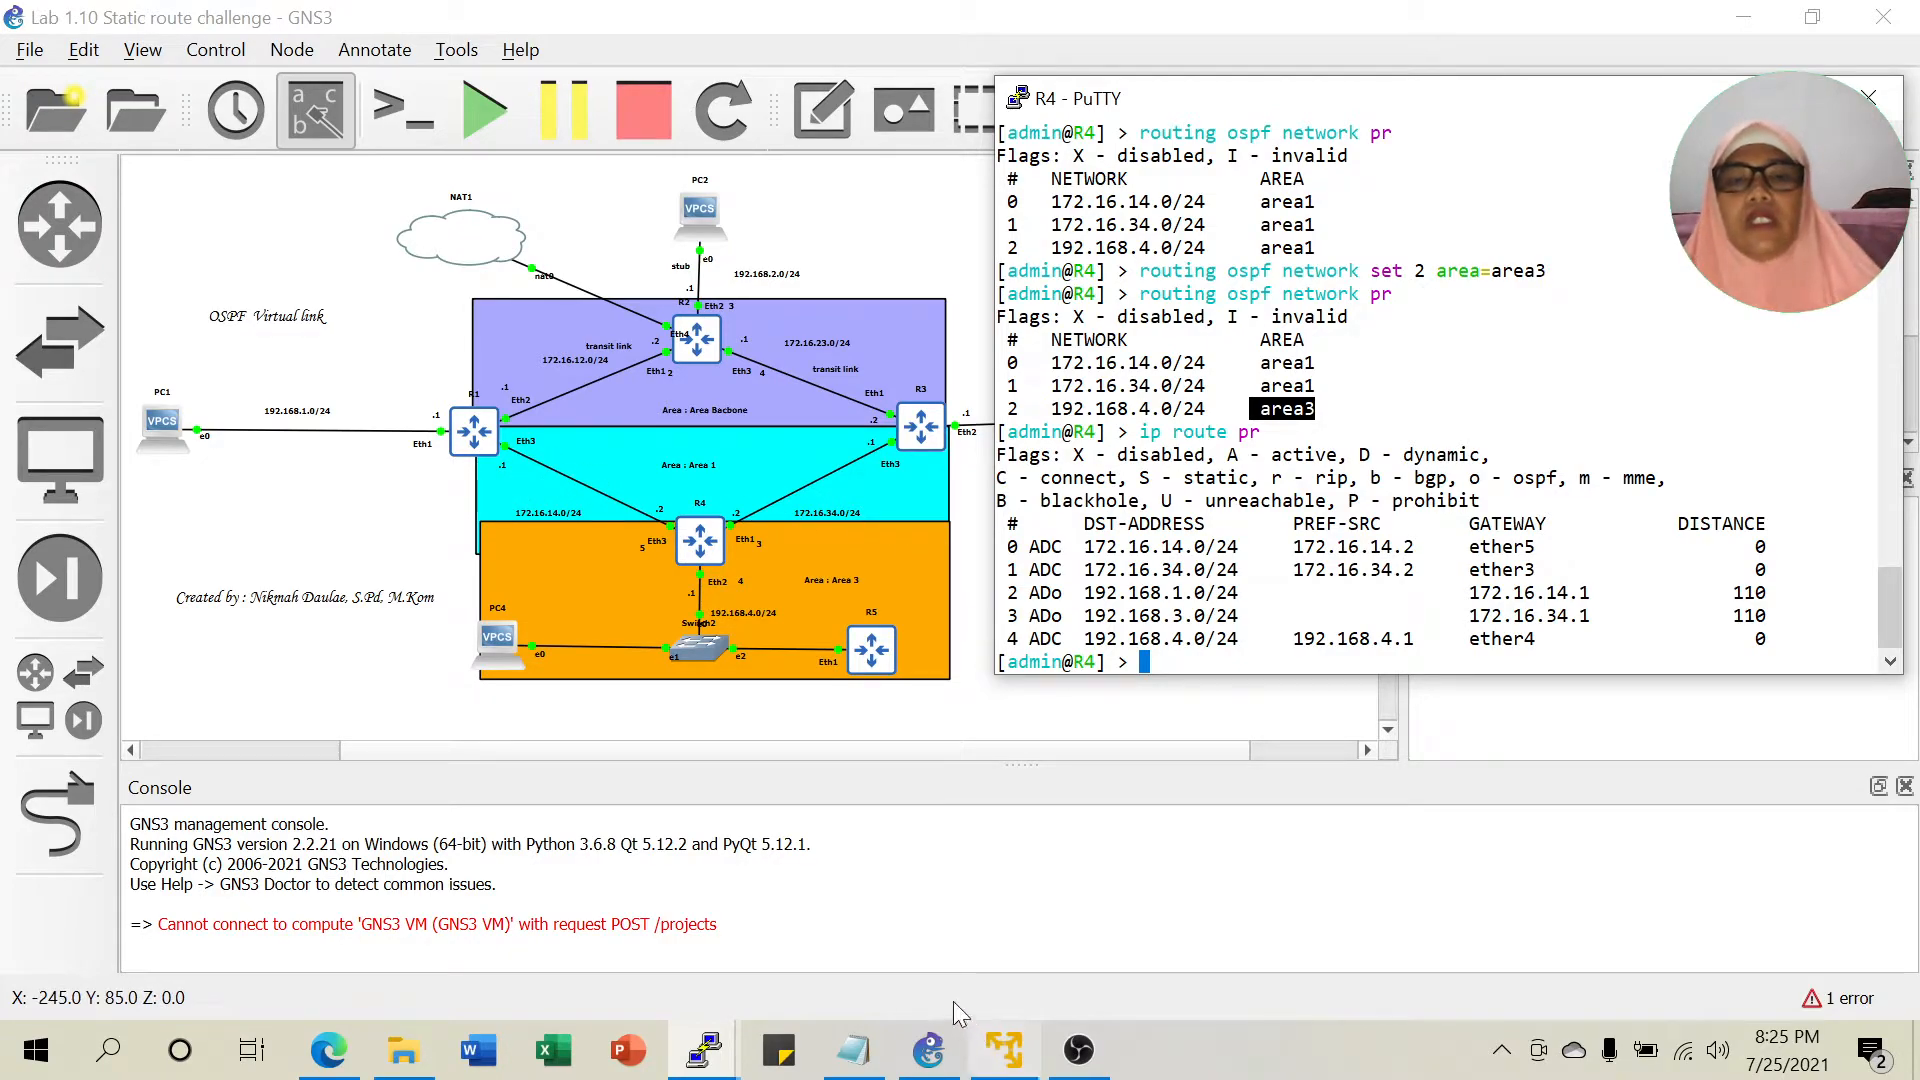
Bring the 'materi virtual link' Notepad notes to the front.
click(853, 1050)
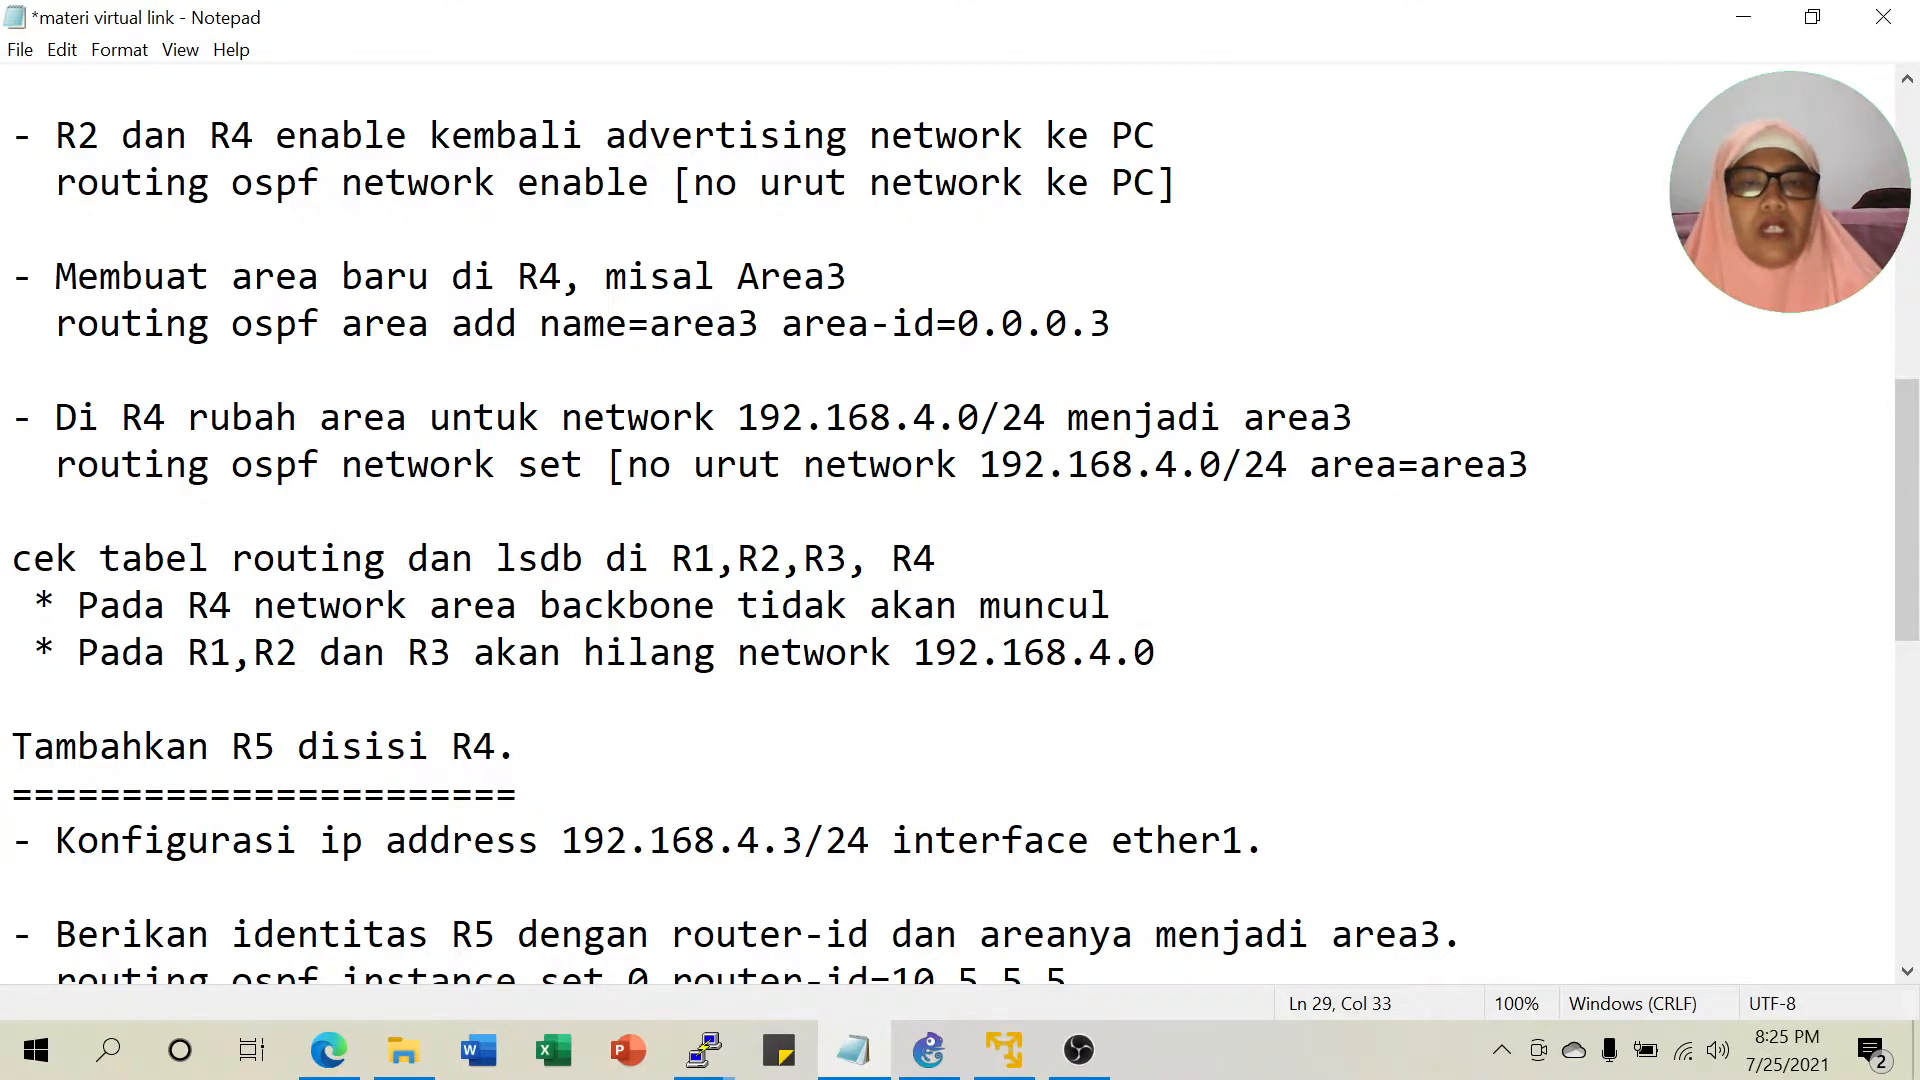
Print R1's routing table with 'ip route pr' in its PuTTY console.
click(705, 1049)
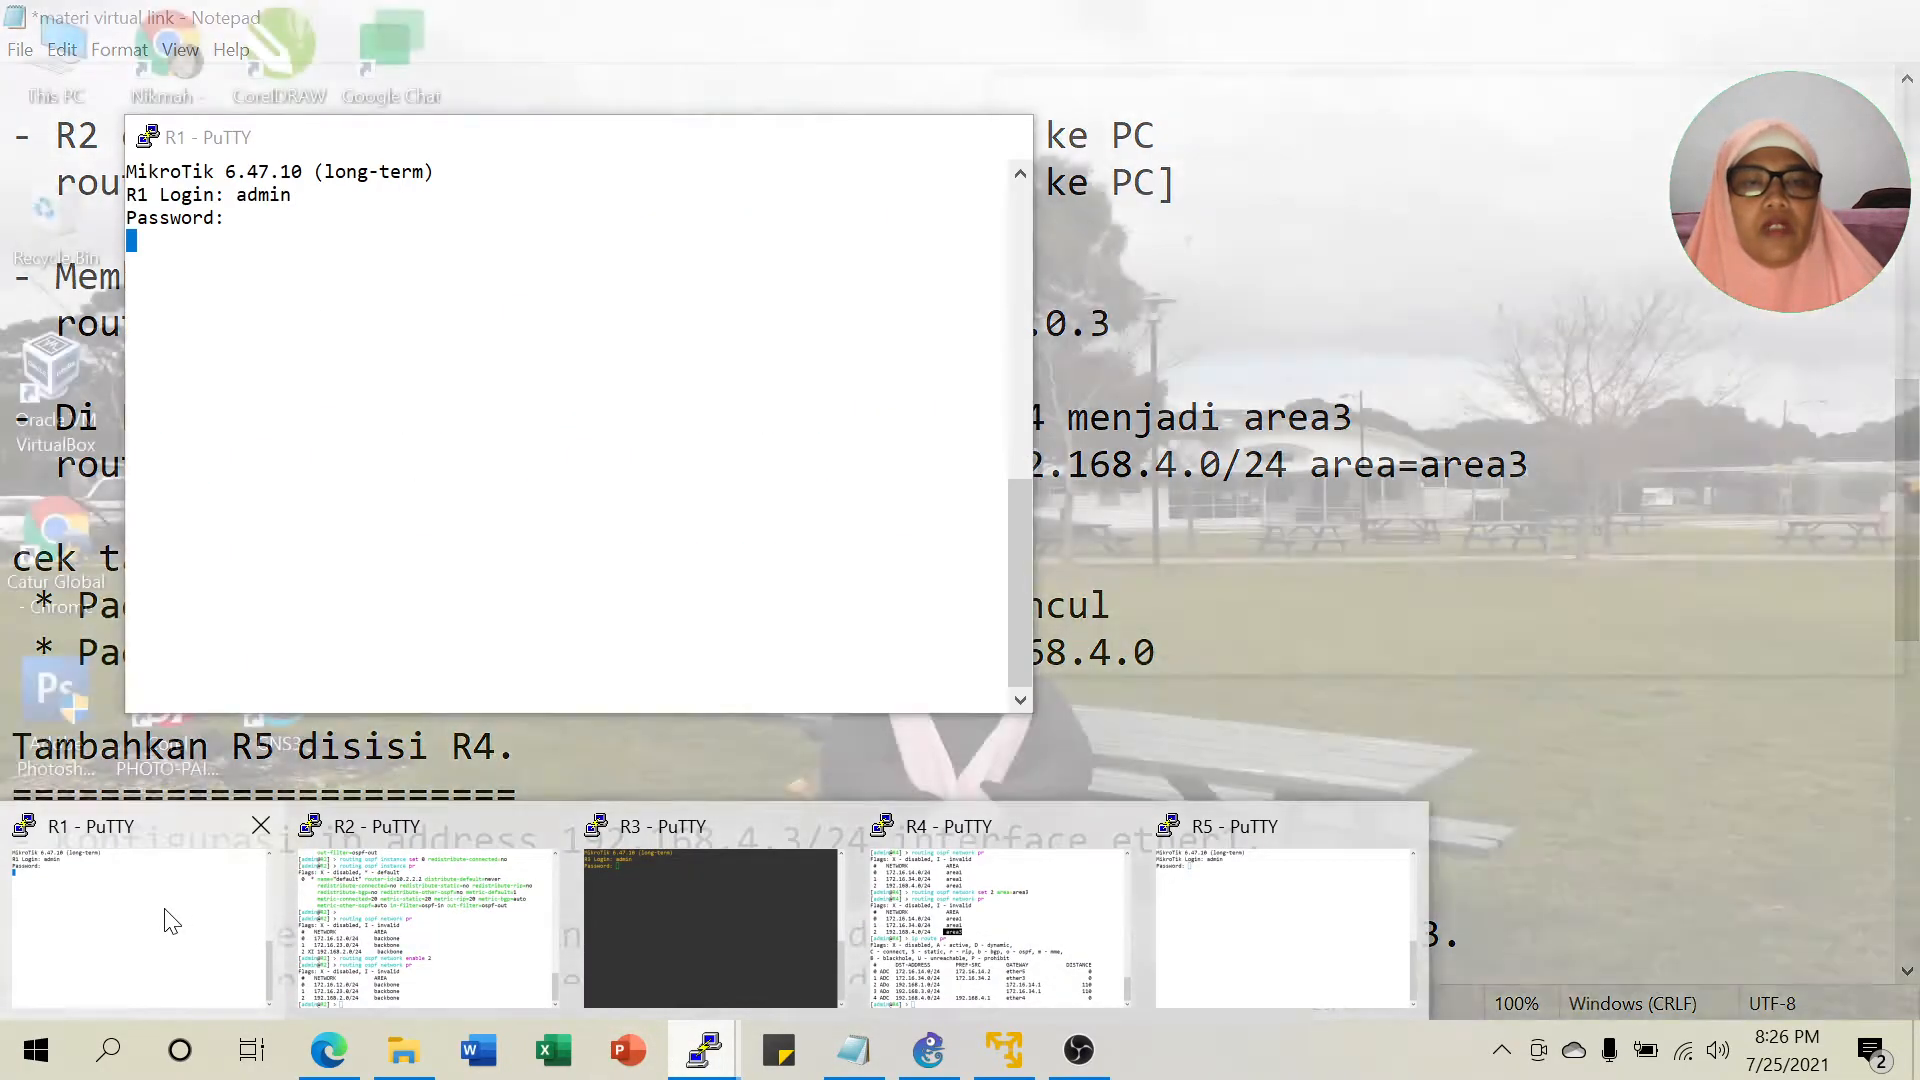
click(165, 915)
drag(522, 141, 1206, 146)
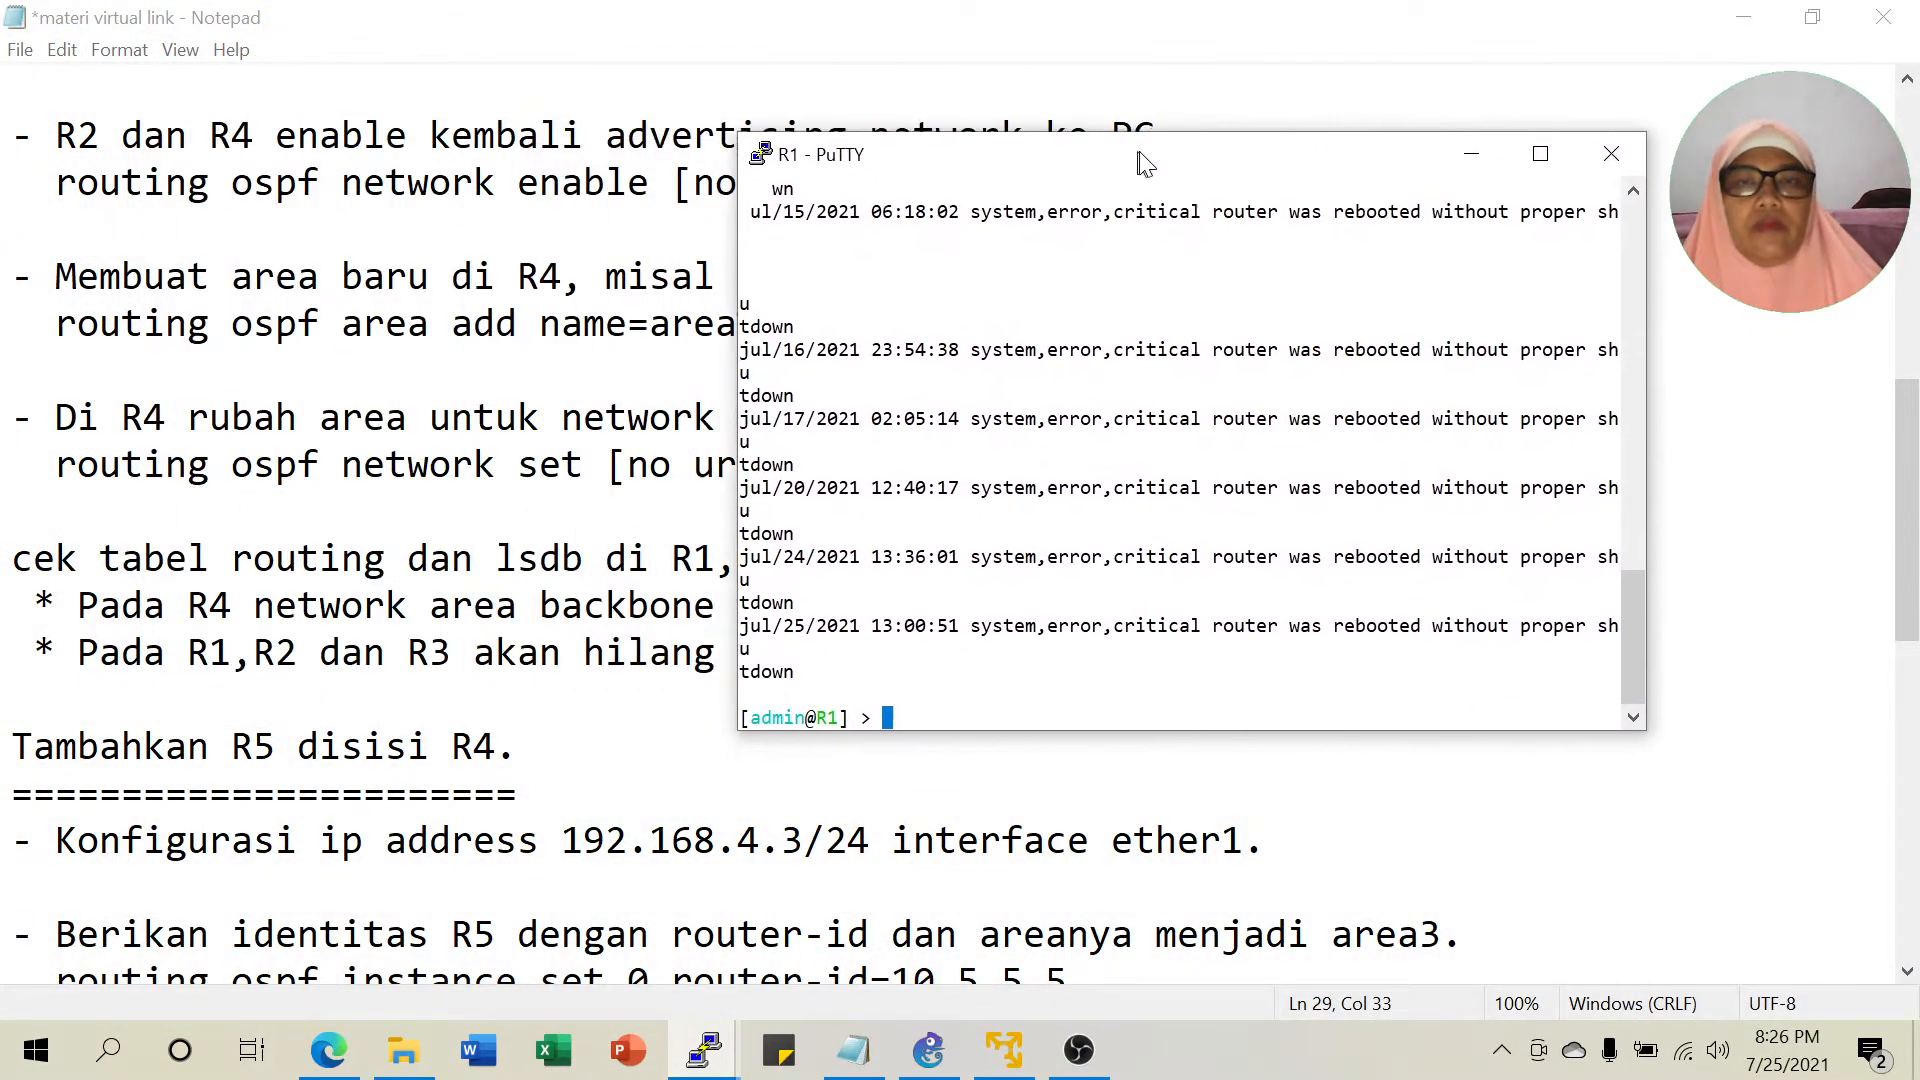
text(ip)
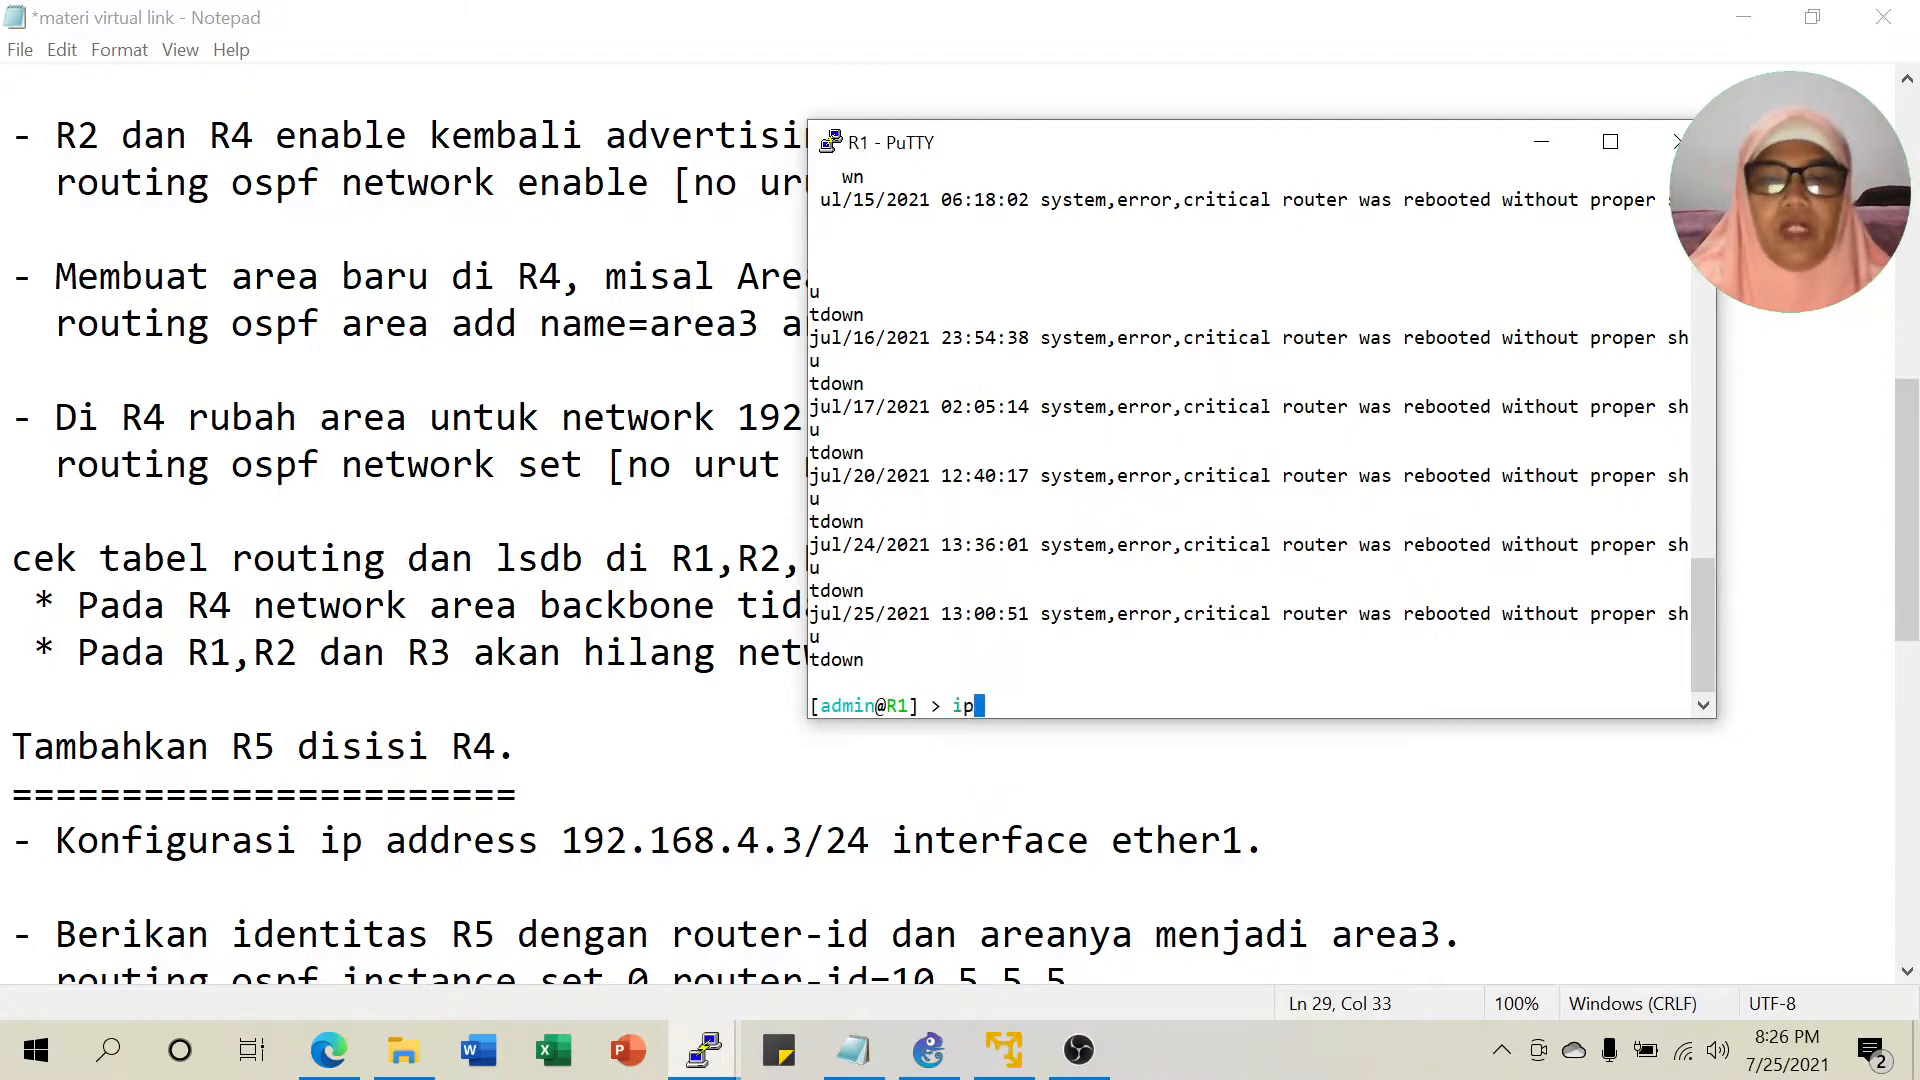
text( route pr)
key(Return)
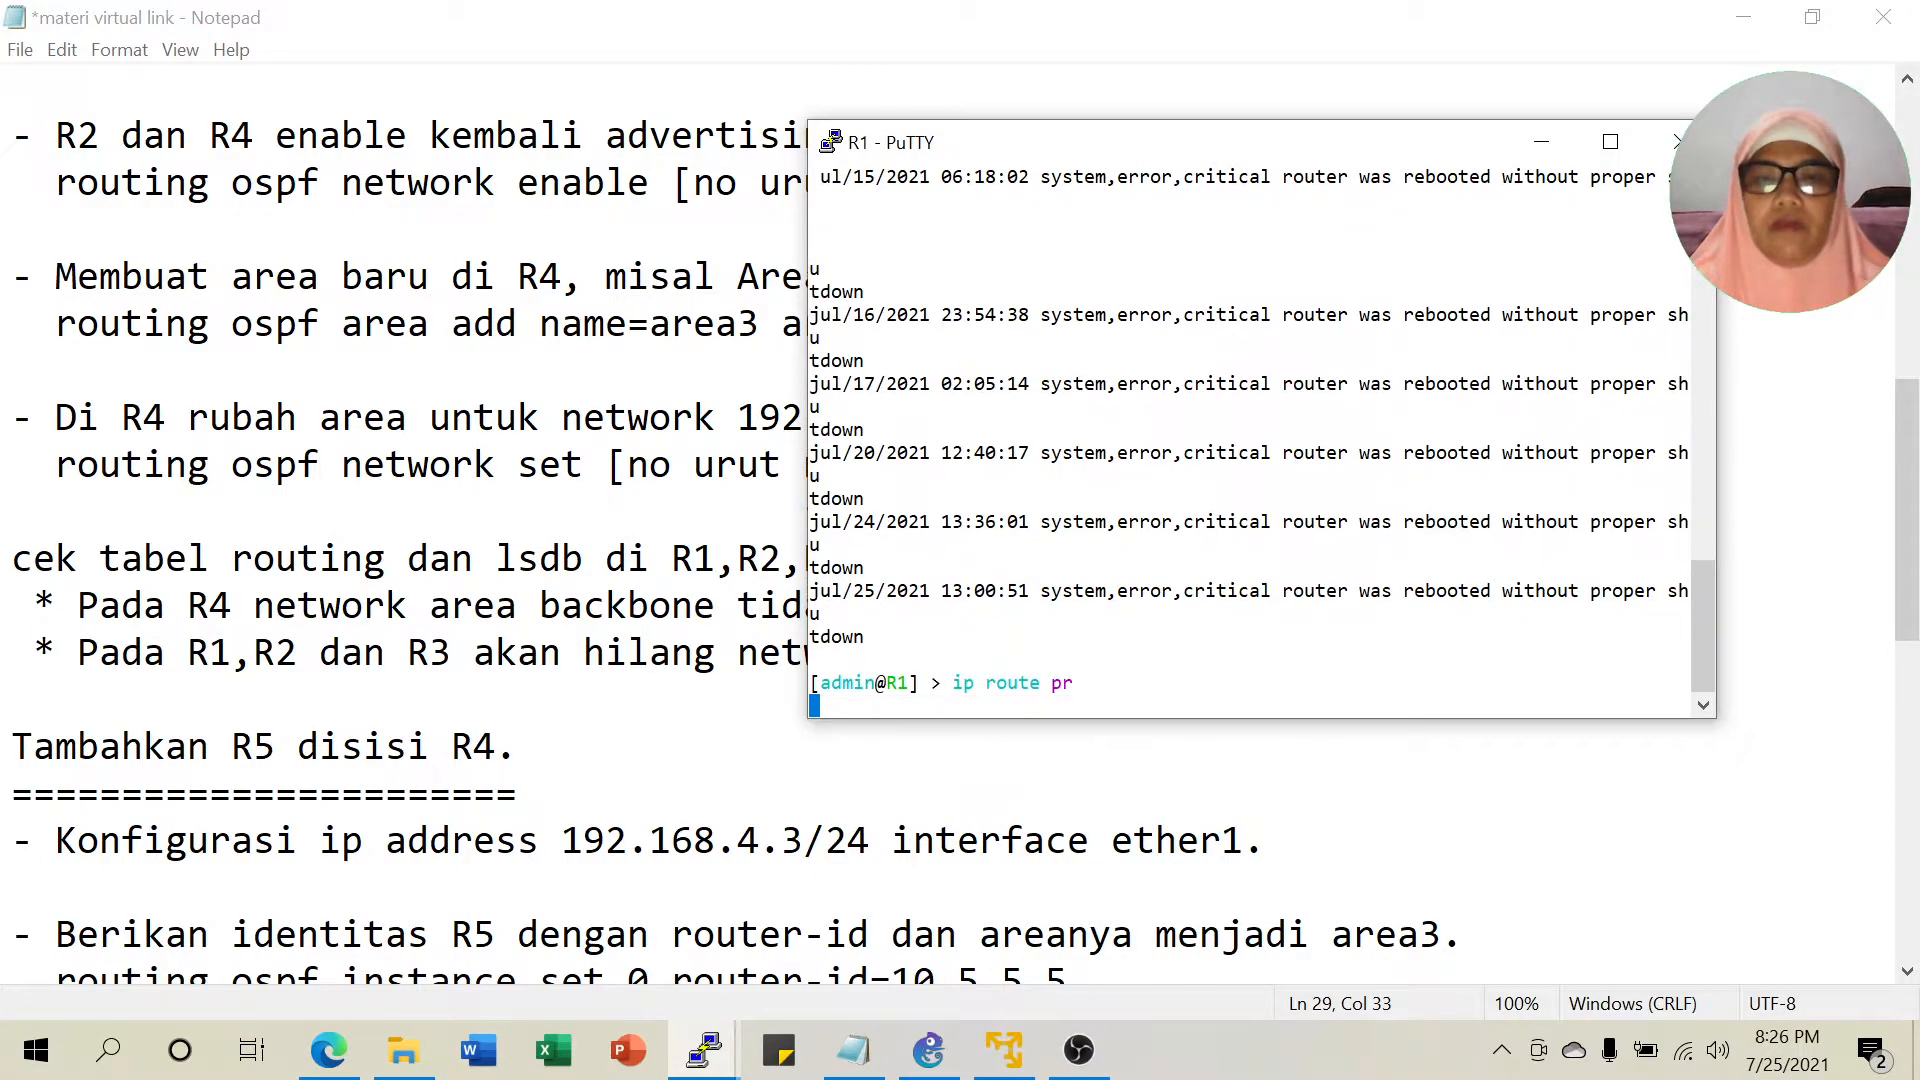
Compare R1's routes with the topology, confirming 192.168.4.0/24 is missing, then minimize the console.
click(929, 1050)
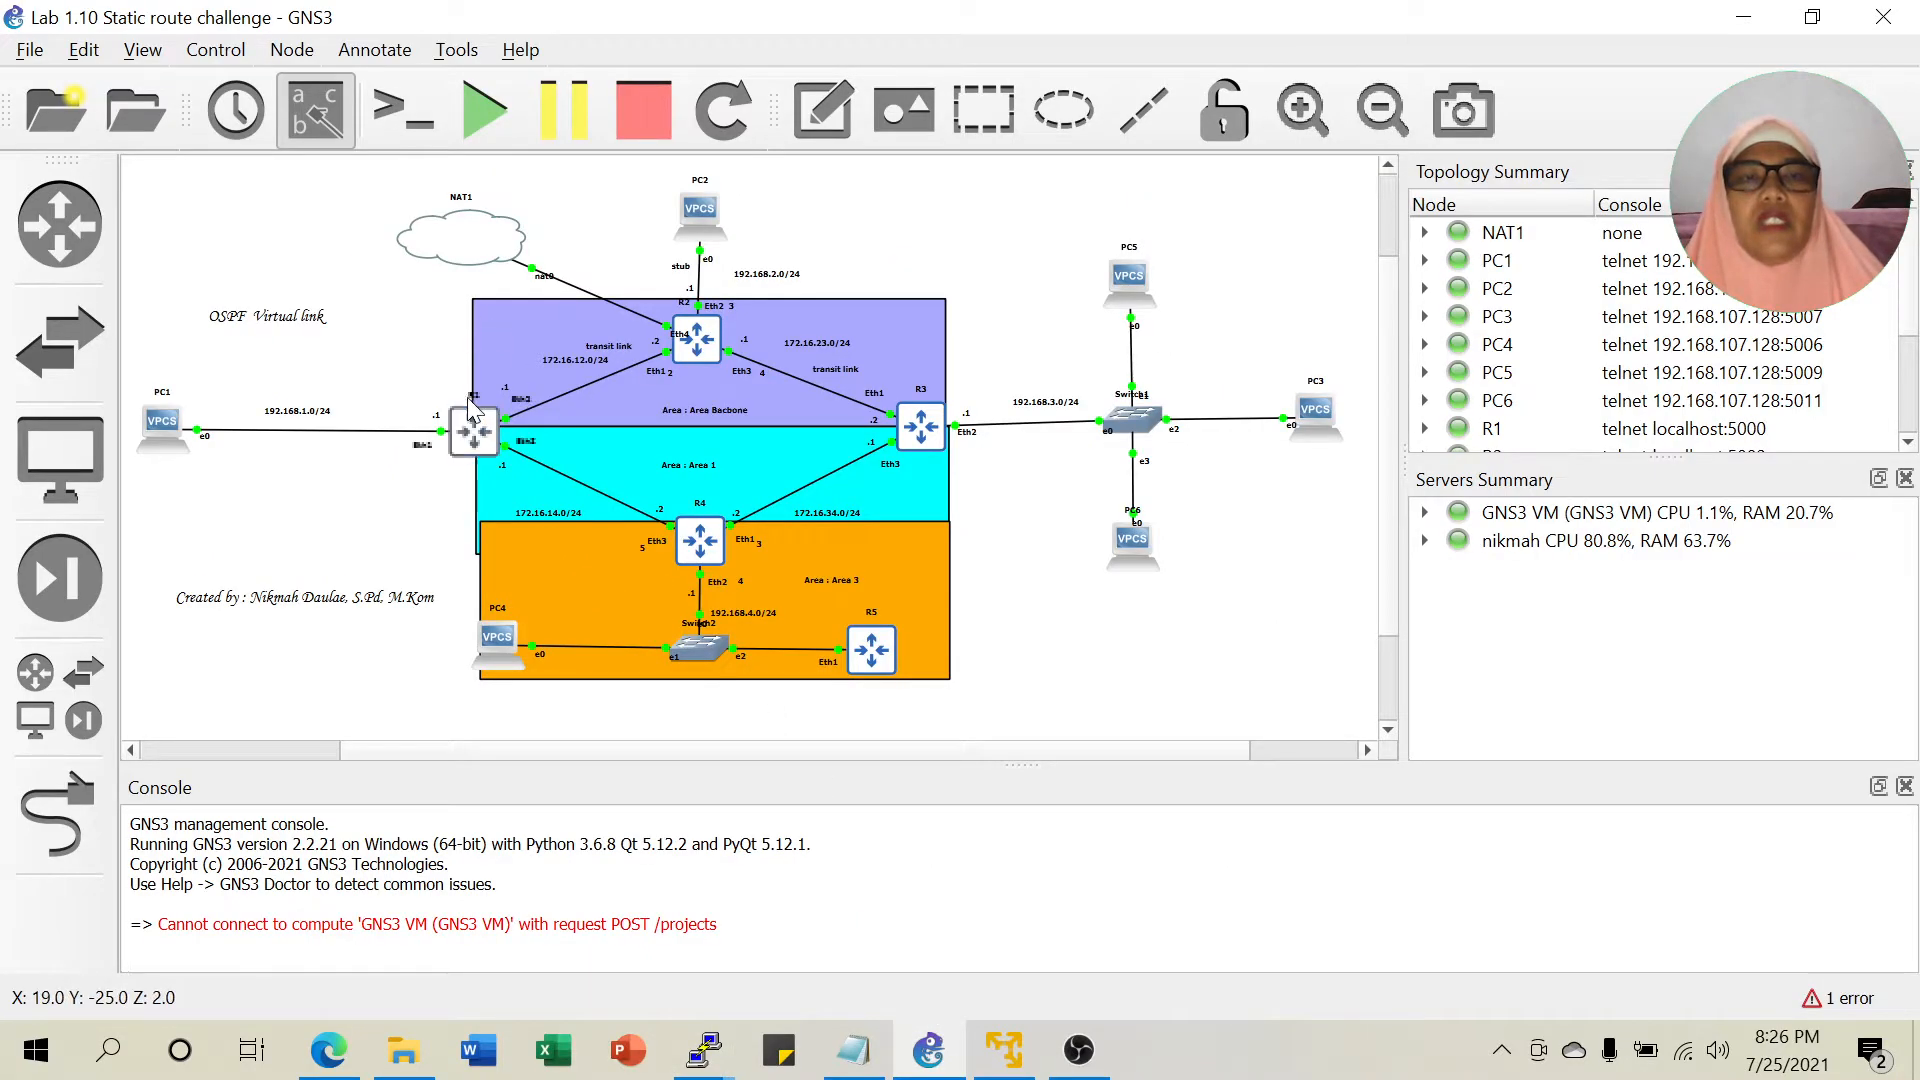
click(704, 1050)
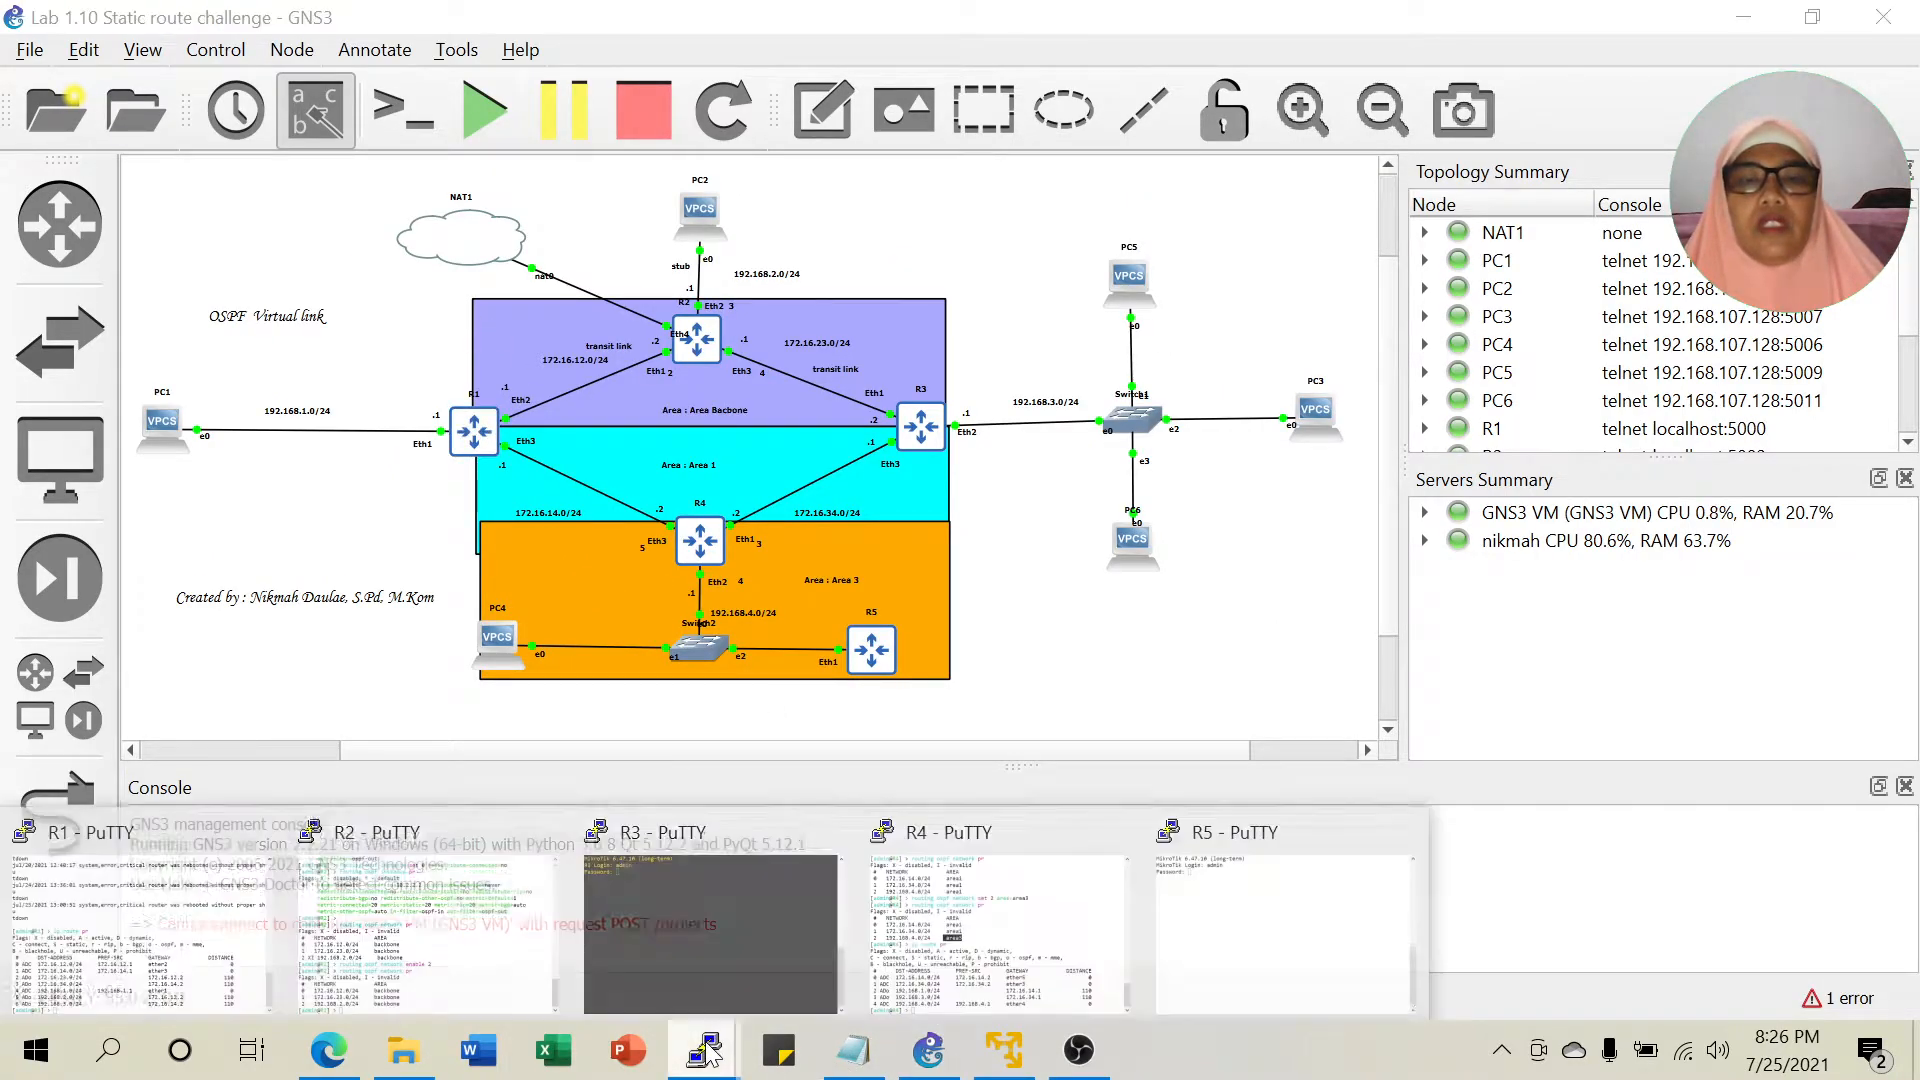
click(138, 876)
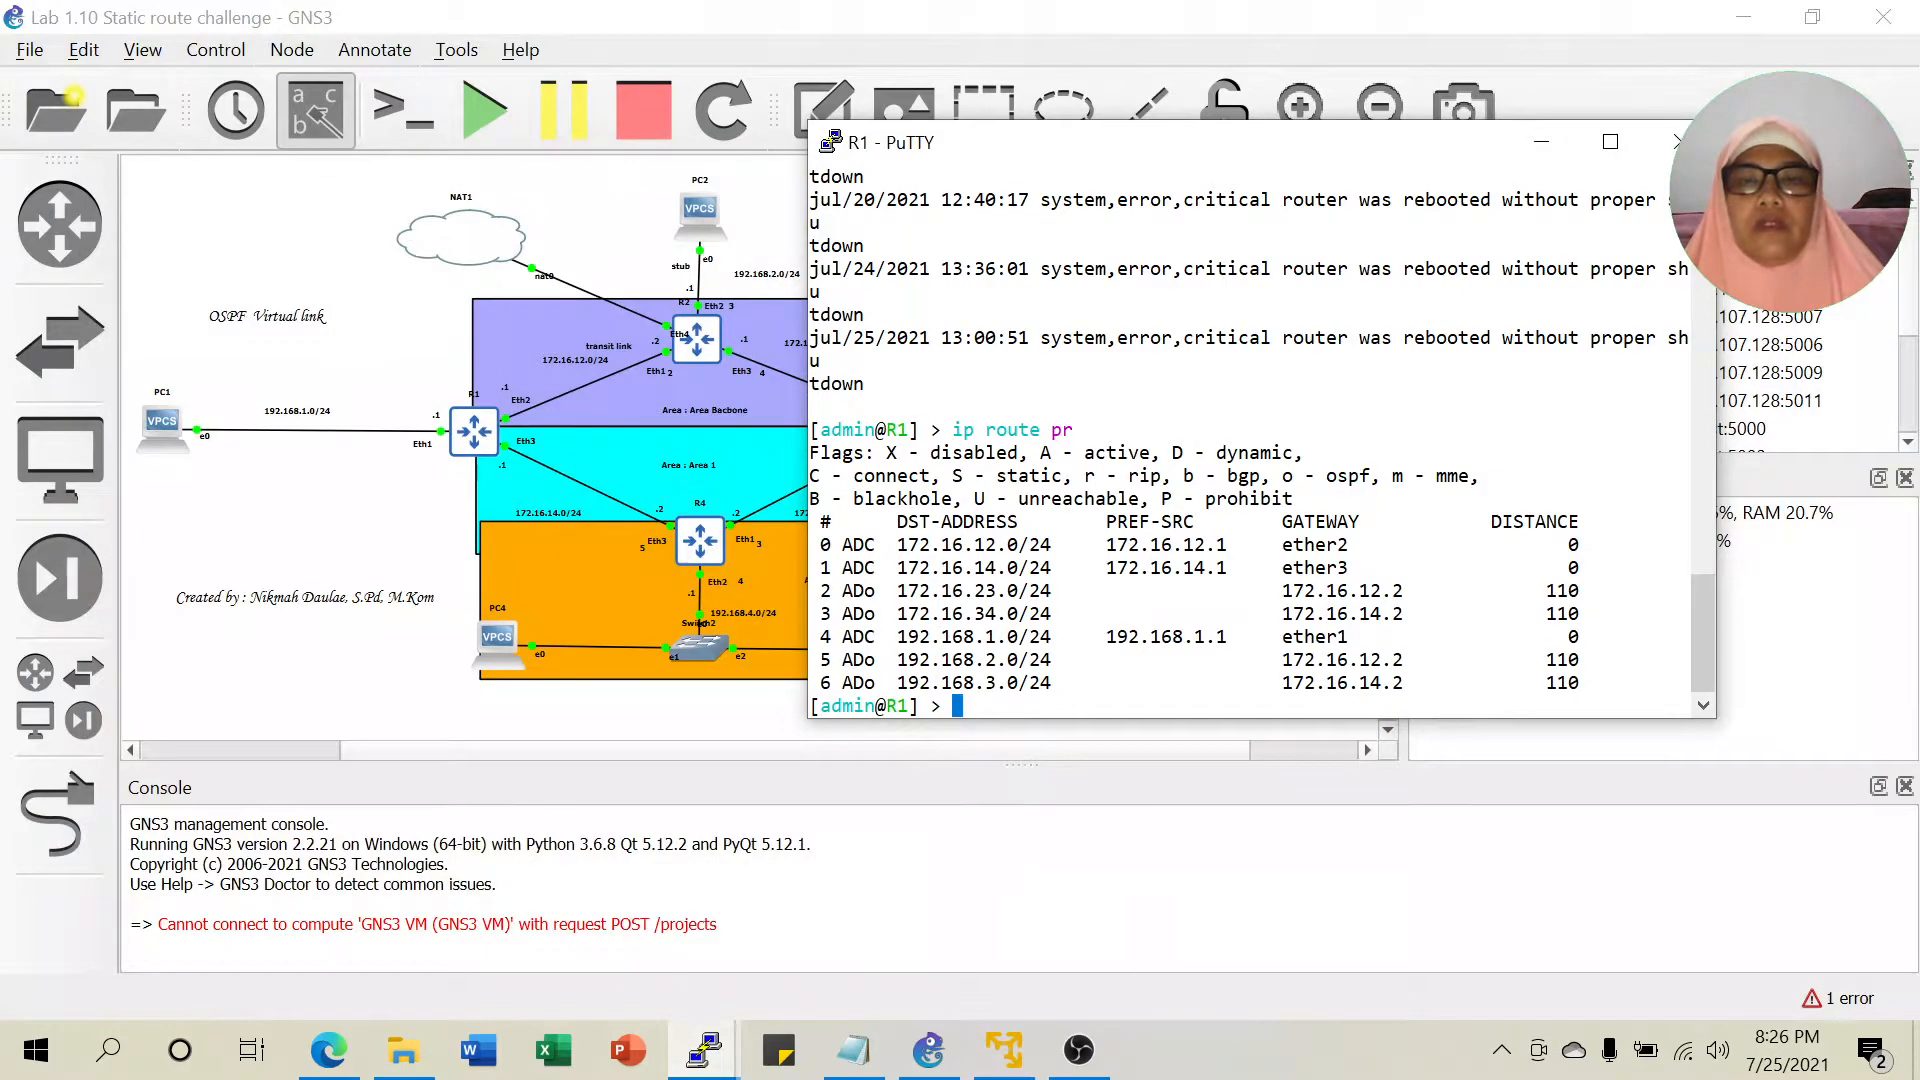
drag(1135, 165, 1357, 148)
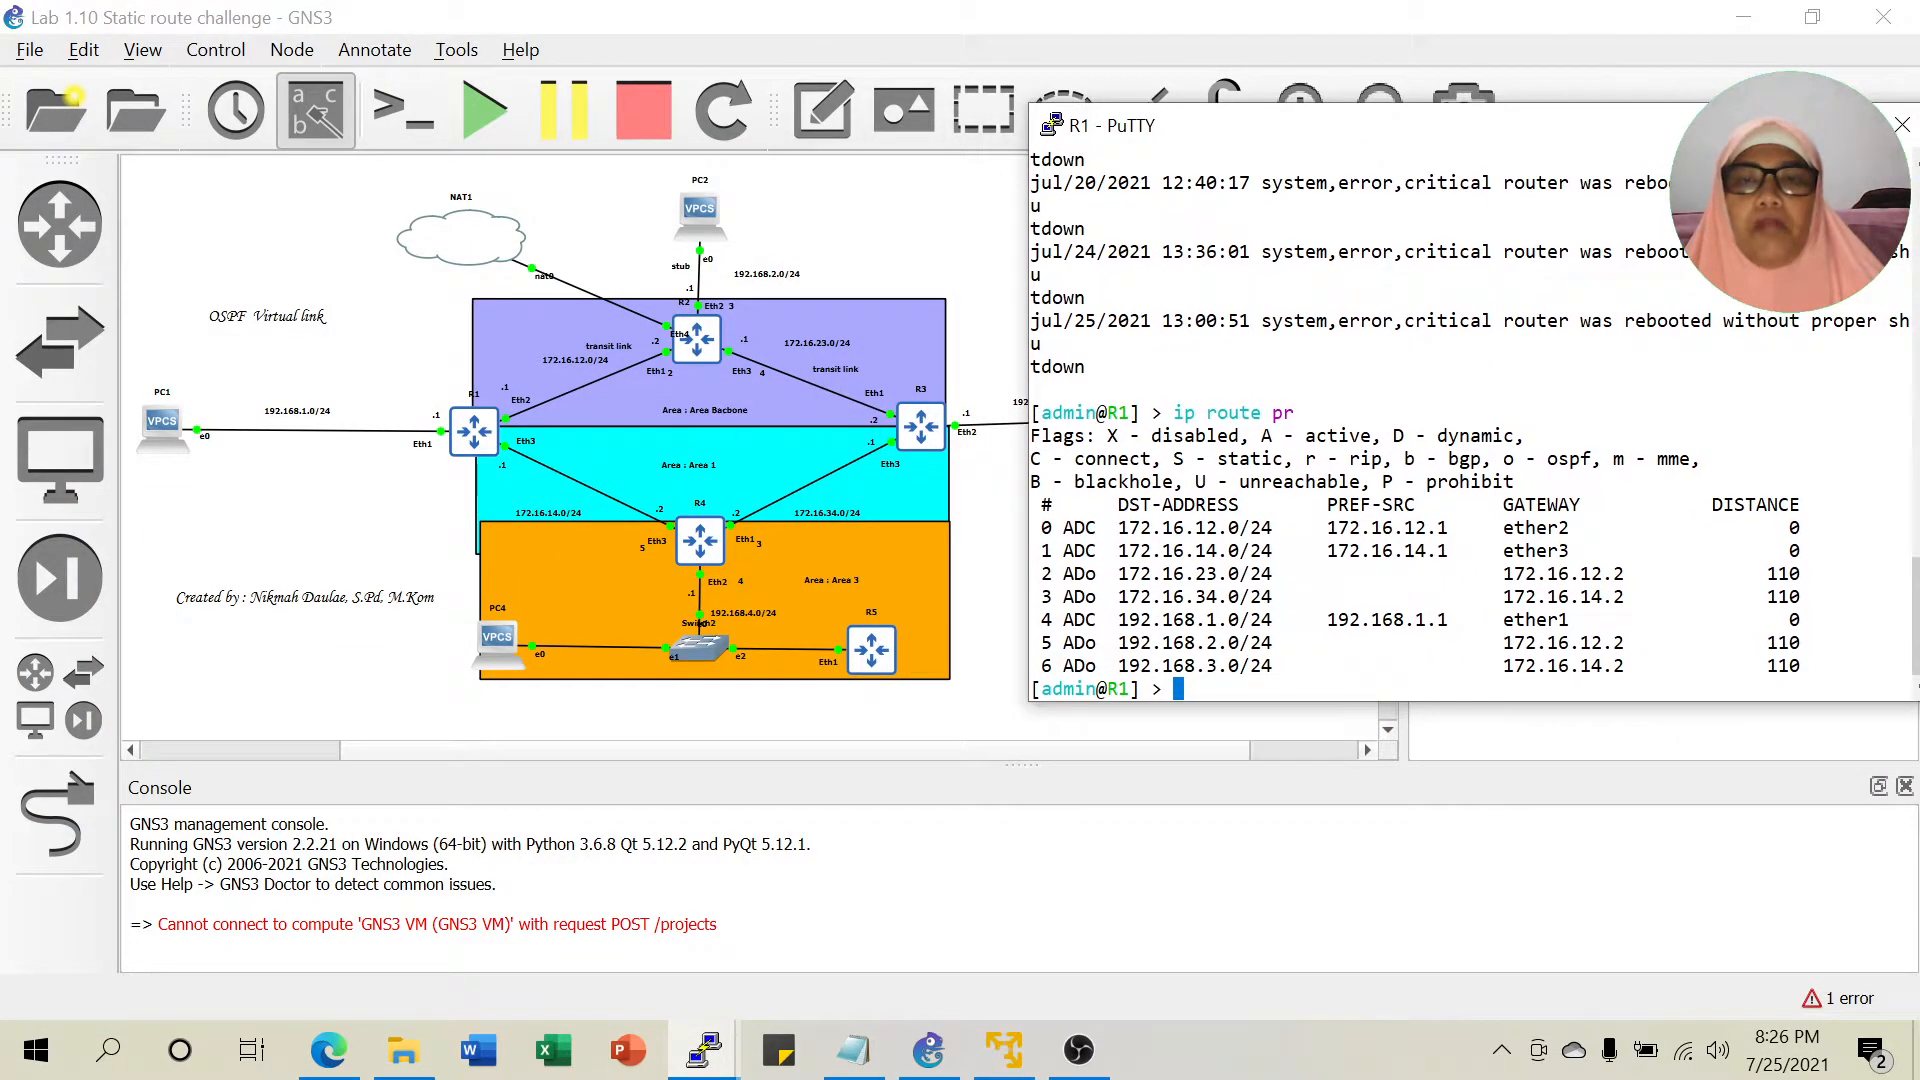
drag(1197, 620, 1237, 620)
click(1217, 621)
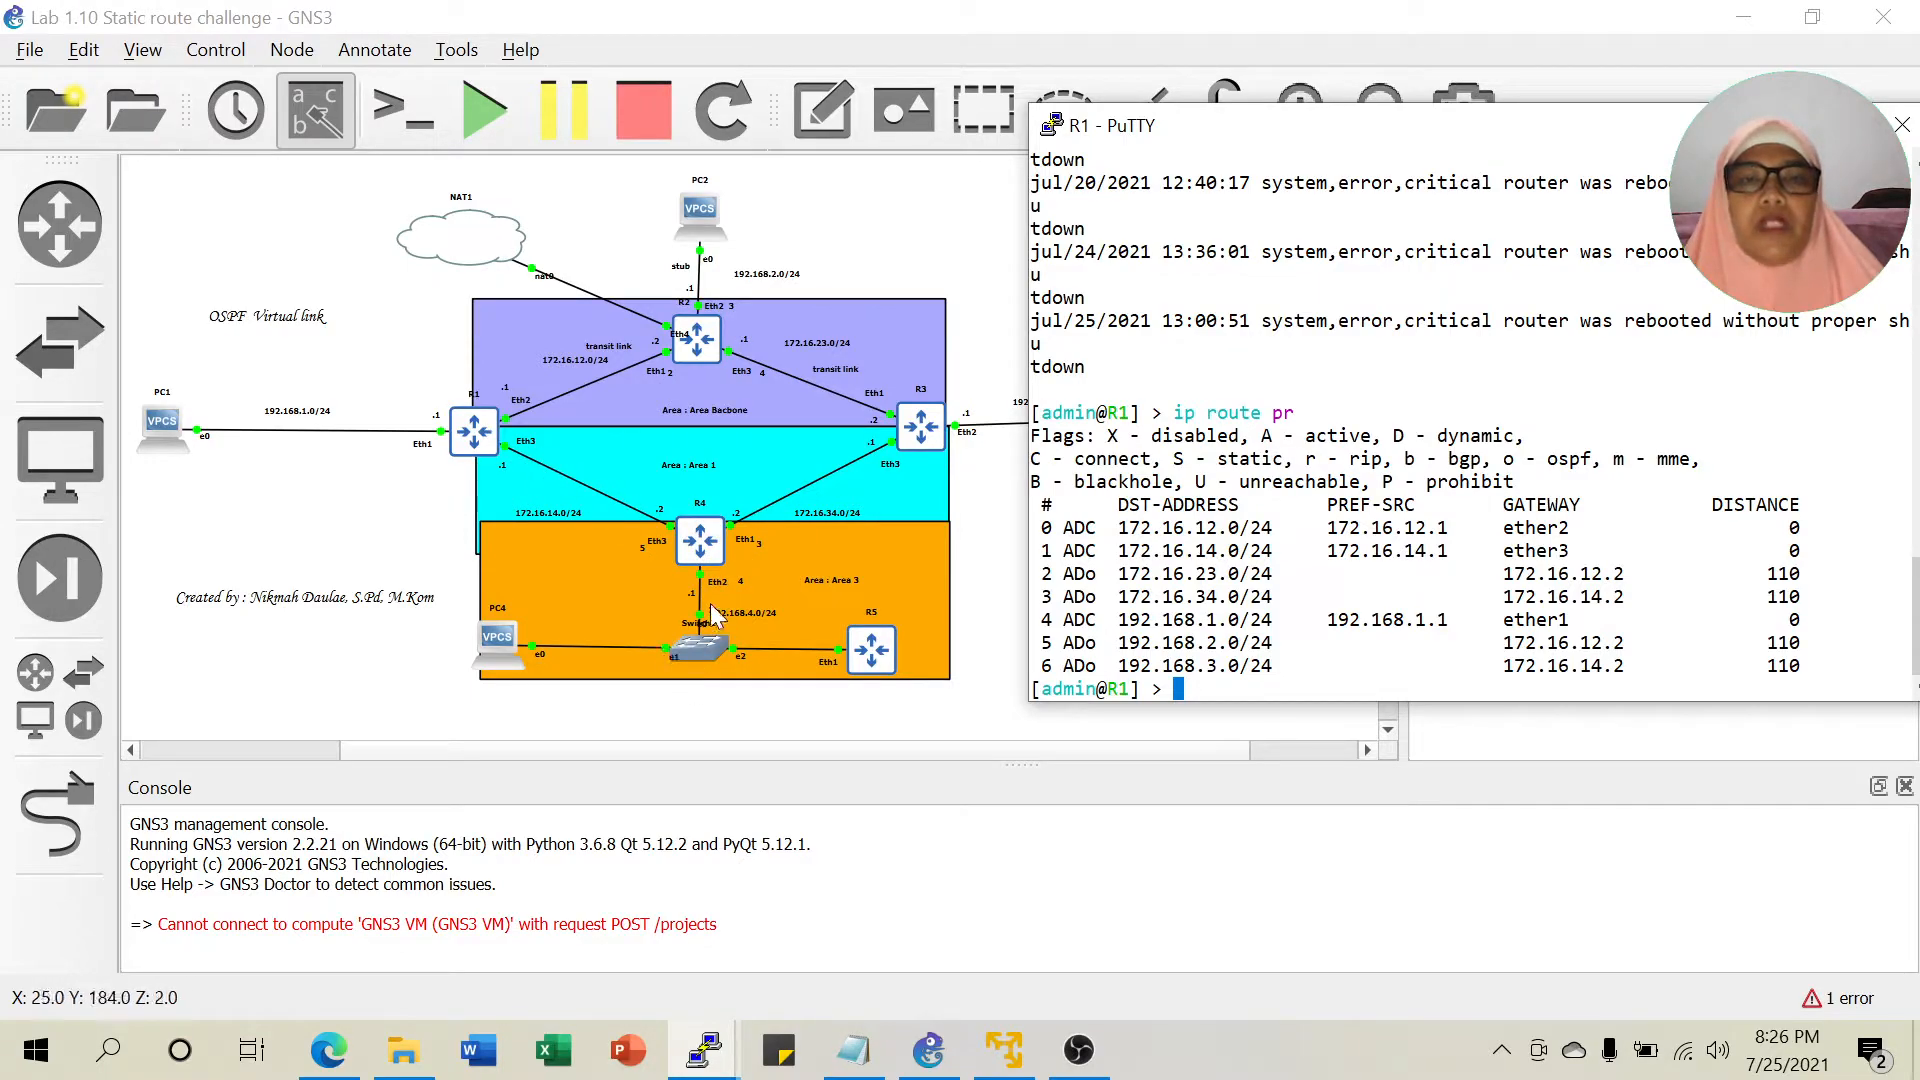
drag(1206, 642, 1238, 596)
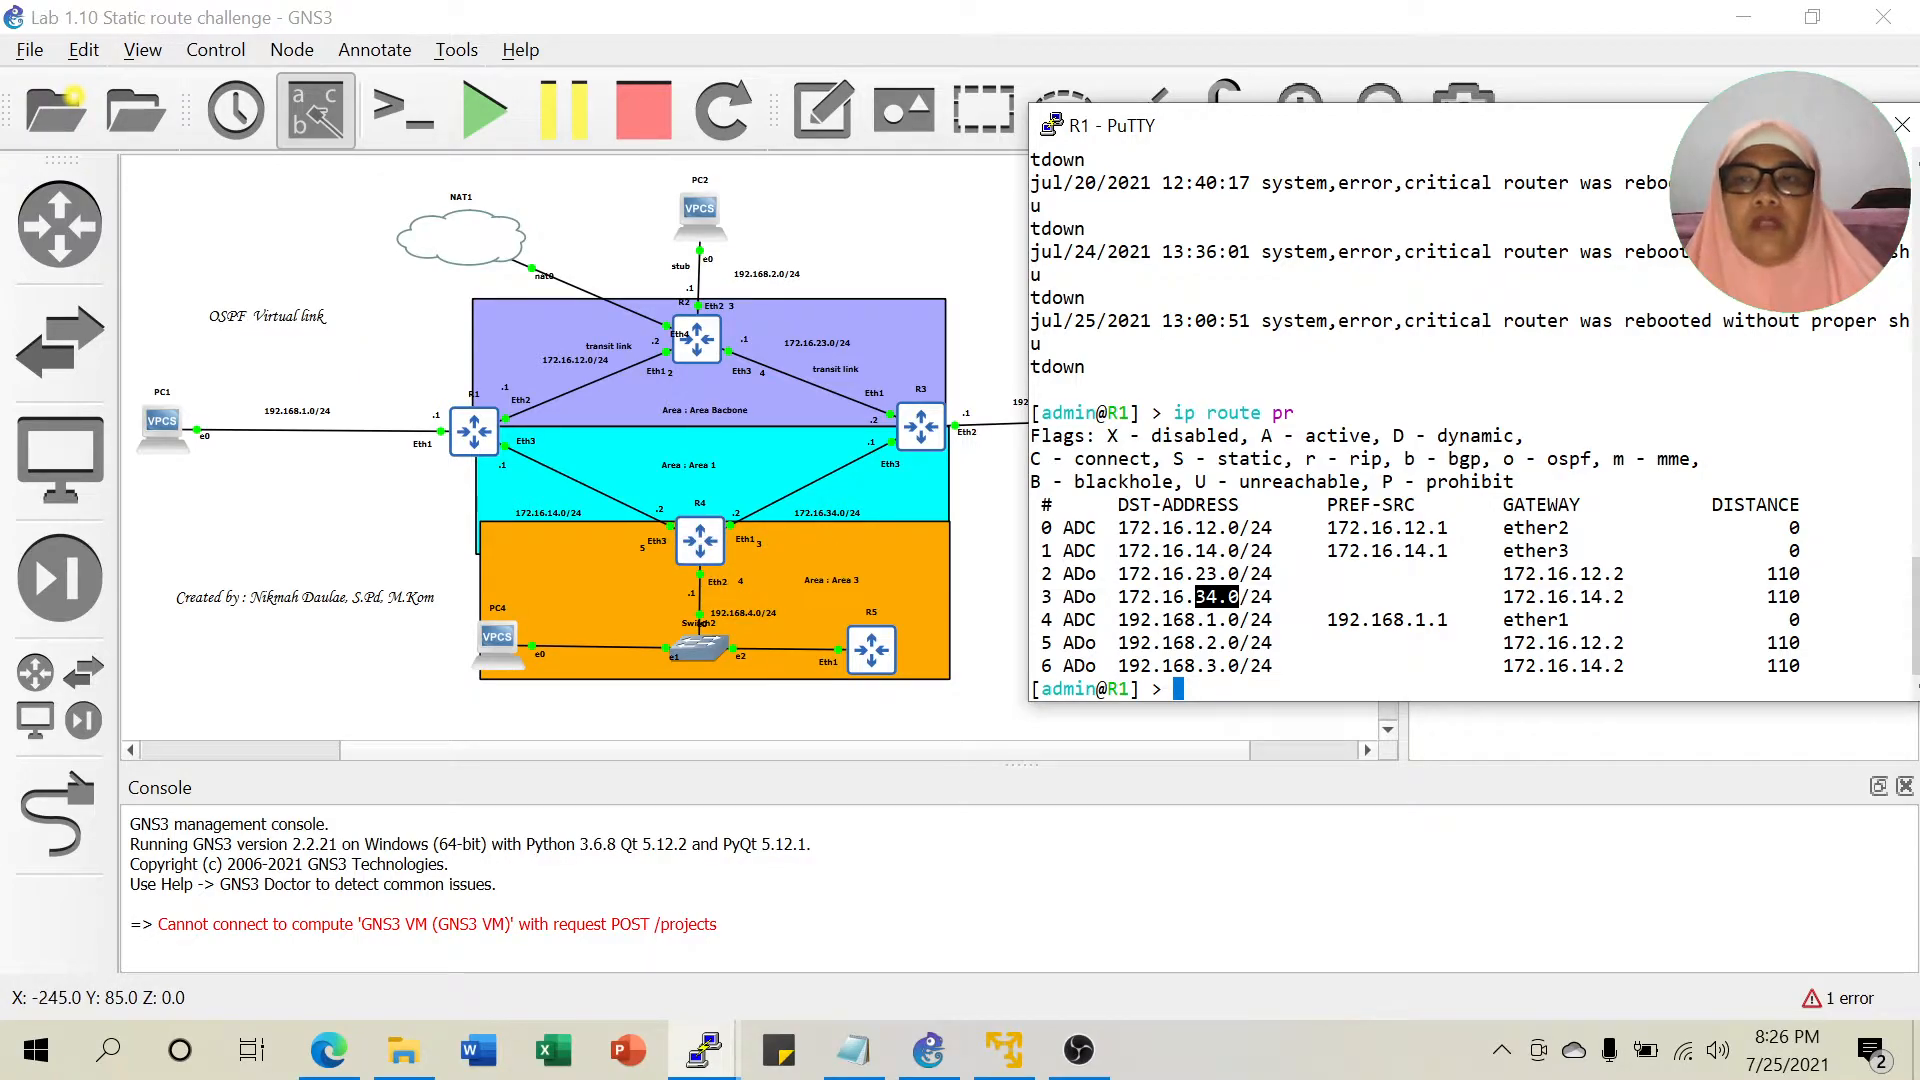
click(1764, 125)
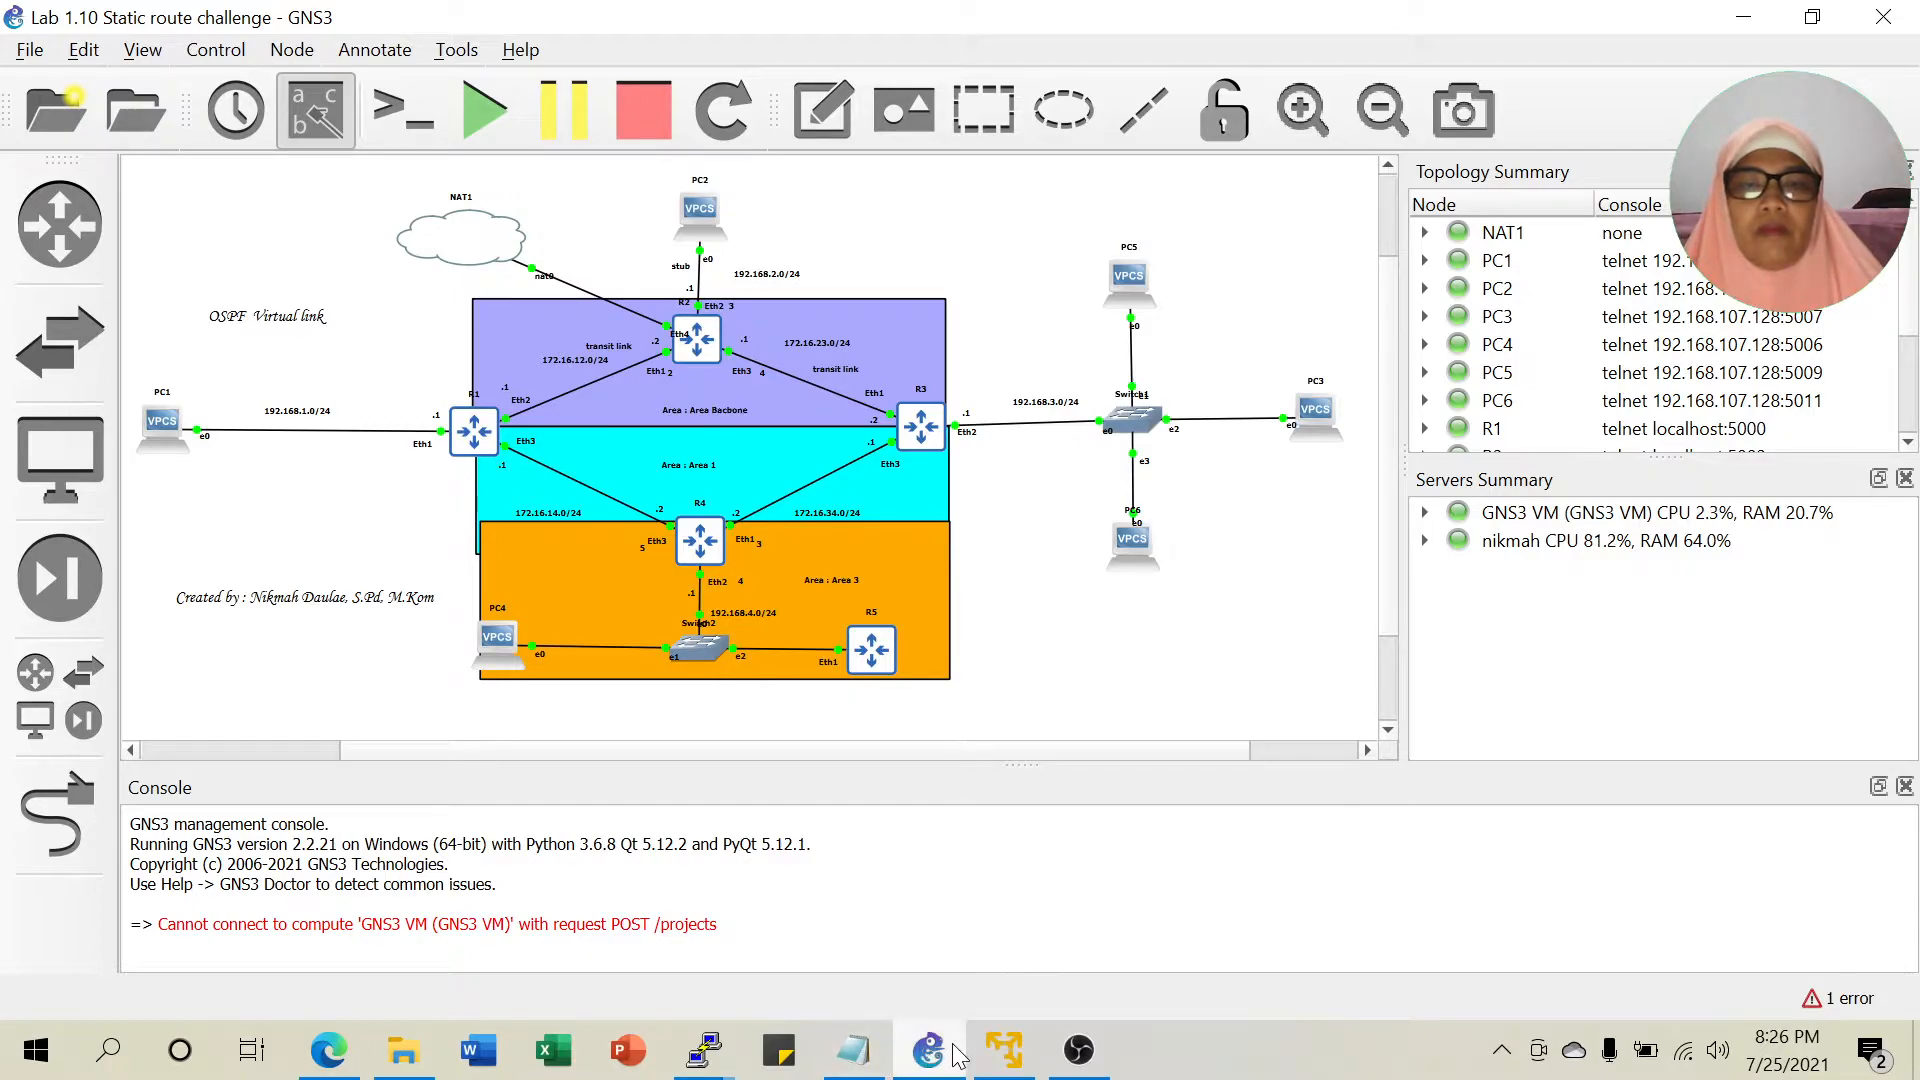
Read the notes down to 'Tambahkan R5' (192.168.4.3/24, router-id 10.5.5.5, area3), then hide Notepad.
click(851, 1054)
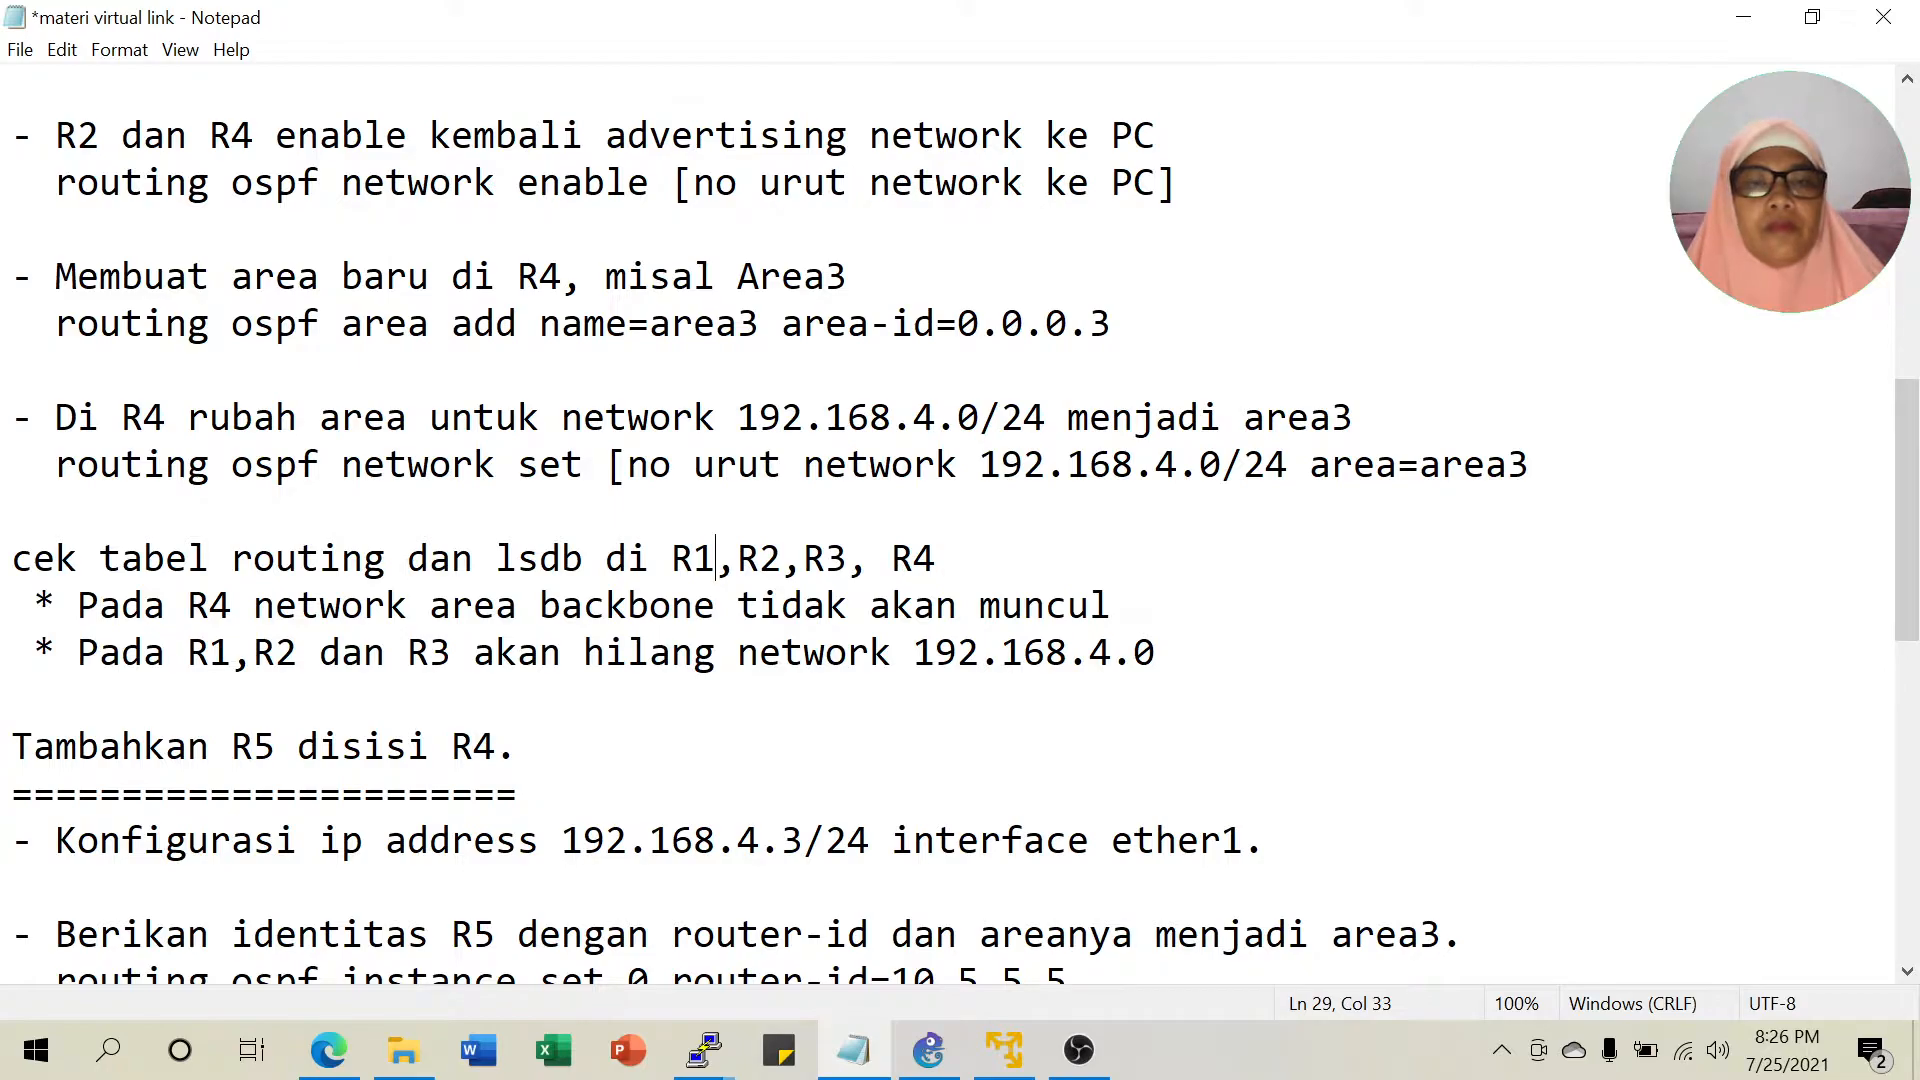
click(254, 652)
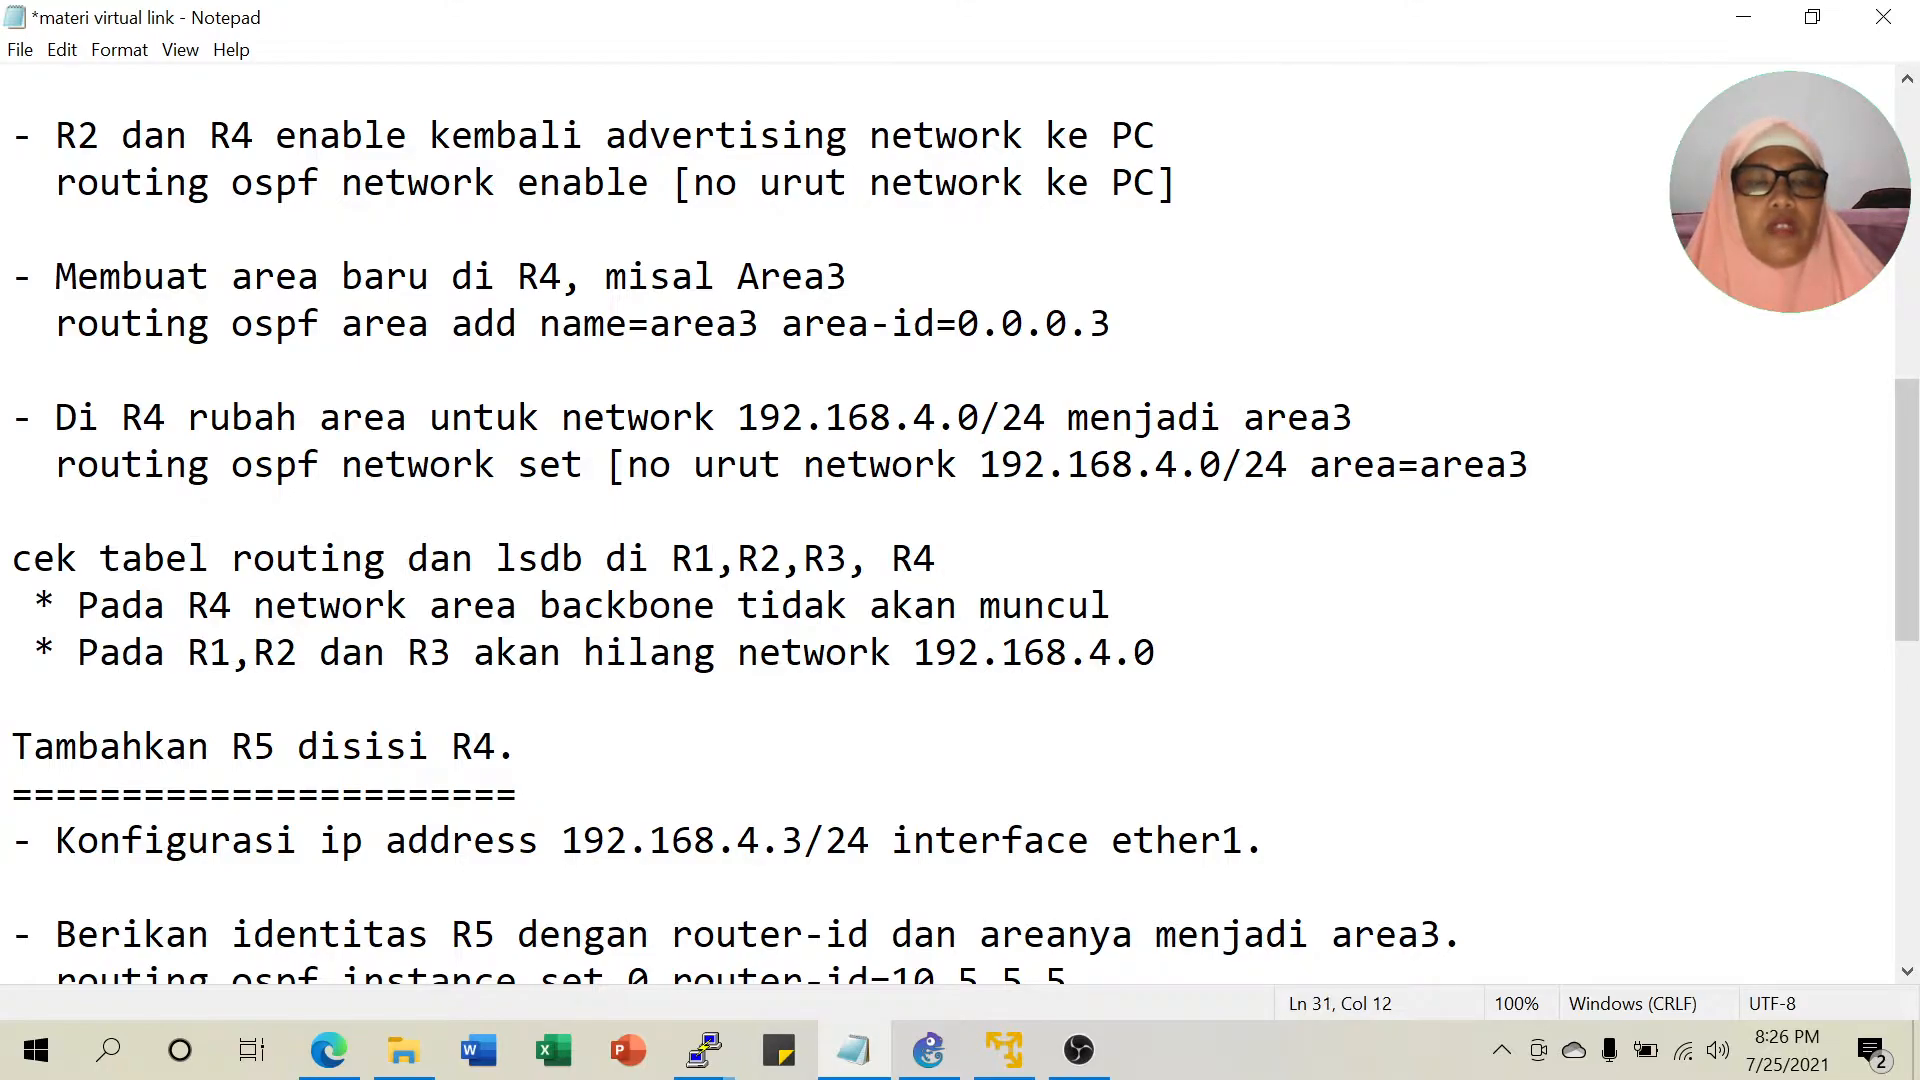
click(452, 652)
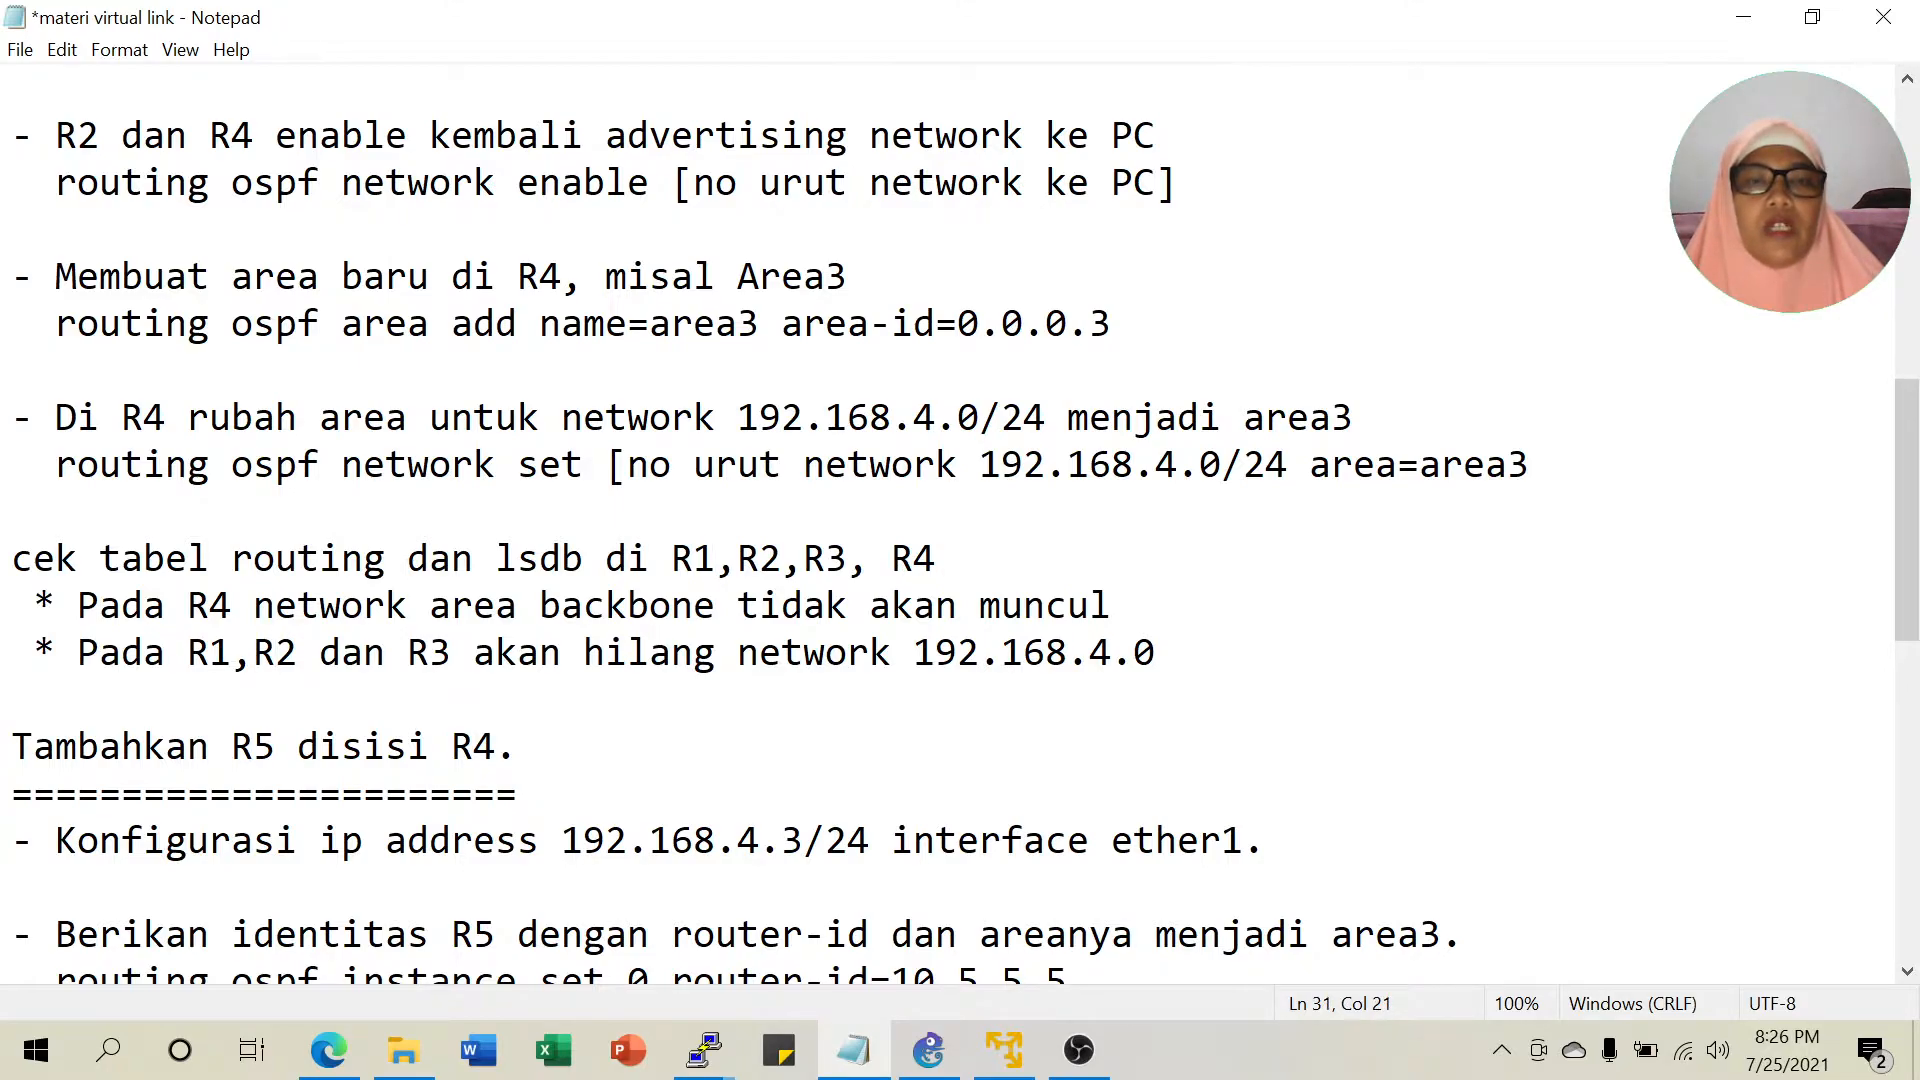
click(1090, 652)
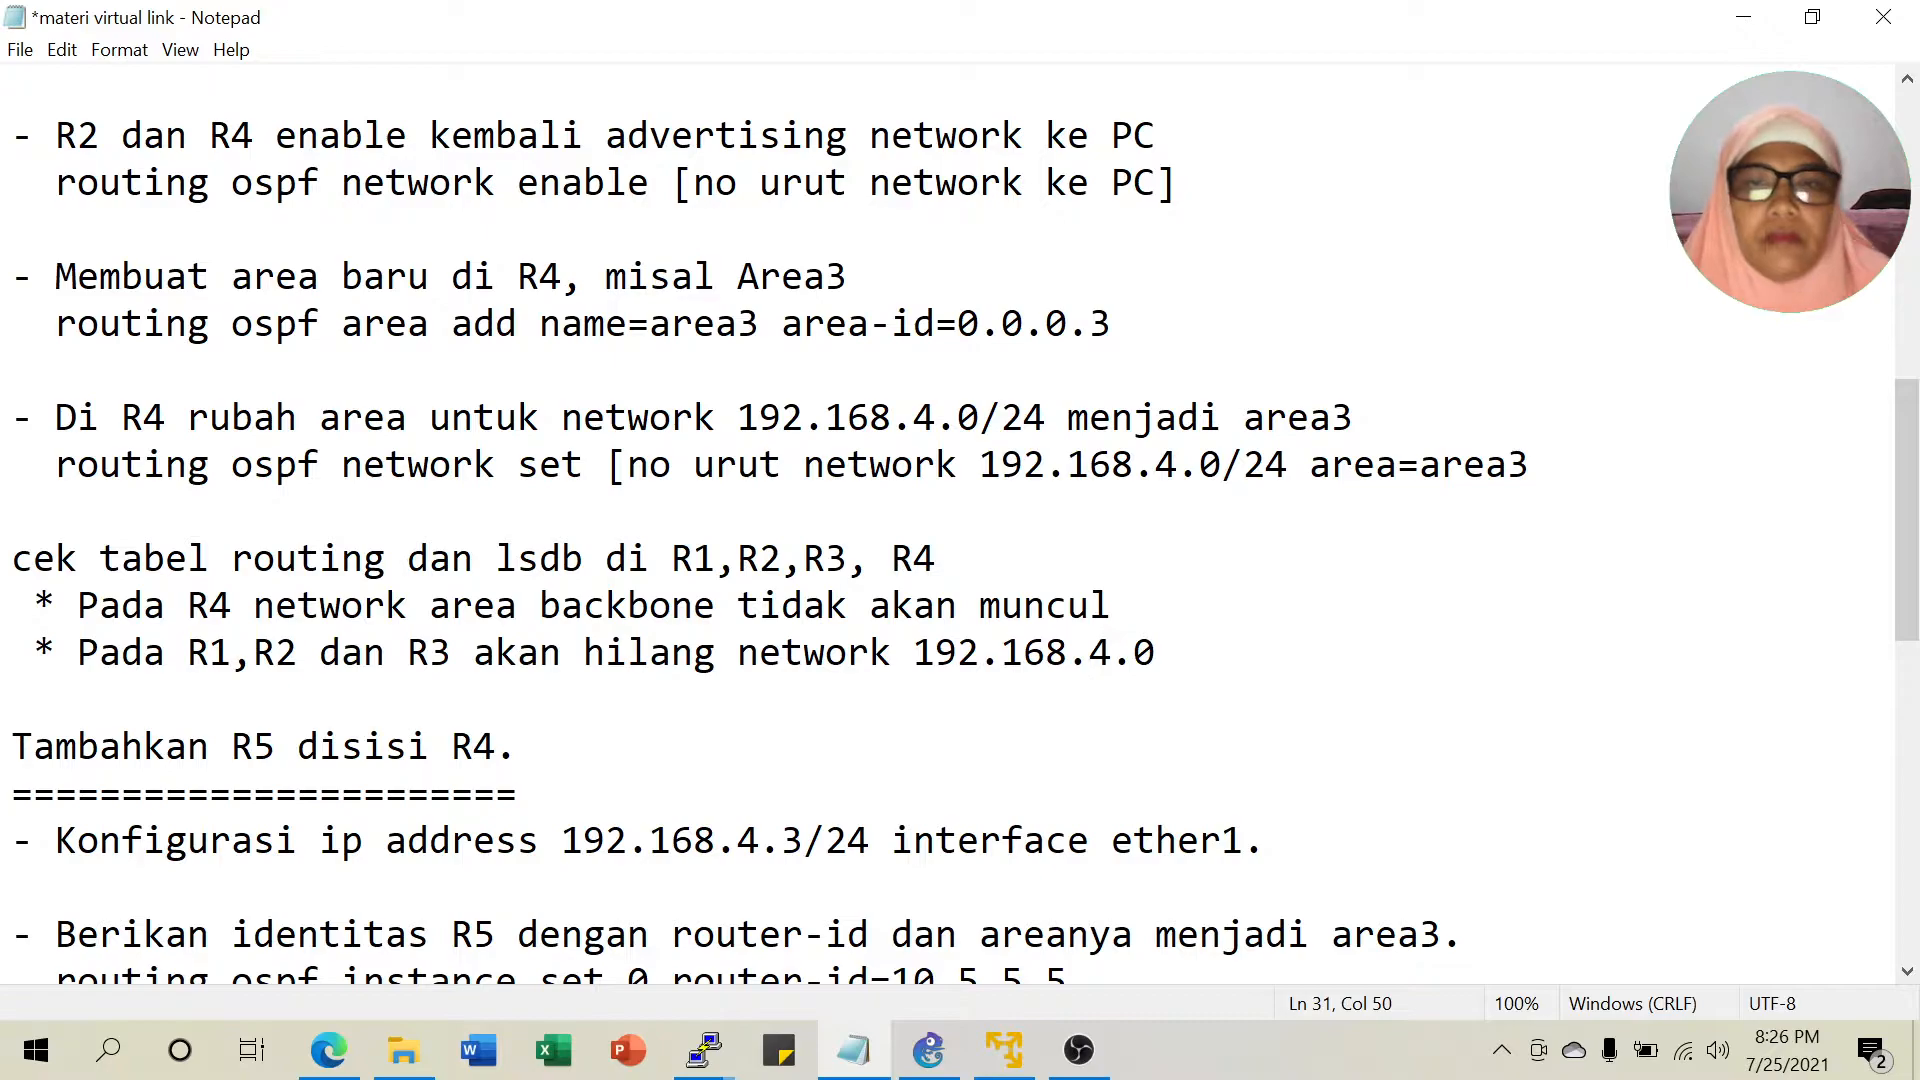
scroll(950, 520, down, 1)
scroll(950, 520, down, 1)
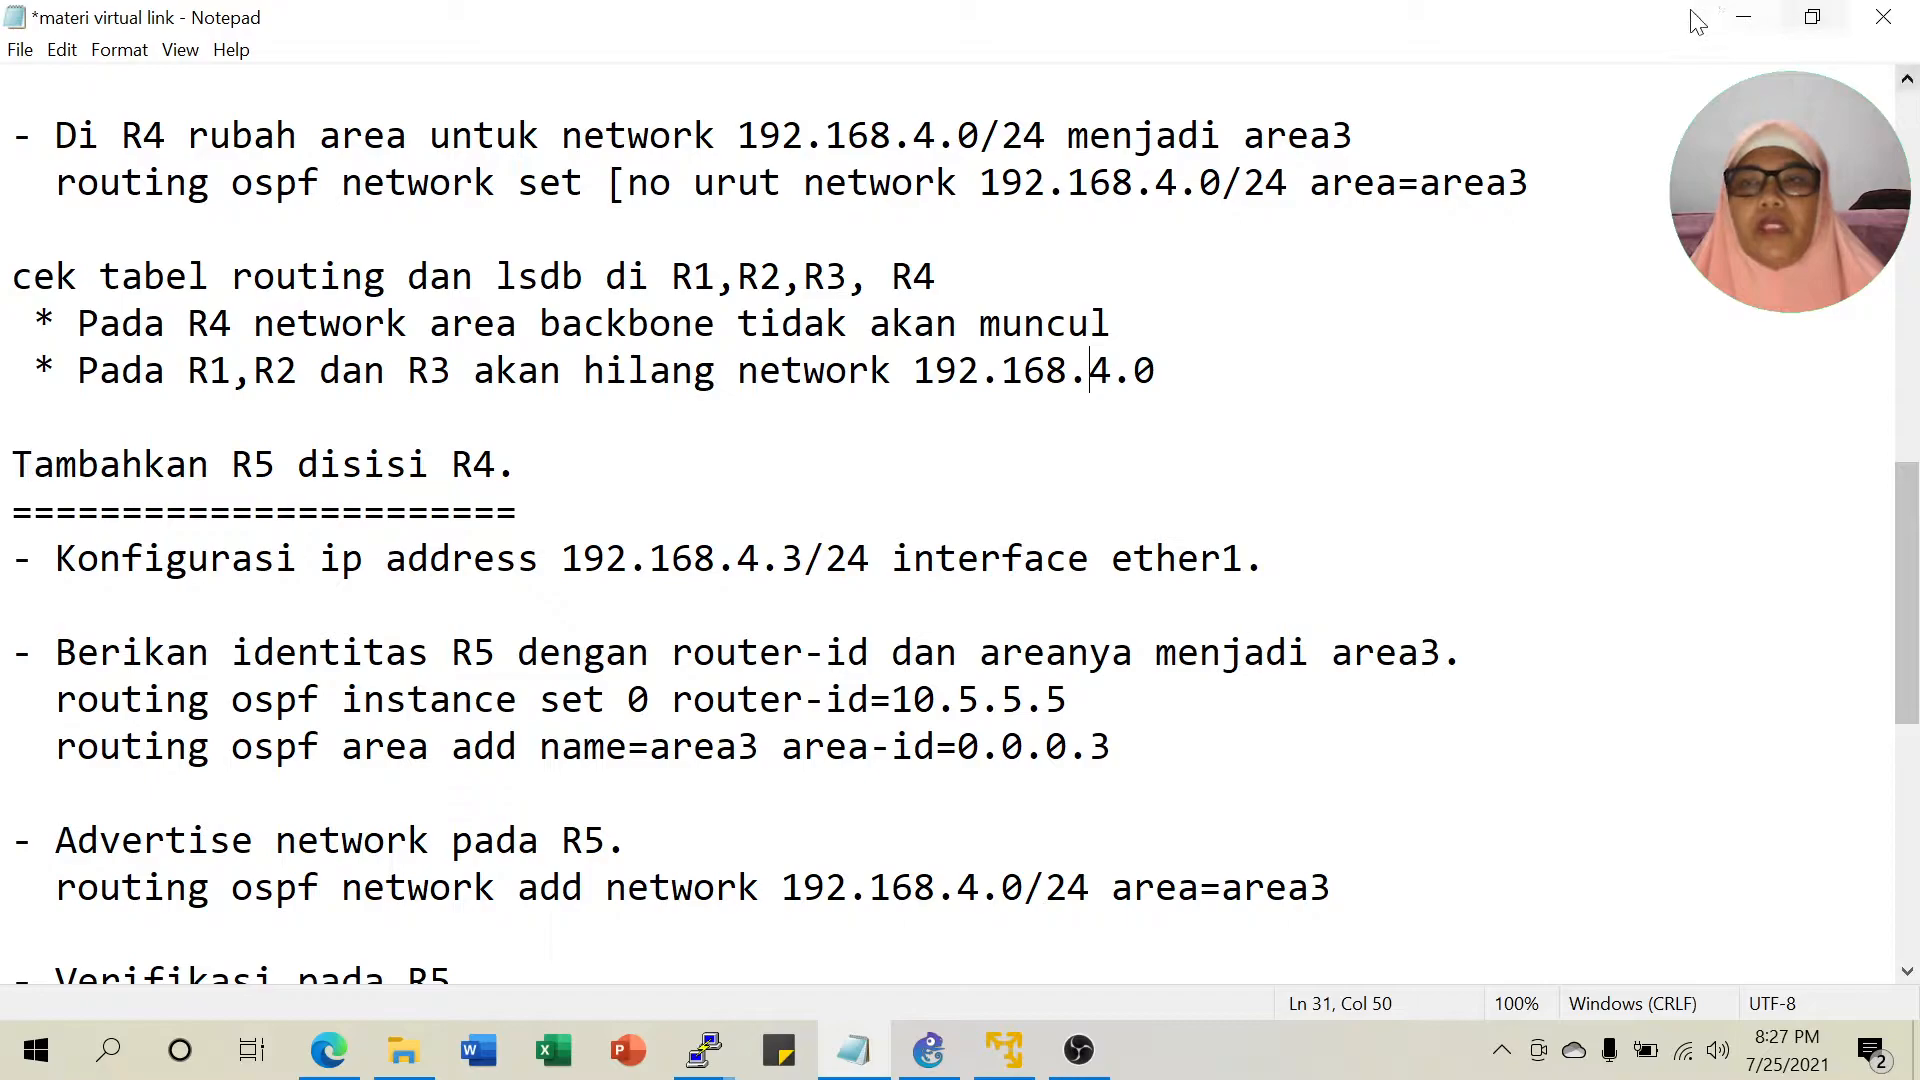
click(1743, 17)
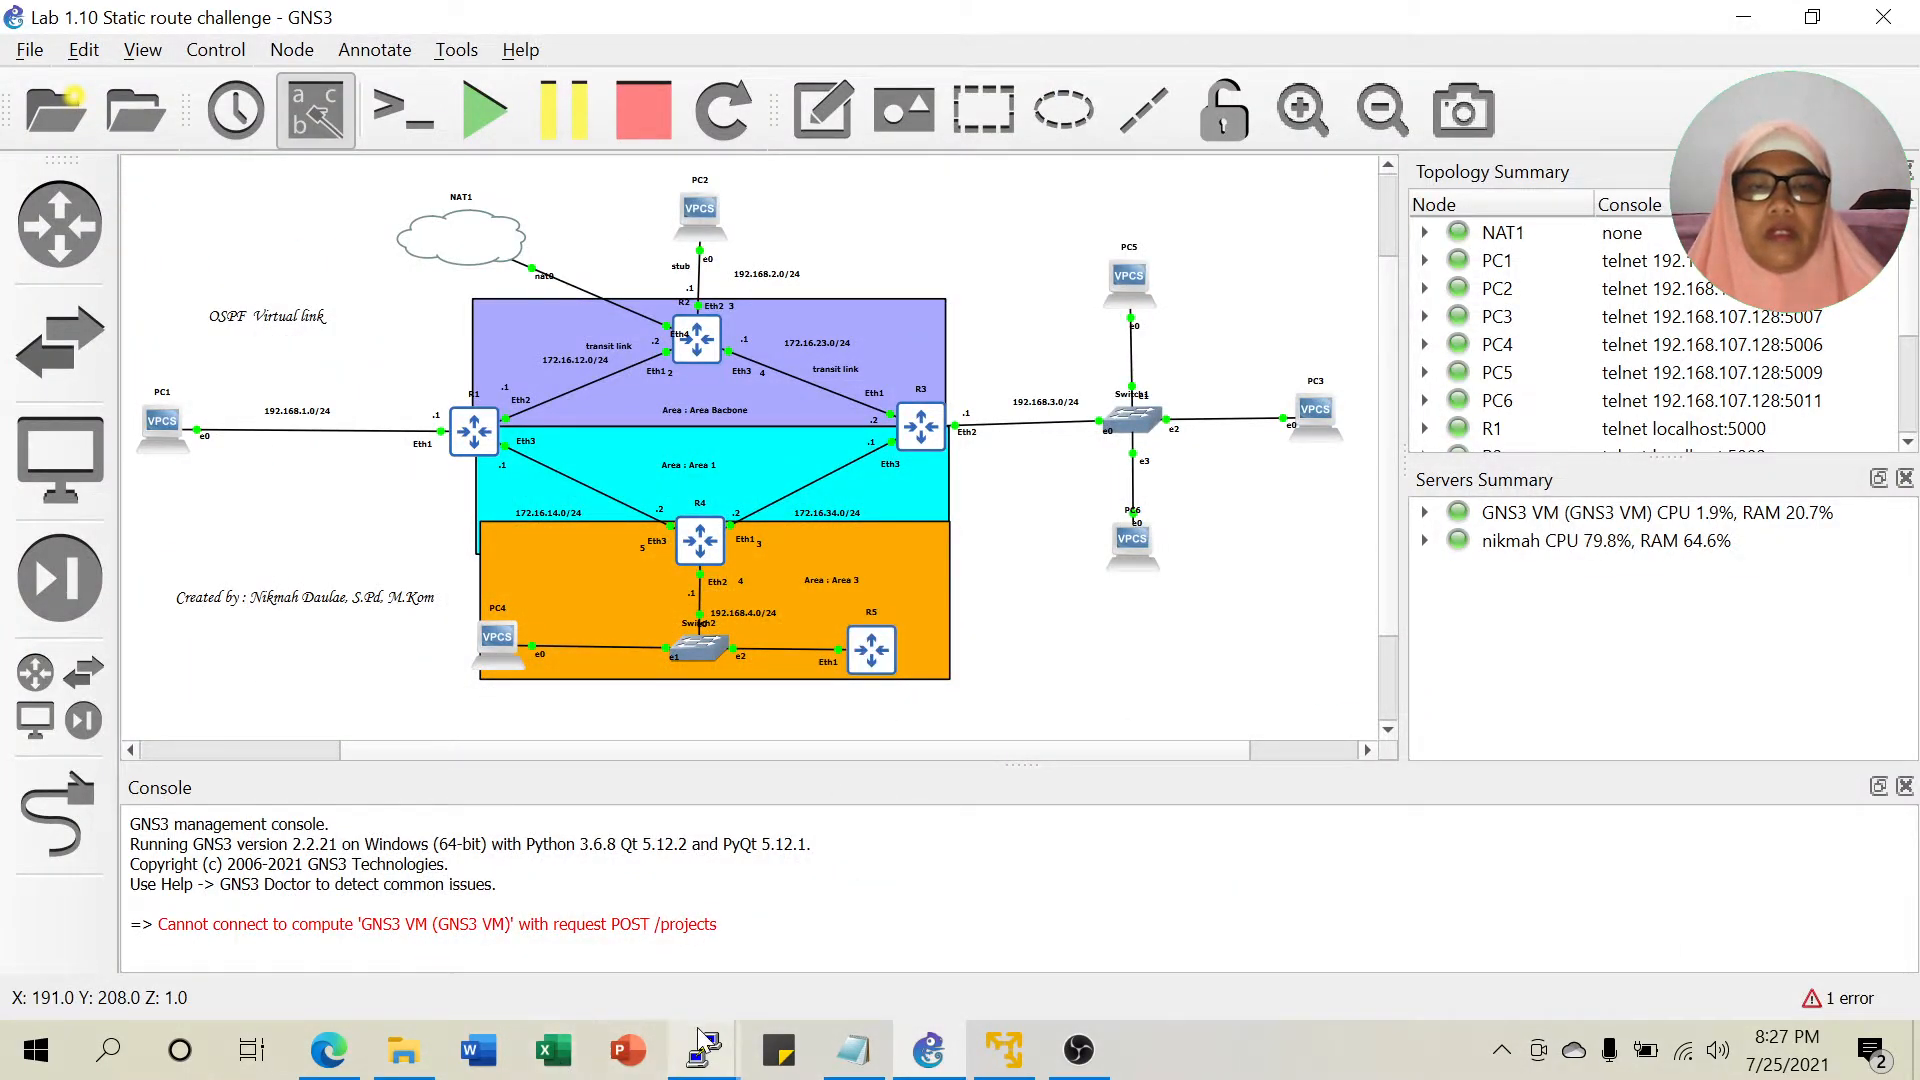
Log into R5's console, decline the license, and set its system identity to R5.
mouse_move(705, 1044)
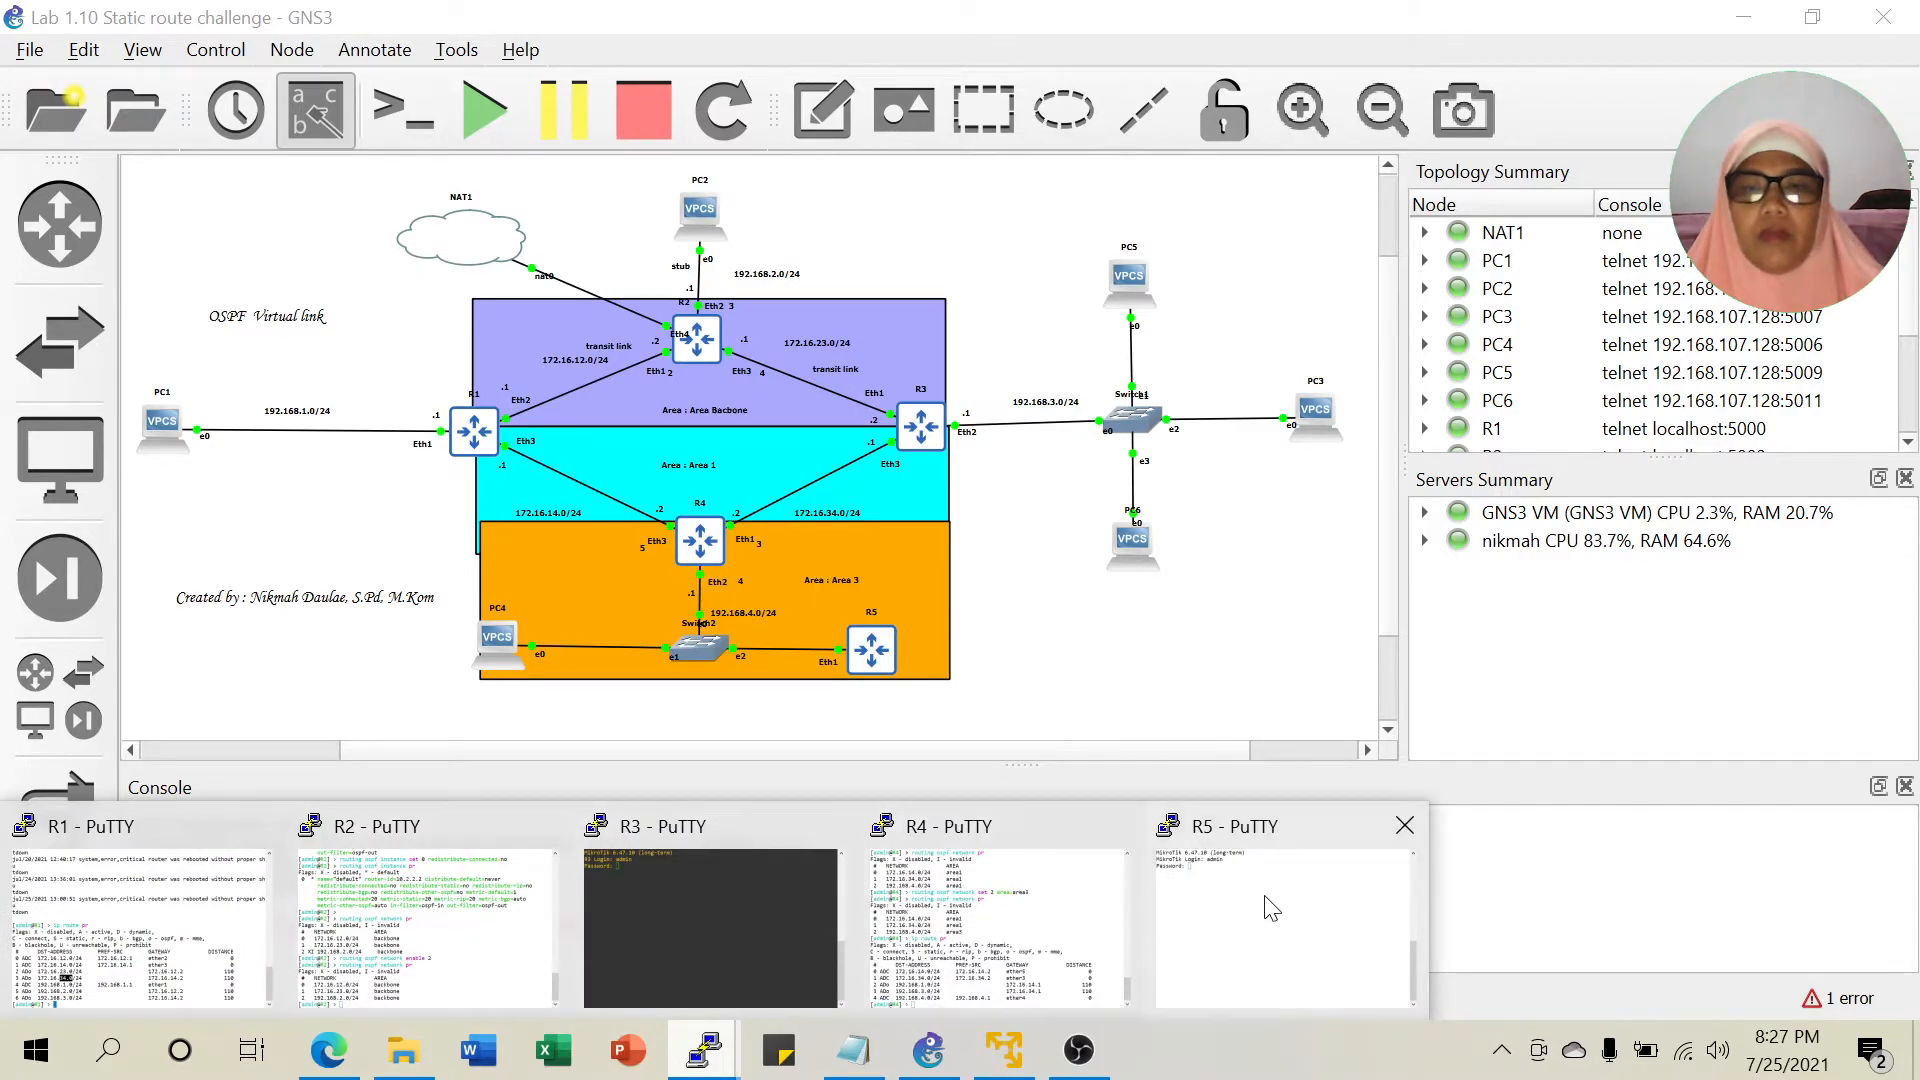
click(1274, 910)
drag(457, 62, 1401, 149)
key(Return)
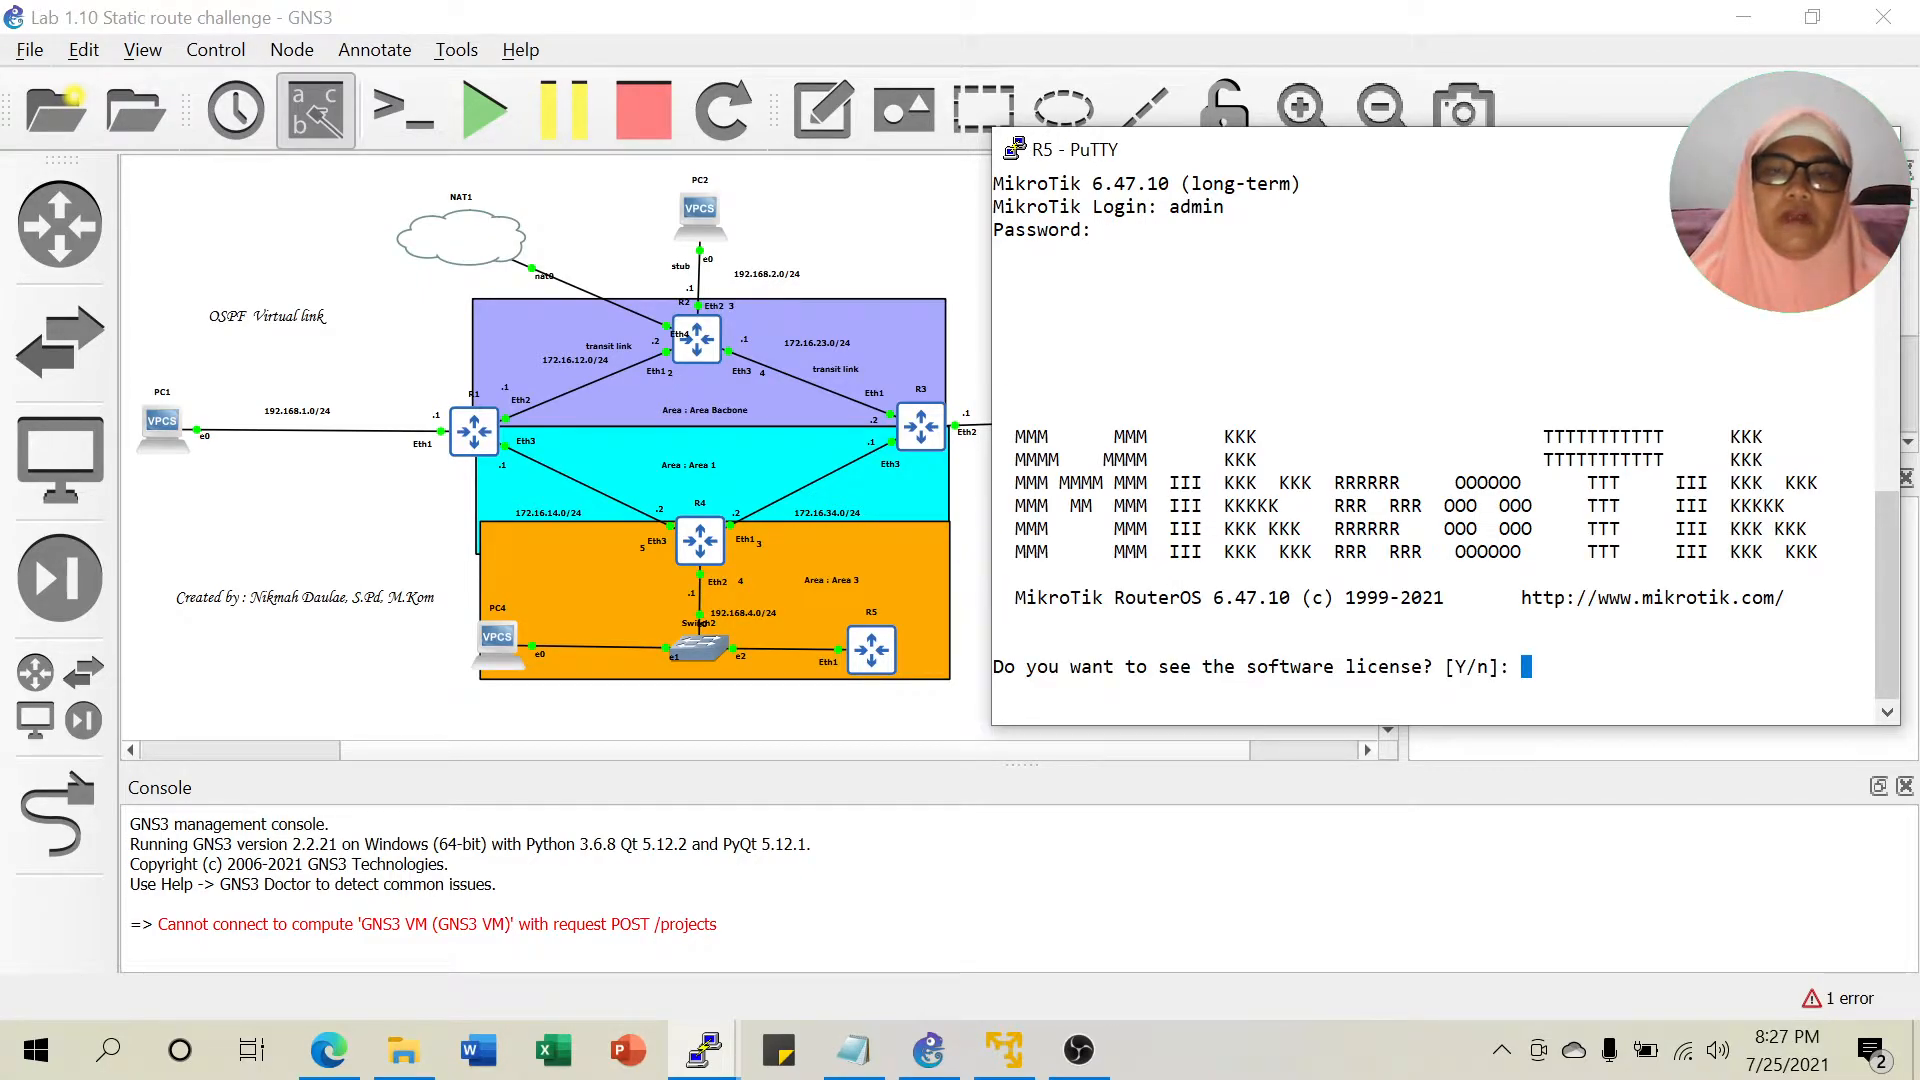
text(n@MikroTik] > )
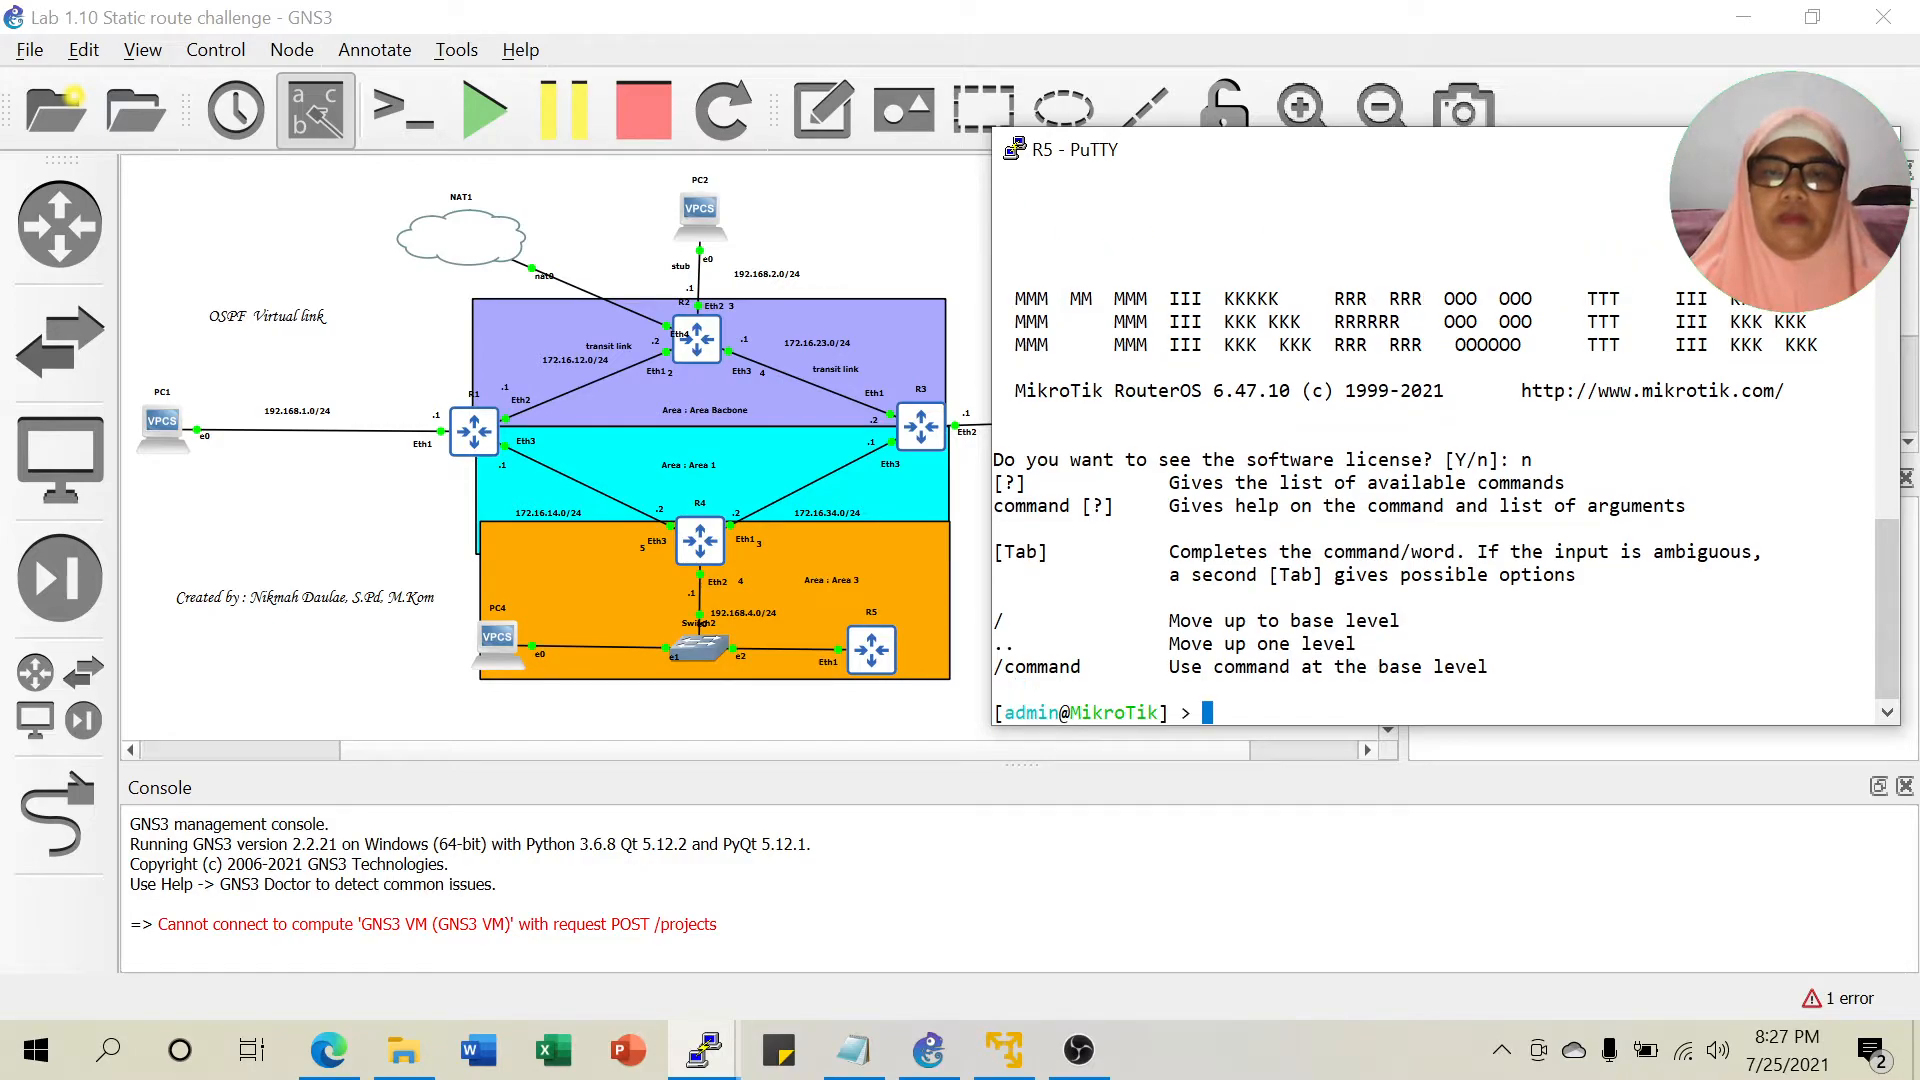
text(sys)
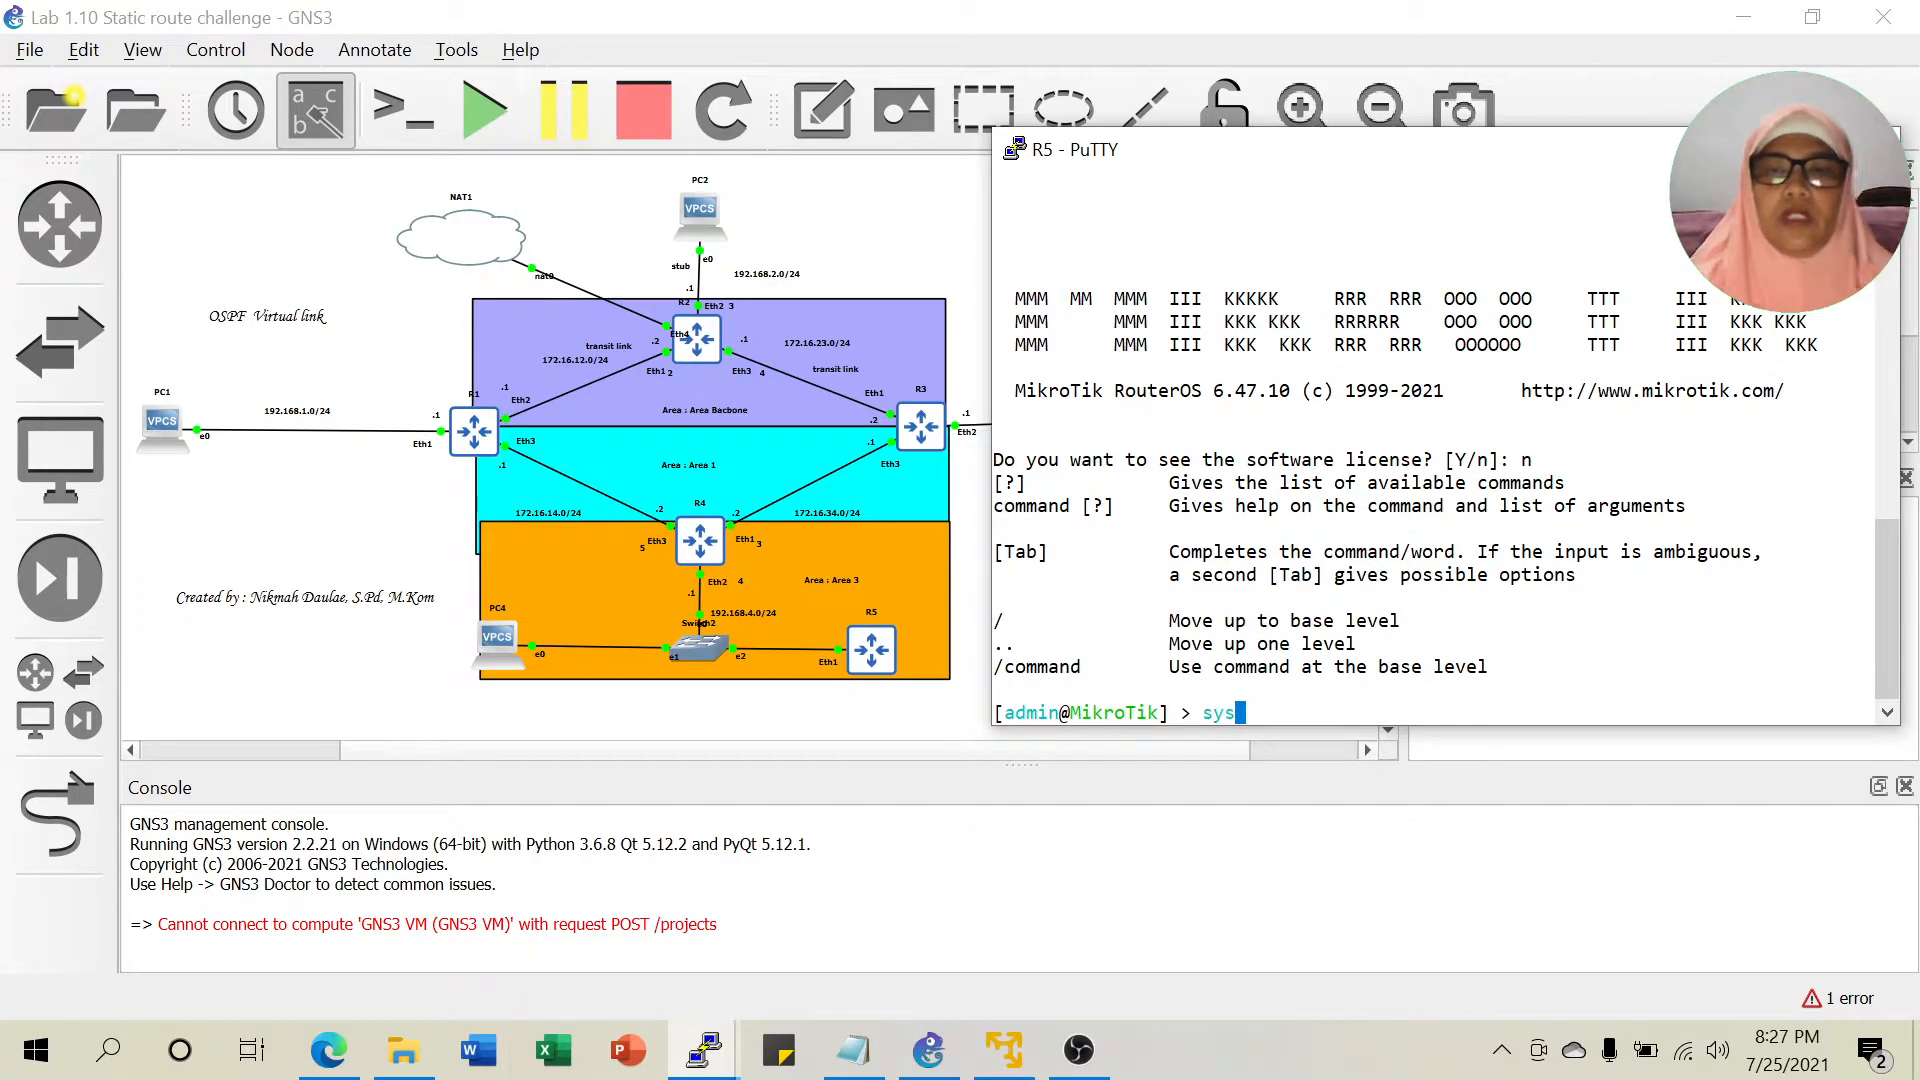
text( ide s)
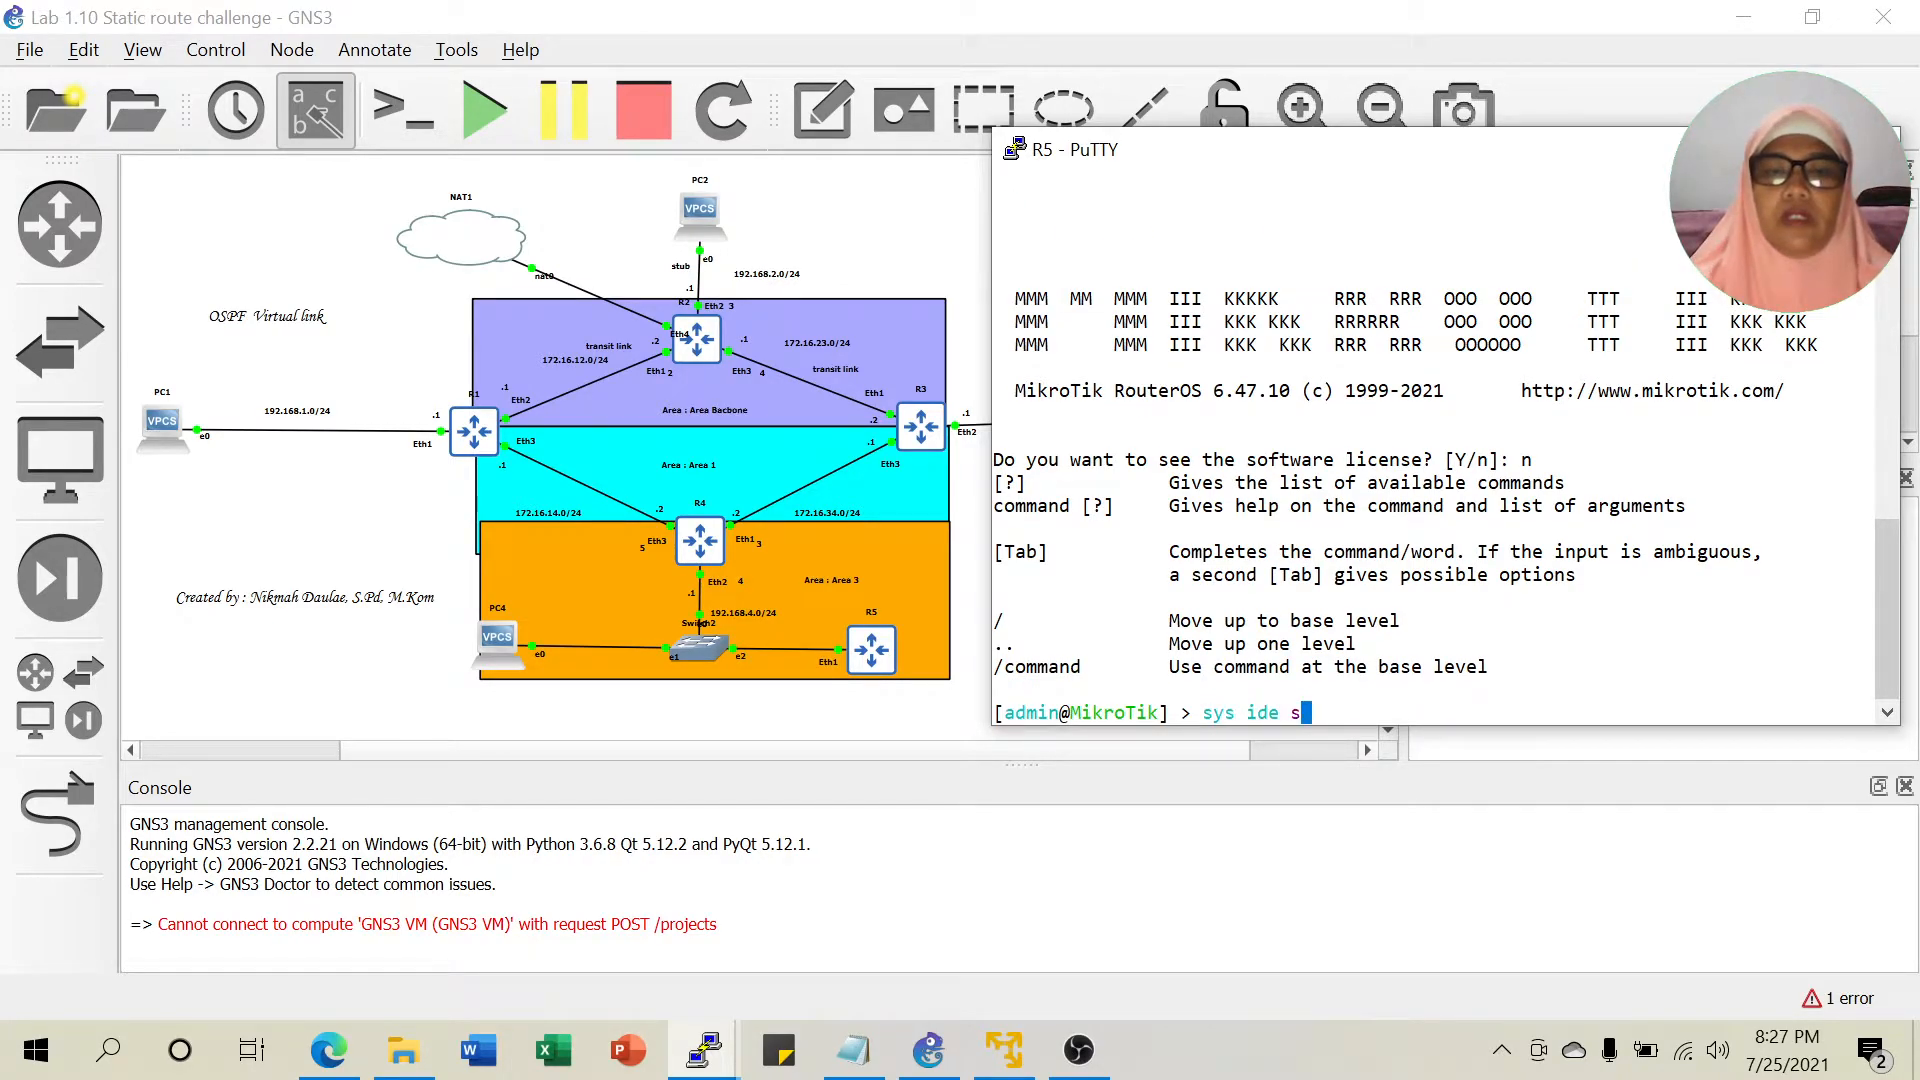
text(et)
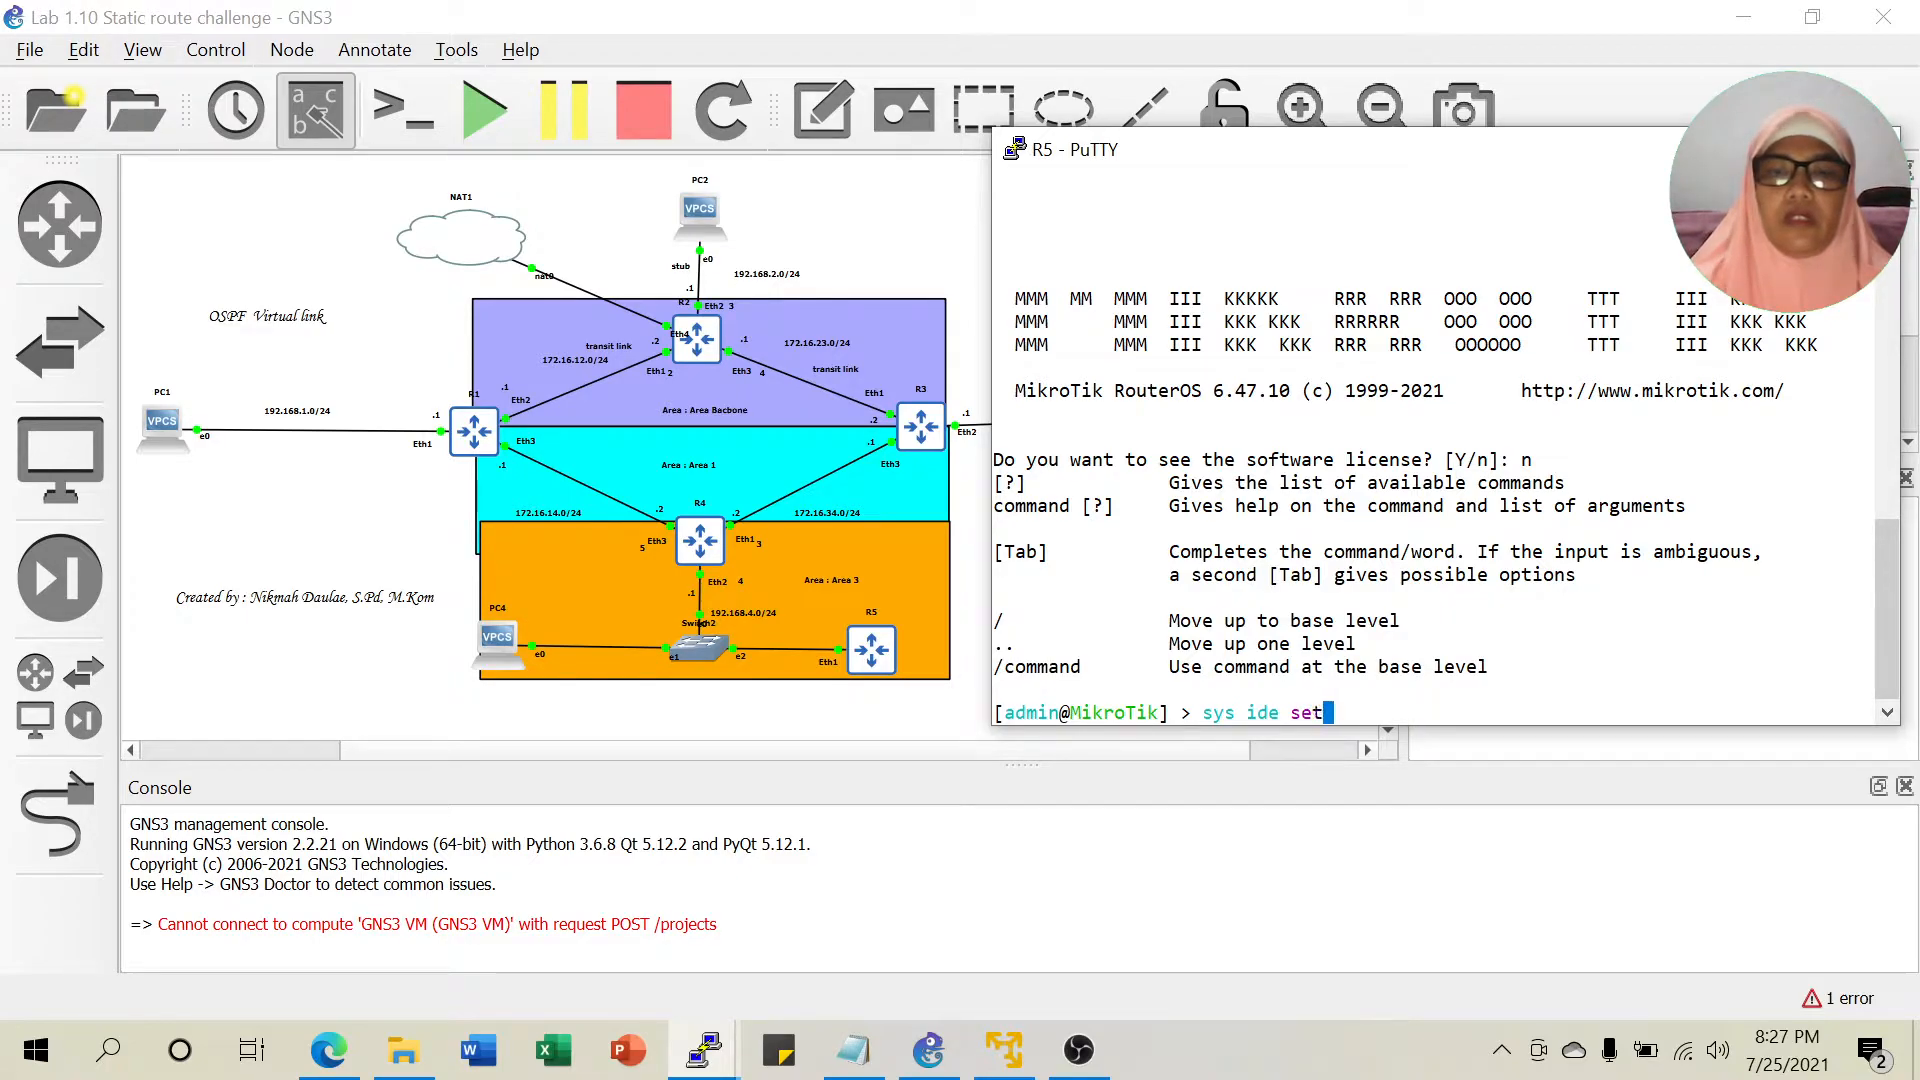
text( name=R5)
key(Return)
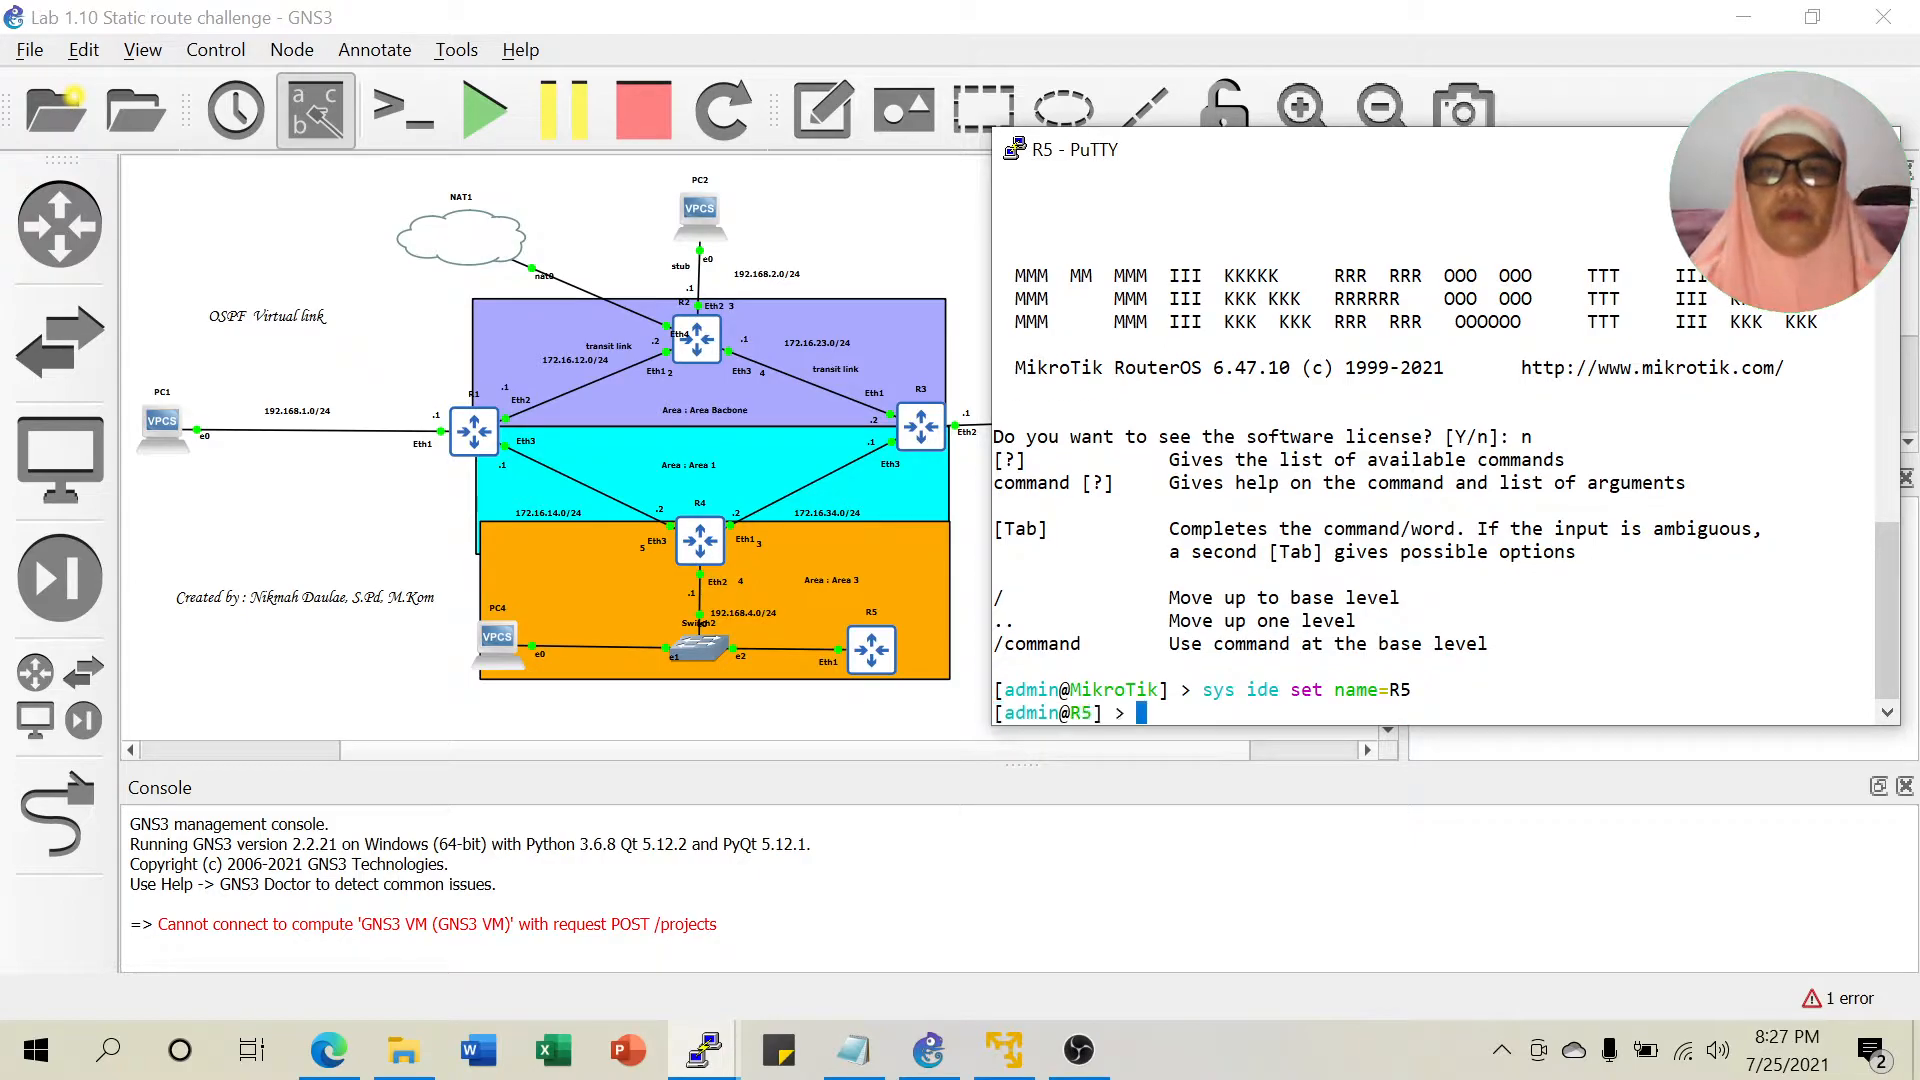
List R5's IP neighbors, showing 192.168.4.1 on ether1.
text(ip address)
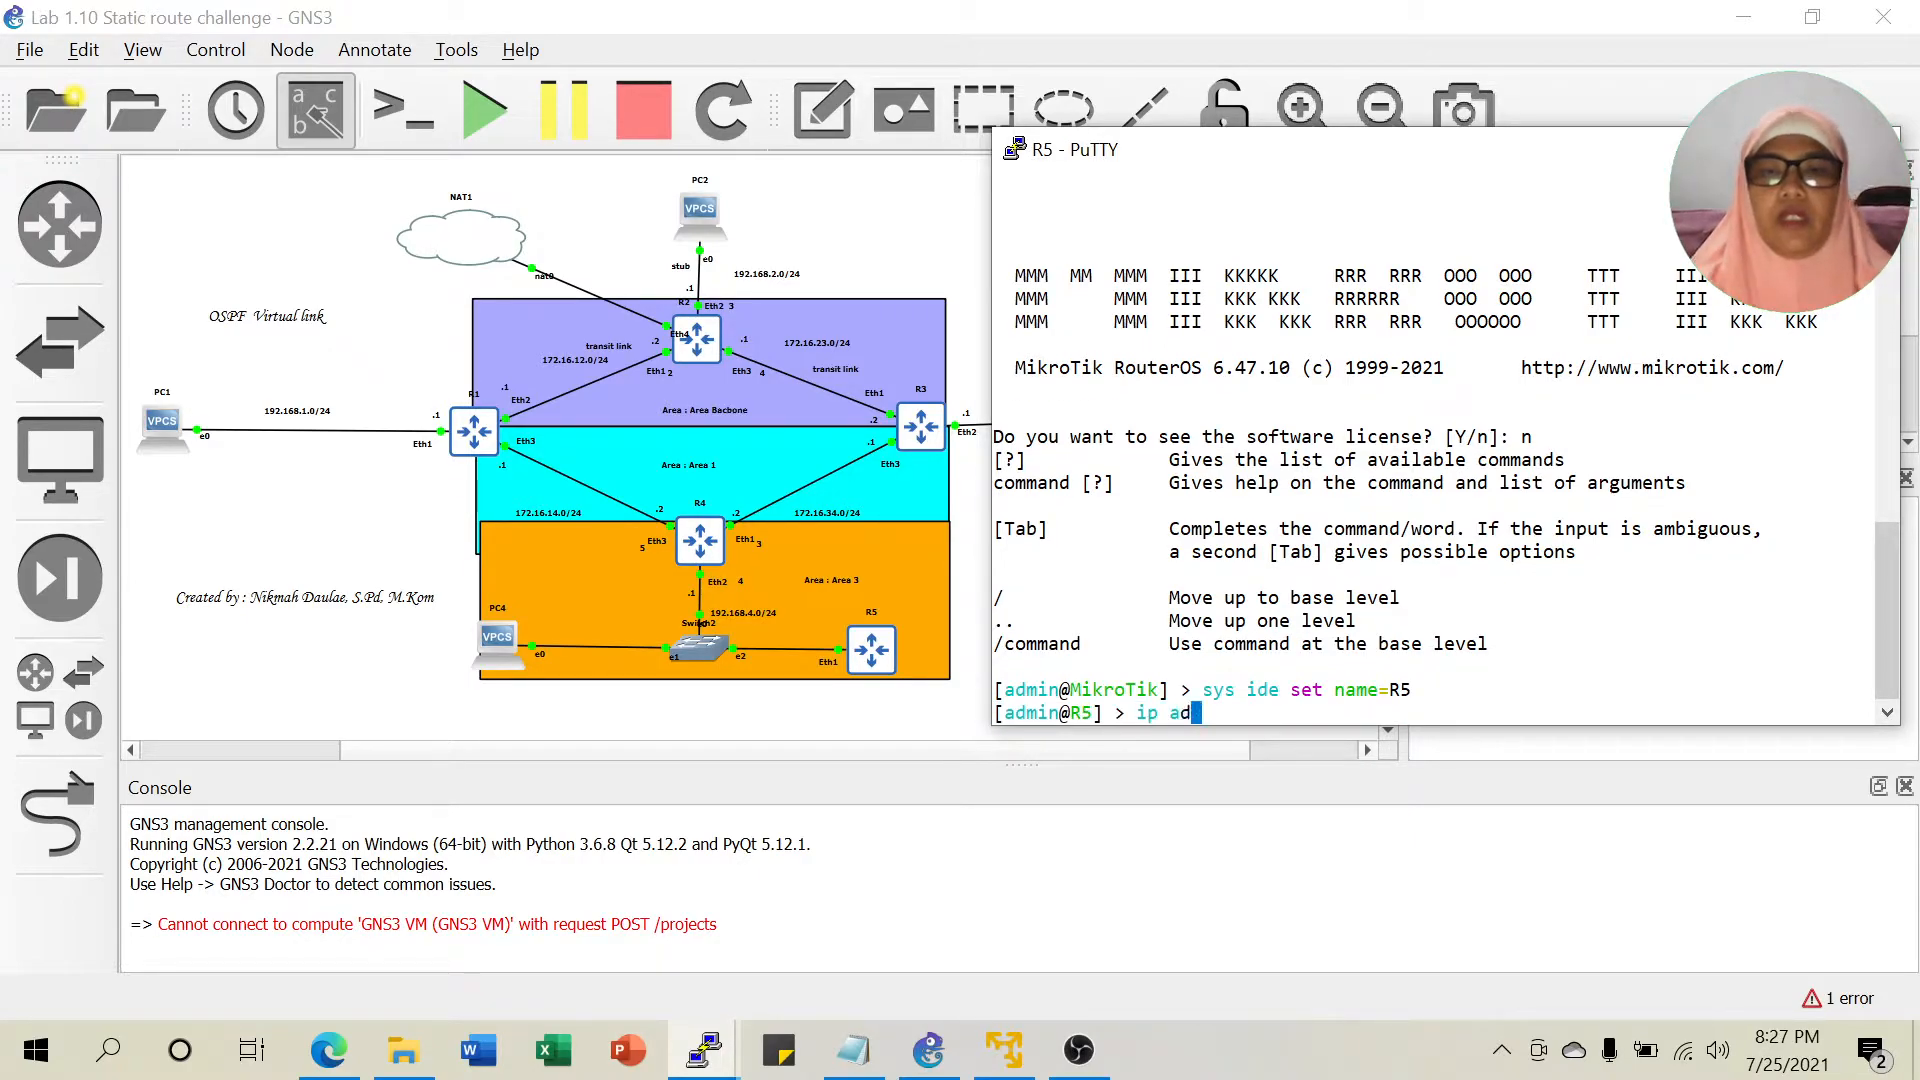
key(BackSpace)
key(BackSpace)
key(BackSpace)
key(BackSpace)
key(BackSpace)
key(BackSpace)
key(BackSpace)
key(BackSpace)
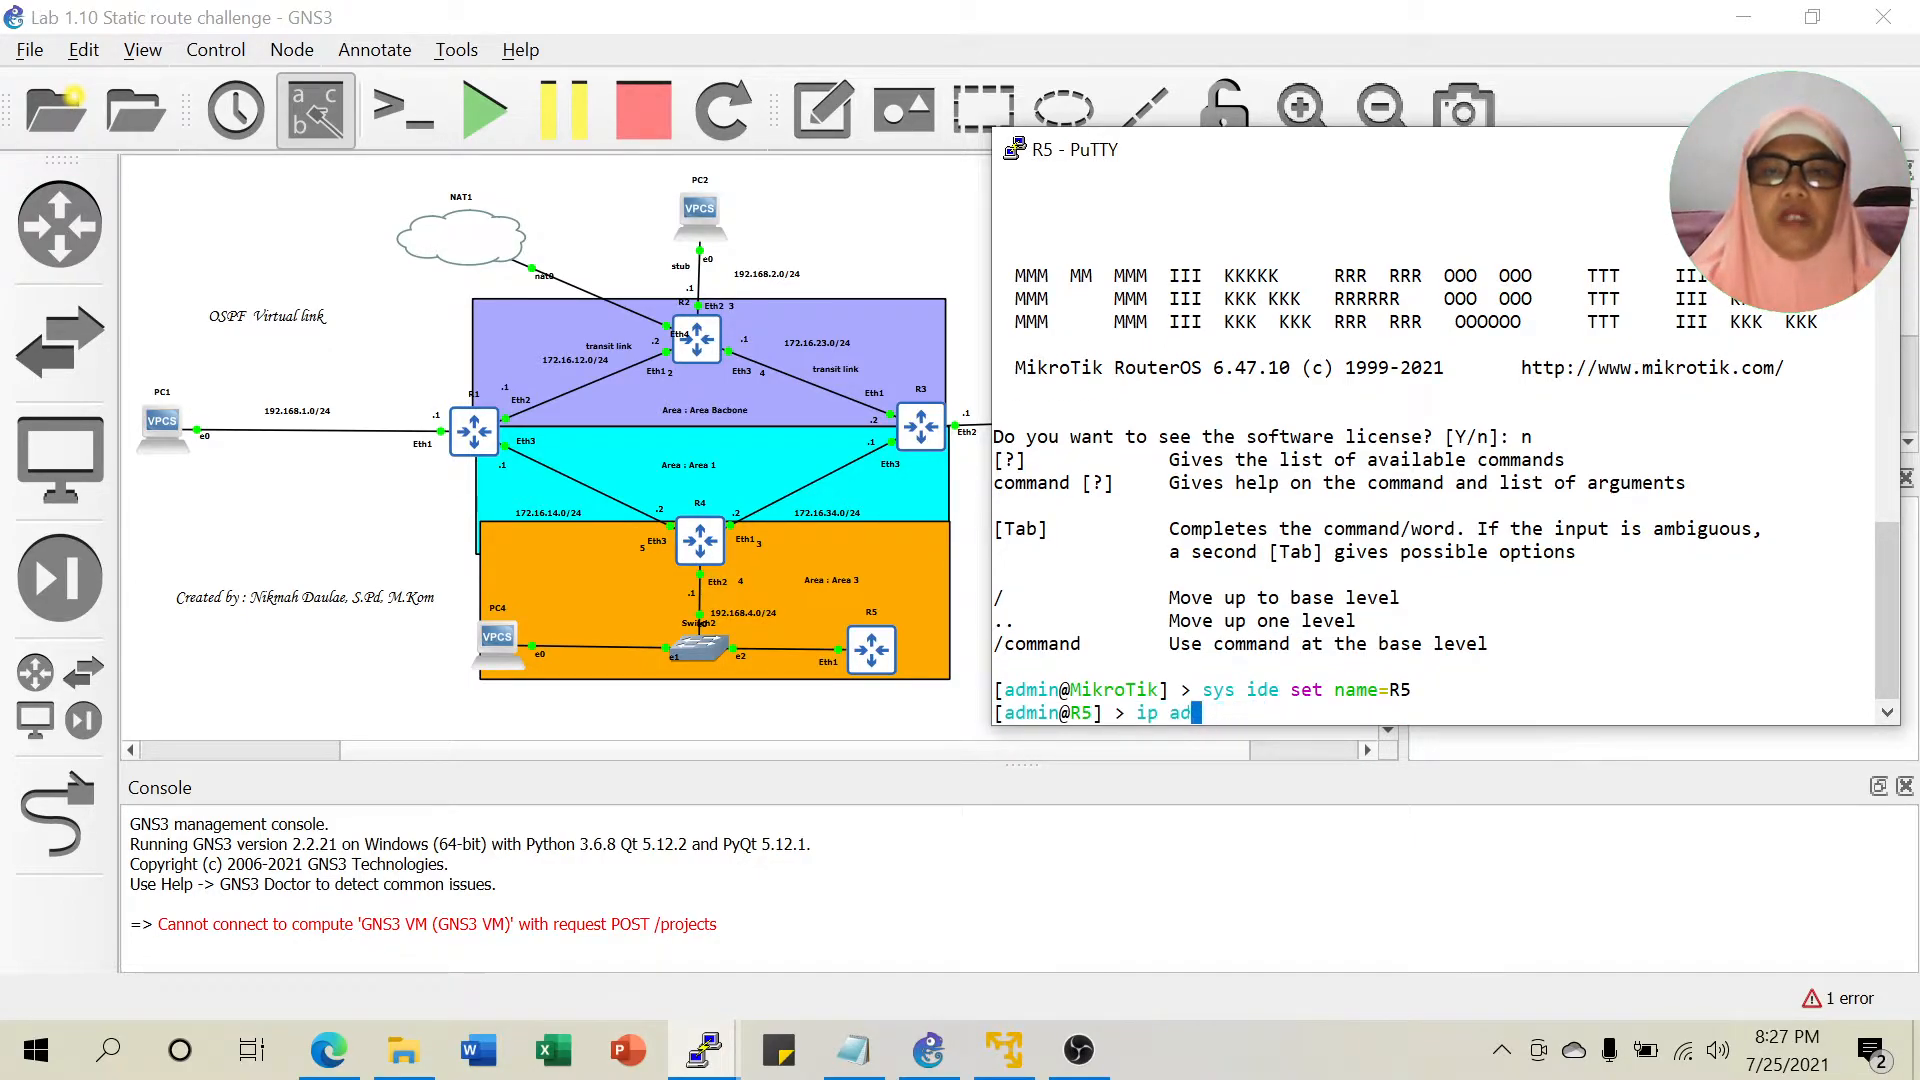
text(neighbor pr)
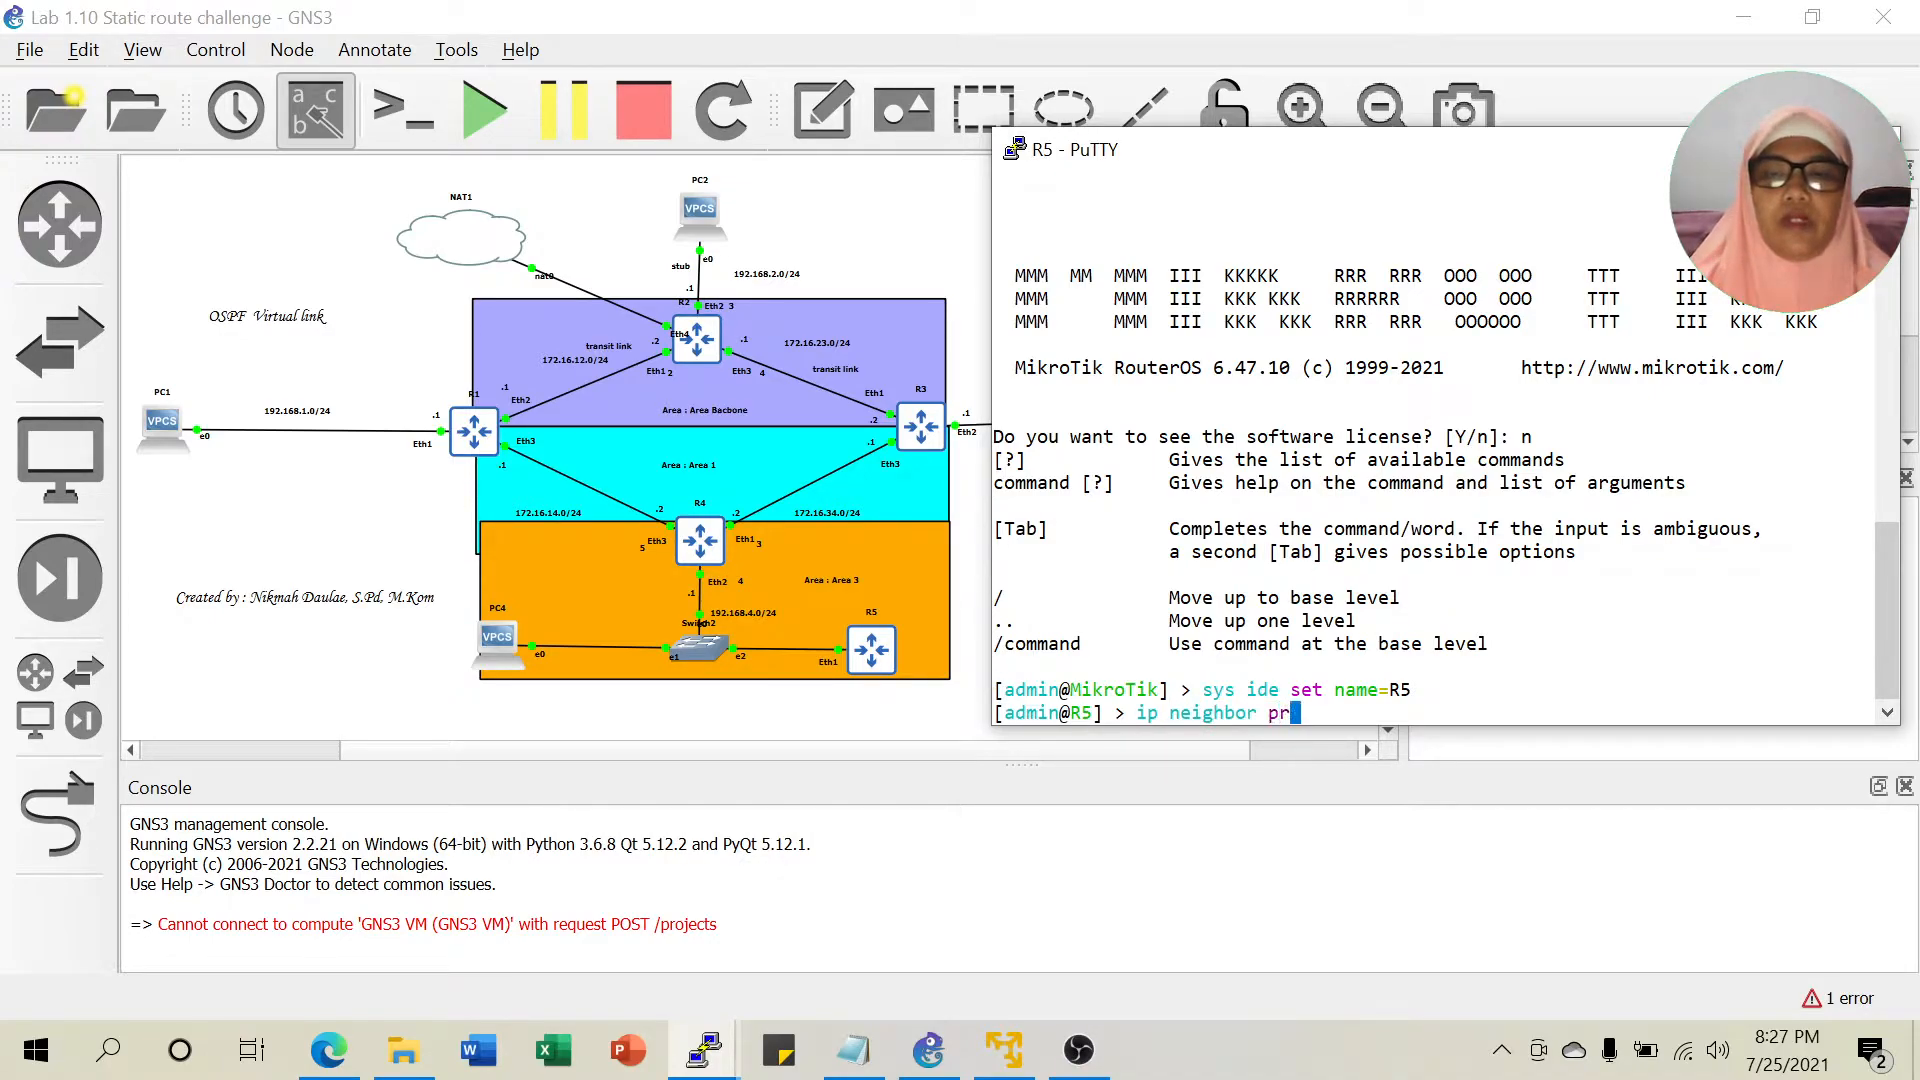
key(Return)
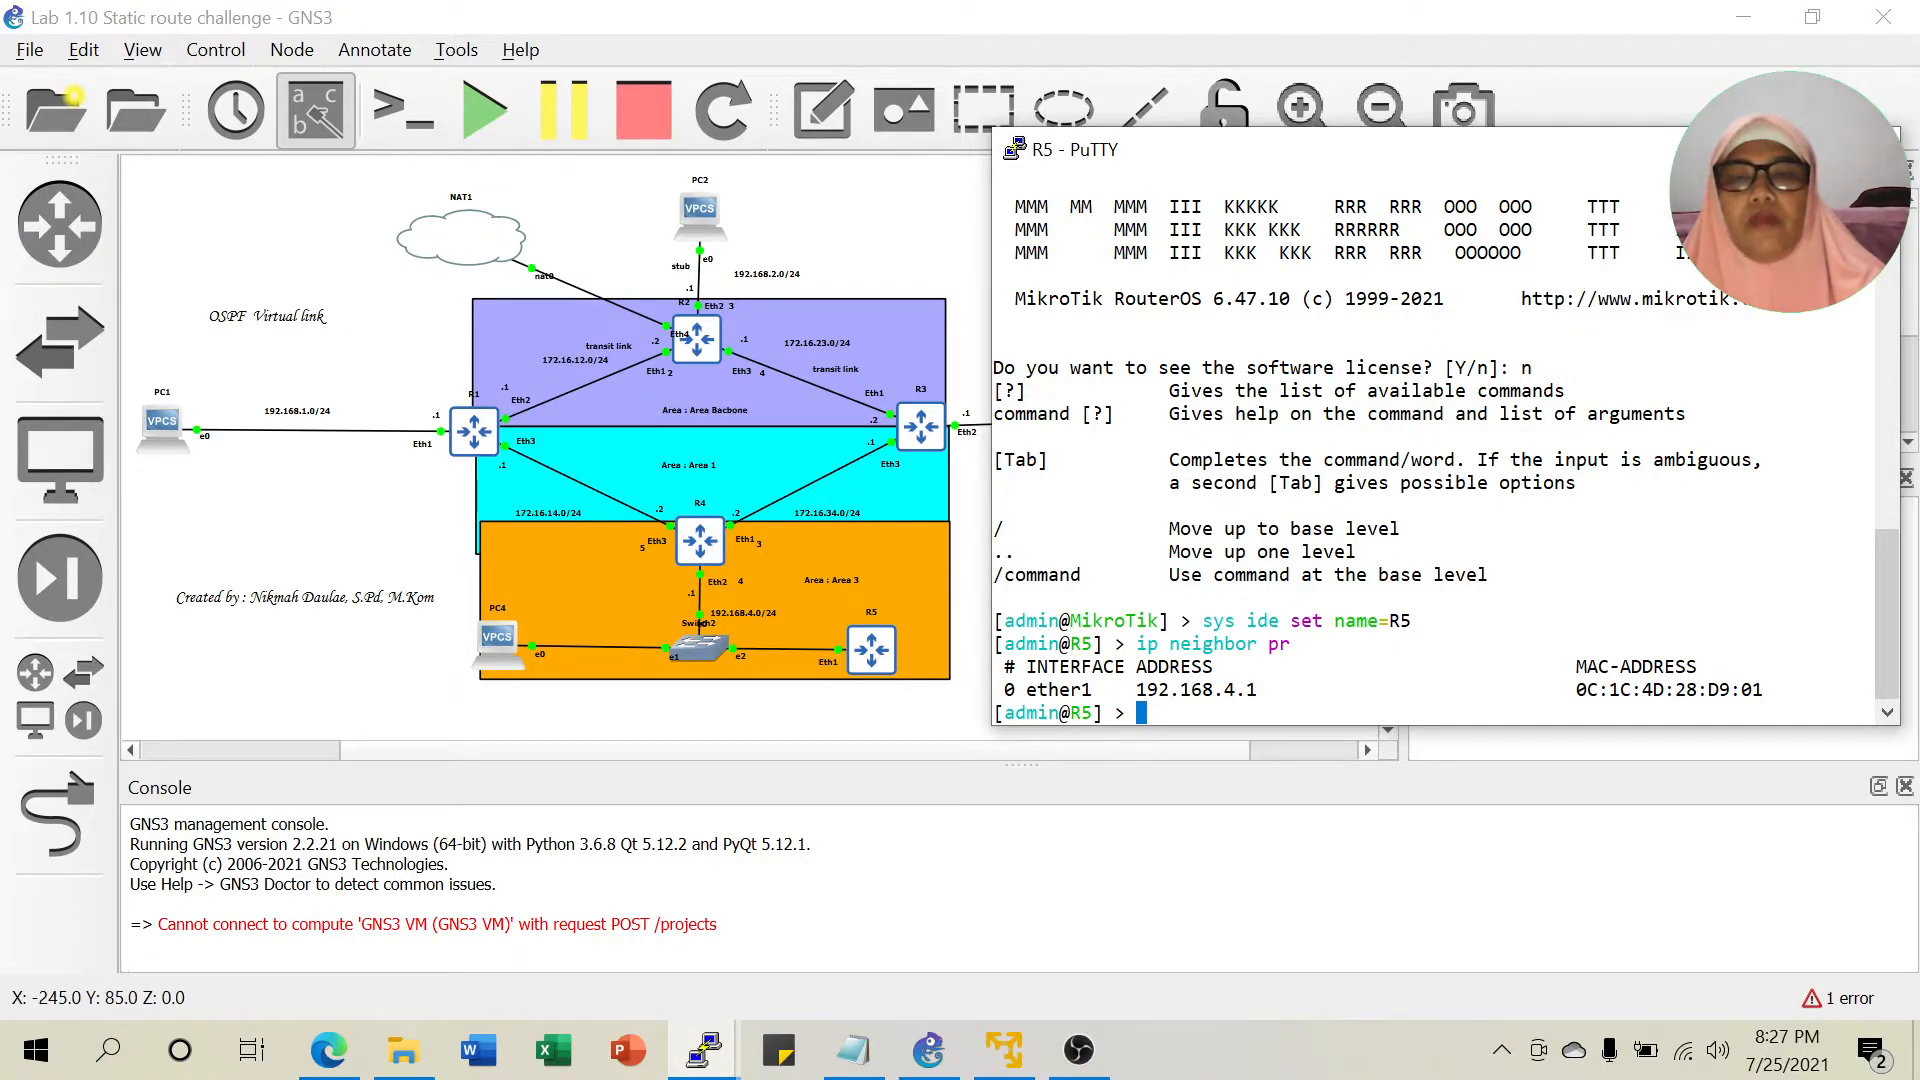
Assign 192.168.4.3/24 to R5's ether1 and ping 192.168.4.1 with 0% loss.
text(ip ad)
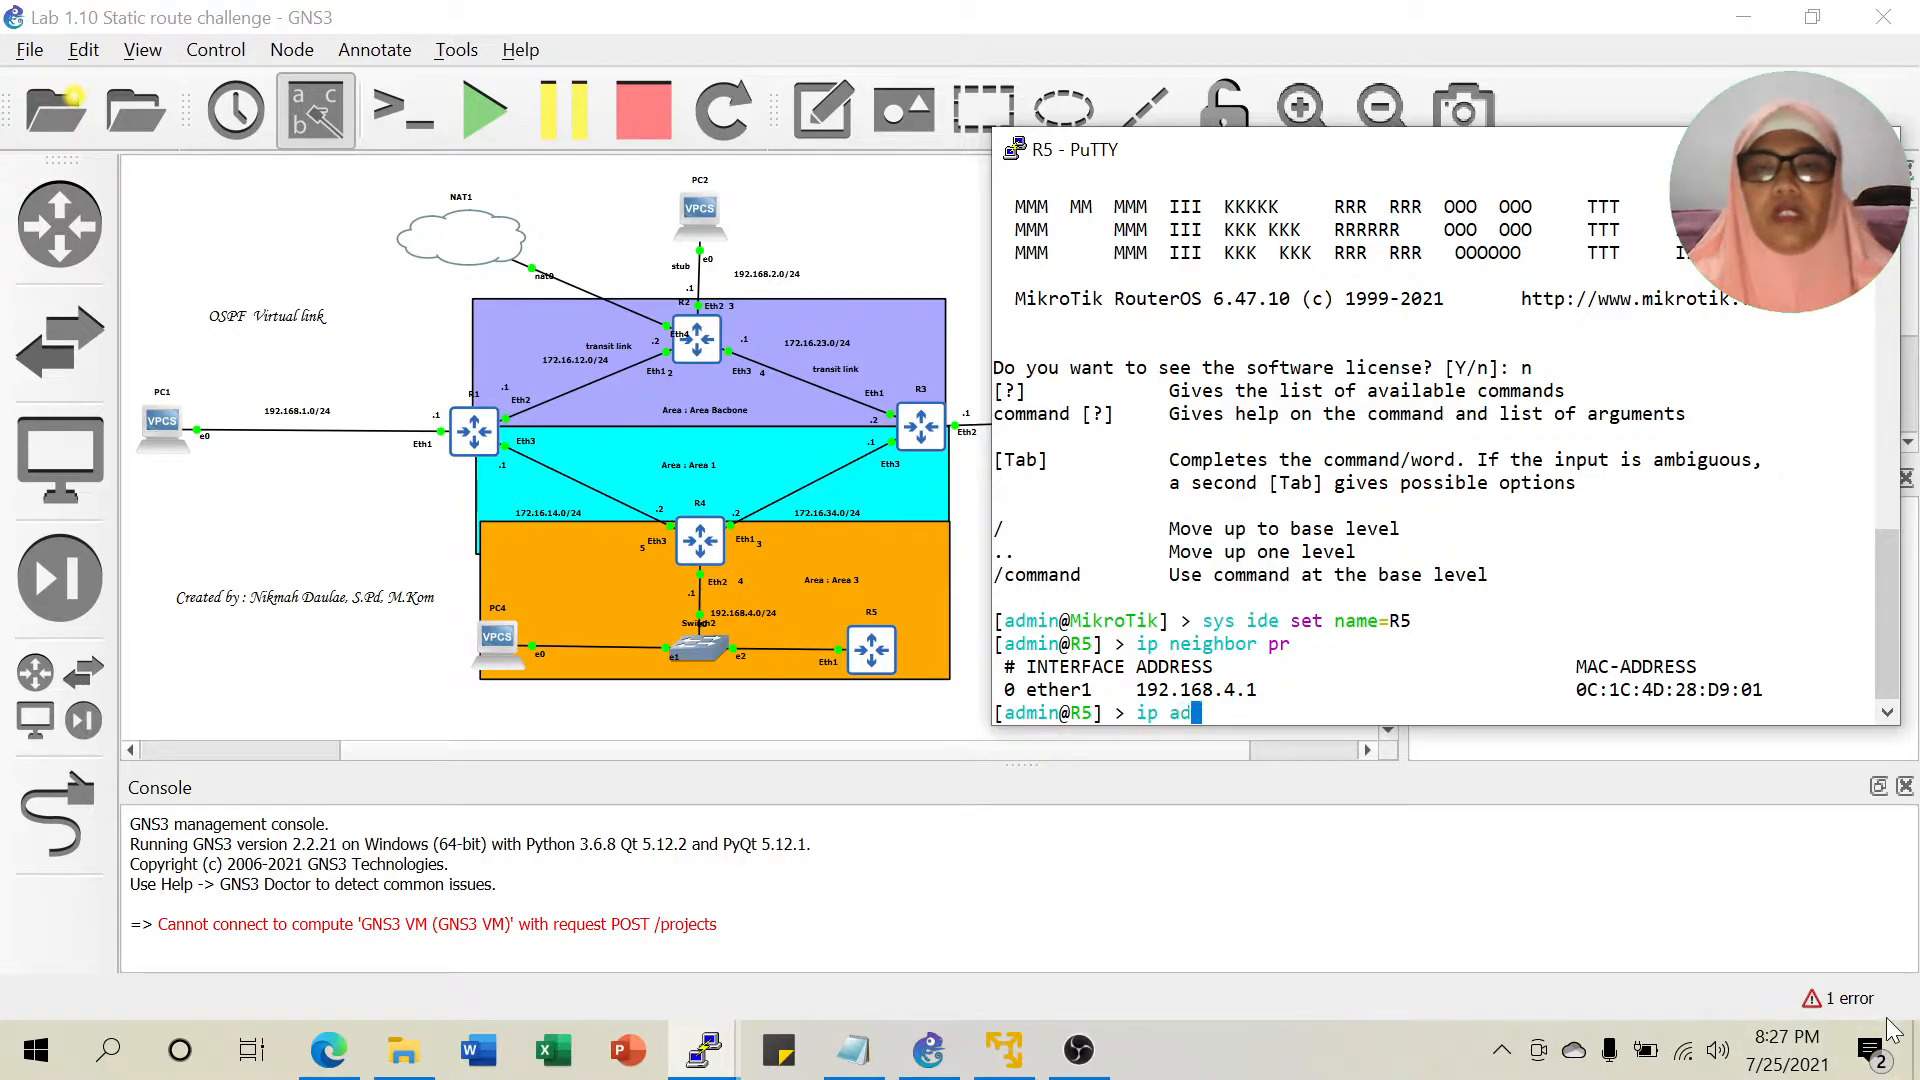
text(dress add a)
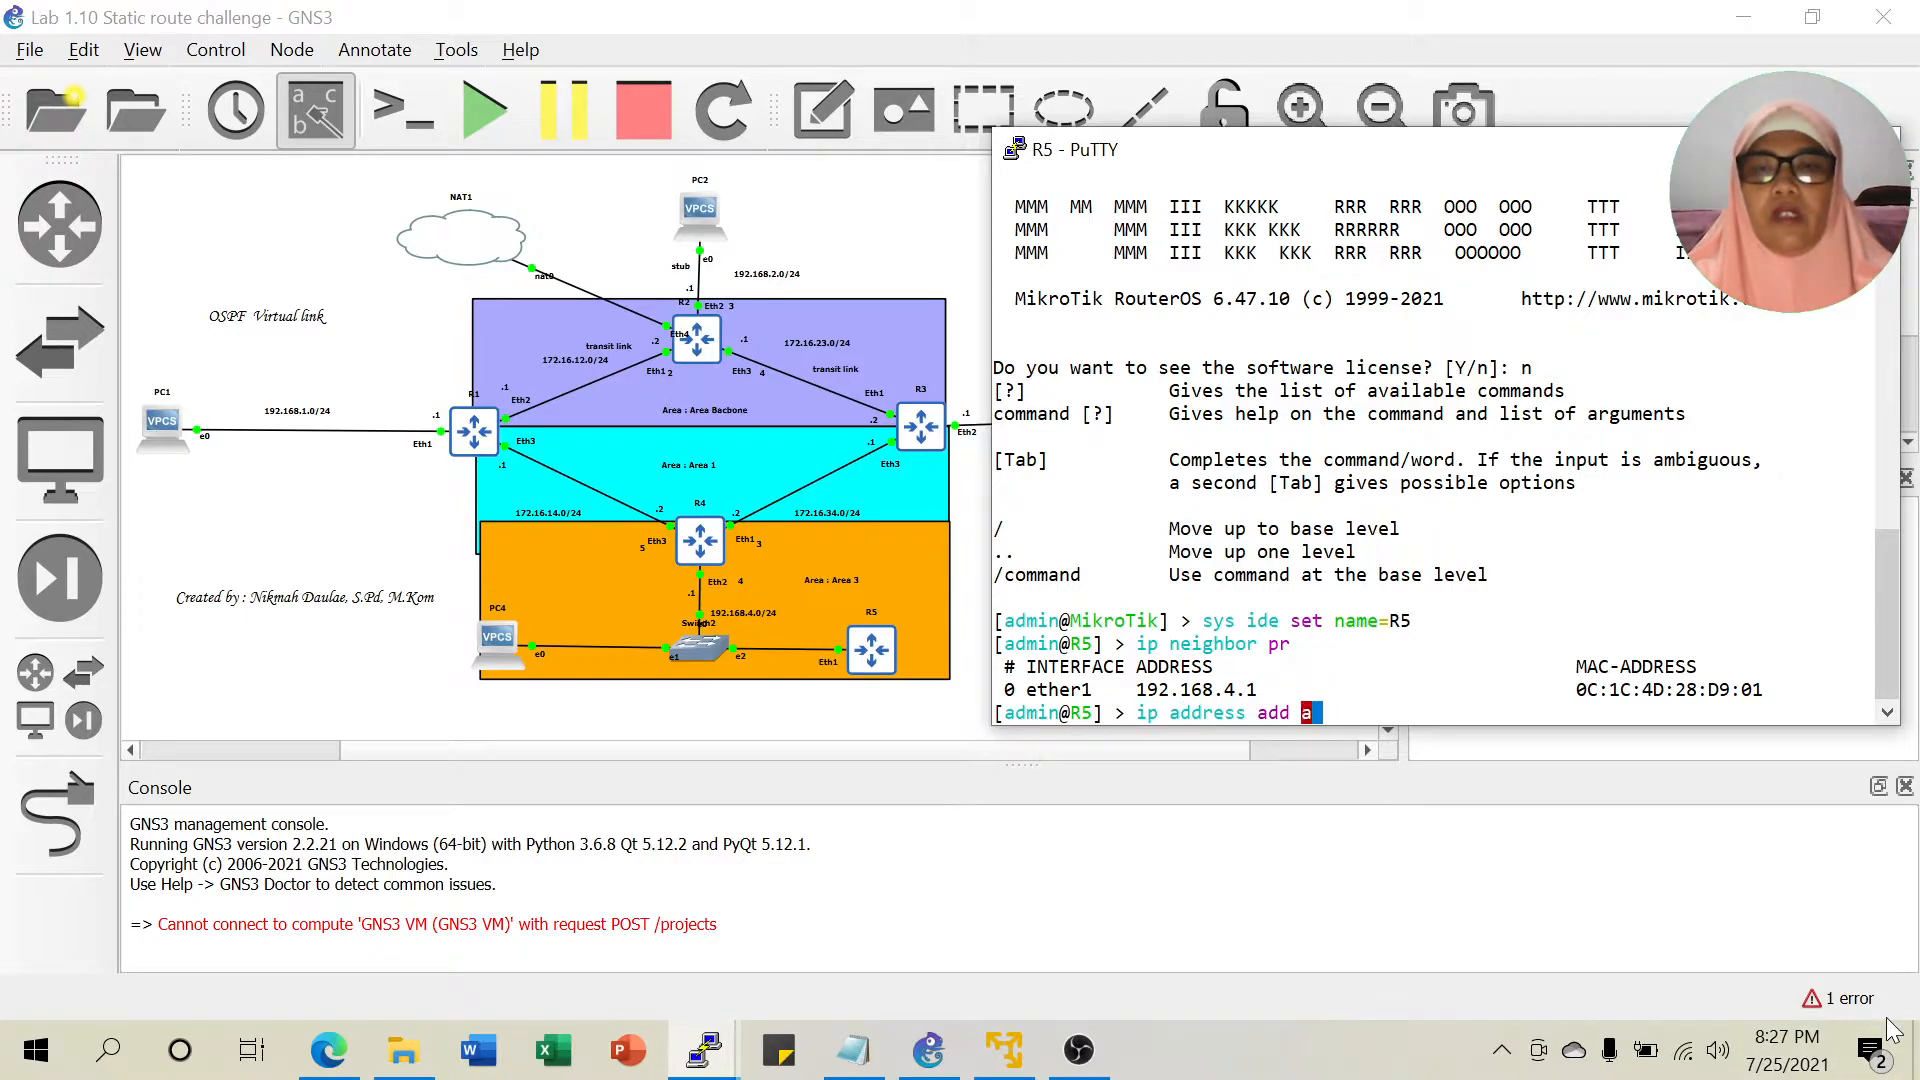
text(ddress=192)
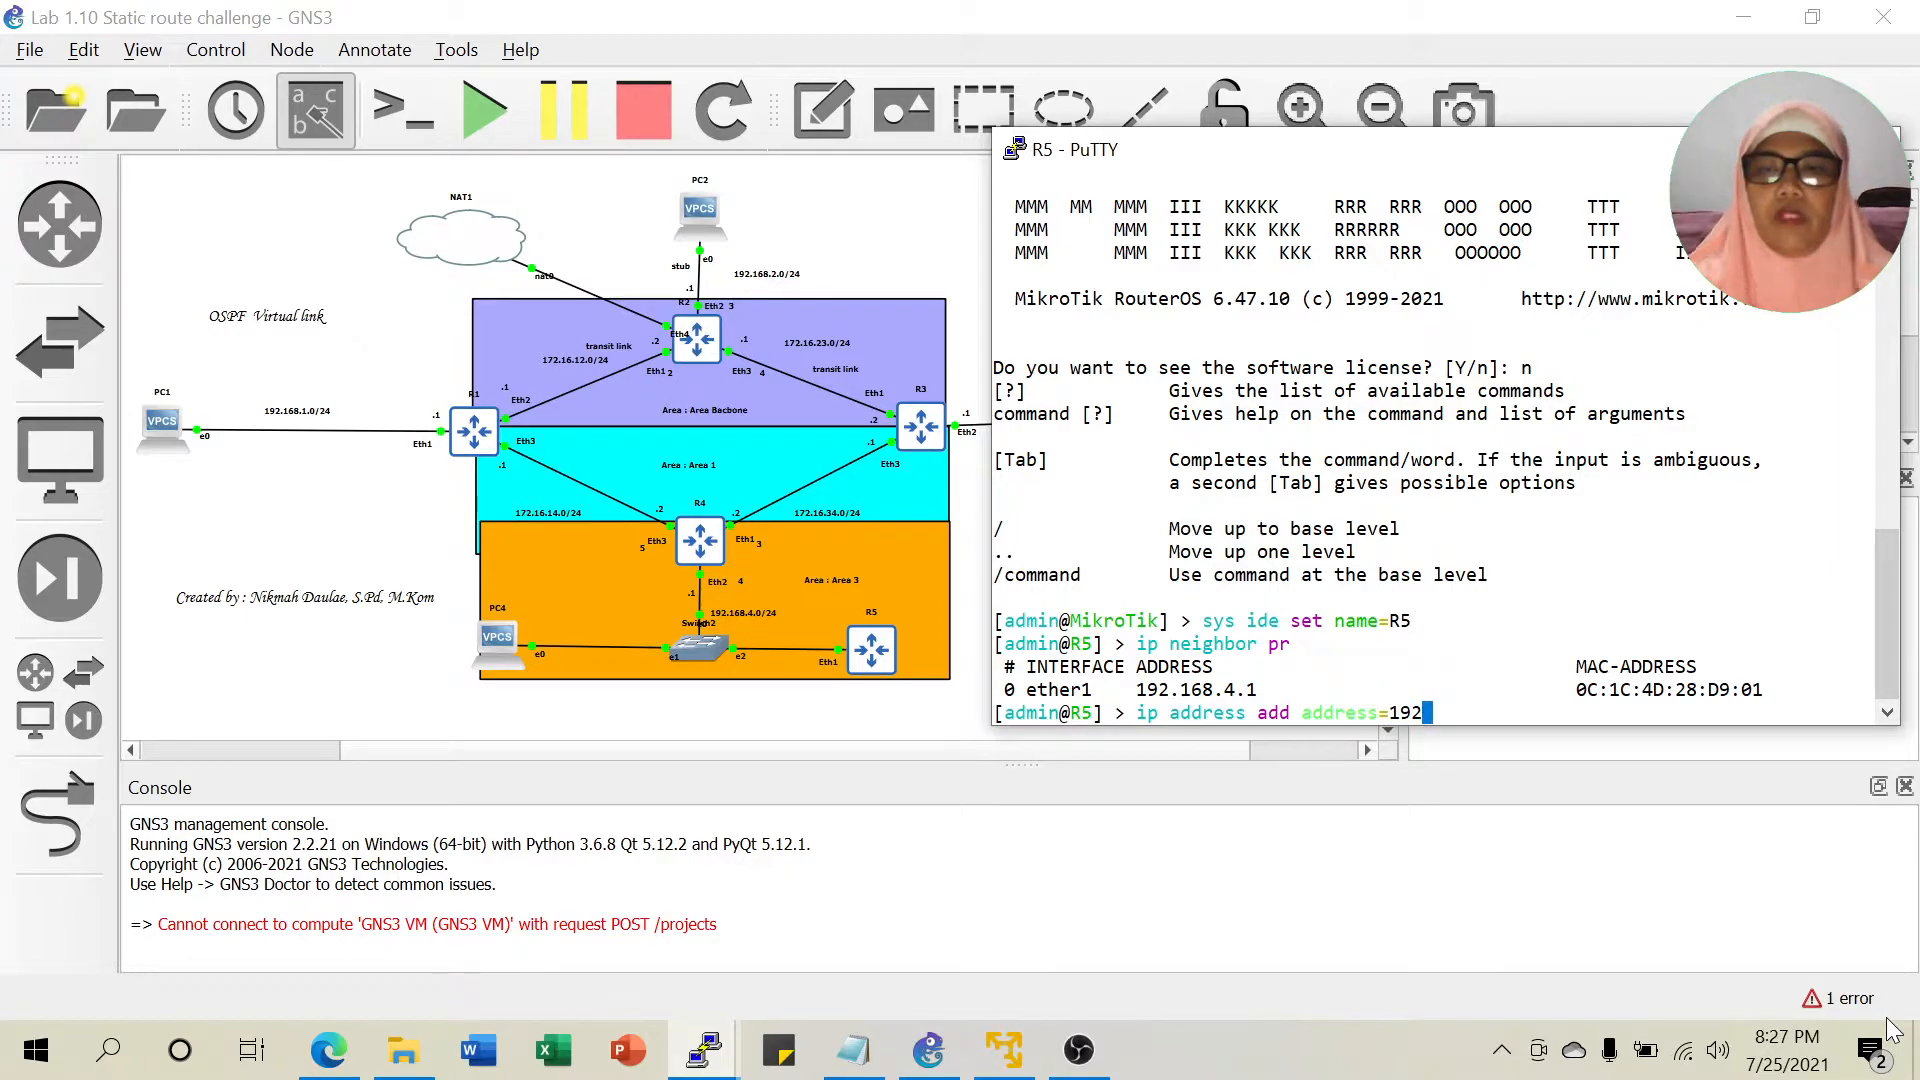
text(.168)
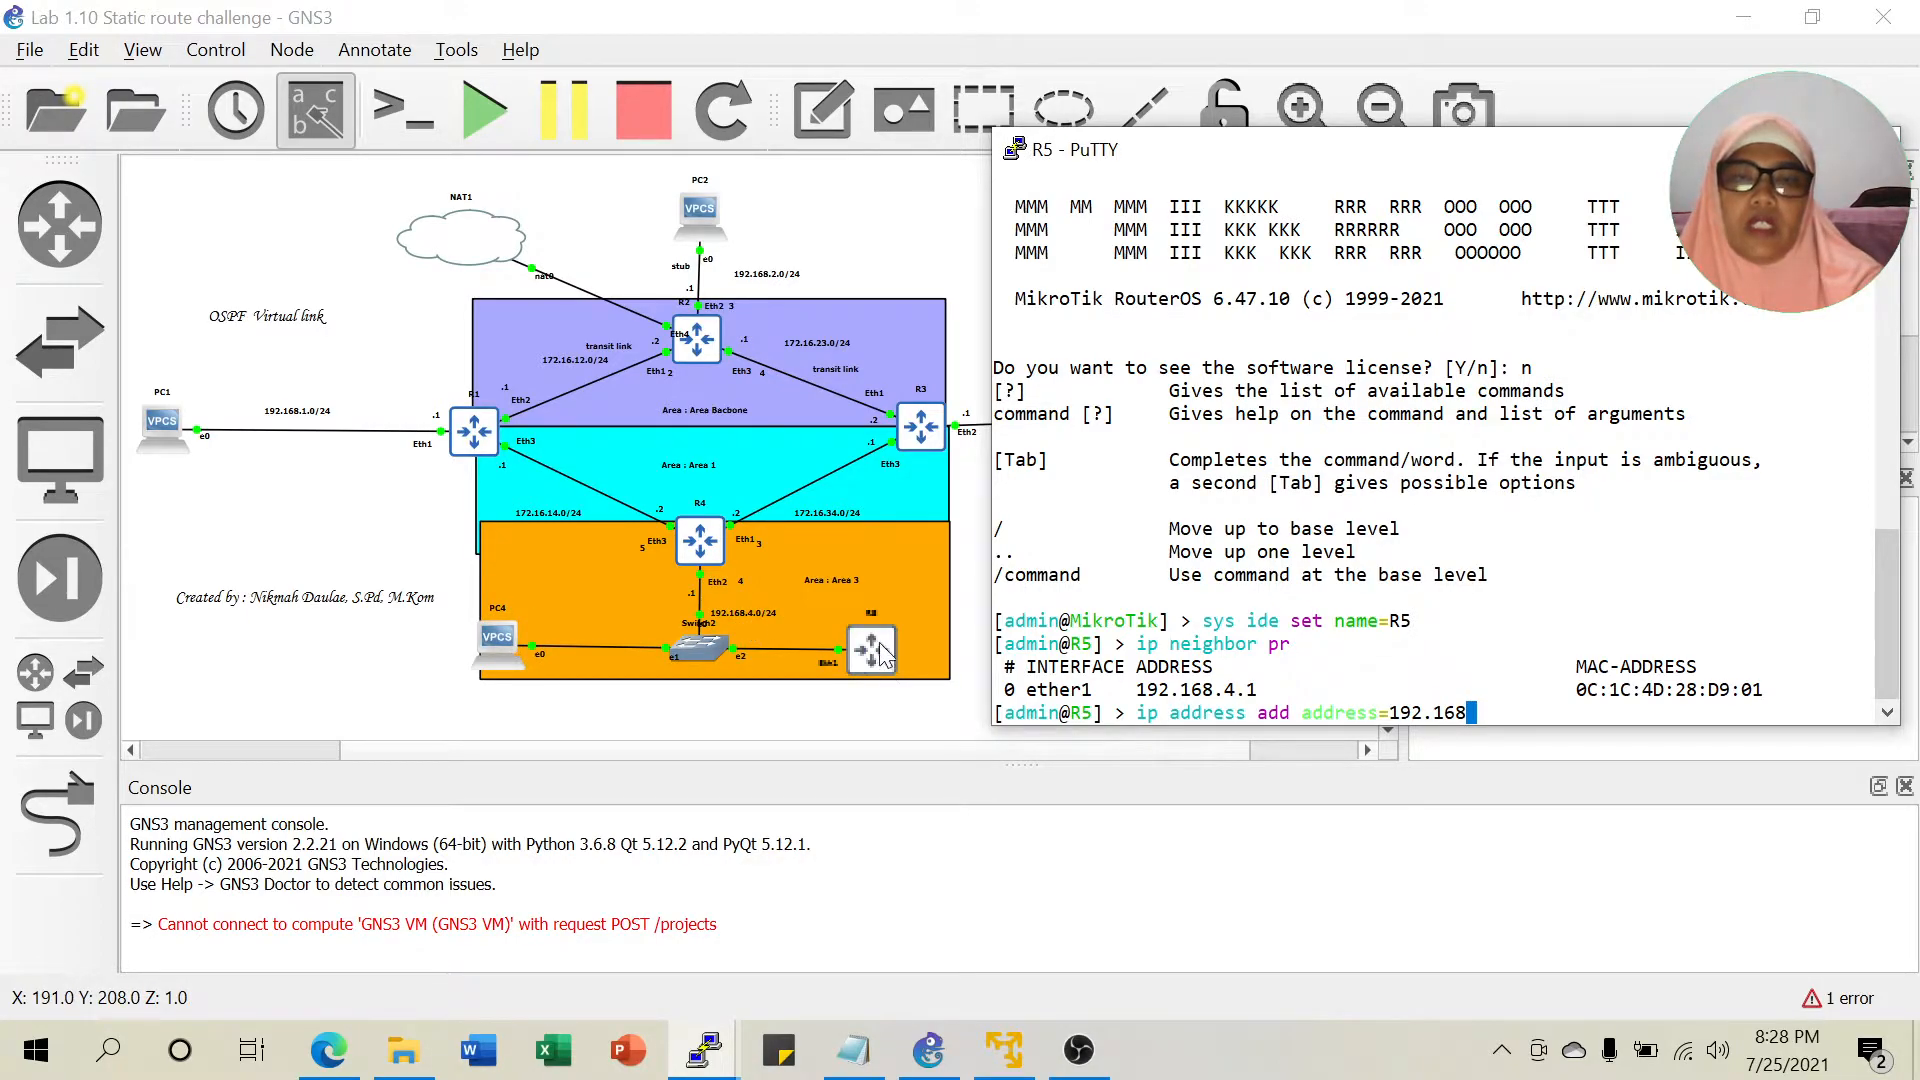
text(.4.)
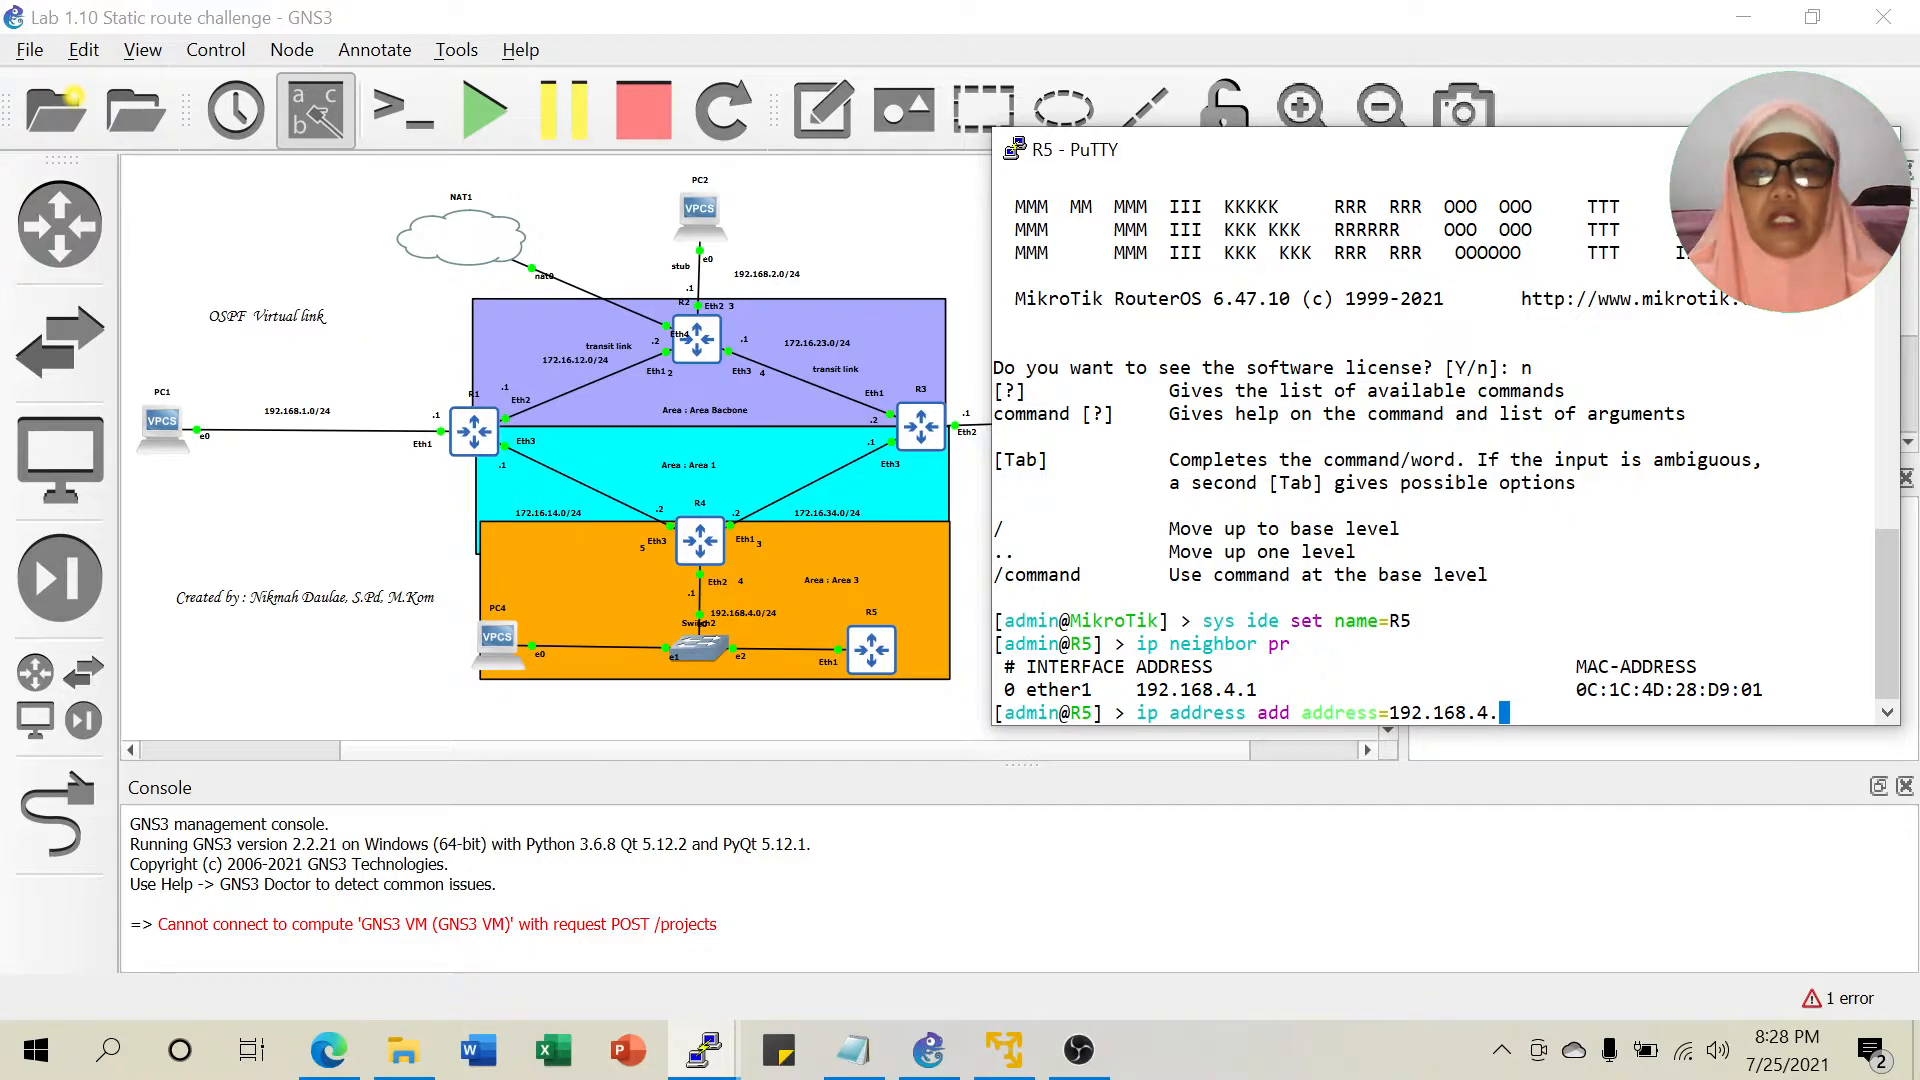
text(3/24 int)
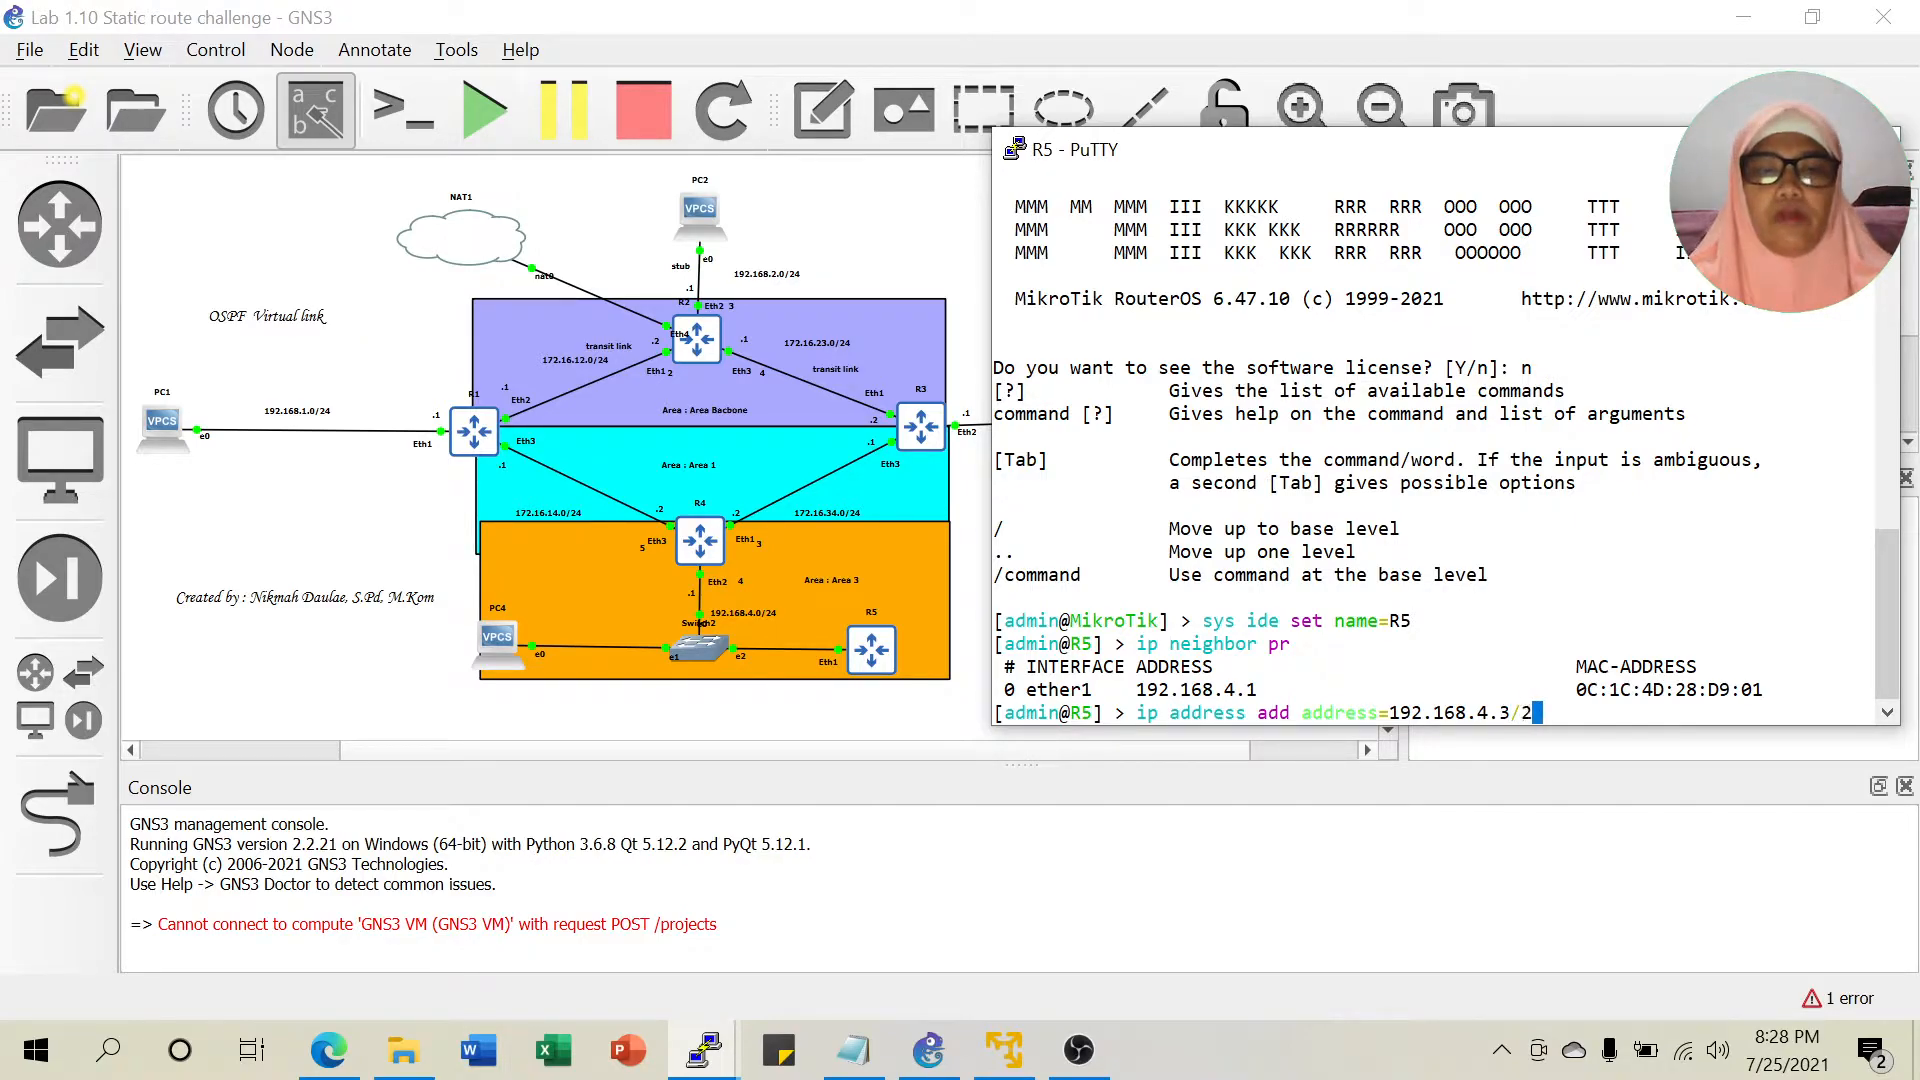
key(Tab)
text(ether1)
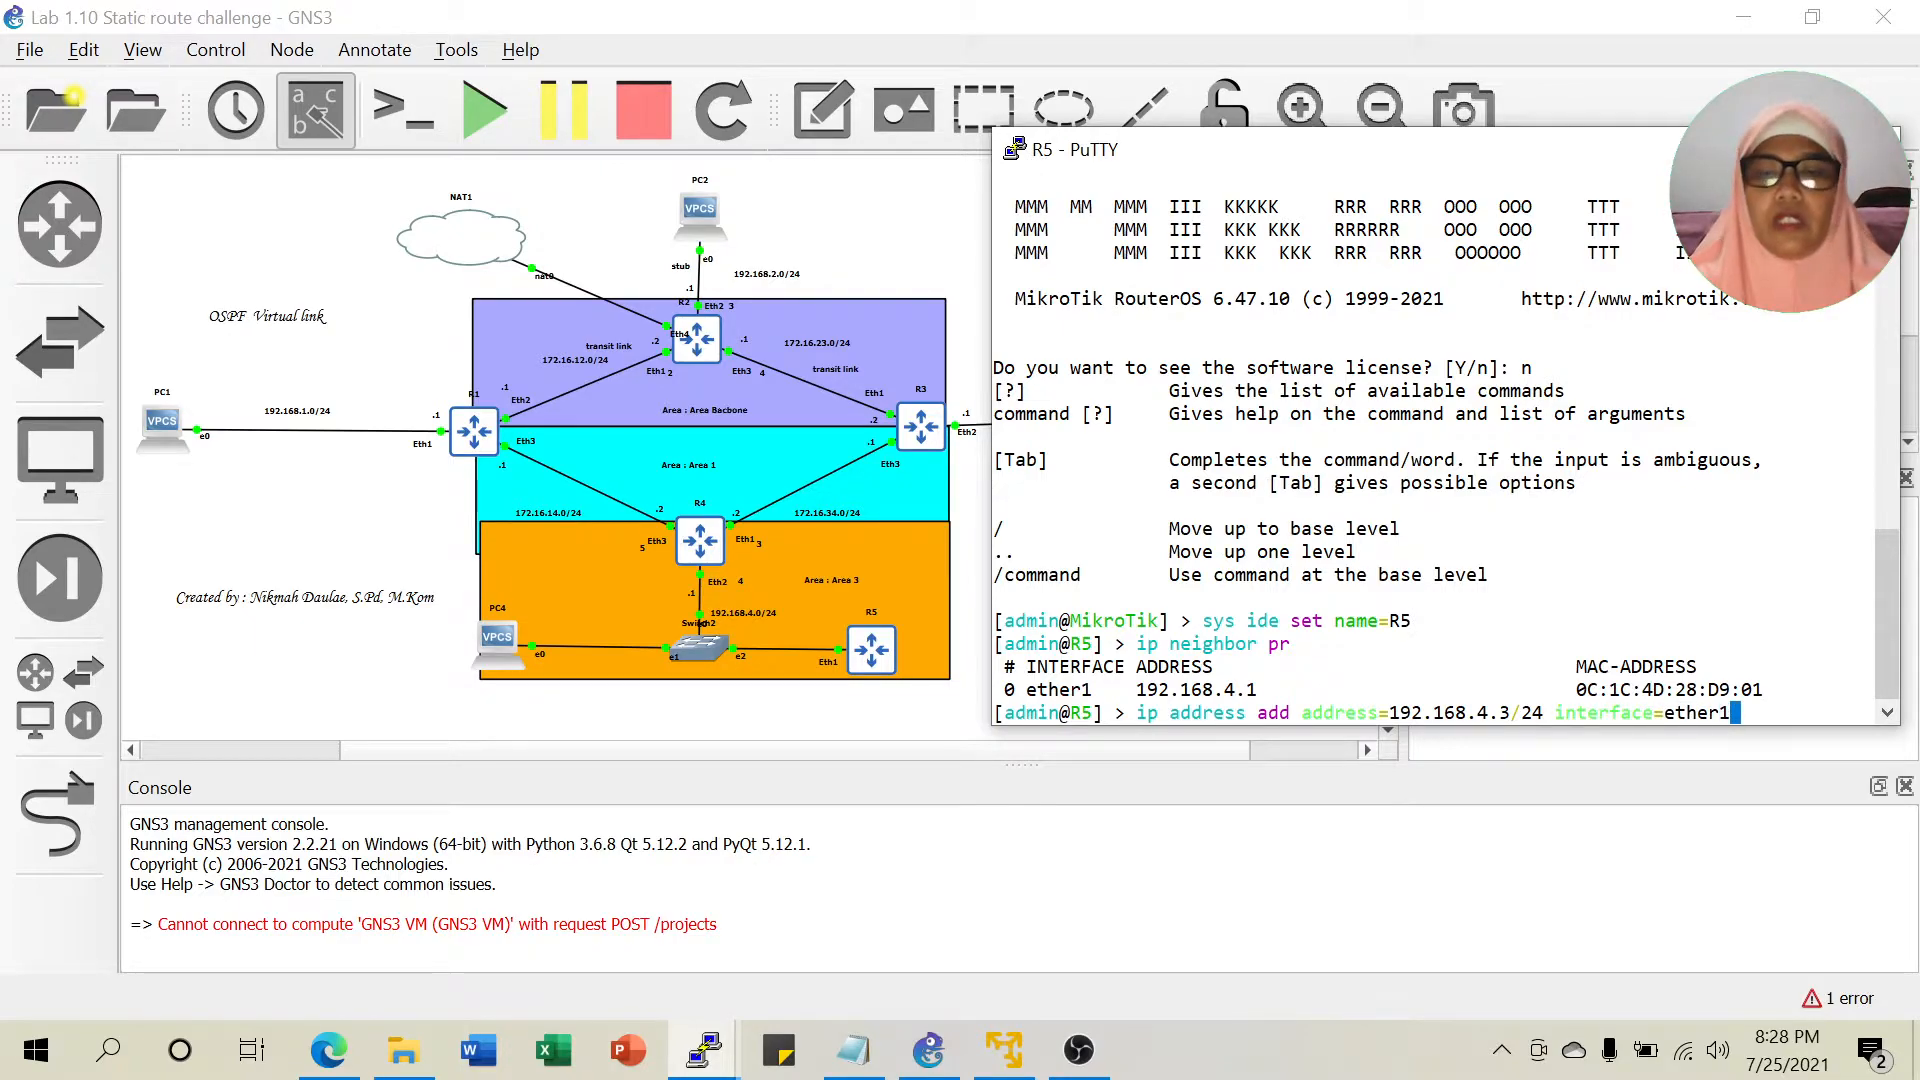
key(Return)
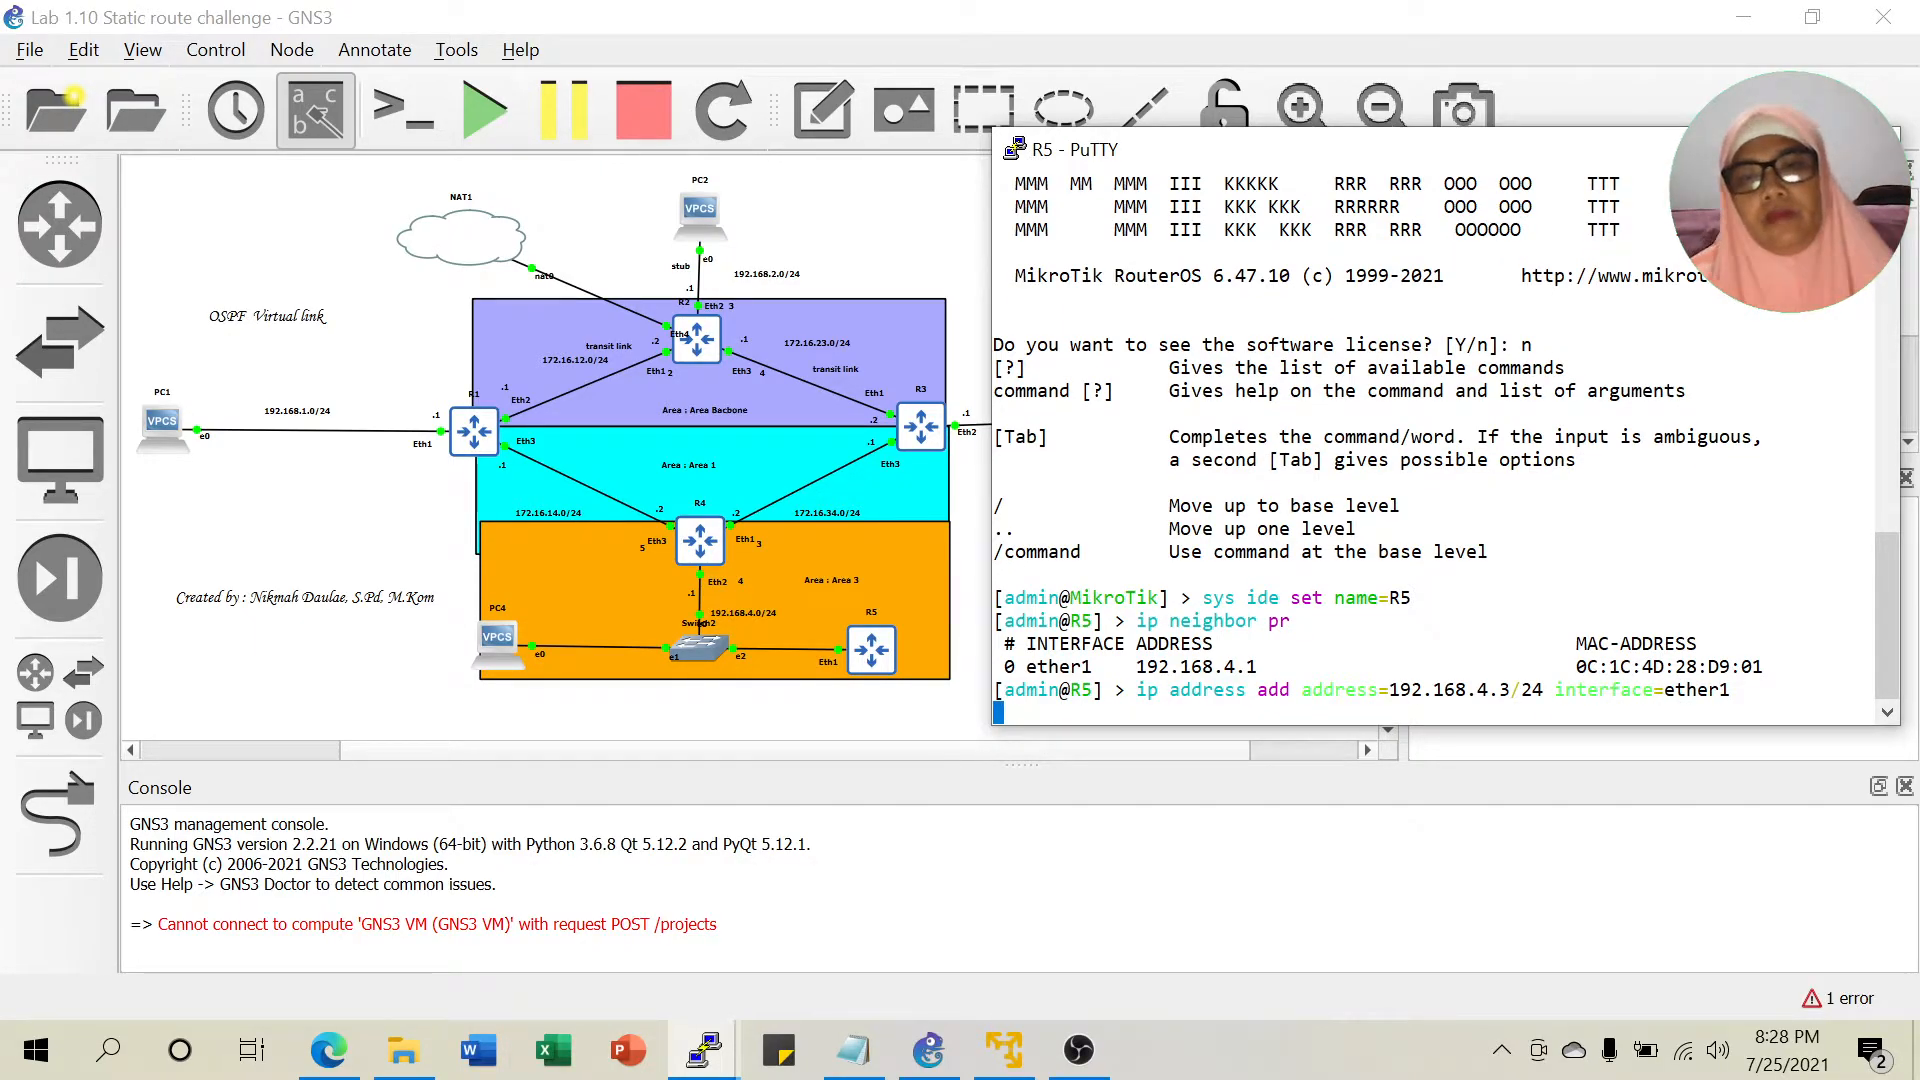
text(ping )
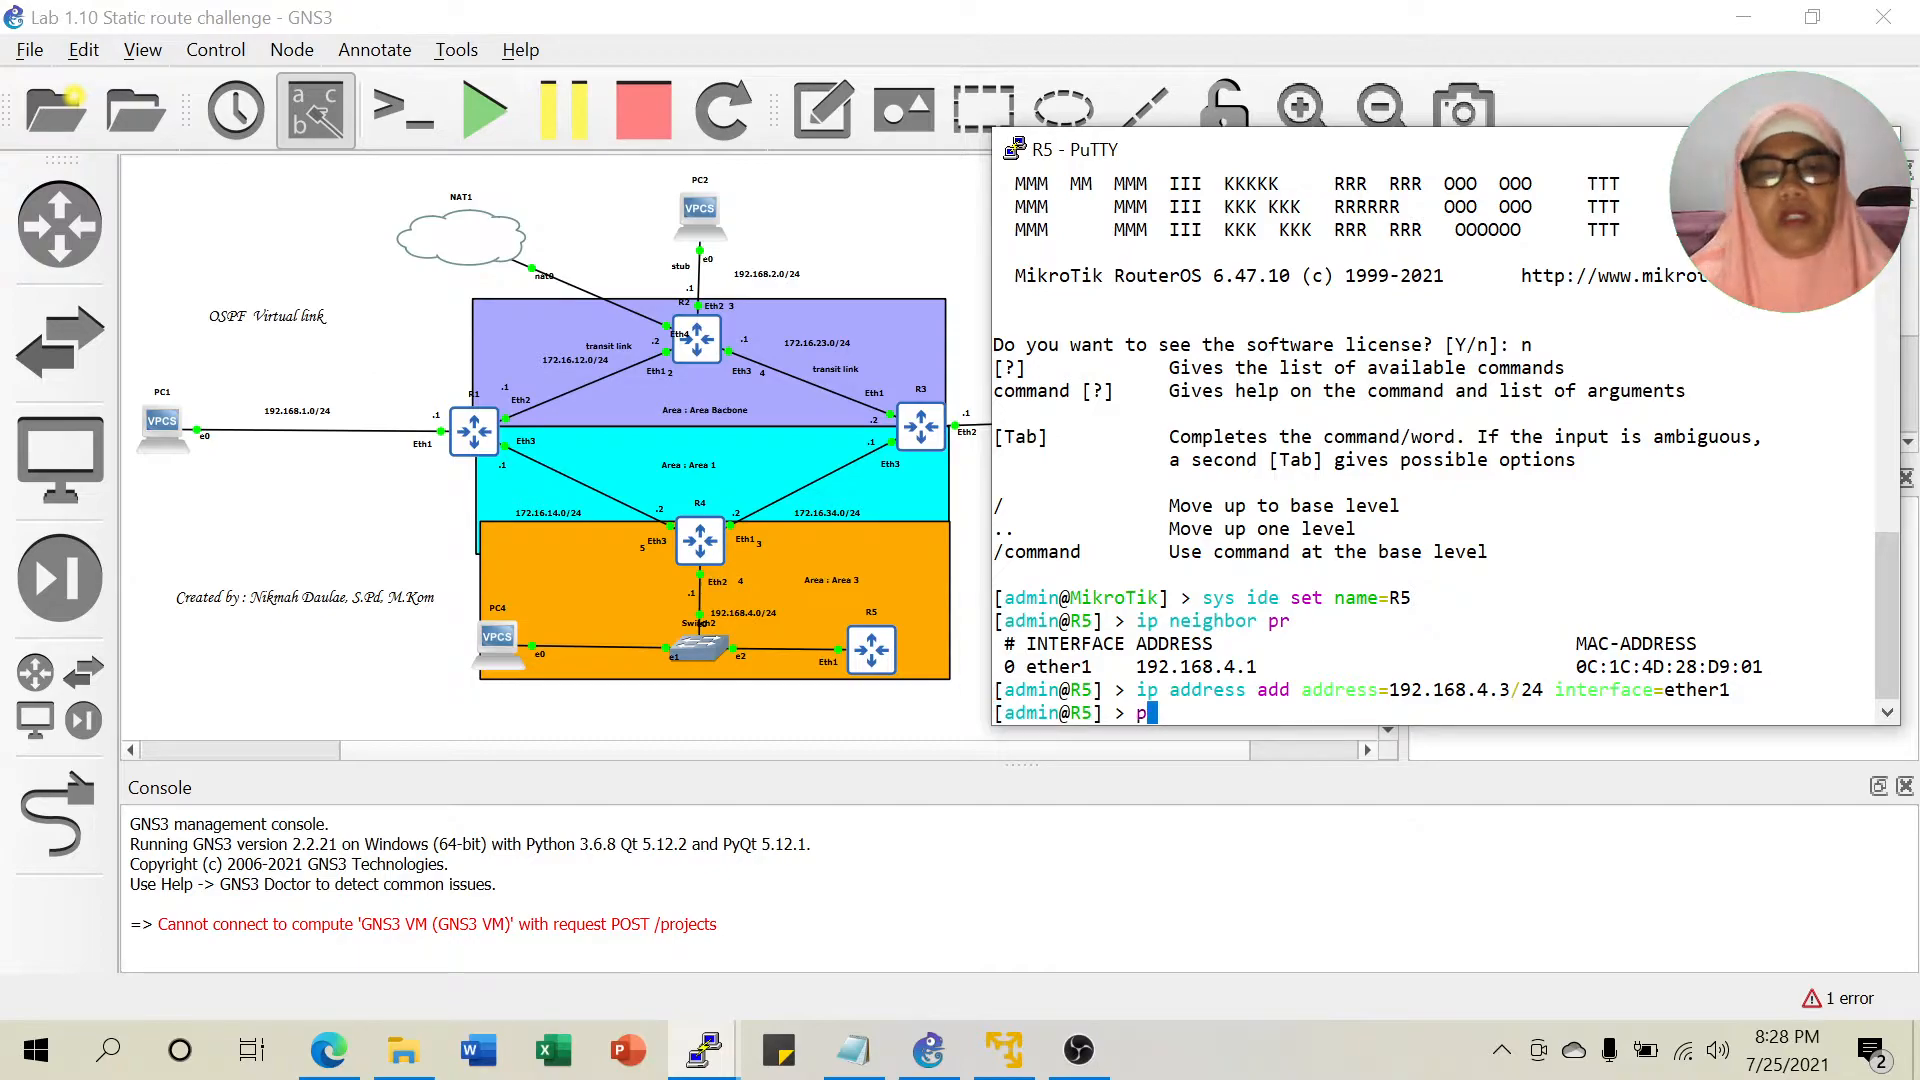
text(1)
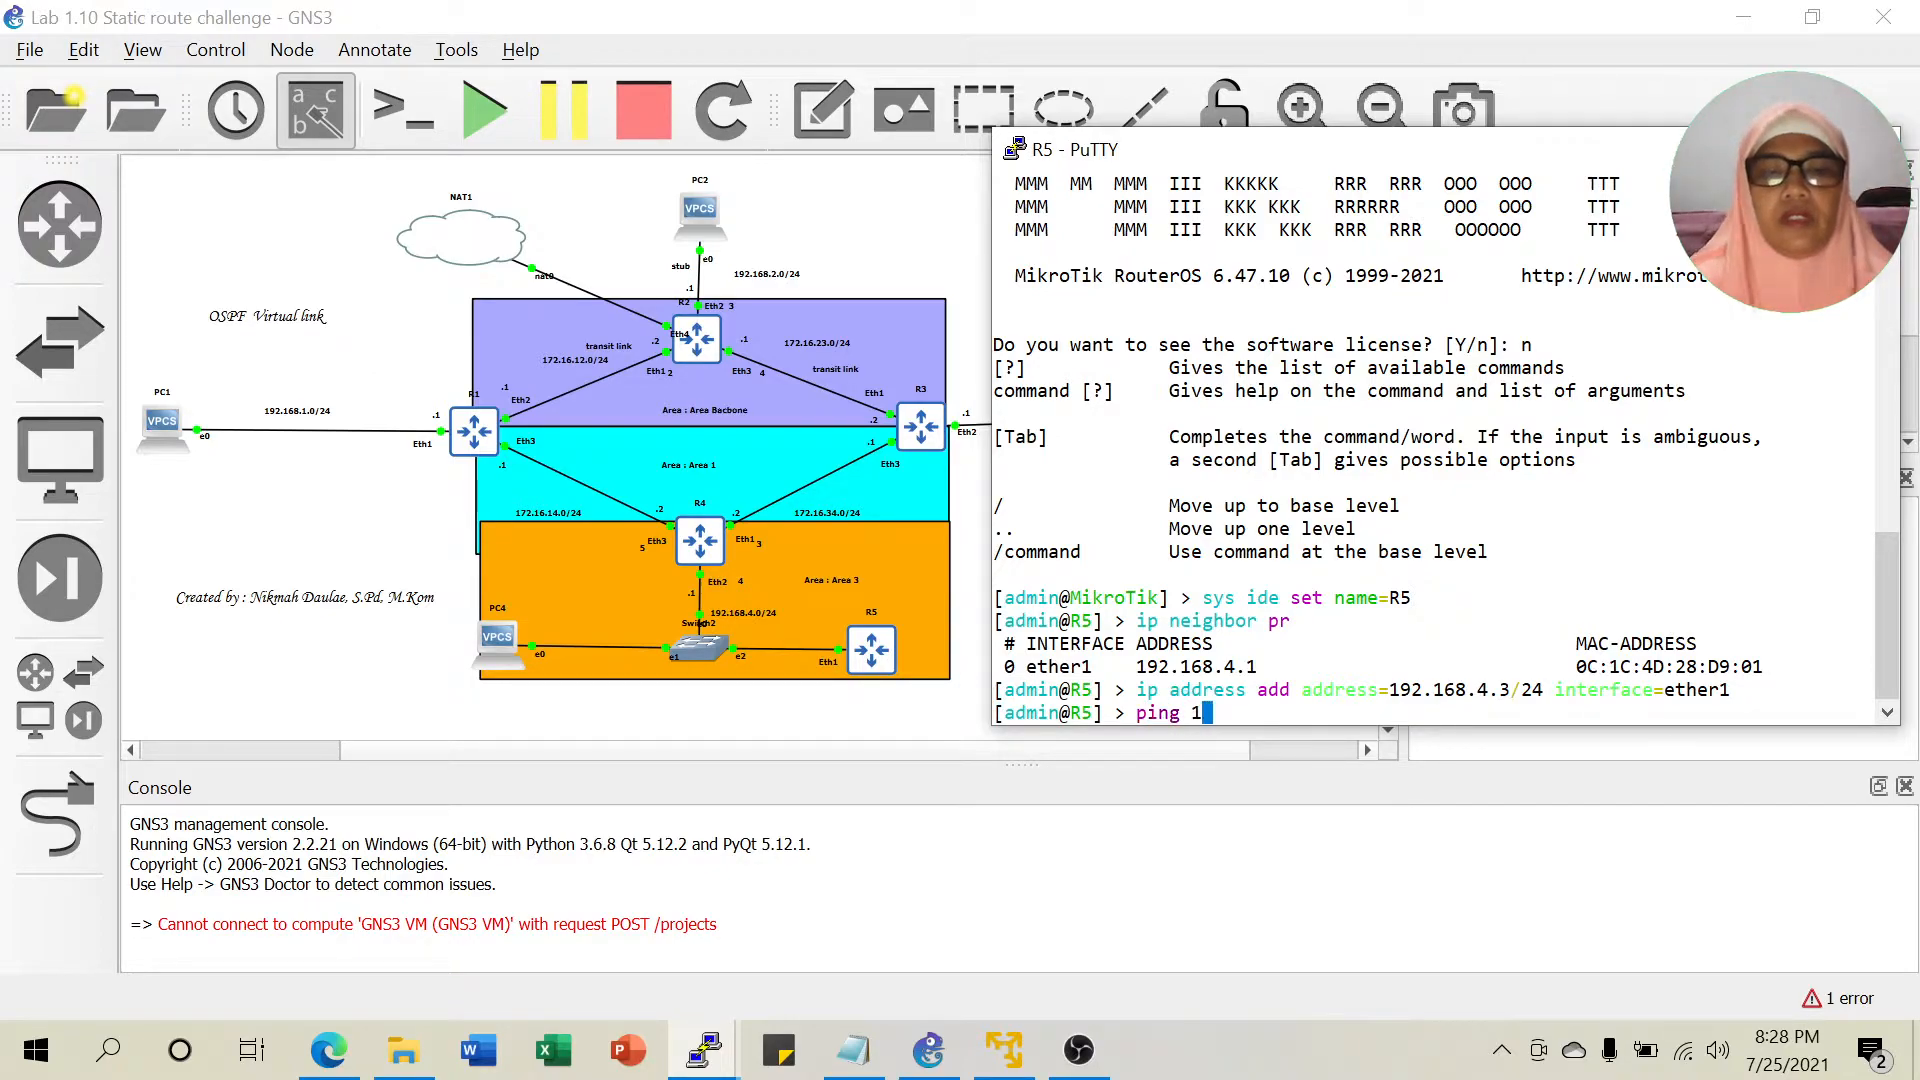
text(92.168.)
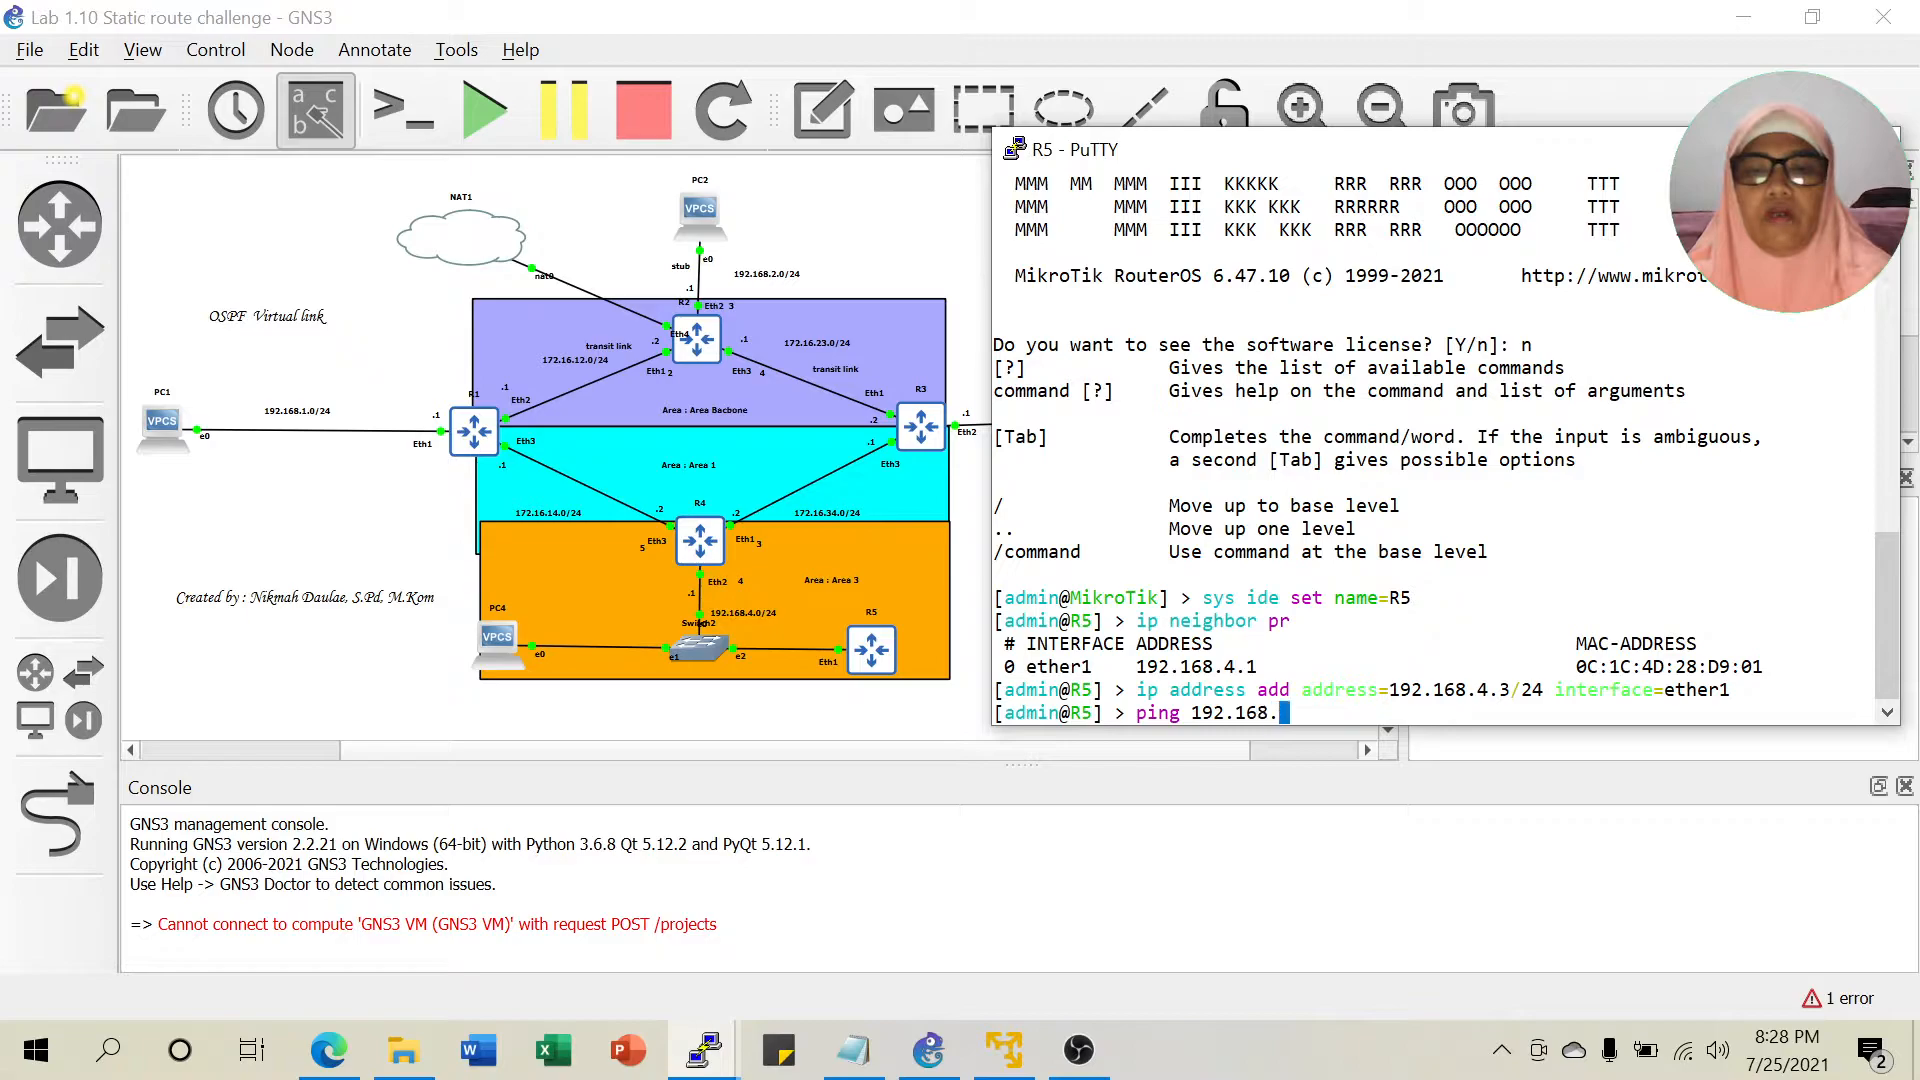
text(4.1)
key(Return)
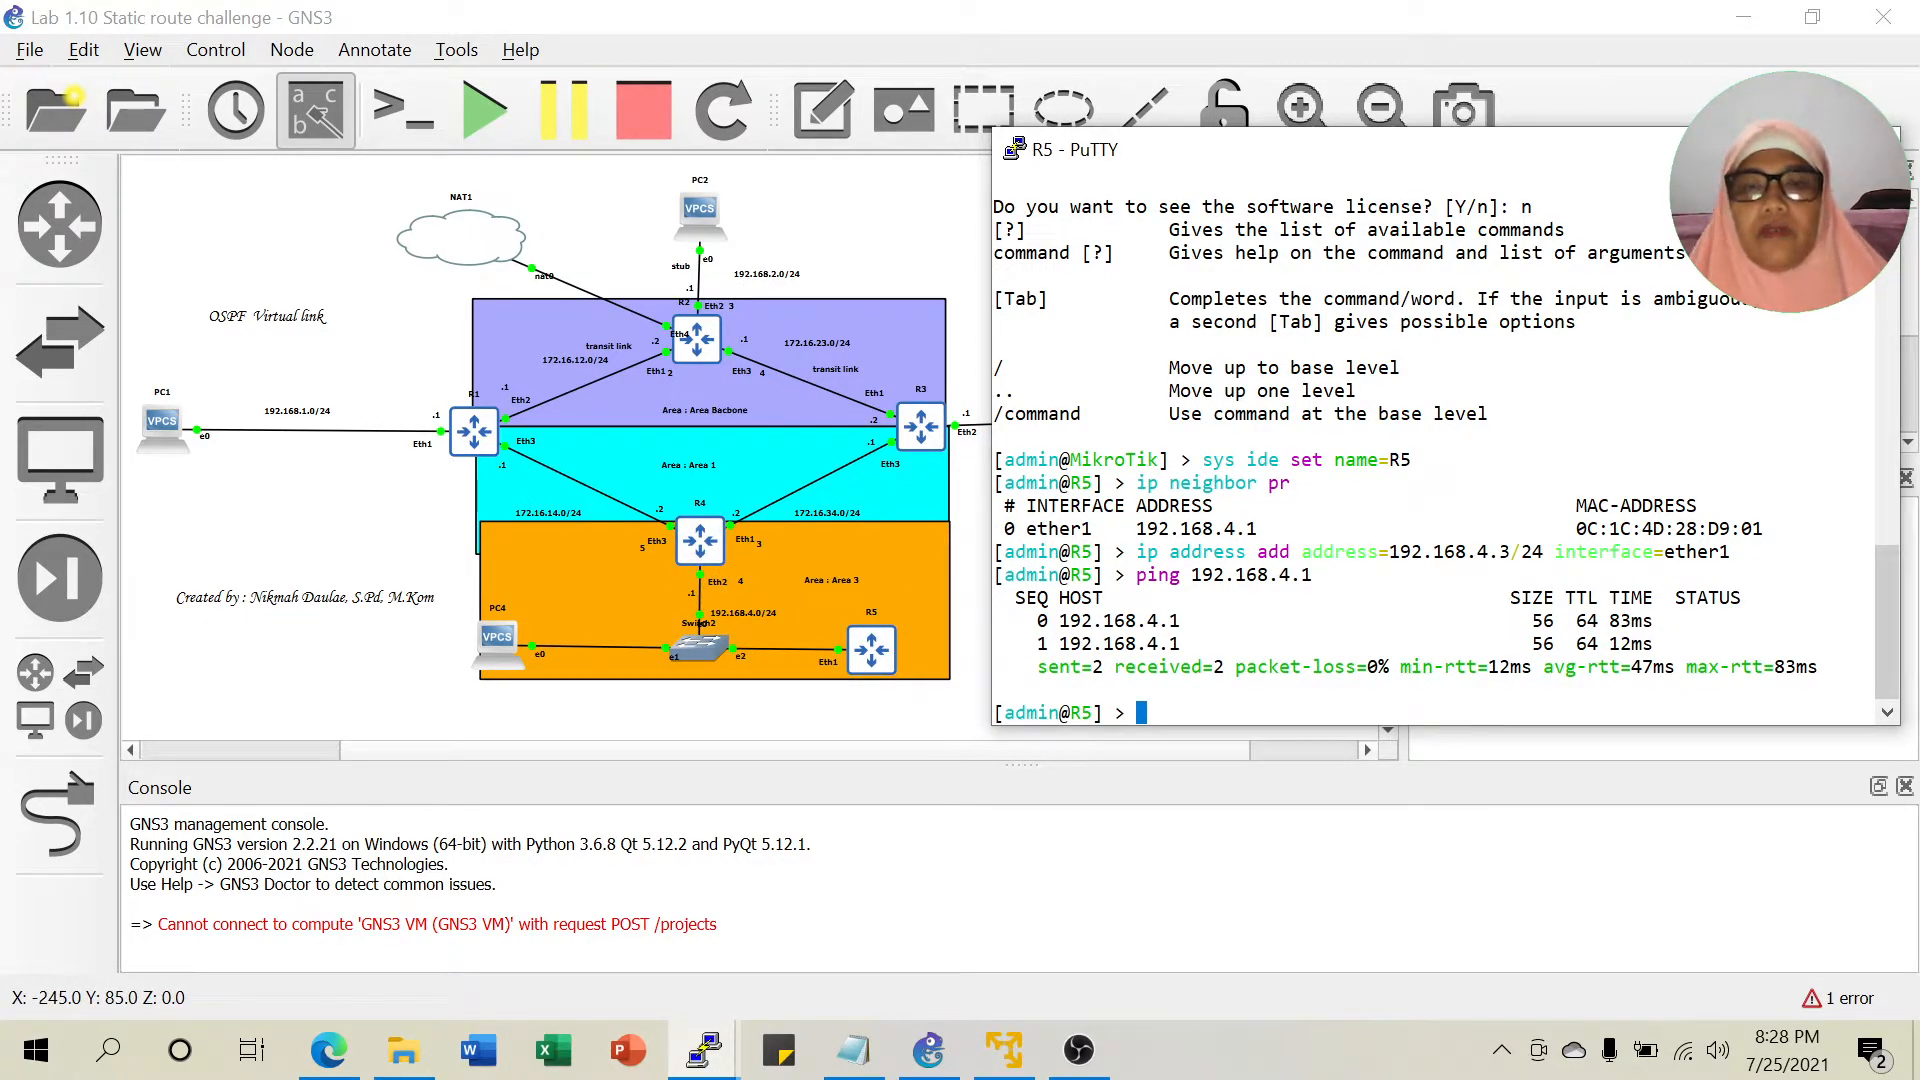
Check the notes, then set R5's OSPF instance router-id to 10.5.5.5.
click(853, 1049)
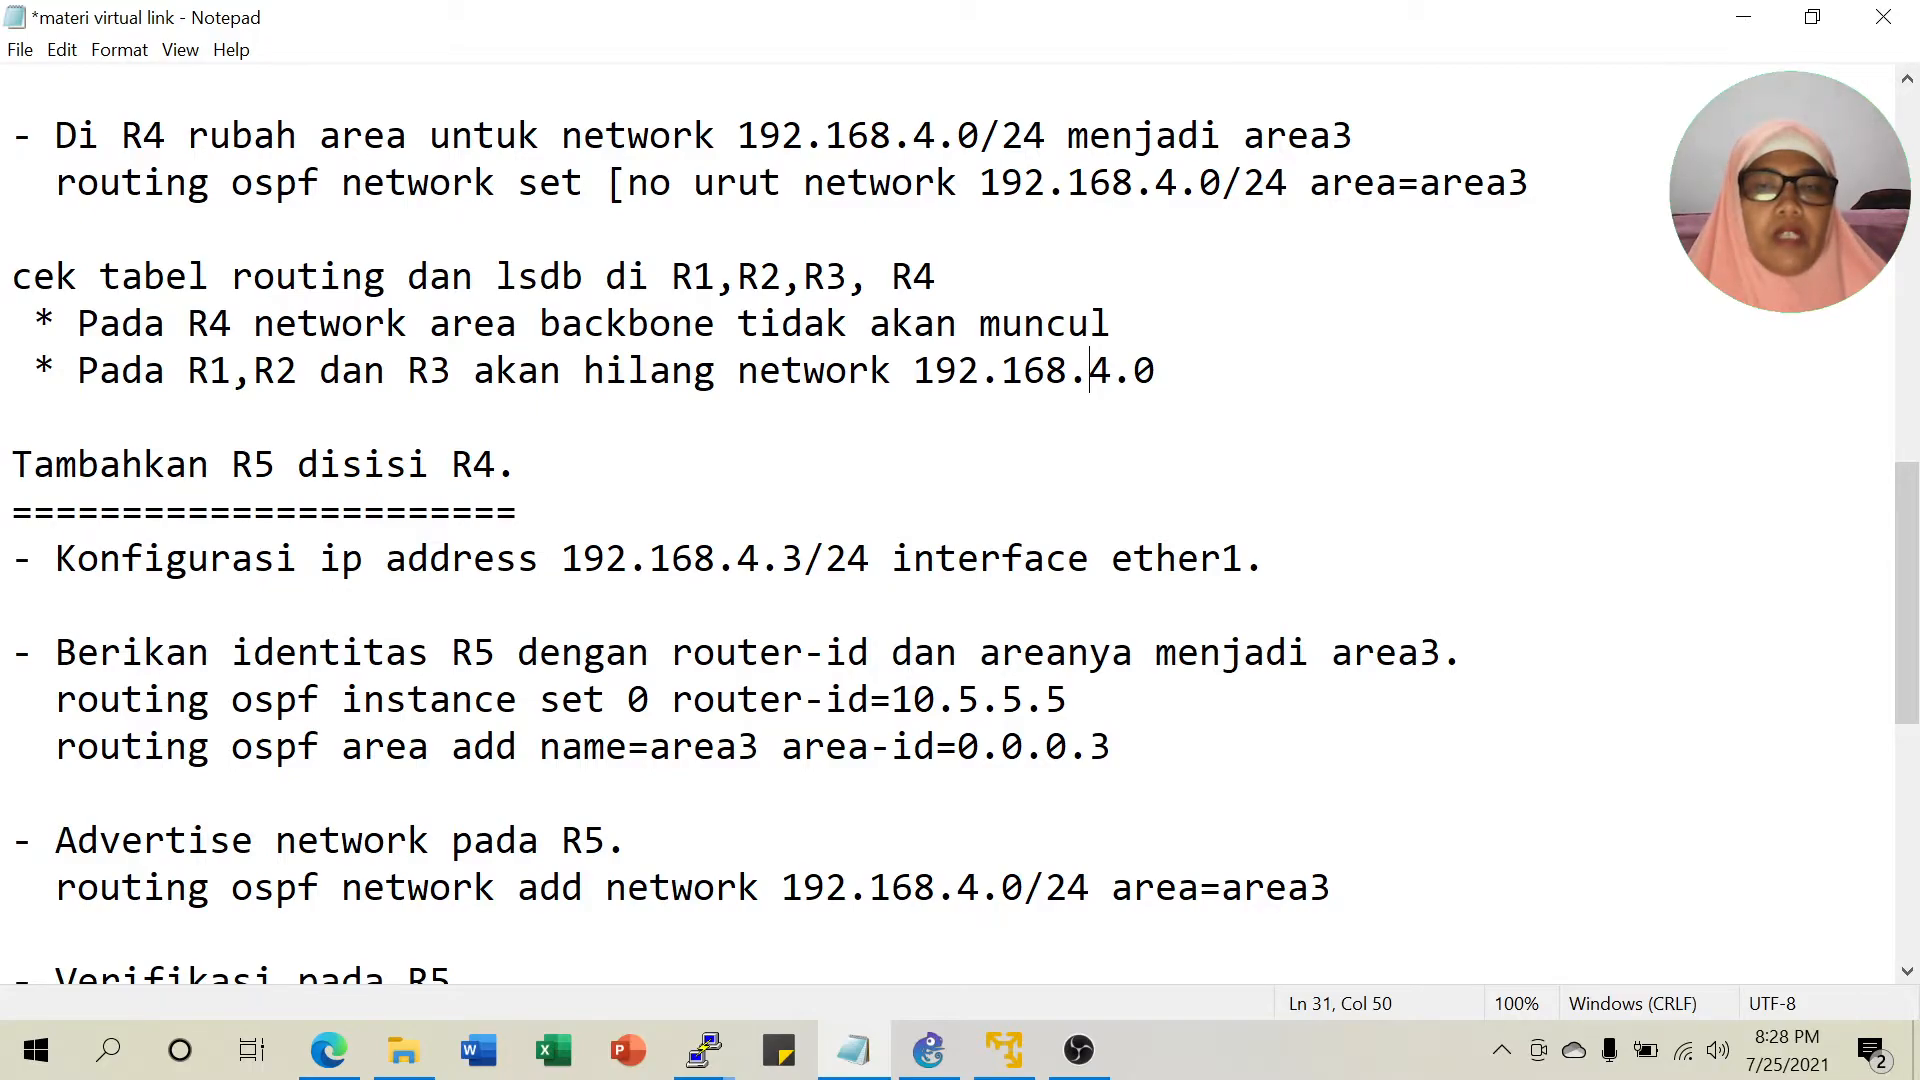
click(929, 1064)
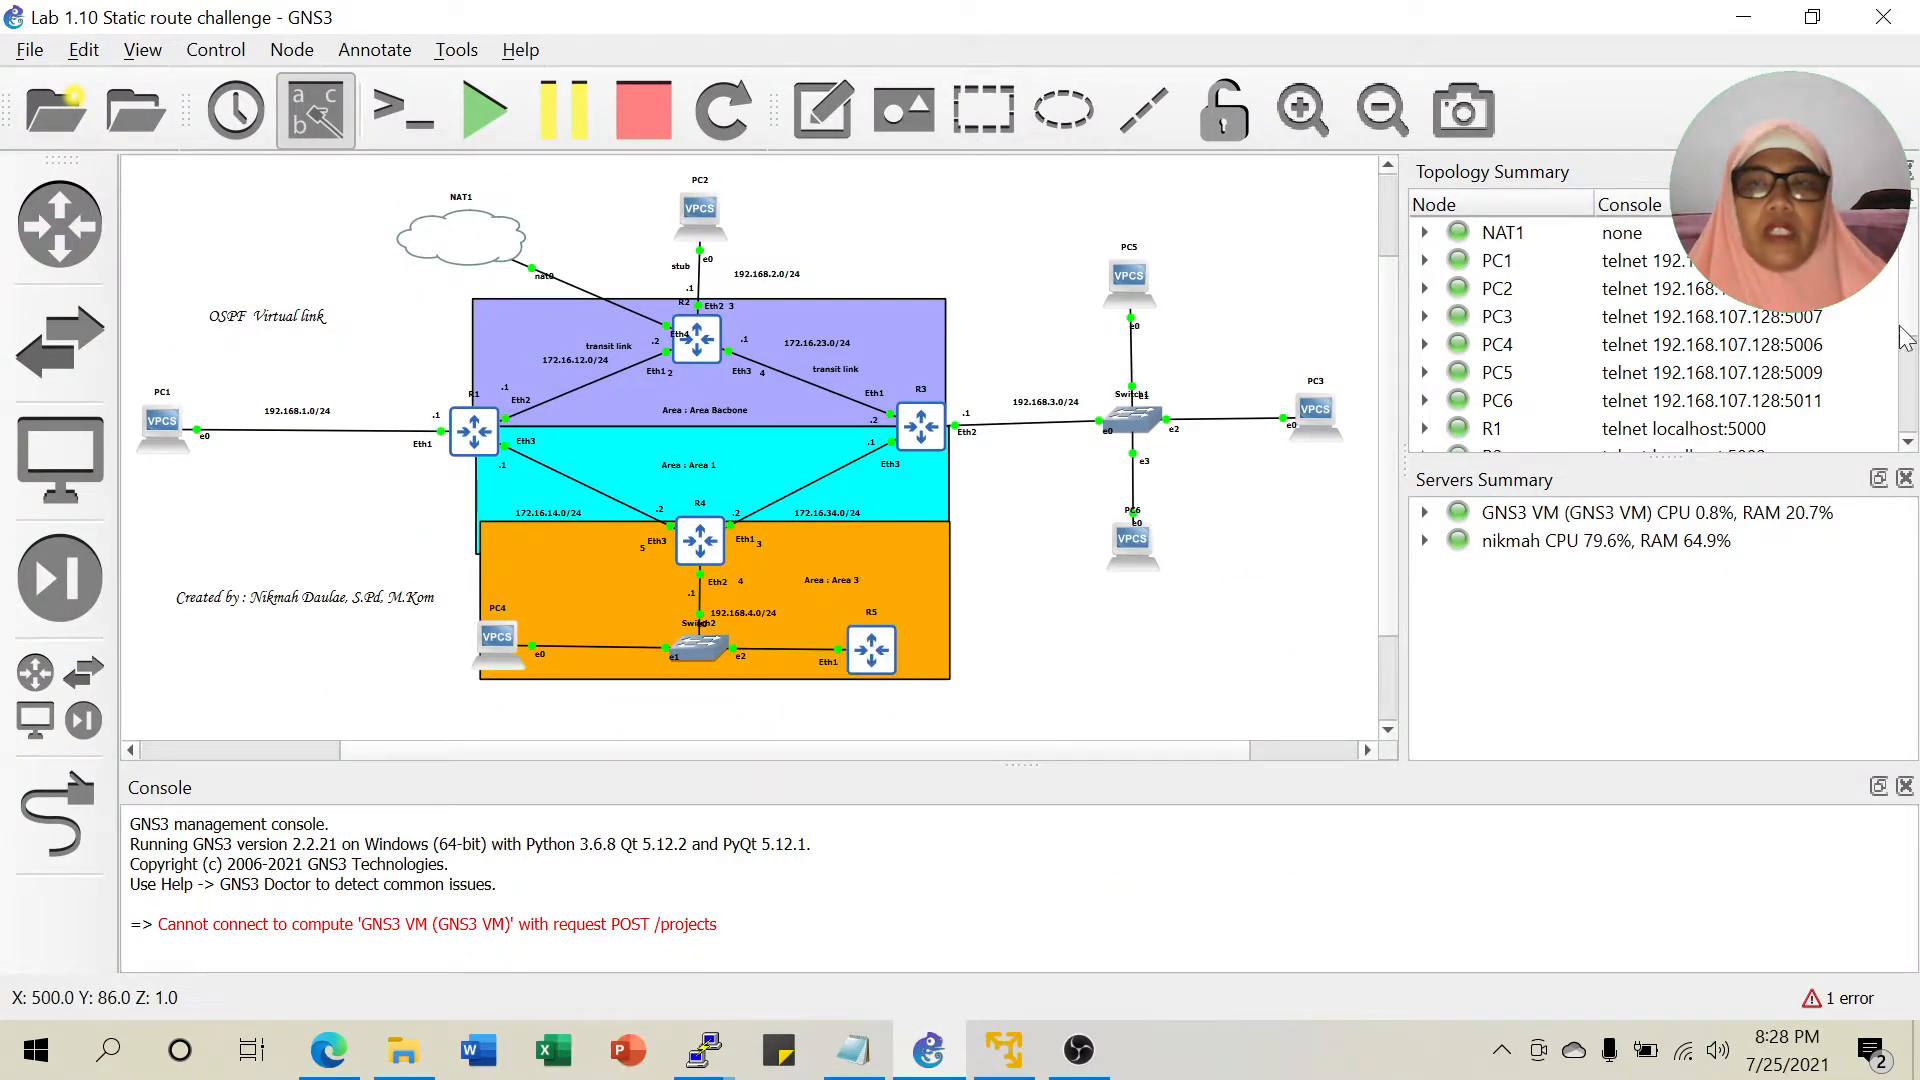
click(1743, 17)
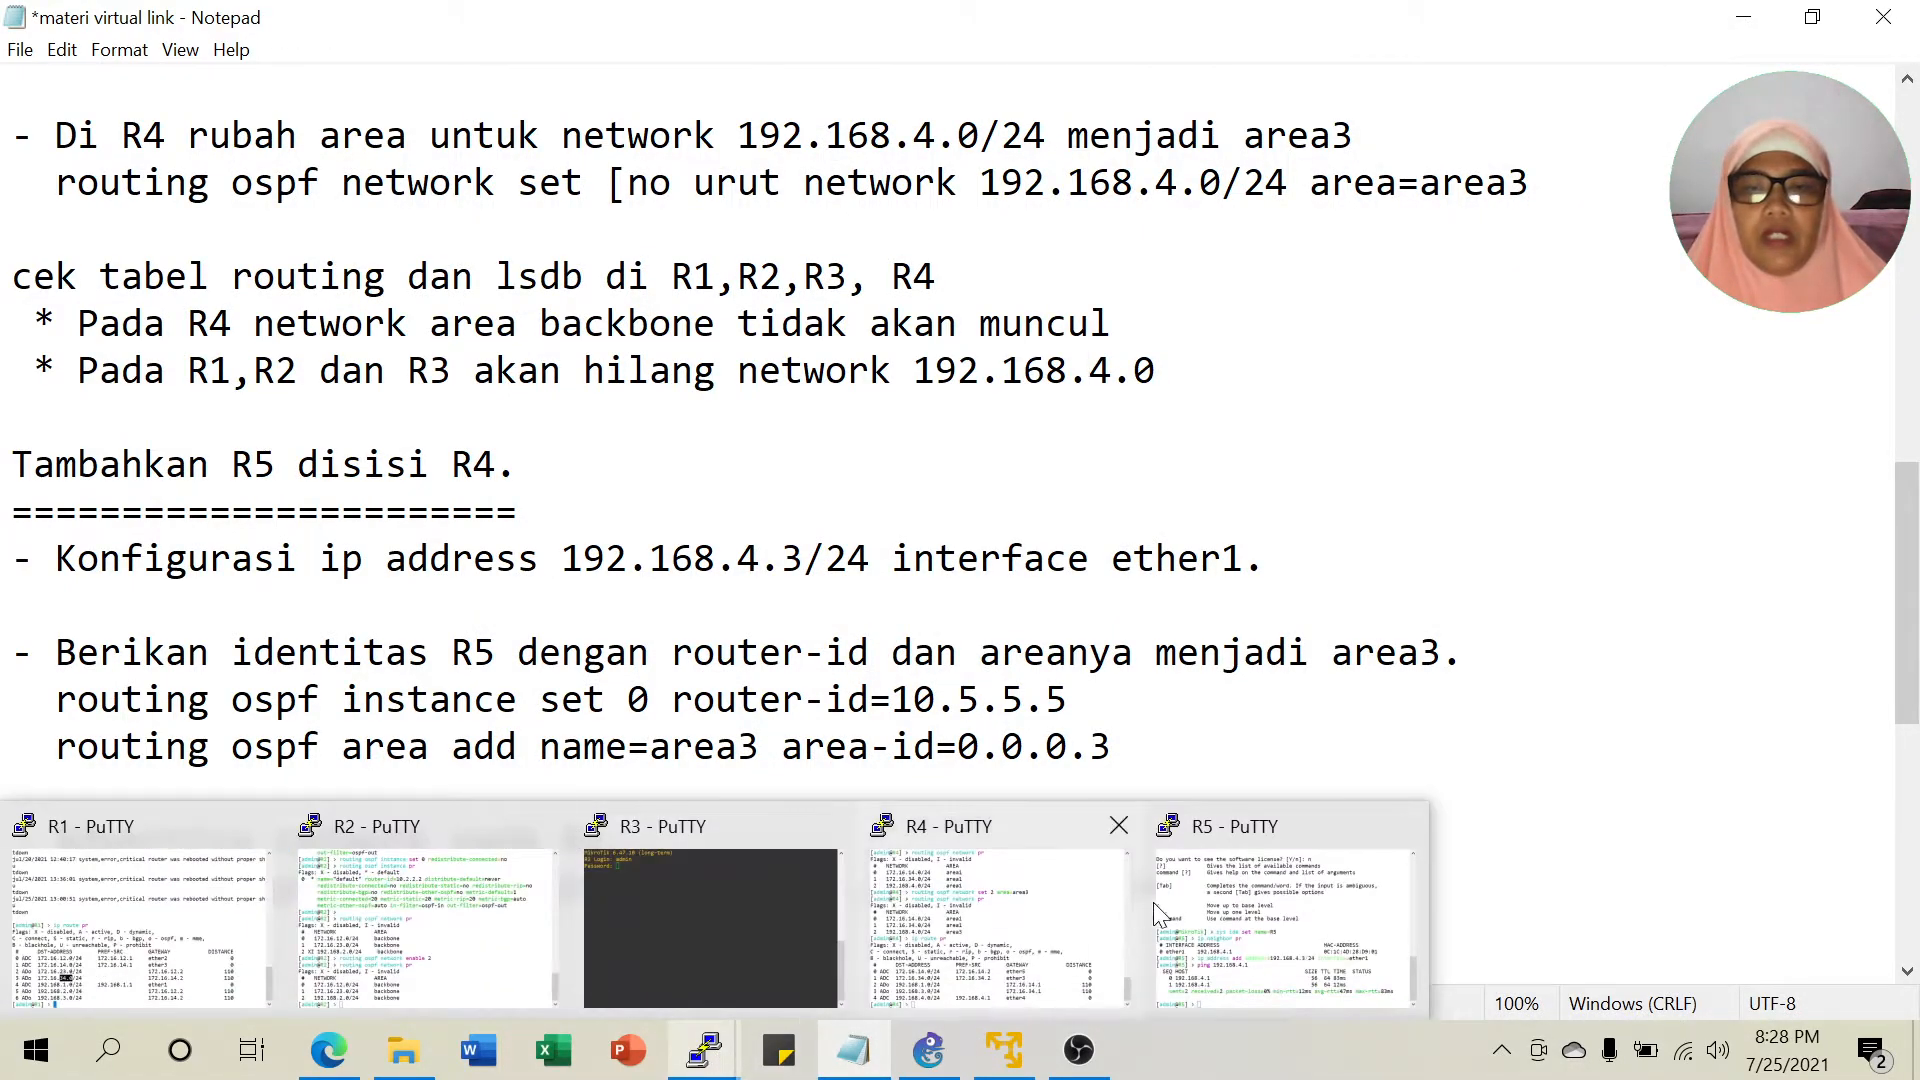
click(1202, 910)
text(routing ospf ins)
key(Tab)
text(set 0 route)
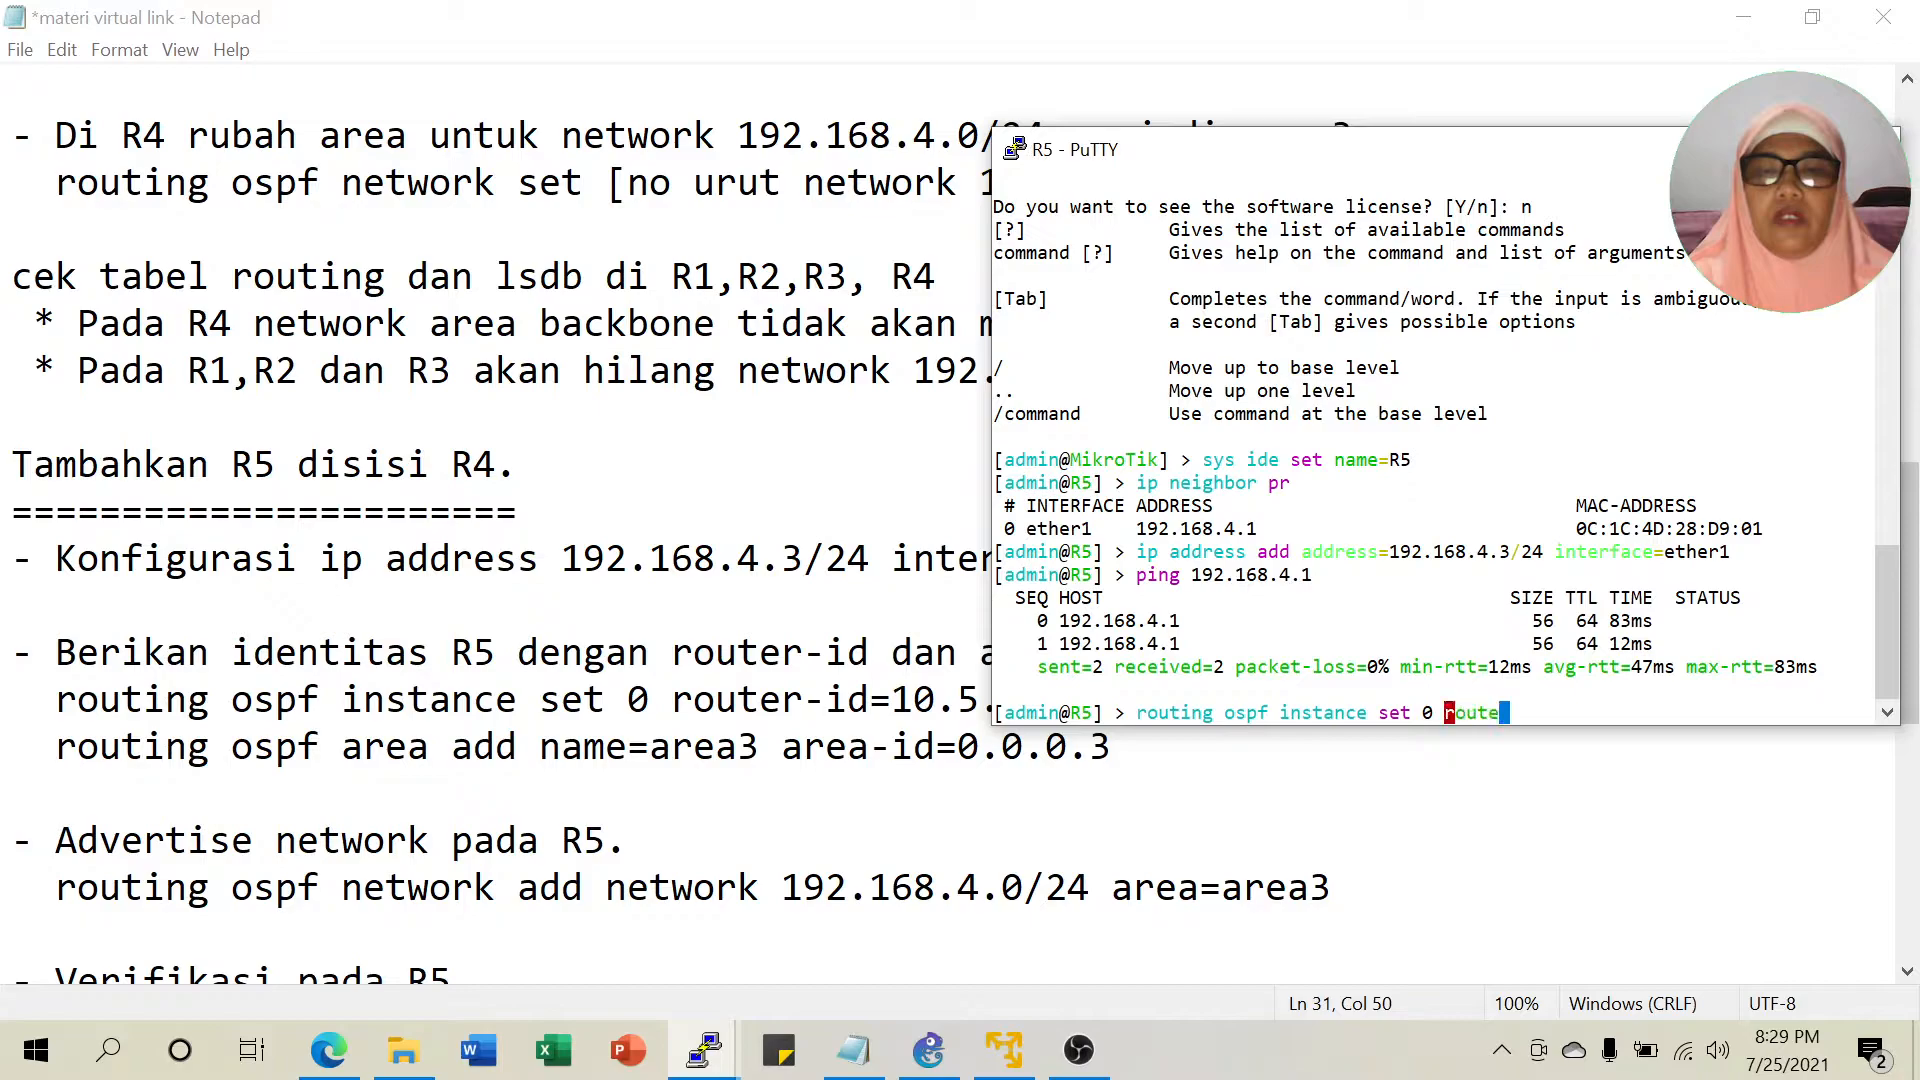
key(Tab)
text(1)
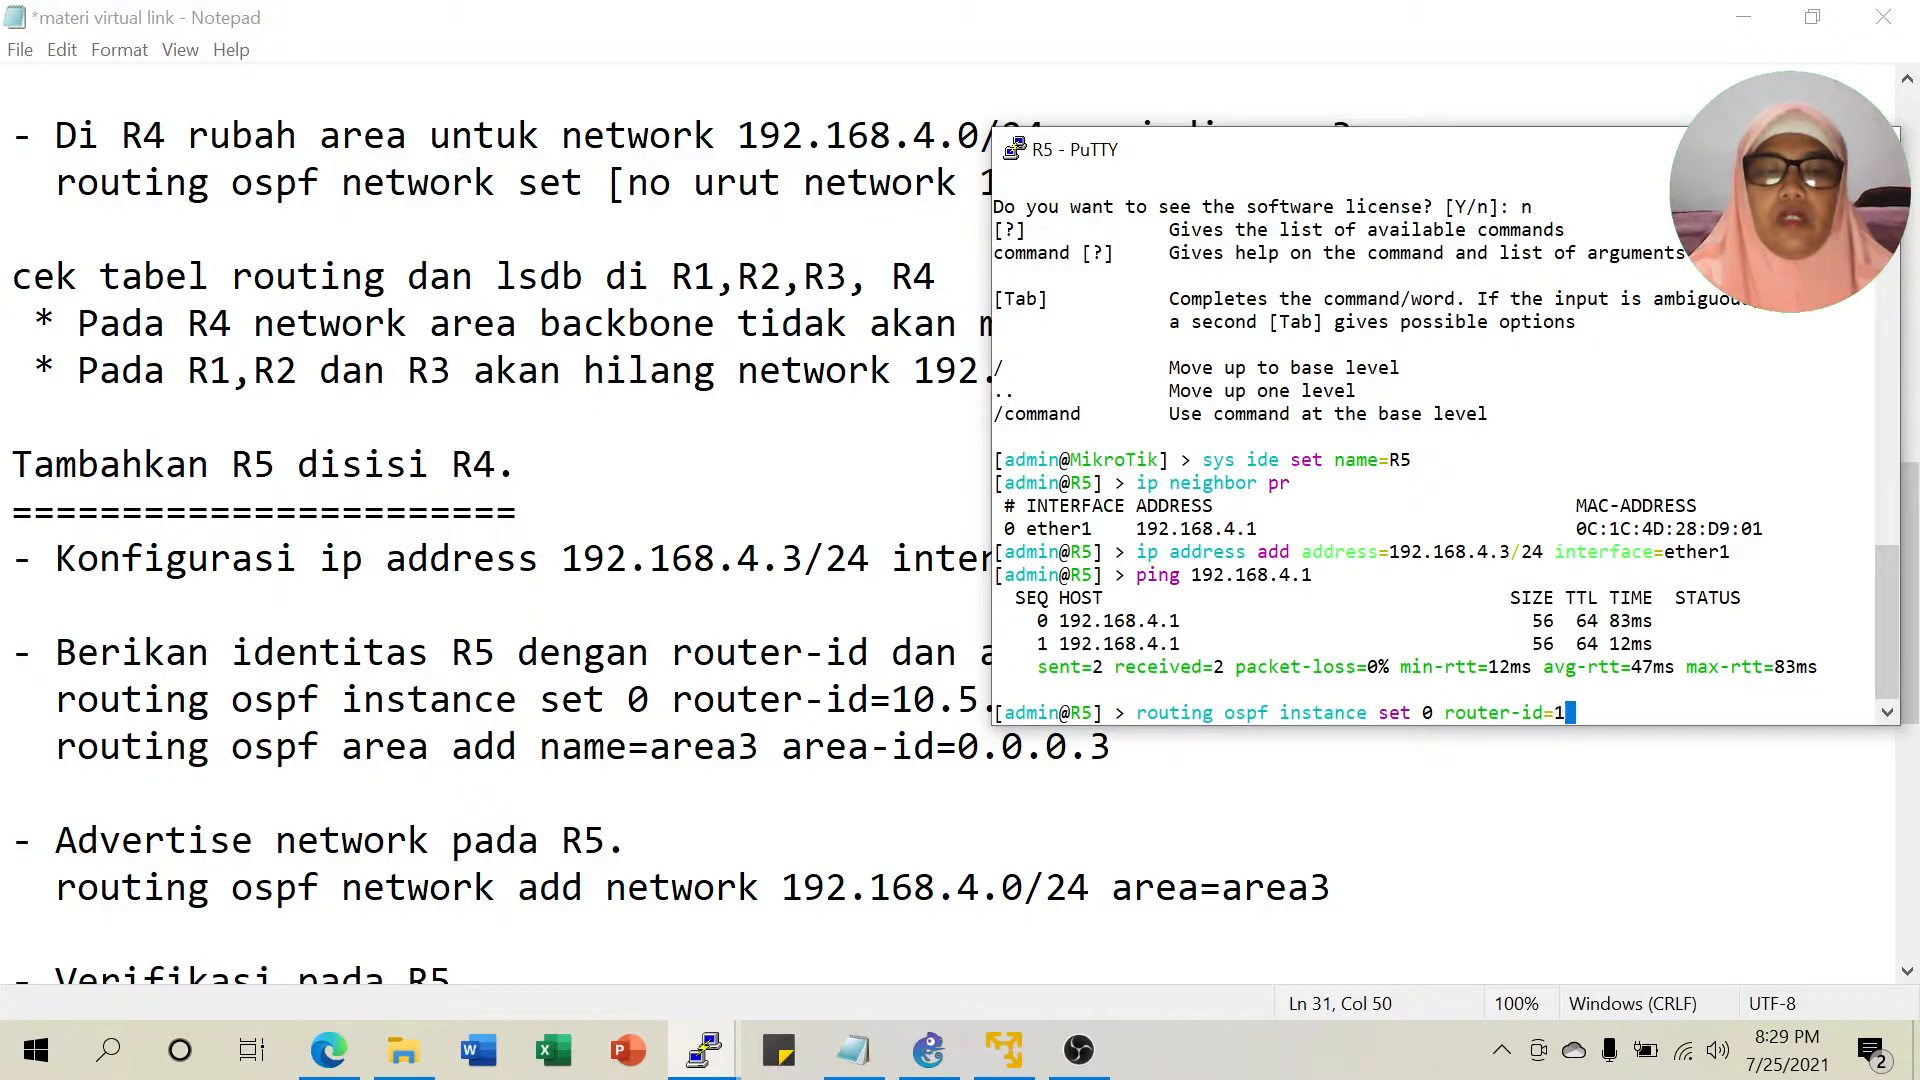
text(0.5.5.5)
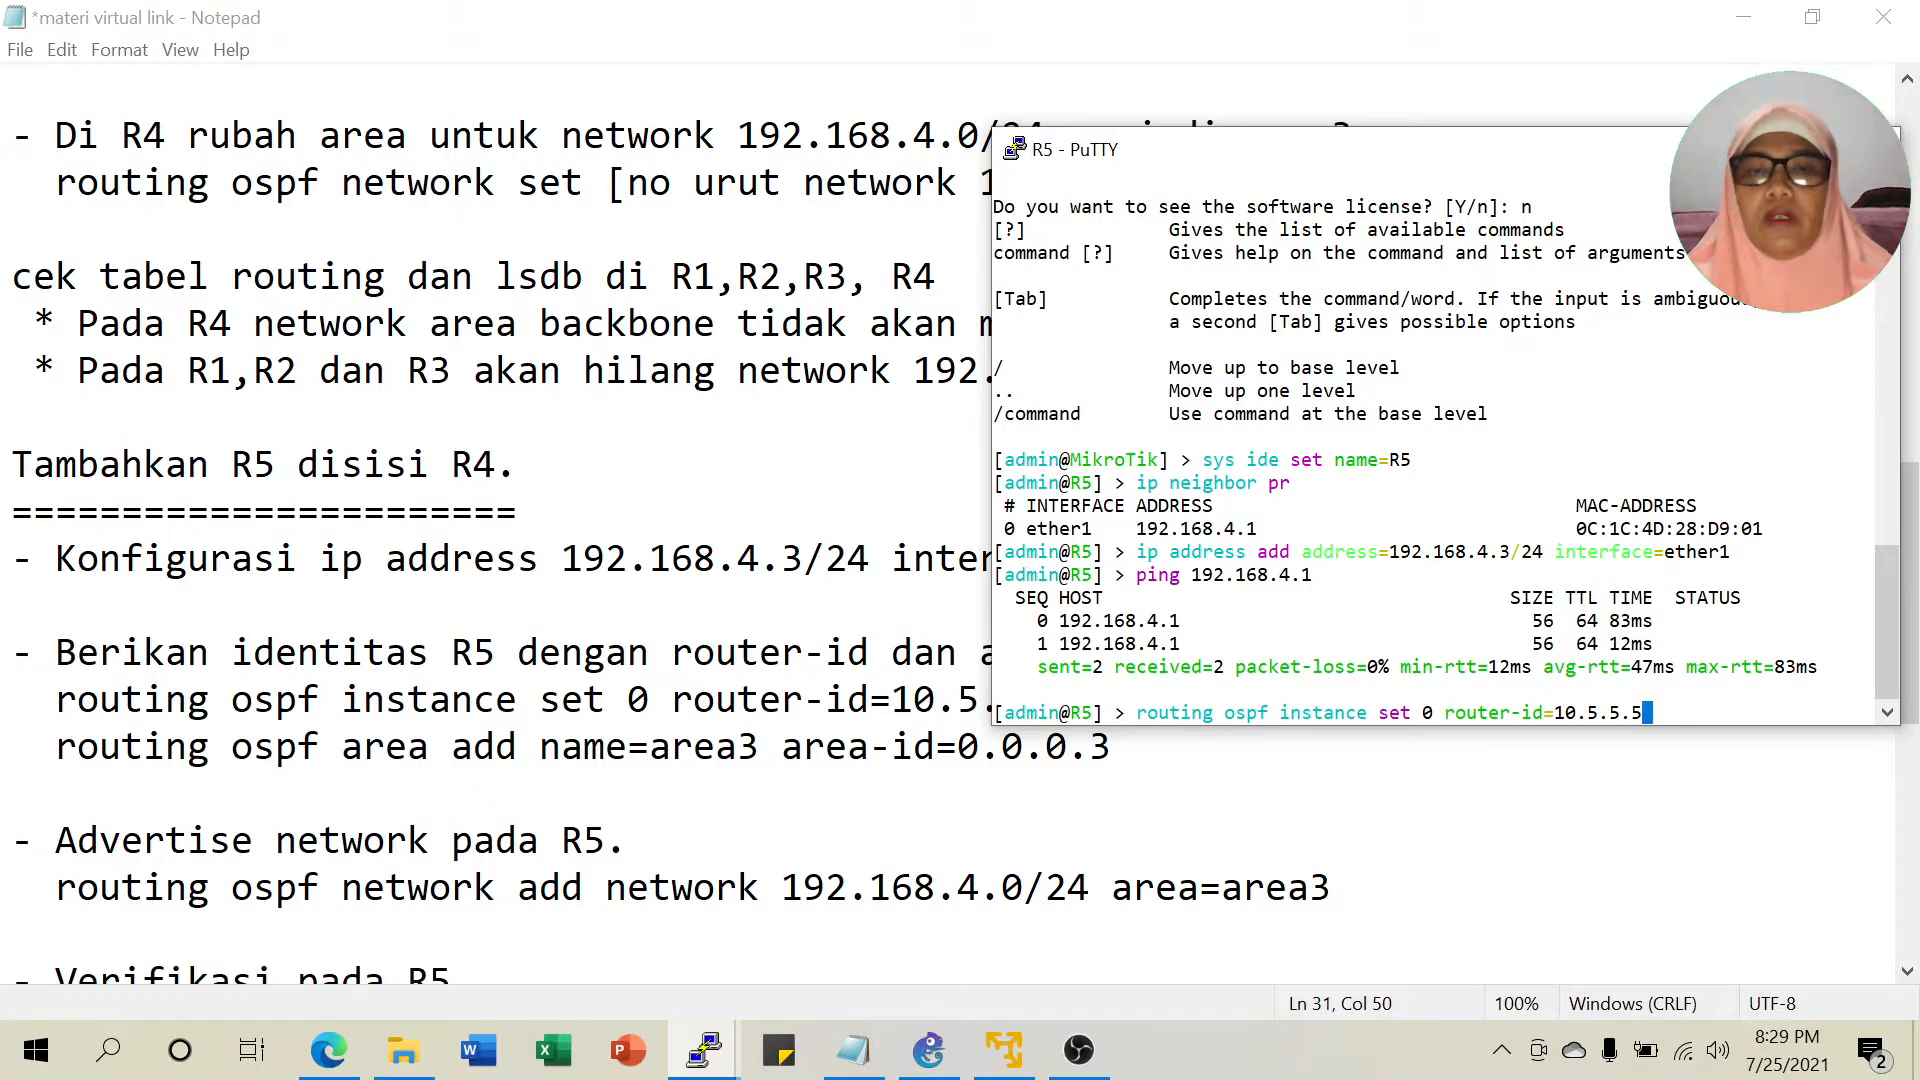
key(Return)
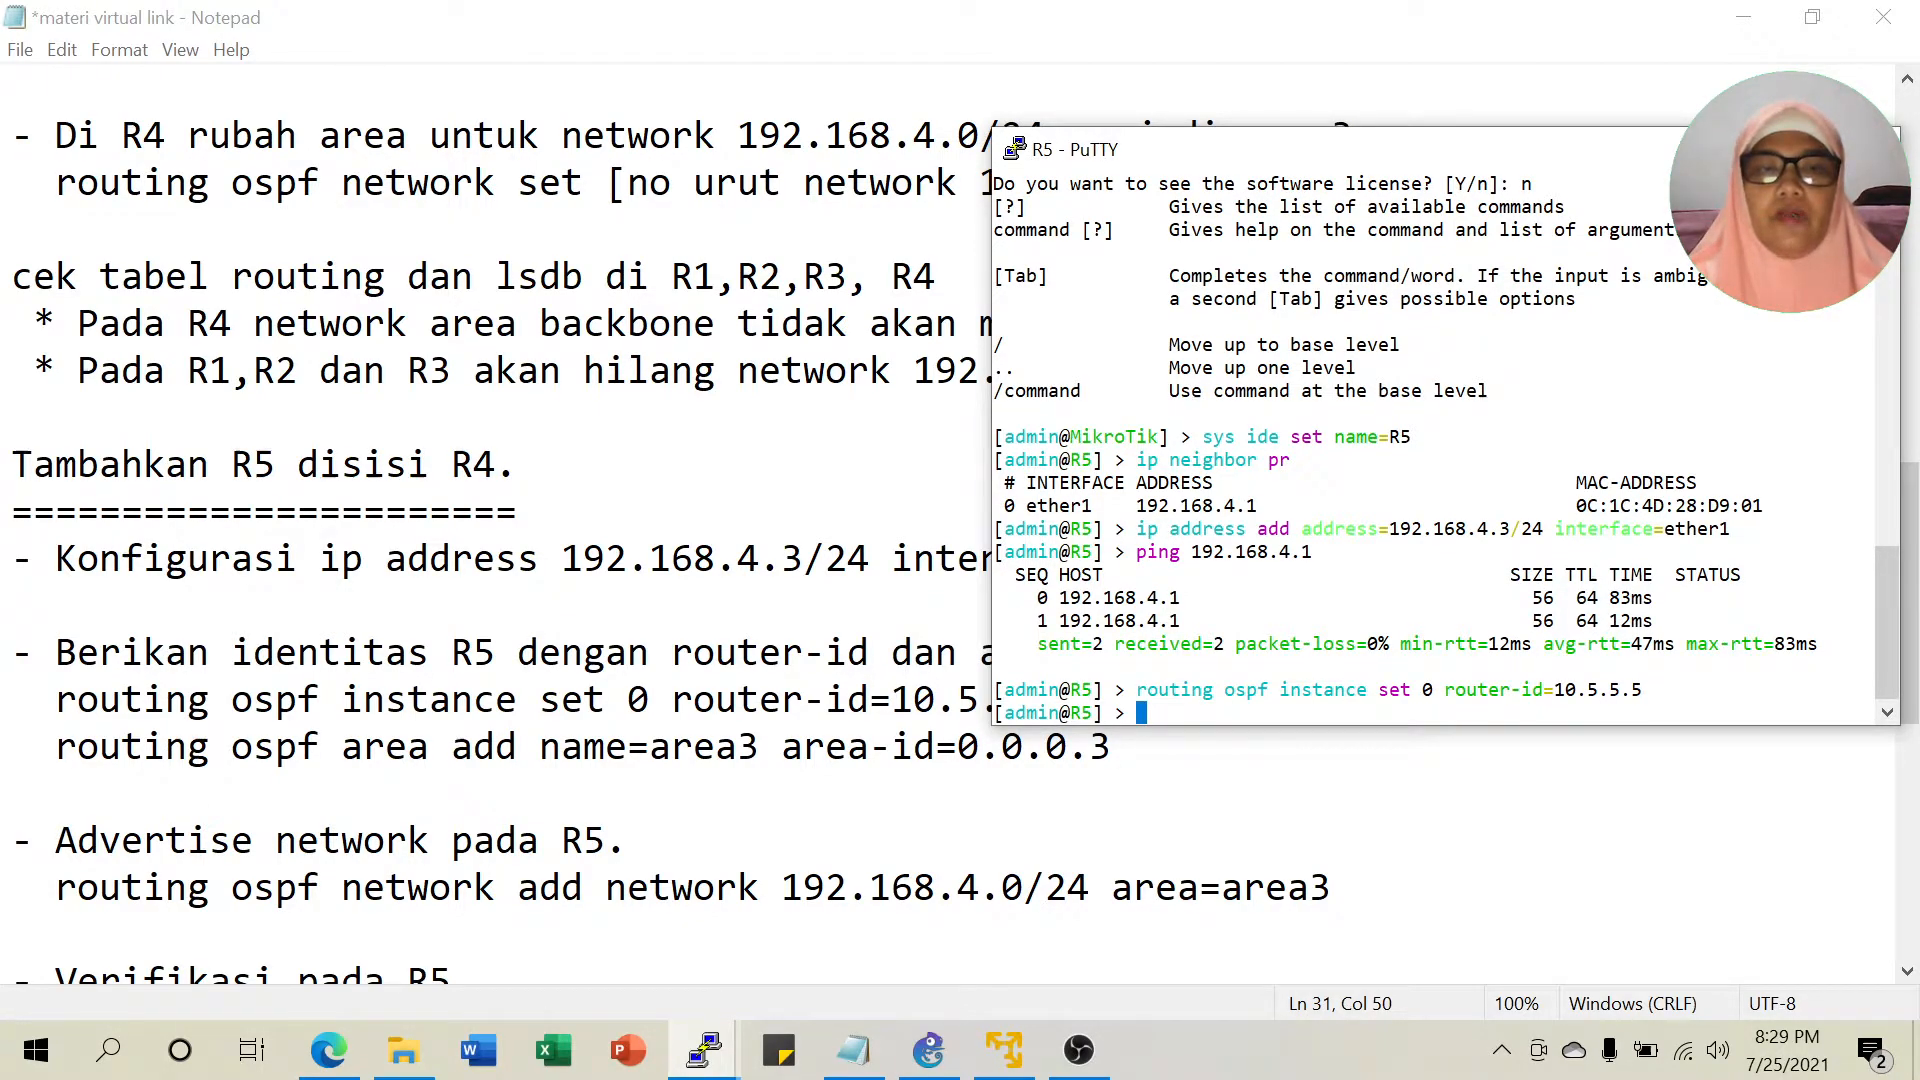
Add OSPF area 'area3' with area-id 0.0.0.3 on R5.
text(routing )
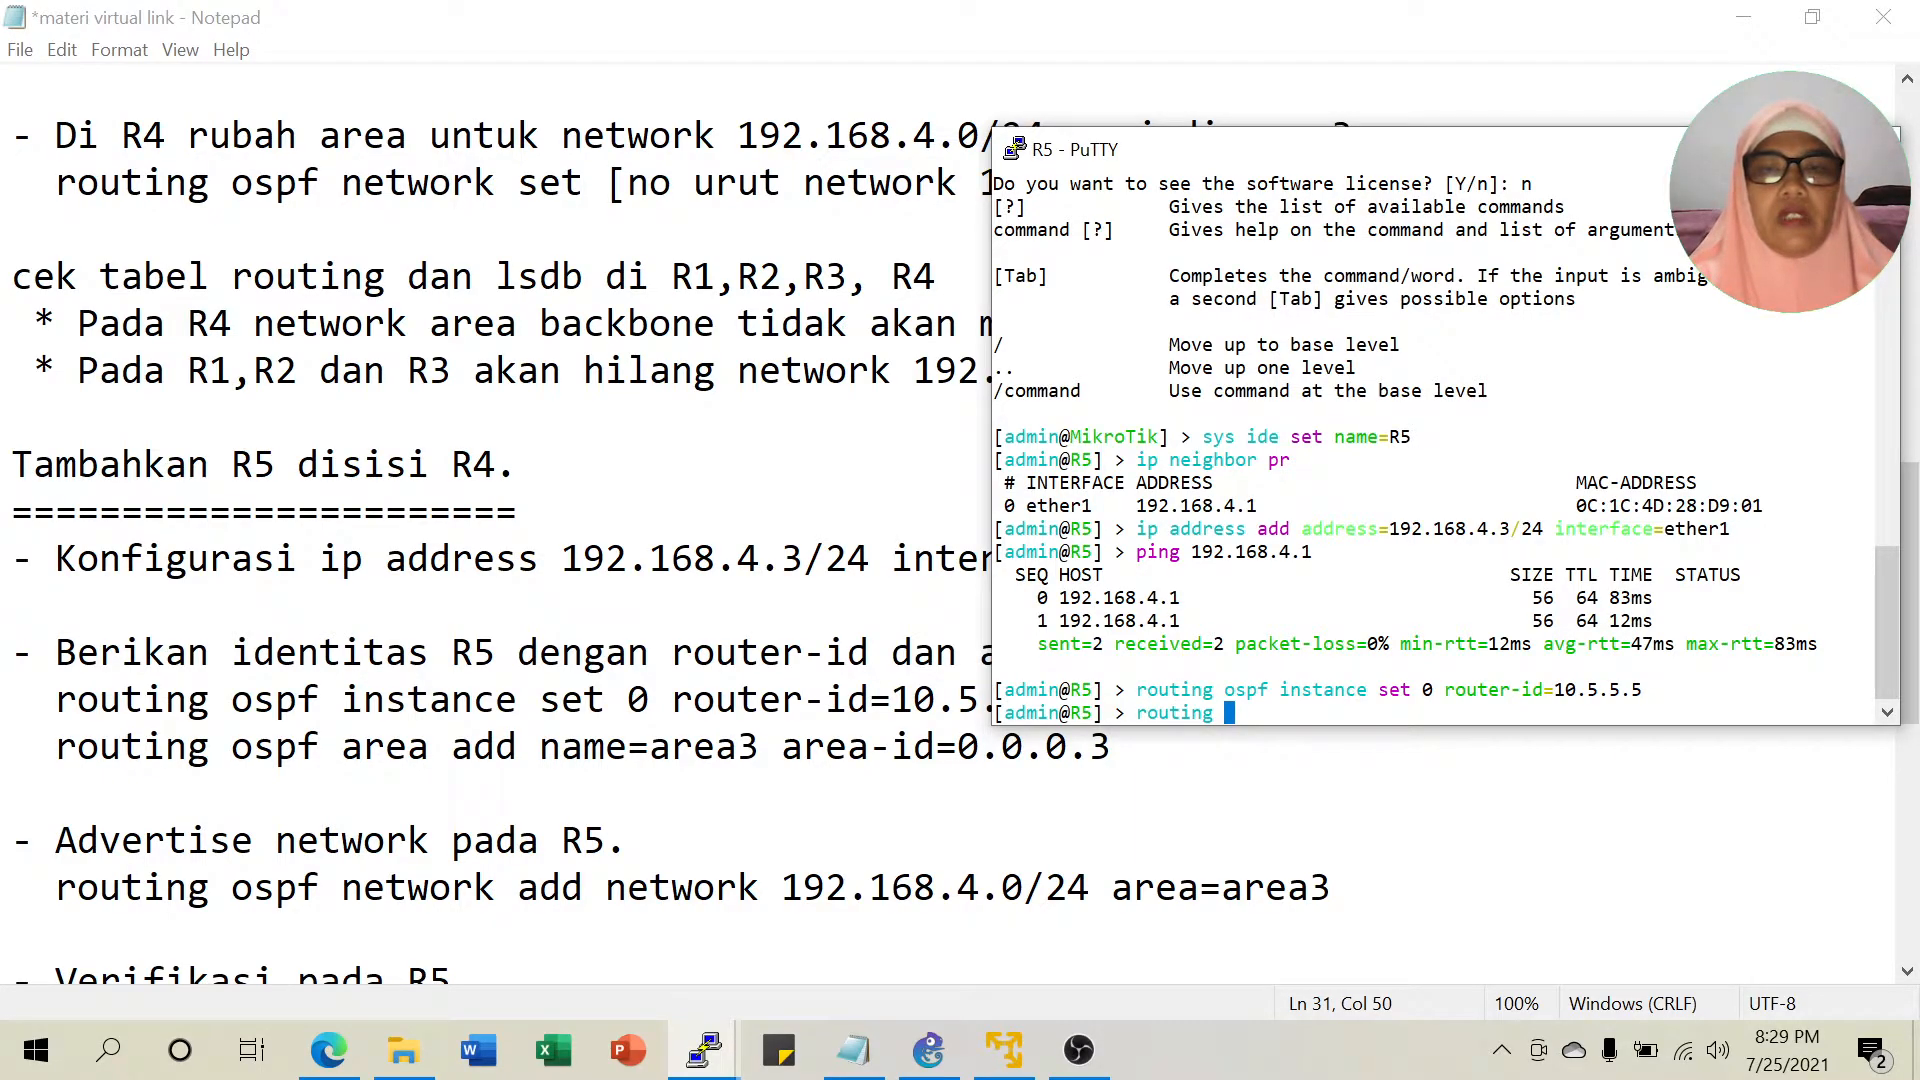
text(ospf )
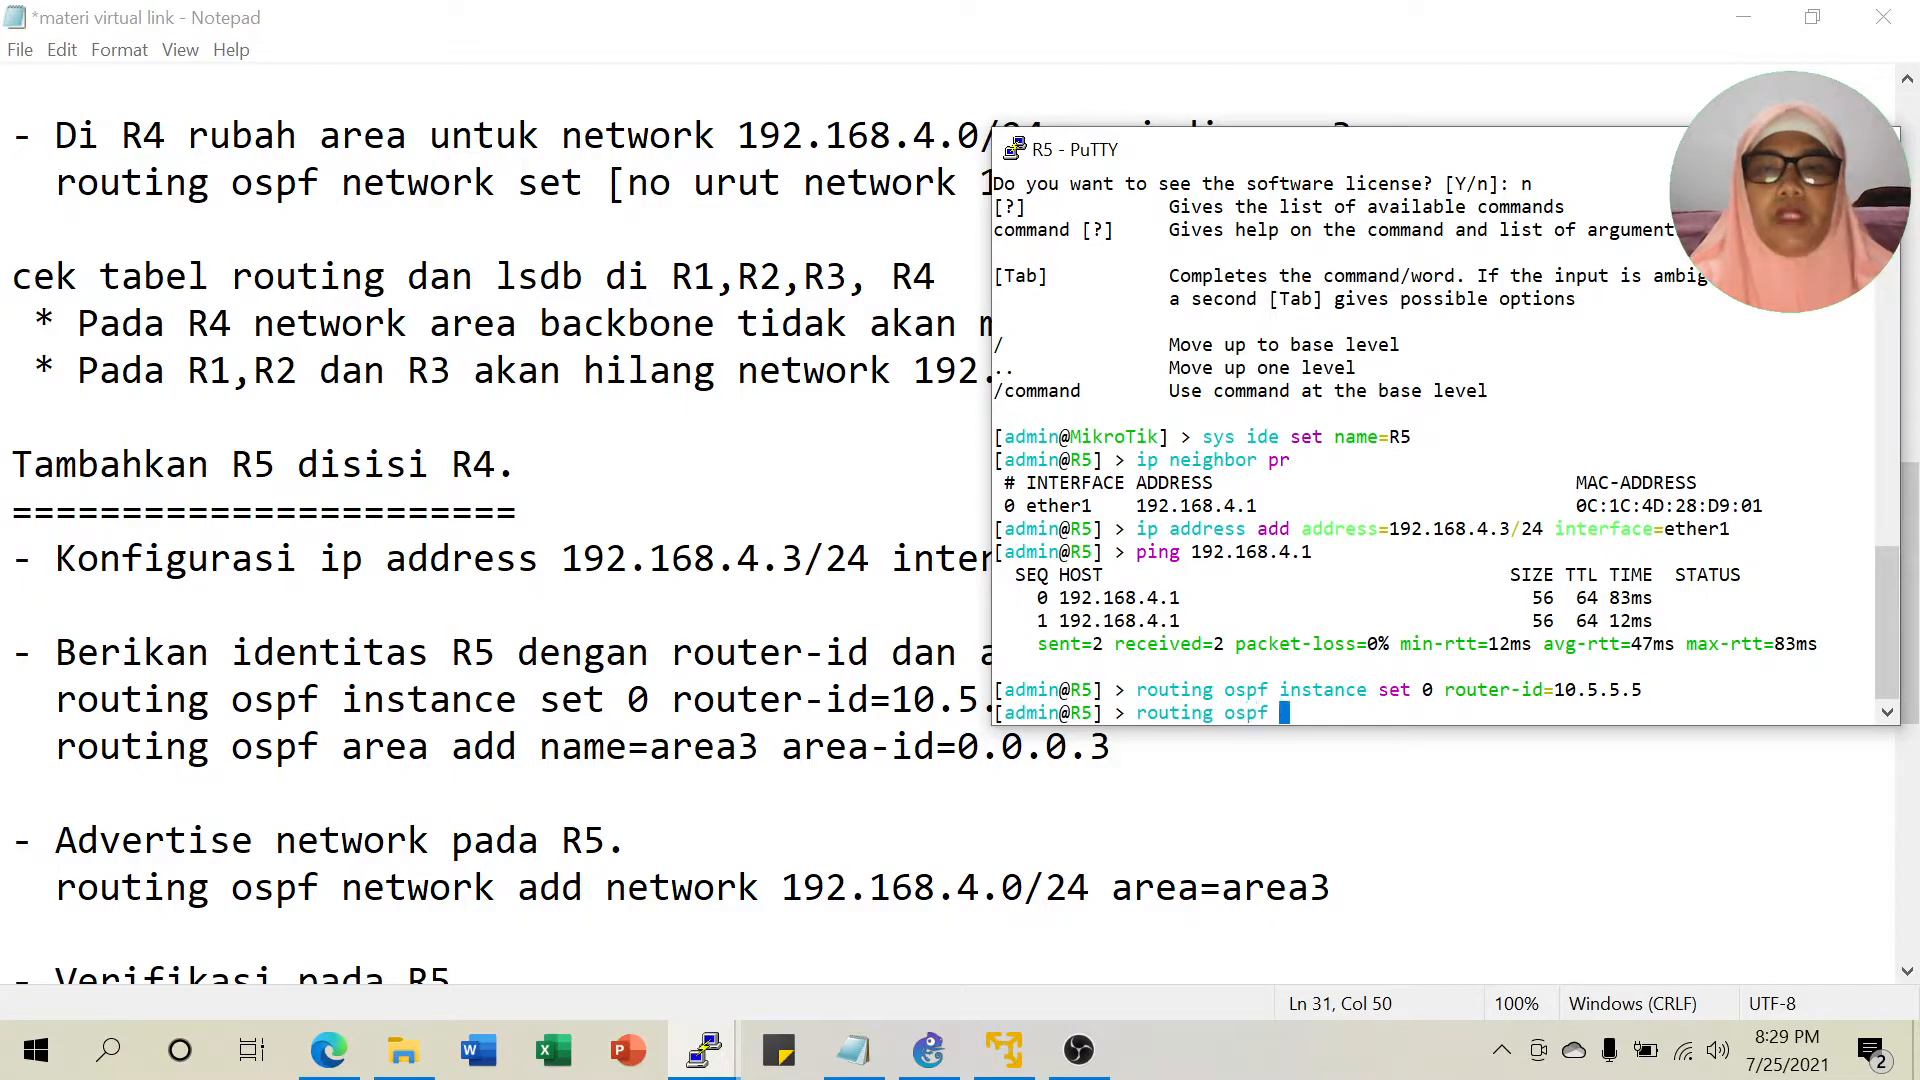
text(area add na)
key(Tab)
text(are)
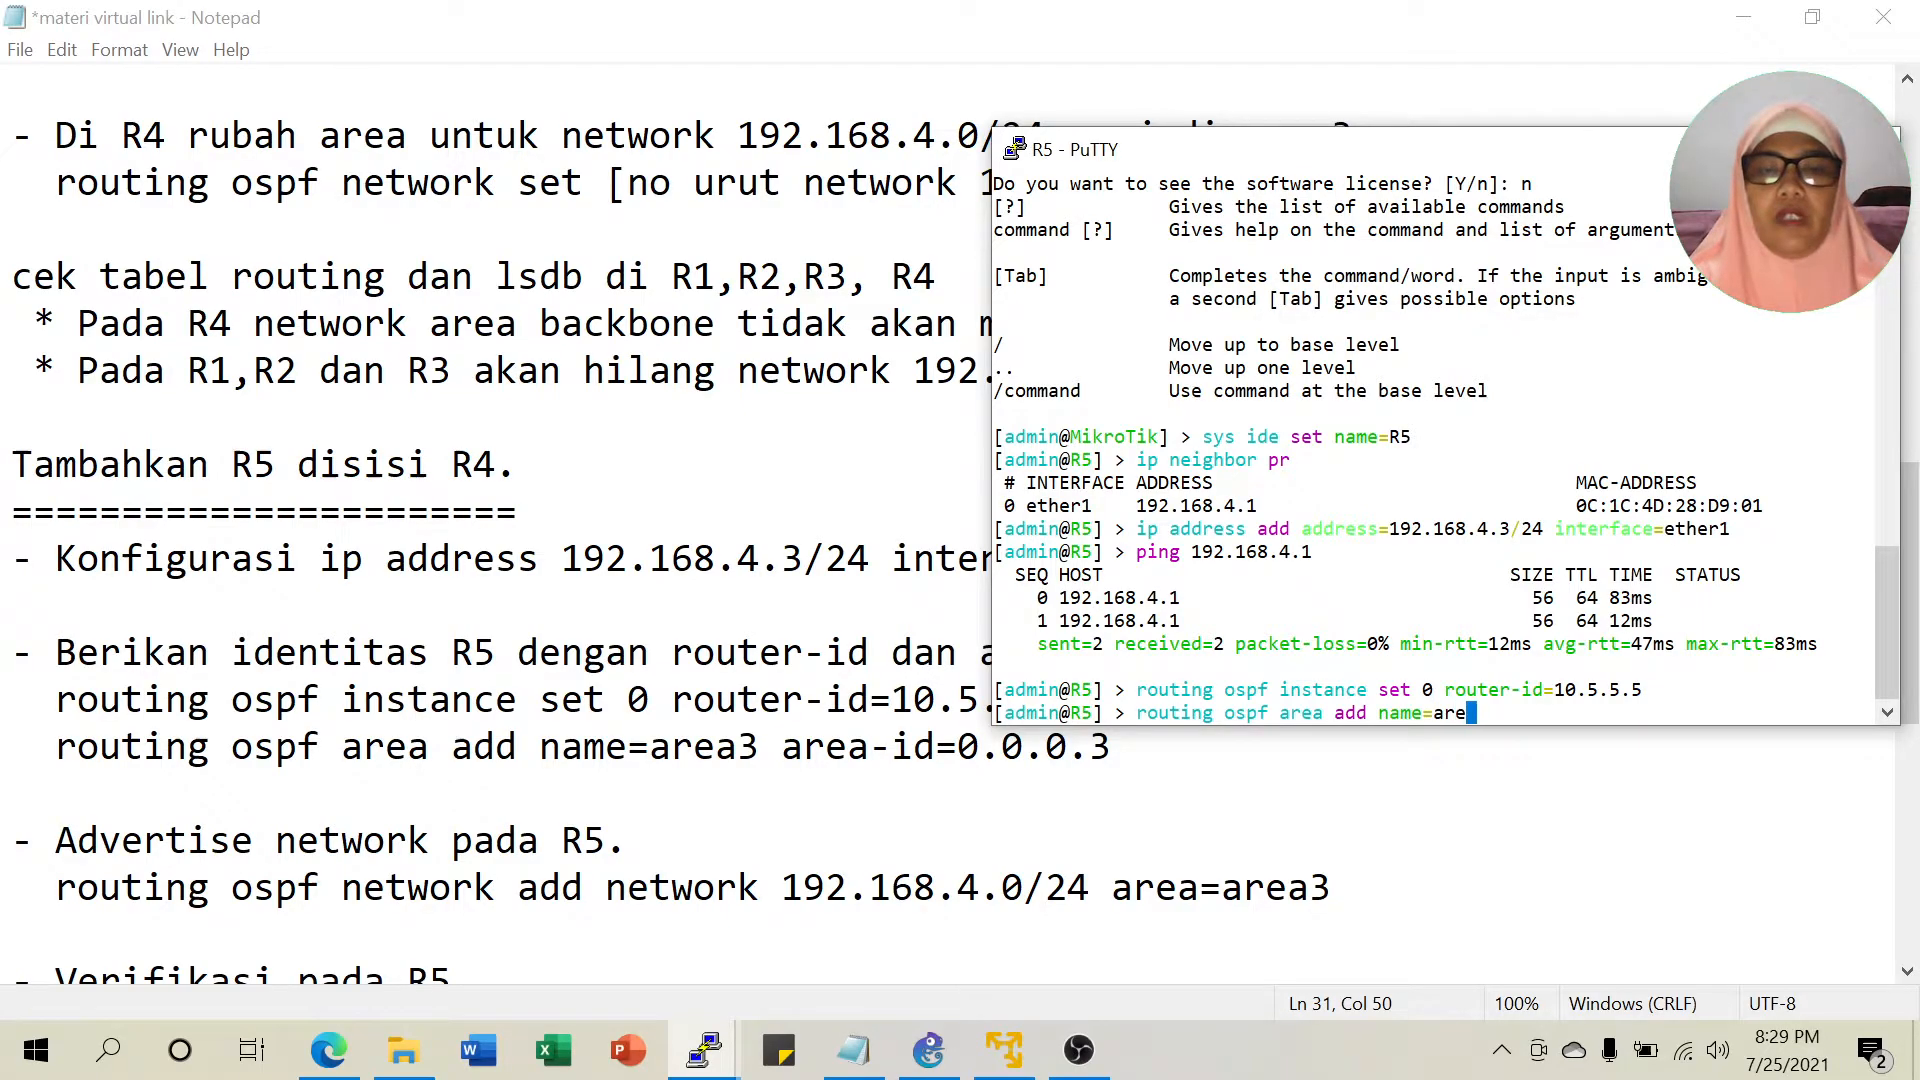
key(BackSpace)
text(a)
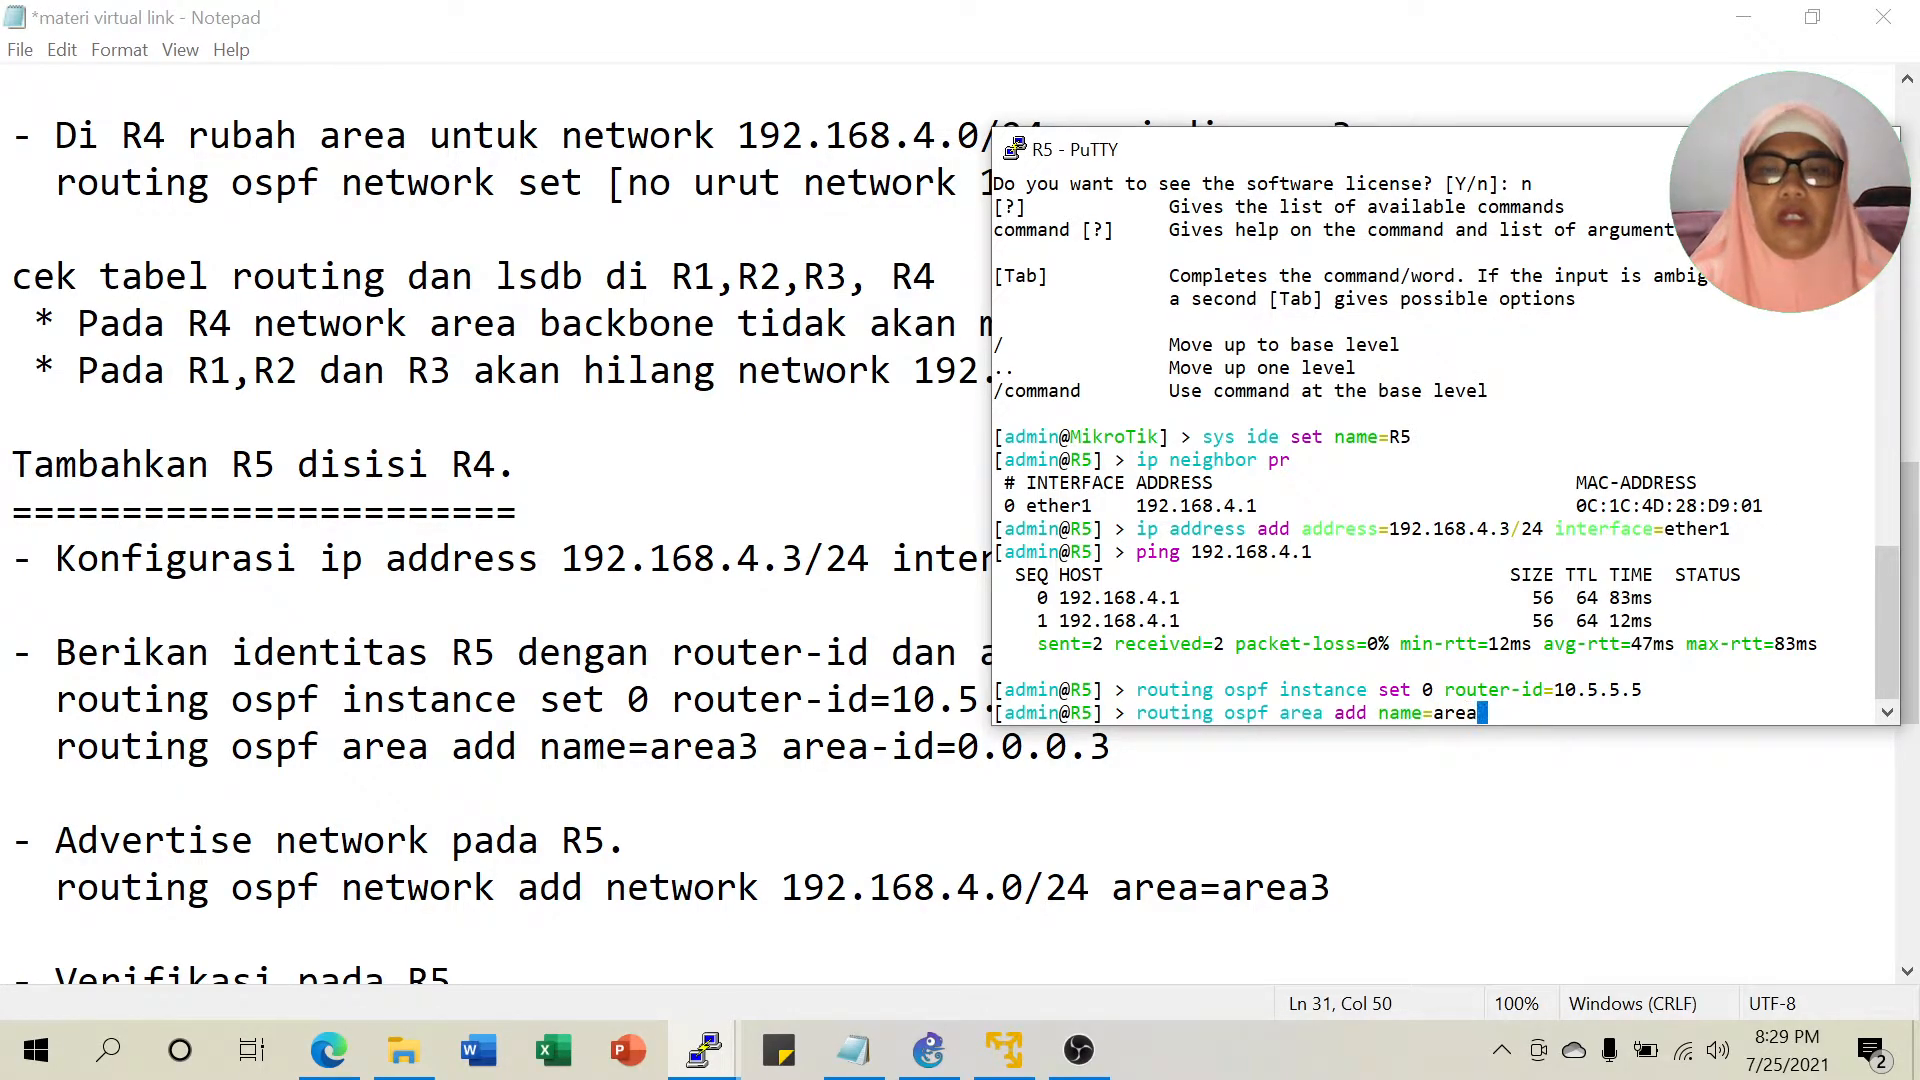
text(3 are)
key(Tab)
text(0)
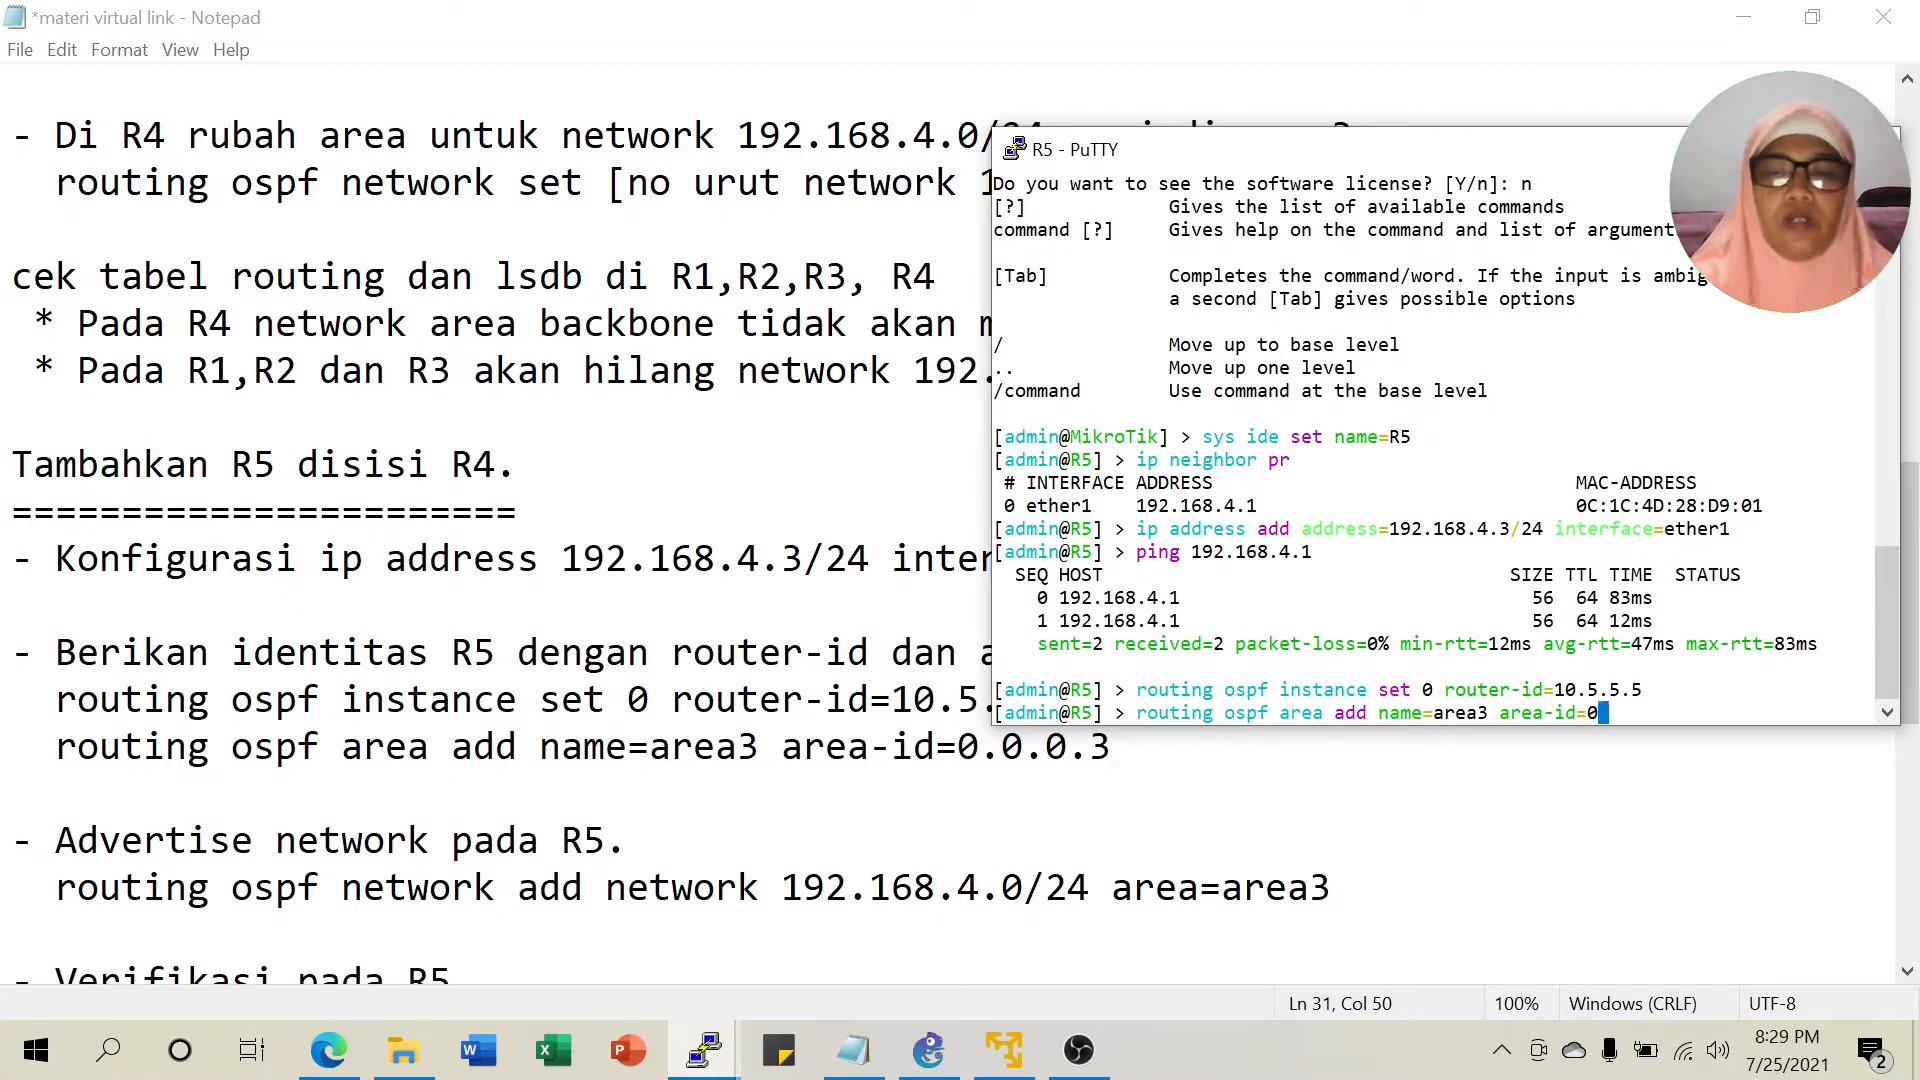
text(.0.0.3)
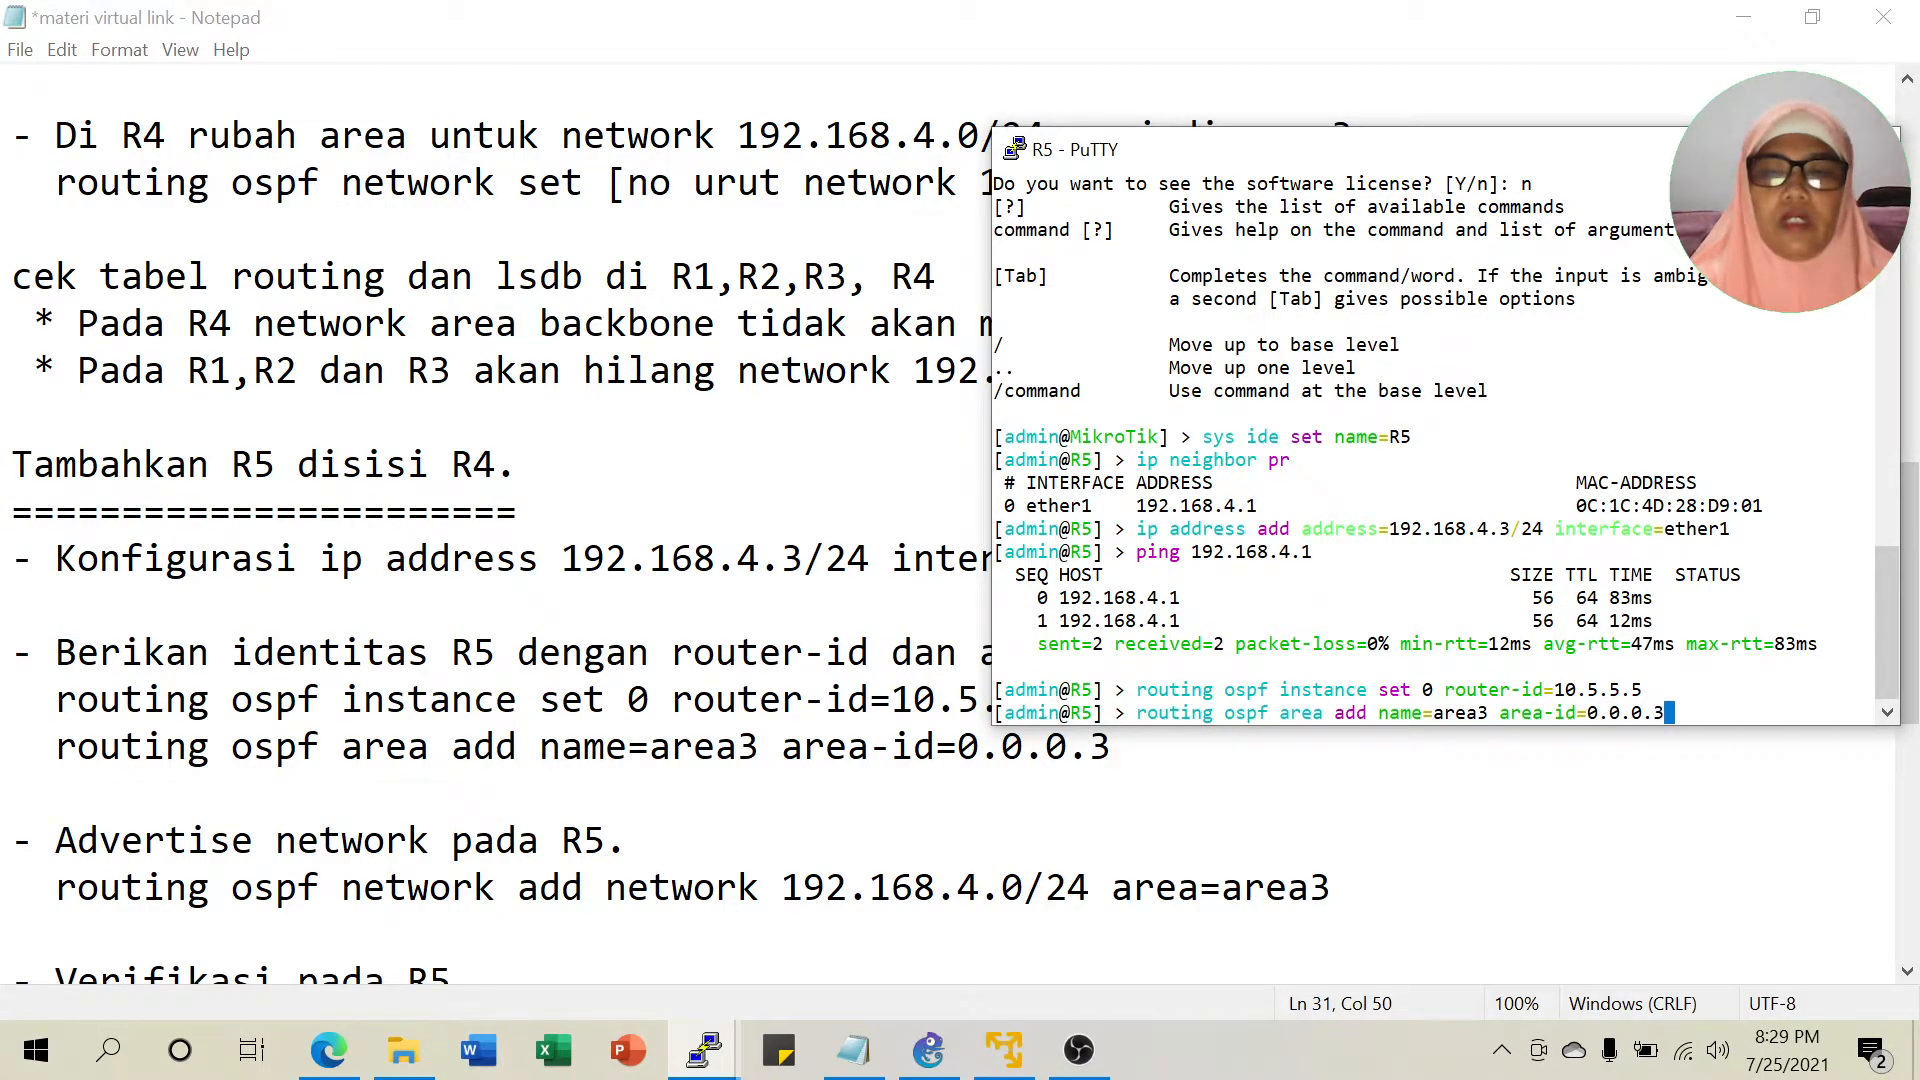
key(Return)
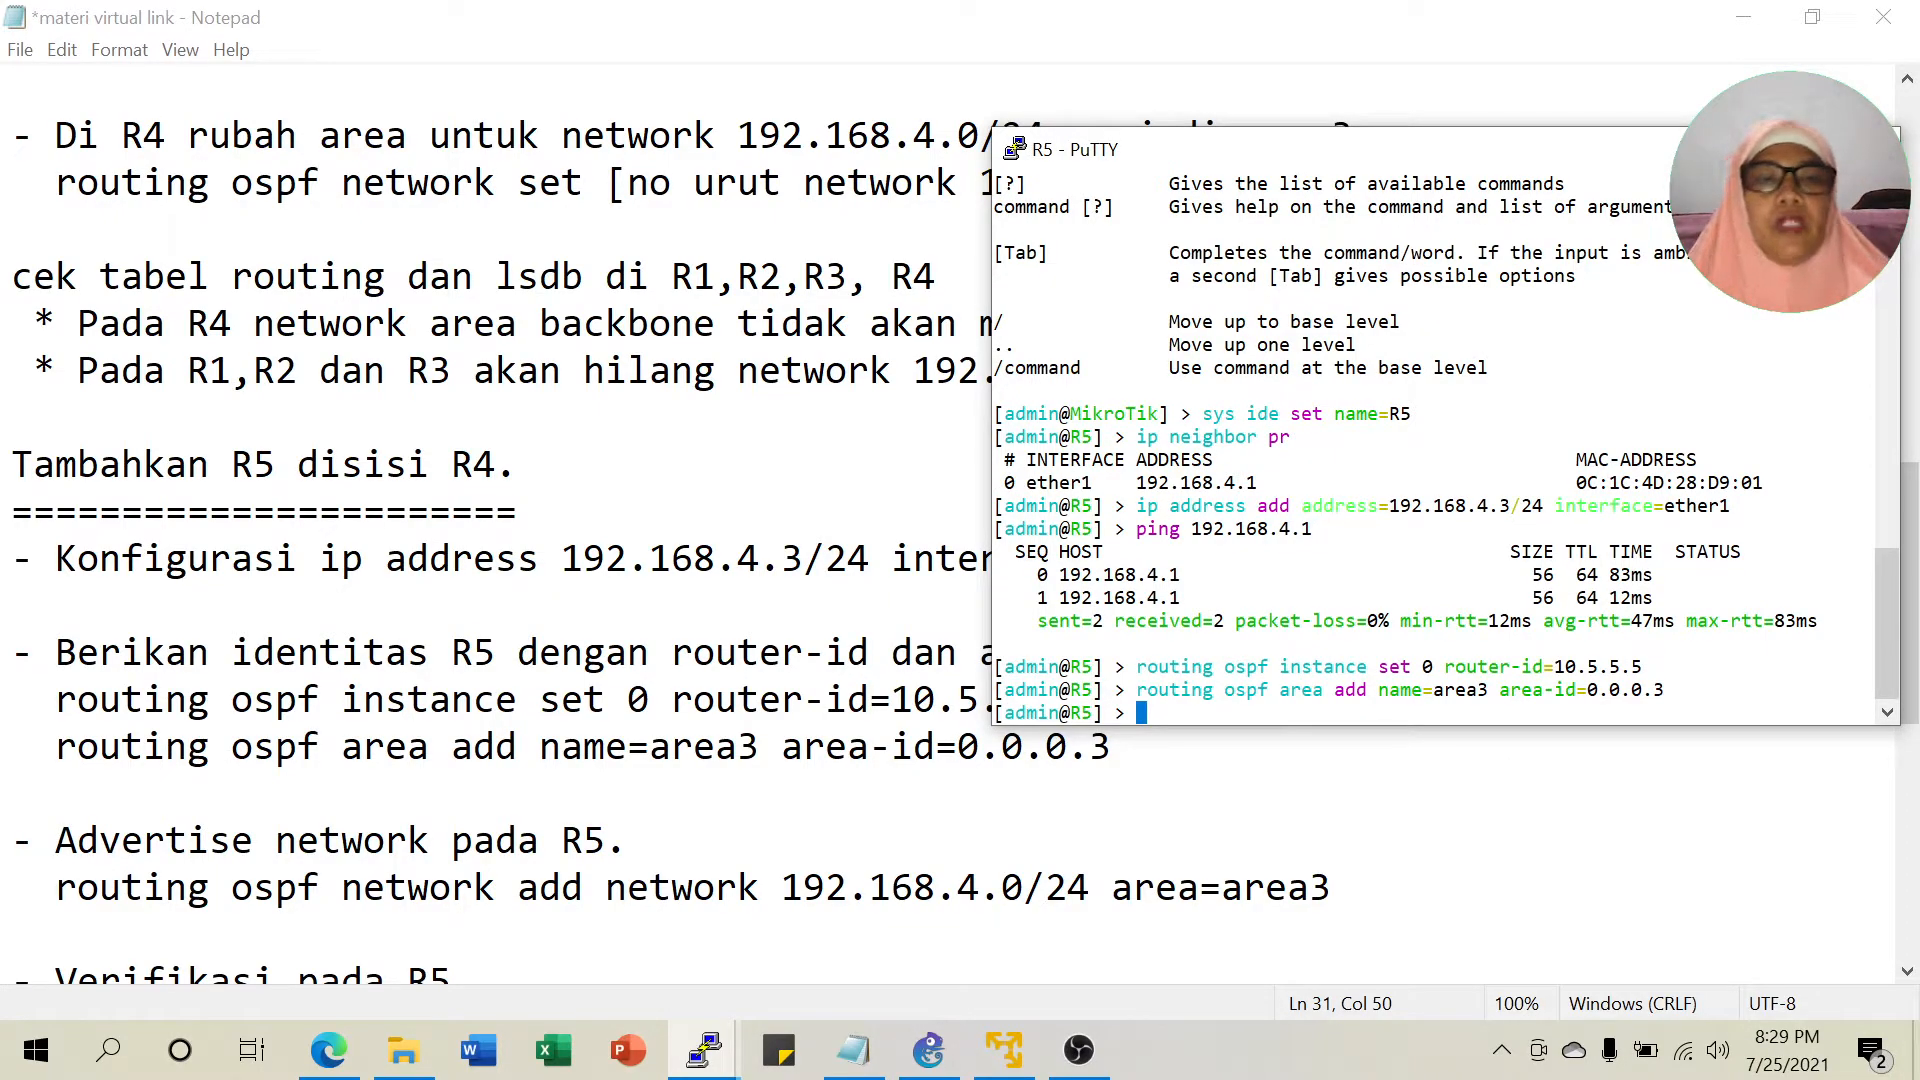
Run 'routing ospf network add network=192.168.4.0/24 area=area3' on R5.
scroll(500, 520, down, 1)
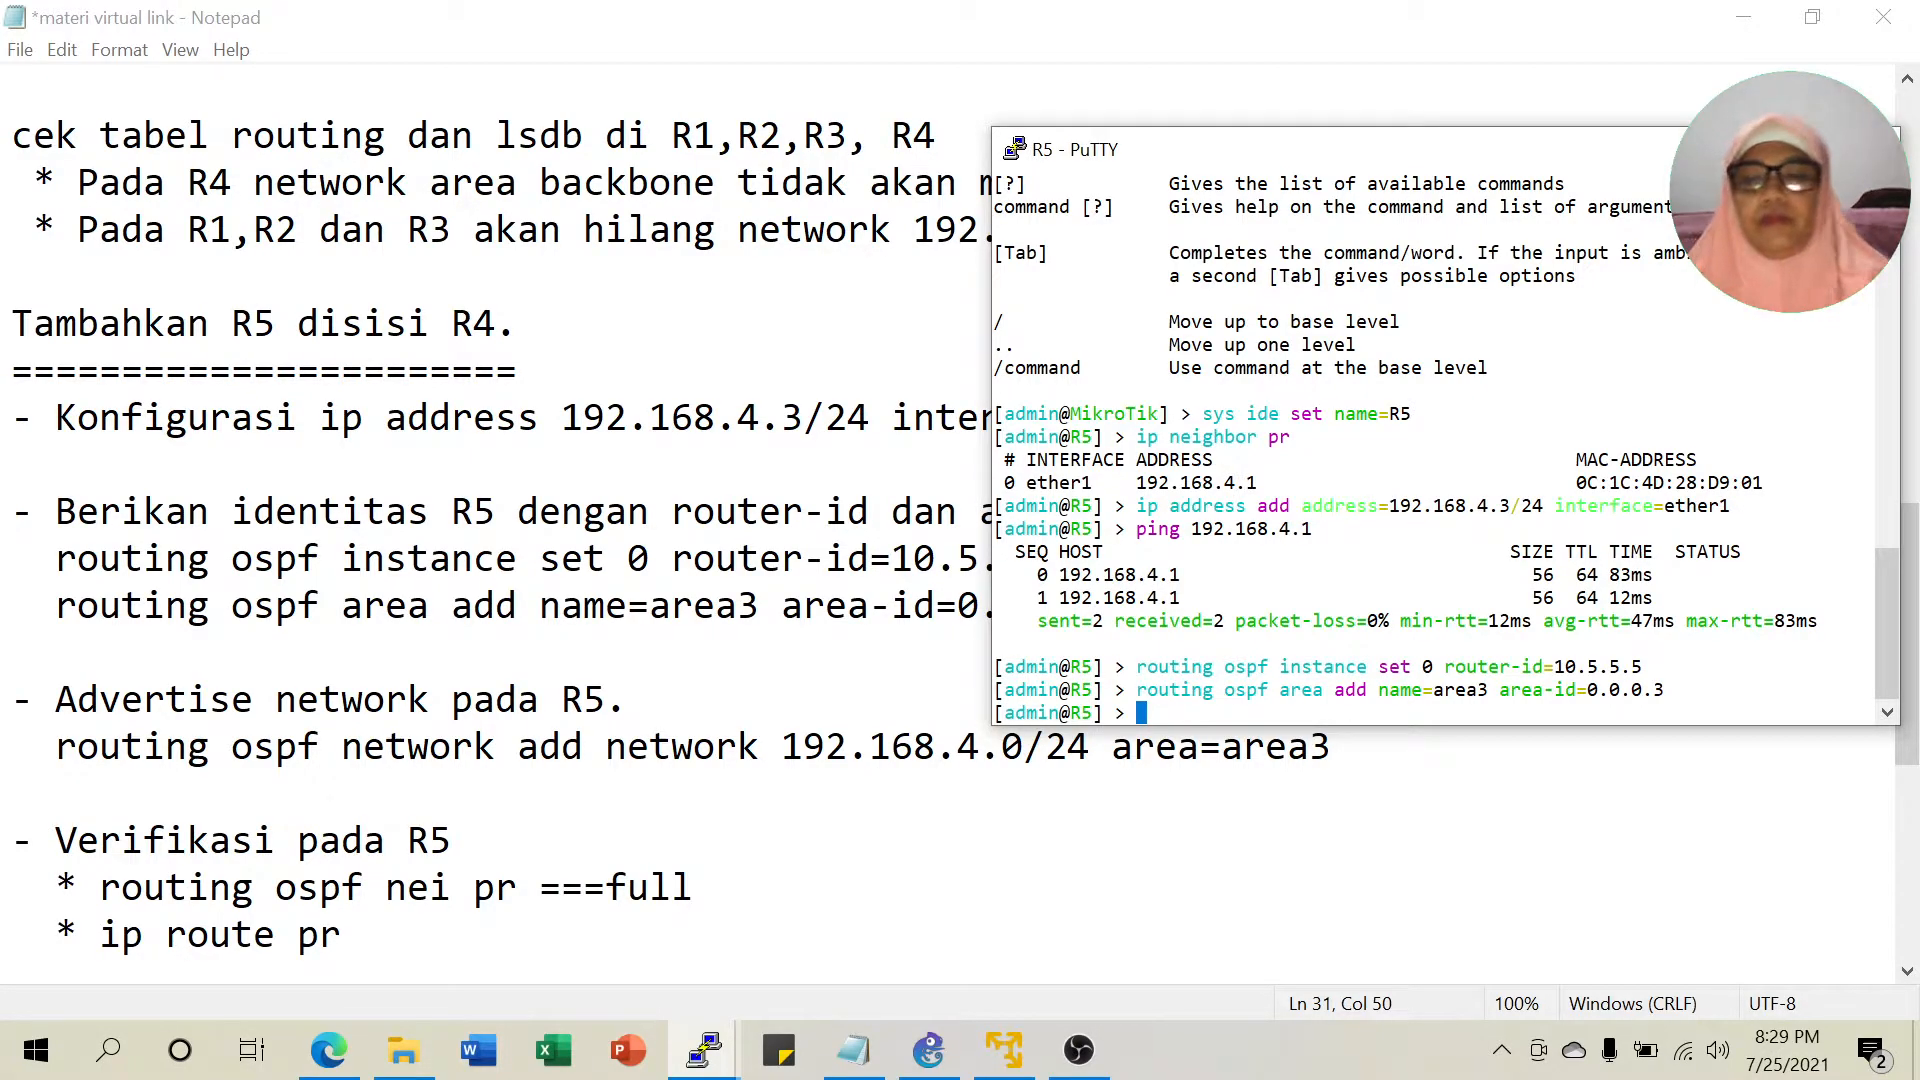
key(Return)
text(routing o)
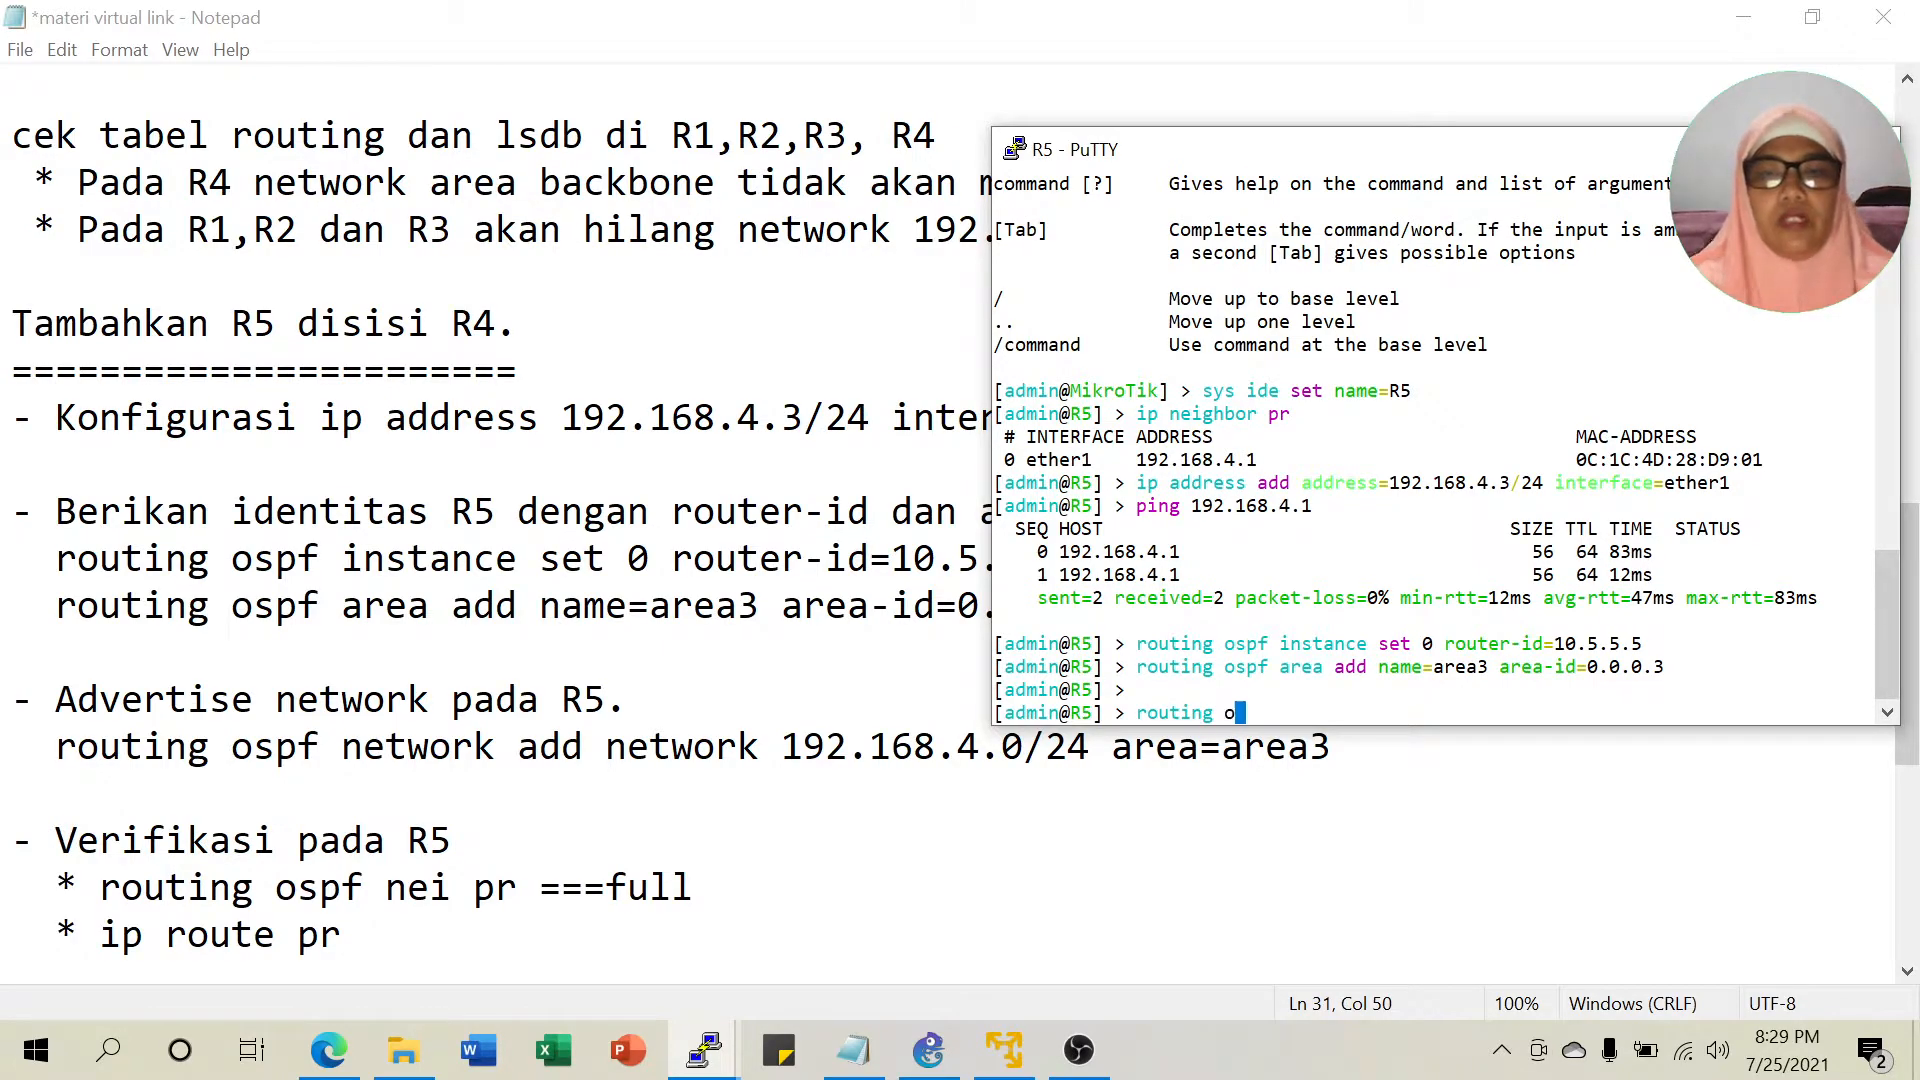
text(spf net)
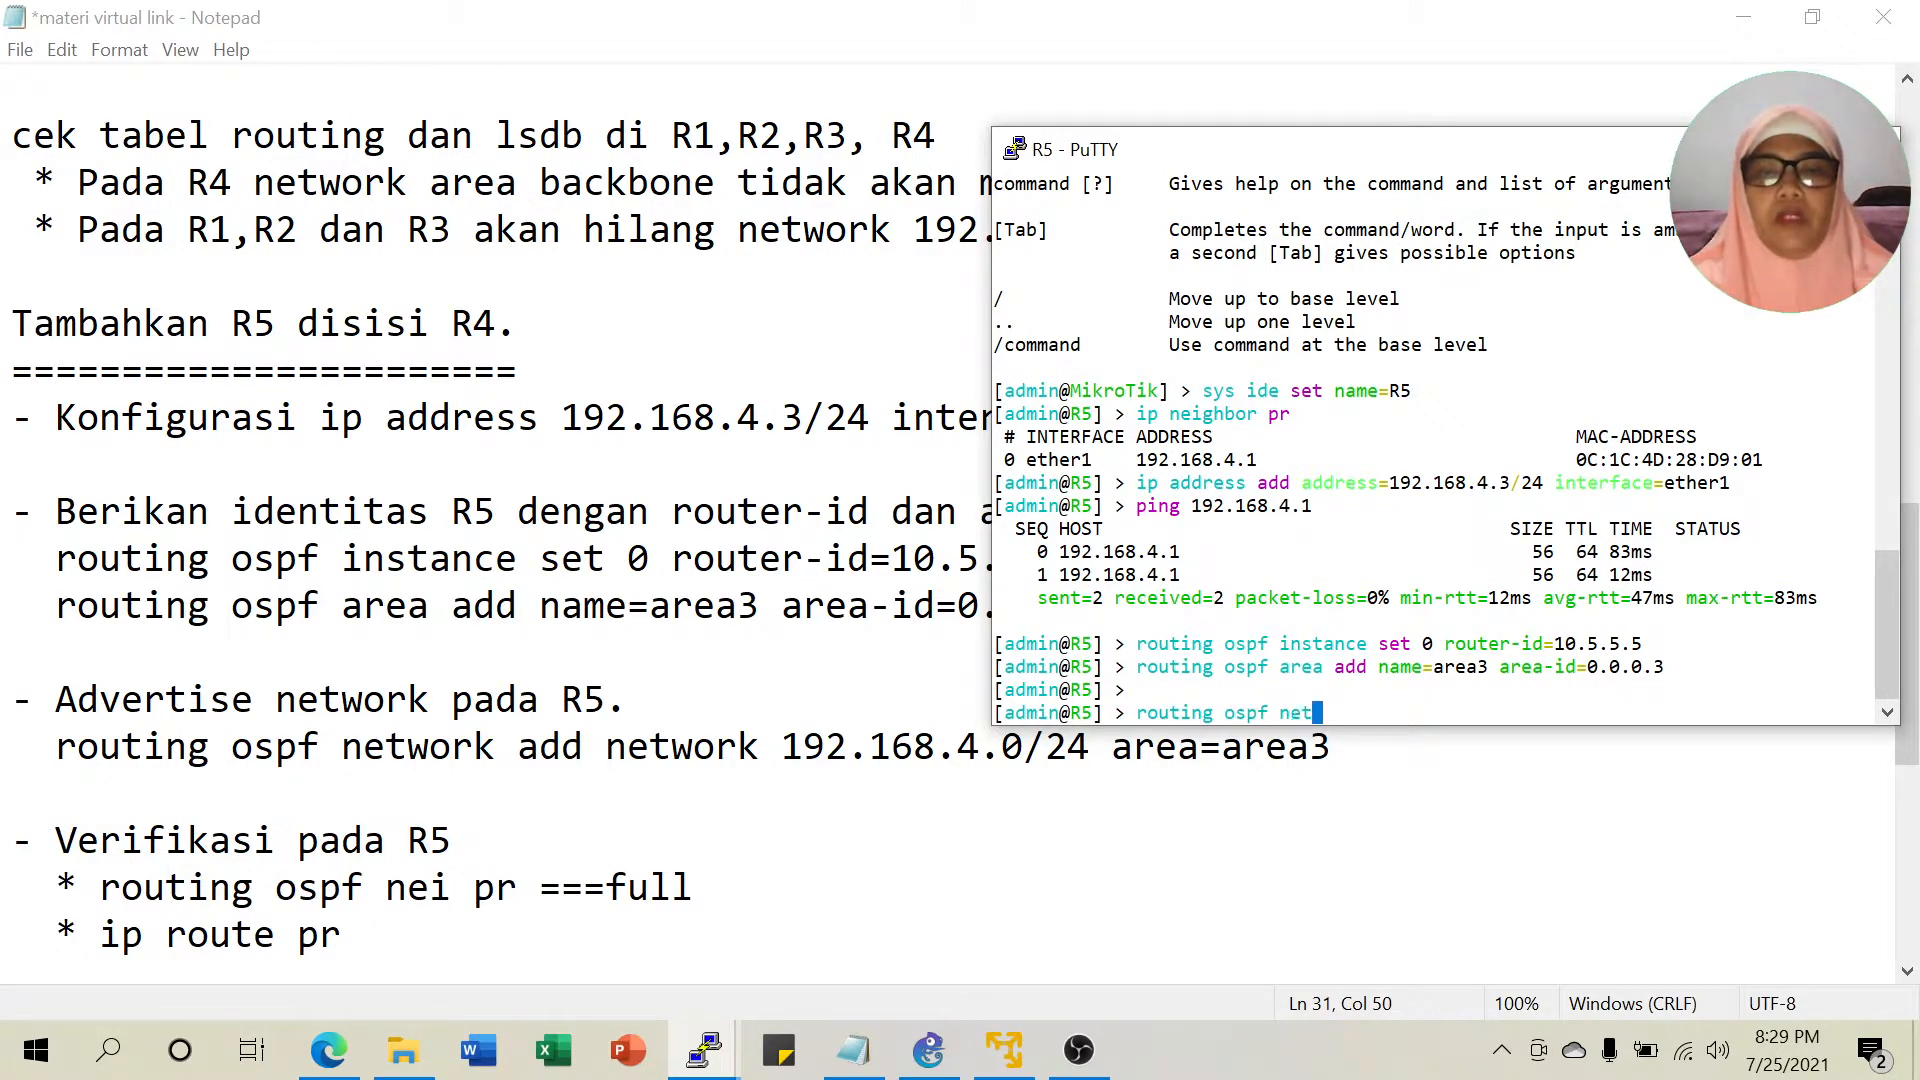
text(work add n)
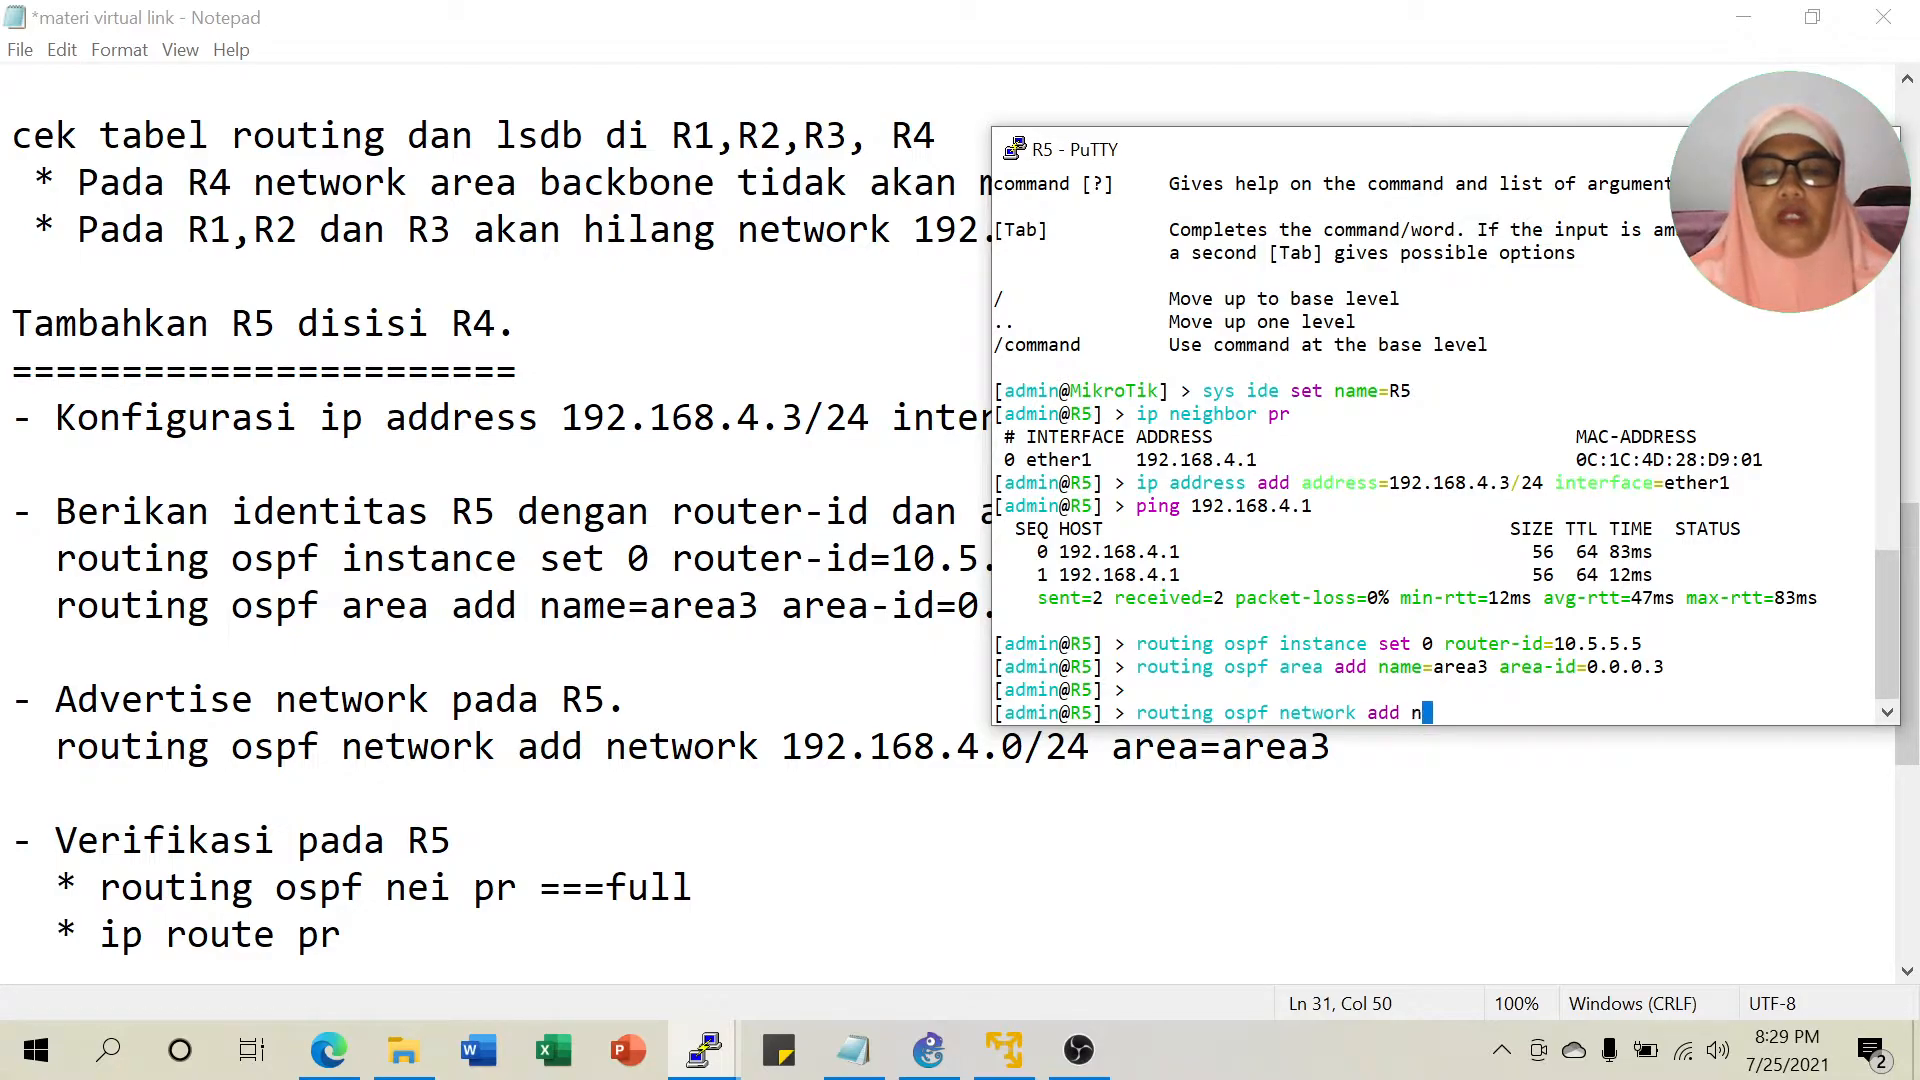
text(etwork=192)
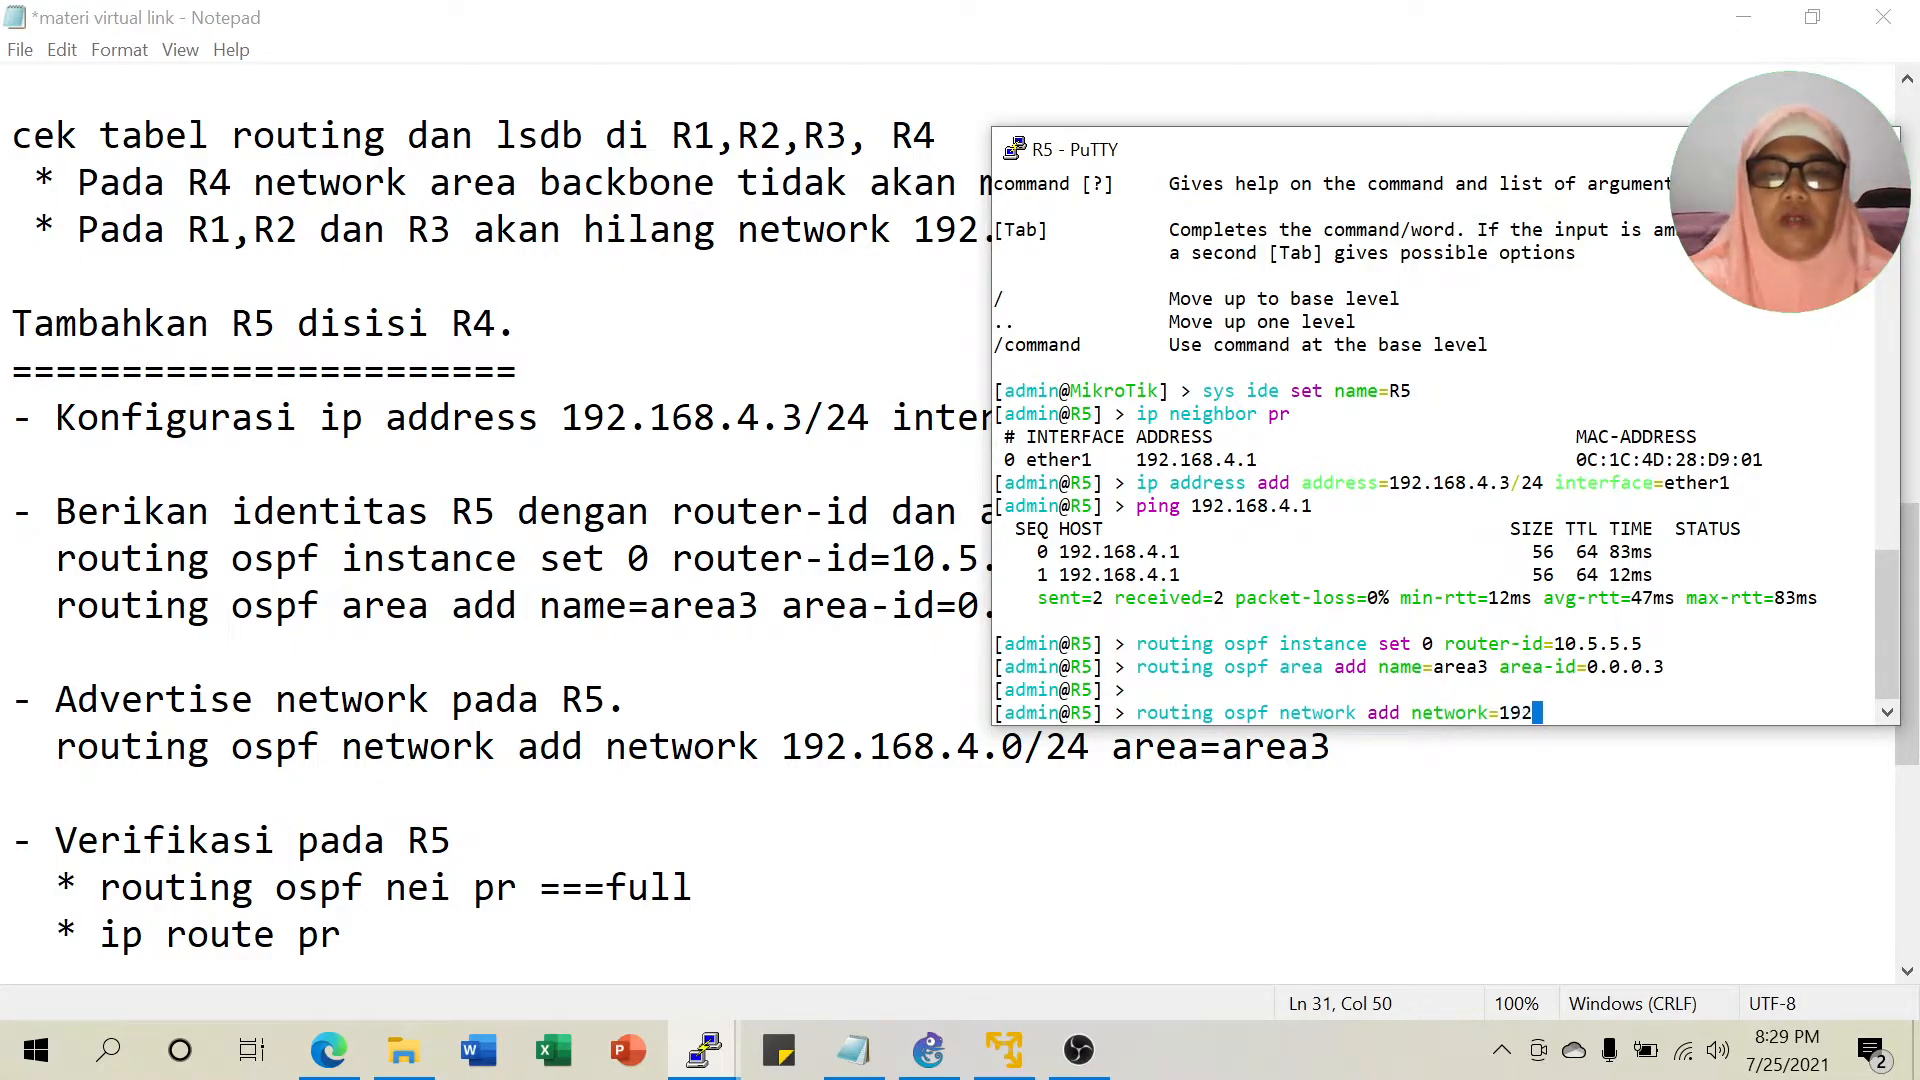
text(.168.)
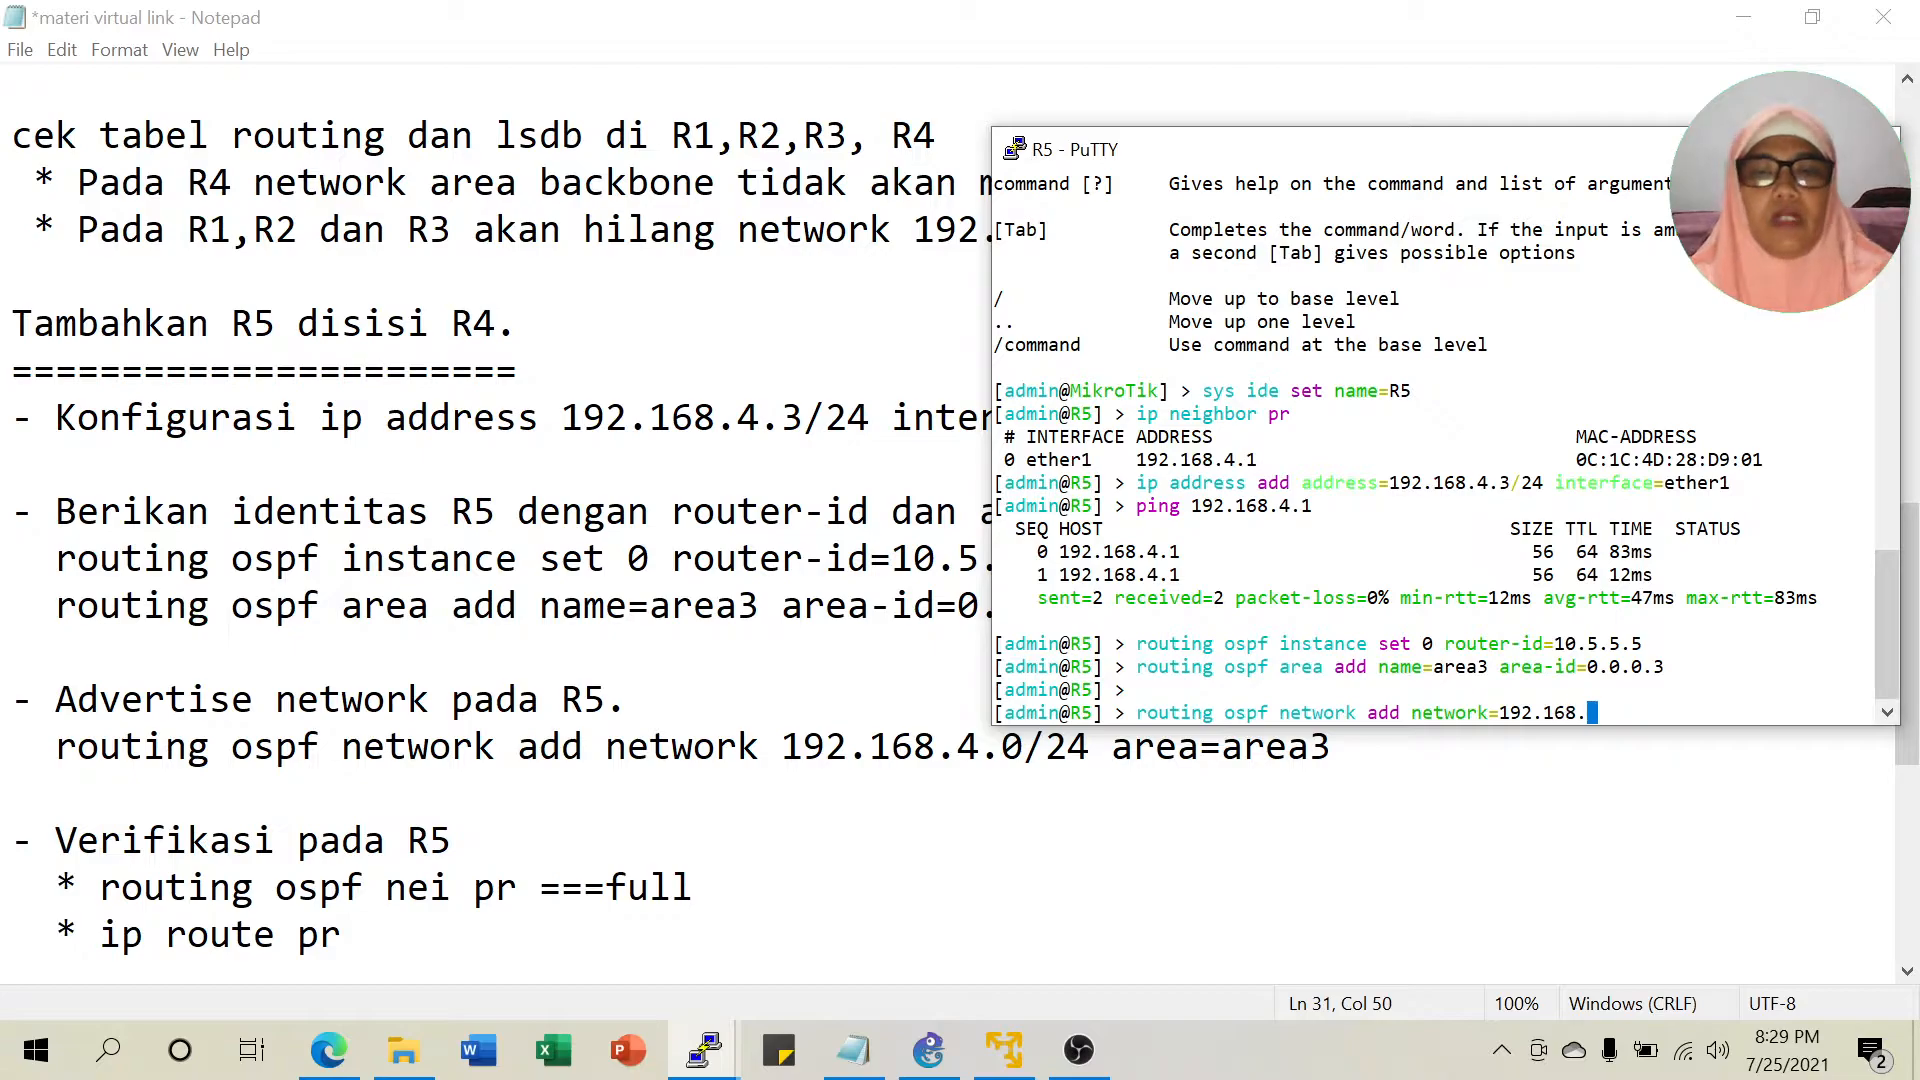
text(4.0/)
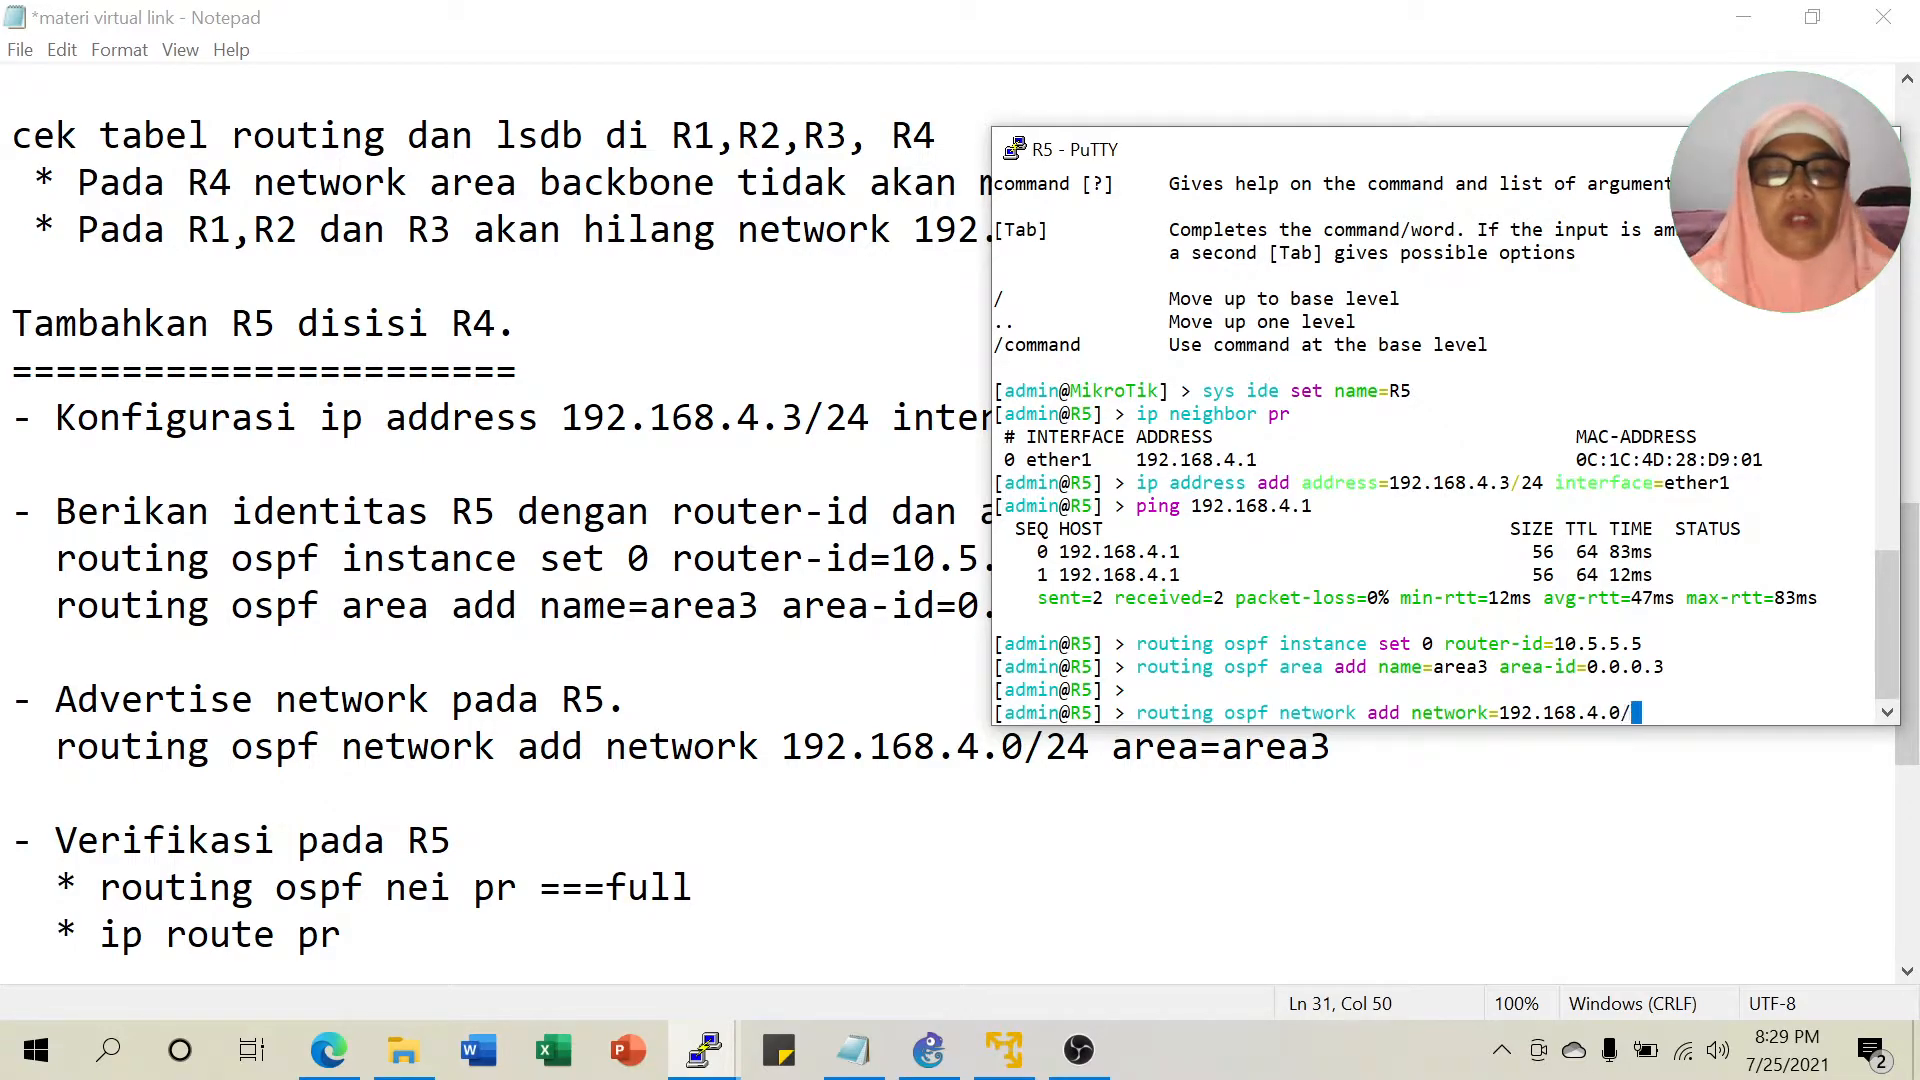
text(24 are)
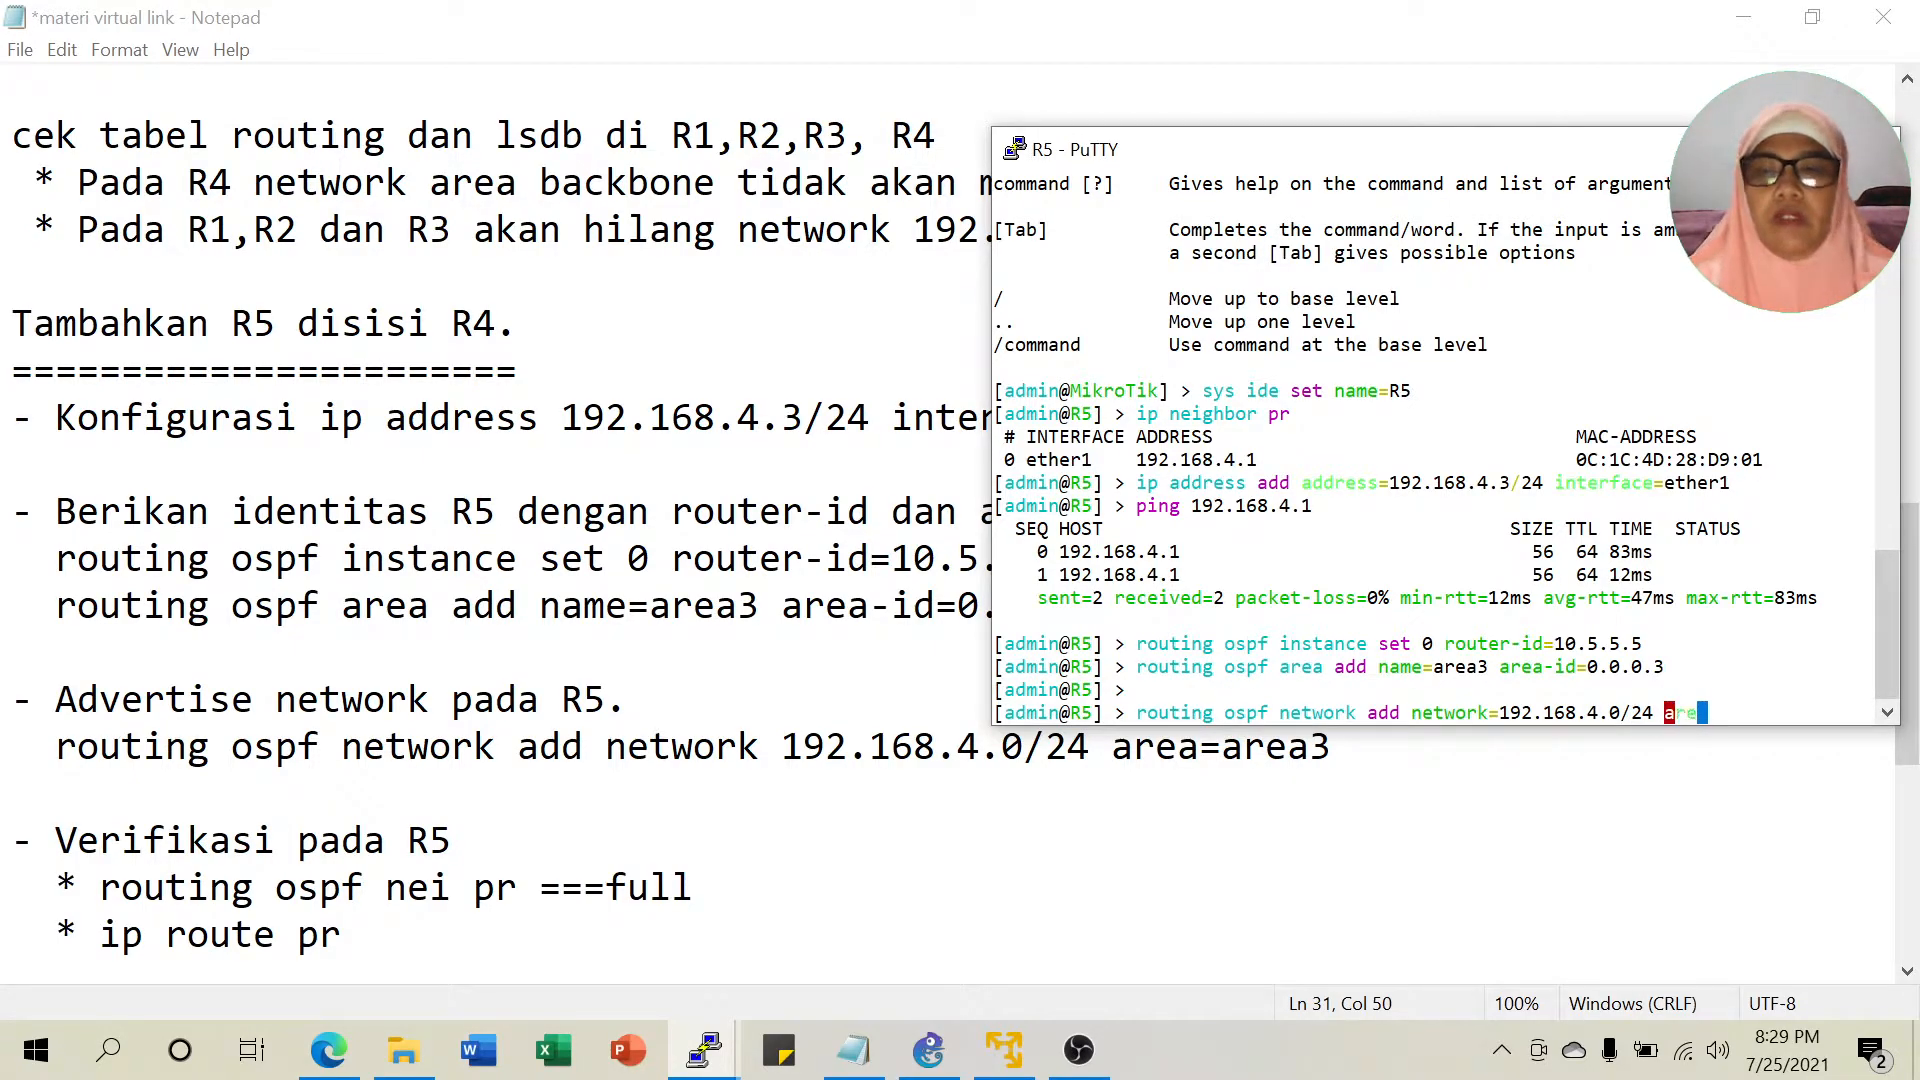
text(a=area3)
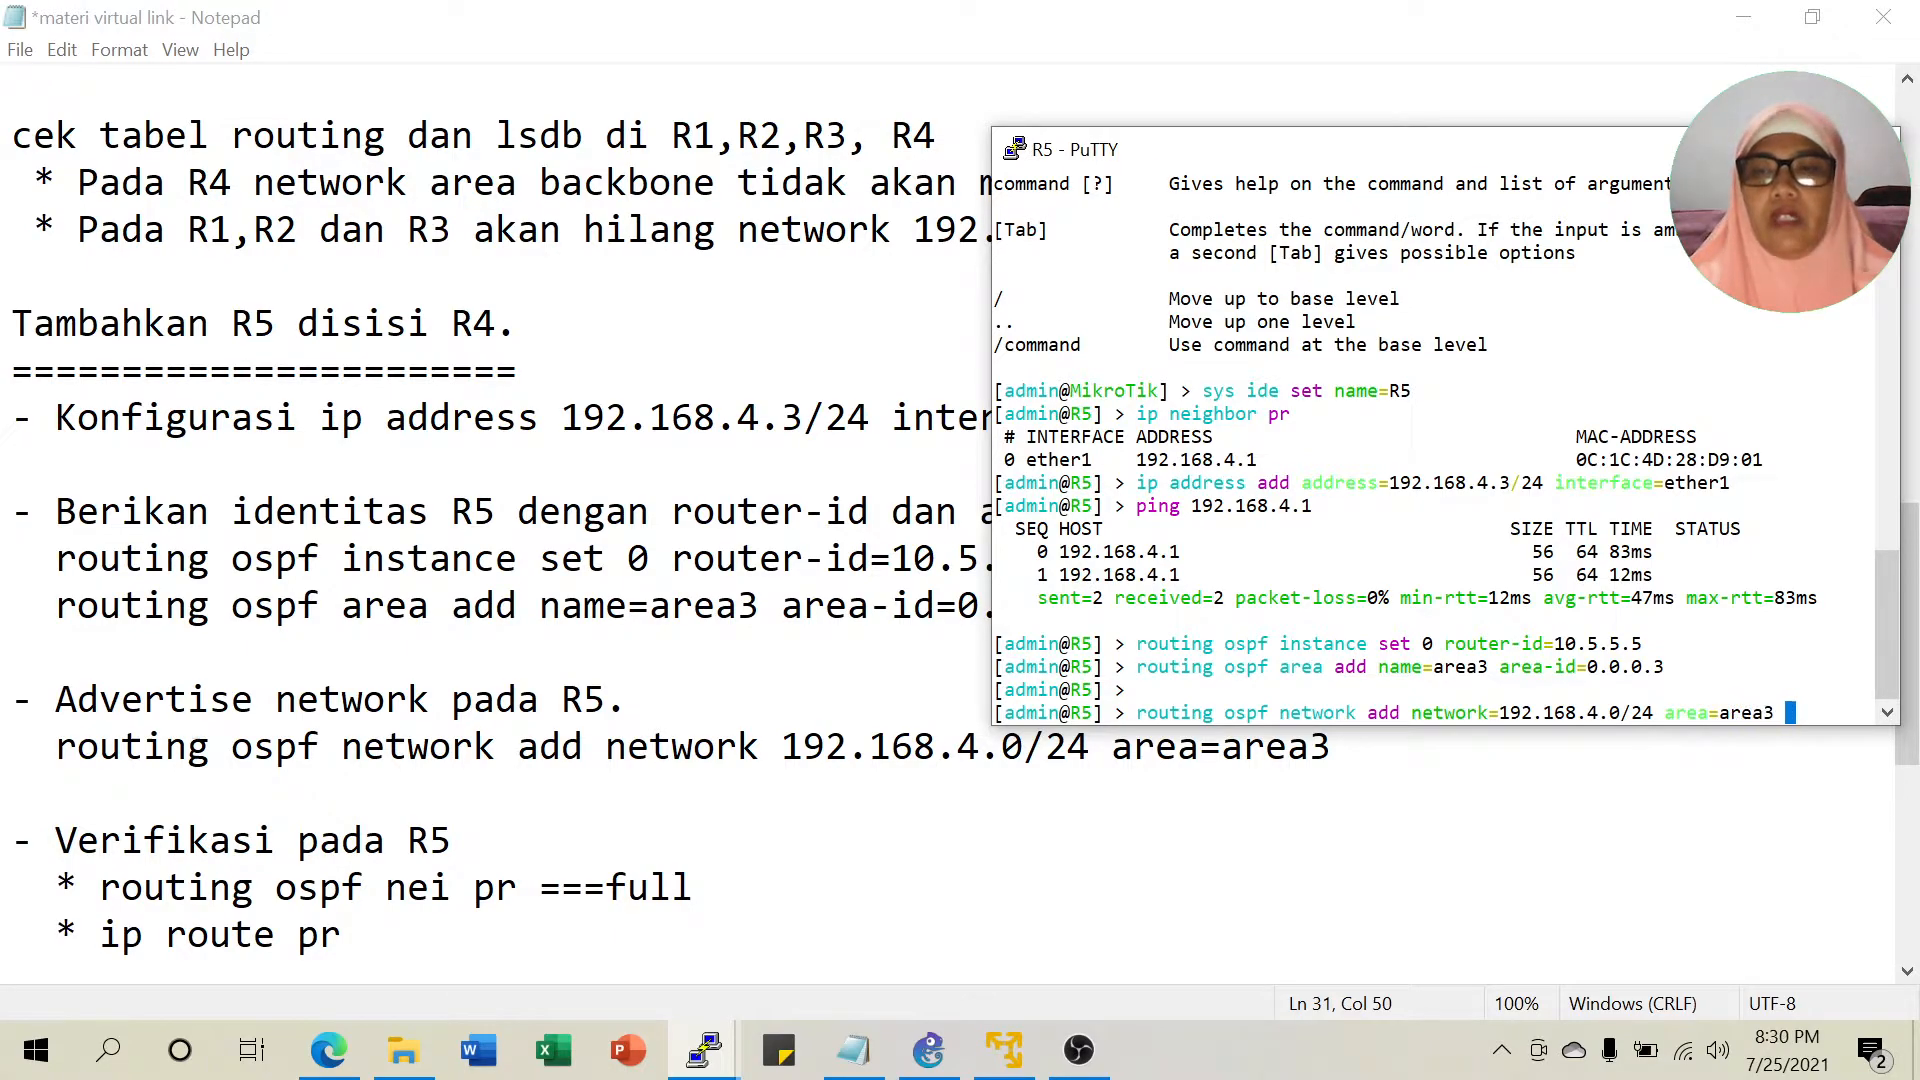
key(Return)
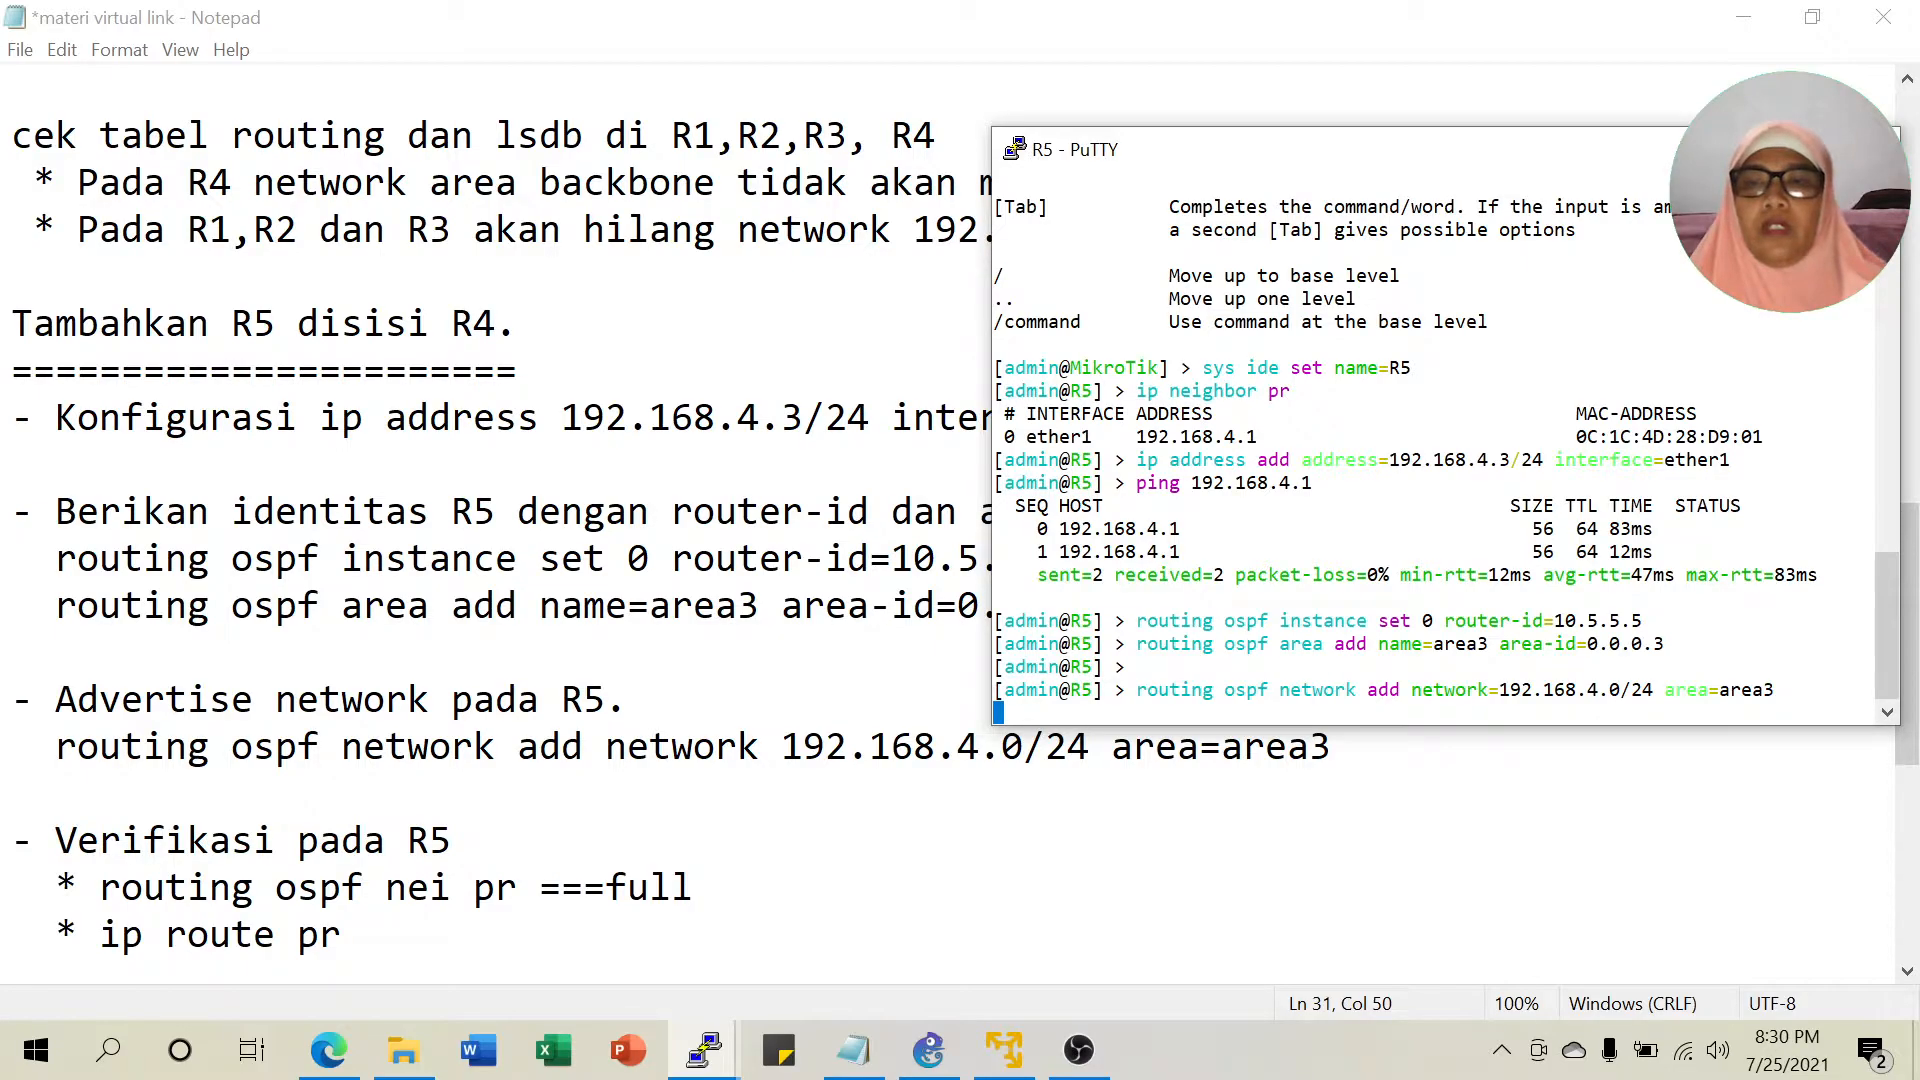
click(927, 1048)
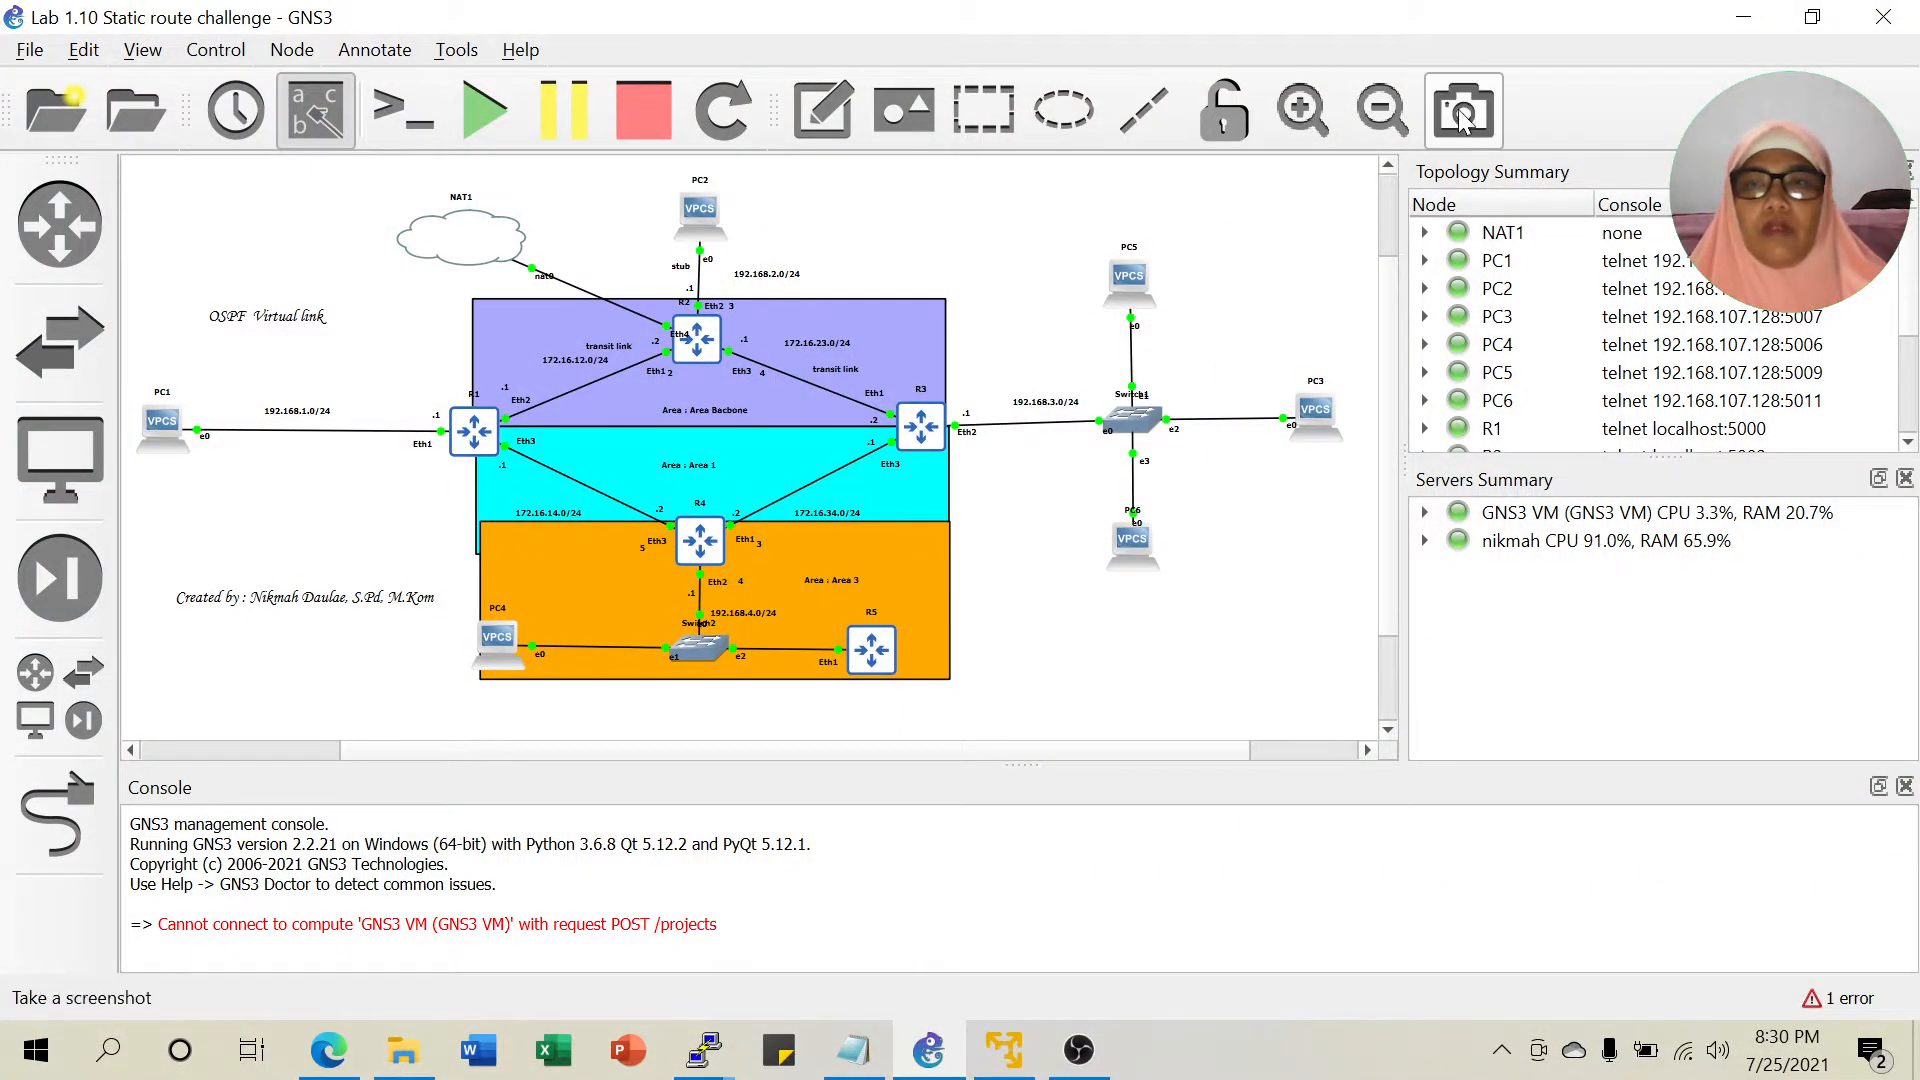
click(1743, 17)
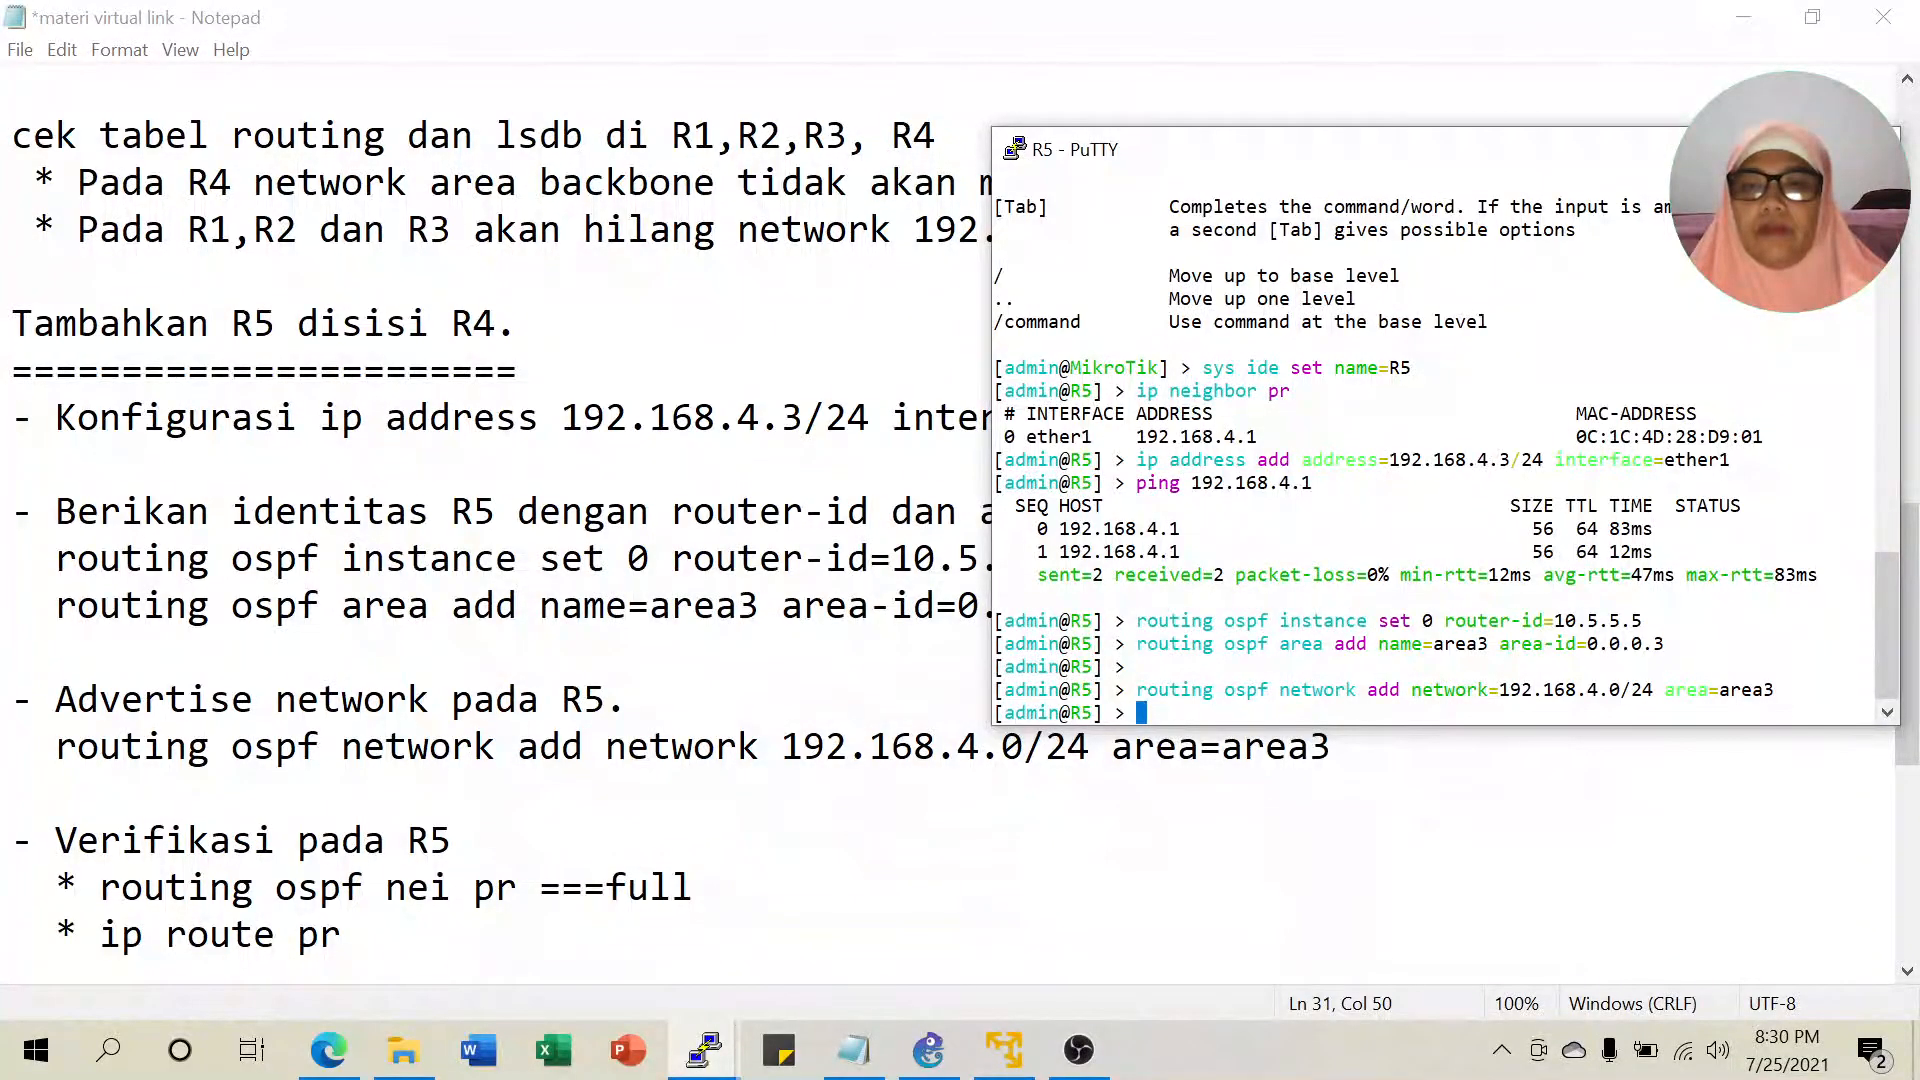
drag(1577, 690, 1872, 690)
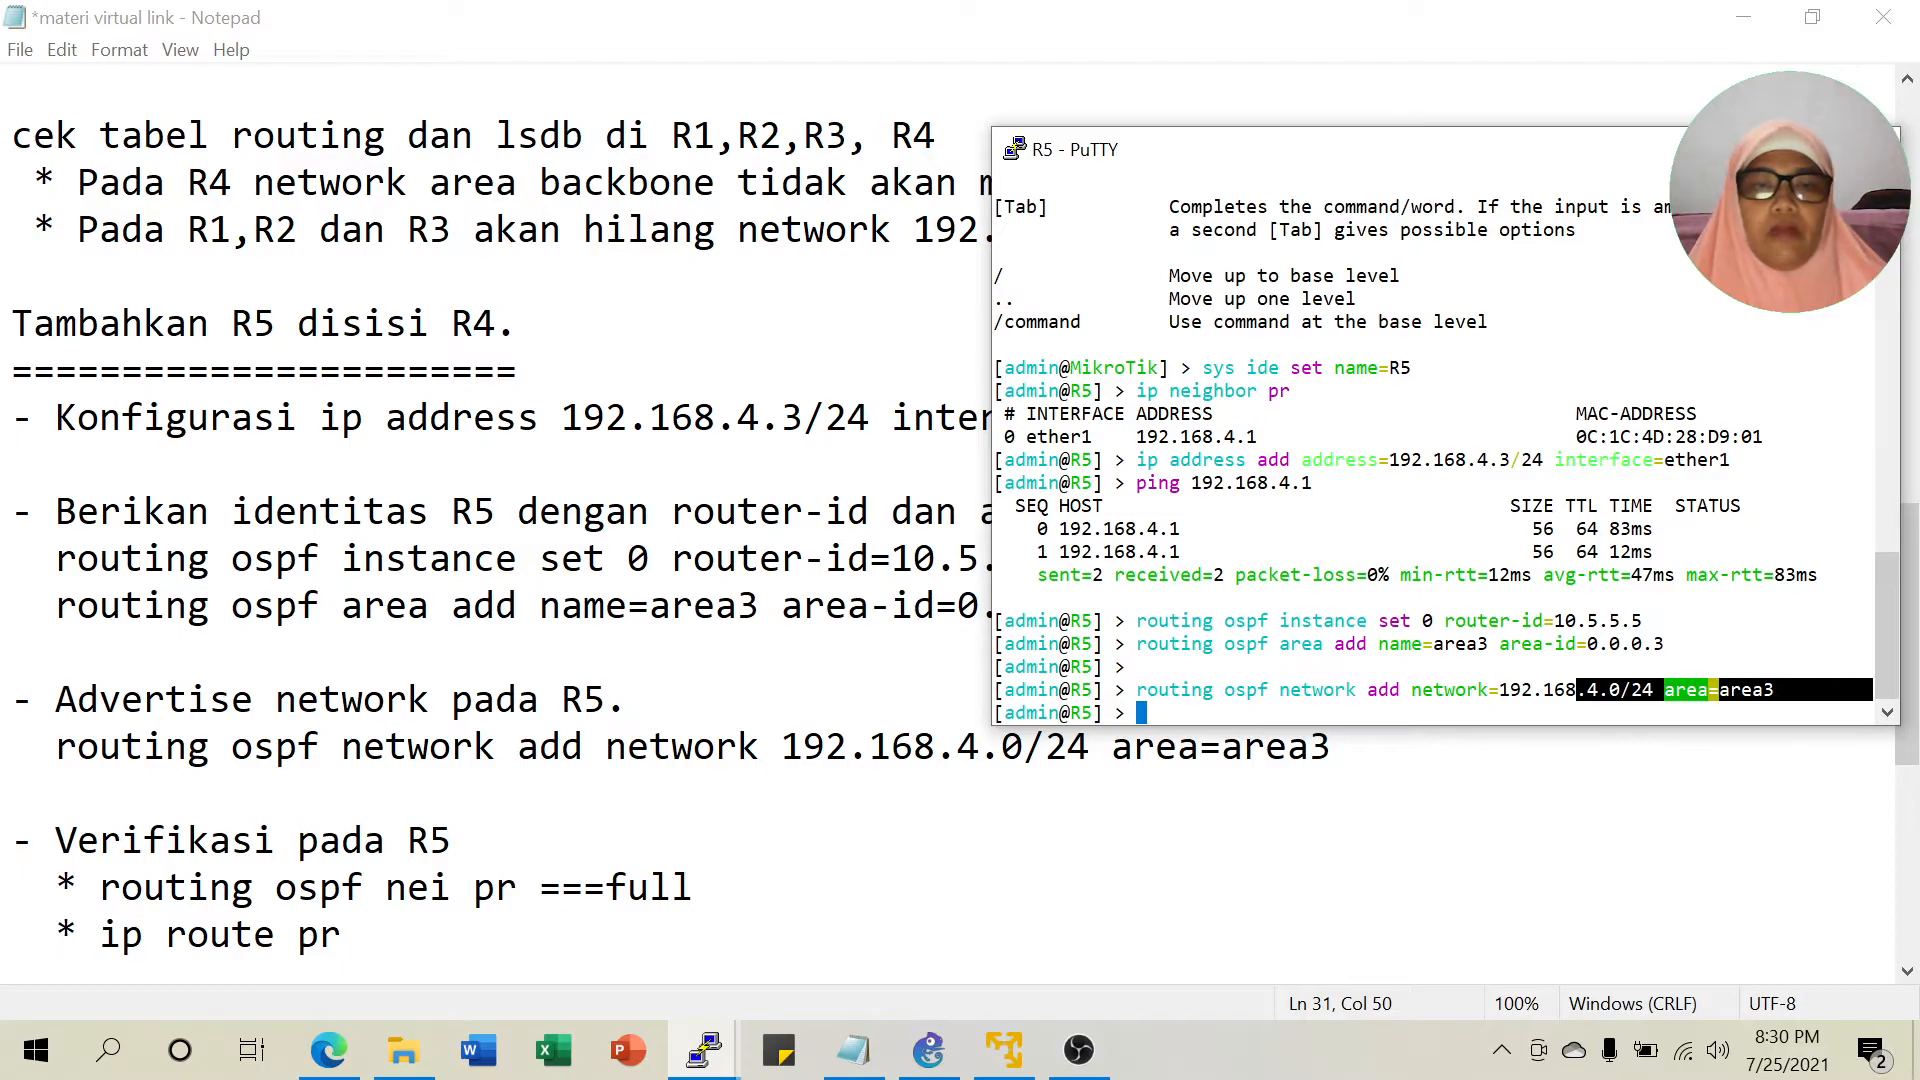
click(473, 840)
scroll(473, 840, down, 1)
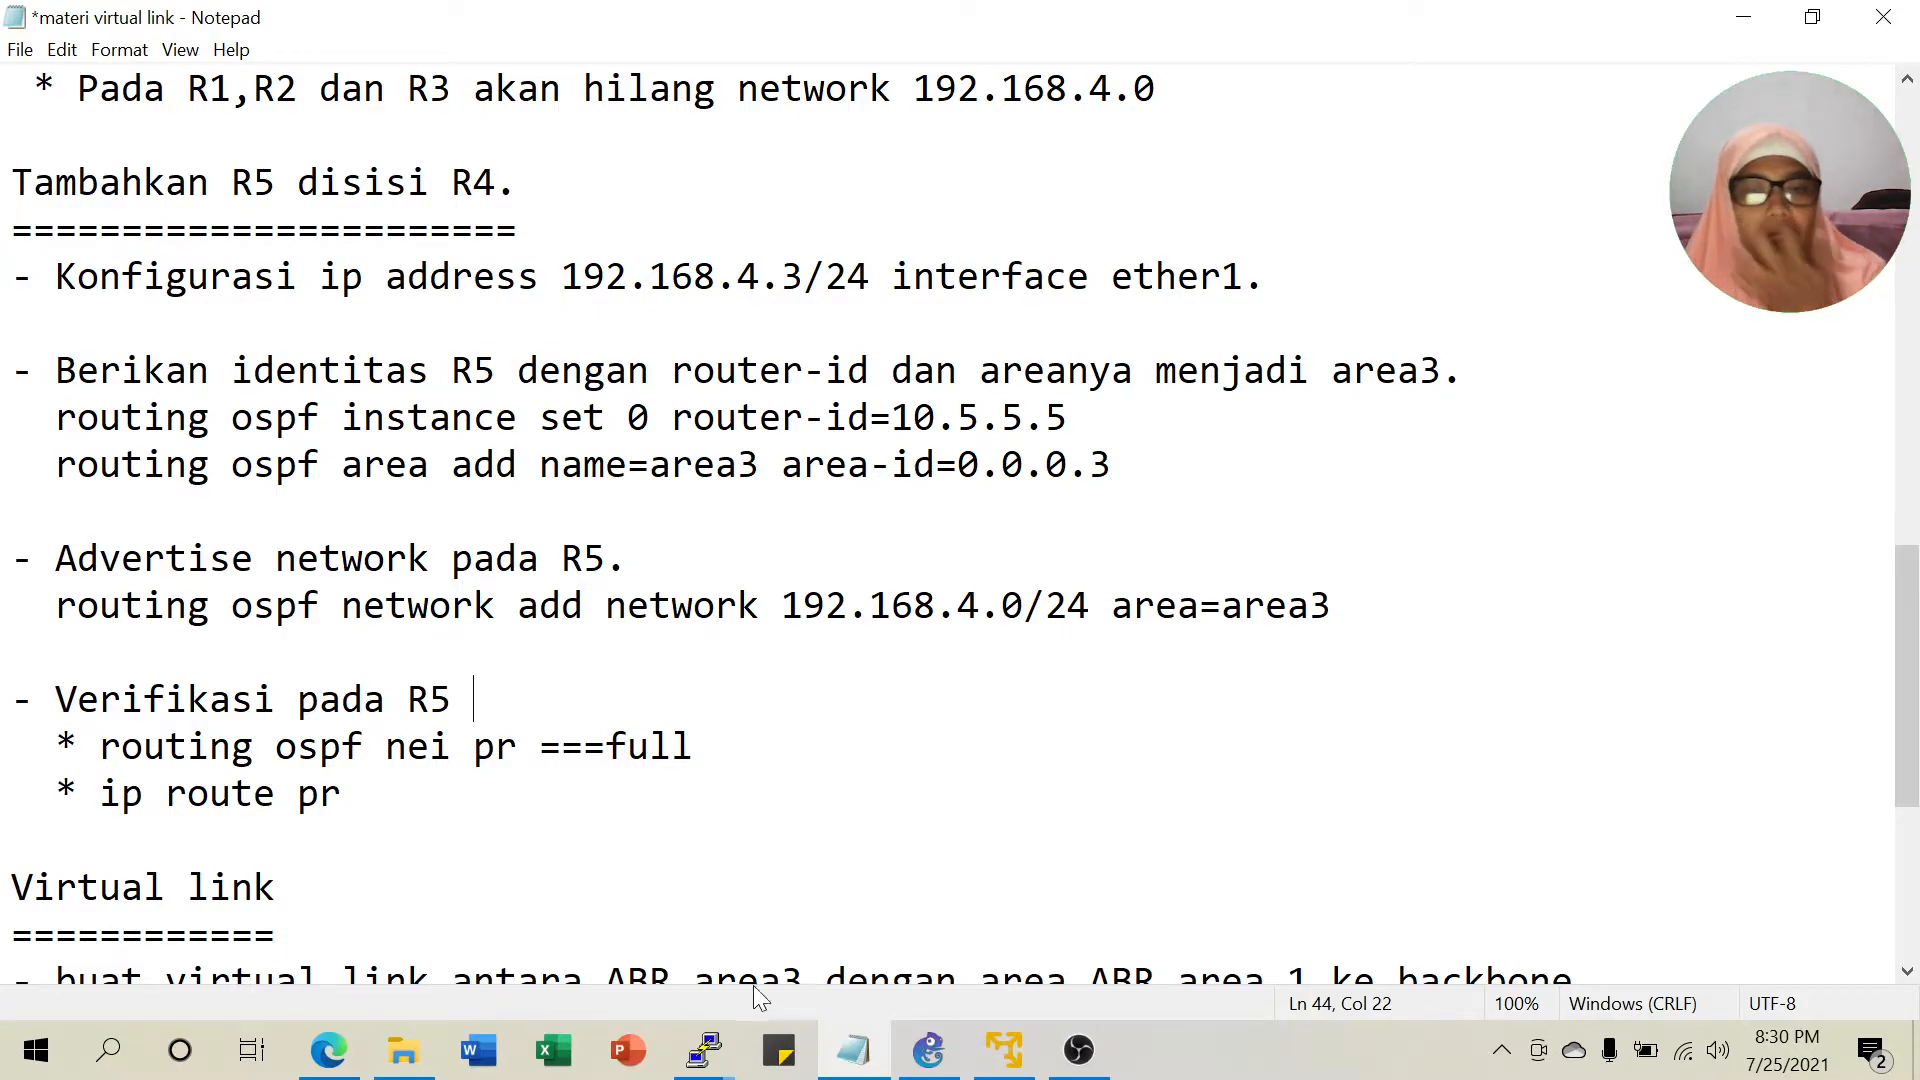
click(710, 1030)
click(1225, 950)
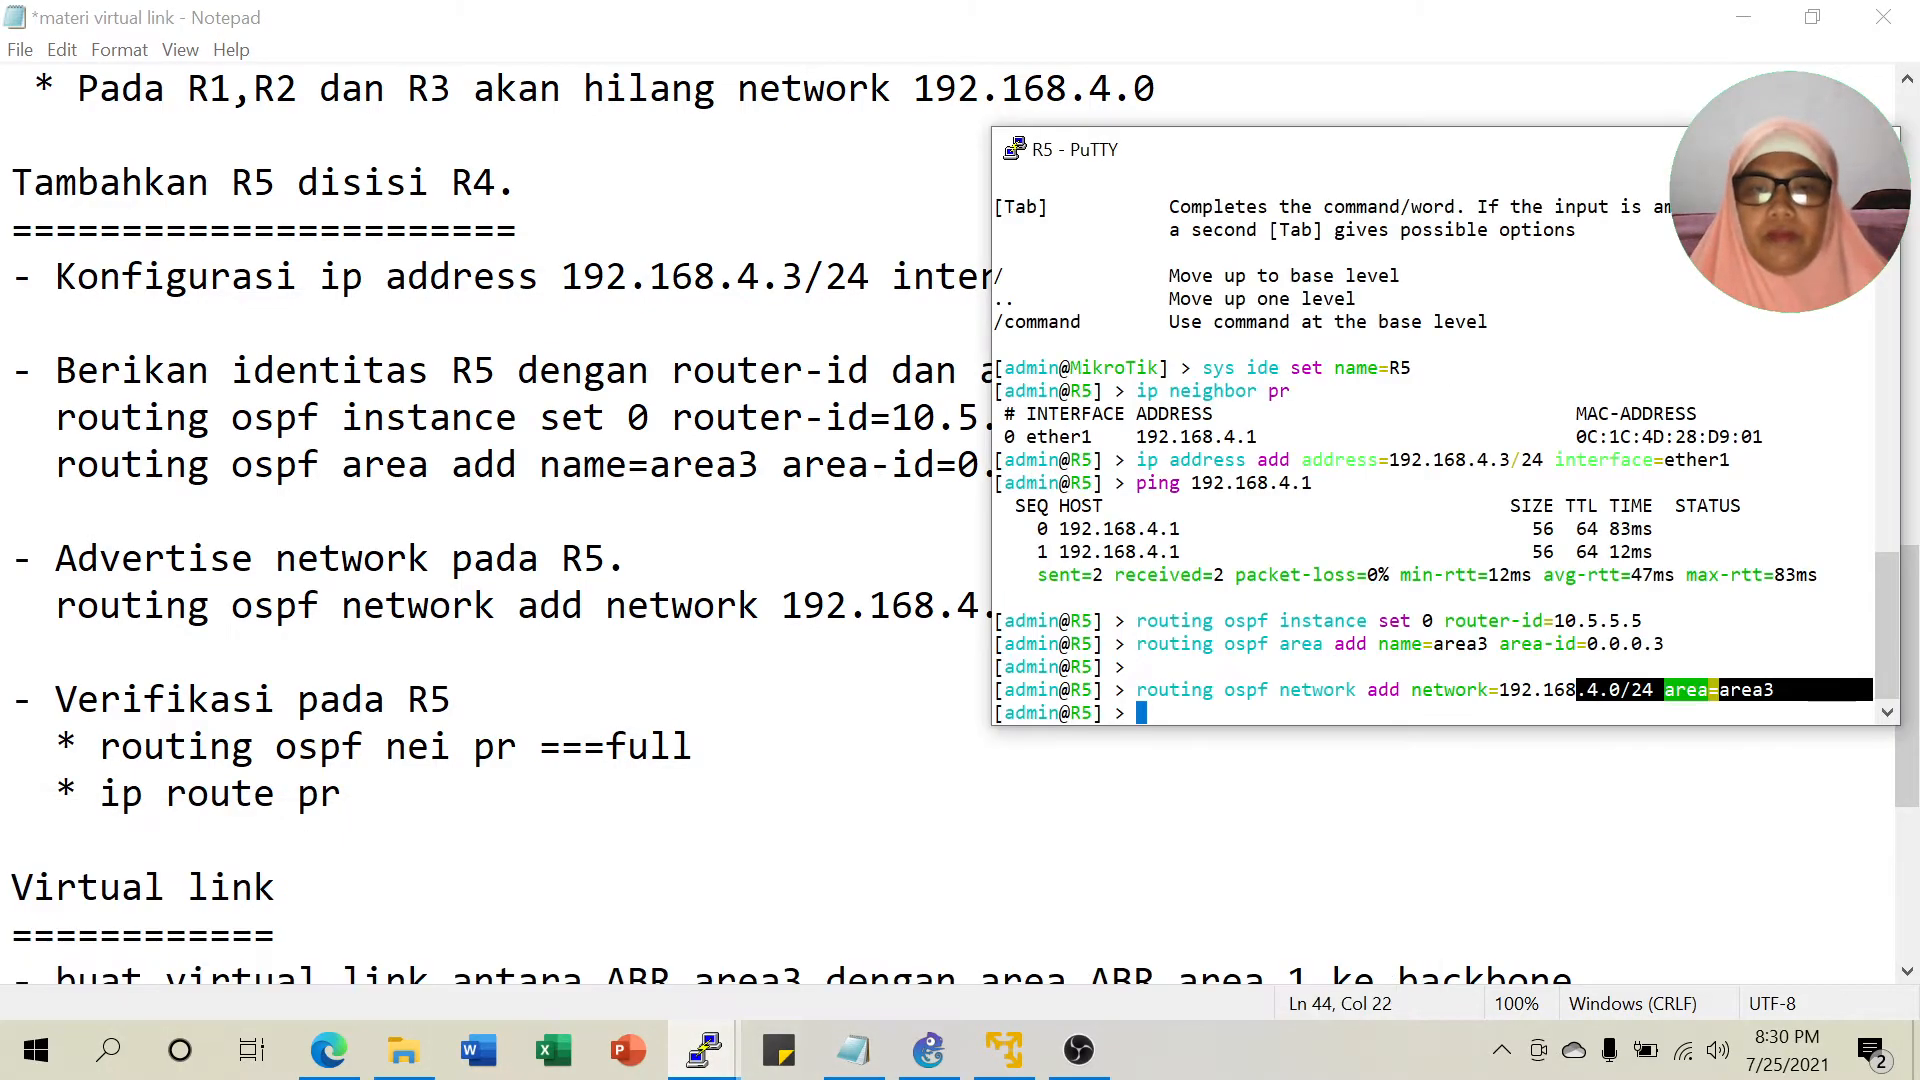
Check R5's OSPF neighbors, confirming a Full adjacency with 10.4.4.4.
key(Return)
text(routing o)
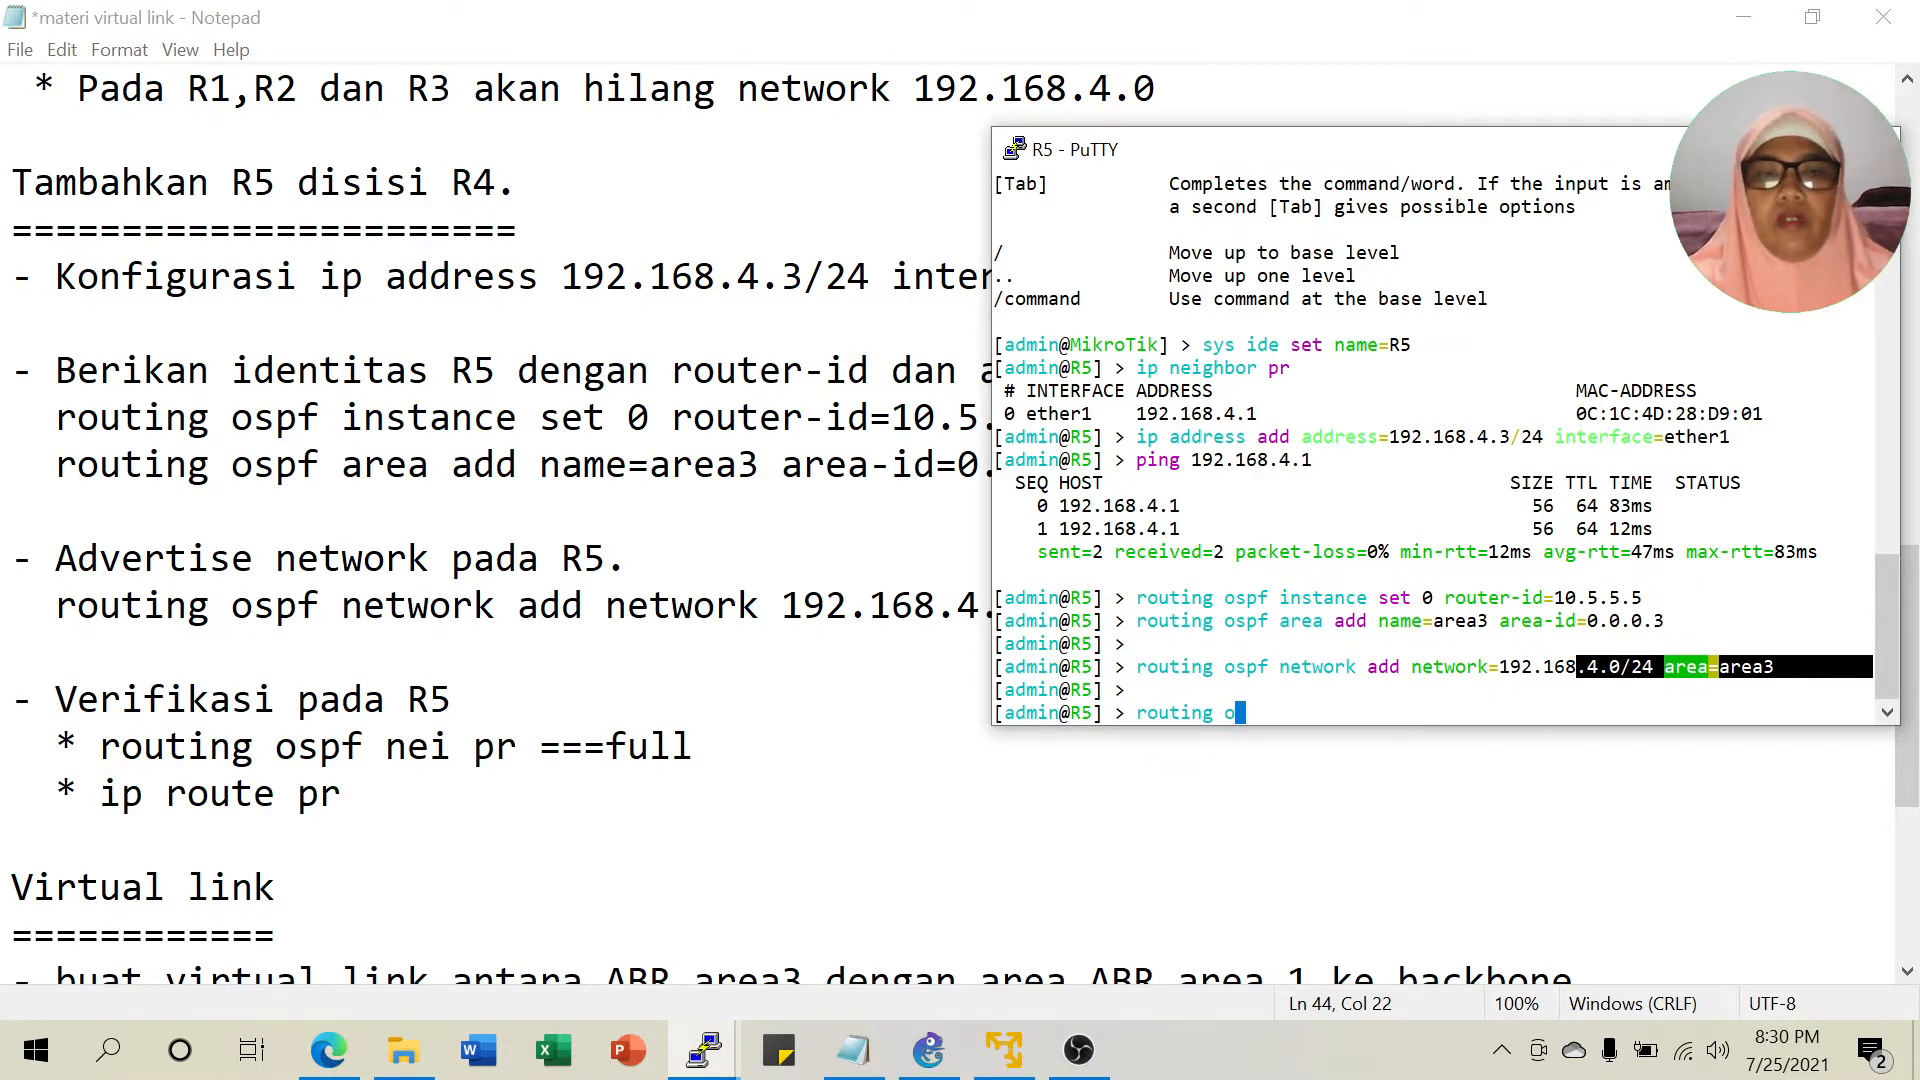
text(spf ne)
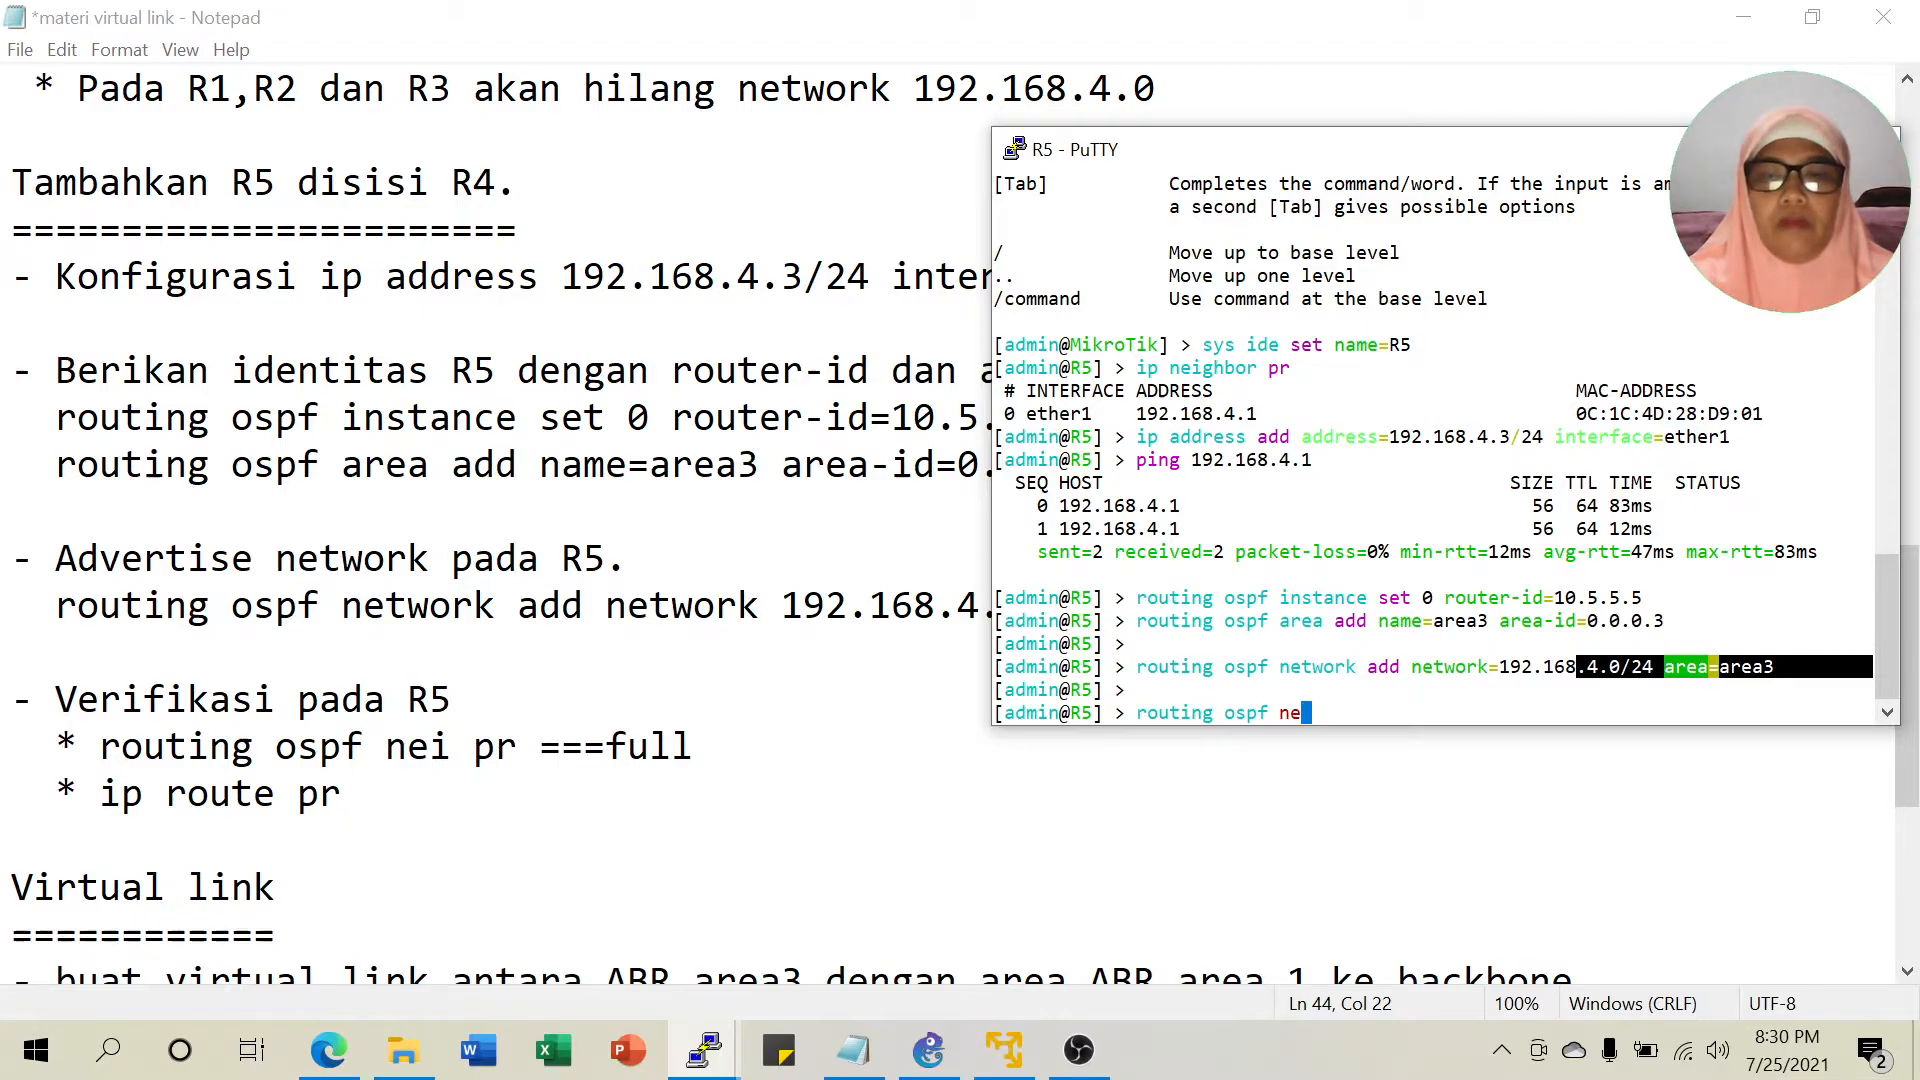
text(ighbor pr)
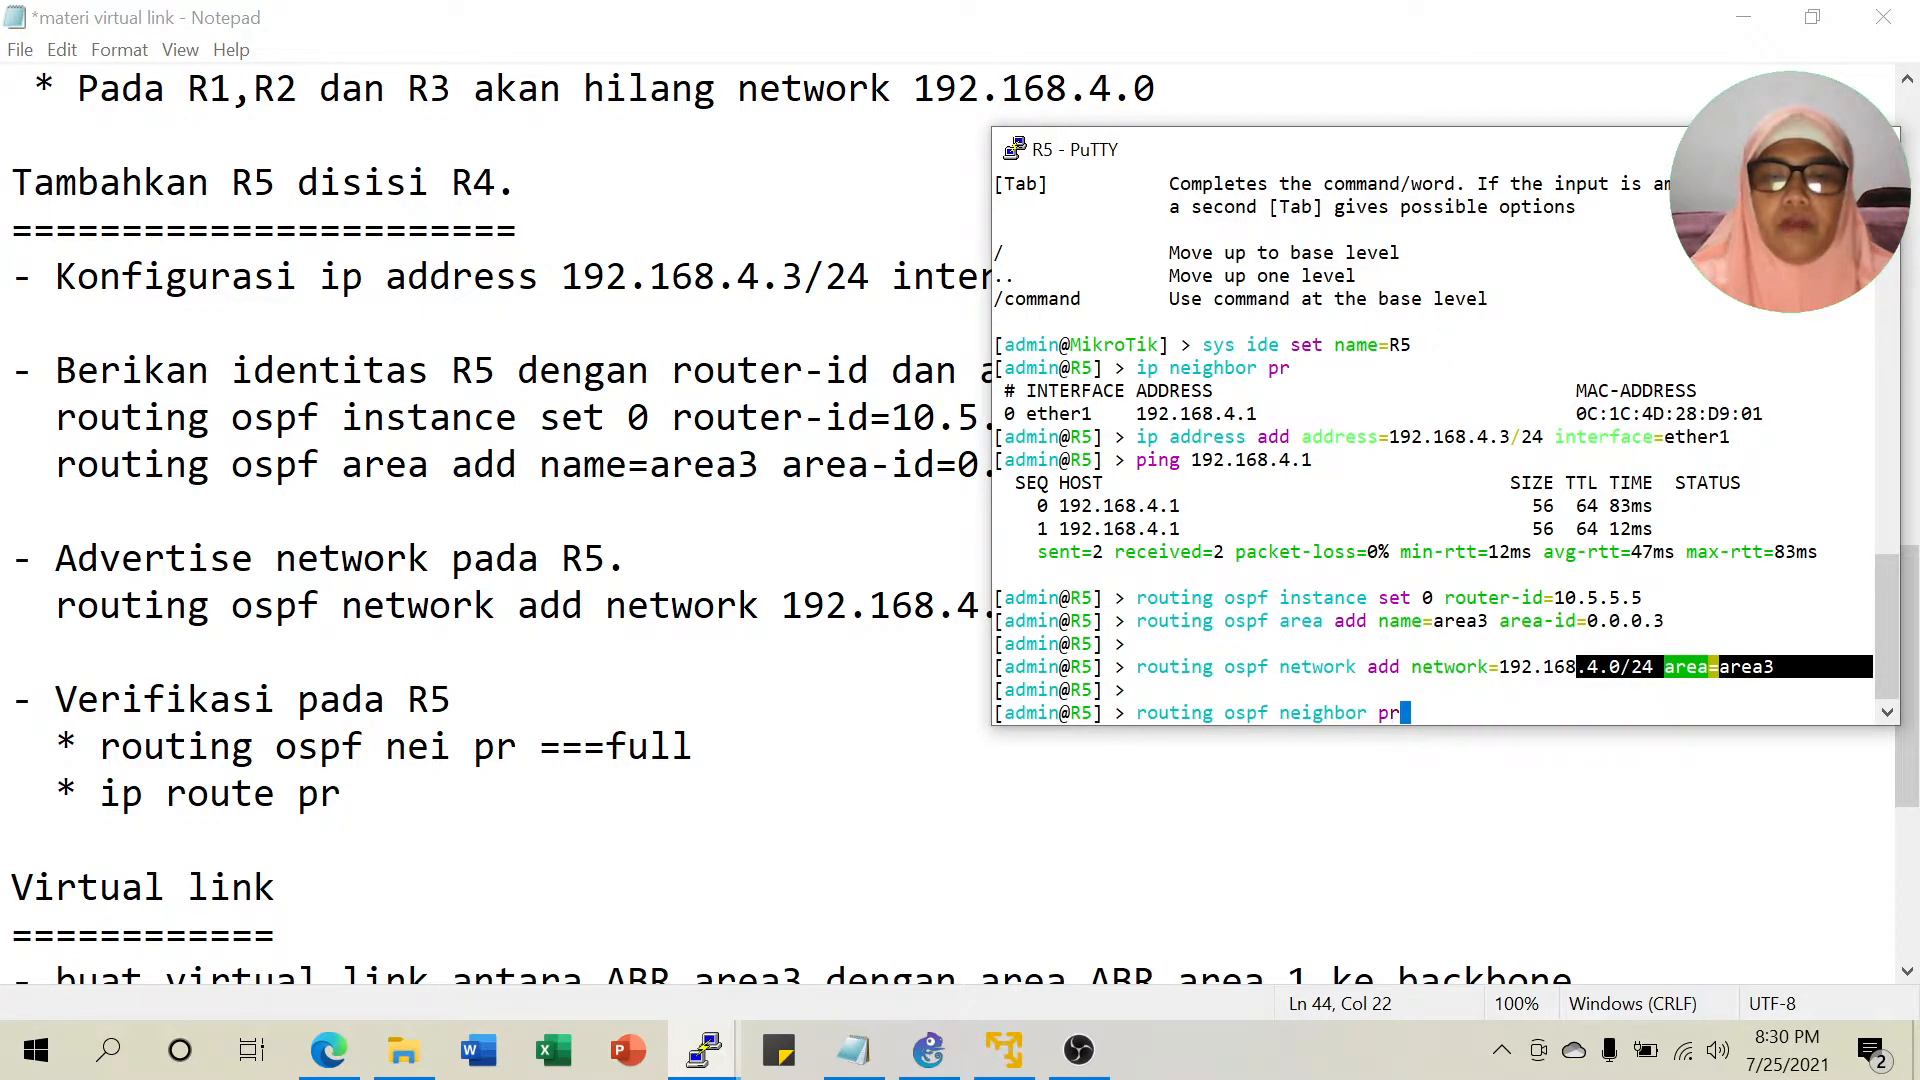
key(Return)
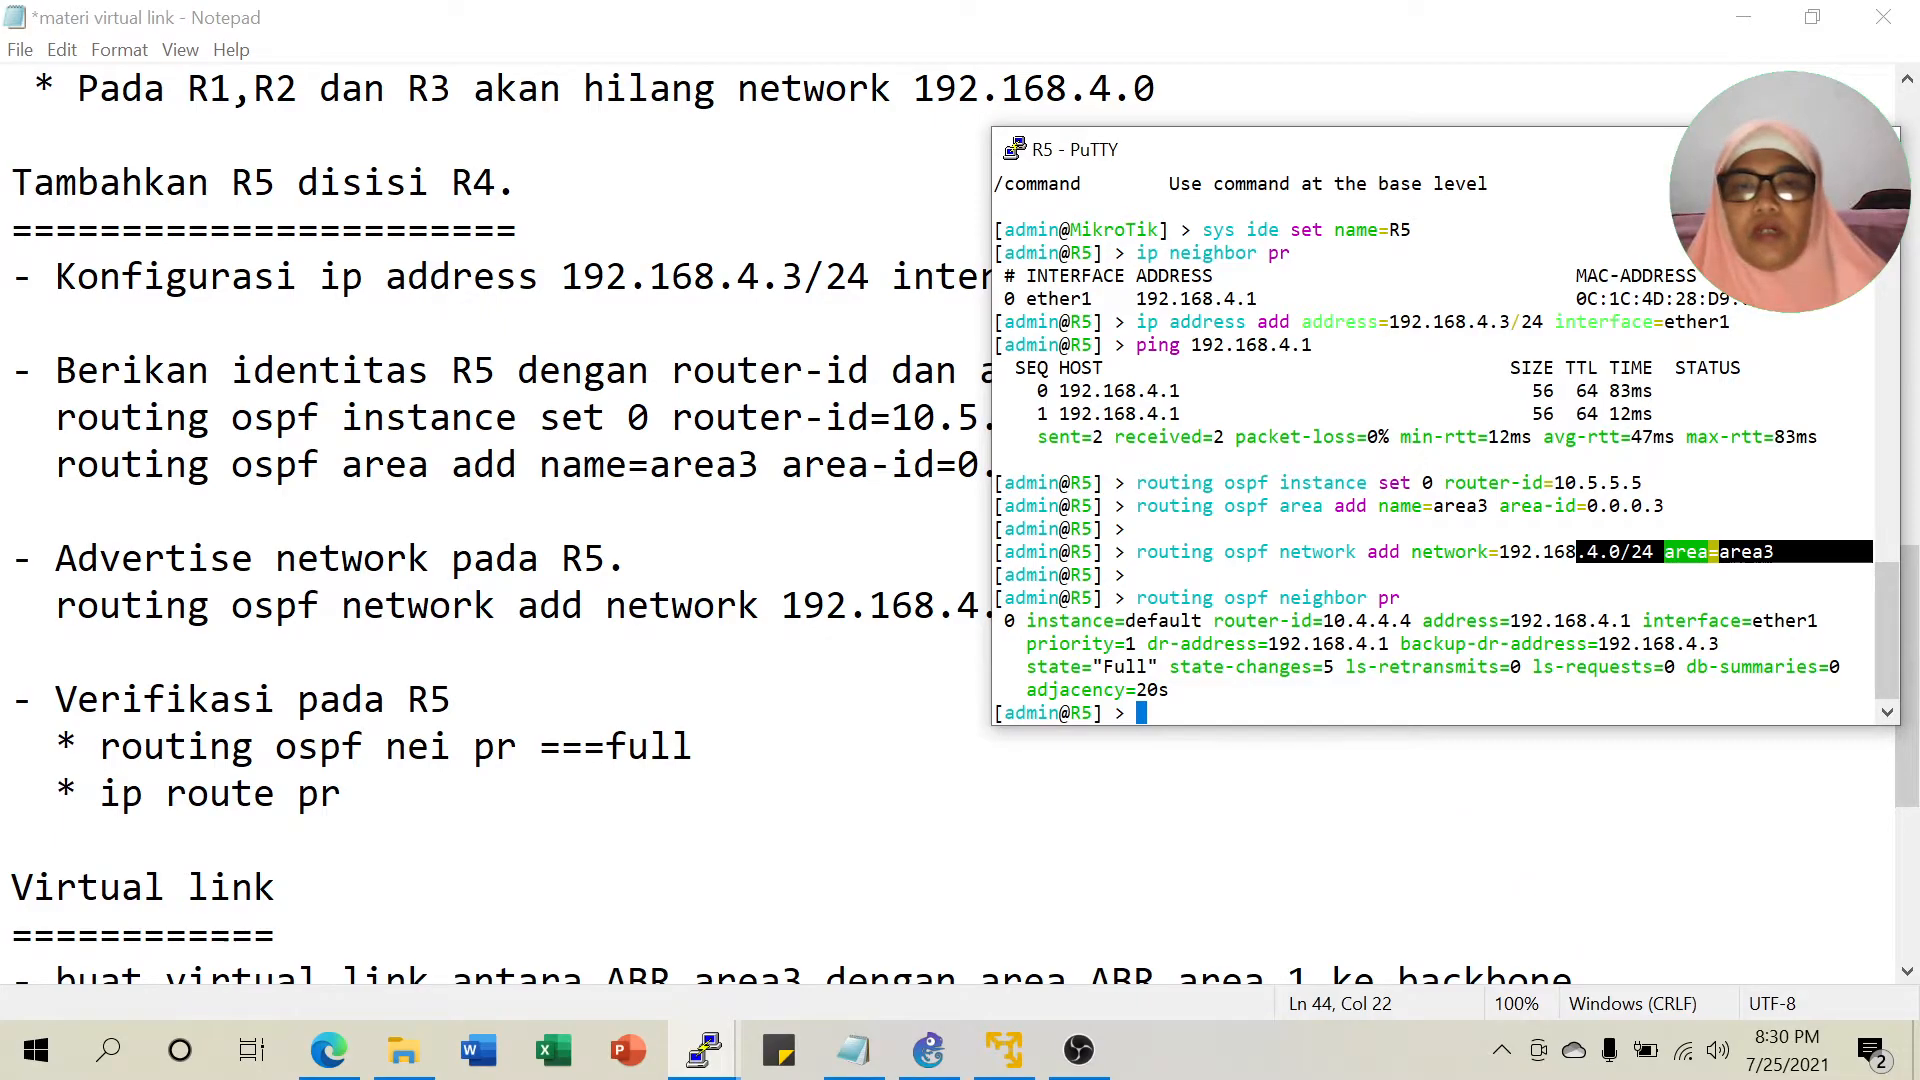
drag(1105, 667, 1146, 667)
click(1146, 668)
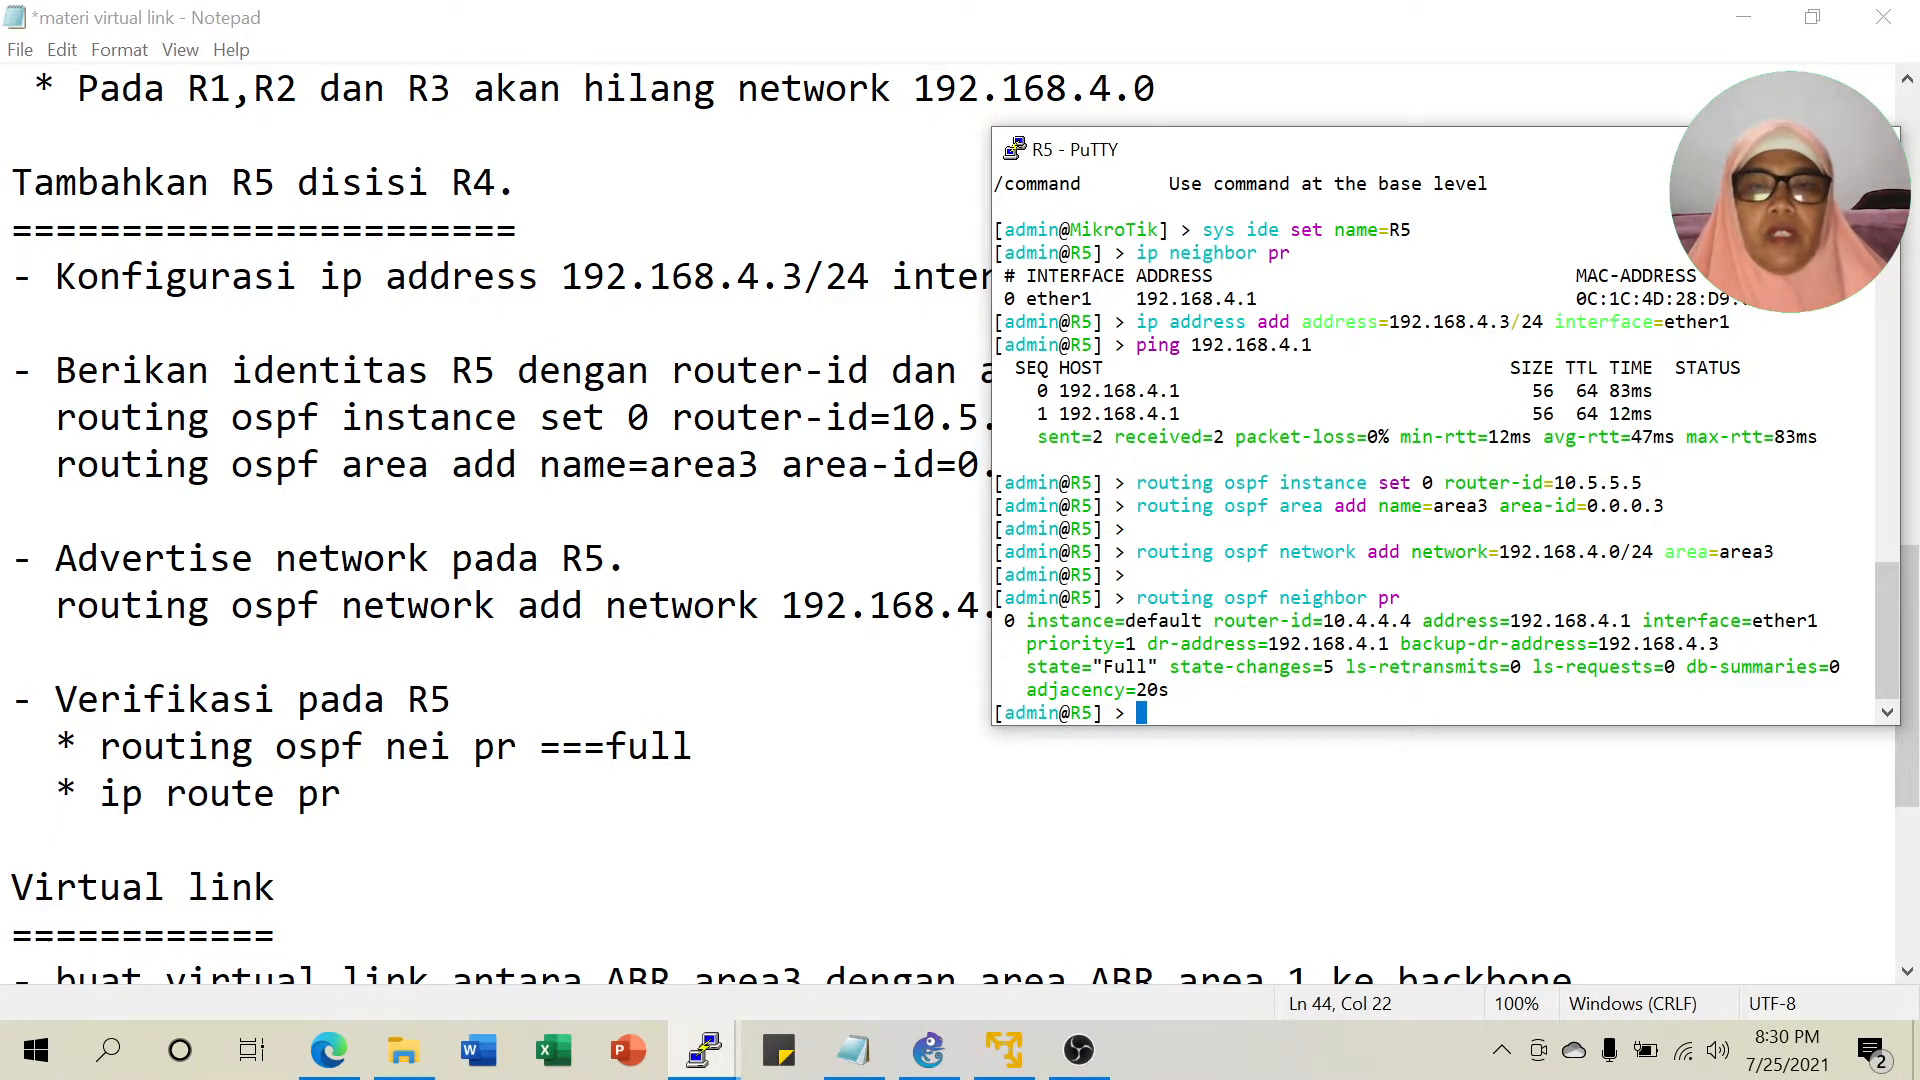
Print R5's routing table, showing OSPF-learned routes via 192.168.4.1.
text(ip route )
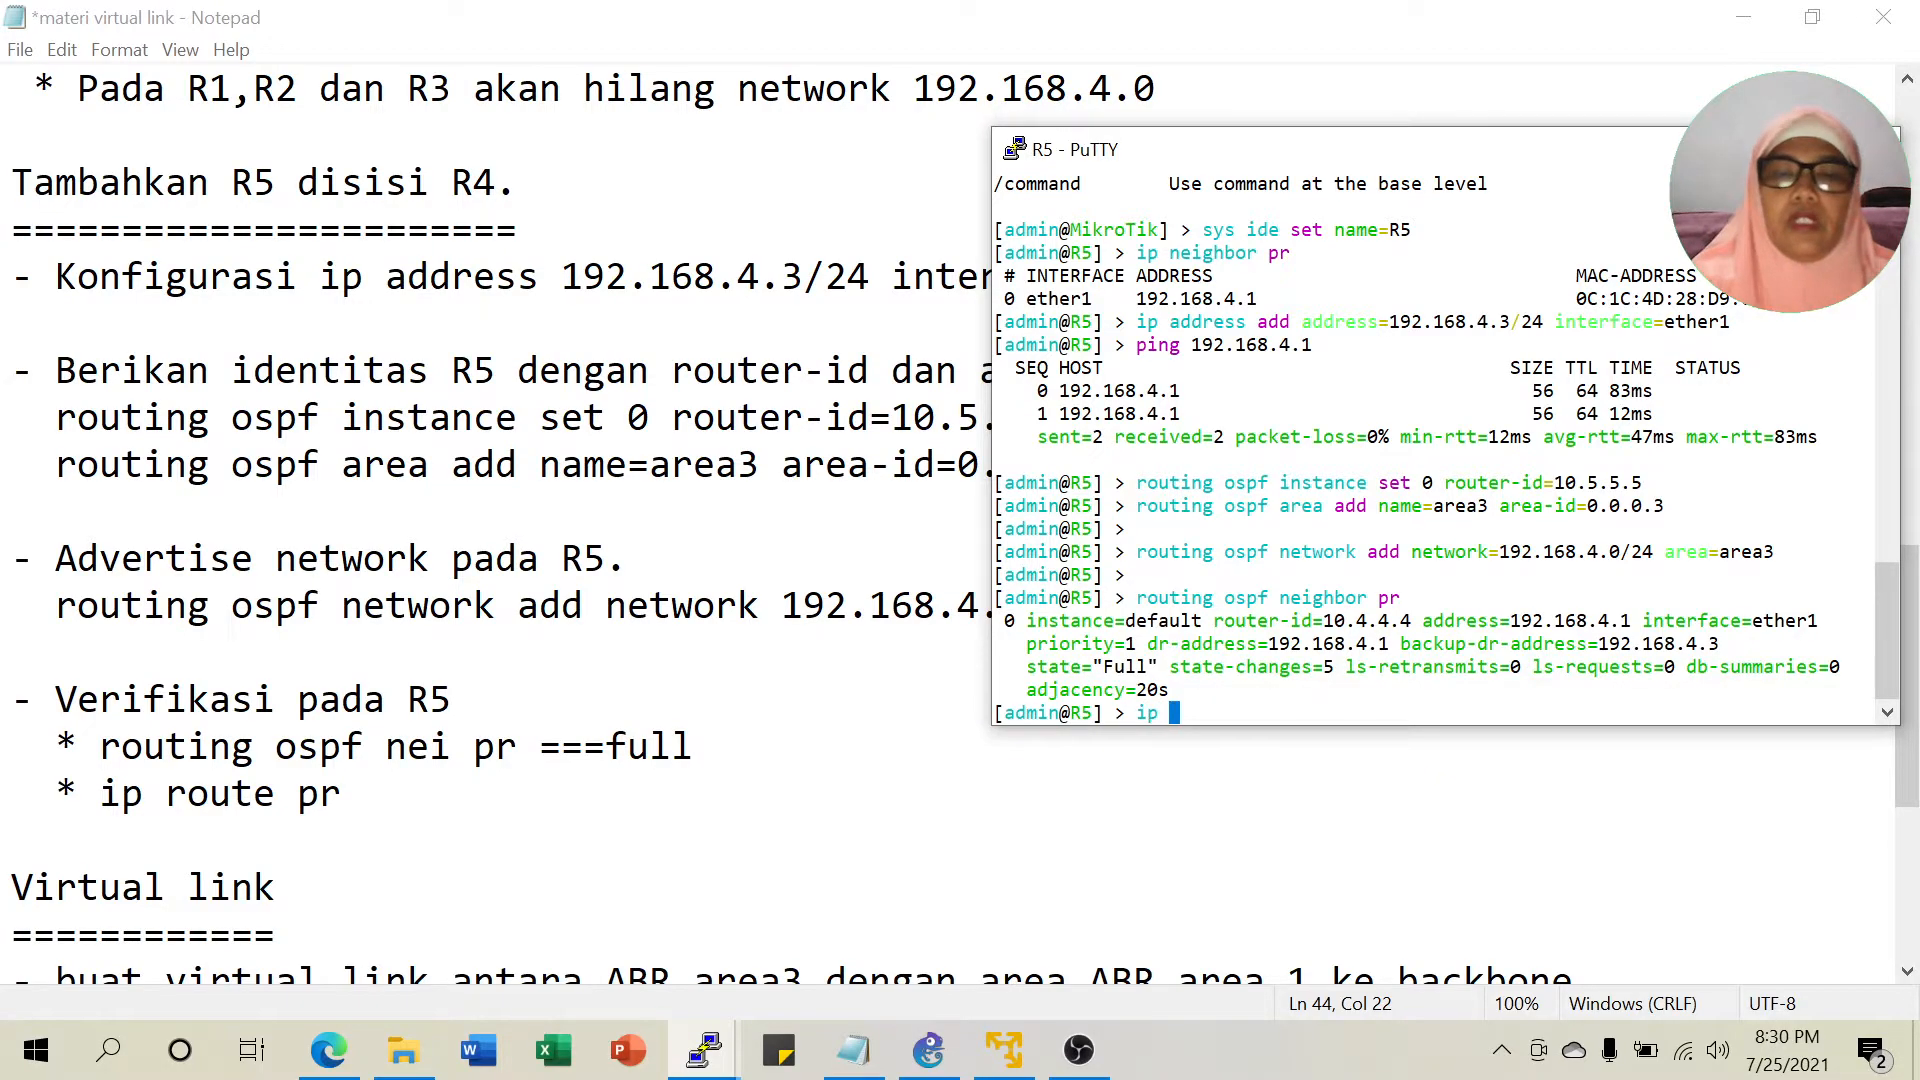
text(pr)
key(Return)
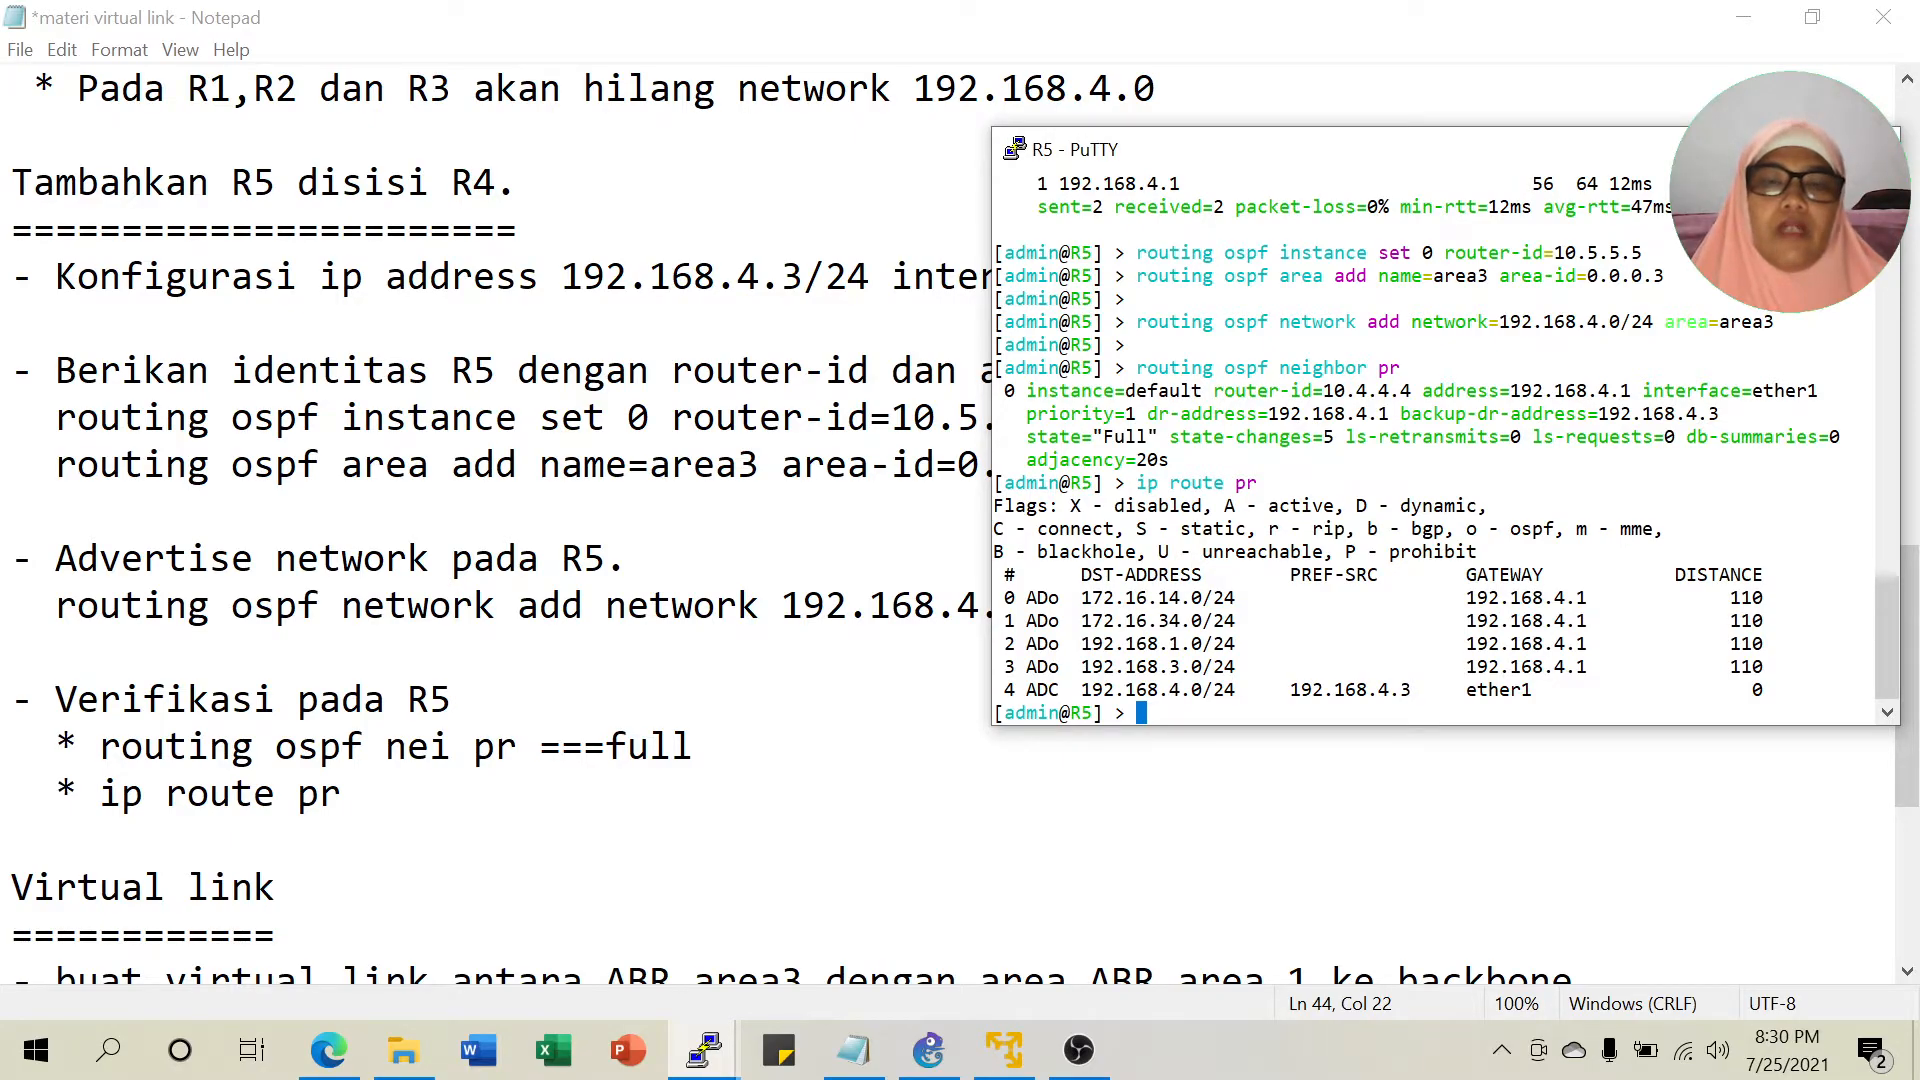
click(929, 1050)
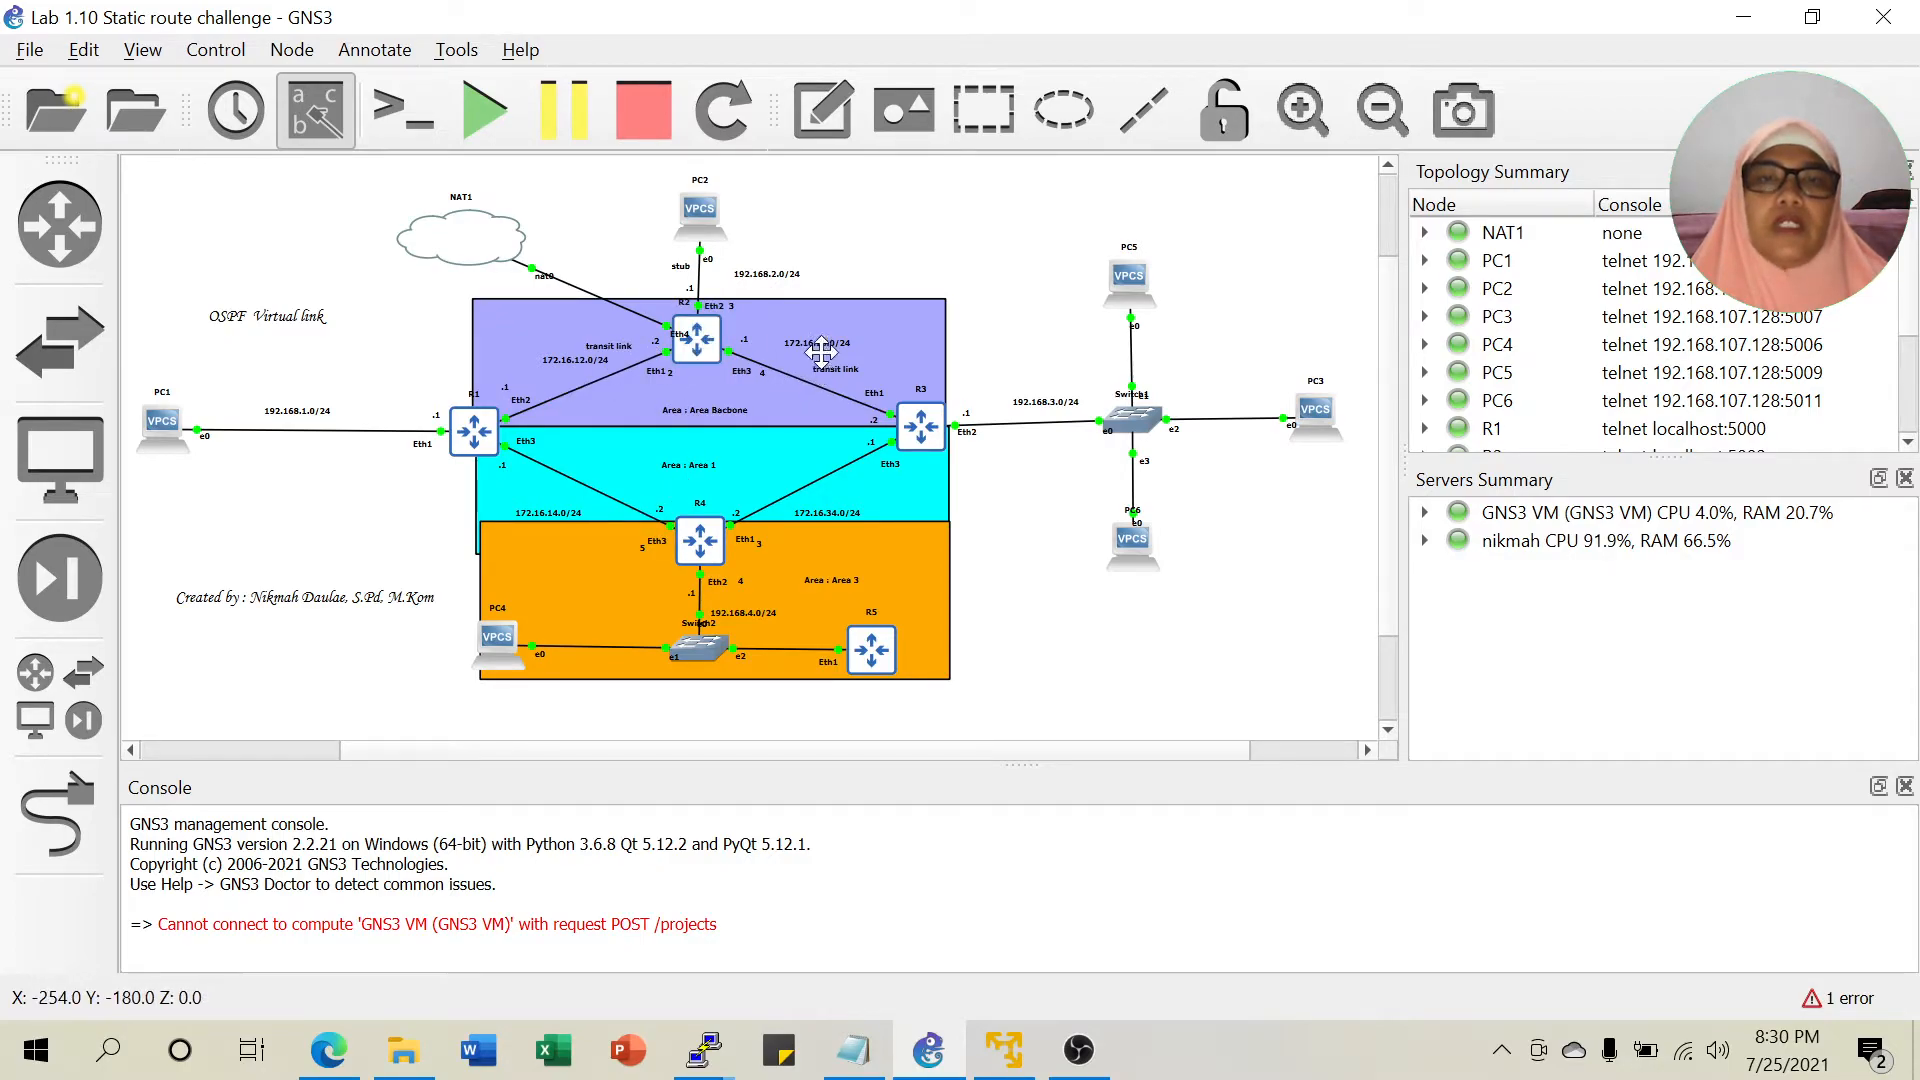
Scroll the notes to the Virtual link section and mark 'BR area3' in its instruction.
click(853, 1050)
scroll(950, 520, down, 4)
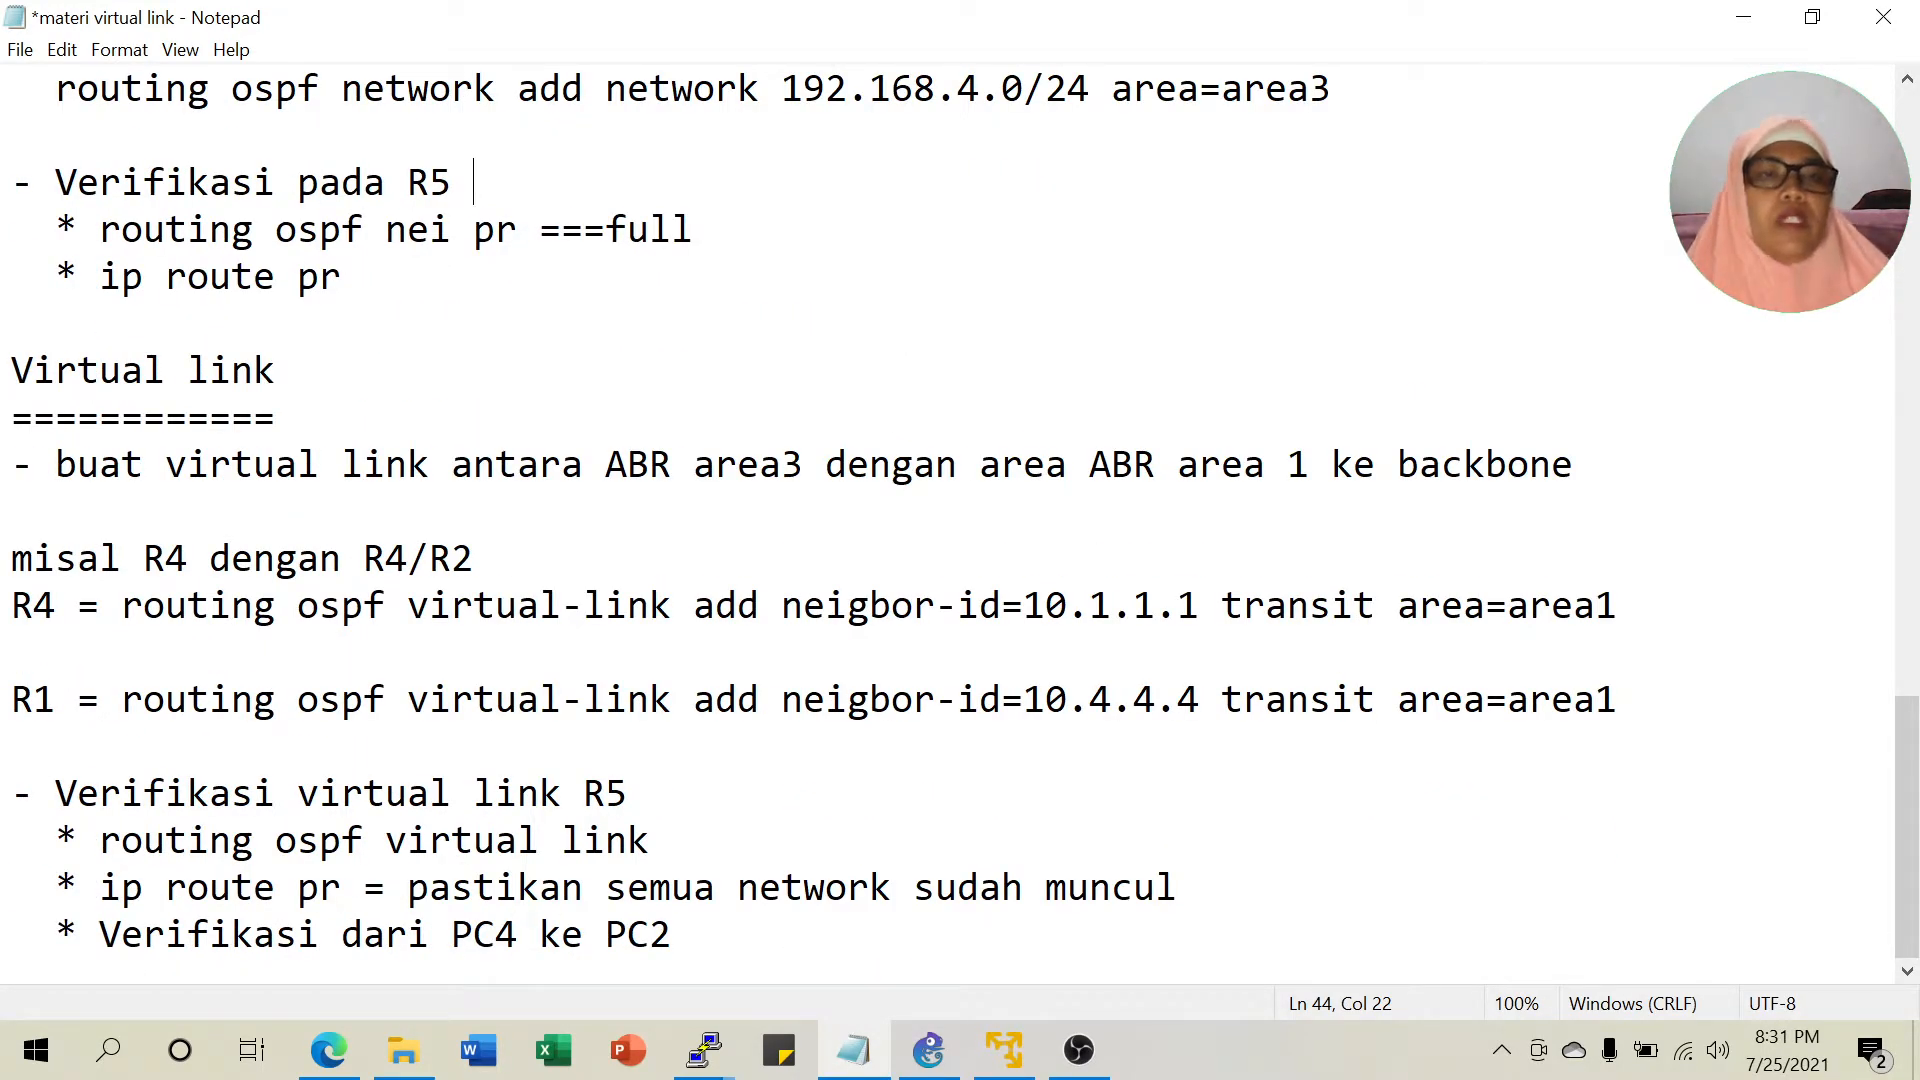
click(628, 464)
drag(628, 464, 804, 464)
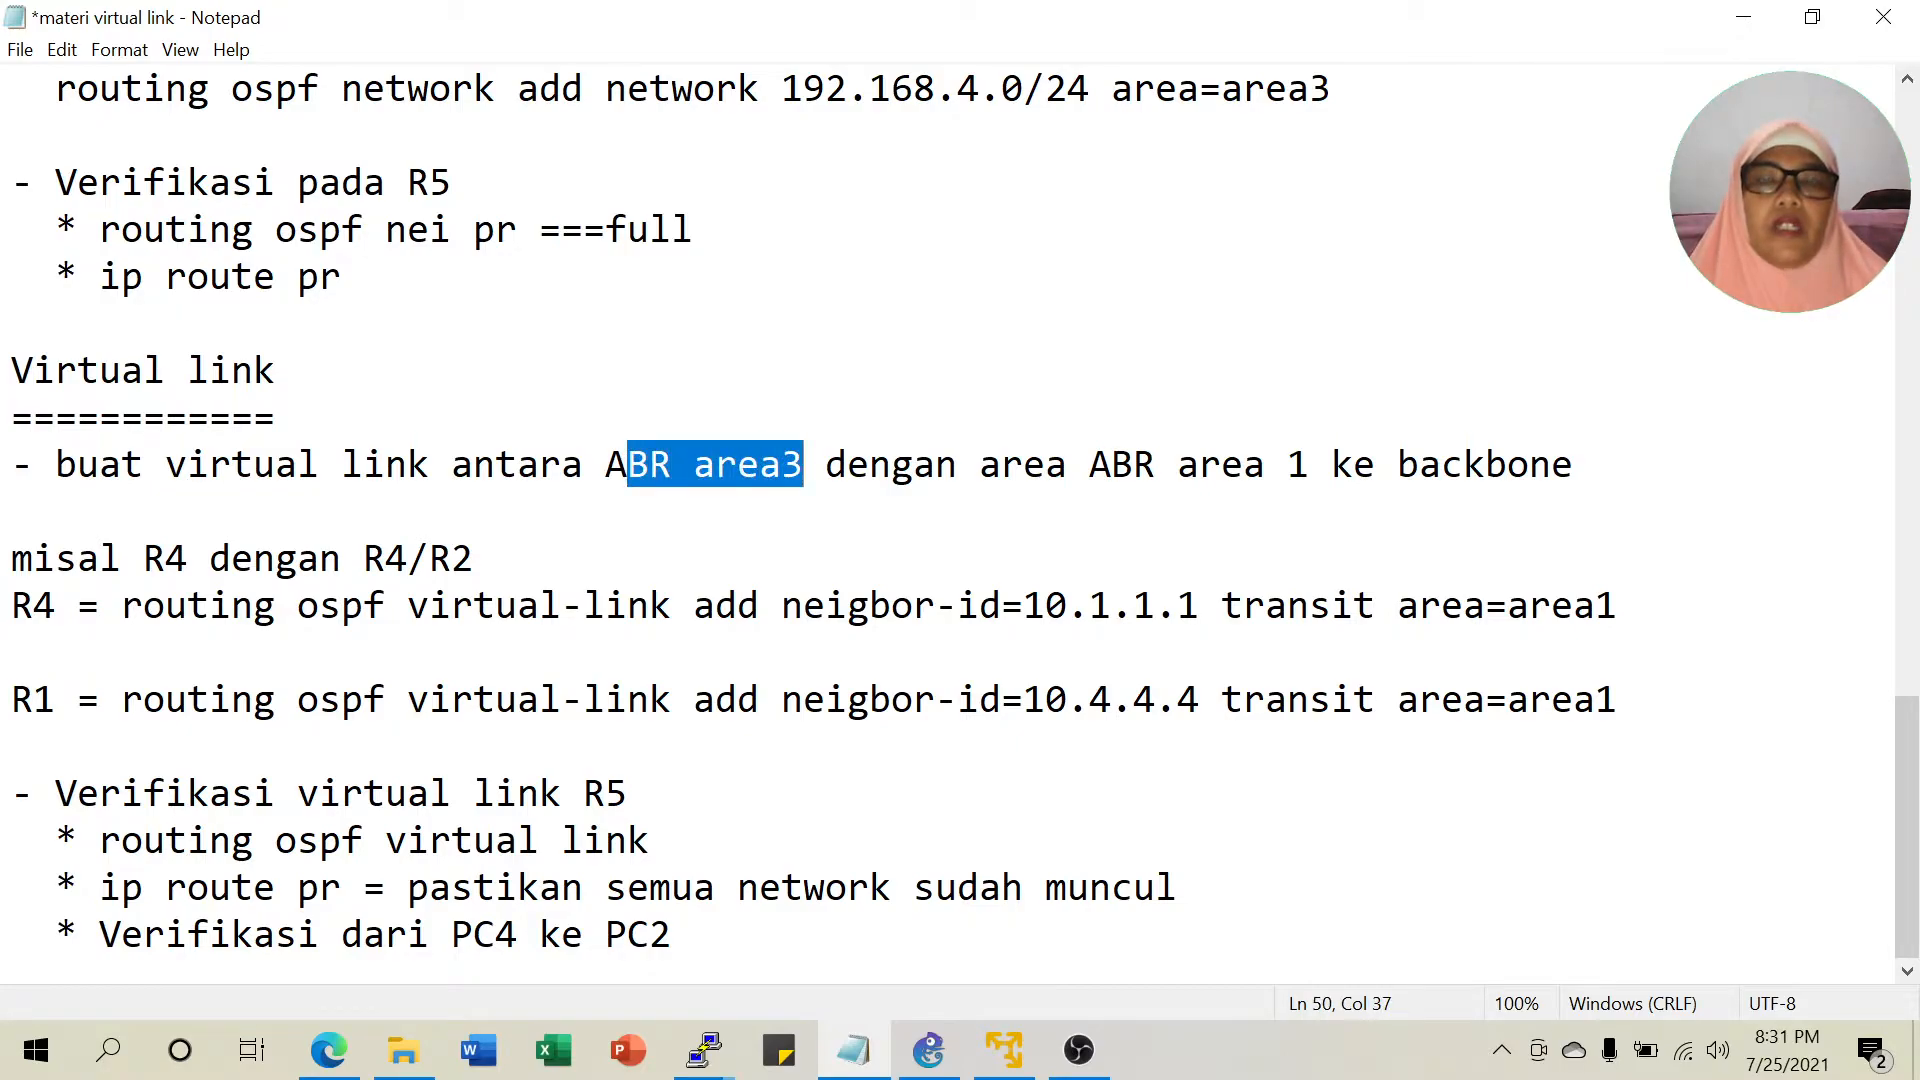
Compare the R4–R1 virtual-link commands via area1 against the GNS3 topology.
click(928, 1050)
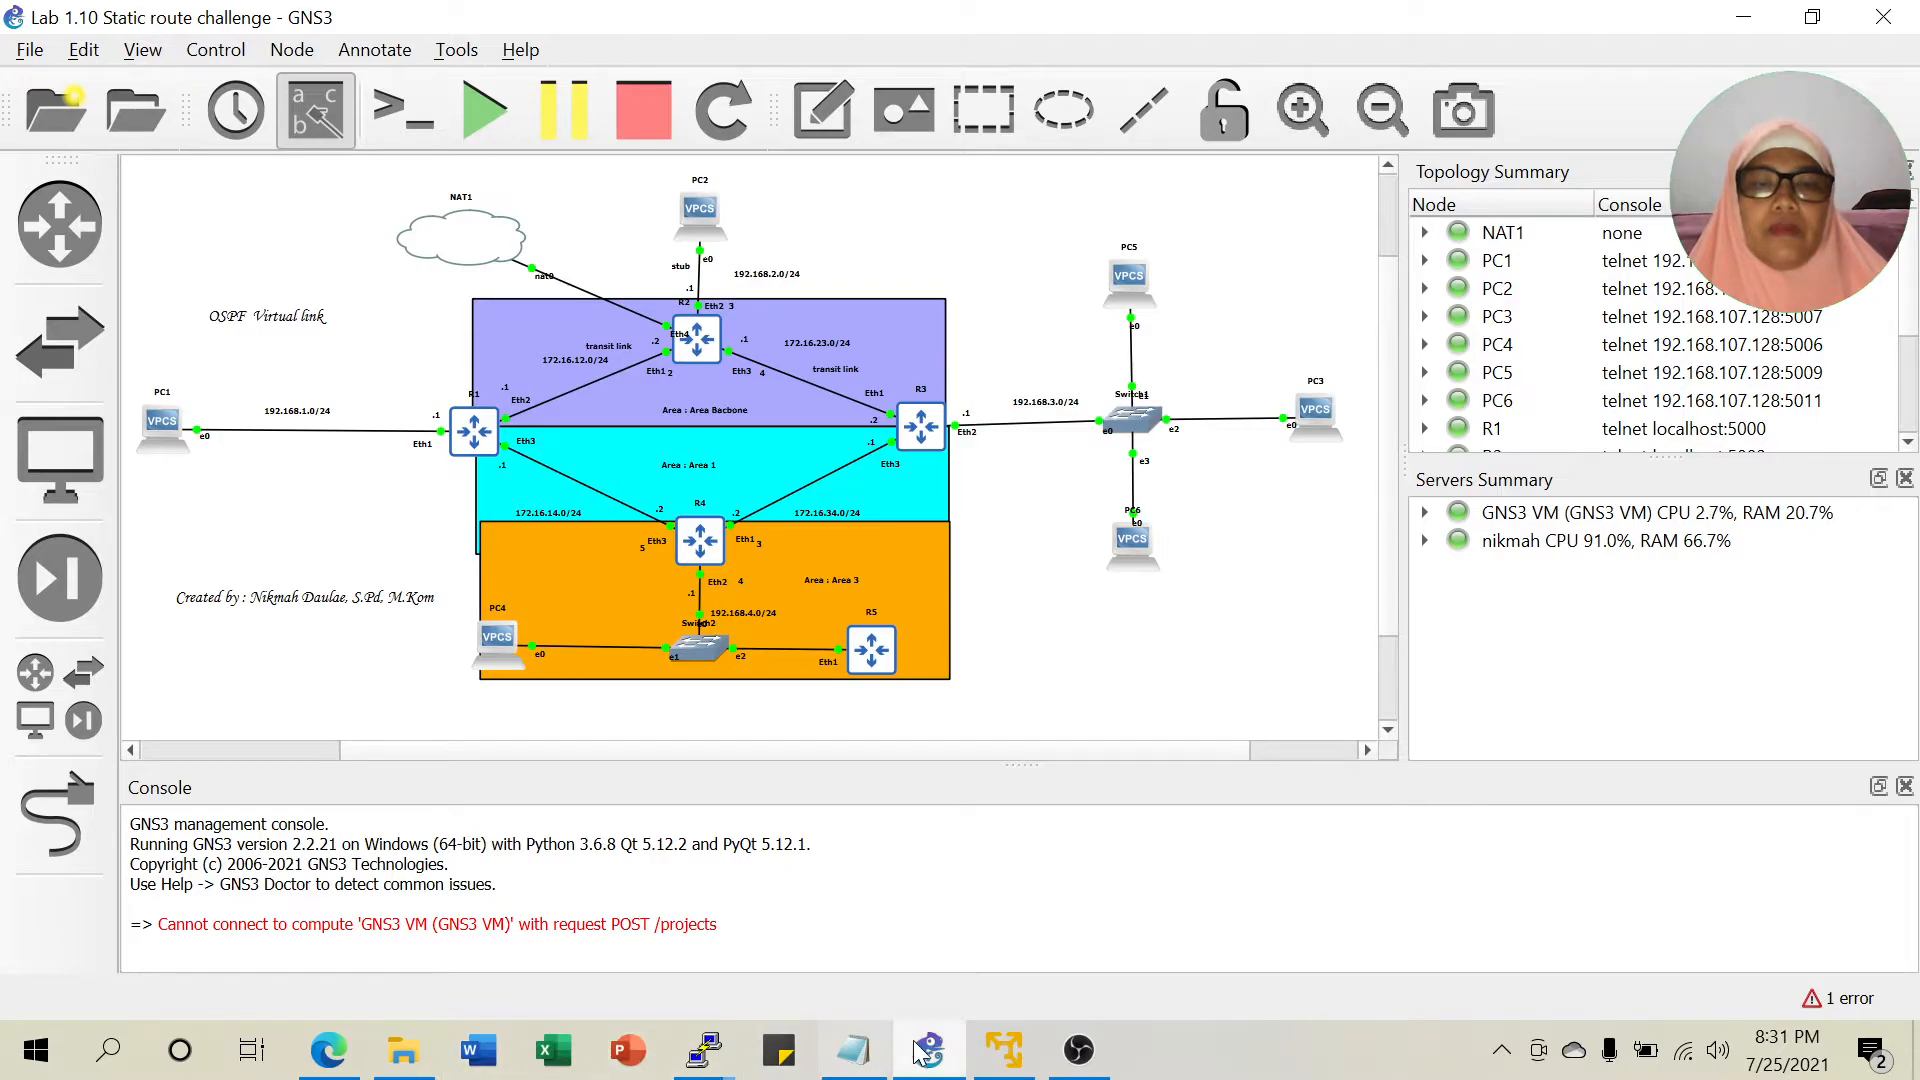
click(884, 1051)
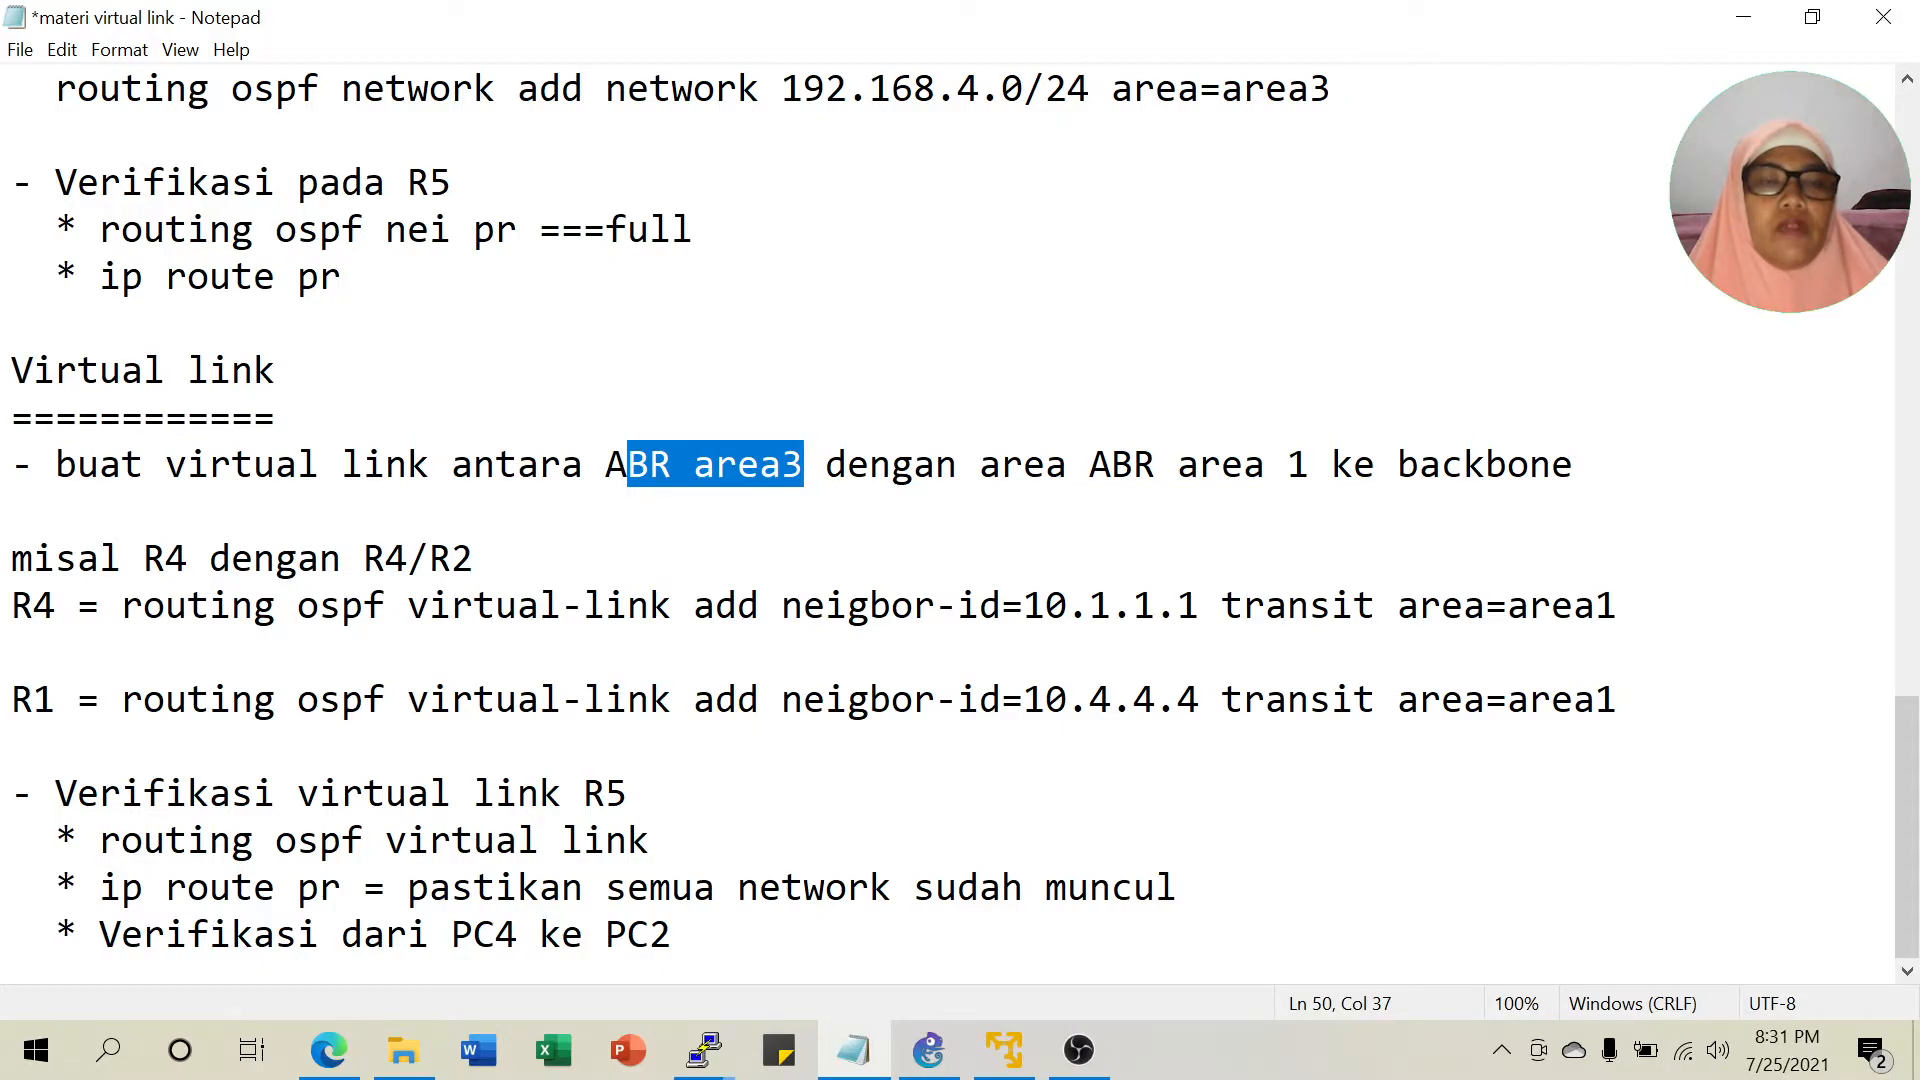
click(929, 1050)
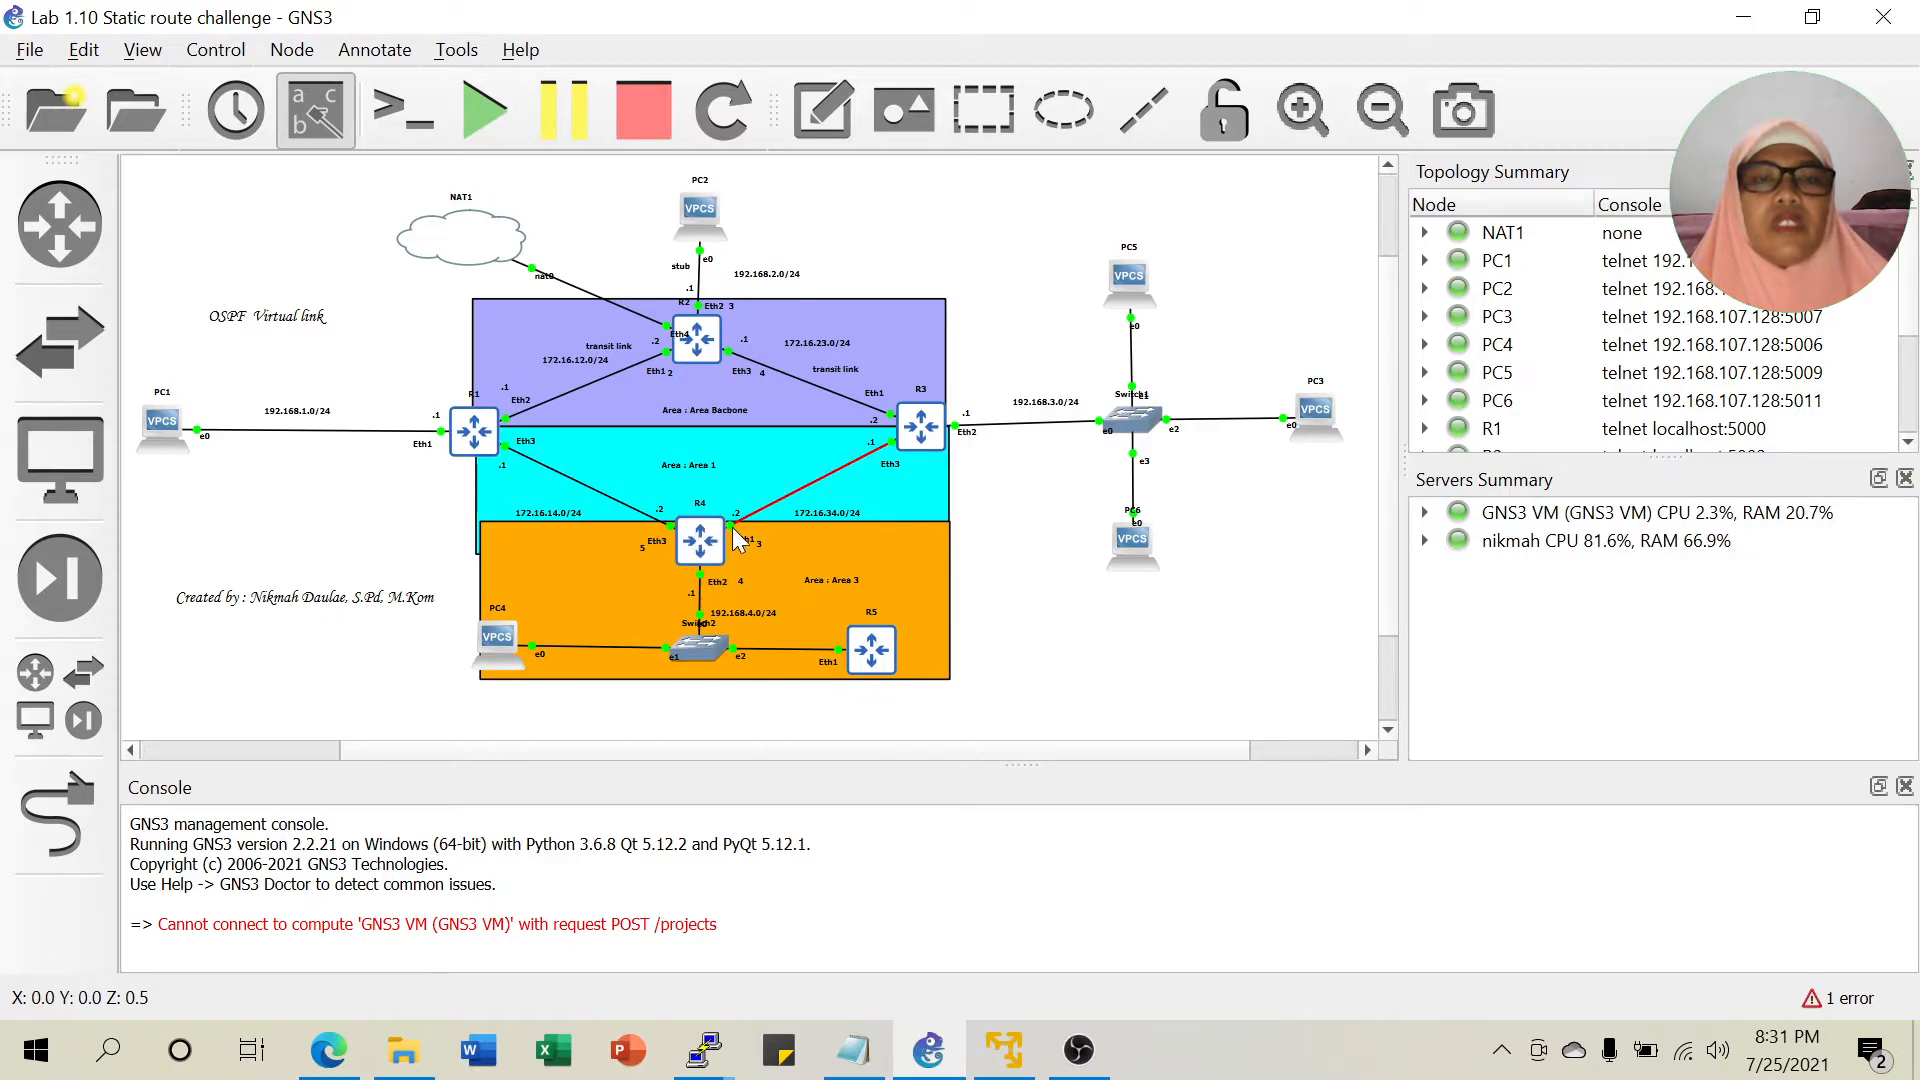
mouse_move(541, 446)
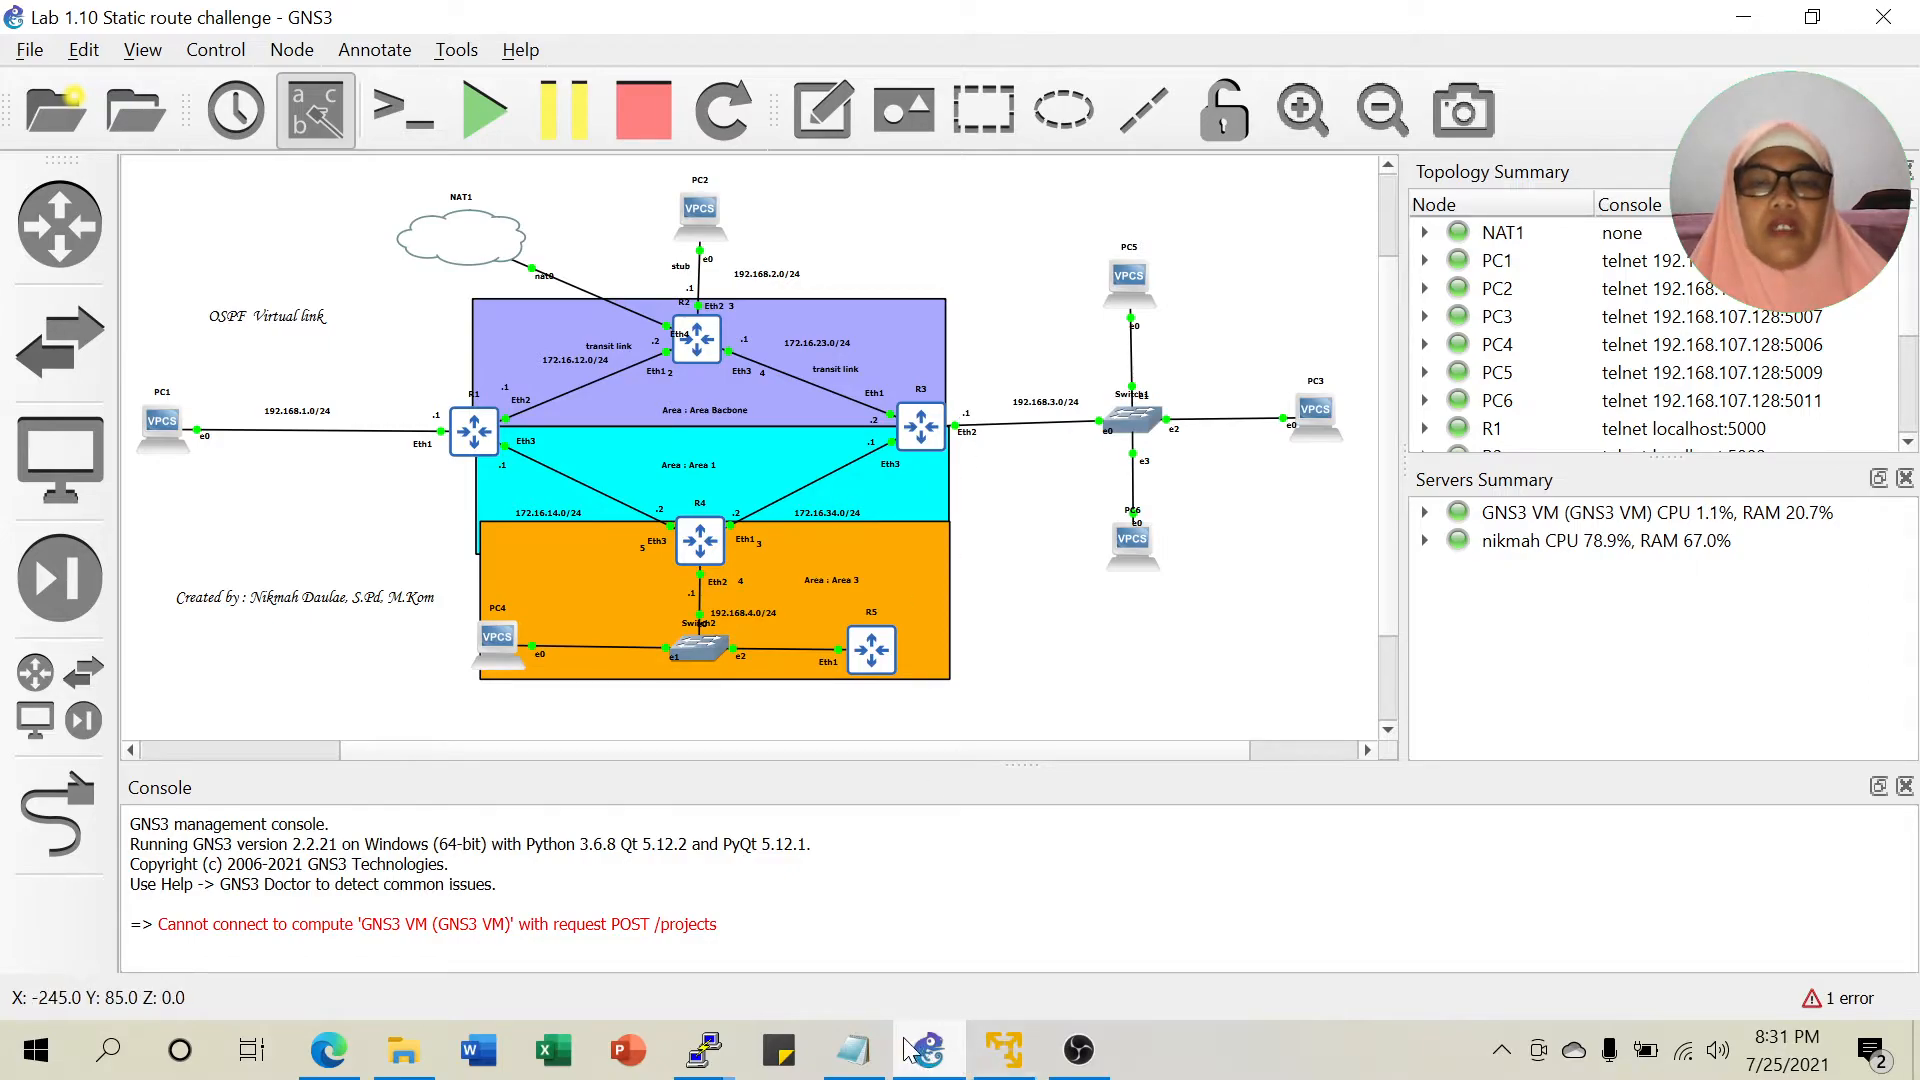
click(862, 1044)
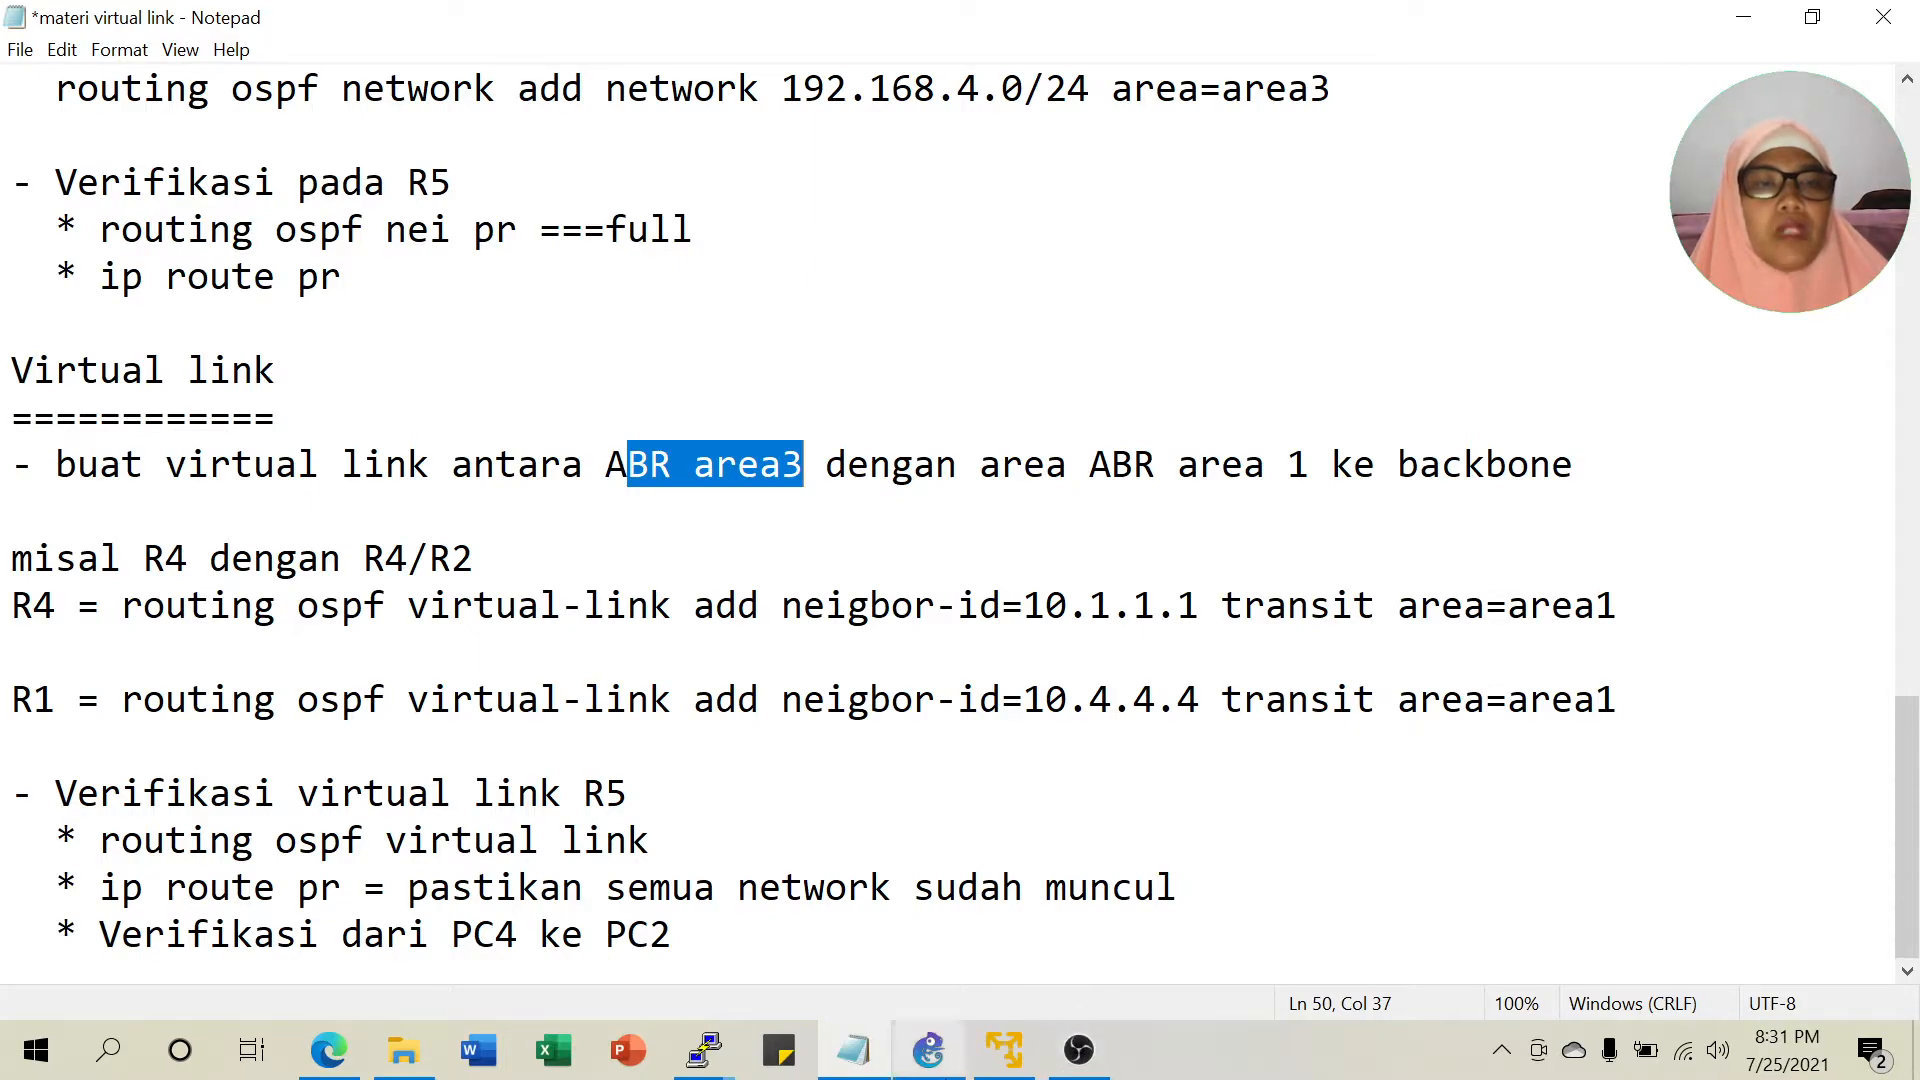
mouse_move(910, 1047)
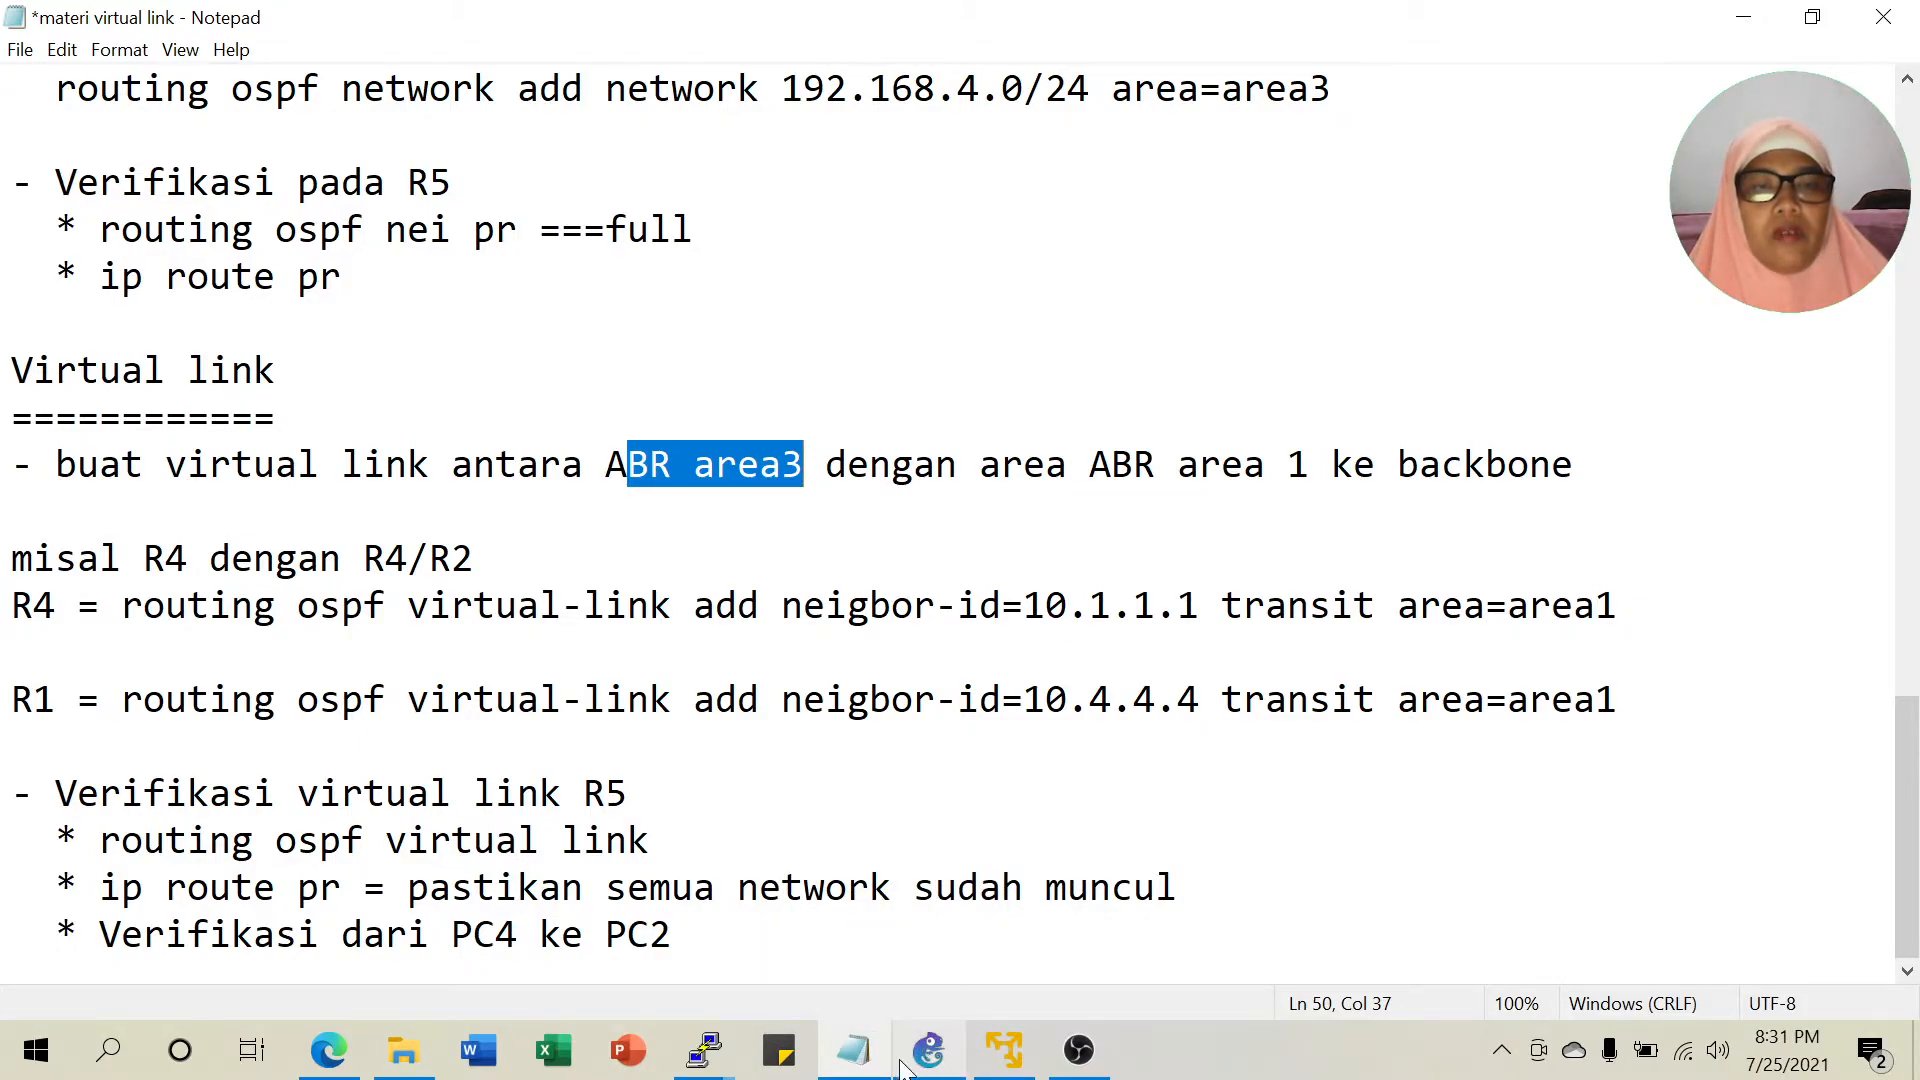
click(930, 1050)
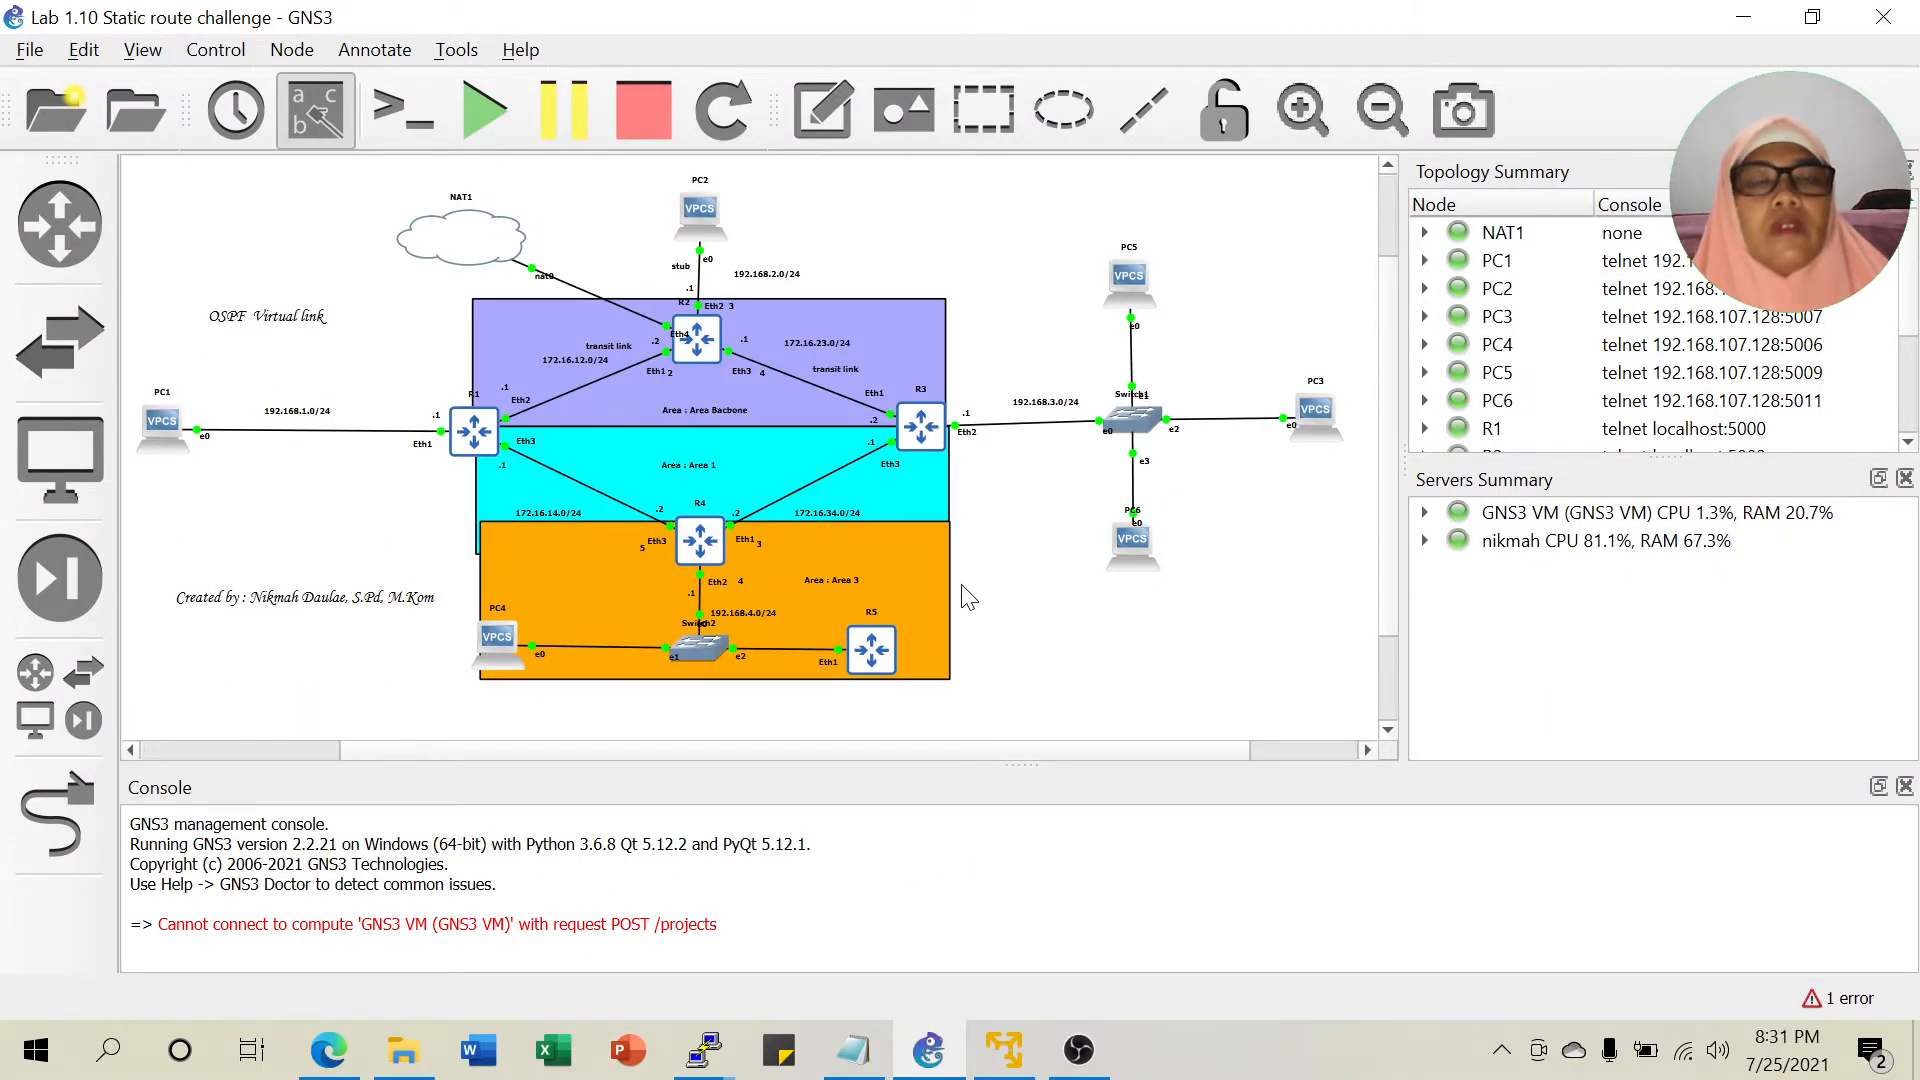
click(855, 1052)
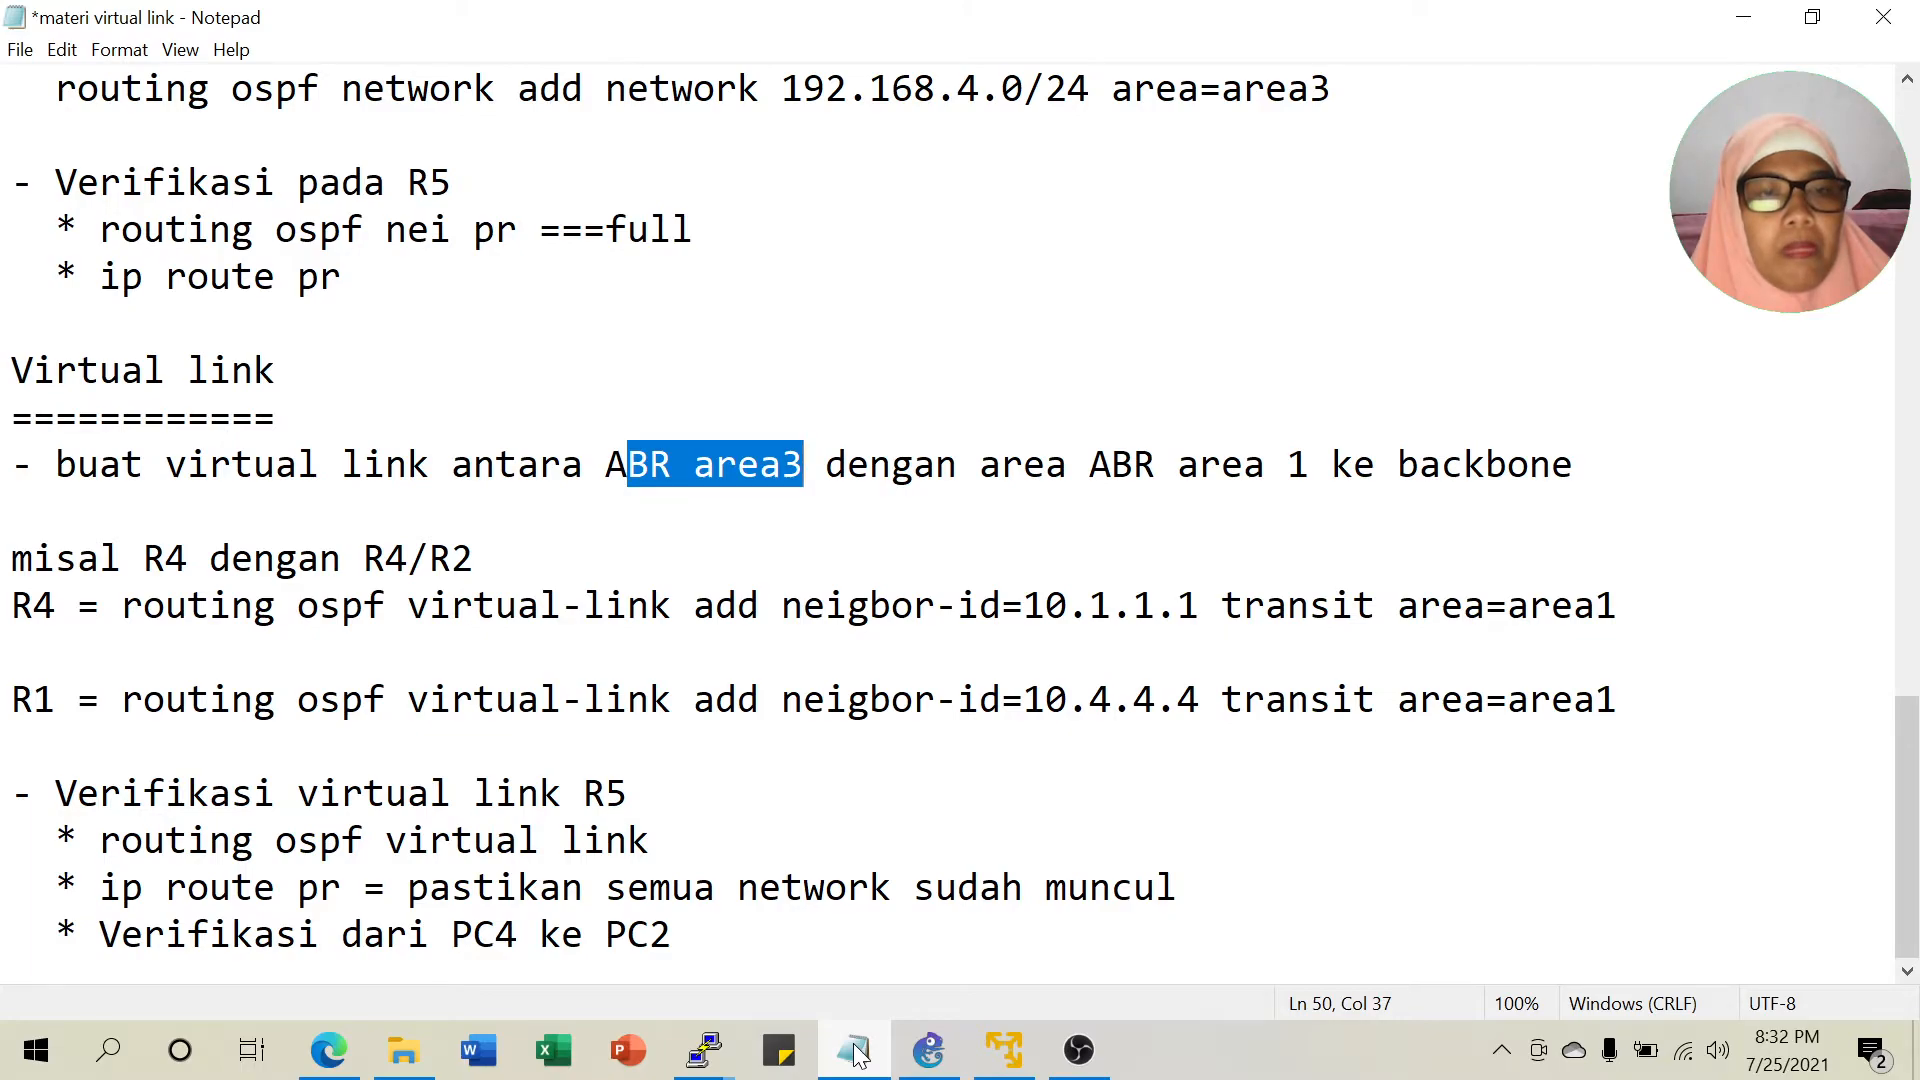
click(929, 1050)
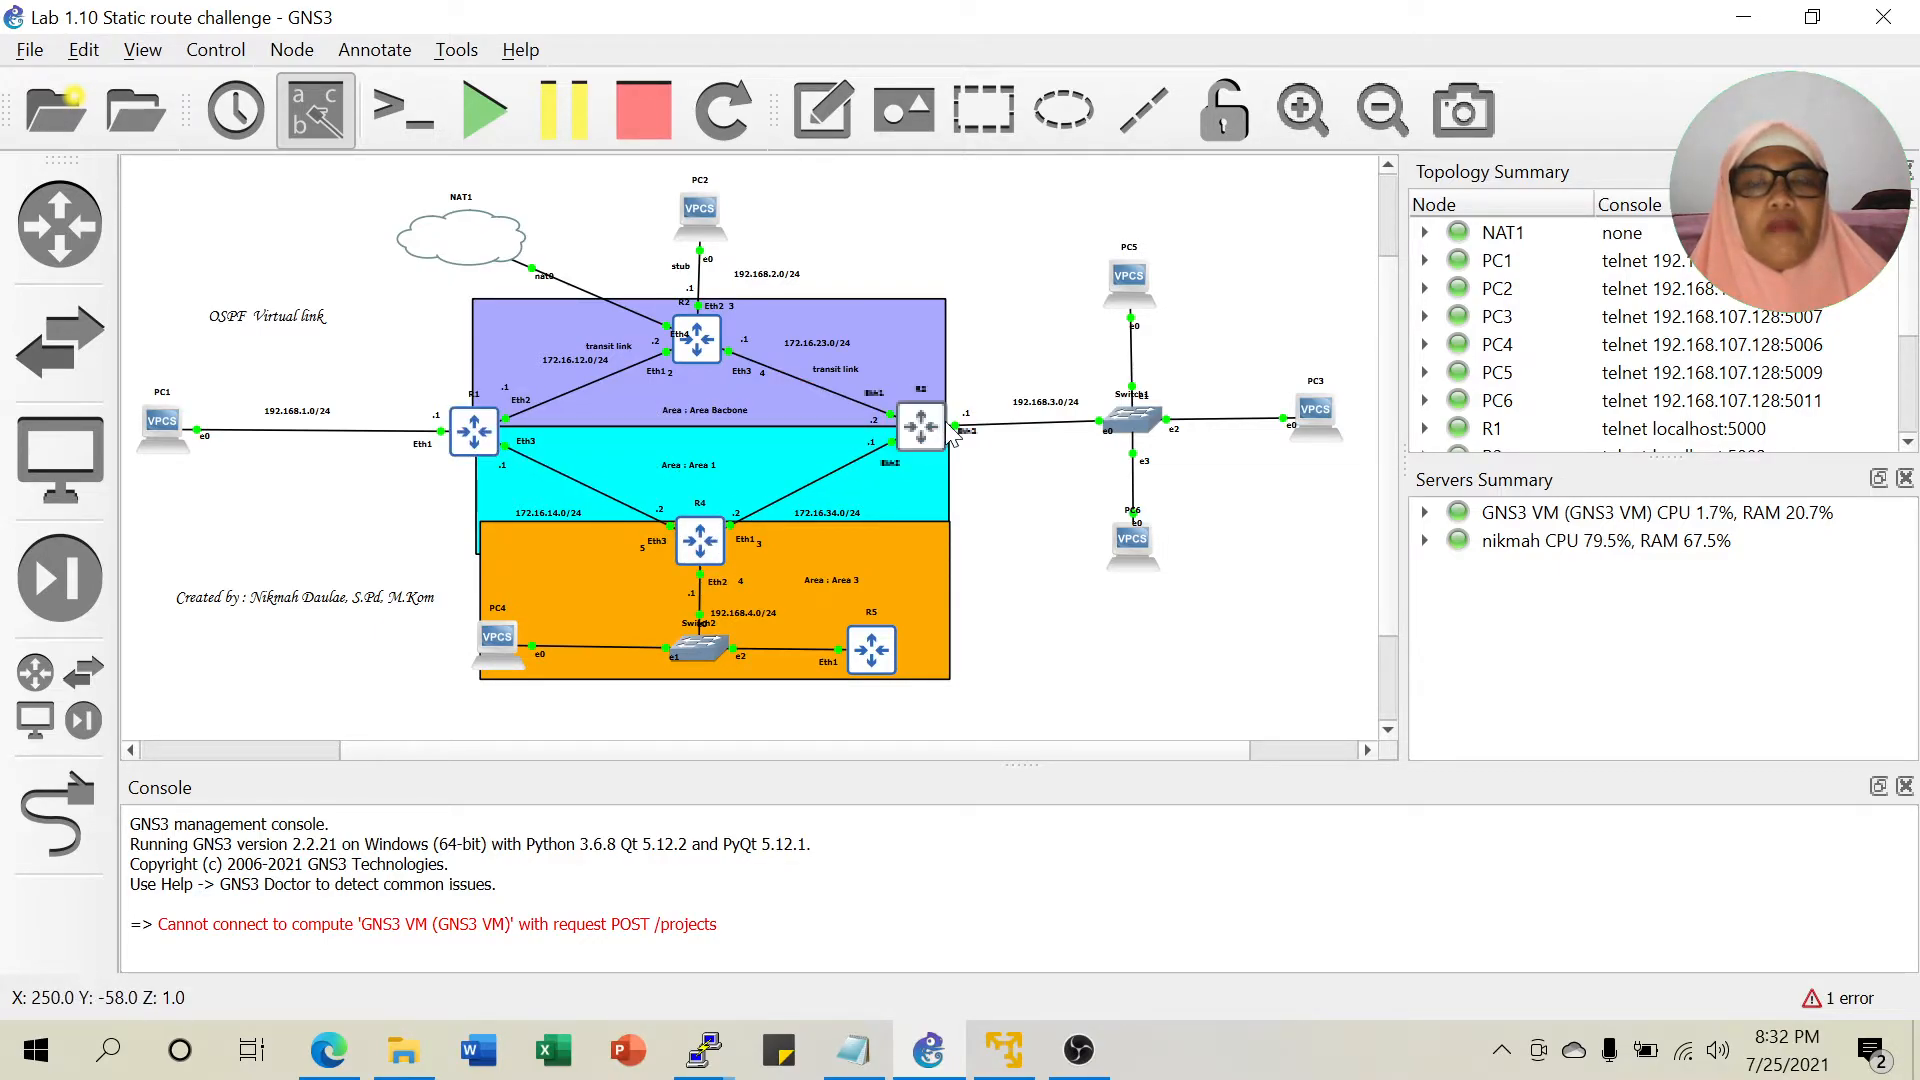
mouse_move(950, 437)
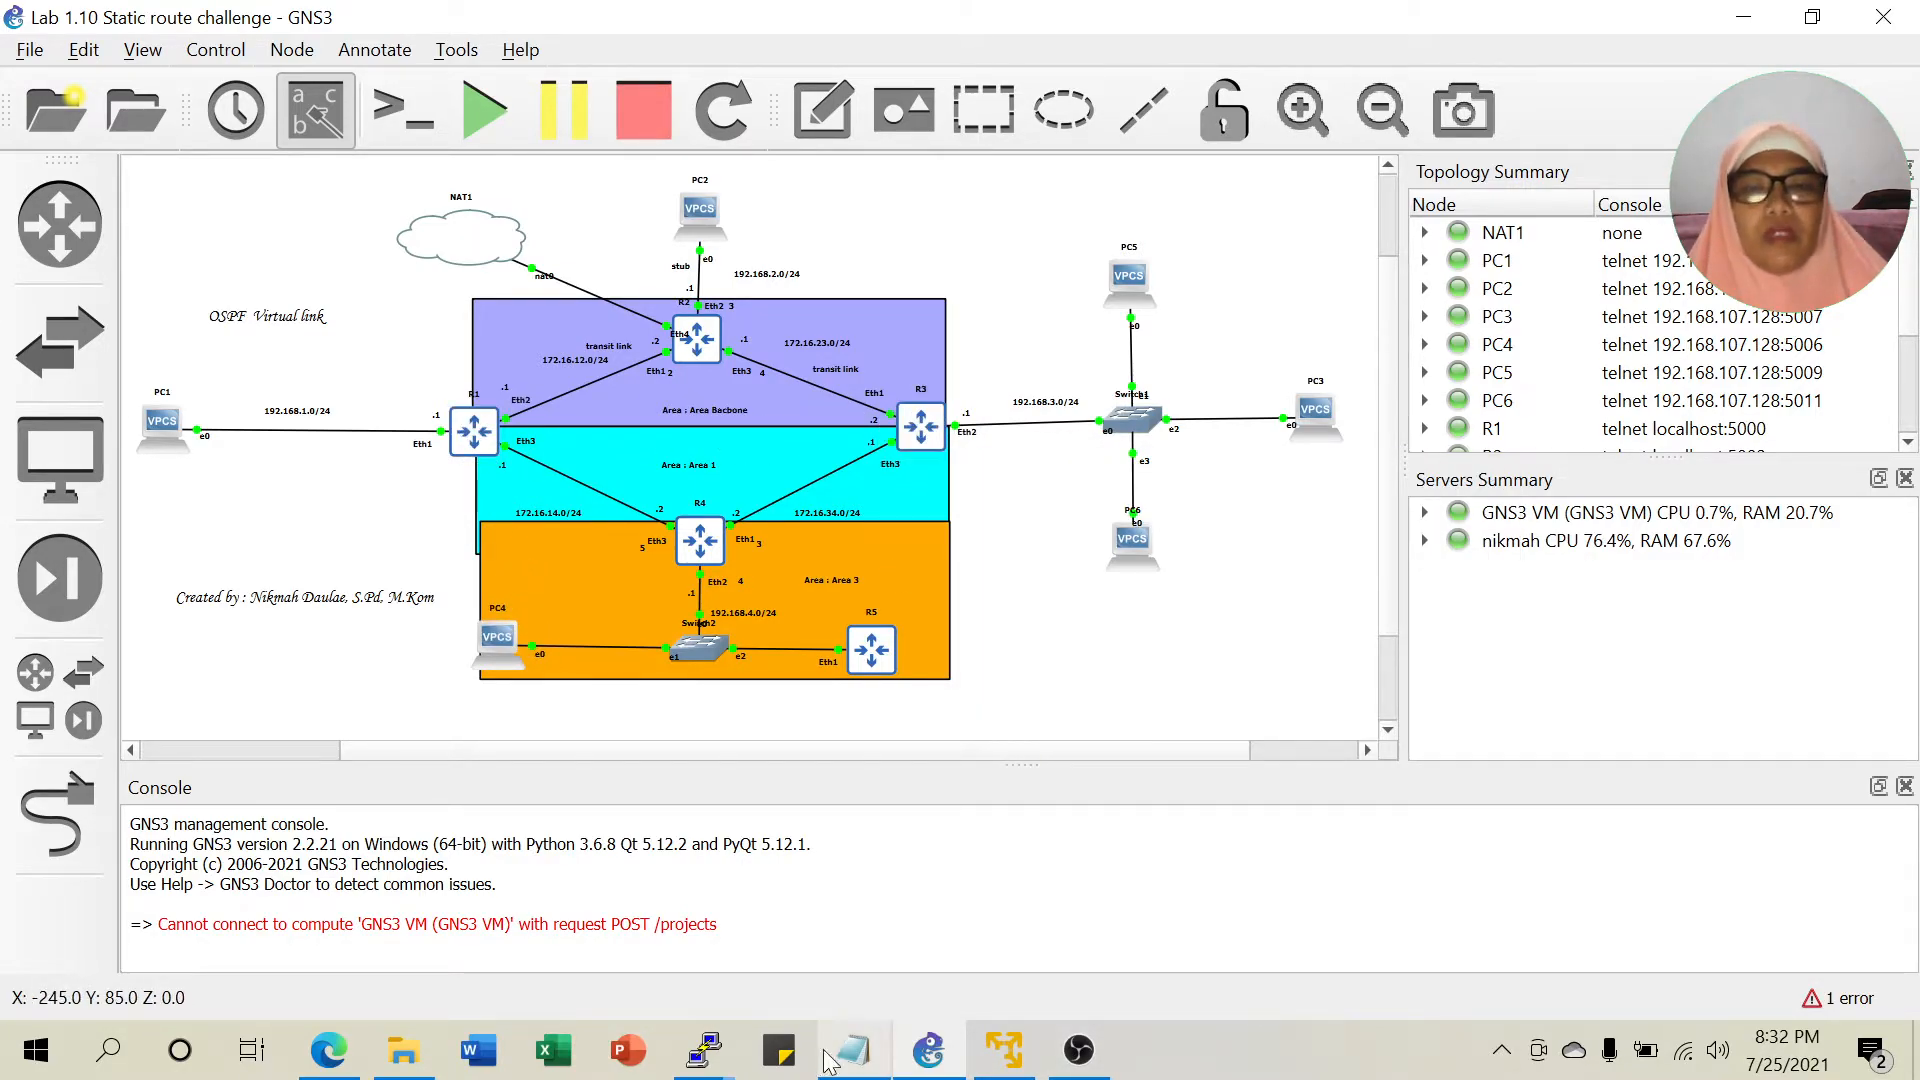
click(860, 1058)
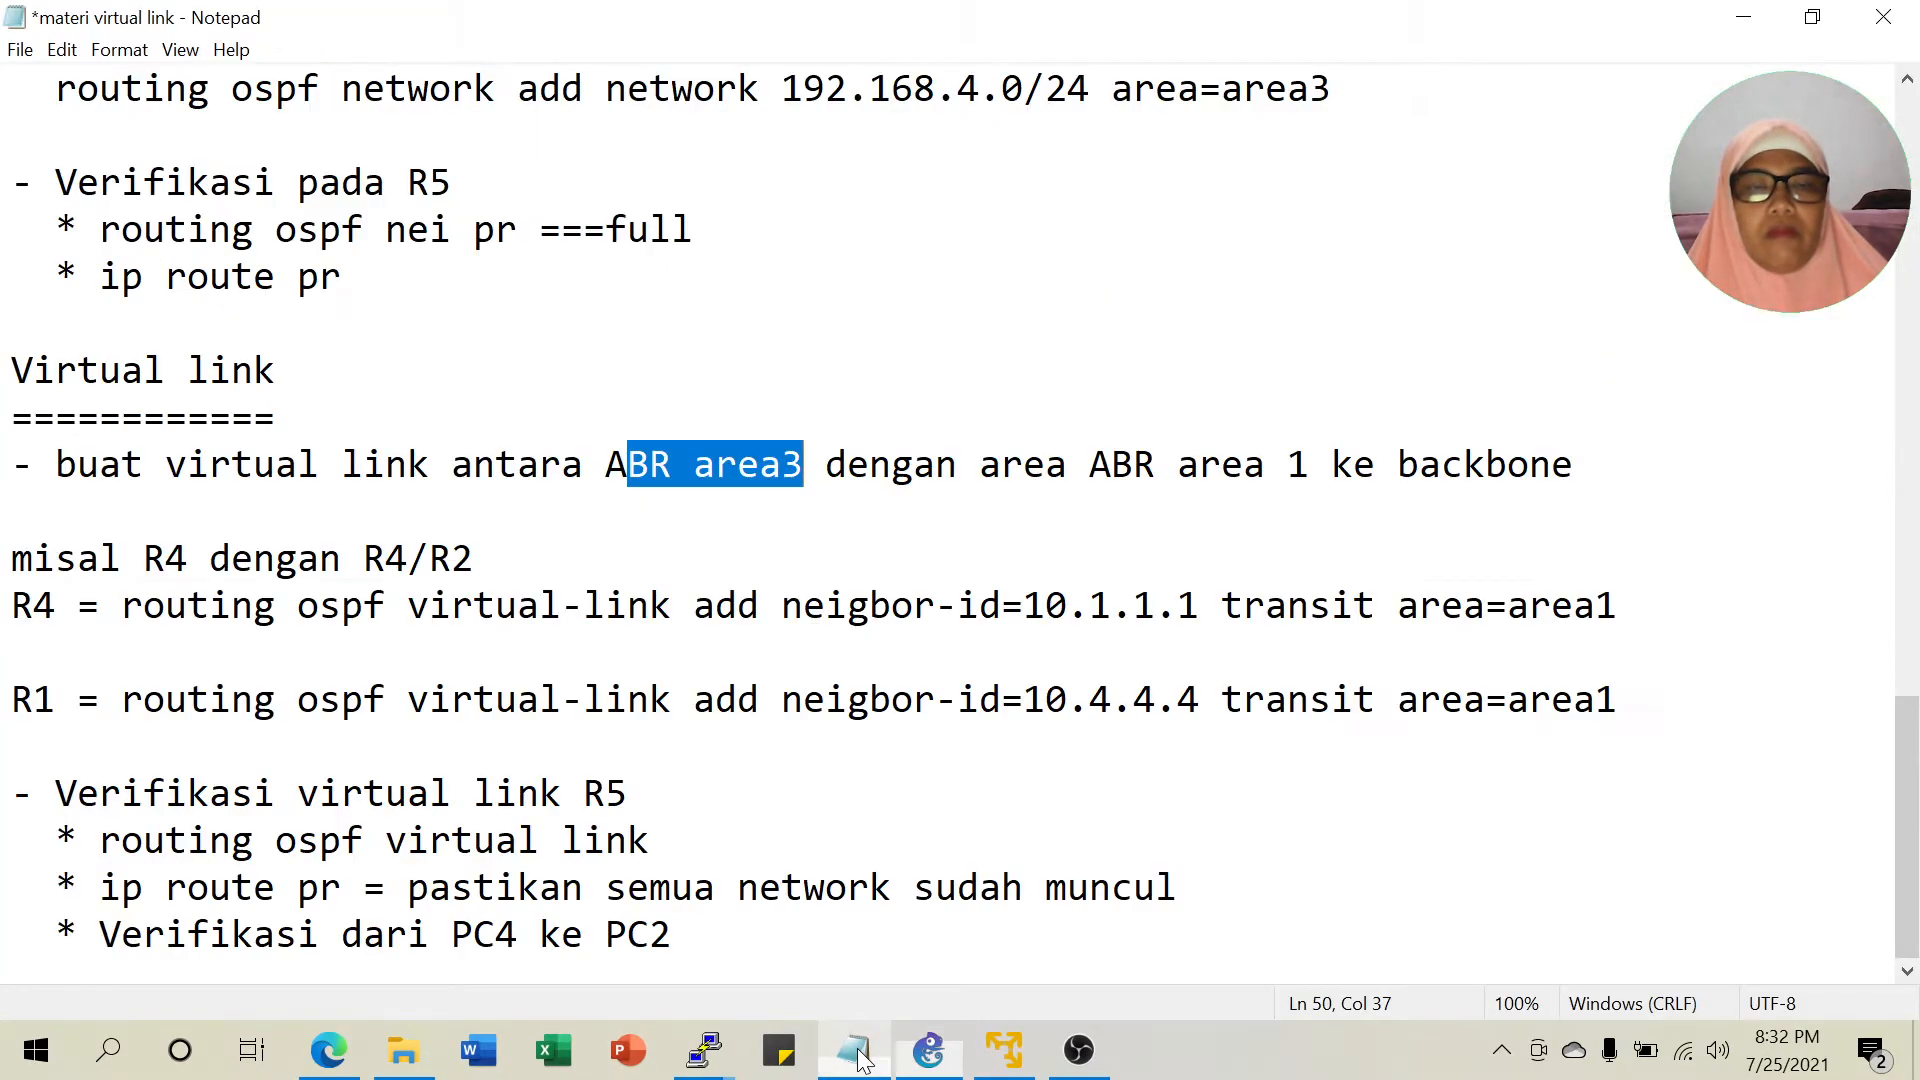
Change 'R4/R2' to 'R1/R3' so the example line reads R4 dengan R1/R3.
drag(385, 559, 473, 559)
text(1/R3)
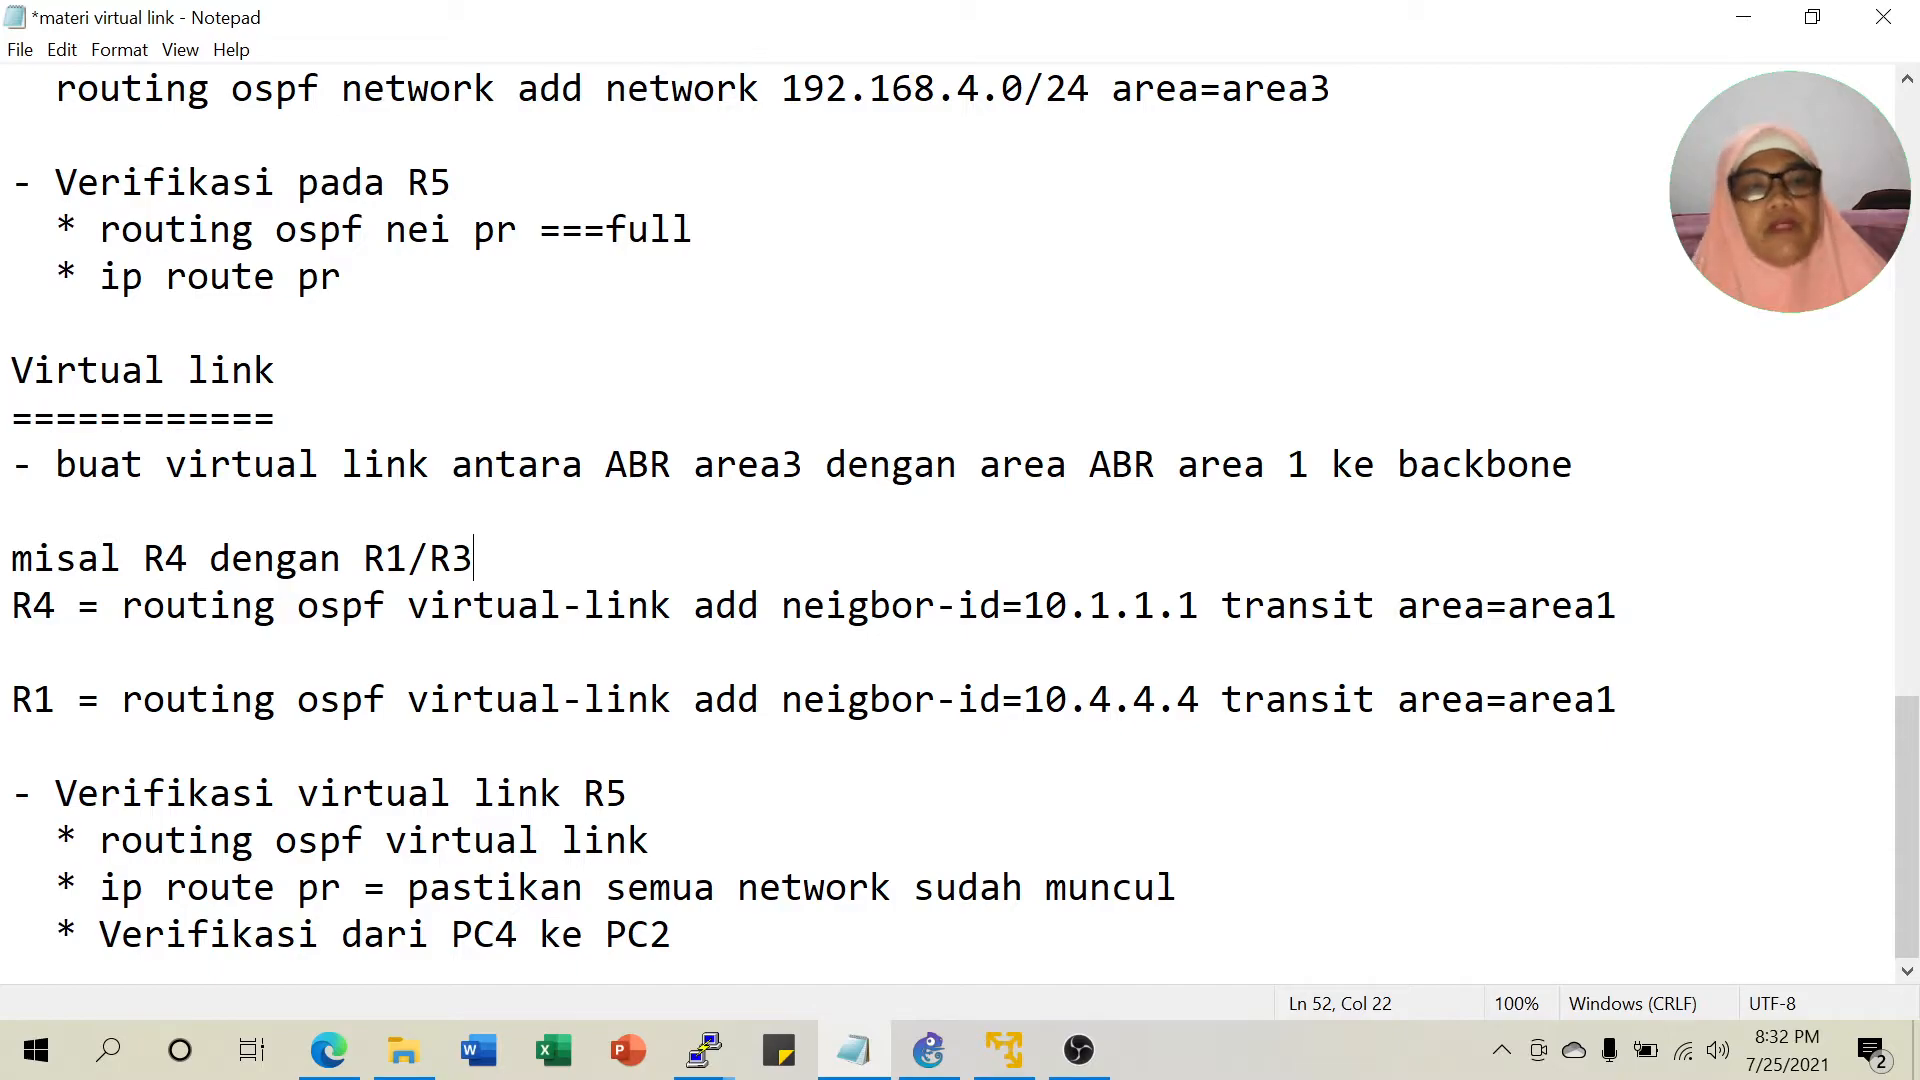
click(928, 1050)
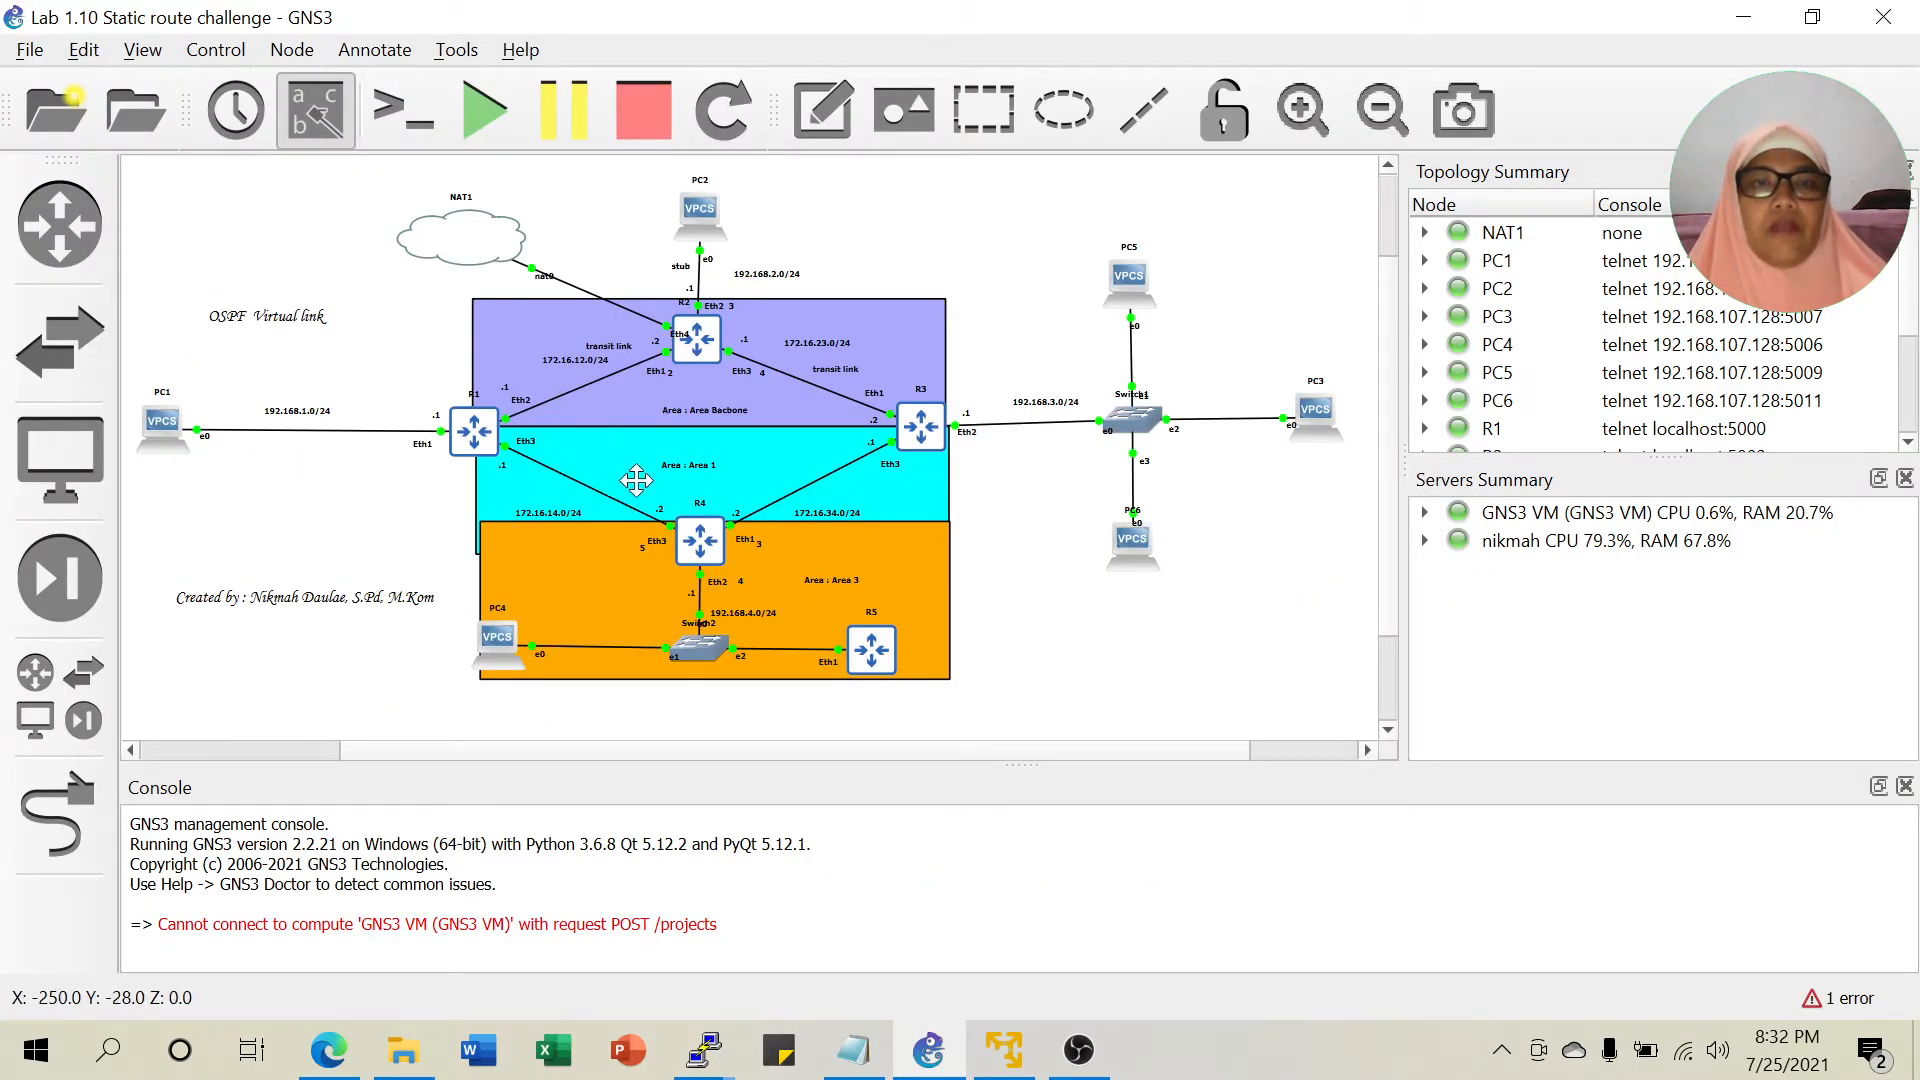
Draw a circle beside R1 in Area 1 and give it an orange fill.
click(1065, 118)
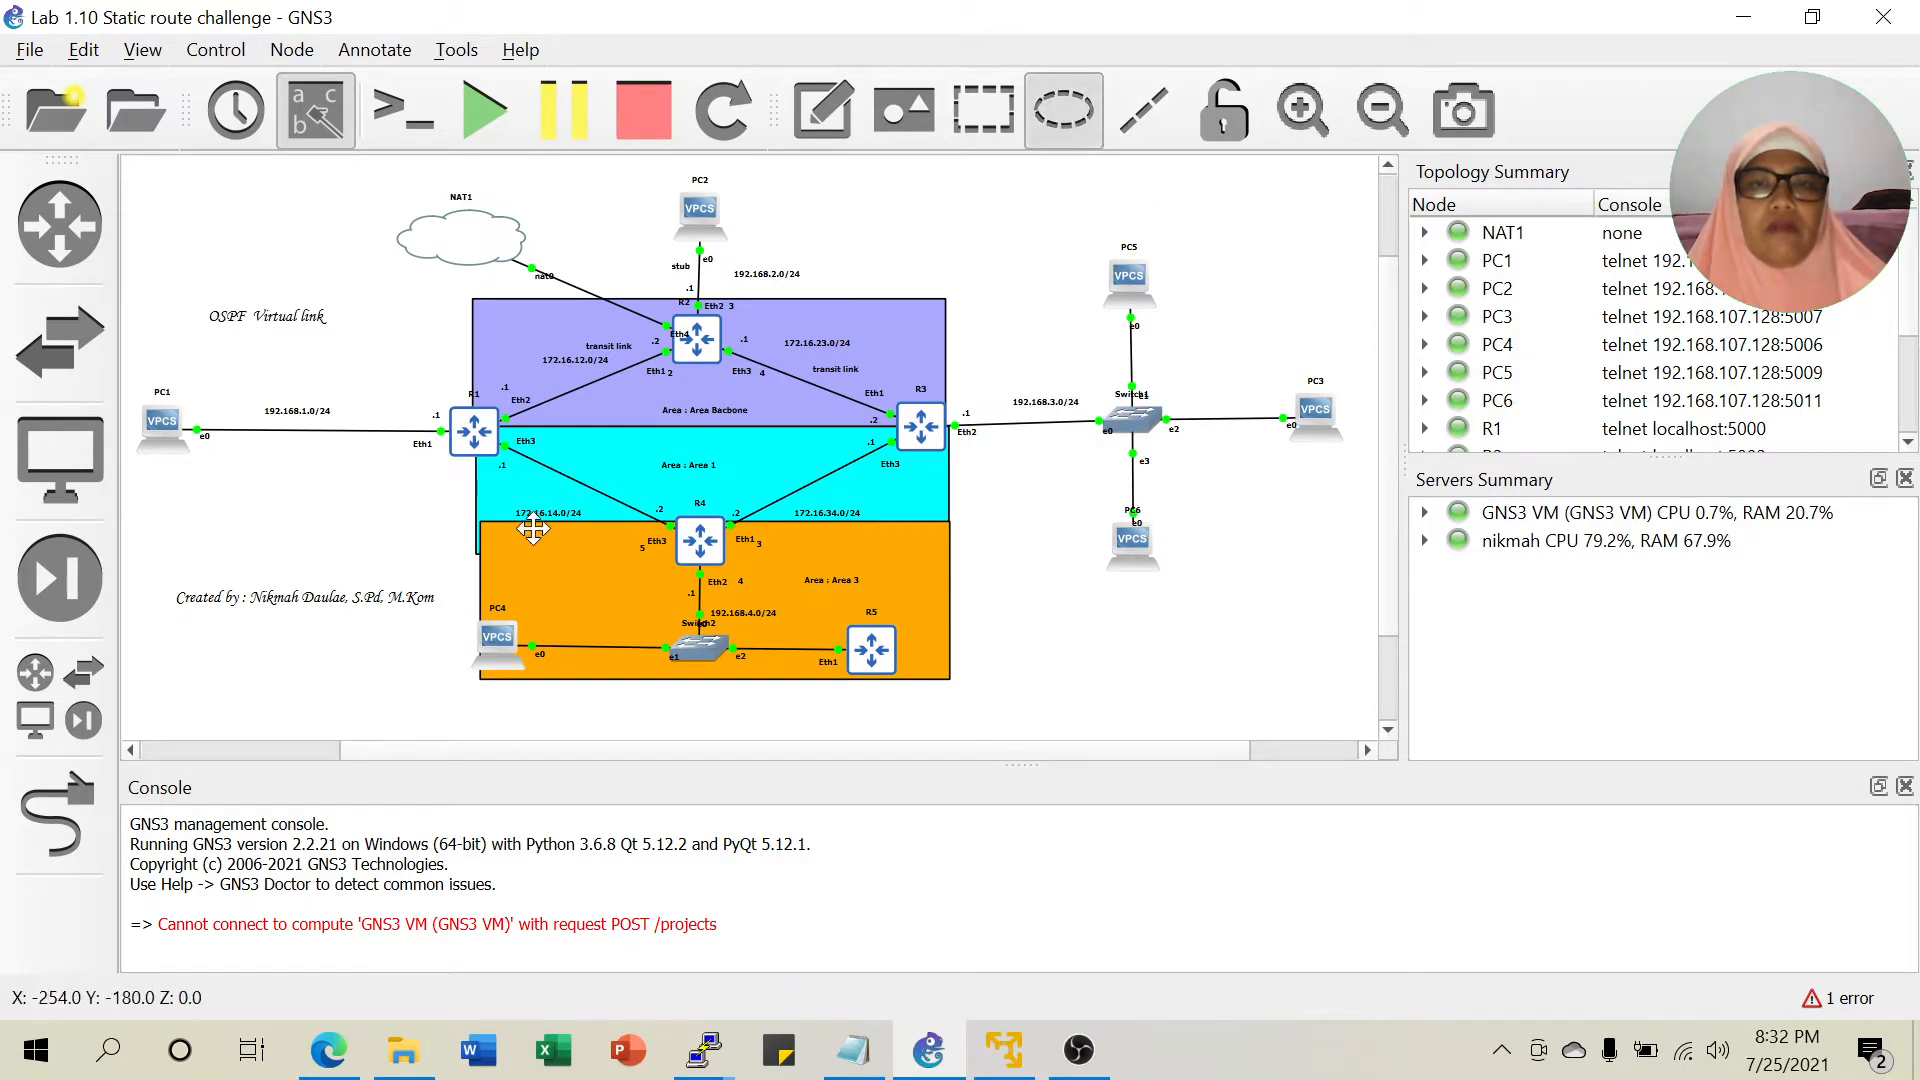
click(558, 466)
drag(617, 498, 573, 437)
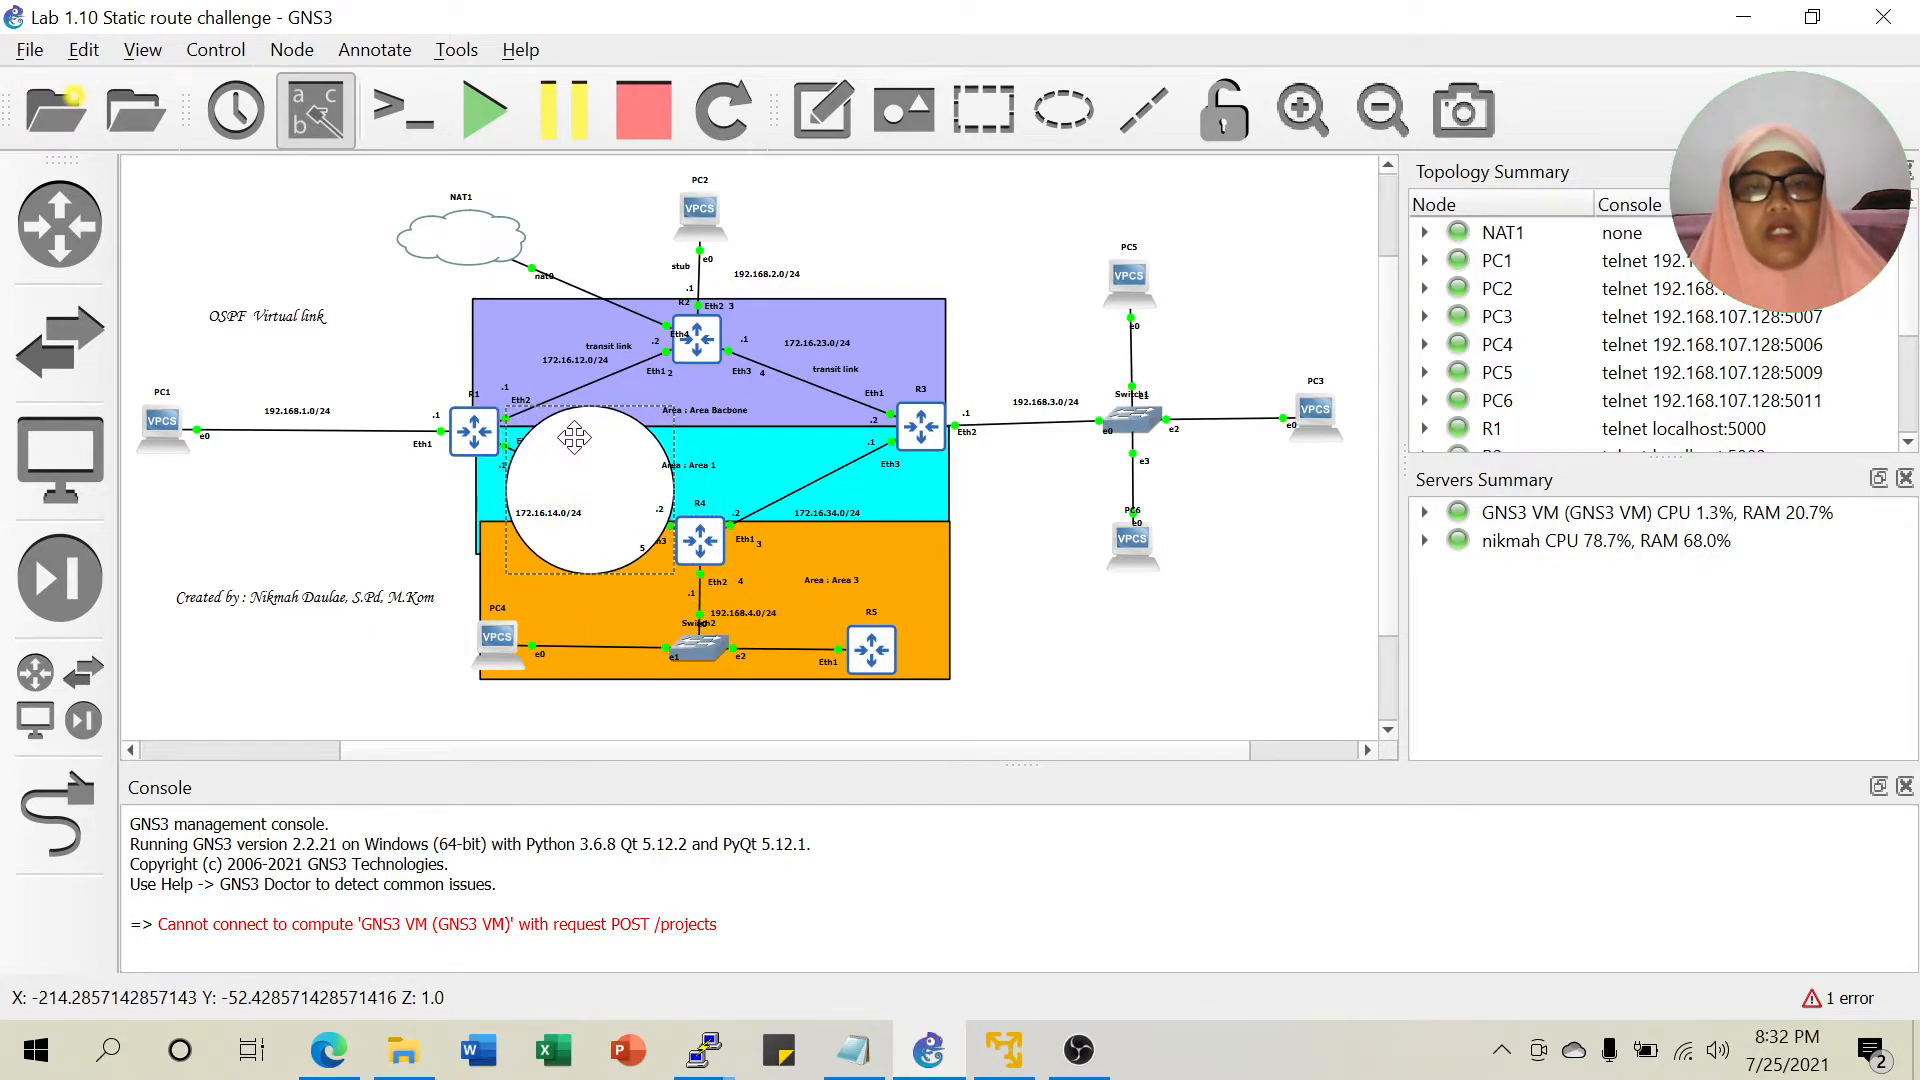
right_click(604, 453)
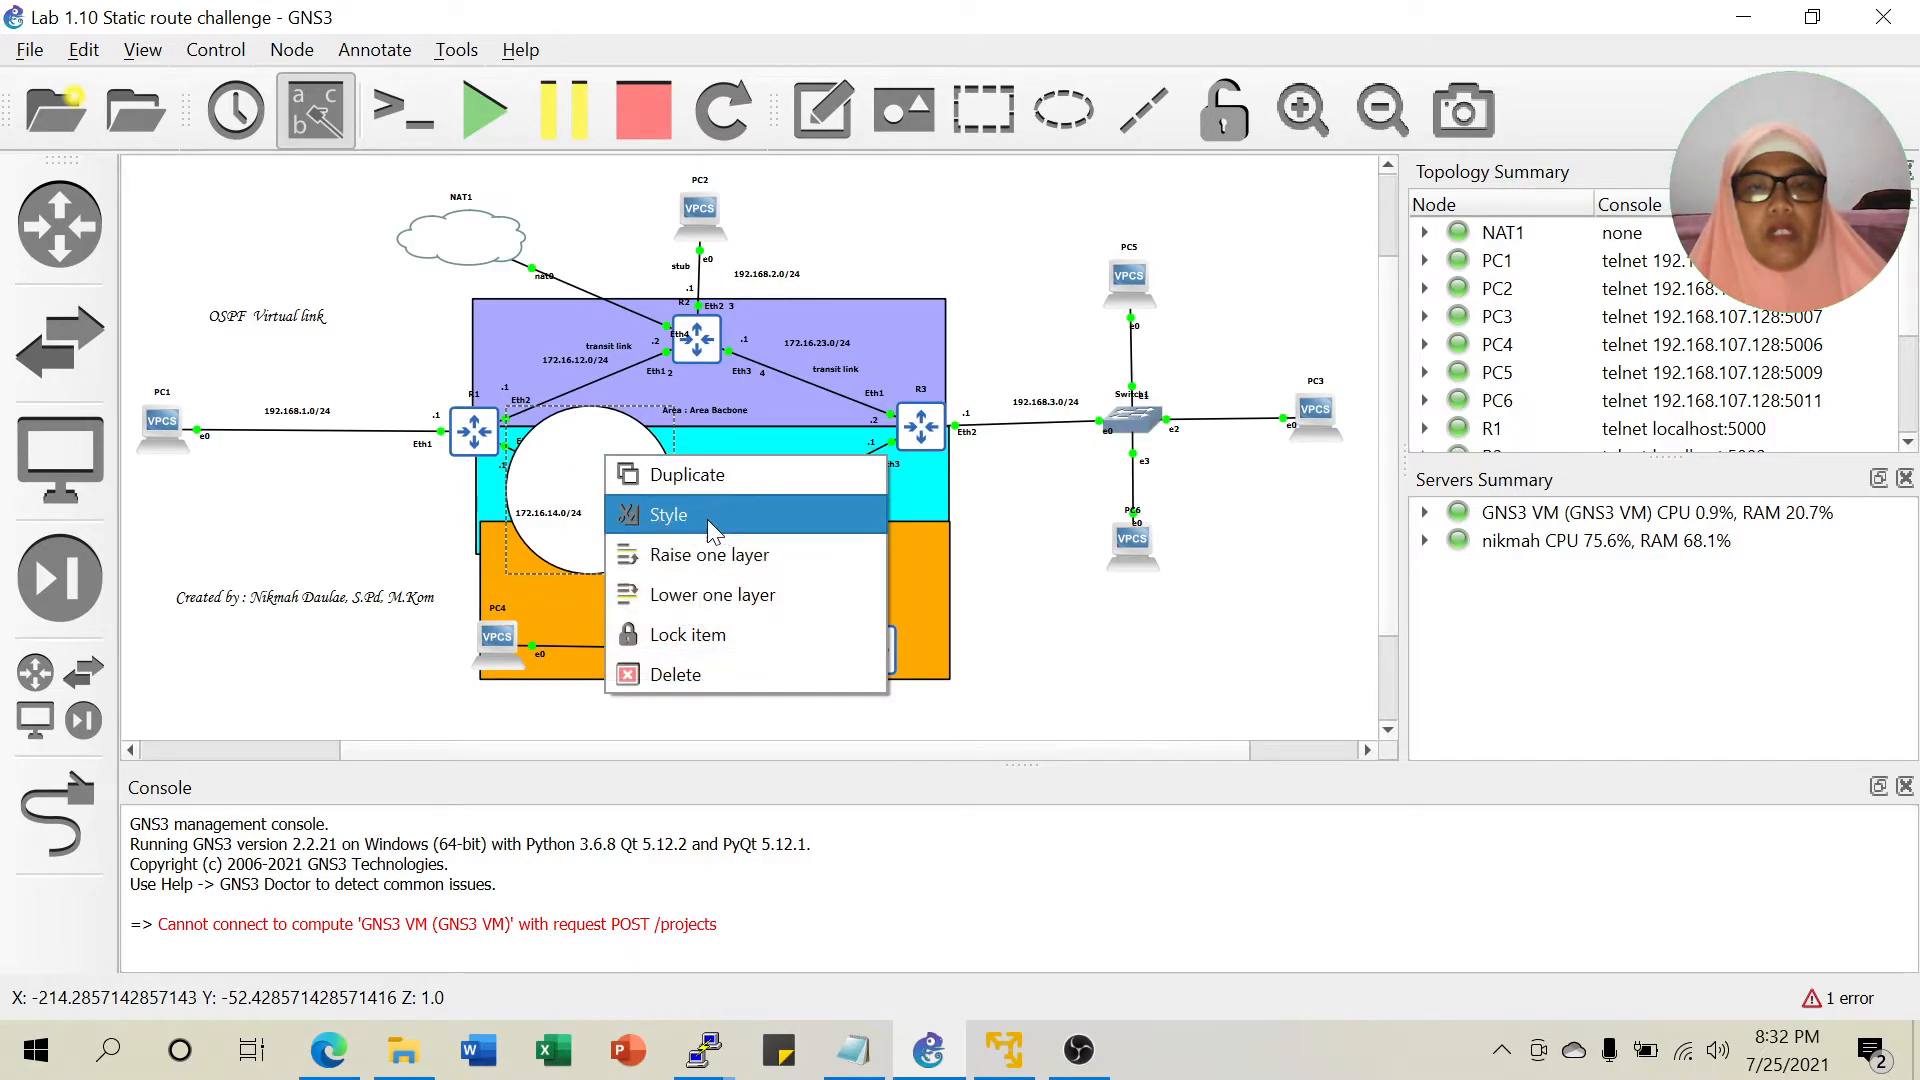
click(706, 514)
click(860, 304)
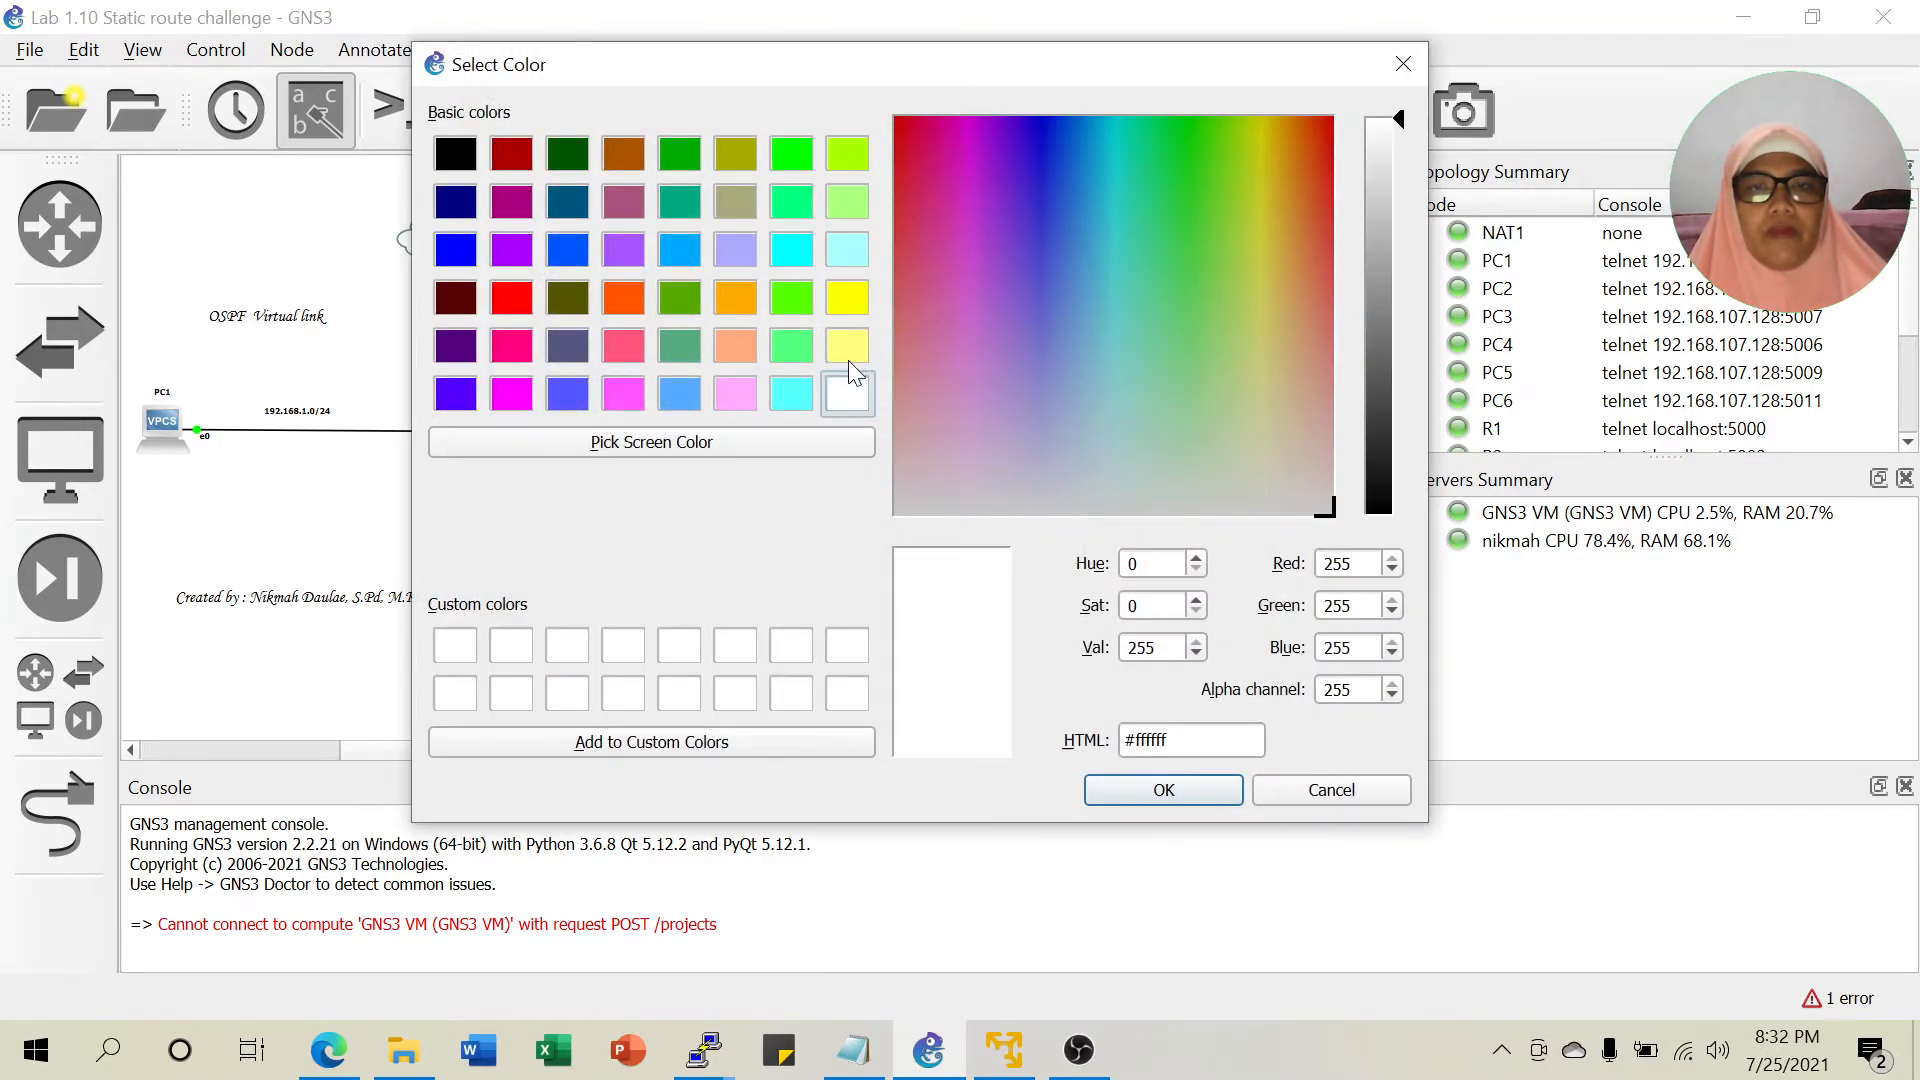
click(614, 302)
click(1163, 790)
click(878, 545)
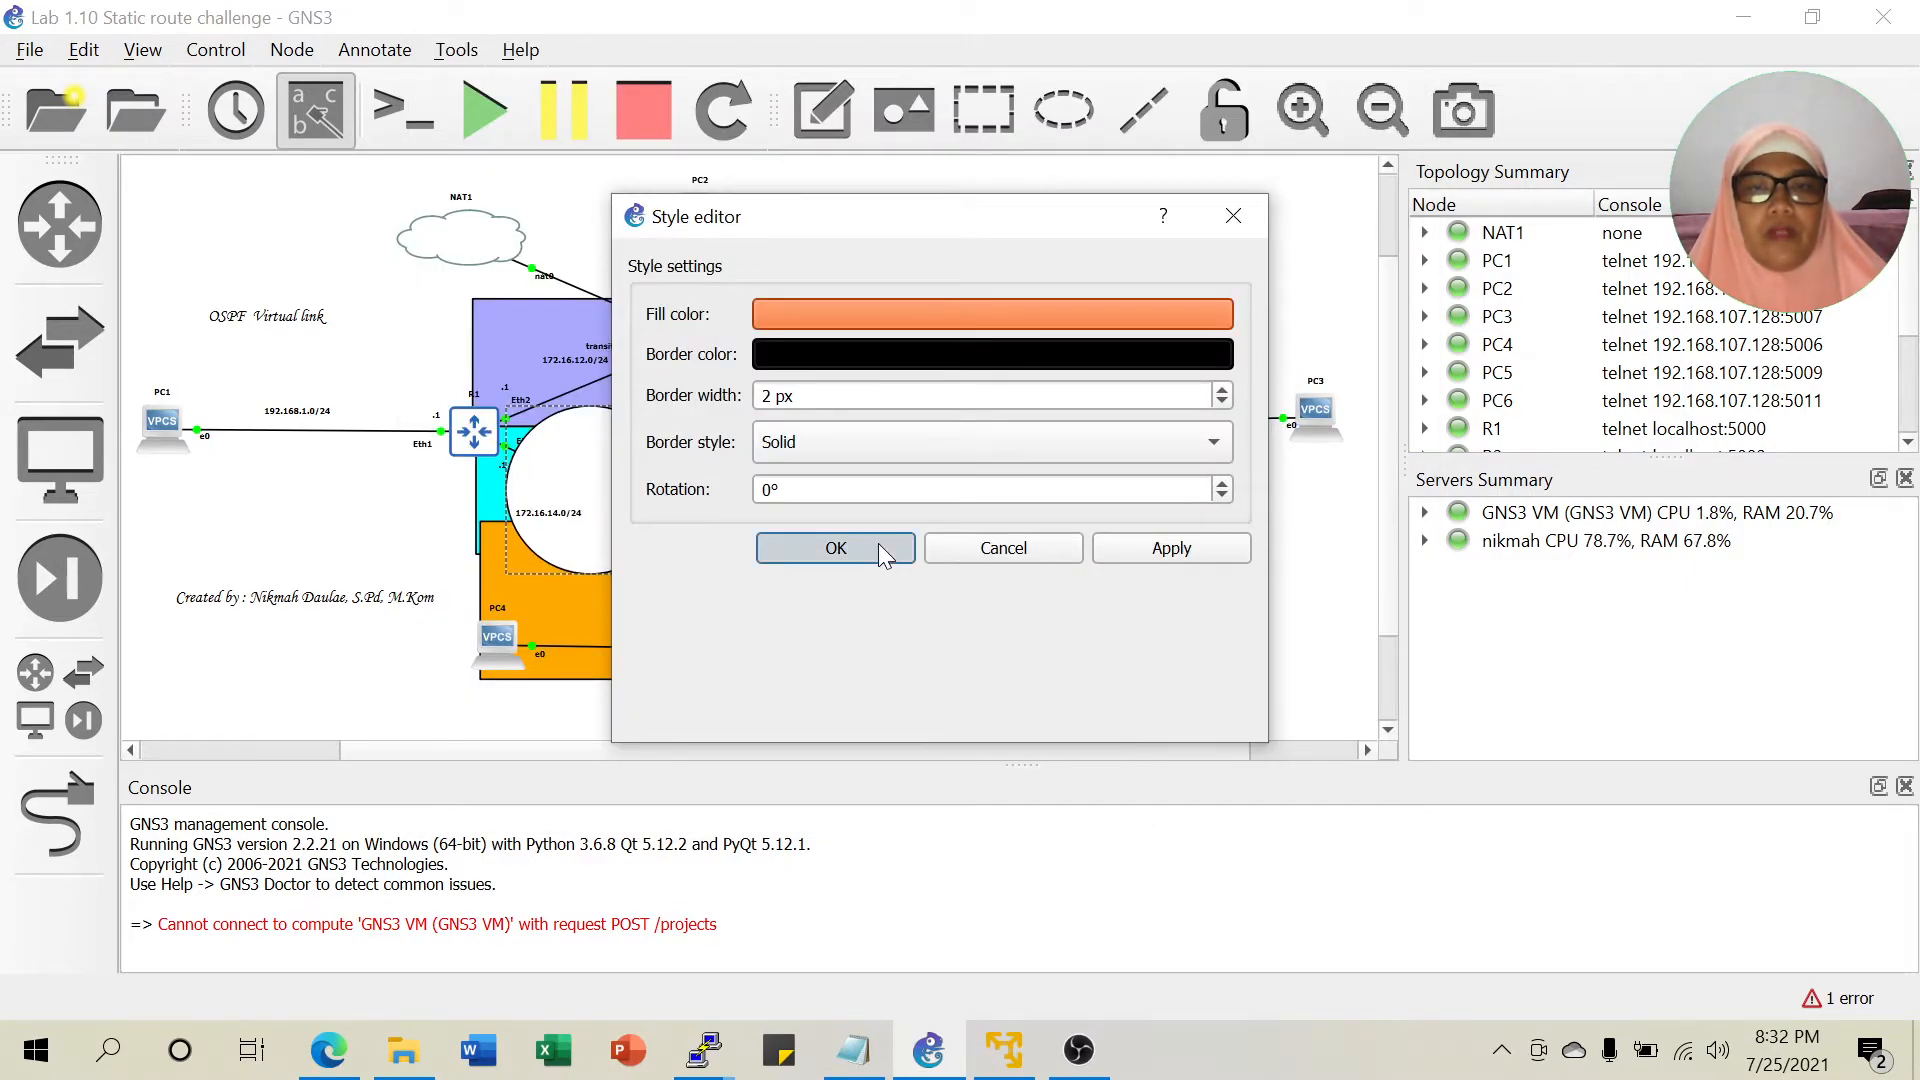
Lower the orange circle one layer so it sits behind the links and routers.
right_click(610, 511)
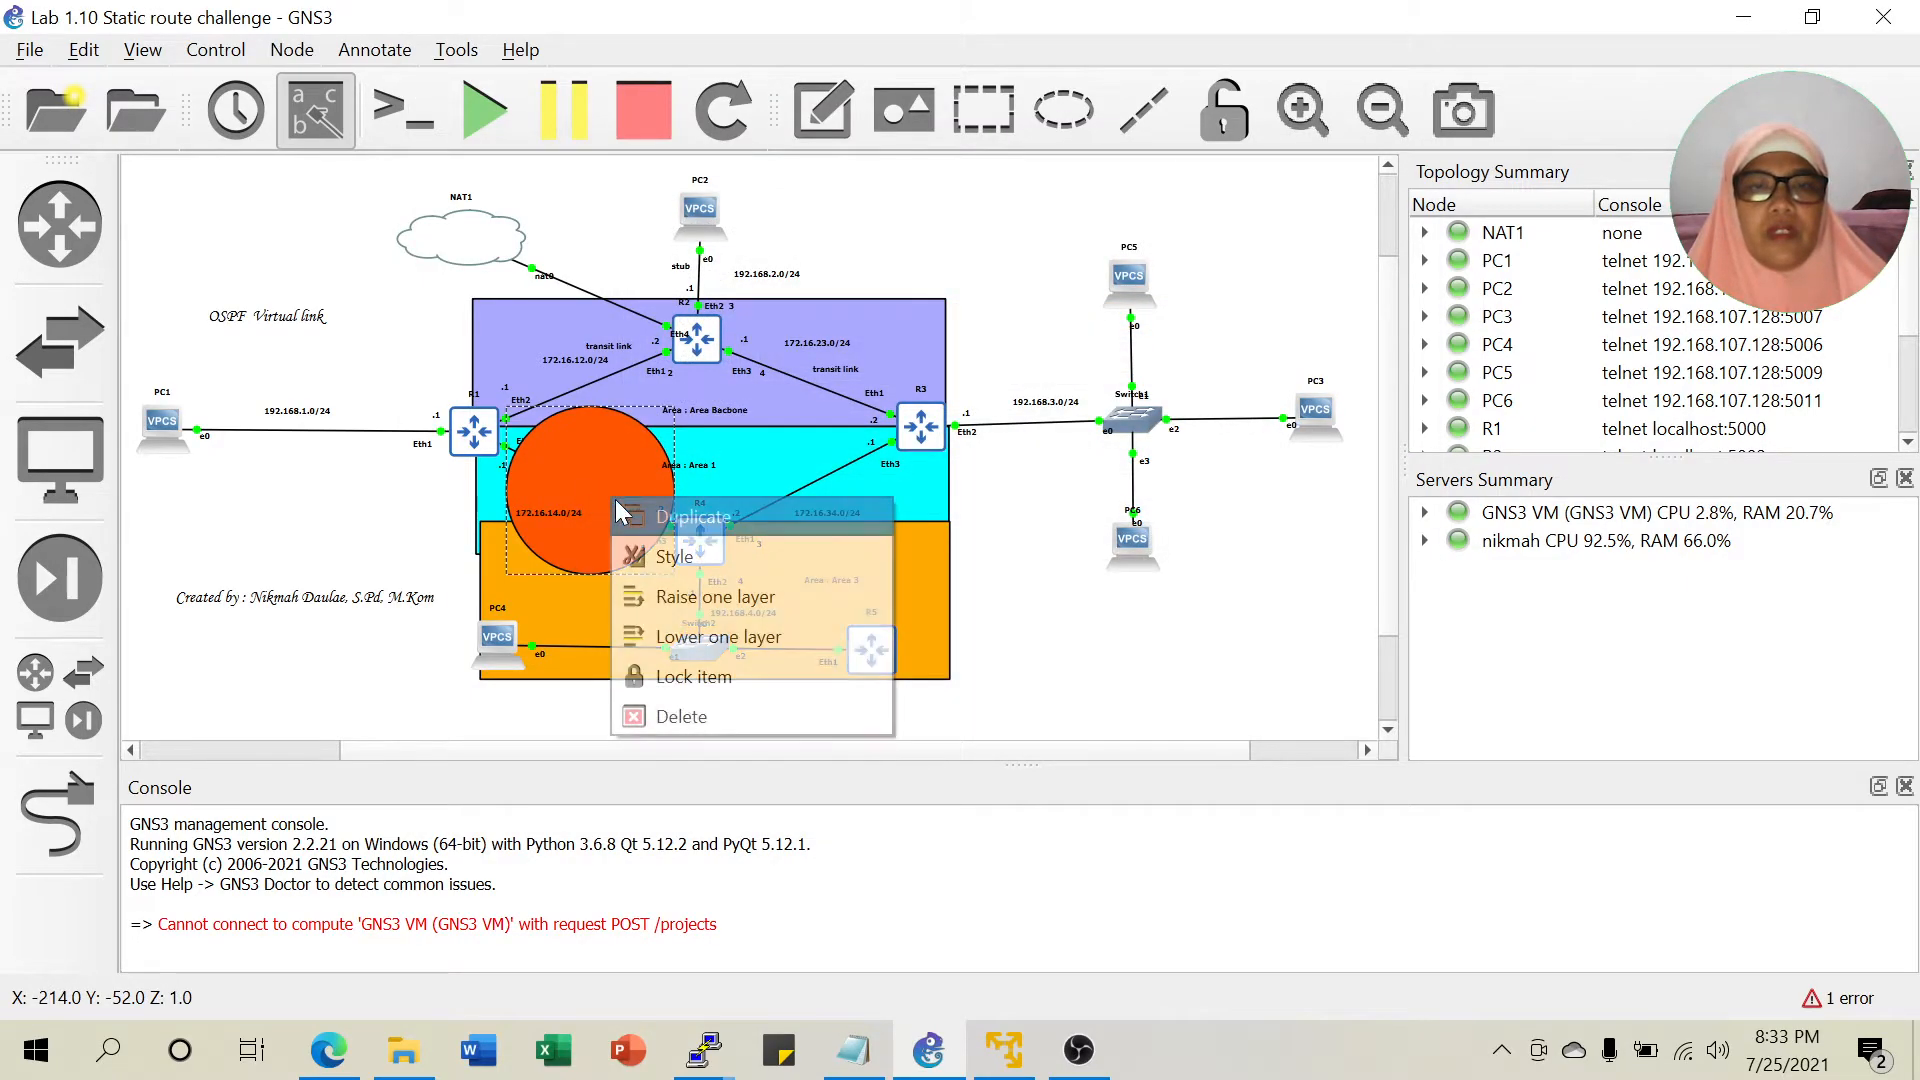
click(692, 560)
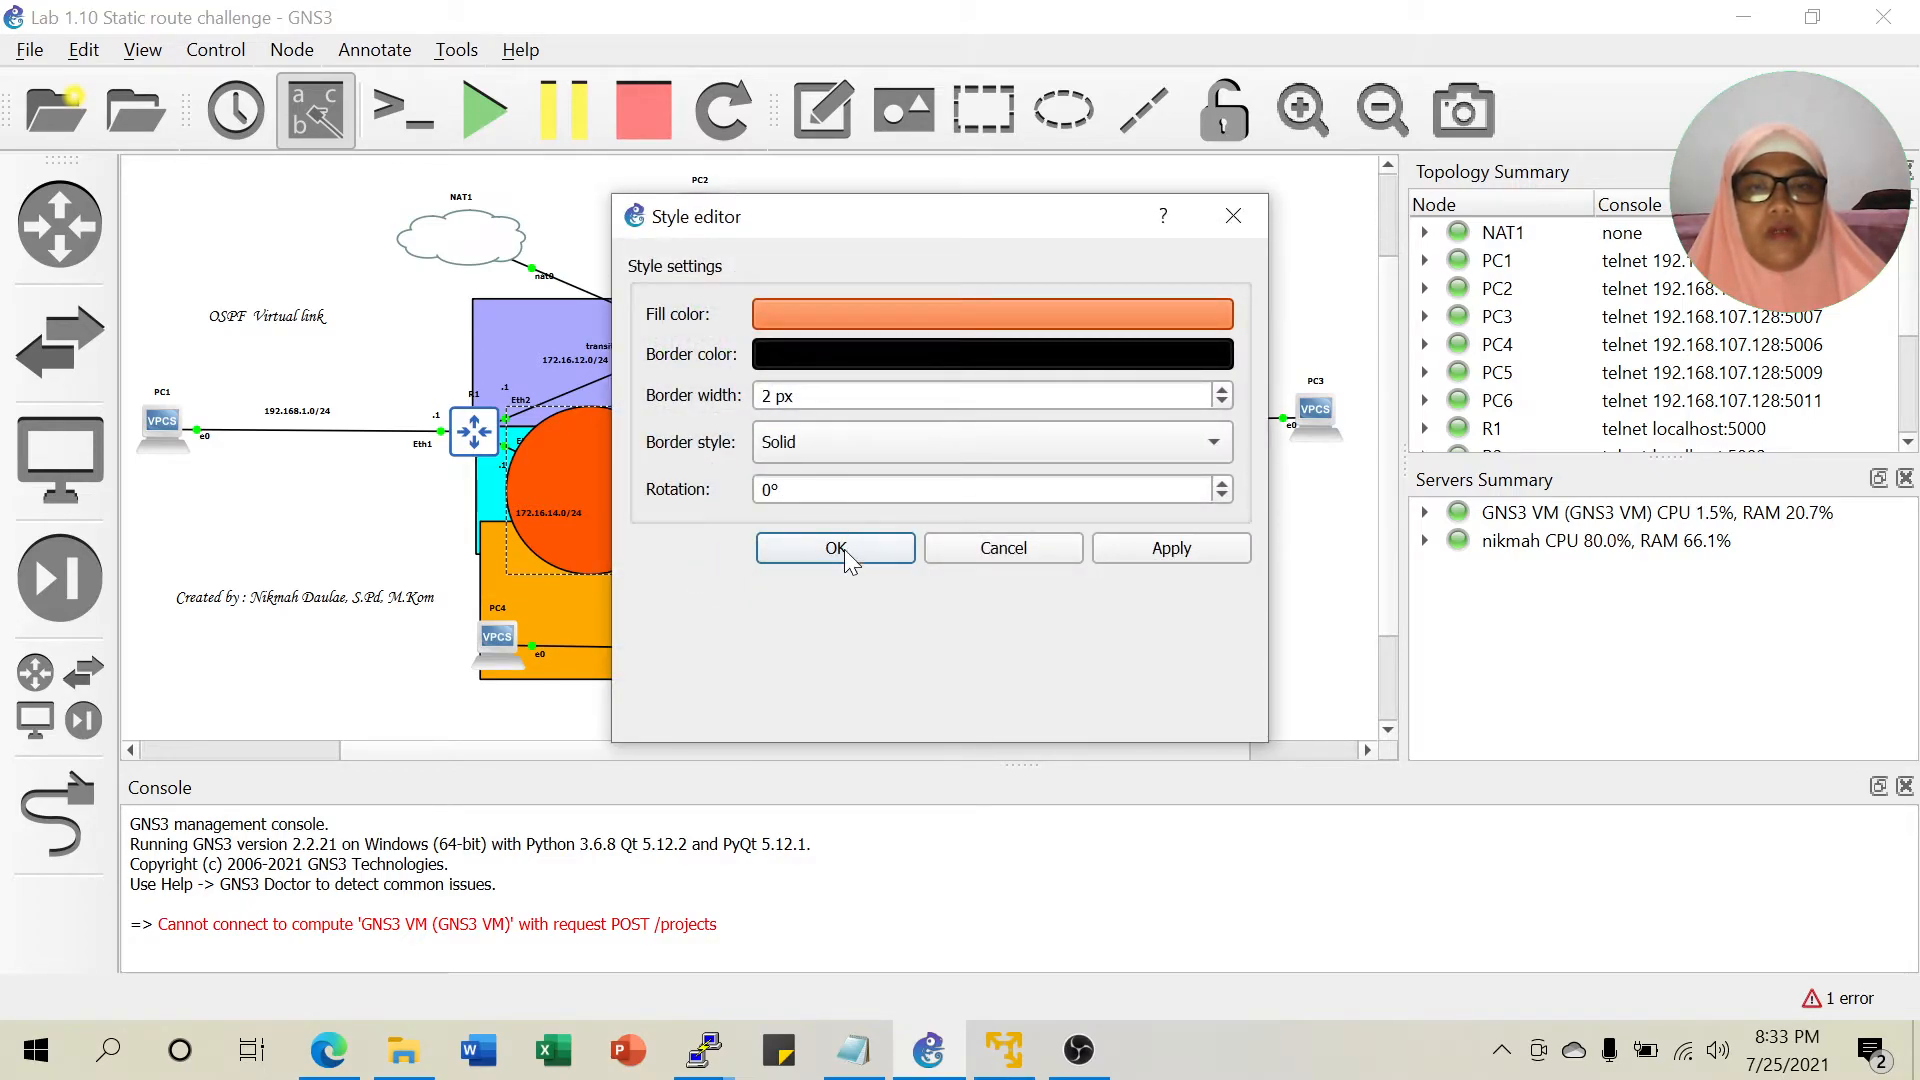
click(1000, 550)
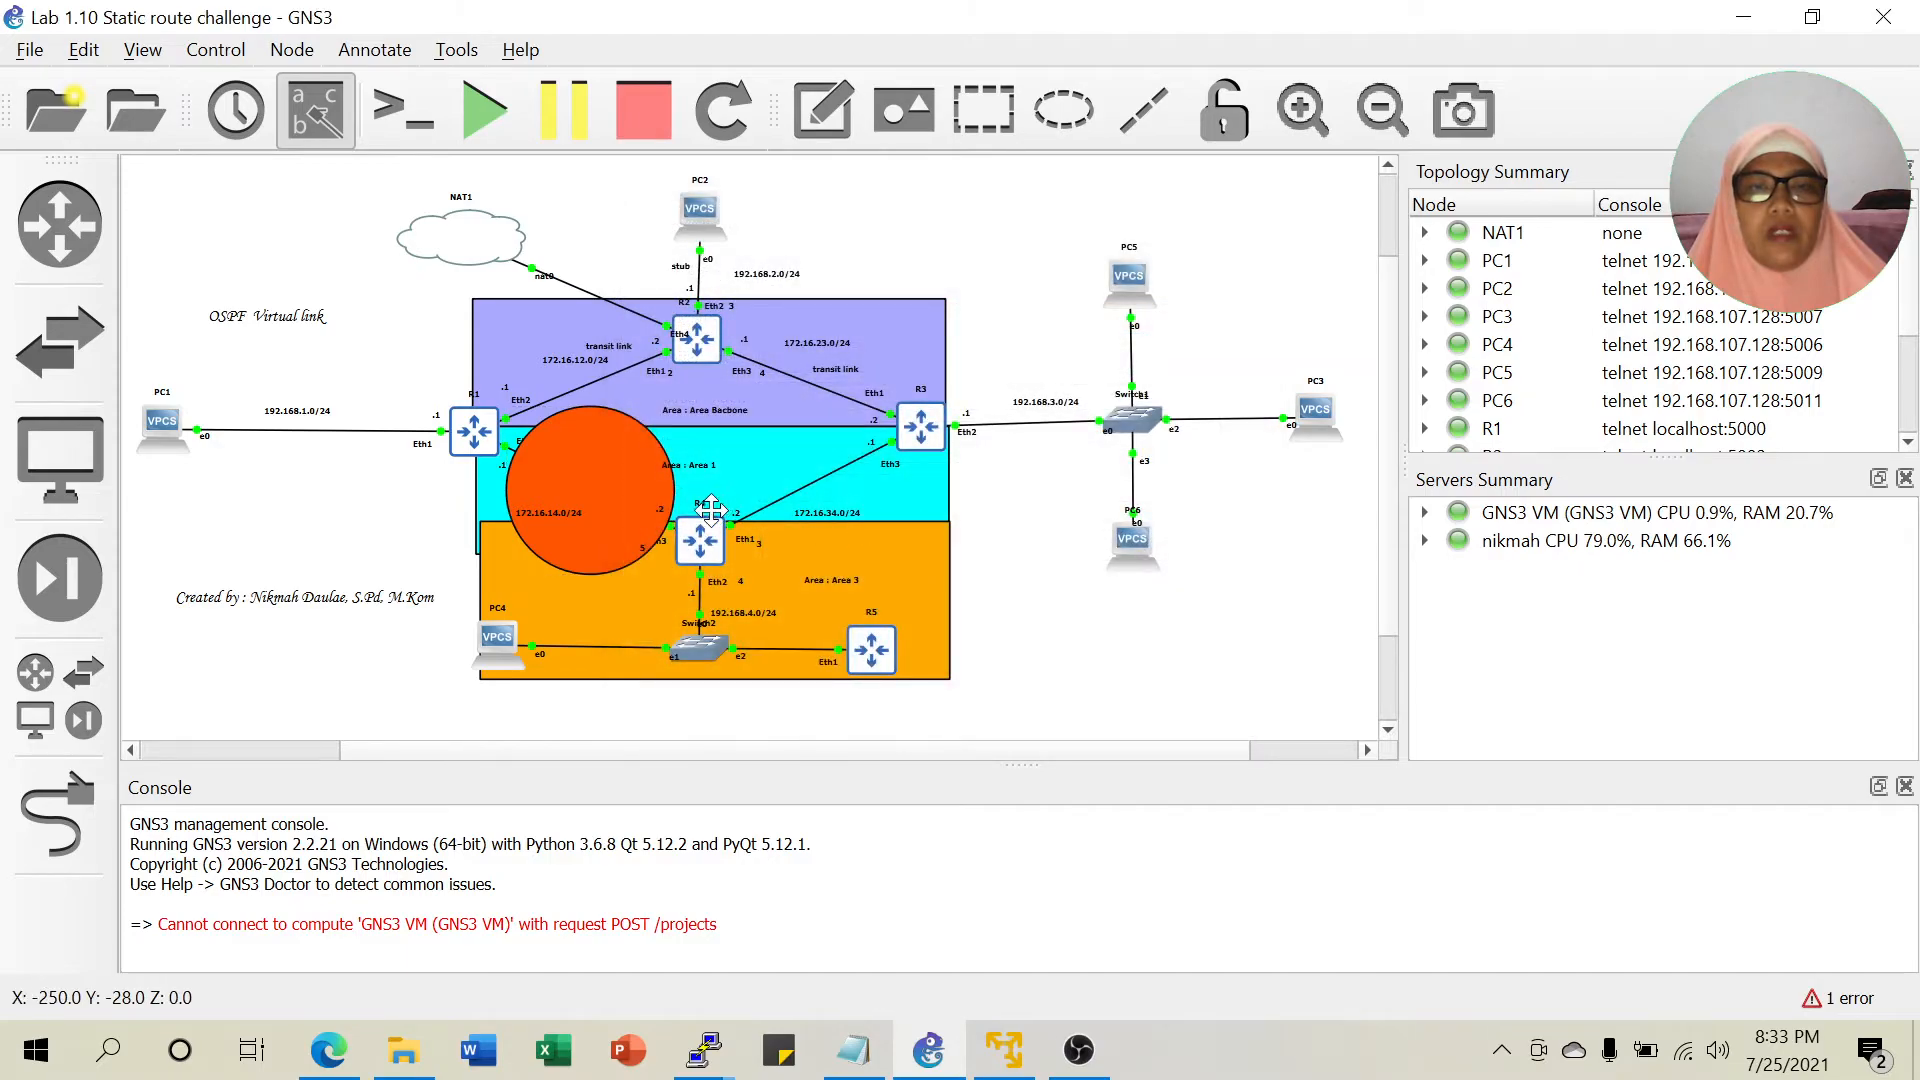
right_click(630, 484)
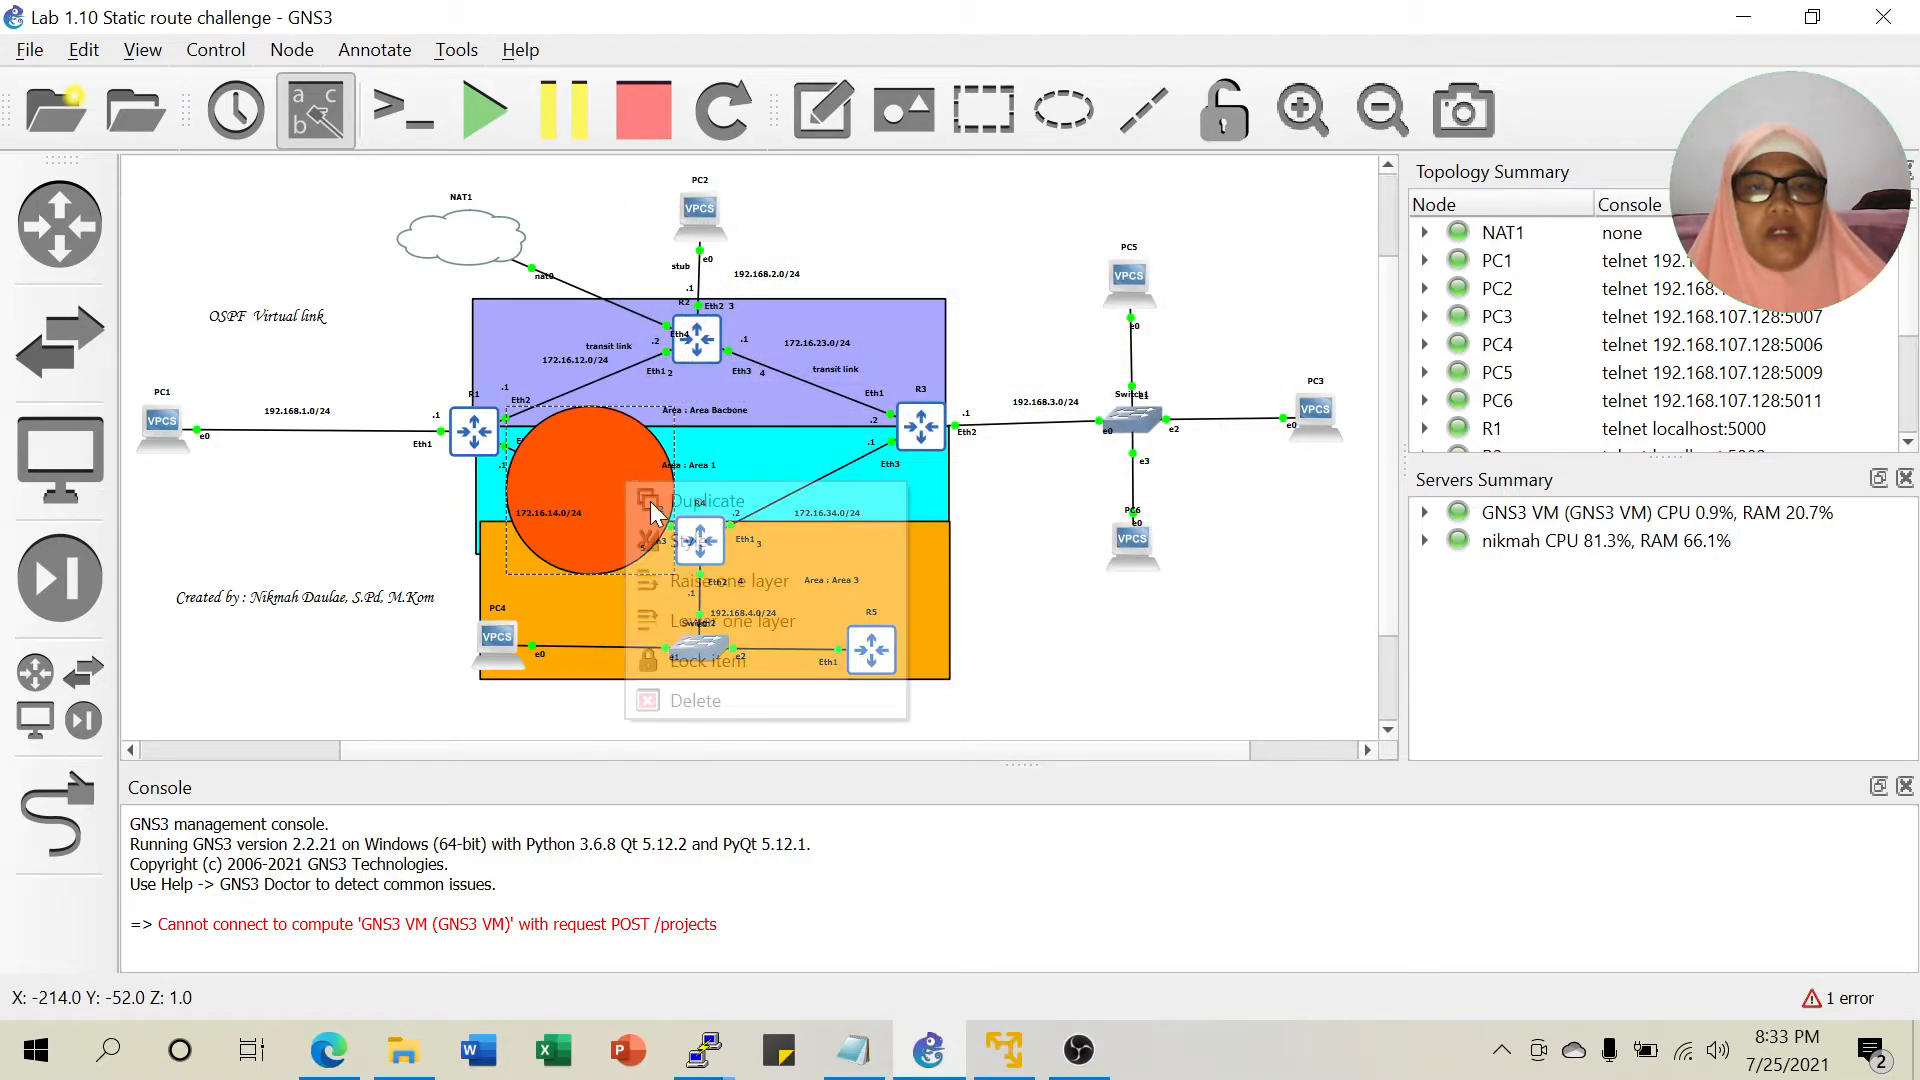
click(736, 621)
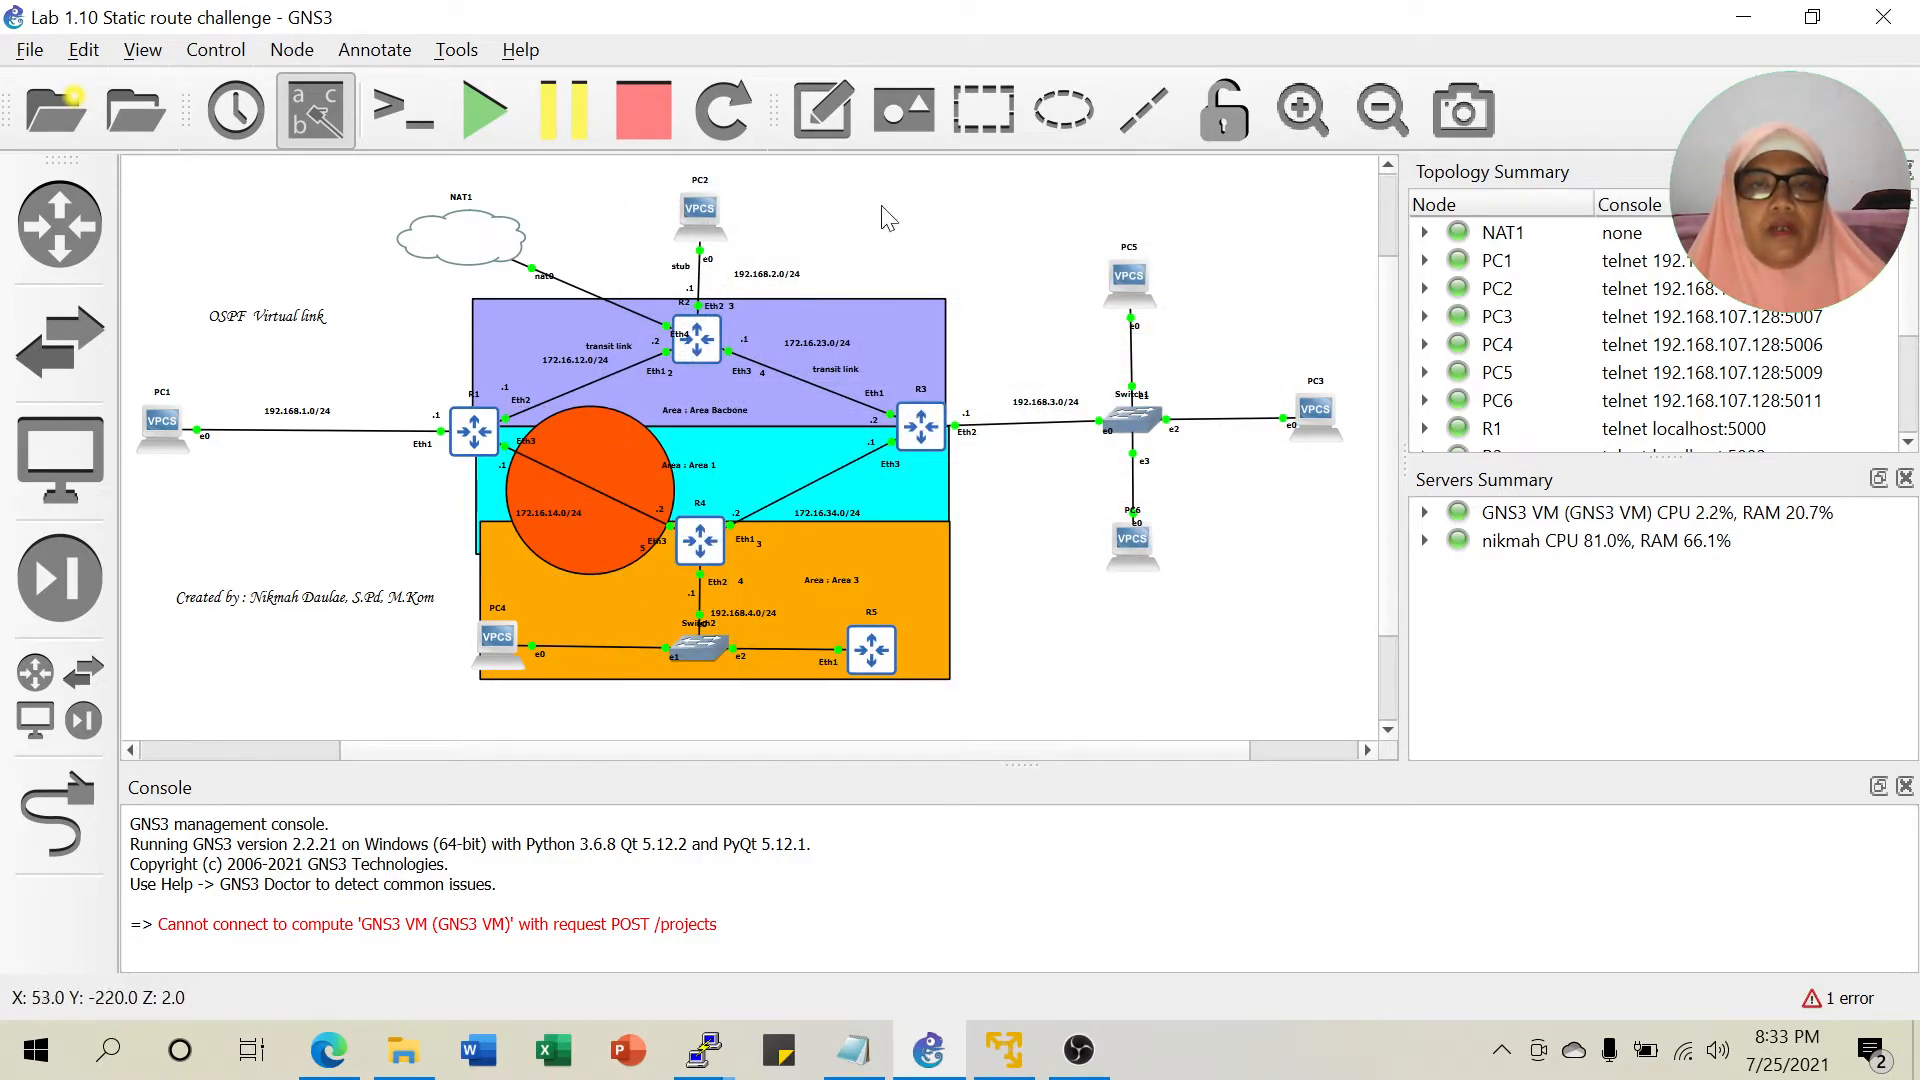
Add a 'Virtual link' text note on top of the orange circle.
click(813, 135)
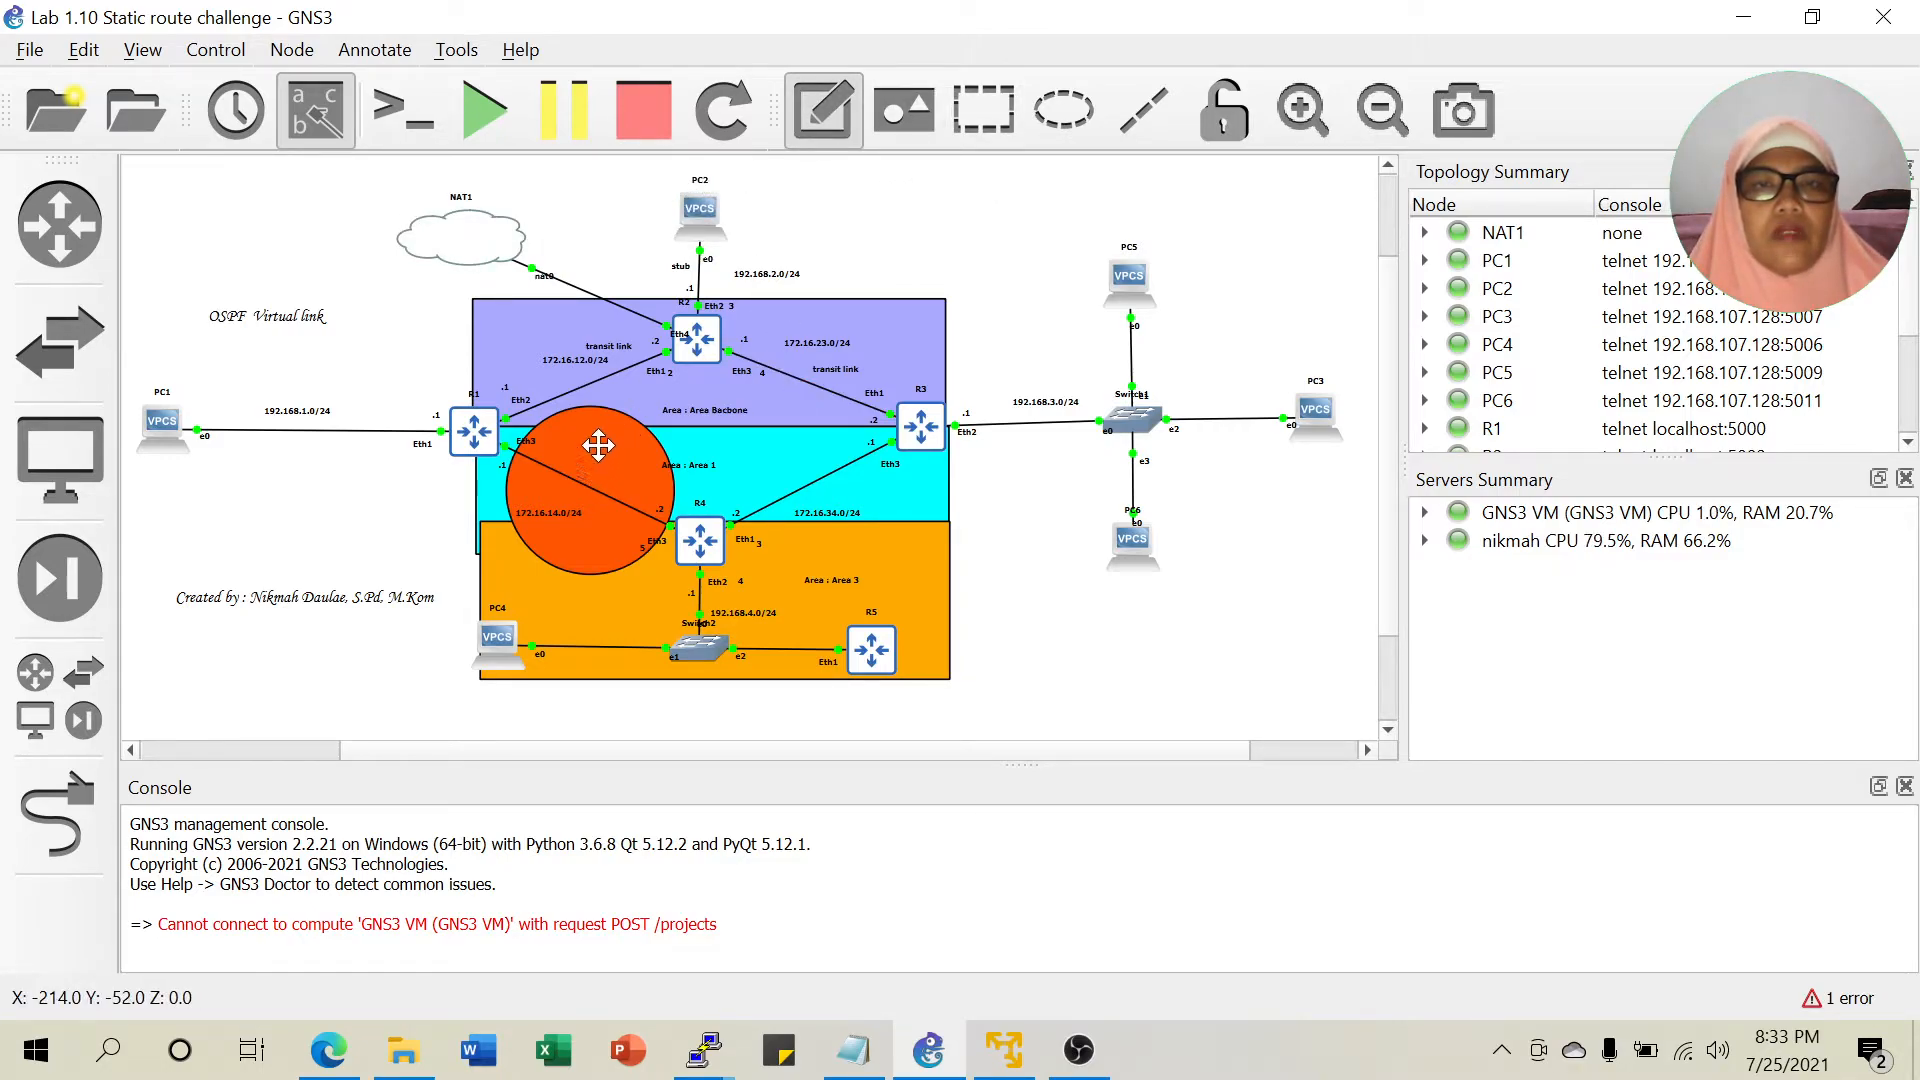
click(597, 452)
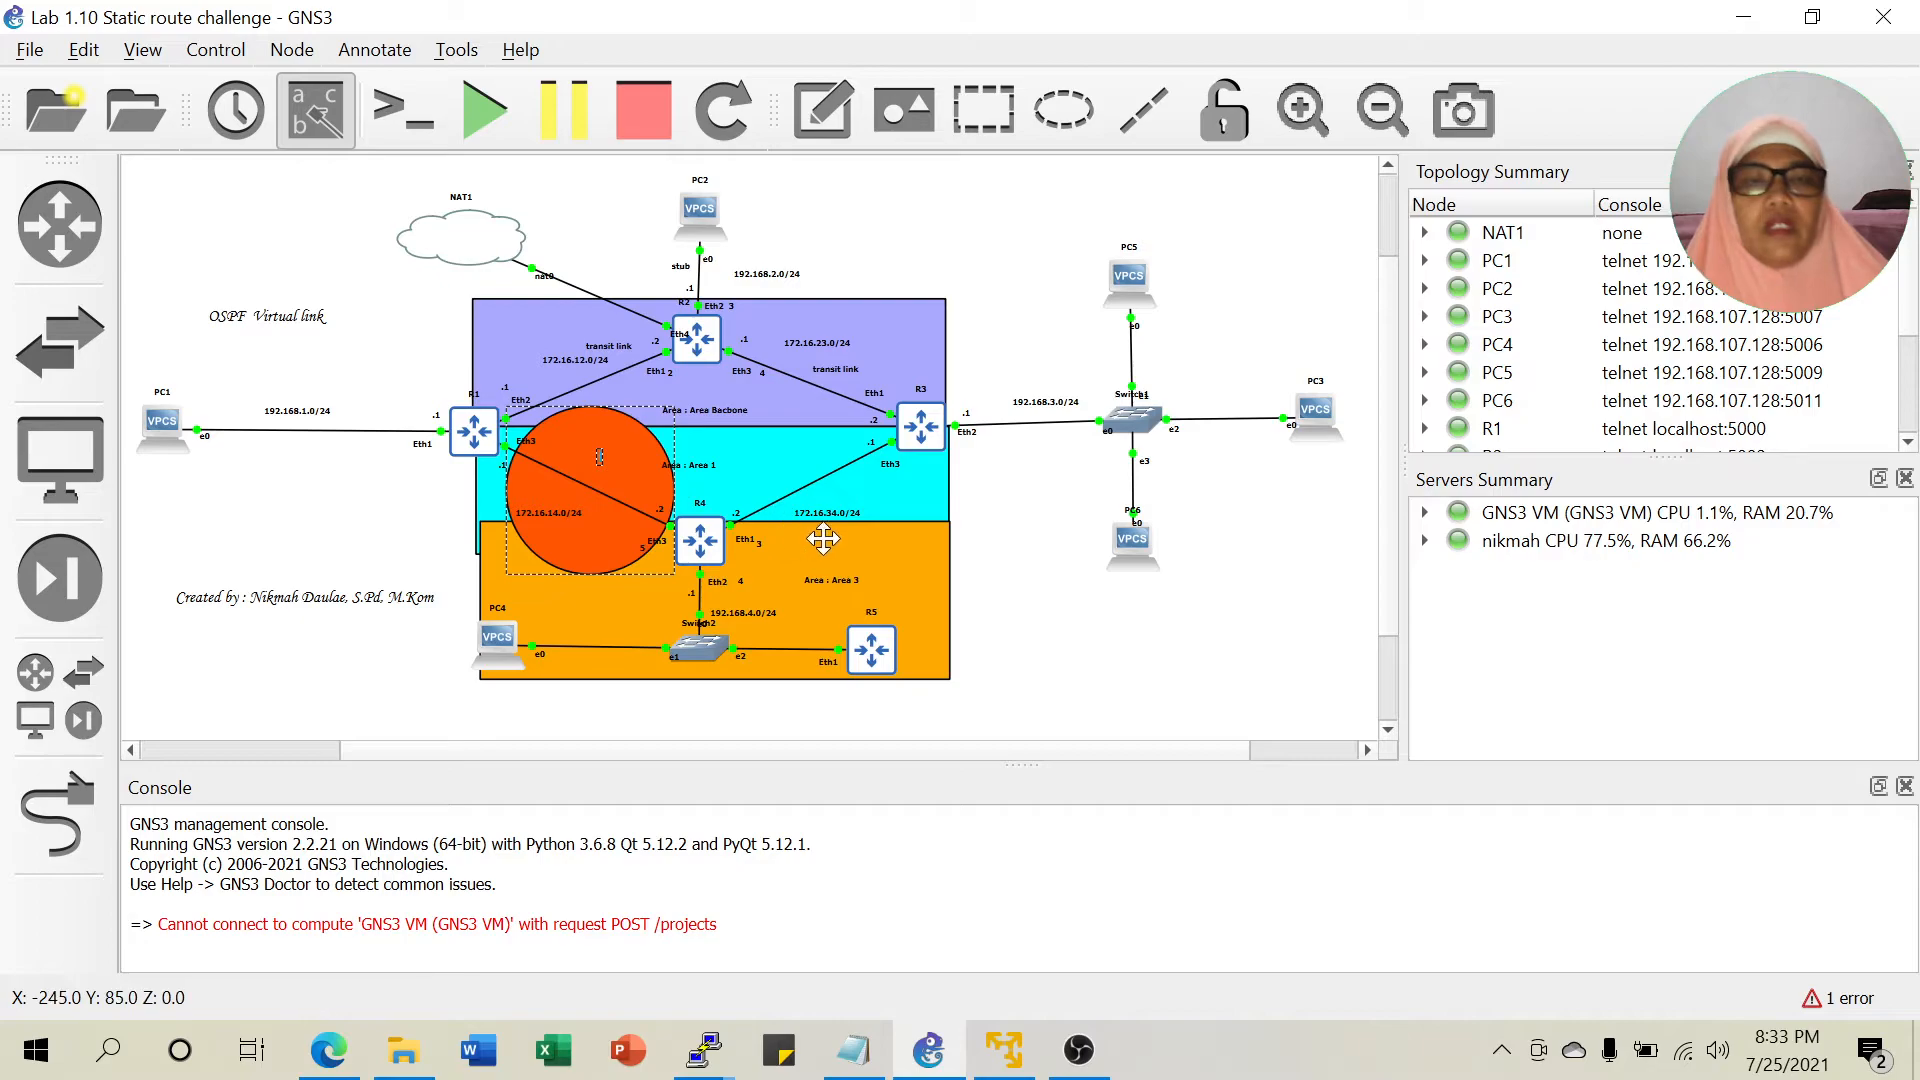
text(V)
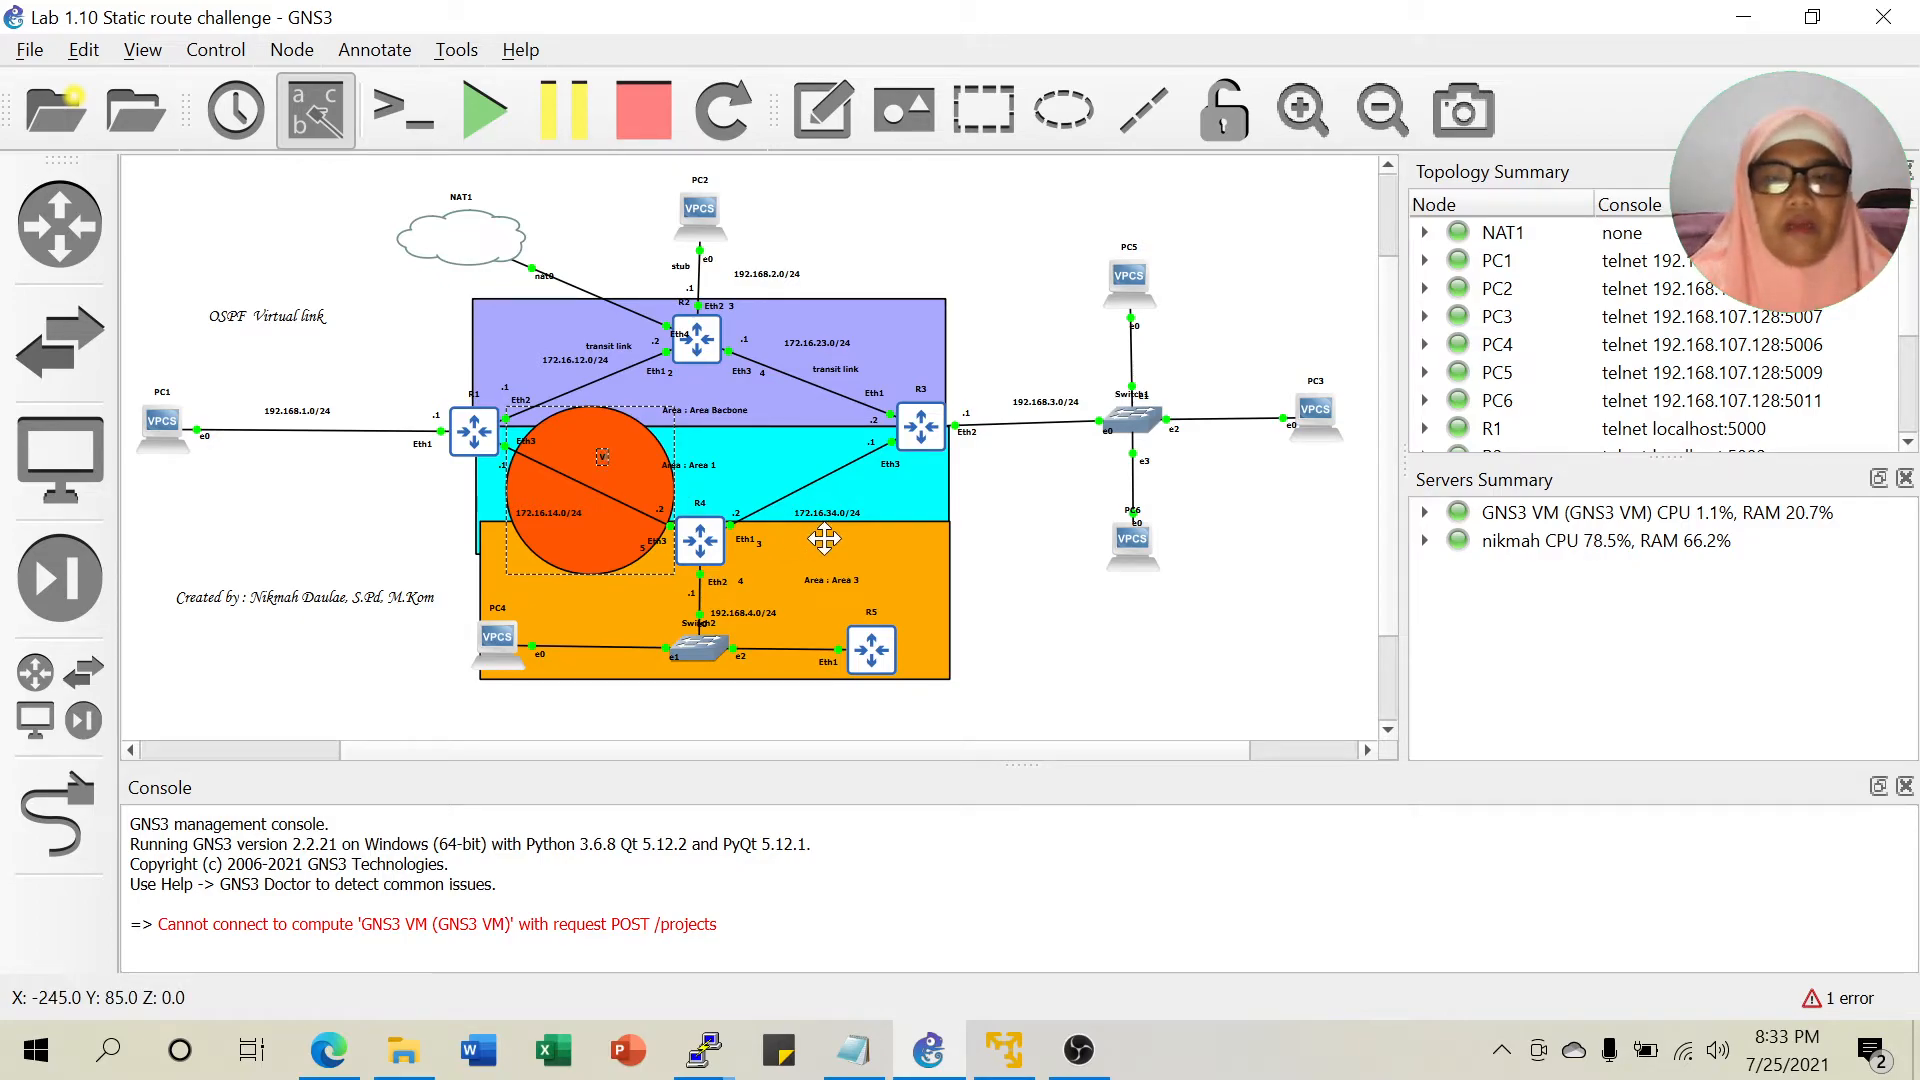
text(irtual link)
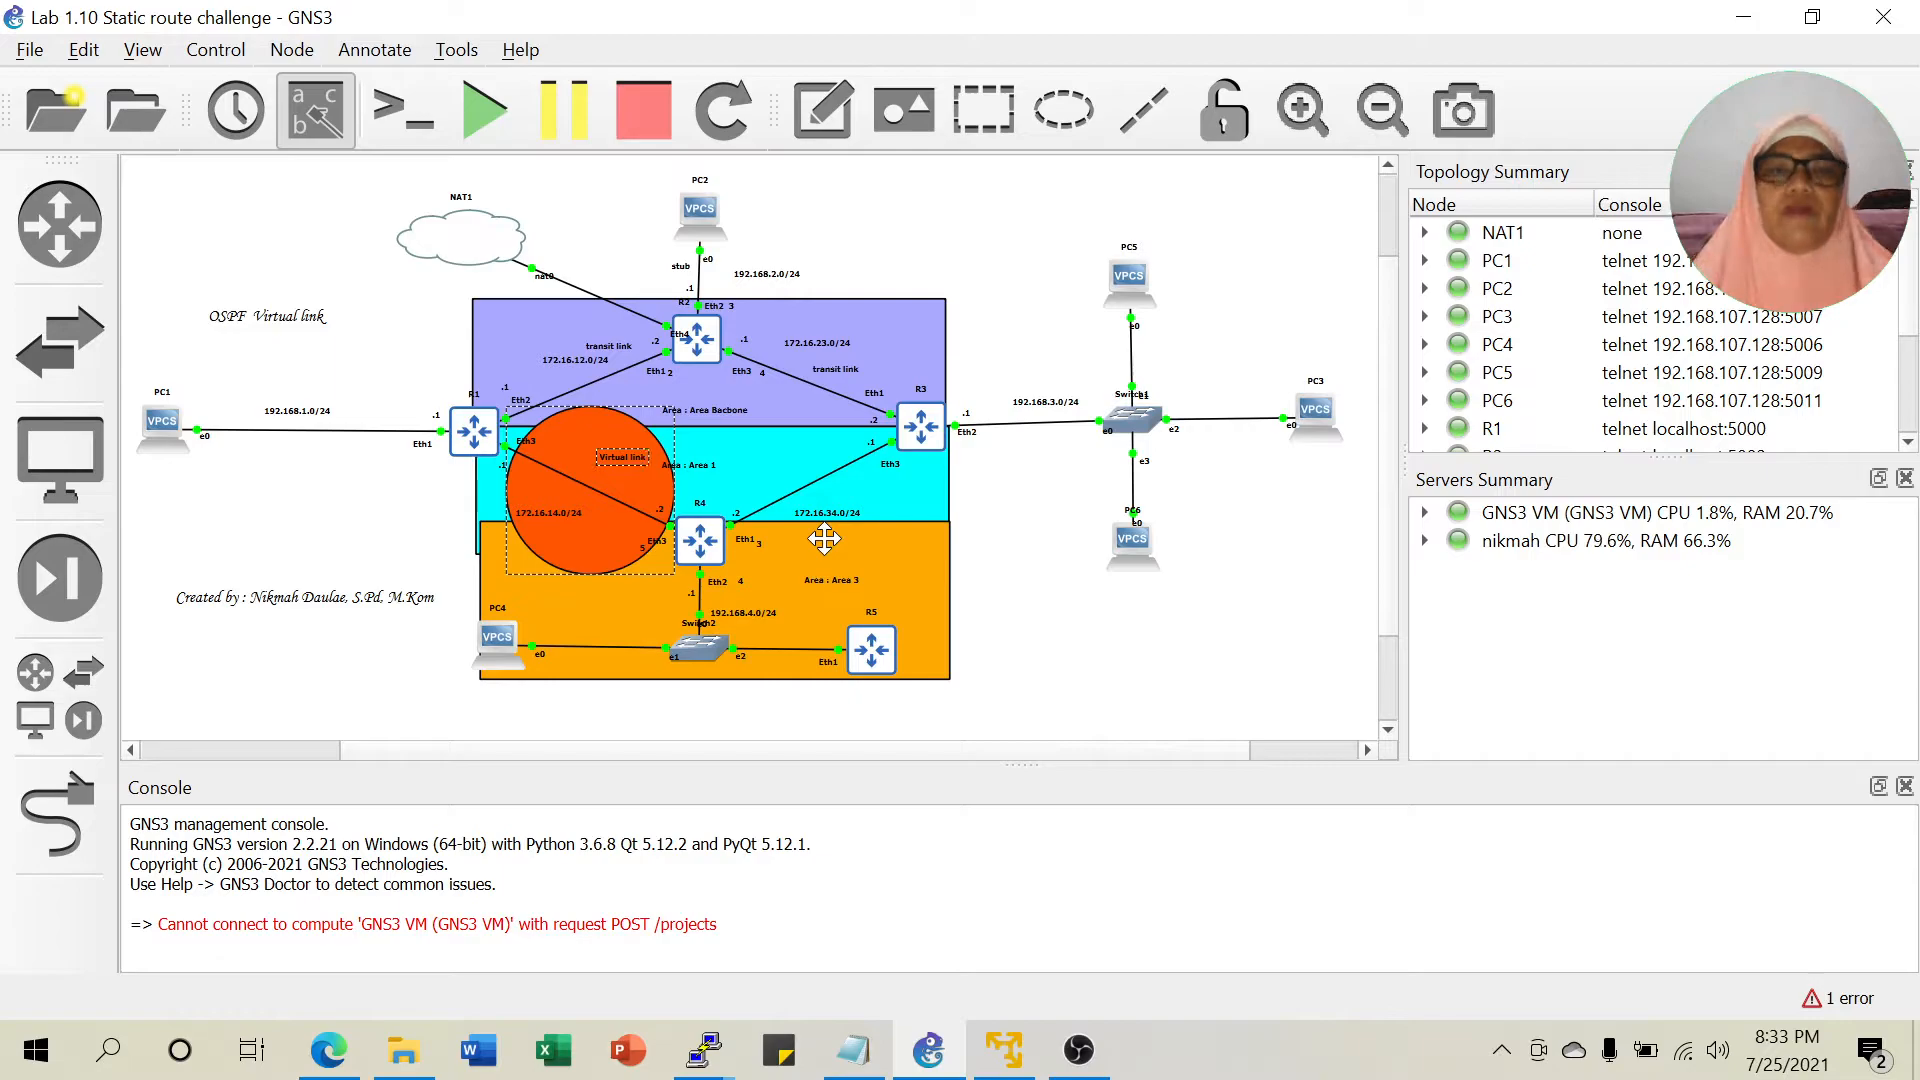
click(1068, 552)
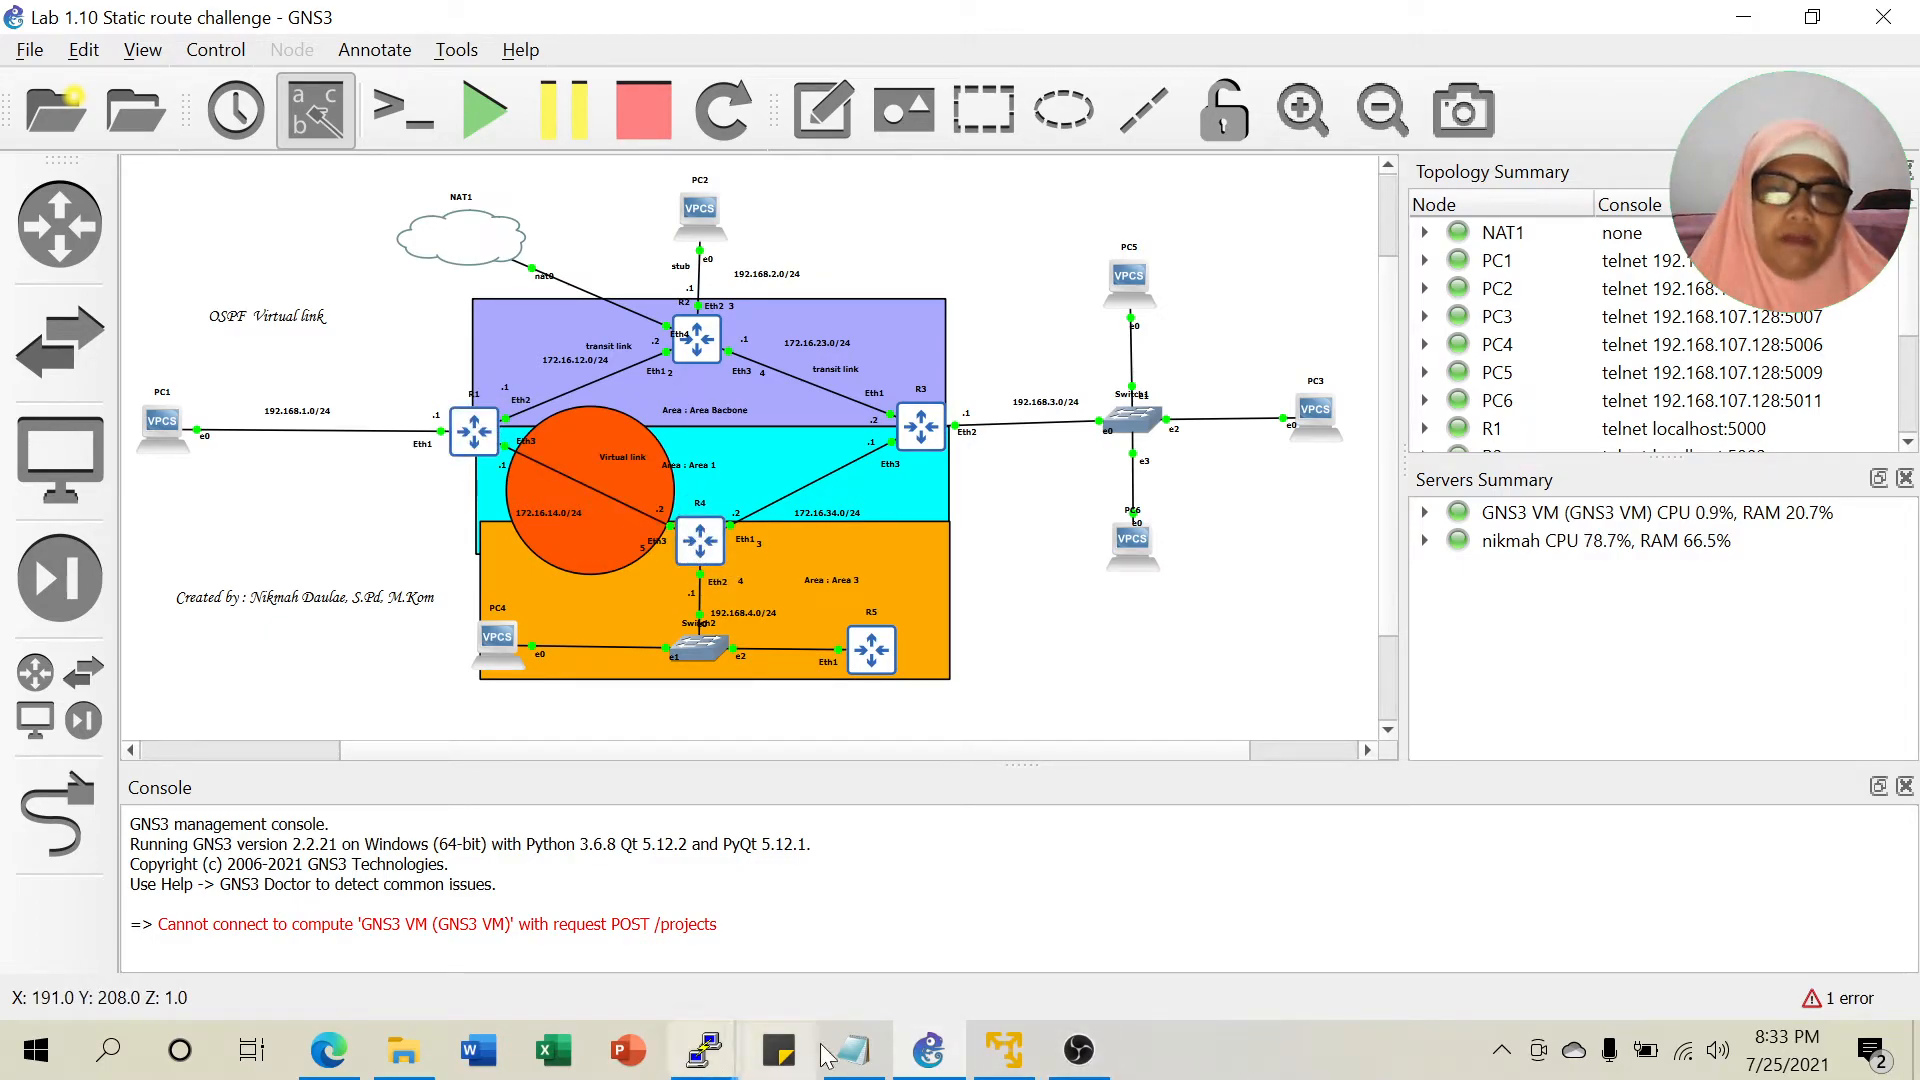
In R4's console, run 'routing ospf virtual-link add neighbor-id=10.1.1.1 transit-area=area1'.
click(852, 1050)
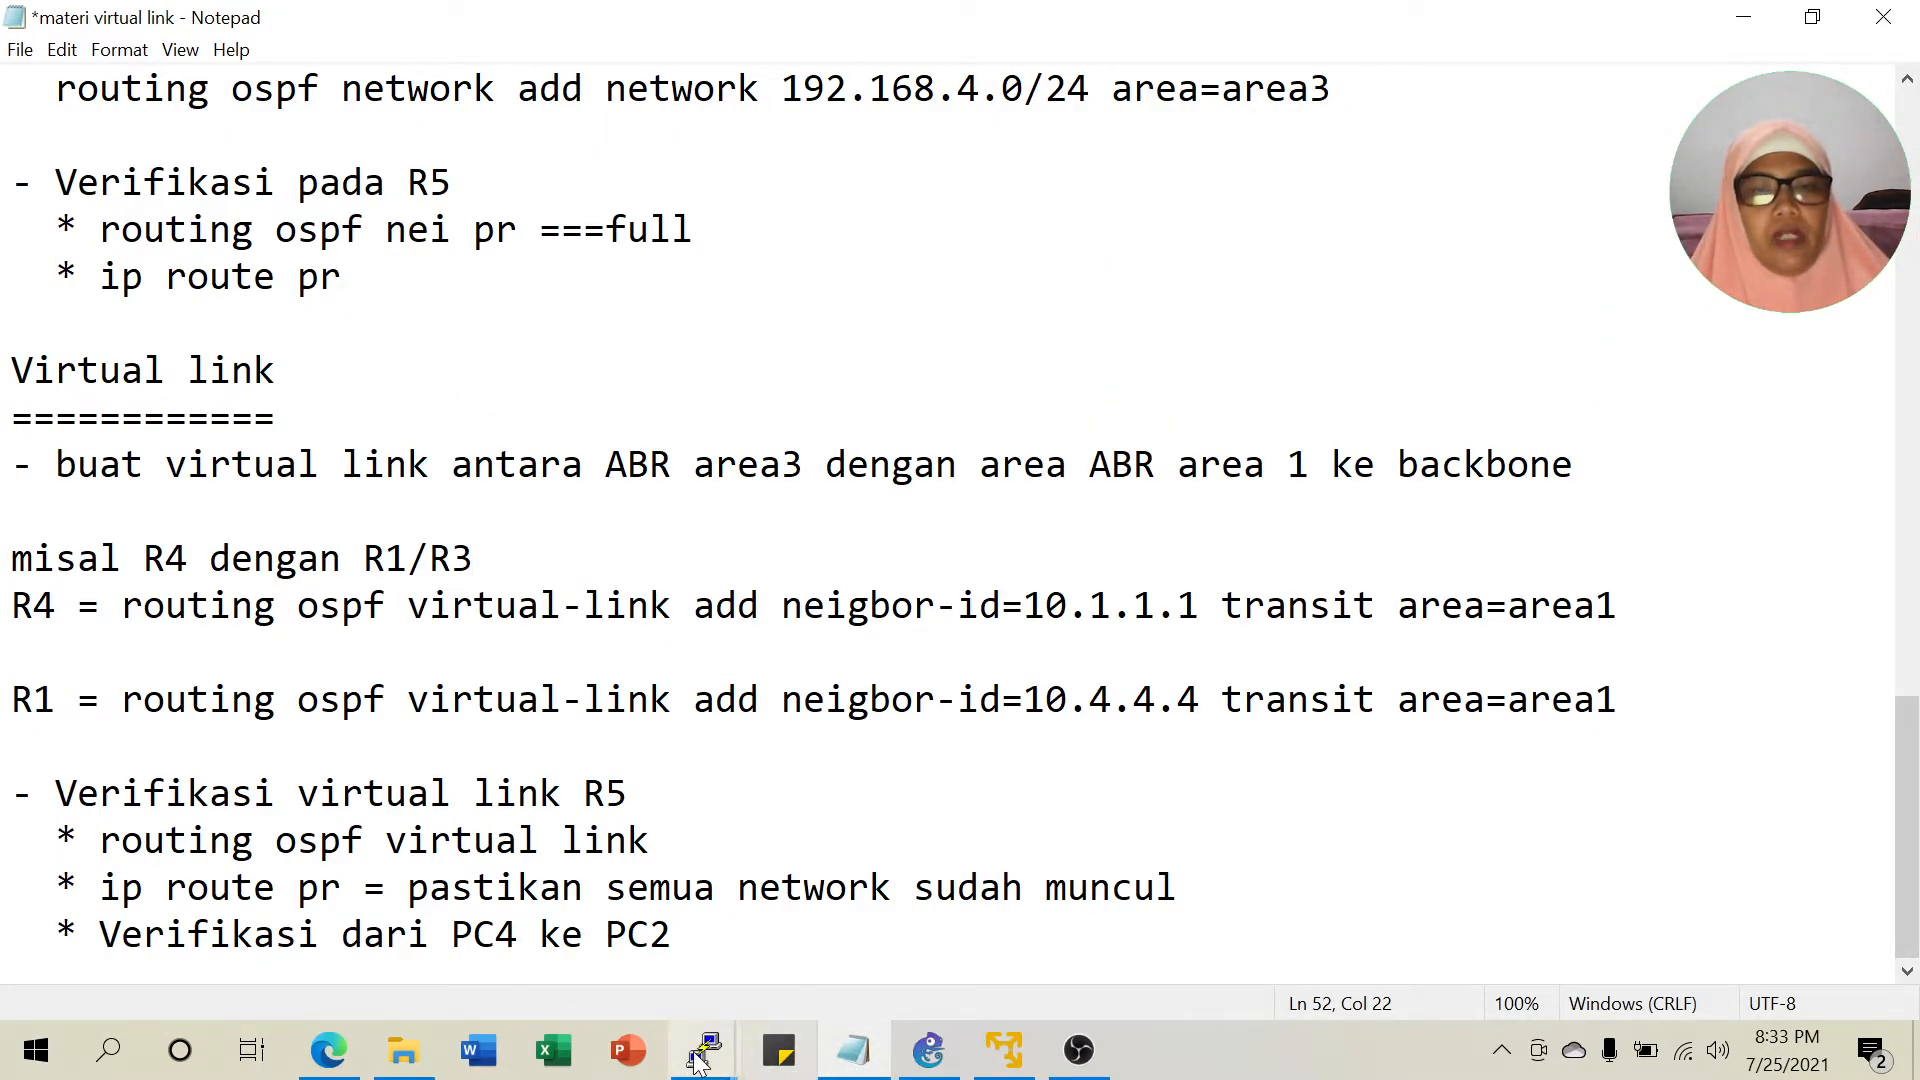
mouse_move(706, 1058)
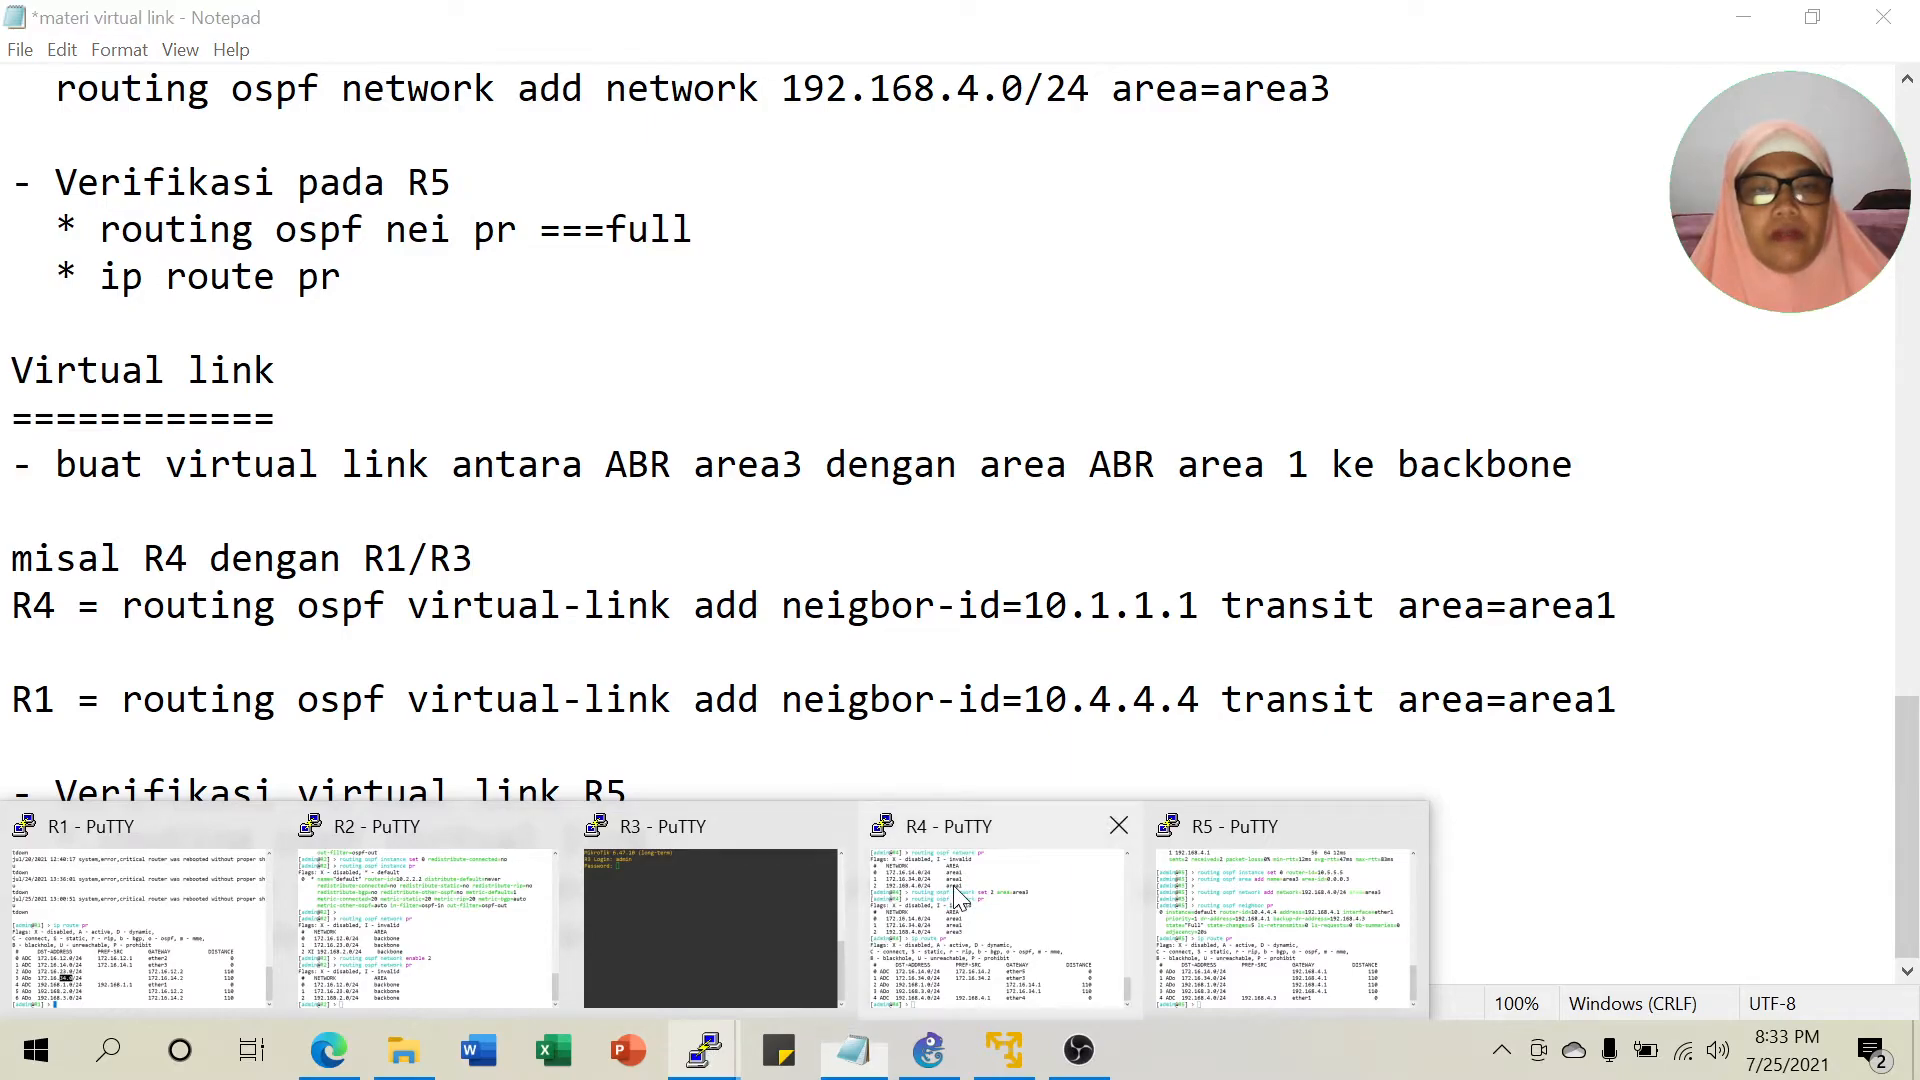
click(940, 988)
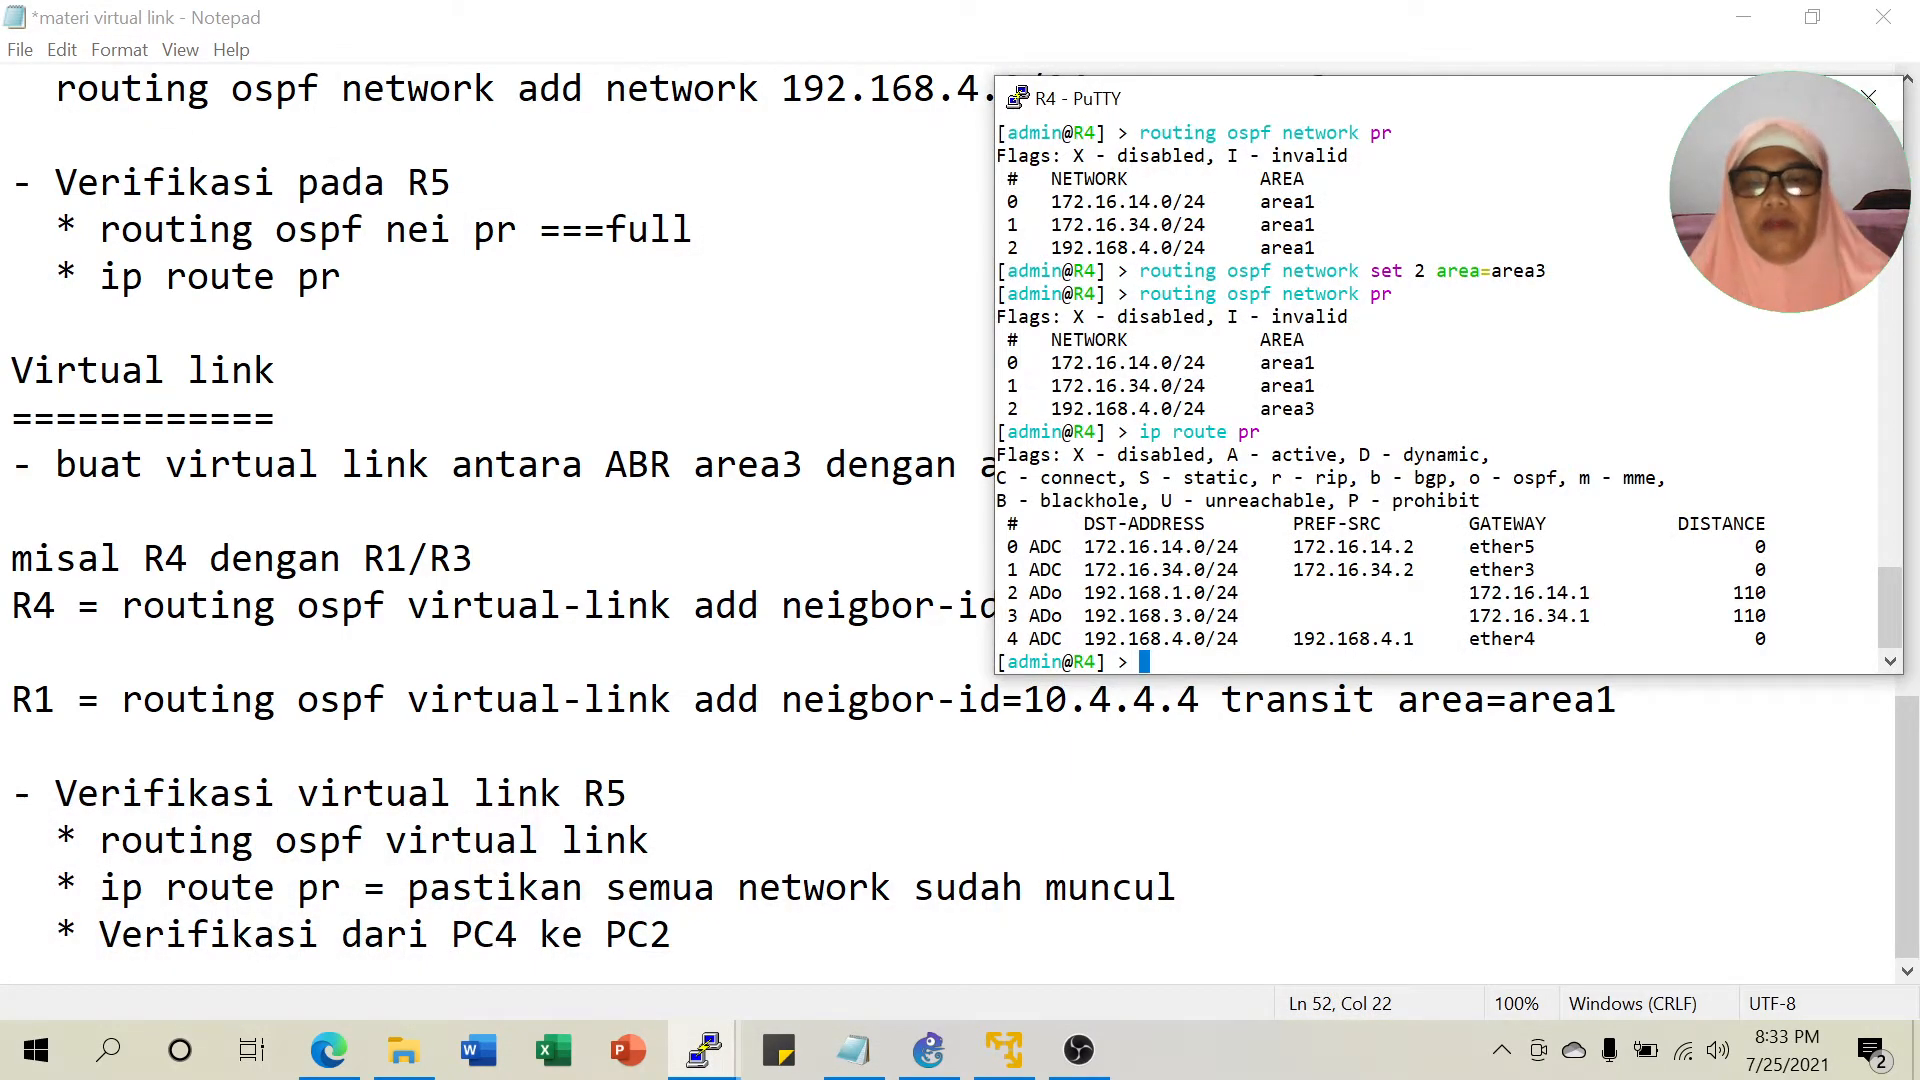
key(Return)
text(routing )
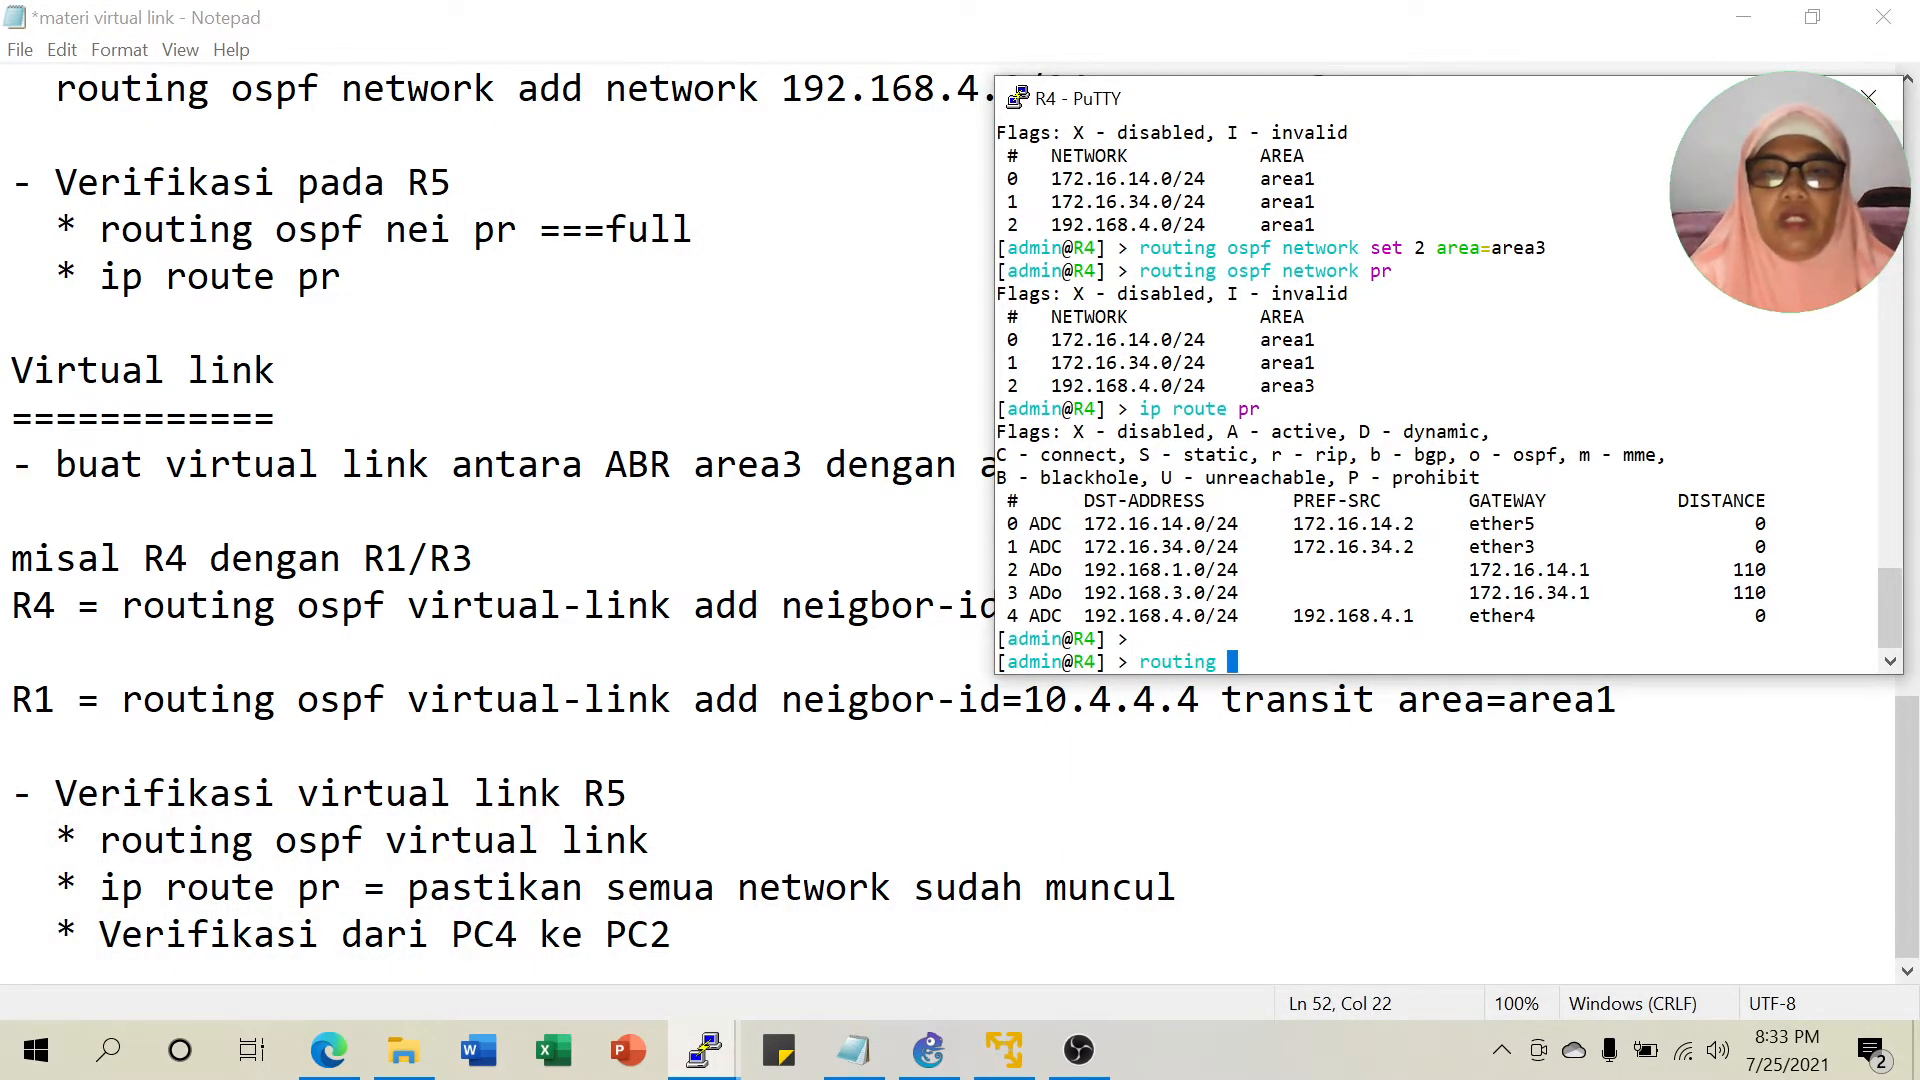
text(ospf virtual-link )
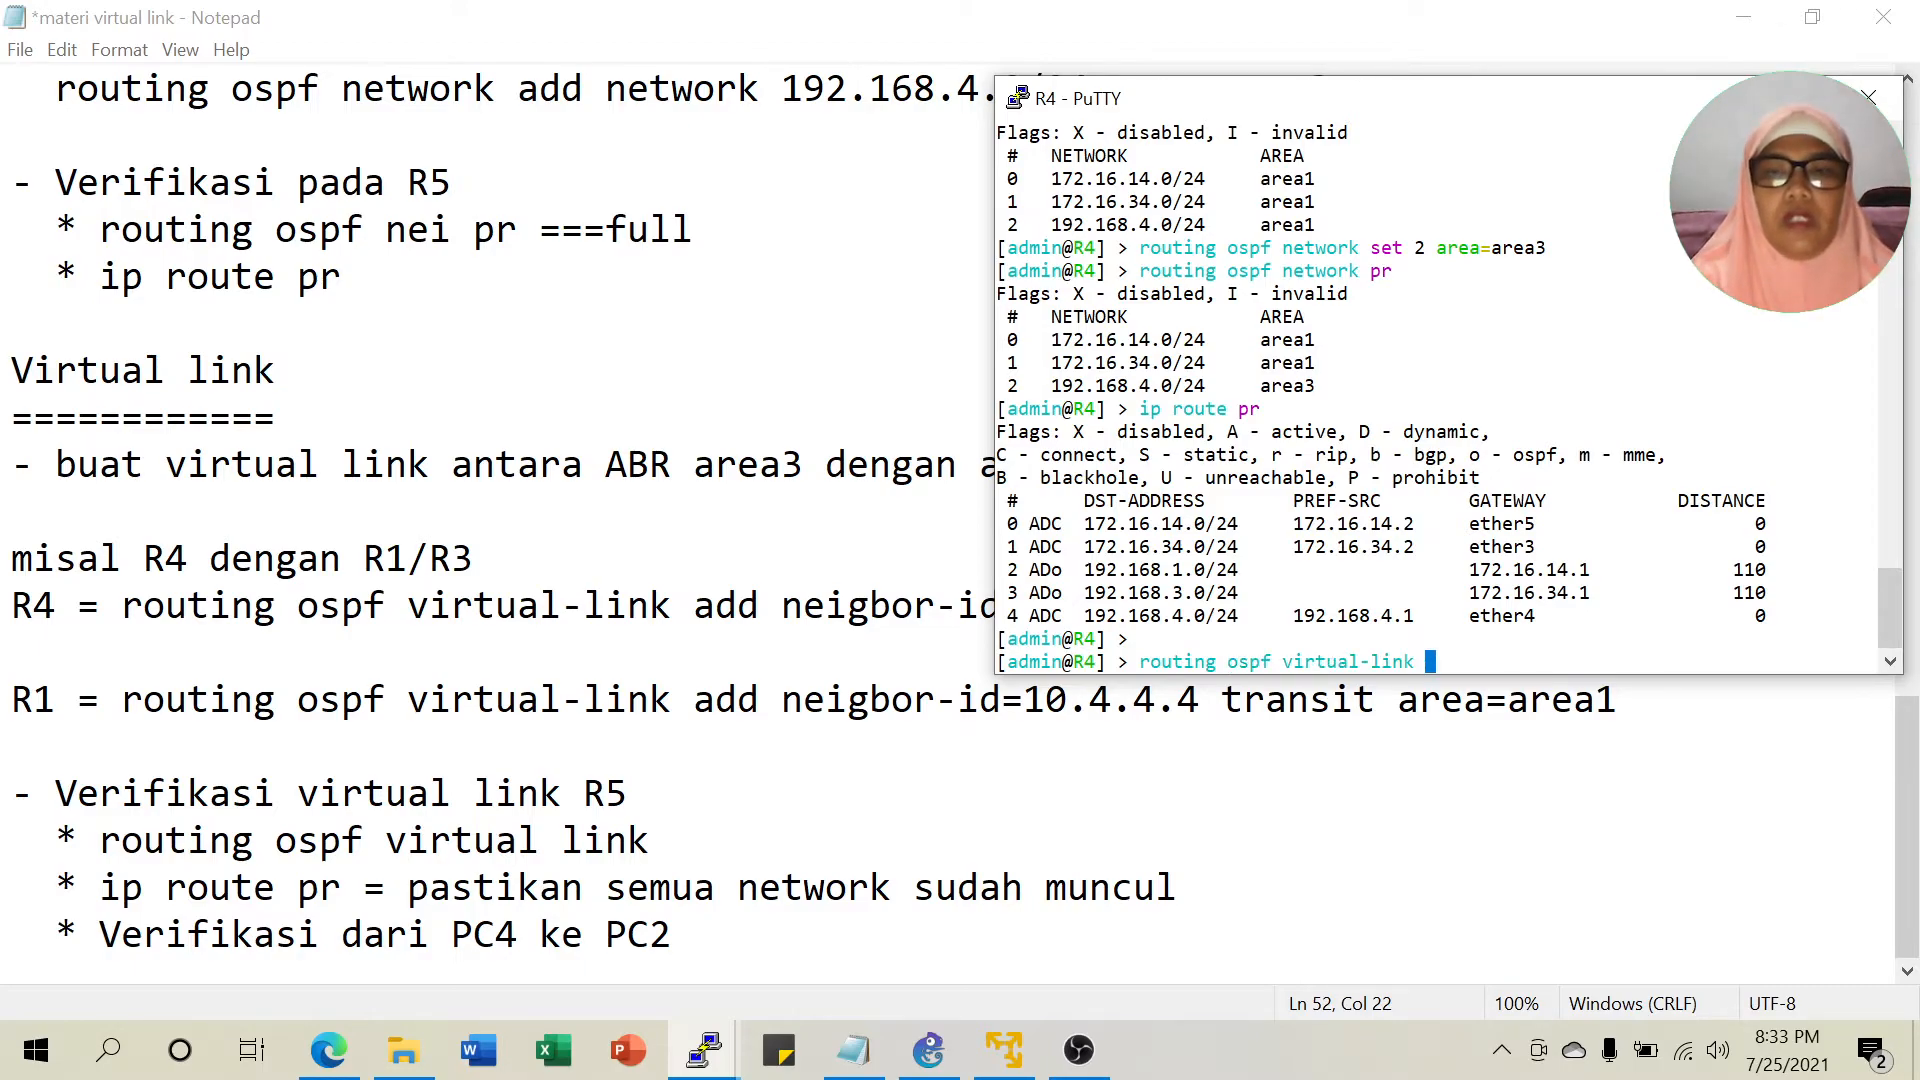
text(add nei)
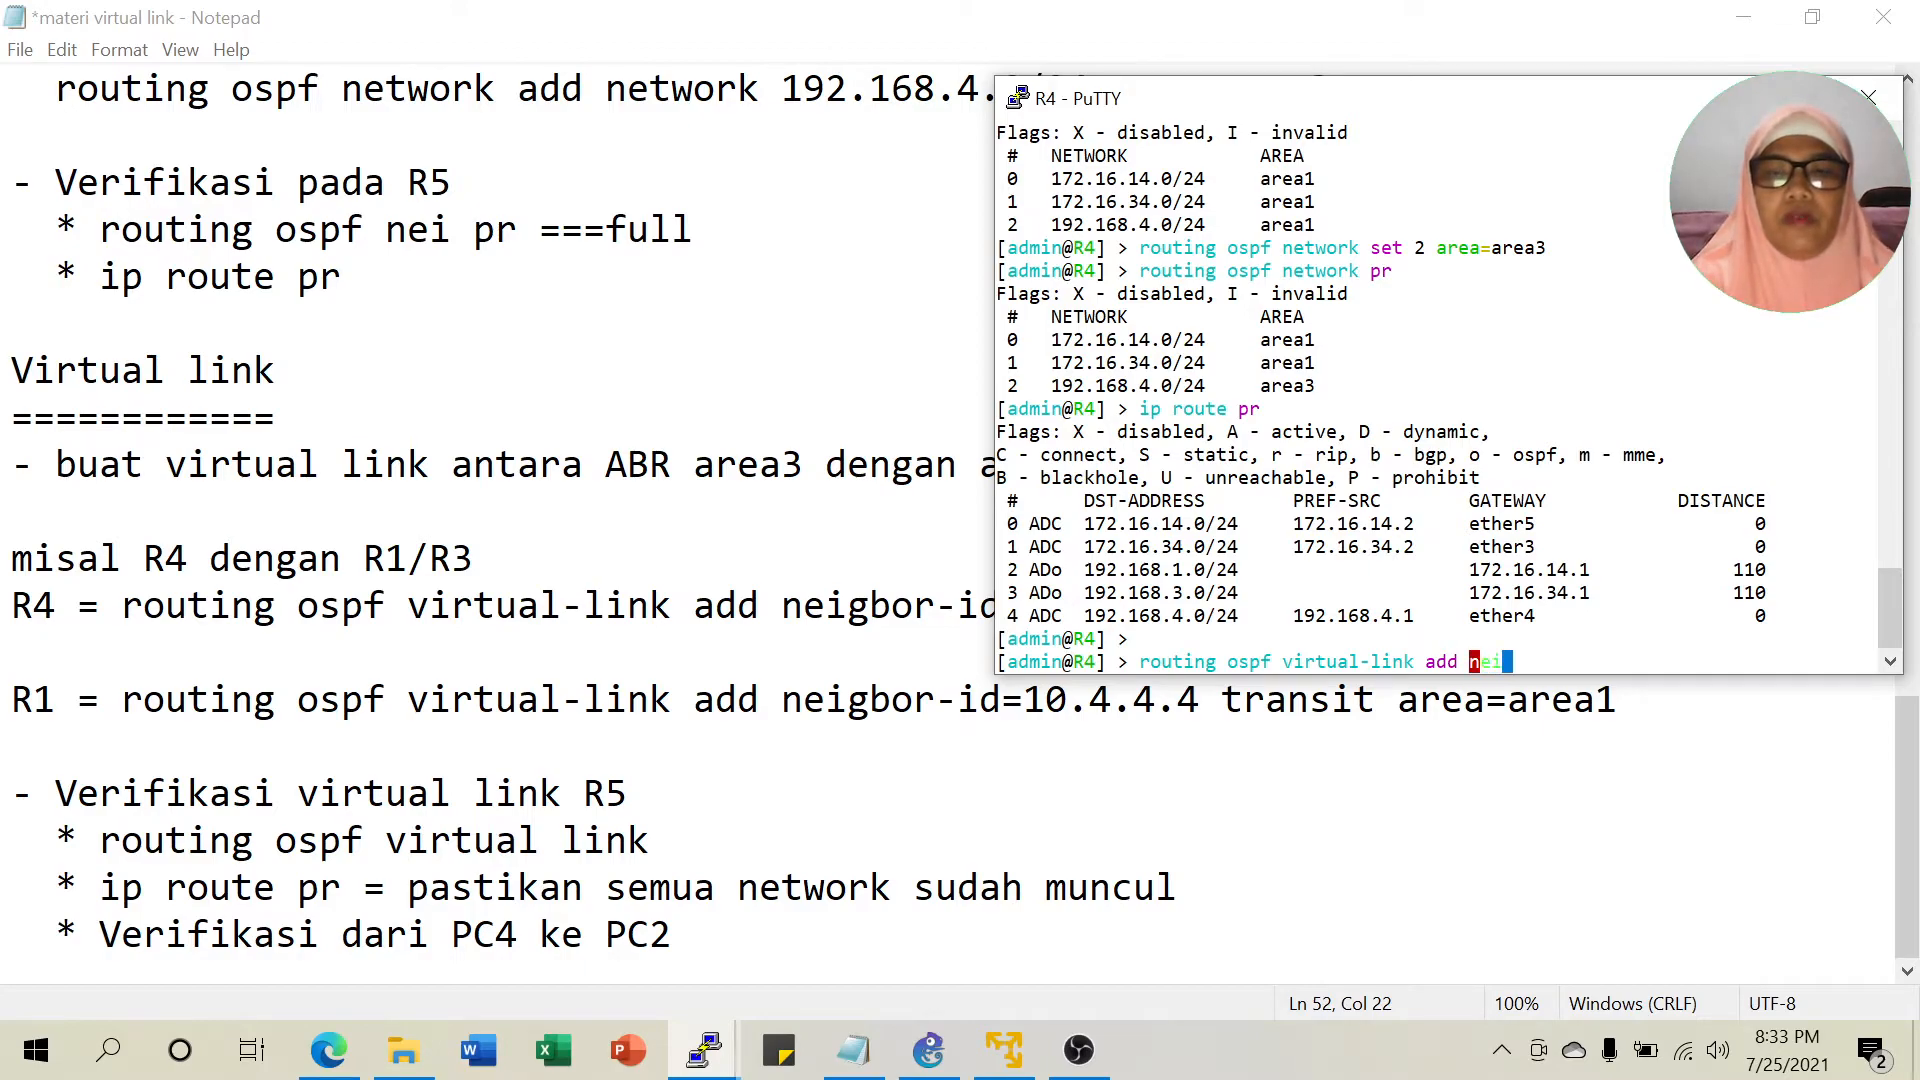
key(Tab)
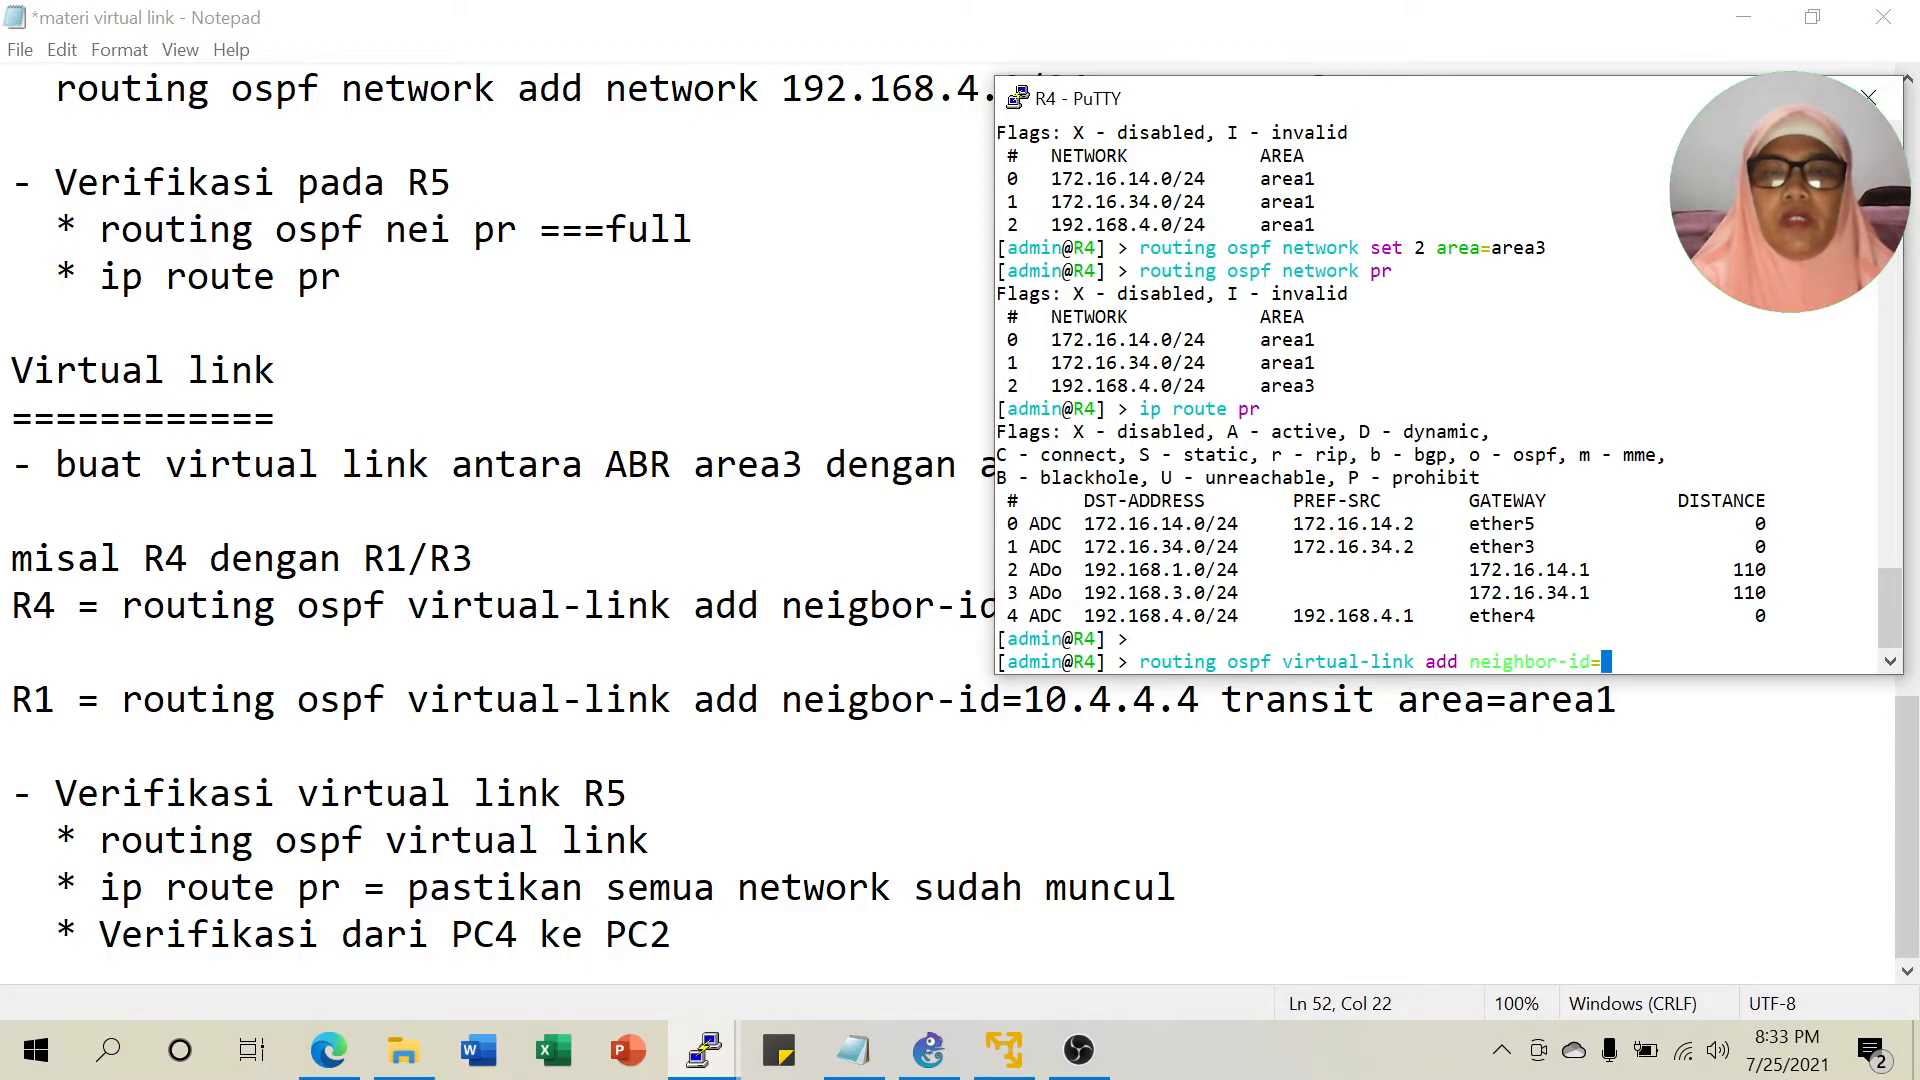
drag(1577, 115, 1418, 147)
text(10)
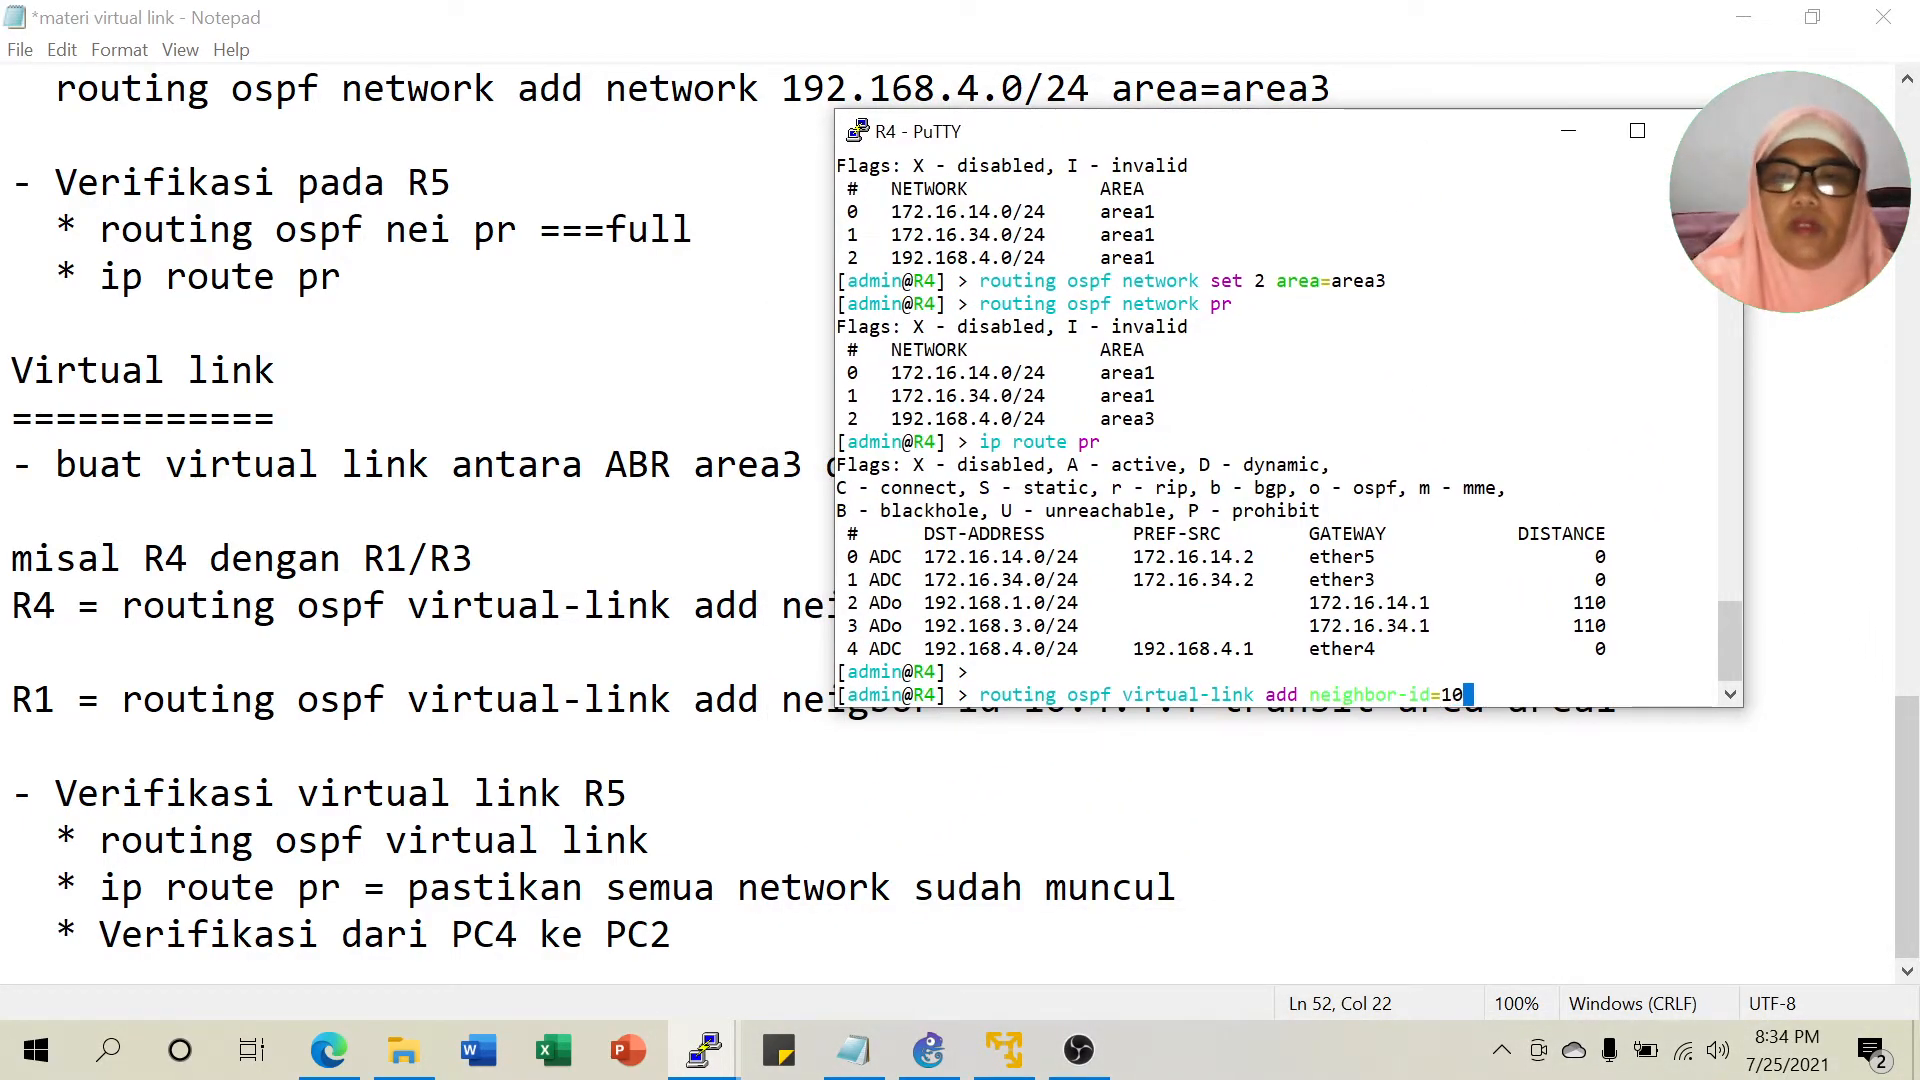
text(.1.)
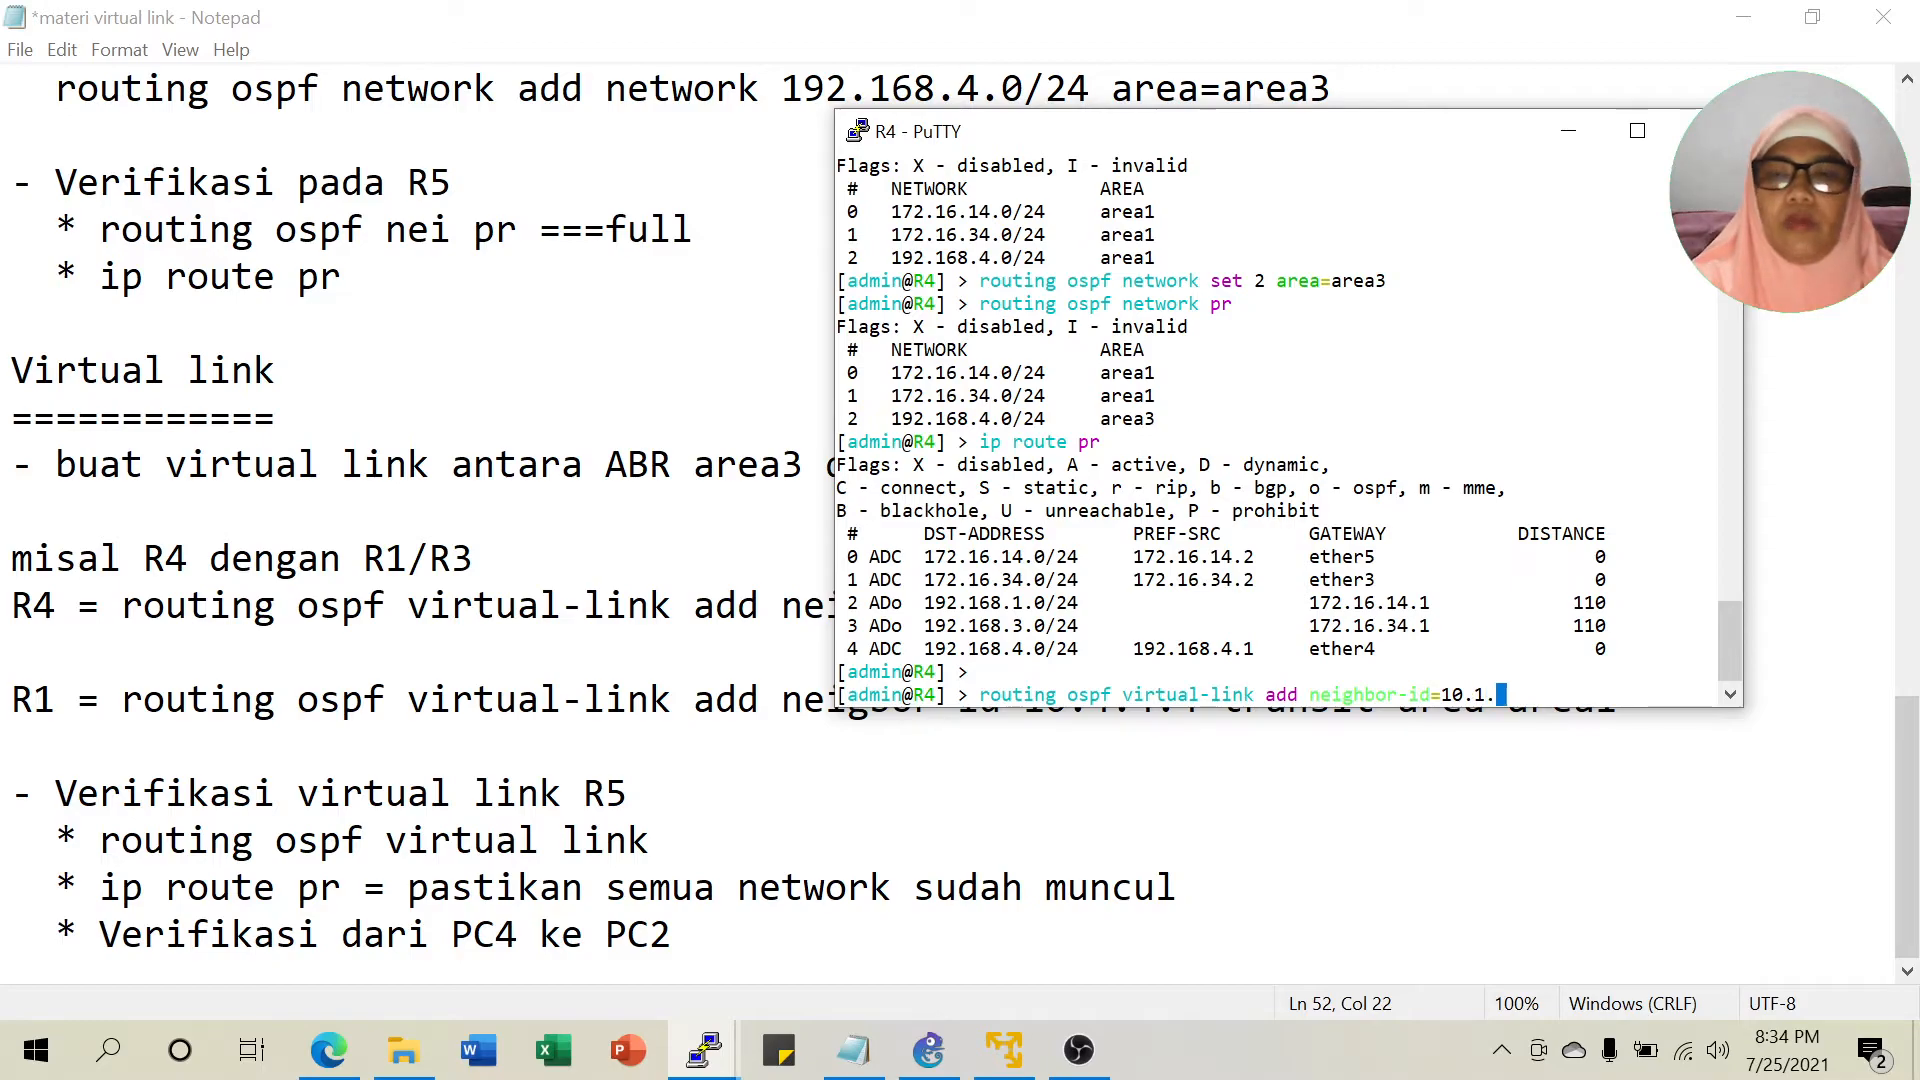
text(1.1 tr)
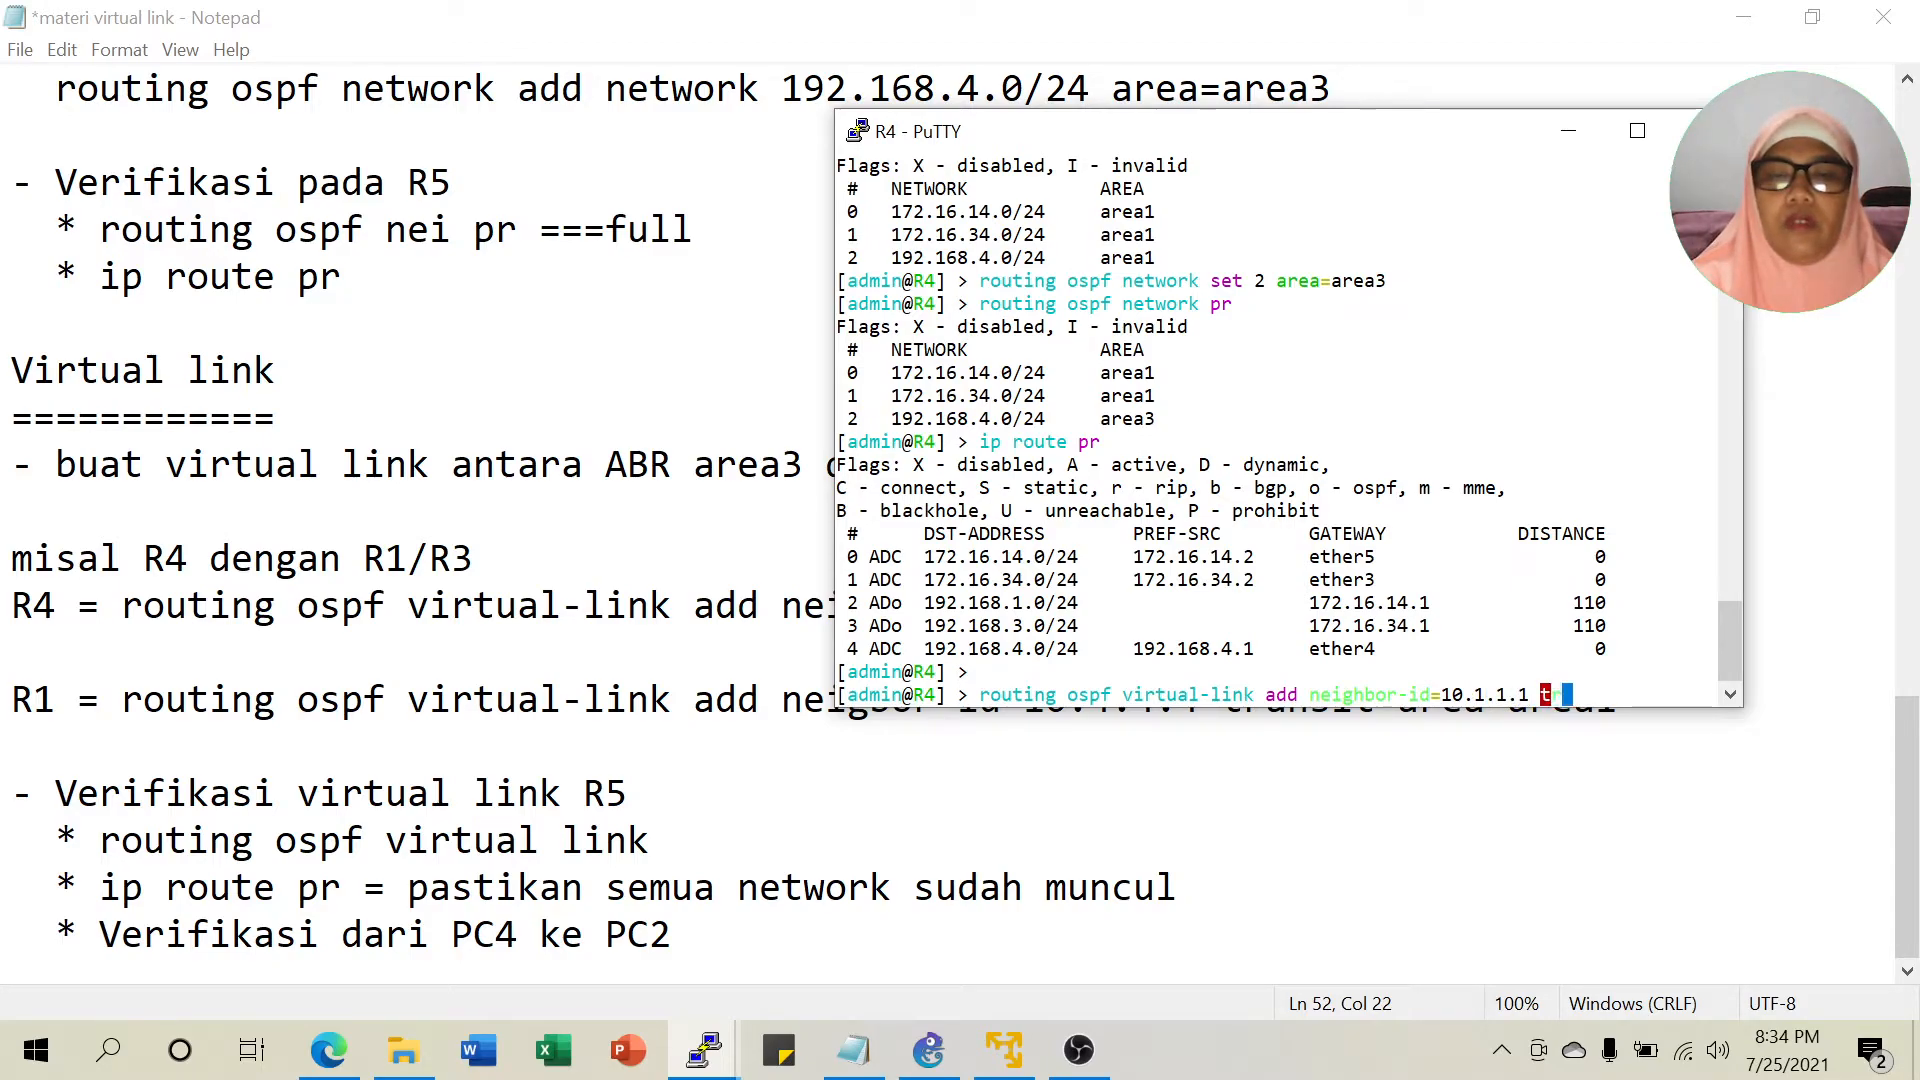
key(Tab)
text(area1)
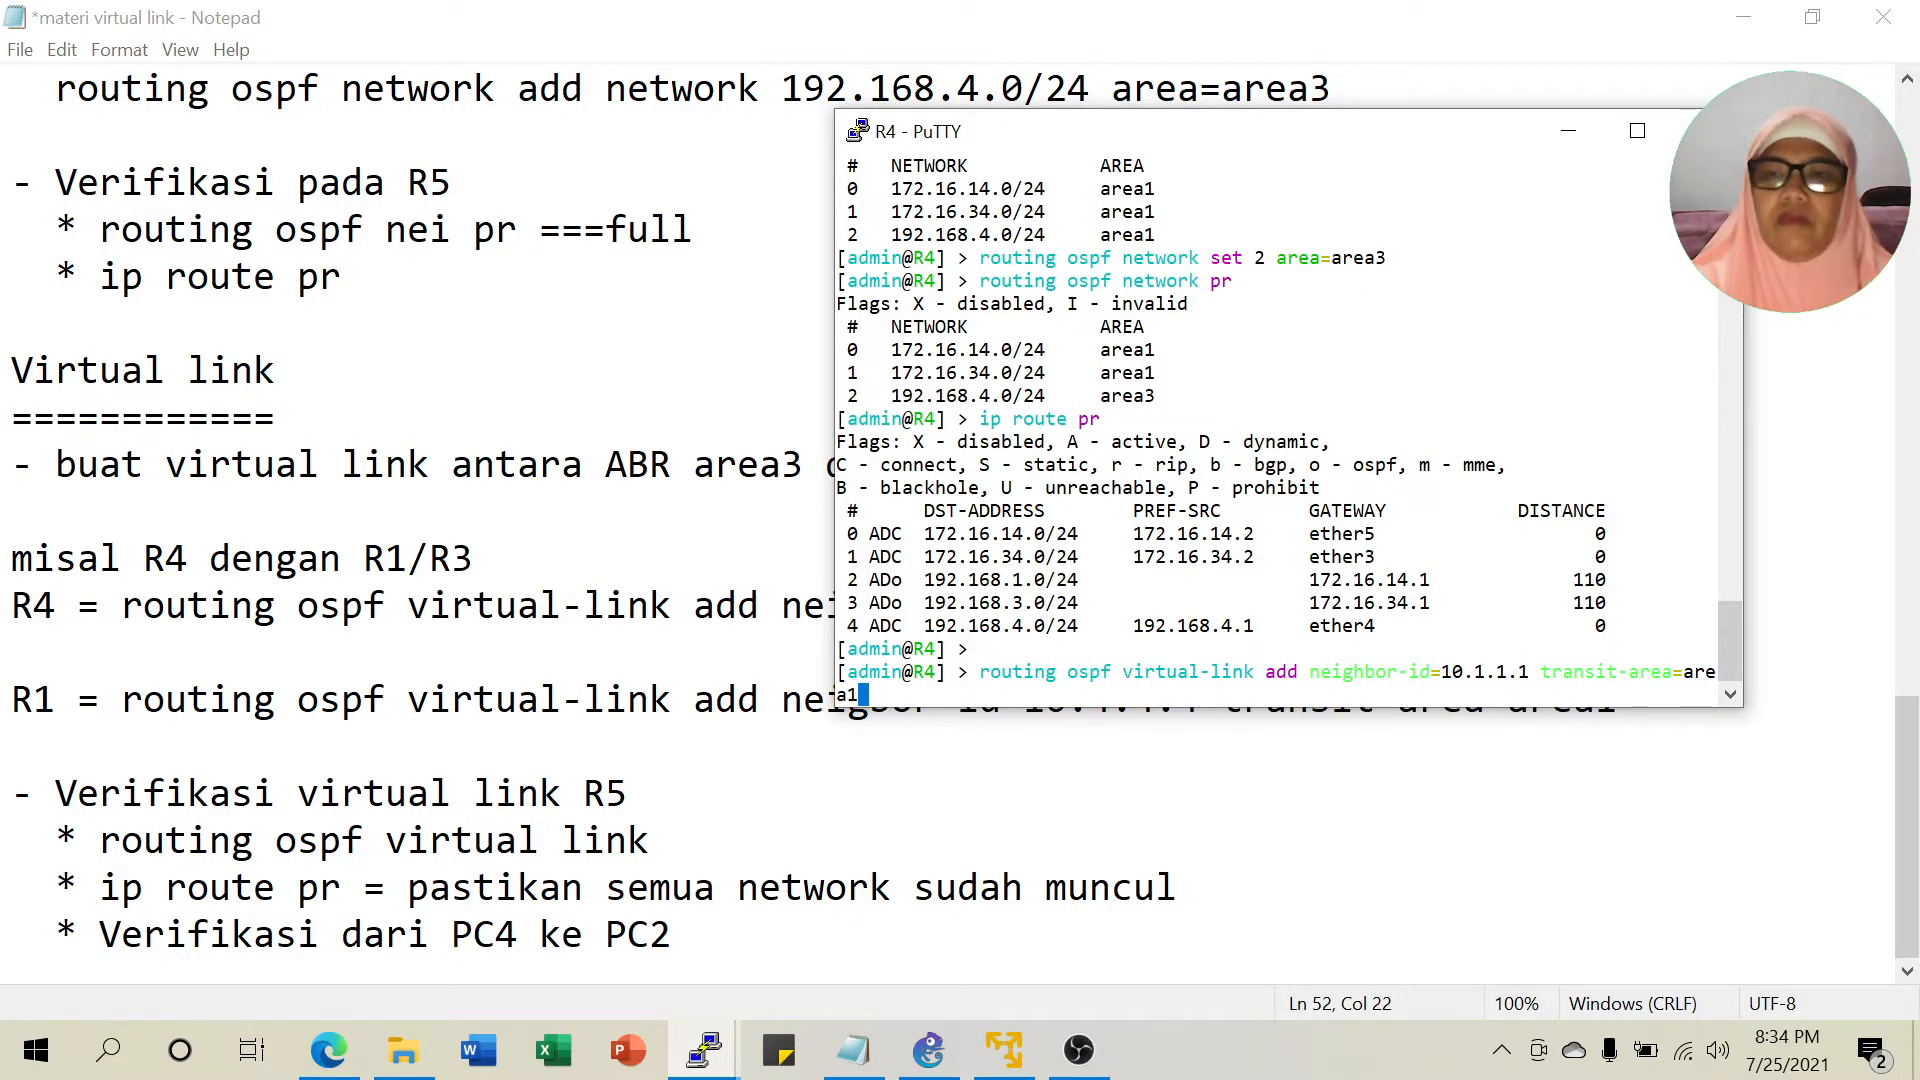
key(Return)
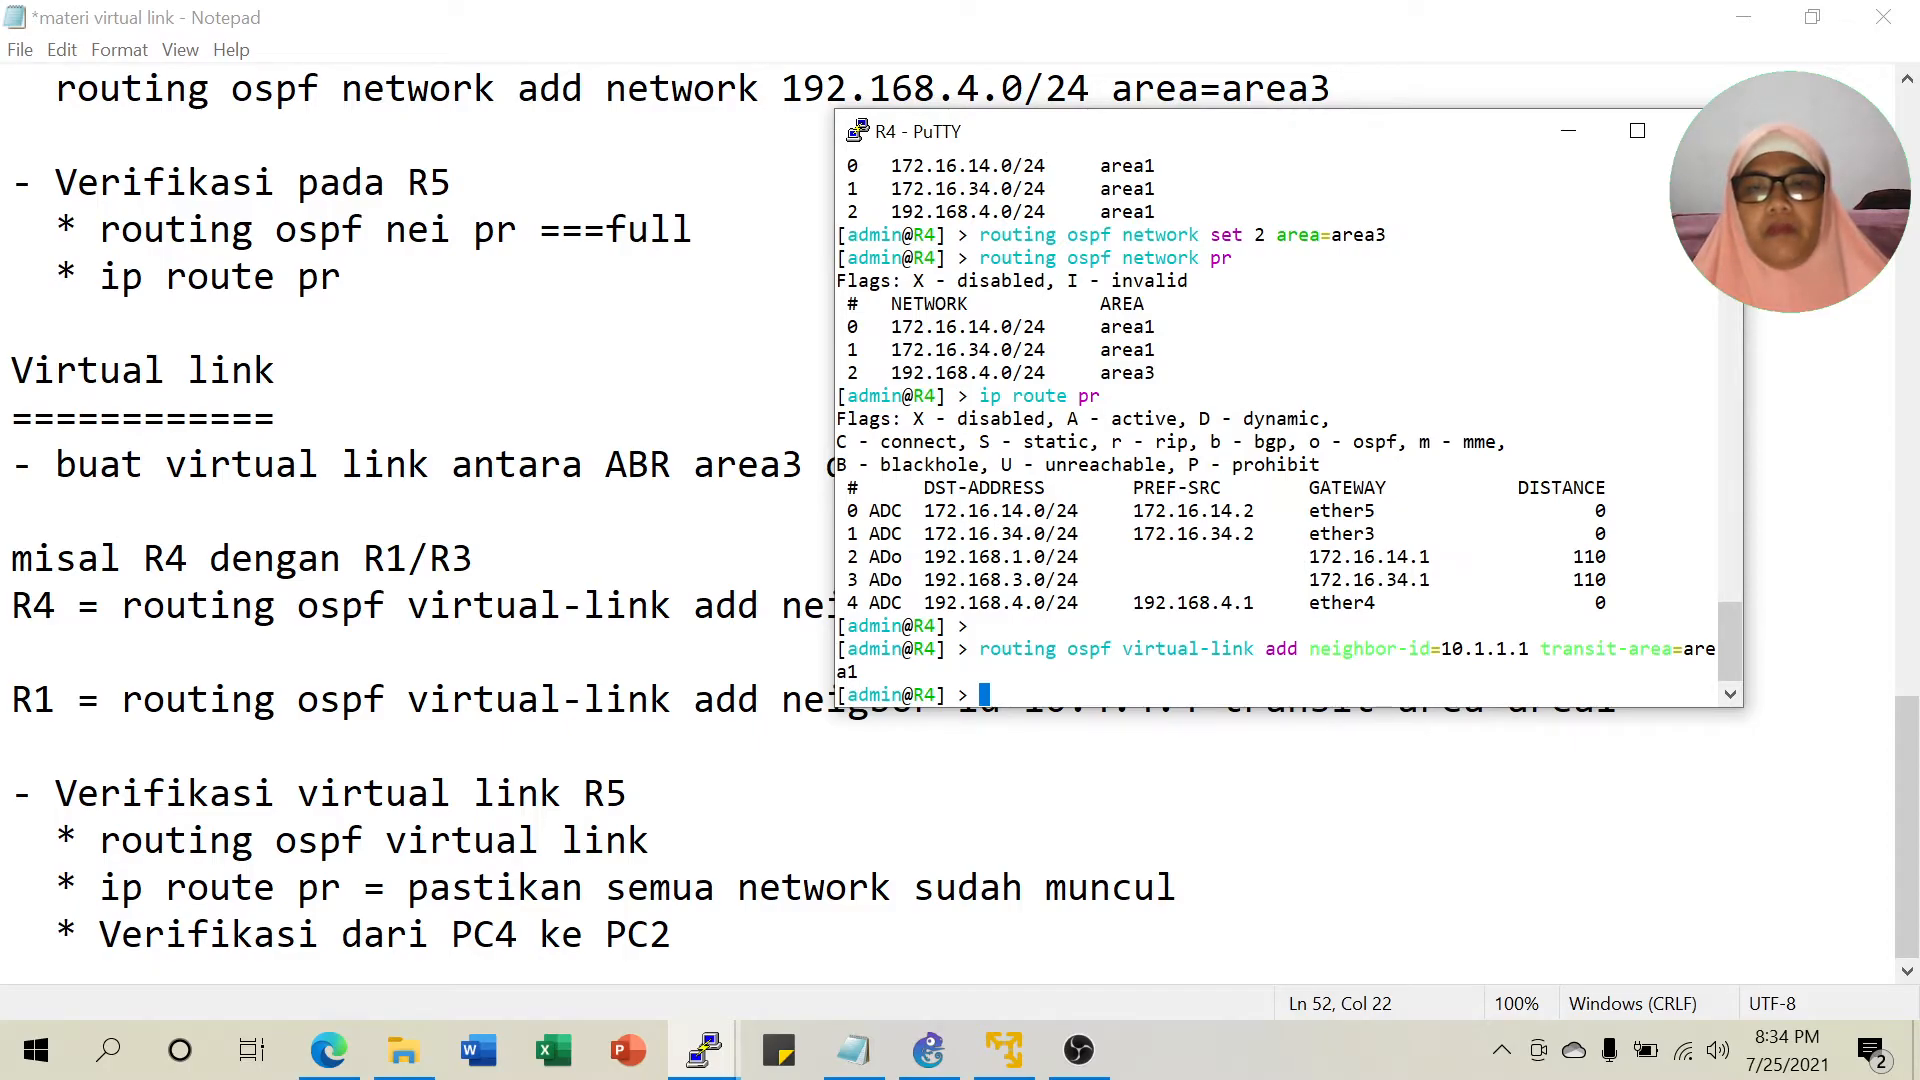
Move R4's console aside, then minimize it to reveal the whole GNS3 topology.
click(930, 1050)
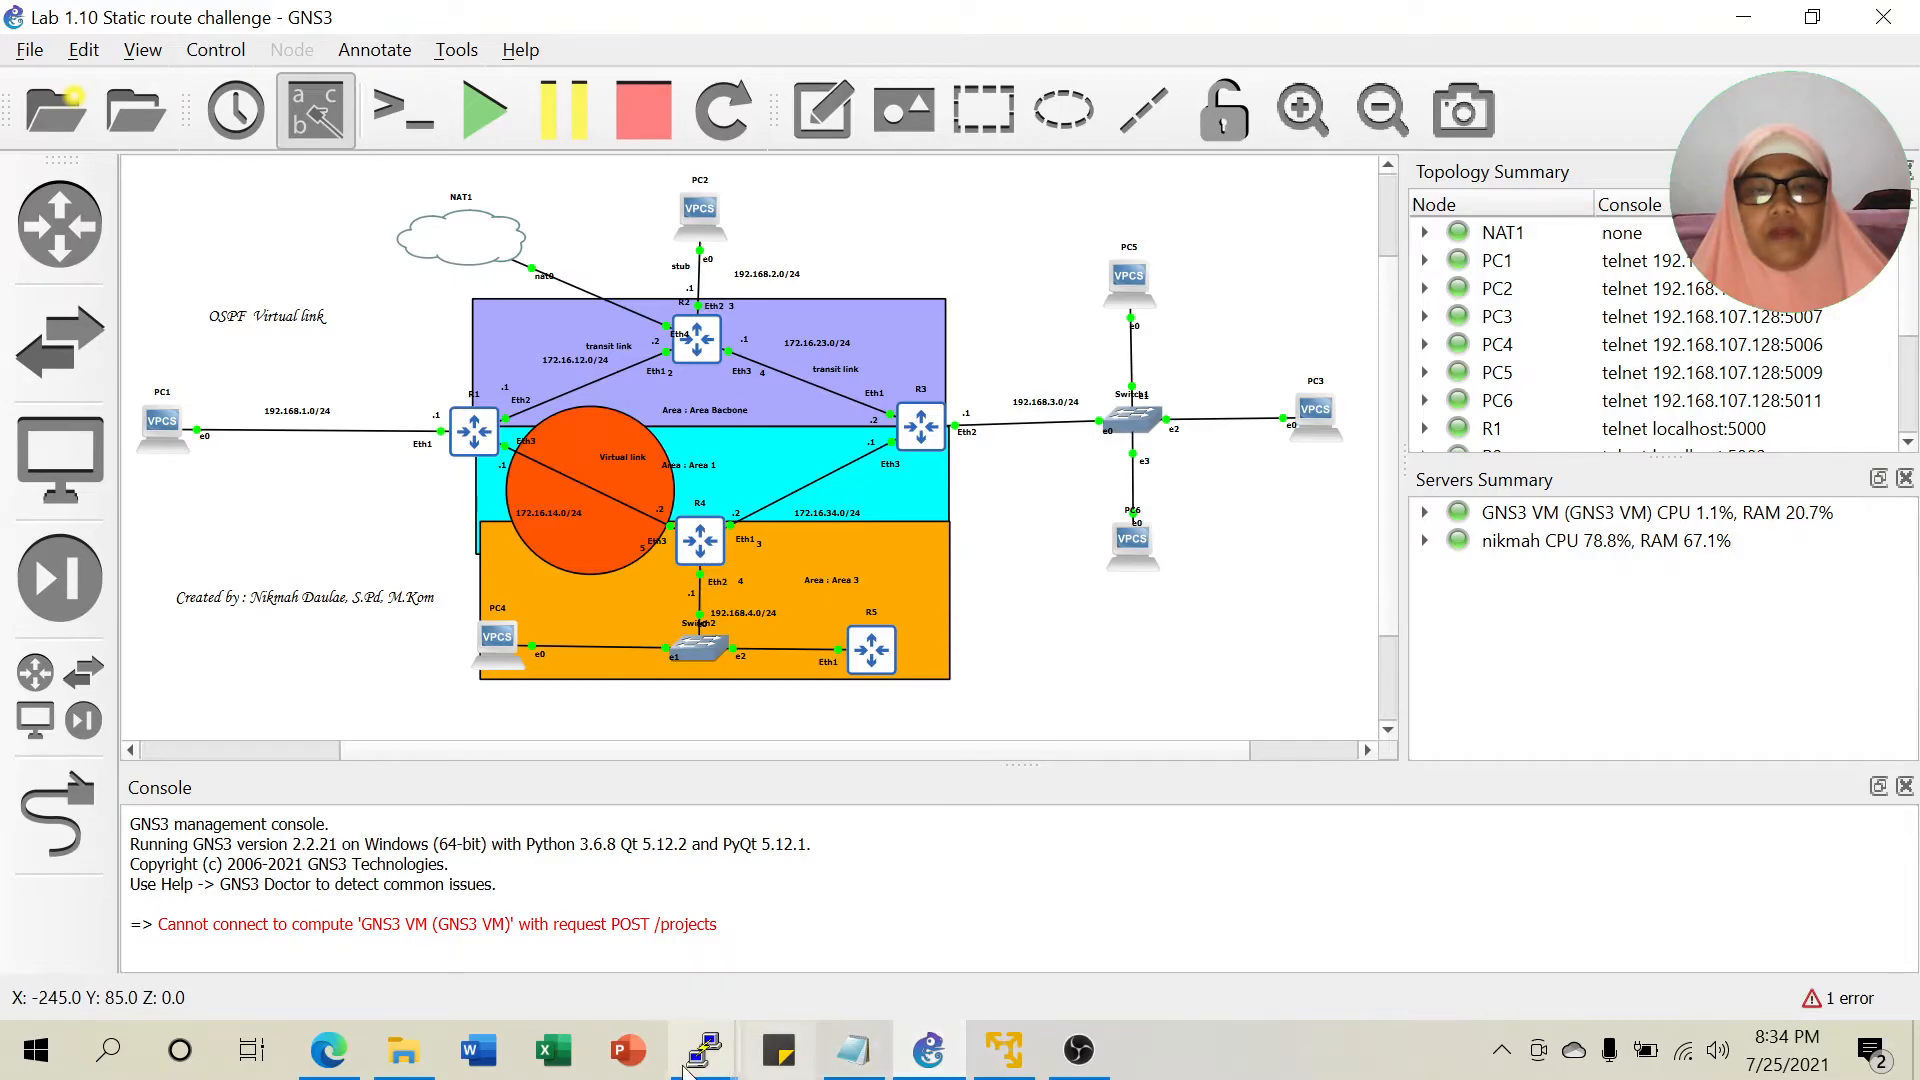
mouse_move(698, 1048)
click(978, 902)
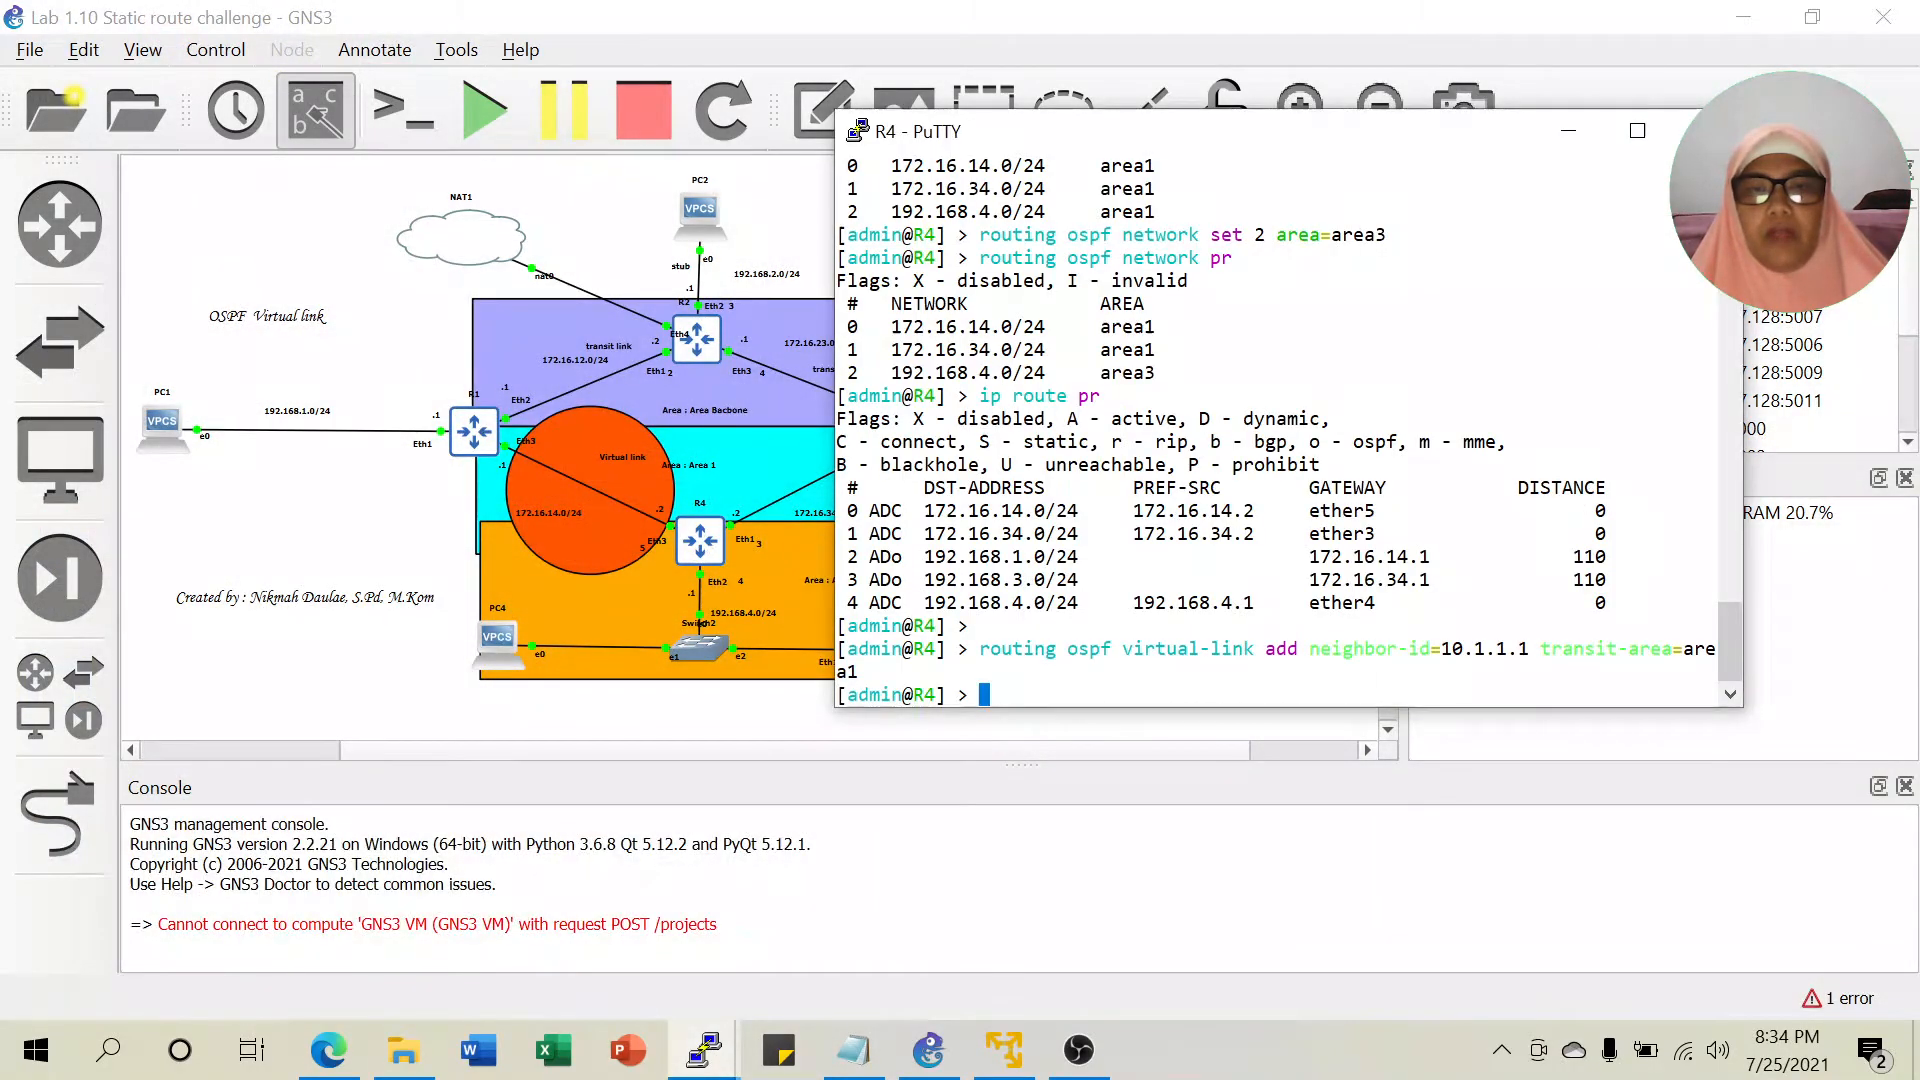
drag(1045, 115, 1225, 89)
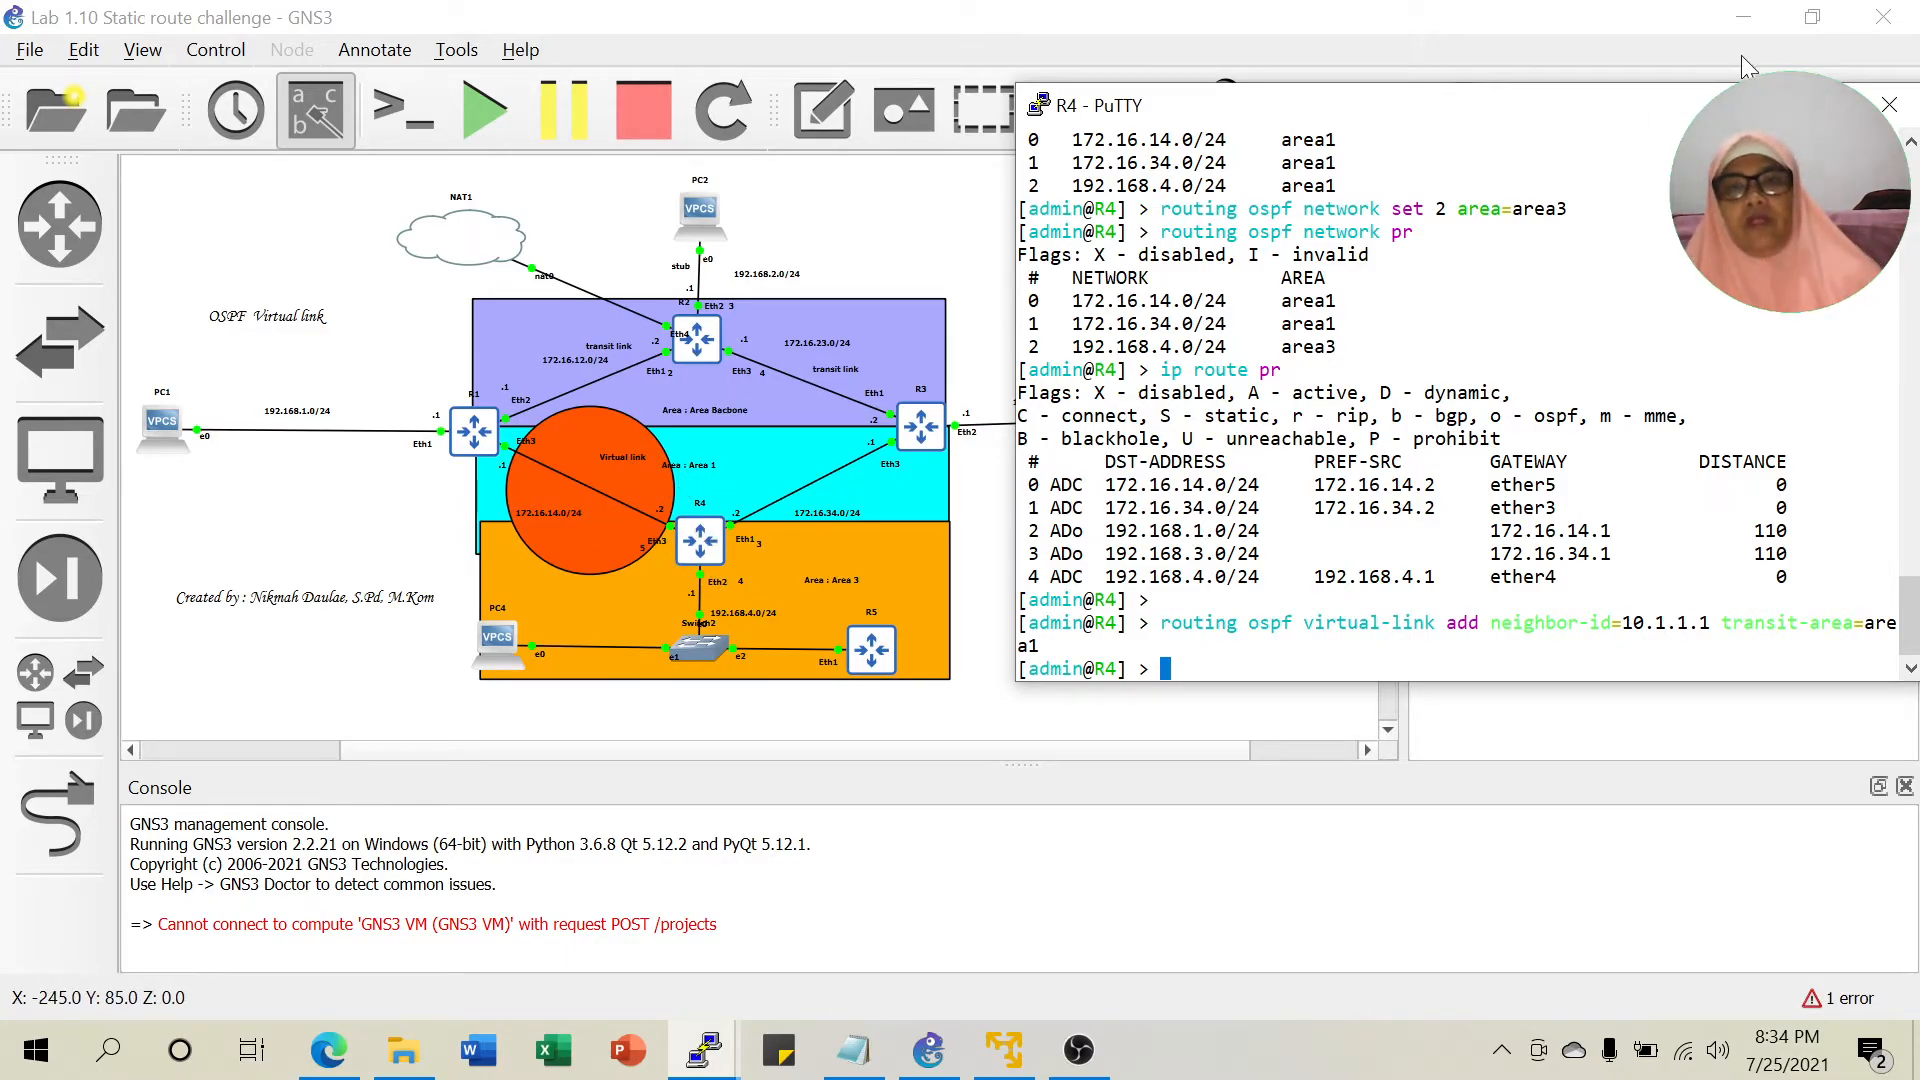
click(908, 1047)
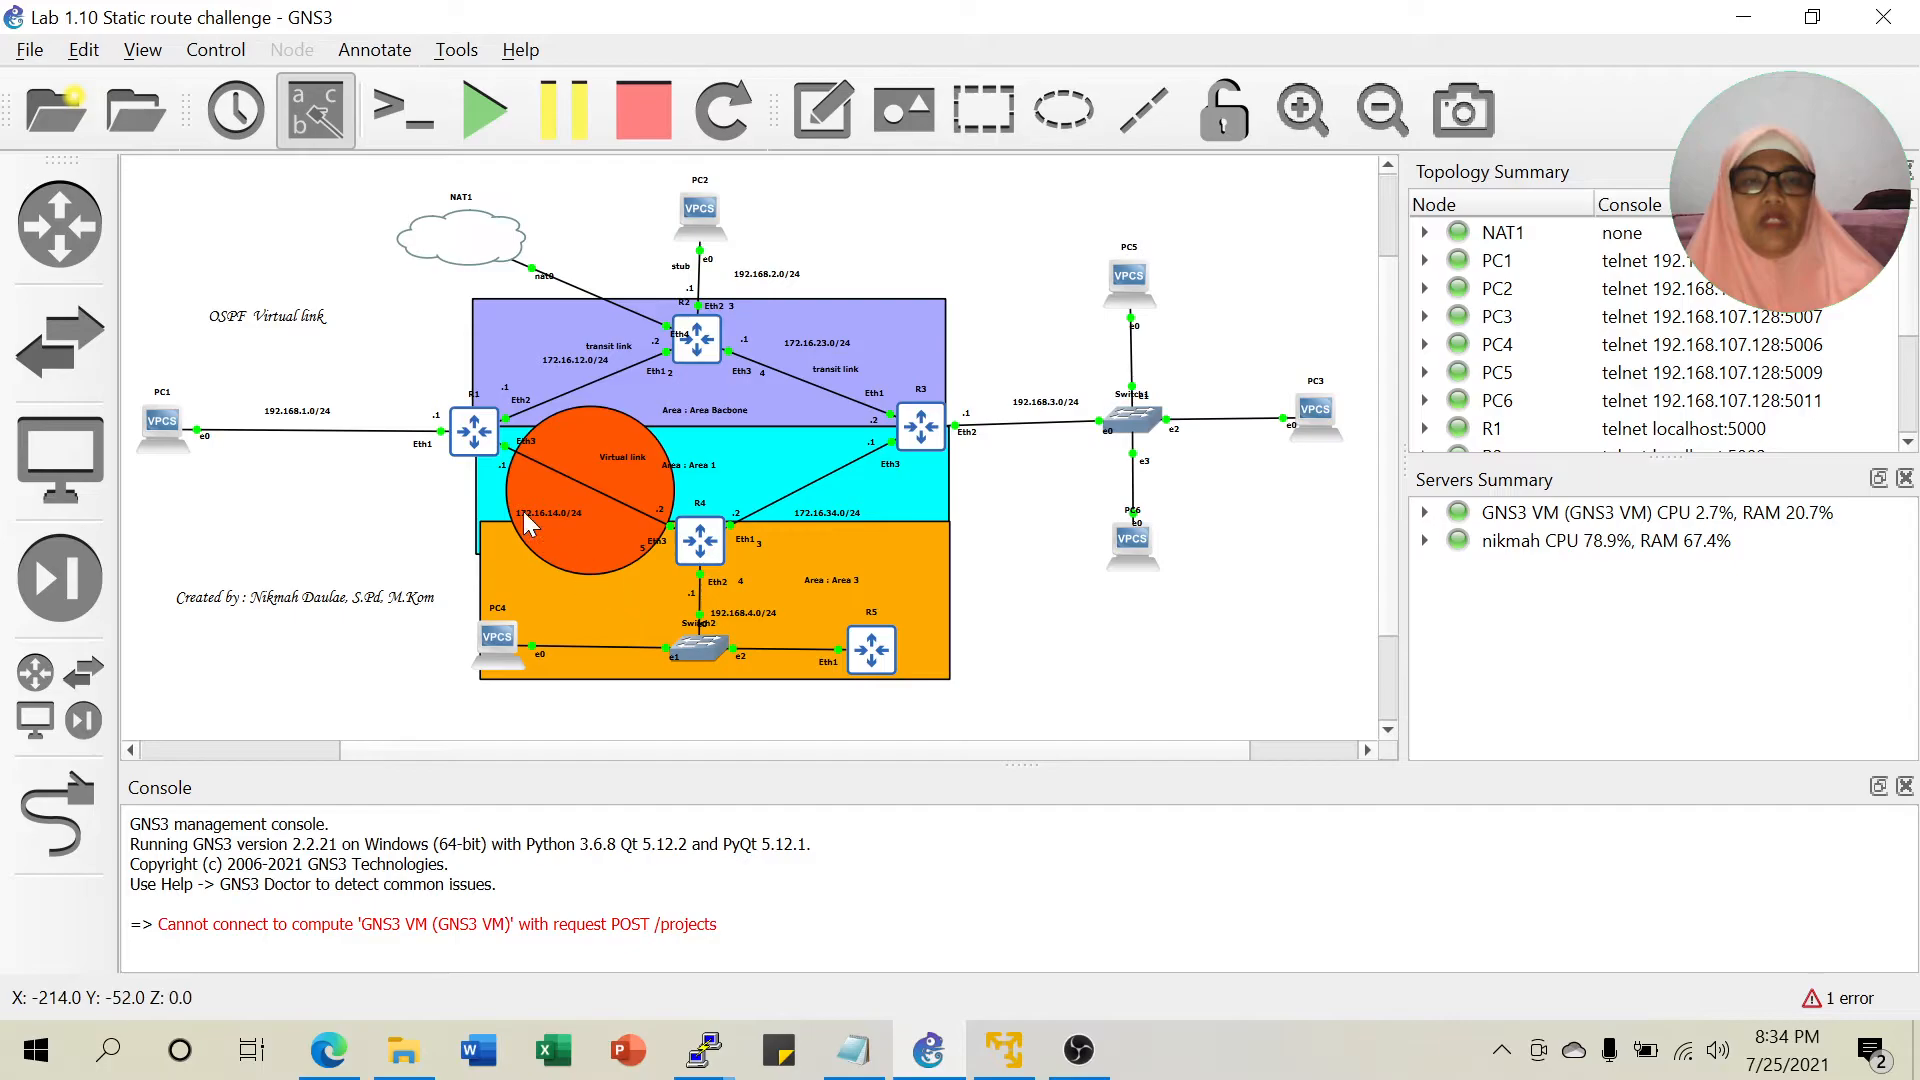
click(705, 1047)
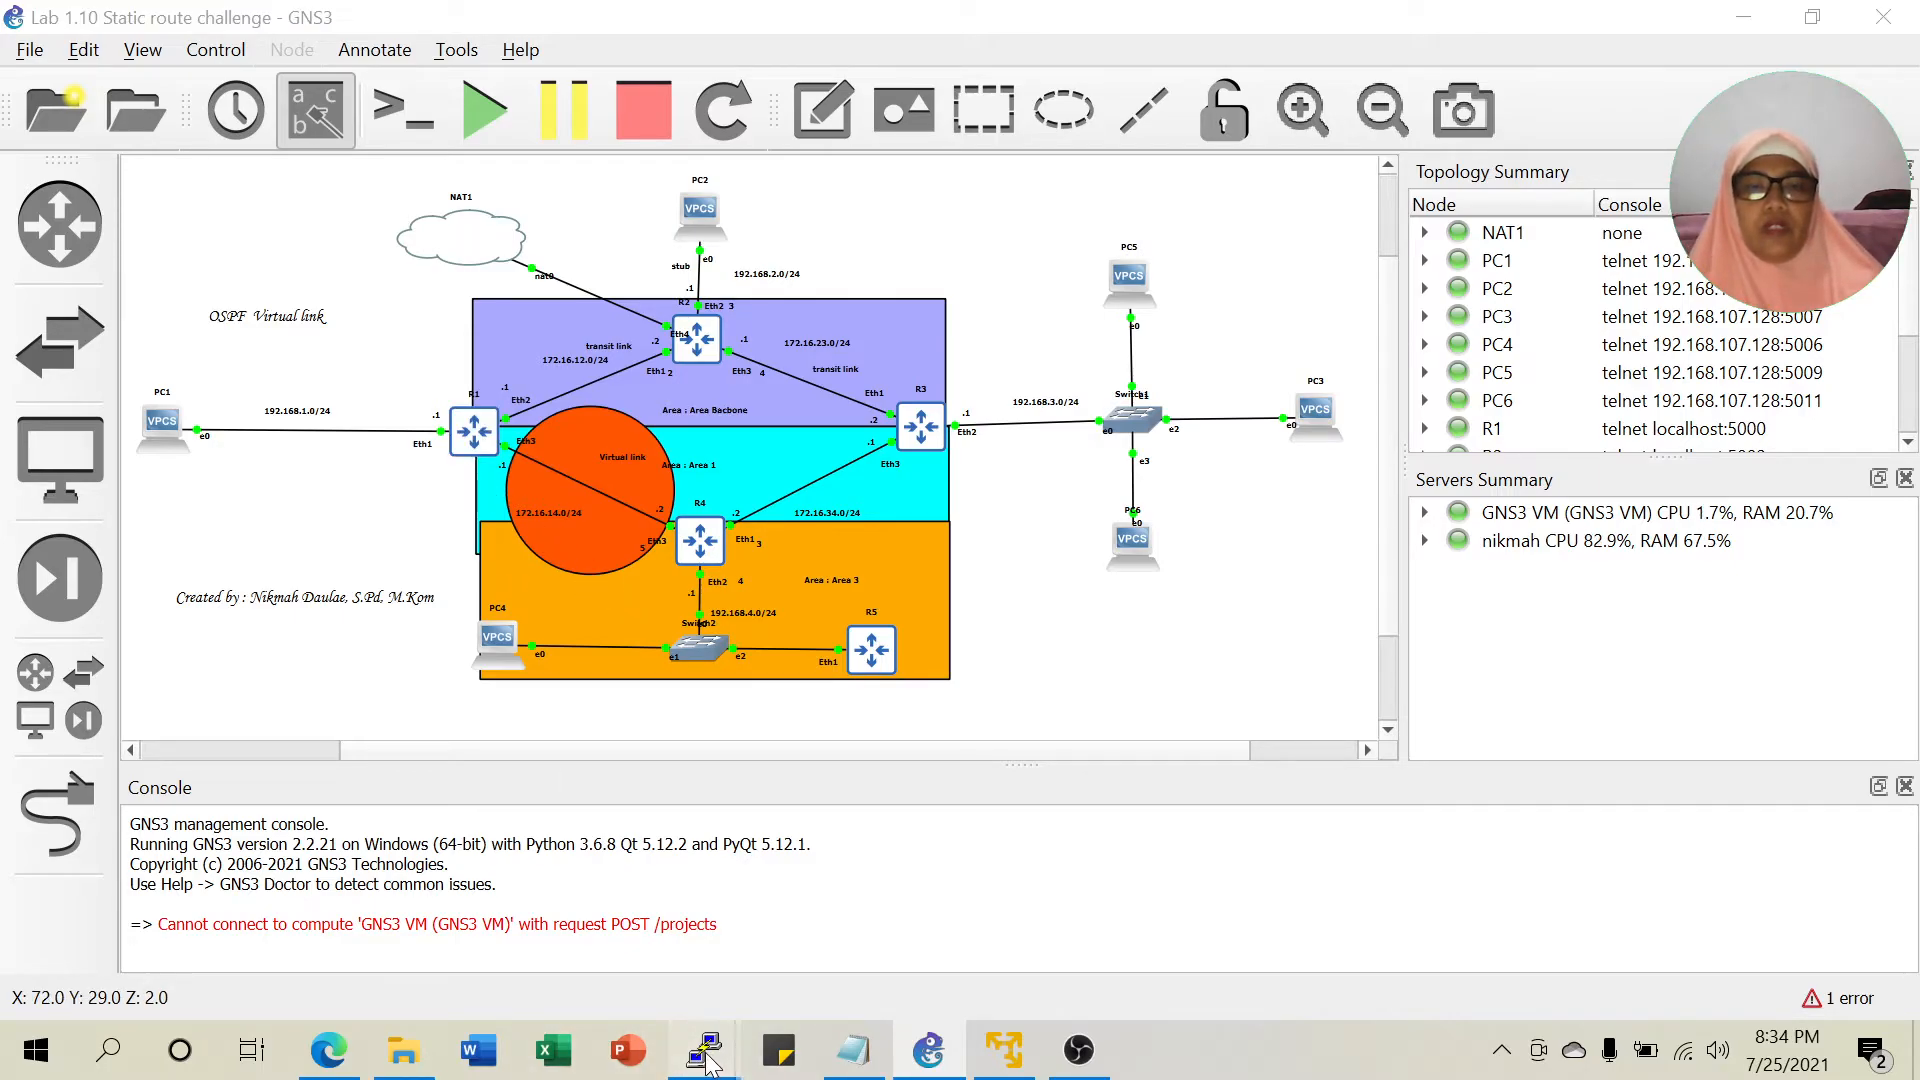
In R1's console, run 'routing ospf virtual-link add neighbor-id=10.4.4.4 transit-area=area1'.
click(148, 905)
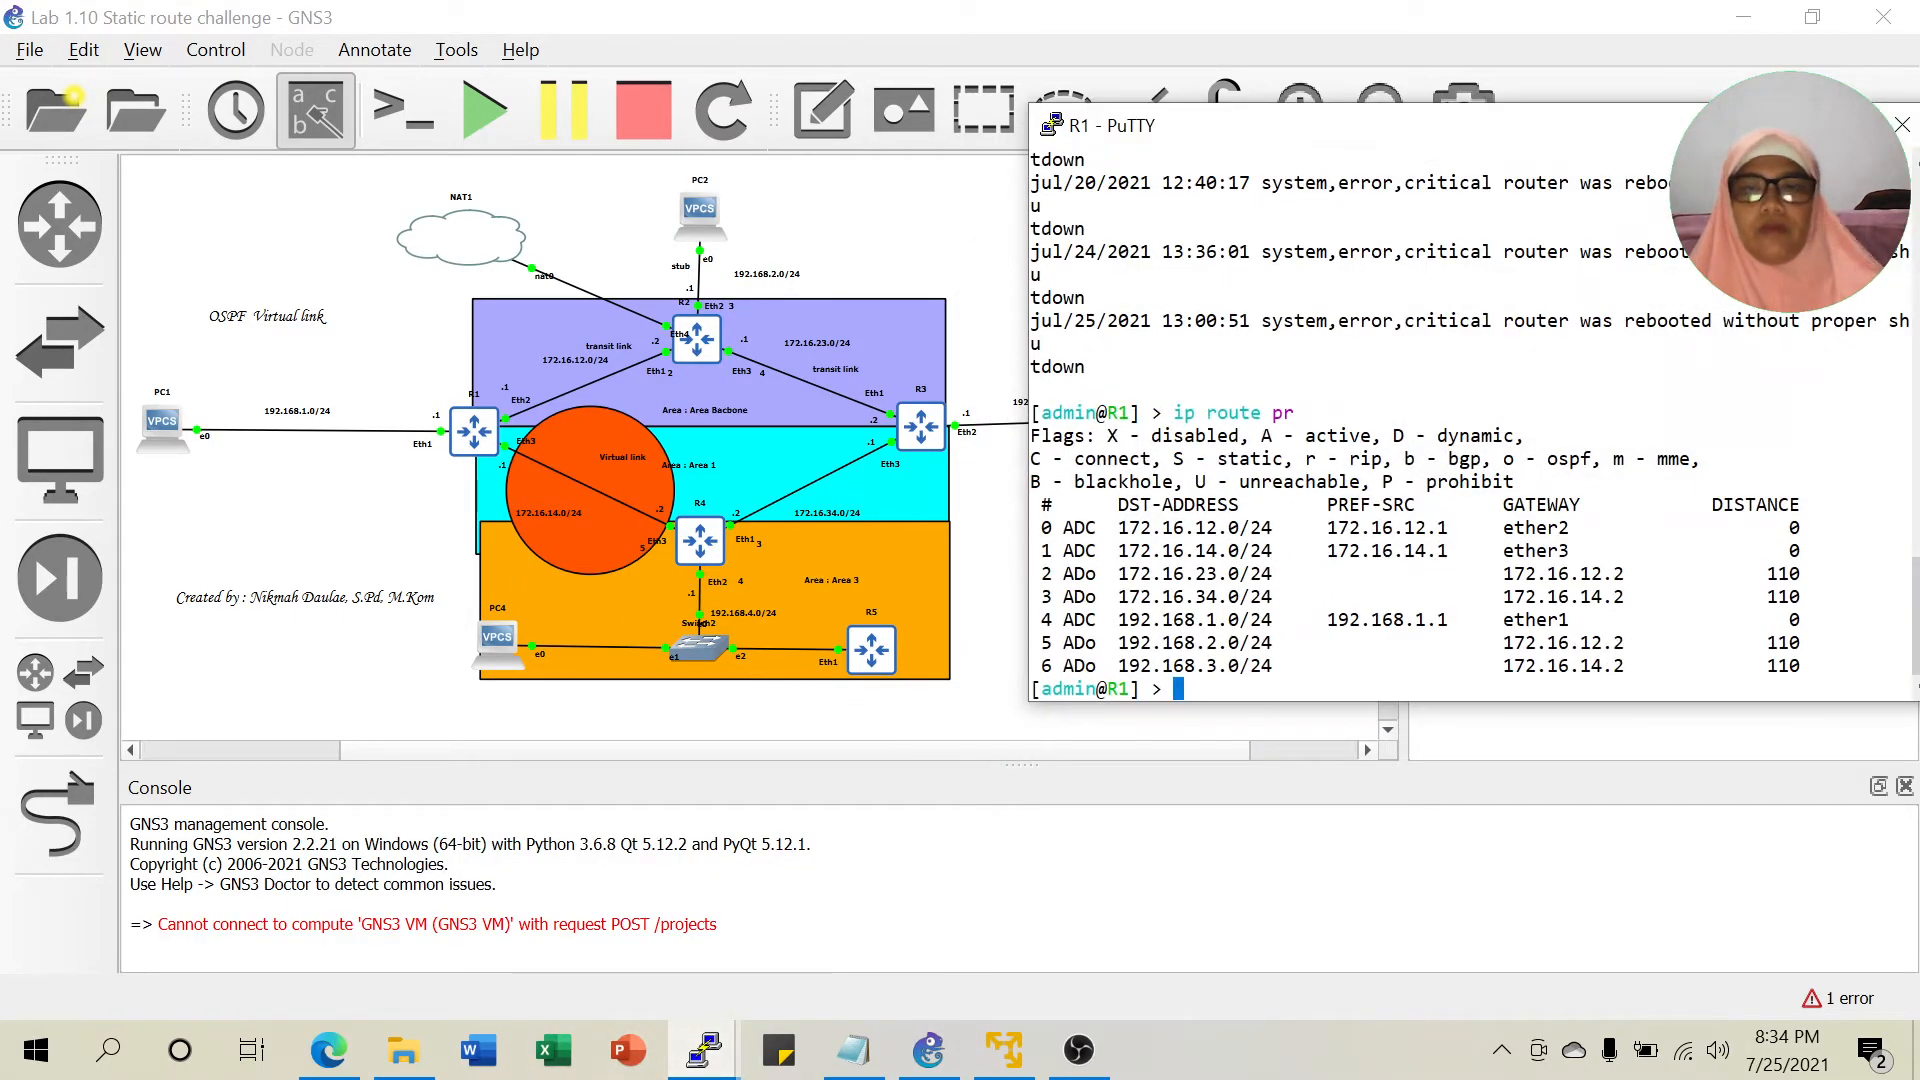
text(routing )
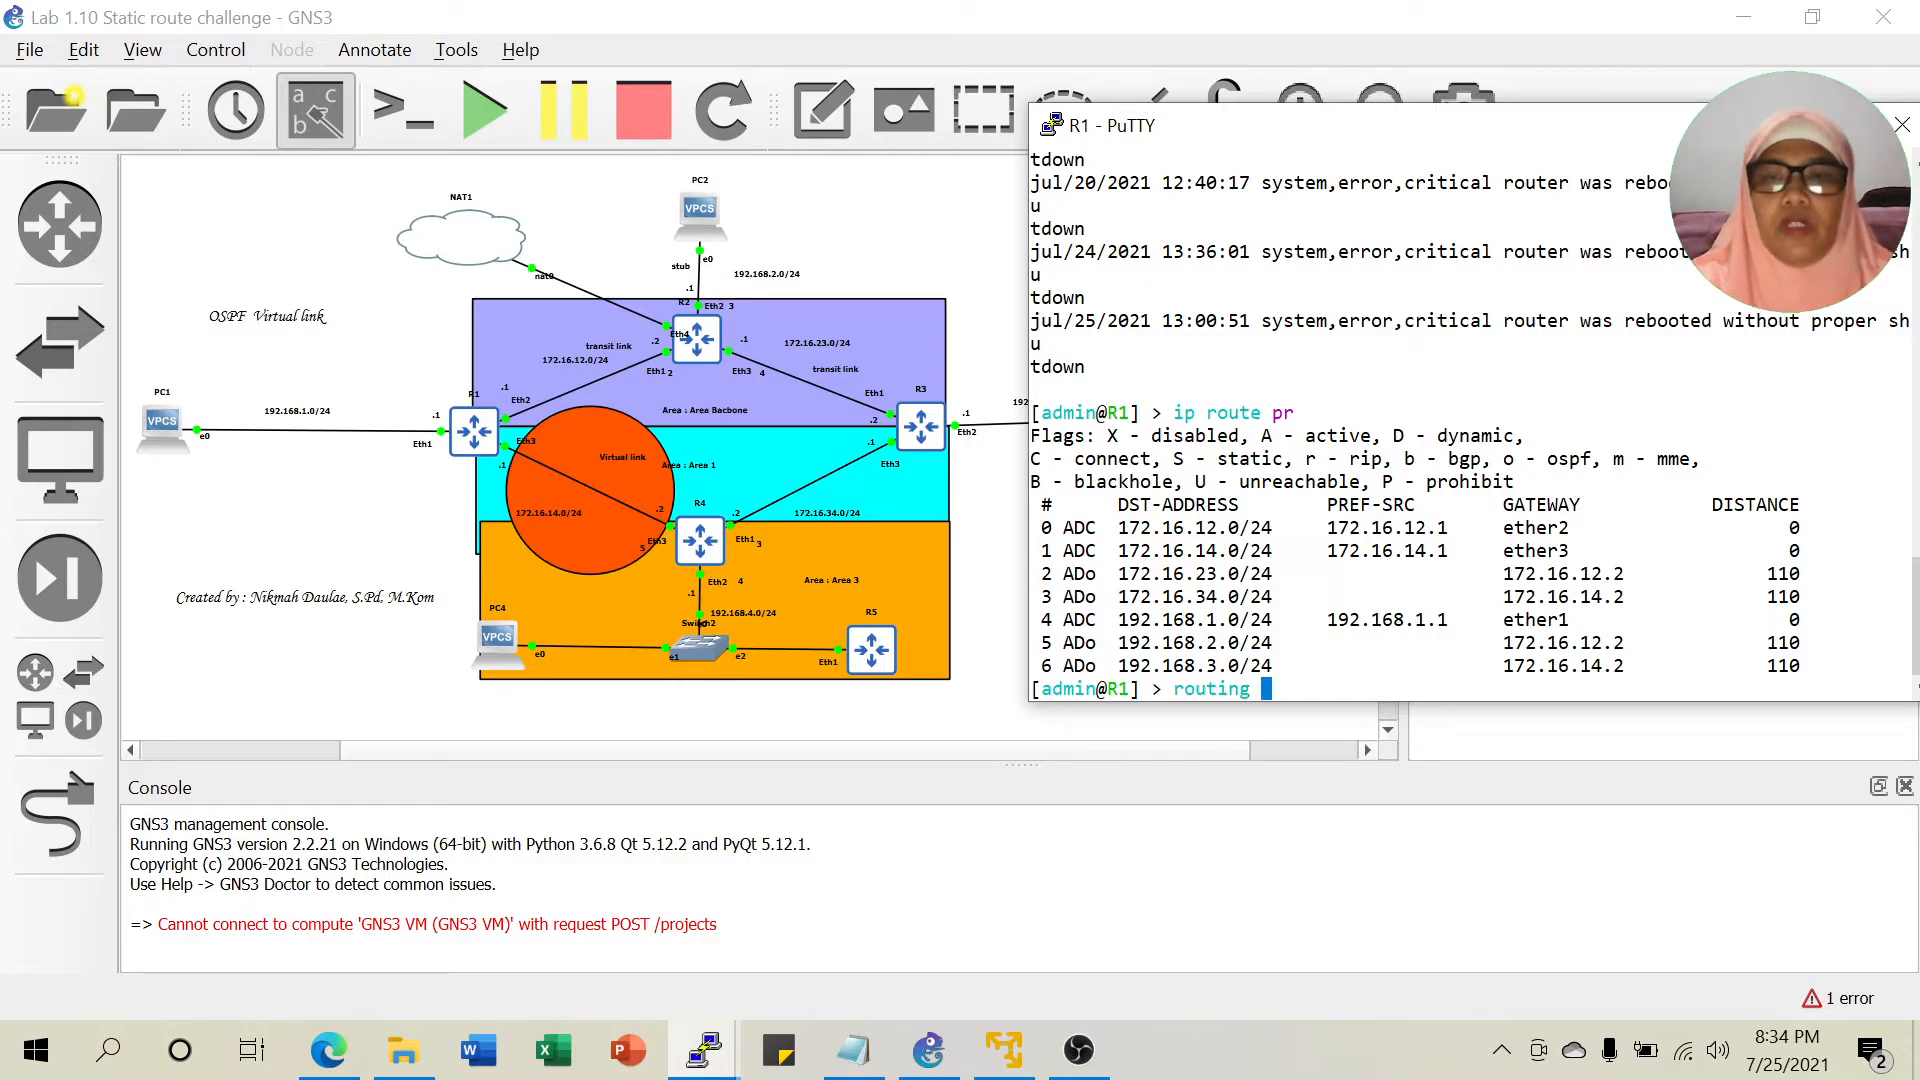
text(ospf vir)
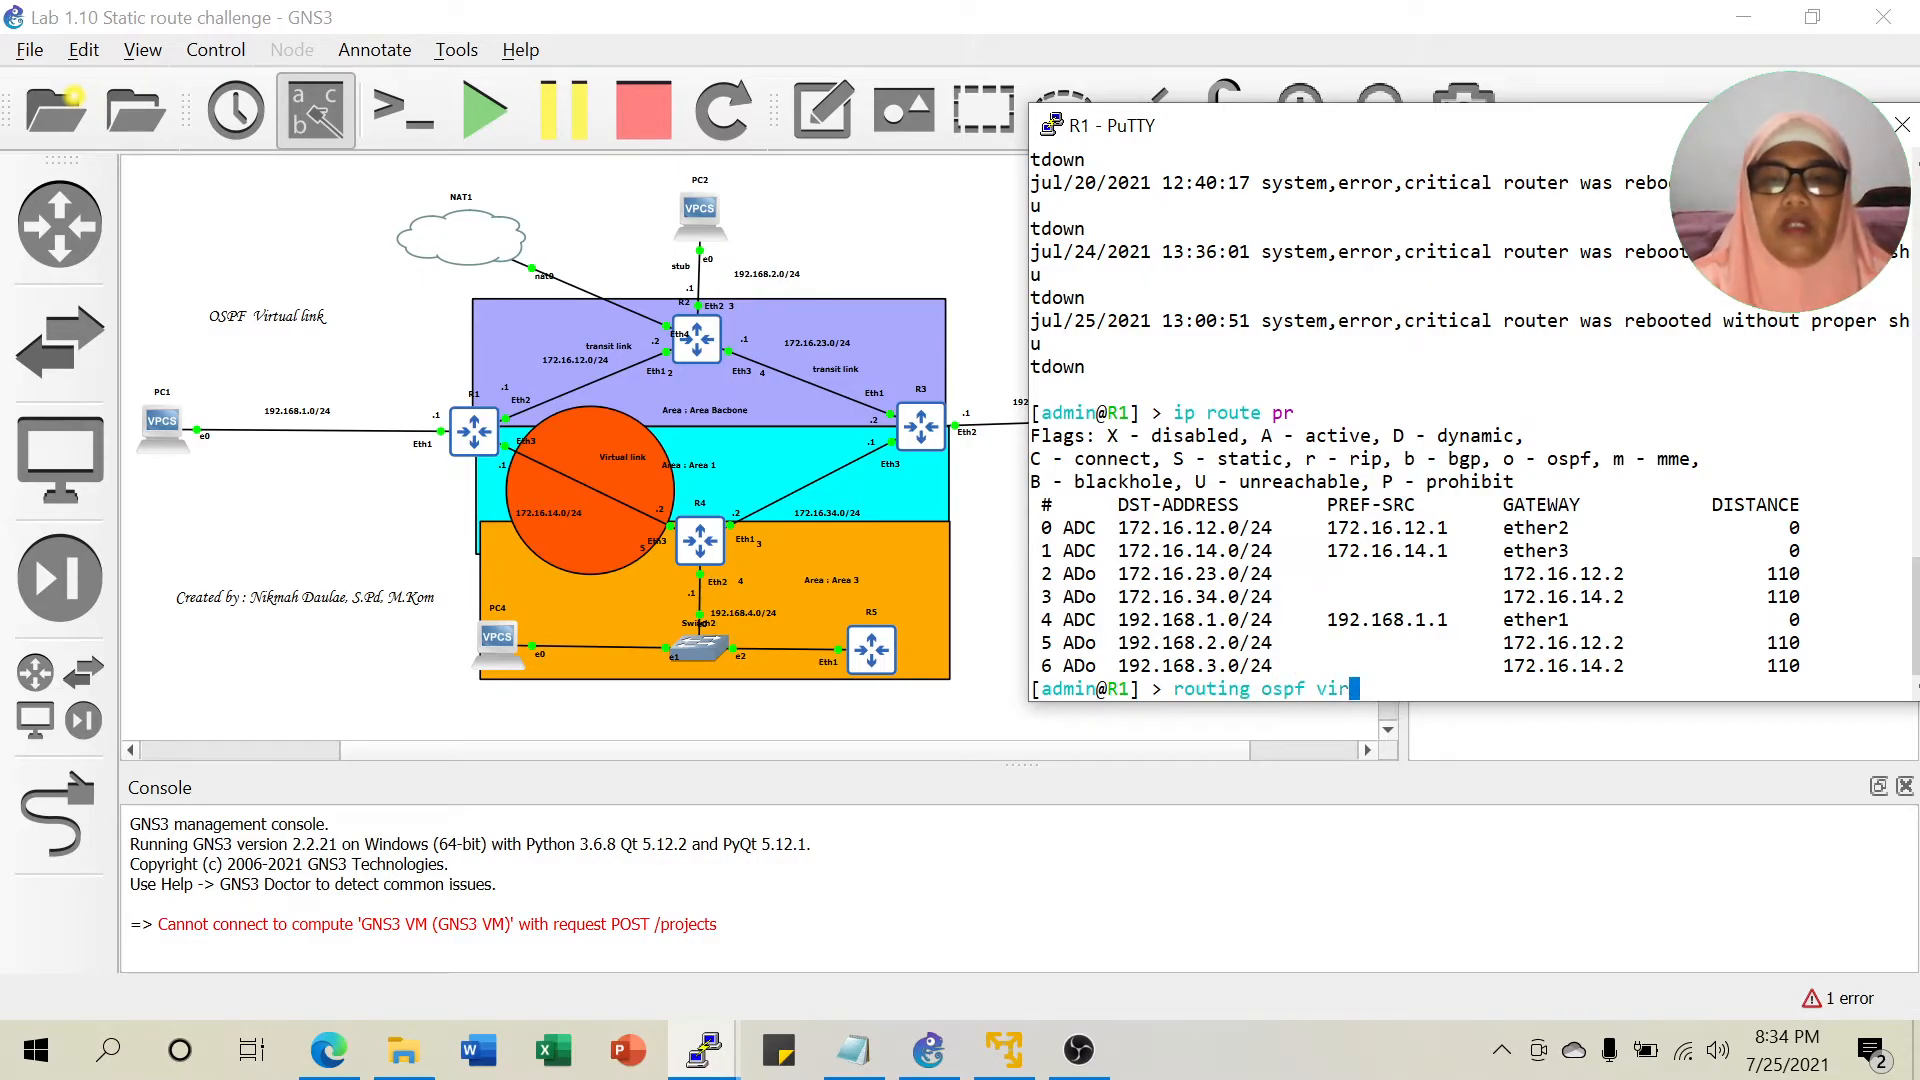
key(Tab)
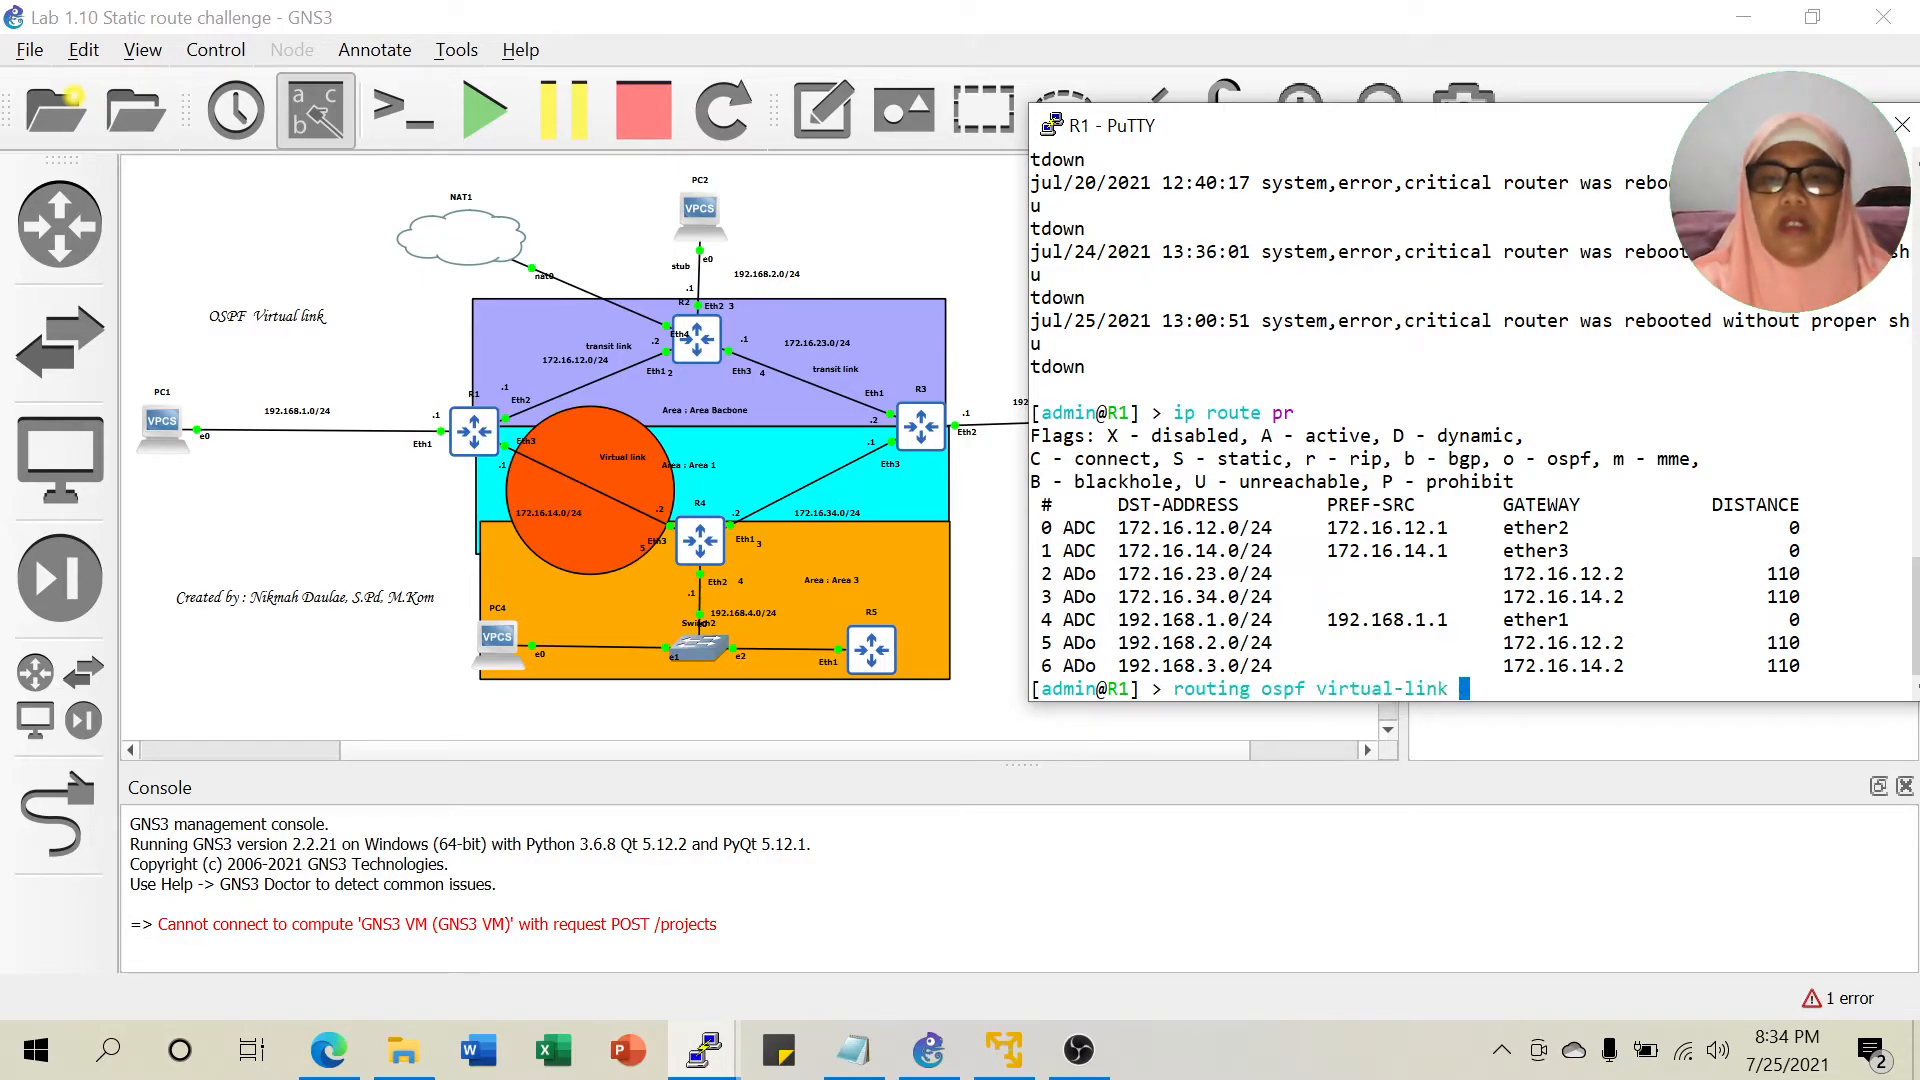
text(add )
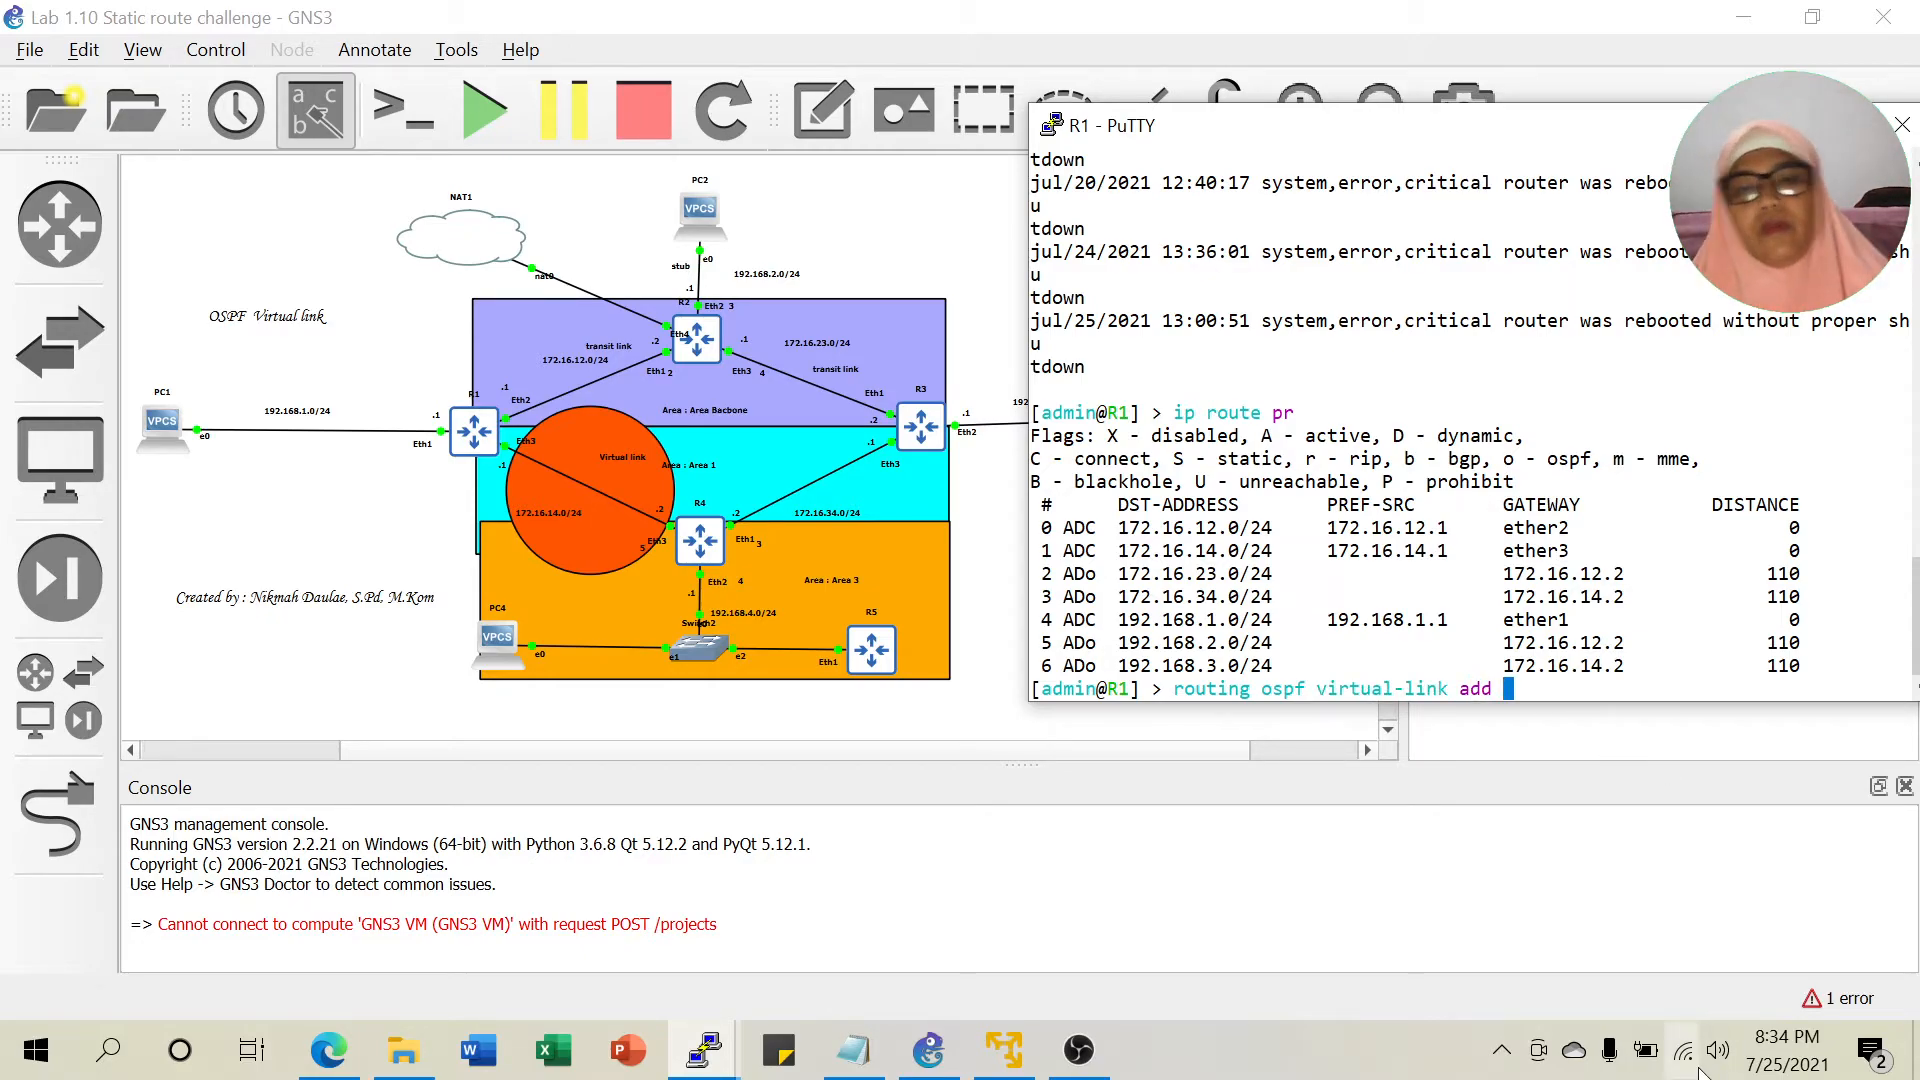
text(nie)
key(BackSpace)
key(BackSpace)
key(BackSpace)
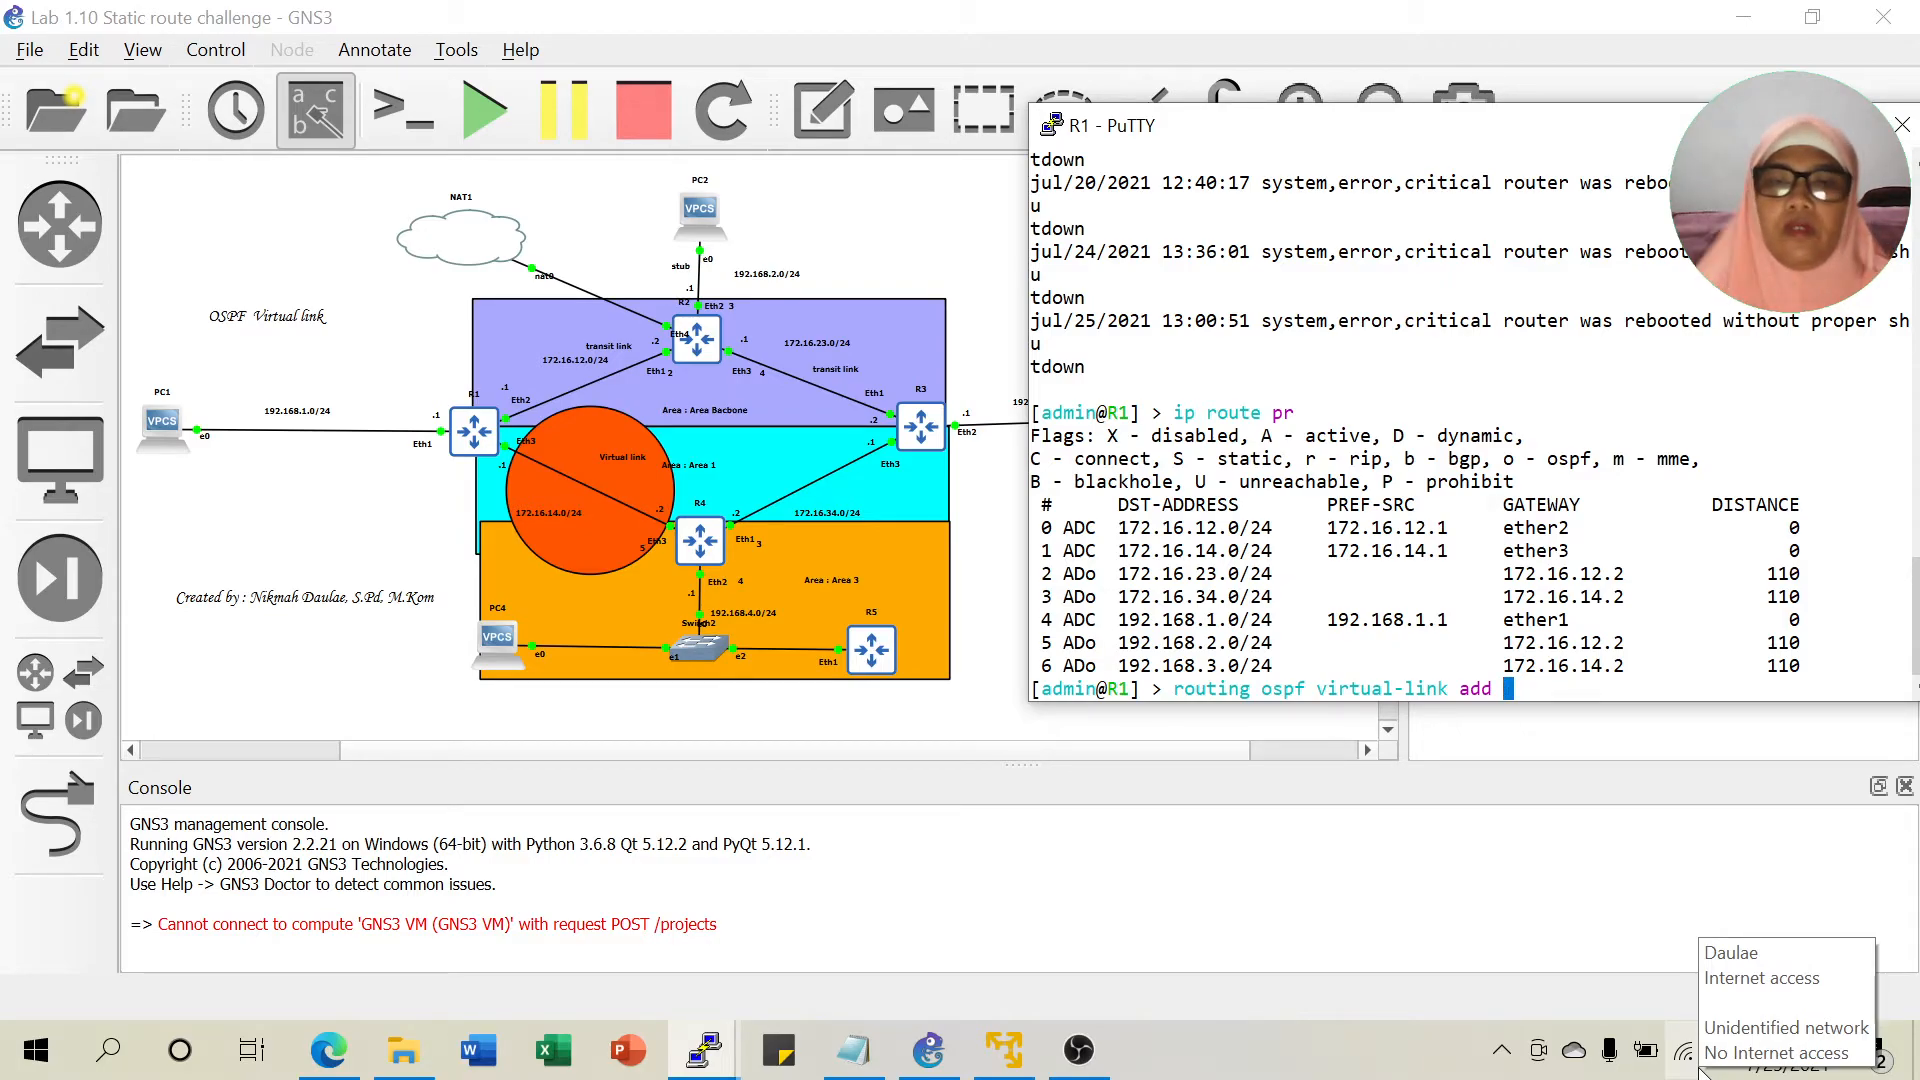
click(854, 1065)
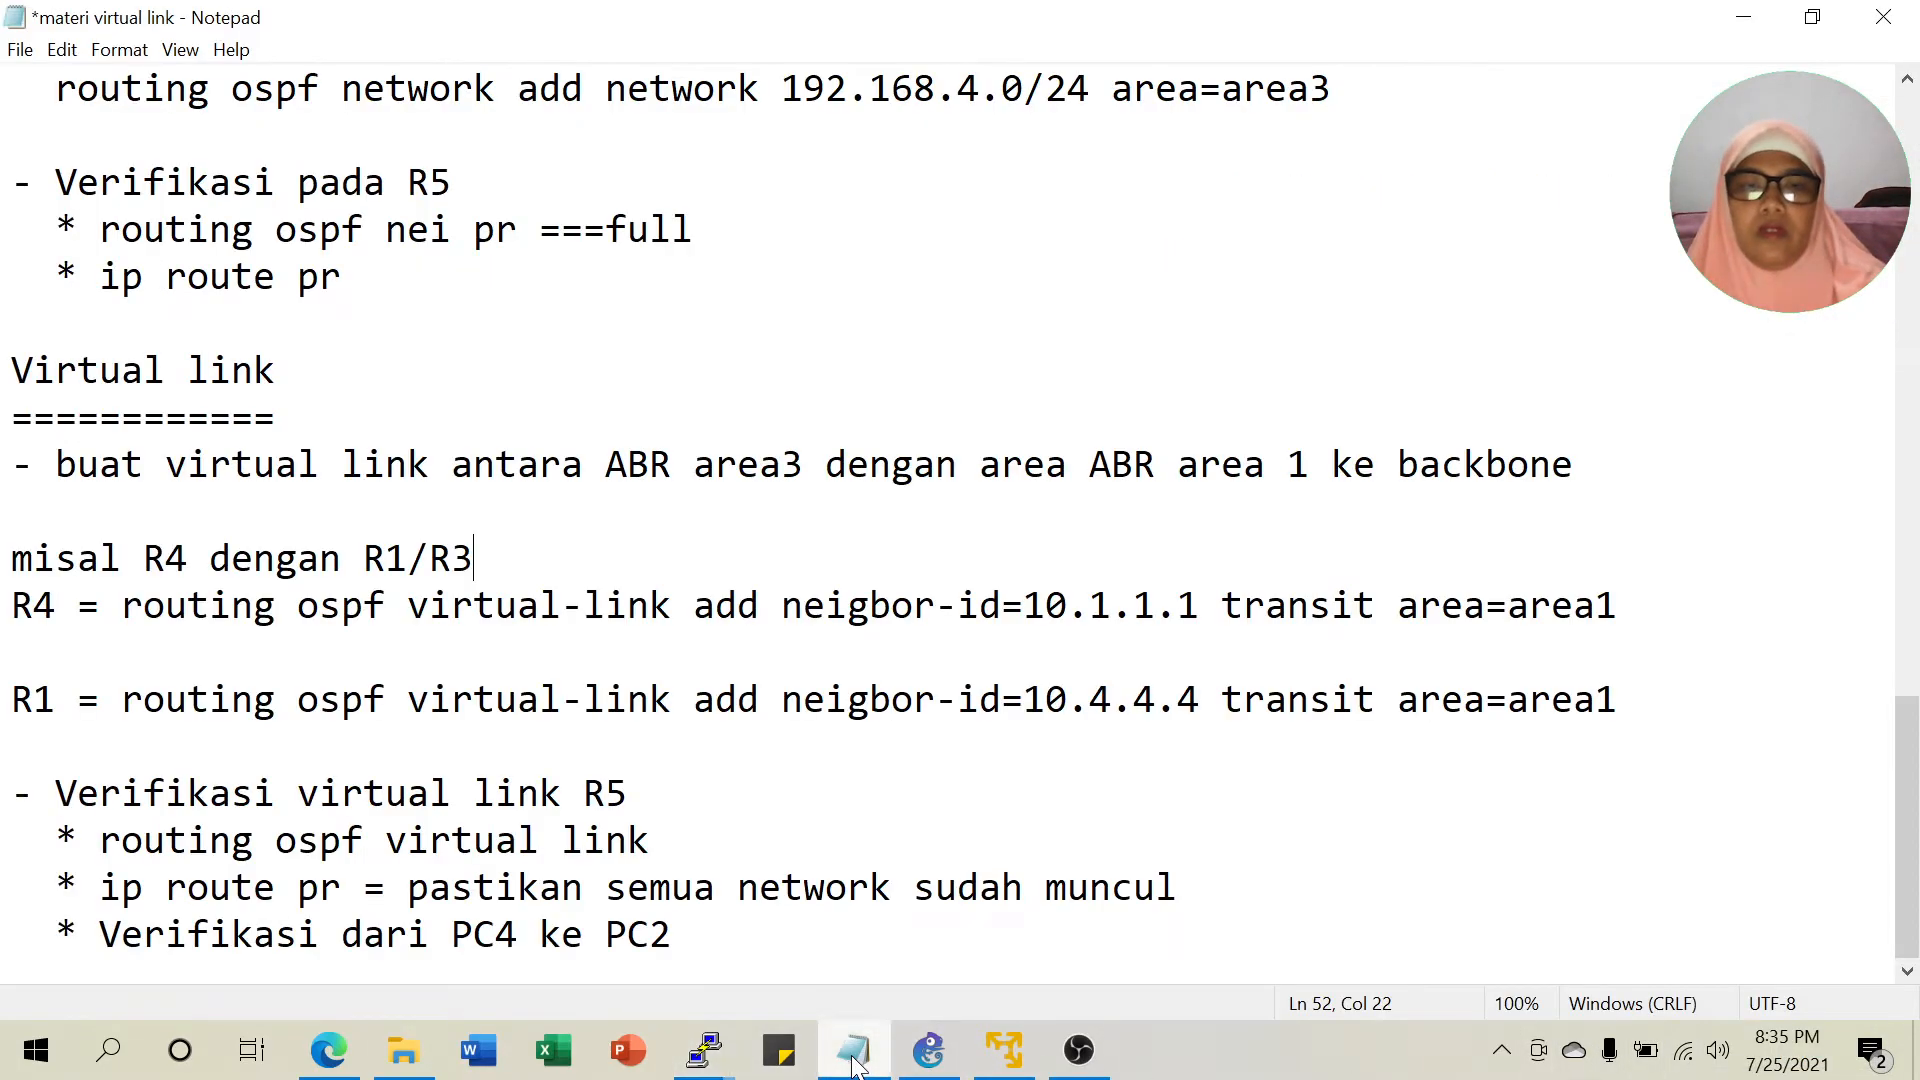
click(855, 1066)
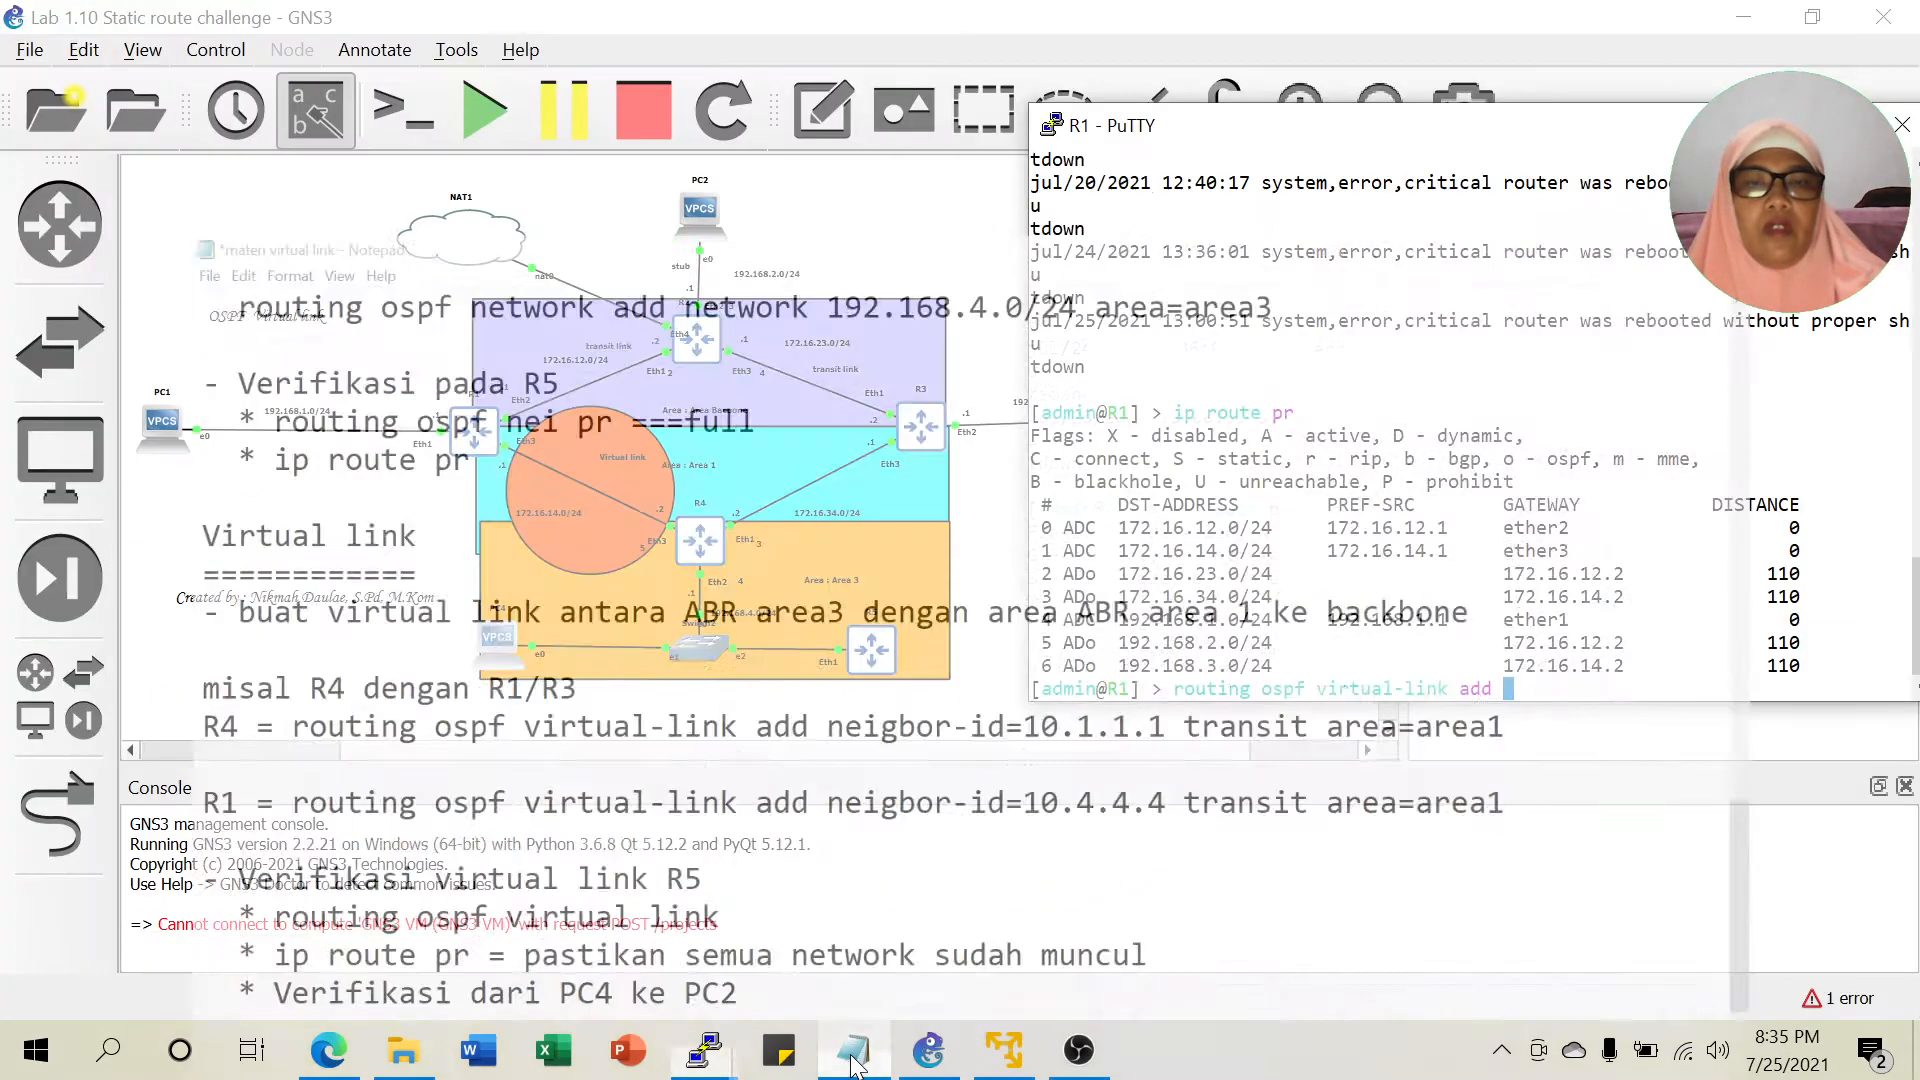
text(nei)
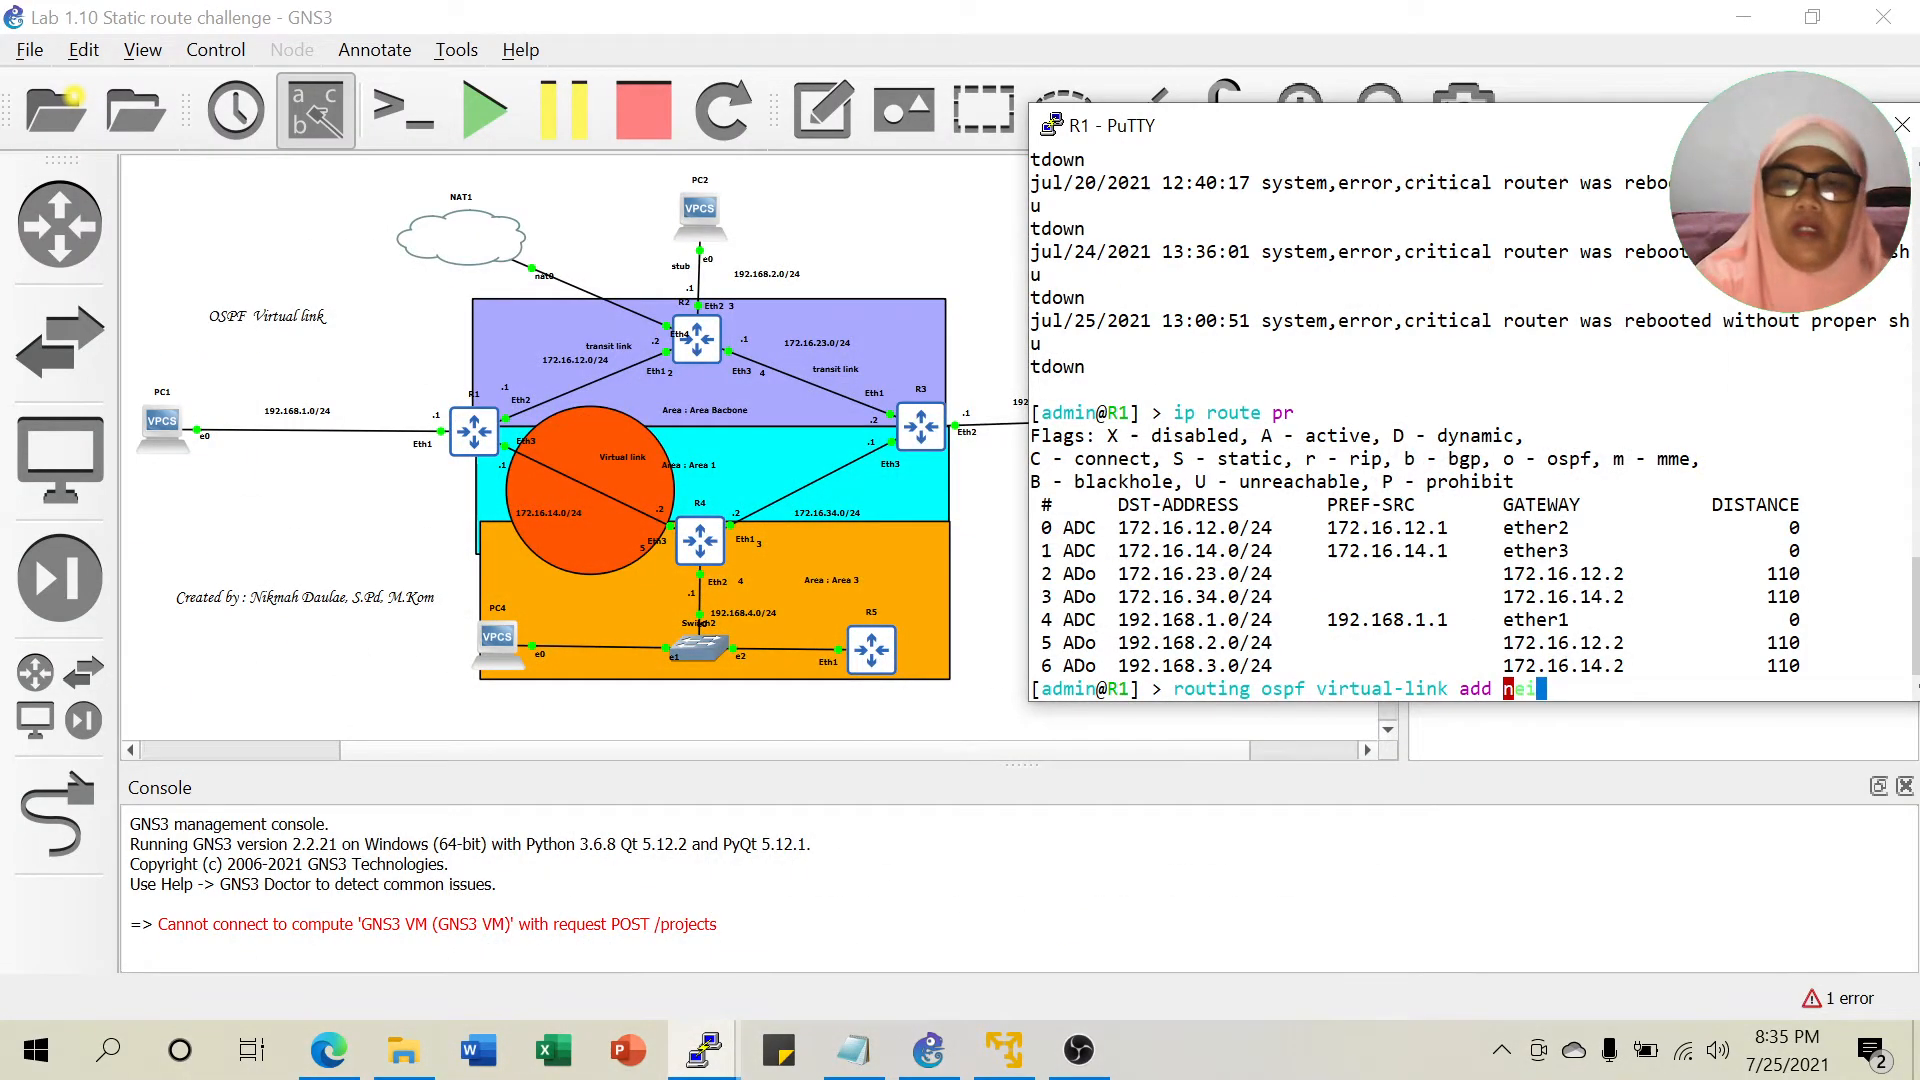
text(ghbor-id=1)
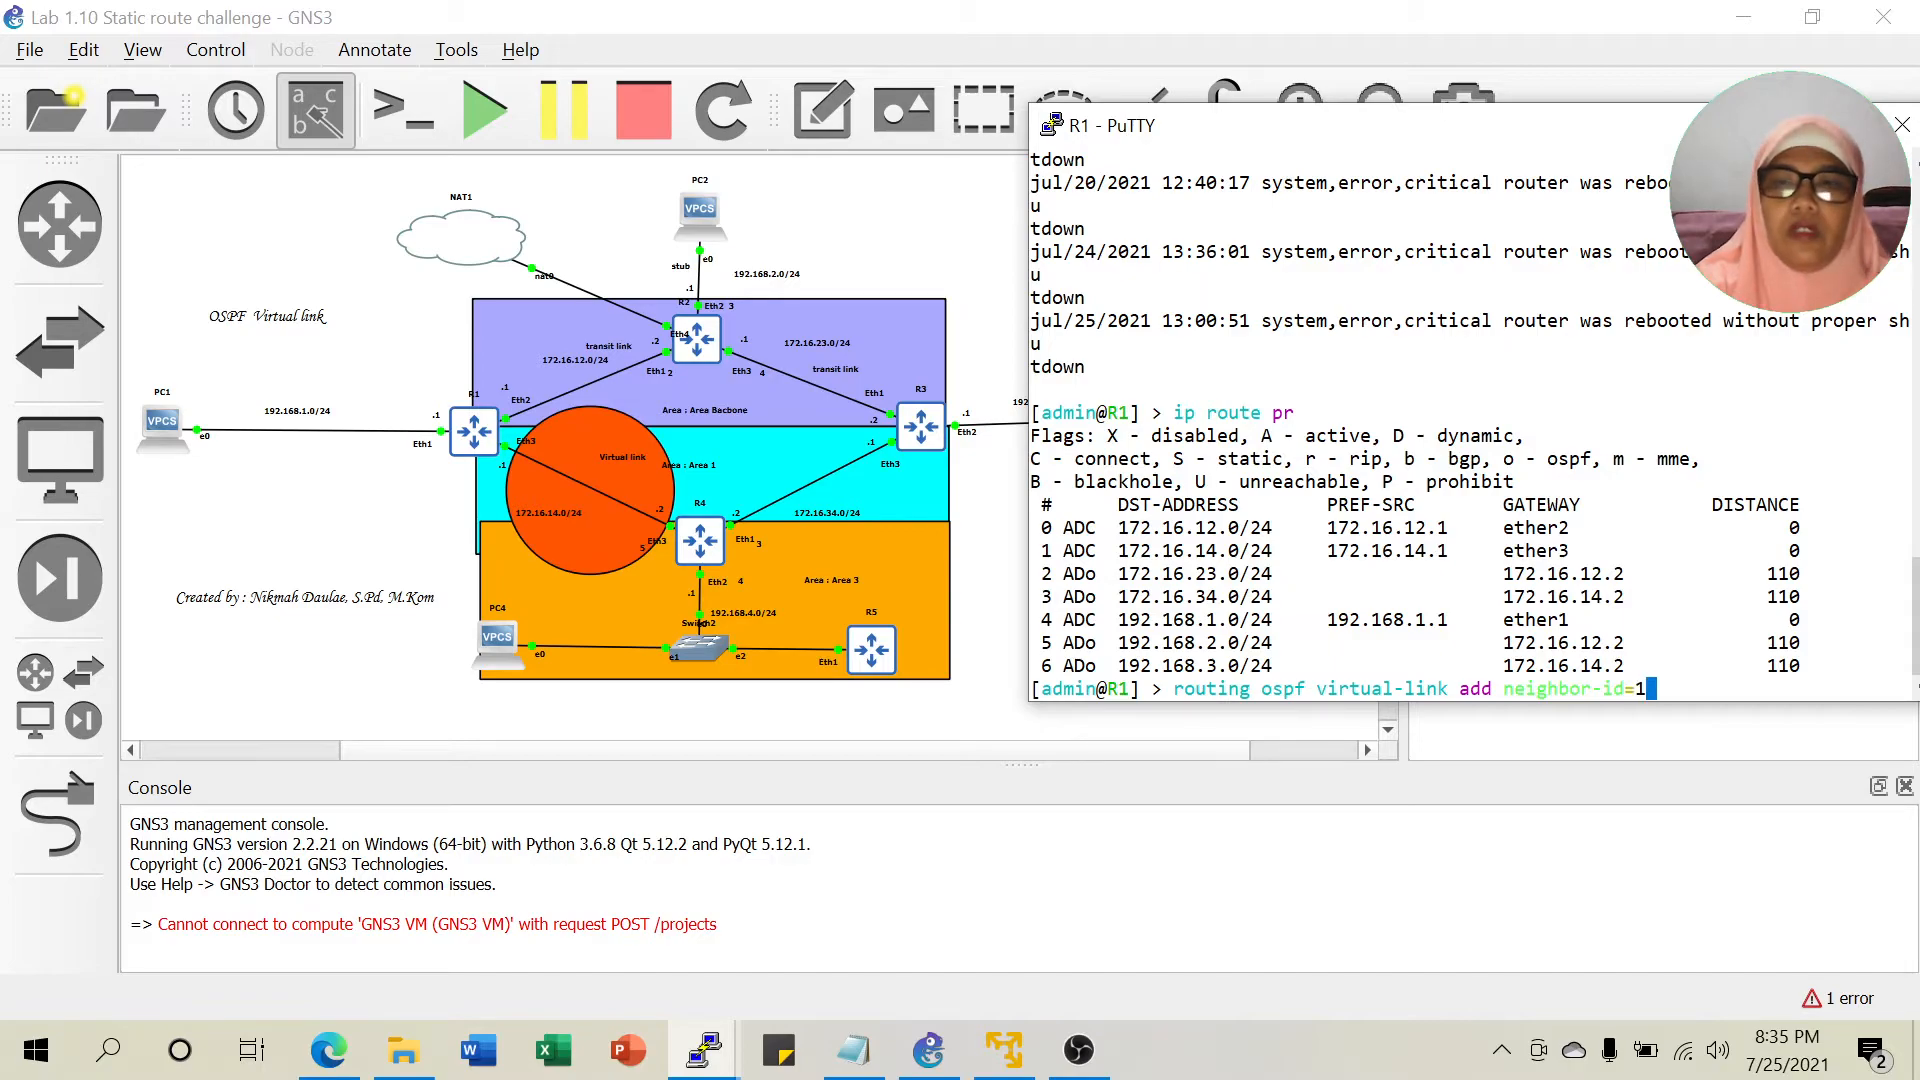
text(0.)
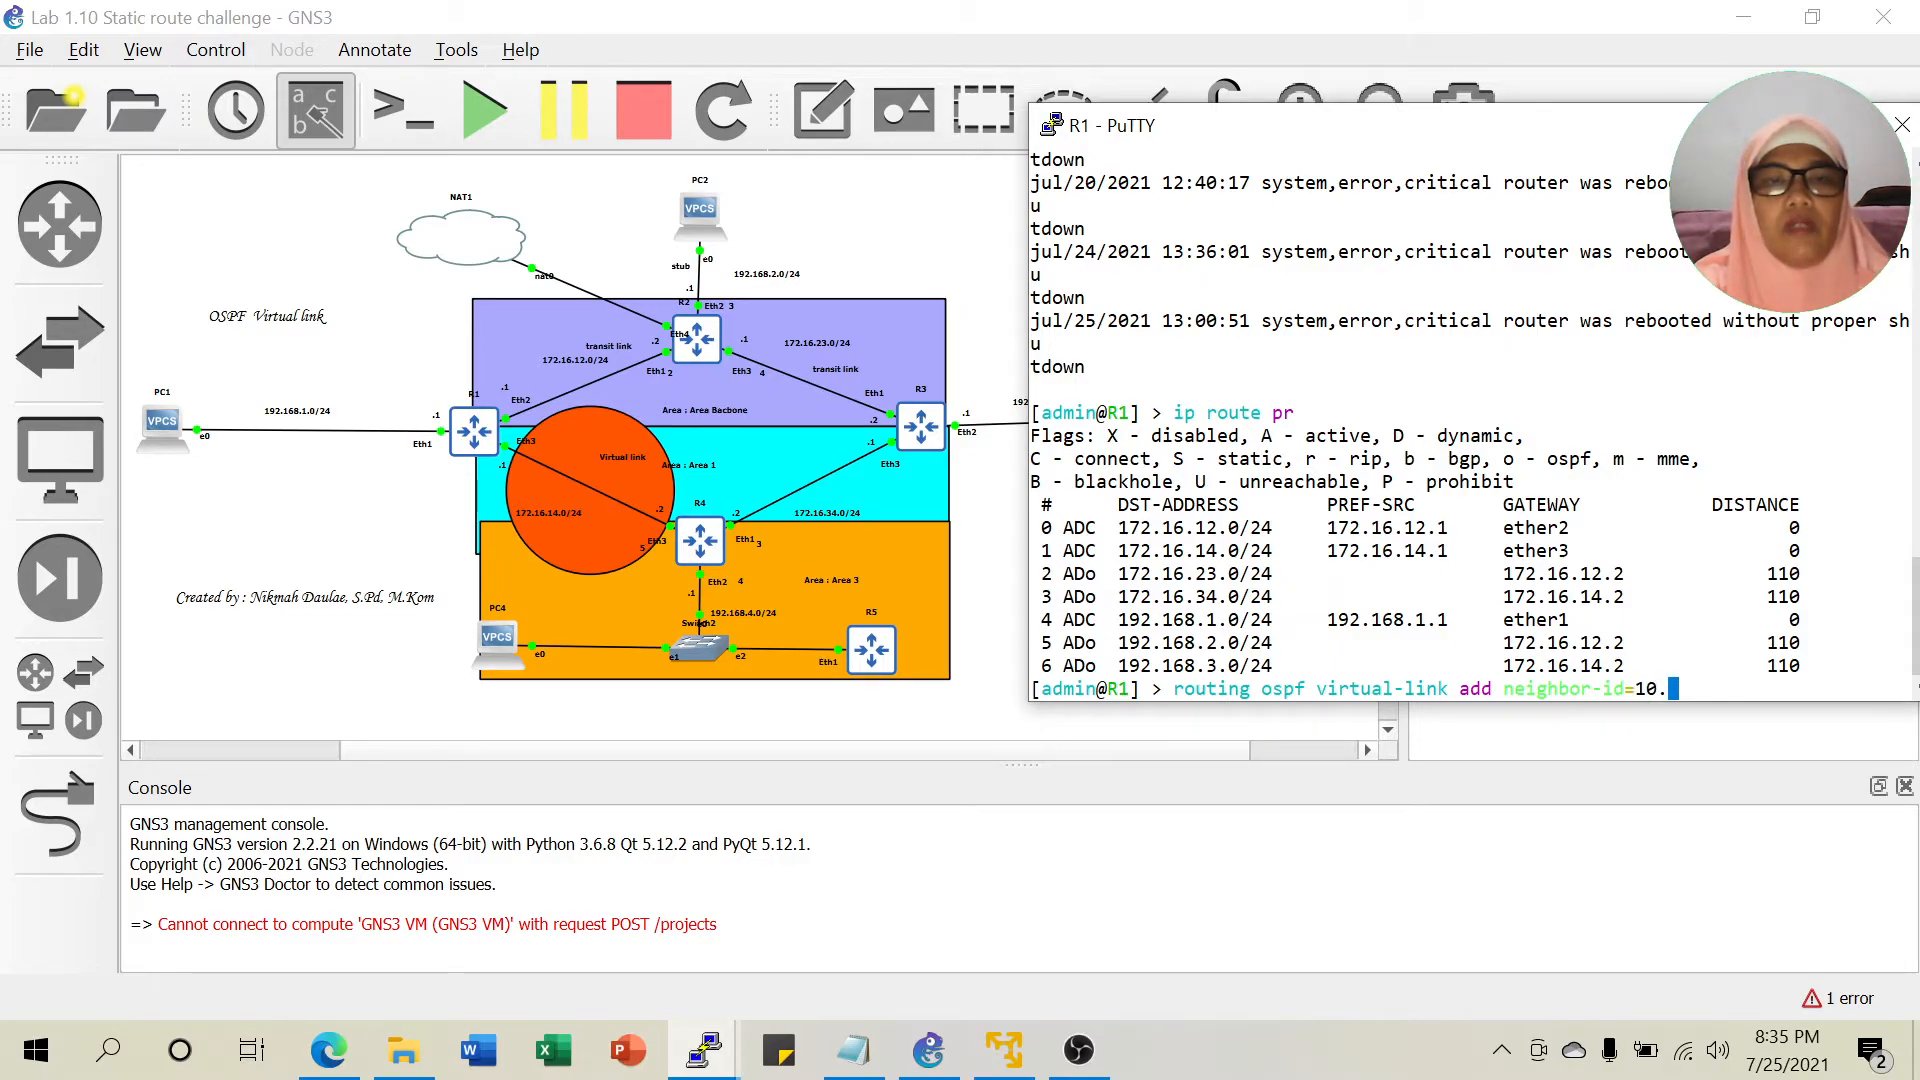
text(4.4.4 )
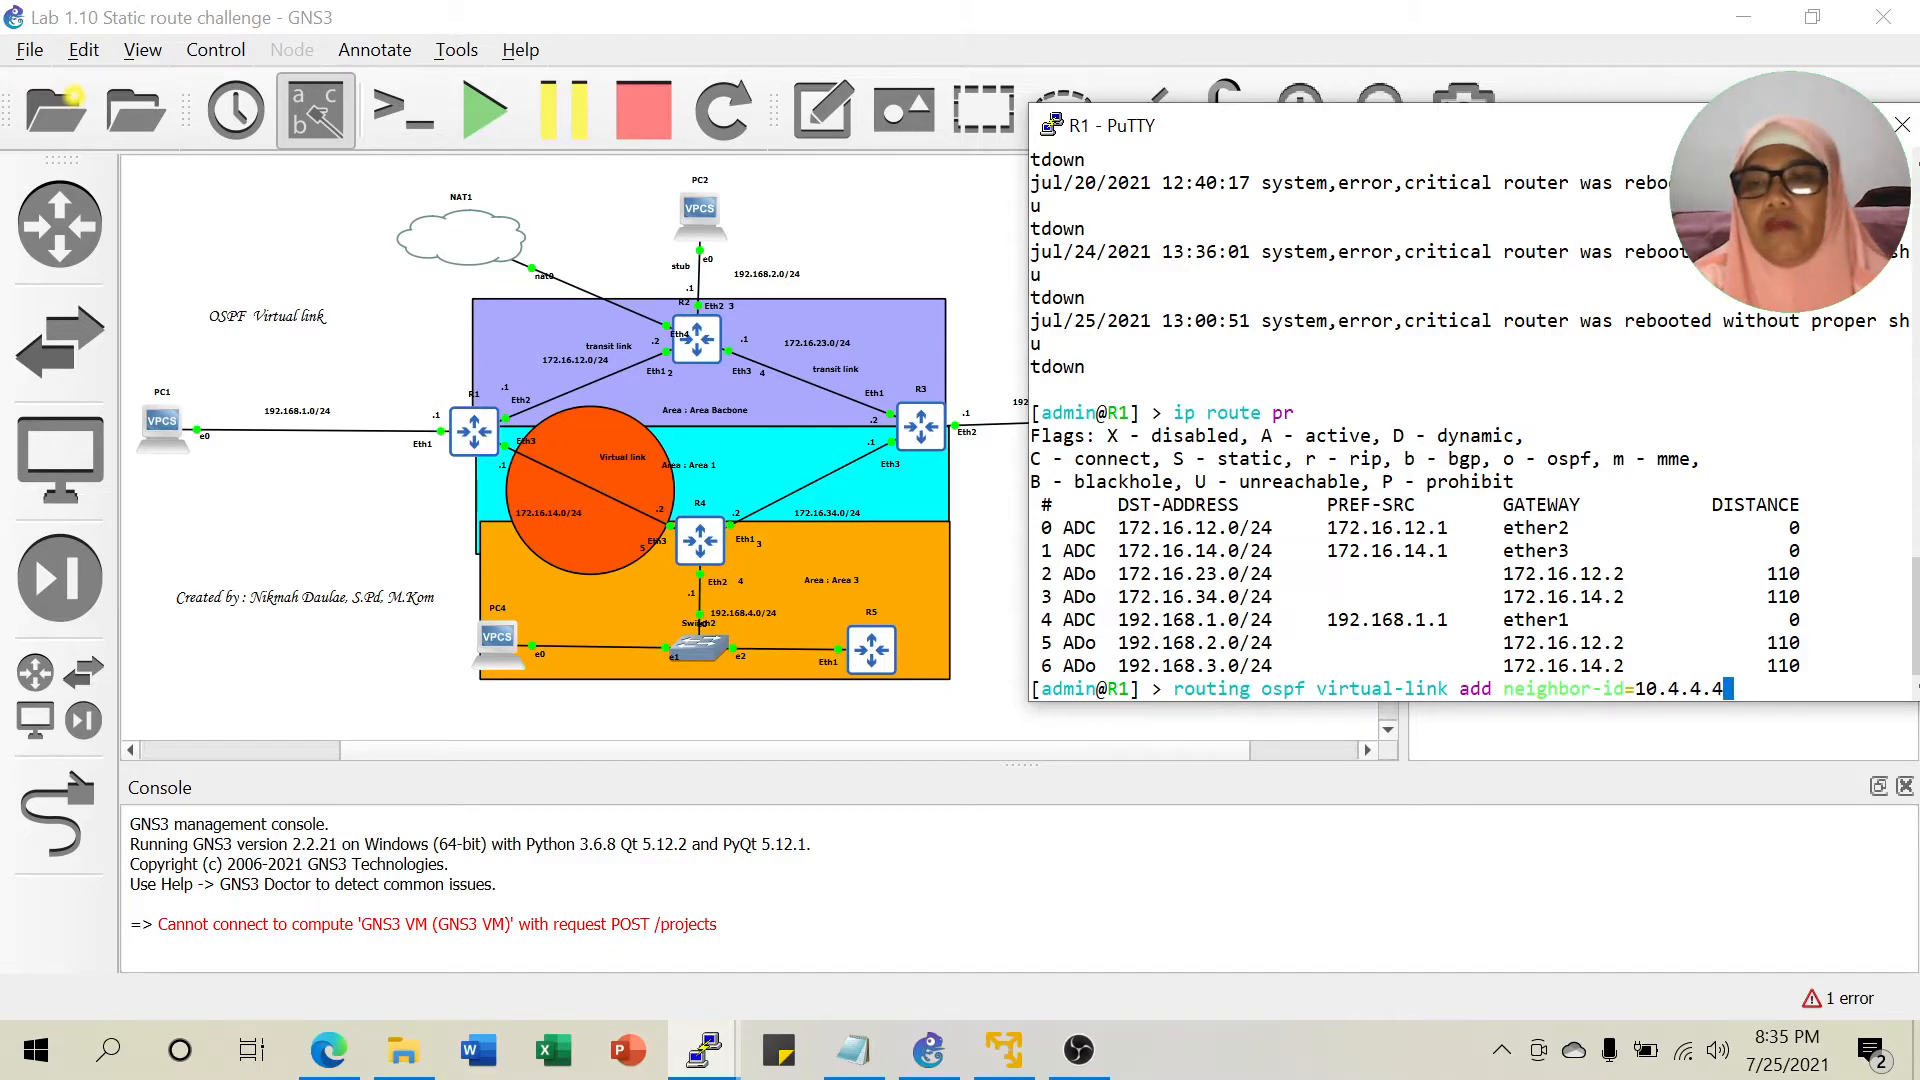
text(transit-area=)
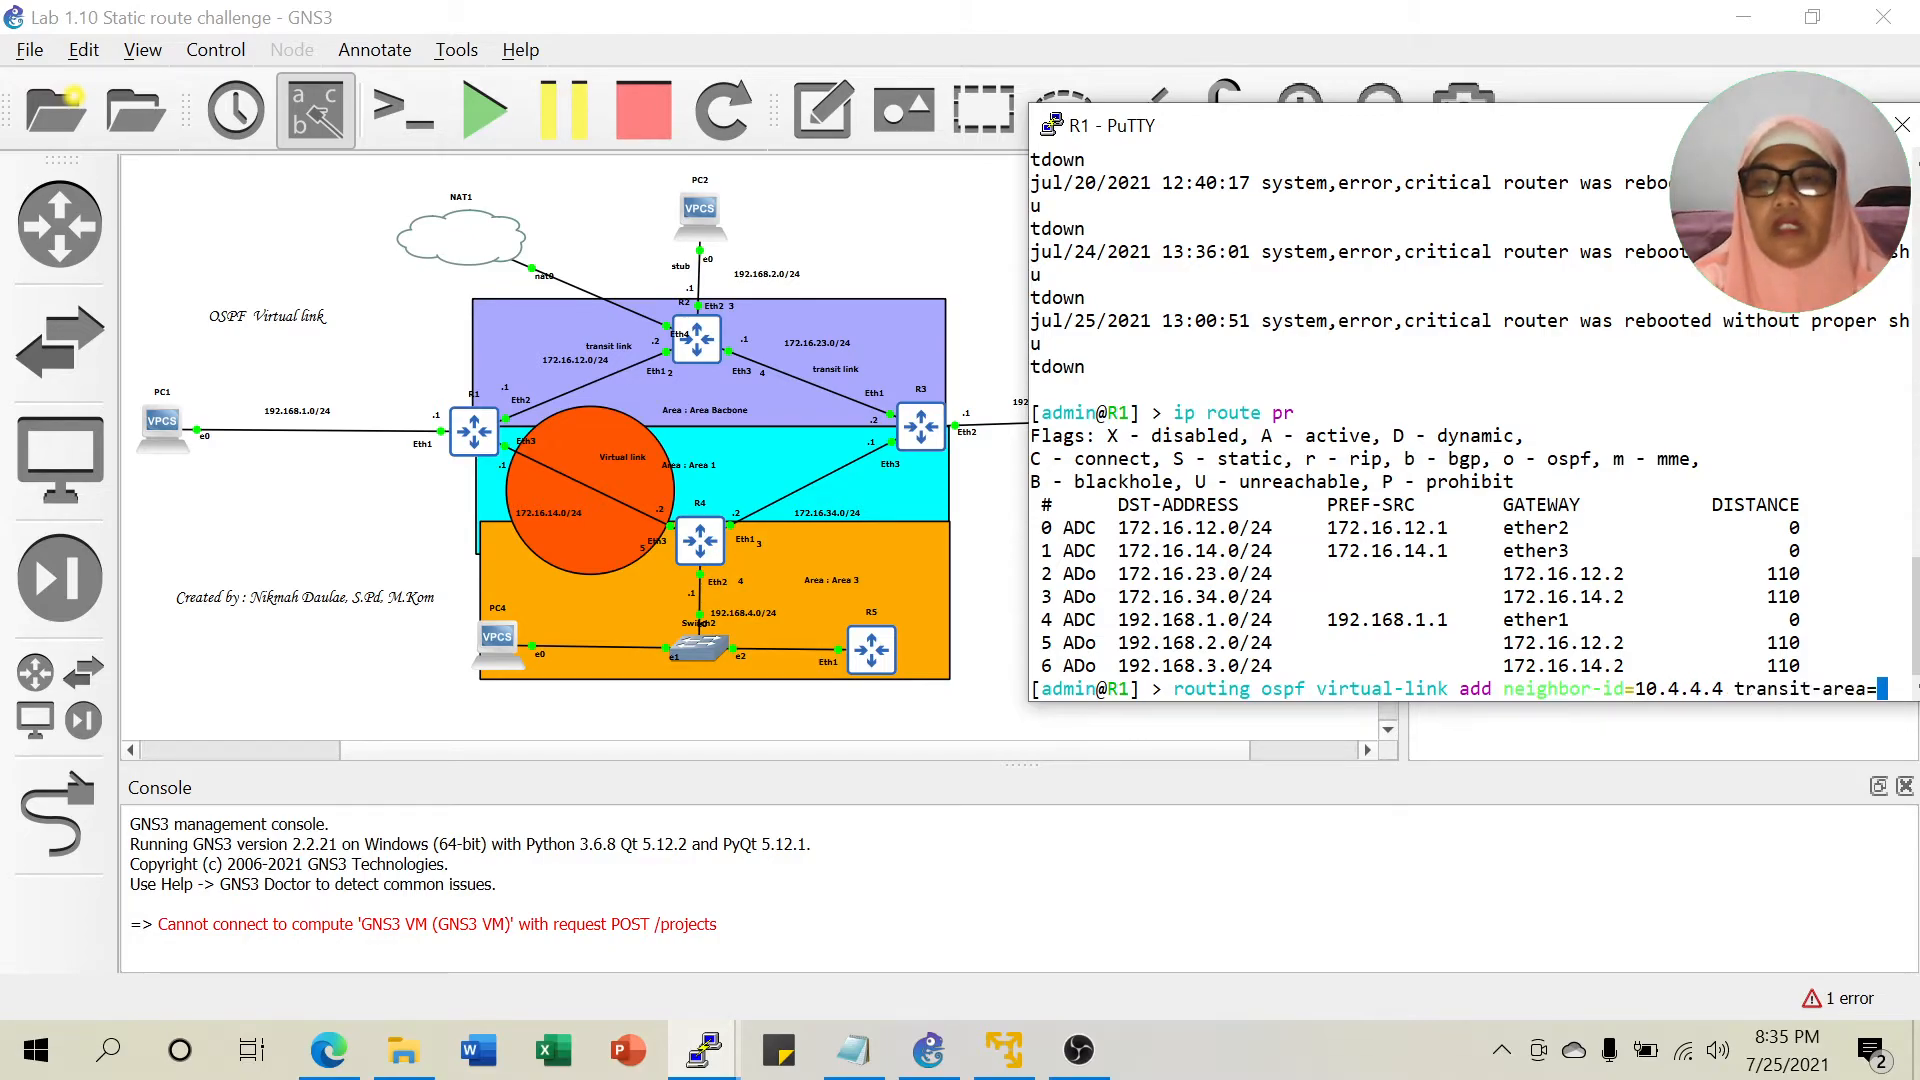
text(area1)
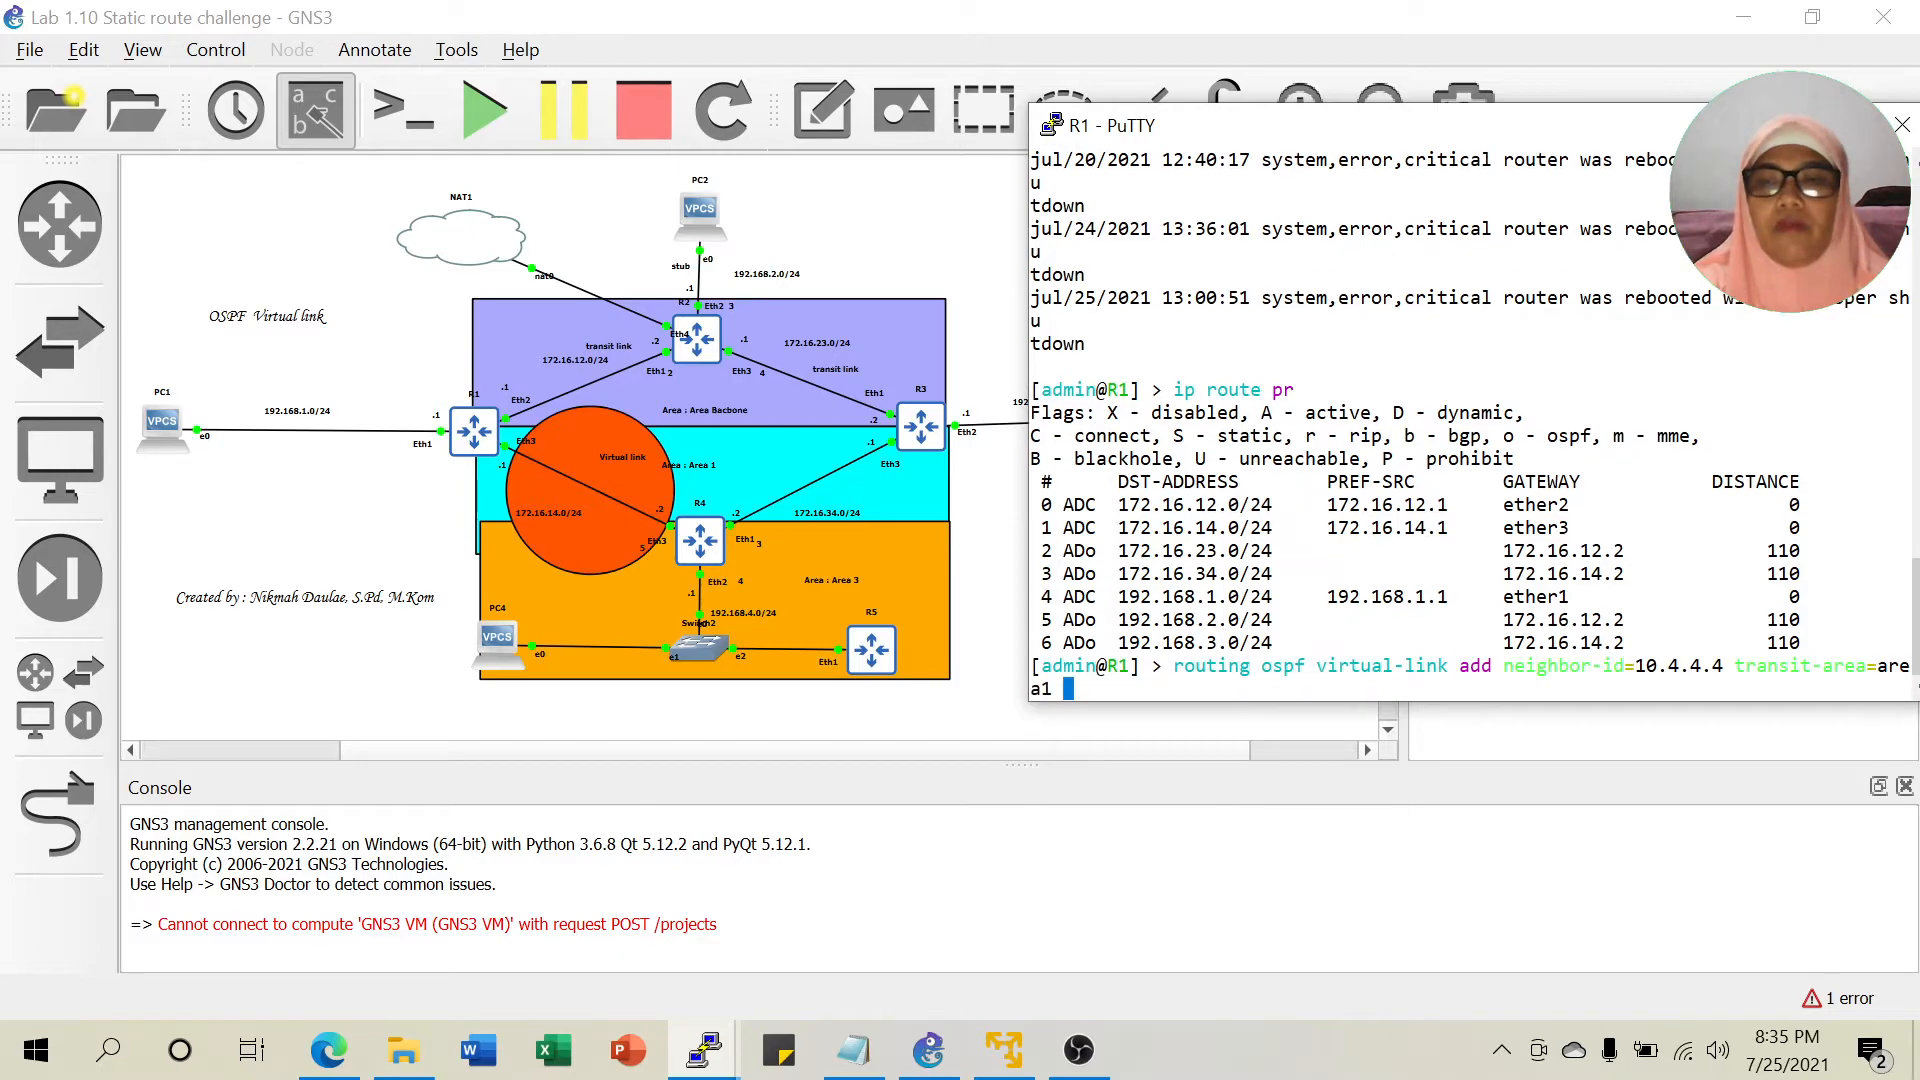
key(Return)
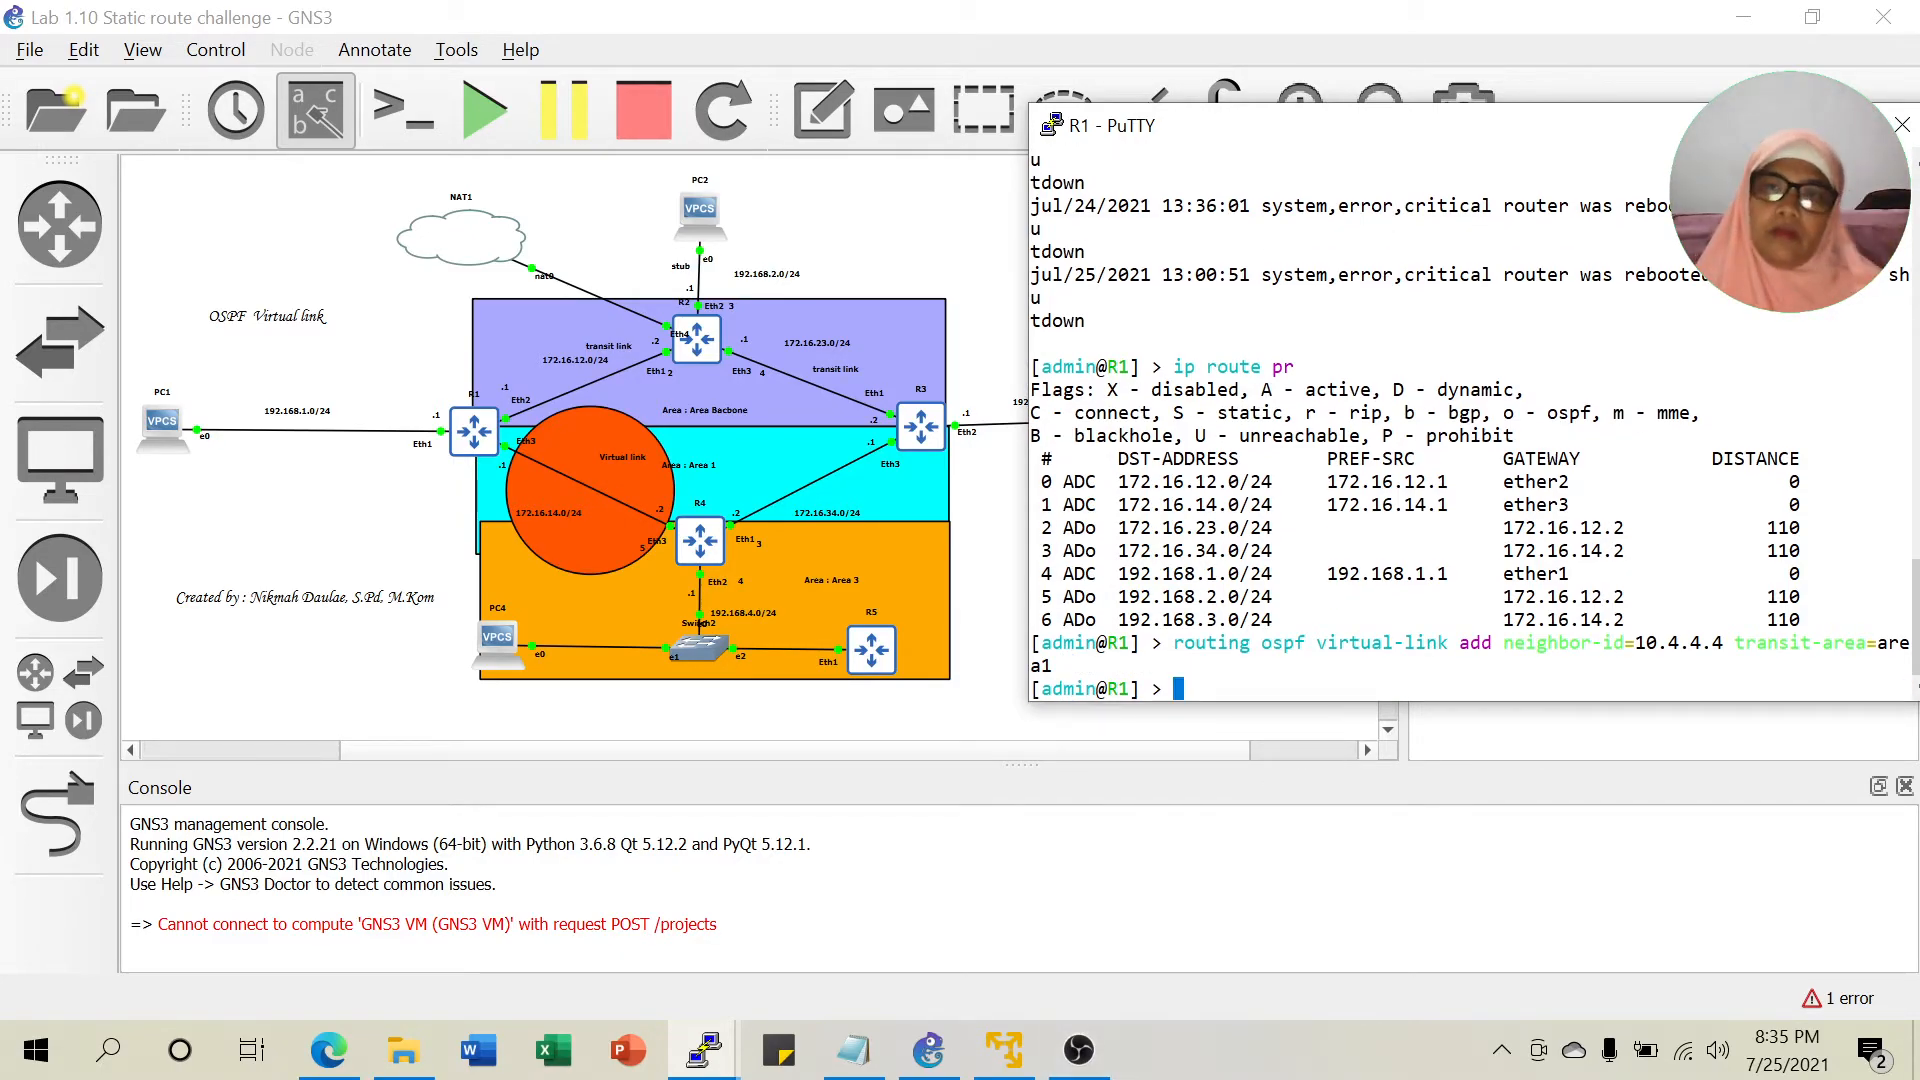
drag(1672, 140, 1650, 140)
click(929, 1050)
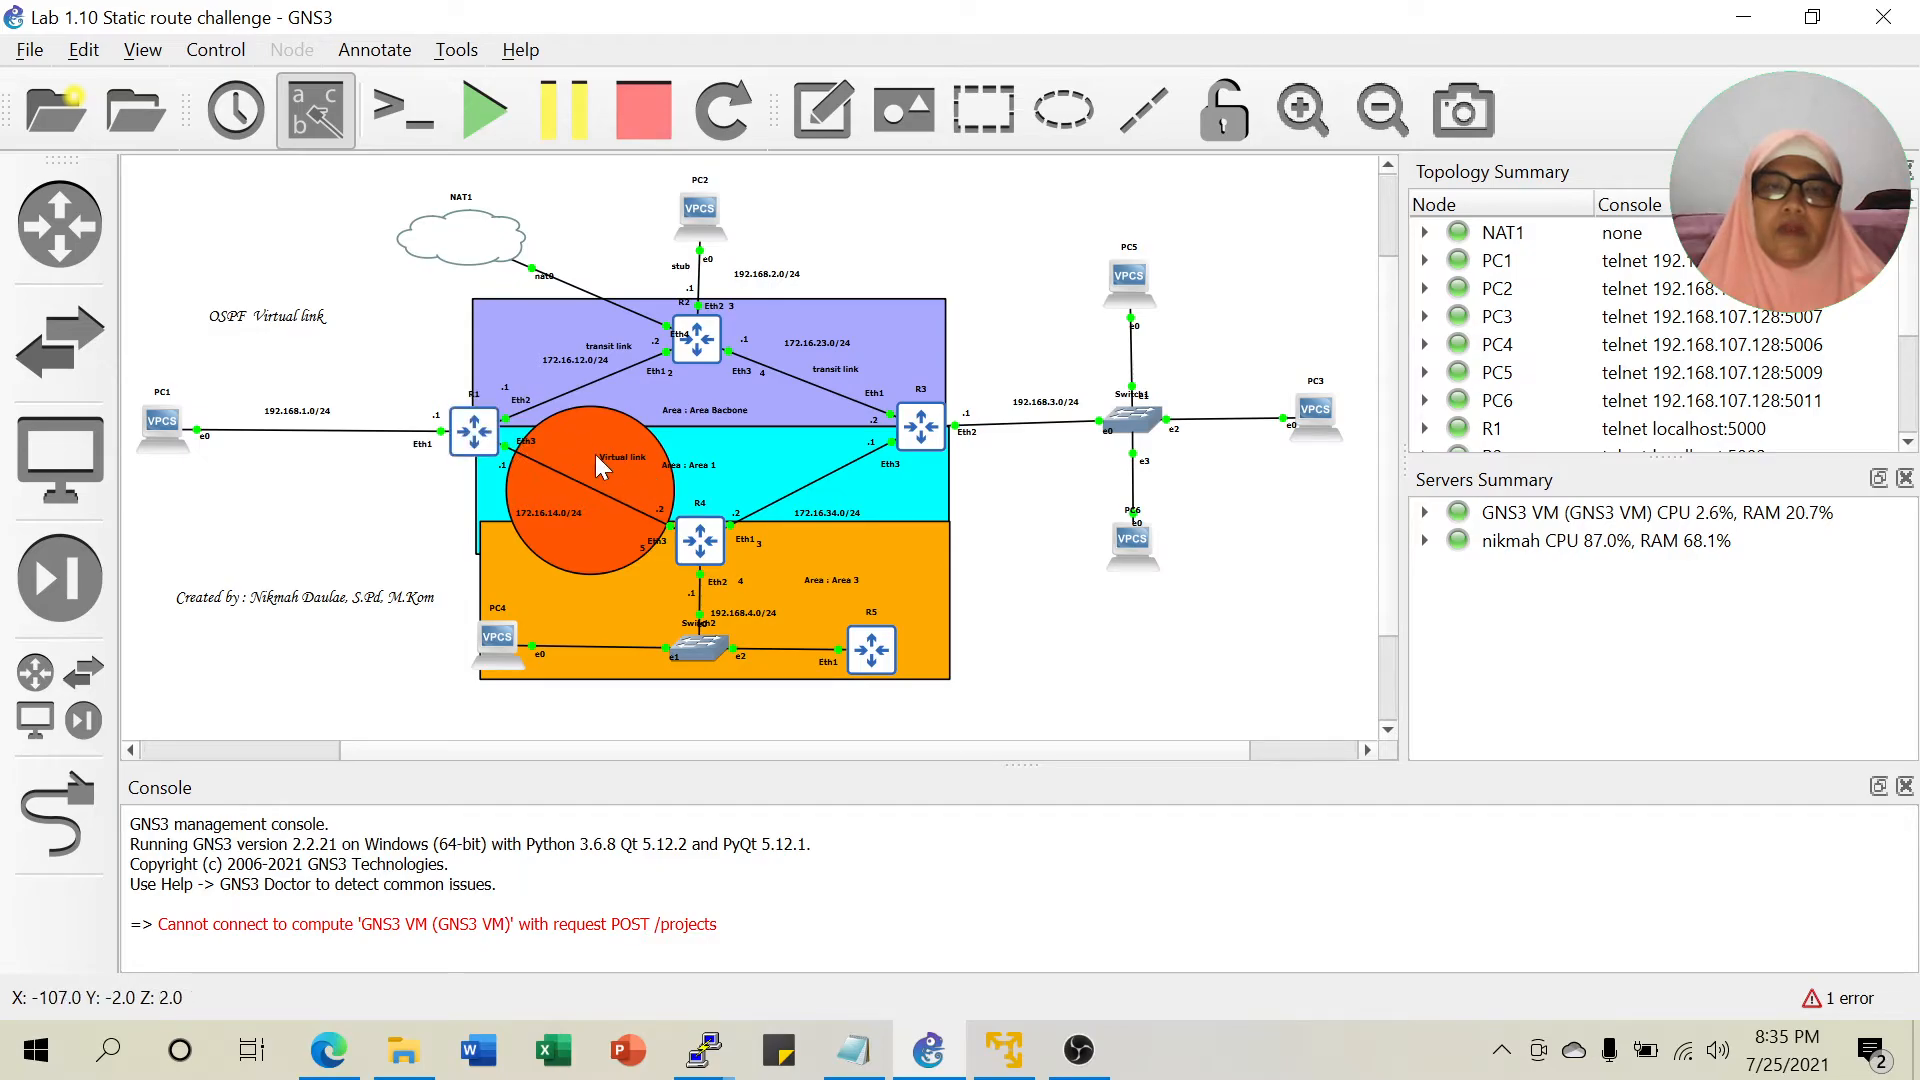
Switch between the lab notes and the R4 and R5 consoles to review R5's routes.
click(855, 1045)
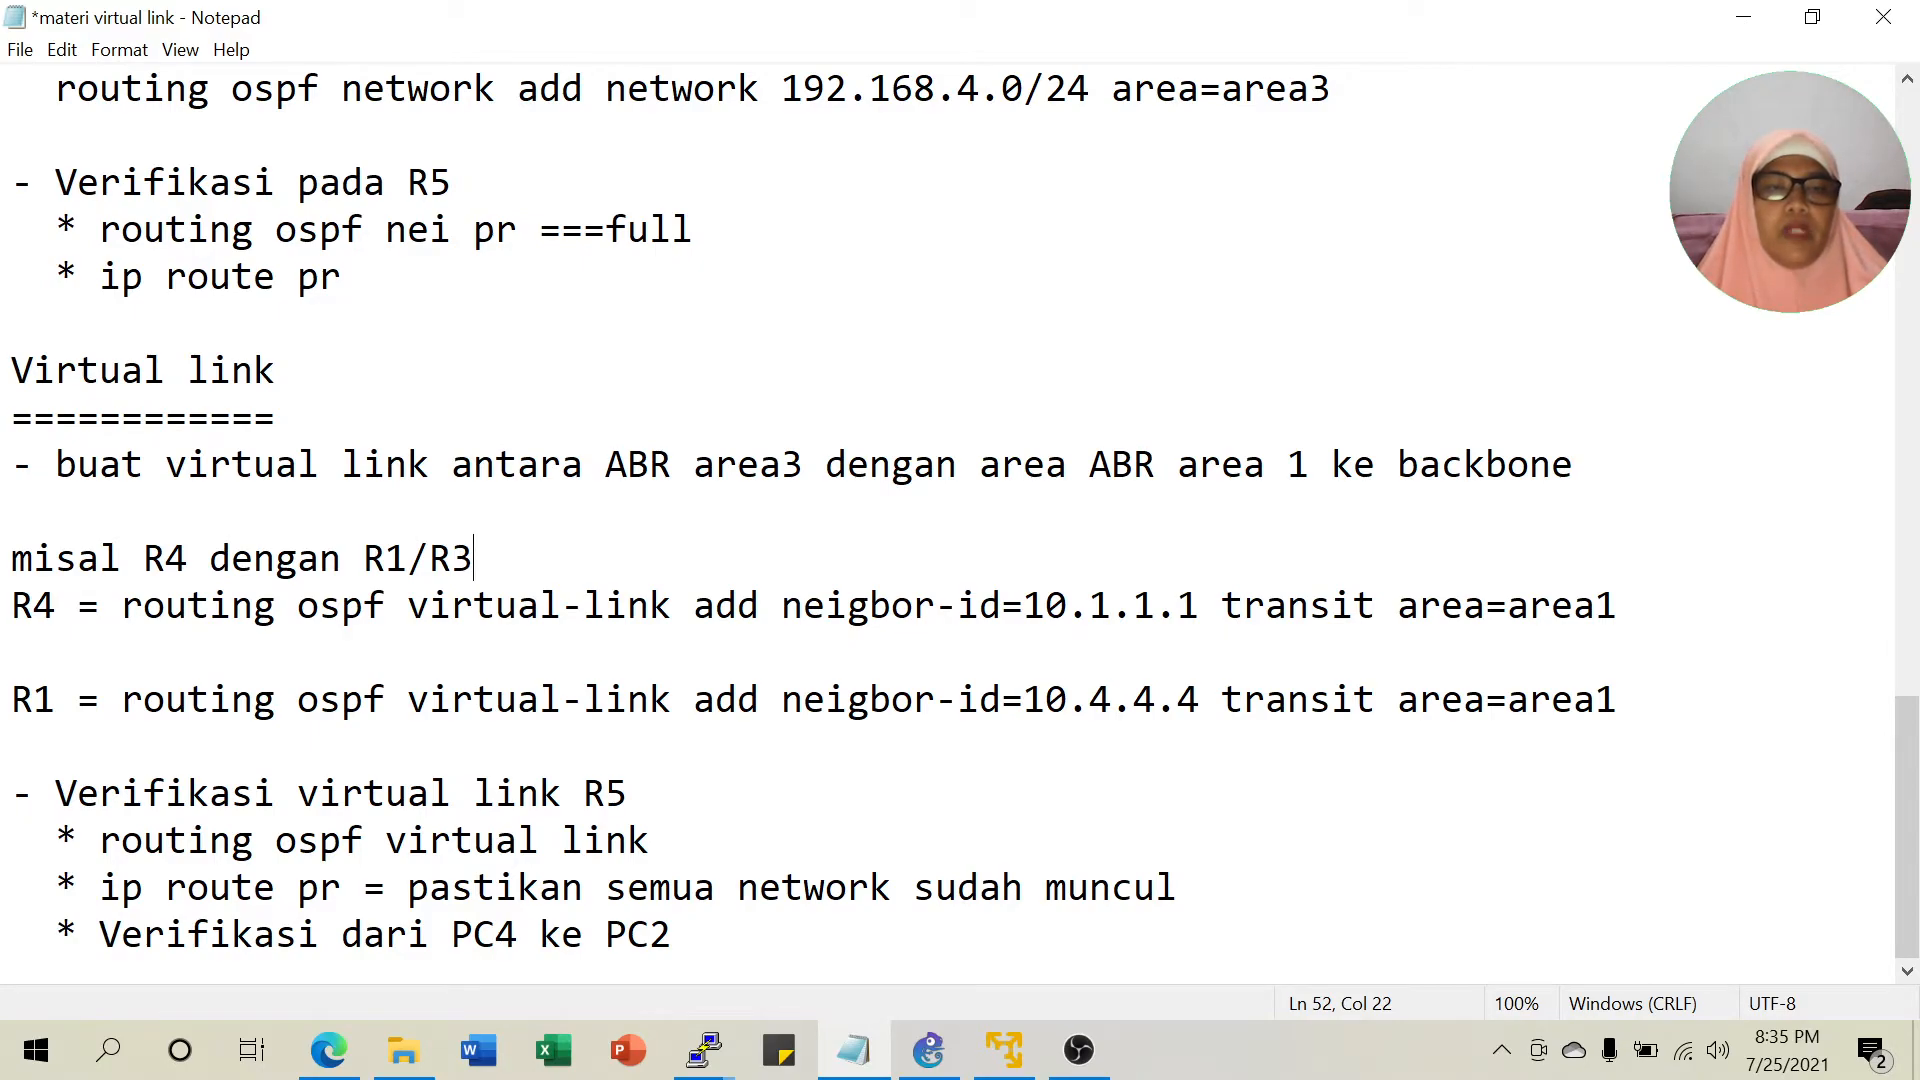
click(703, 1062)
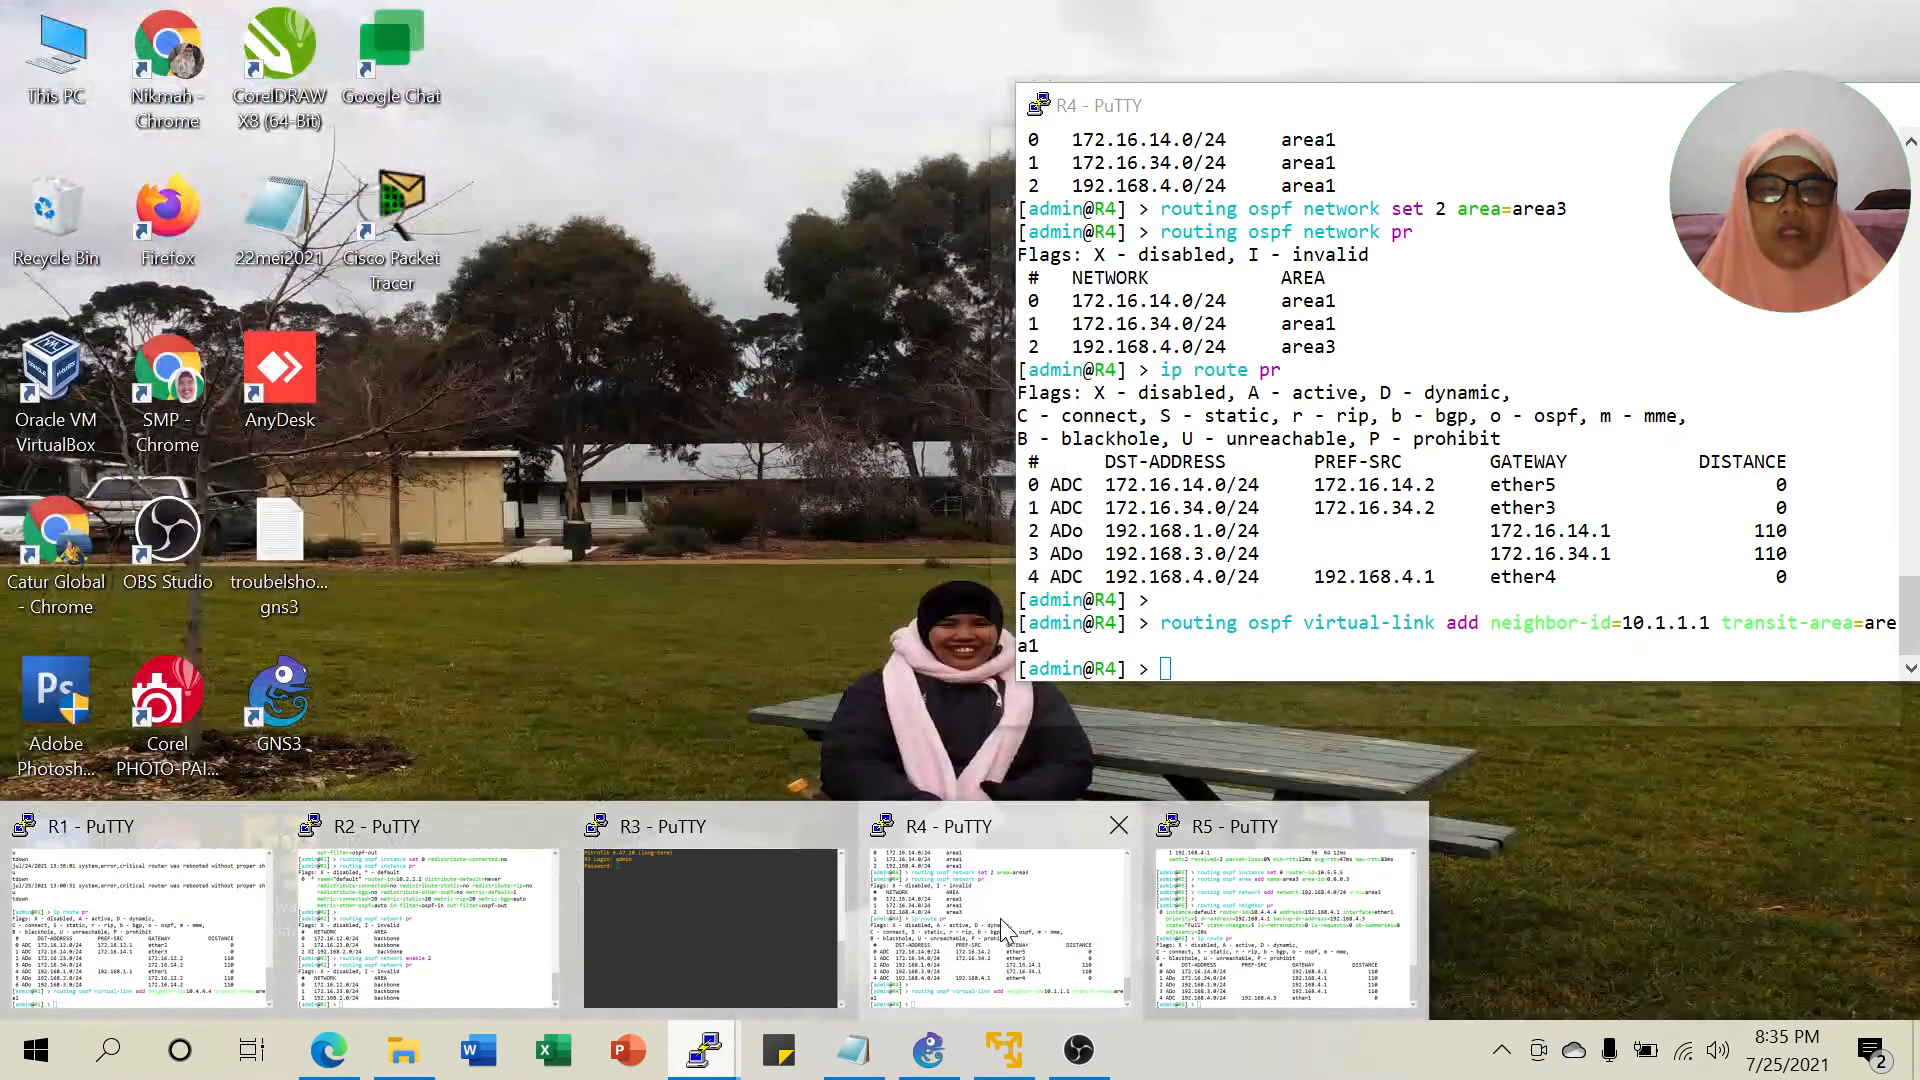
click(1000, 930)
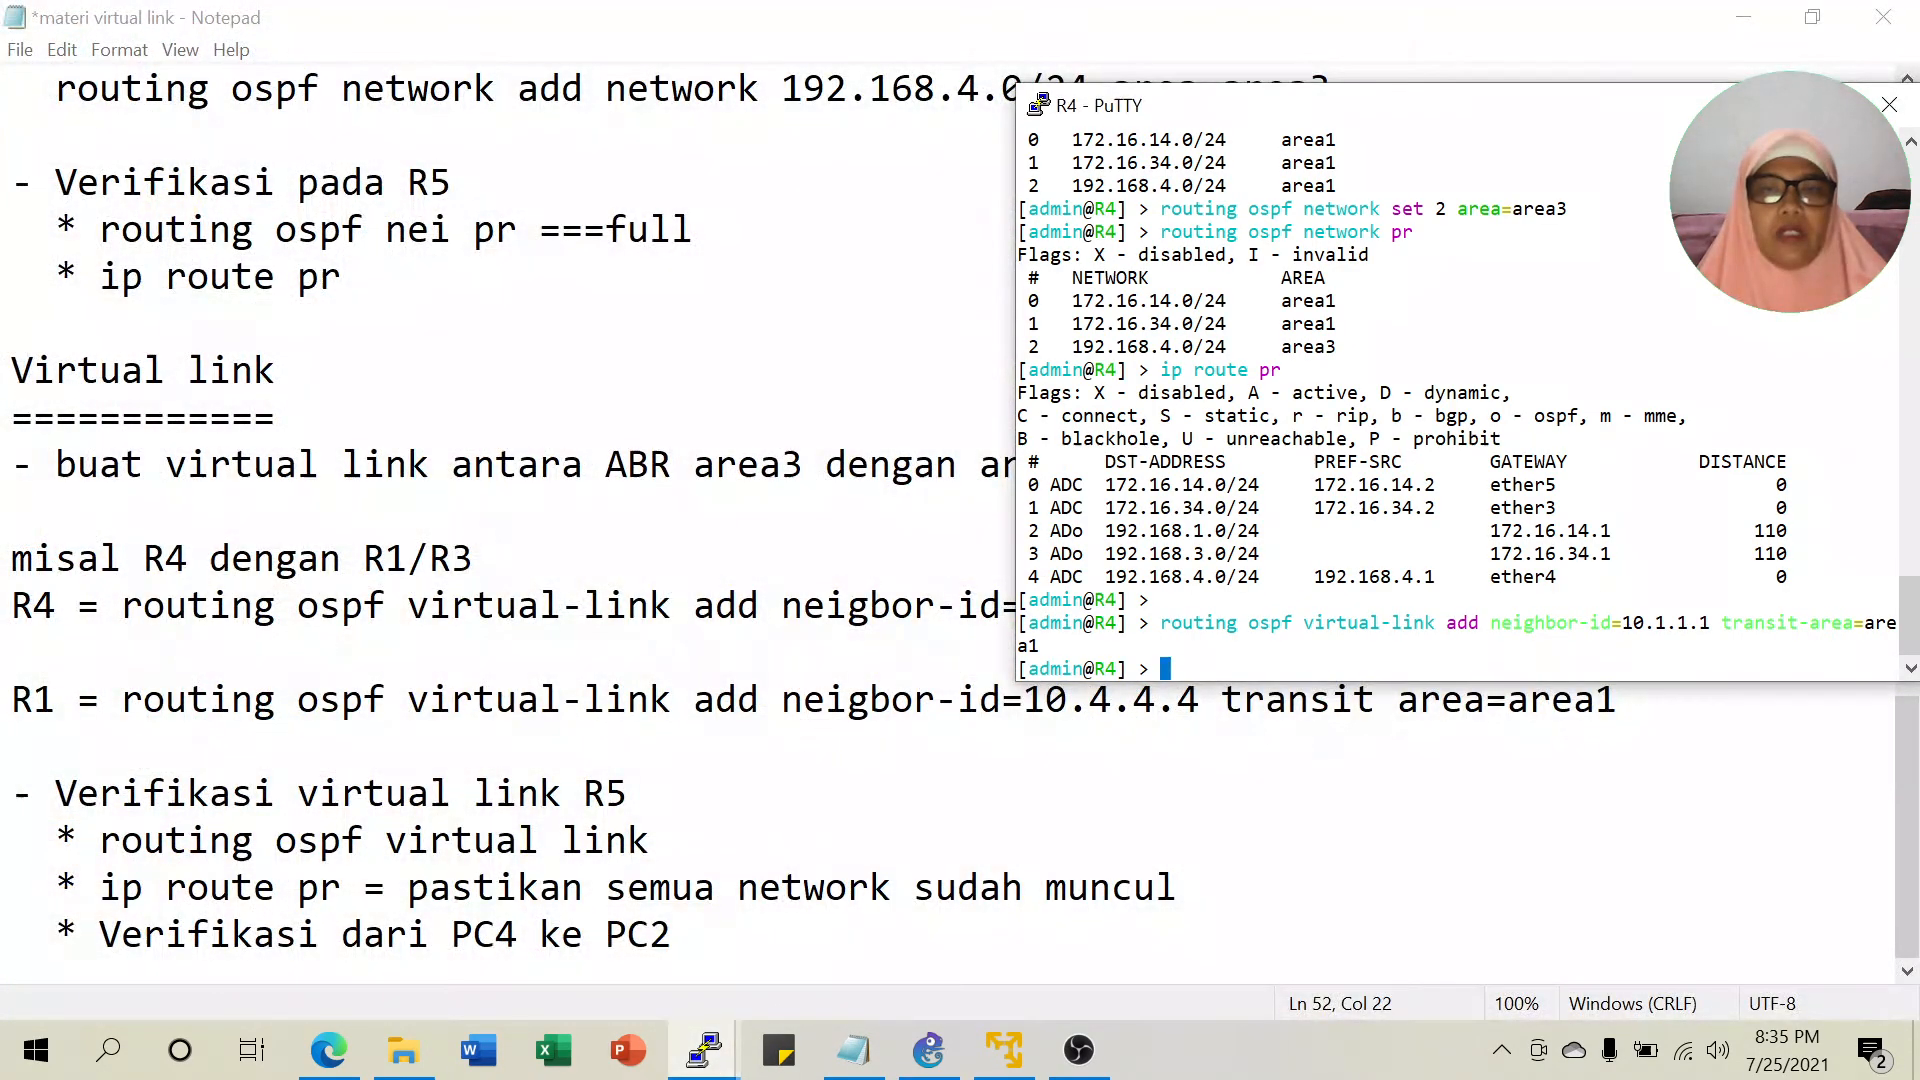
click(1738, 98)
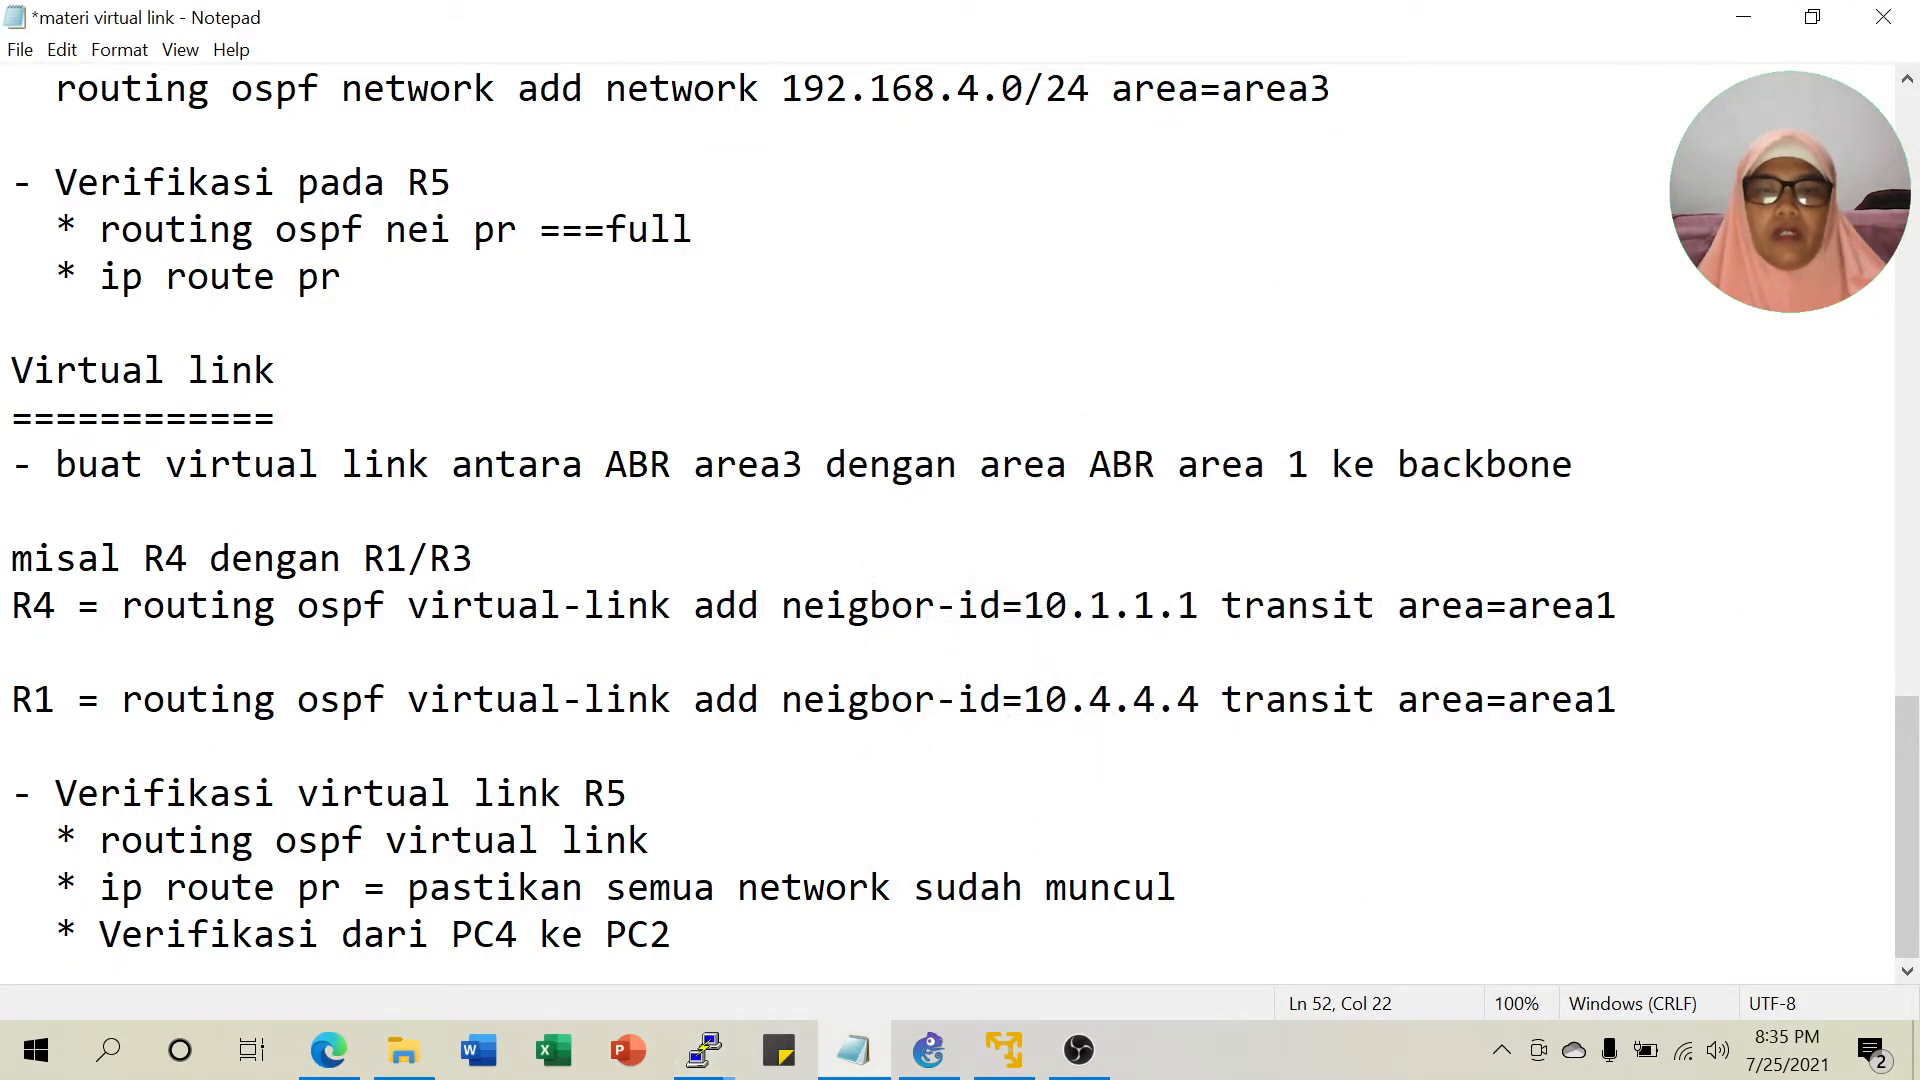
click(705, 1047)
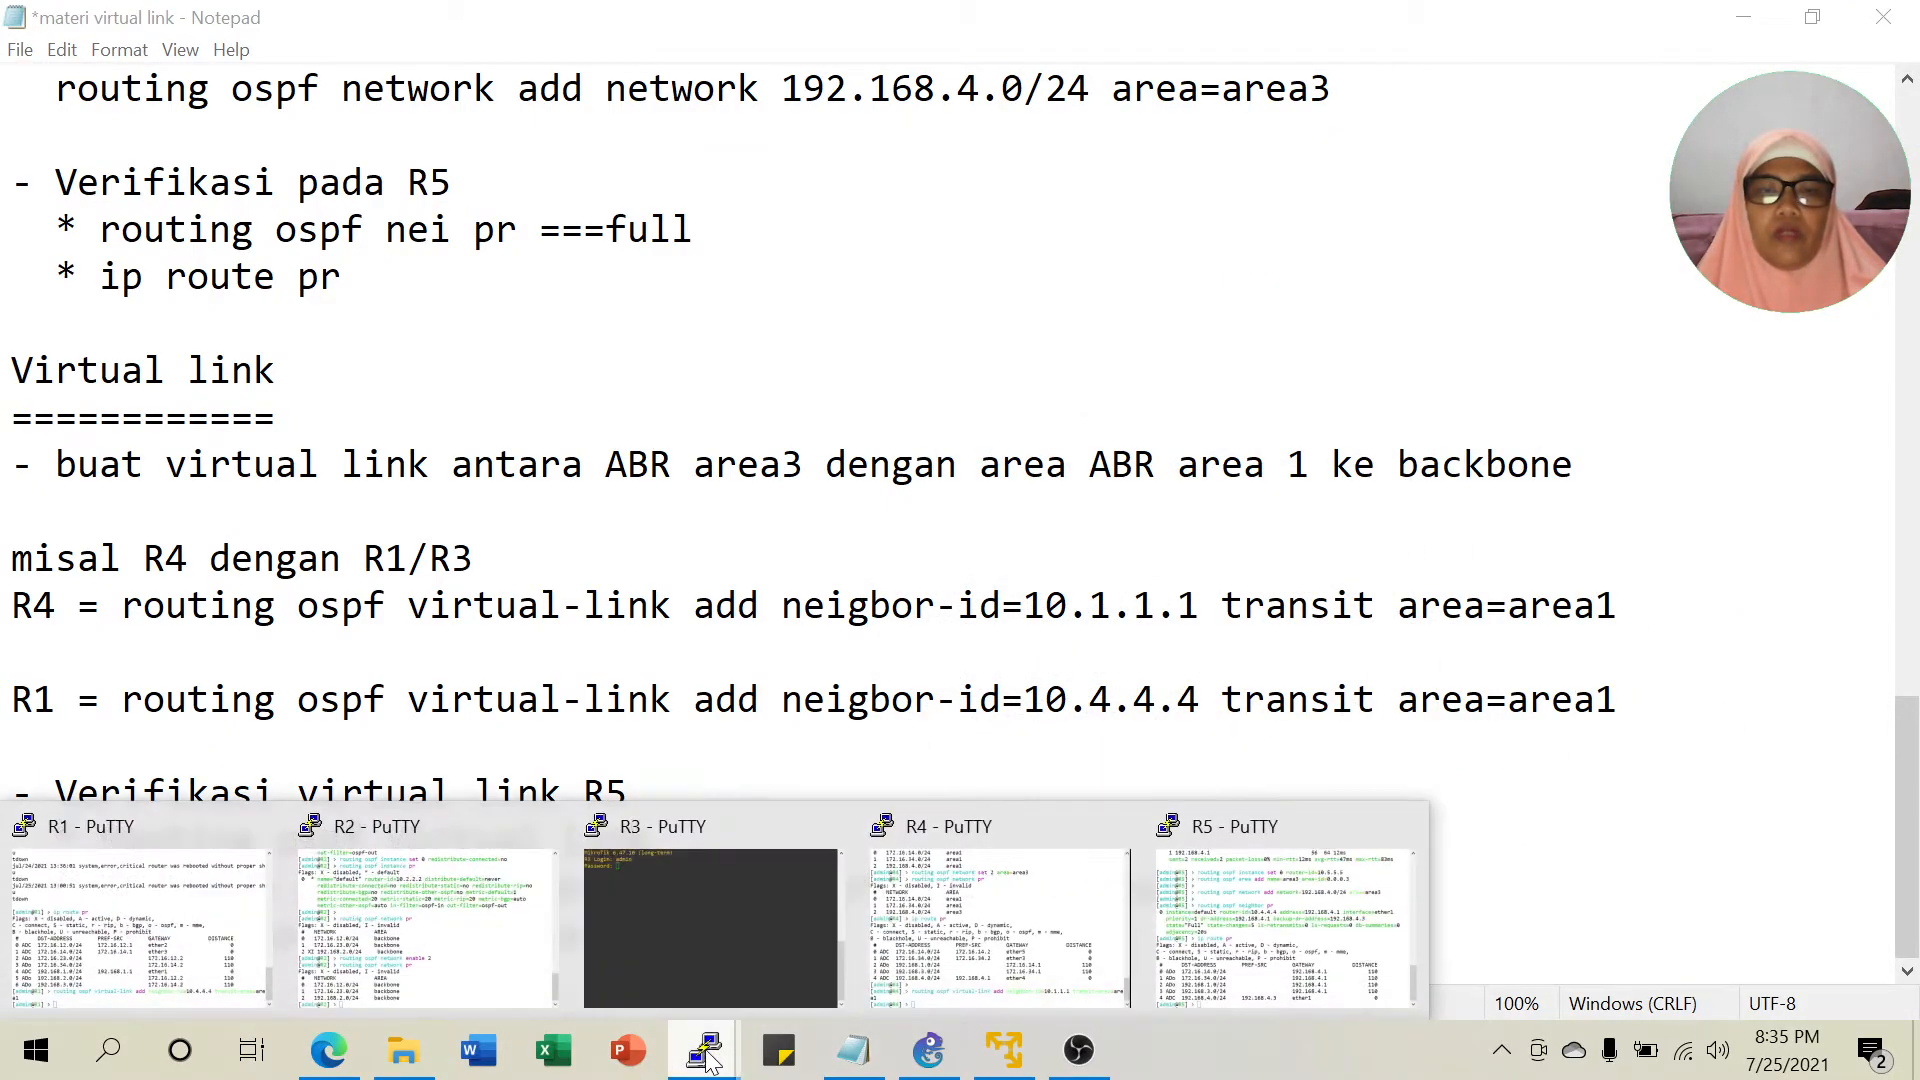
click(1275, 920)
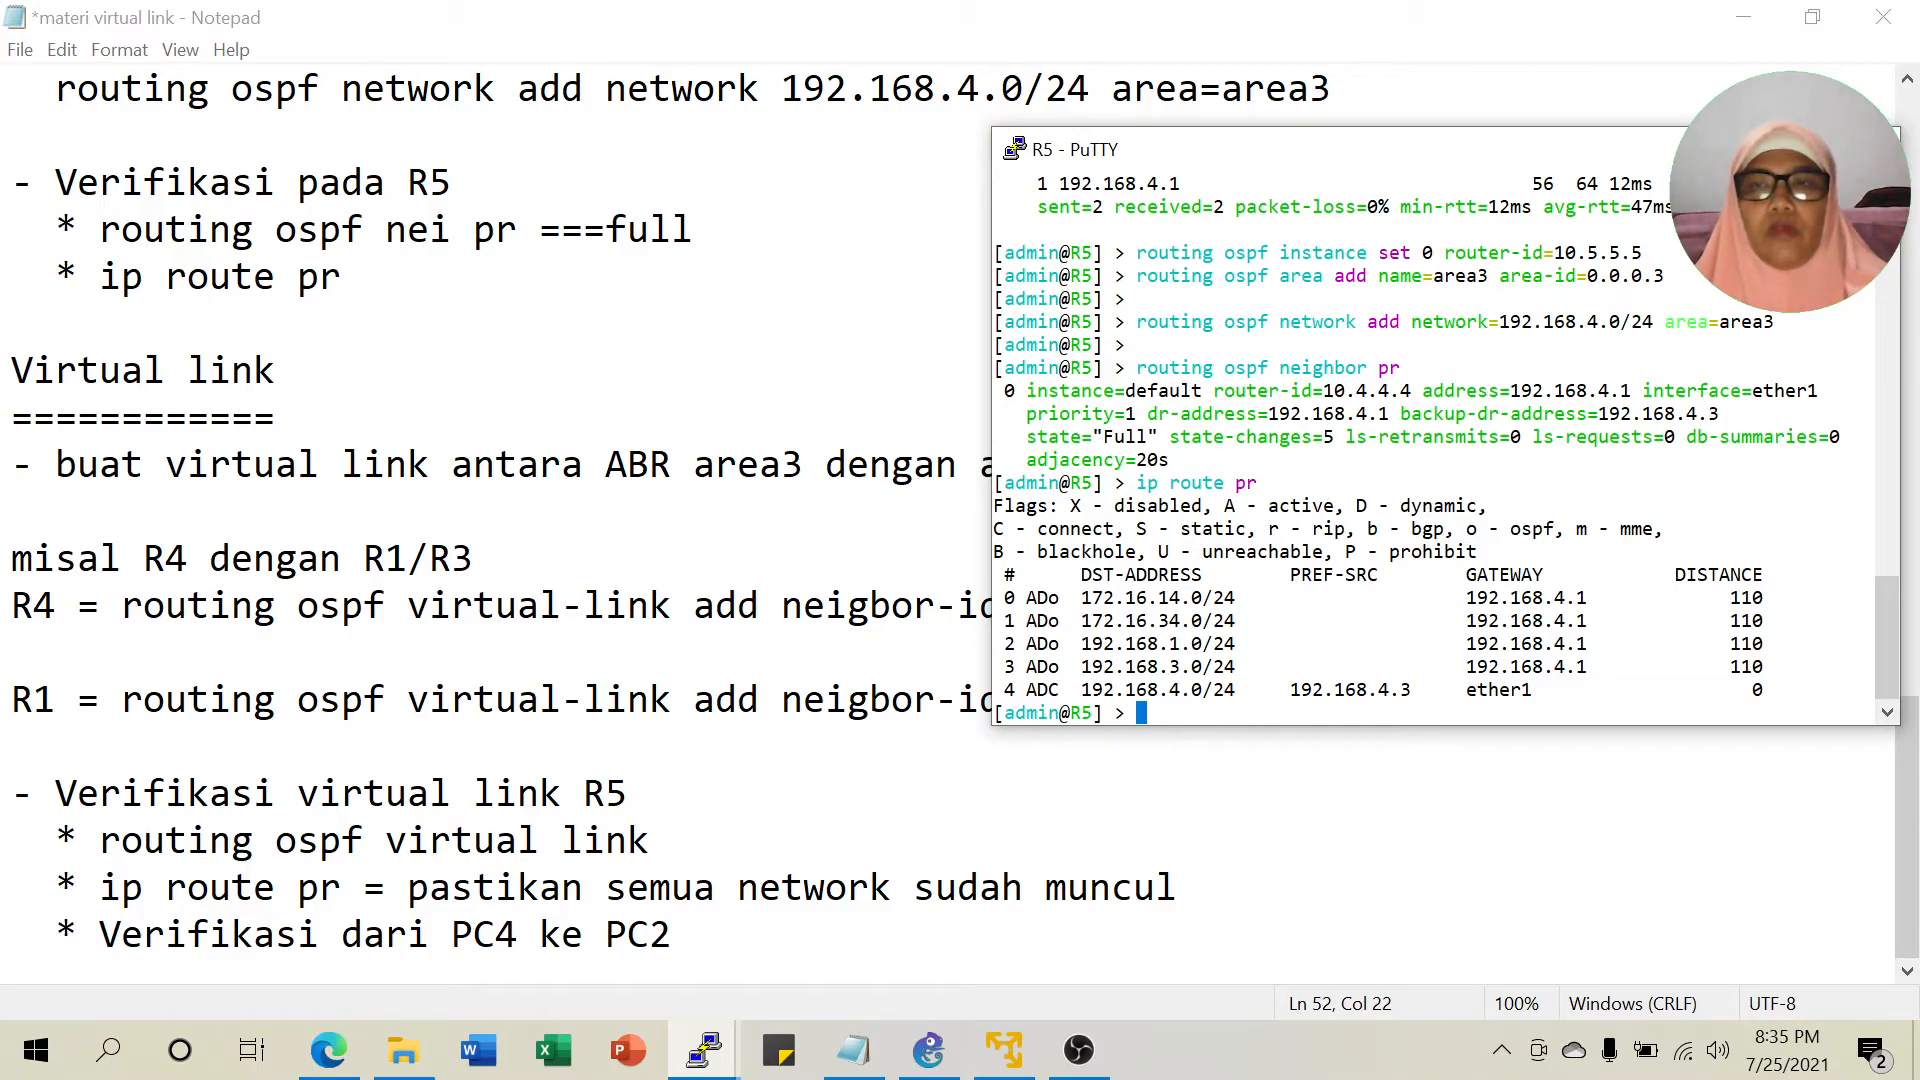
key(alt+Tab)
click(705, 1055)
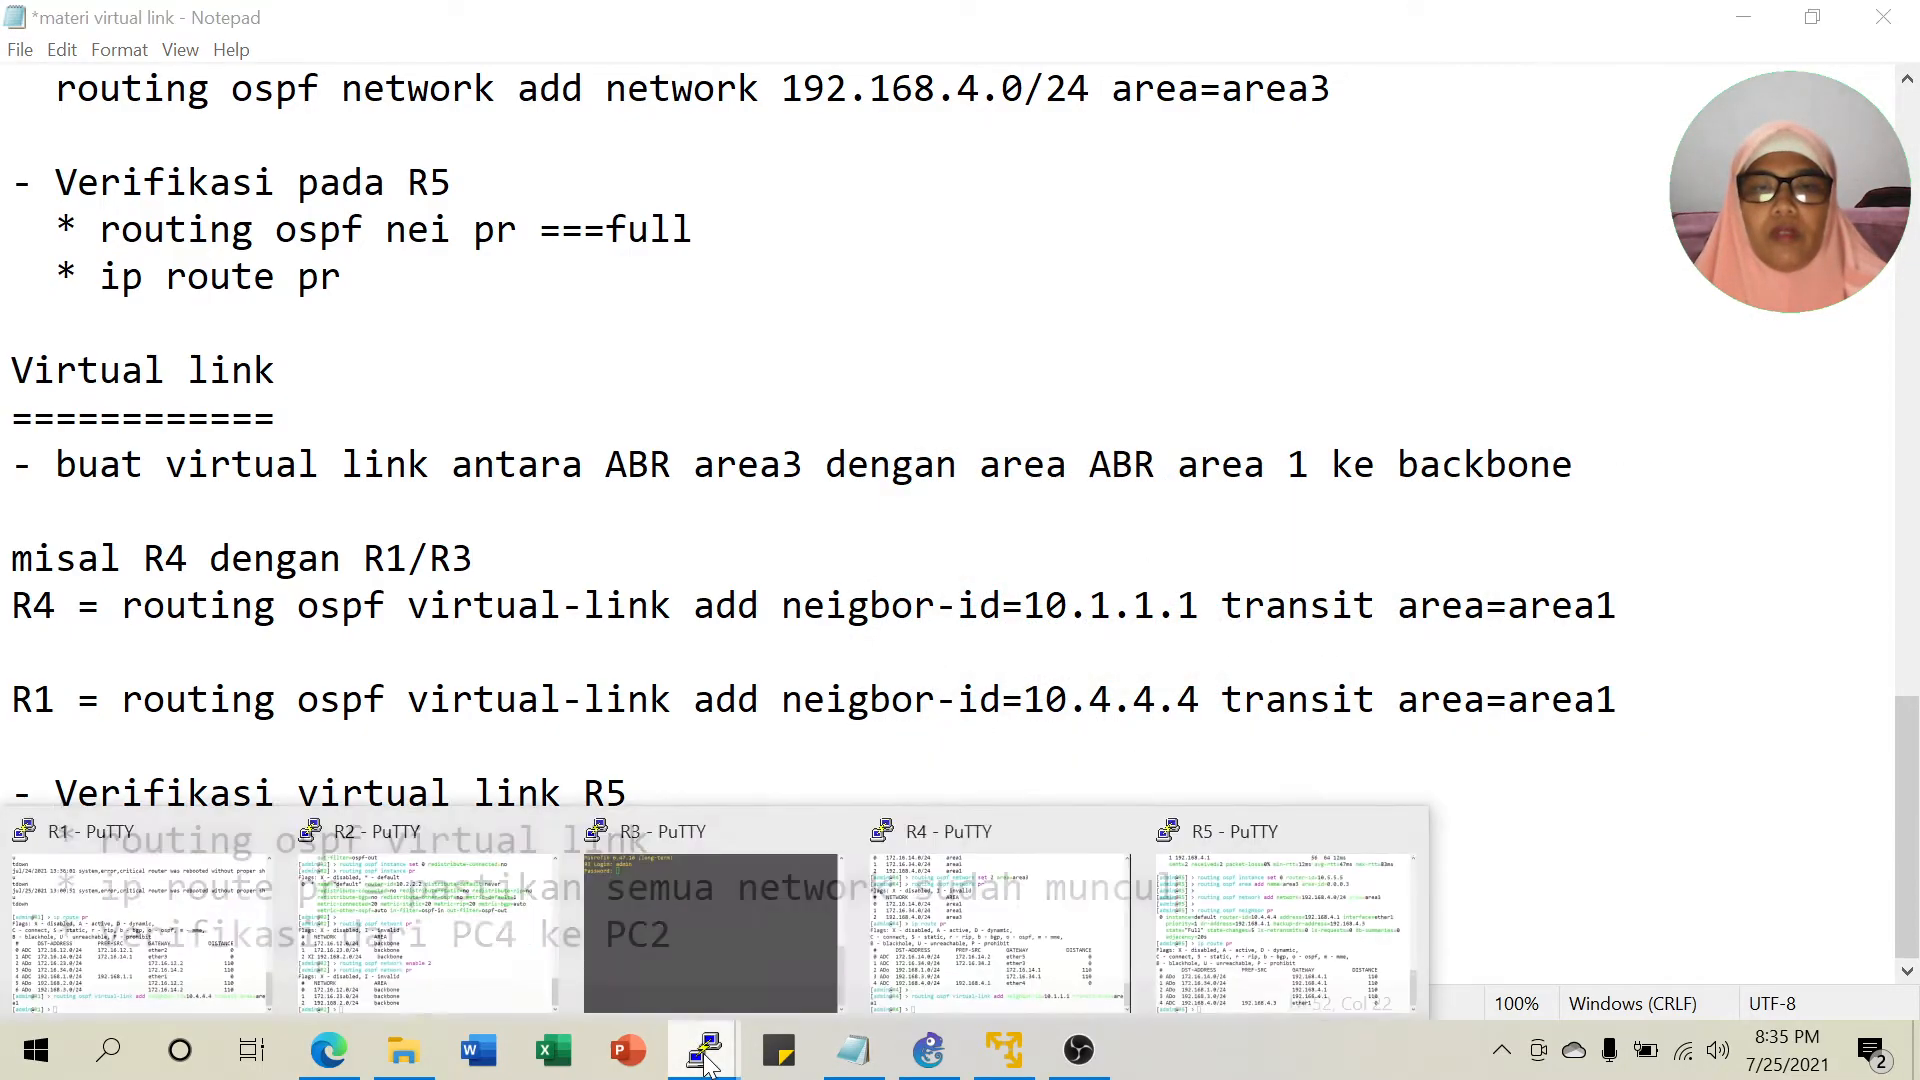
Run 'routing ospf virtual-link print' on R4, showing neighbor 10.1.1.1 over area1.
click(993, 912)
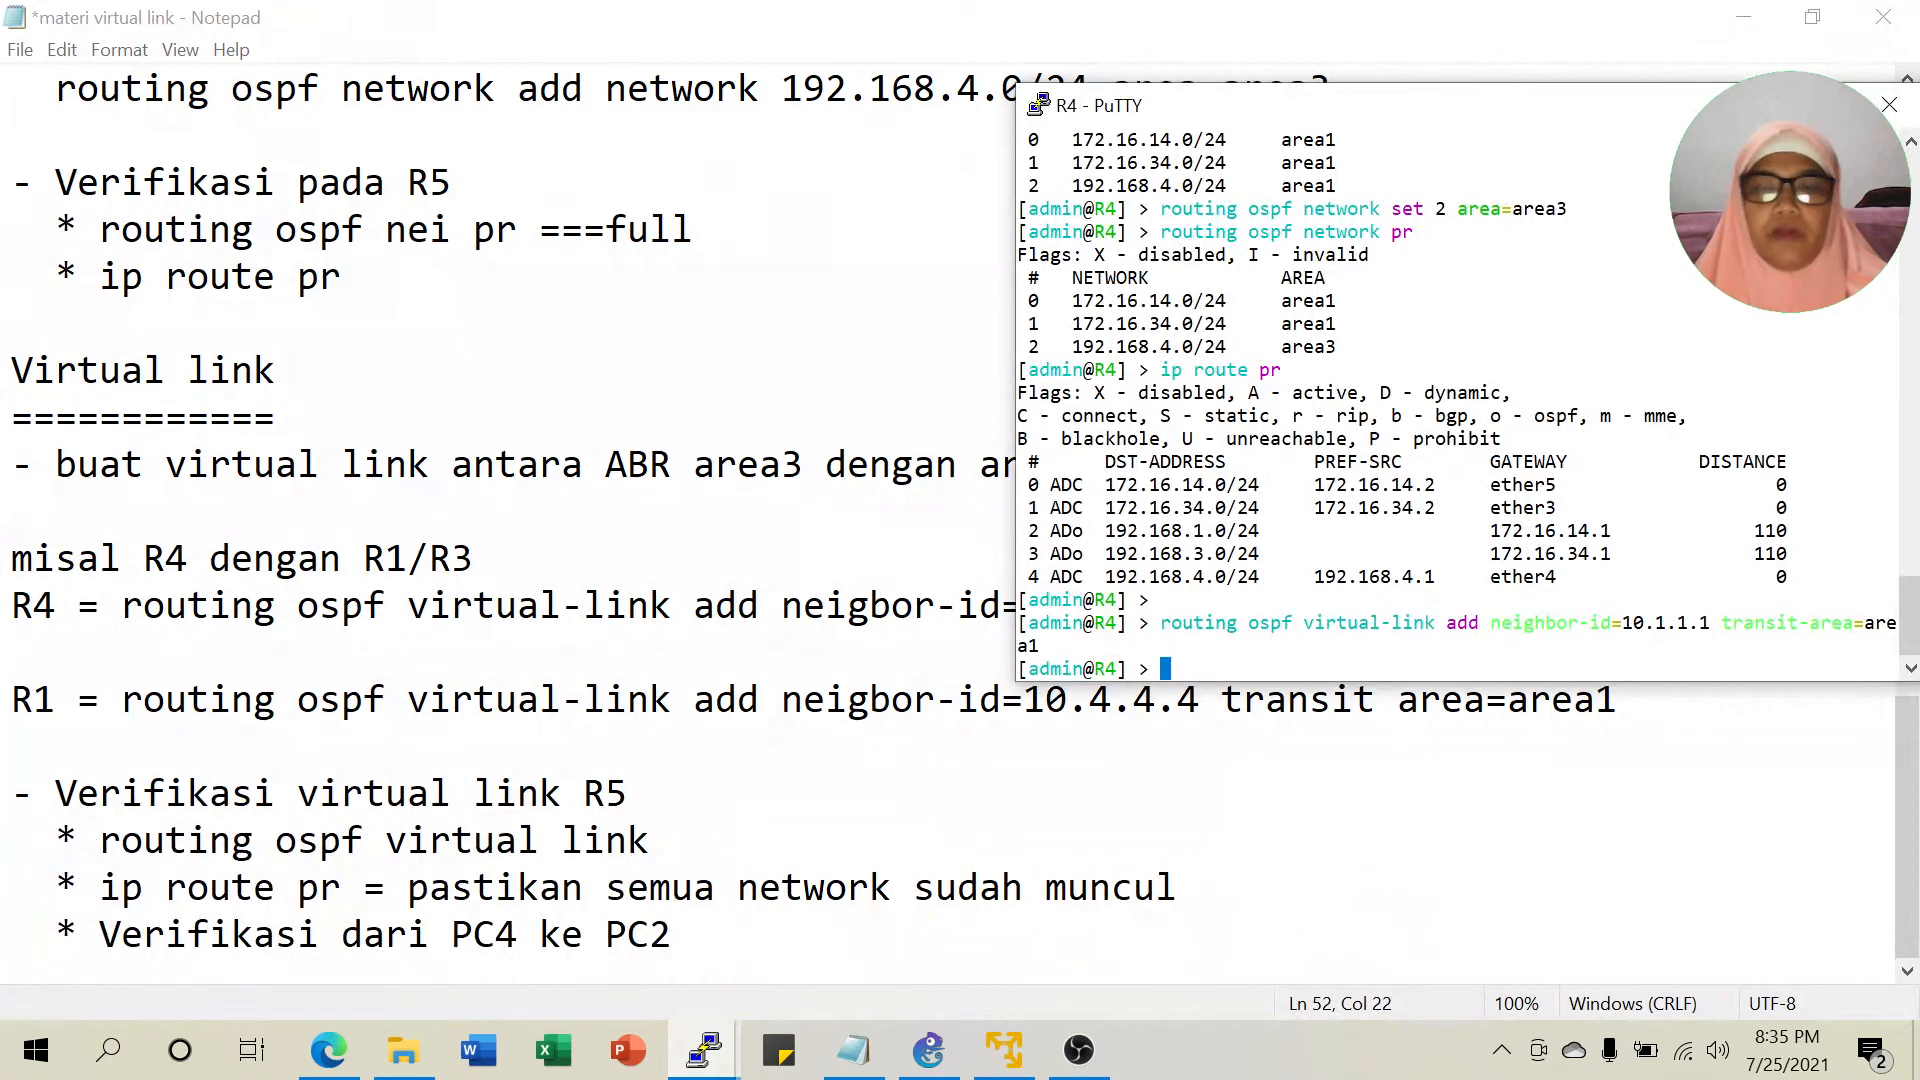
text(routing )
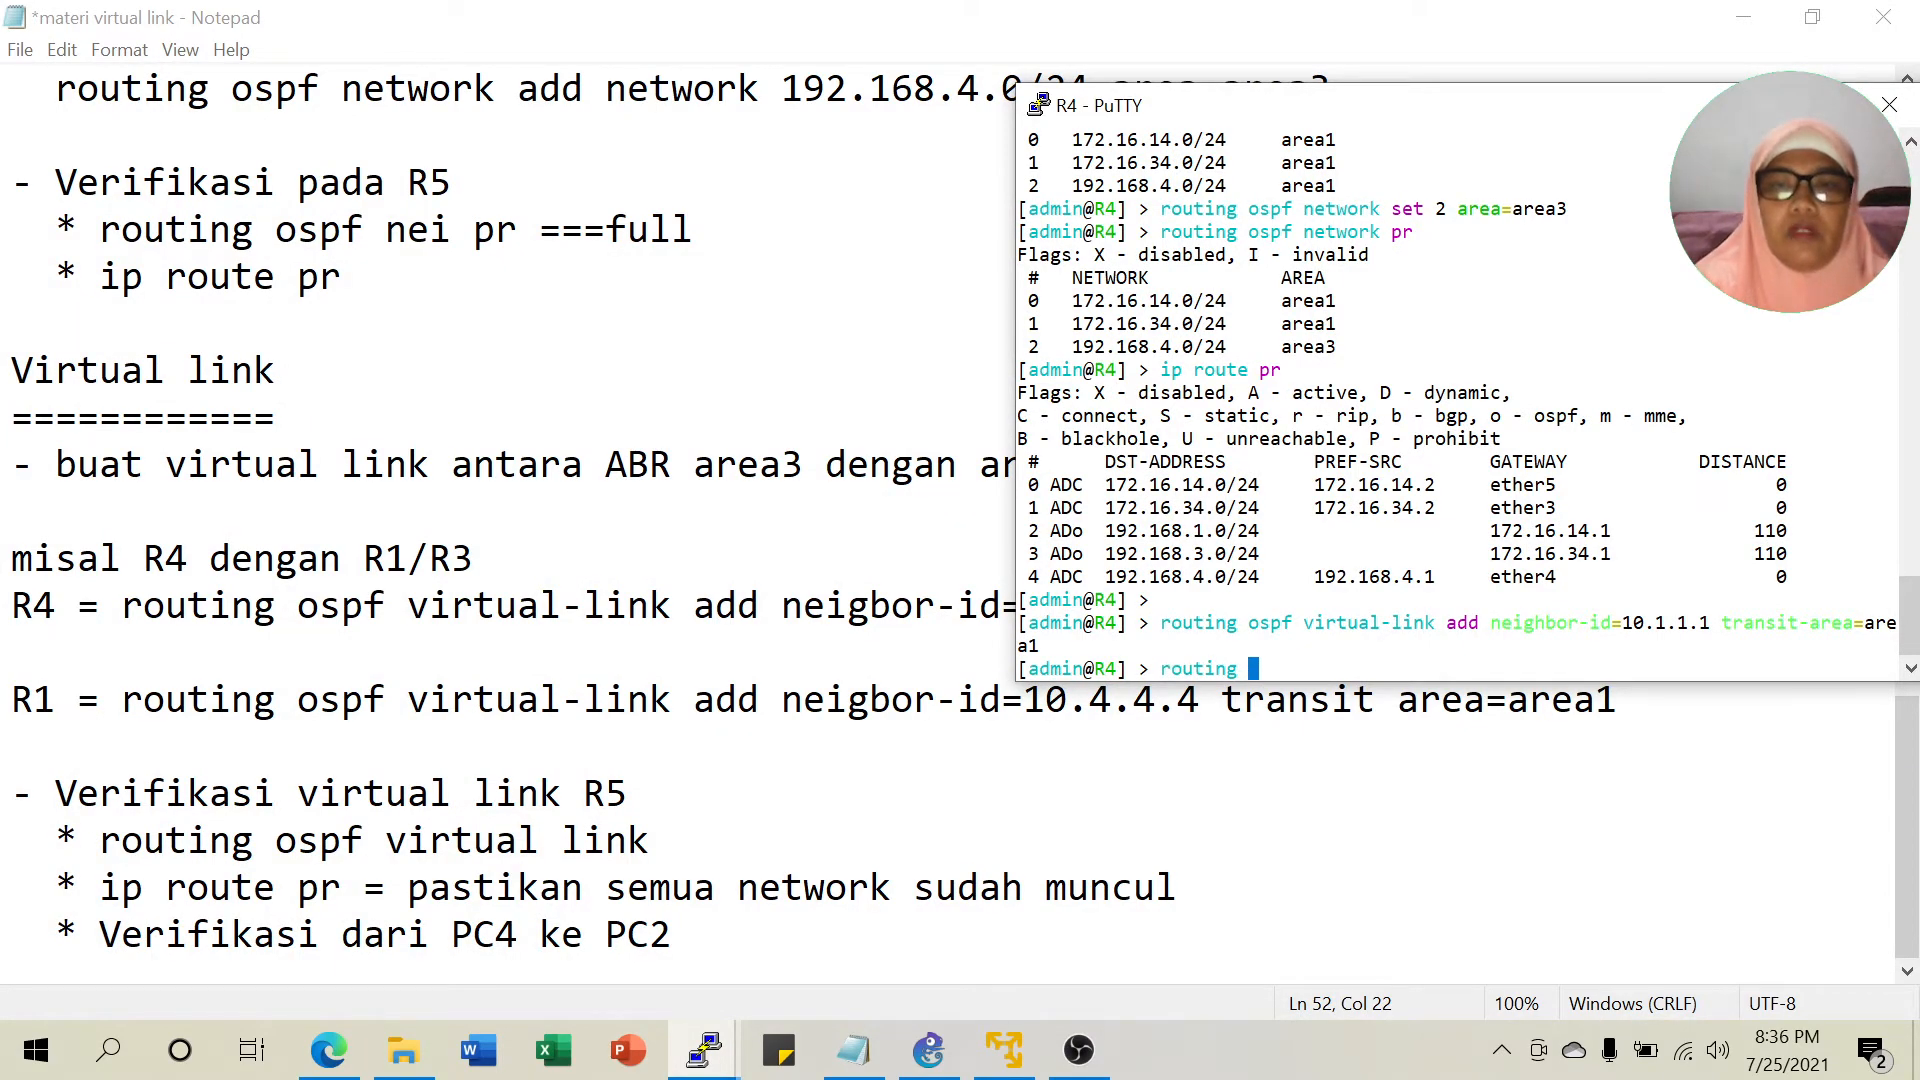
text(s)
key(BackSpace)
text(ospf virtual-link pr)
key(Return)
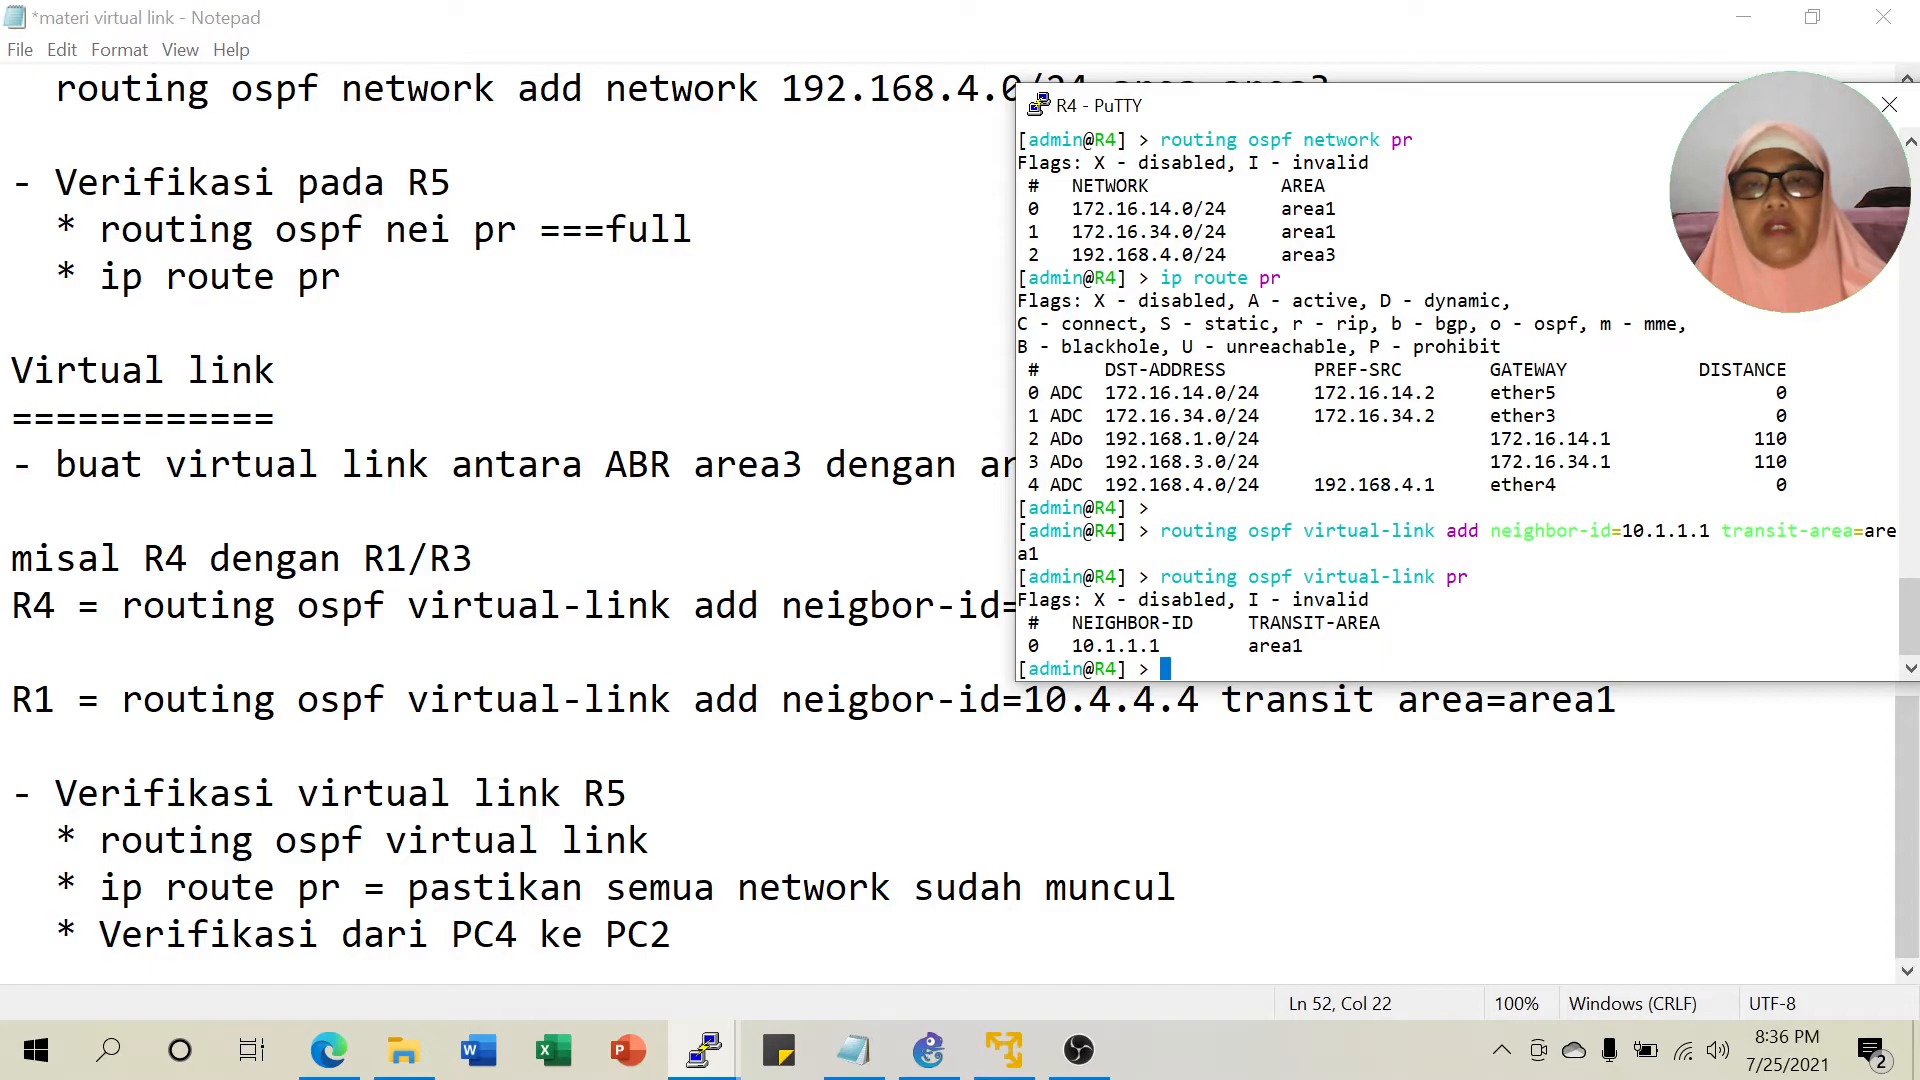
Run 'routing ospf virtual-link print' on R1 and highlight the 10.4.4.4 area1 entry.
click(716, 1055)
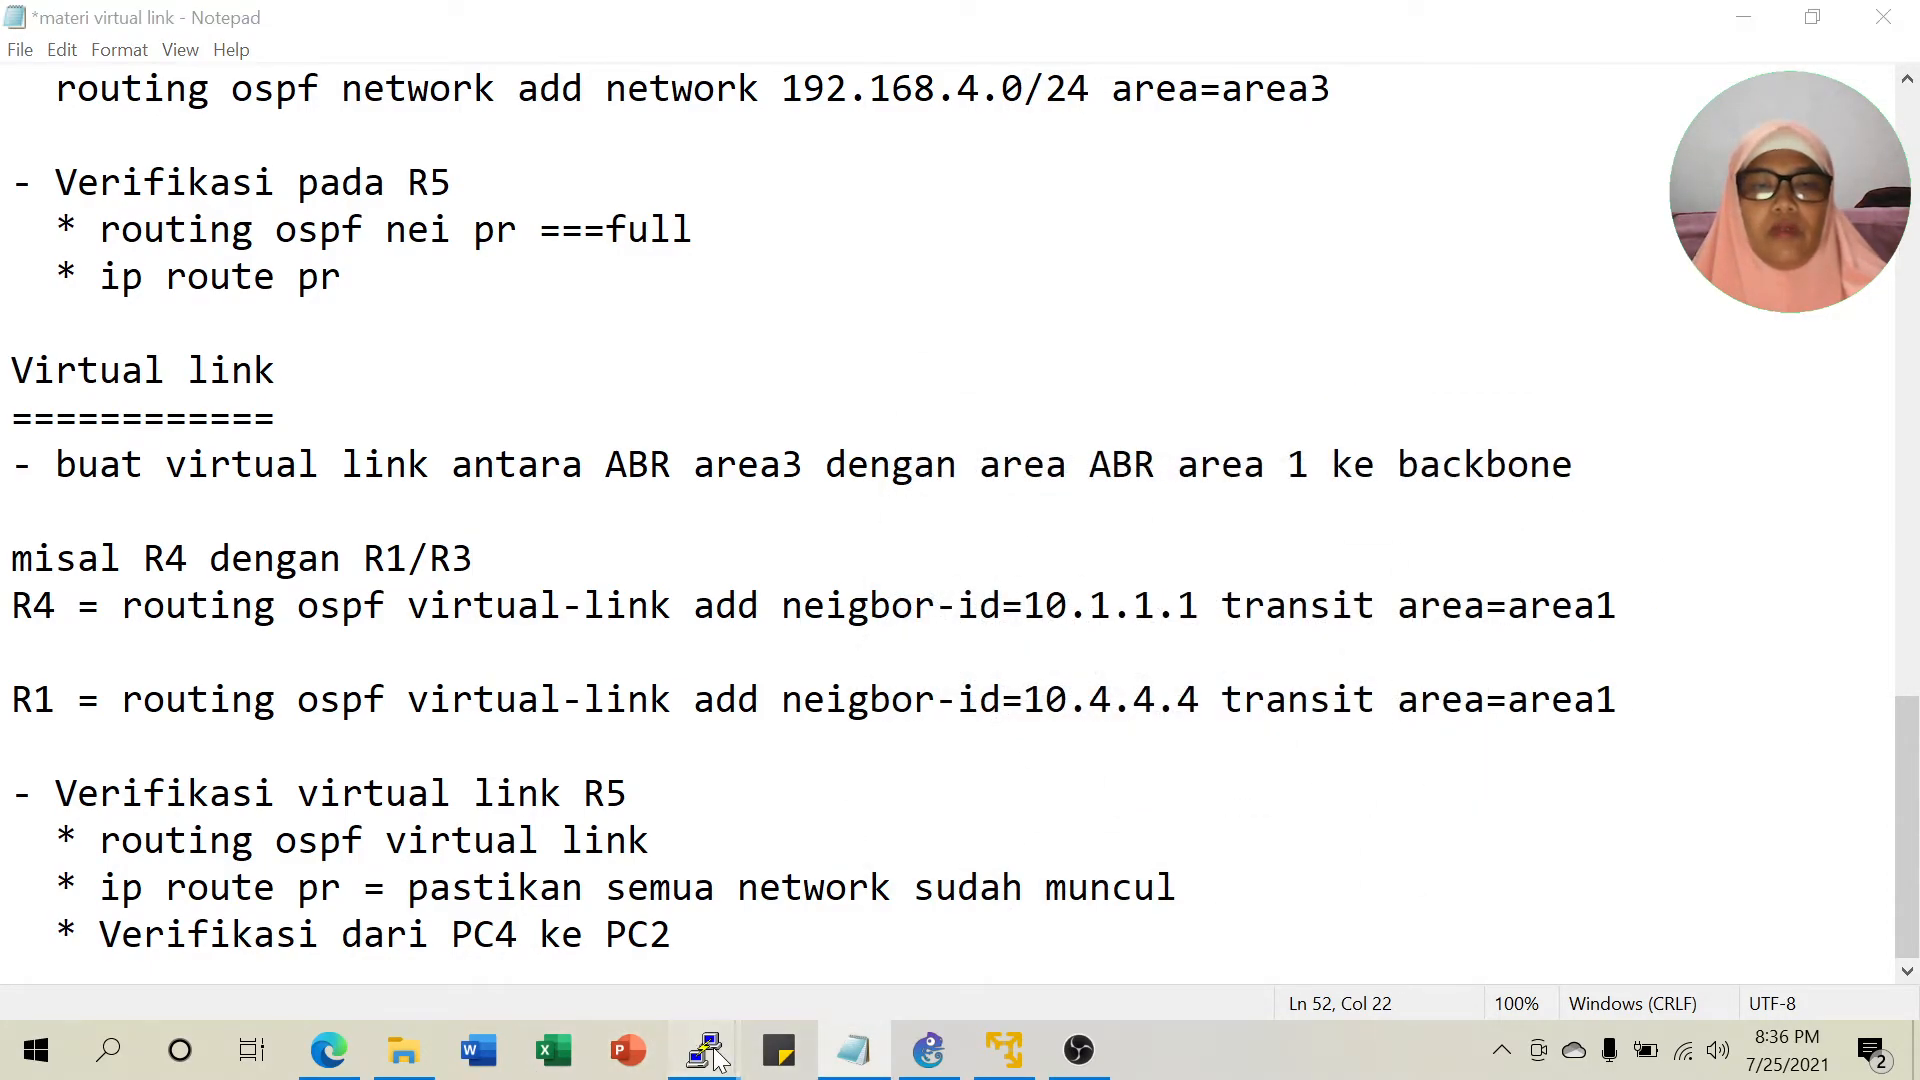
click(716, 1058)
click(144, 893)
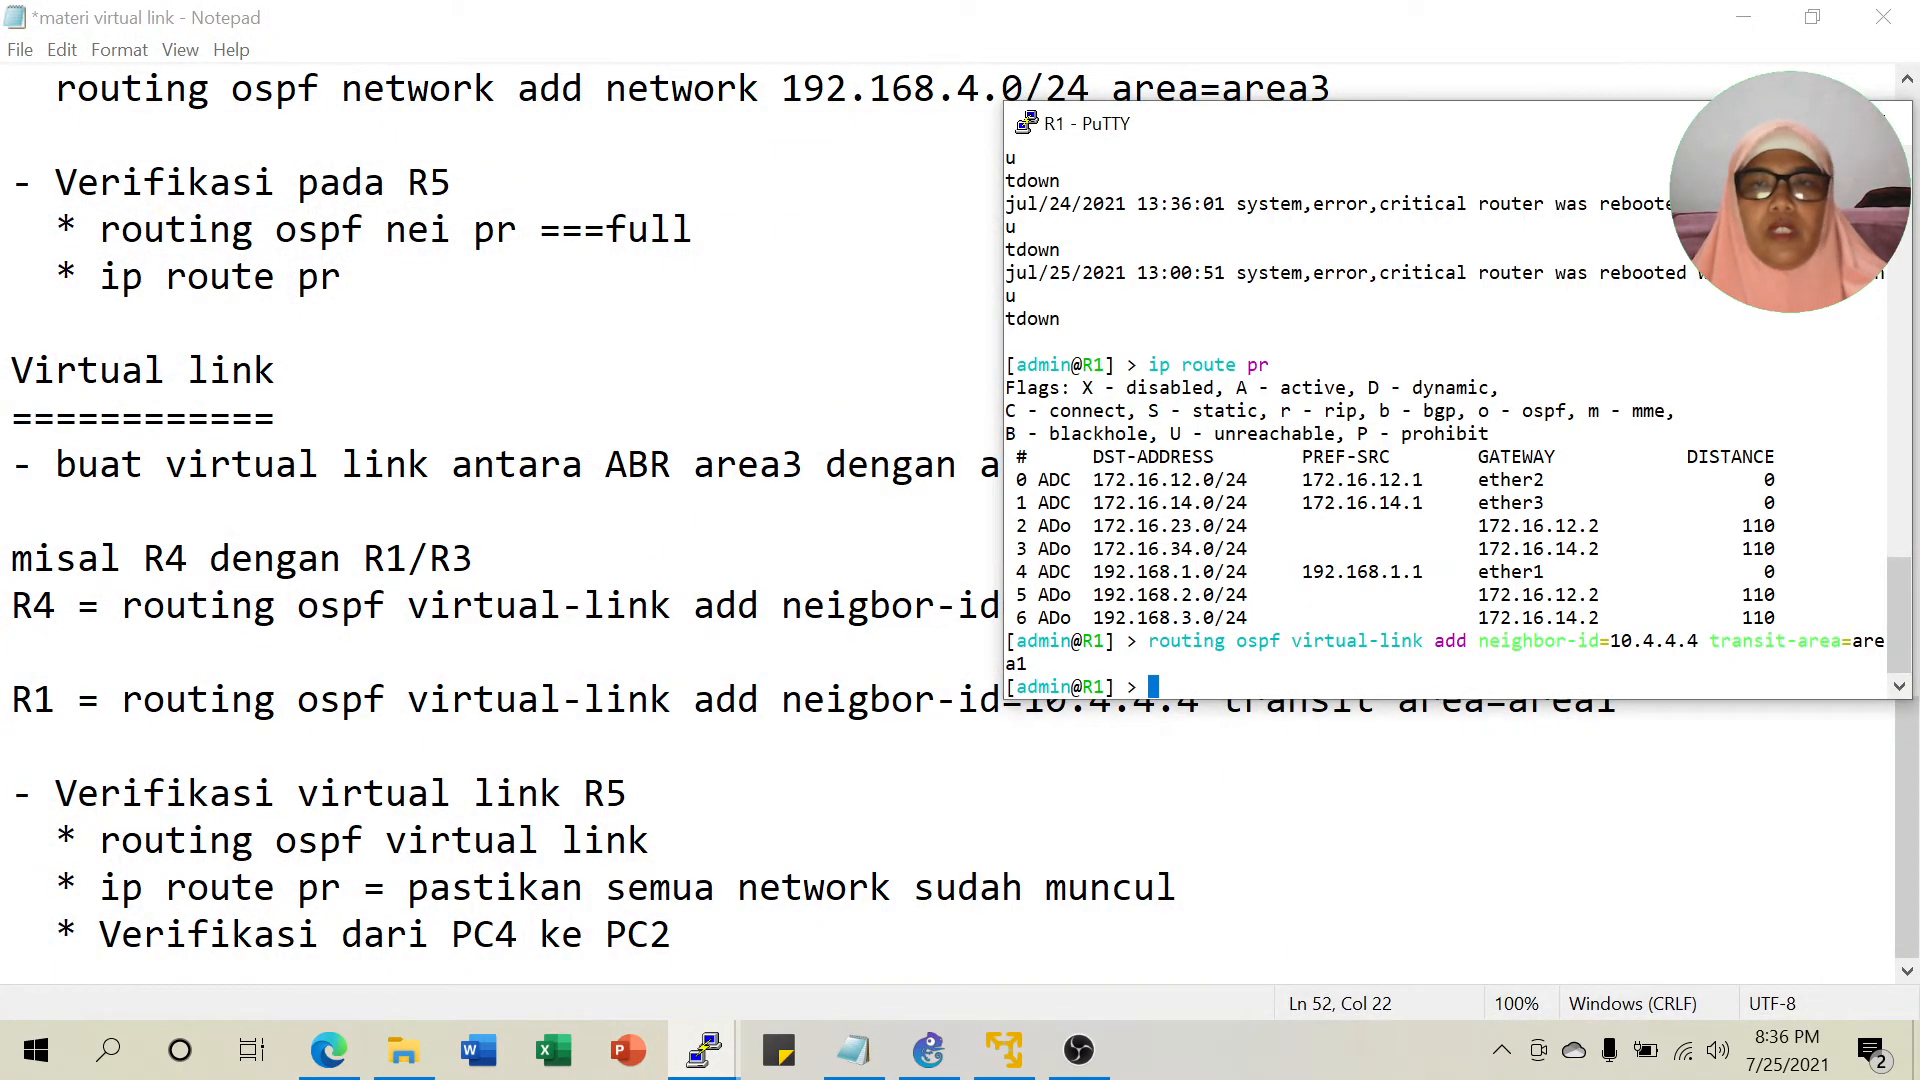
drag(1457, 150, 1457, 141)
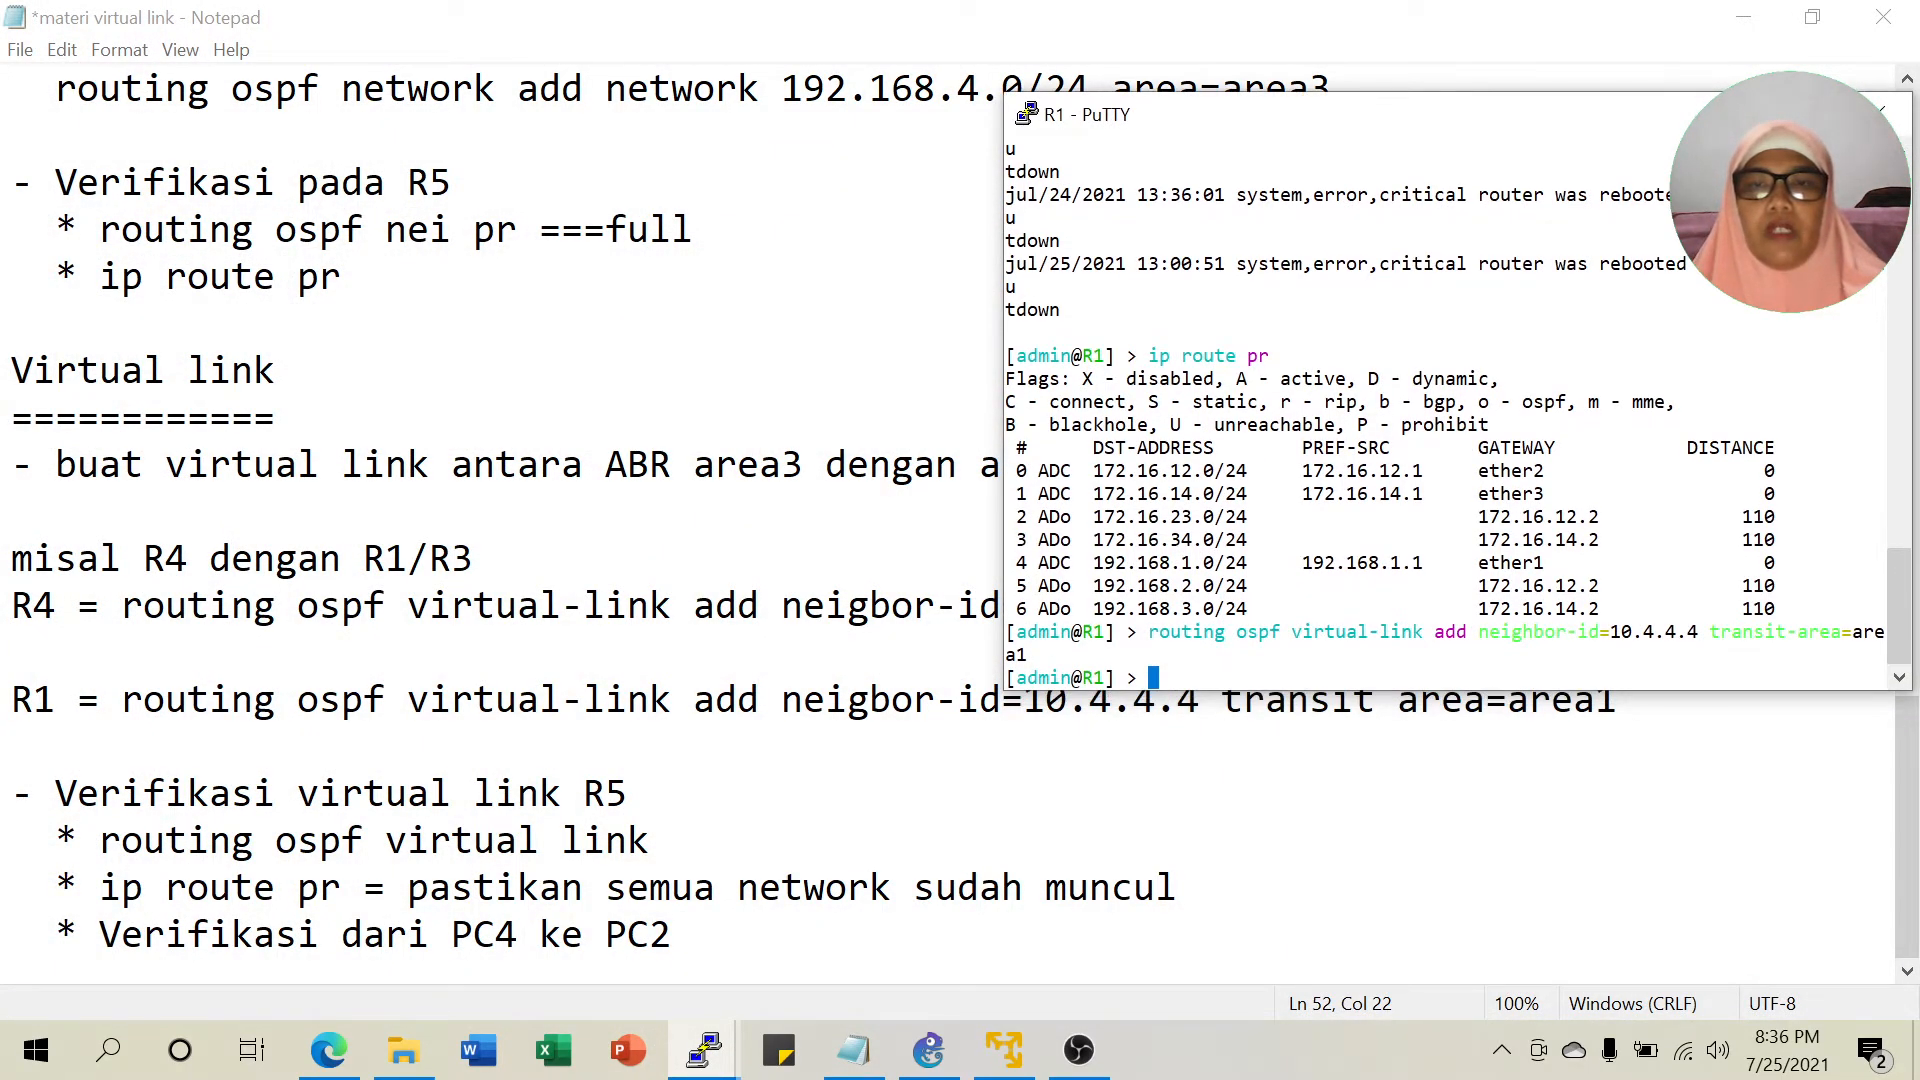
text(routing )
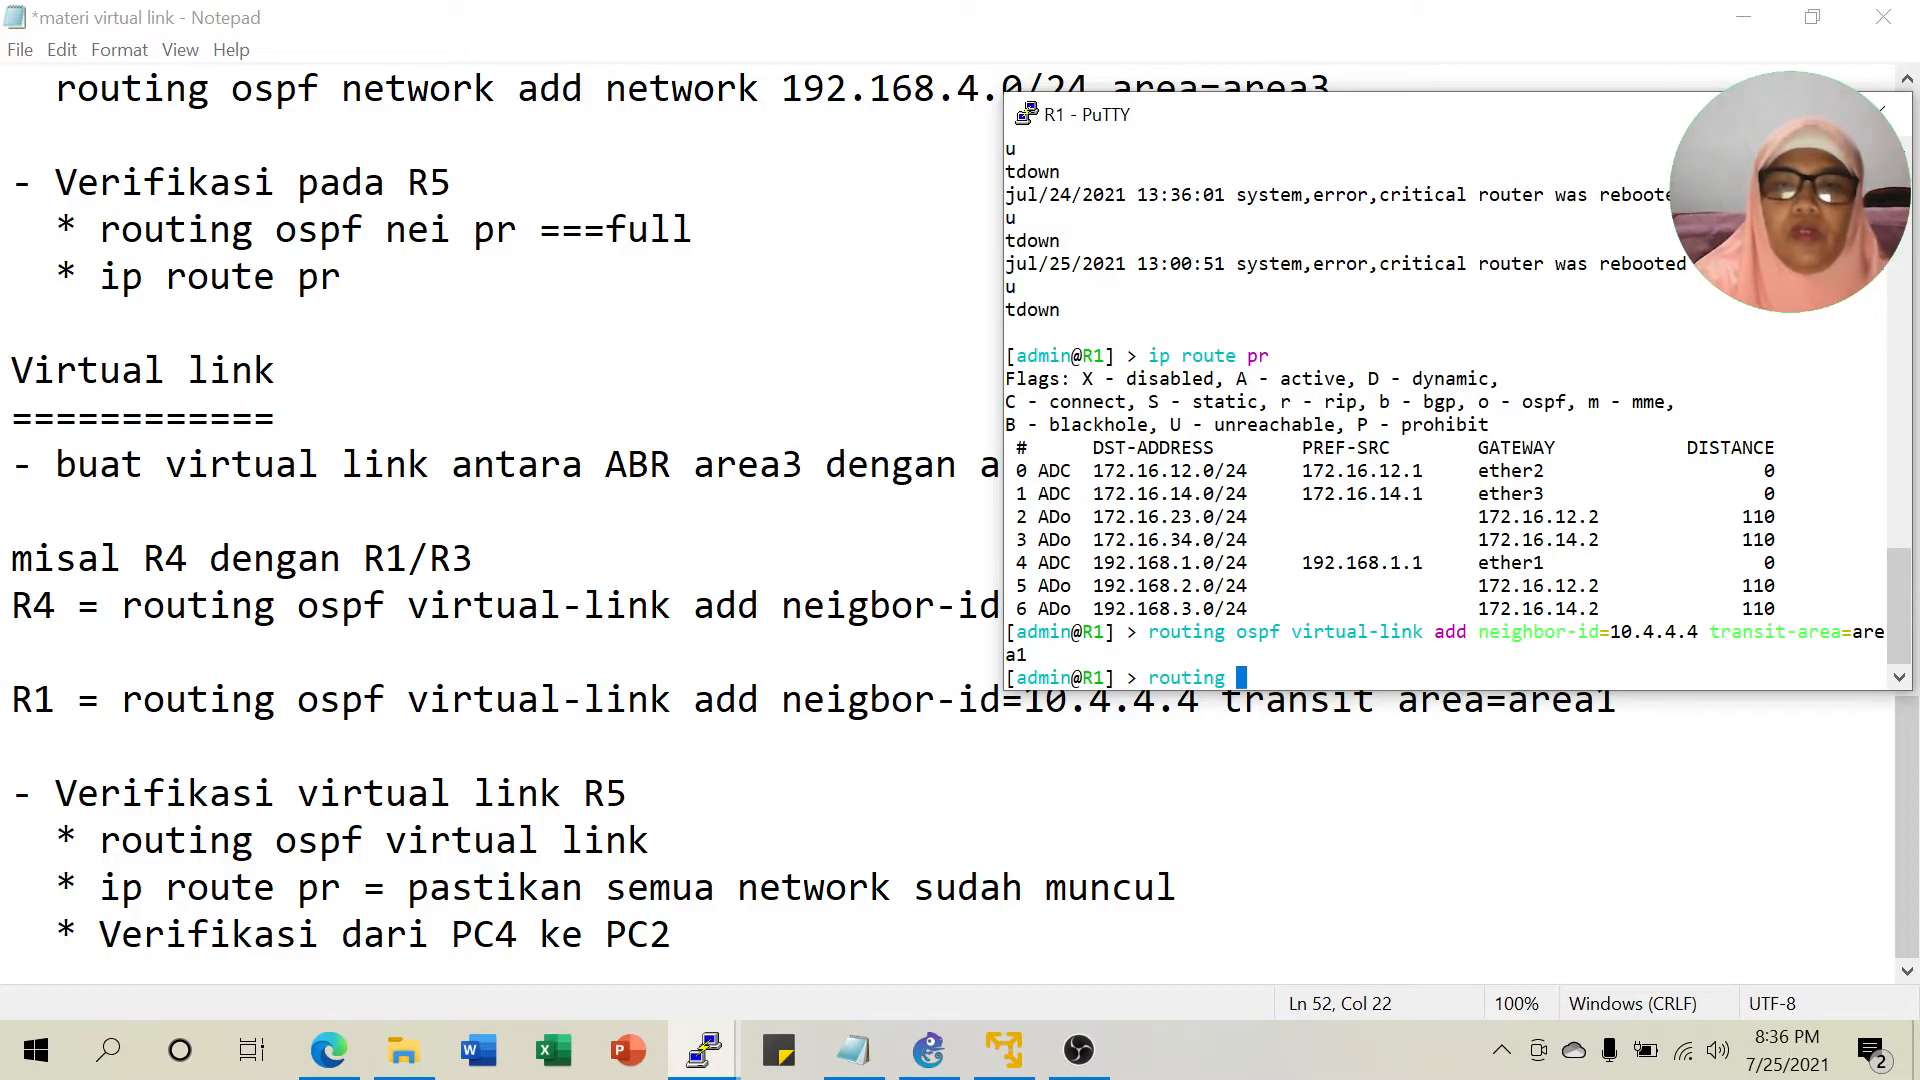
text(ospf virtual-link pr)
key(Return)
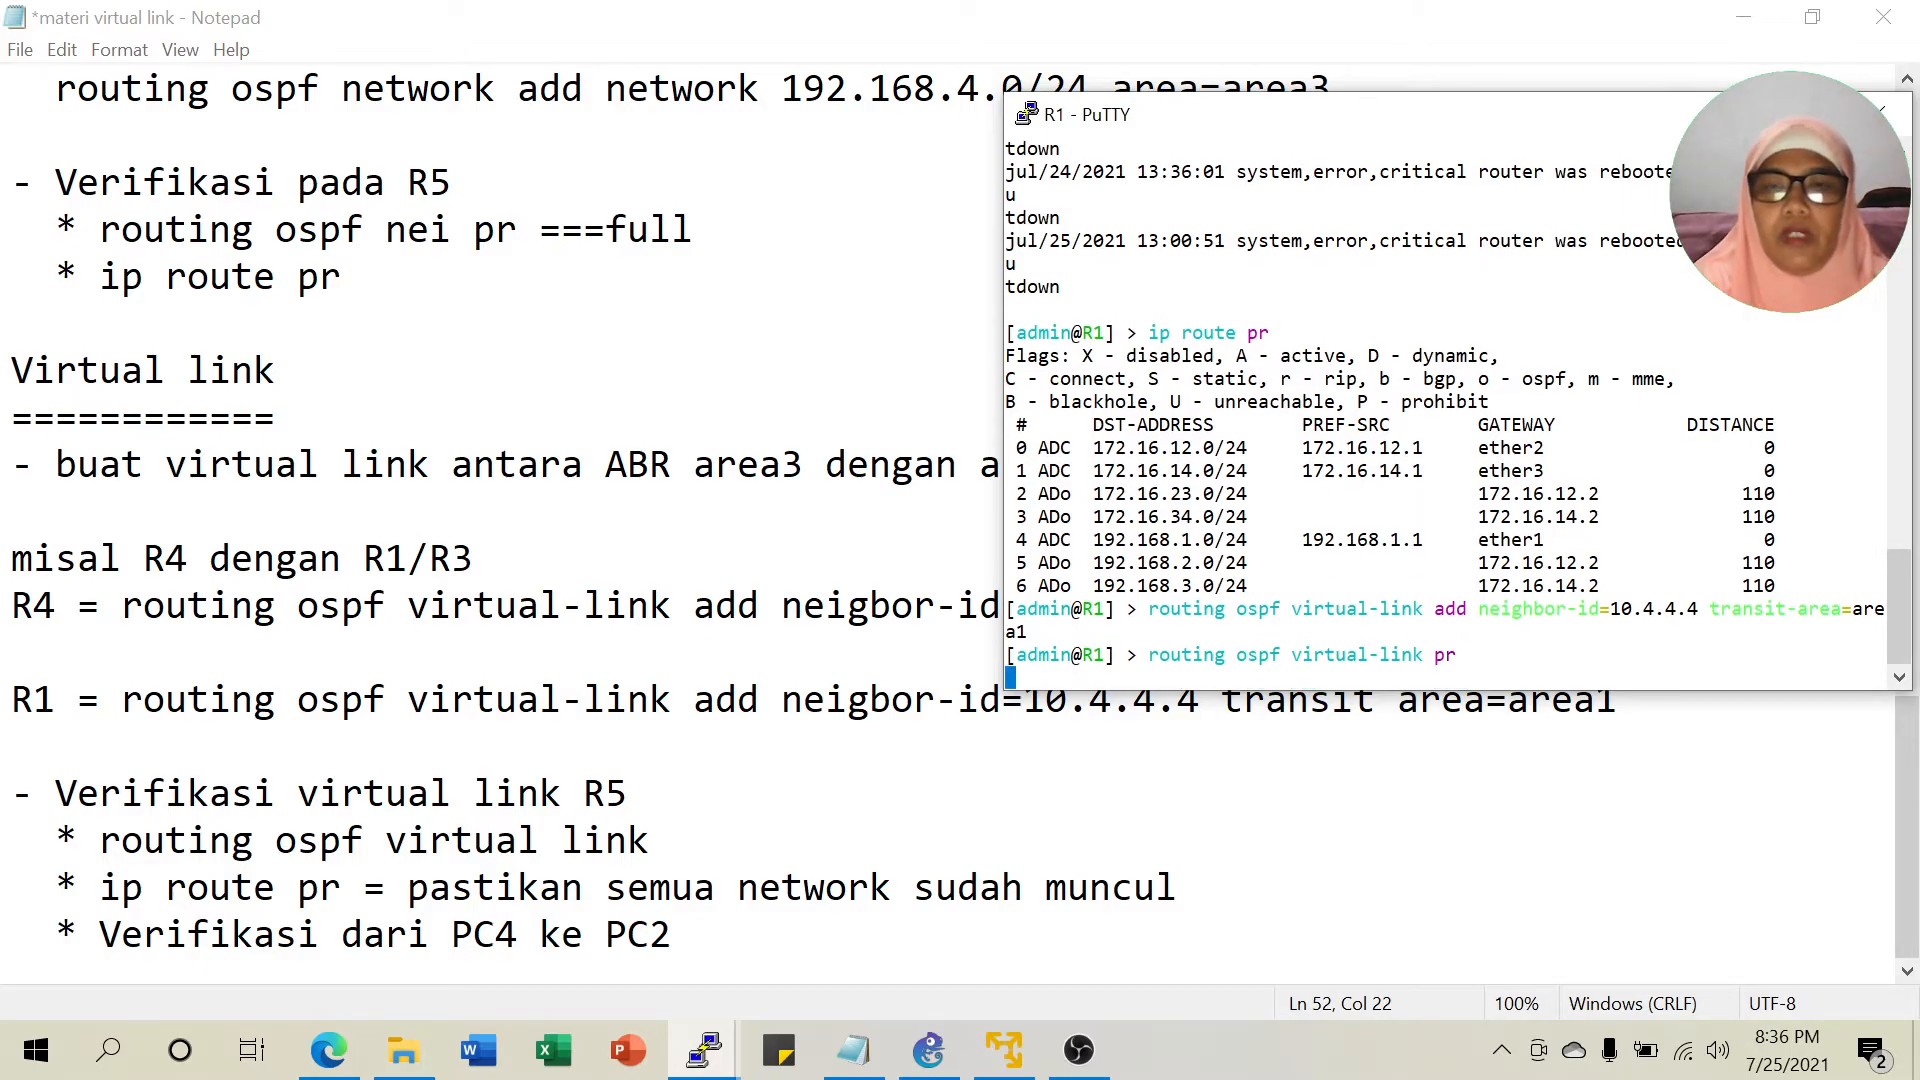
drag(1062, 672, 1290, 674)
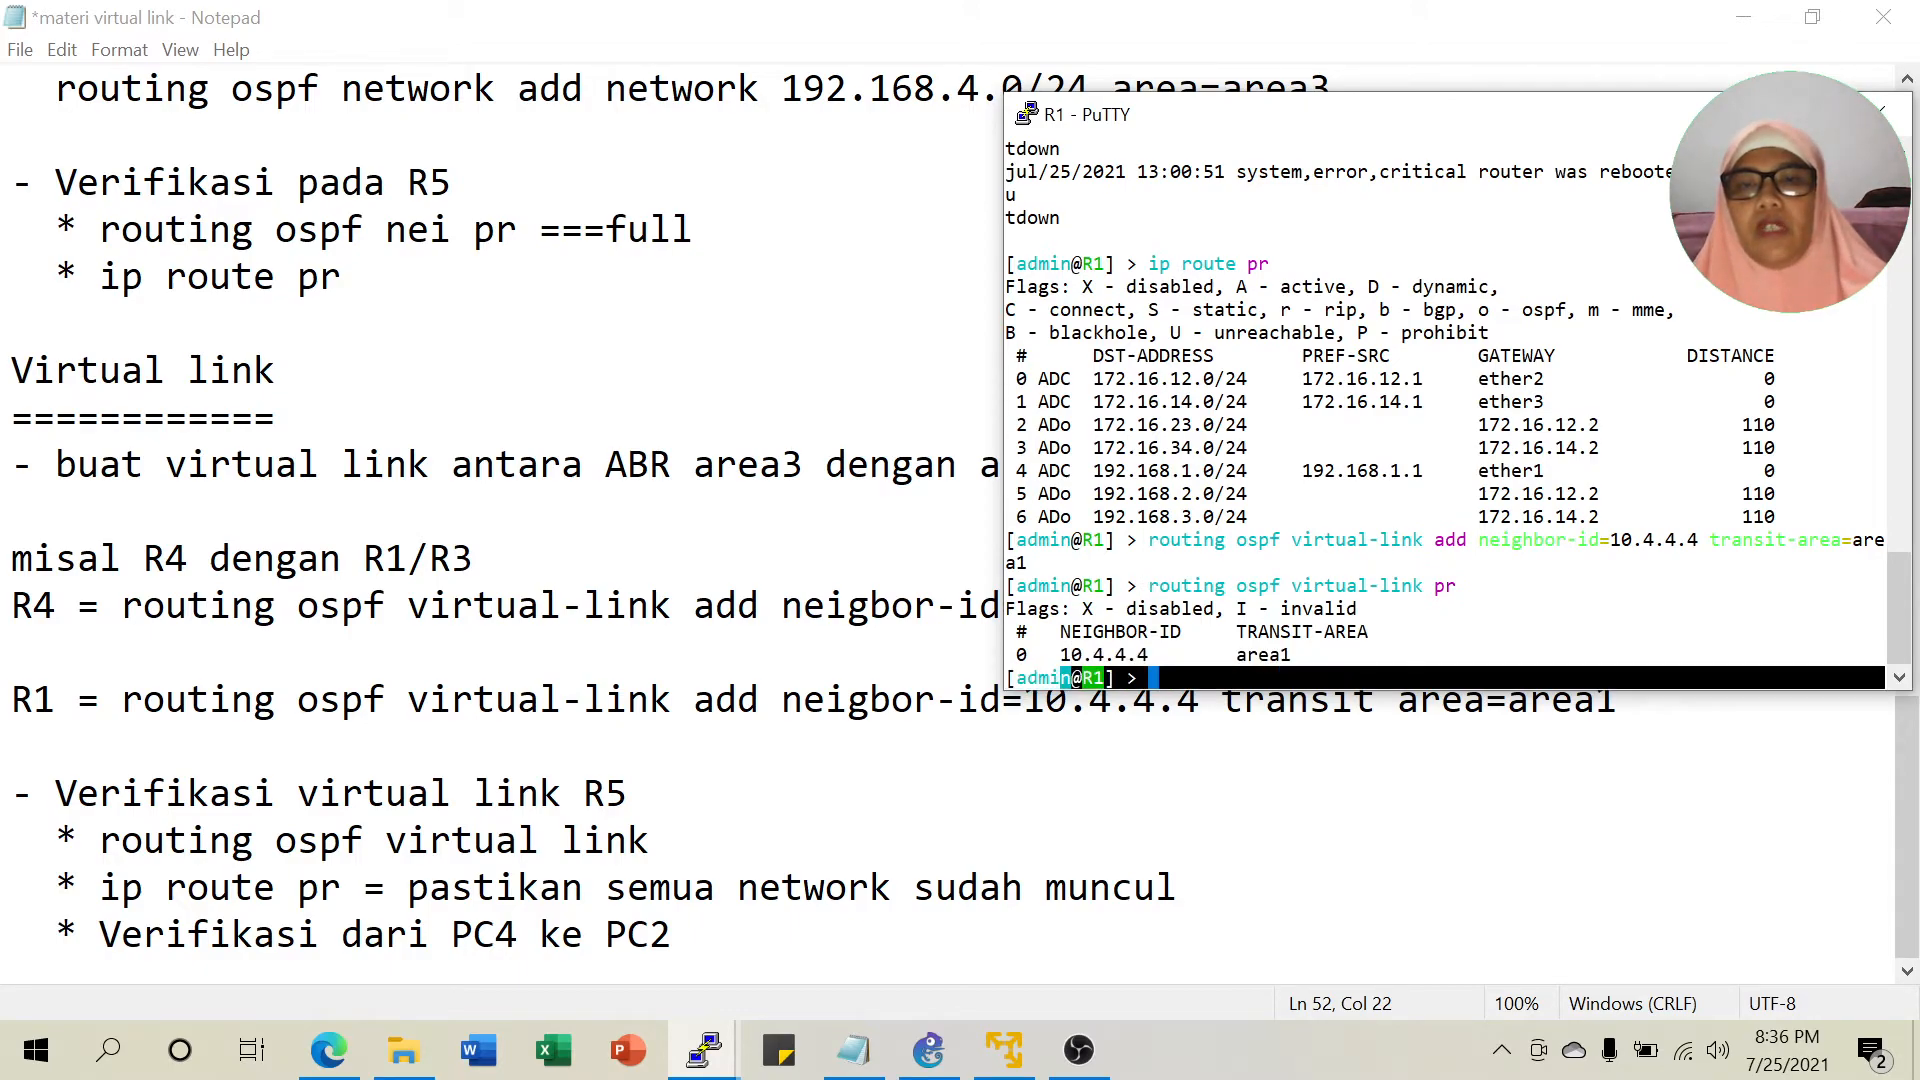
key(alt+Tab)
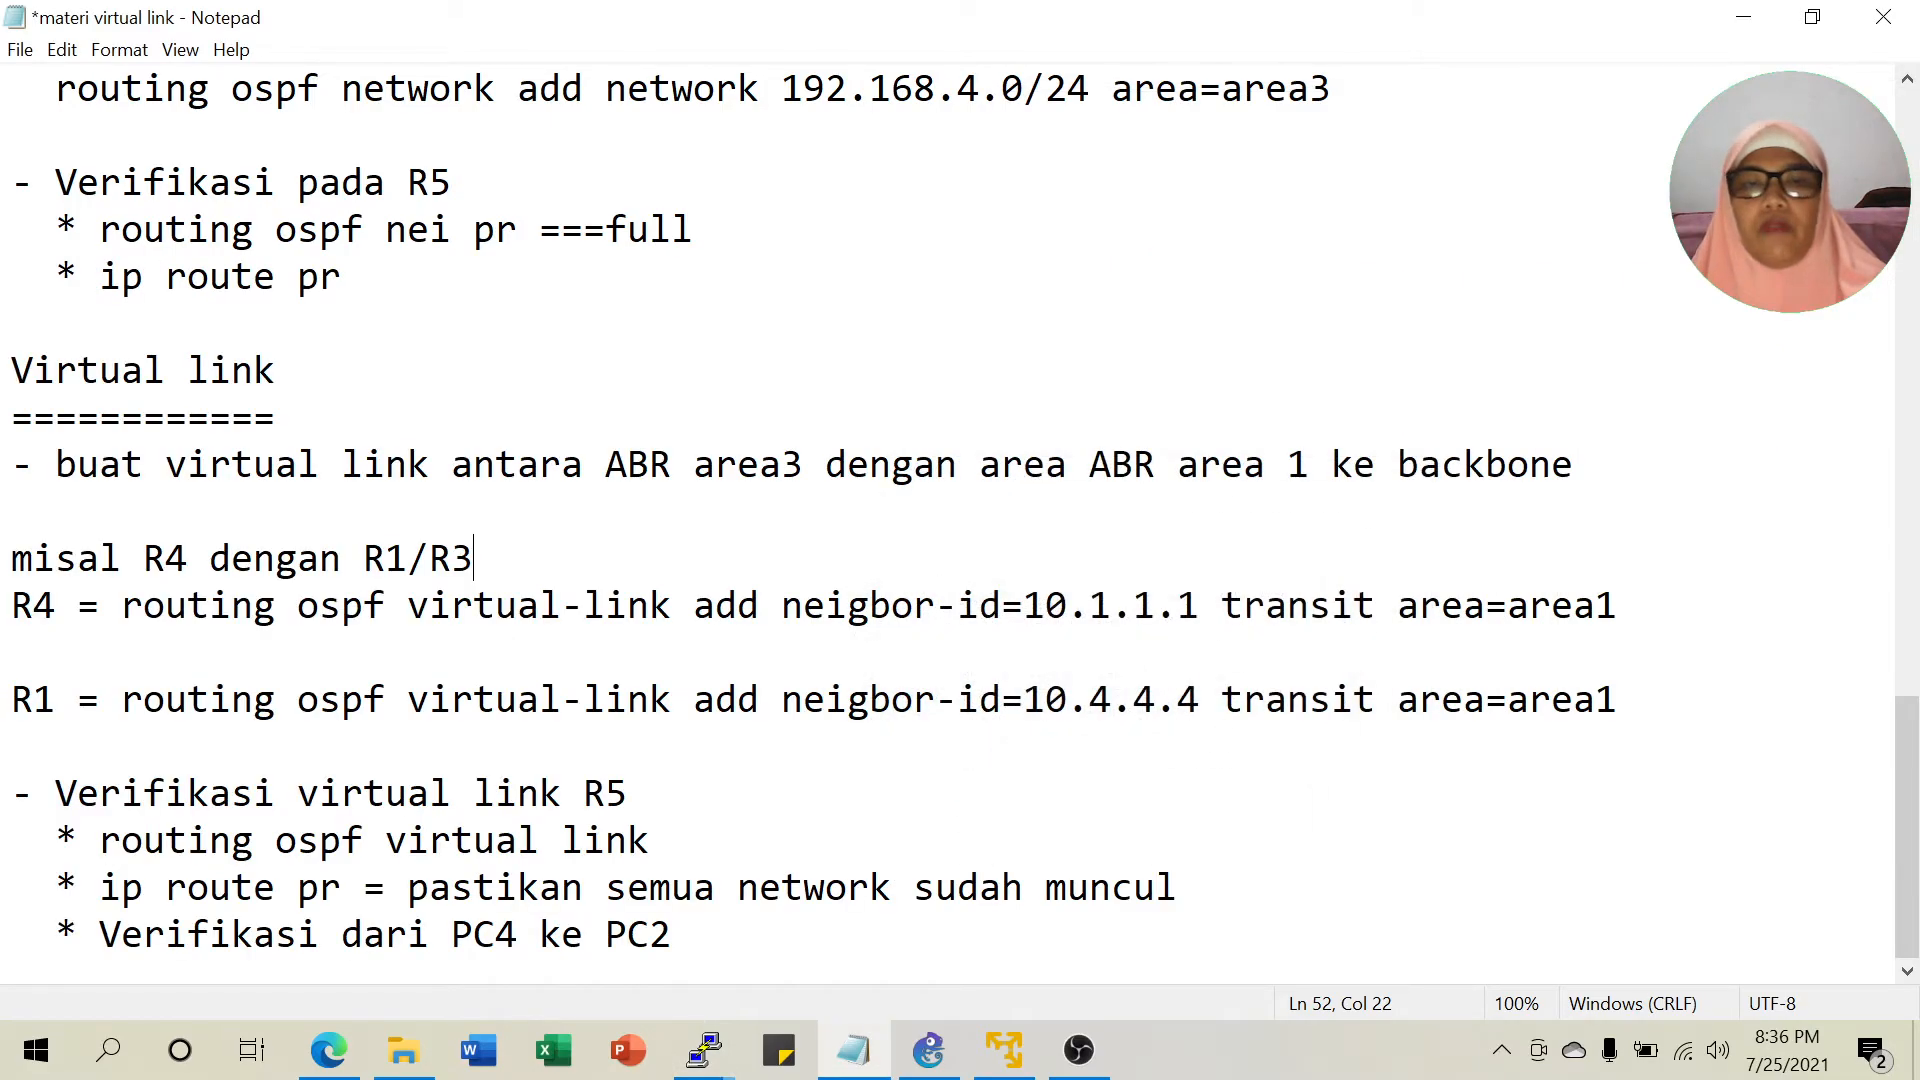
Append '===R1 dan R4' to the 'routing ospf virtual link' line in the notes.
click(650, 840)
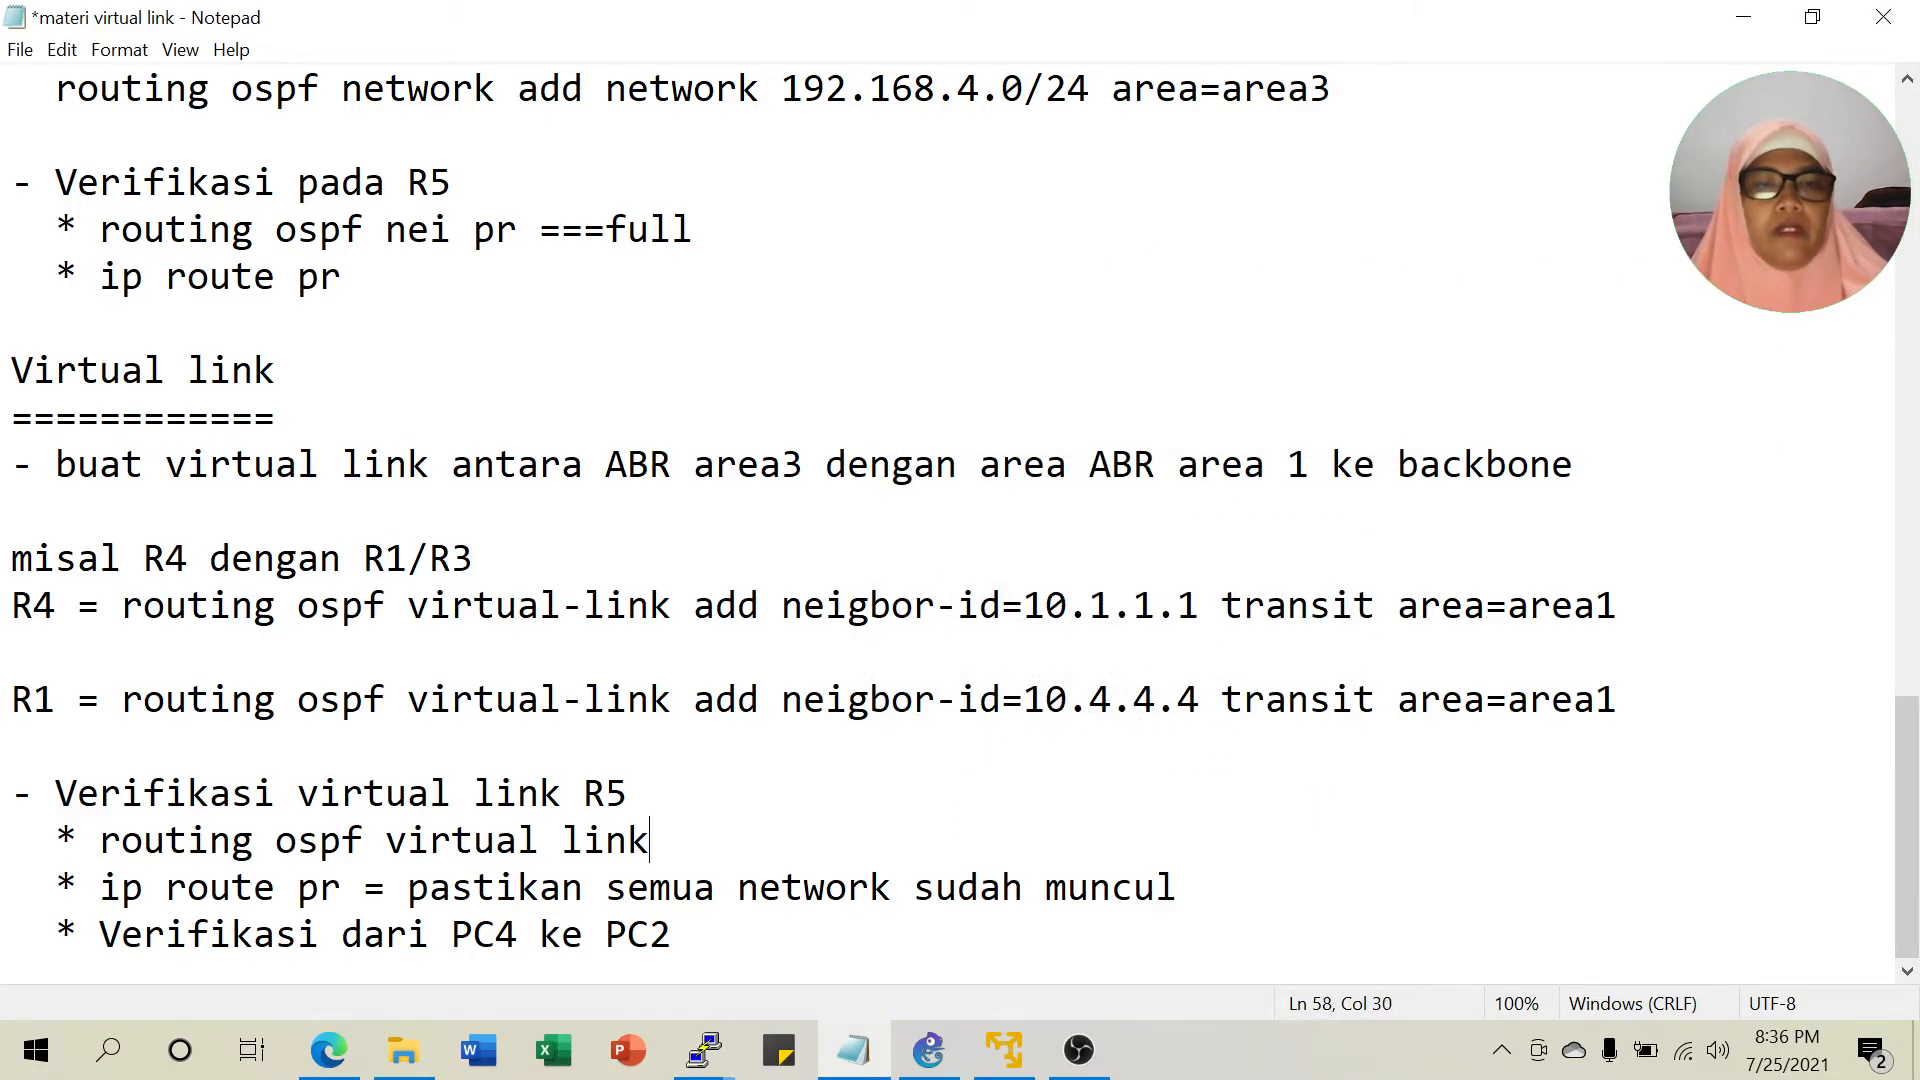
text(===R1 da)
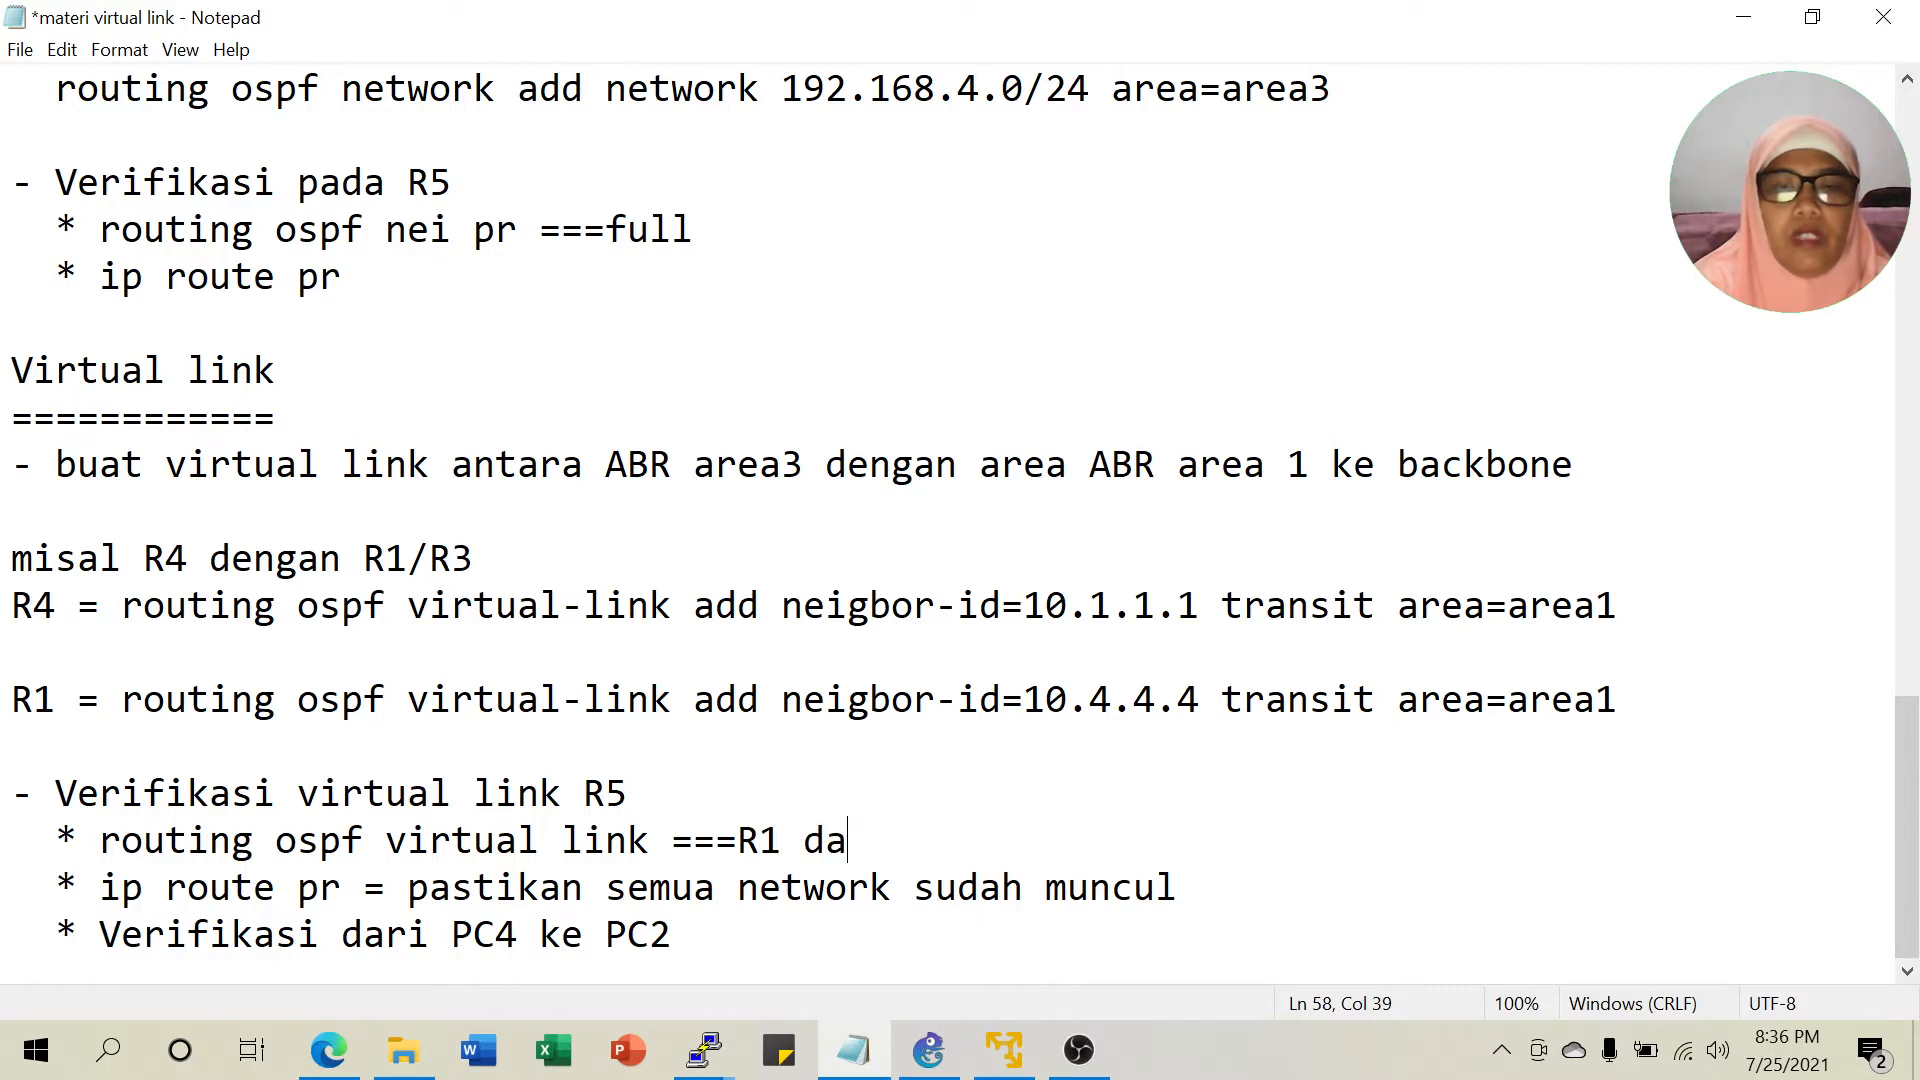
text(n R4)
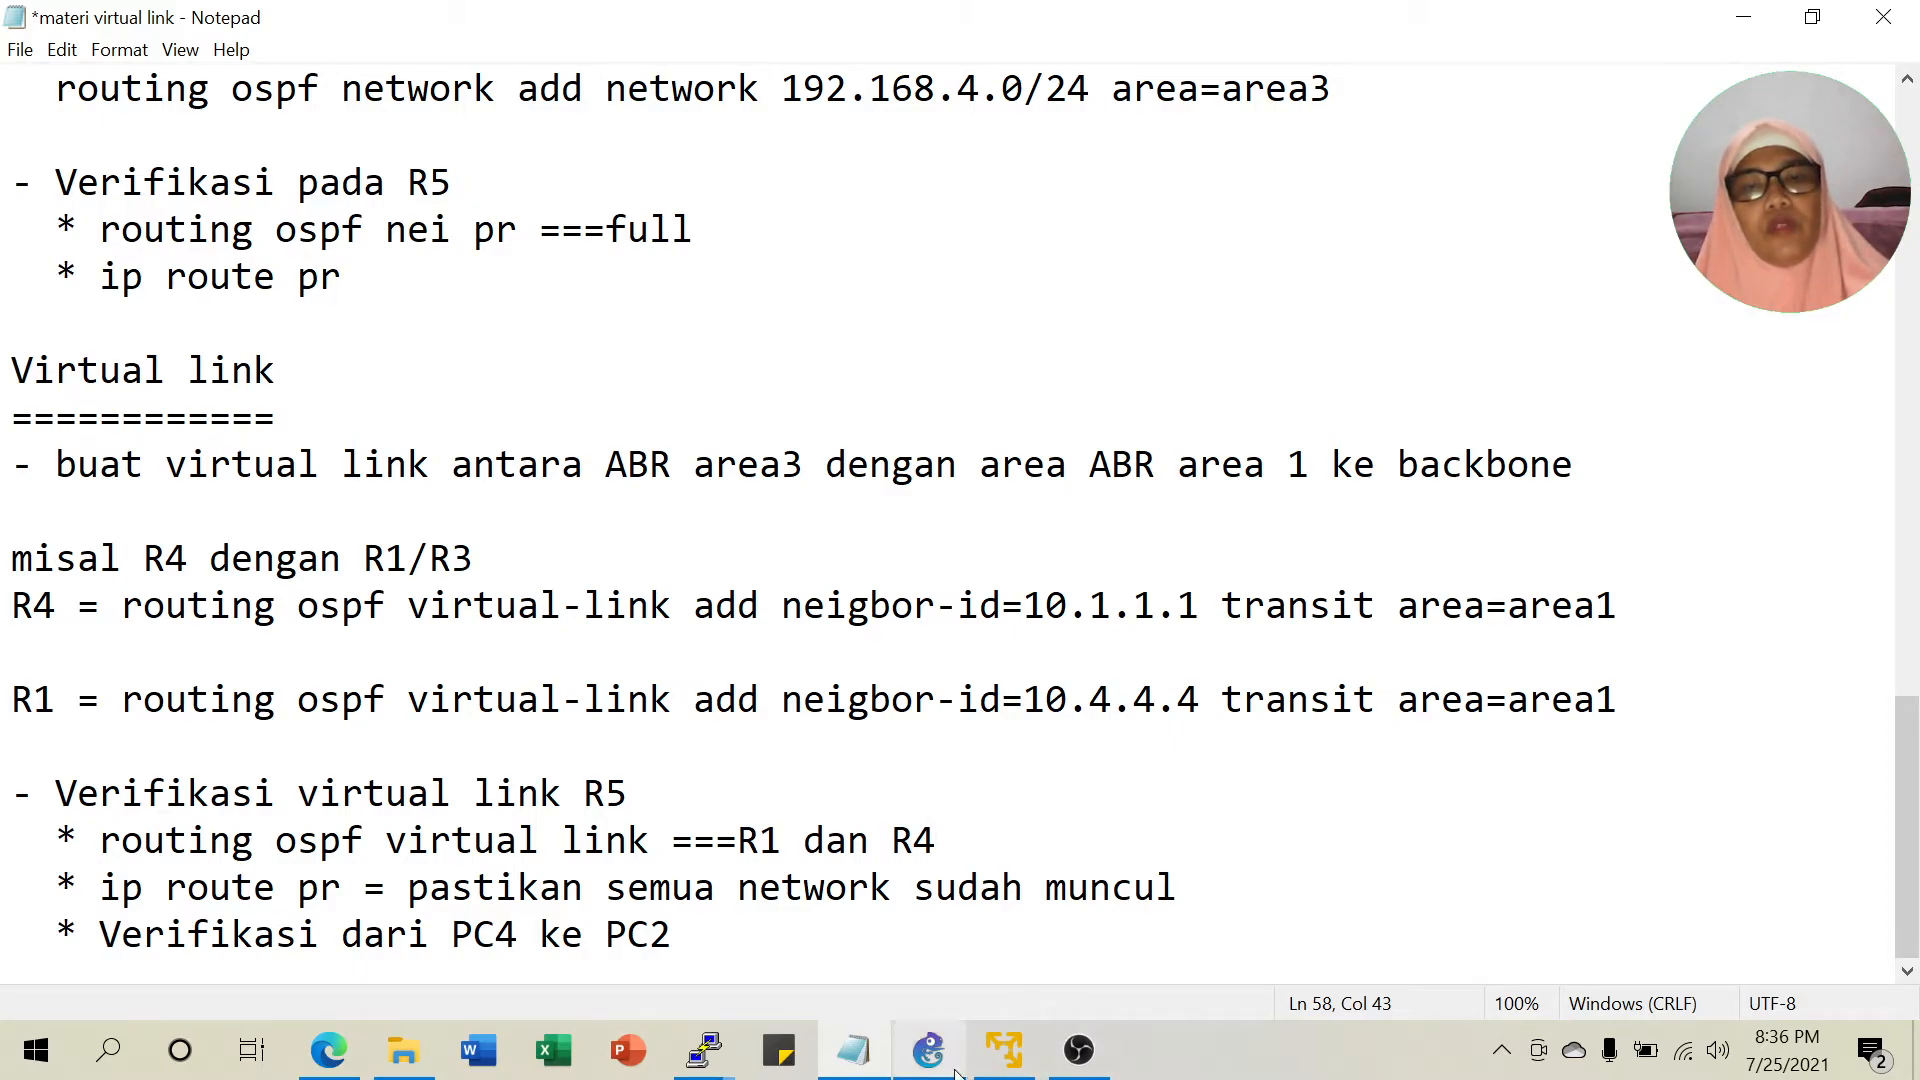
click(706, 1045)
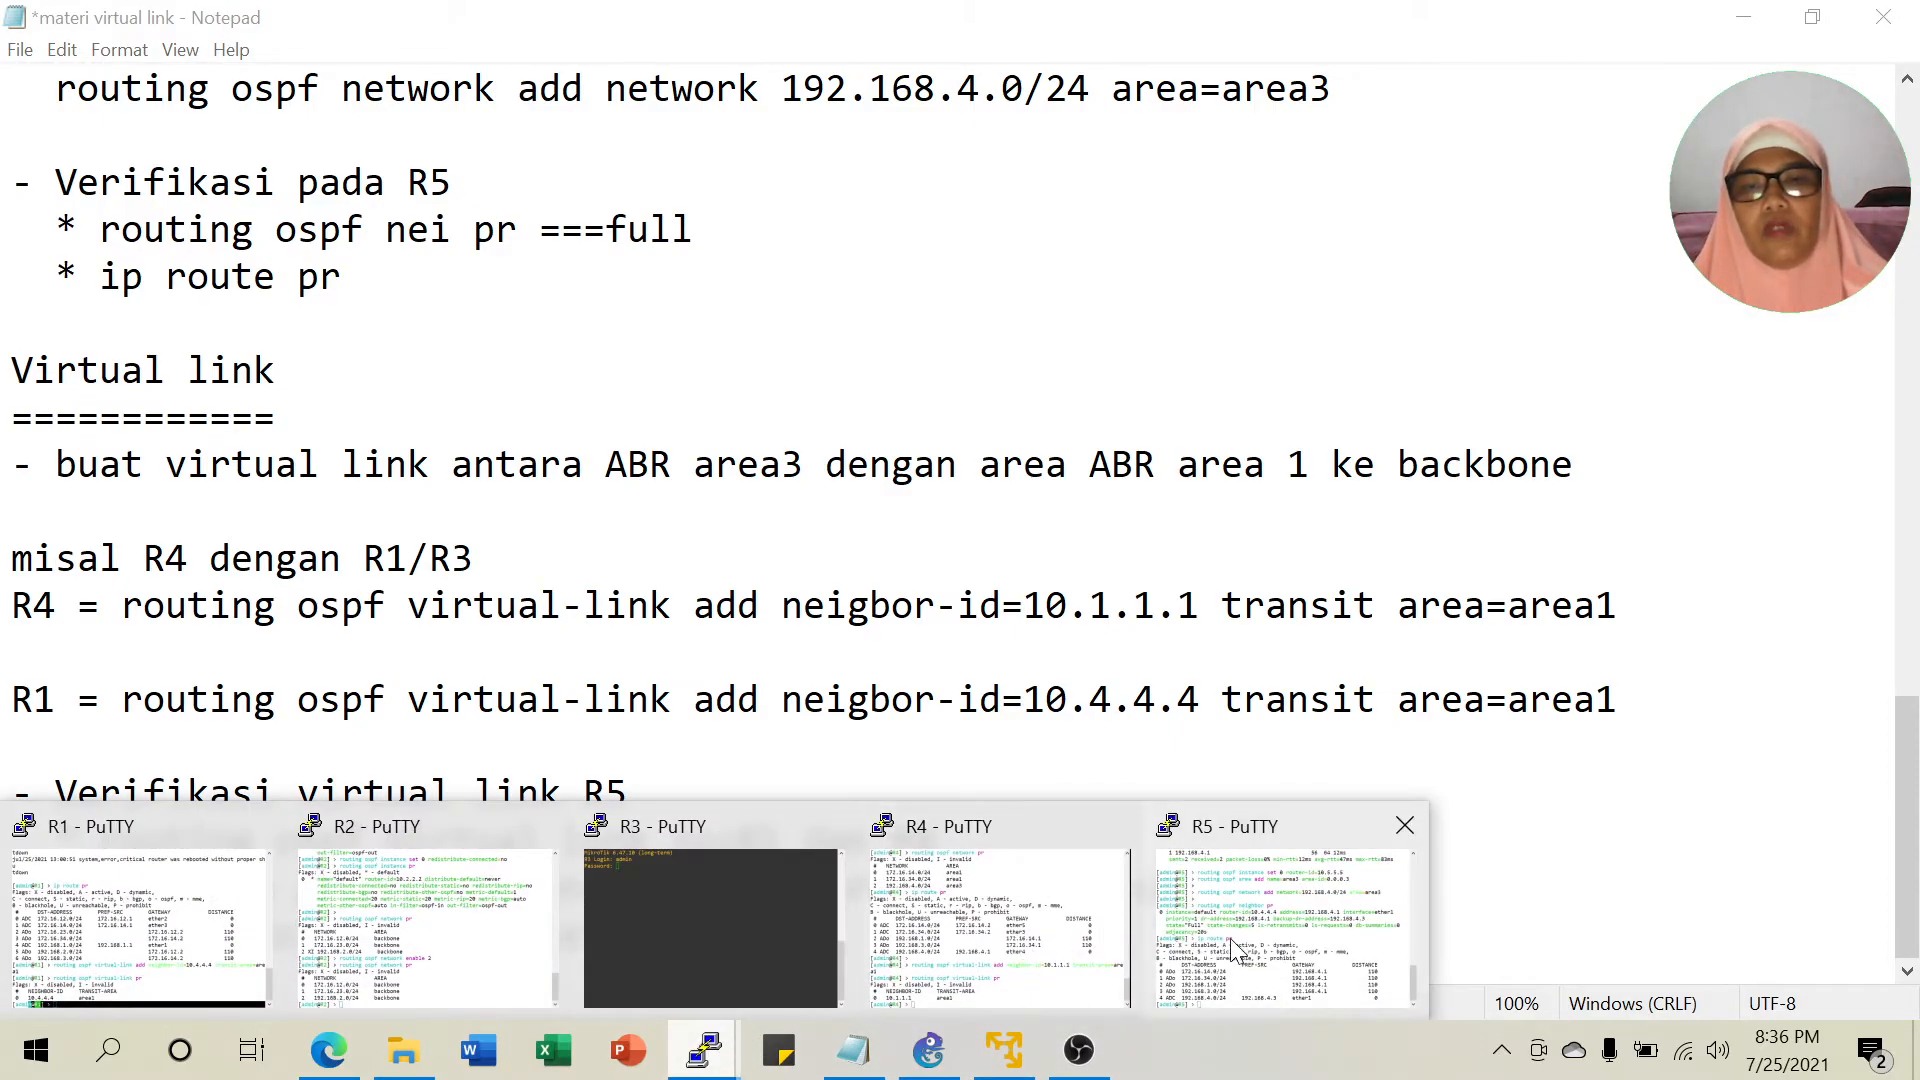
Run 'ip route print' on R5, showing all eight networks including 192.168.2.0/24.
click(1182, 944)
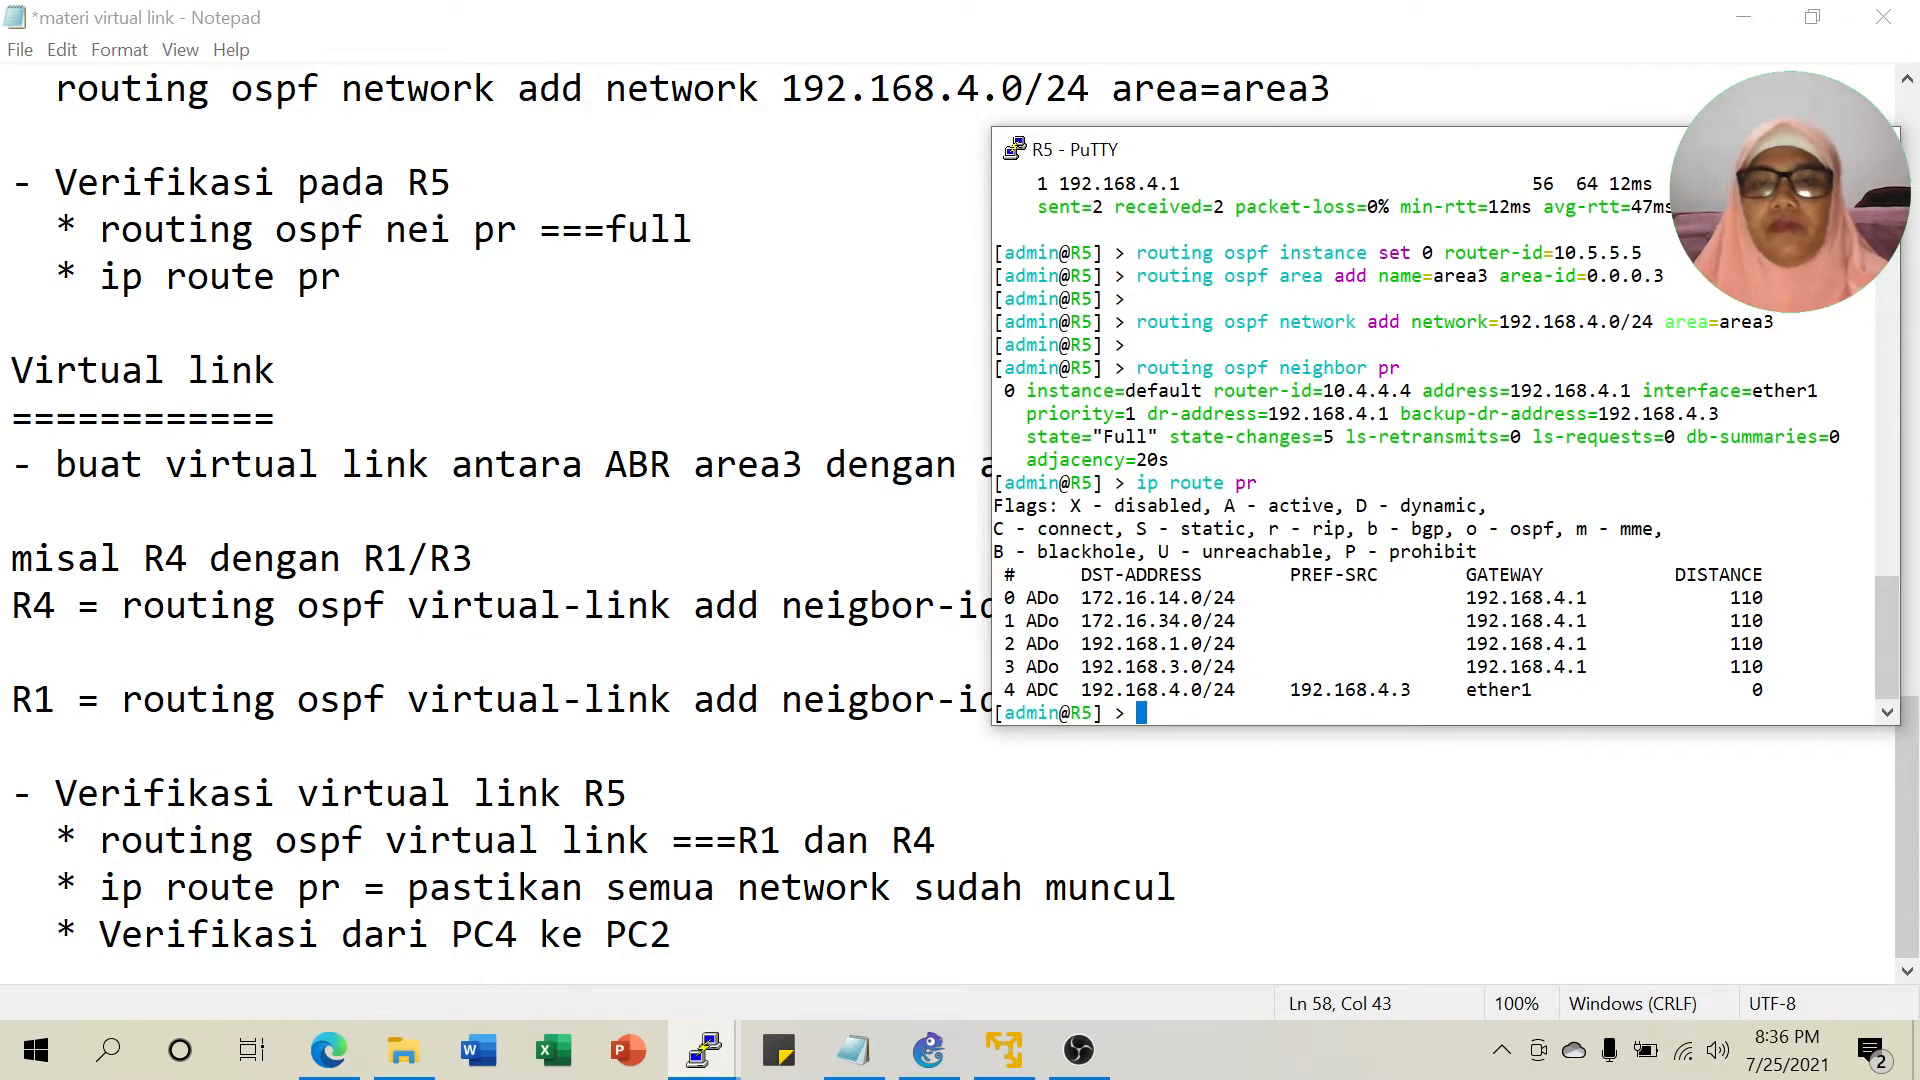
key(Return)
text(ip route pr)
key(Return)
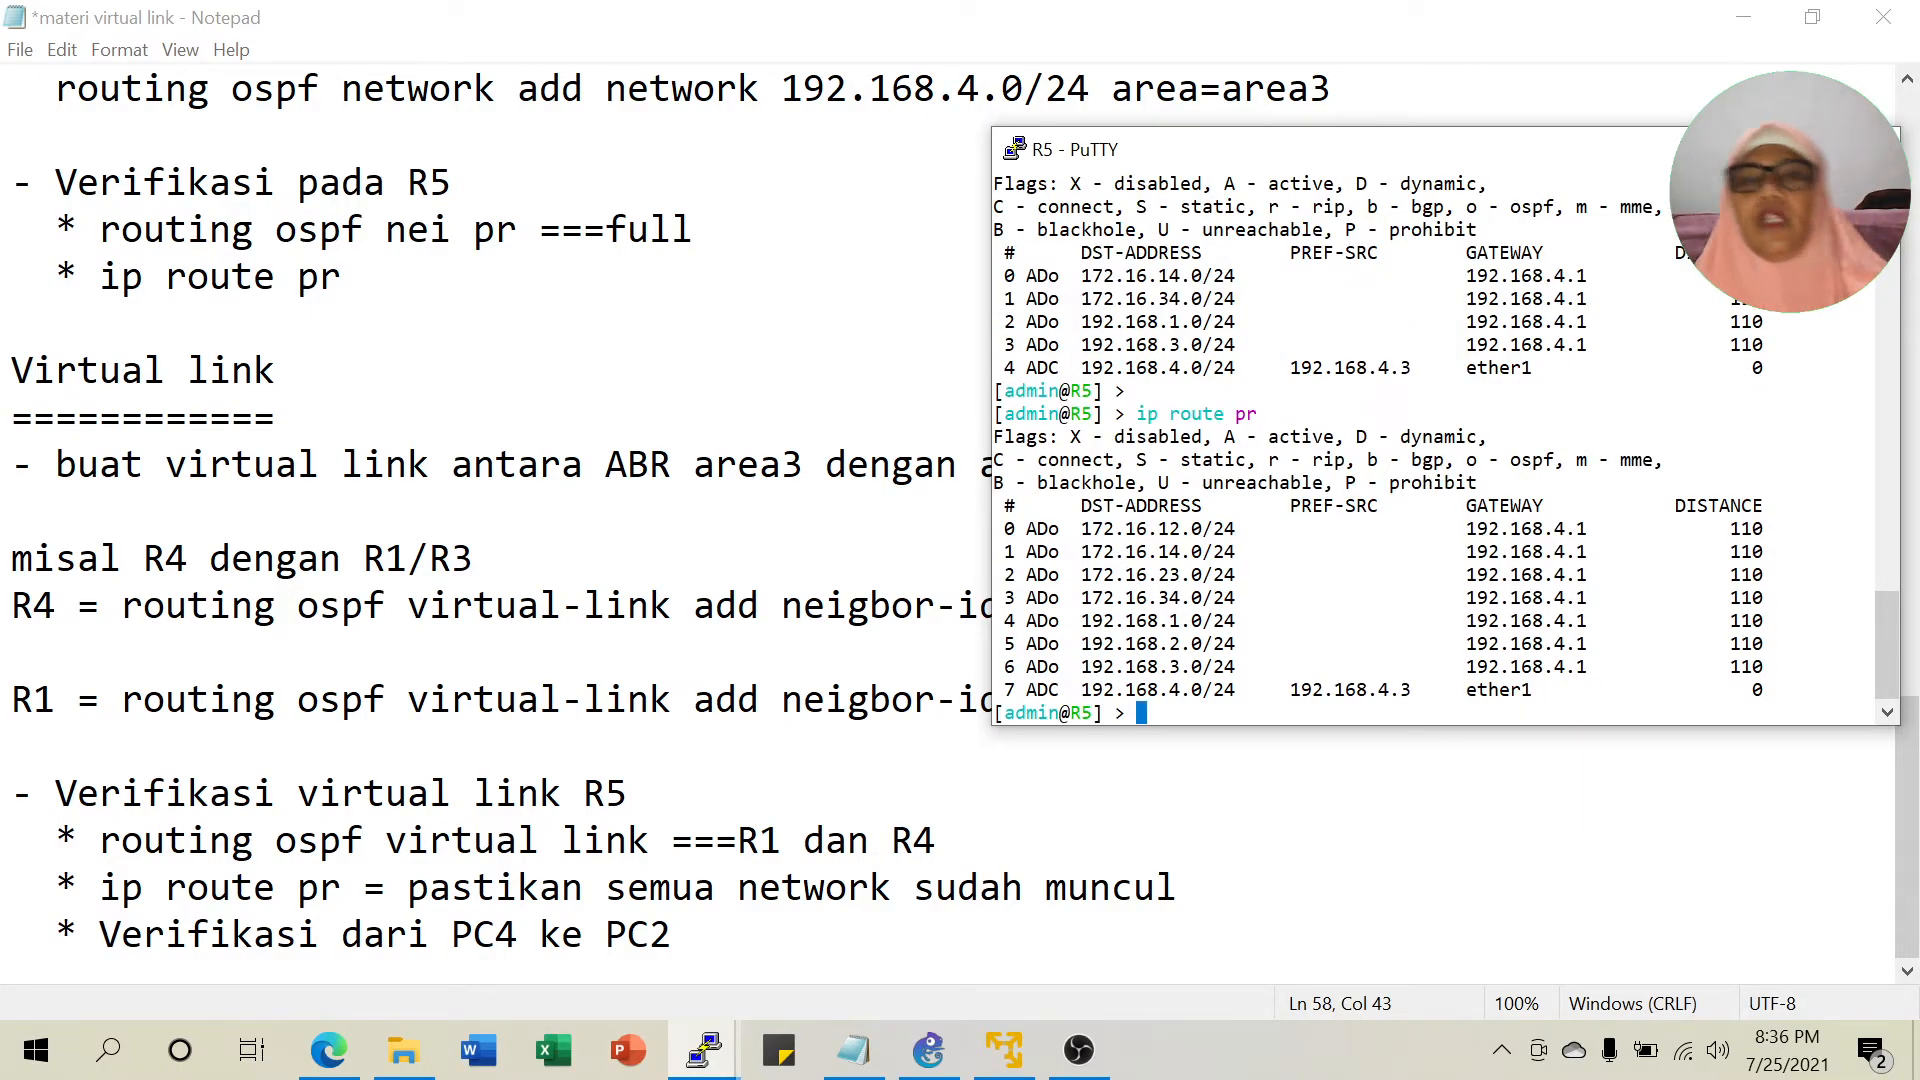
click(930, 1050)
mouse_move(718, 1050)
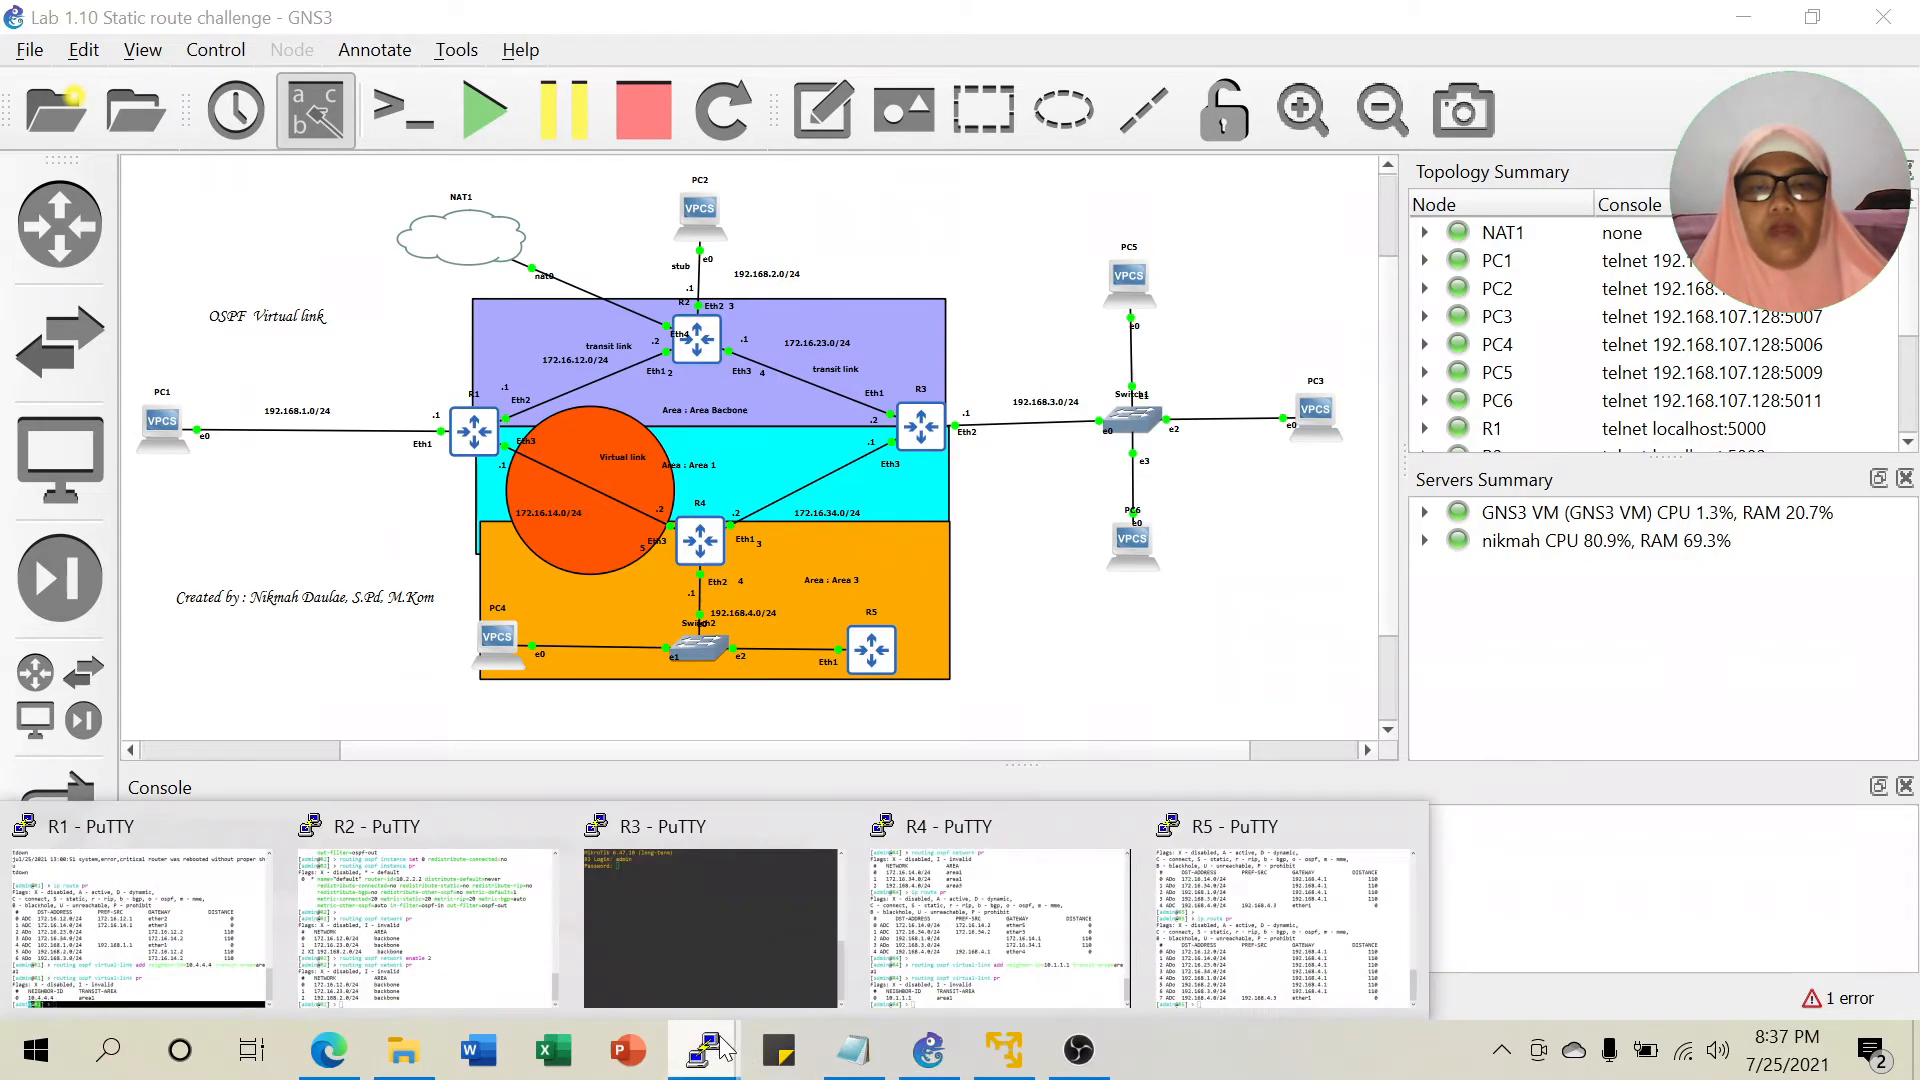
click(1250, 907)
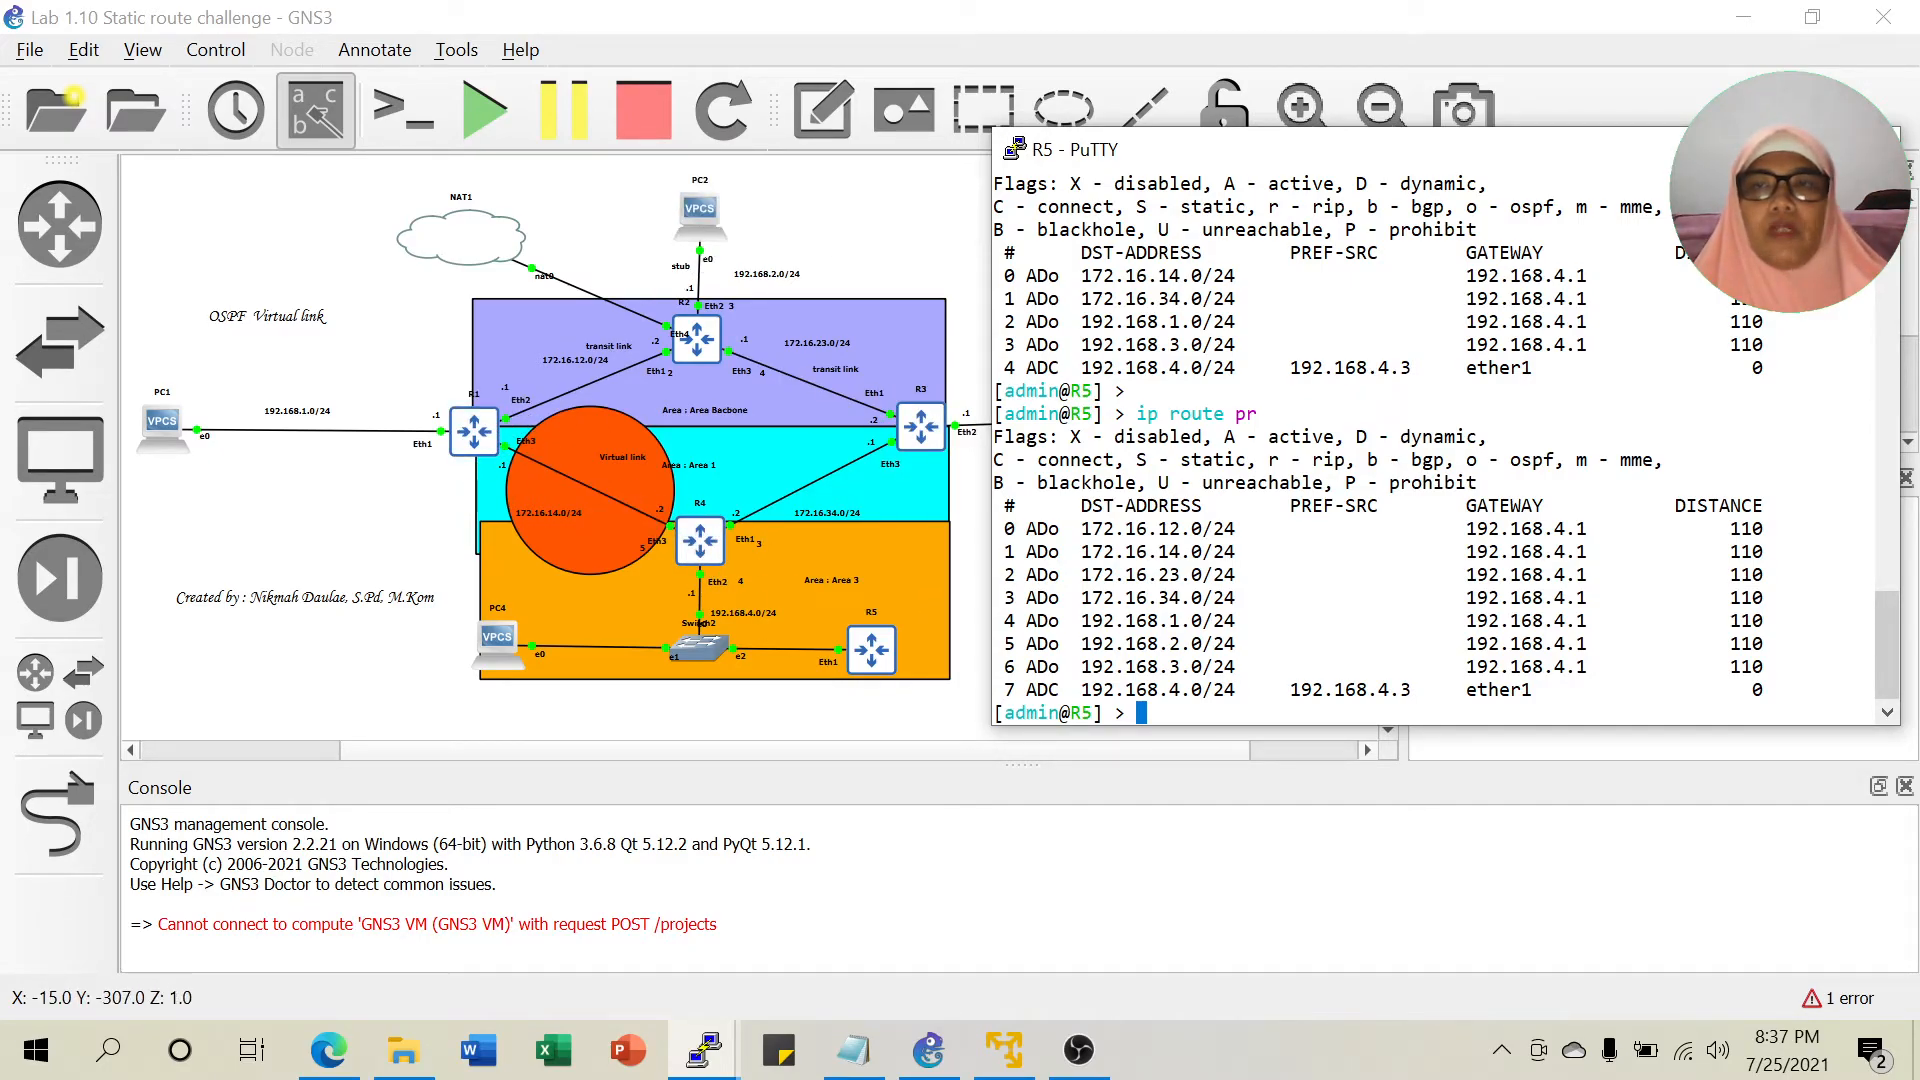
click(703, 212)
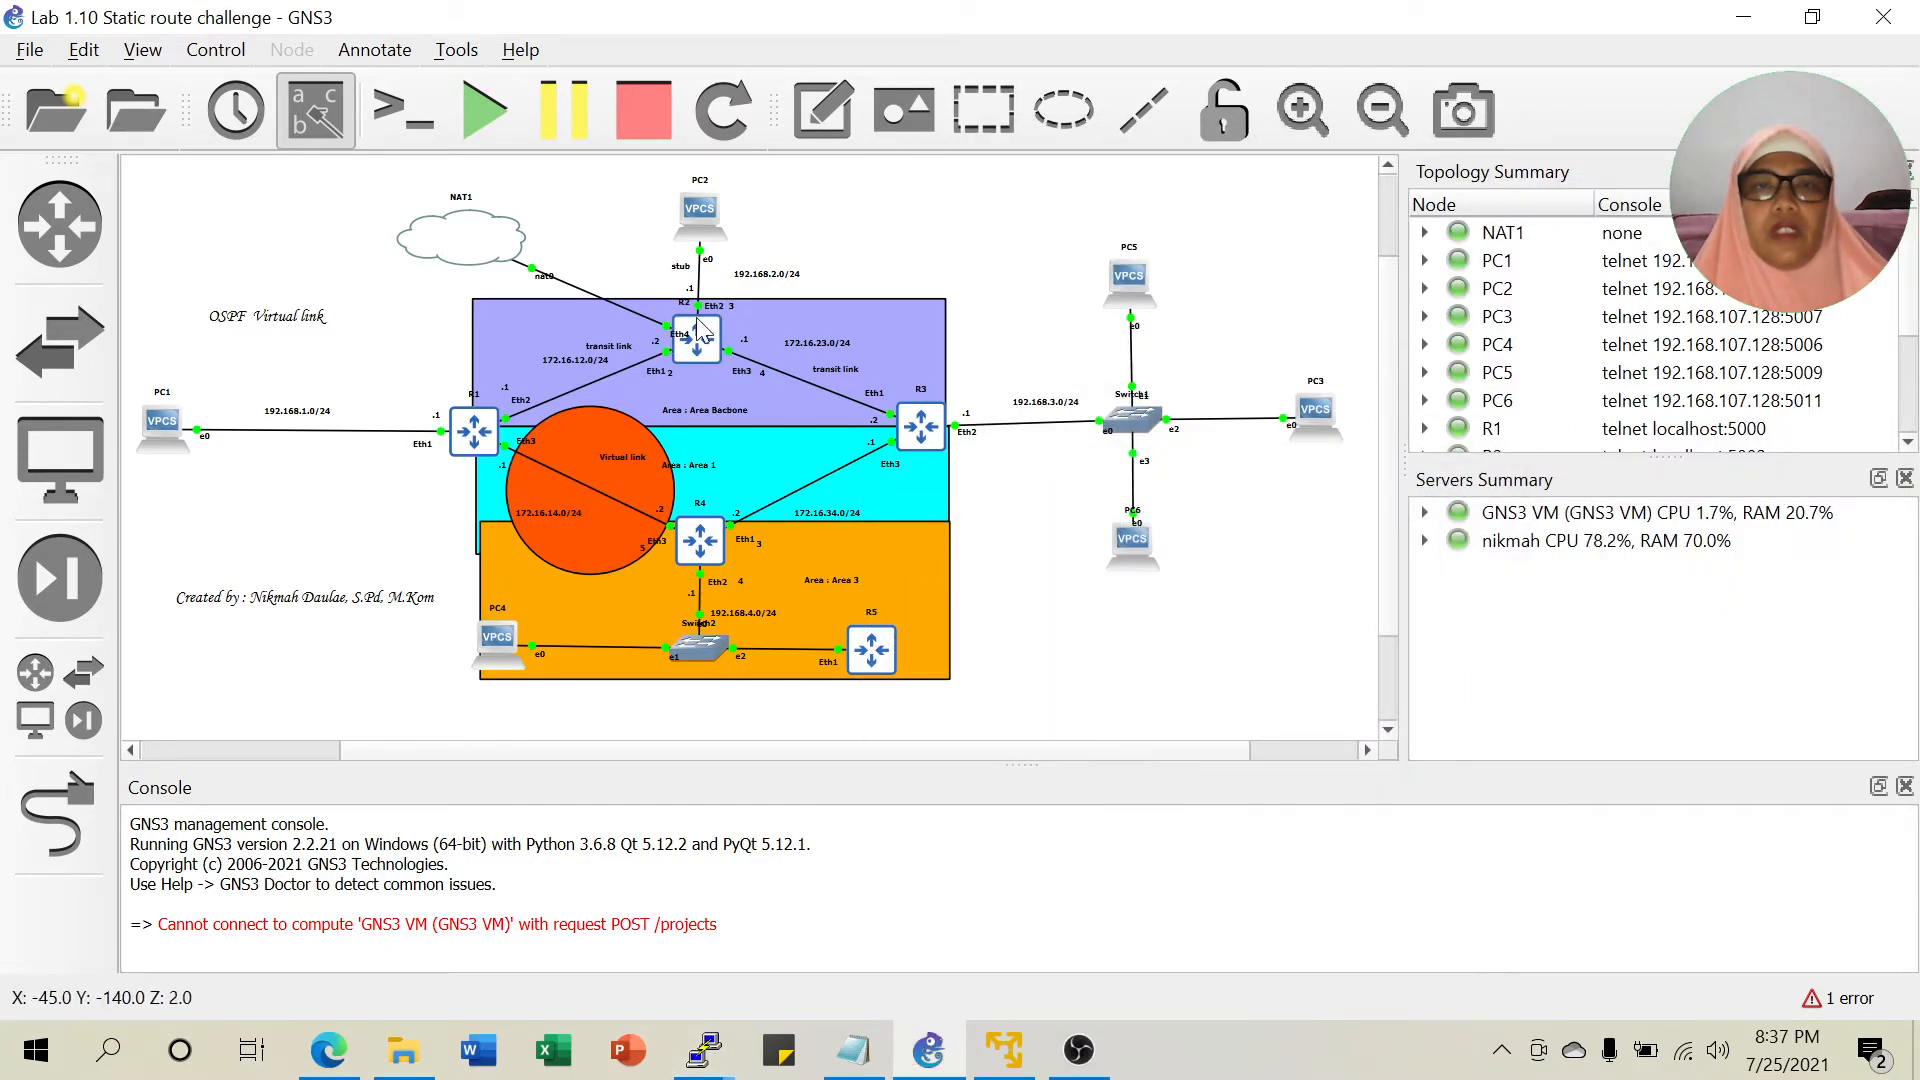
In PC2's console, run 'ip 192.168.2.2 192.168.2.1' to set its address and gateway.
right_click(703, 212)
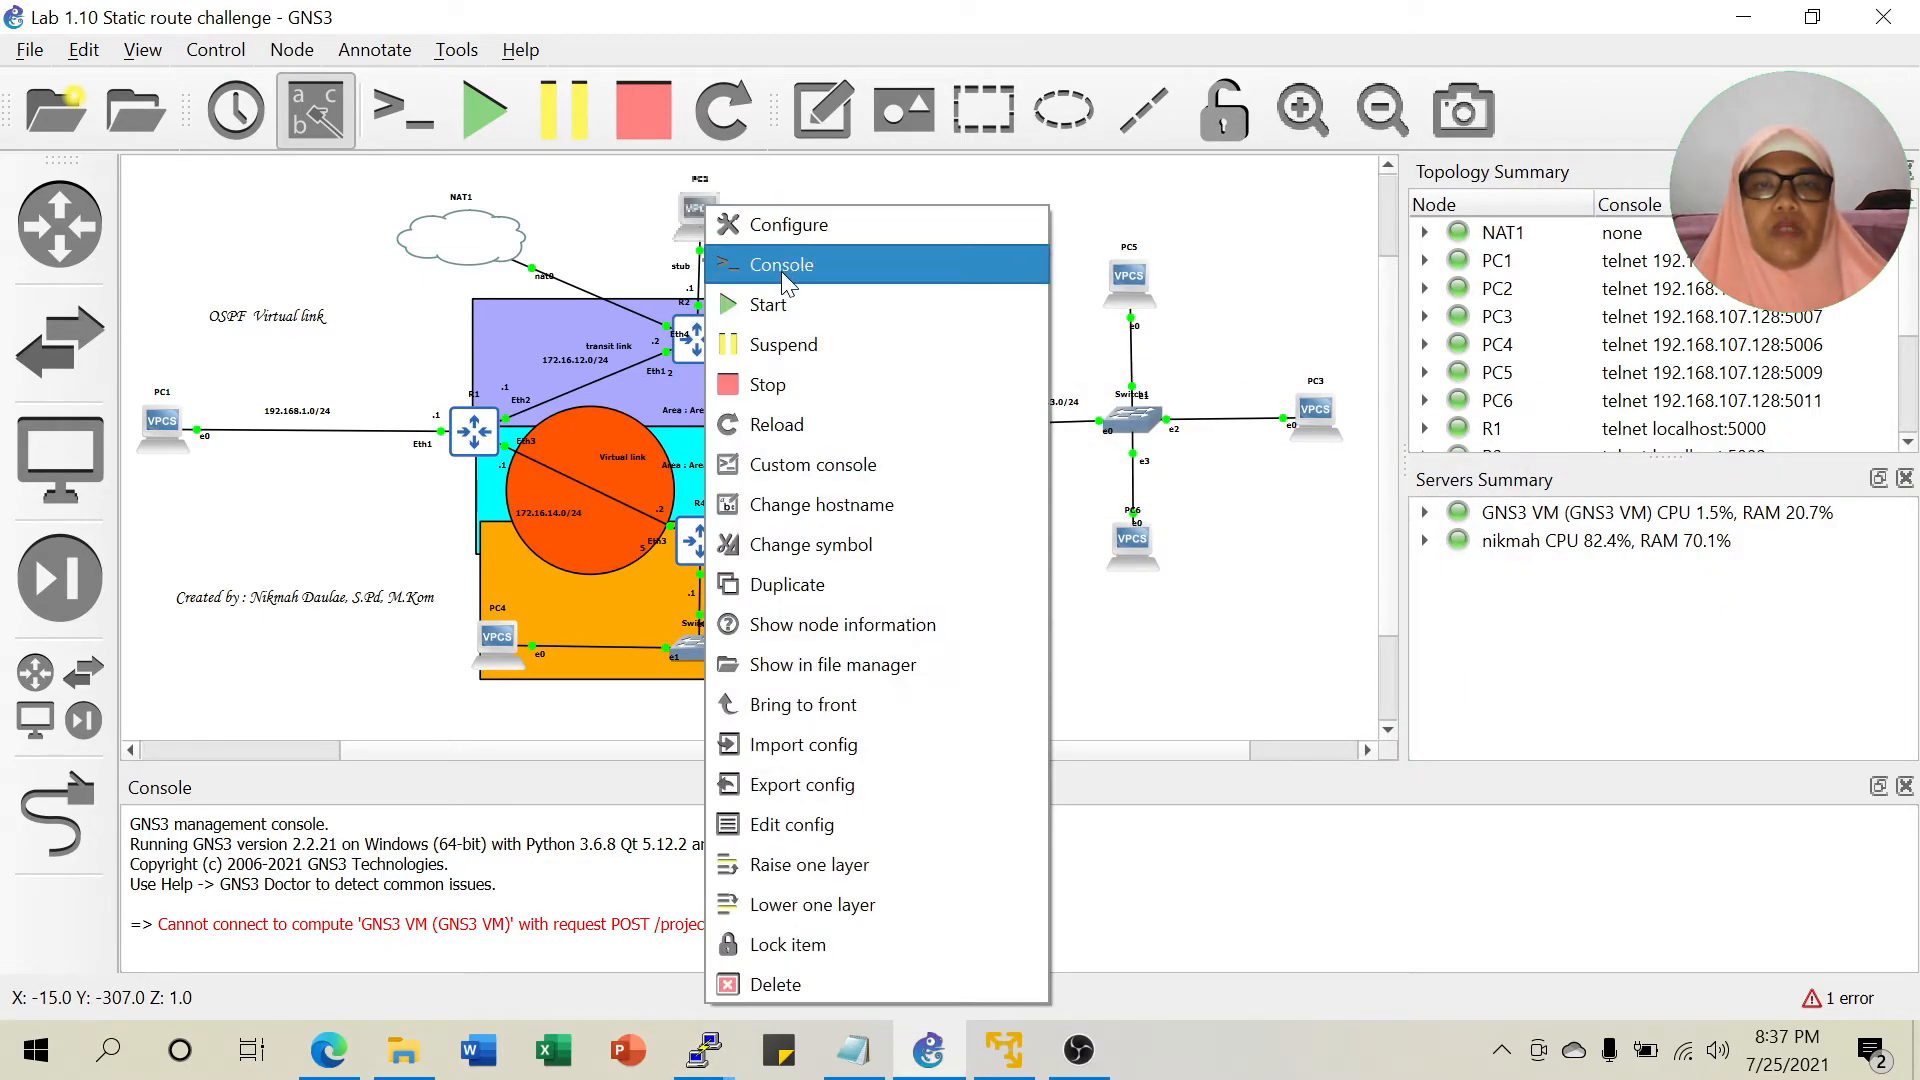
click(782, 272)
drag(448, 111, 1290, 154)
text(ip )
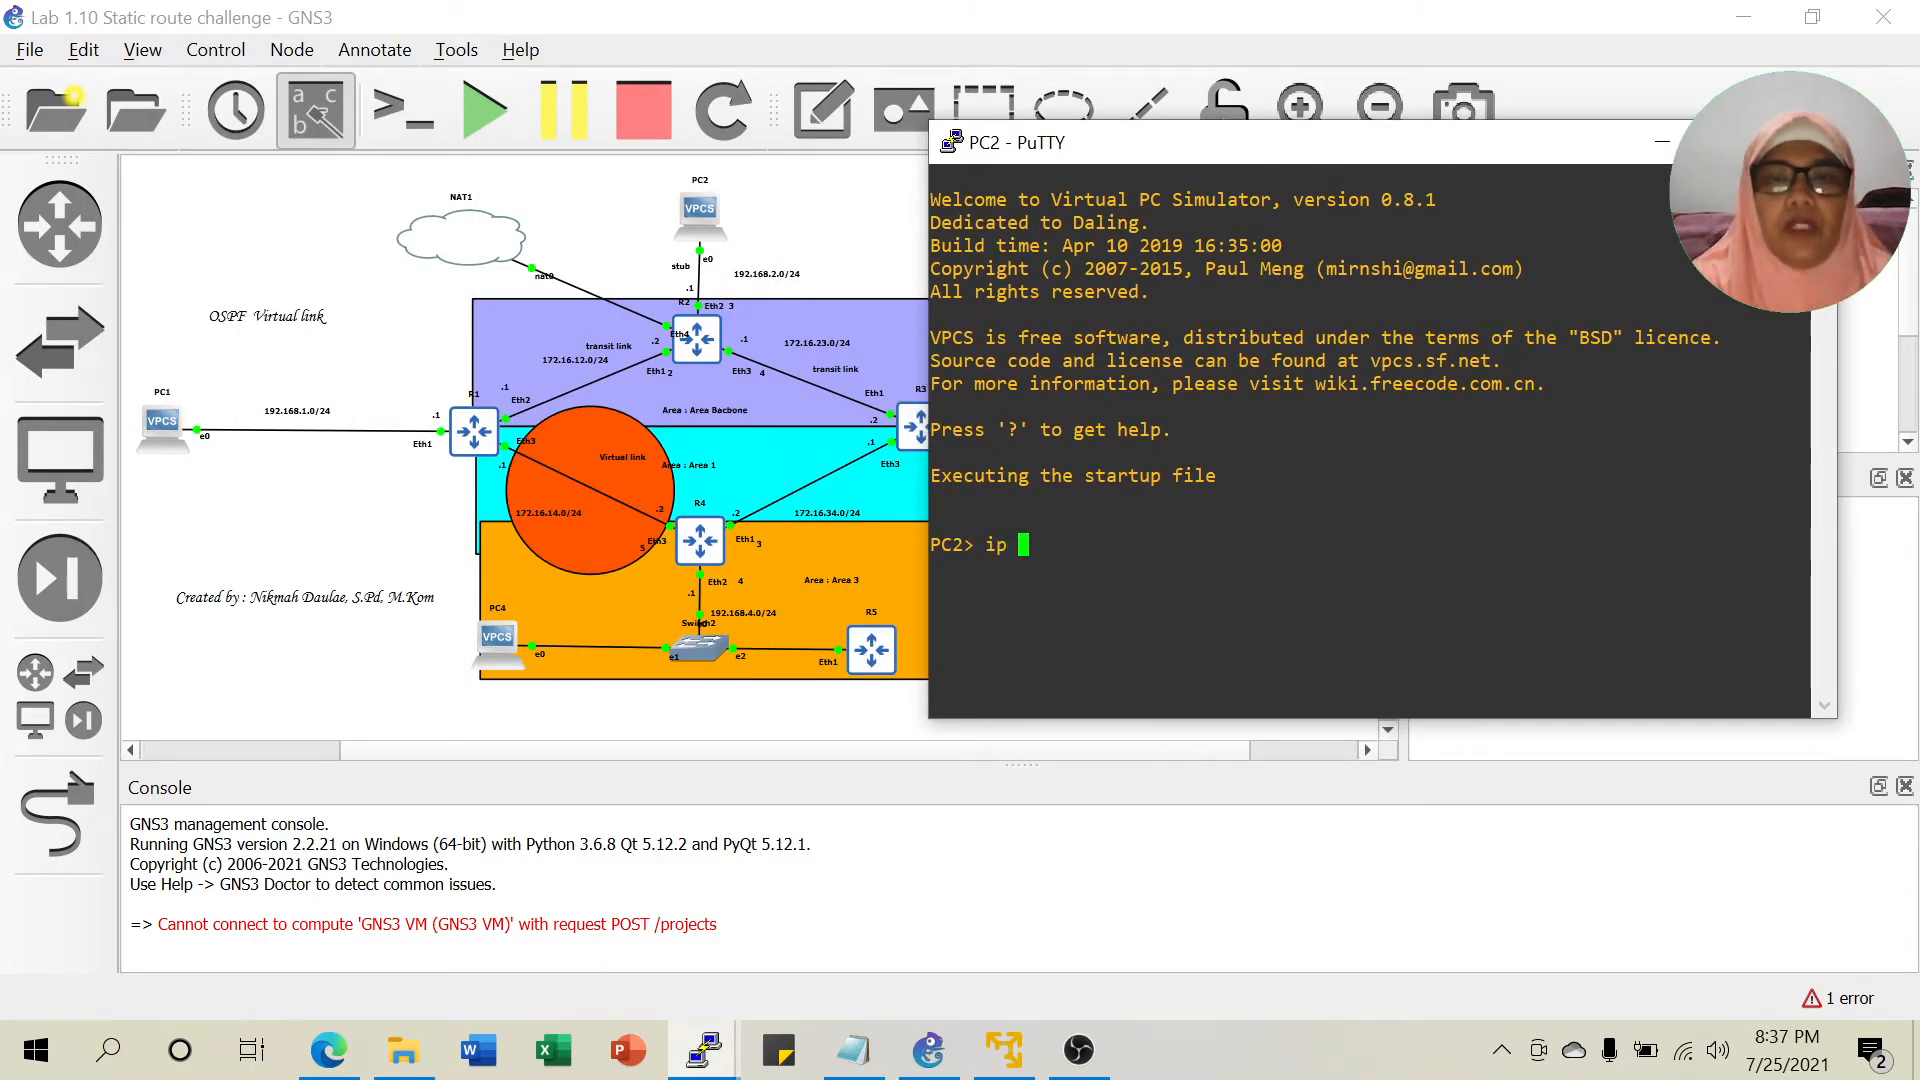
text(192.1)
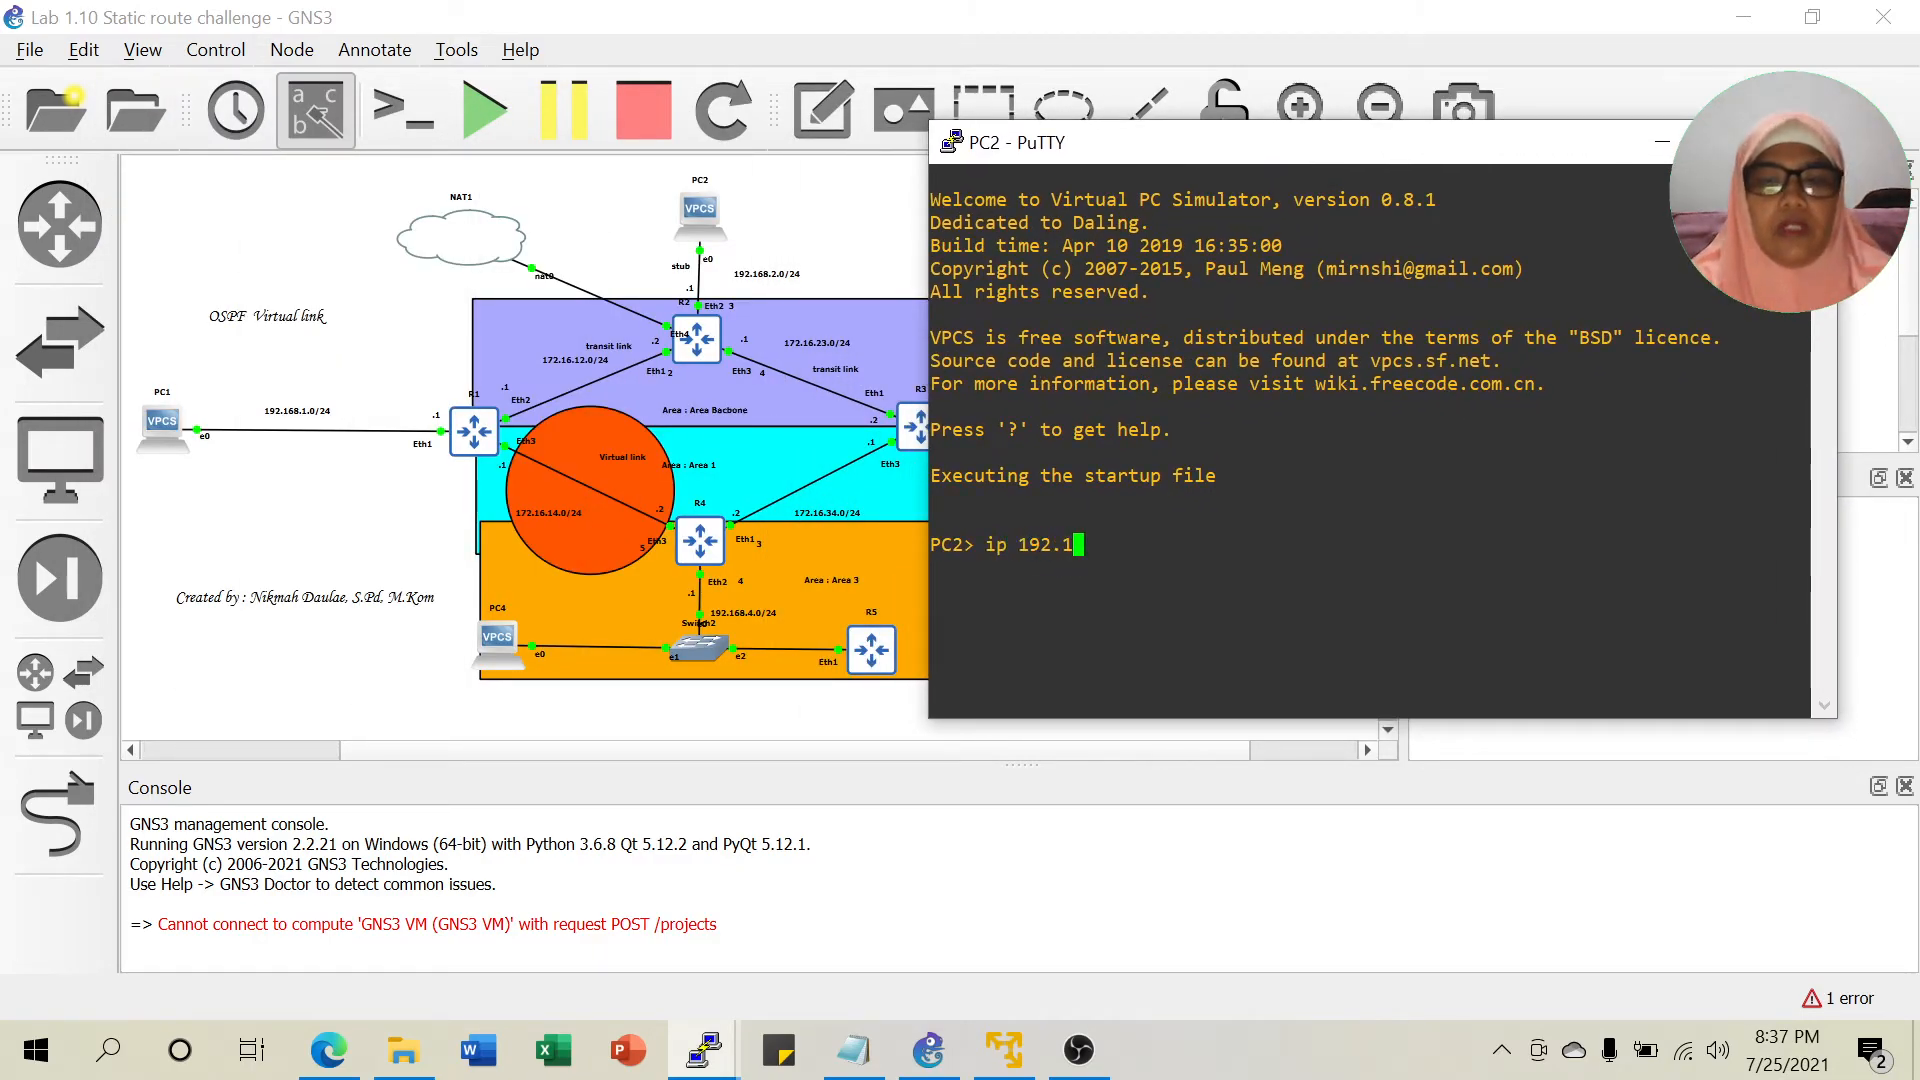
text(68.2.2)
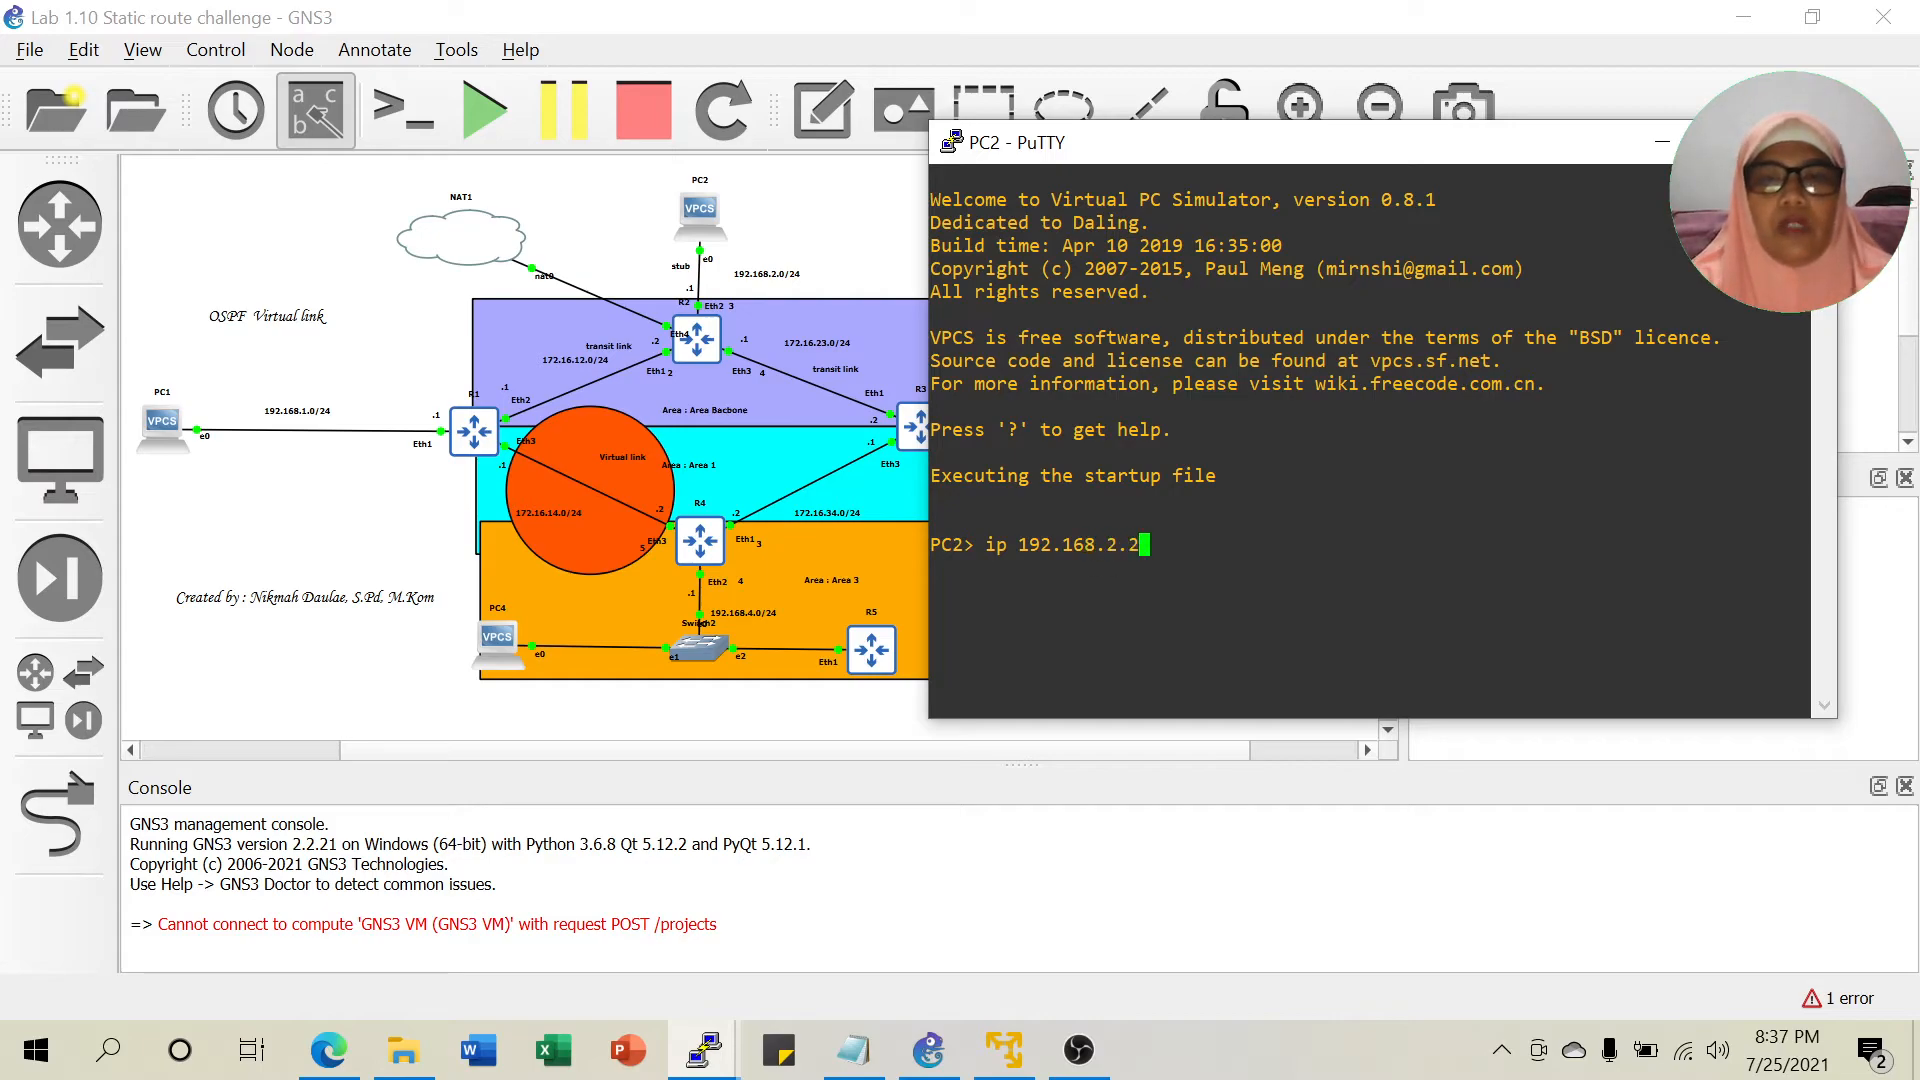
text( 192.168.2.1)
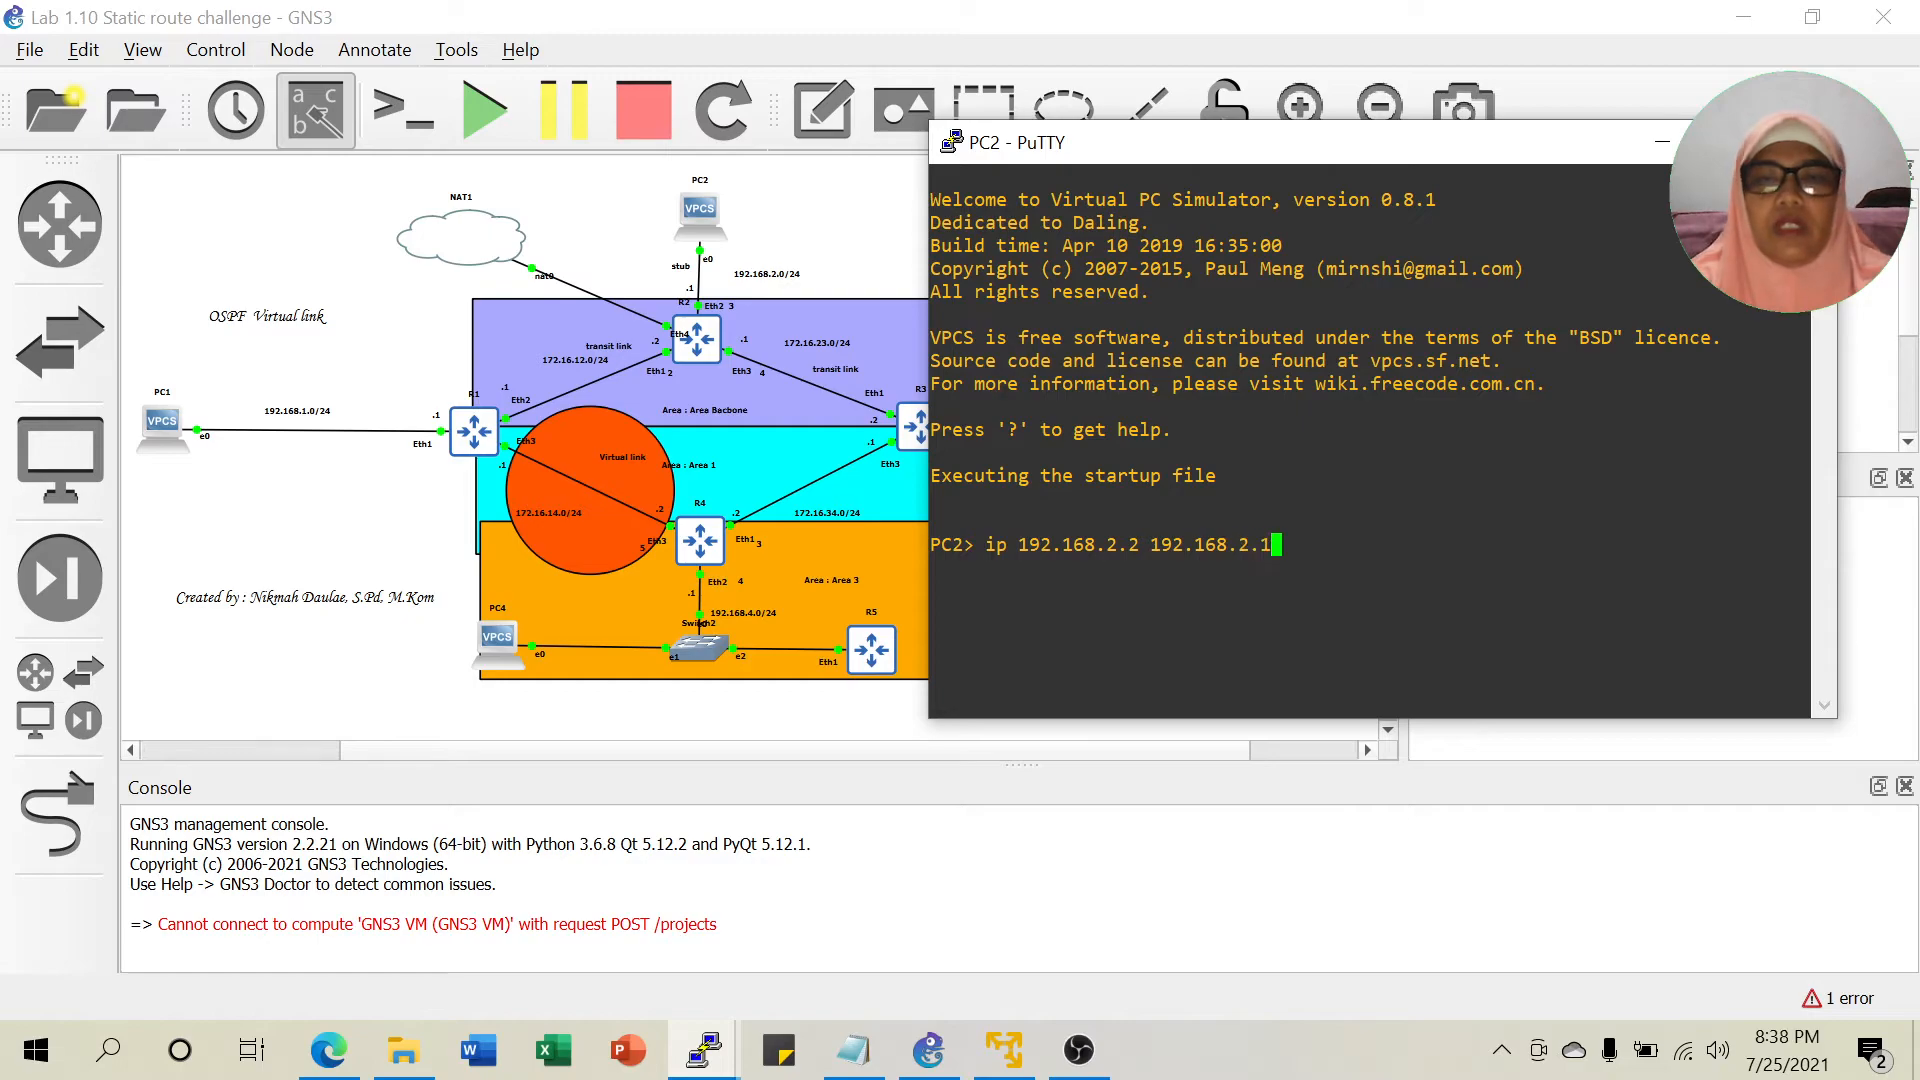
key(Return)
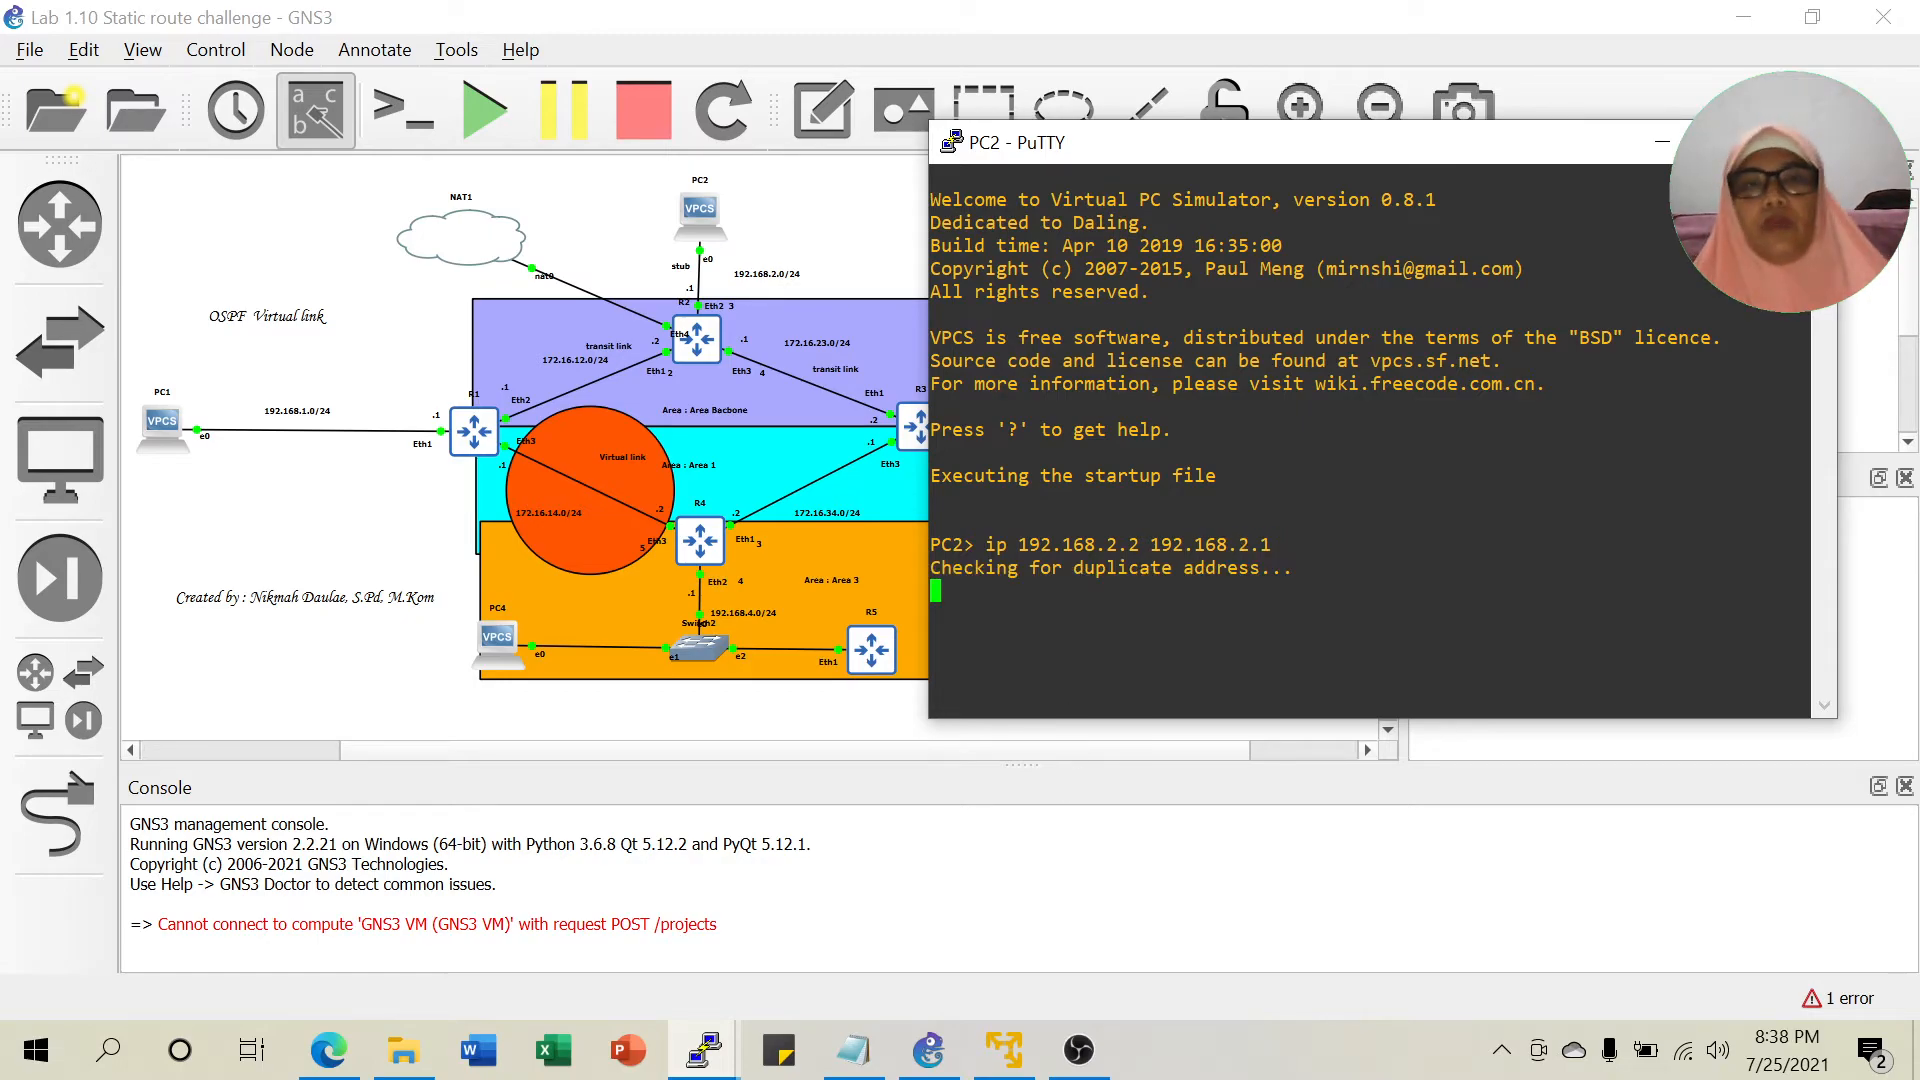
click(1665, 145)
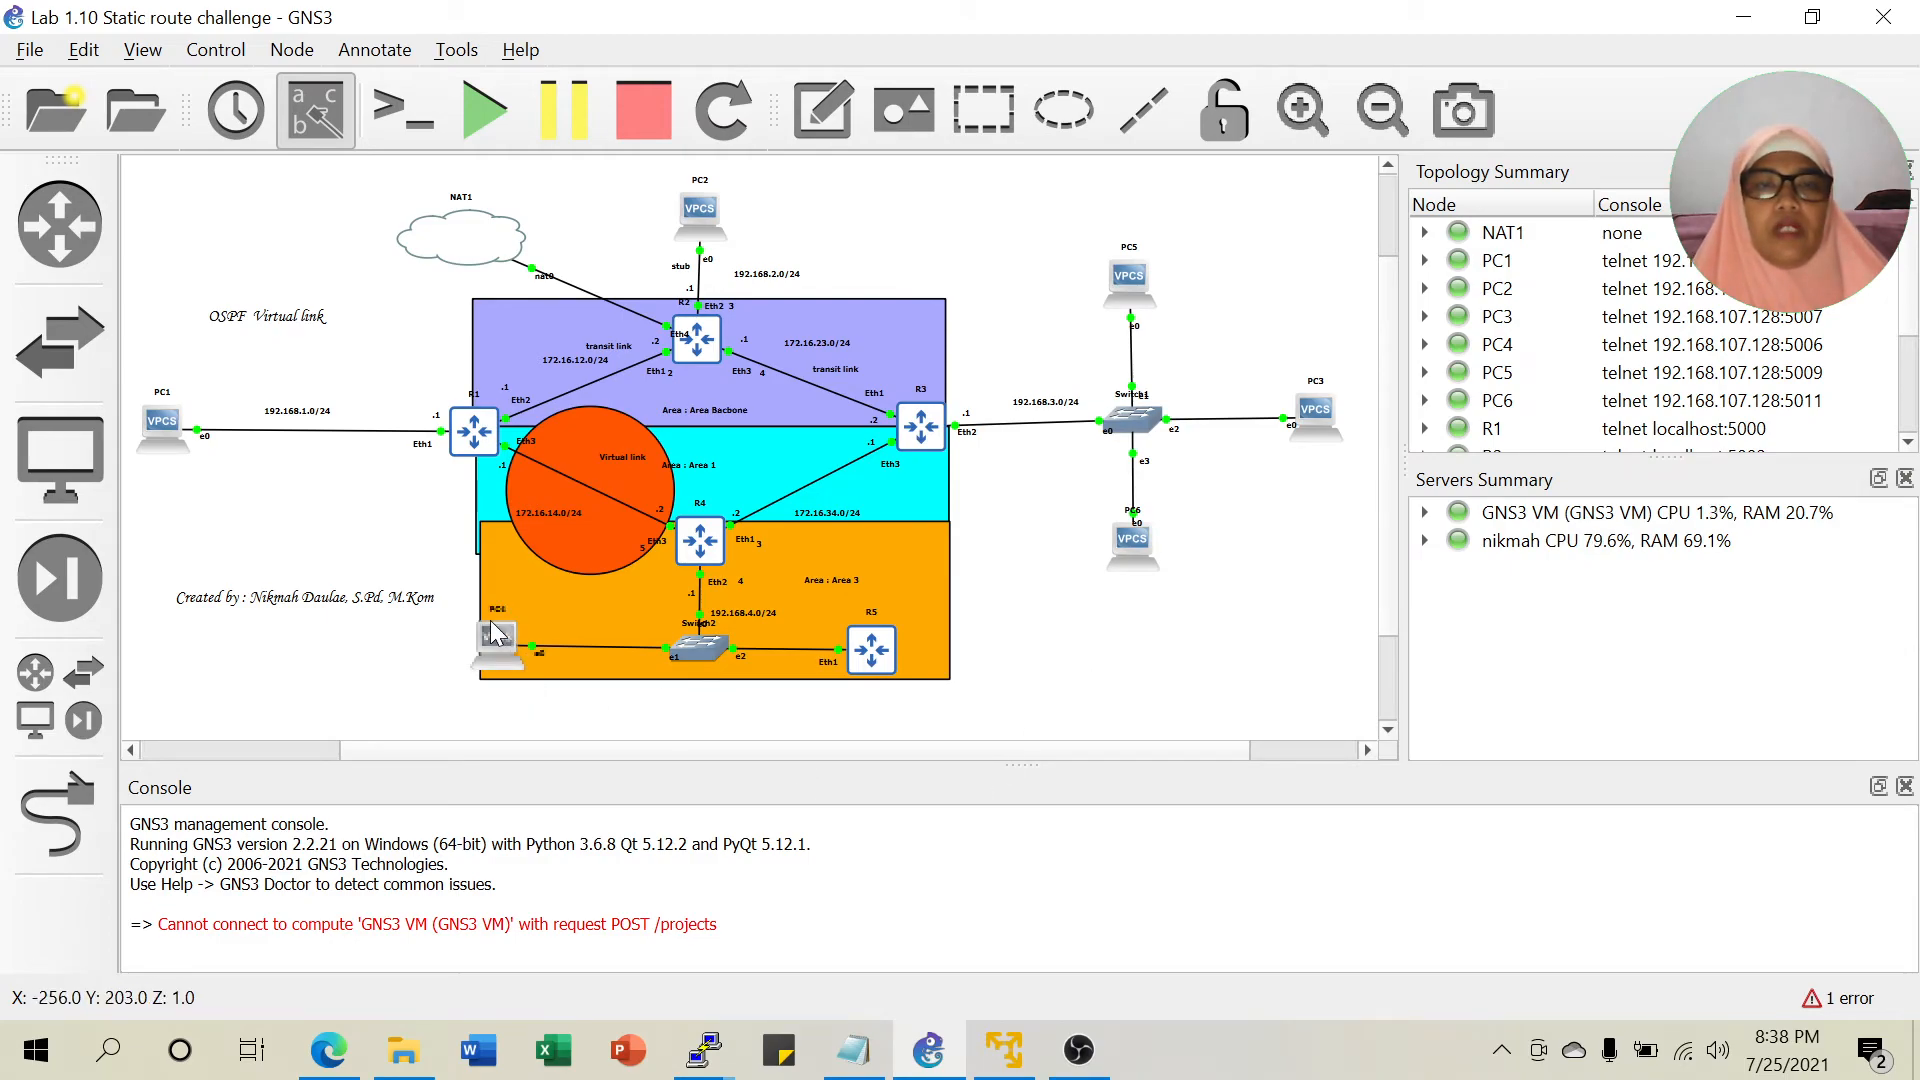
Give PC4 address 192.168.4.2 with gateway 192.168.4.1 and ping PC2 at 192.168.2.2.
right_click(497, 642)
click(622, 62)
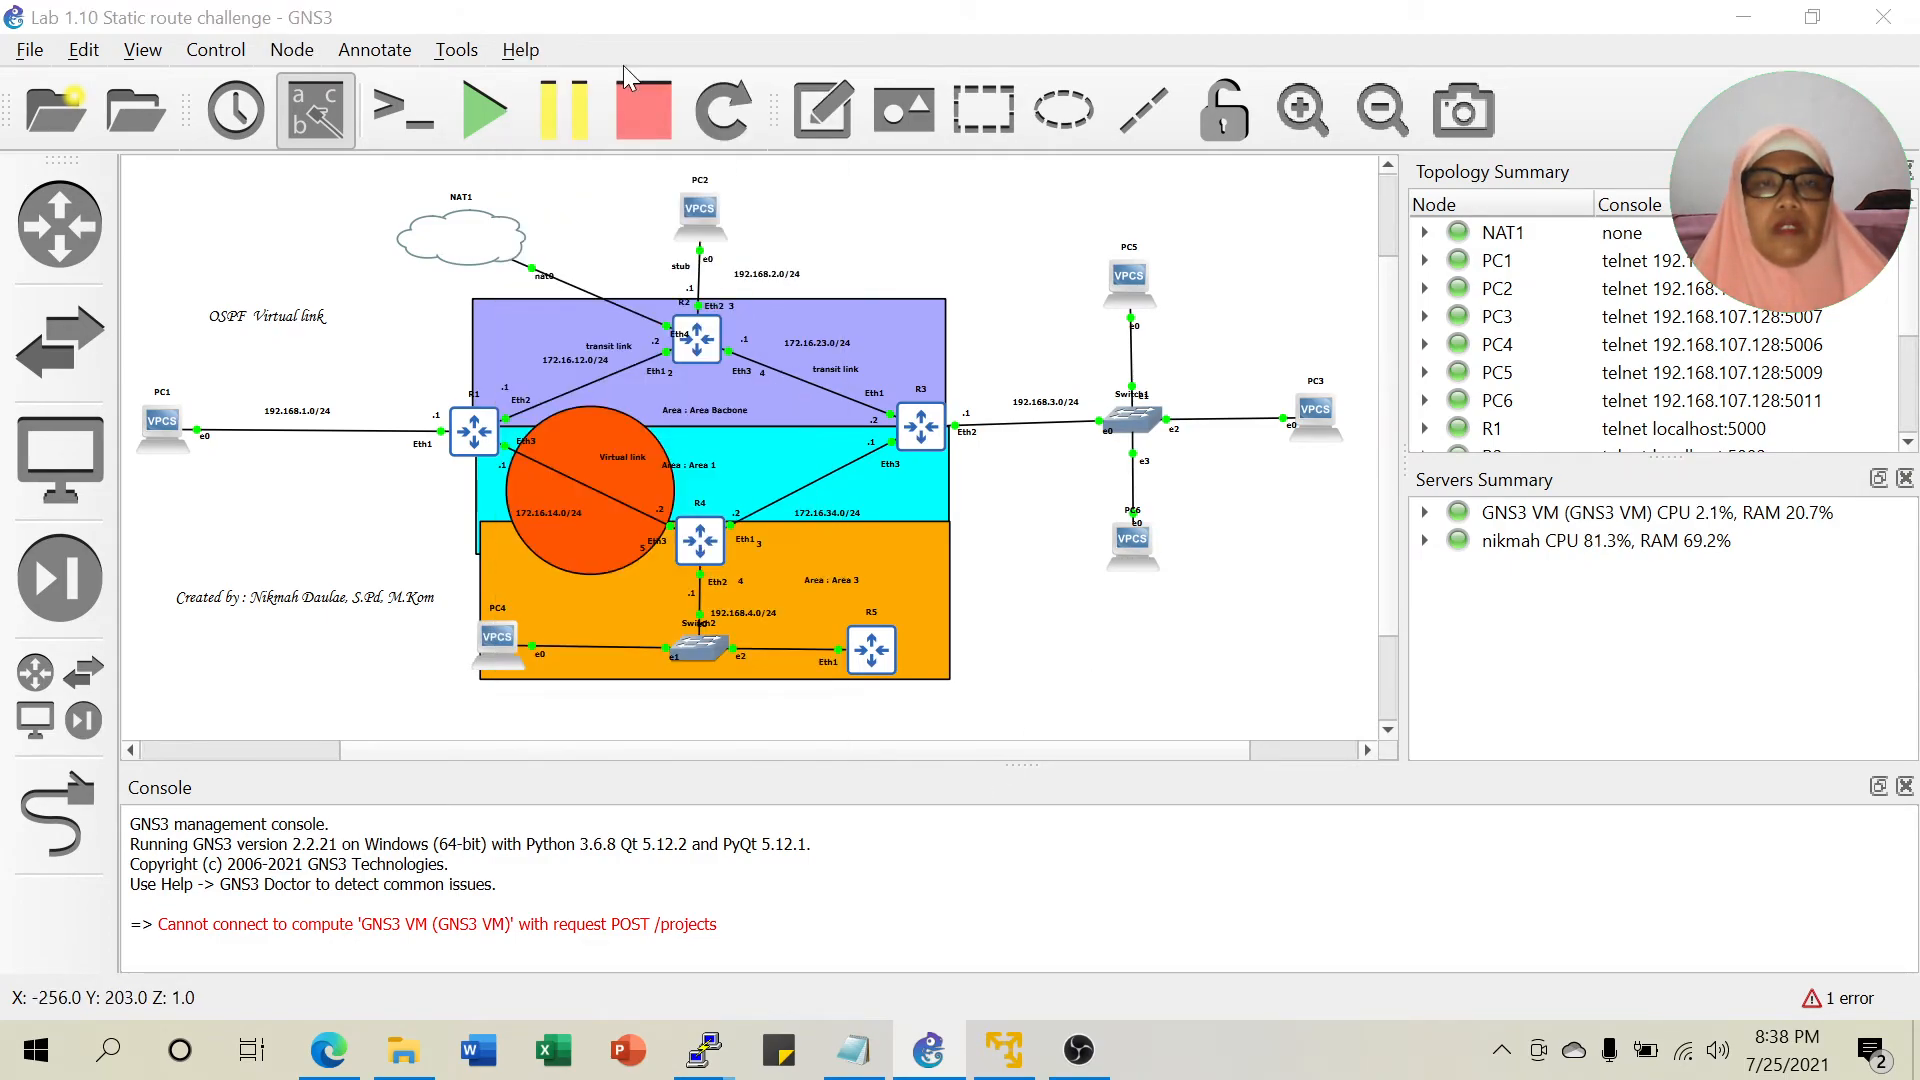
drag(622, 95, 1520, 166)
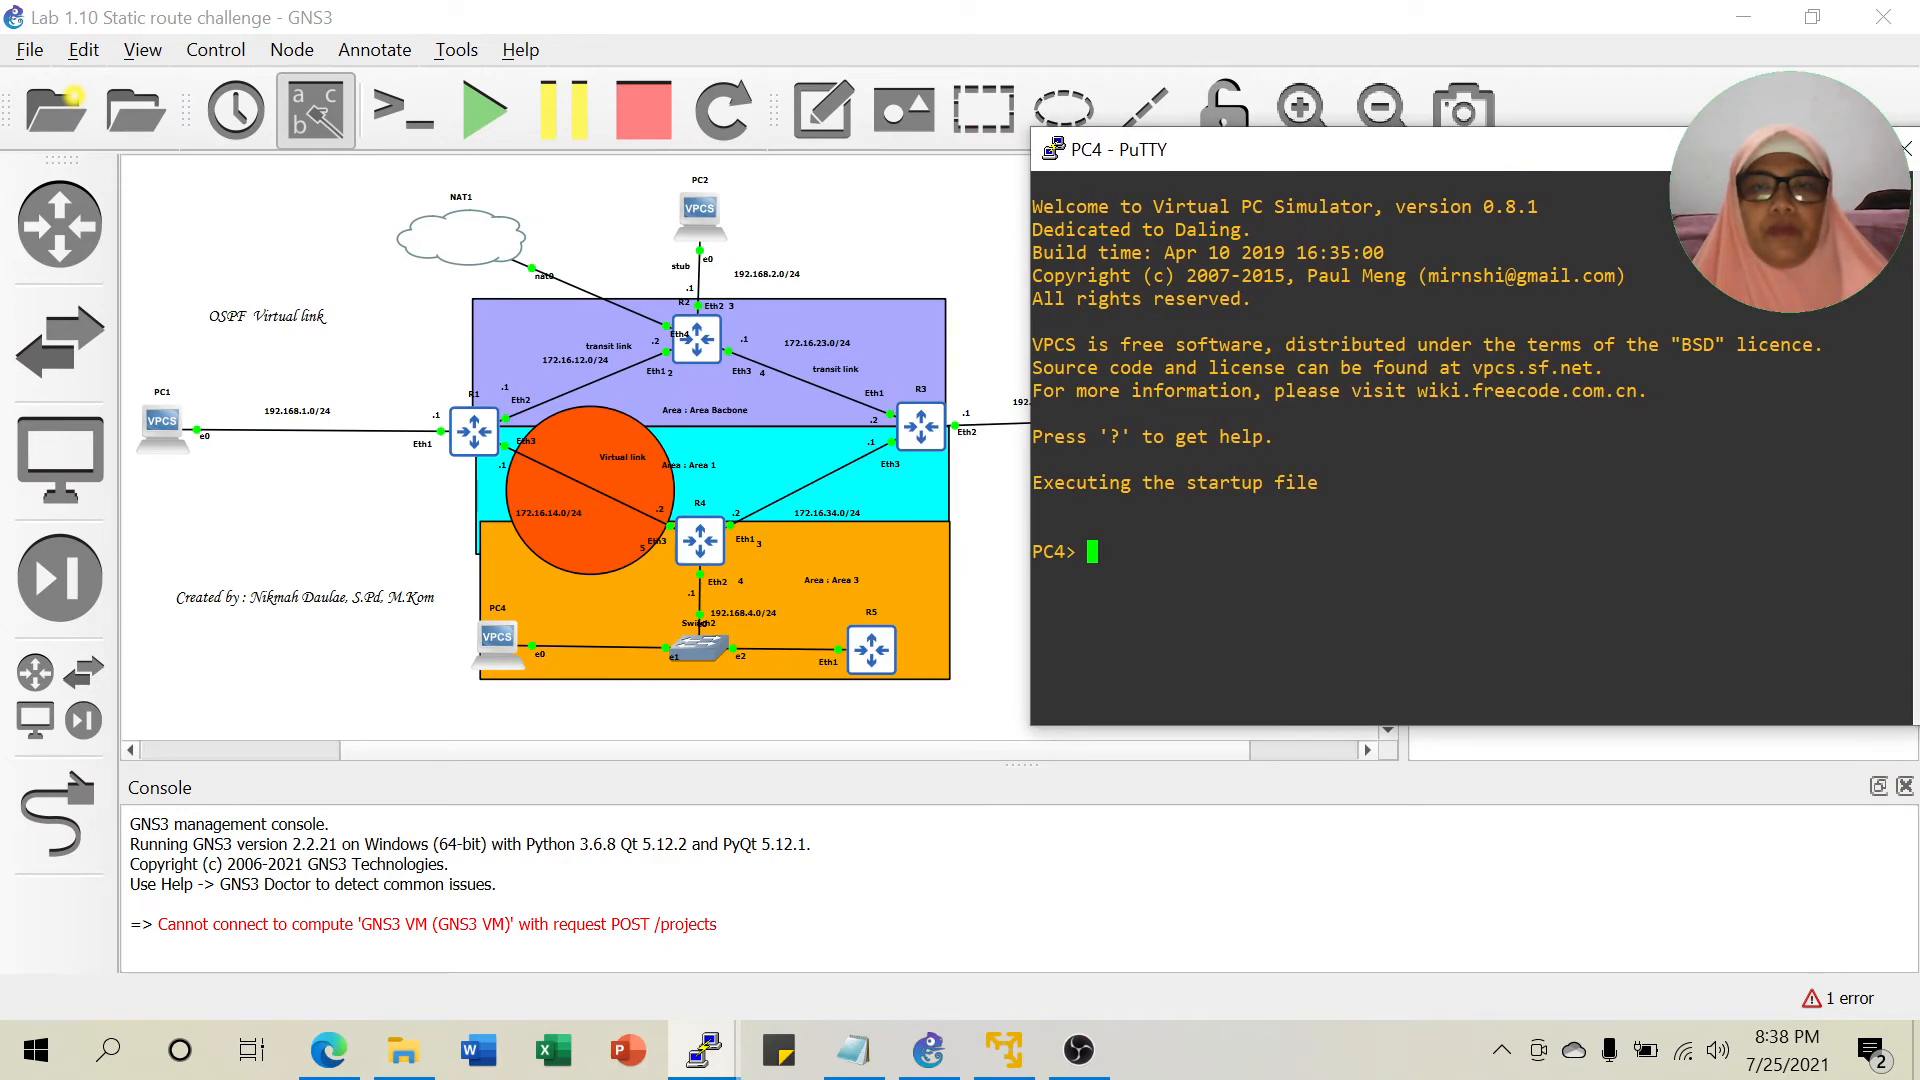
text(ip )
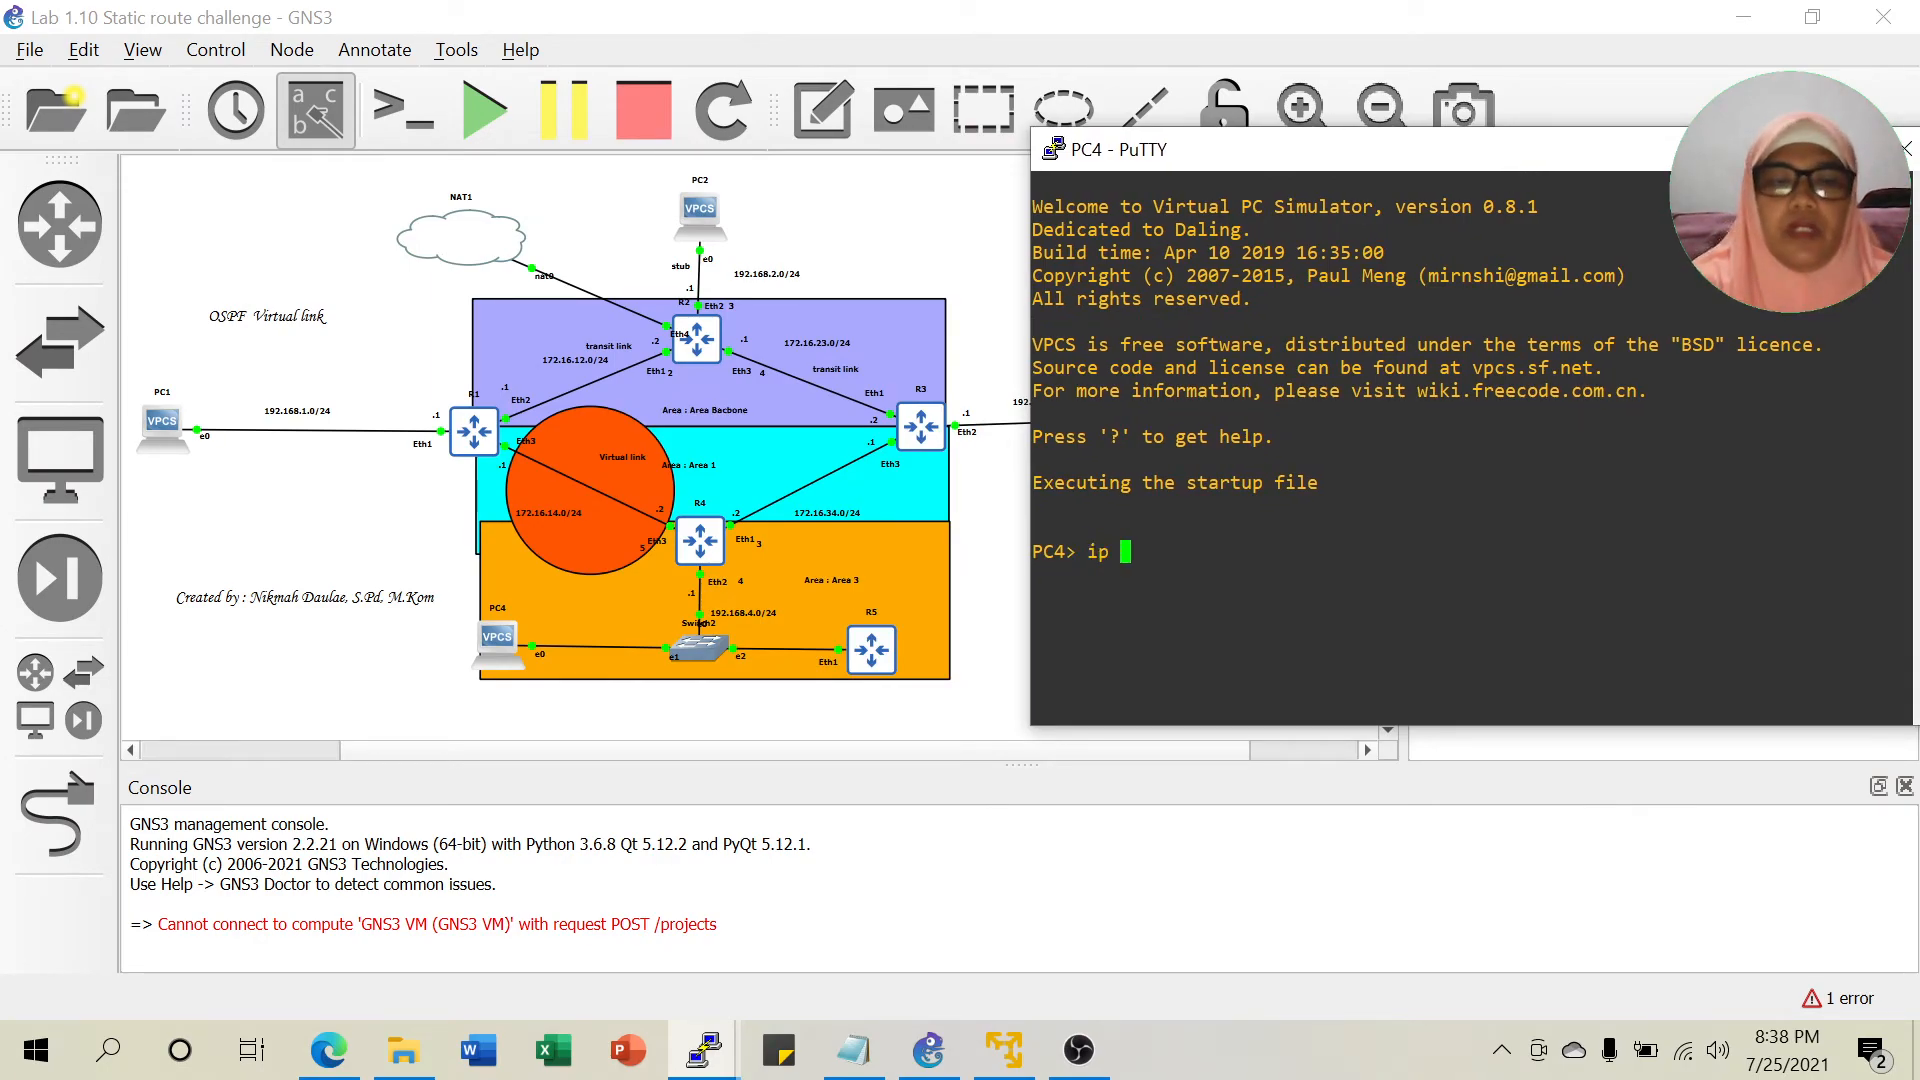
text(192.168)
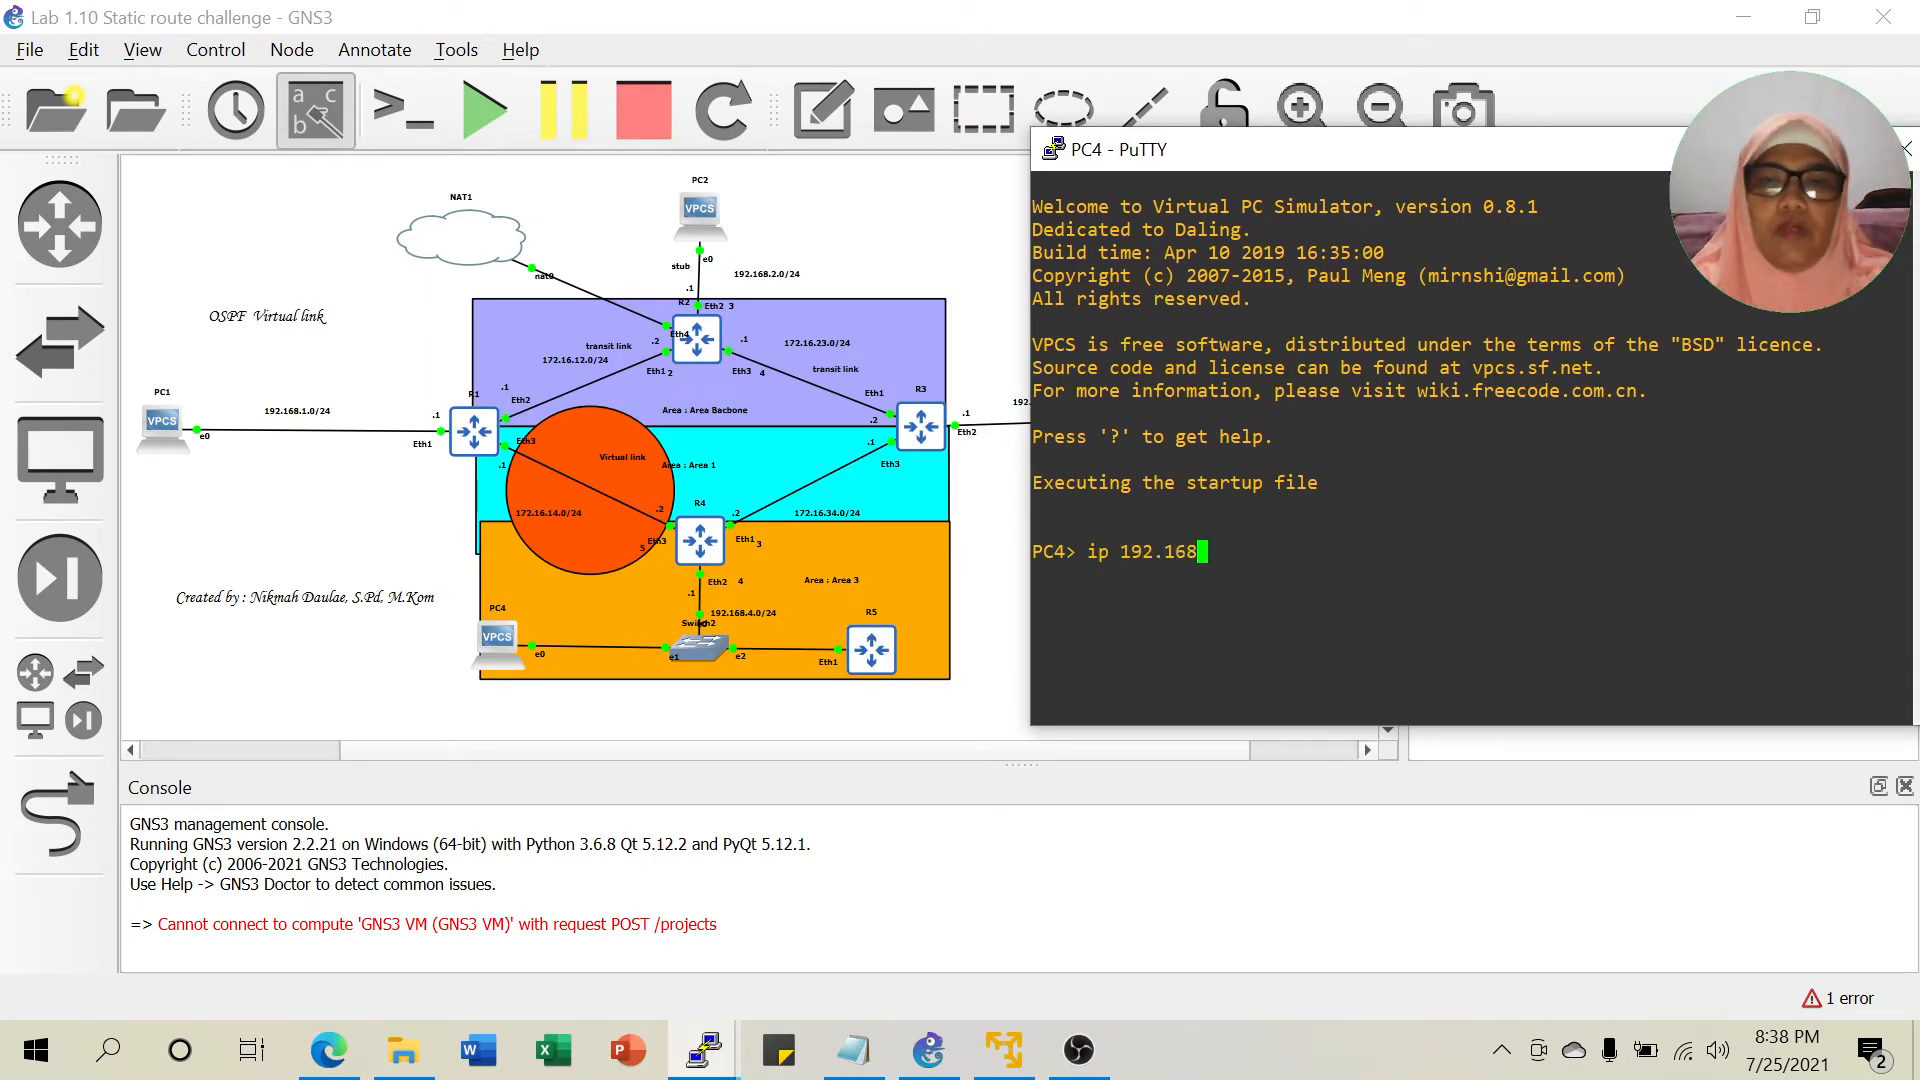
text(.4.2 )
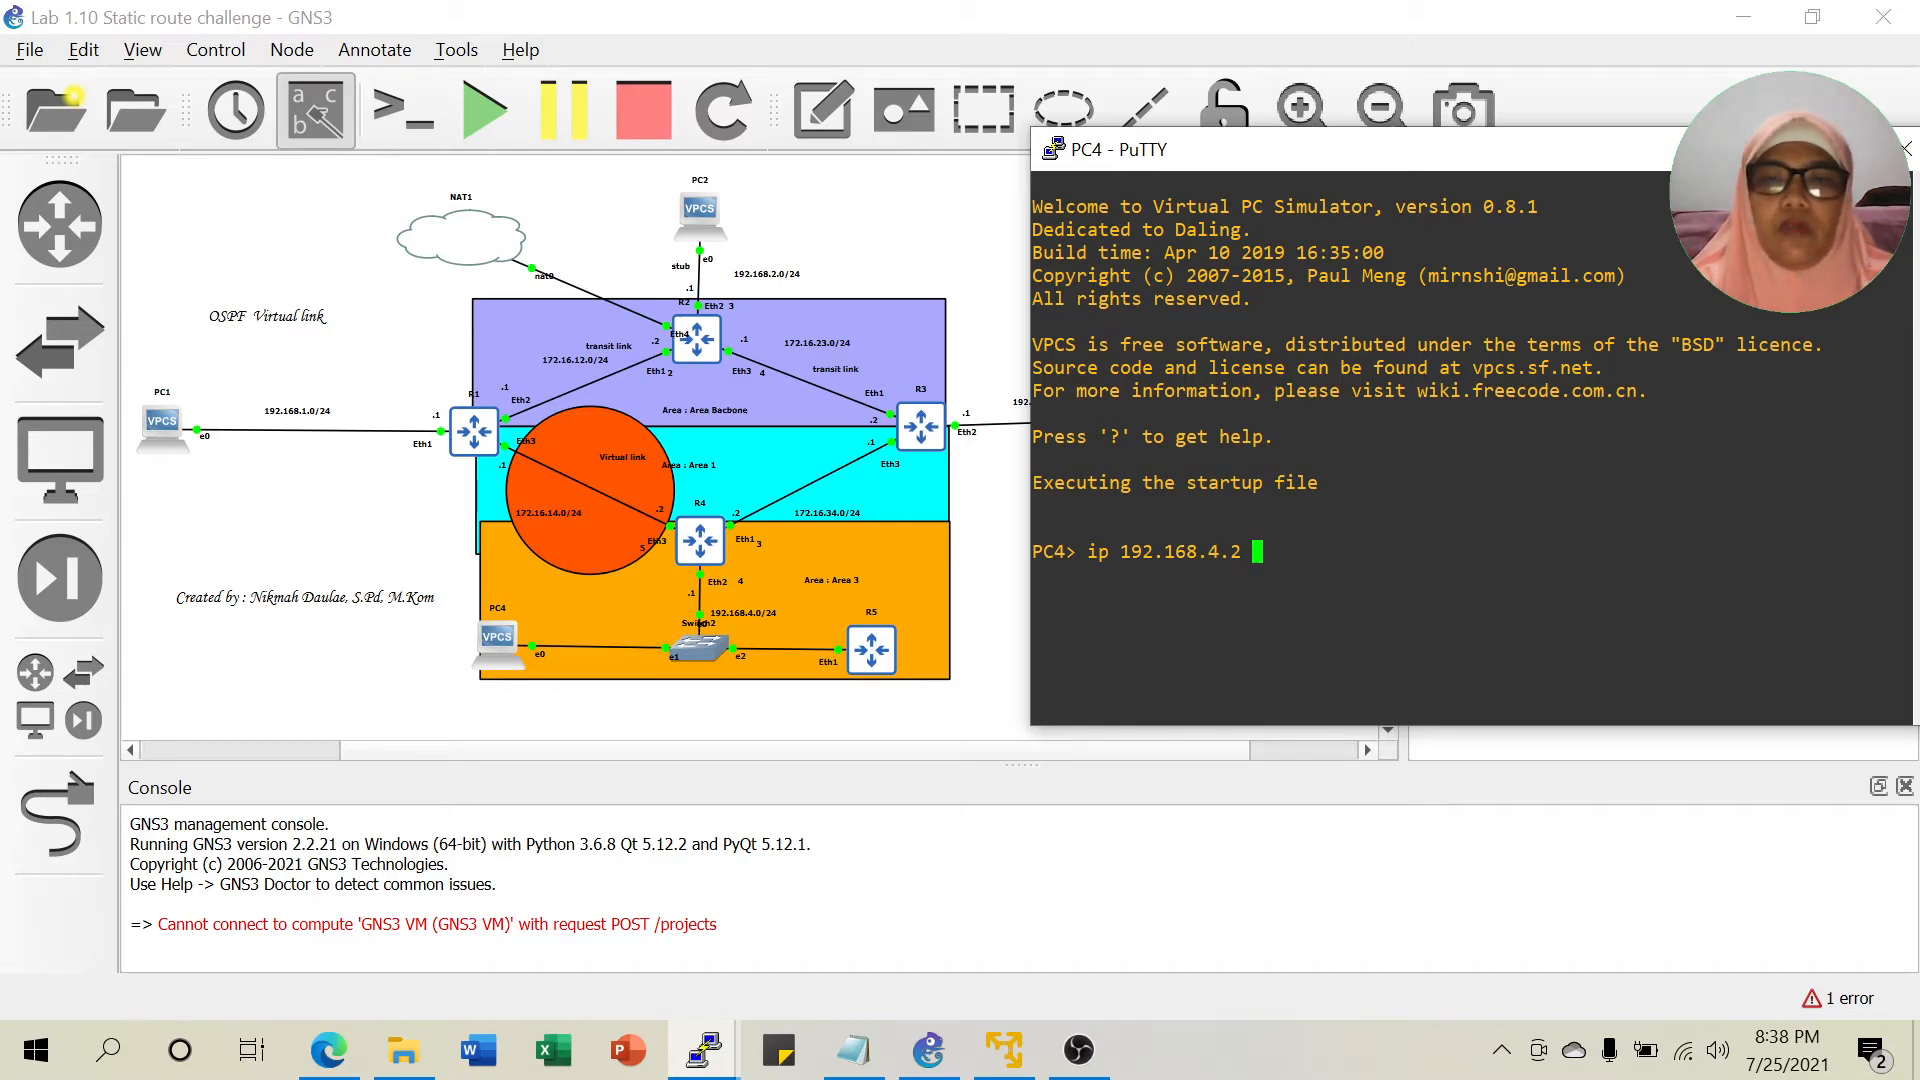
text(192.168.4)
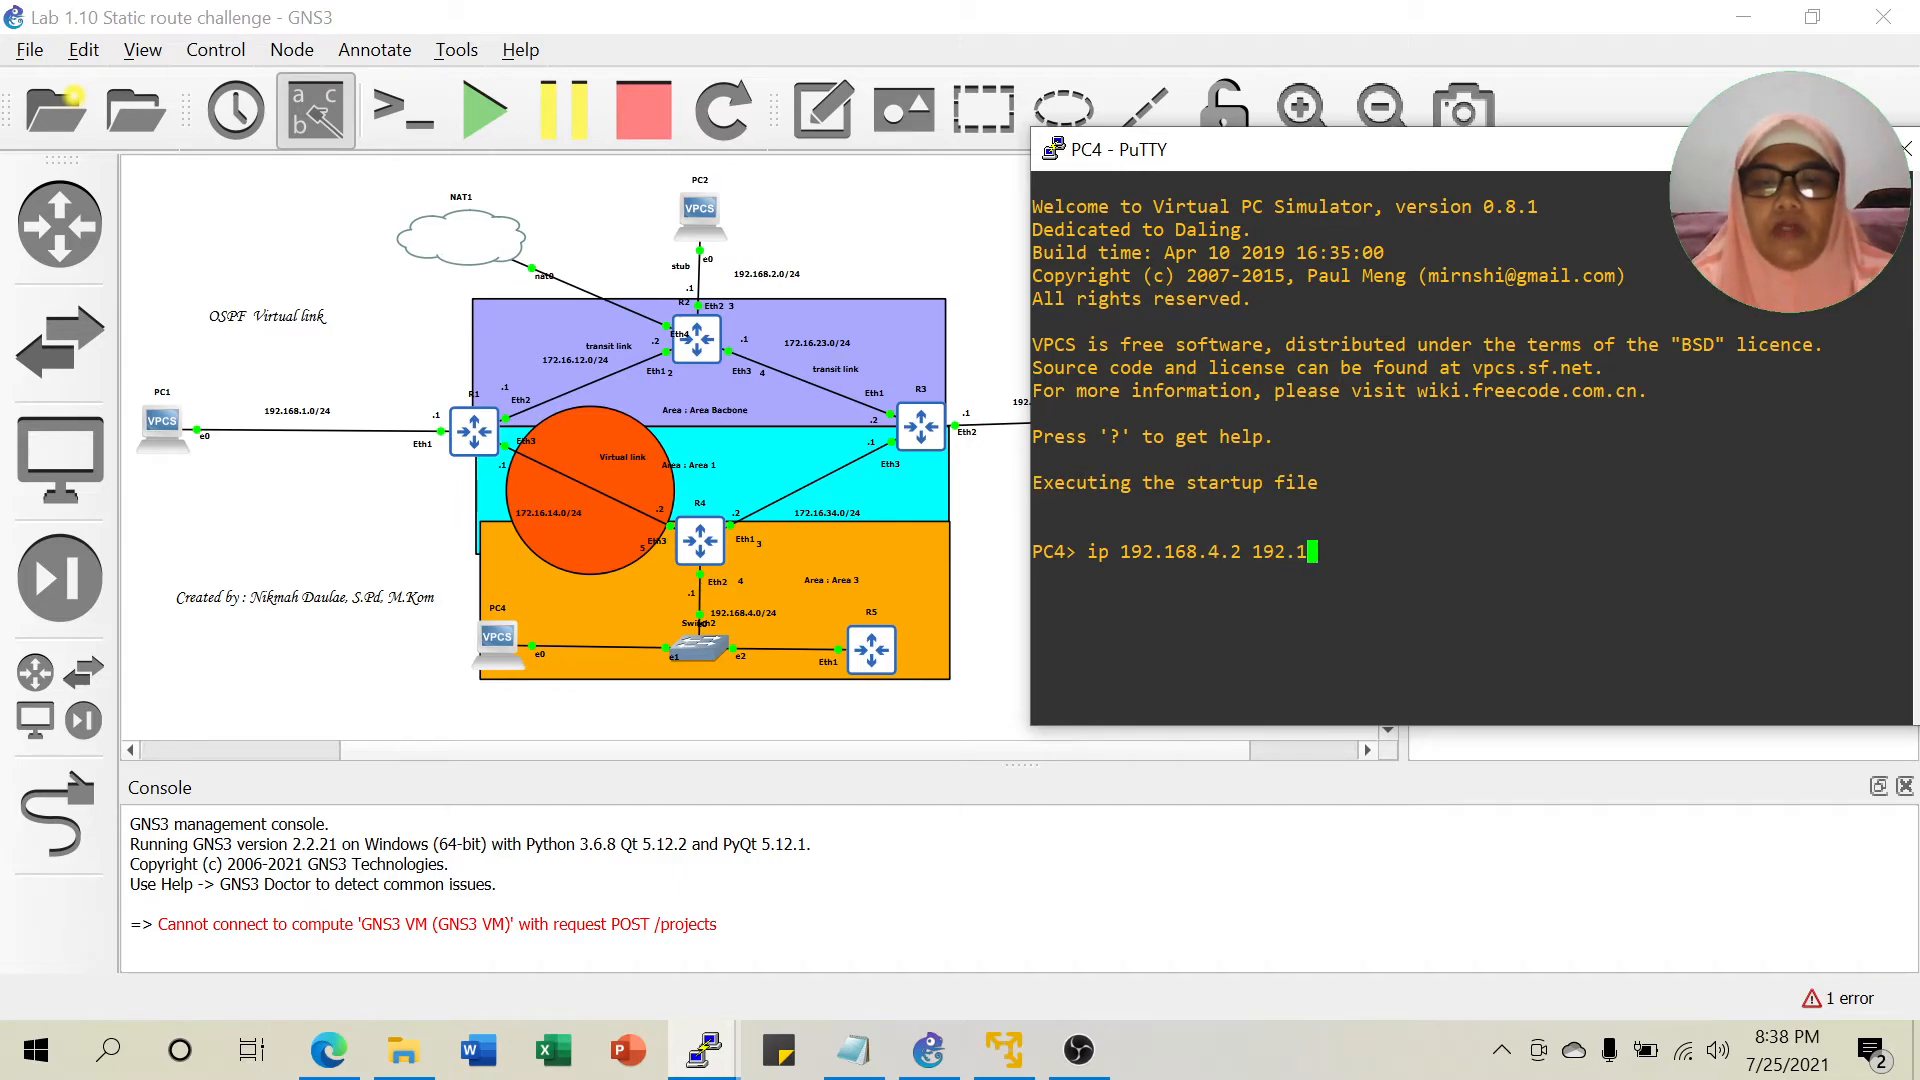
text(.1)
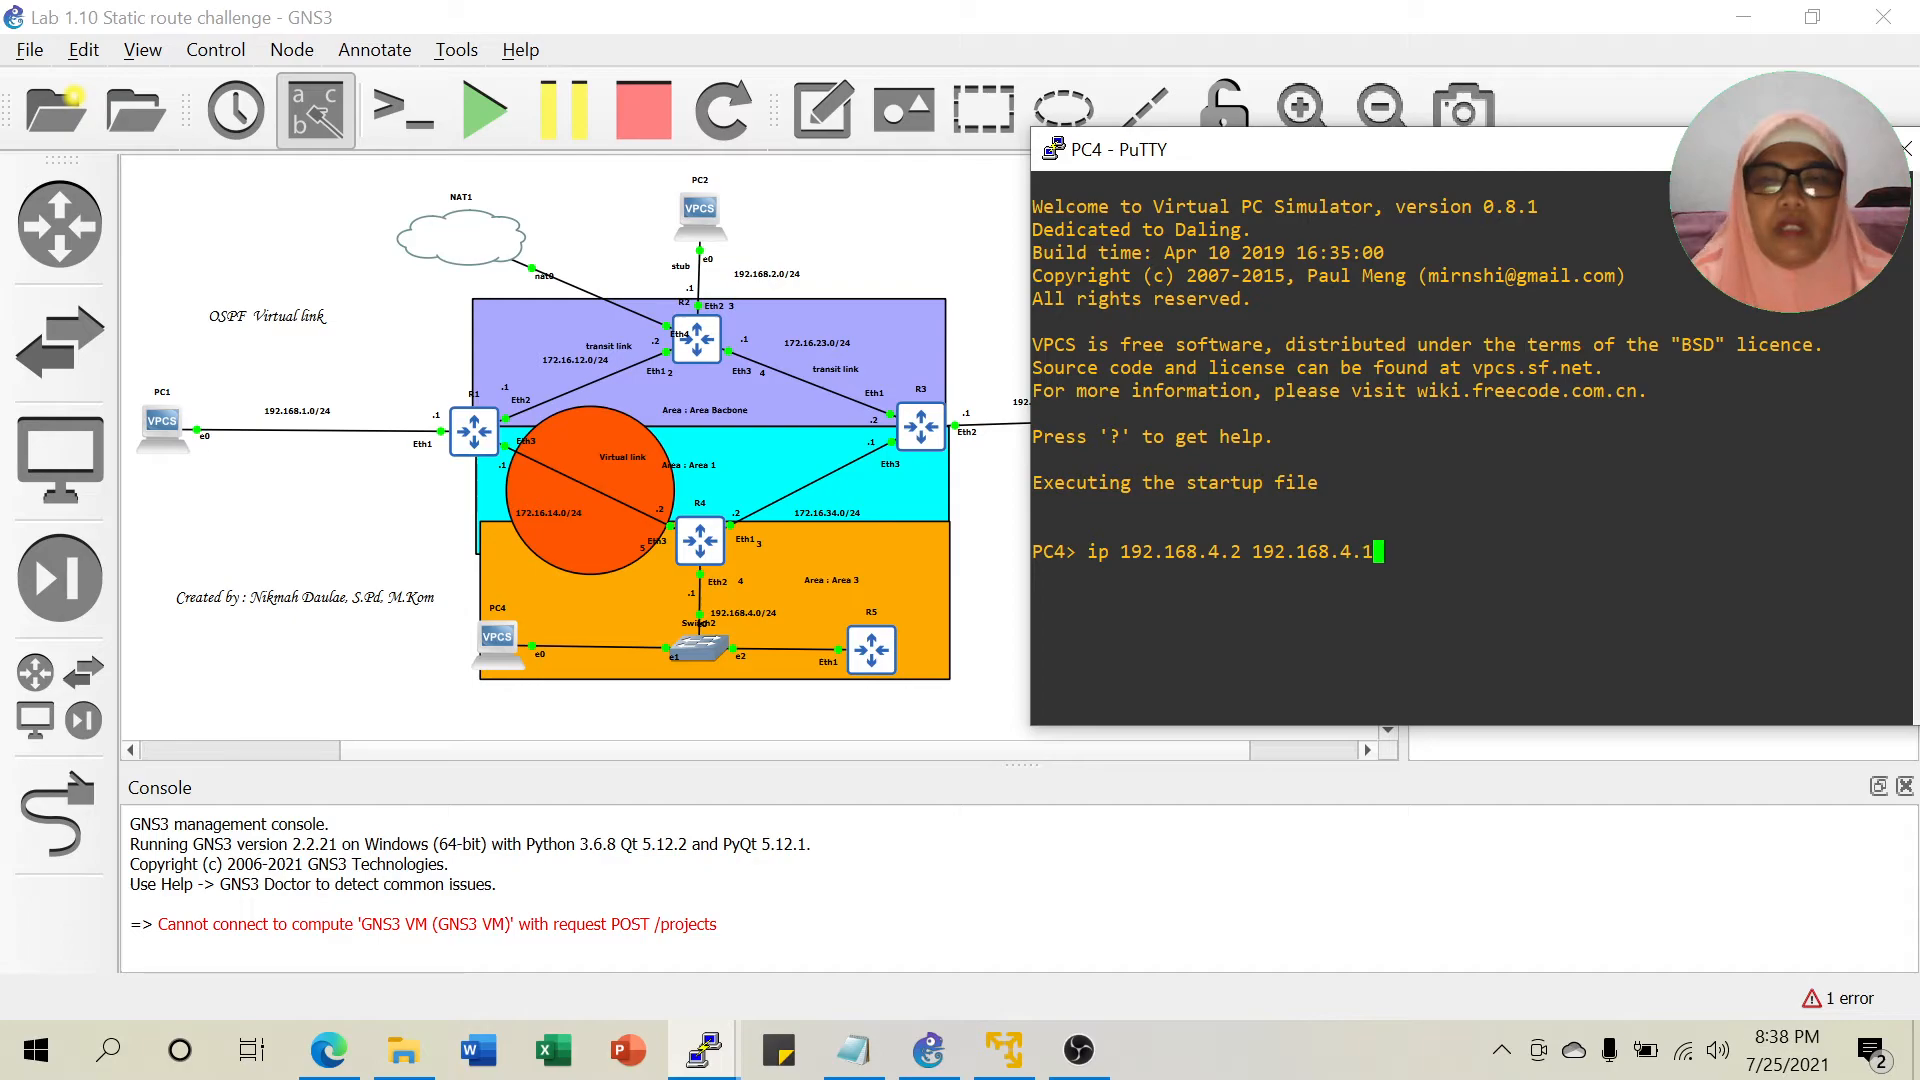
key(Return)
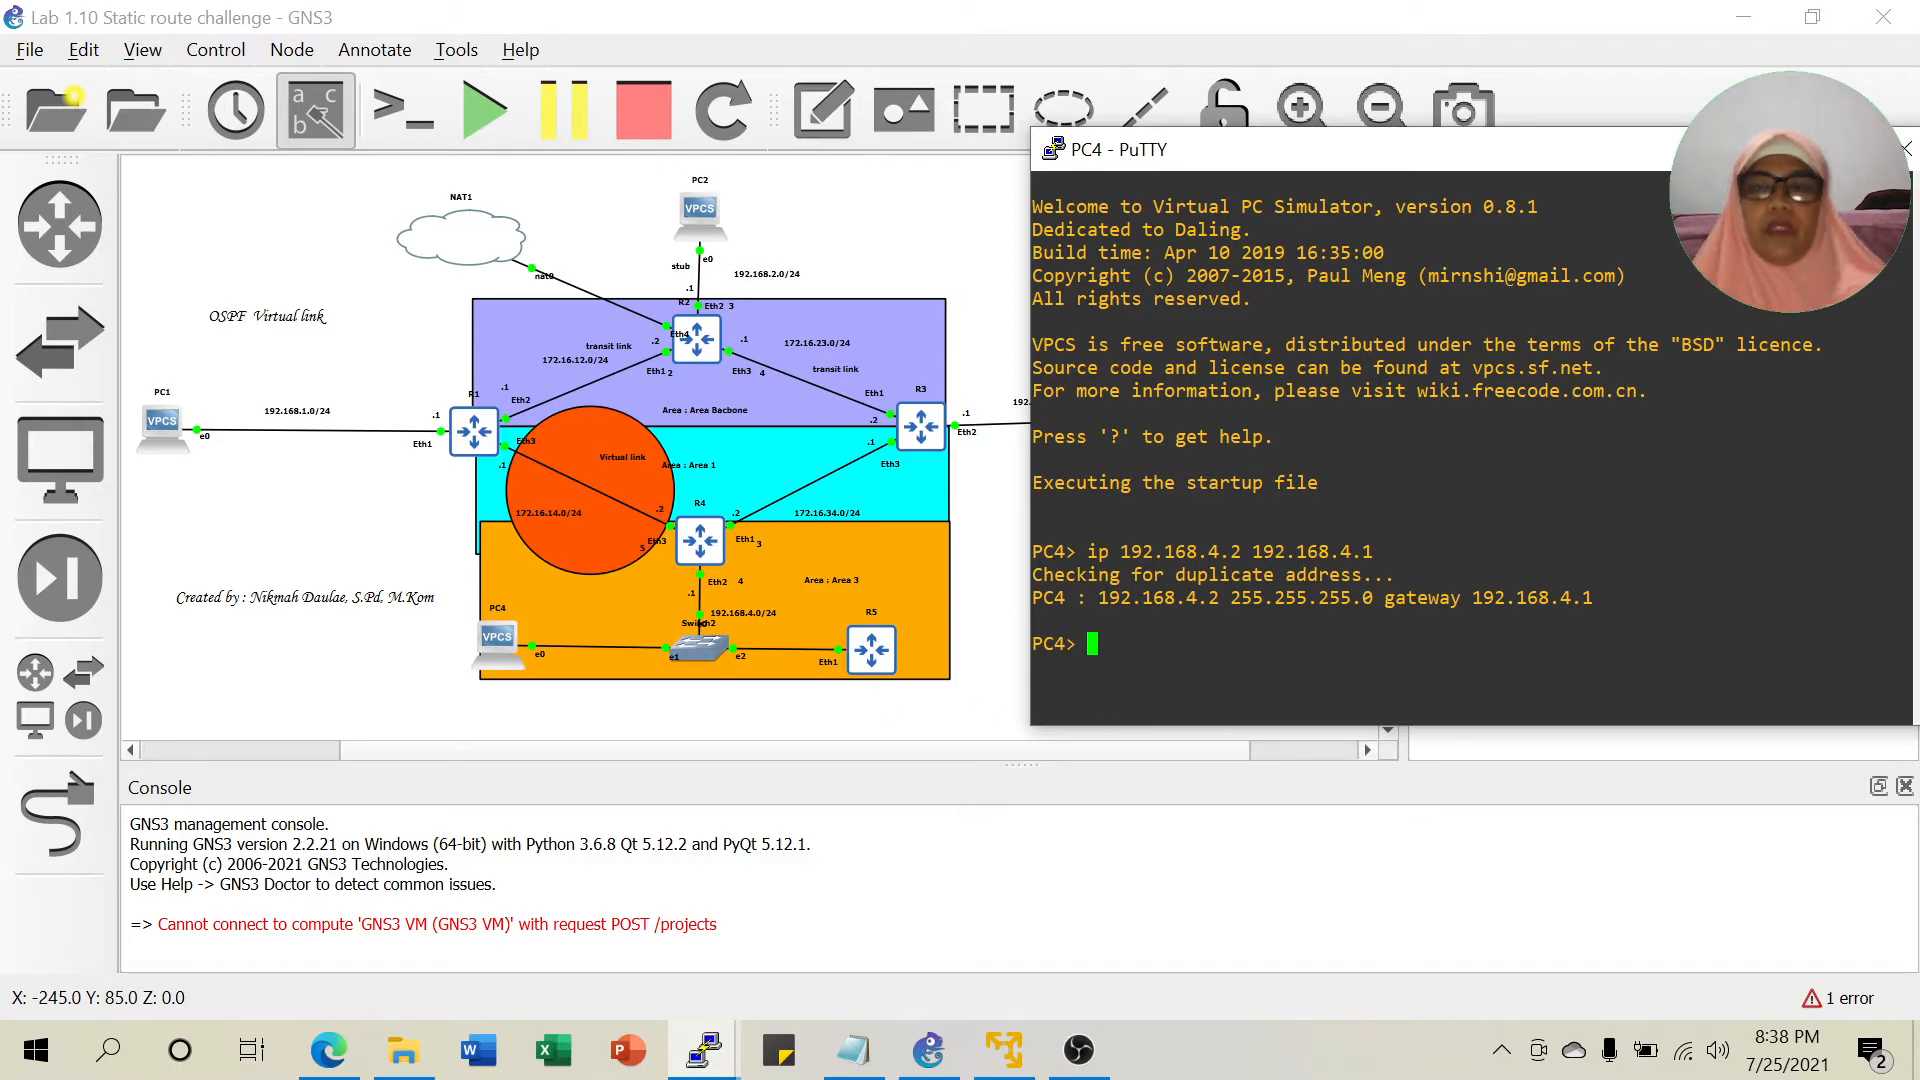
text(ping)
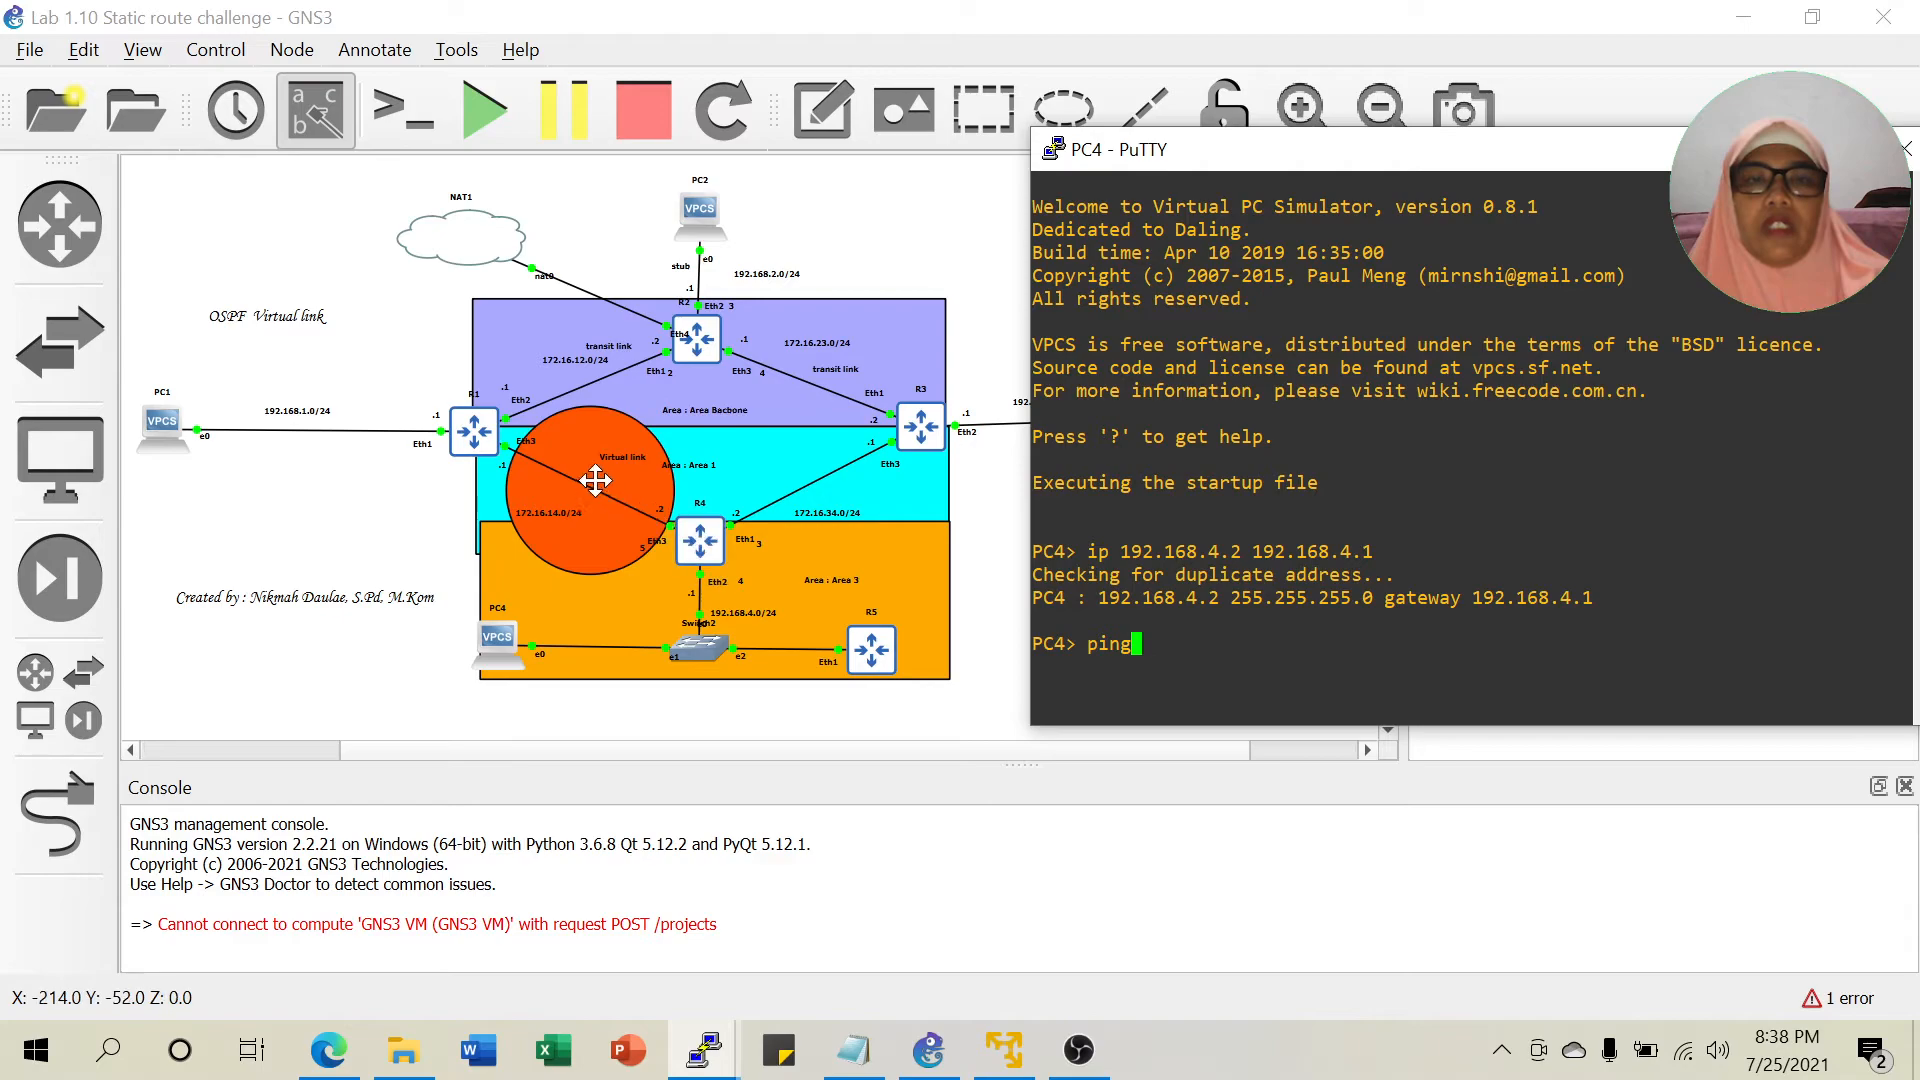
text( 192.168.2.2)
key(Return)
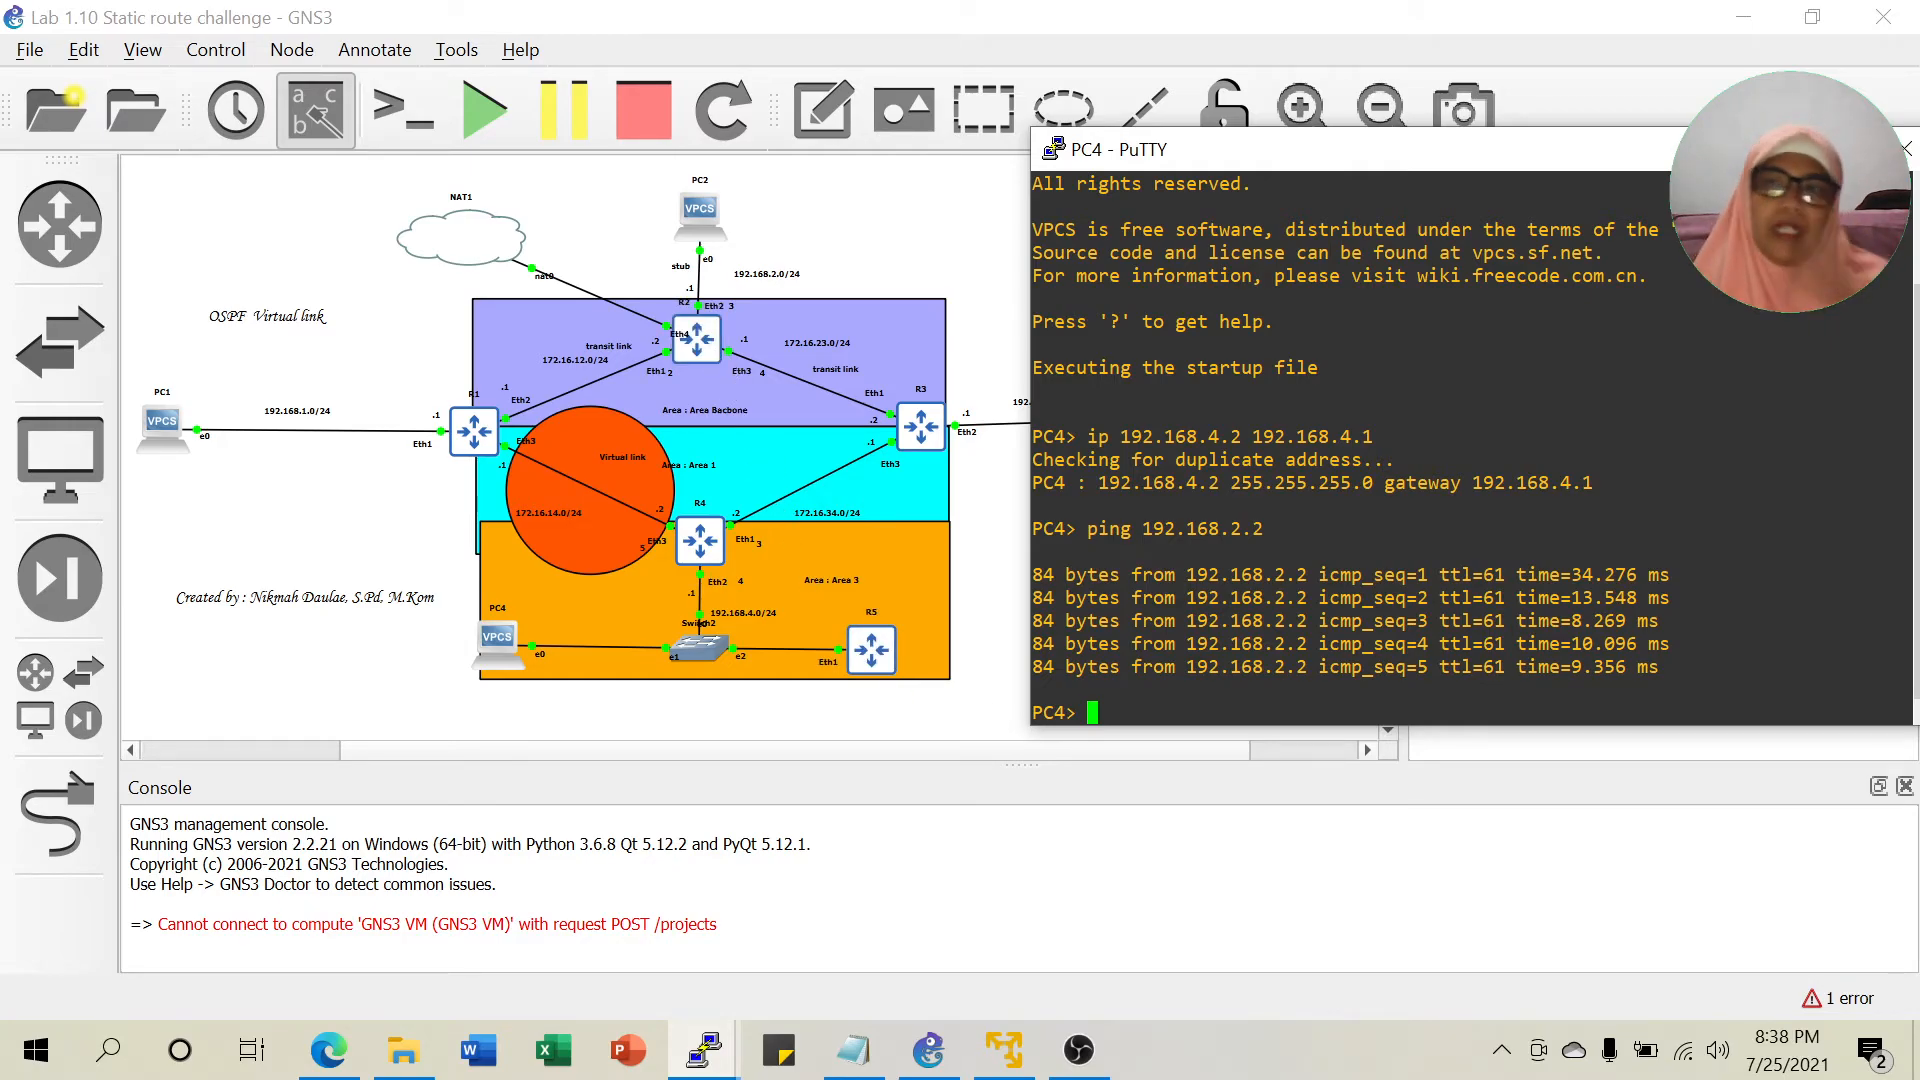
Check R5's route table, highlighting the 172.16.14.0 and 192.168.2.0 routes.
click(718, 1054)
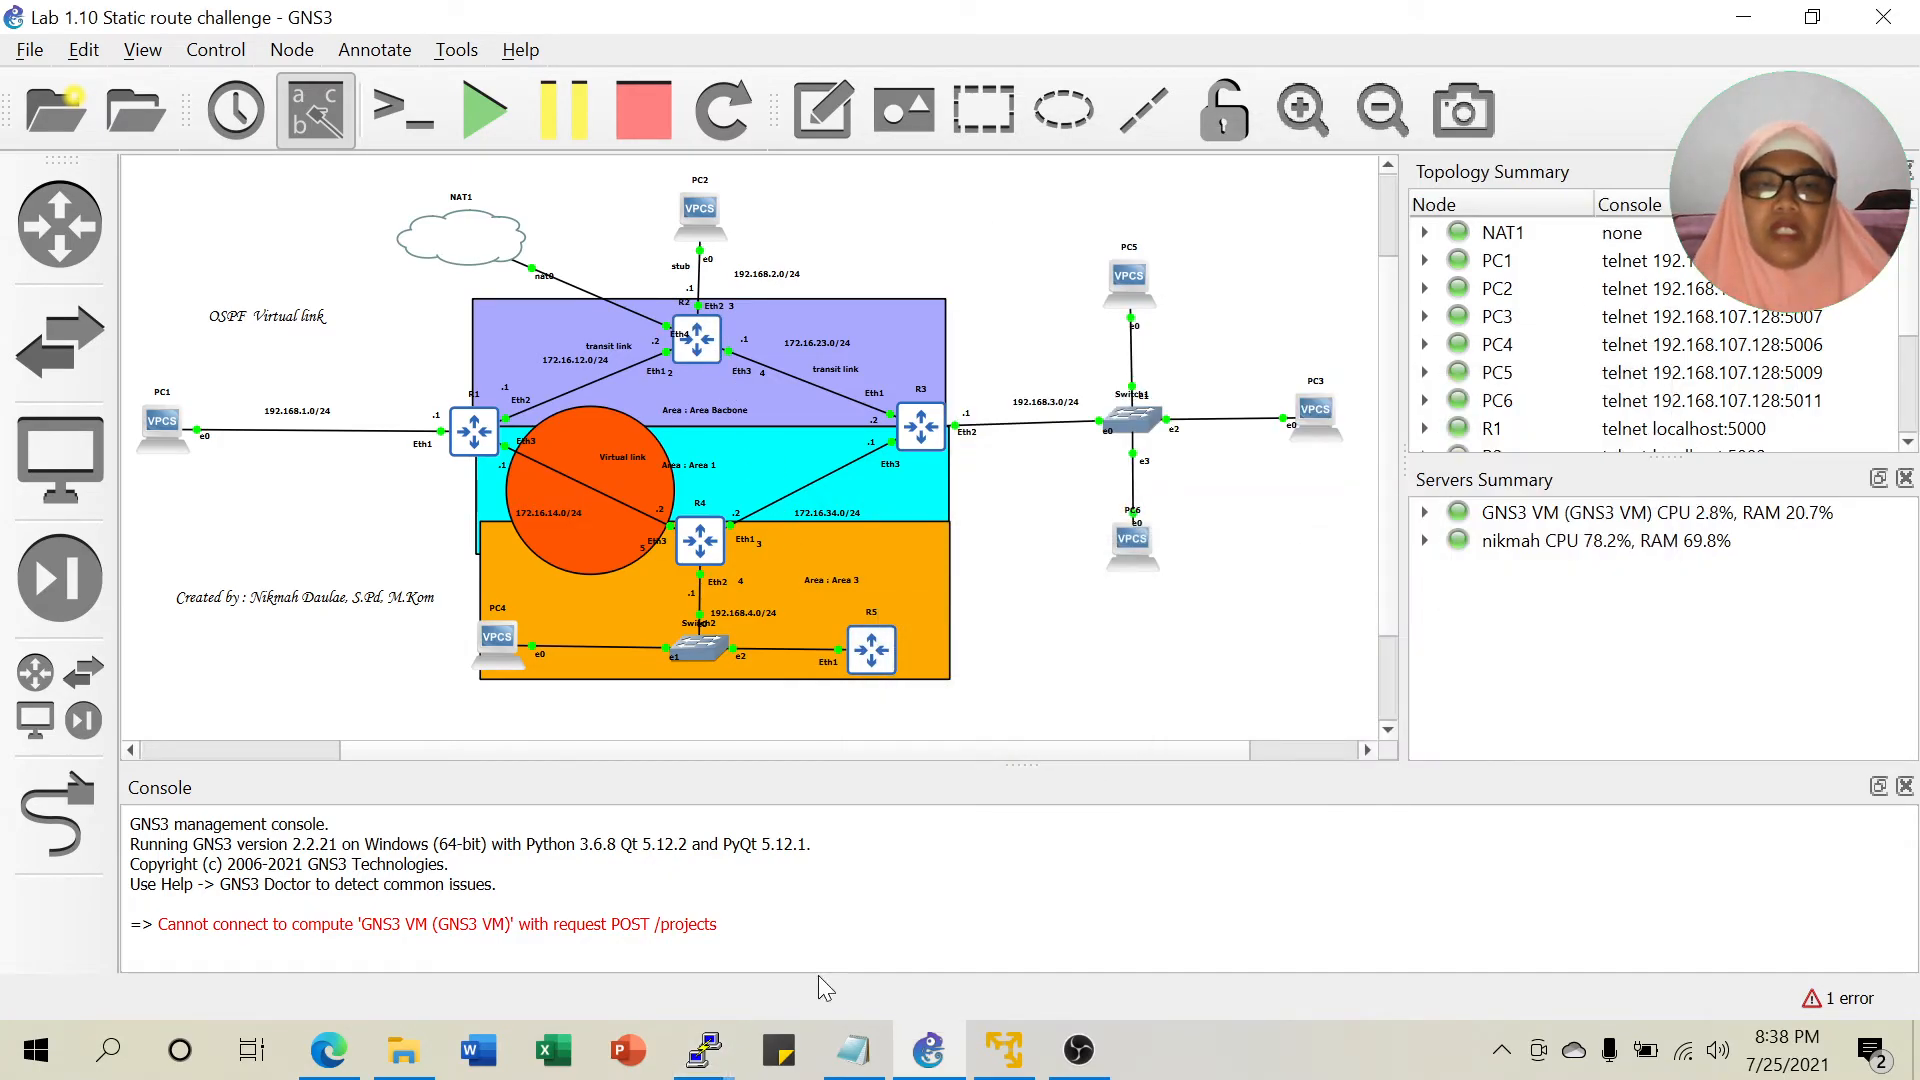
mouse_move(705, 1062)
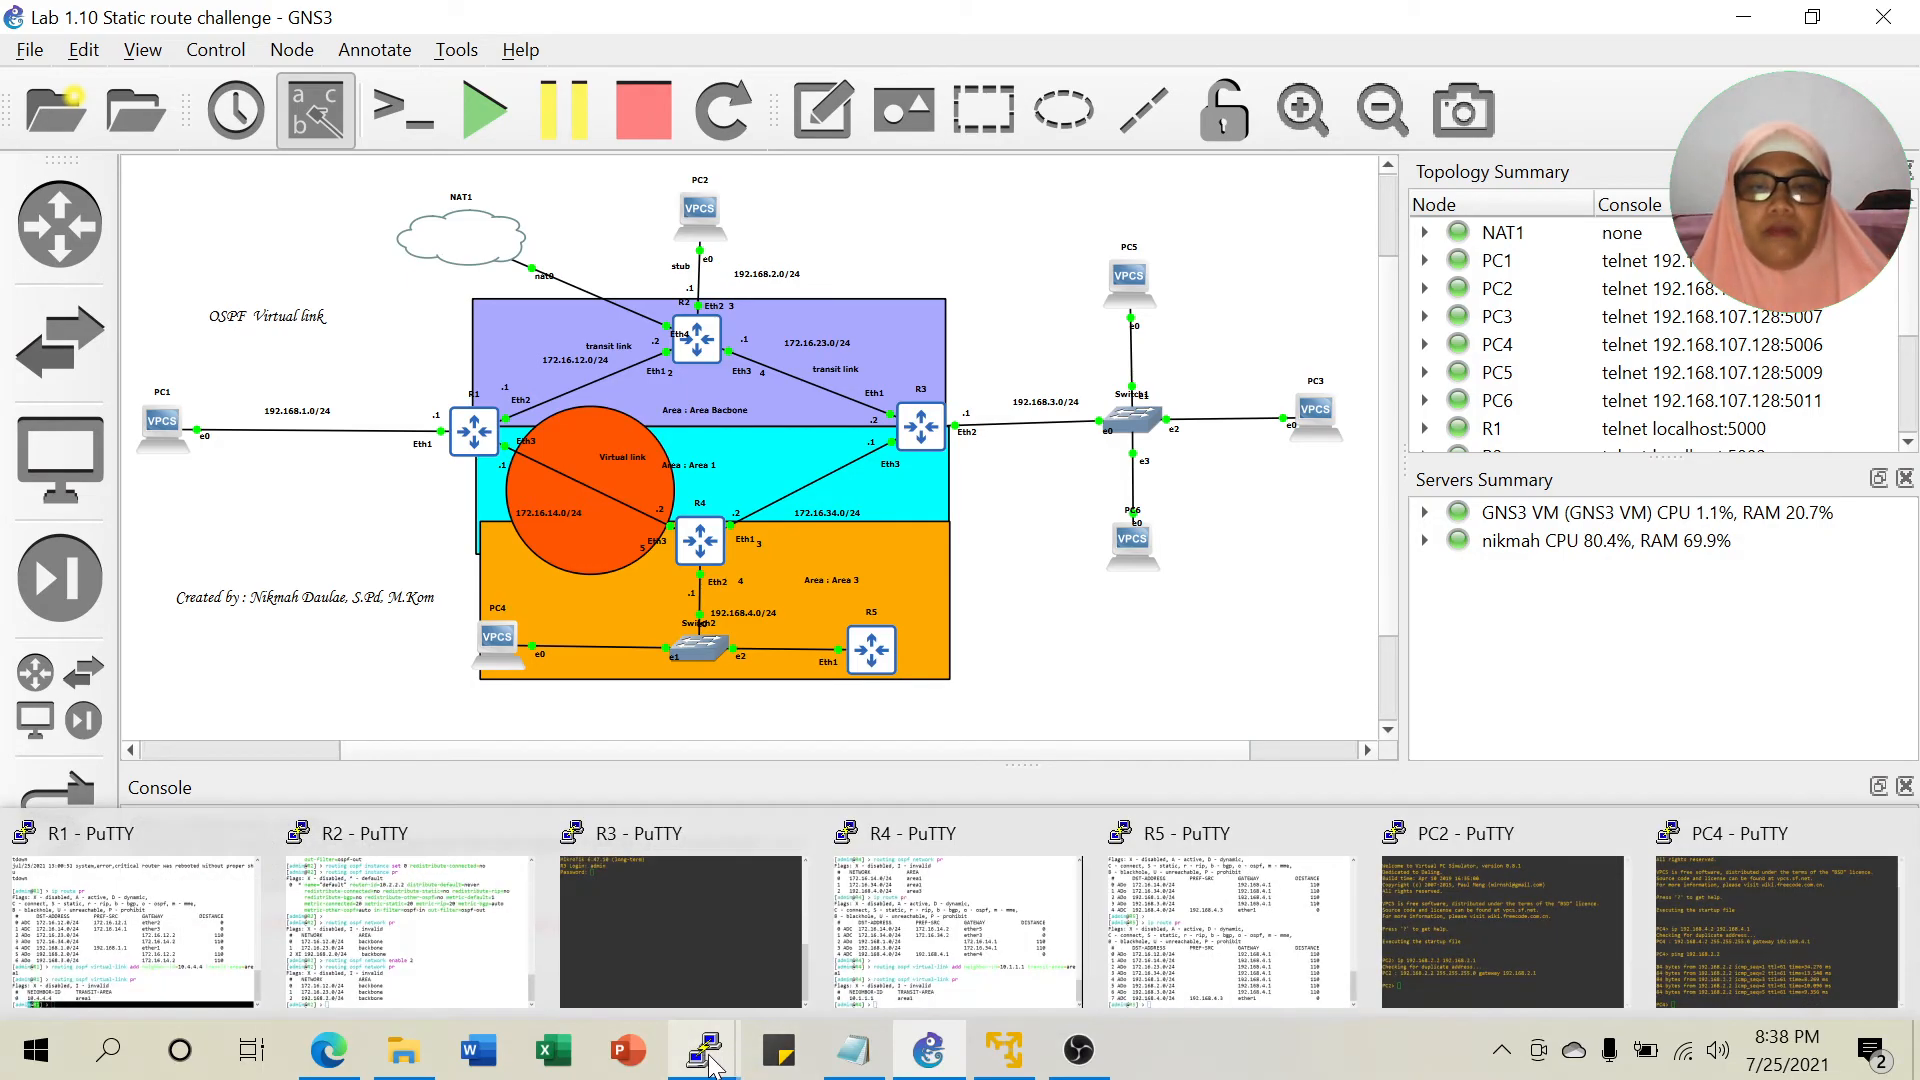
click(1245, 925)
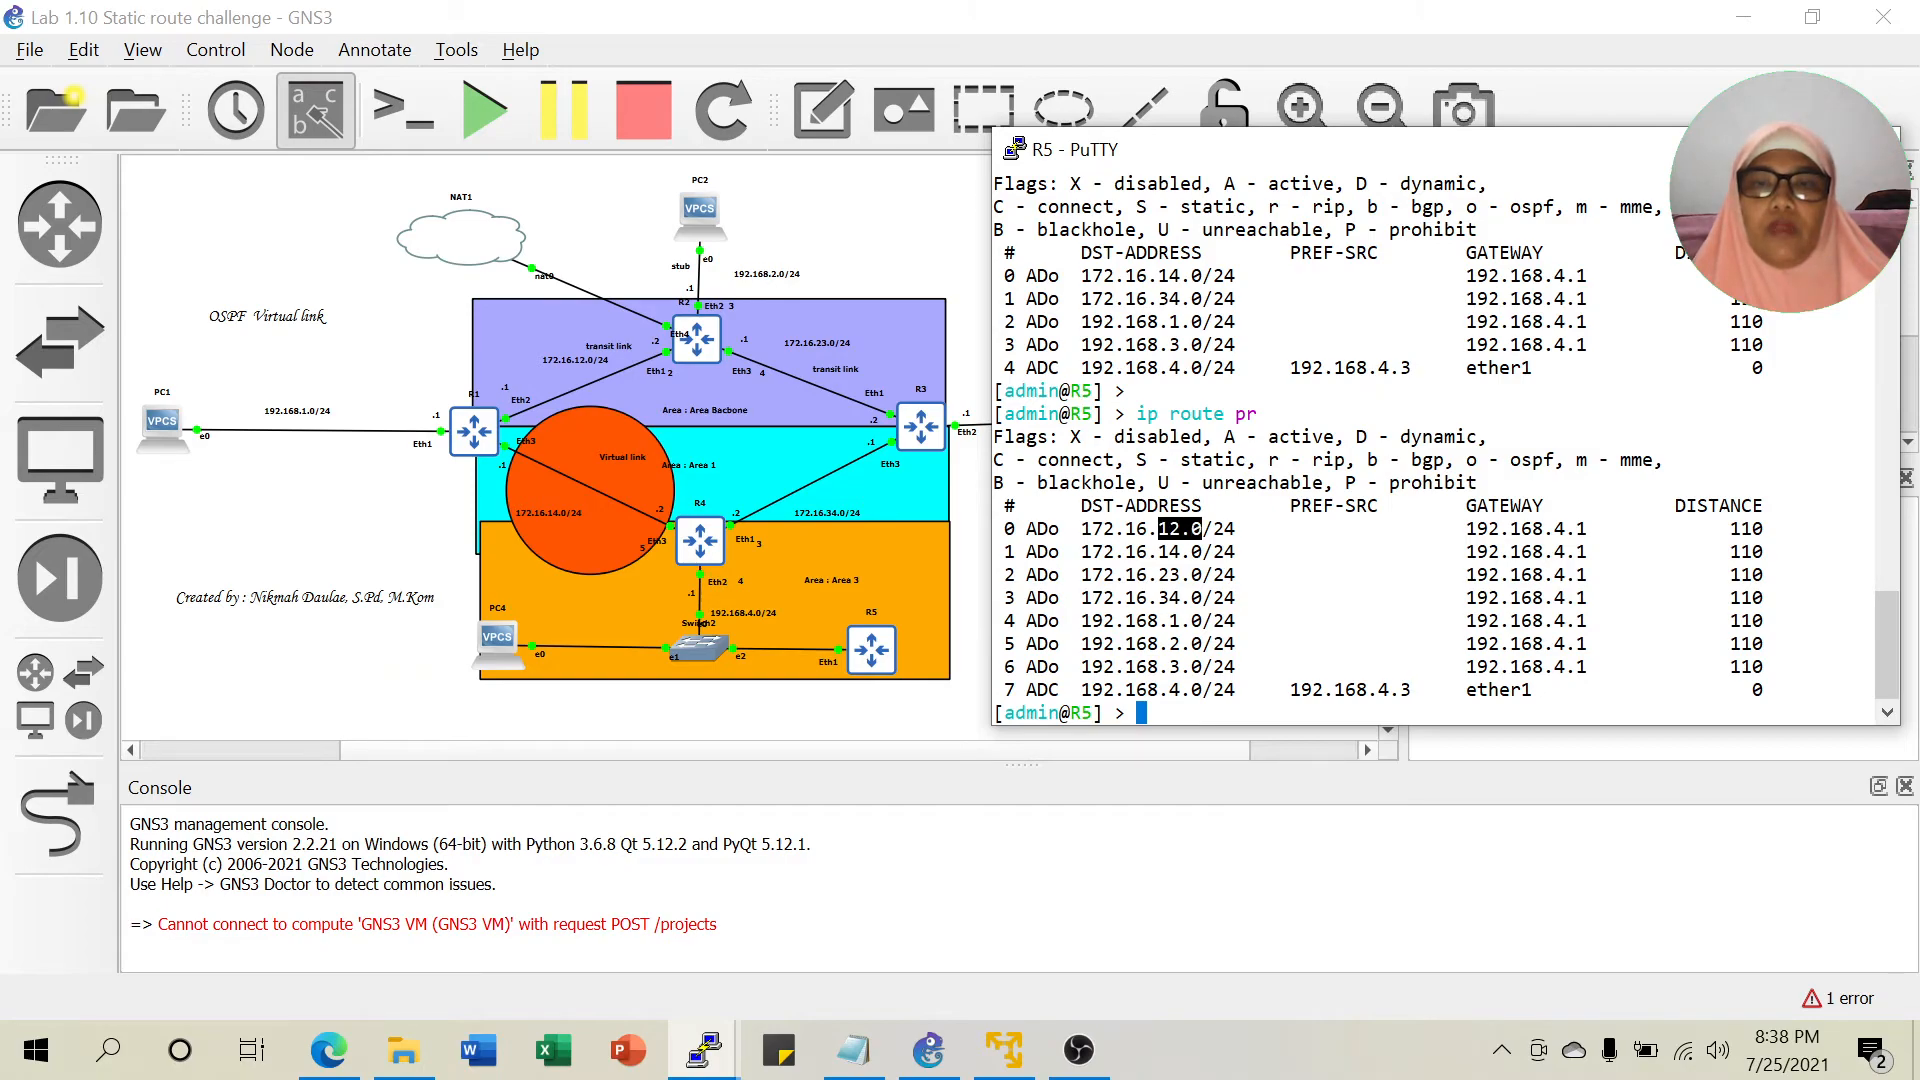
drag(1160, 552, 1191, 575)
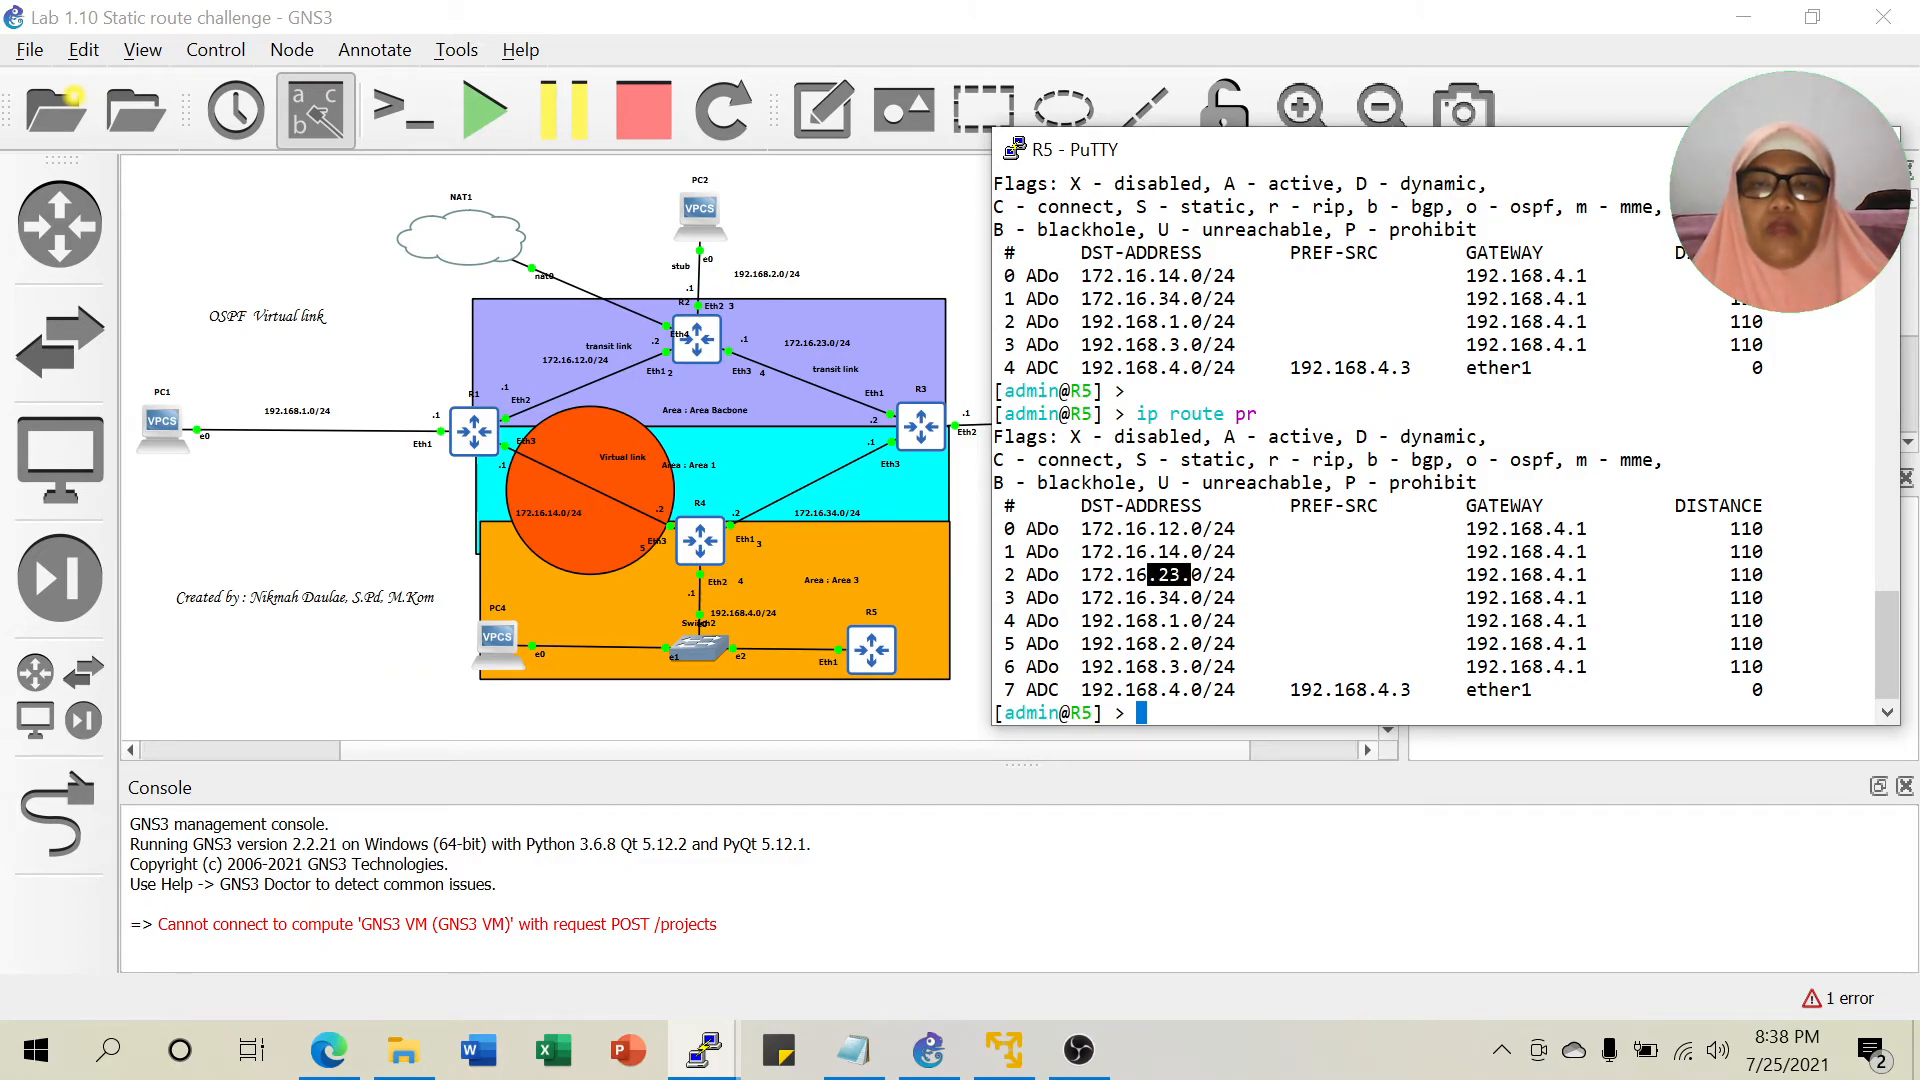
drag(1160, 643, 1202, 643)
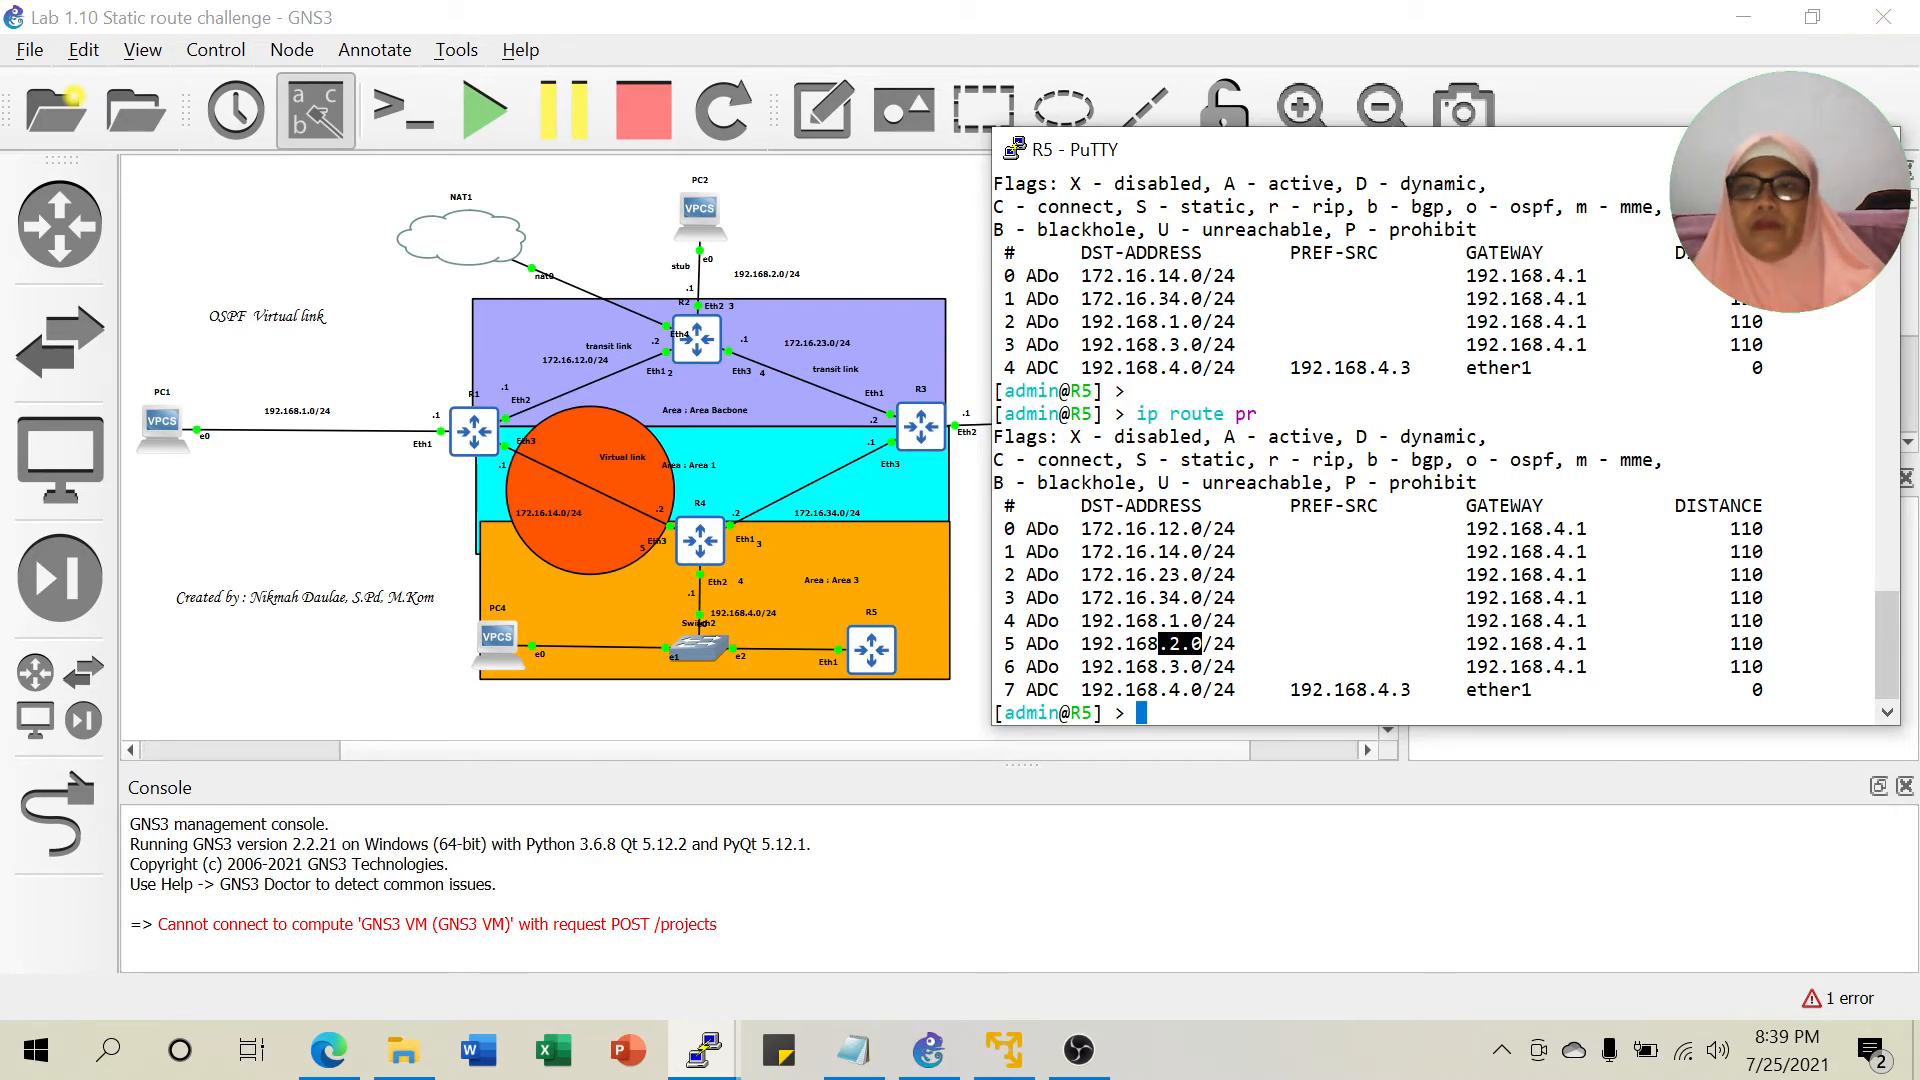
key(alt+Tab)
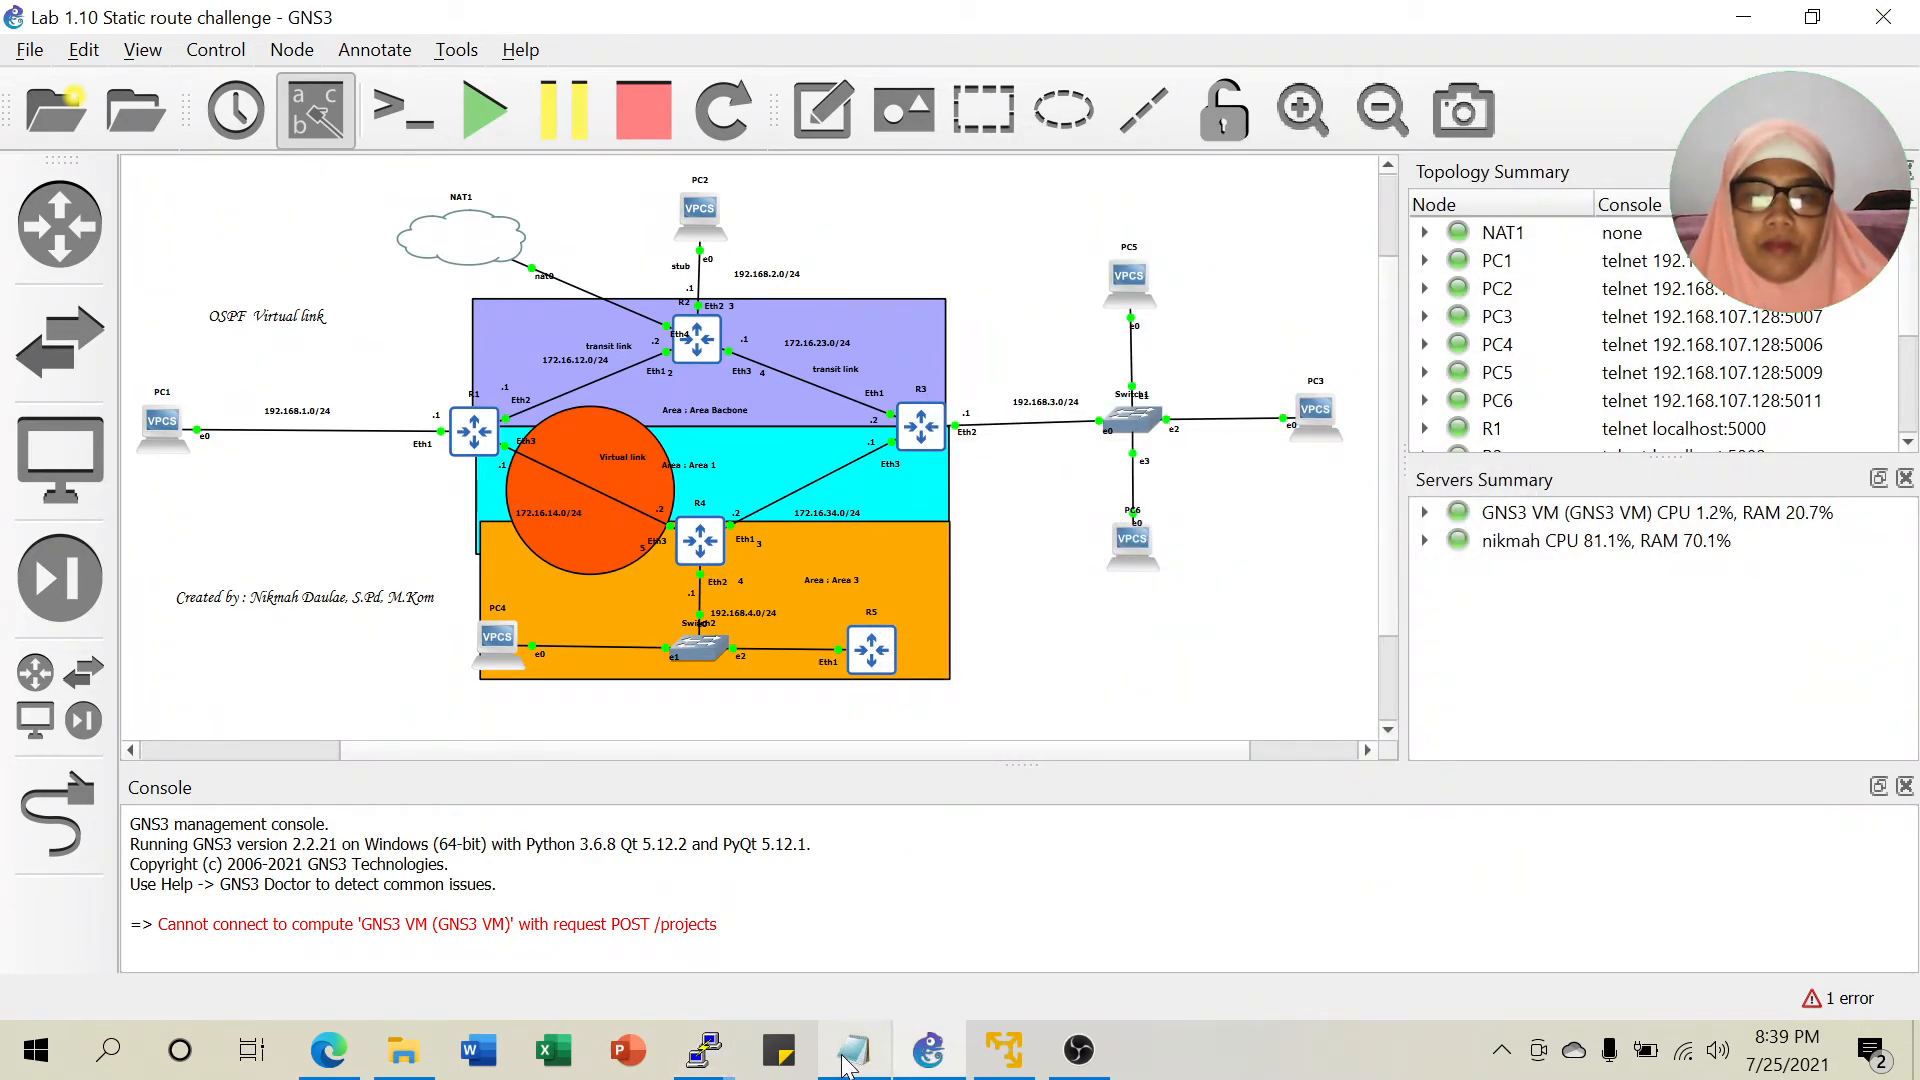
click(848, 1055)
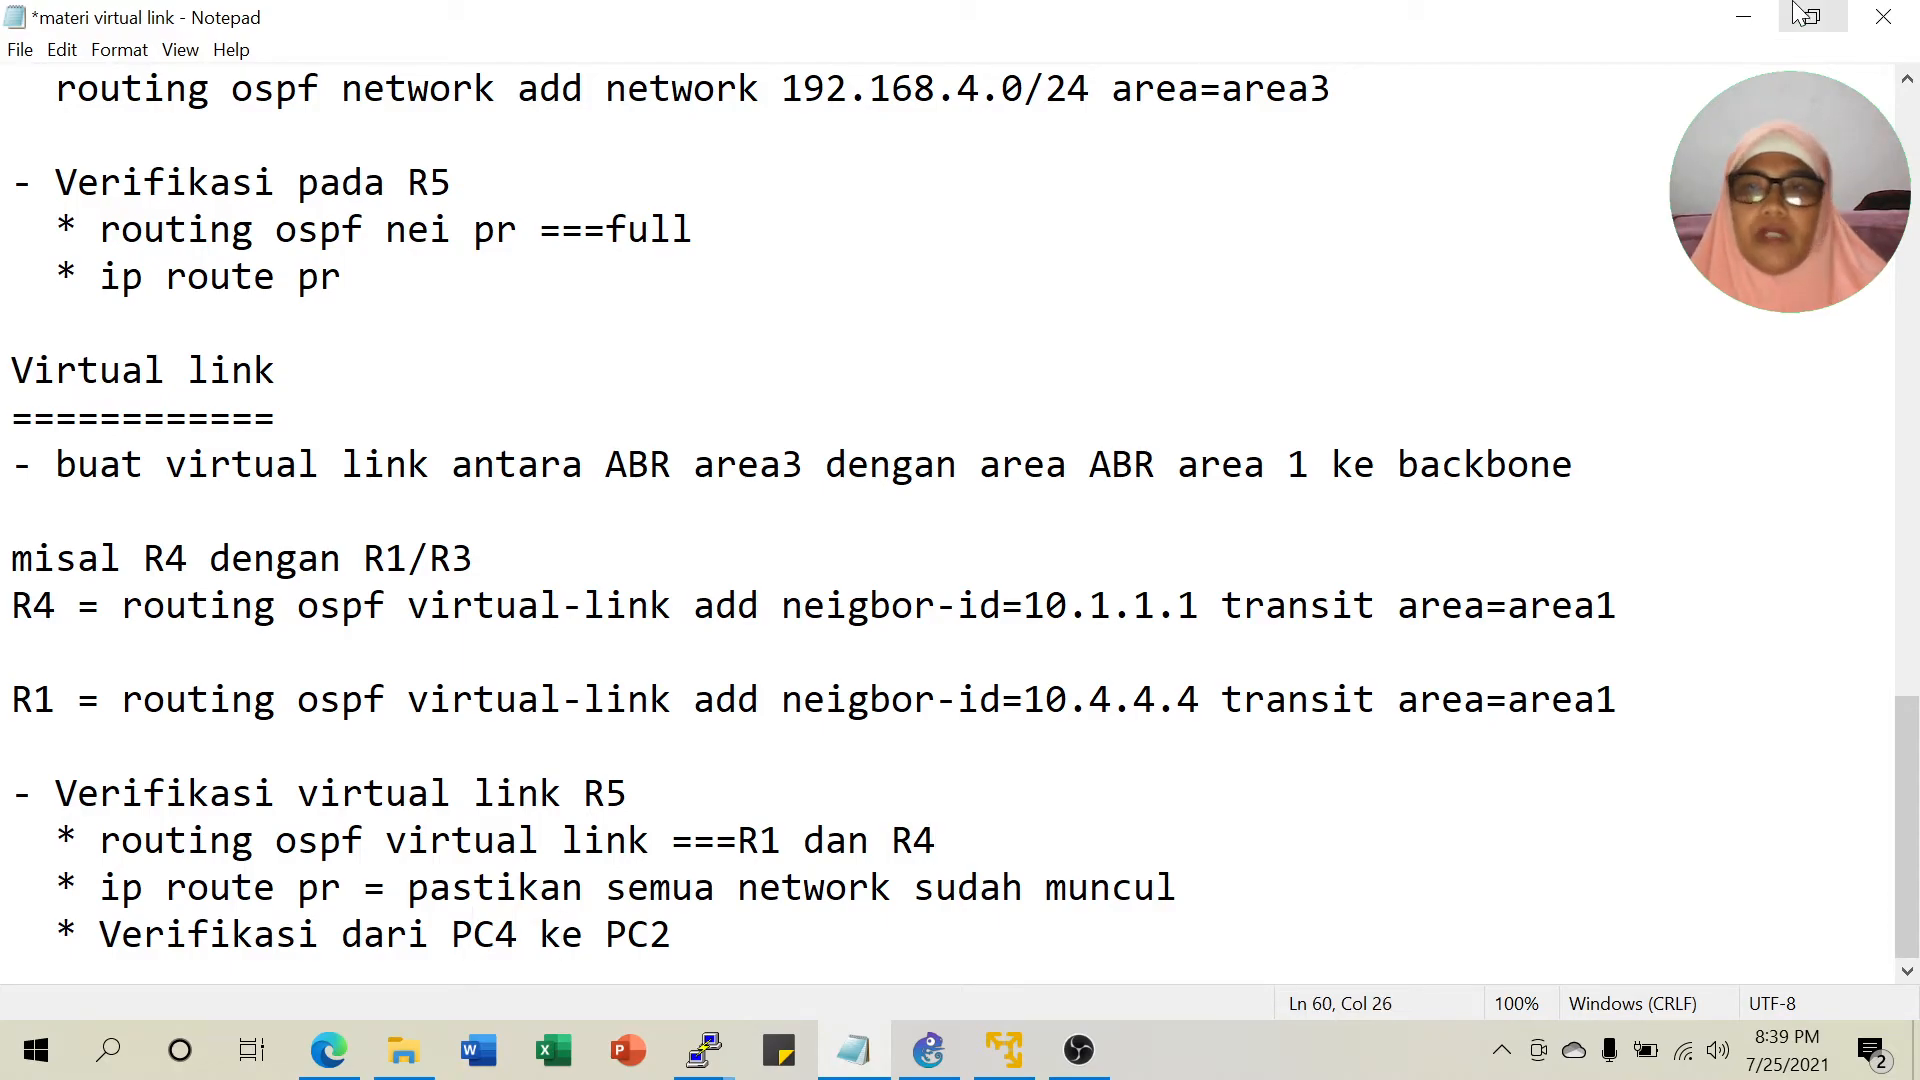
click(1743, 17)
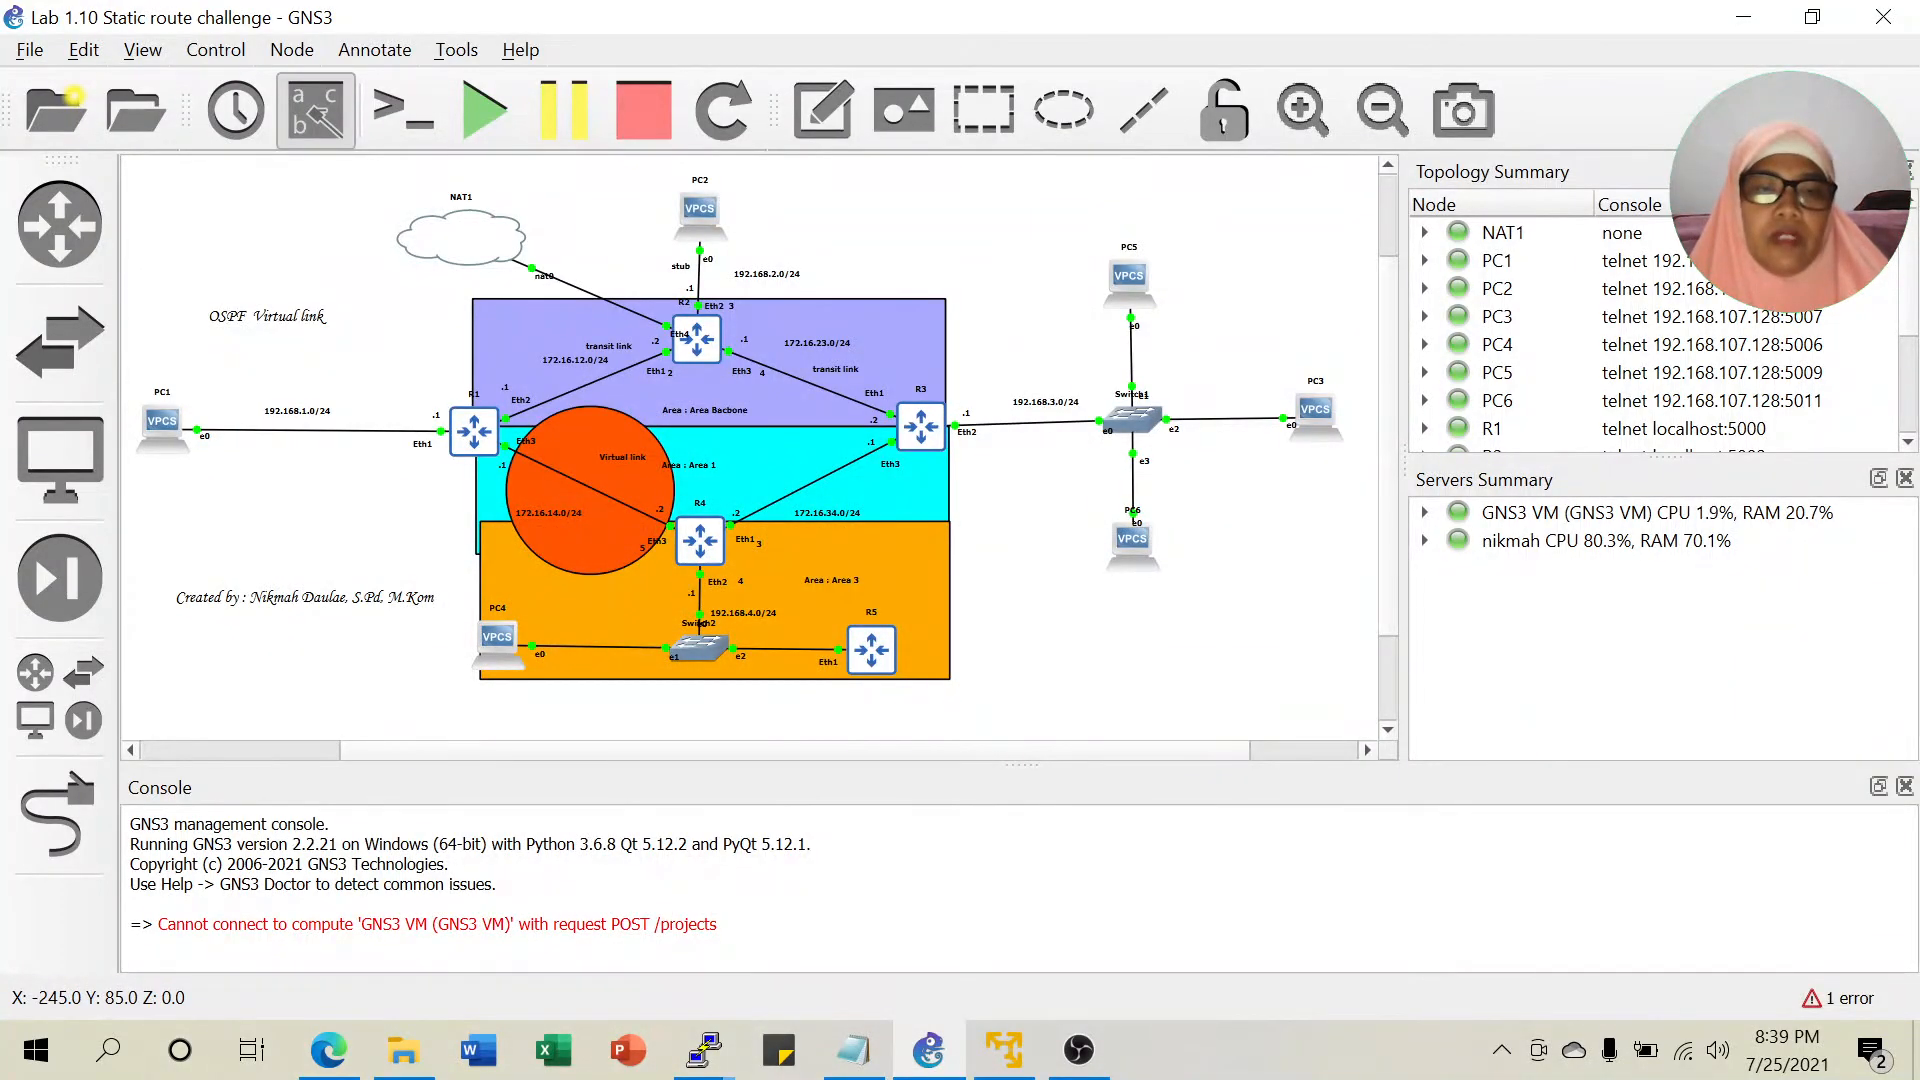
Open the Lab 3.12 OSPF Virtual link PDF and highlight step 4's redistribute-connected command.
click(328, 1050)
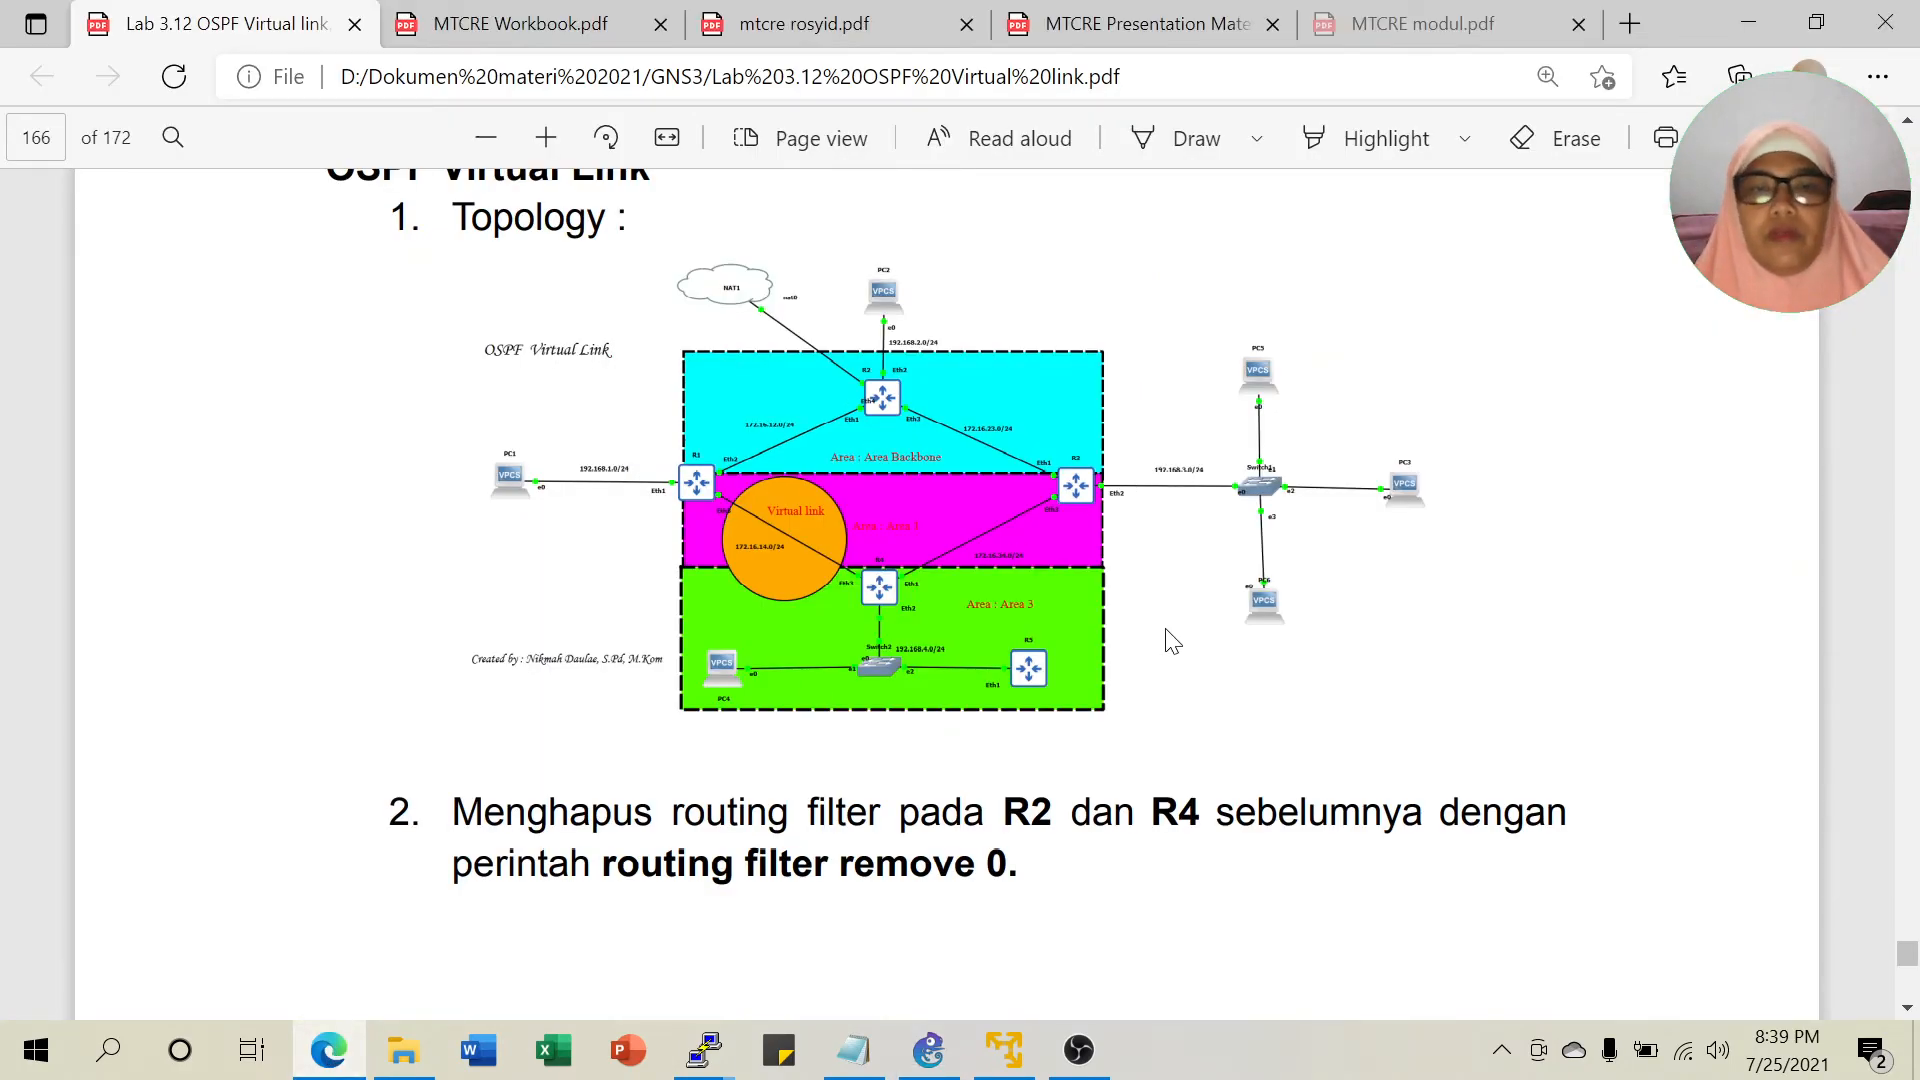
scroll(1170, 640, down, 4)
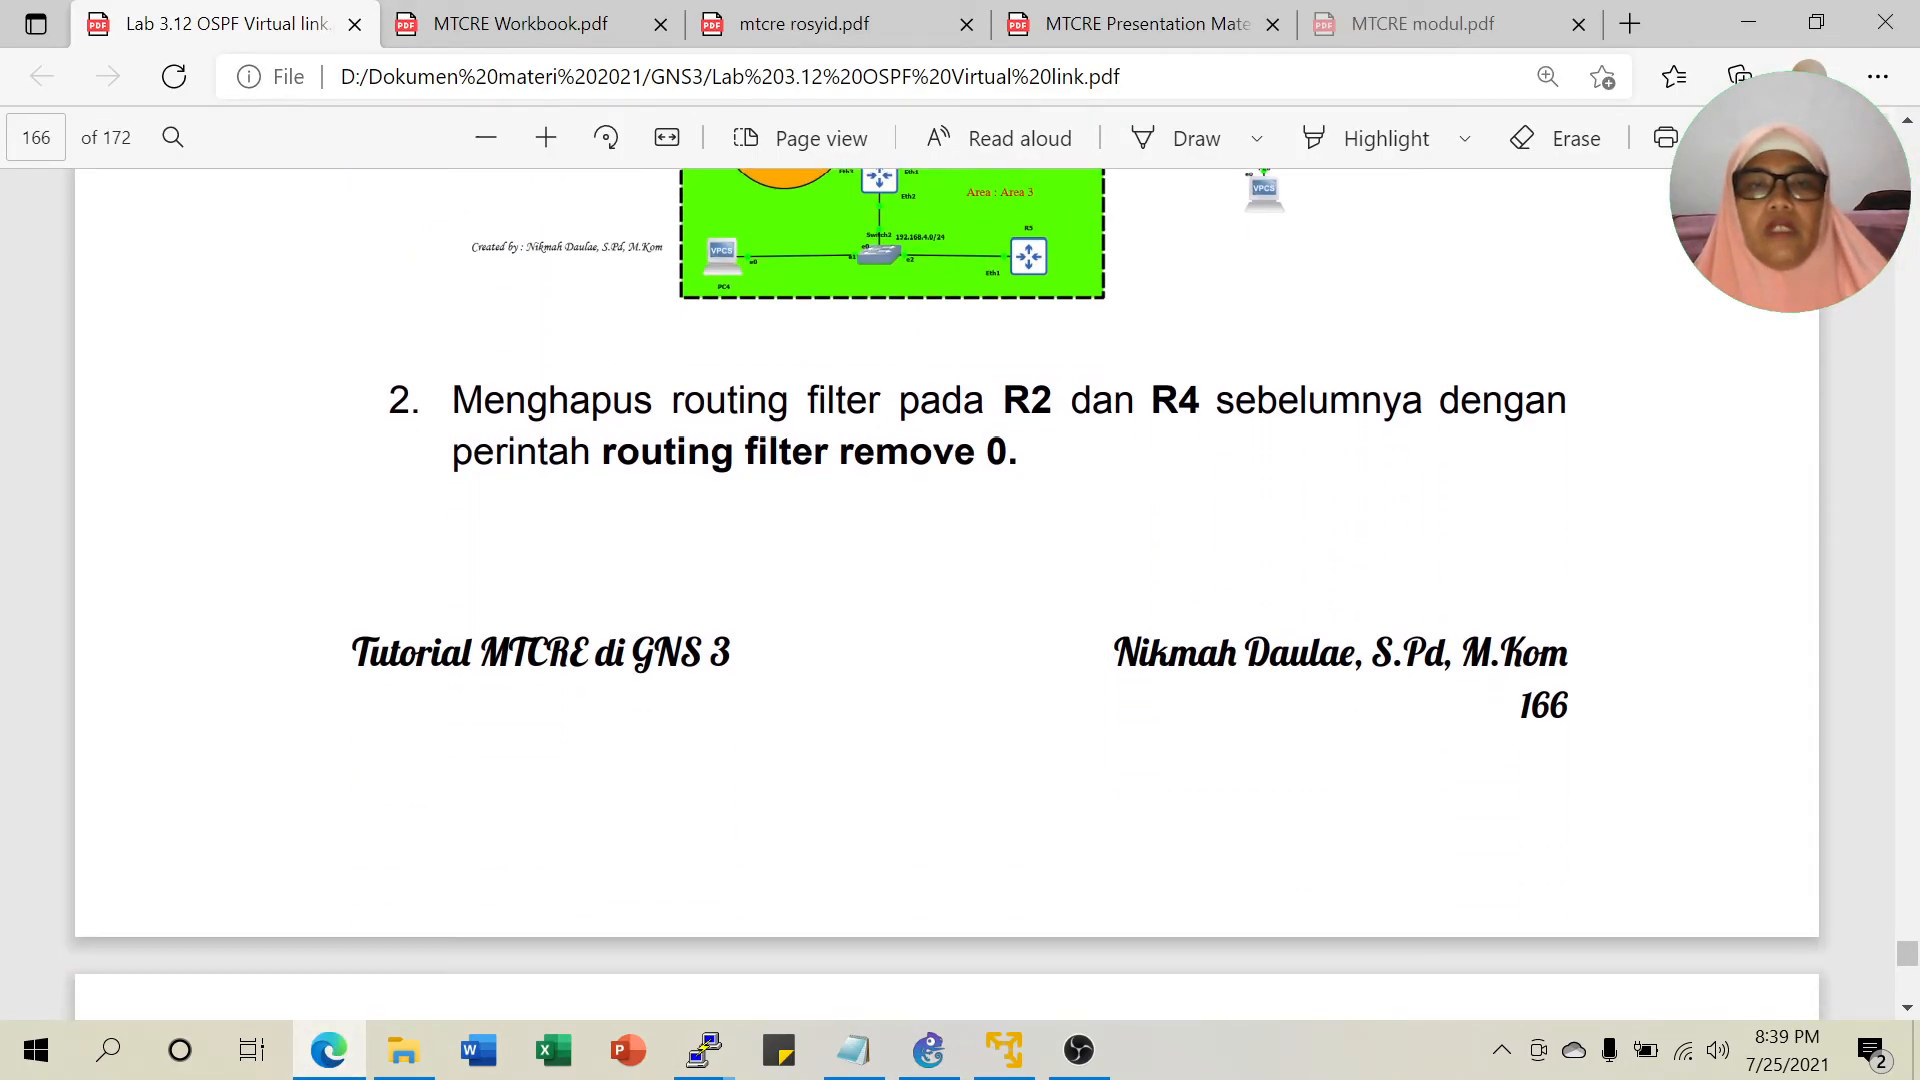
scroll(1023, 496, up, 4)
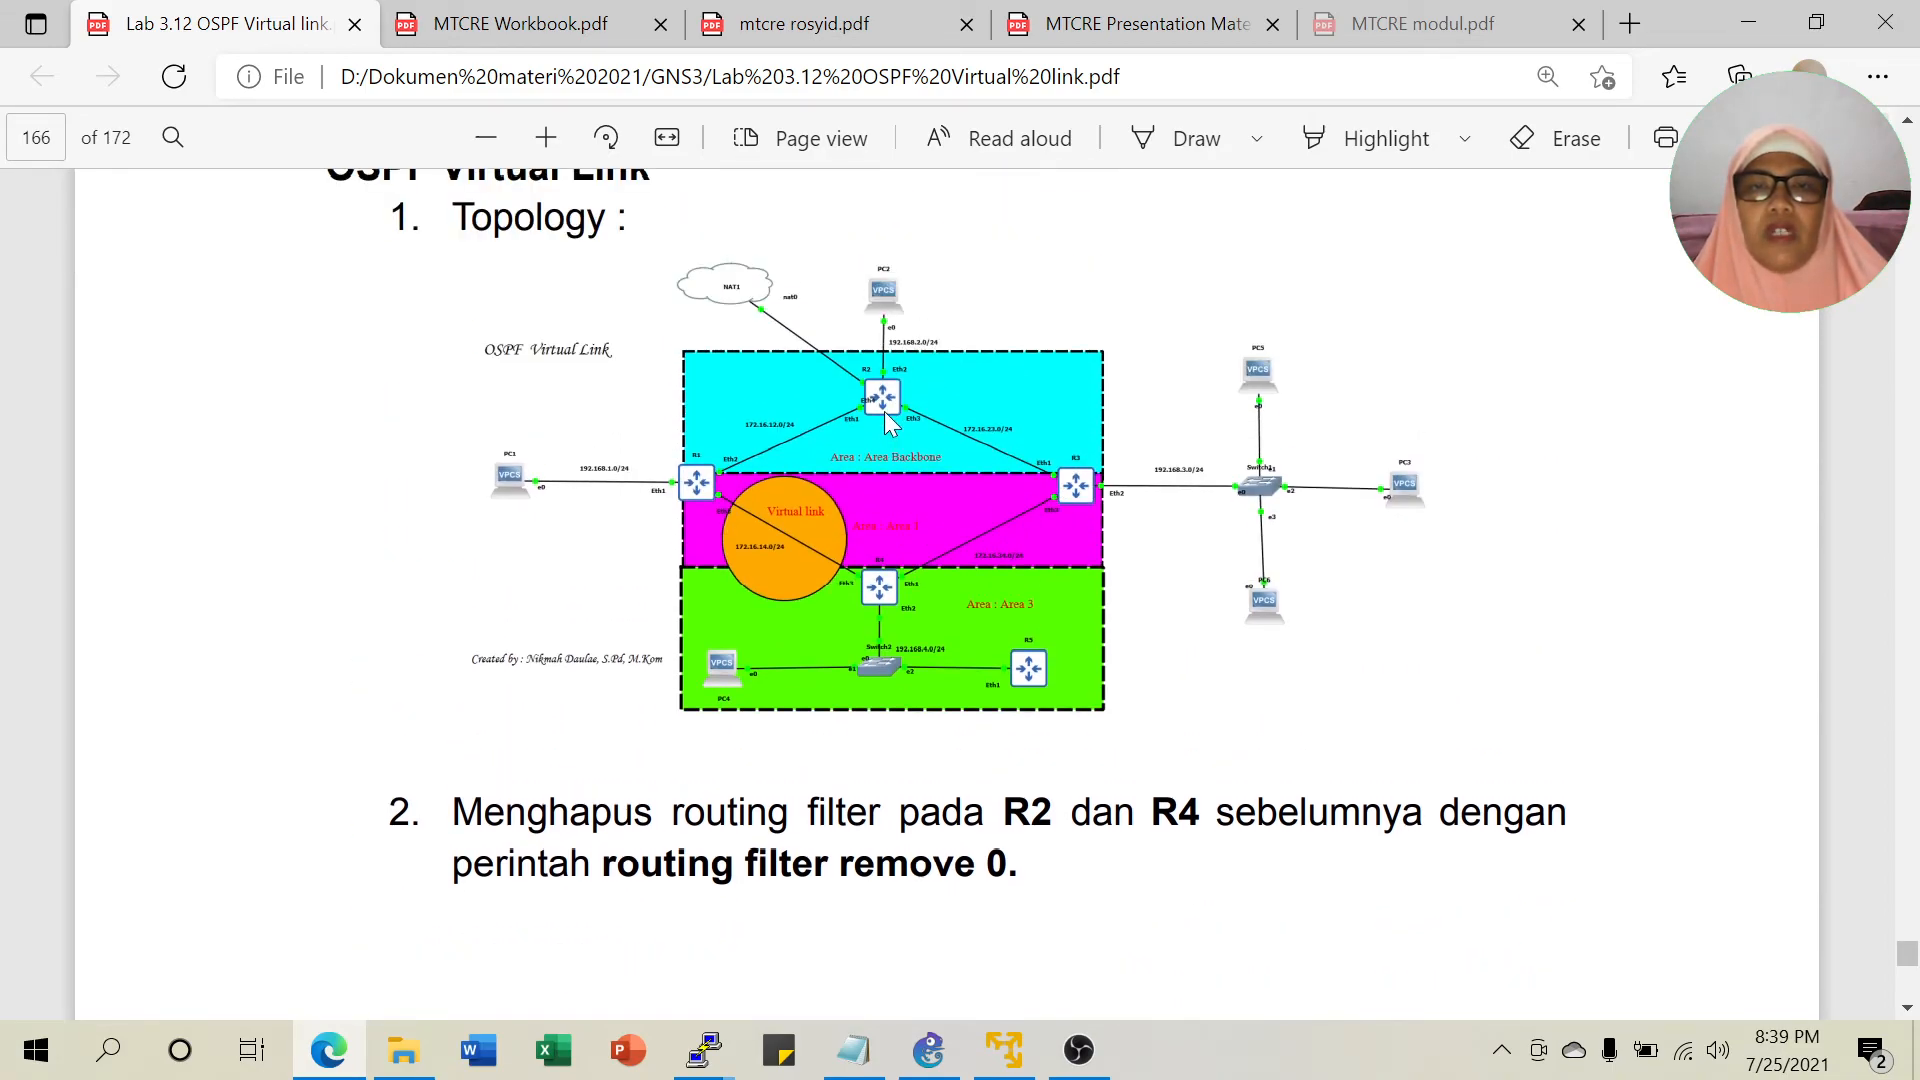
scroll(1060, 735, down, 15)
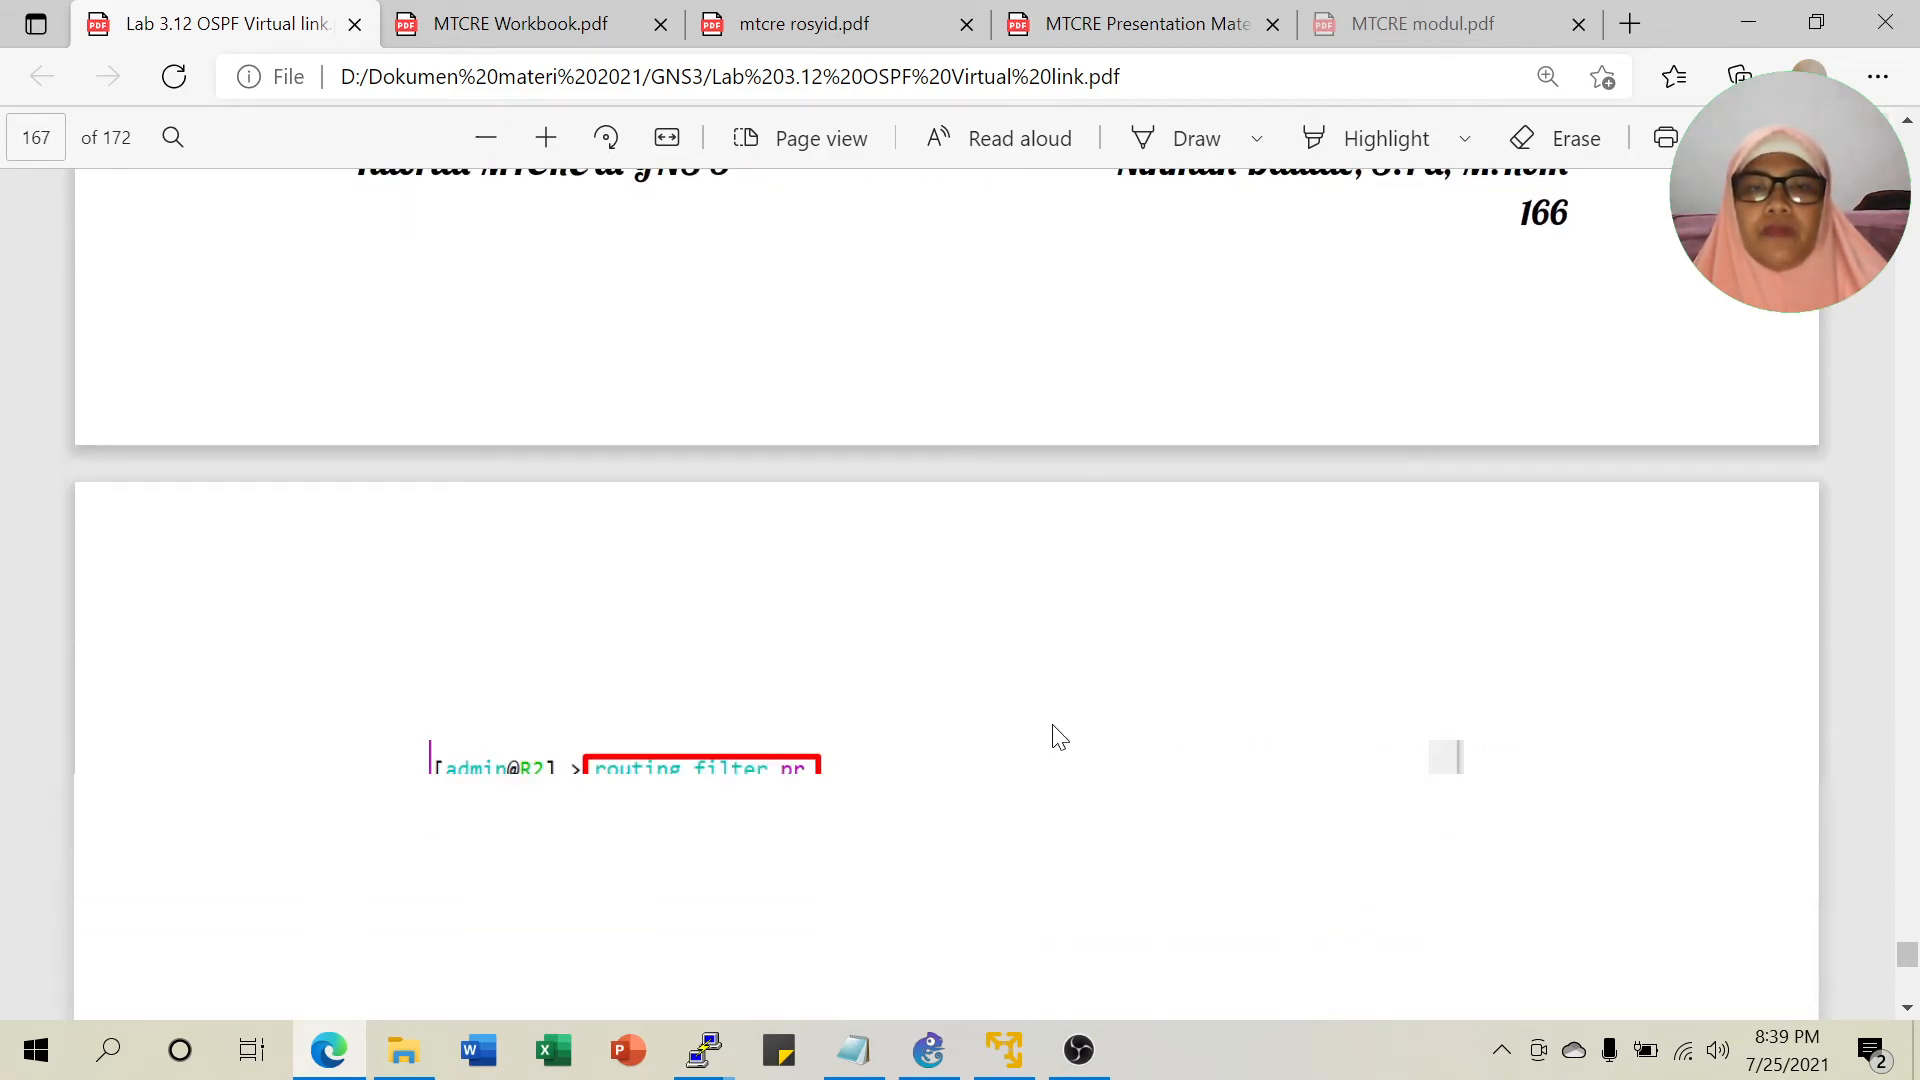
scroll(1060, 735, down, 3)
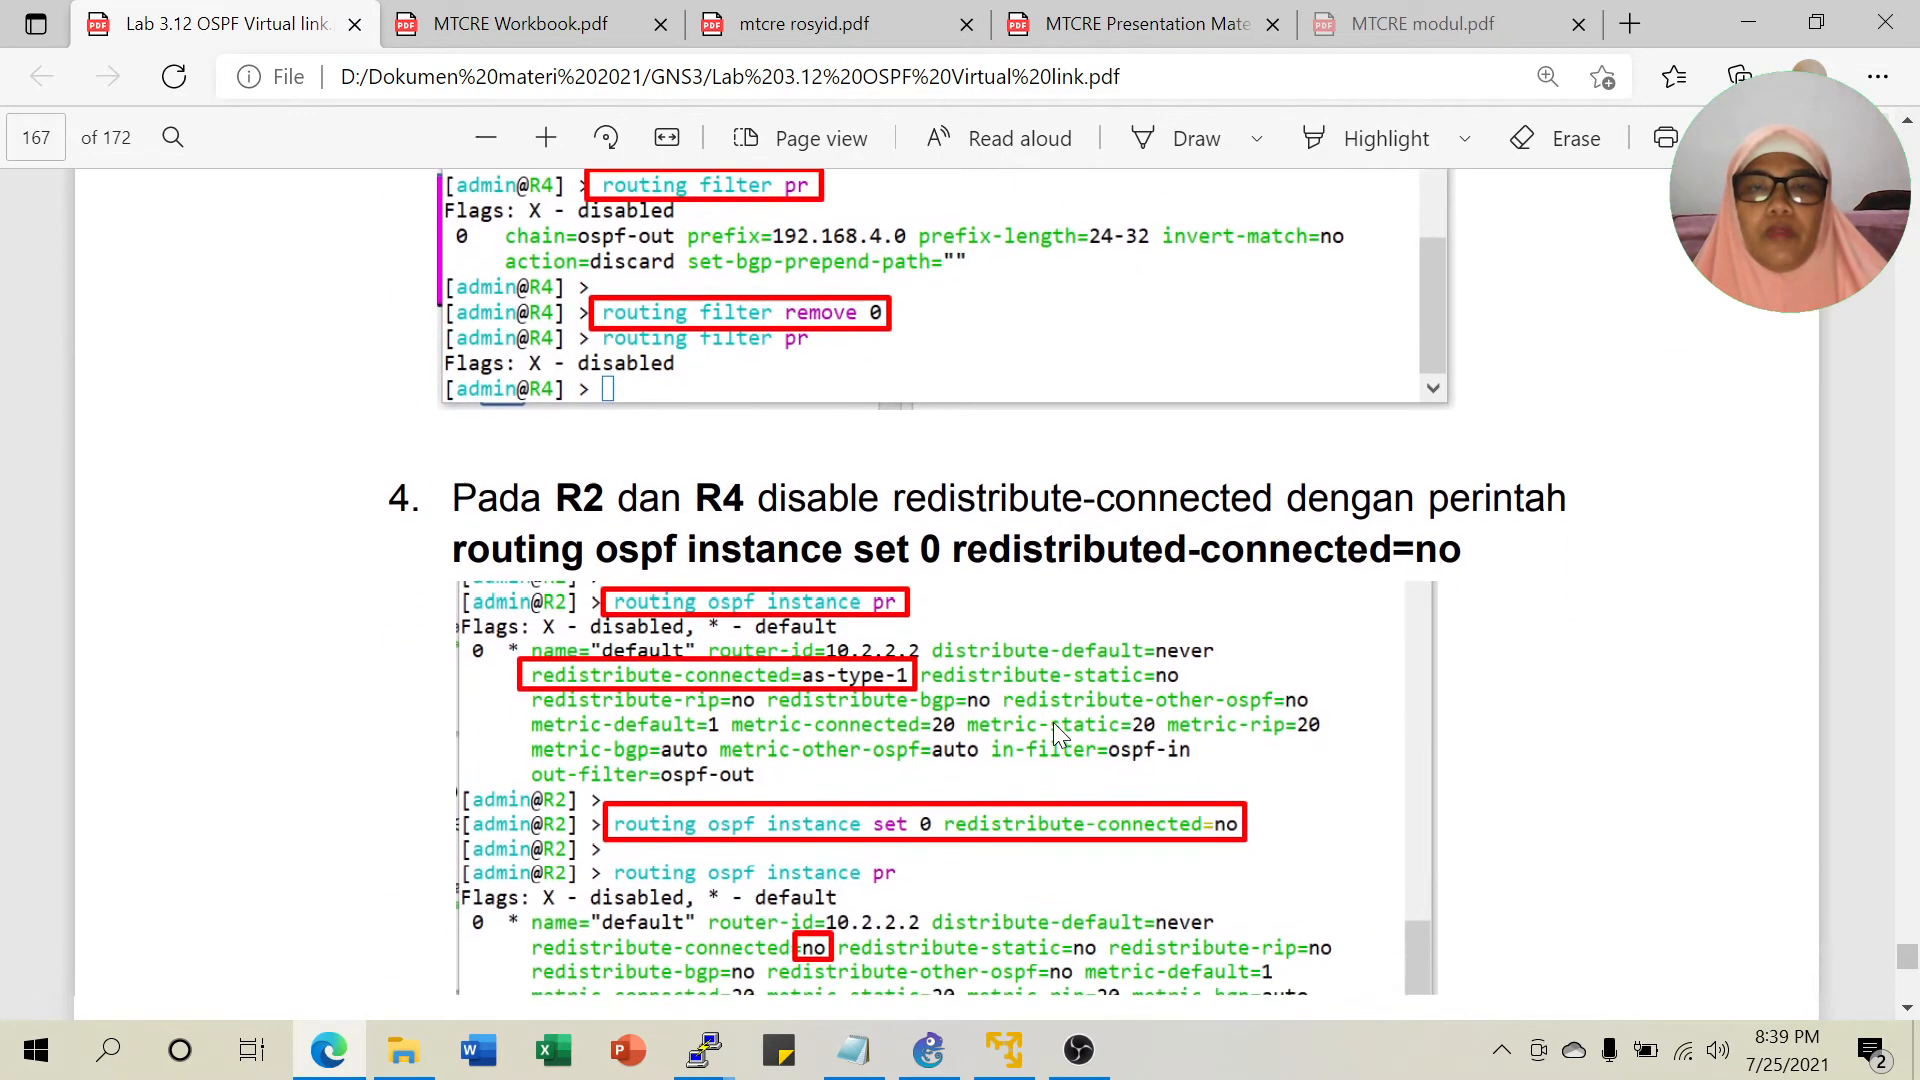
drag(905, 498, 1138, 498)
double_click(1437, 548)
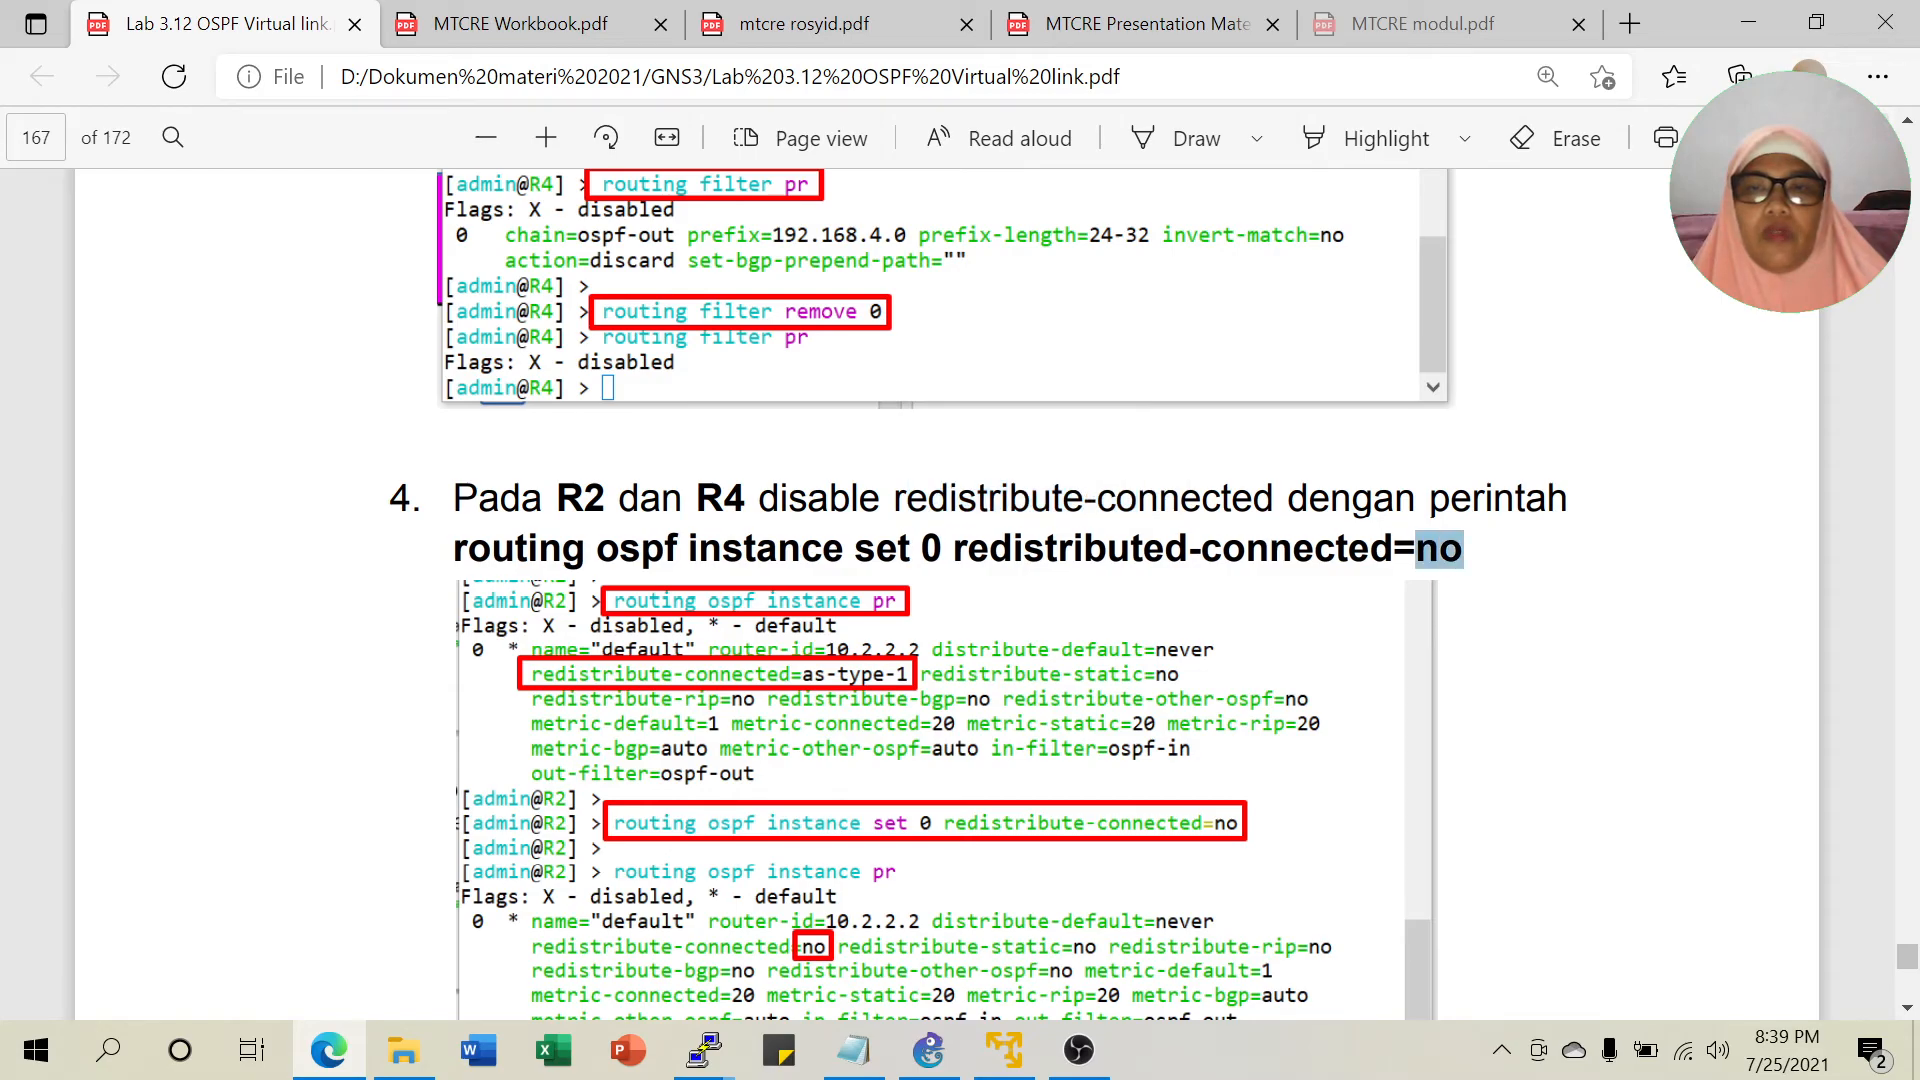
Scroll the guide down to step 10's R4 routing table on page 169.
scroll(1402, 604, down, 3)
scroll(1015, 665, down, 4)
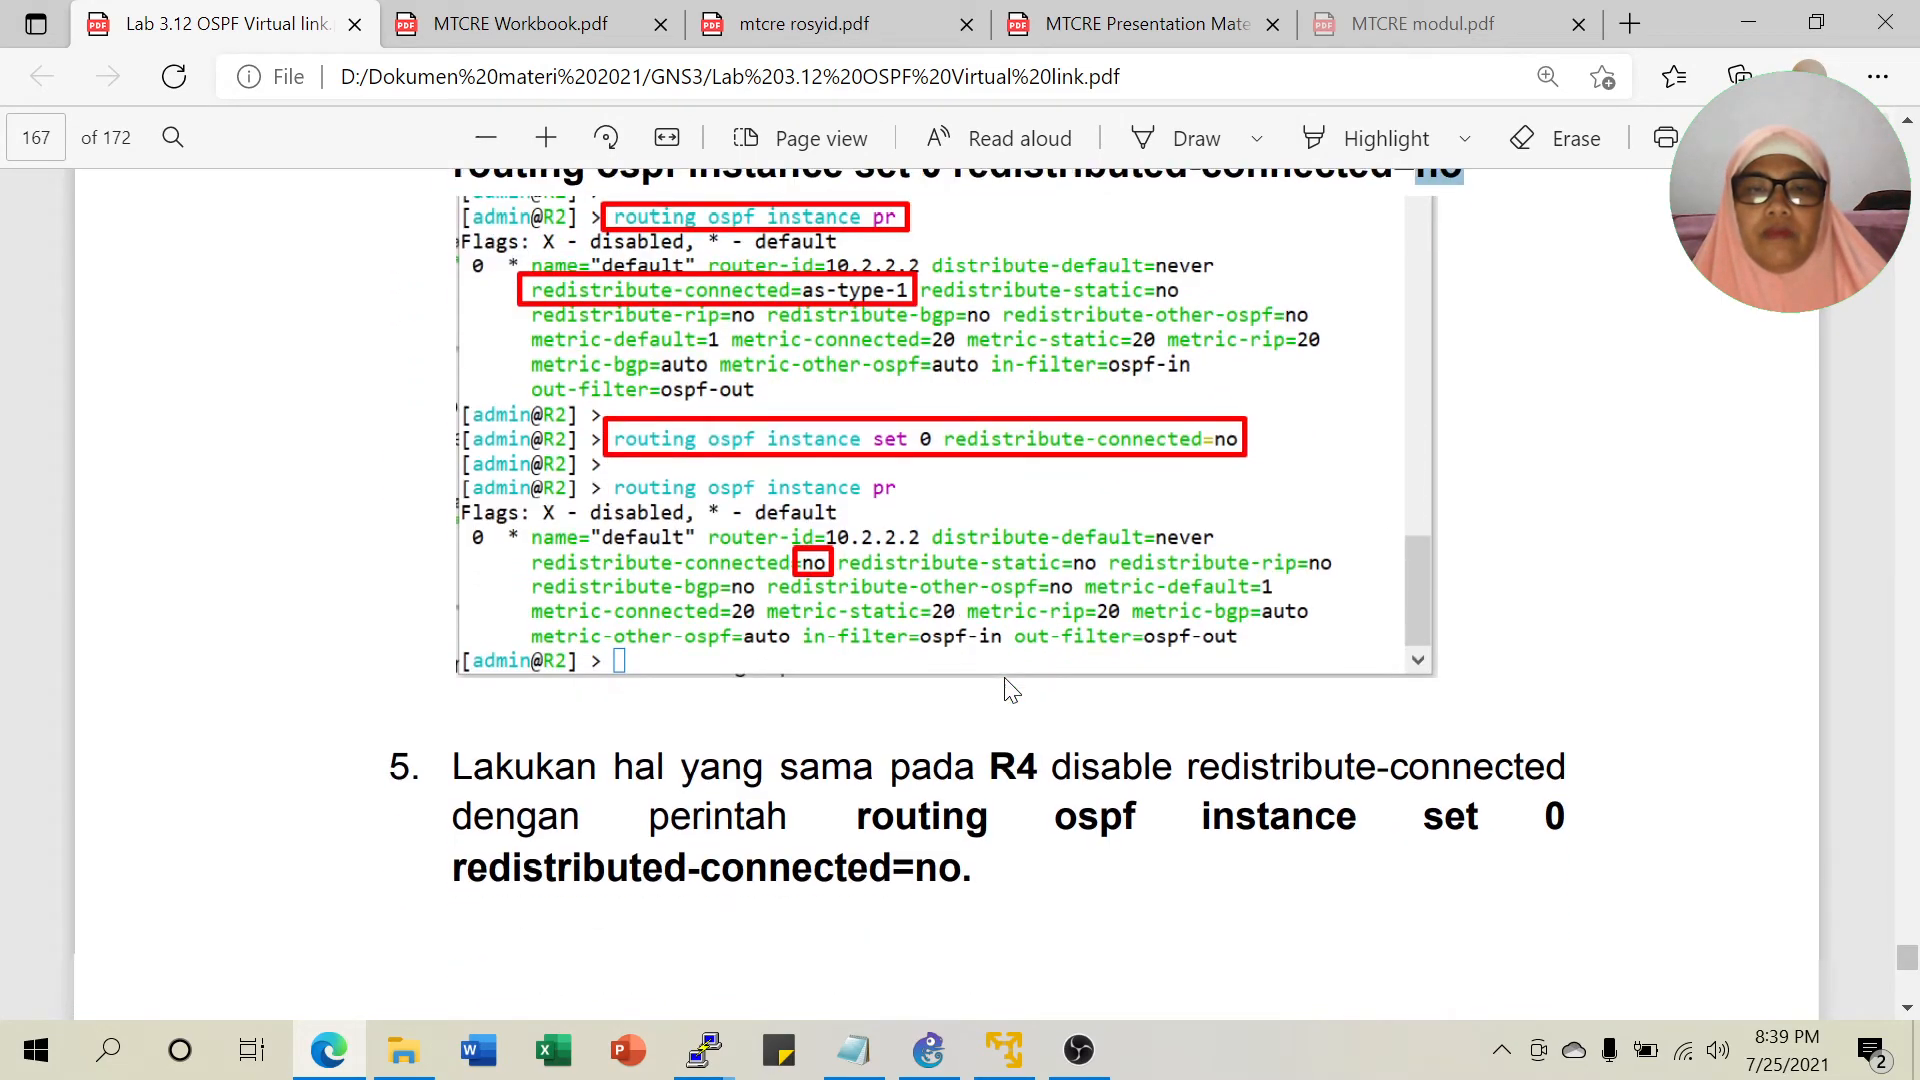
scroll(1041, 549, down, 12)
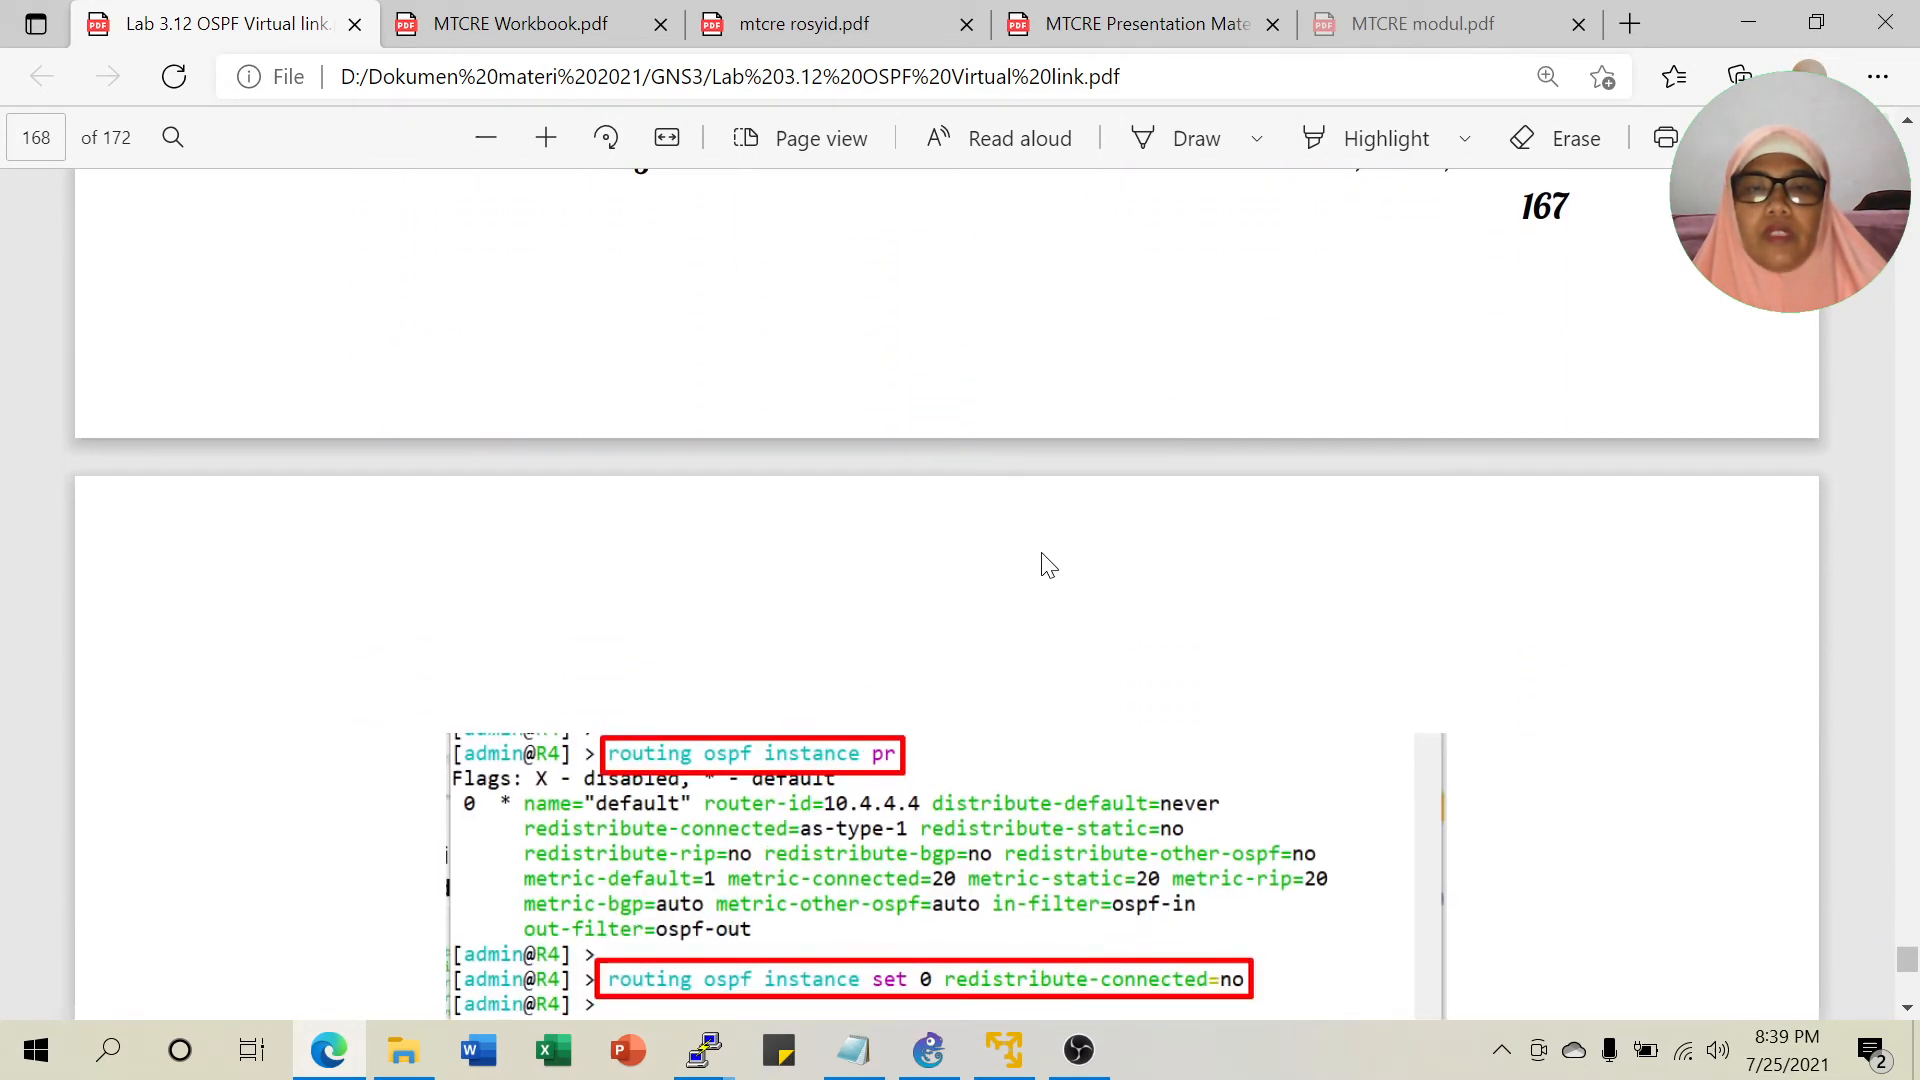
scroll(825, 738, down, 5)
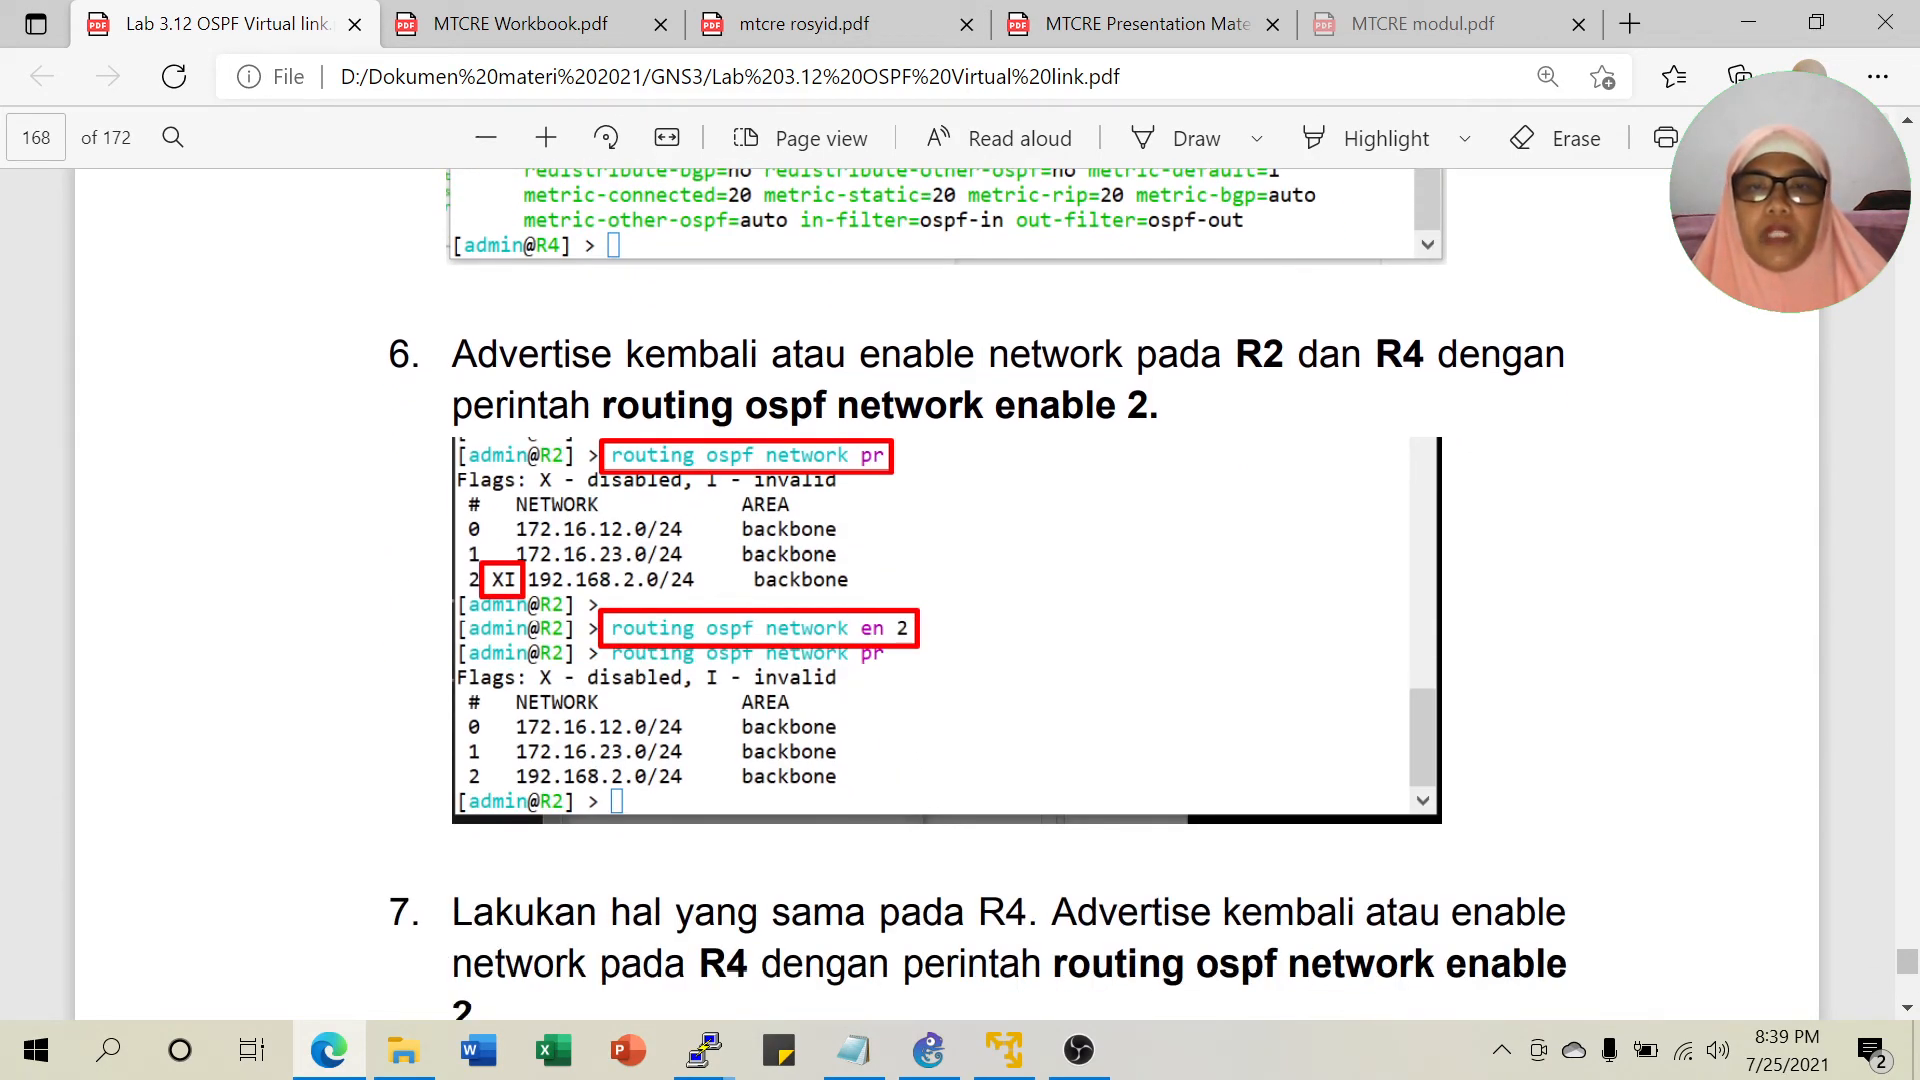
scroll(930, 562, down, 1)
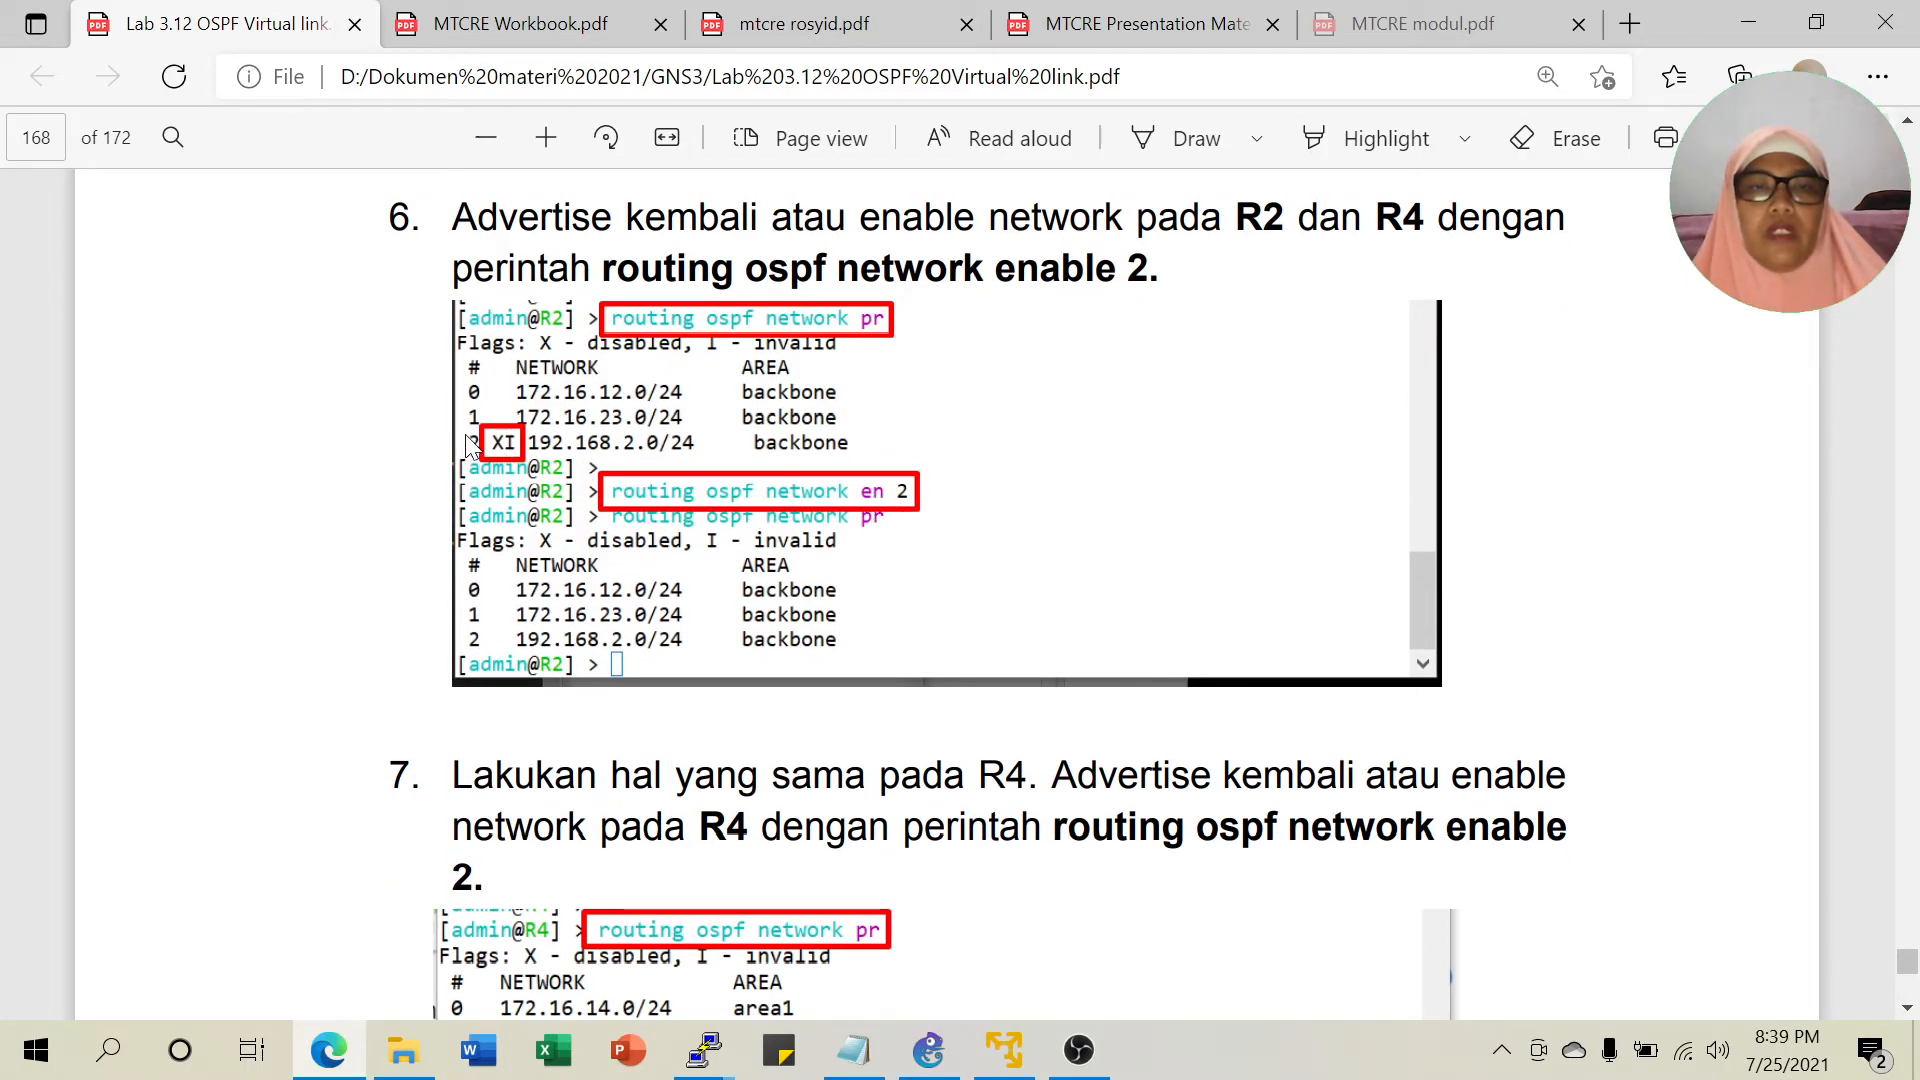
scroll(767, 659, down, 10)
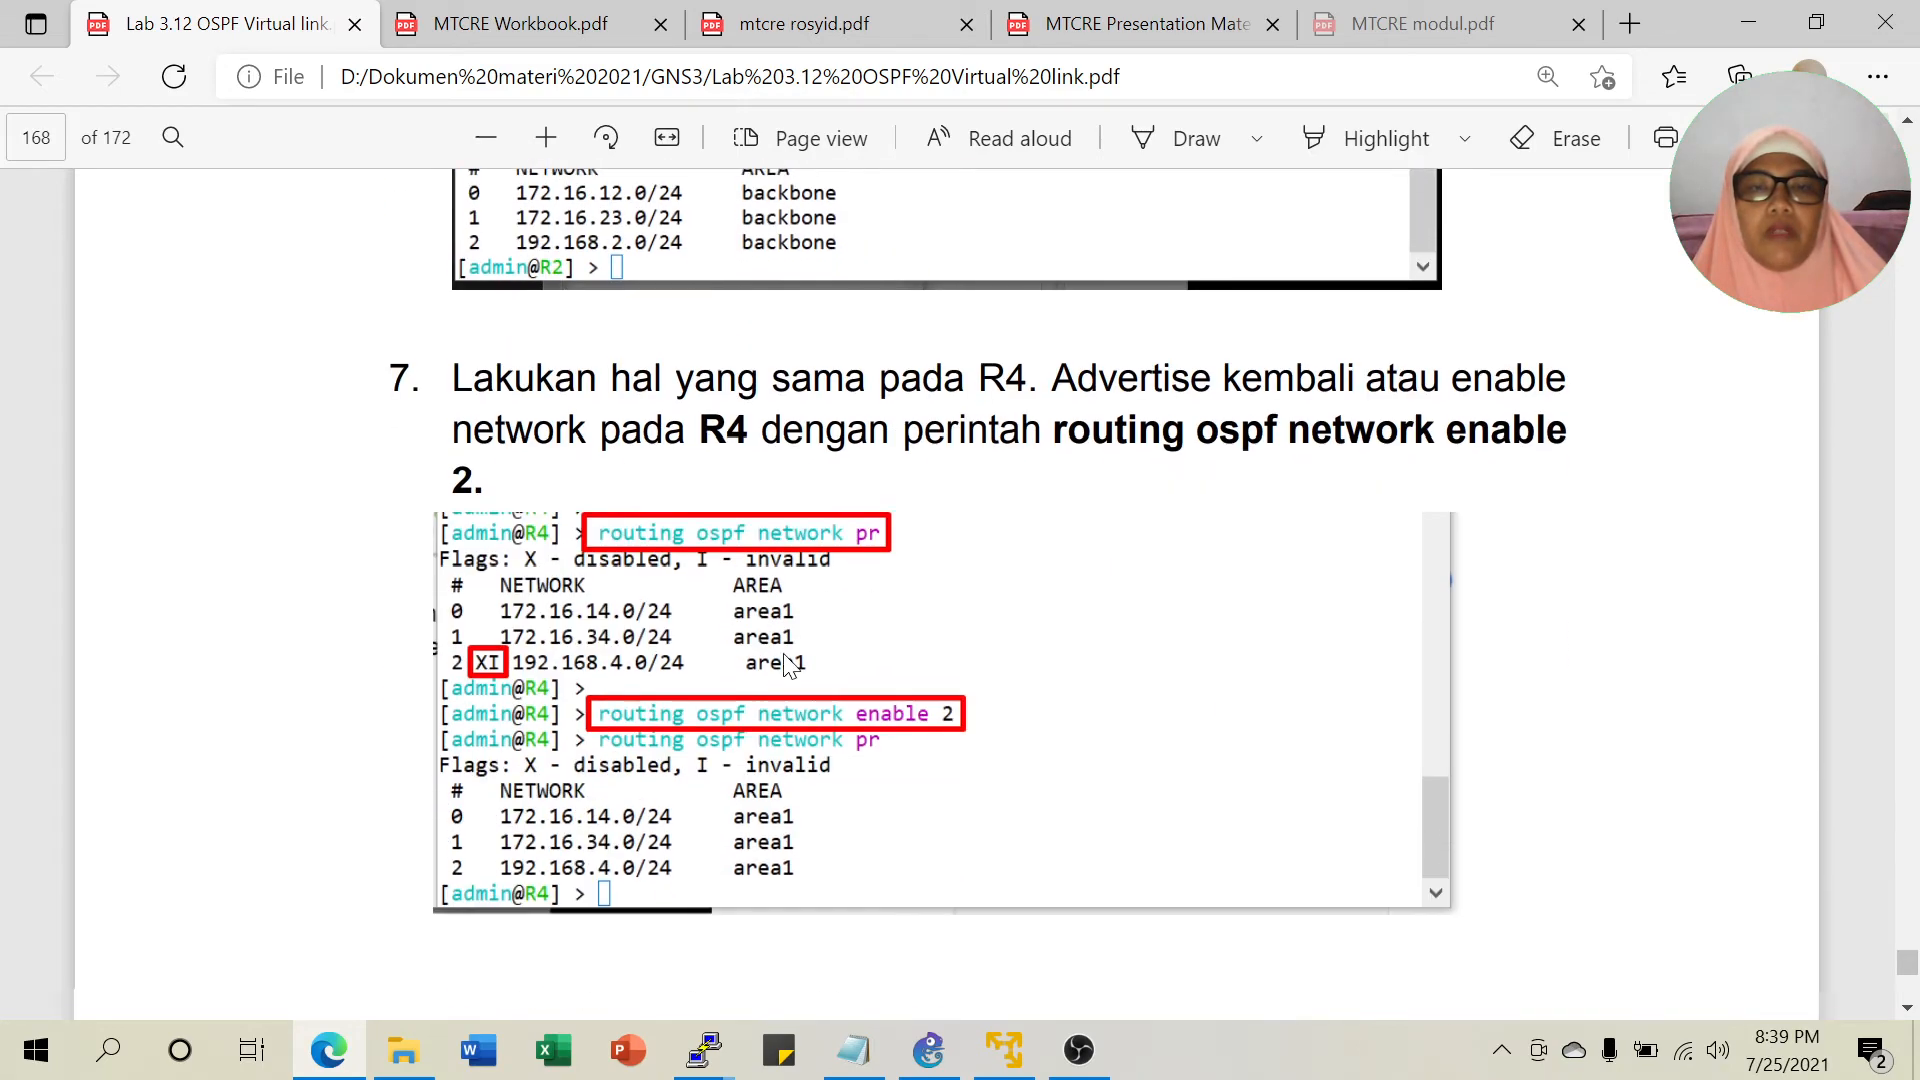
scroll(947, 590, down, 1)
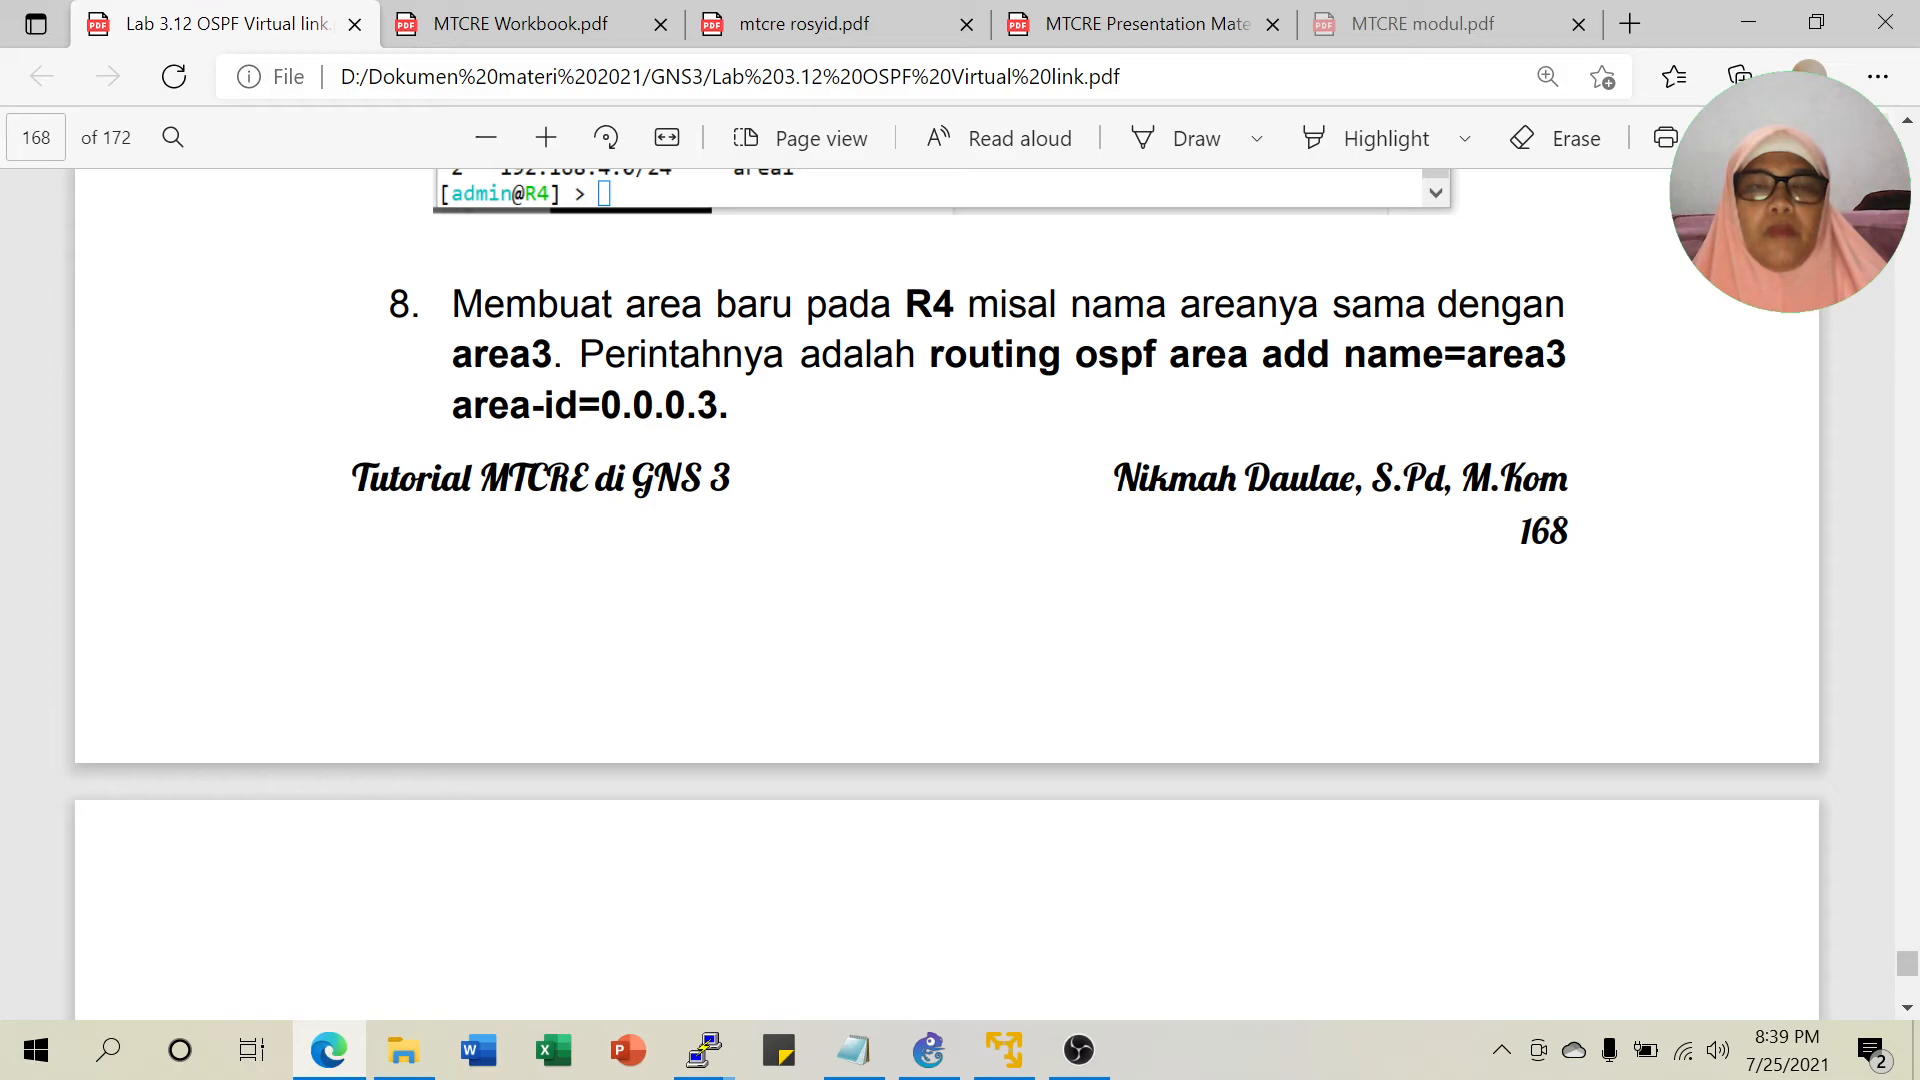
scroll(988, 566, down, 6)
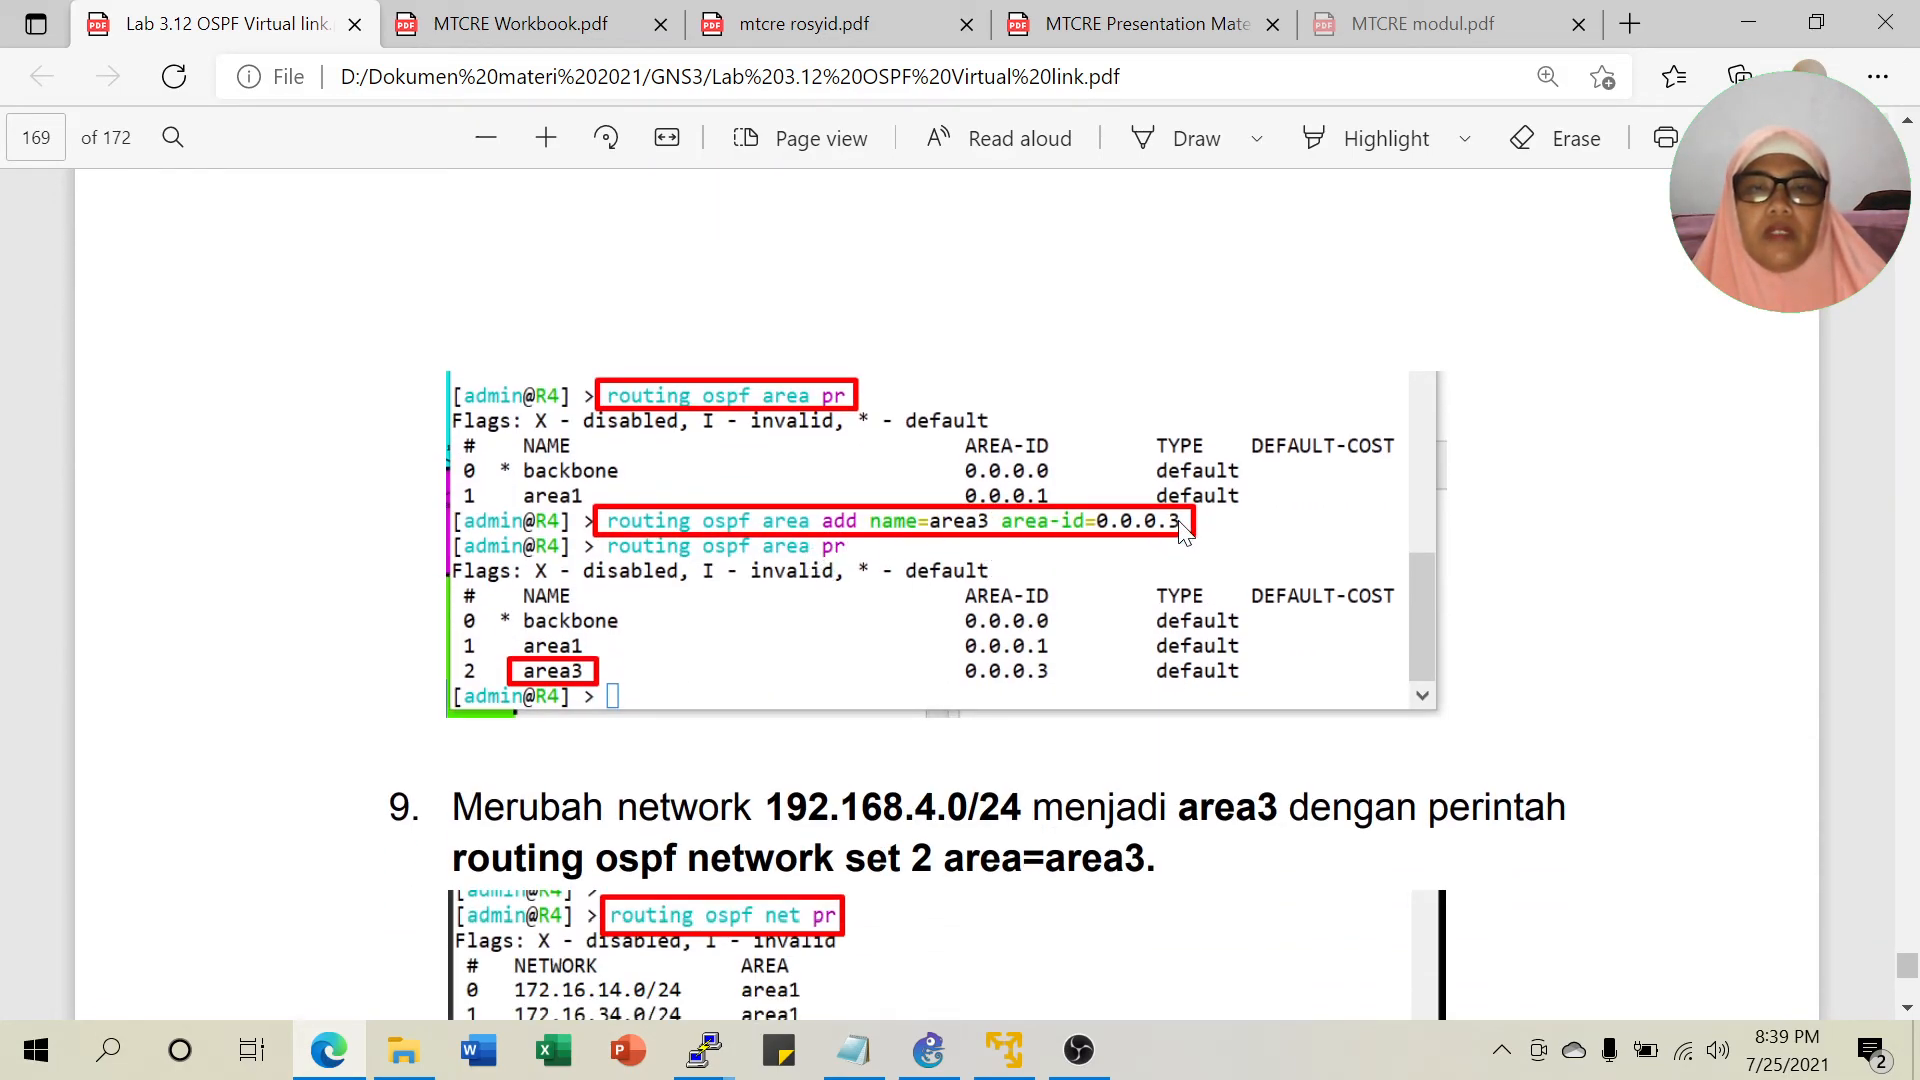
scroll(1038, 629, down, 3)
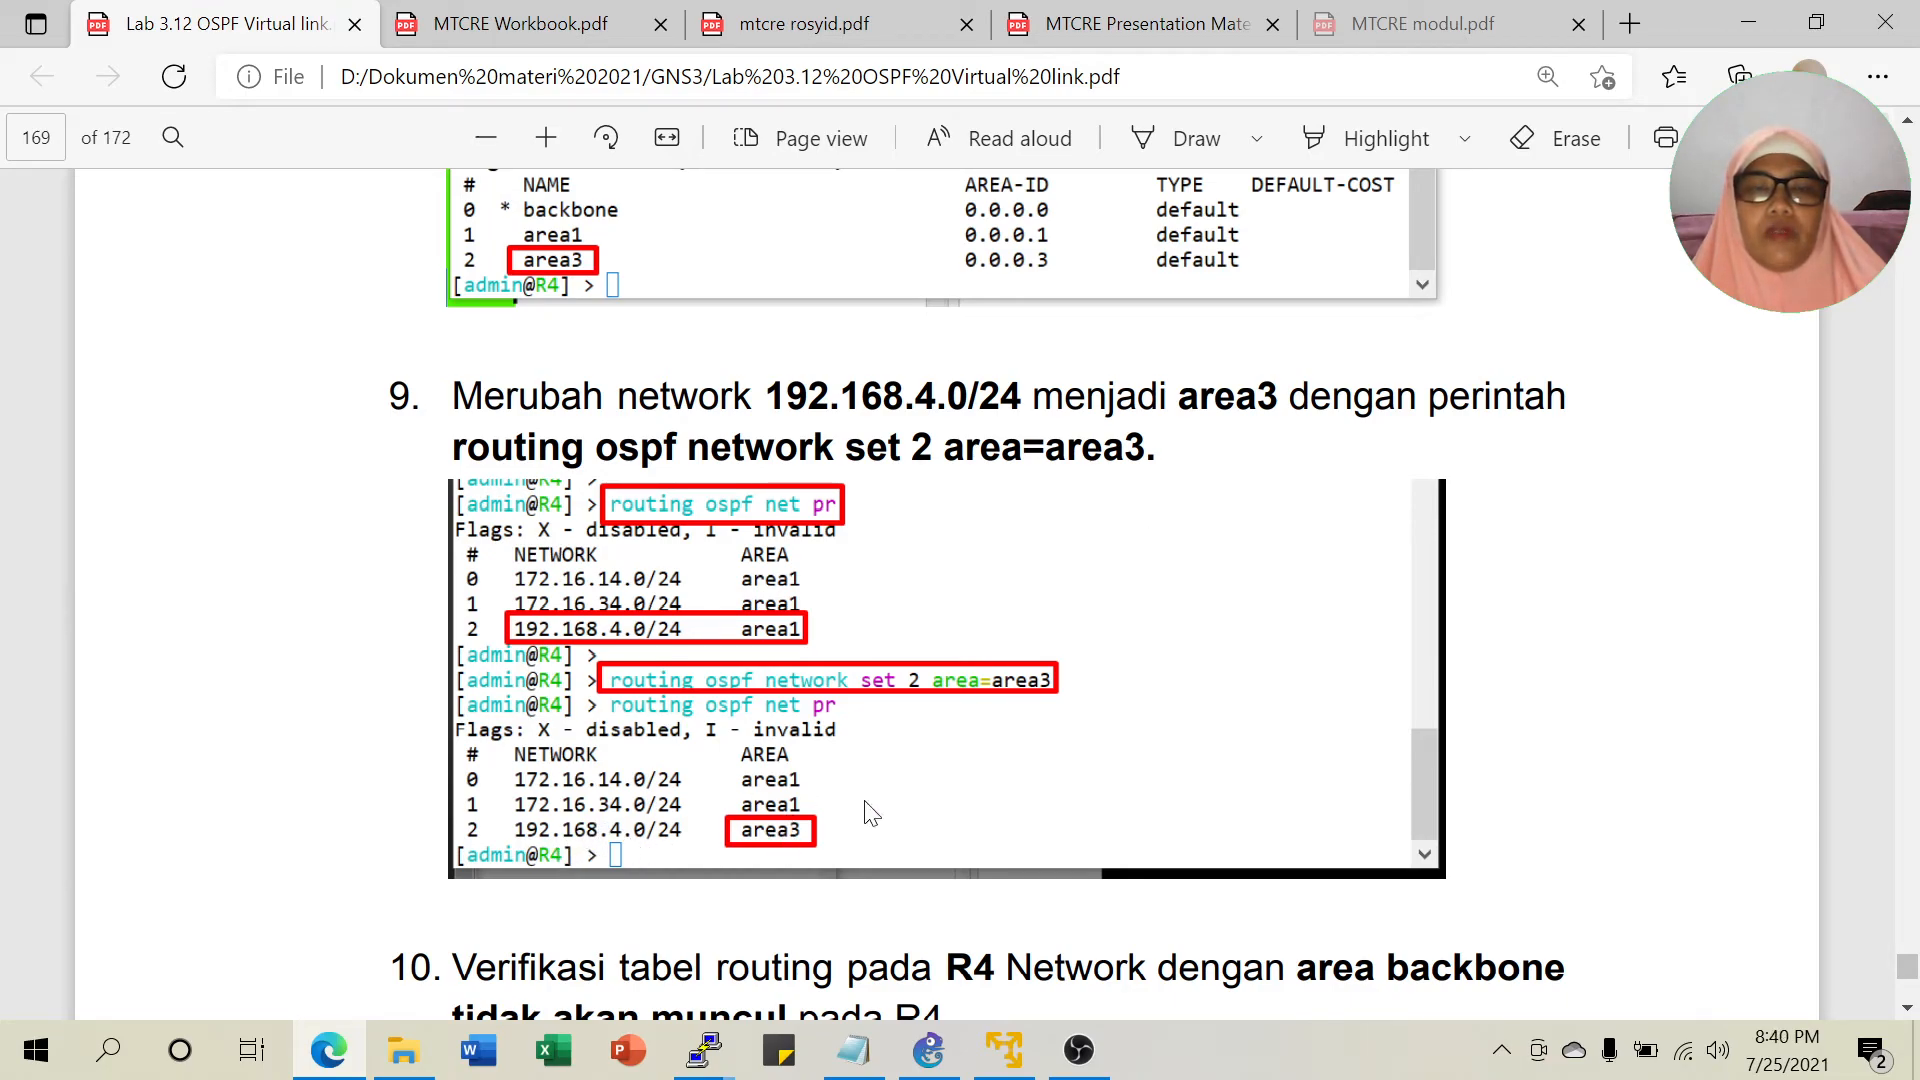
scroll(1182, 730, down, 4)
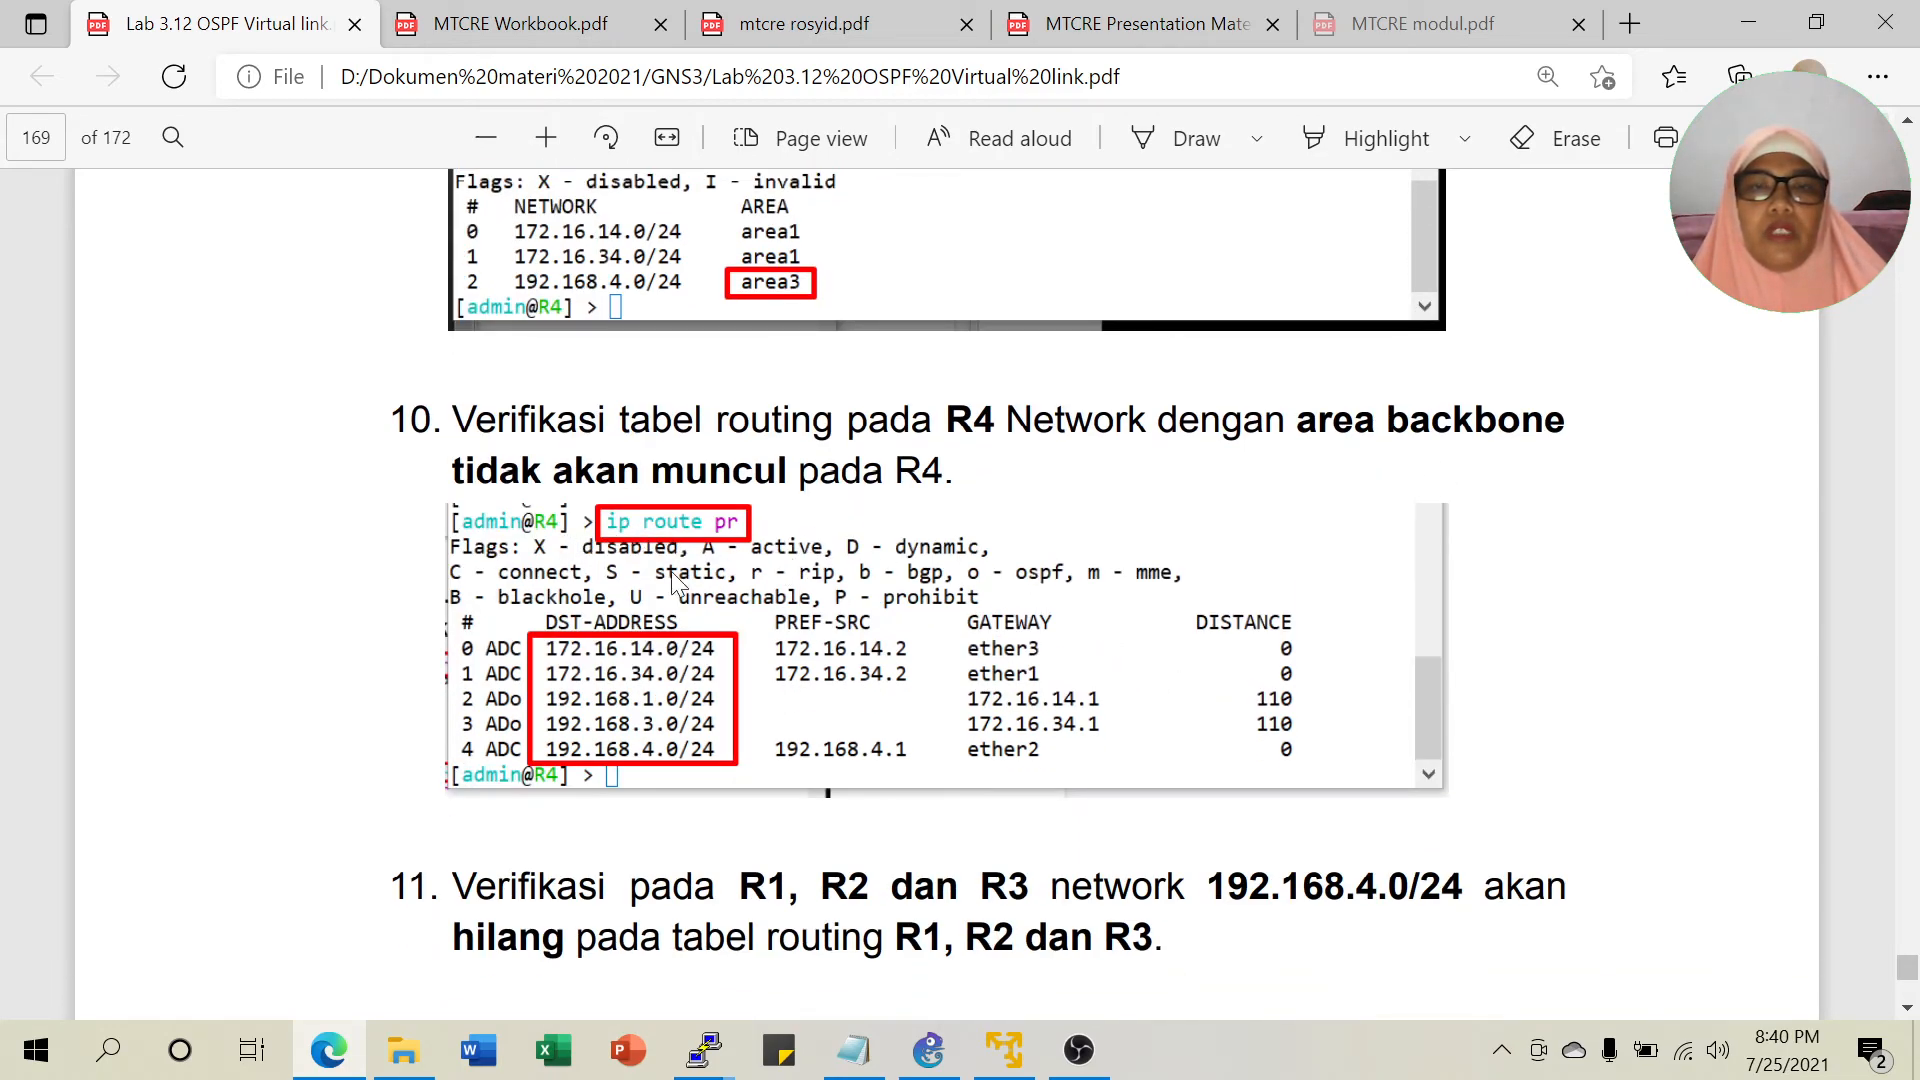
Scroll the lab guide through the R5 configuration steps from step 12.
scroll(763, 605, down, 3)
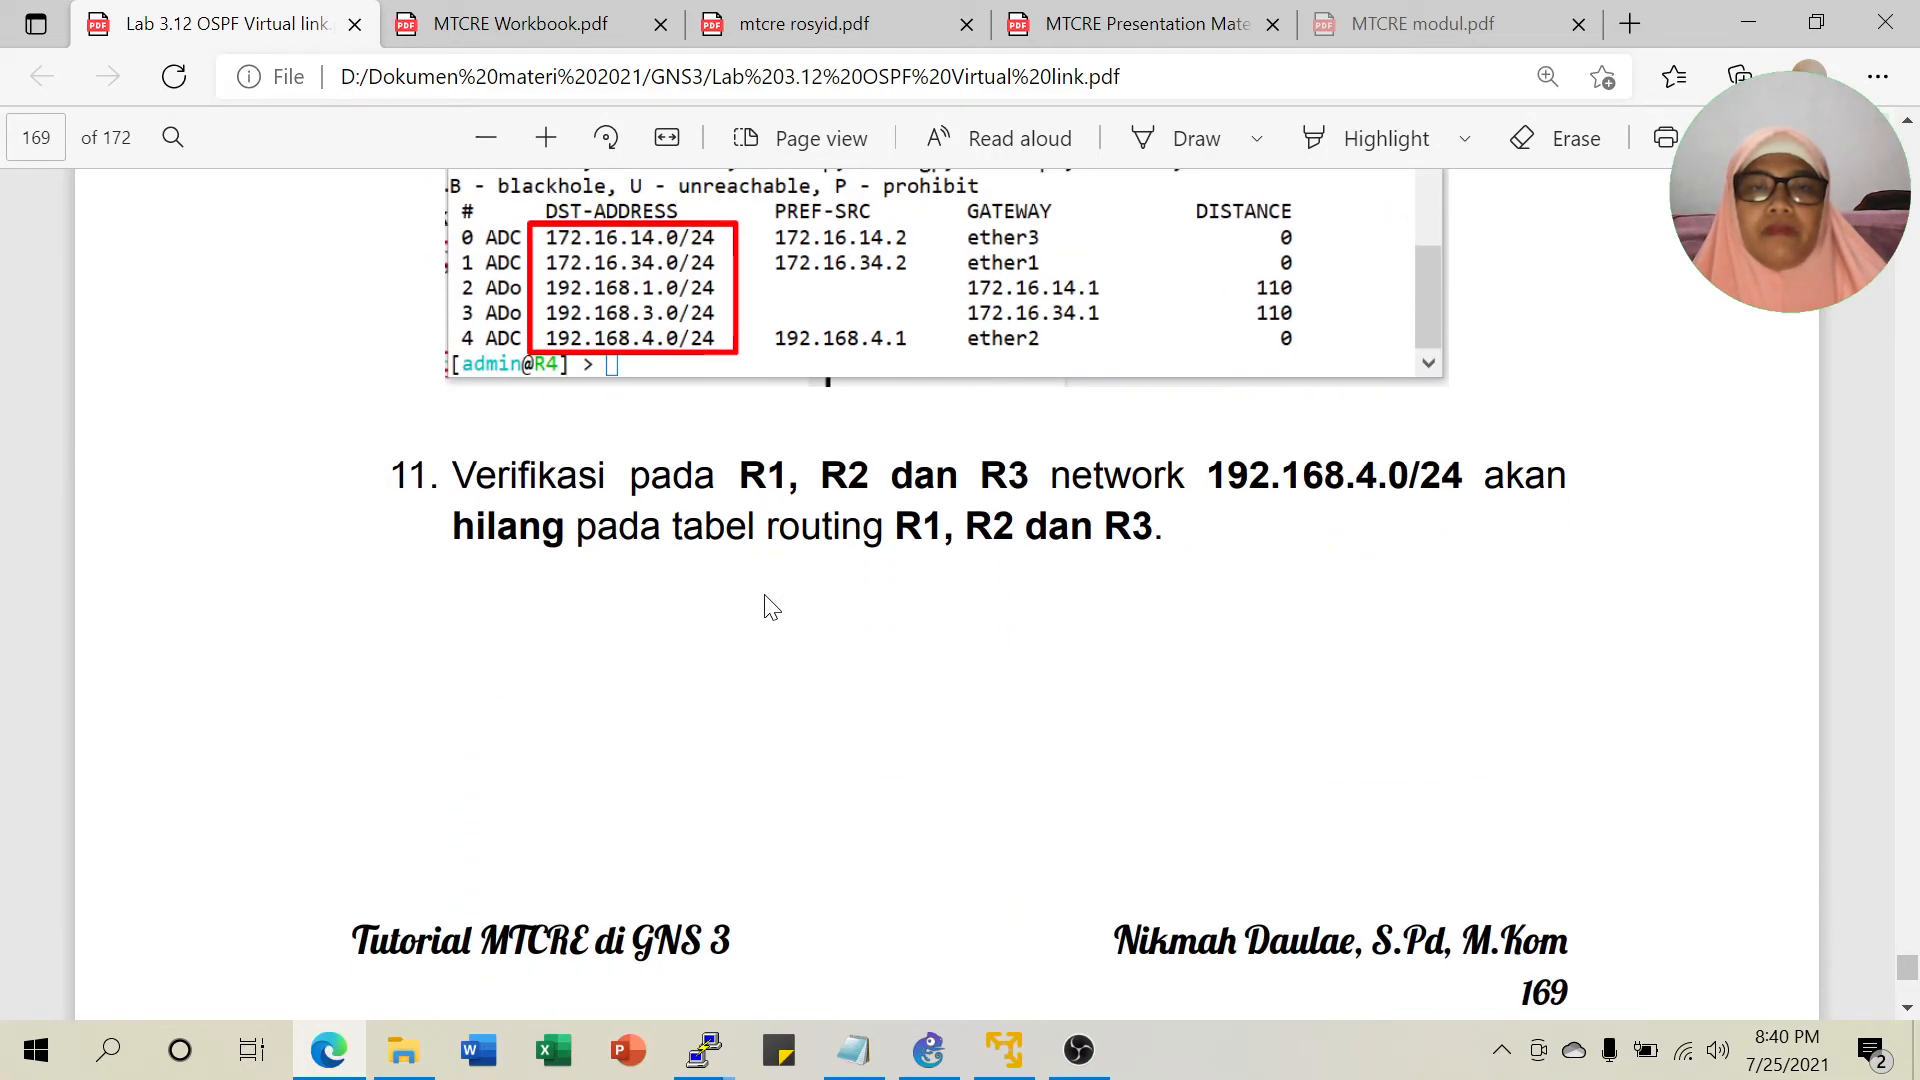
scroll(771, 607, down, 6)
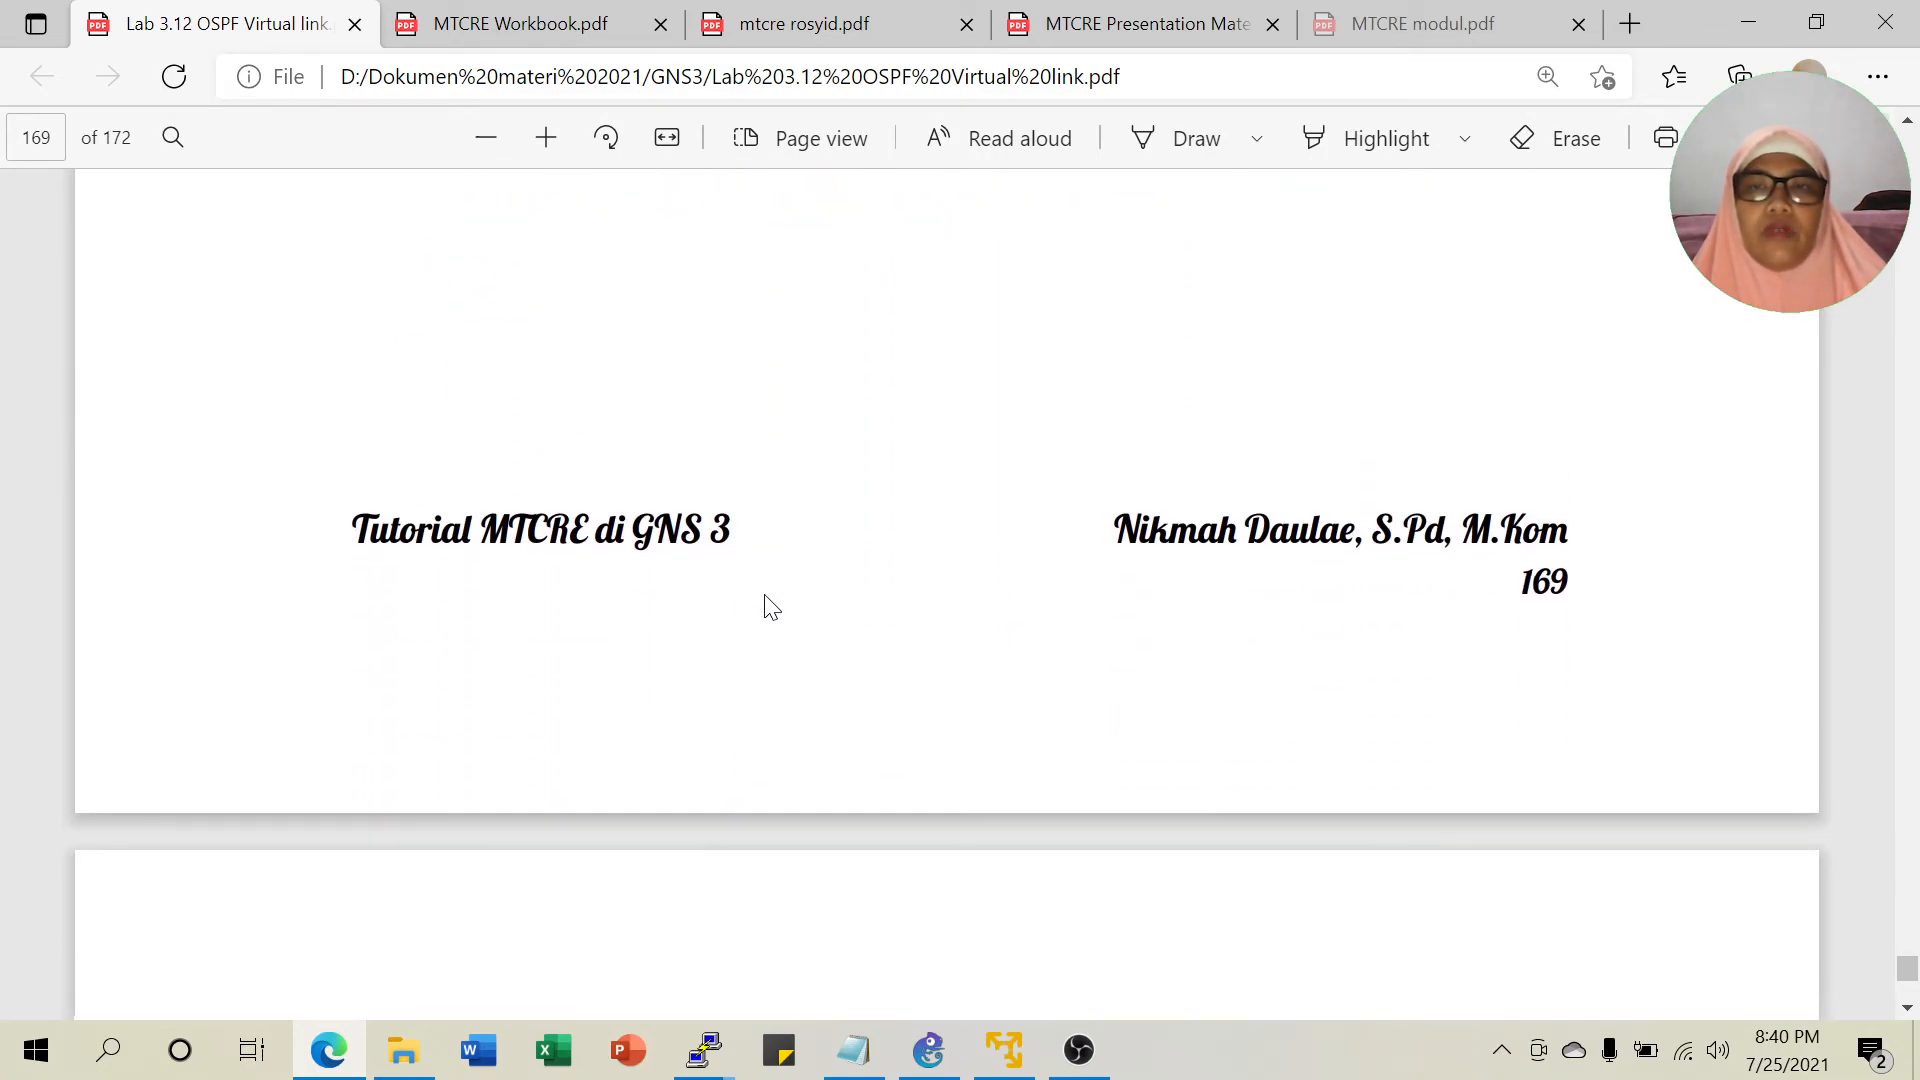
scroll(771, 607, down, 2)
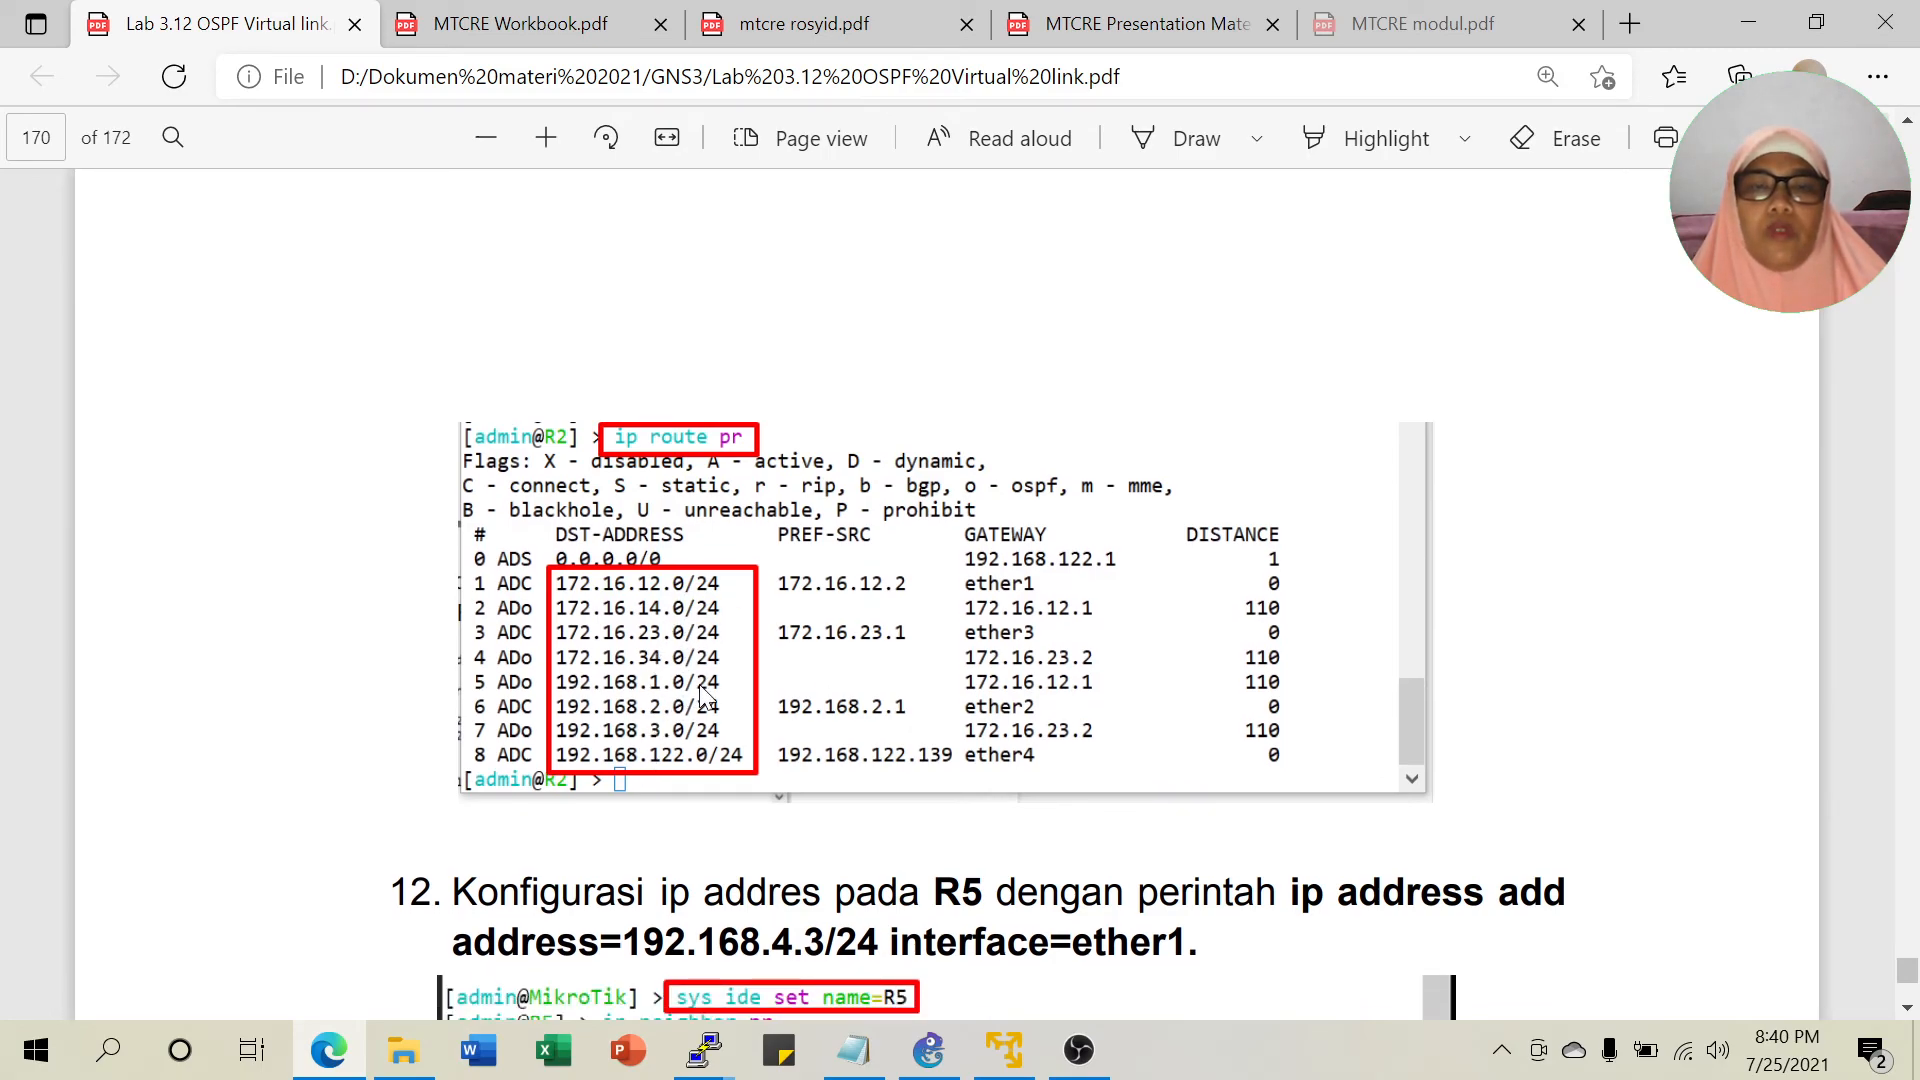
scroll(672, 713, up, 7)
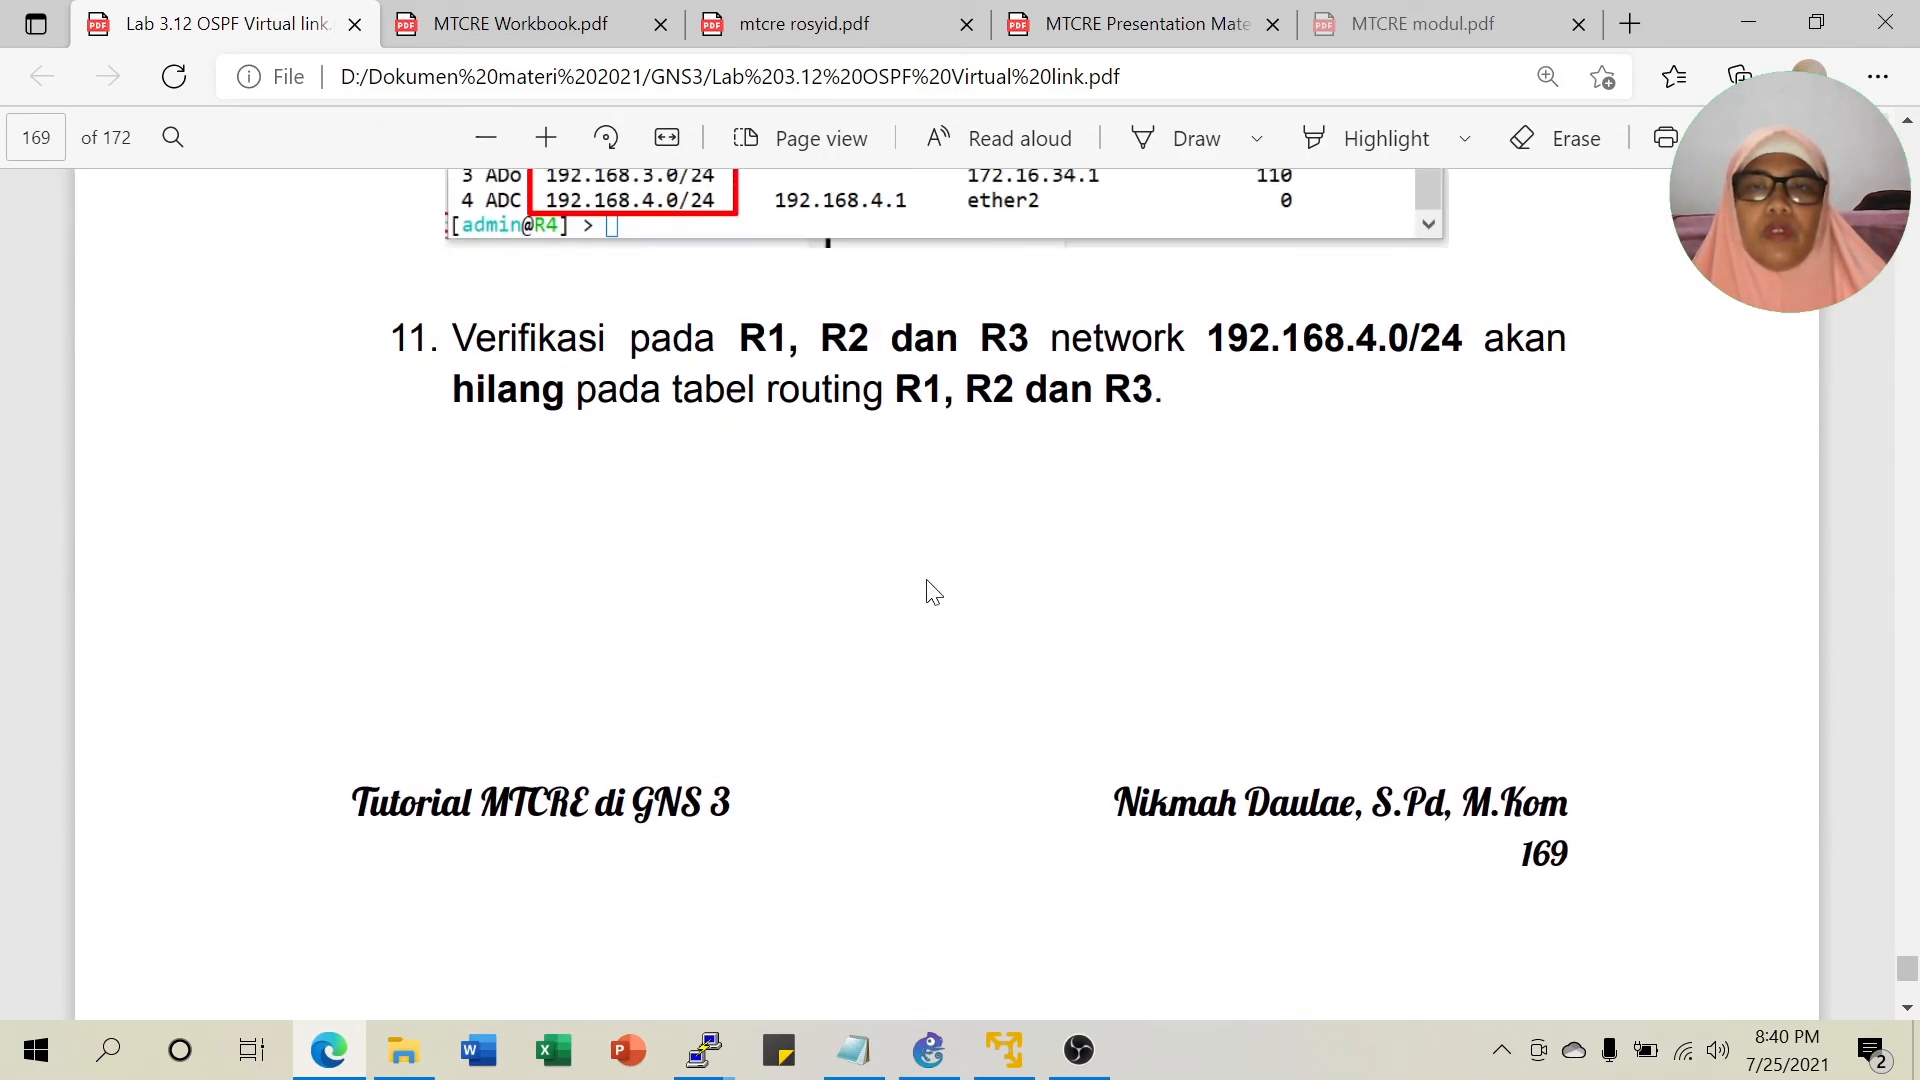
scroll(1334, 443, down, 7)
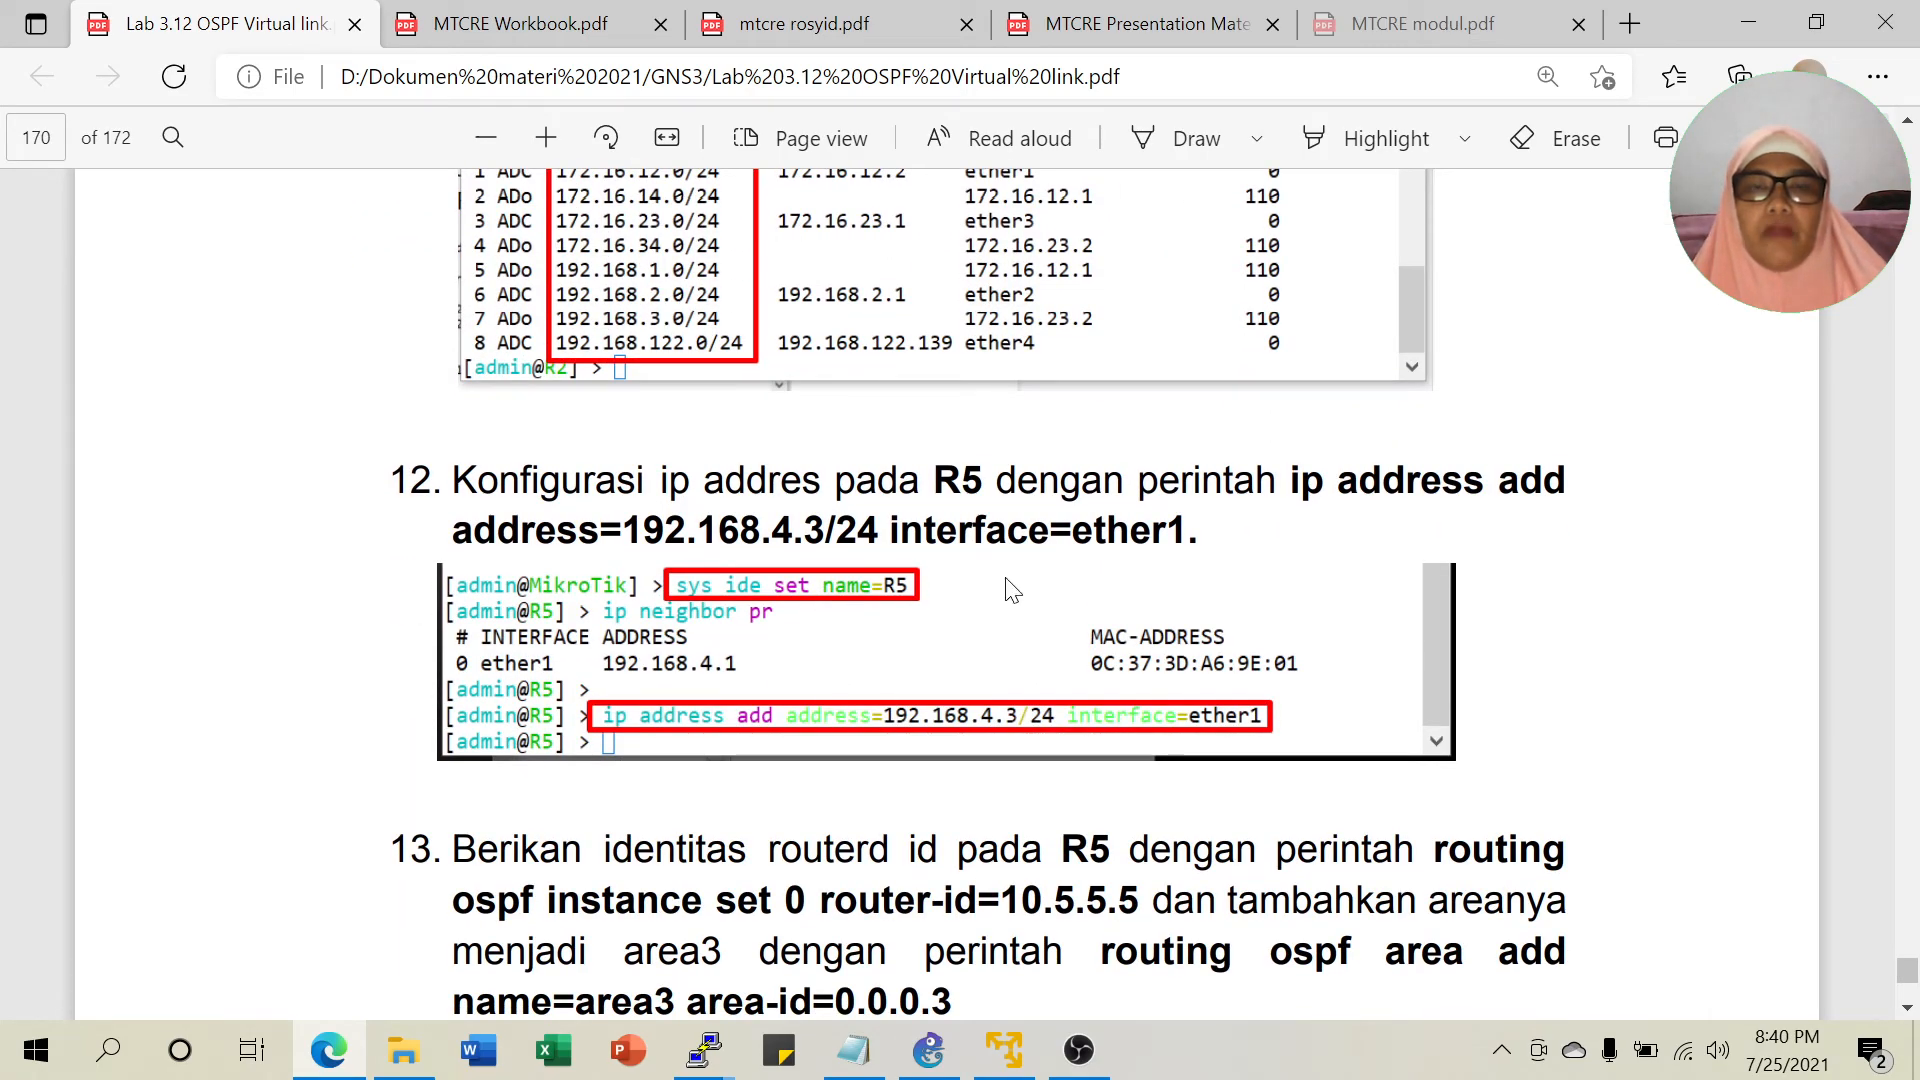
scroll(1090, 660, down, 1)
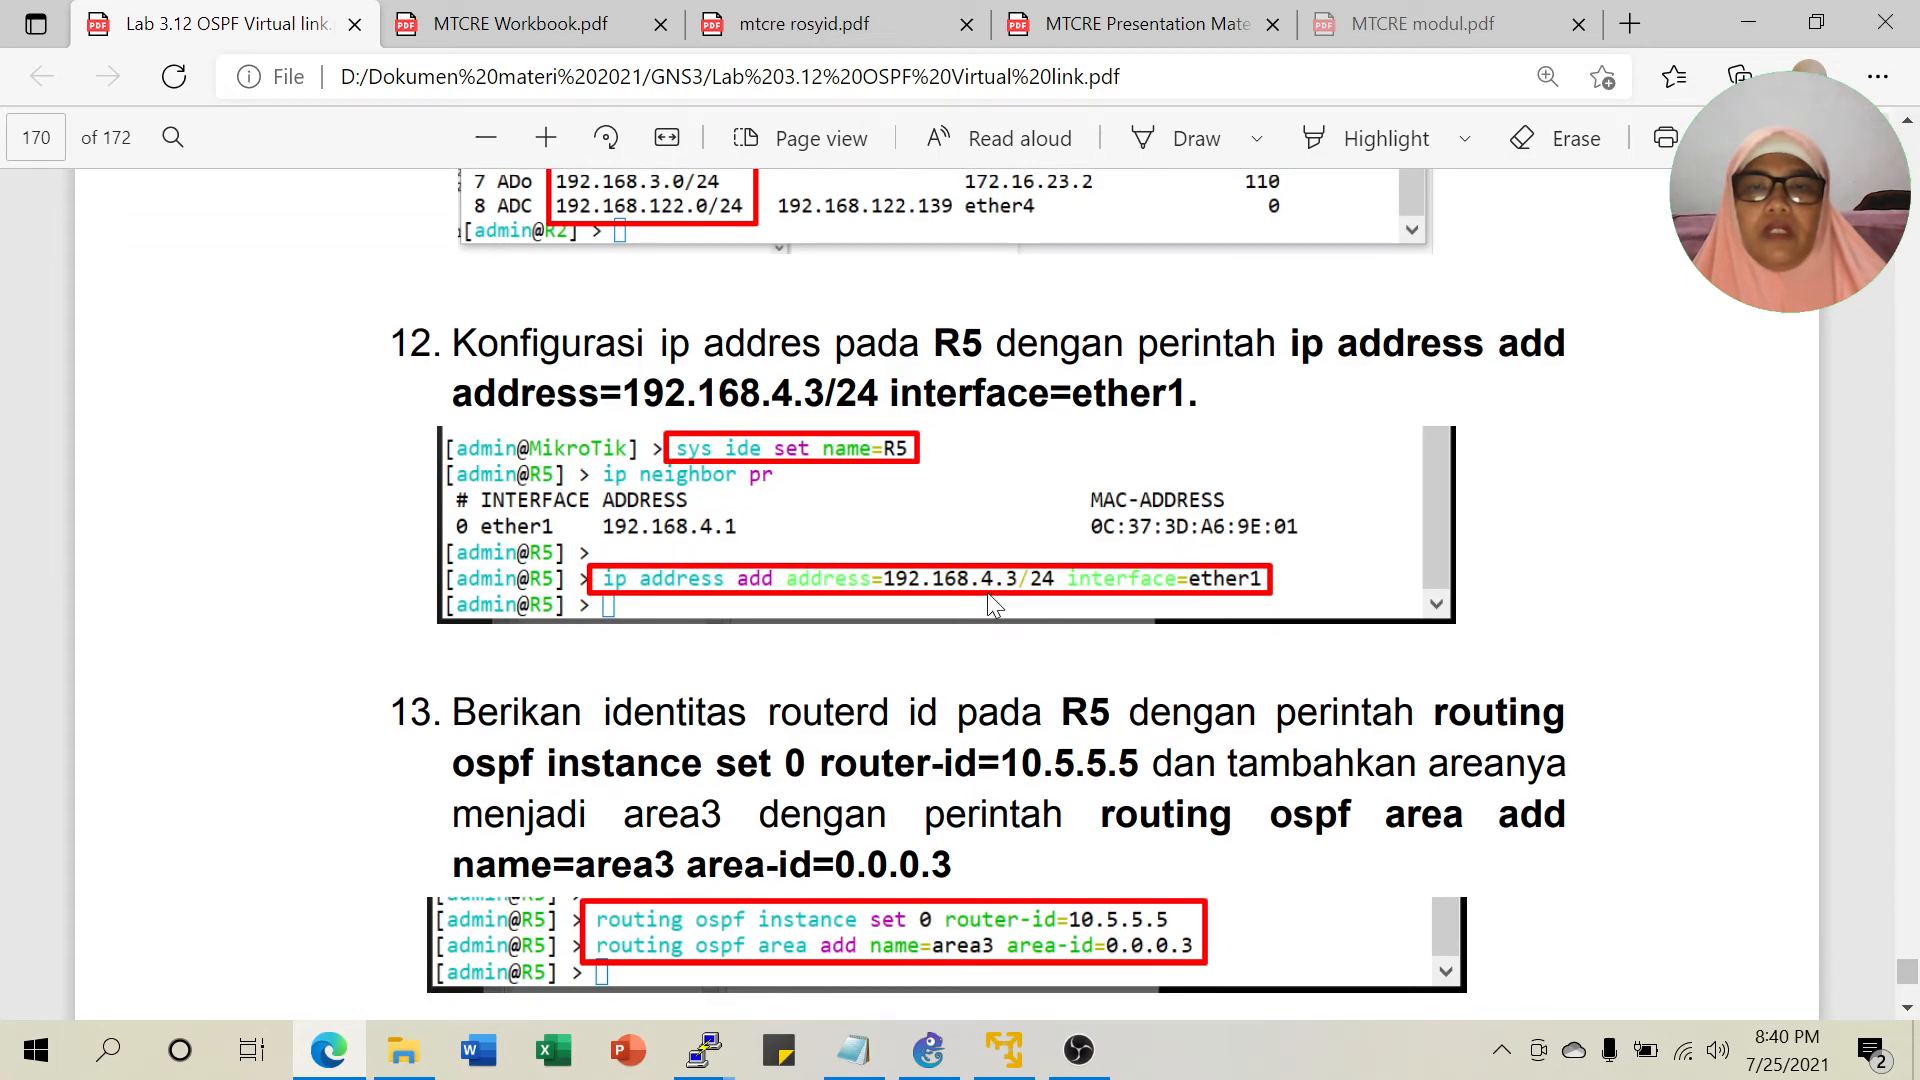
scroll(1030, 598, down, 3)
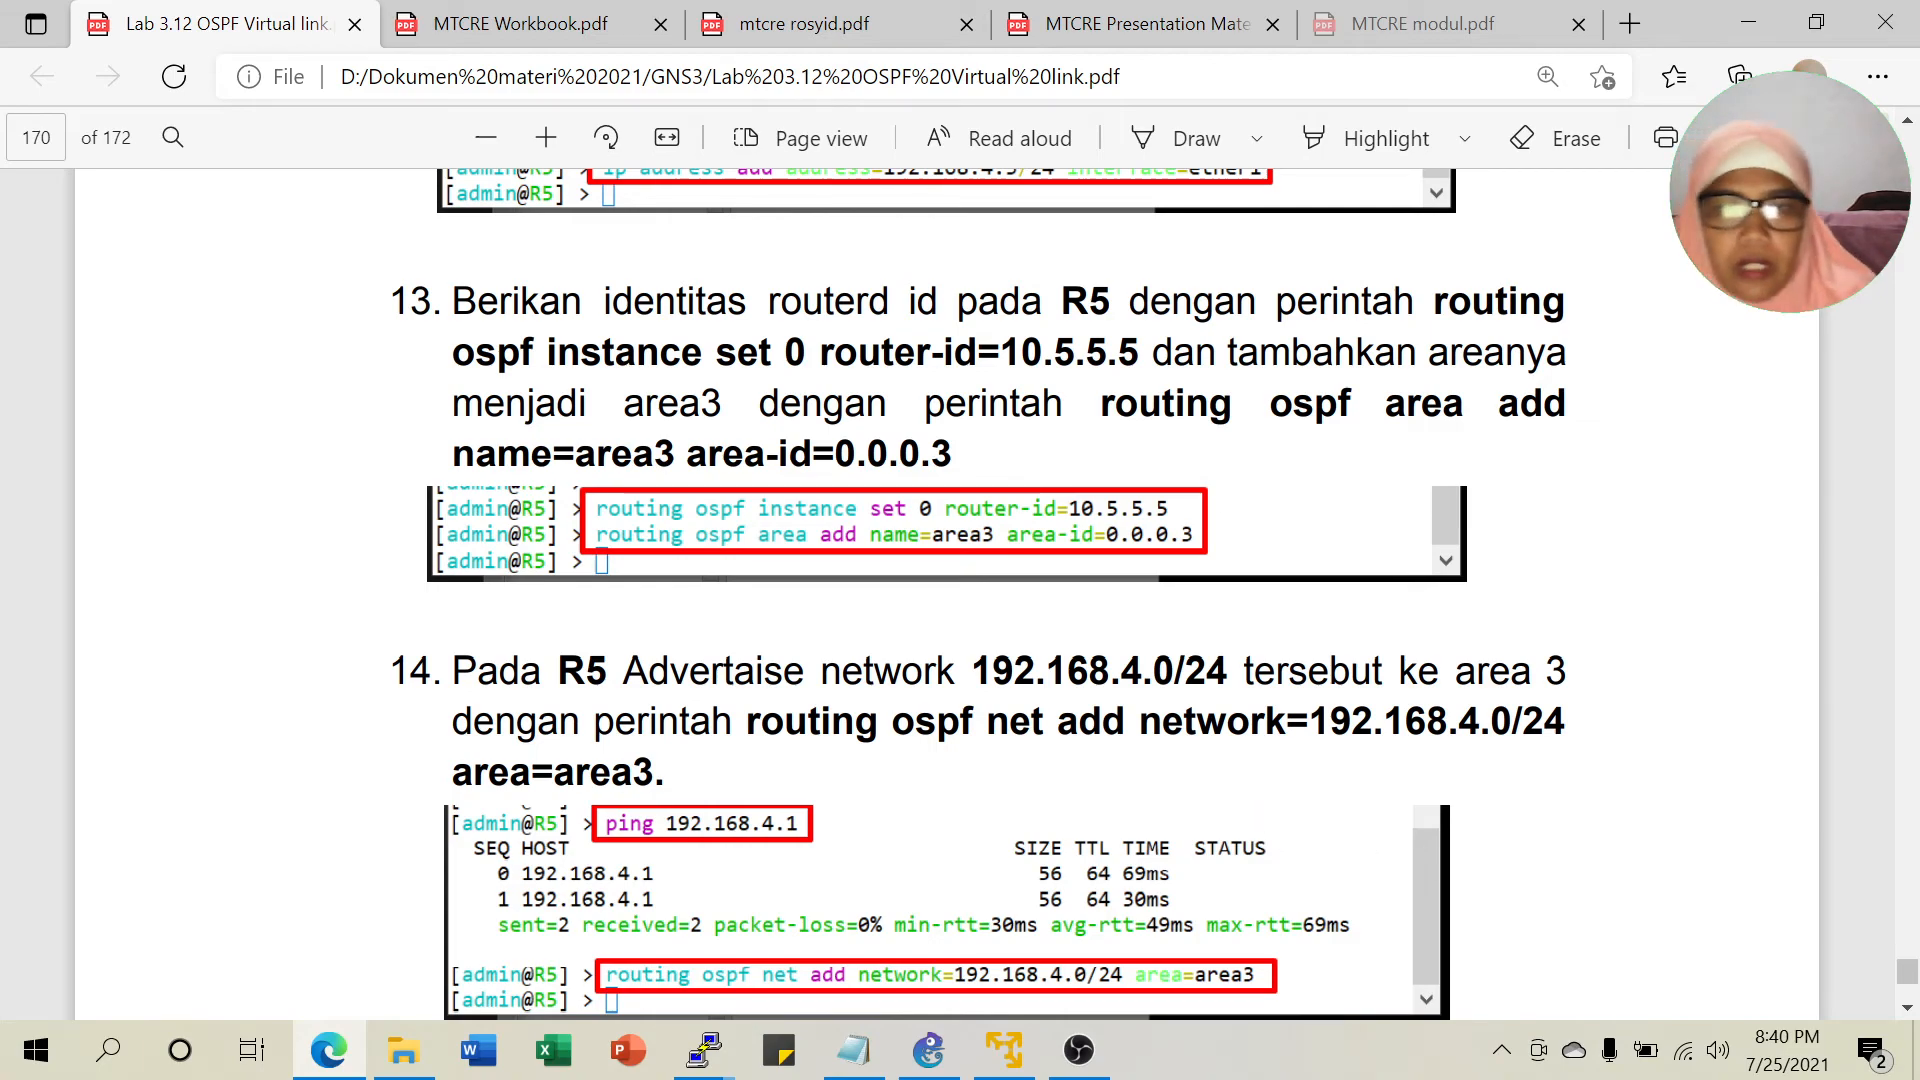
Continue to page 171's R4–R1 virtual-link steps 17–19, then return to the GNS3 topology.
scroll(1179, 500, down, 3)
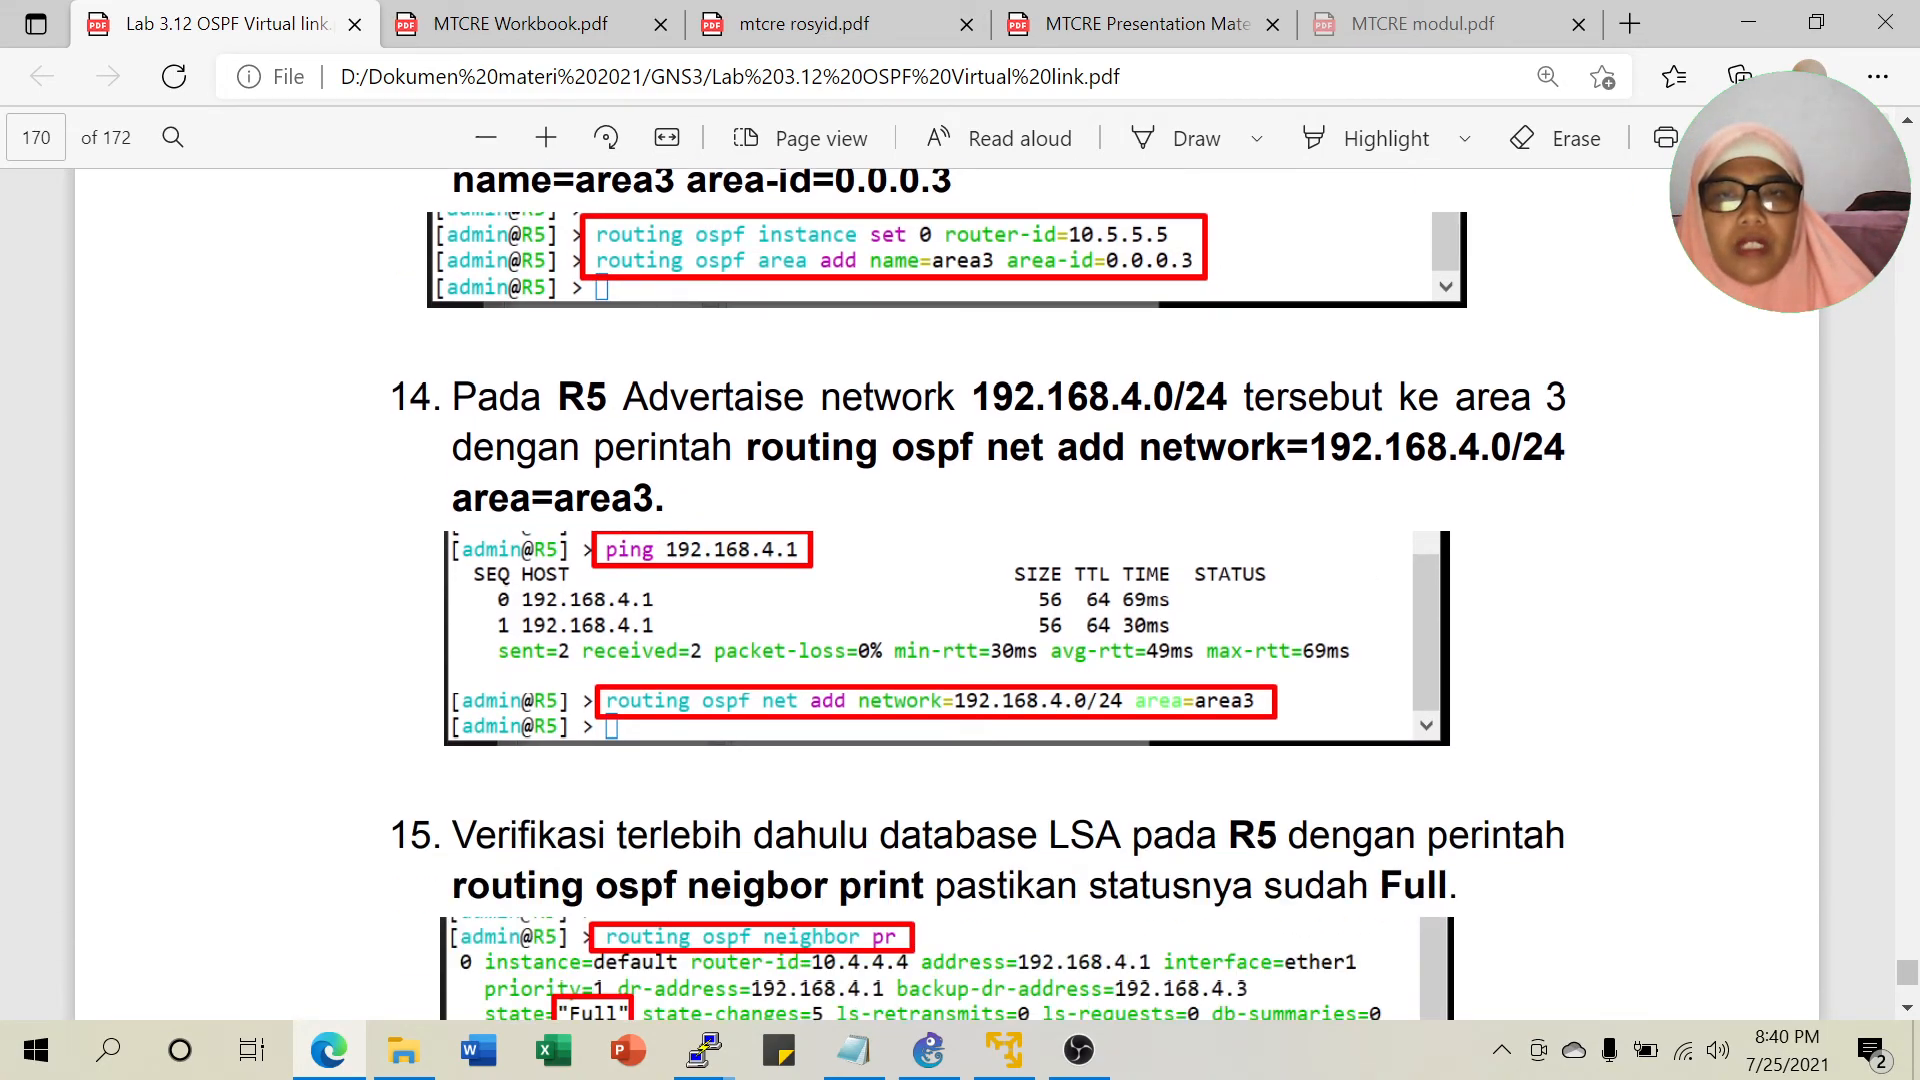
scroll(982, 522, down, 2)
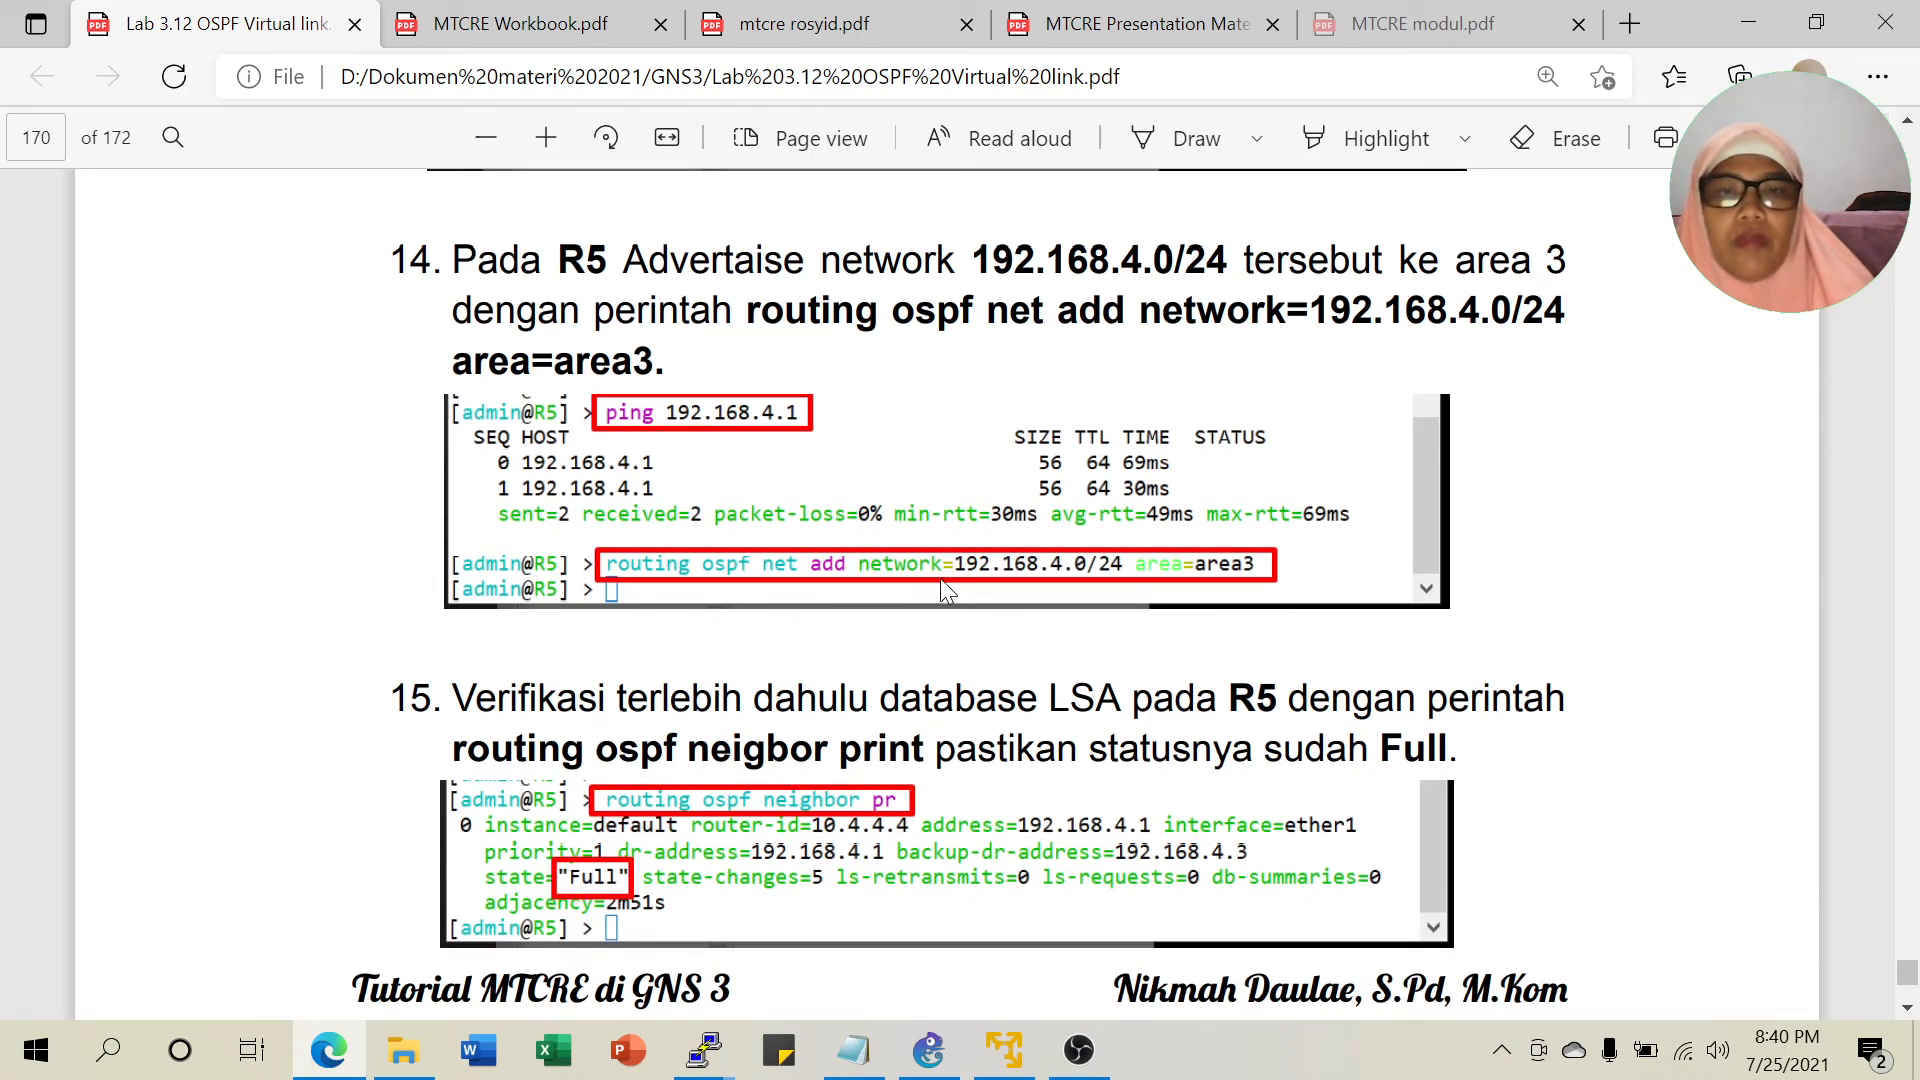
scroll(1235, 585, down, 3)
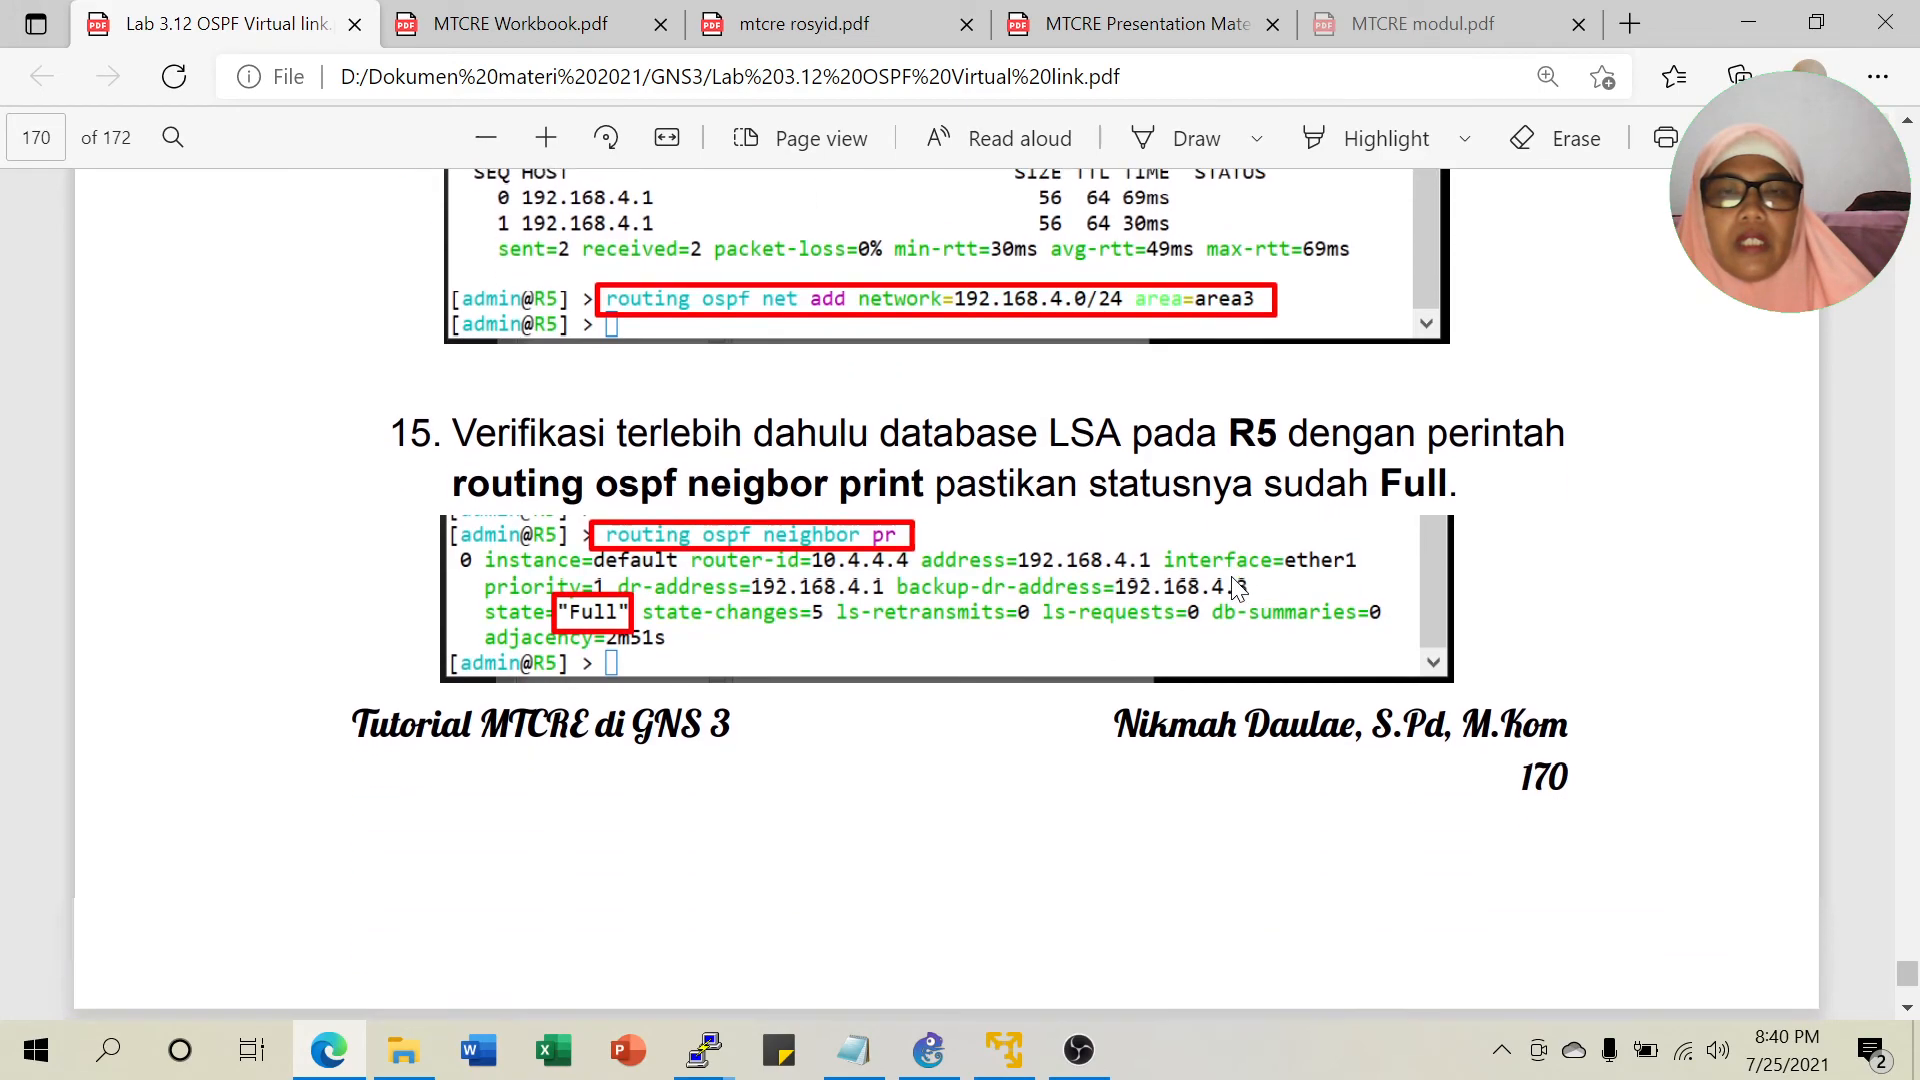
scroll(994, 506, down, 8)
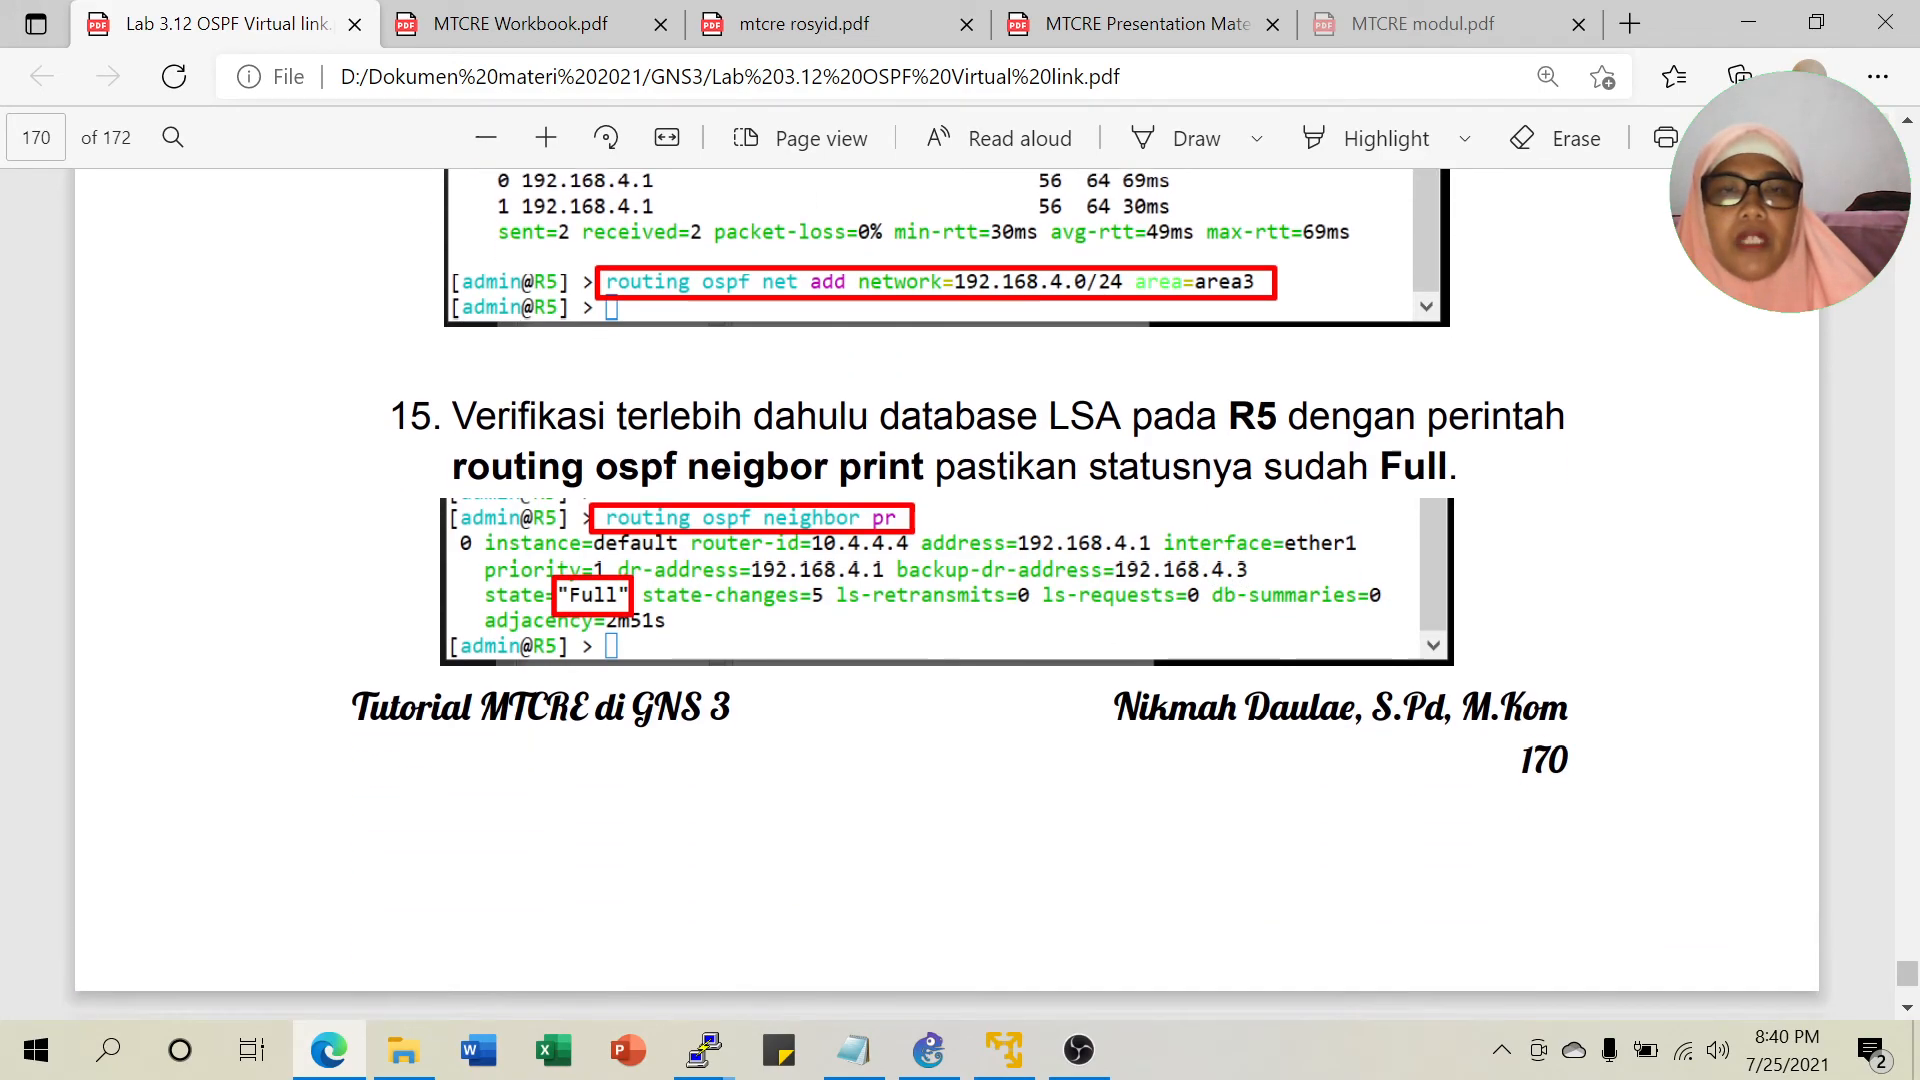
scroll(993, 506, down, 1)
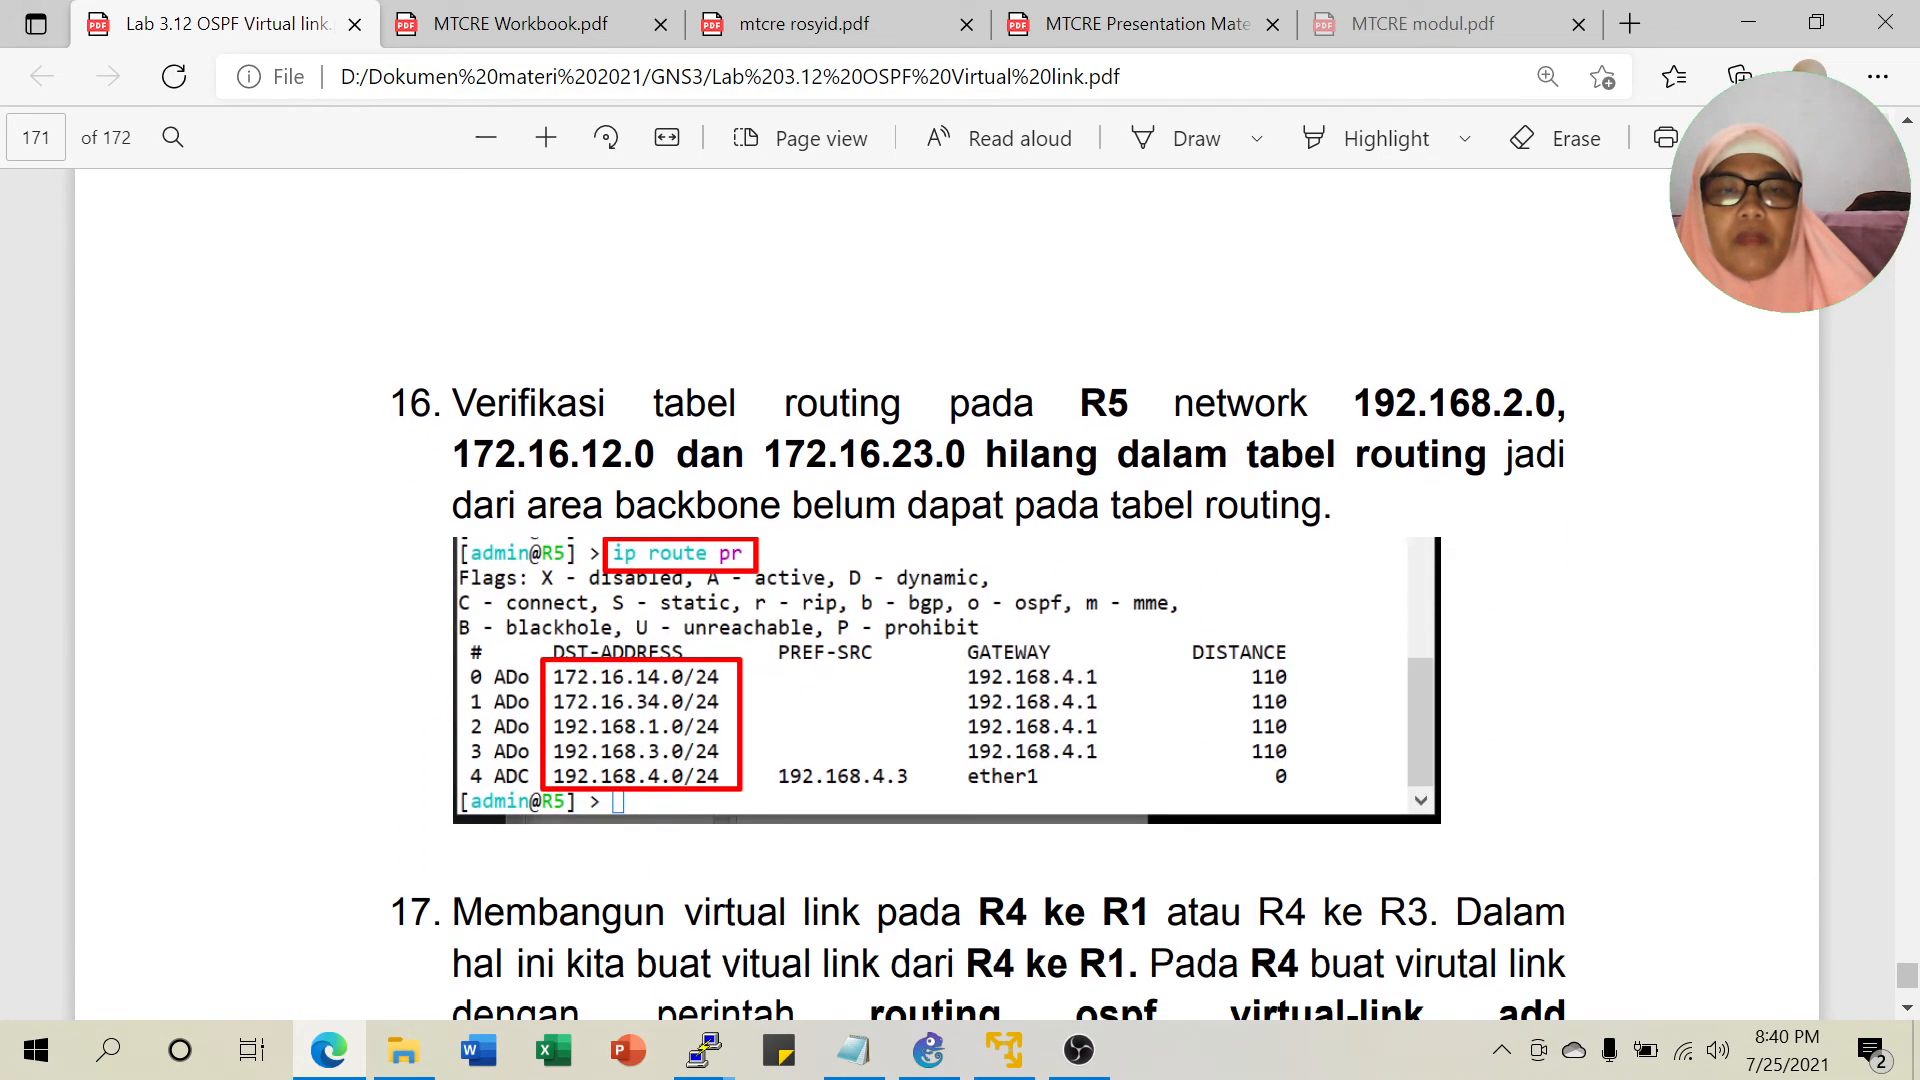
scroll(748, 601, down, 2)
scroll(749, 600, up, 1)
scroll(755, 610, down, 3)
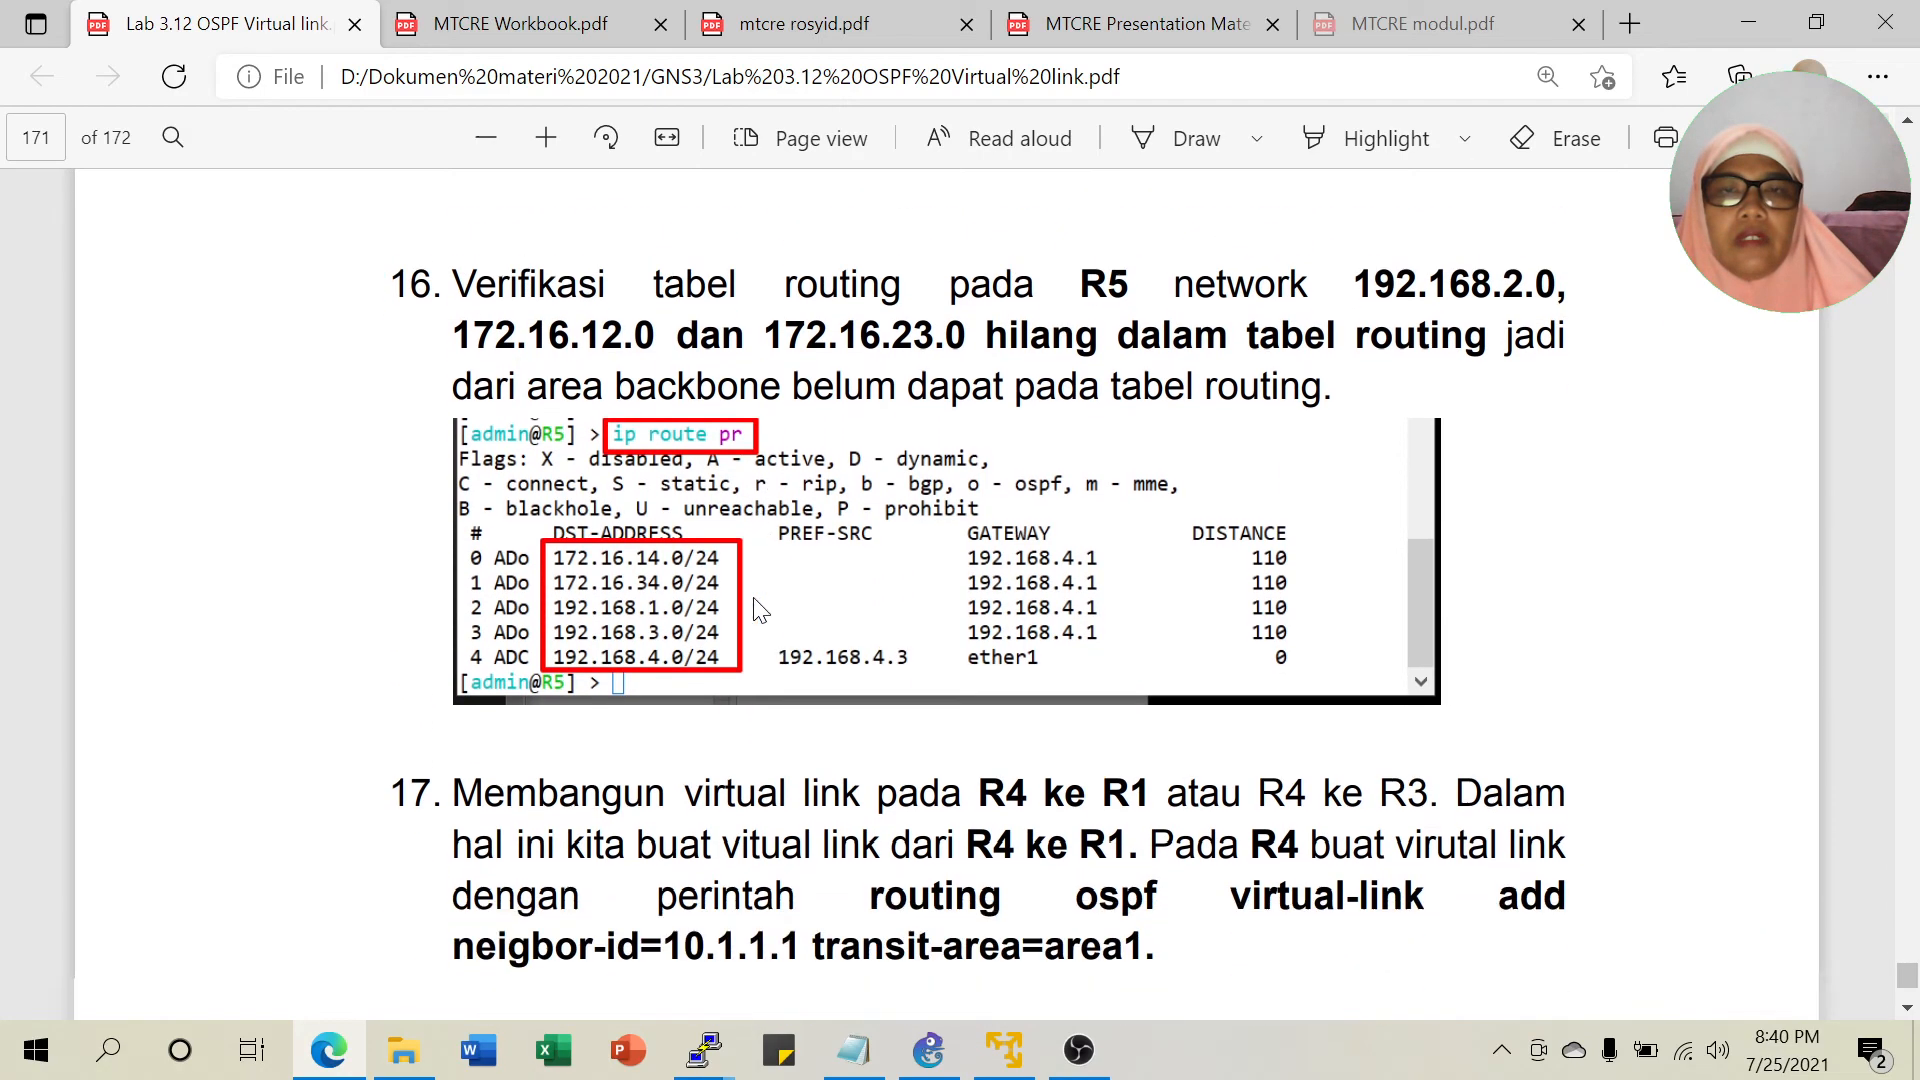
scroll(925, 540, down, 3)
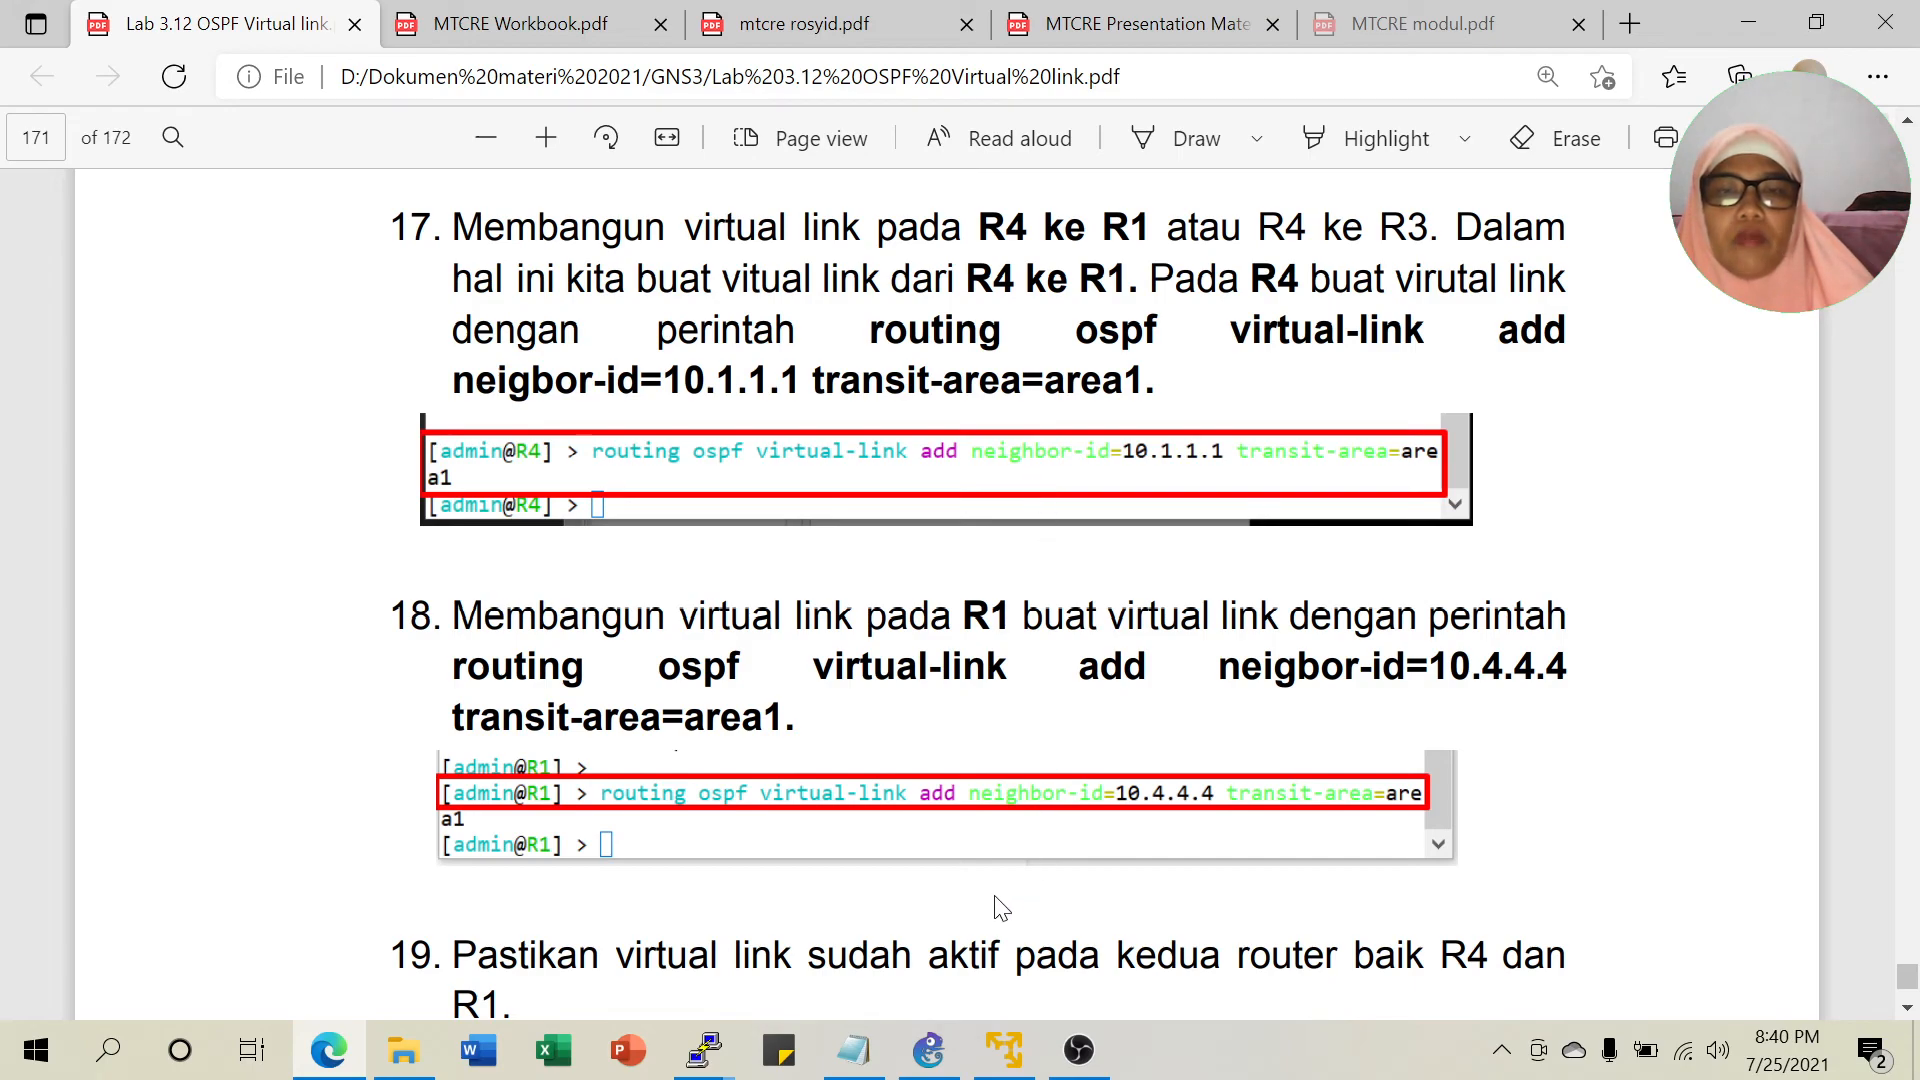
click(928, 1050)
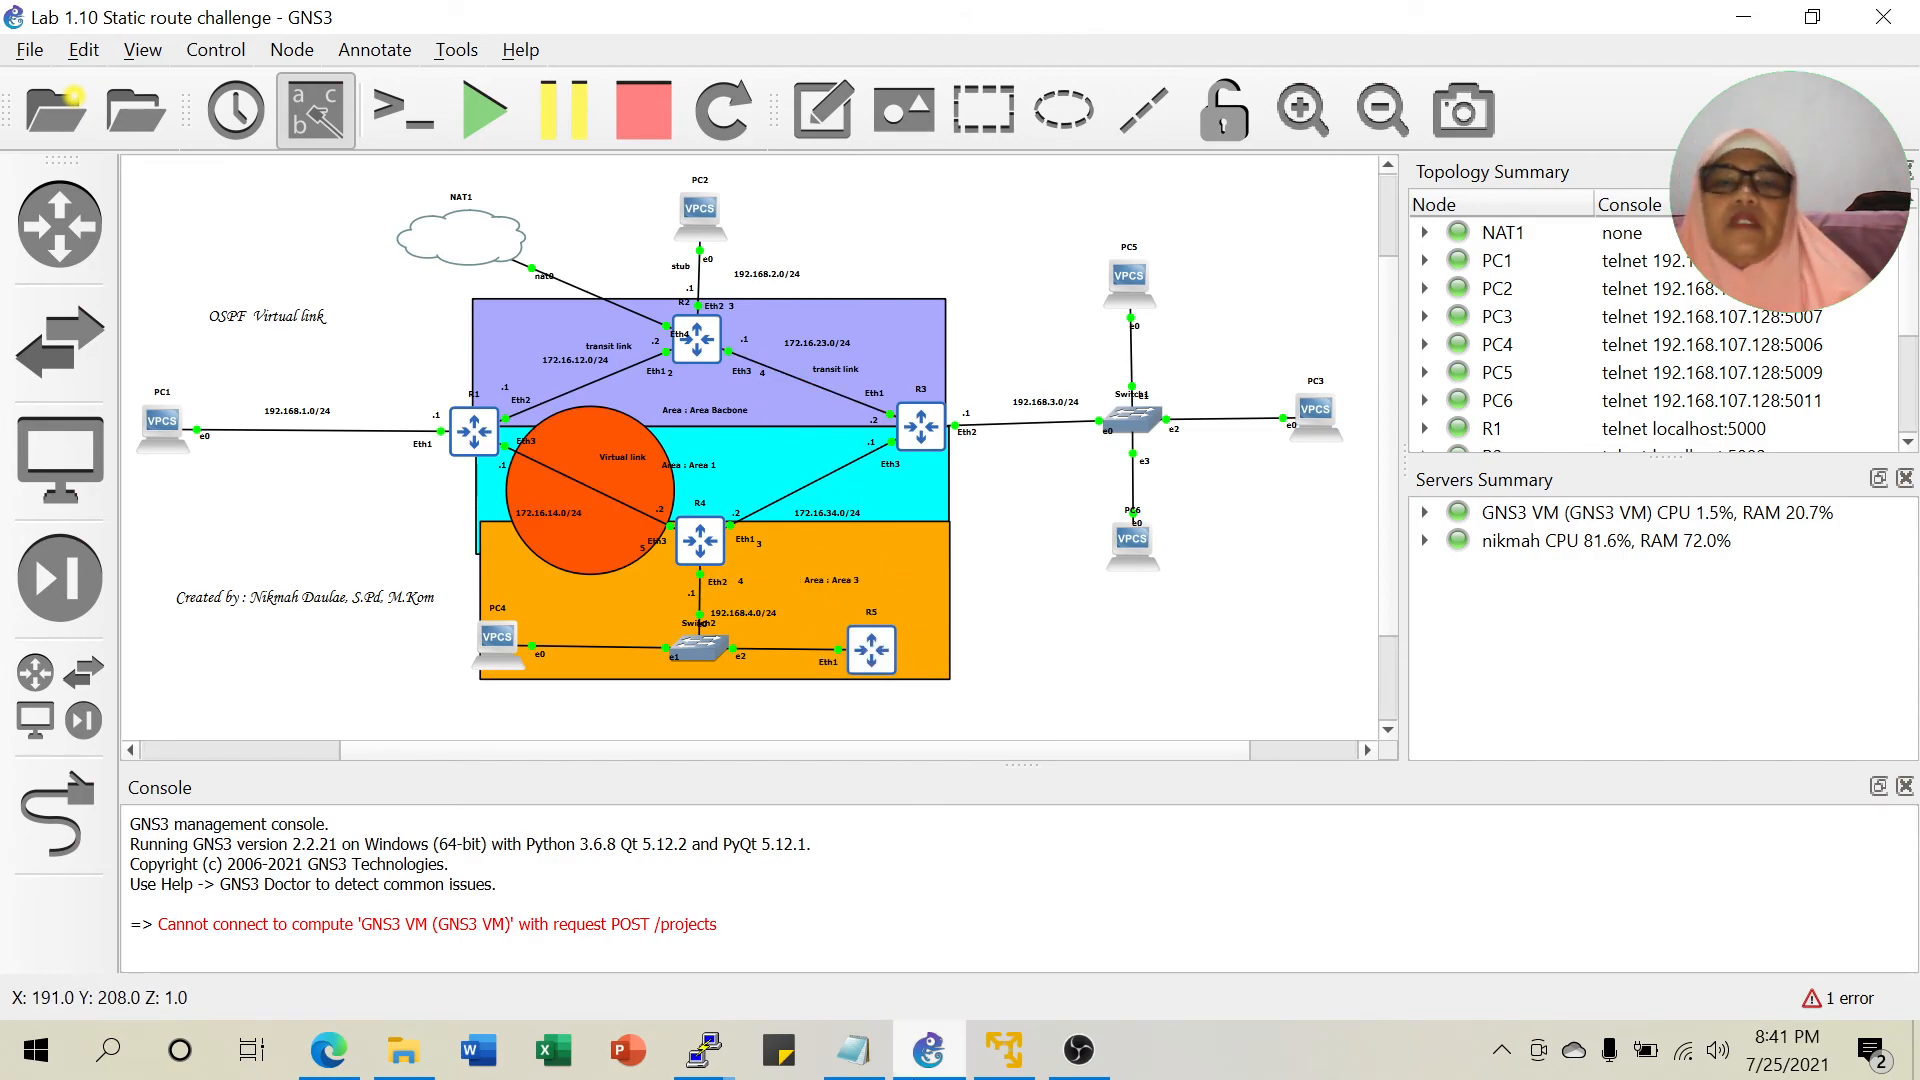
Scroll the lab guide to page 172 showing R5's full route table and the PC4-to-PC2 ping.
click(330, 1051)
scroll(960, 580, down, 4)
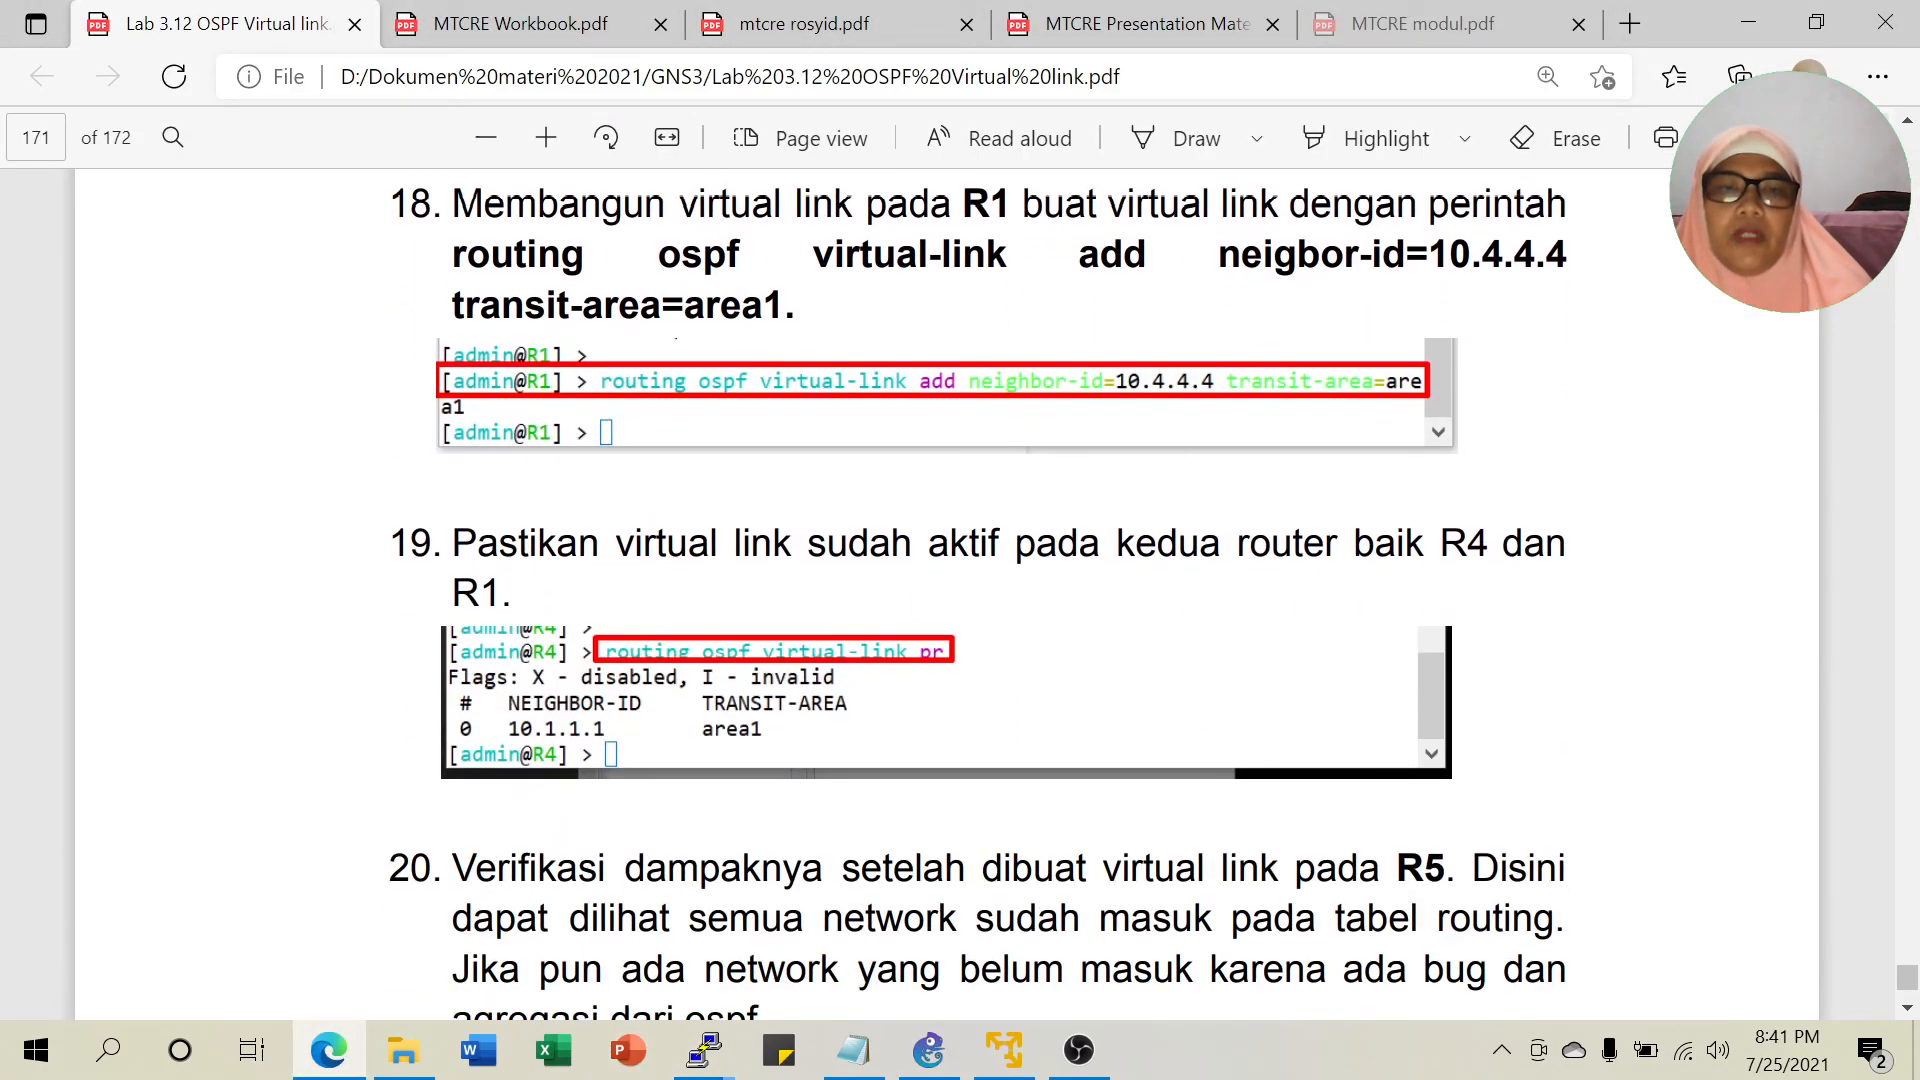
scroll(1037, 990, down, 2)
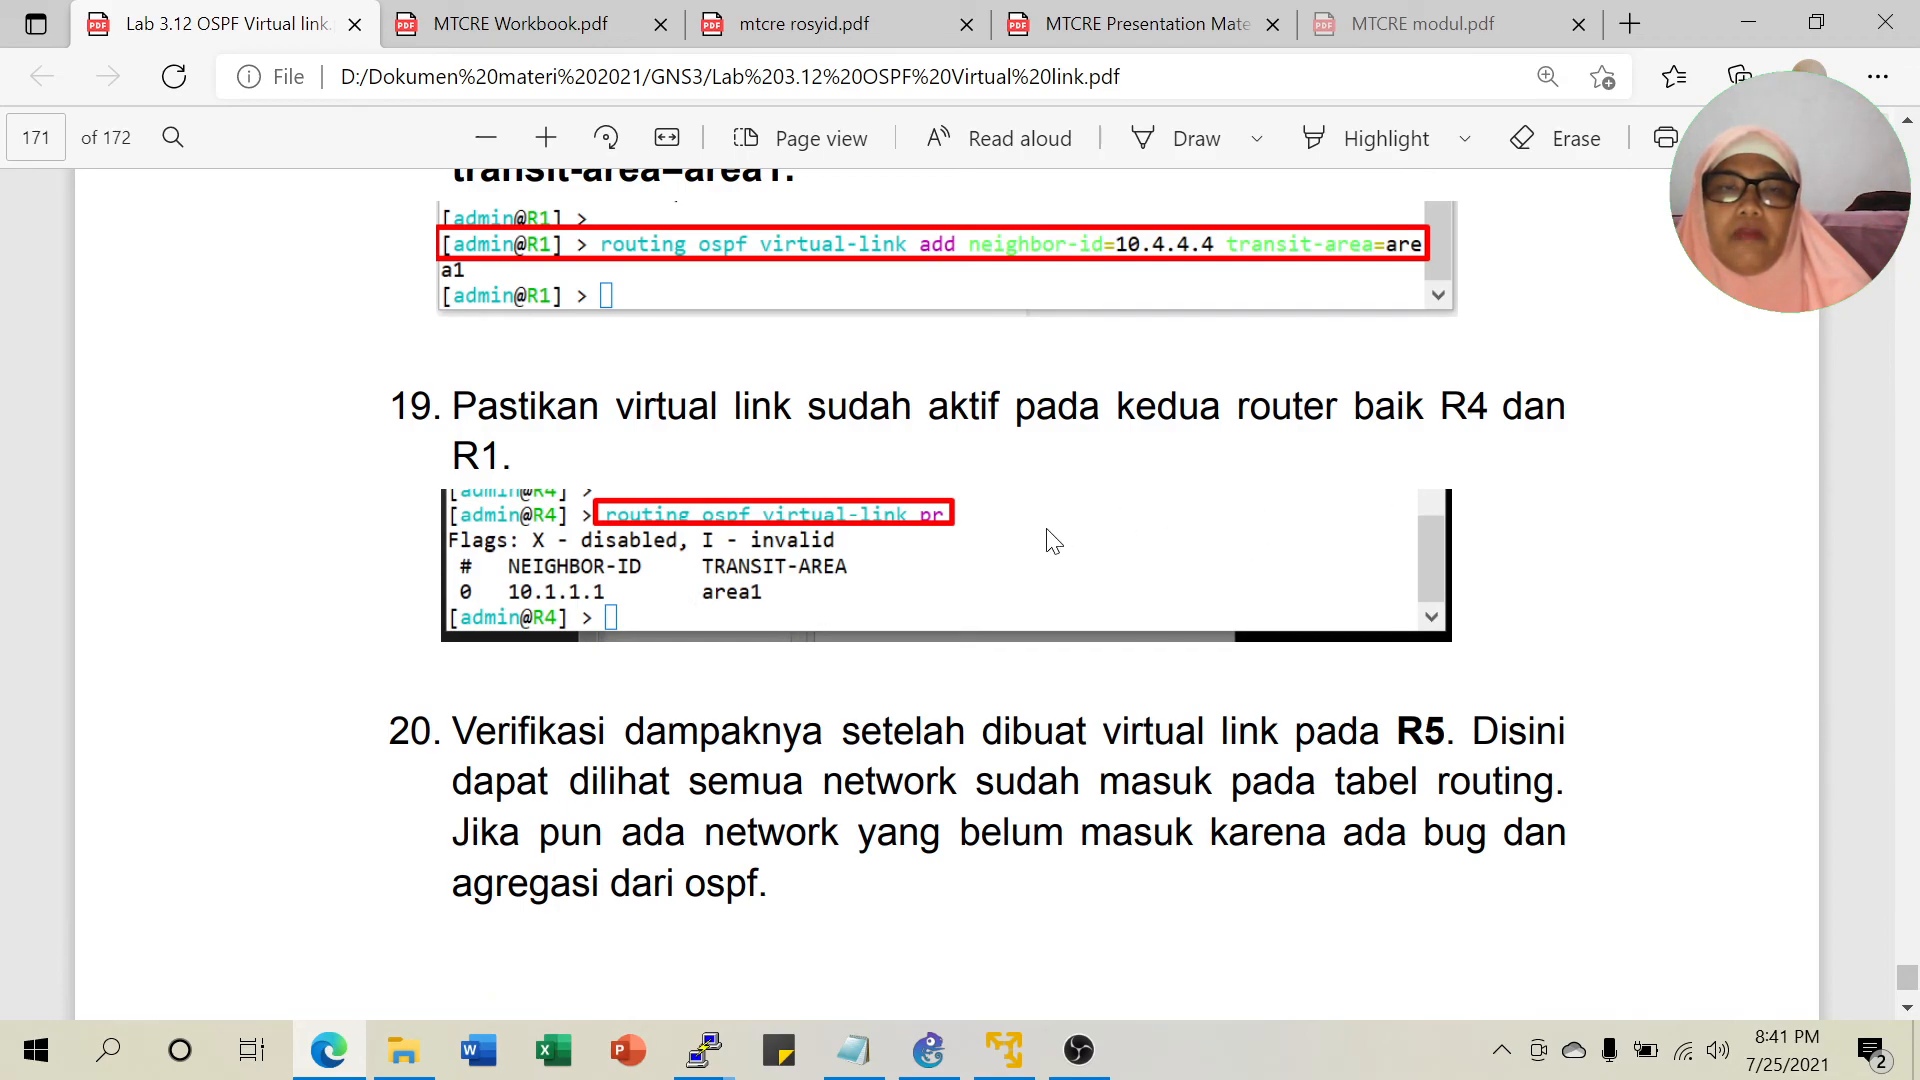
scroll(1052, 540, down, 4)
scroll(840, 572, down, 14)
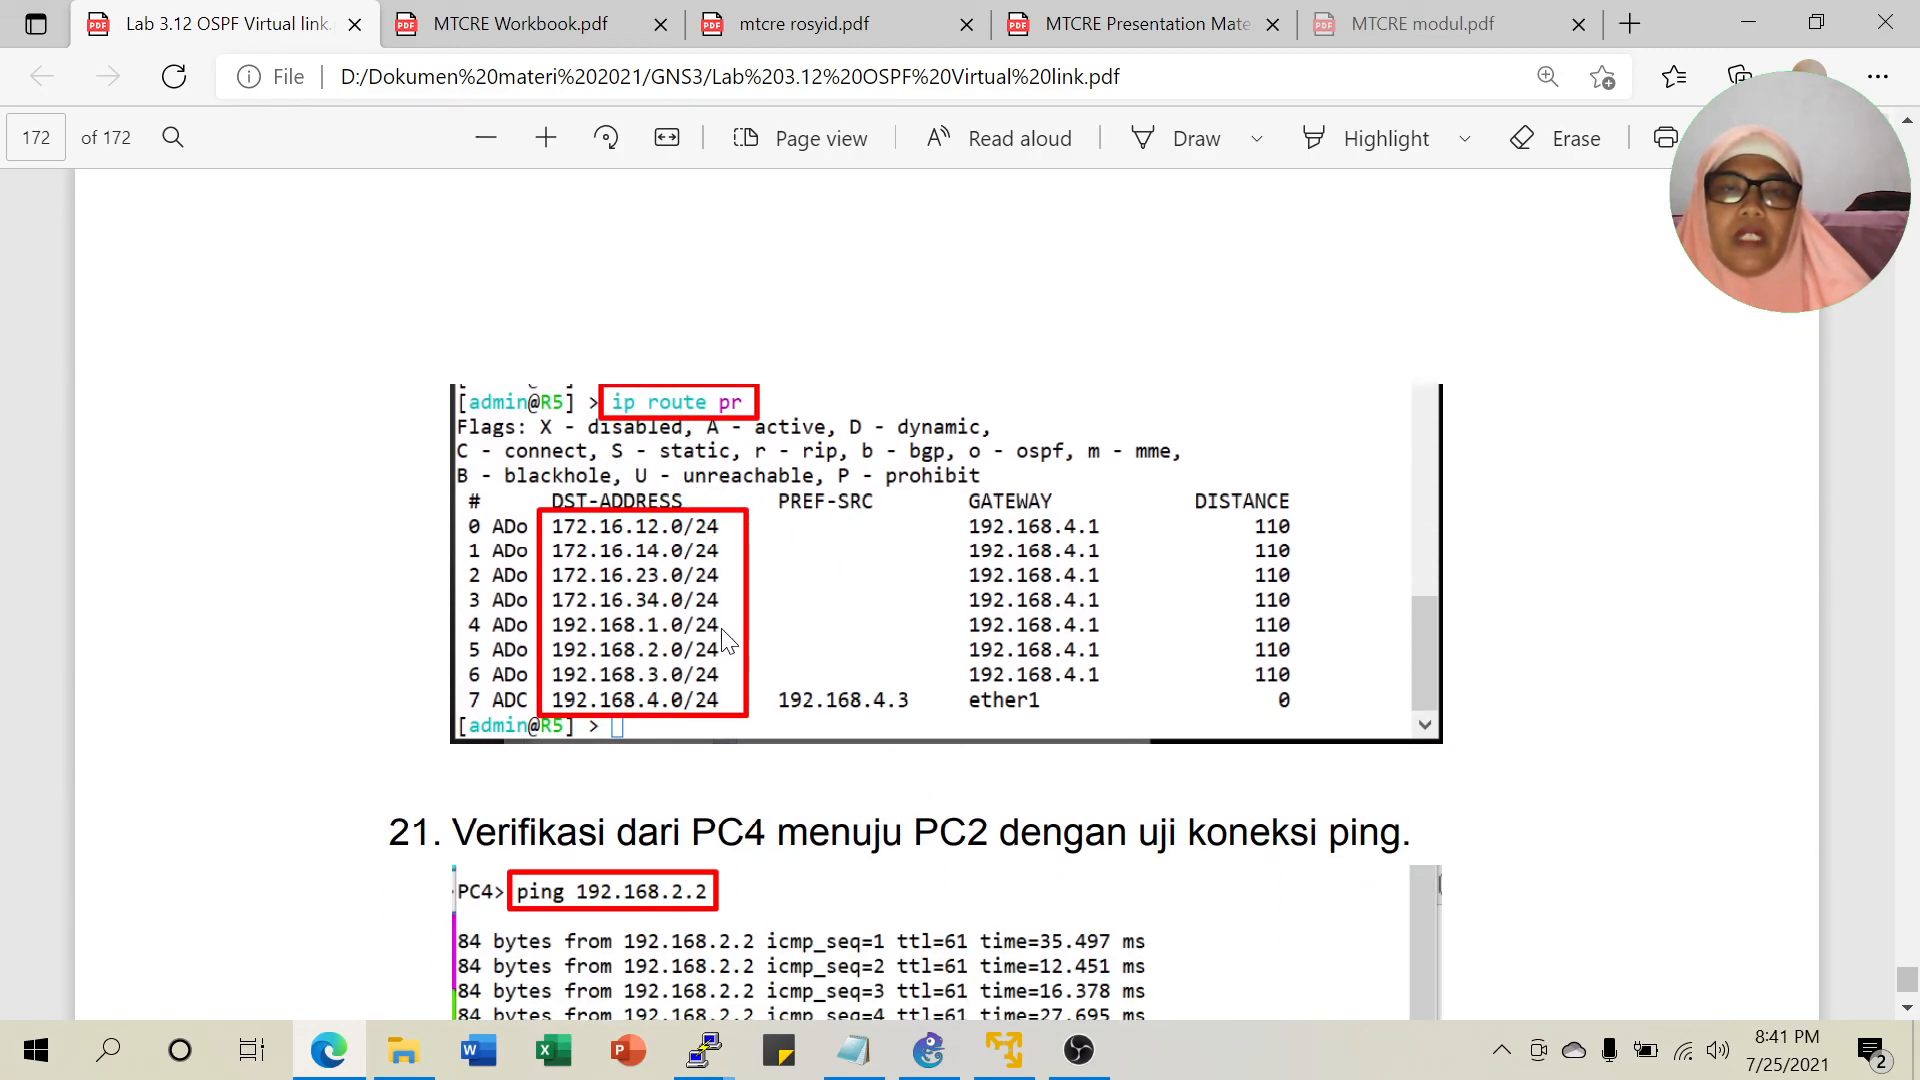
scroll(672, 558, down, 3)
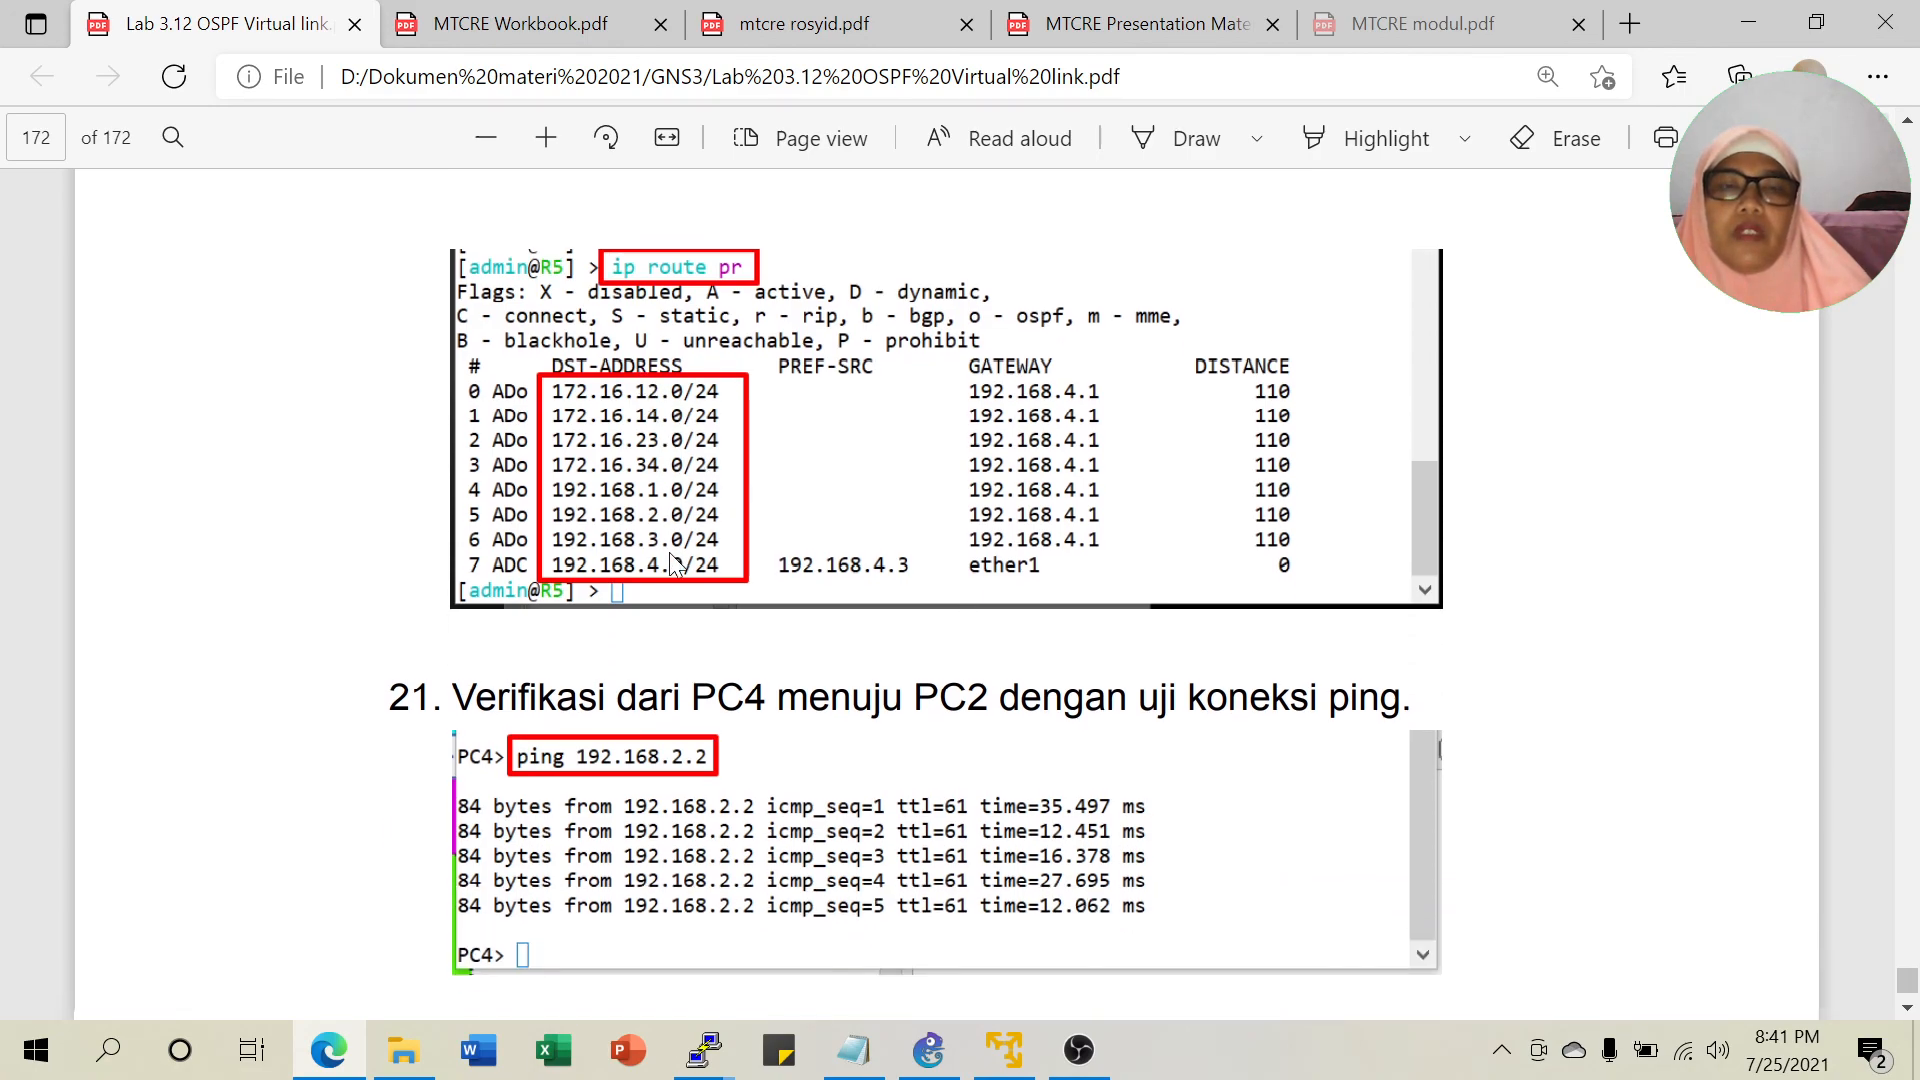
scroll(672, 562, up, 5)
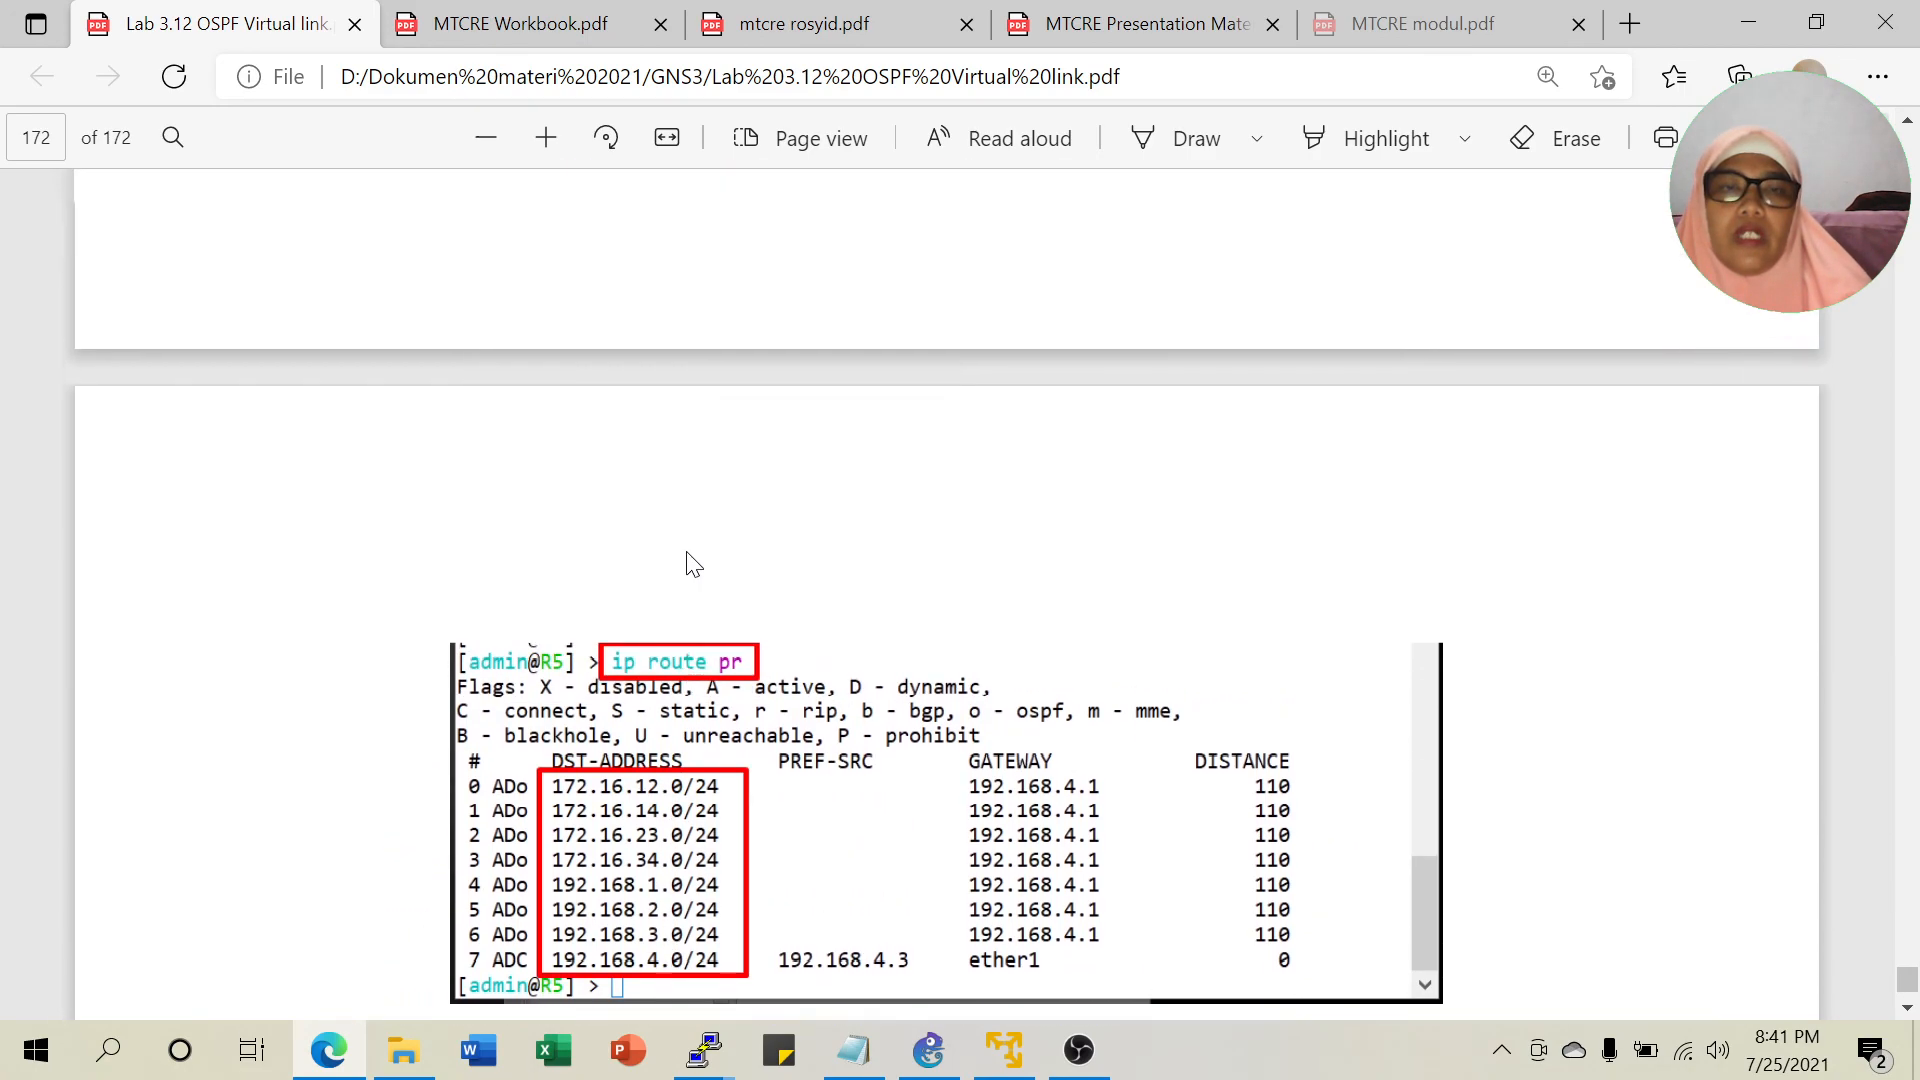
scroll(706, 610, down, 6)
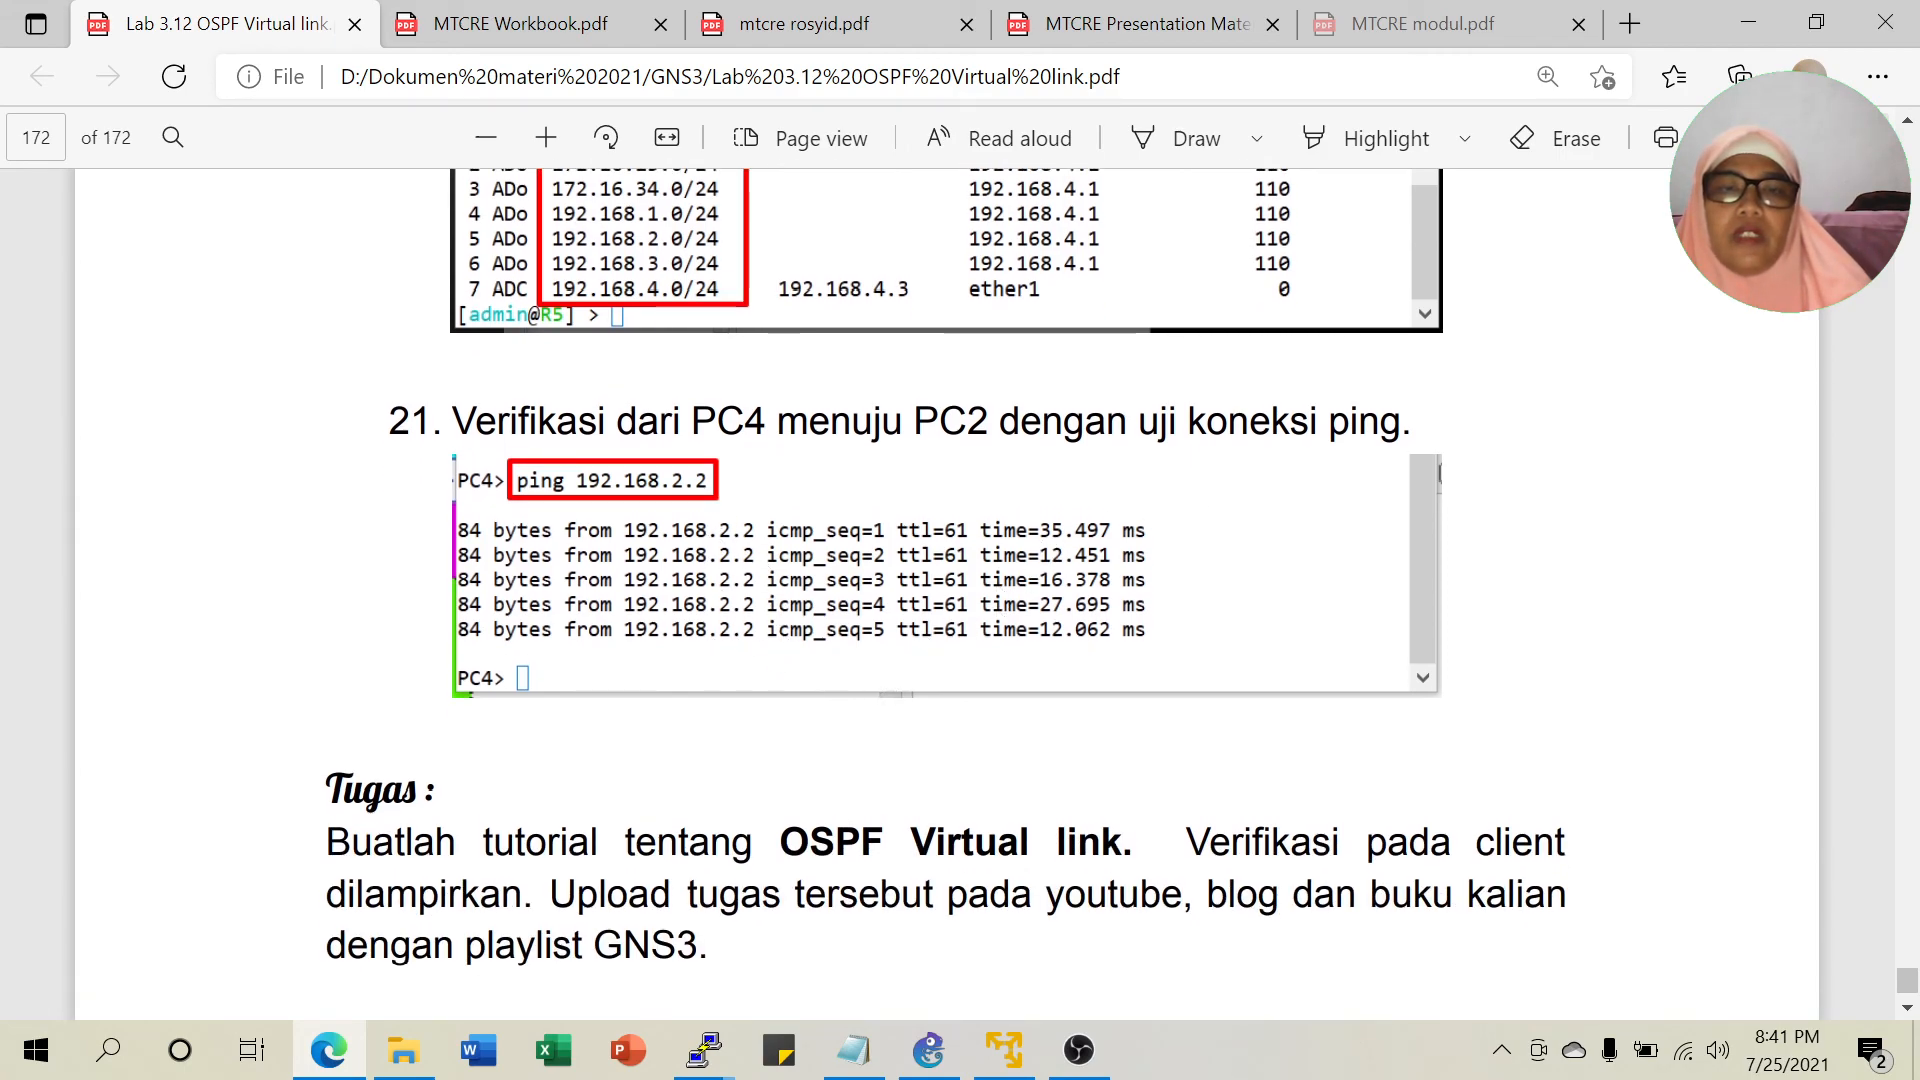
Read the Tugas assignment, highlighting 'GNS3', then minimize the PDF viewer to the desktop.
click(928, 1052)
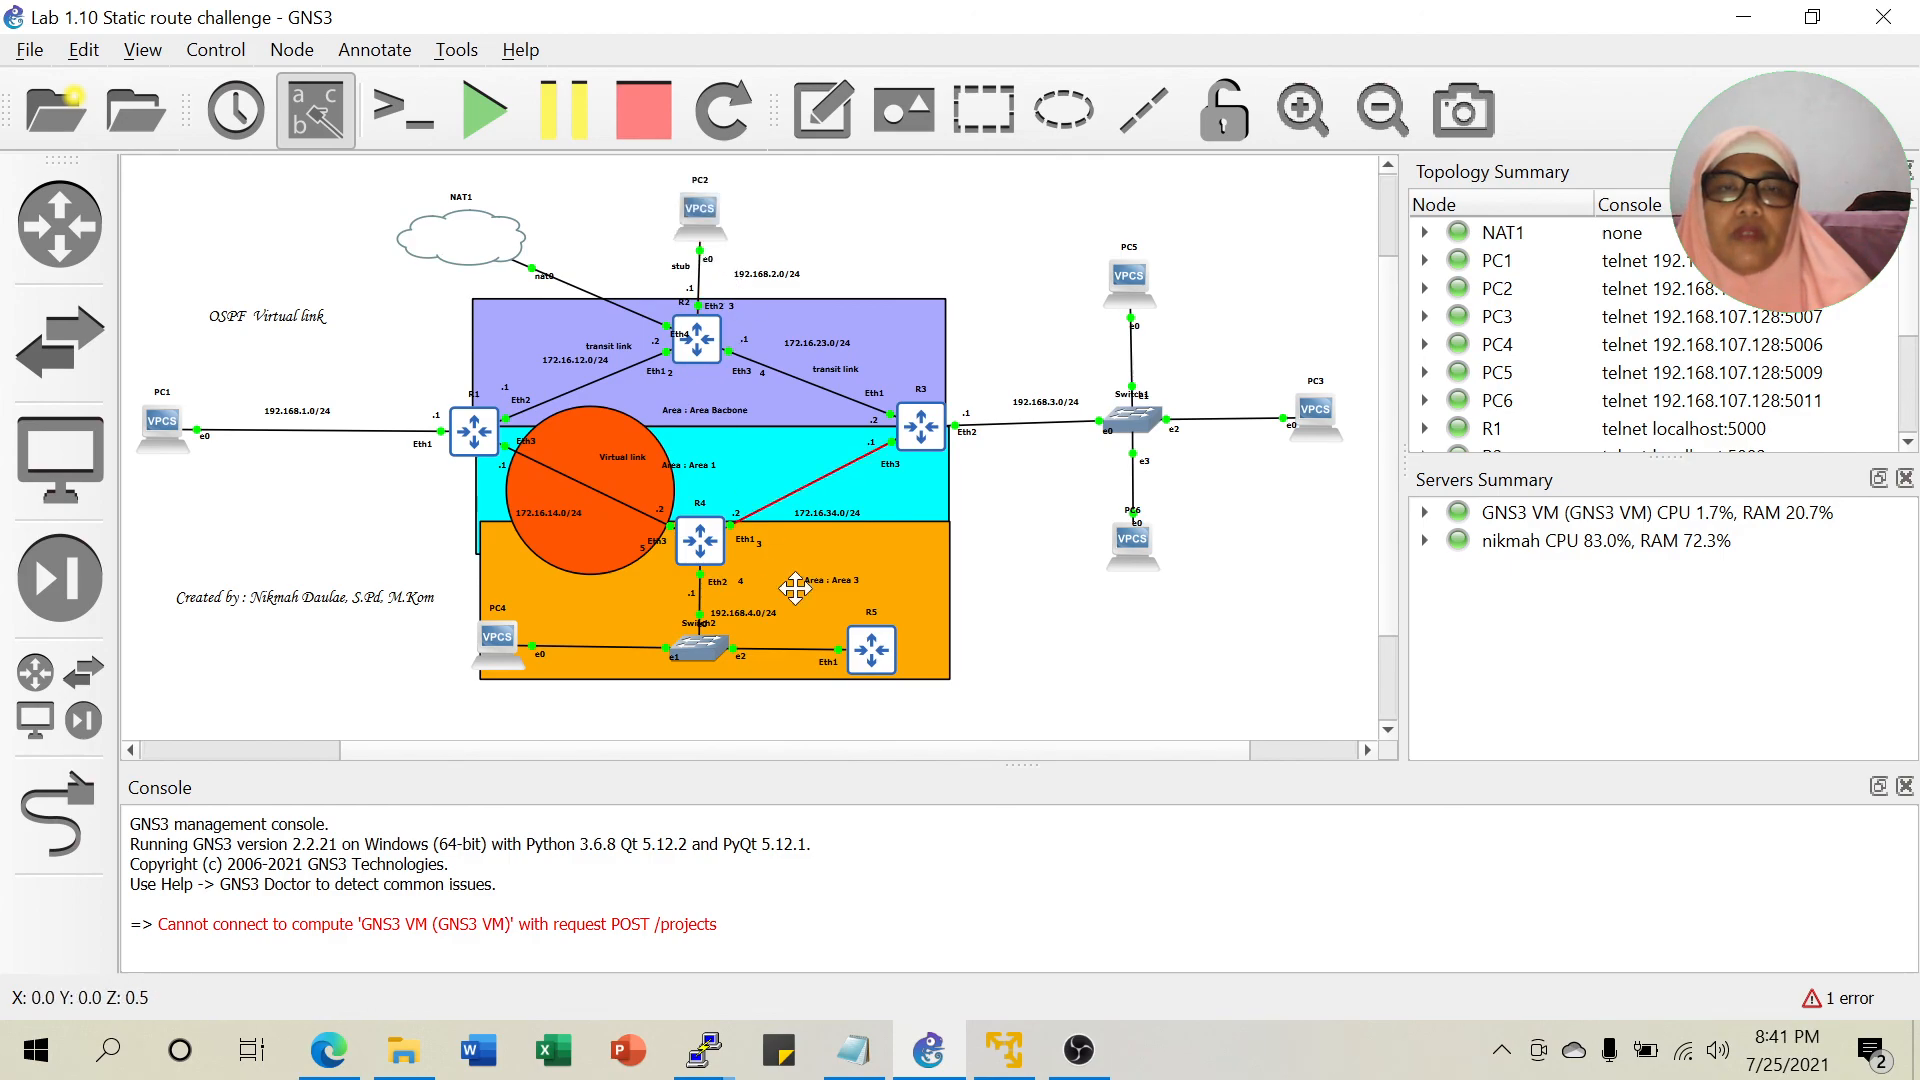
click(1741, 17)
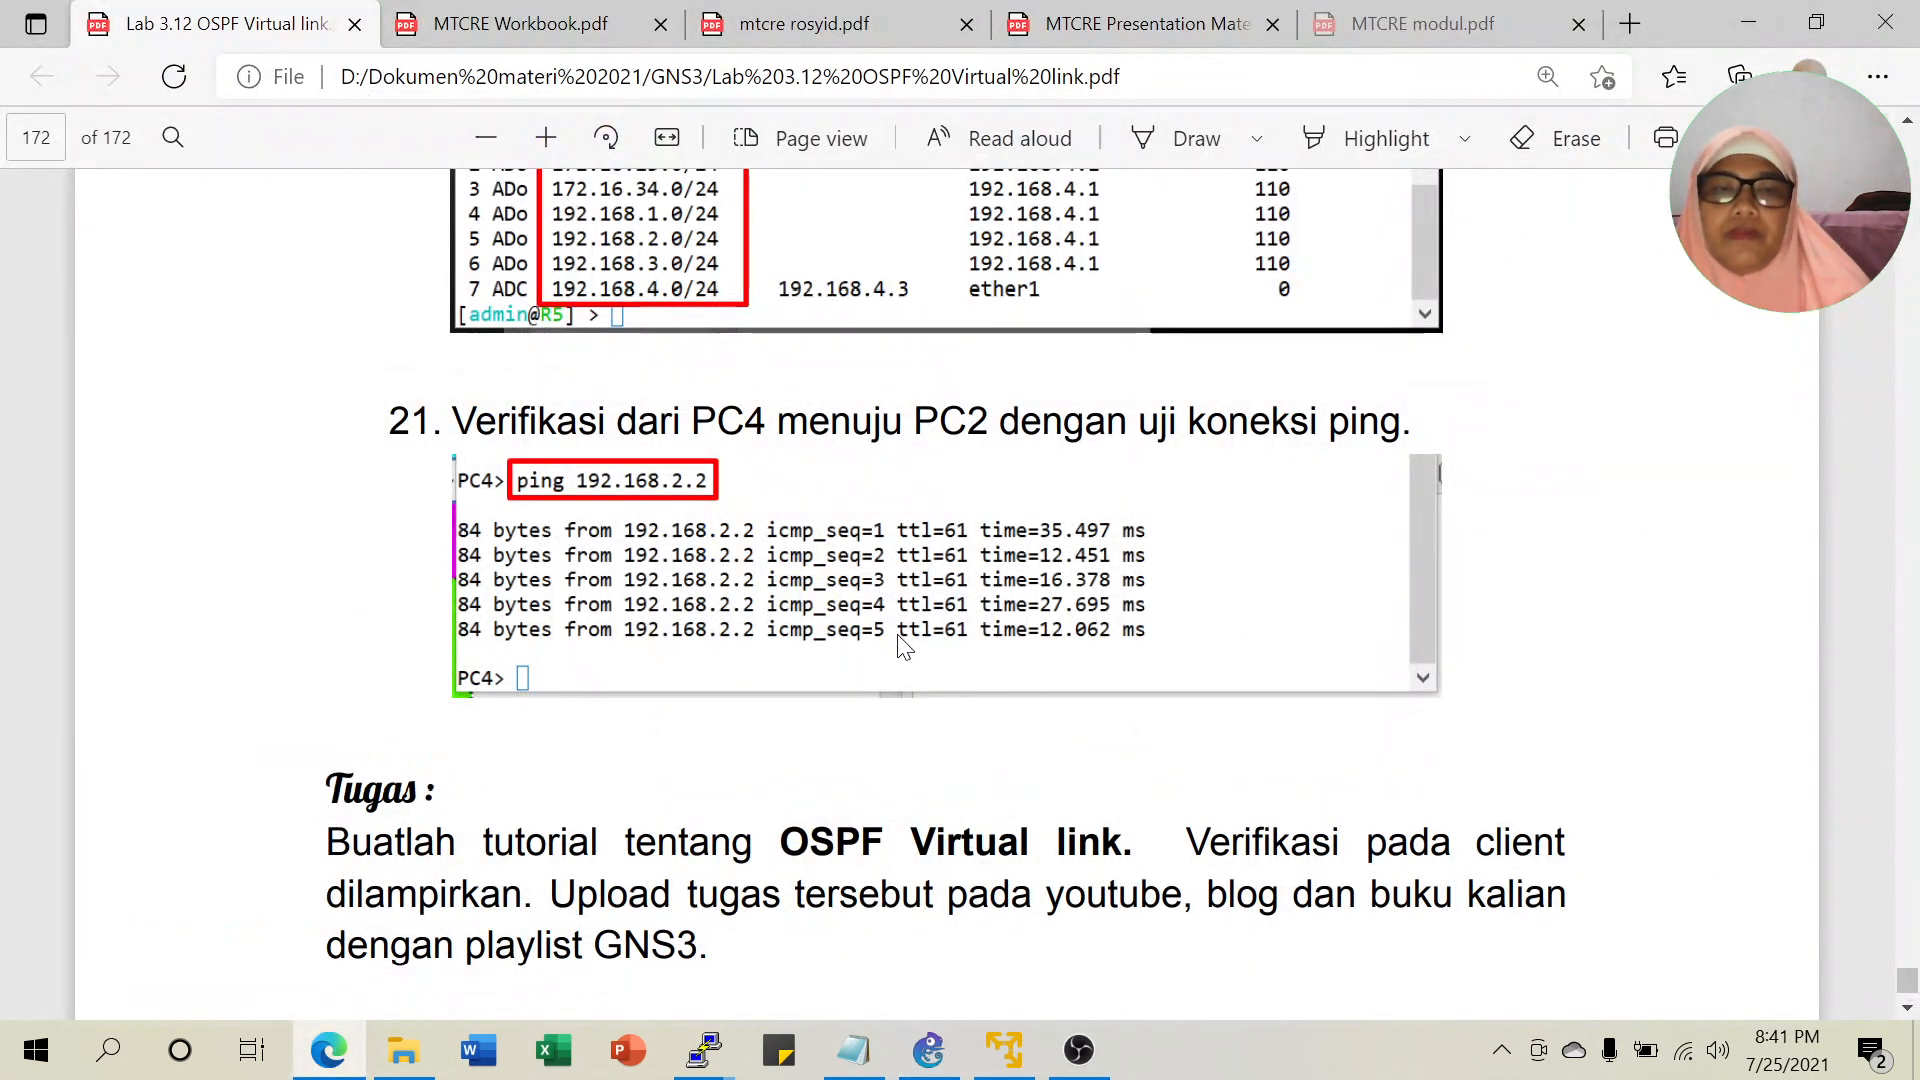
scroll(915, 646, down, 5)
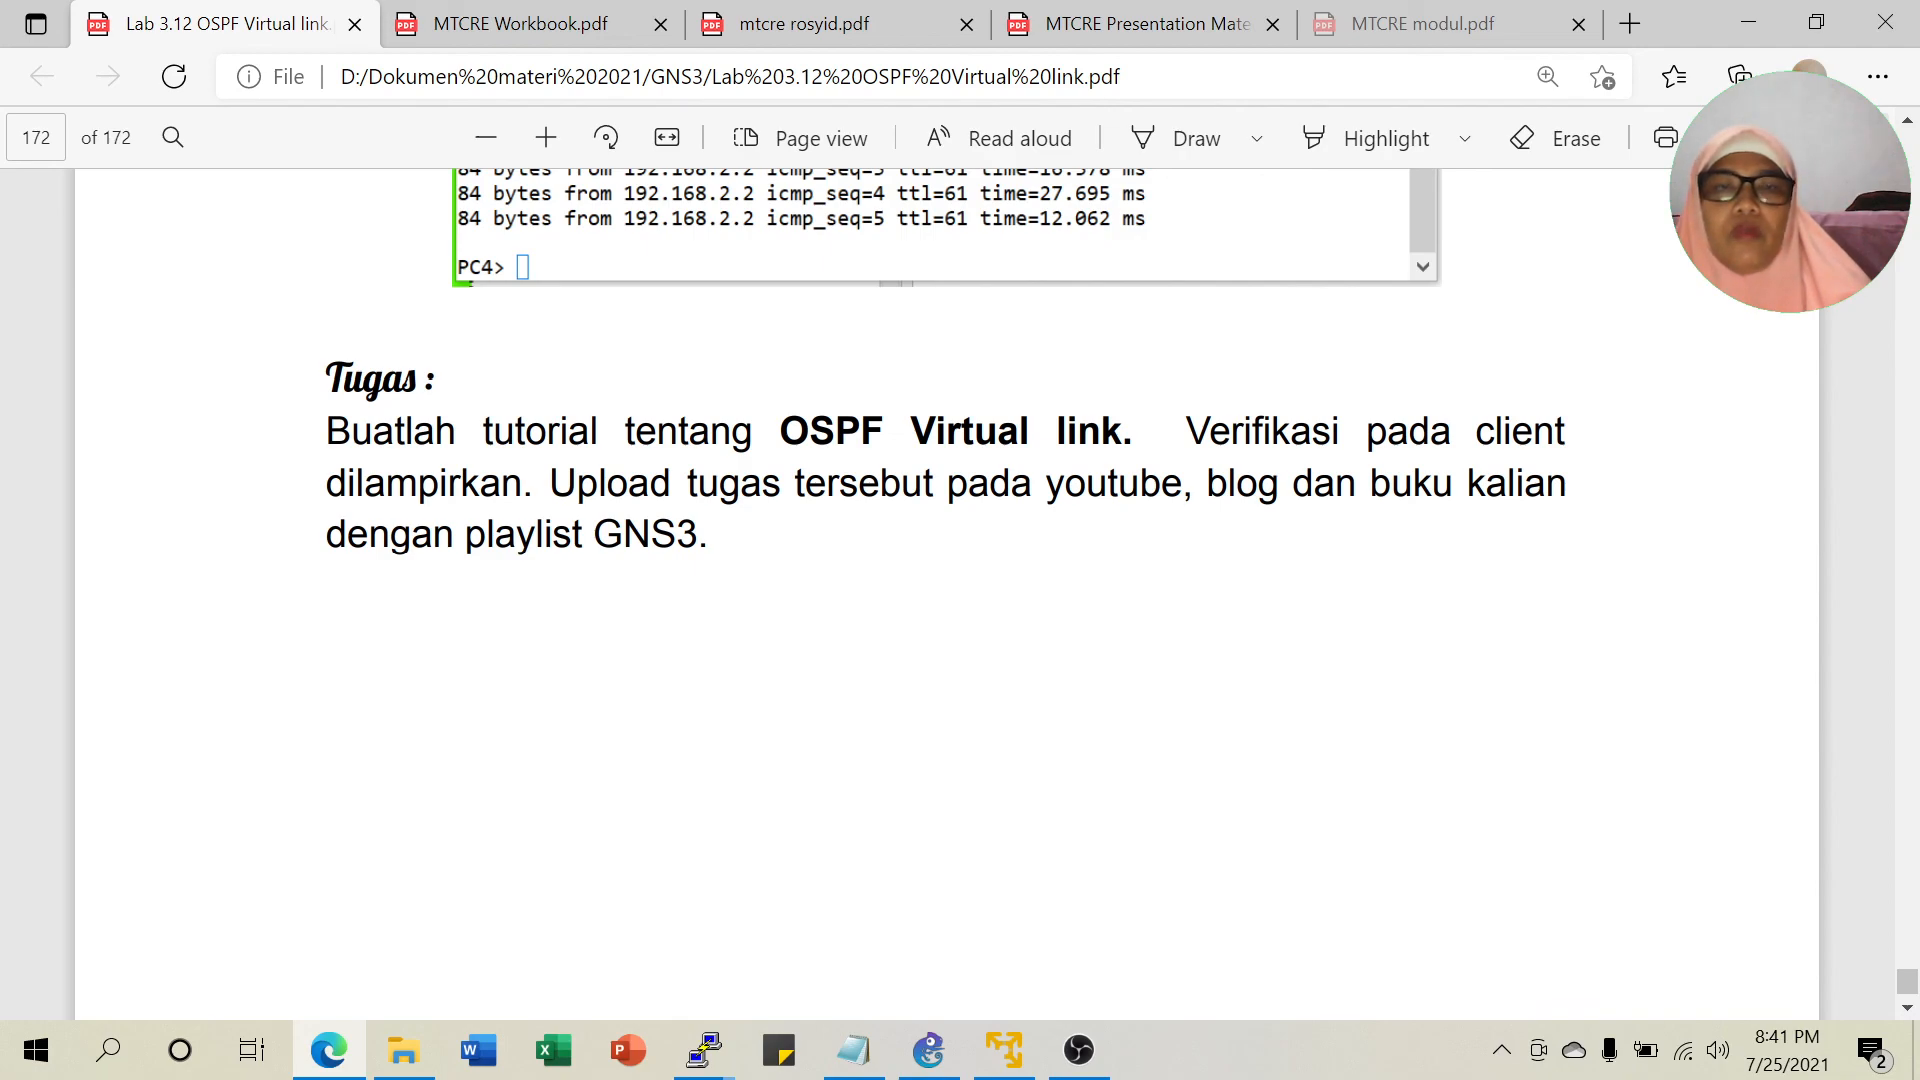
drag(593, 535, 710, 535)
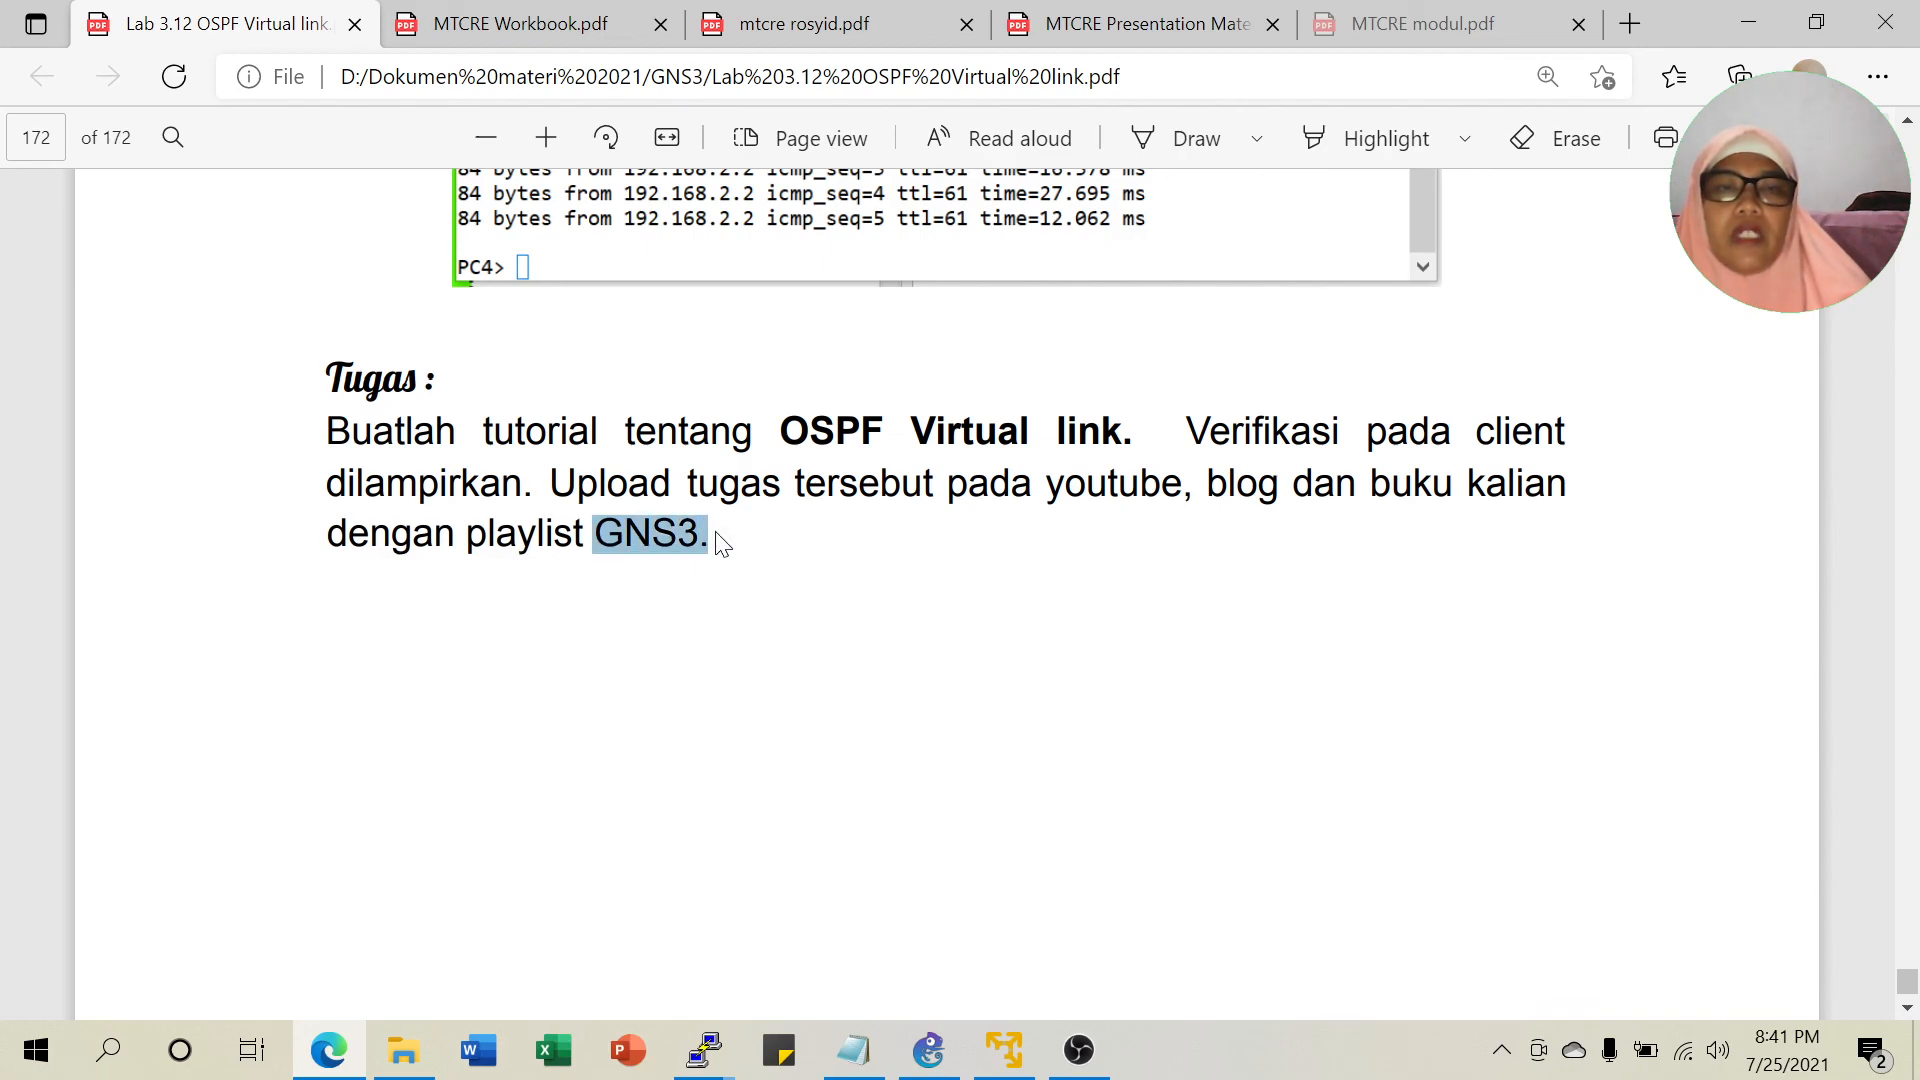
click(887, 613)
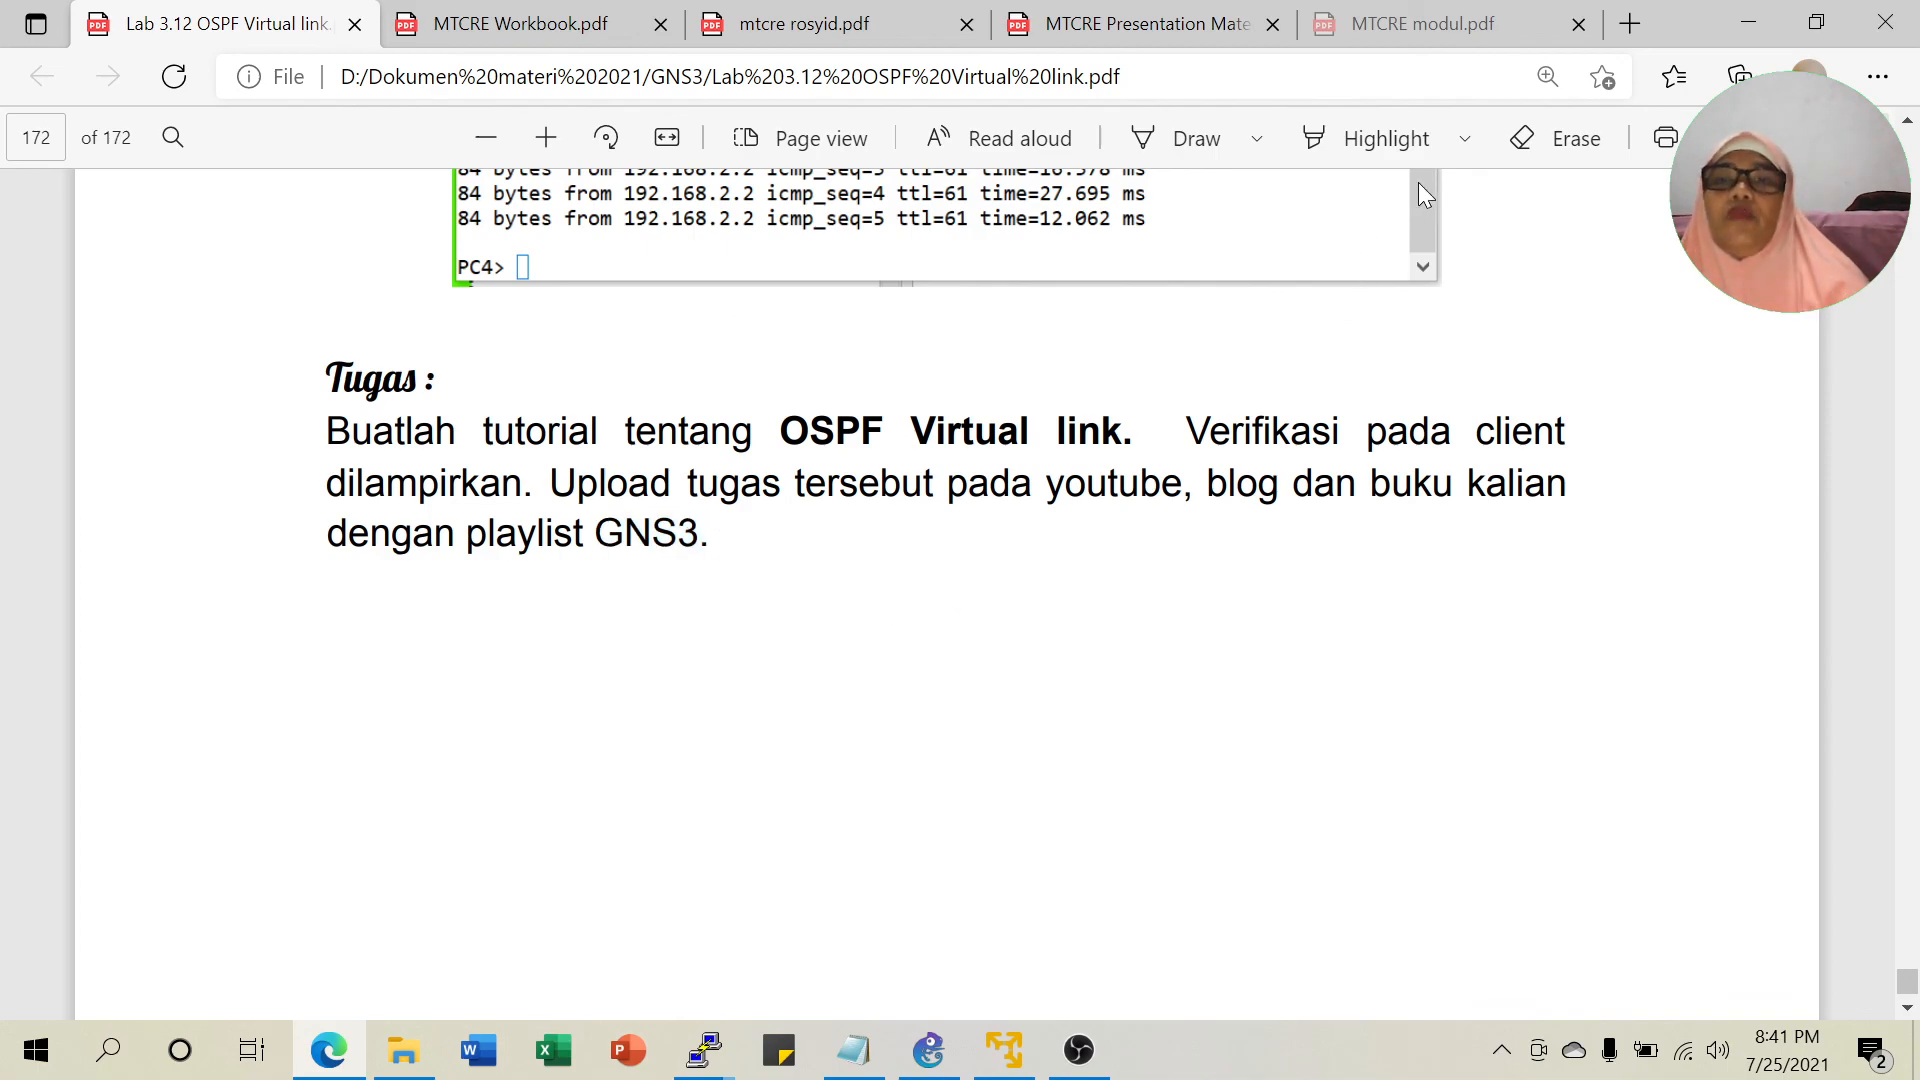
click(1741, 21)
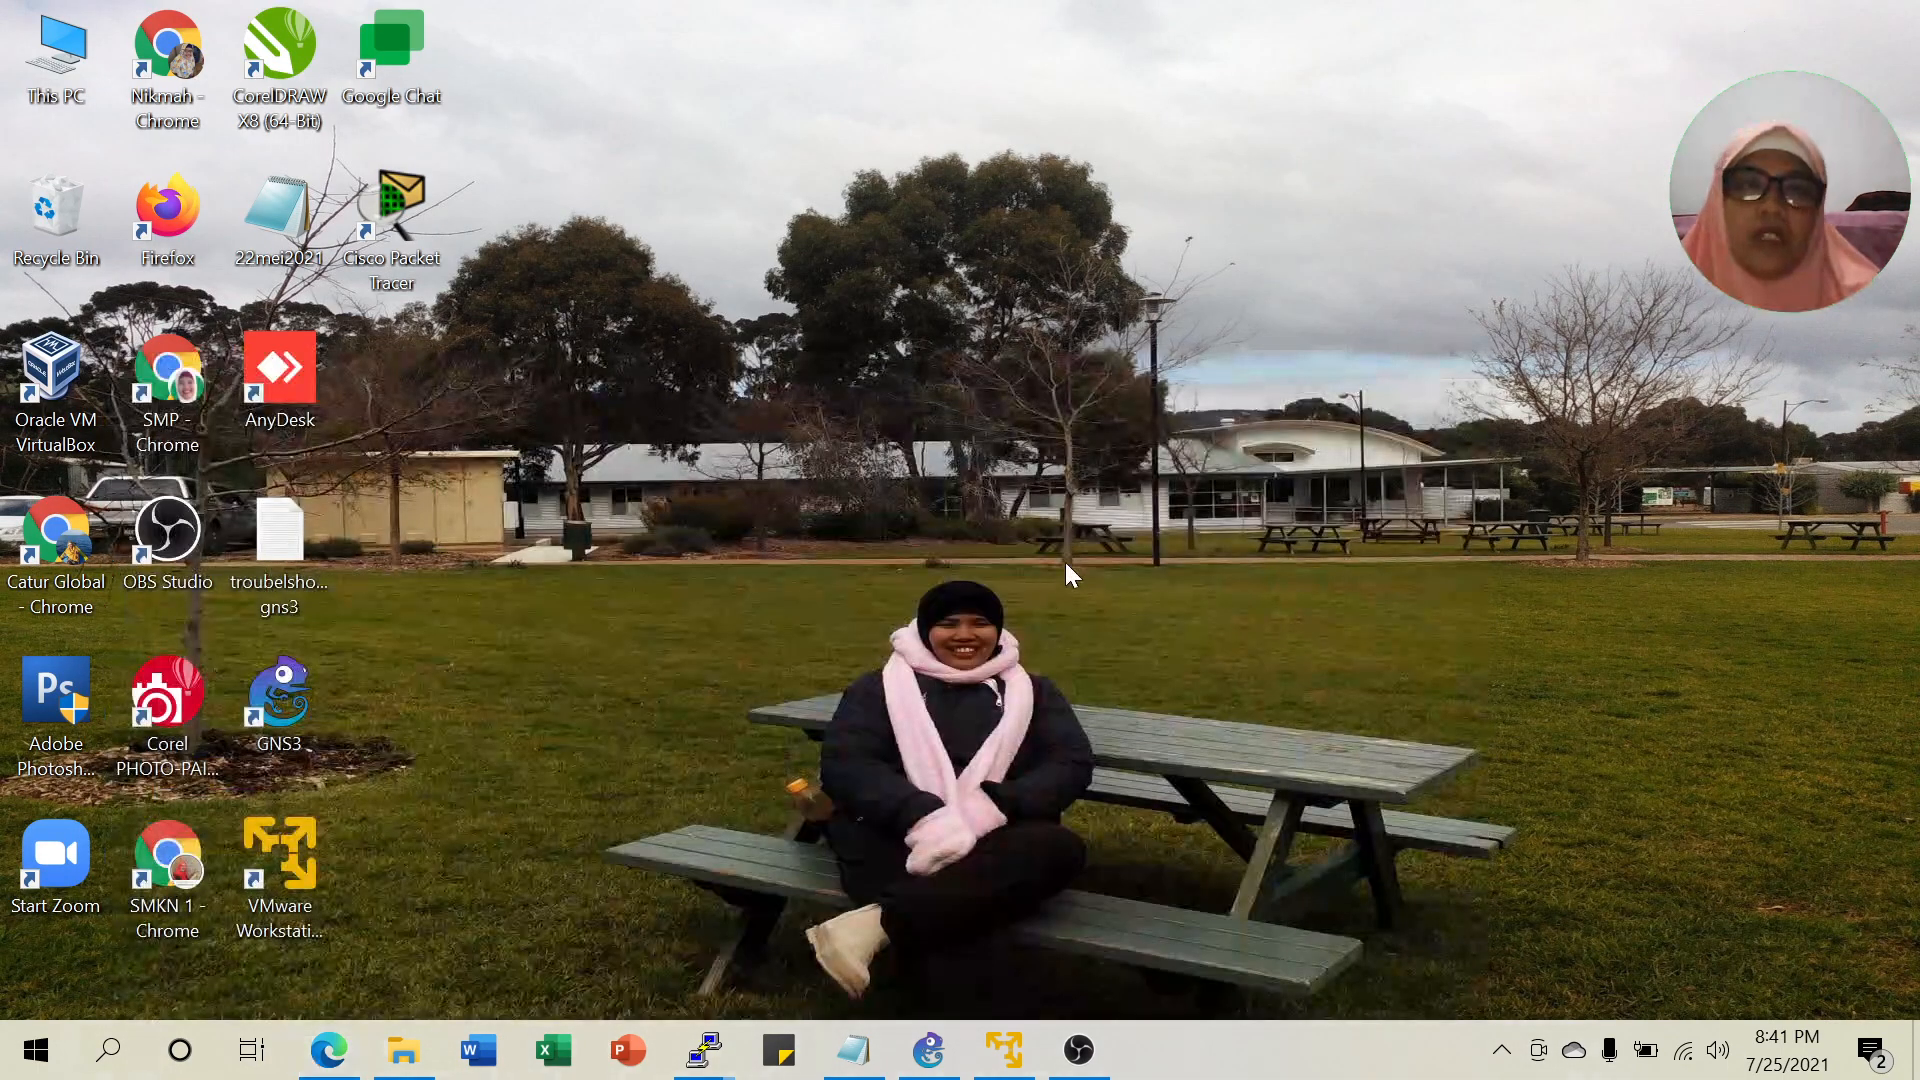